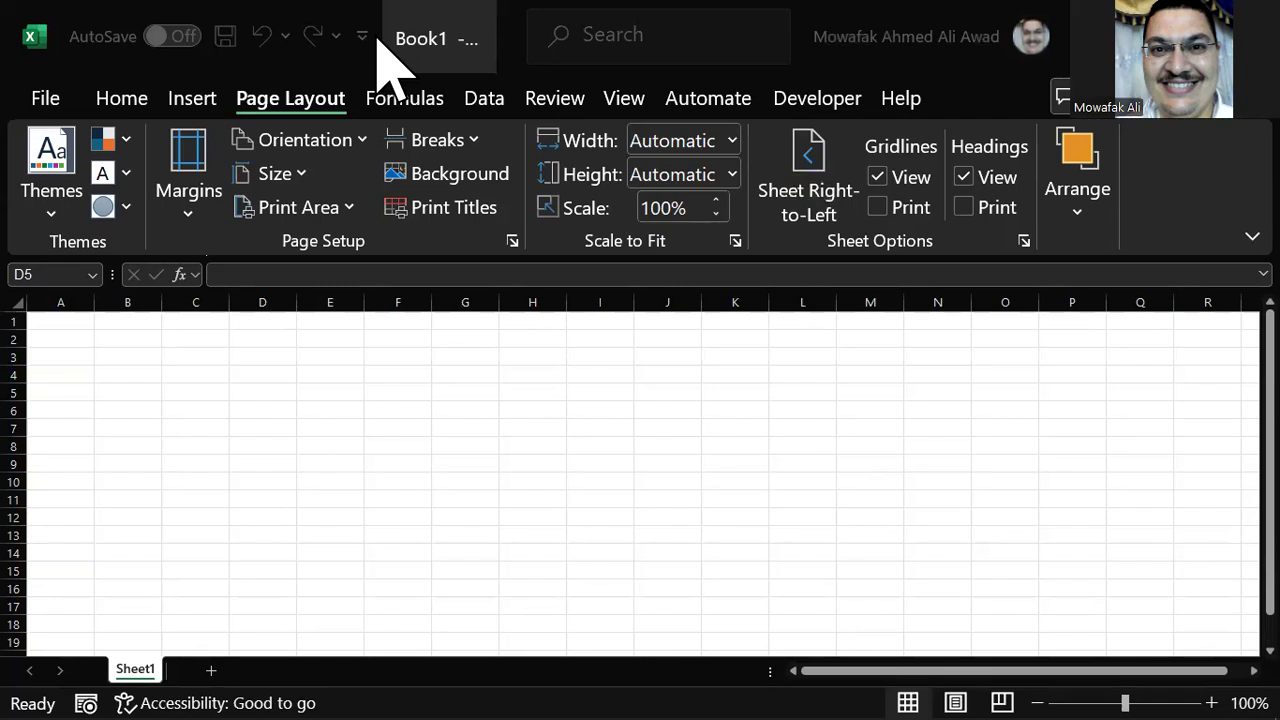
left_click(168, 12)
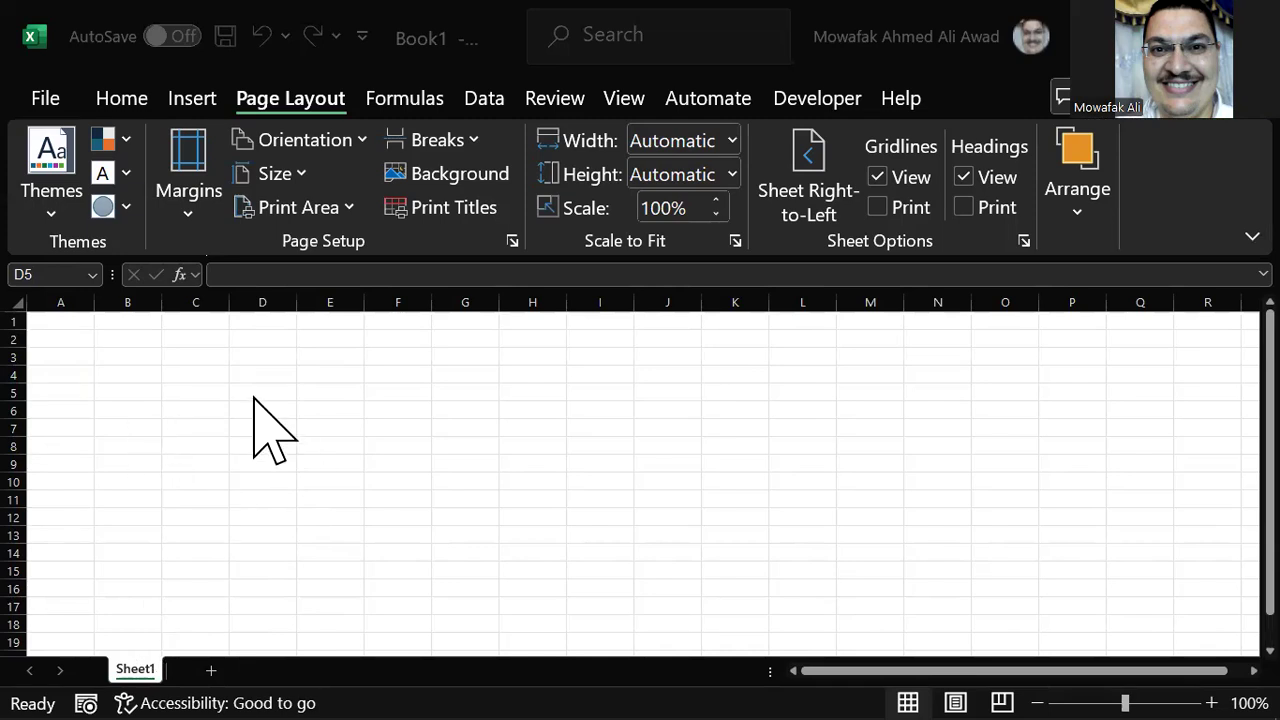
left_click(437, 45)
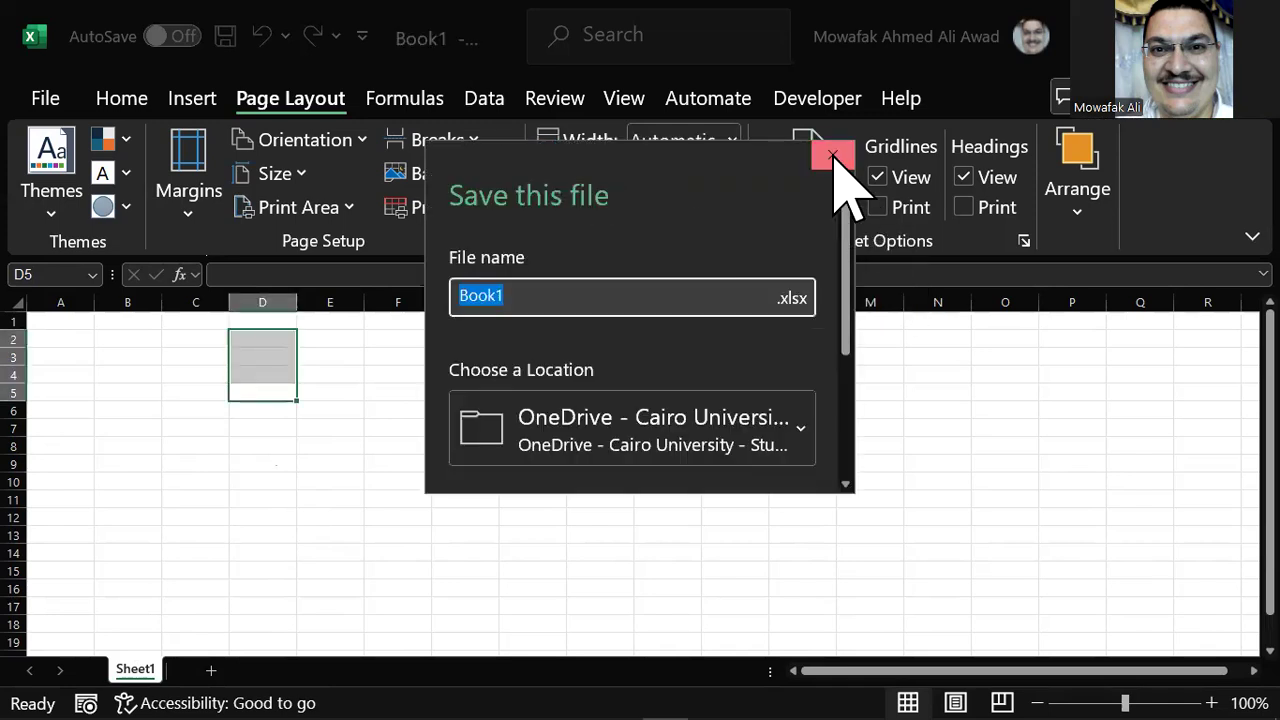
left_click(833, 157)
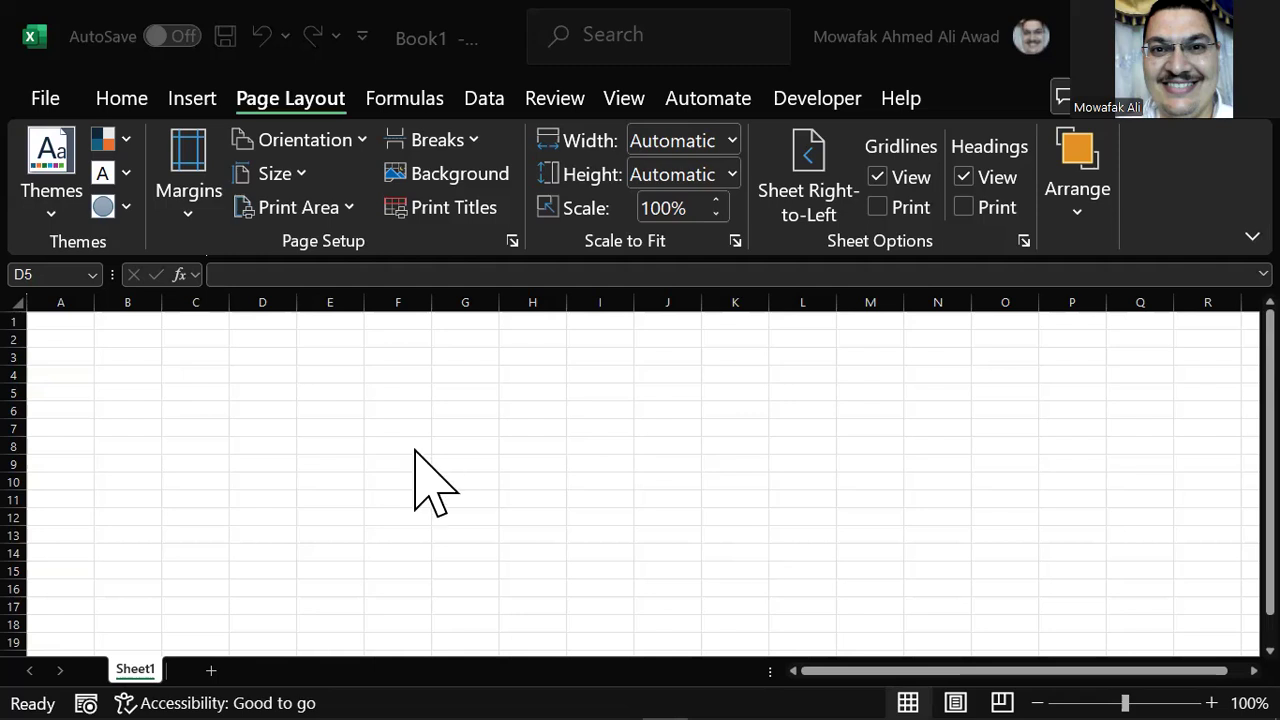
key("shift+Up")
key("shift+Up")
key("shift+Up")
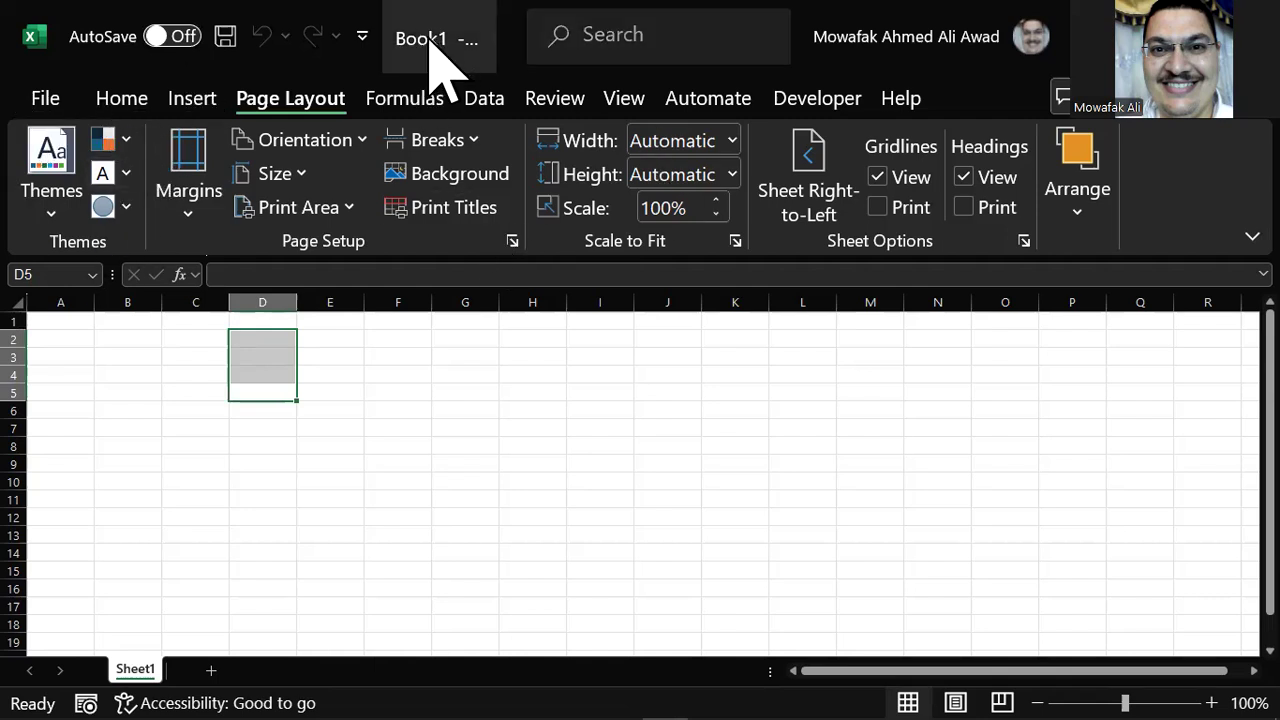
key("ctrl+s")
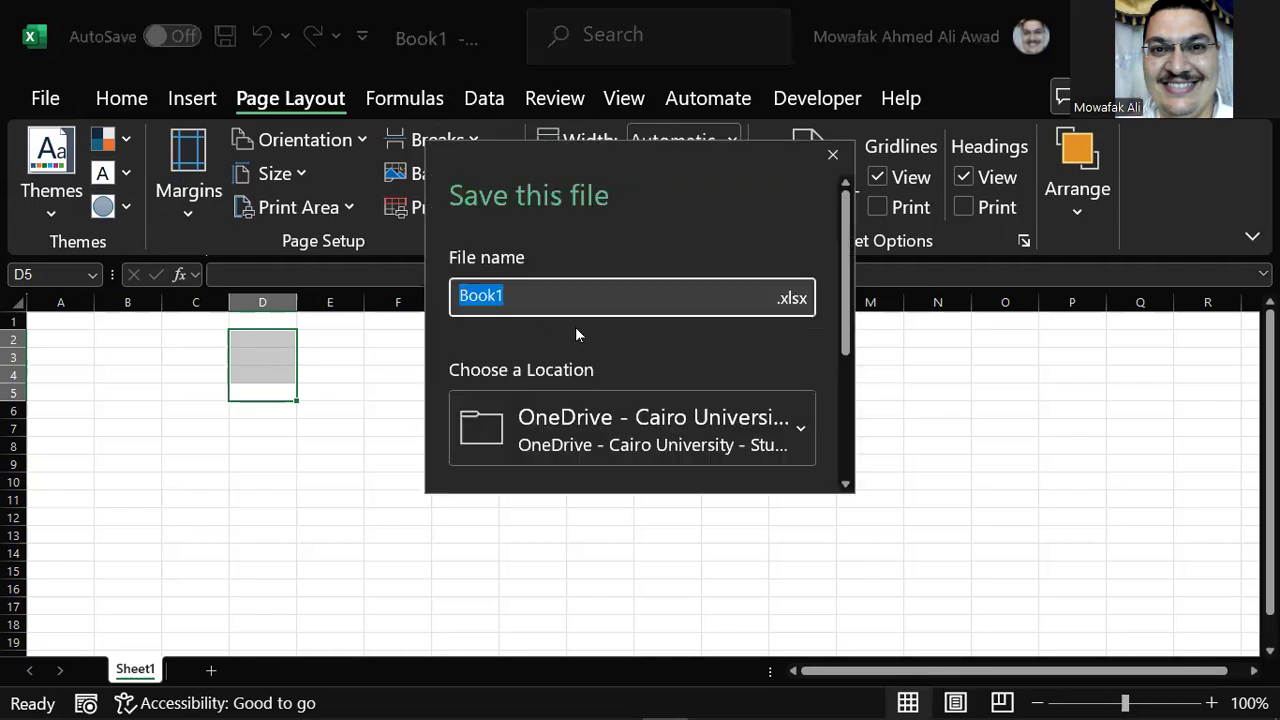
left_click(828, 165)
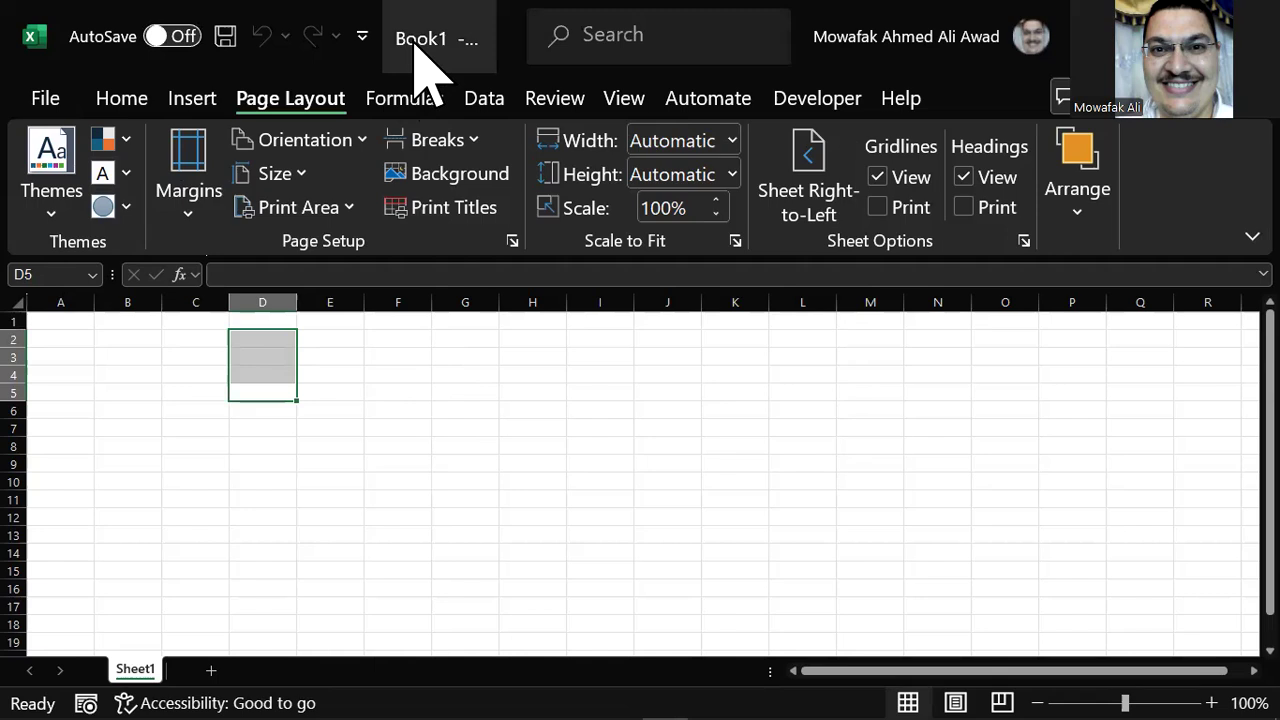
key("ctrl+s")
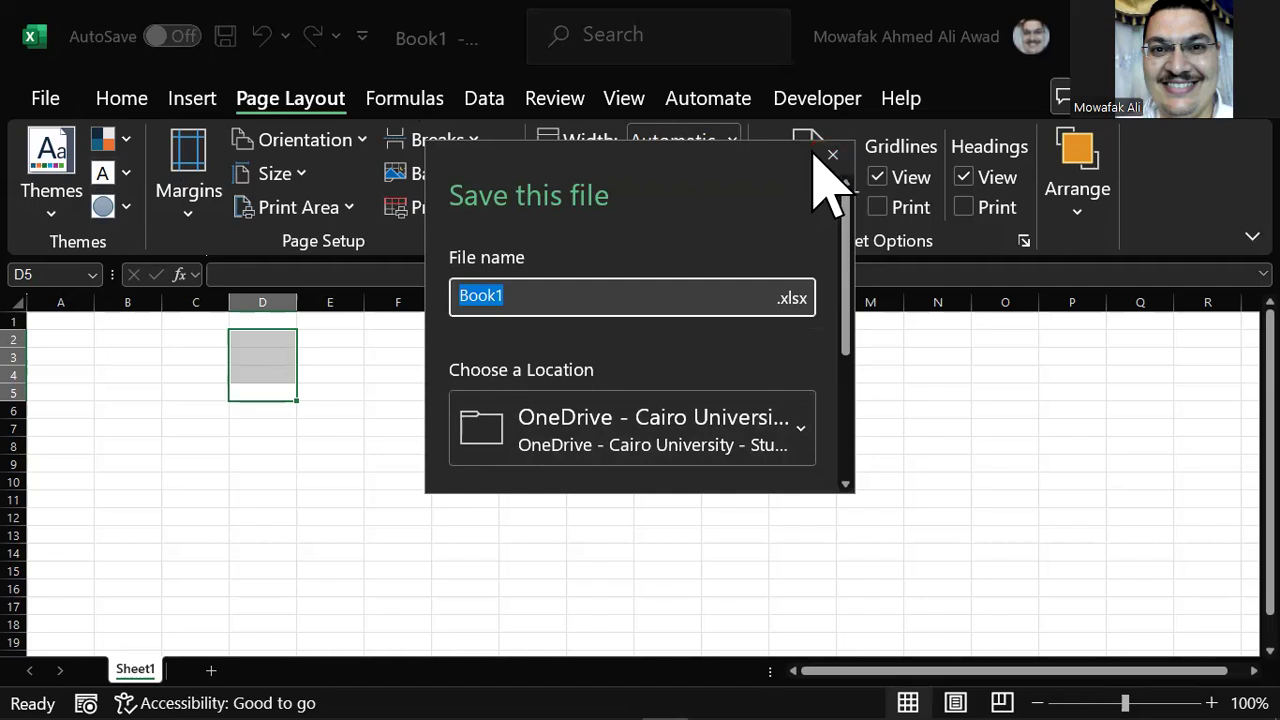
key("Escape")
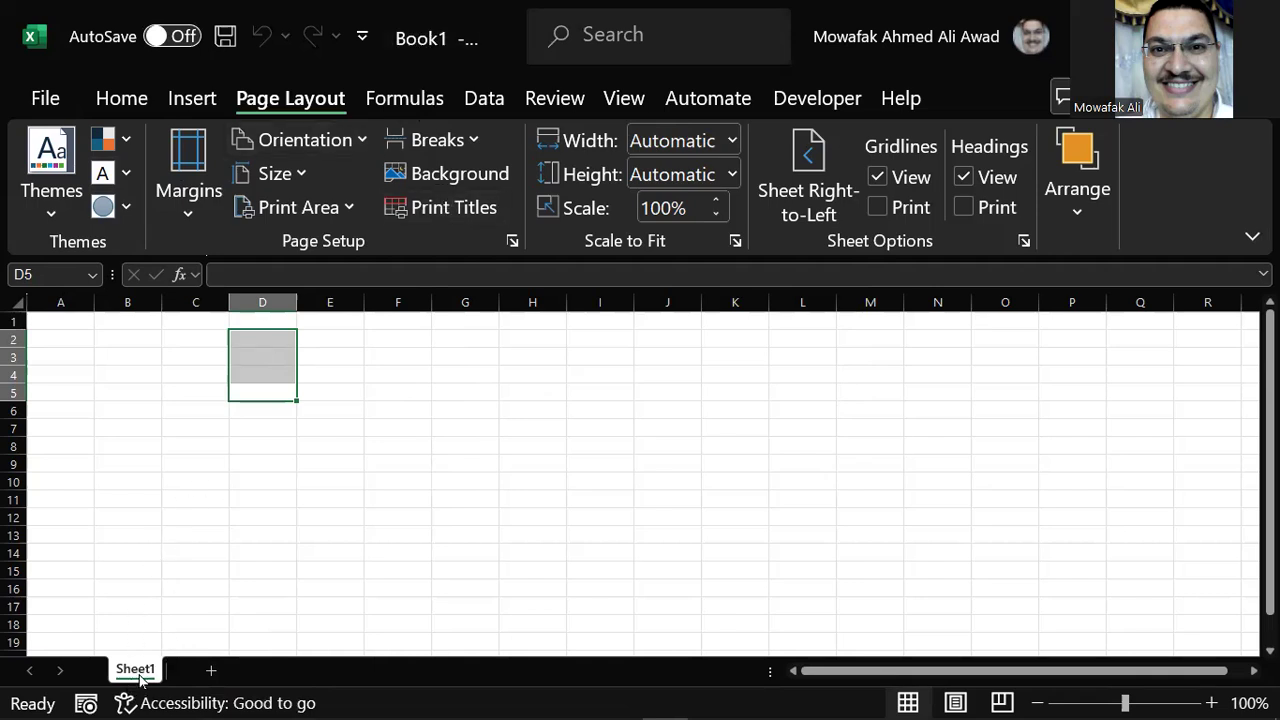
Add two new worksheets after Sheet1 and return to Sheet1.
left_click(210, 671)
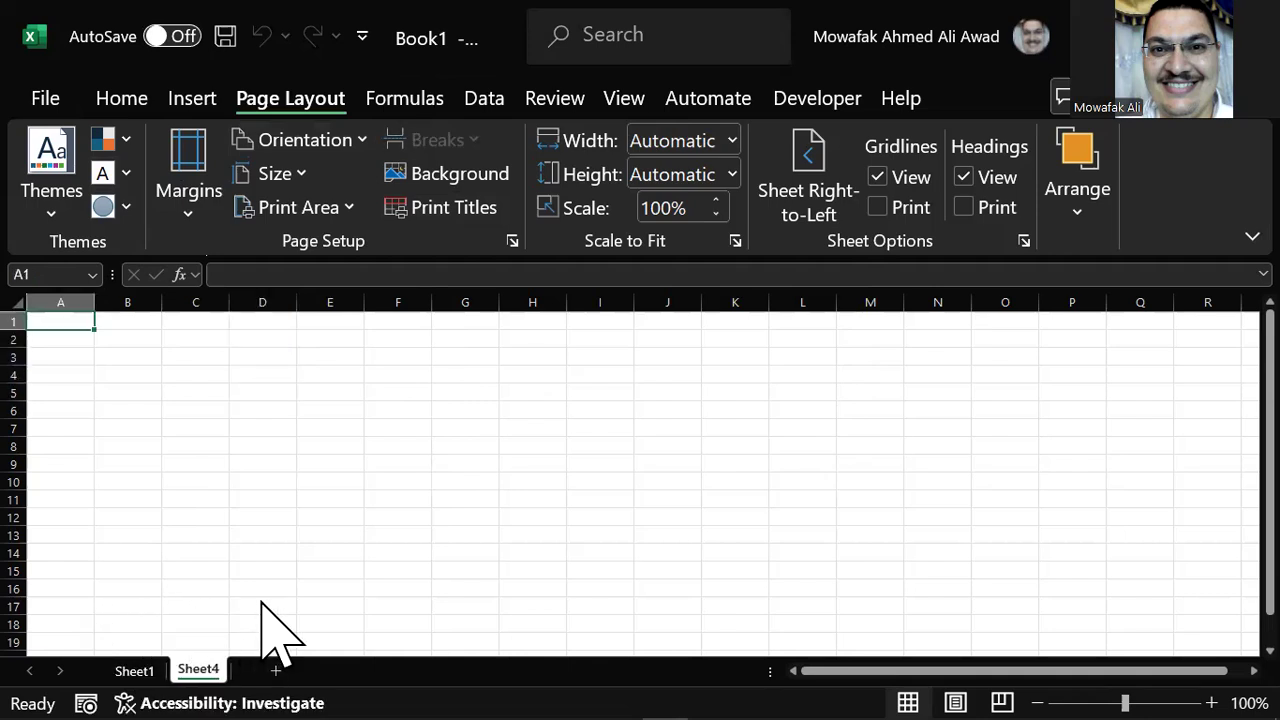
left_click(274, 669)
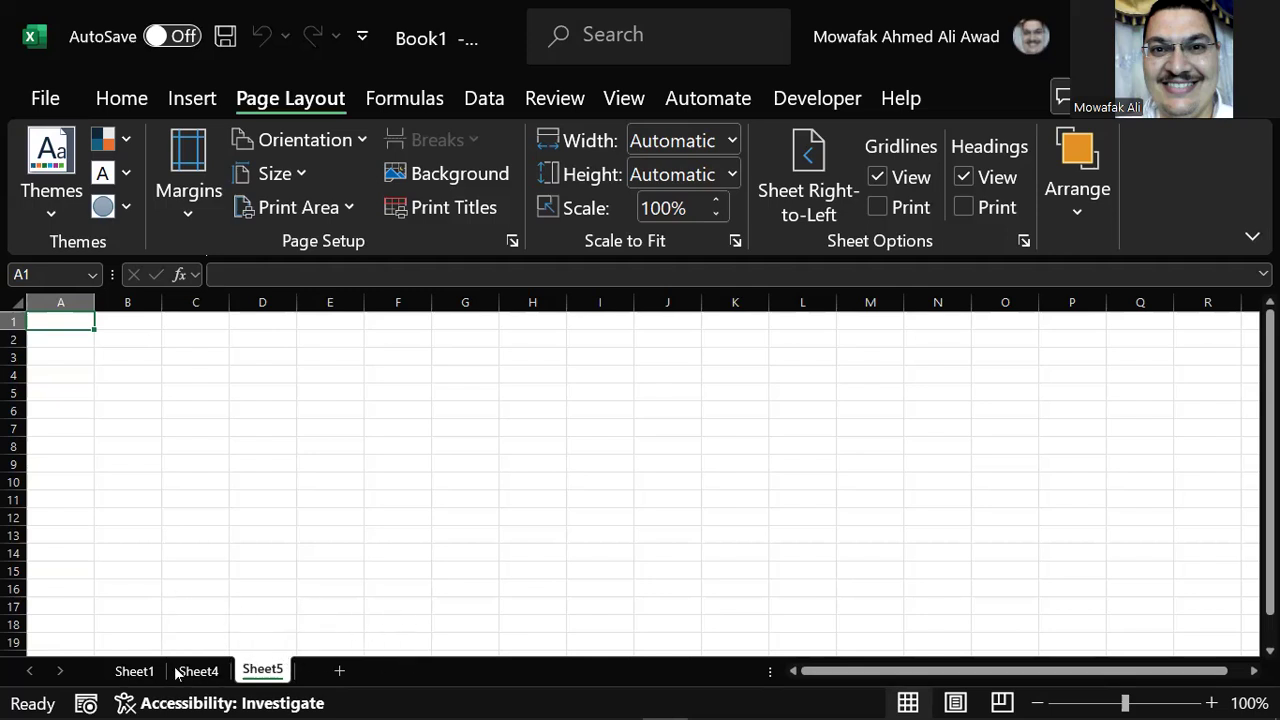
left_click(137, 675)
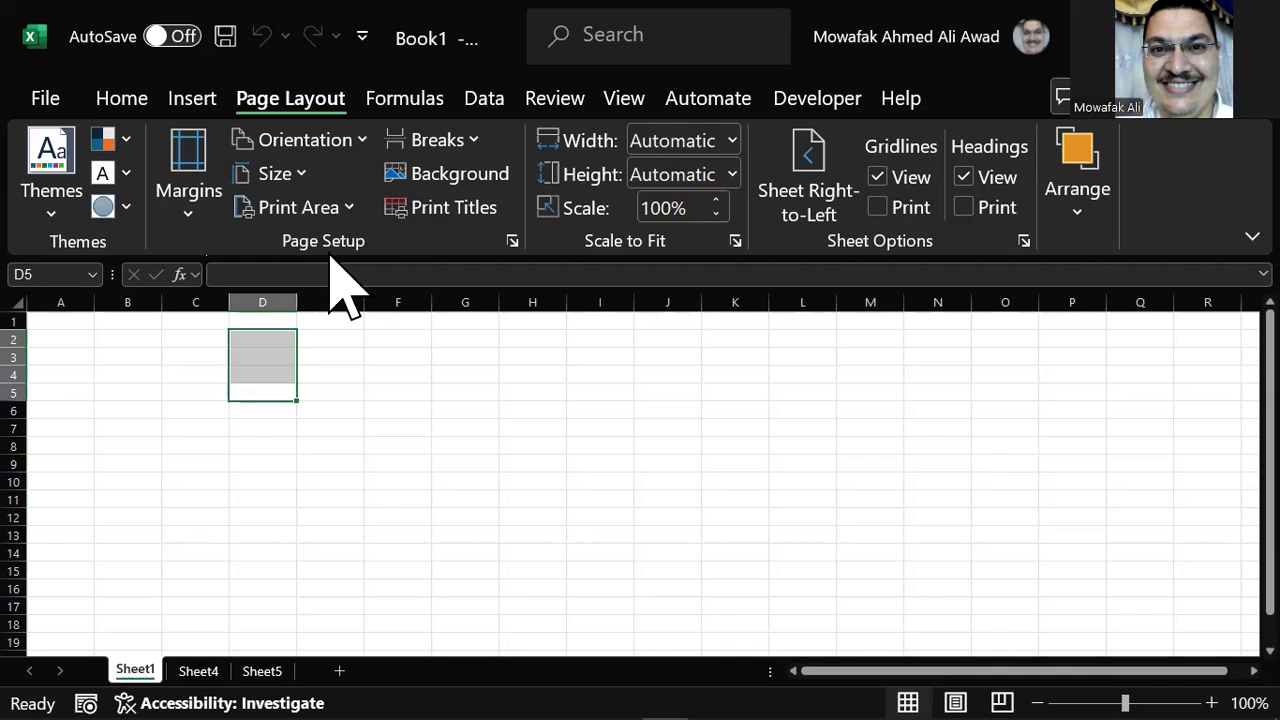
left_click(190, 102)
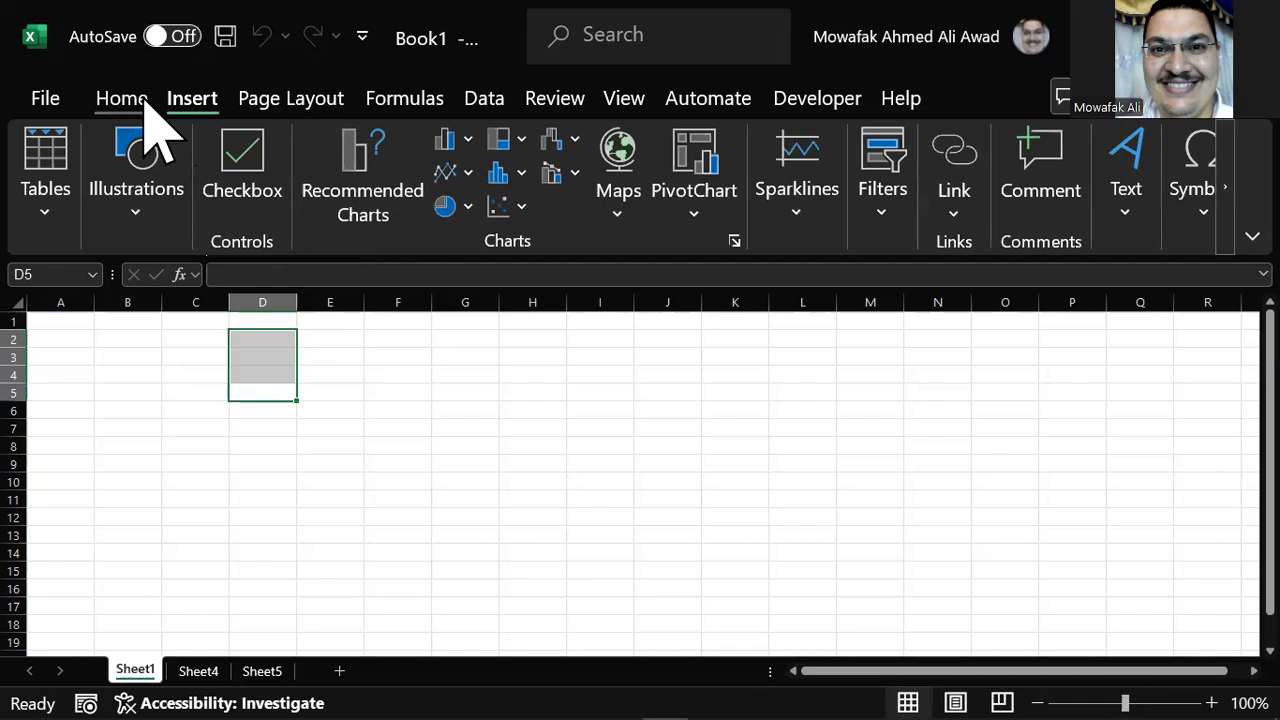
left_click(374, 374)
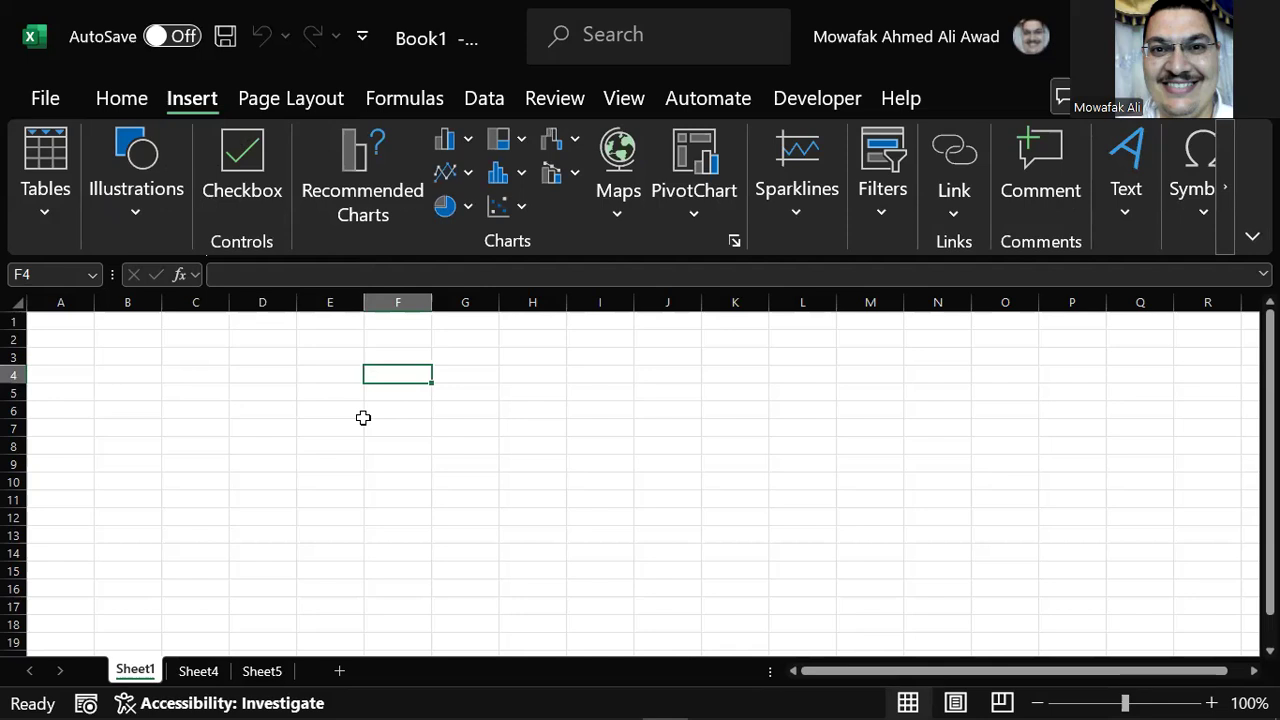
left_click(118, 97)
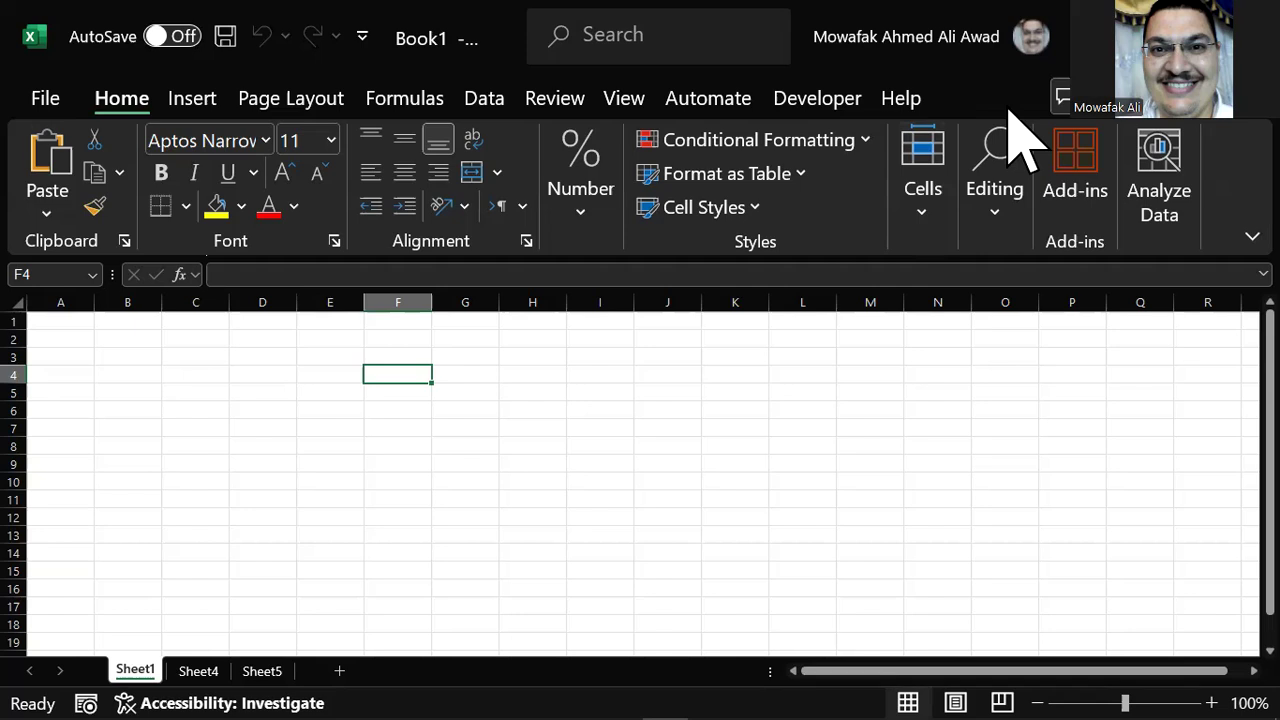
left_click(908, 100)
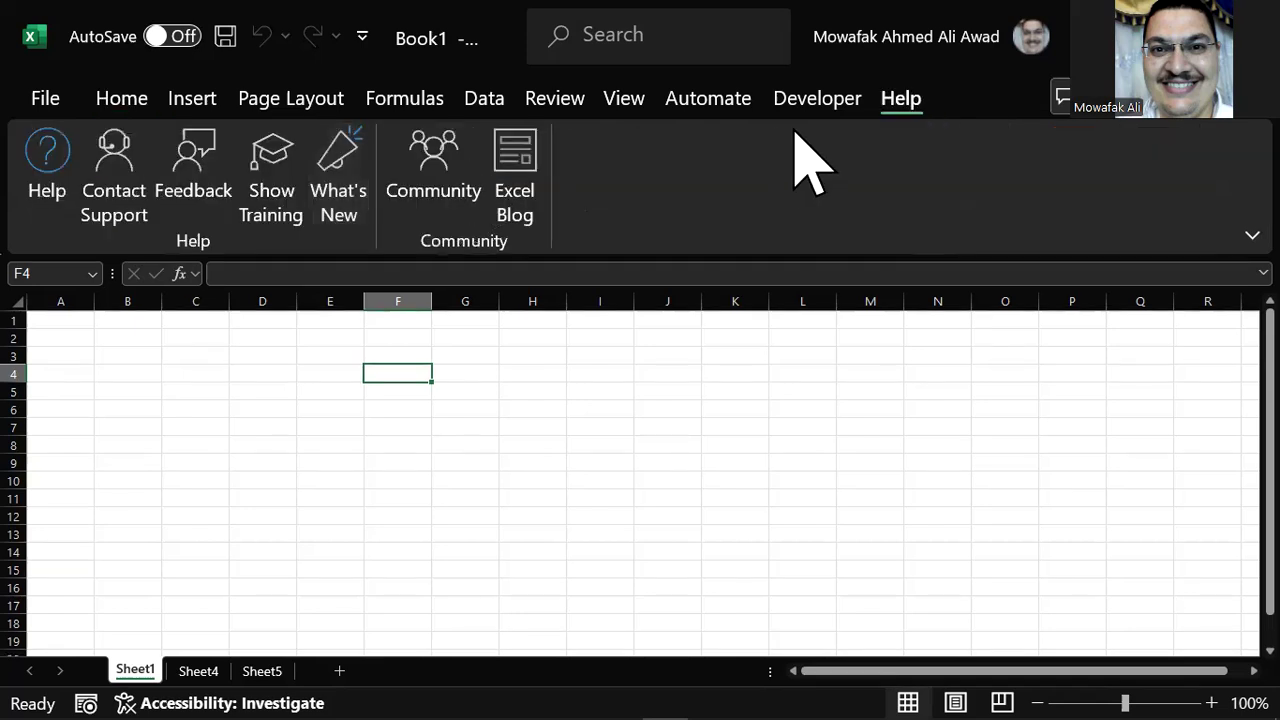
left_click(122, 100)
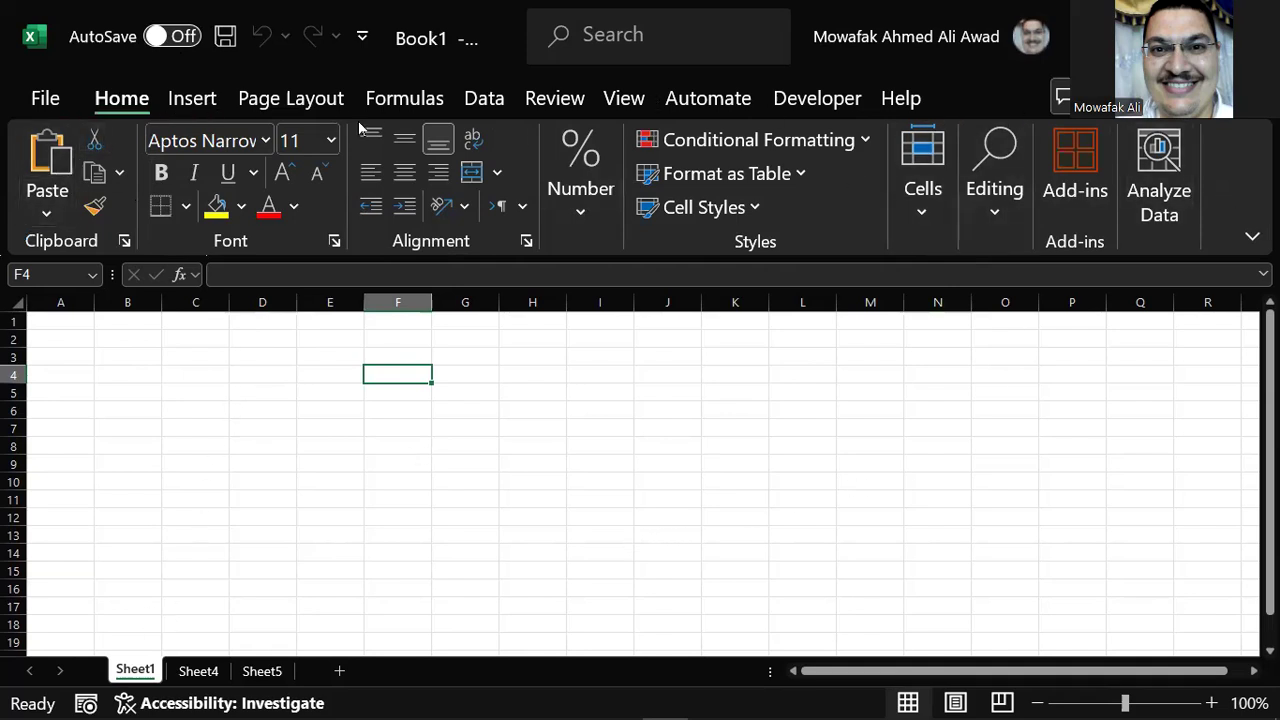
left_click_drag(71, 337, 1140, 595)
left_click(790, 567)
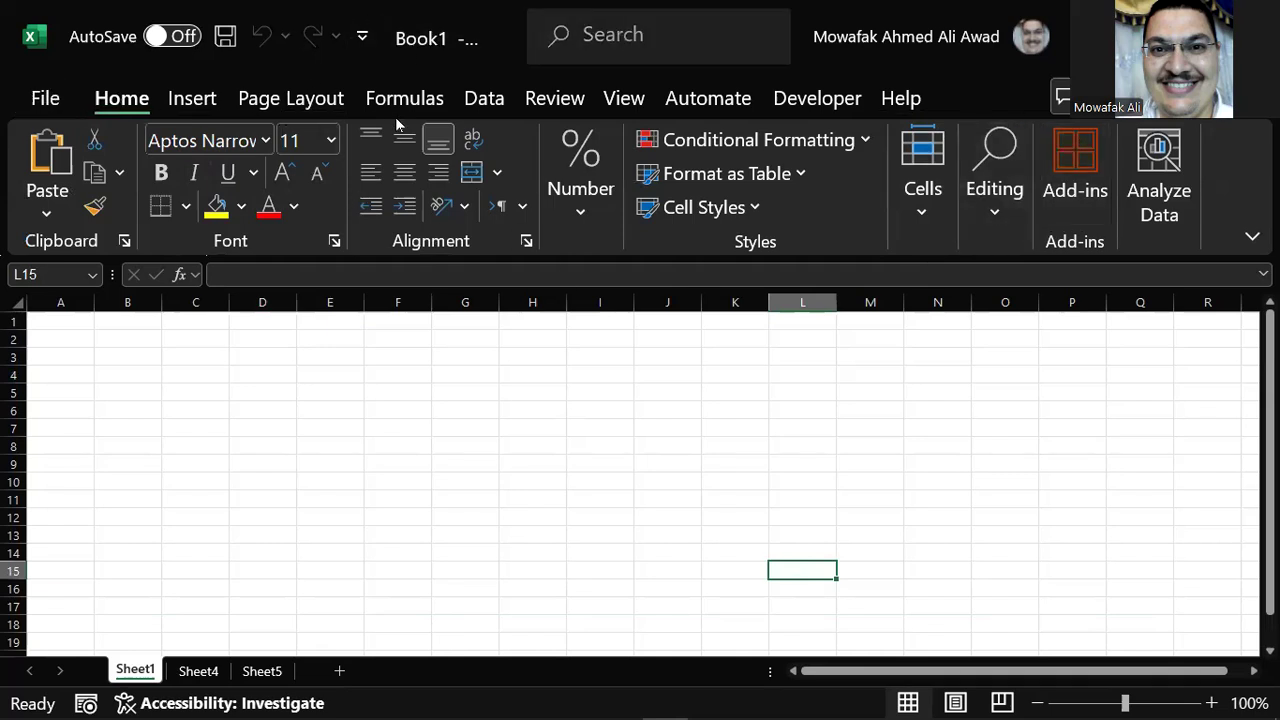
left_click(462, 403)
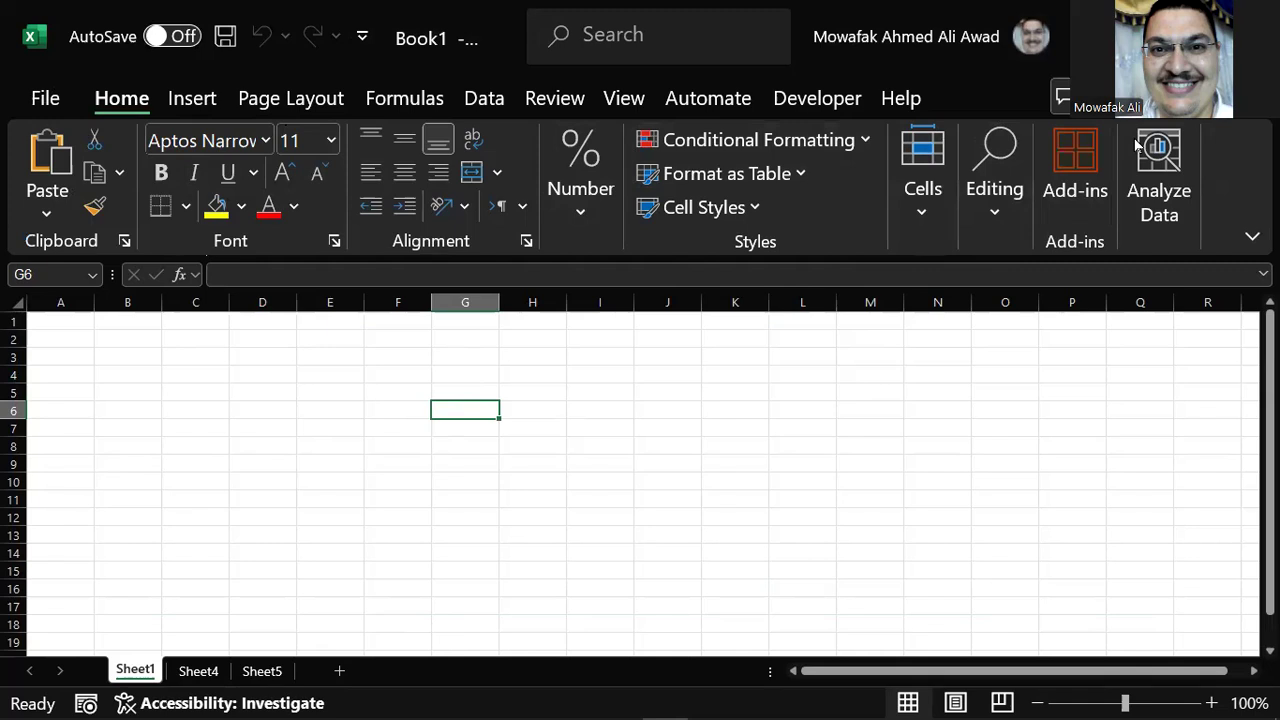
left_click(890, 385)
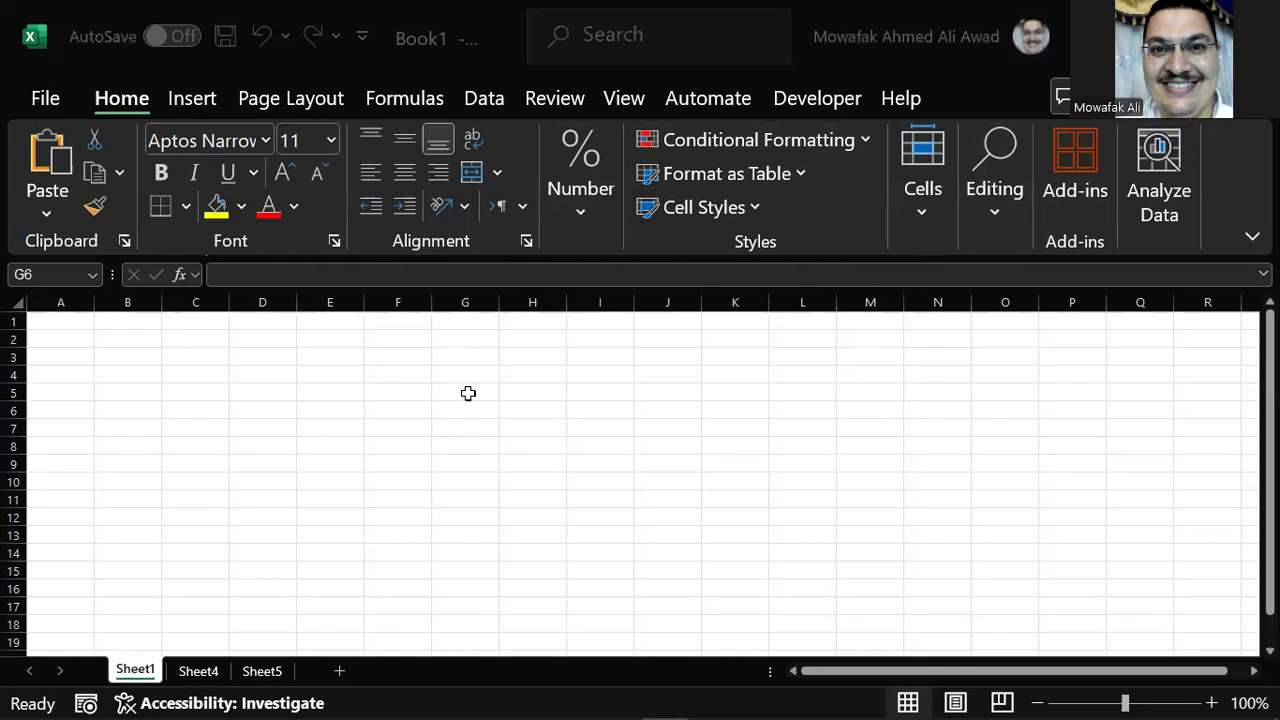
Rename the Sheet1 worksheet as "Income statement".
left_click(135, 668)
right_click(135, 668)
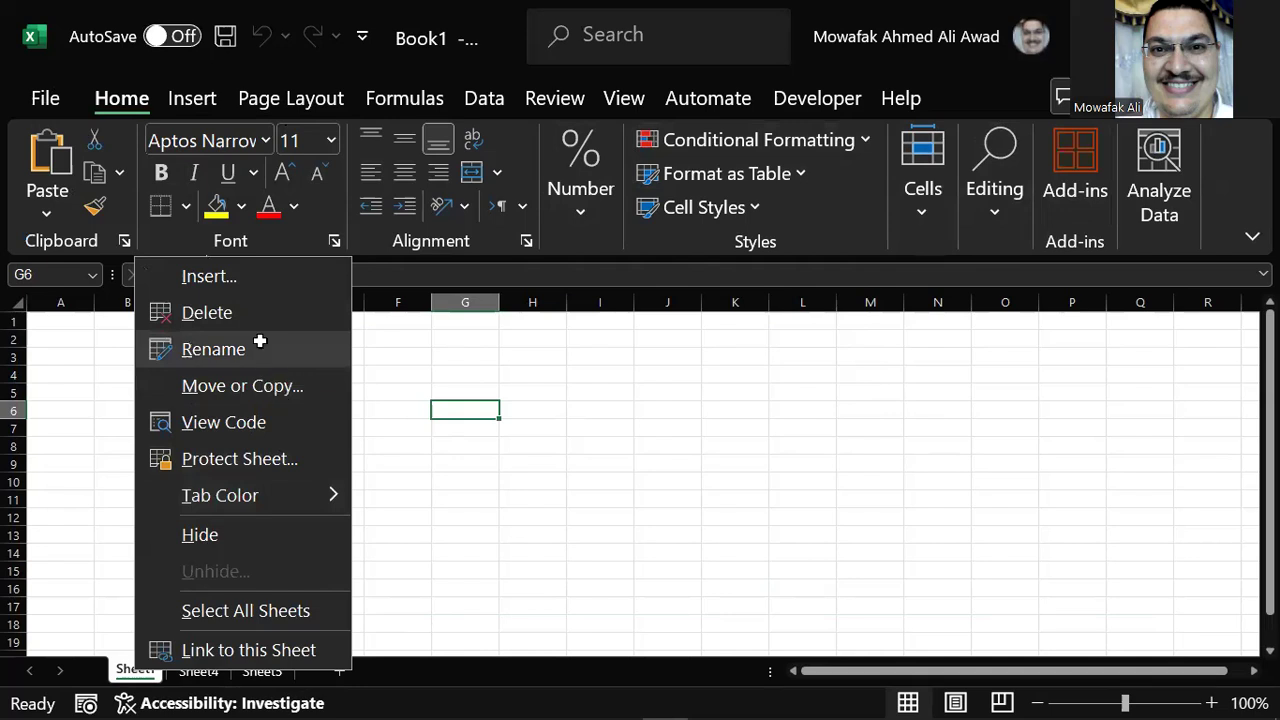
left_click(260, 341)
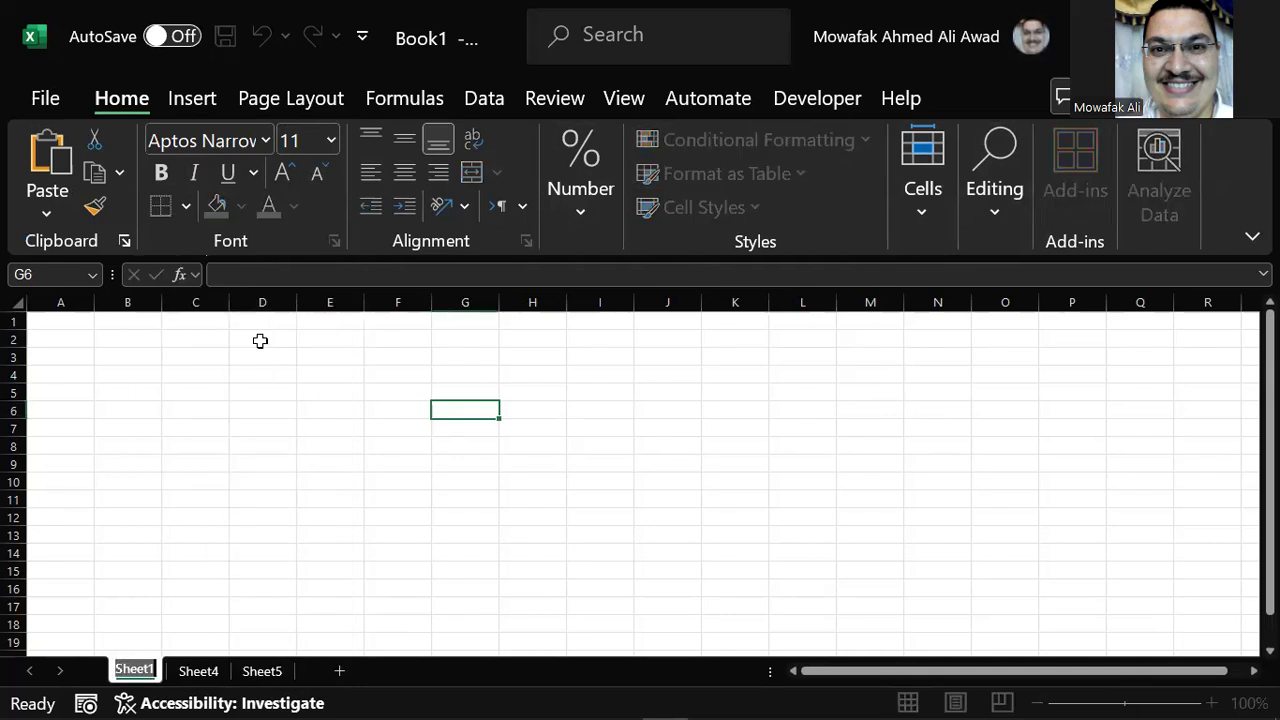
type("rhz")
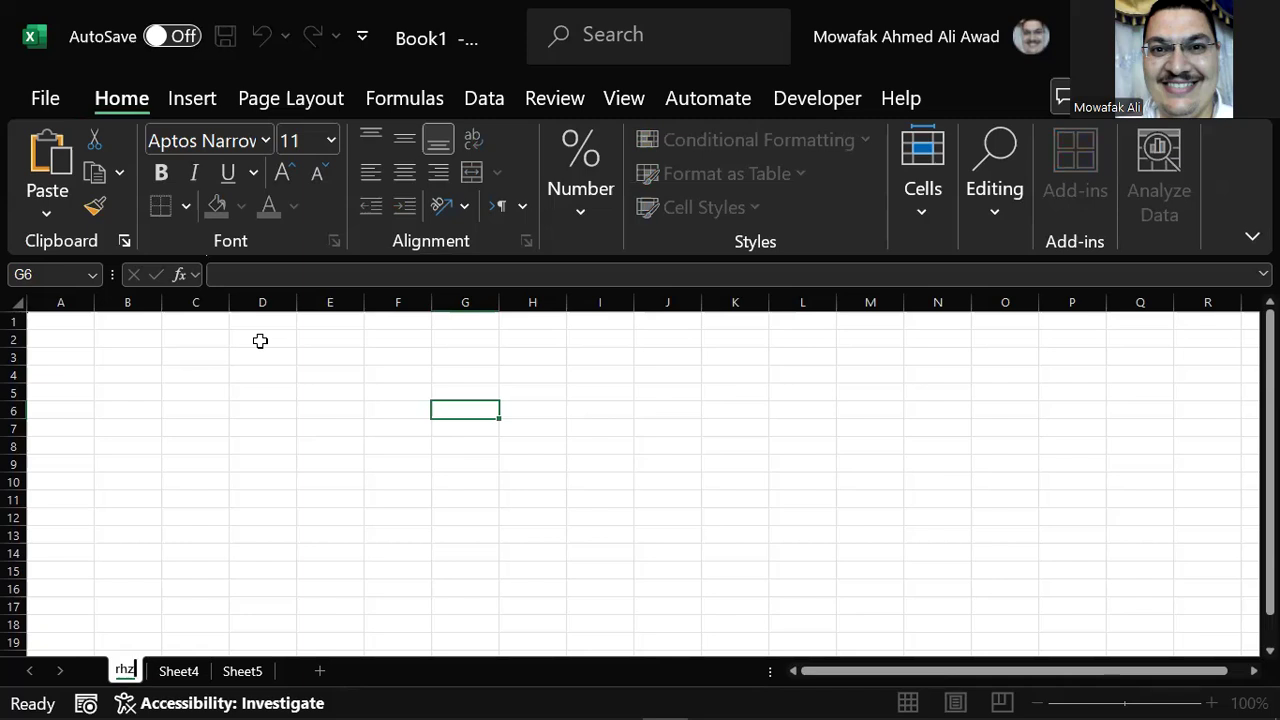
key("BackSpace")
key("BackSpace")
key("BackSpace")
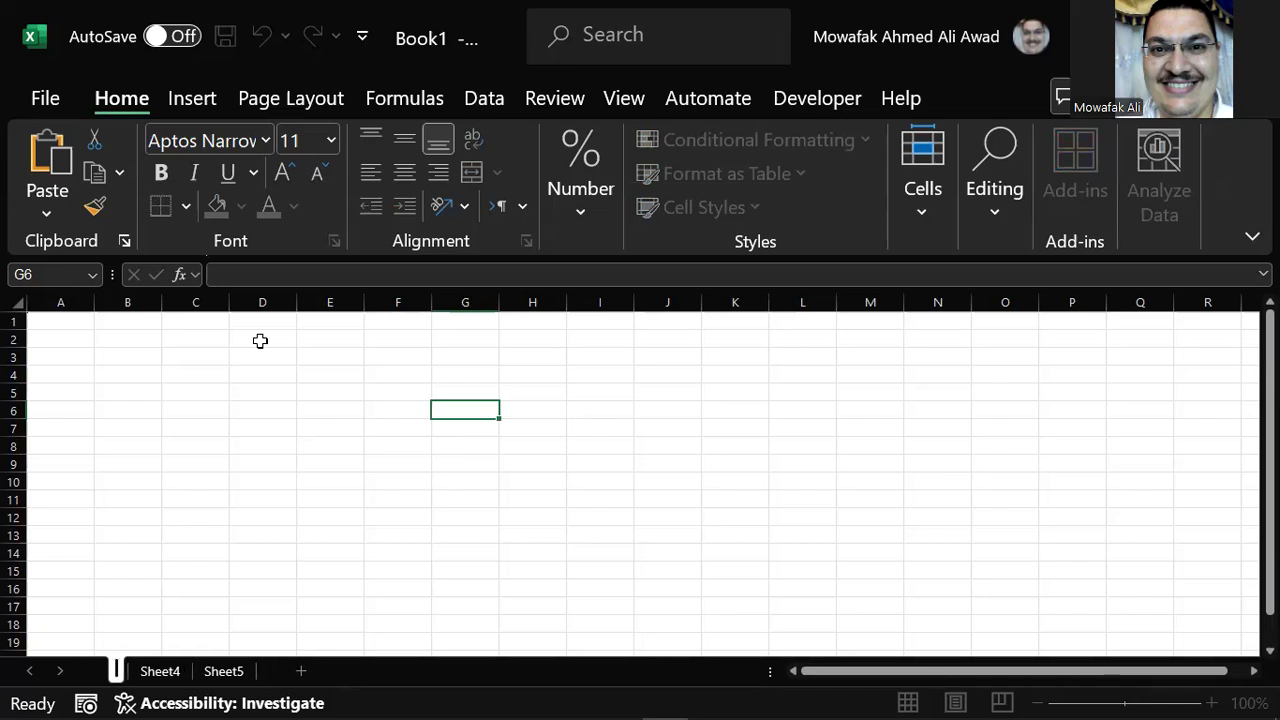
type("Income statement")
key("Return")
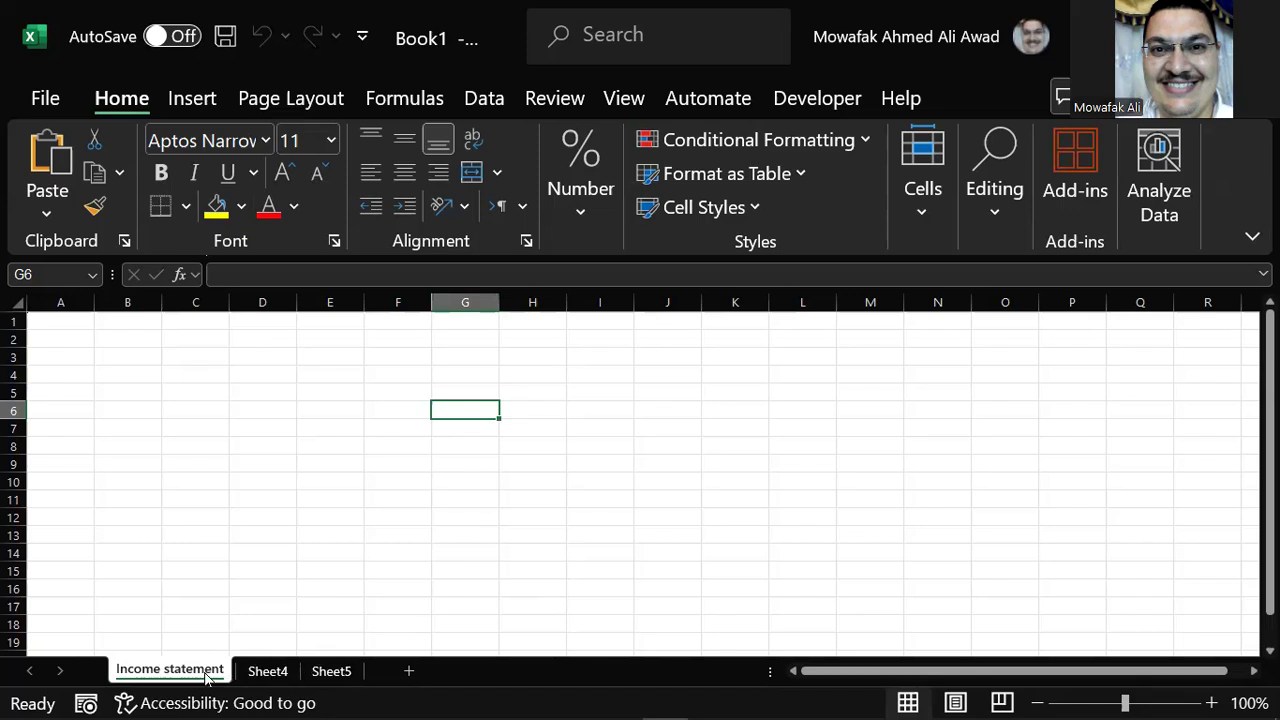
Rename the Sheet4 worksheet as "statment of Changes in Eqiuty".
left_click(270, 672)
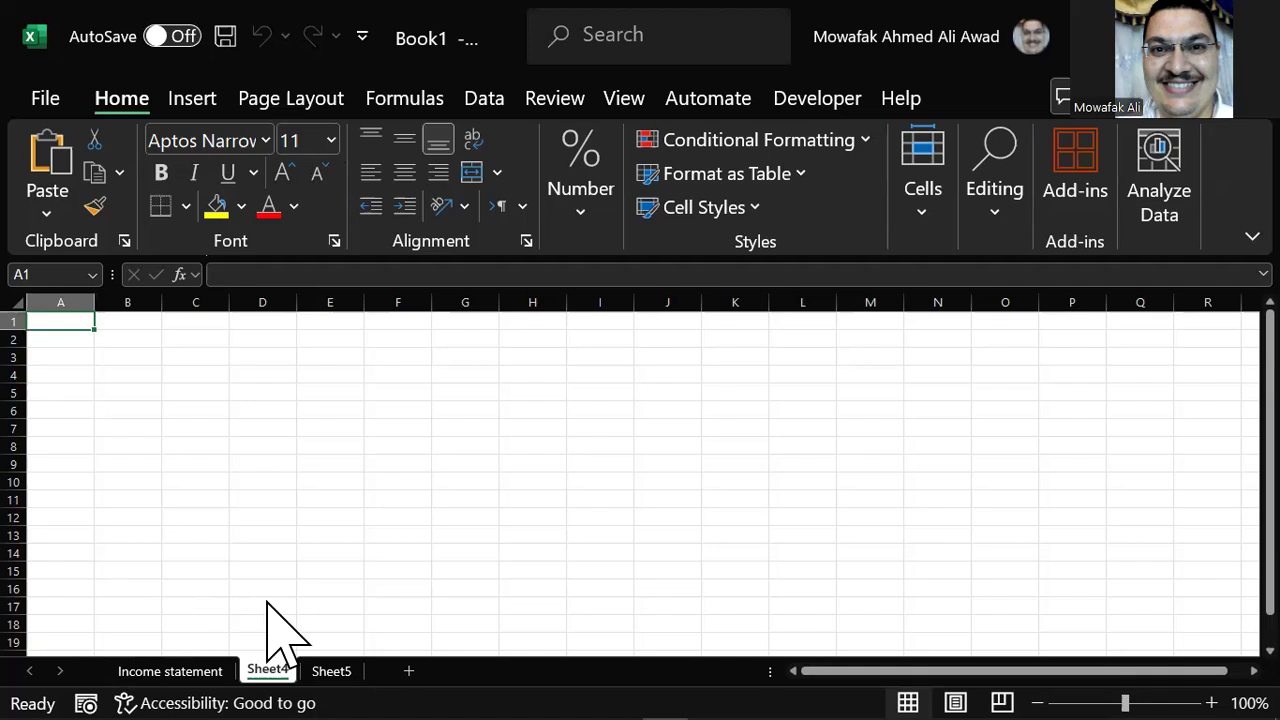
right_click(266, 669)
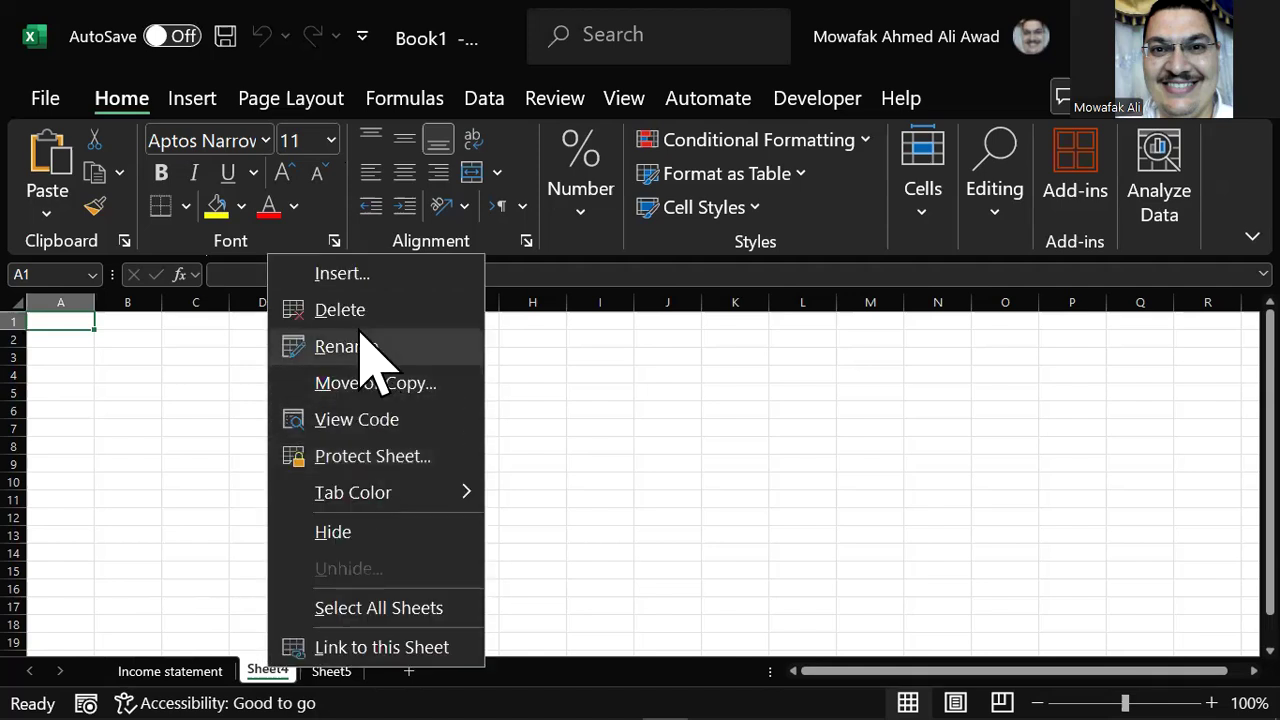
left_click(370, 344)
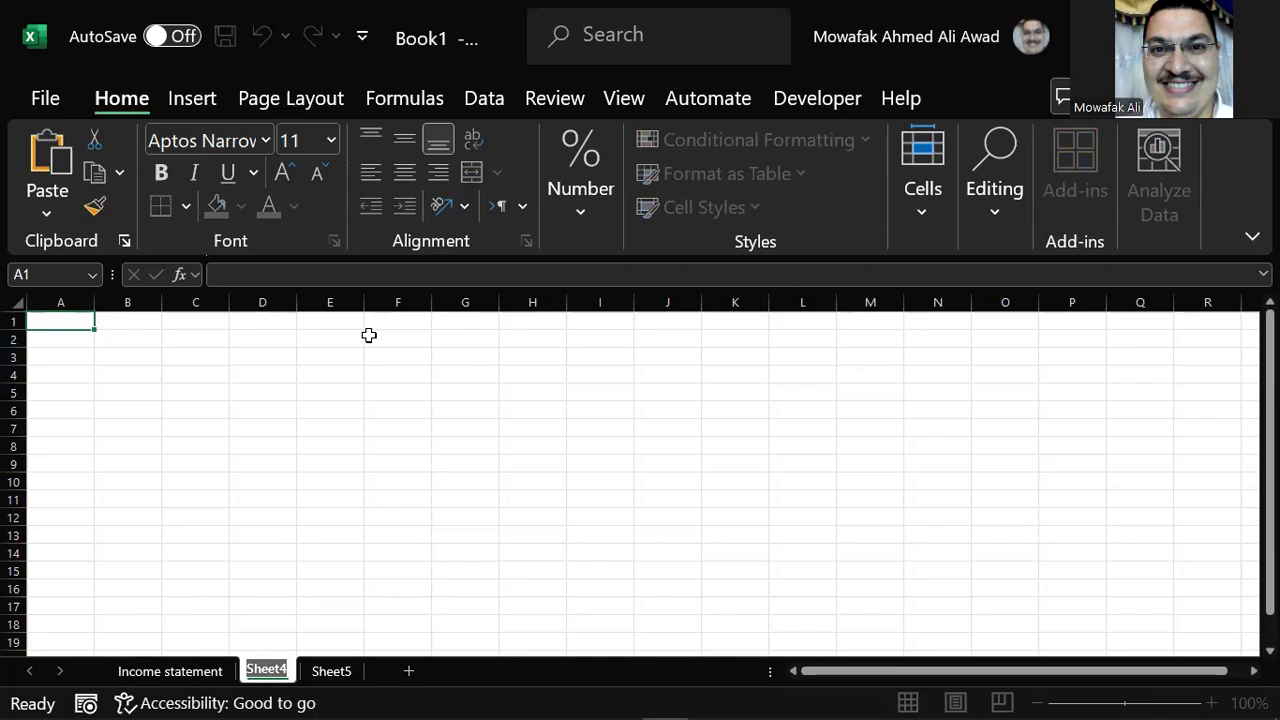
type("s")
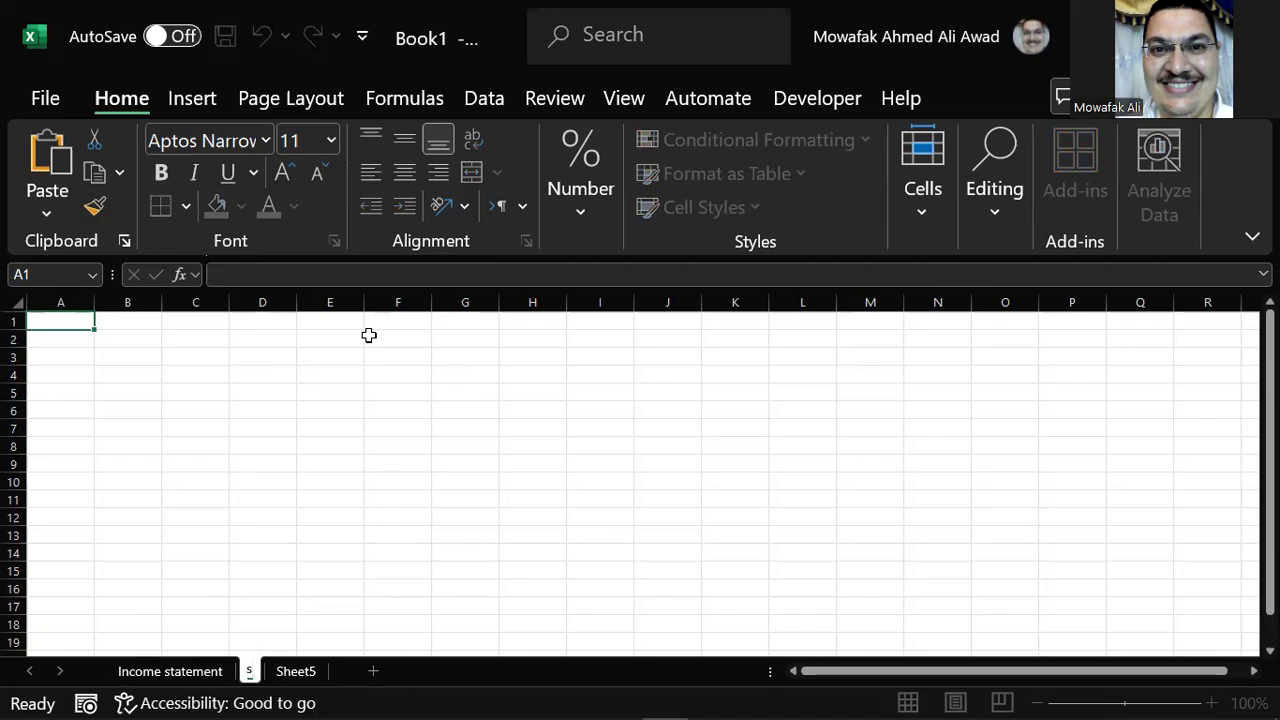
type("tatm")
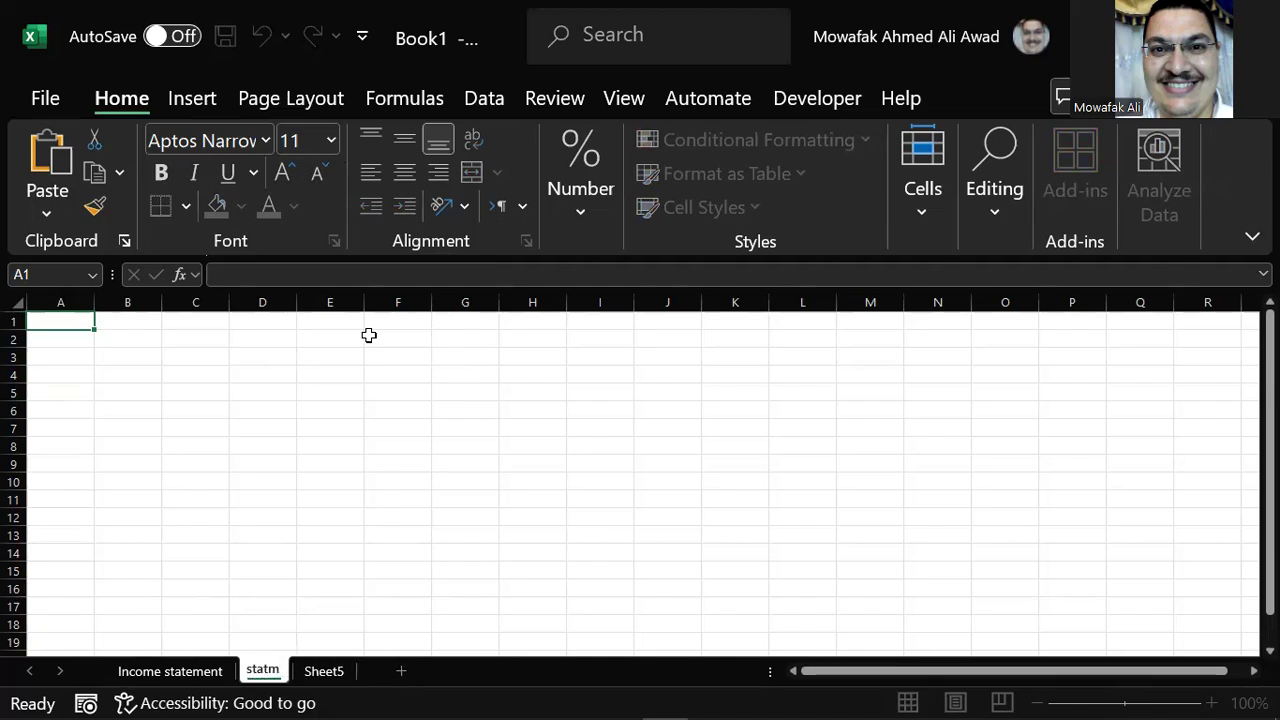
type("ent of ")
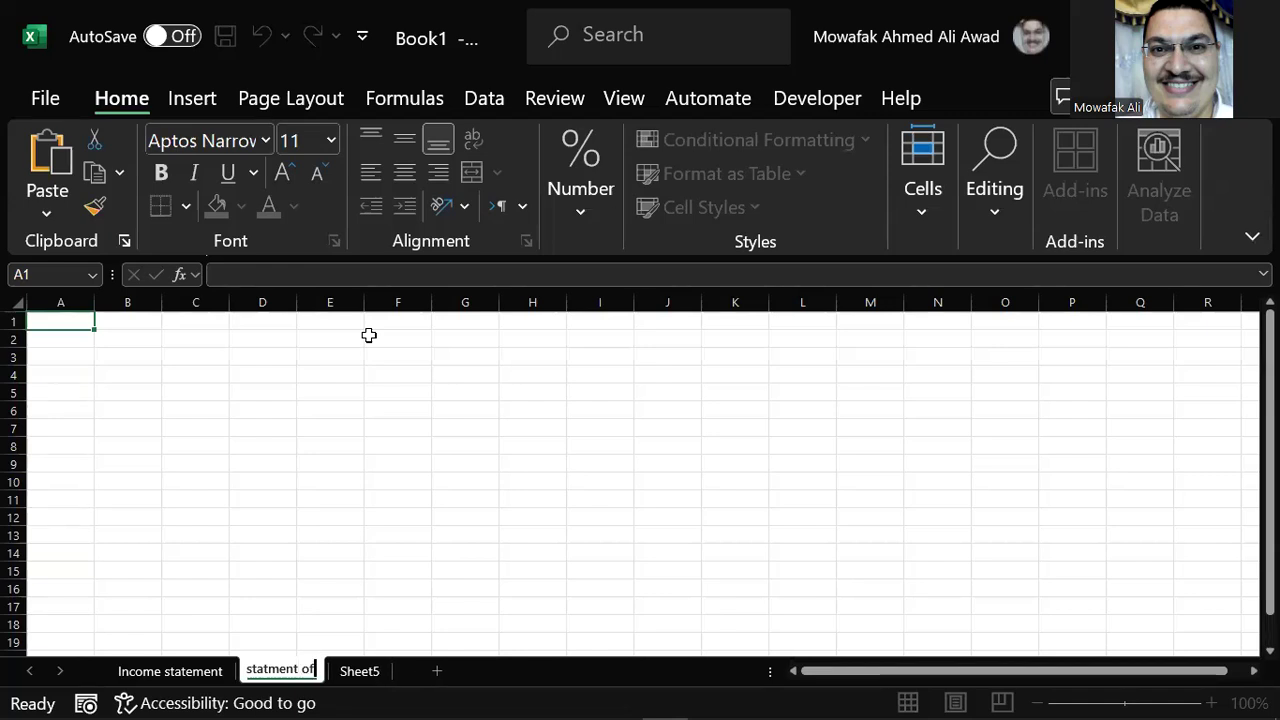
type("Changes inE")
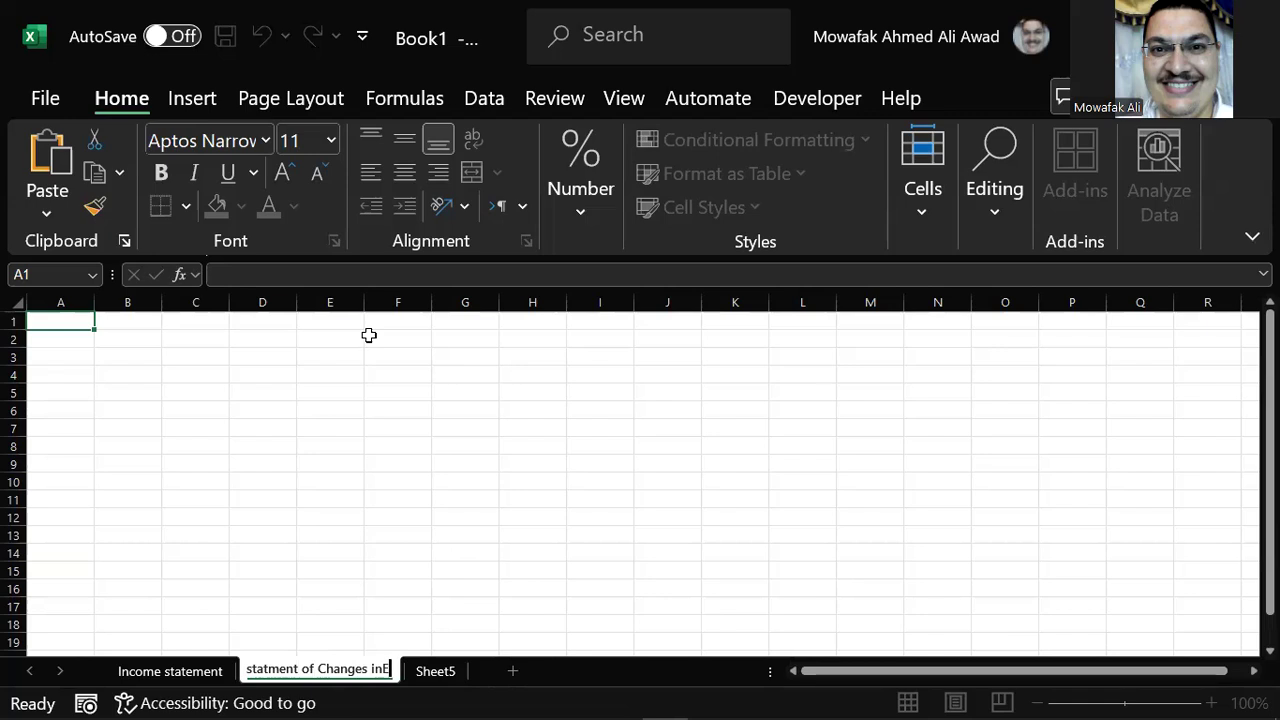
type("quty")
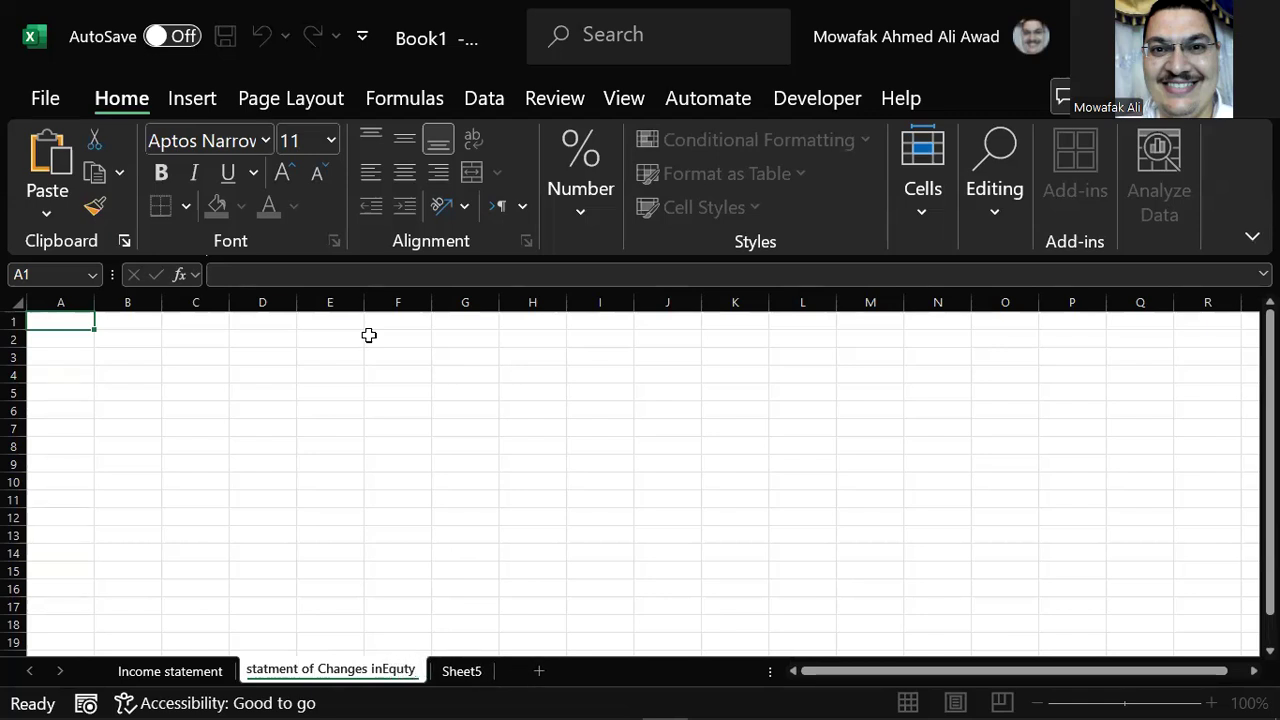
key("Left")
key("Left")
key("Left")
key("Left")
key("Left")
key("Right")
key("Right")
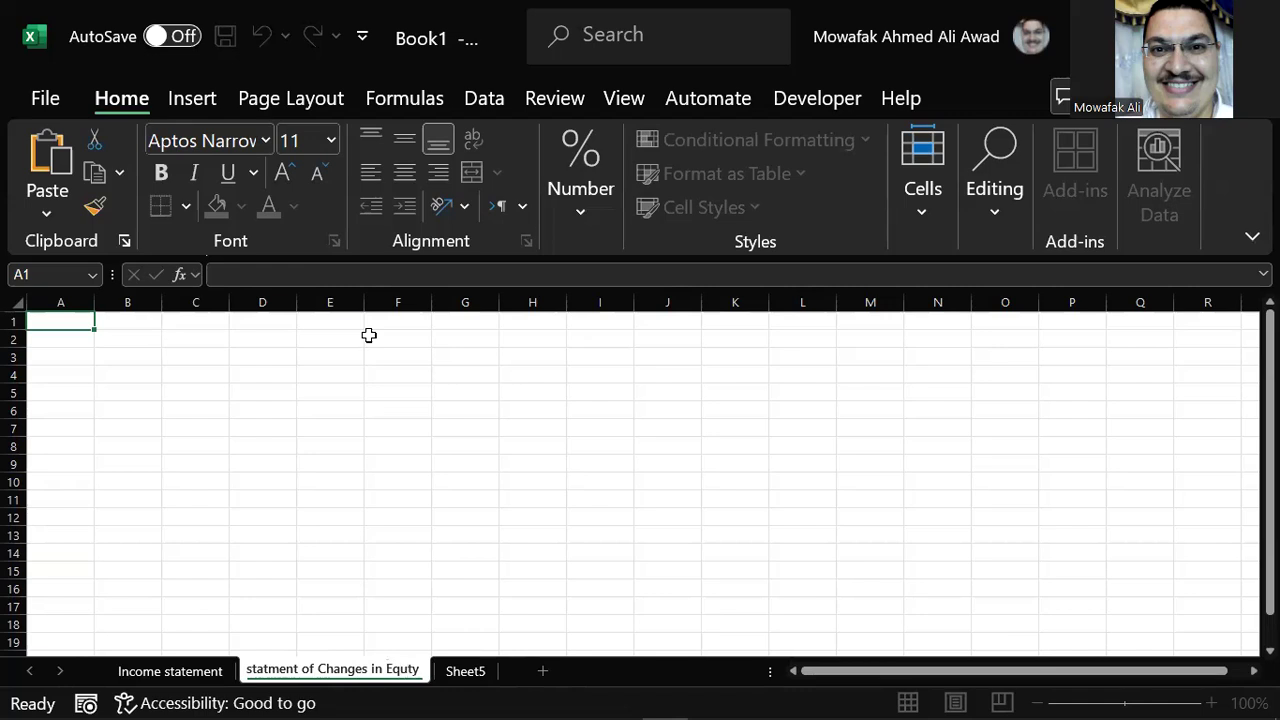
type("i")
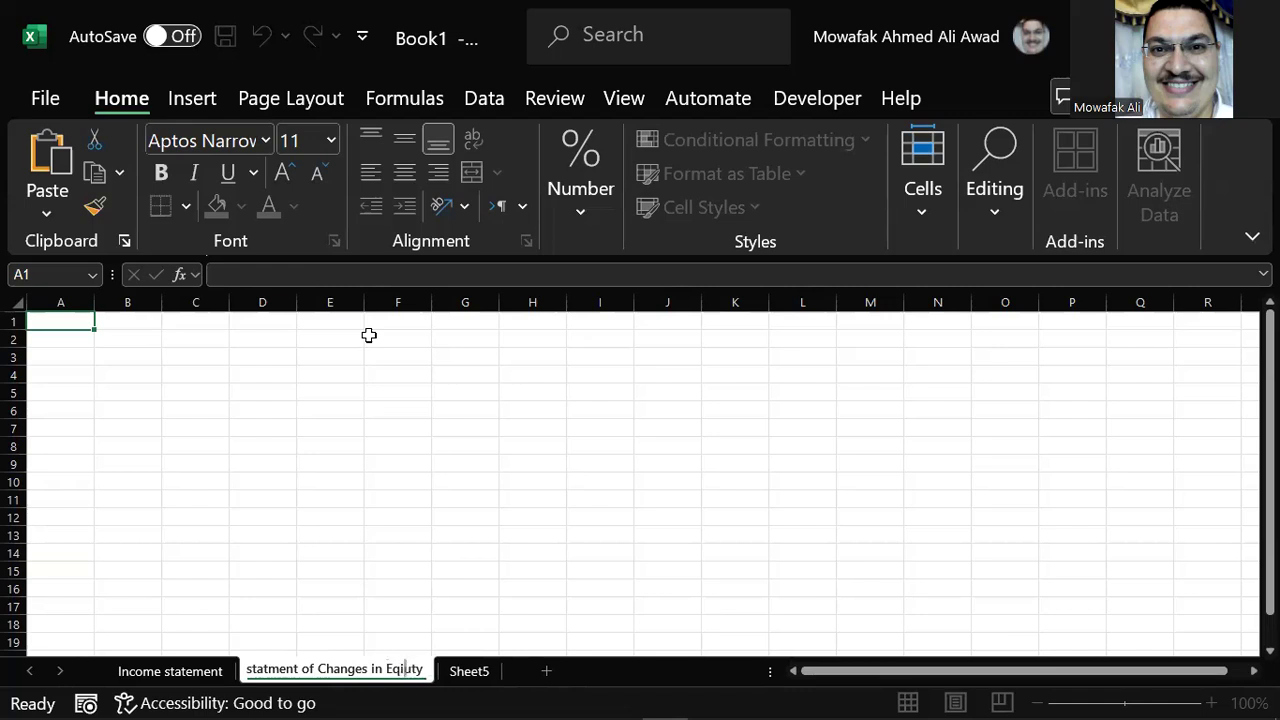
key("Return")
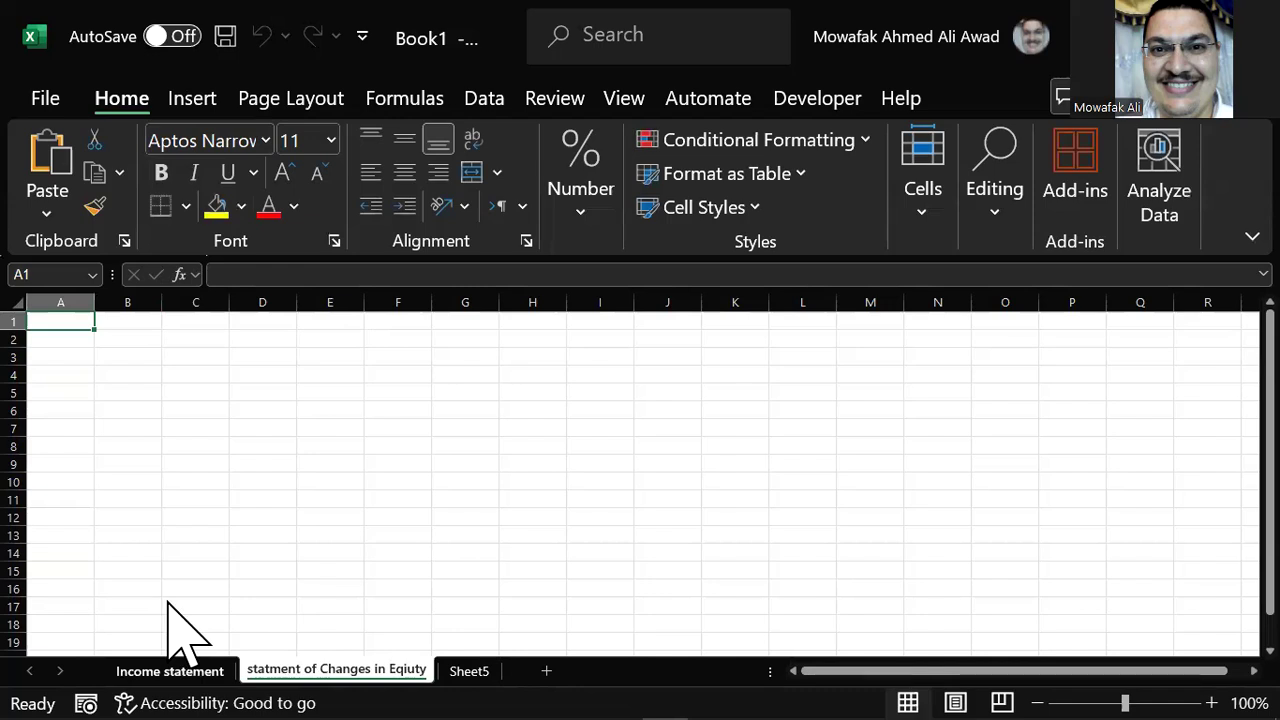
Enter "Balance She" in cell A1 of the Sheet5 worksheet.
left_click(166, 670)
key("ctrl+Page_Down")
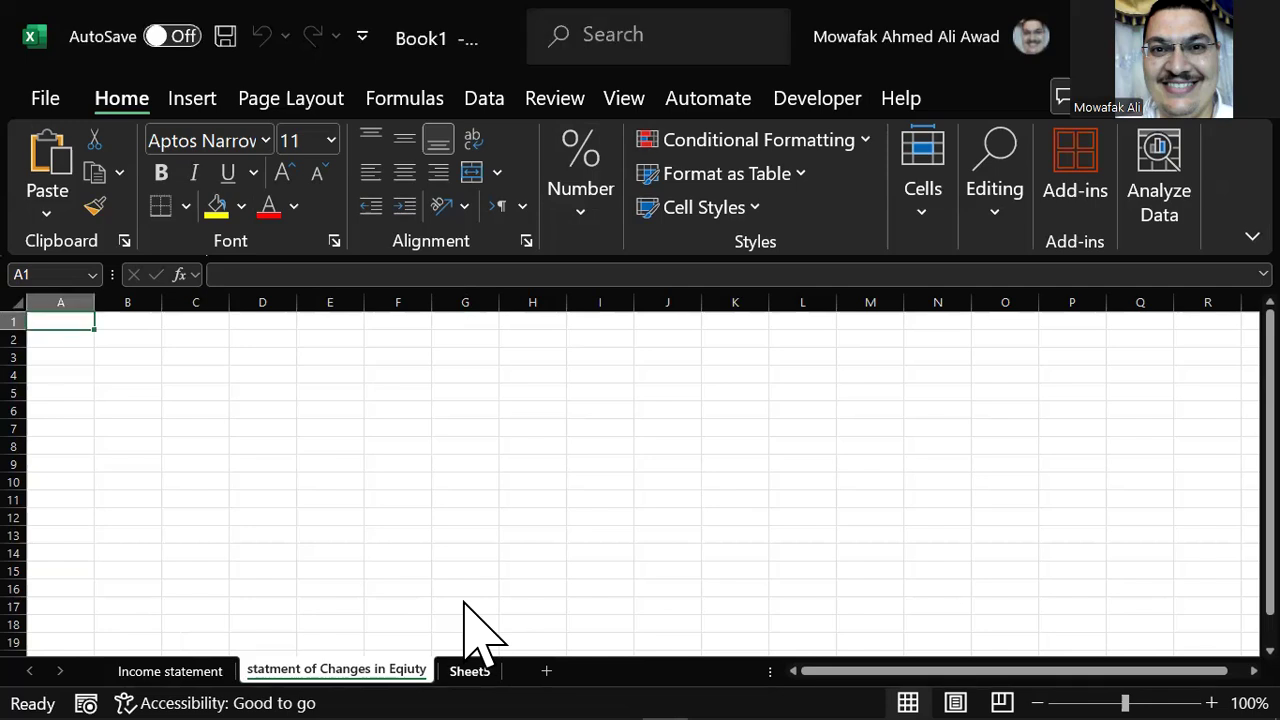
key("ctrl+Page_Down")
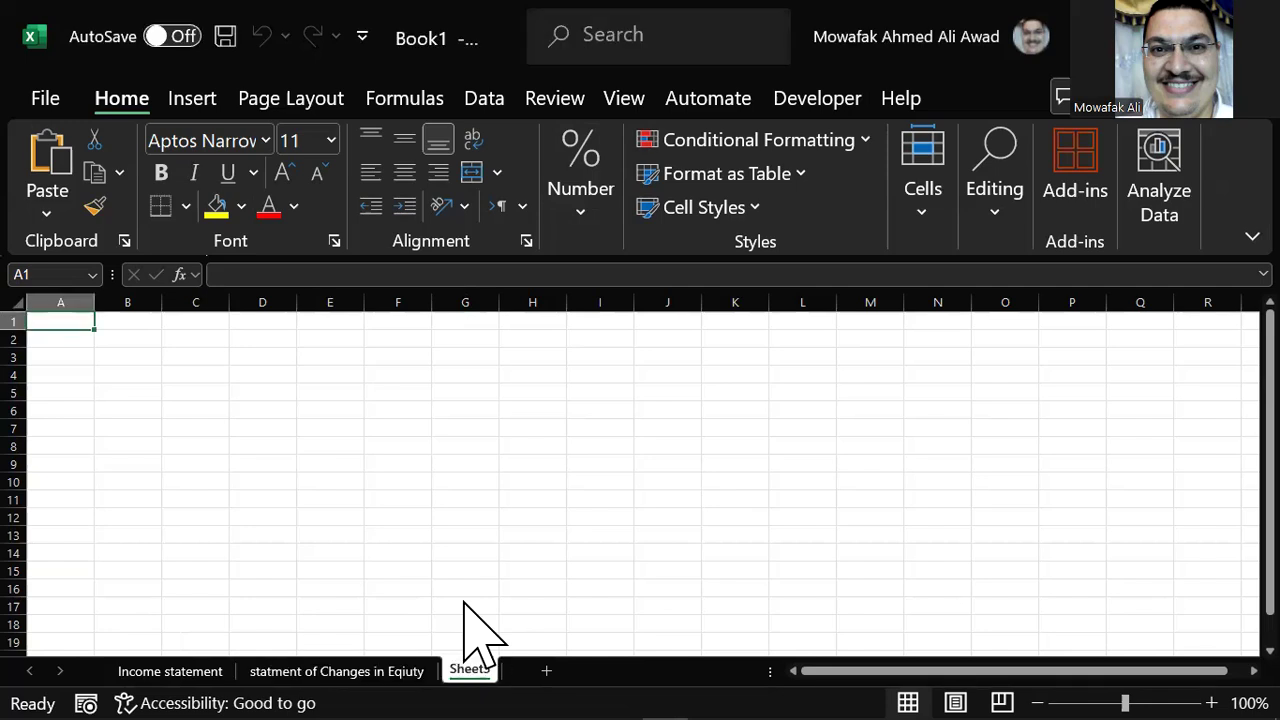
type("Balan")
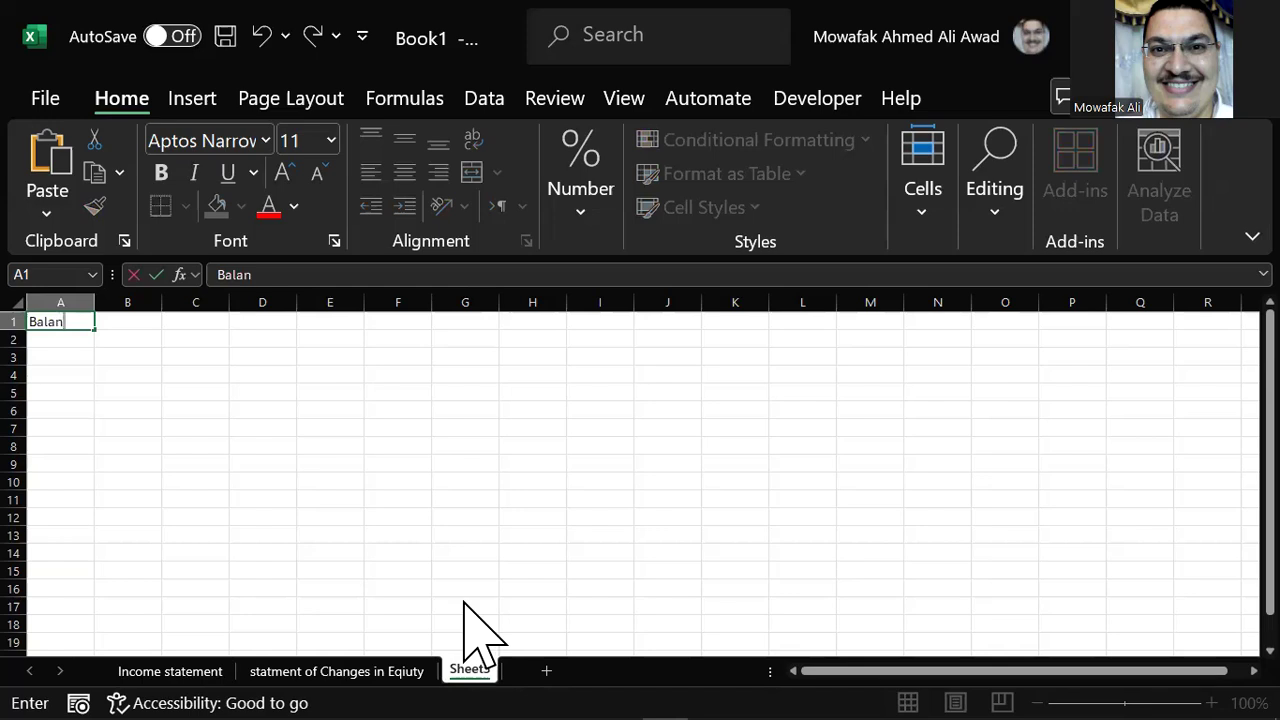
type("ce She")
key("ctrl+Return")
right_click(466, 668)
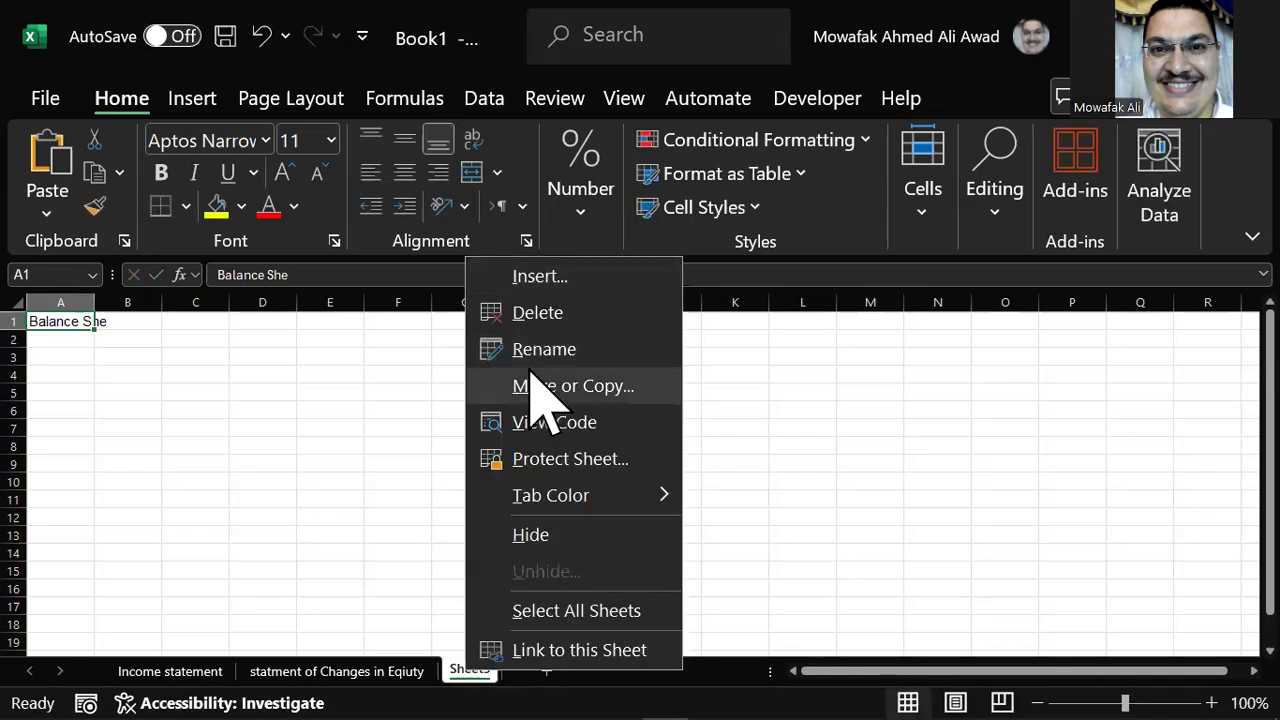
left_click(573, 385)
left_click(608, 586)
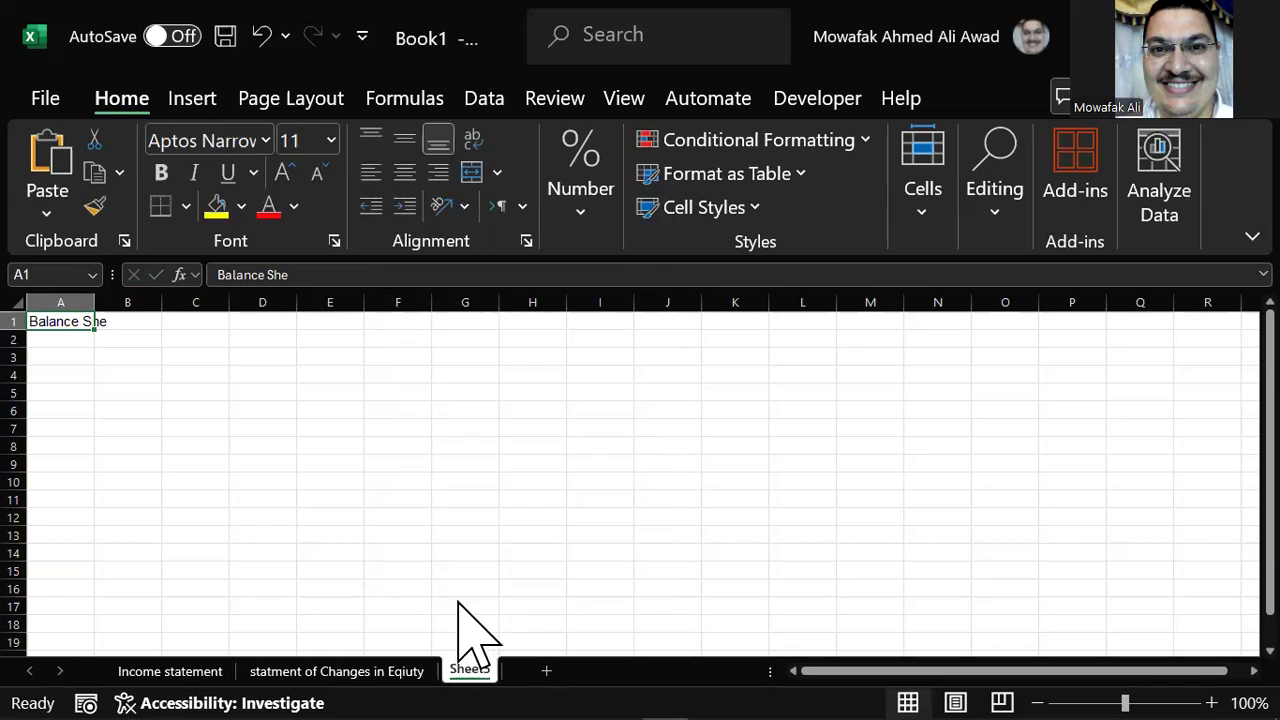
Rename the Sheet5 worksheet as "Balance Sheet" and clear the stray text from its cell A1.
double_click(485, 666)
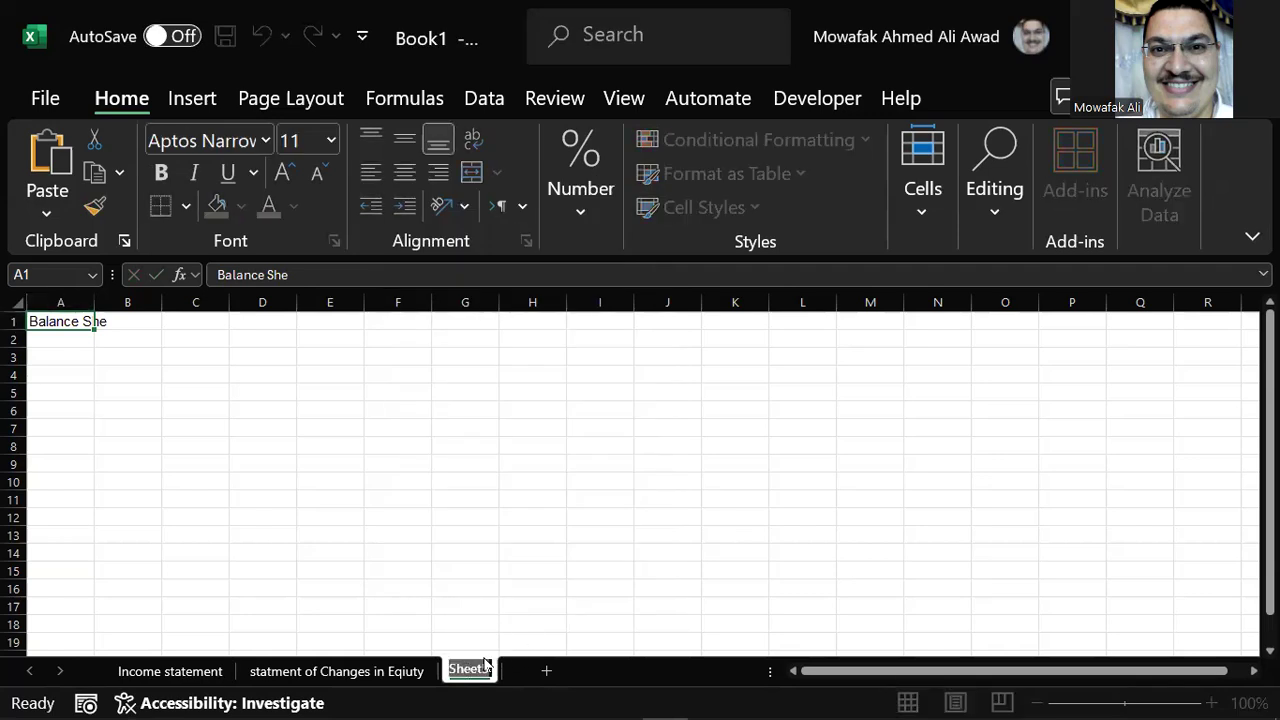
type("Balance S")
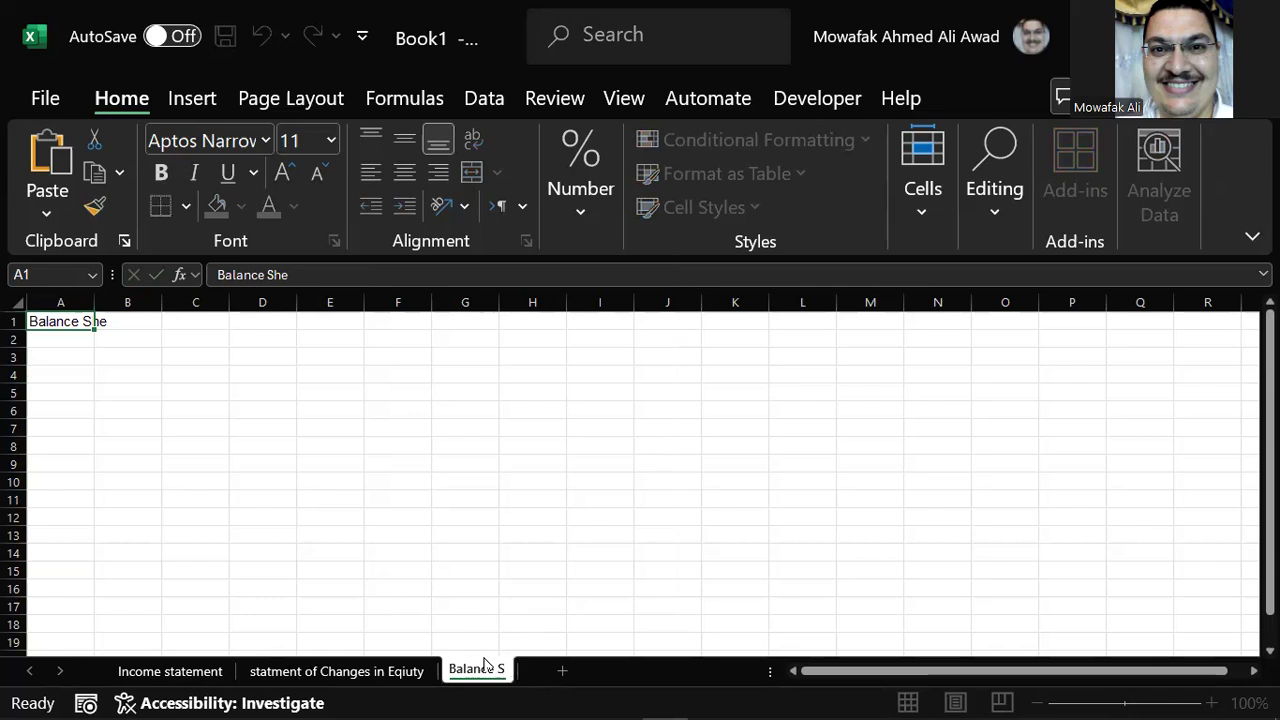
type("heet")
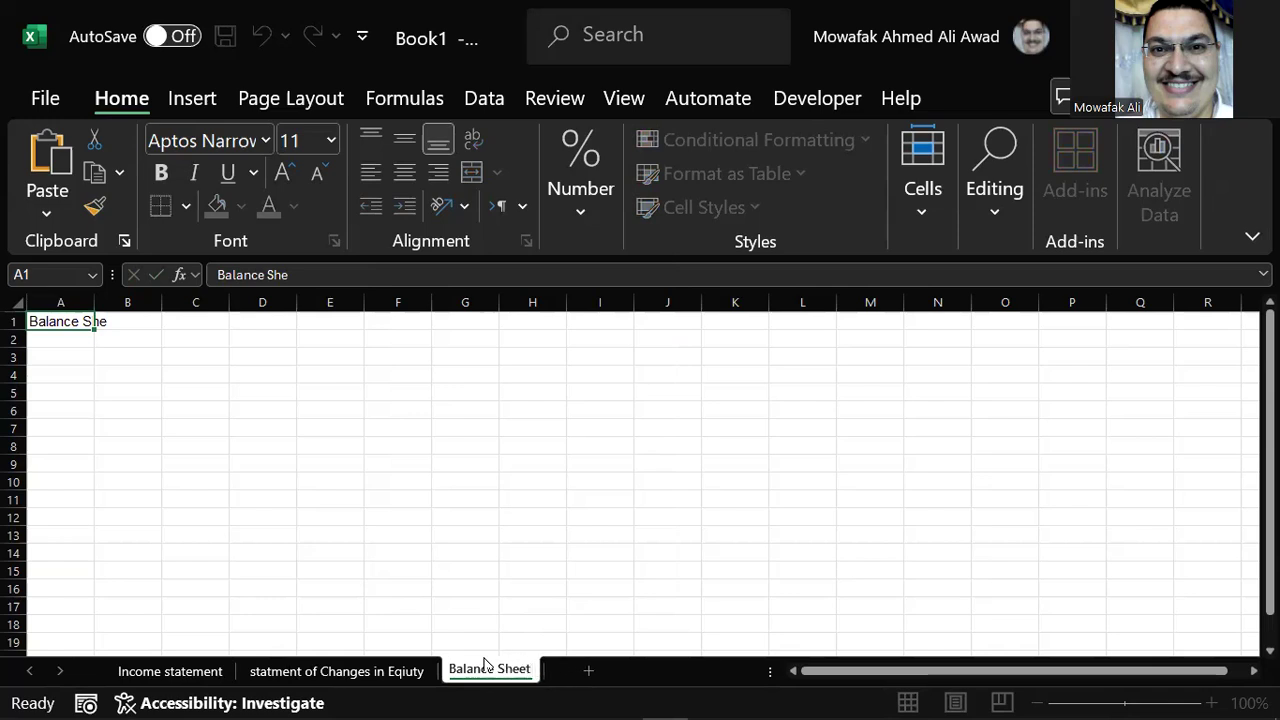
key("Return")
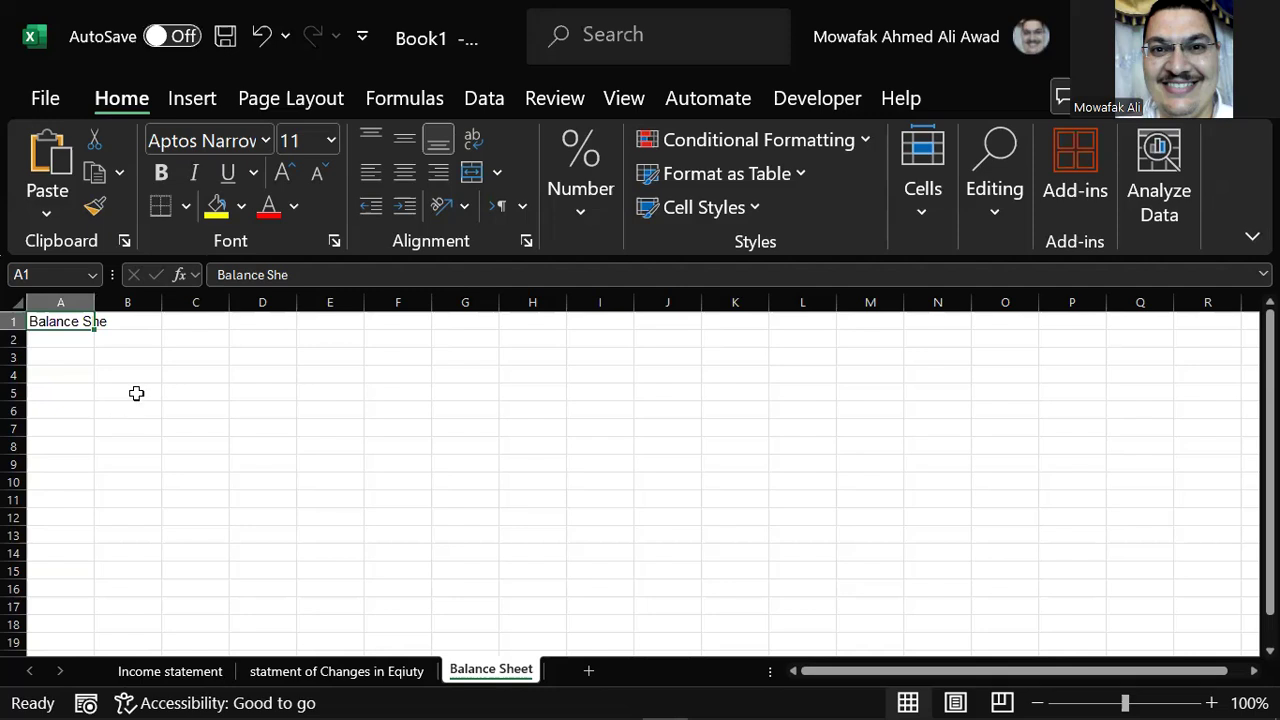
key("Delete")
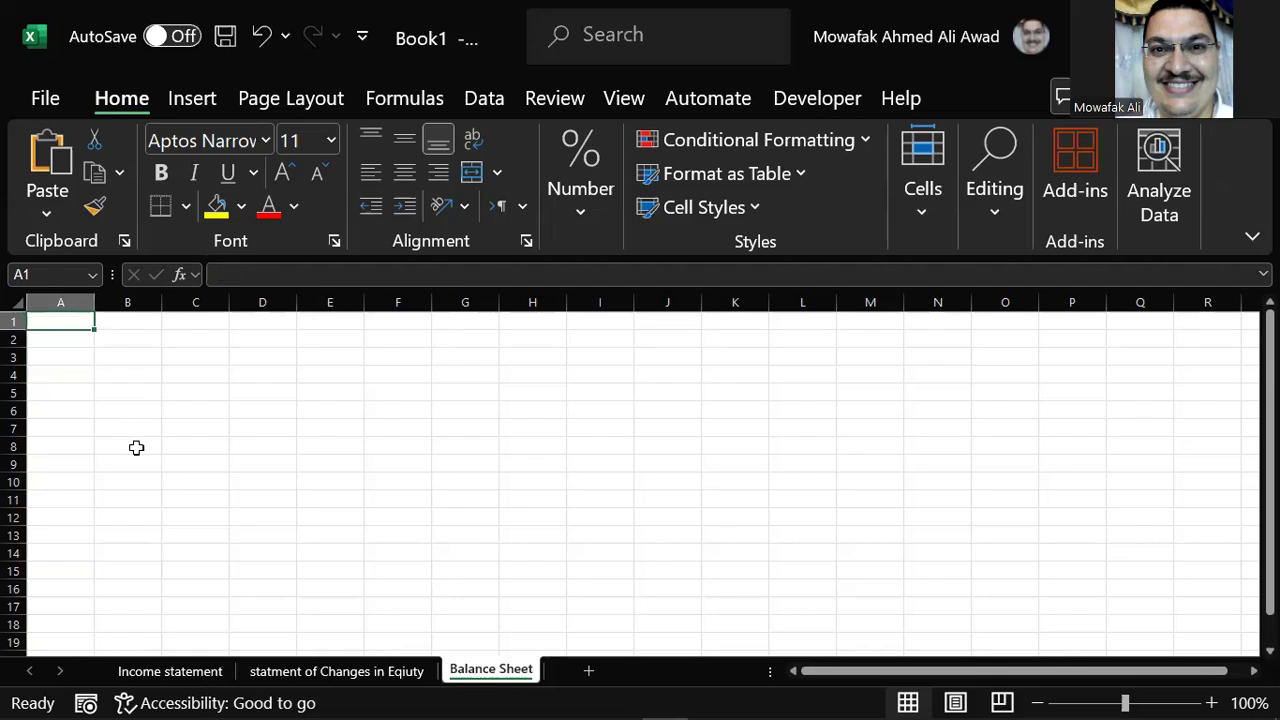
View the three renamed worksheets in turn and return to the Income statement worksheet.
left_click(170, 671)
left_click(363, 675)
left_click(491, 671)
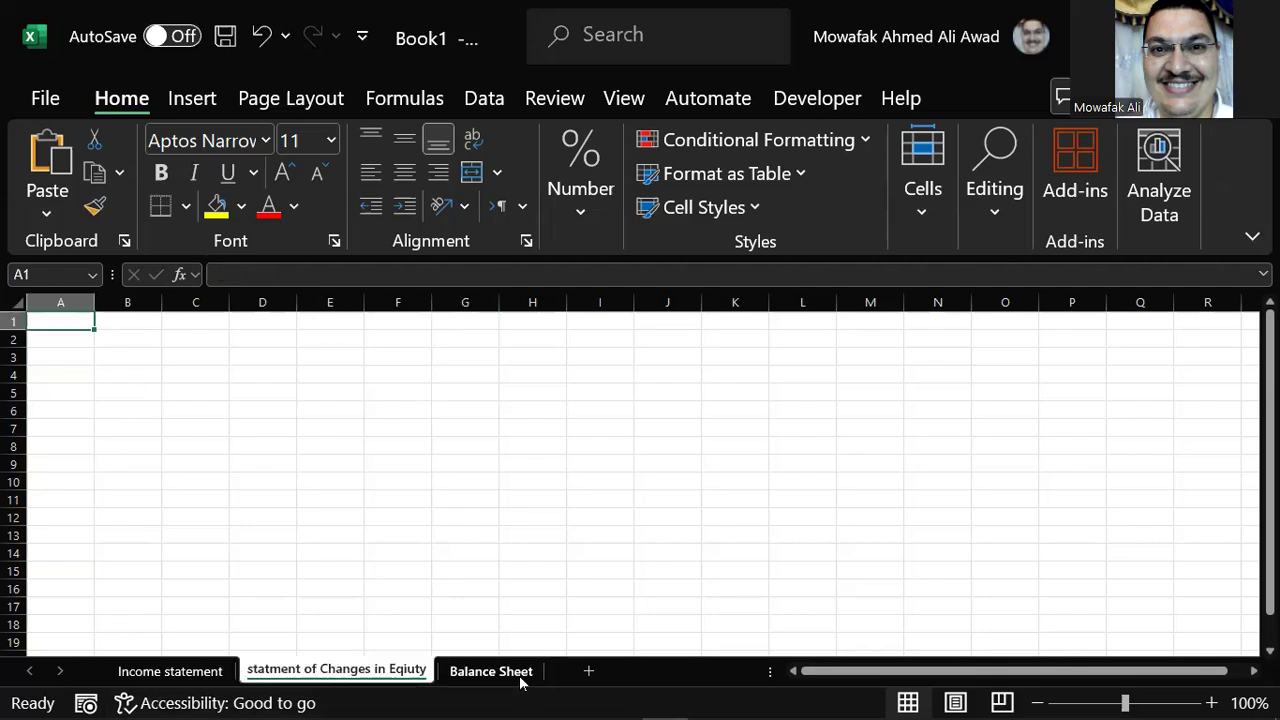
left_click(170, 671)
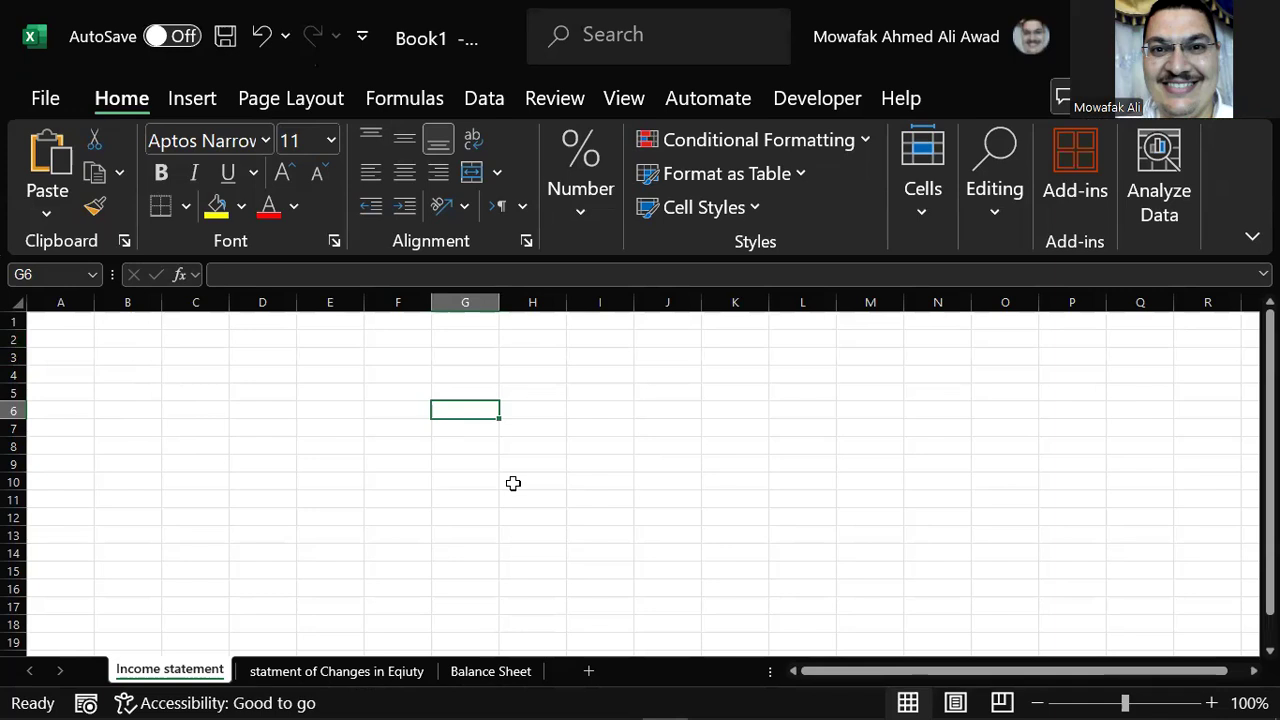
Zoom the Income statement worksheet to 130%.
scroll(513, 483, "down", 1, "ctrl")
scroll(513, 483, "up", 1, "ctrl")
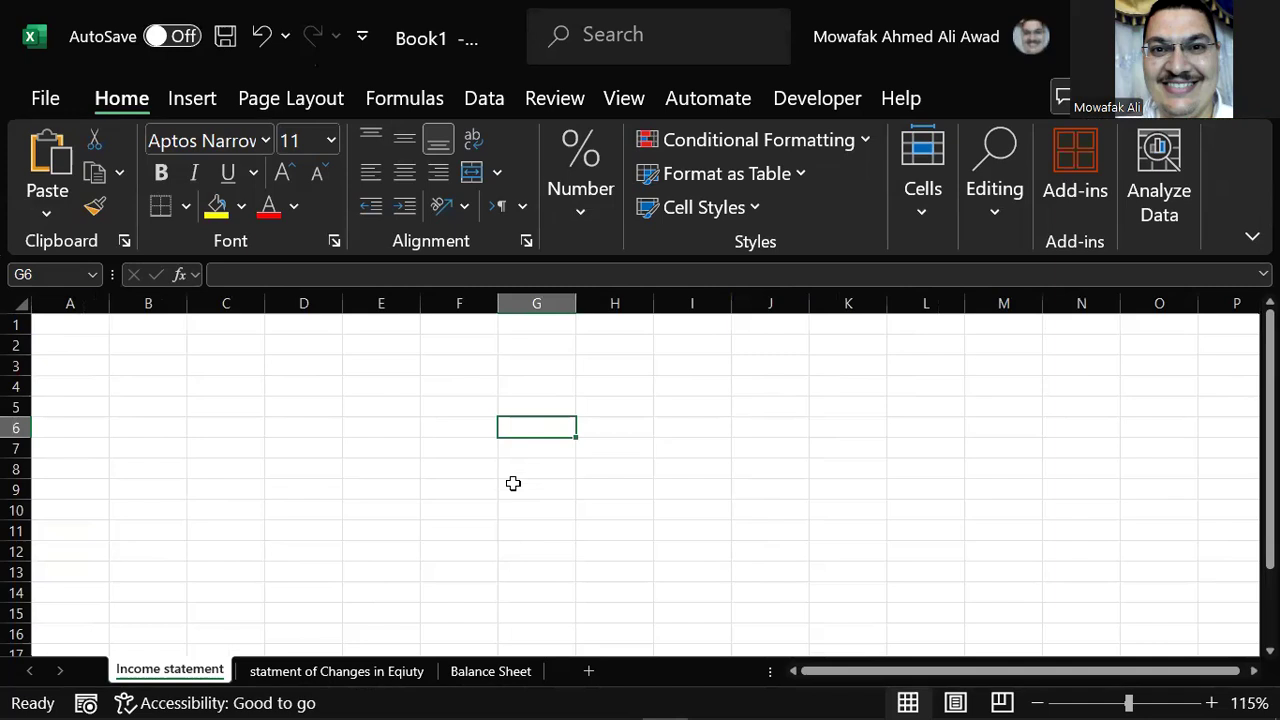
scroll(513, 483, "down", 1)
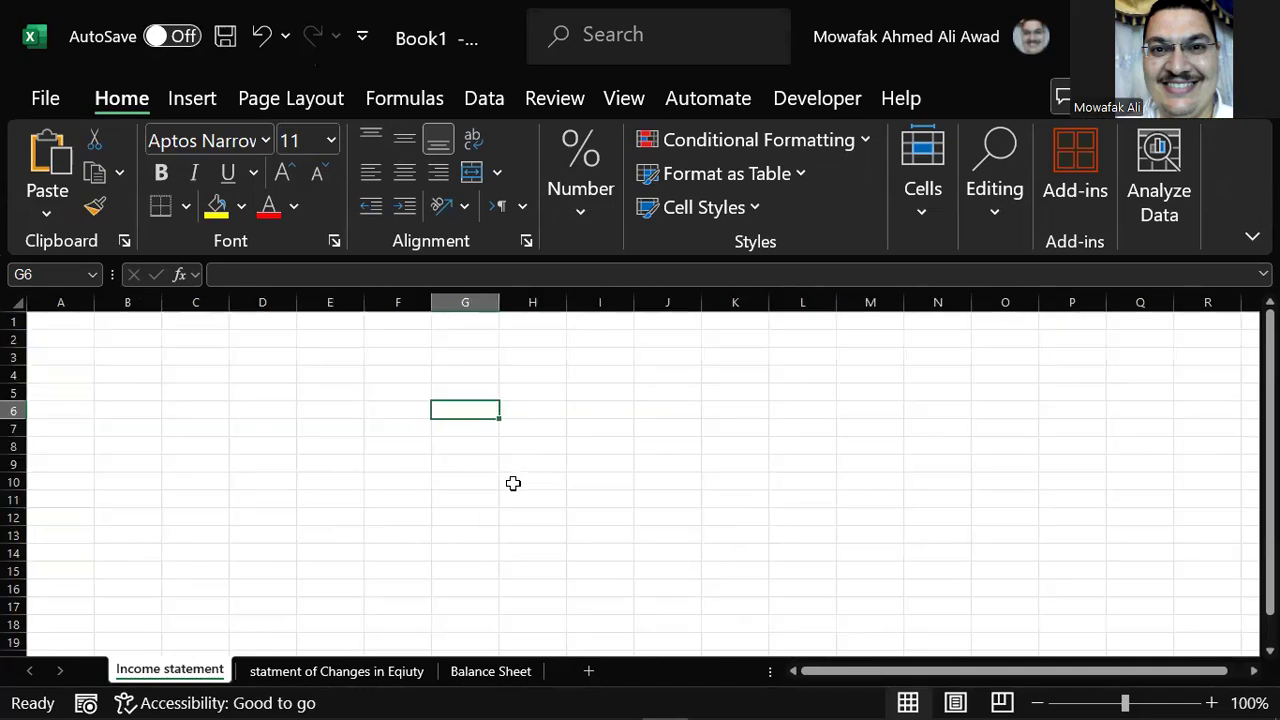
scroll(513, 483, "up", 1)
scroll(513, 483, "up", 1)
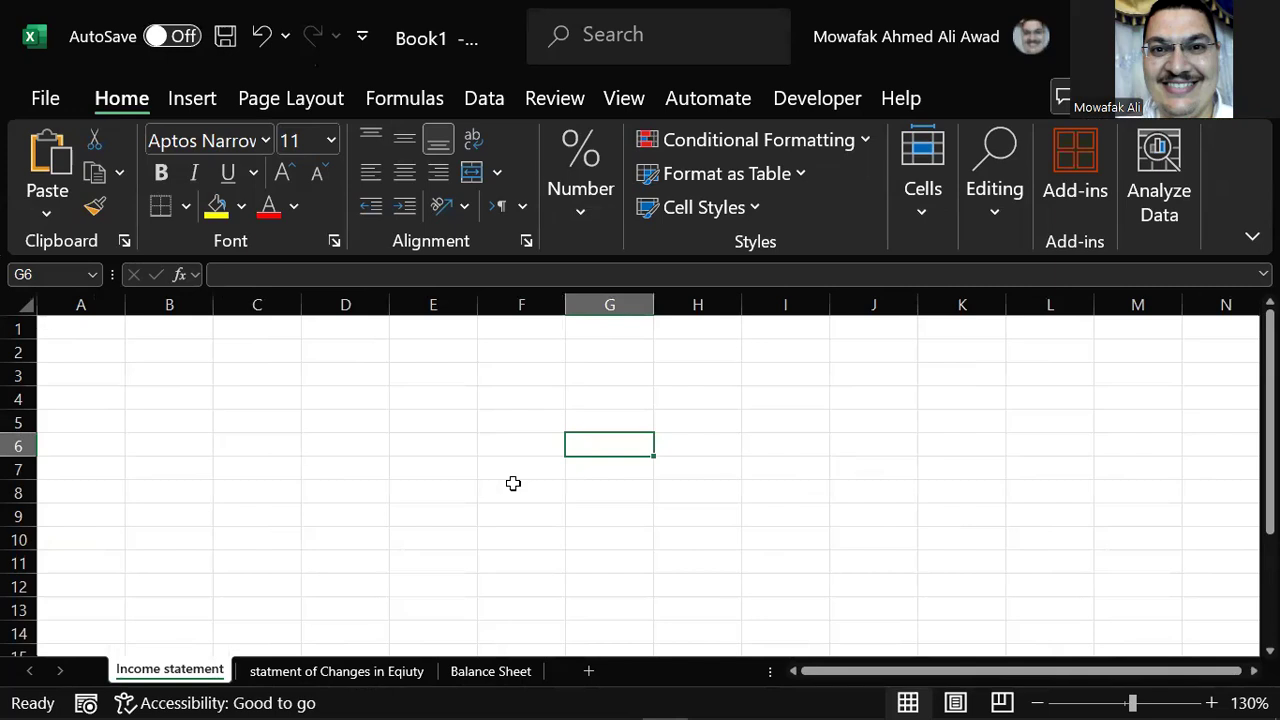
scroll(513, 483, "down", 1)
scroll(513, 483, "up", 1)
scroll(513, 483, "down", 1)
scroll(513, 483, "up", 1)
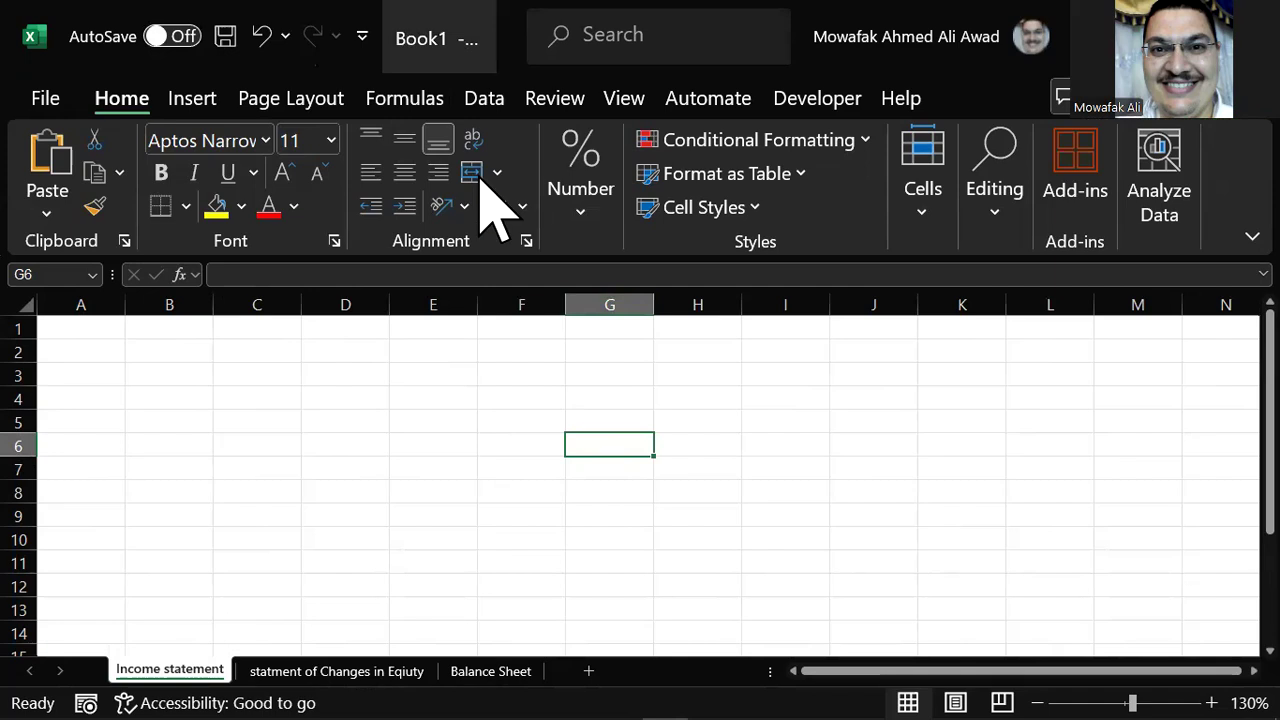
key("ctrl+s")
left_click(831, 157)
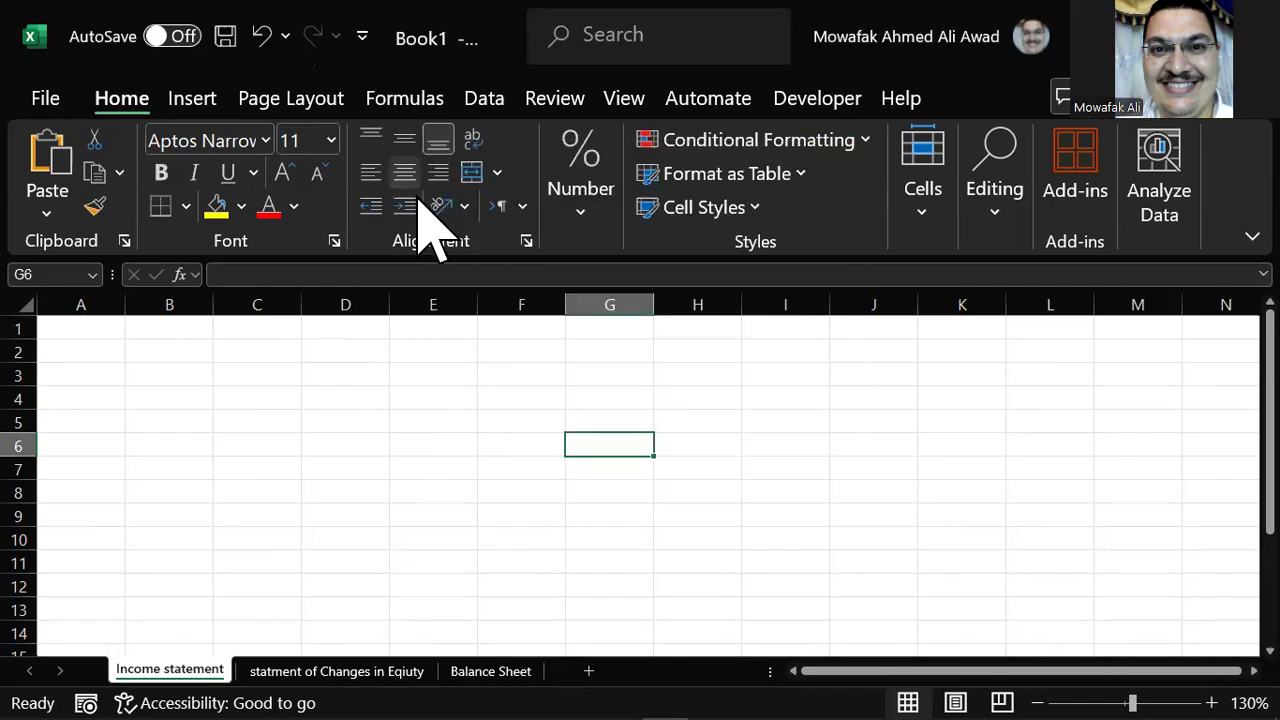
Switch repeatedly between the Income statement, statment of Changes in Eqiuty and Balance Sheet worksheets, ending on Income statement.
left_click(316, 675)
left_click(512, 673)
left_click(171, 671)
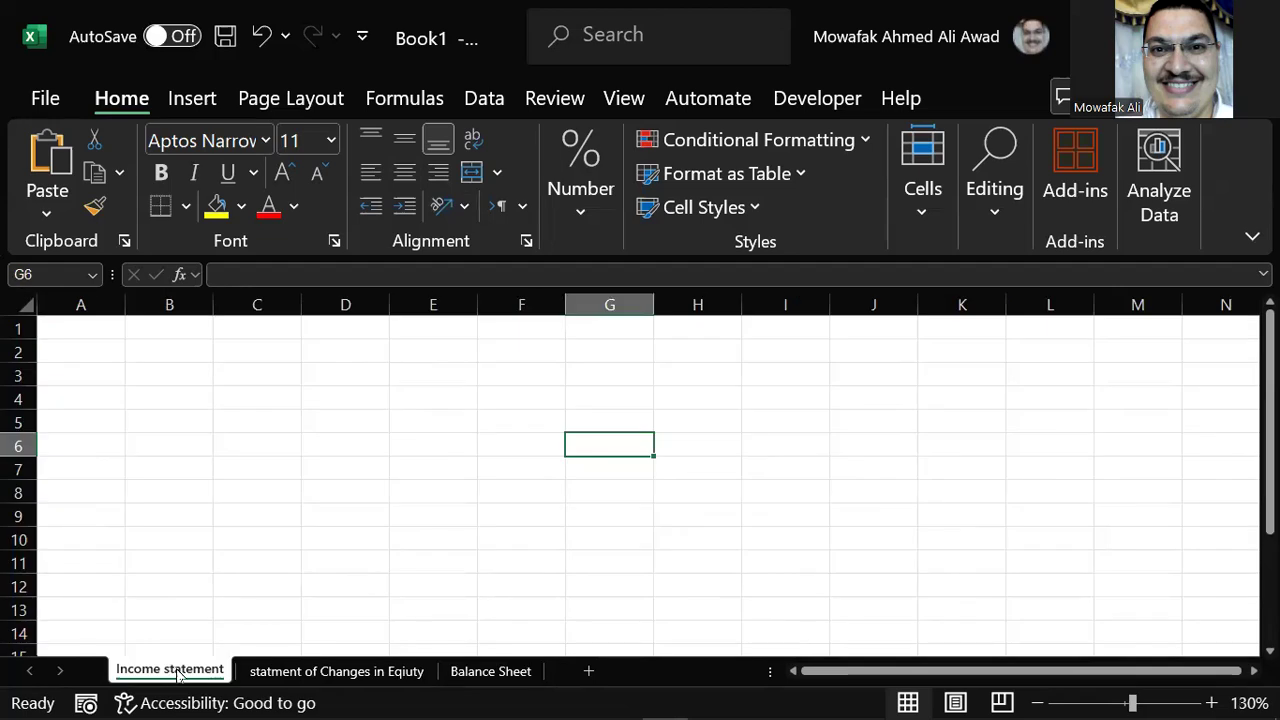
left_click(300, 673)
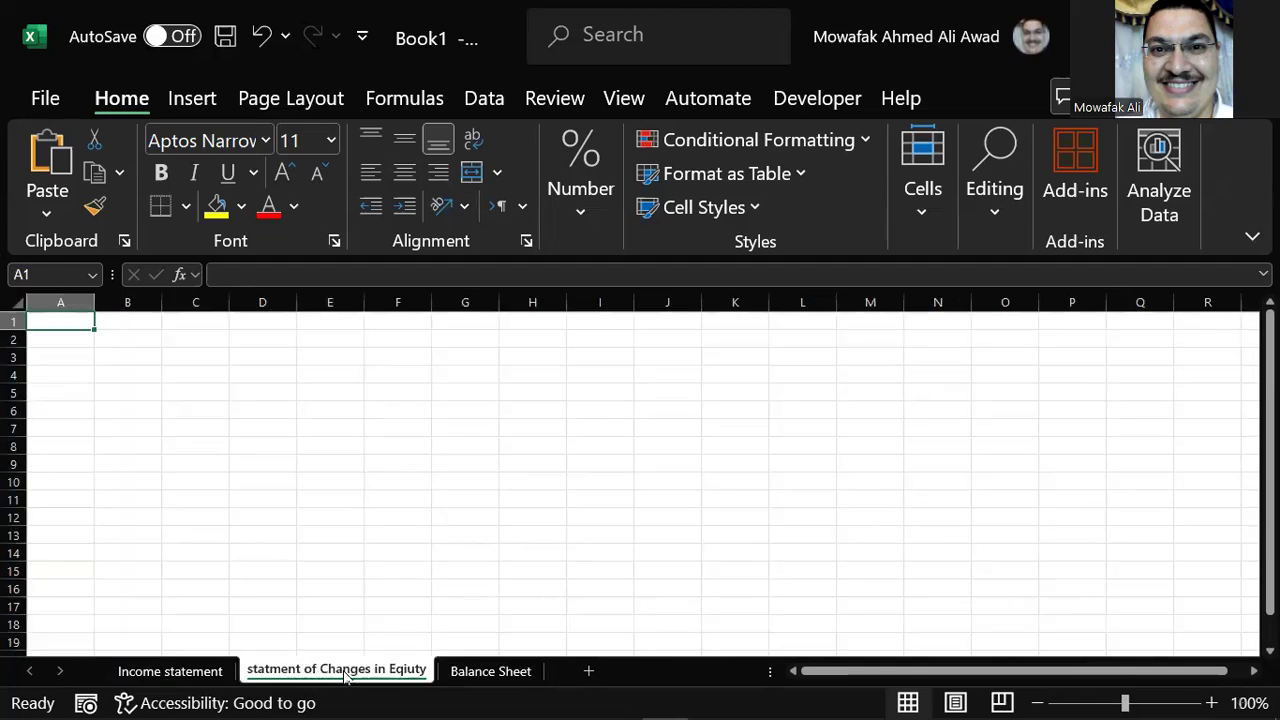
left_click(497, 675)
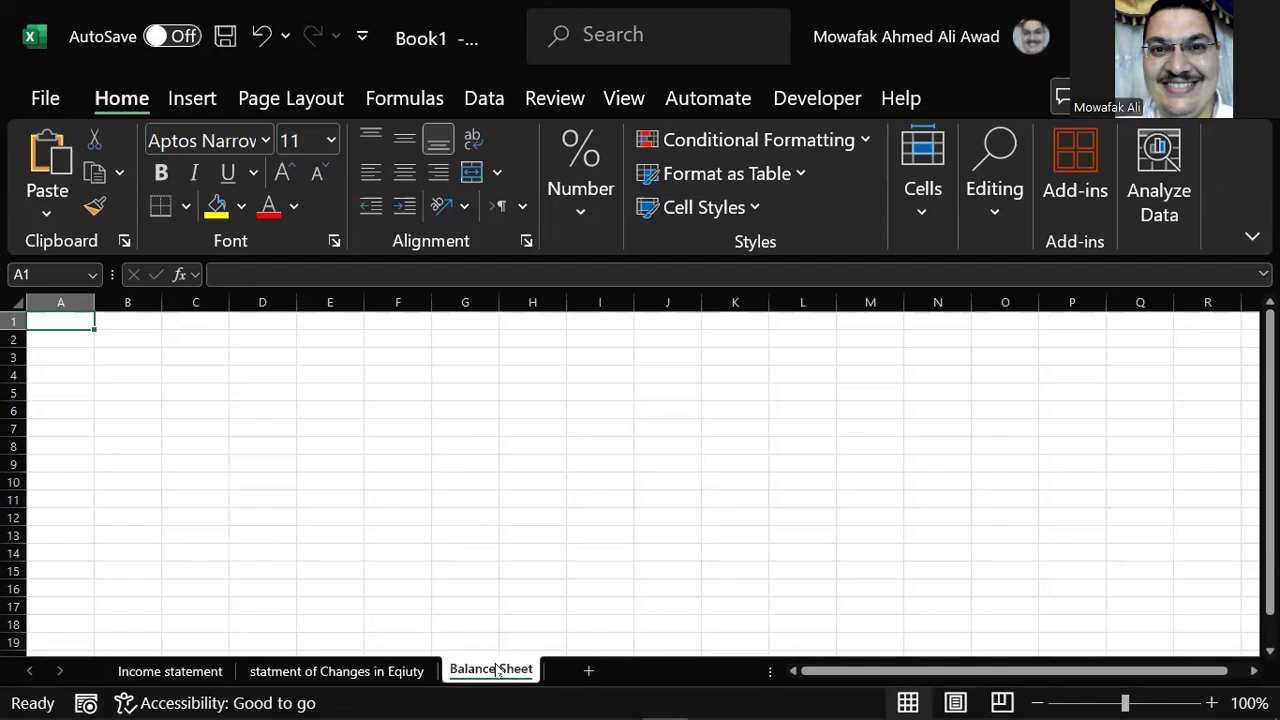
left_click(180, 674)
left_click(325, 671)
left_click(462, 678)
left_click(172, 669)
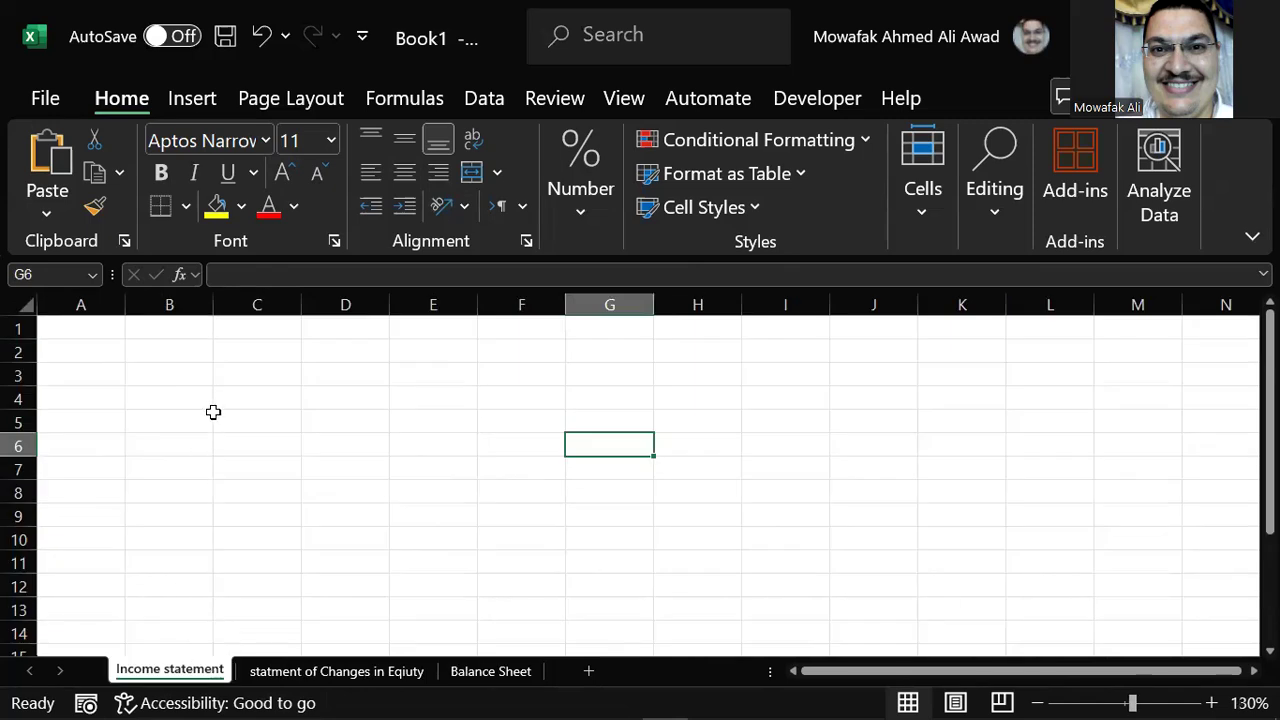
Check the extent of the Income statement worksheet by going to the last column of row 1 and the last row of column A.
left_click(77, 334)
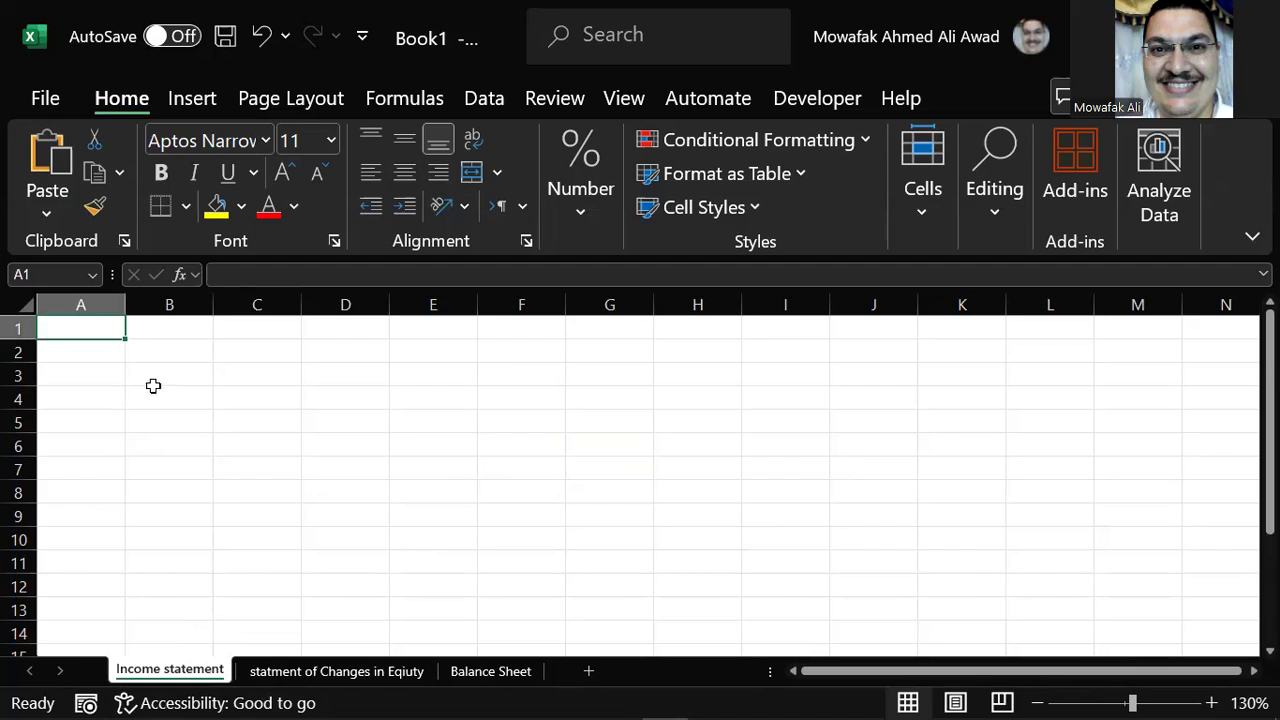
key("Right")
key("Right")
key("Right")
key("Right")
key("Right")
key("Right")
key("Right")
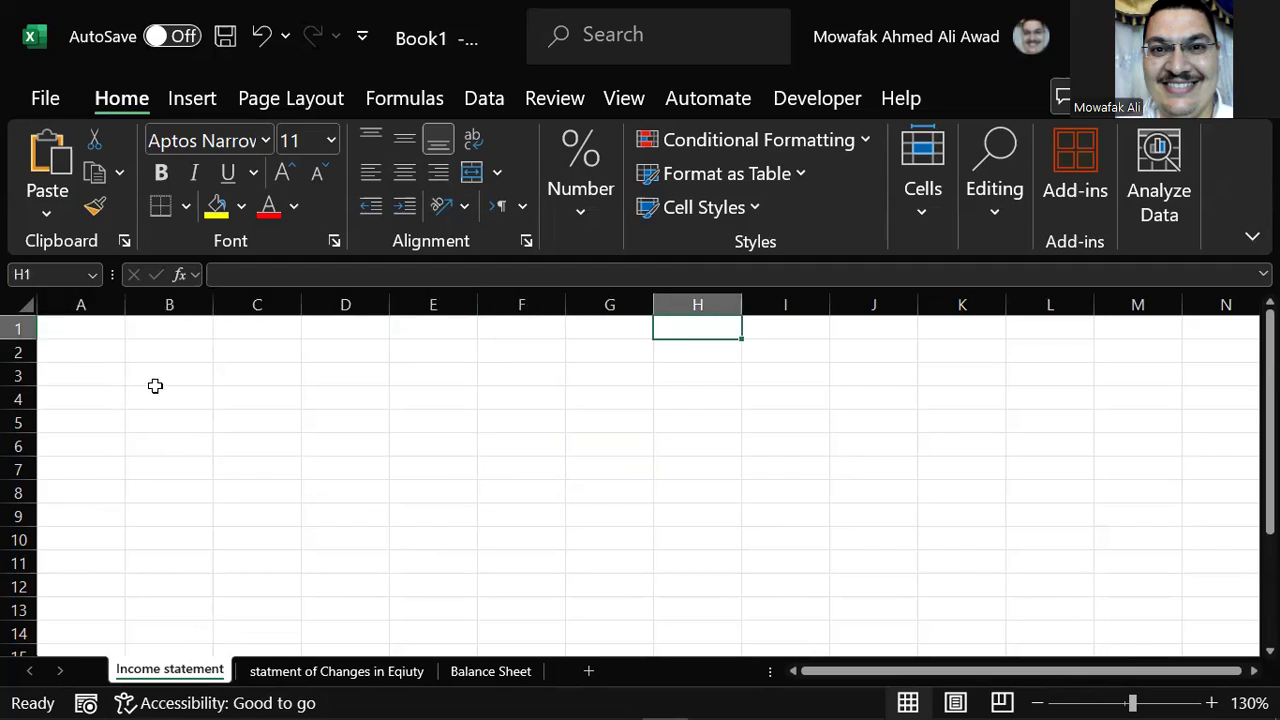
key("Right")
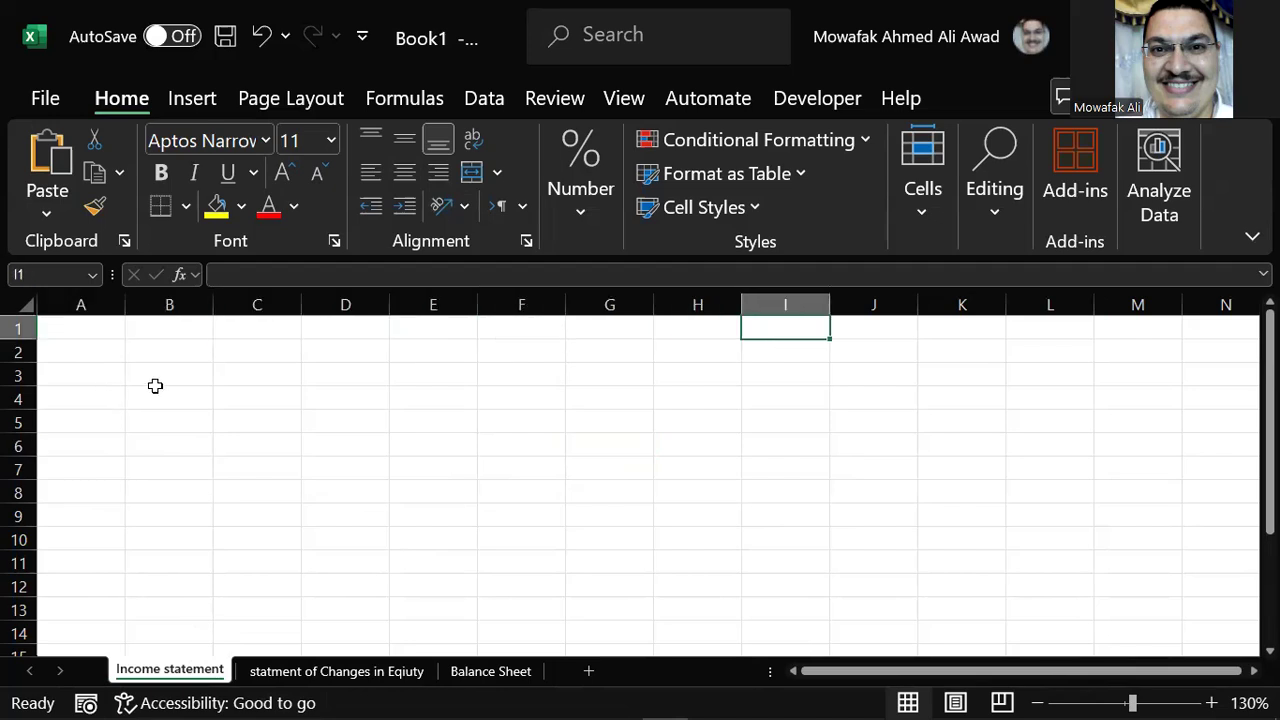
key("ctrl+Right")
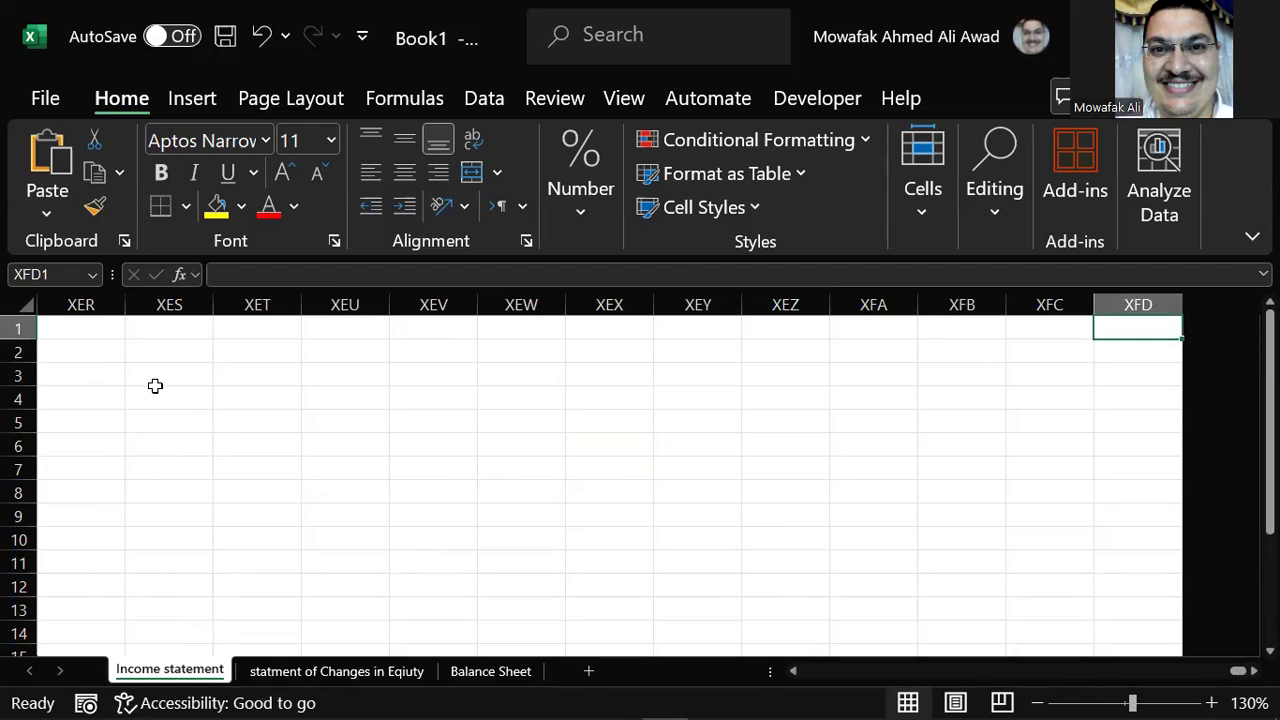
key("ctrl+Left")
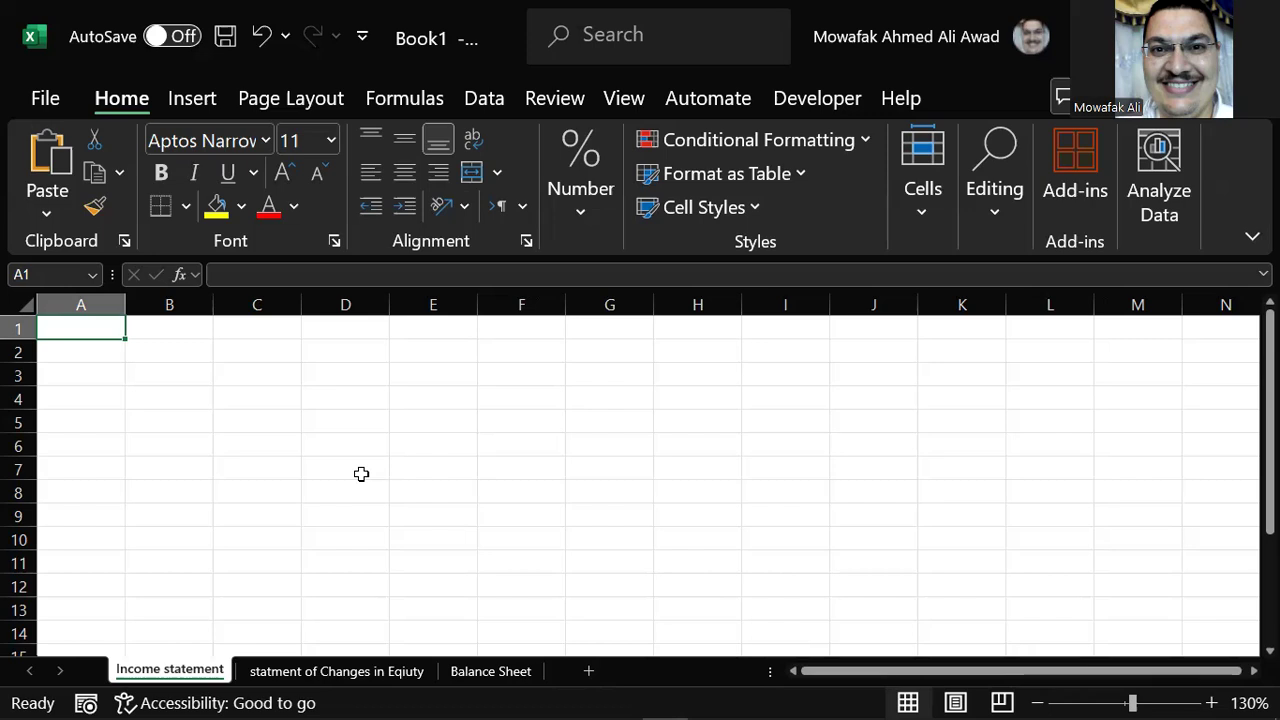
key("ctrl+Down")
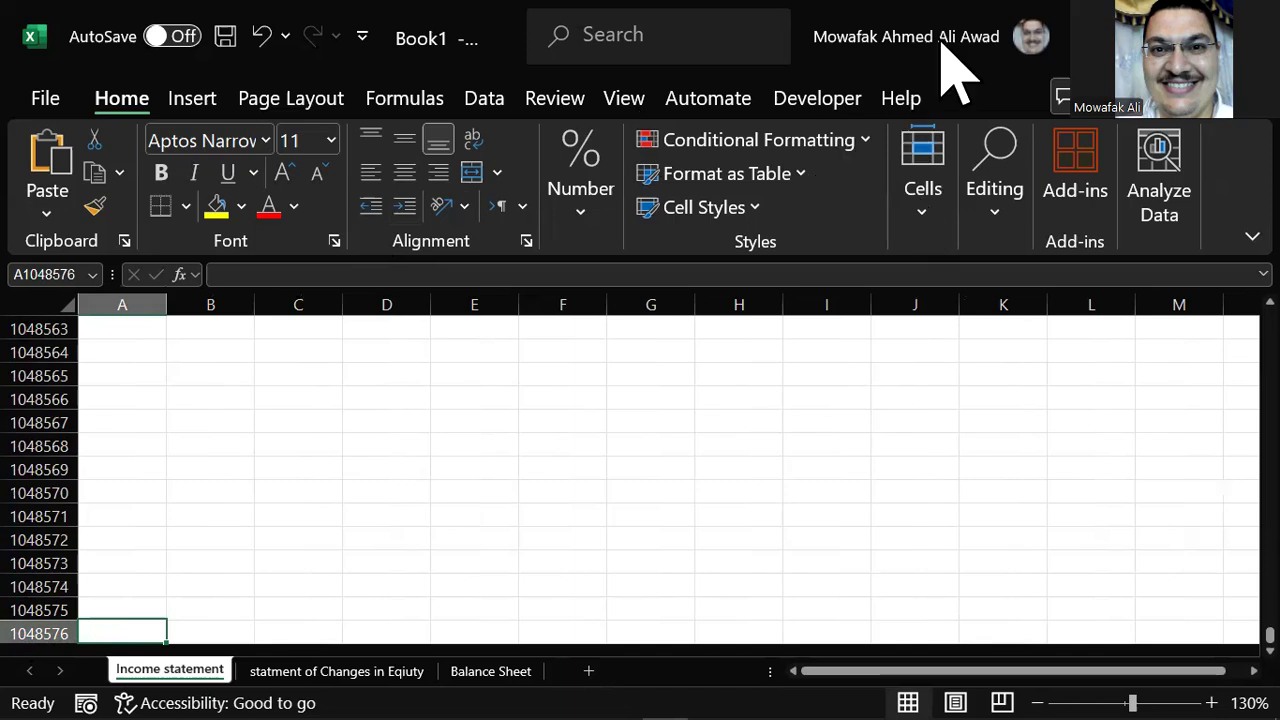
left_click(905, 36)
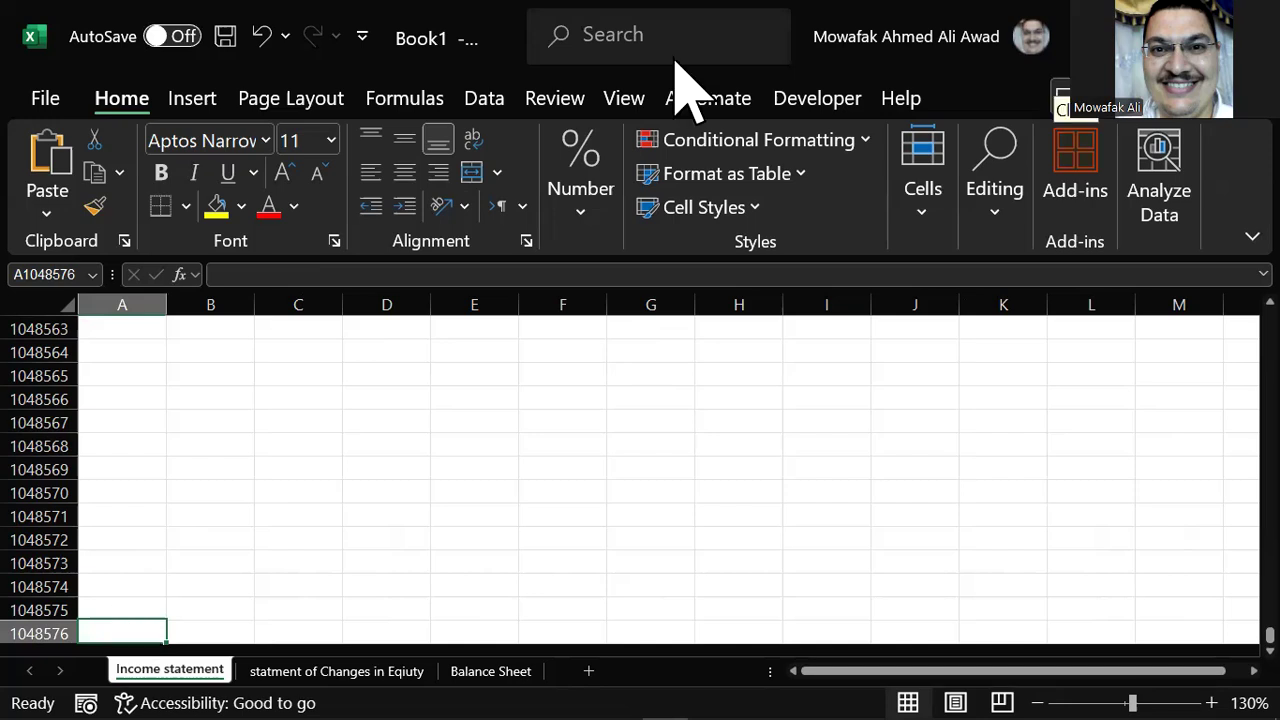
Start saving the workbook and set its file name to "FinancialStetments".
left_click(420, 38)
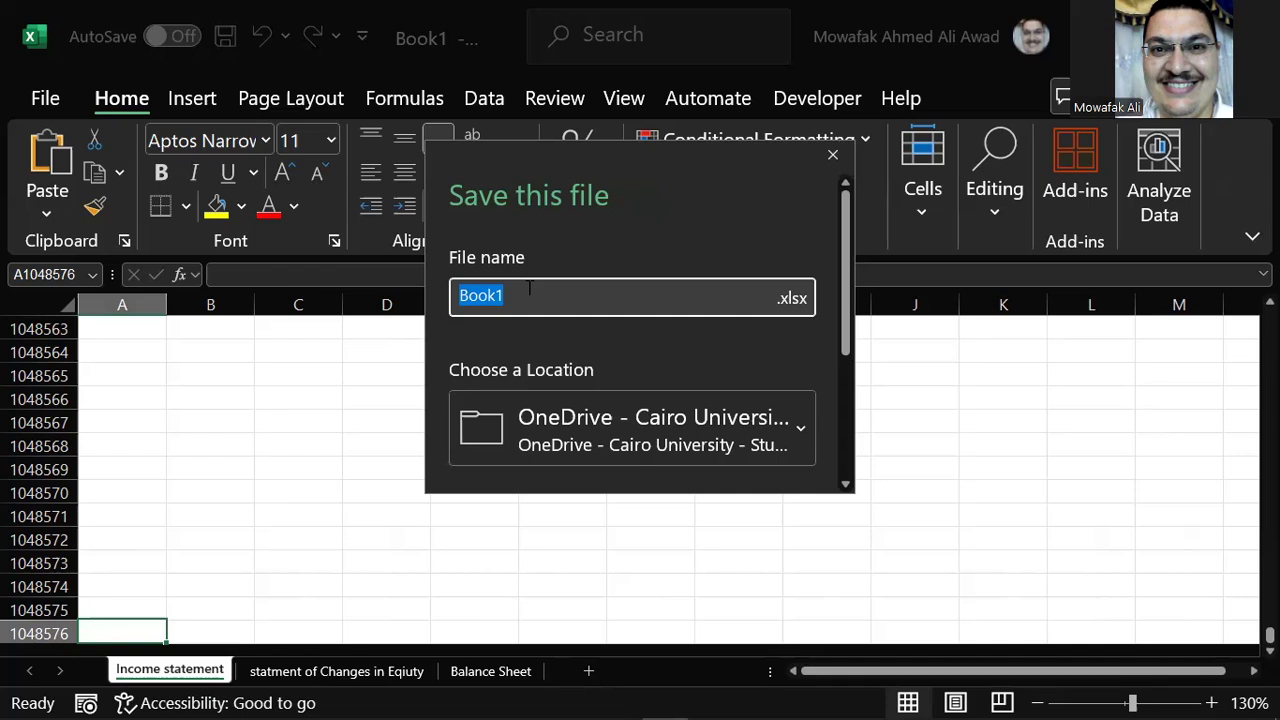
type("Fi")
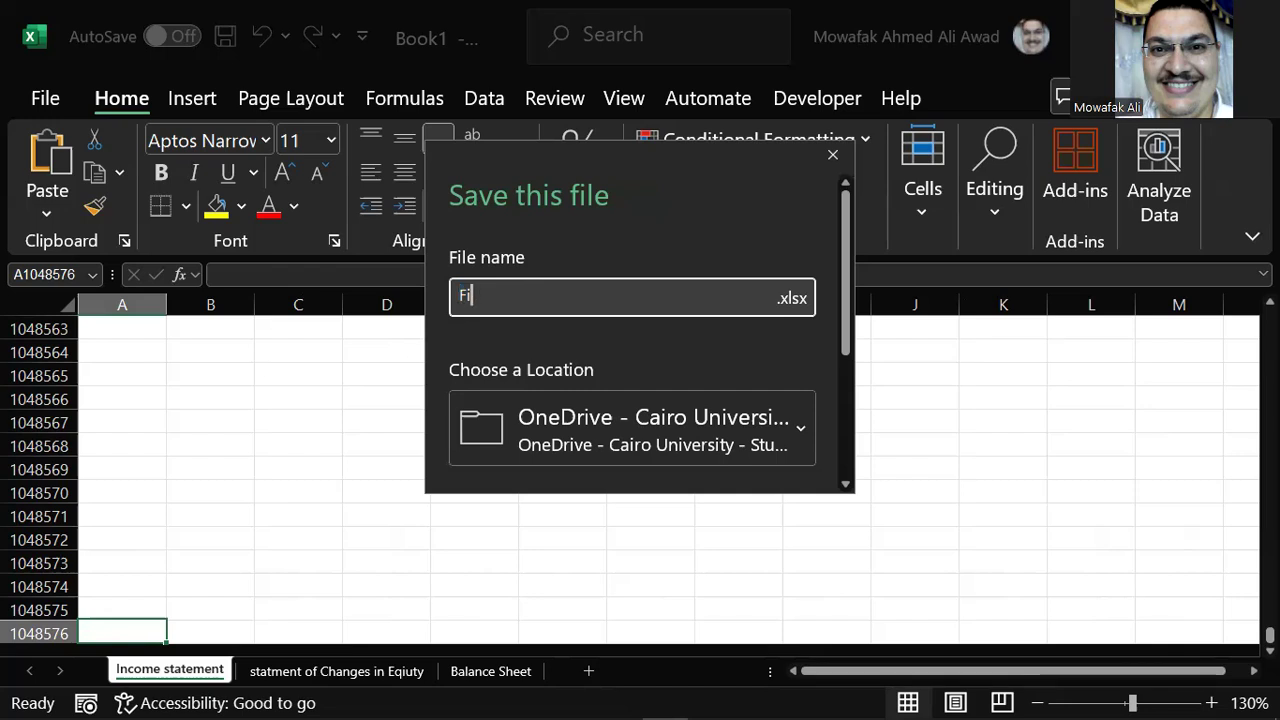
type("nancial")
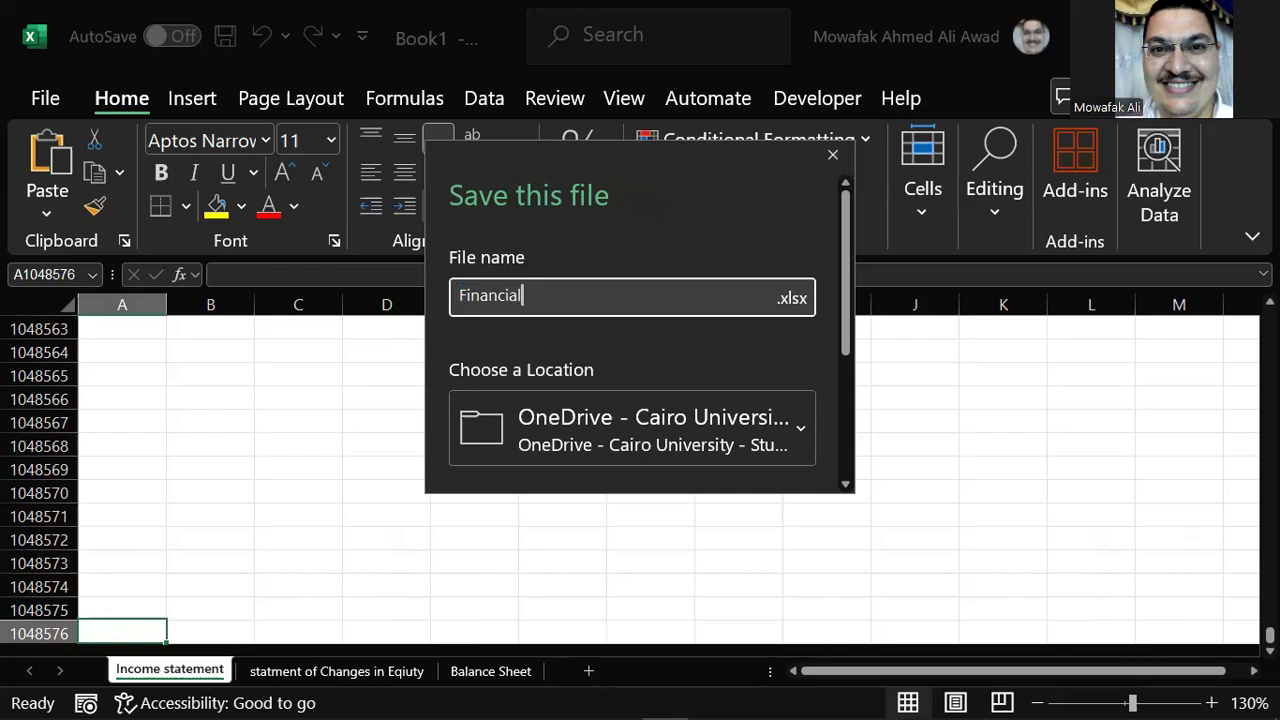
type("Stetments")
Save the workbook as FinancialStetments.xlsx in the Desktop folder of This PC.
scroll(766, 373, "down", 5)
scroll(677, 366, "up", 5)
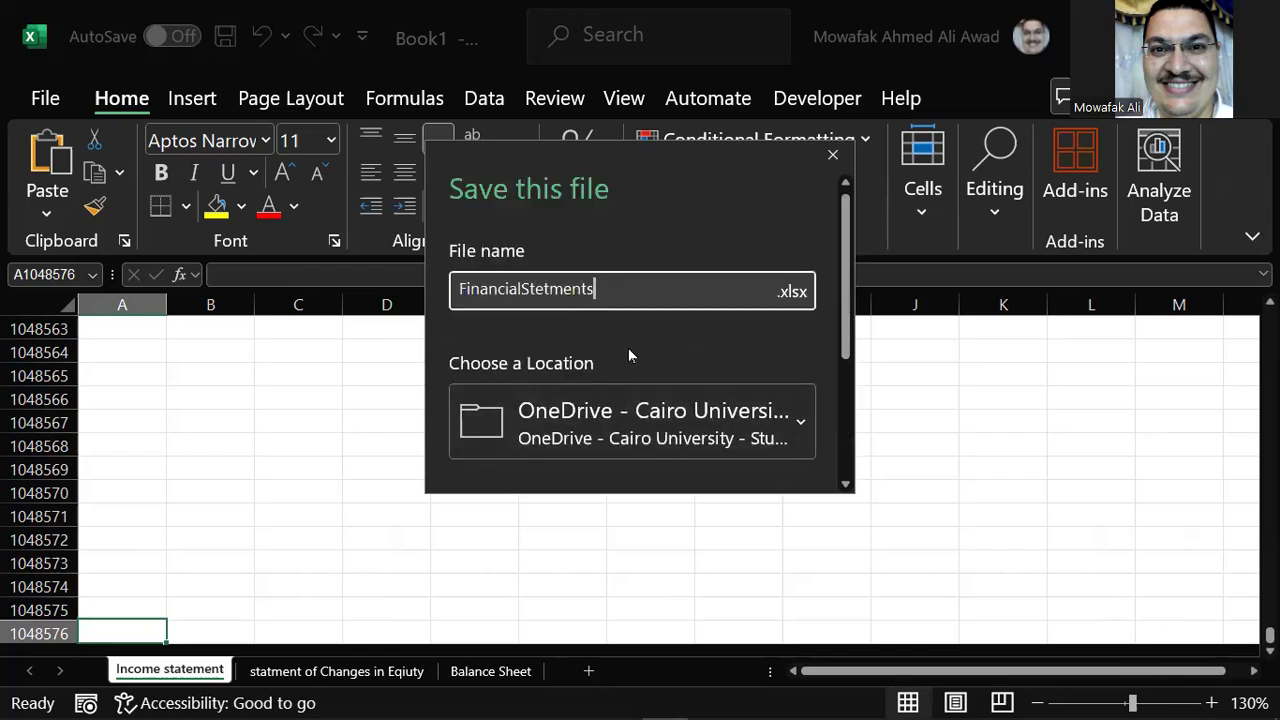
scroll(628, 350, "down", 5)
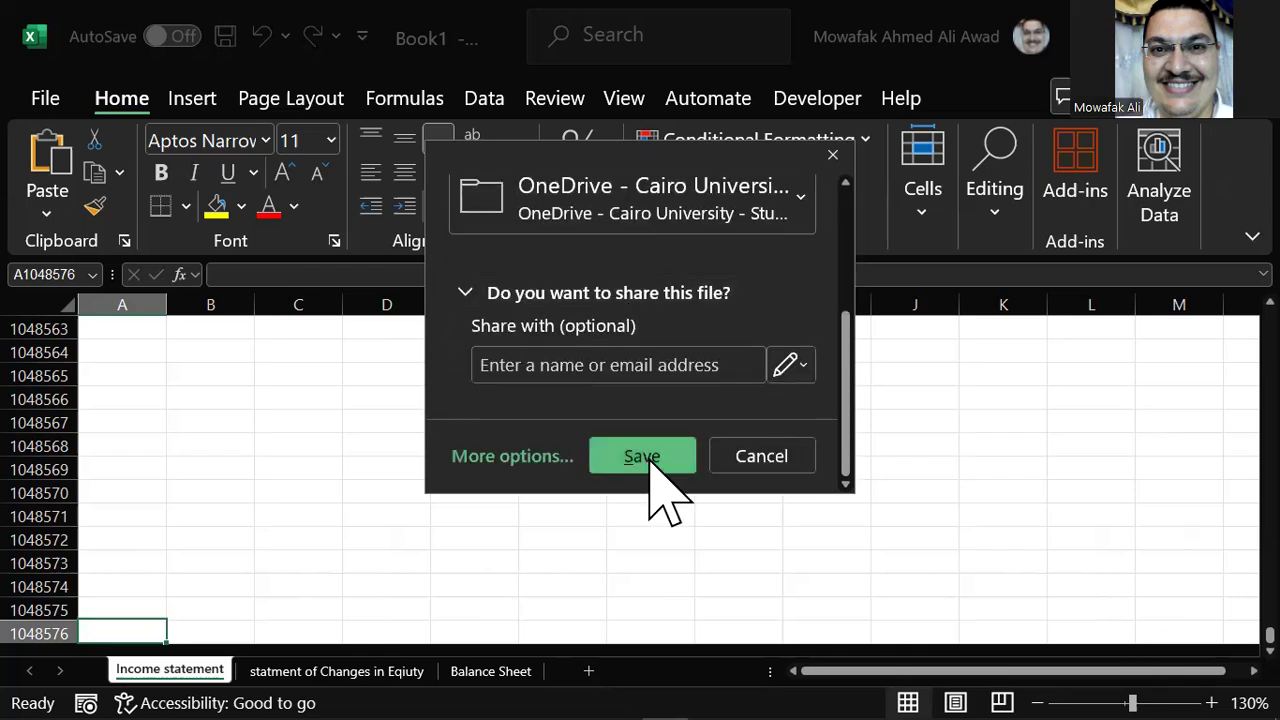
left_click(525, 456)
scroll(415, 480, "down", 3)
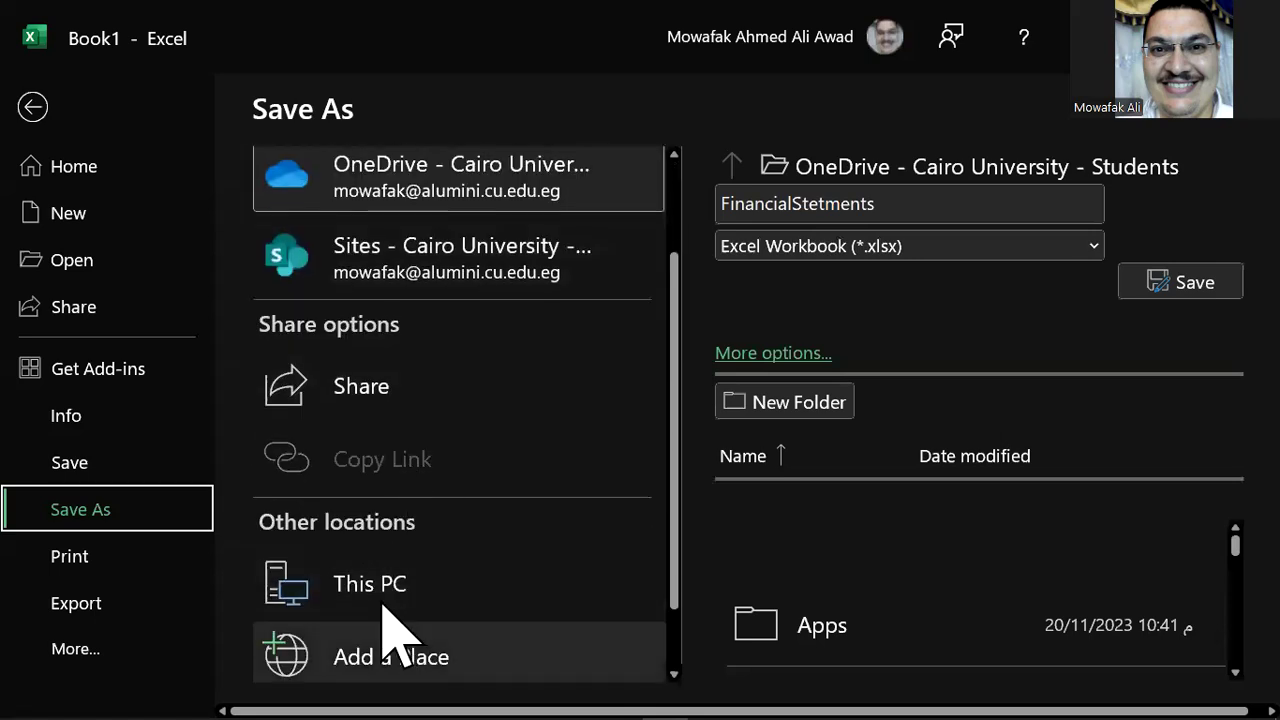
left_click(400, 602)
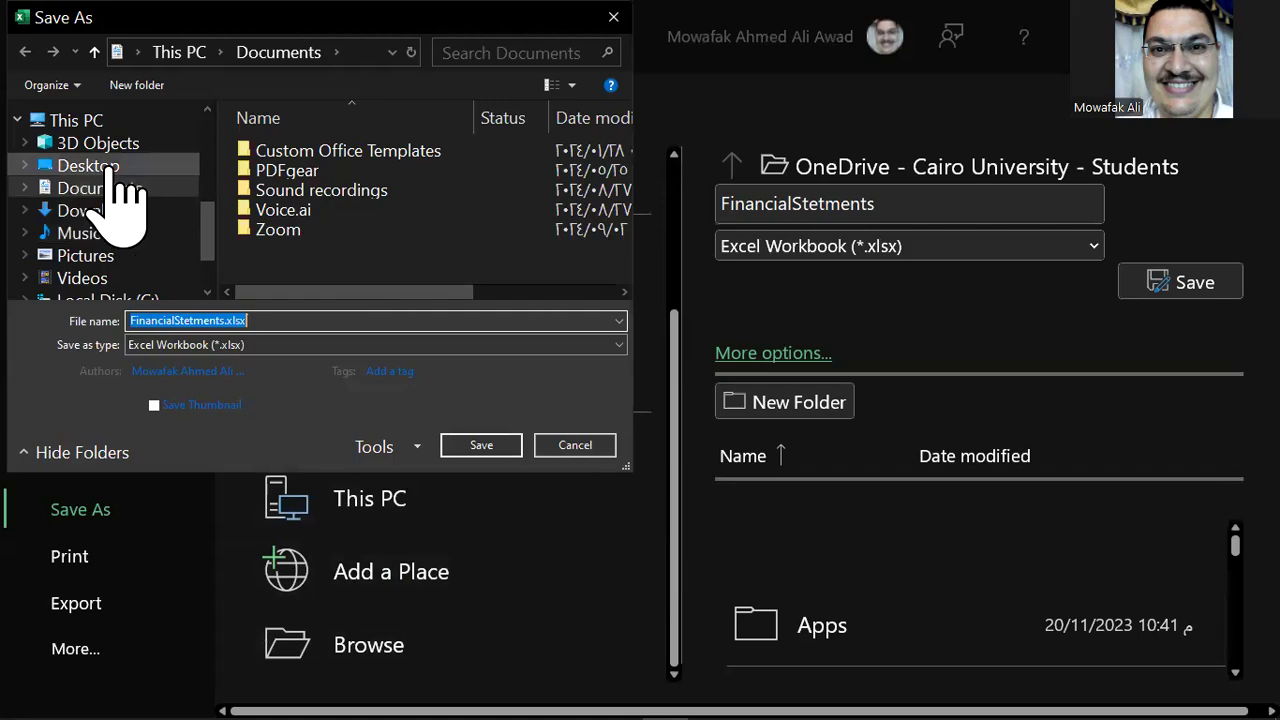
left_click(100, 166)
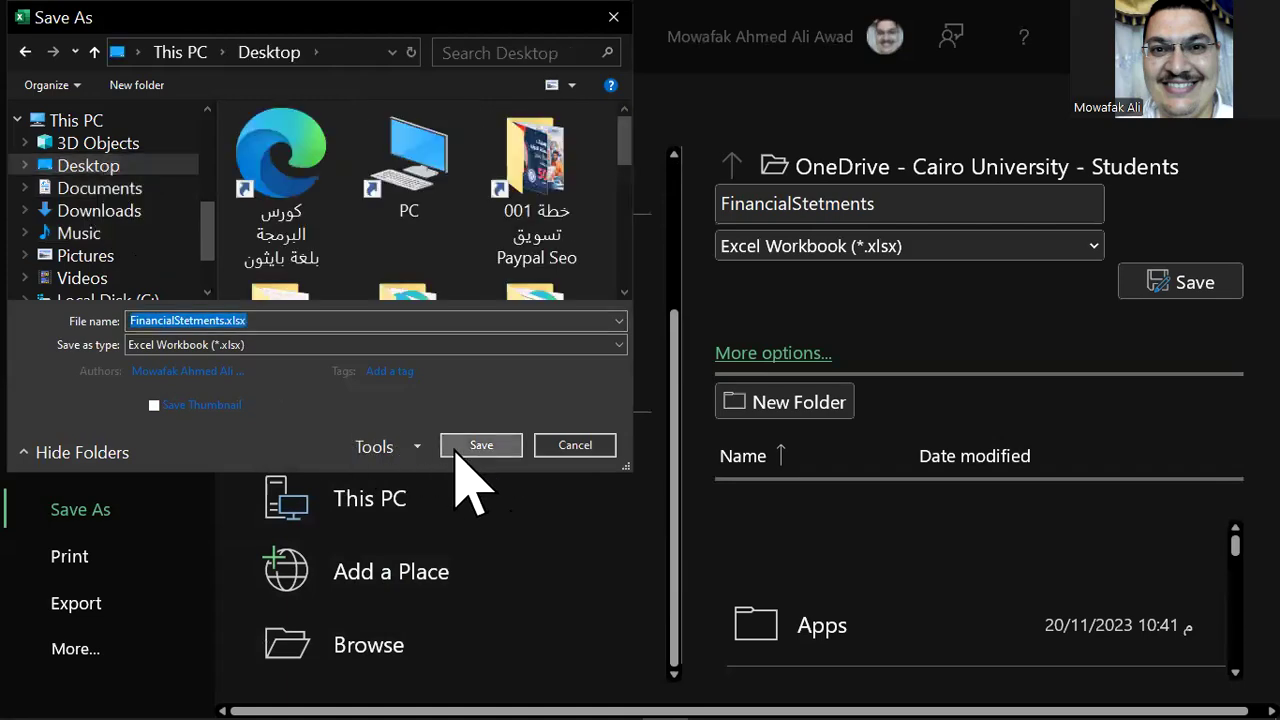
left_click(480, 446)
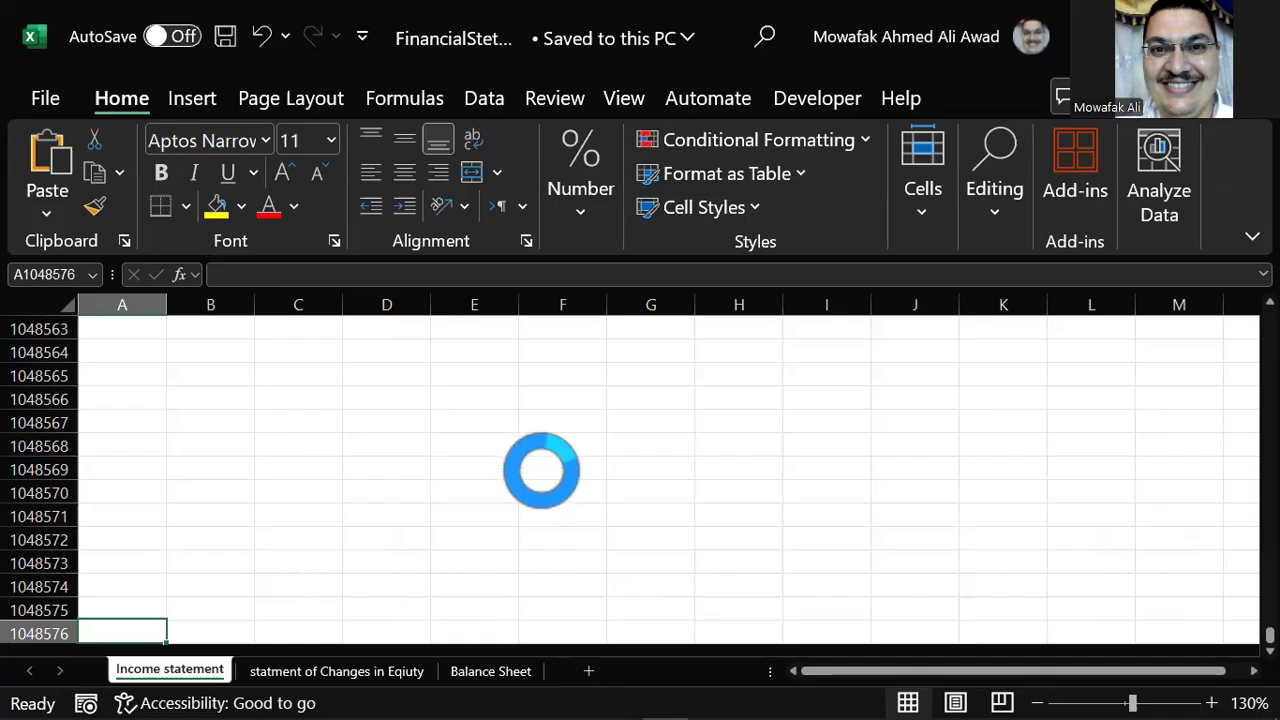
View the saved file's name and location details, and the signed-in account's summary.
left_click(466, 40)
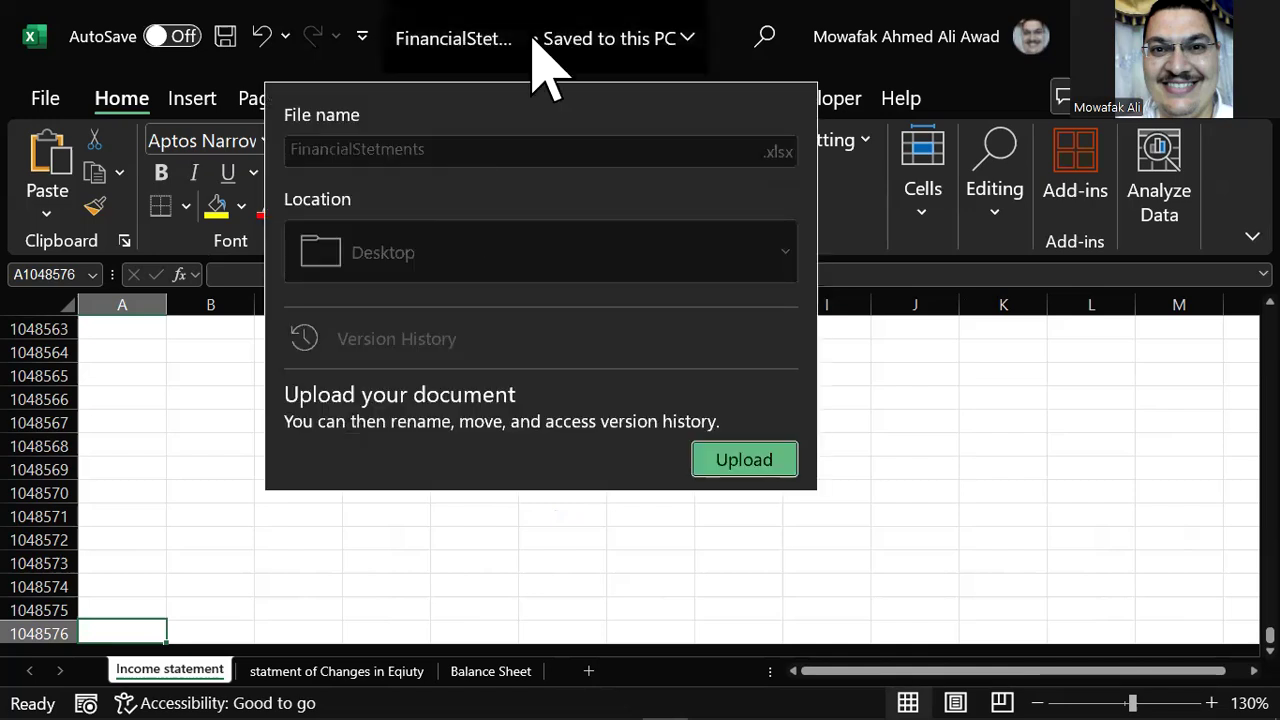
left_click(856, 40)
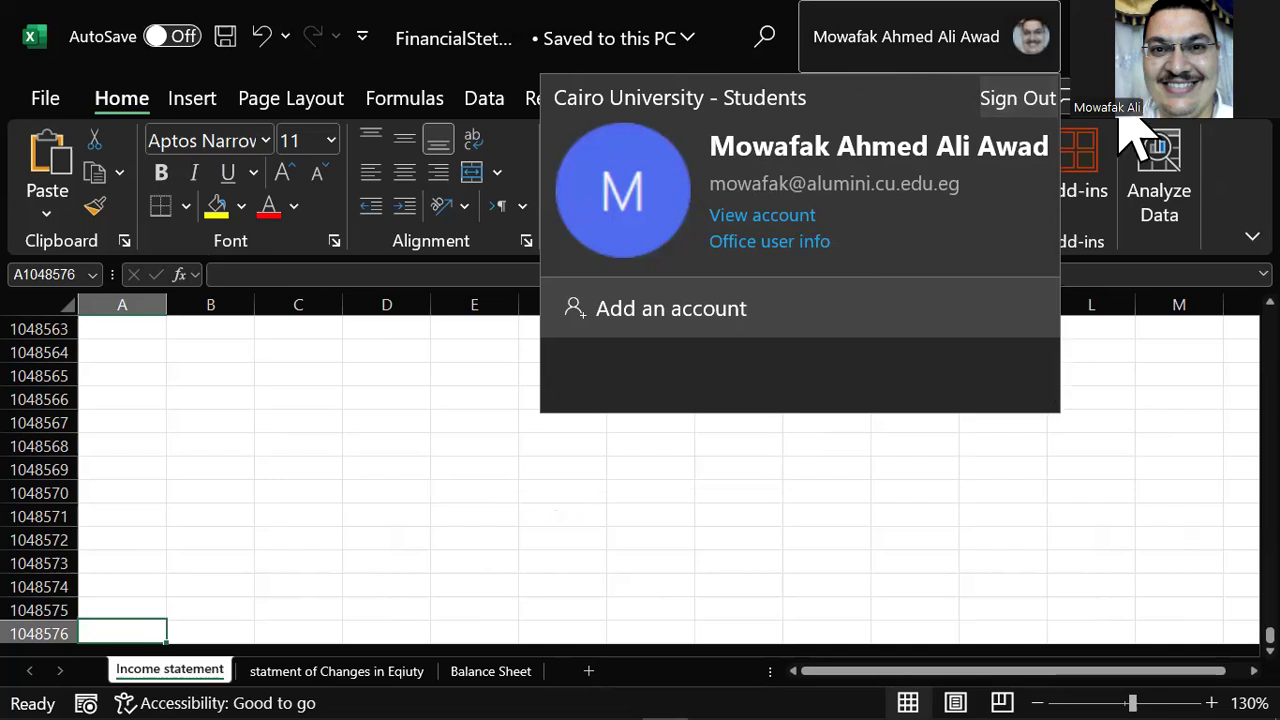
left_click(63, 143)
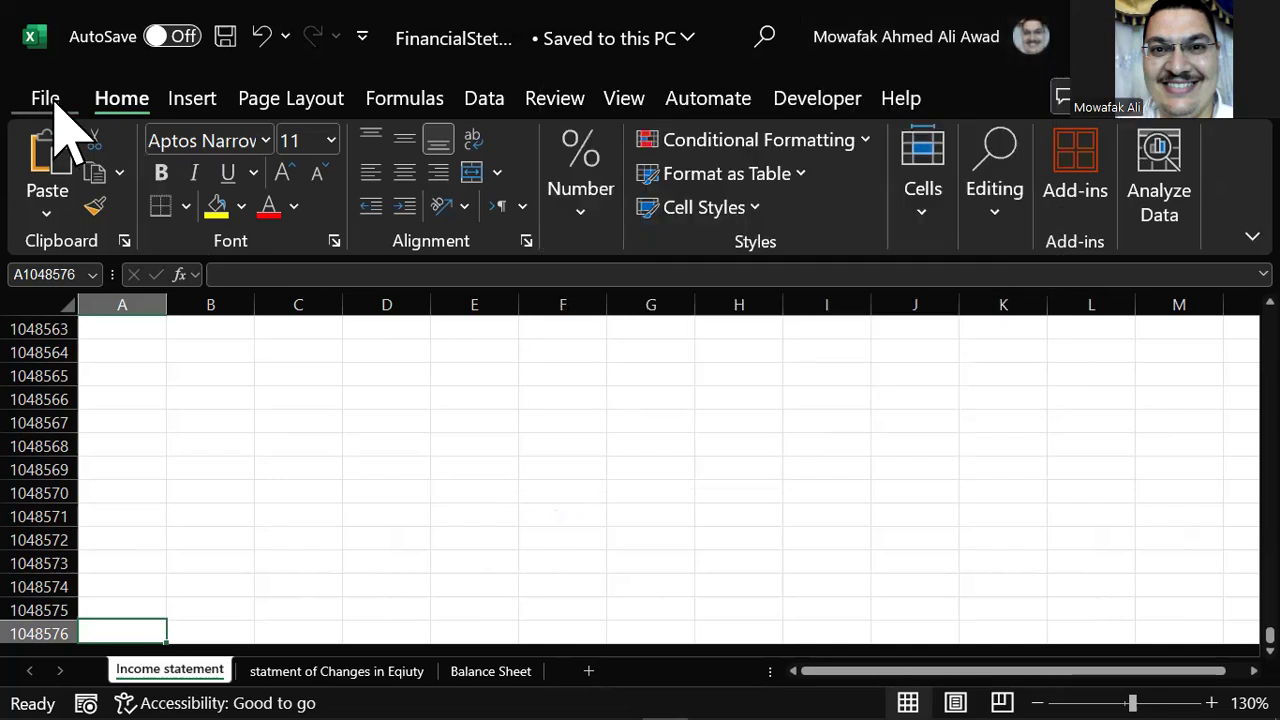
left_click(45, 98)
left_click(45, 105)
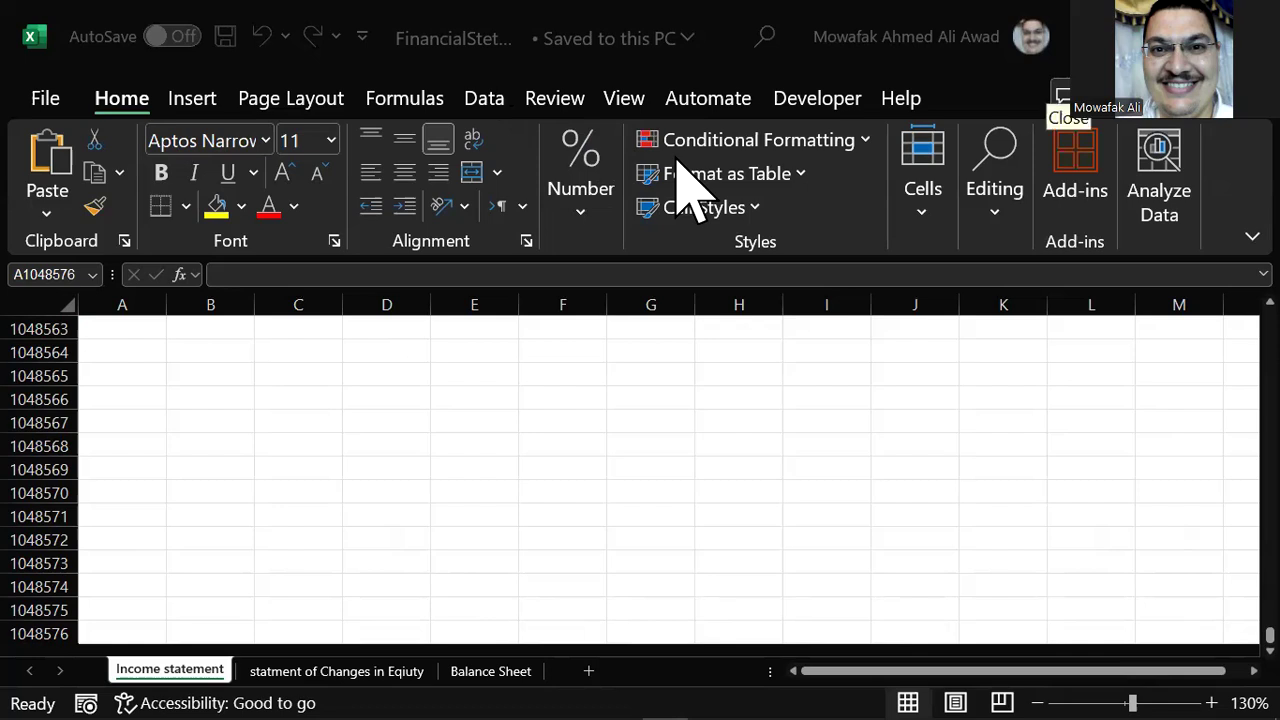
left_click(47, 100)
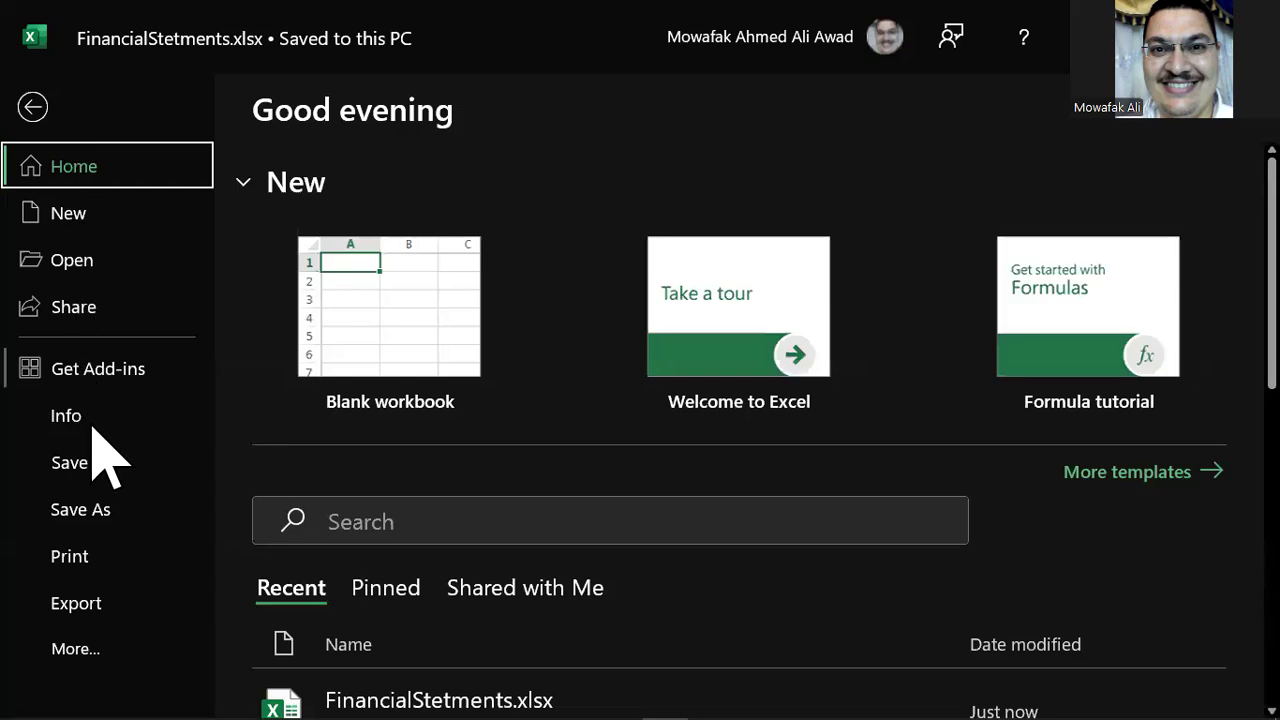
left_click(76, 648)
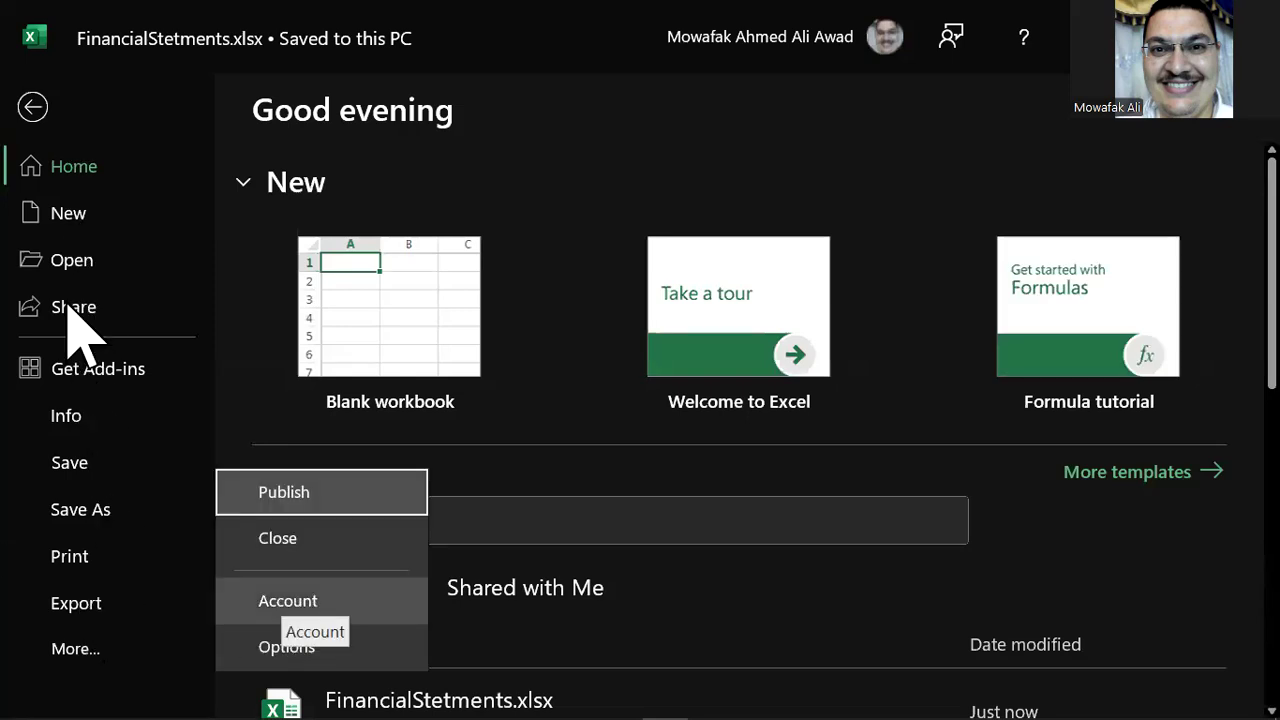
left_click(322, 604)
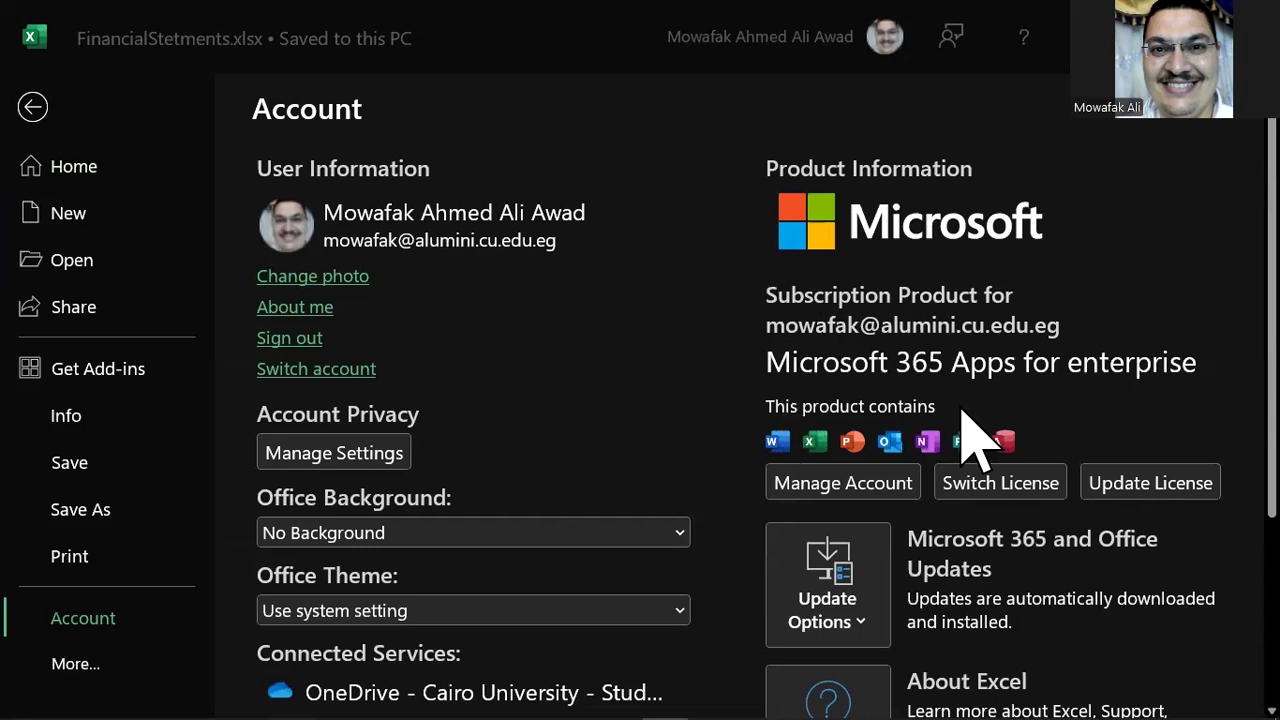
scroll(900, 370, "down", 1)
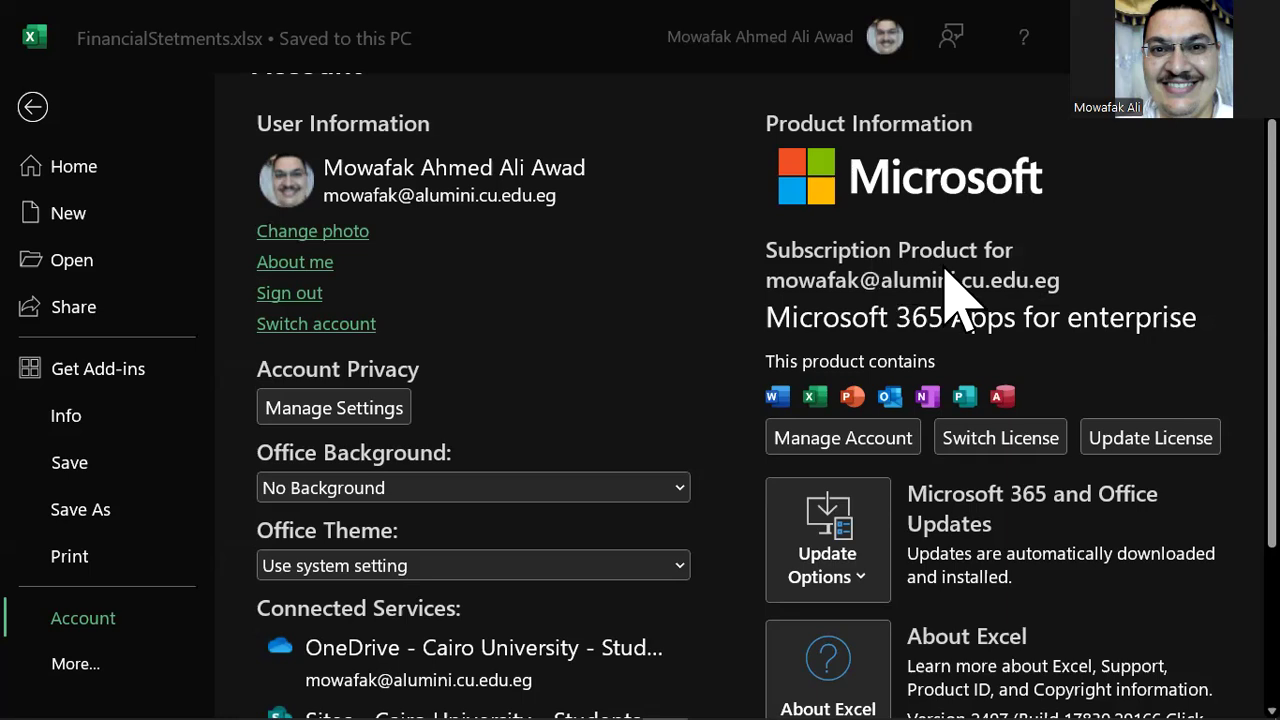
scroll(806, 349, "down", 2)
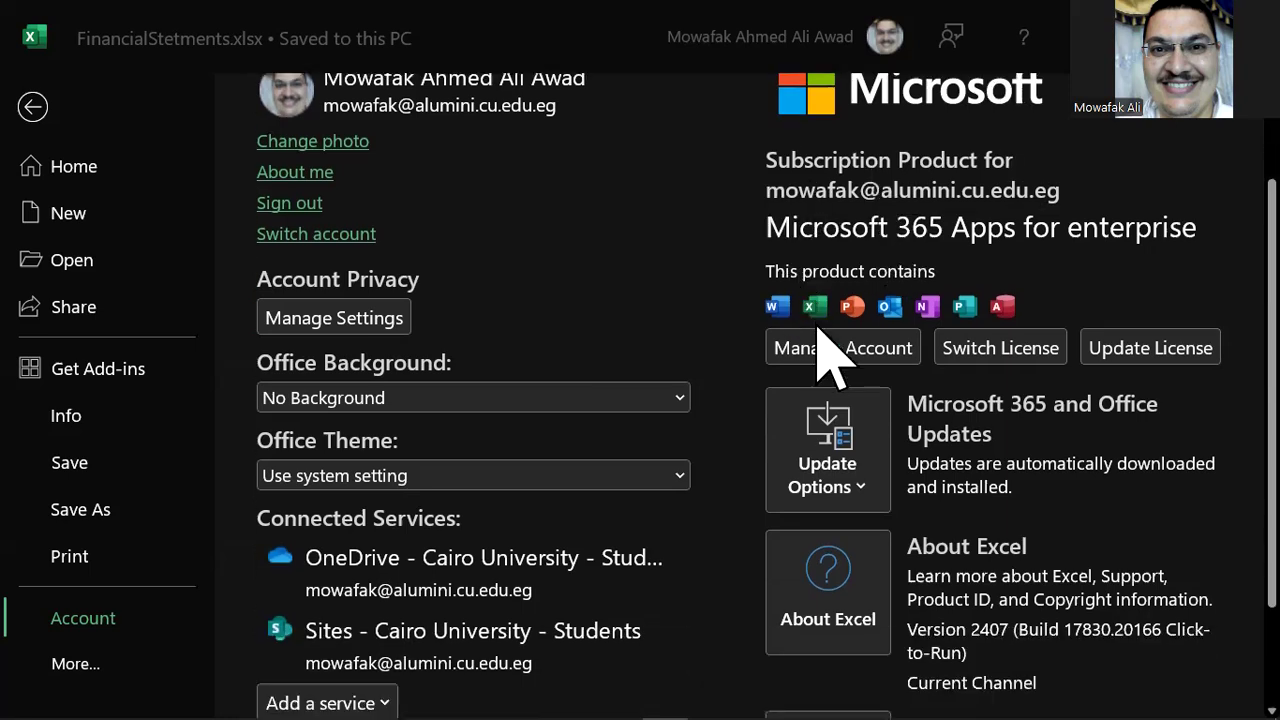
scroll(890, 371, "up", 3)
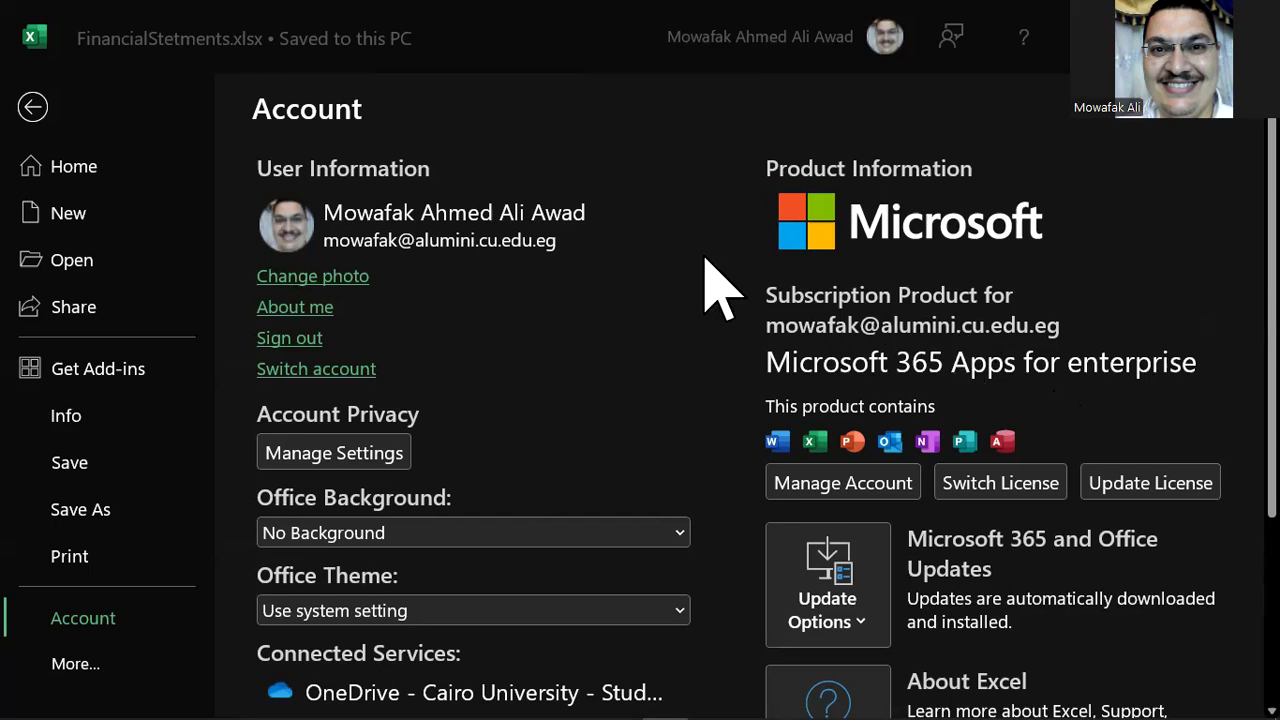
left_click(33, 112)
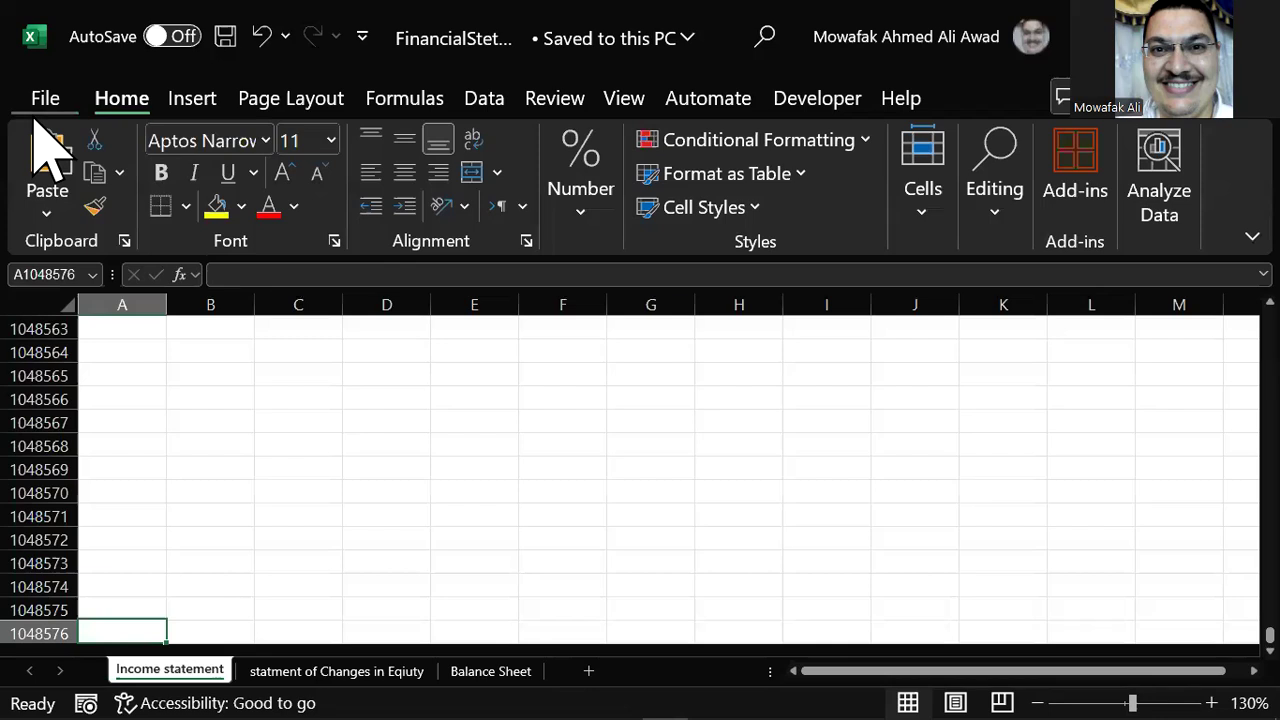
Jump from the bottom rows of column A to cell A1, to the column's last row, and back to A1.
left_click(128, 353)
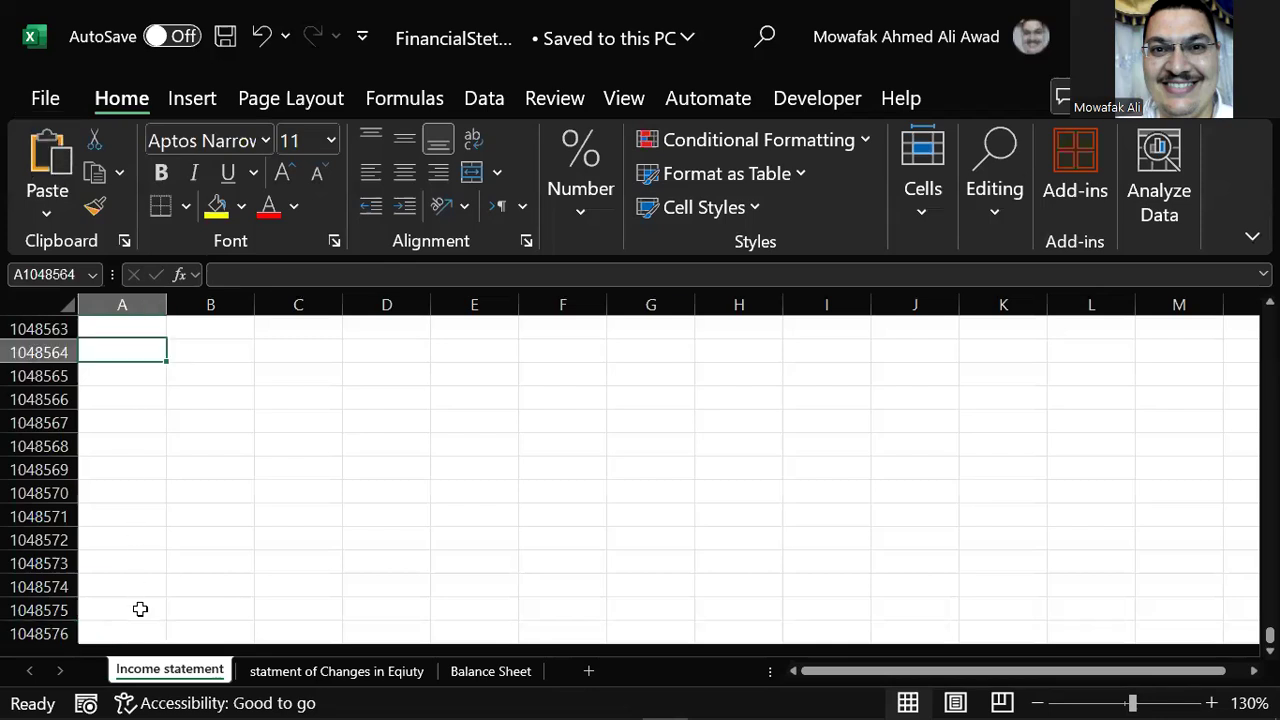
left_click(111, 334)
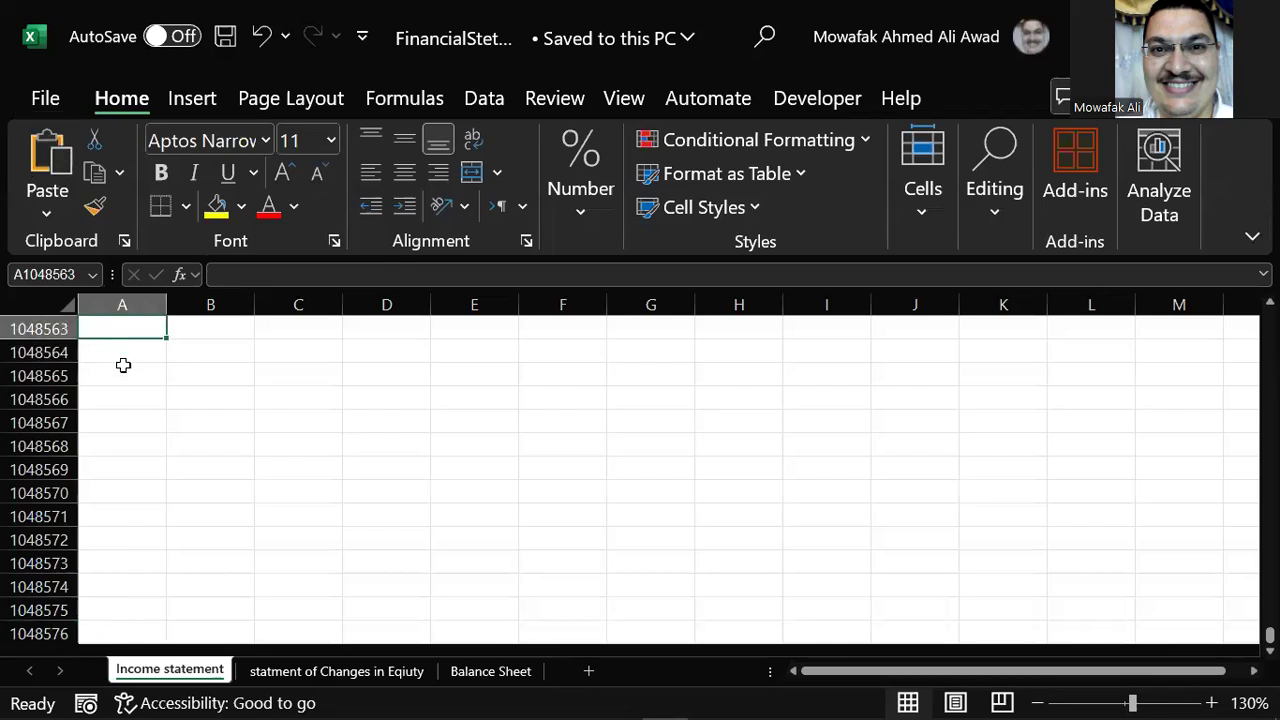
key("ctrl+Home")
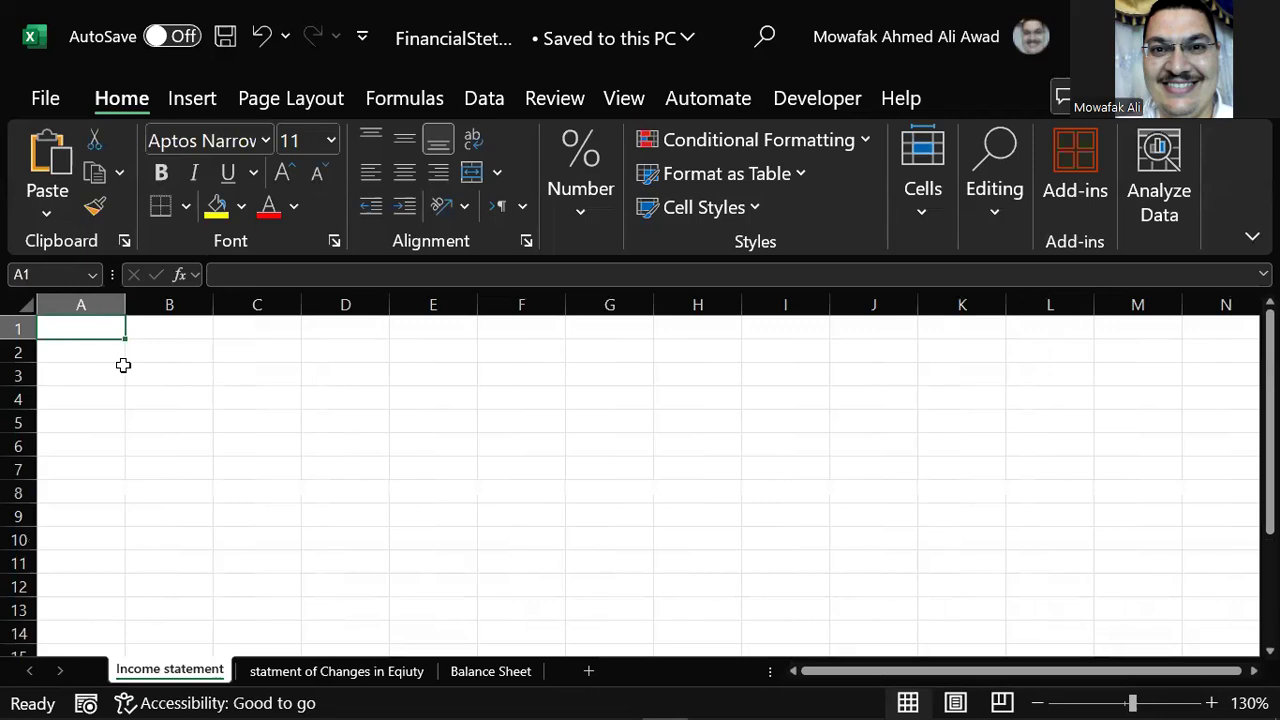
key("ctrl+Down")
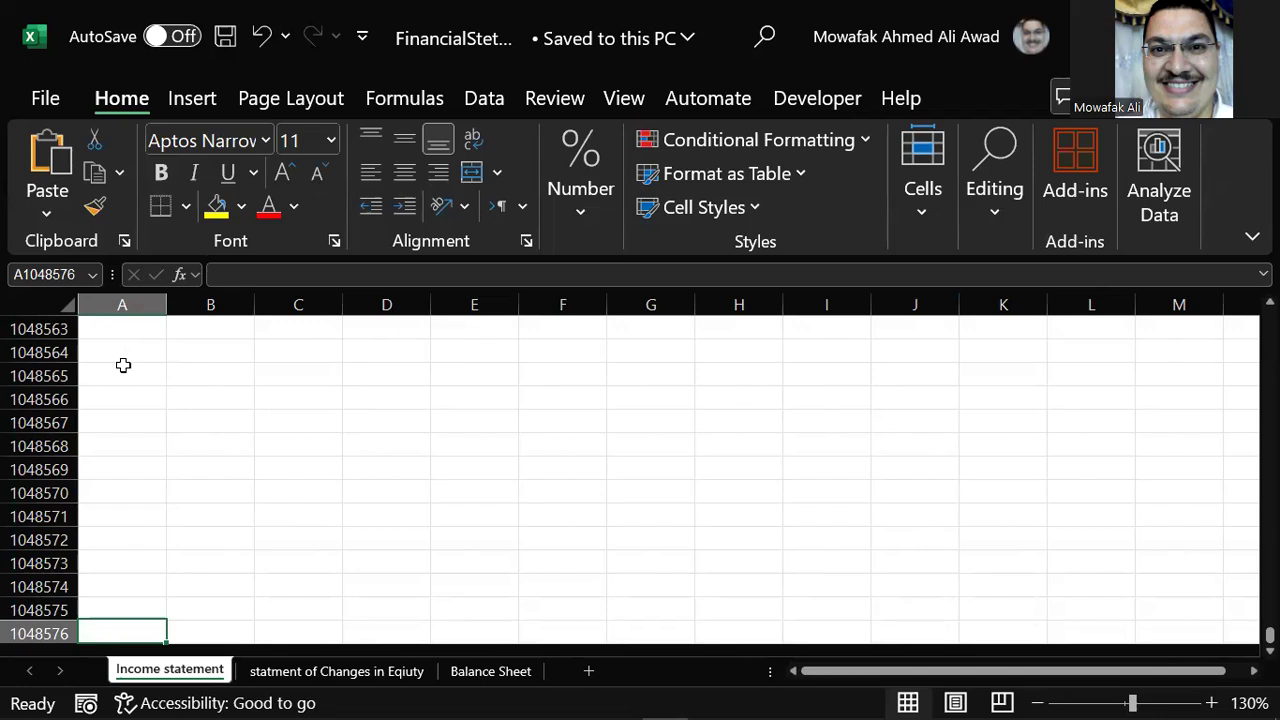
key("ctrl+Home")
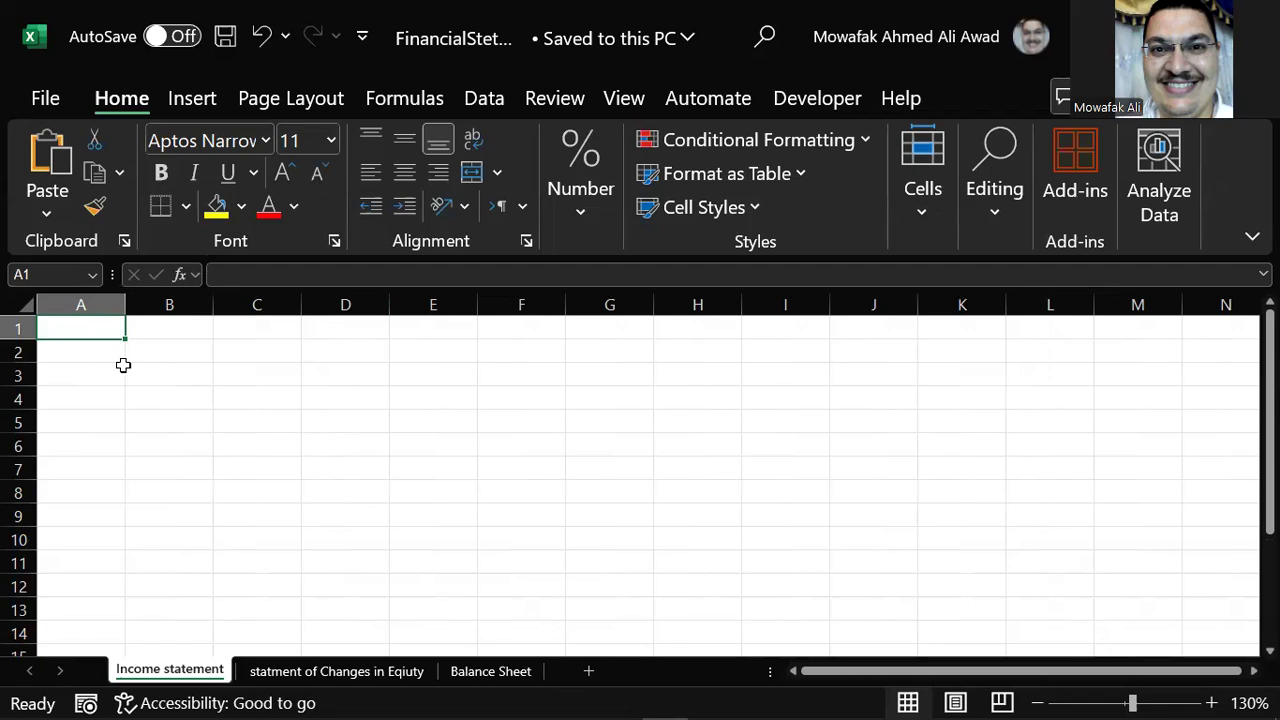
Move the active cell one cell at a time in all four directions near the worksheet's start, ending on B2.
key("Down")
key("Right")
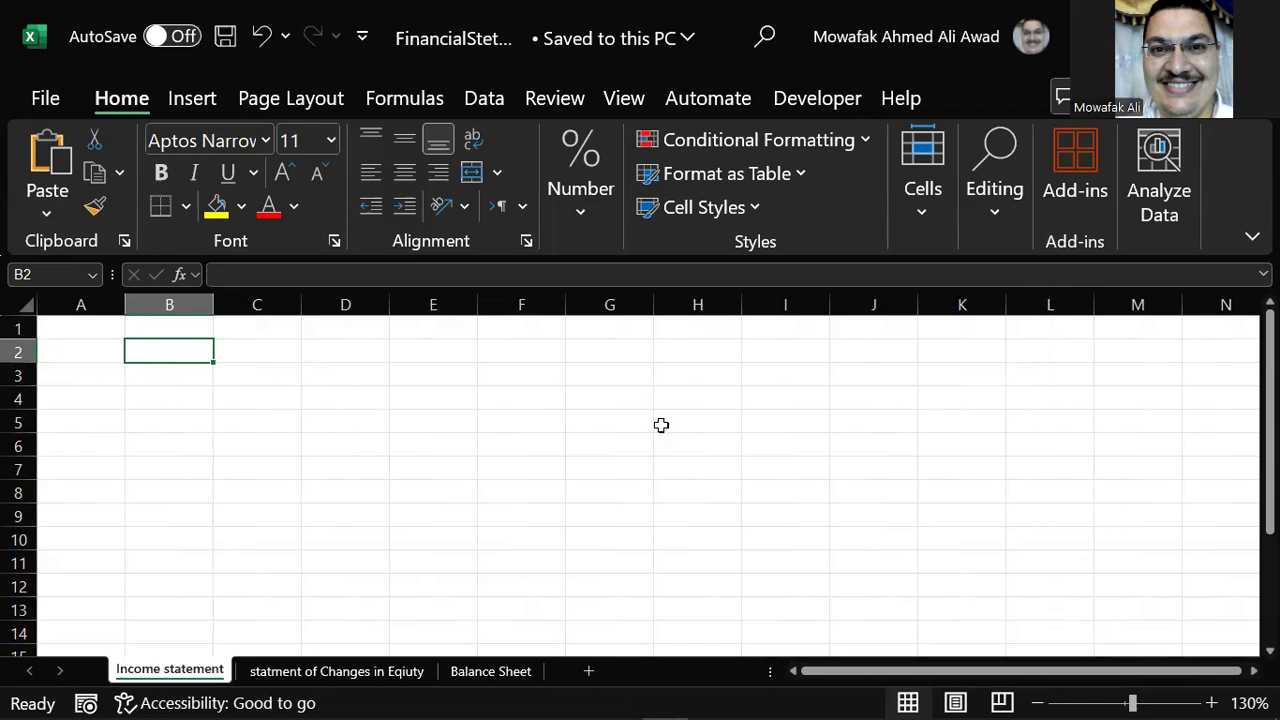
key("Left")
key("Right")
key("Right")
key("Right")
key("Right")
key("Down")
key("Down")
key("Left")
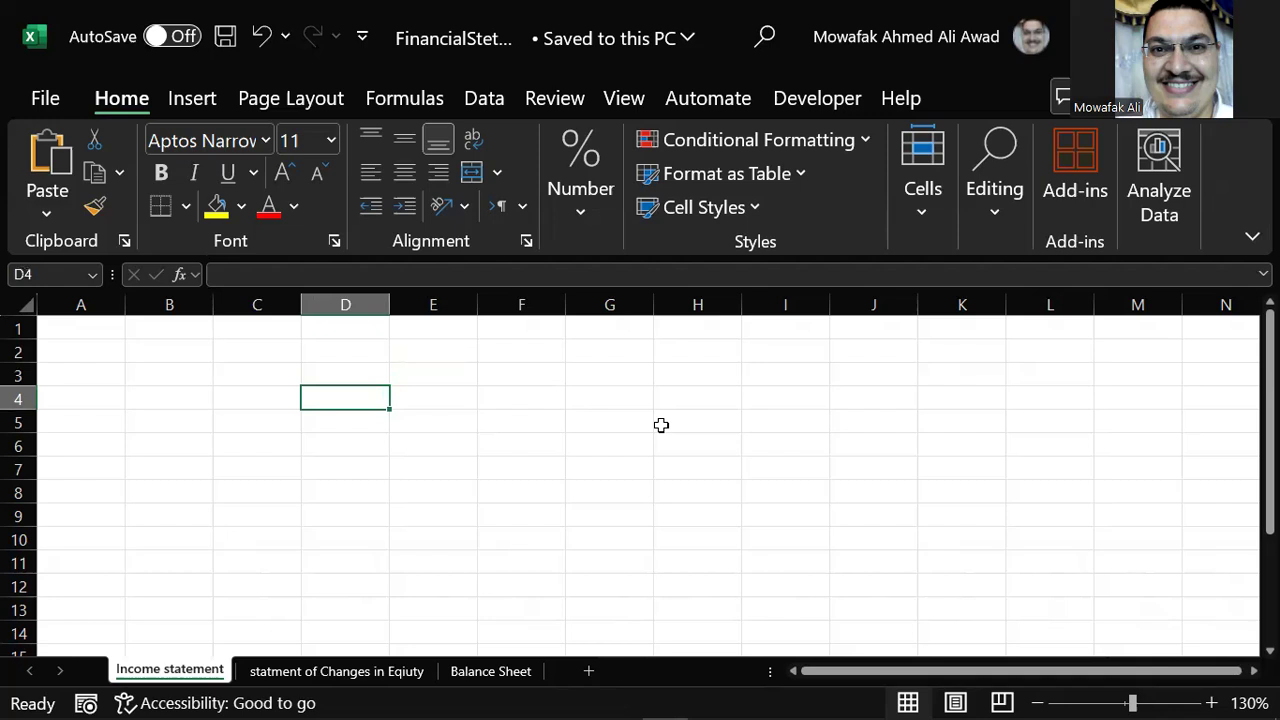
key("Left")
key("Up")
key("Left")
key("Up")
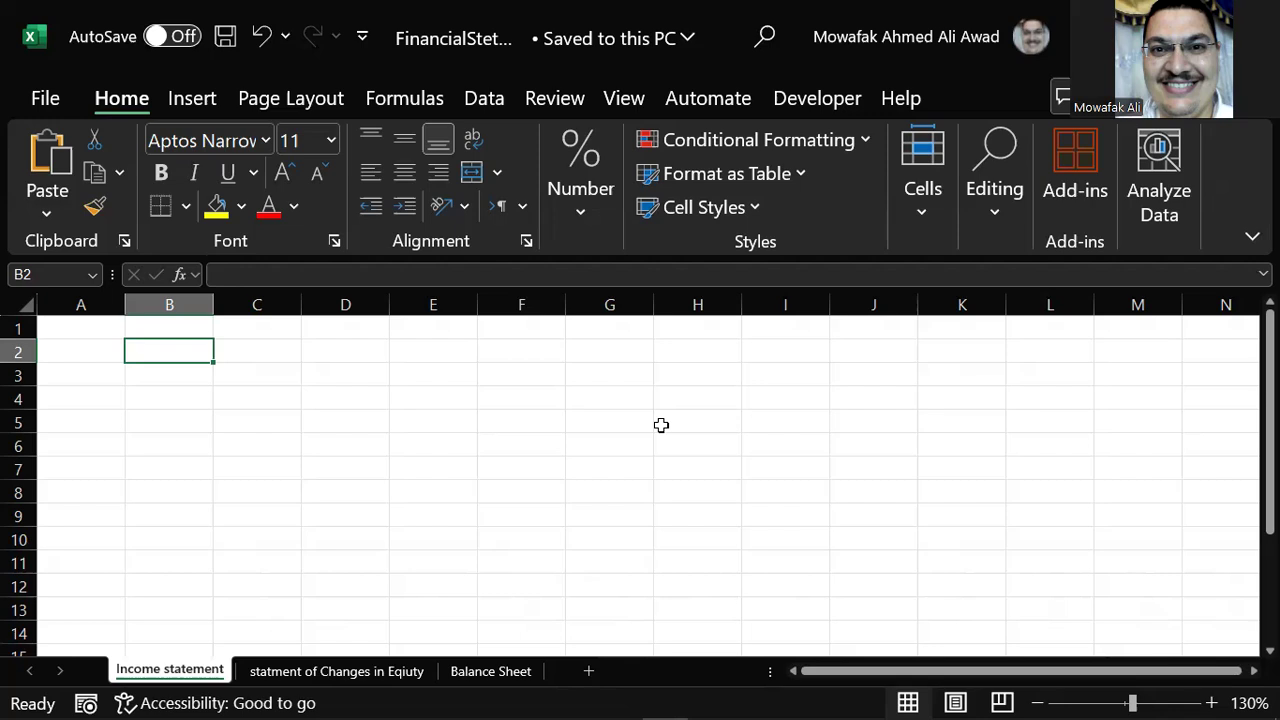
Move the active cell along row 2 from B2 to E2.
key("Right")
key("Left")
key("Right")
key("Right")
key("Right")
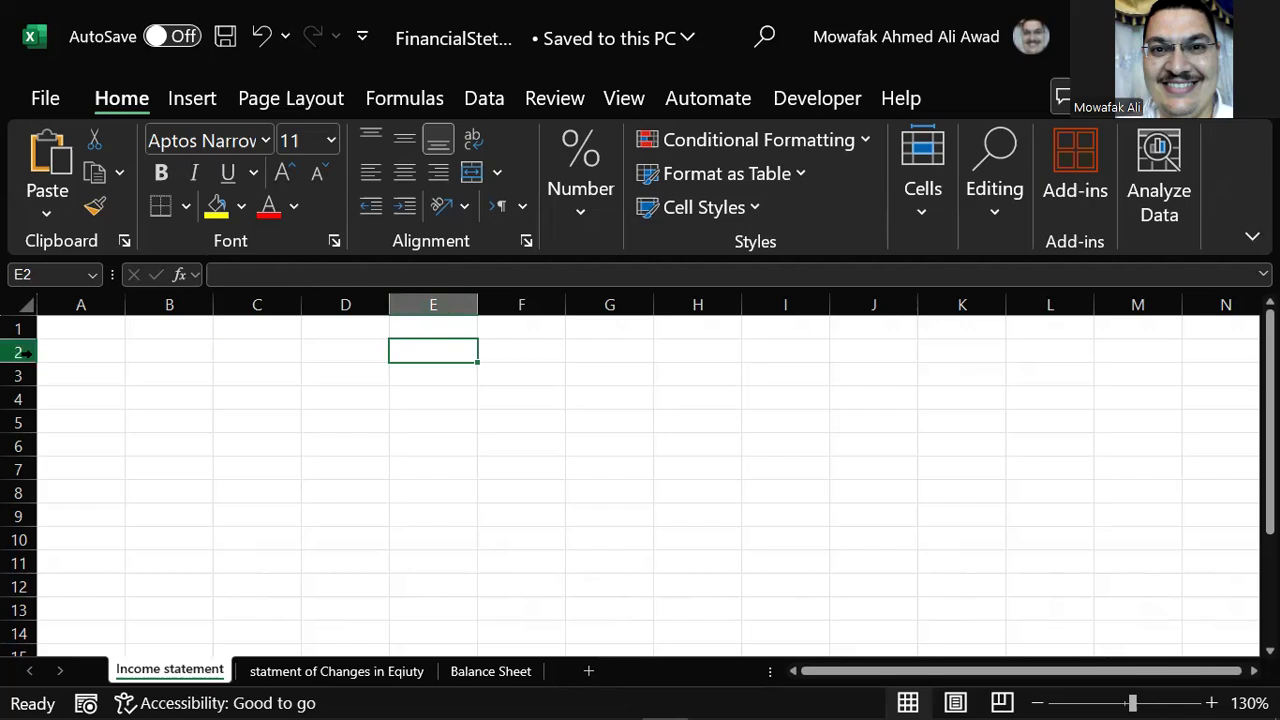
Examine how cell E2 is addressed by selecting its reference, column E, row 2 and the cell itself.
left_click(24, 274)
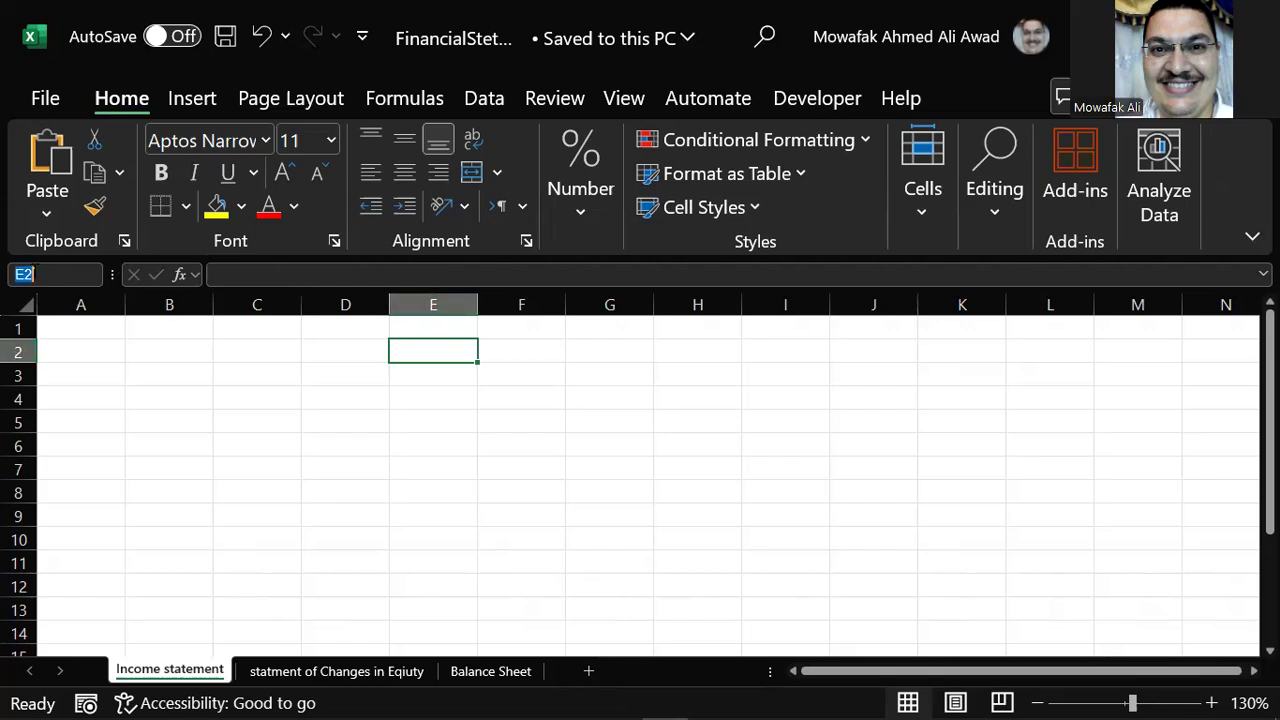
left_click(427, 309)
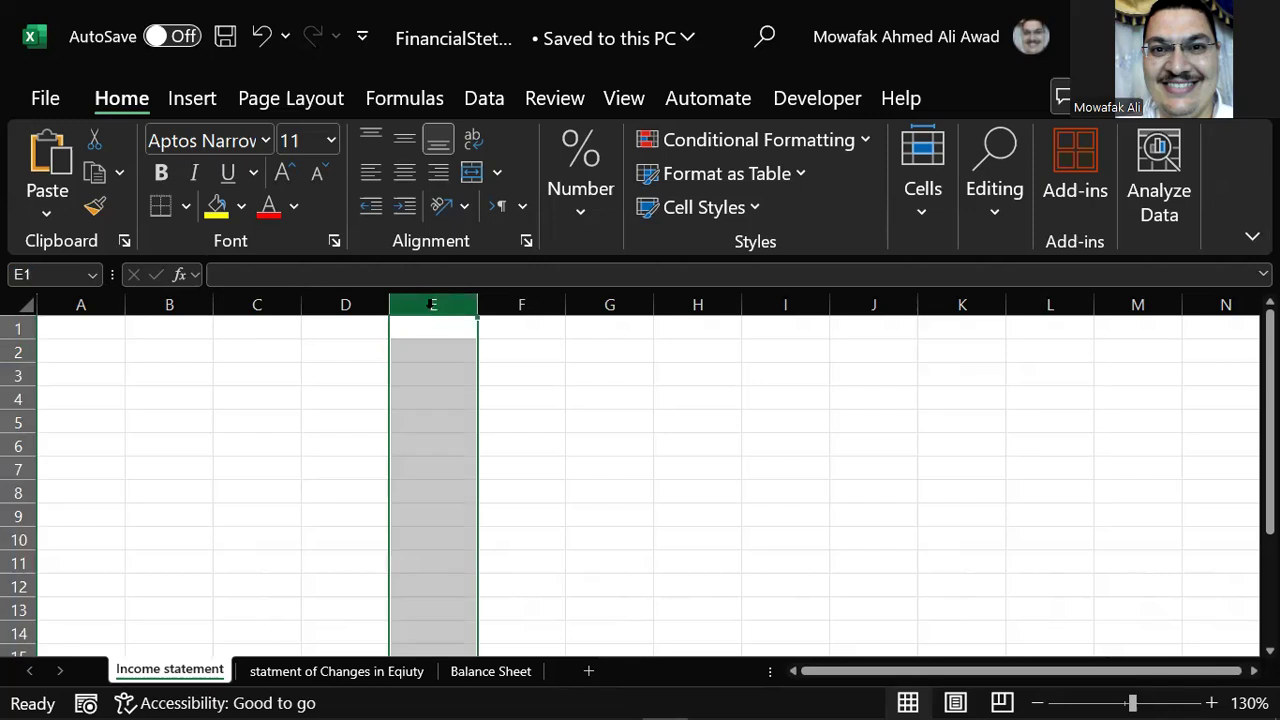
left_click(18, 351)
left_click(414, 356)
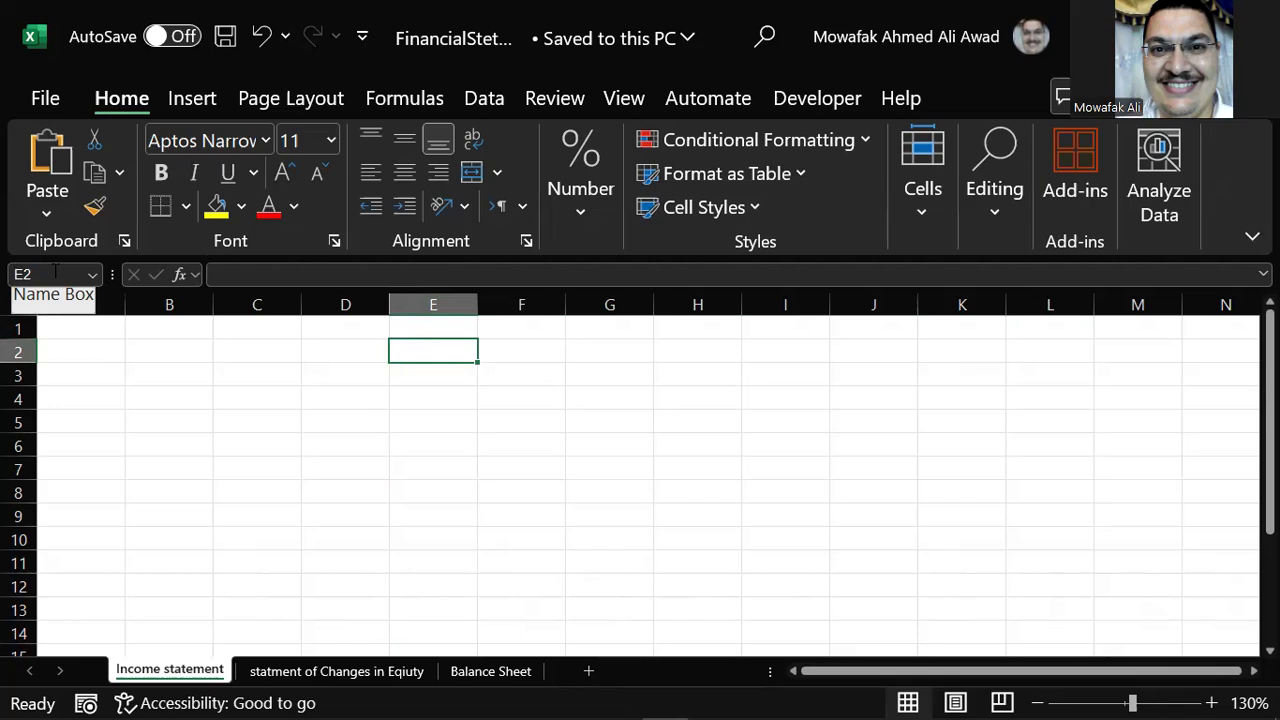
Enter the title "income statemnet" in cell D3 of the Income statement worksheet.
left_click(355, 374)
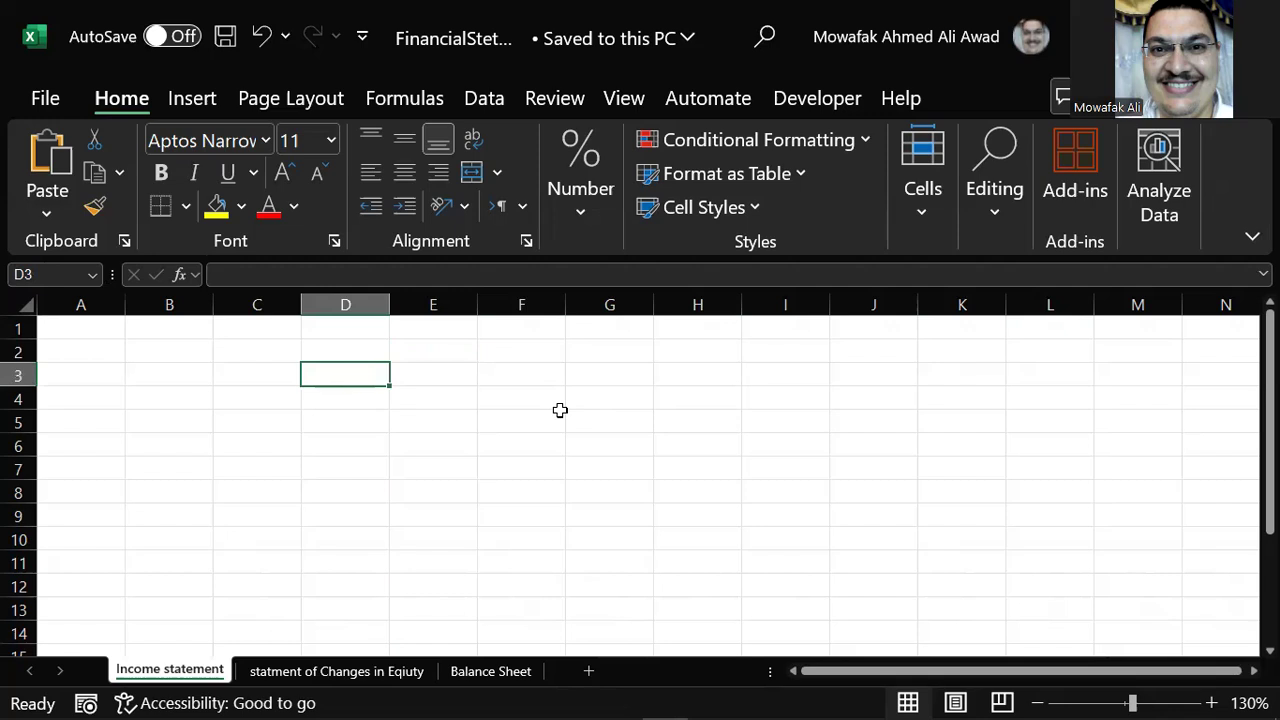
type("income statemnet")
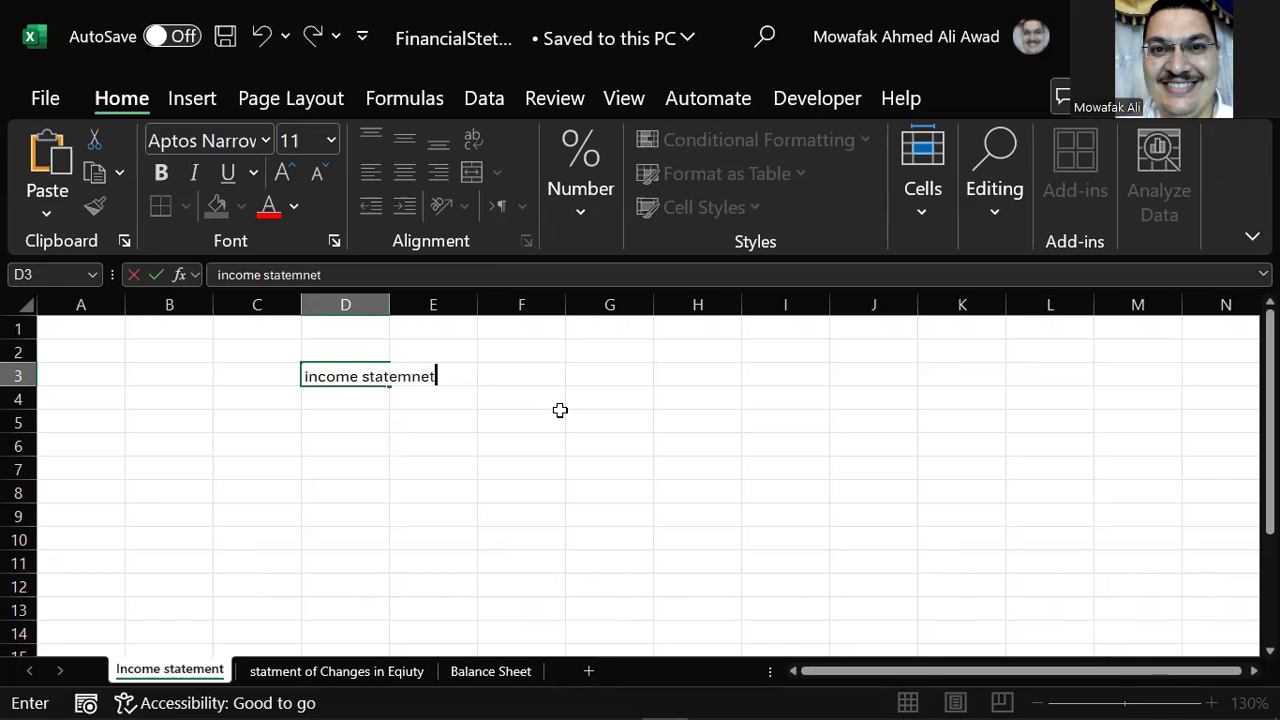
key("Tab")
Enter the label "Net Sales Revenues" in cell D5, two rows below the income statement title.
key("Down")
key("Left")
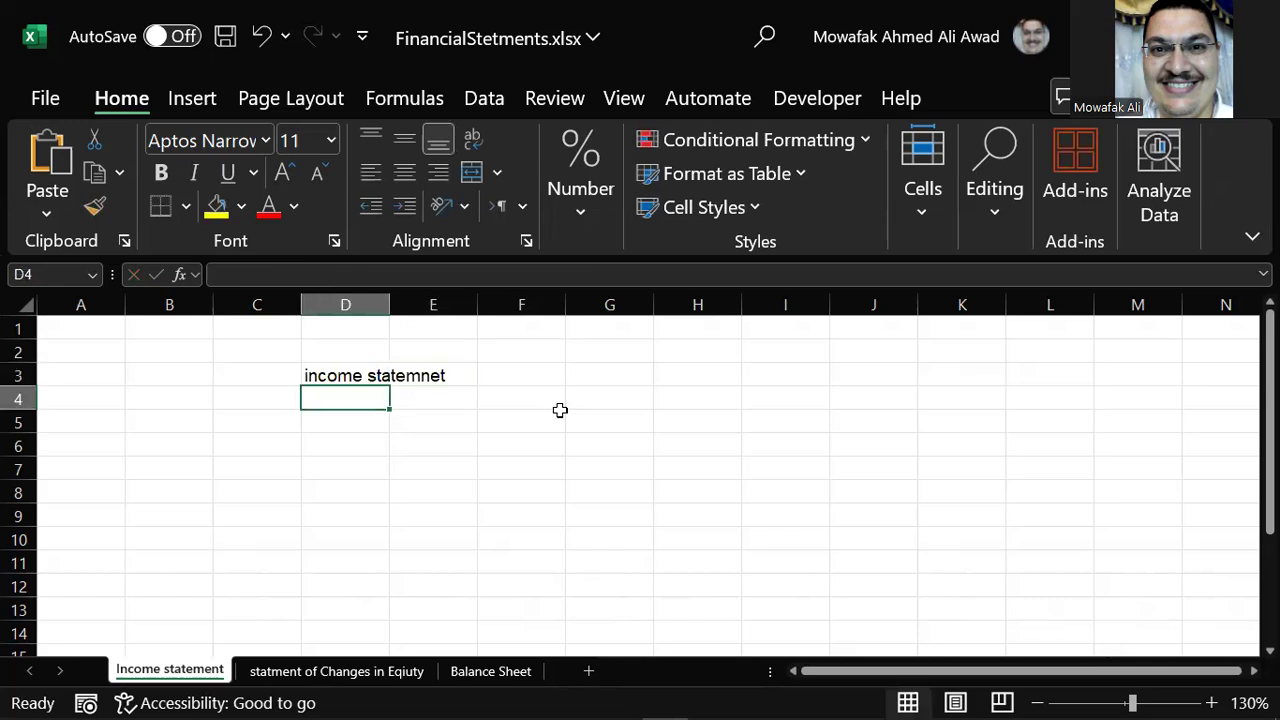
key("Down")
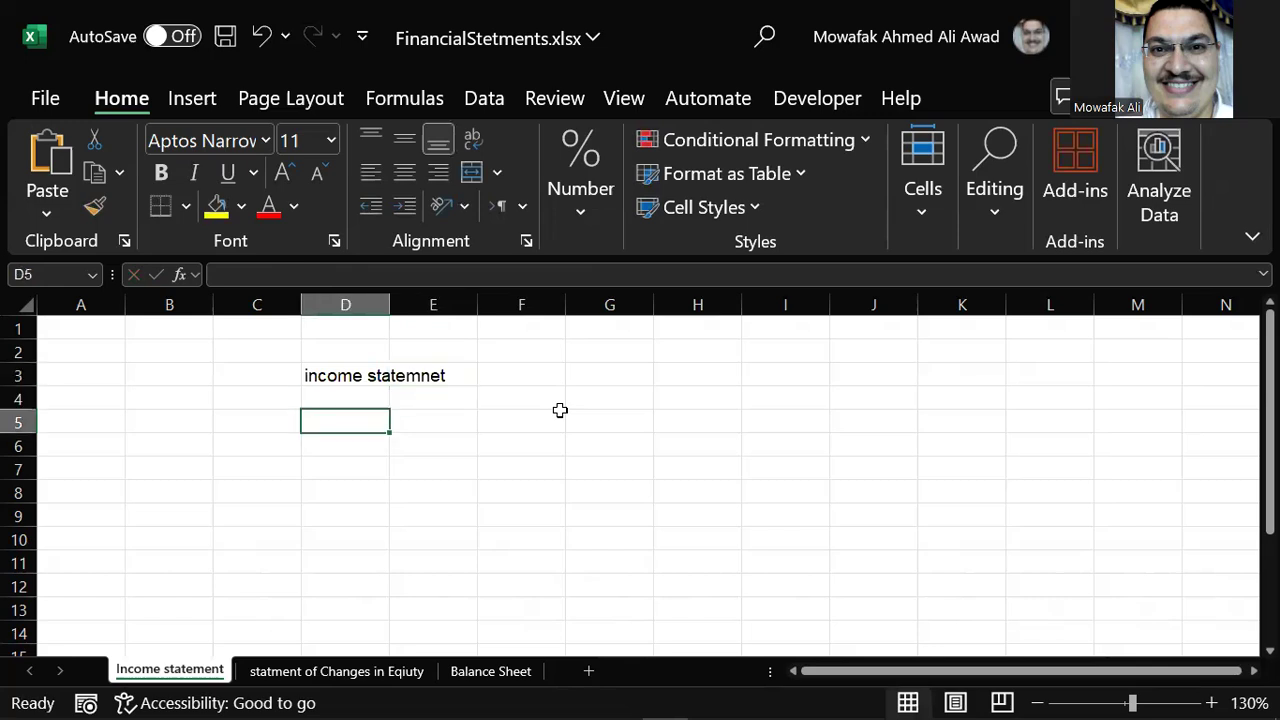
type("R")
key("BackSpace")
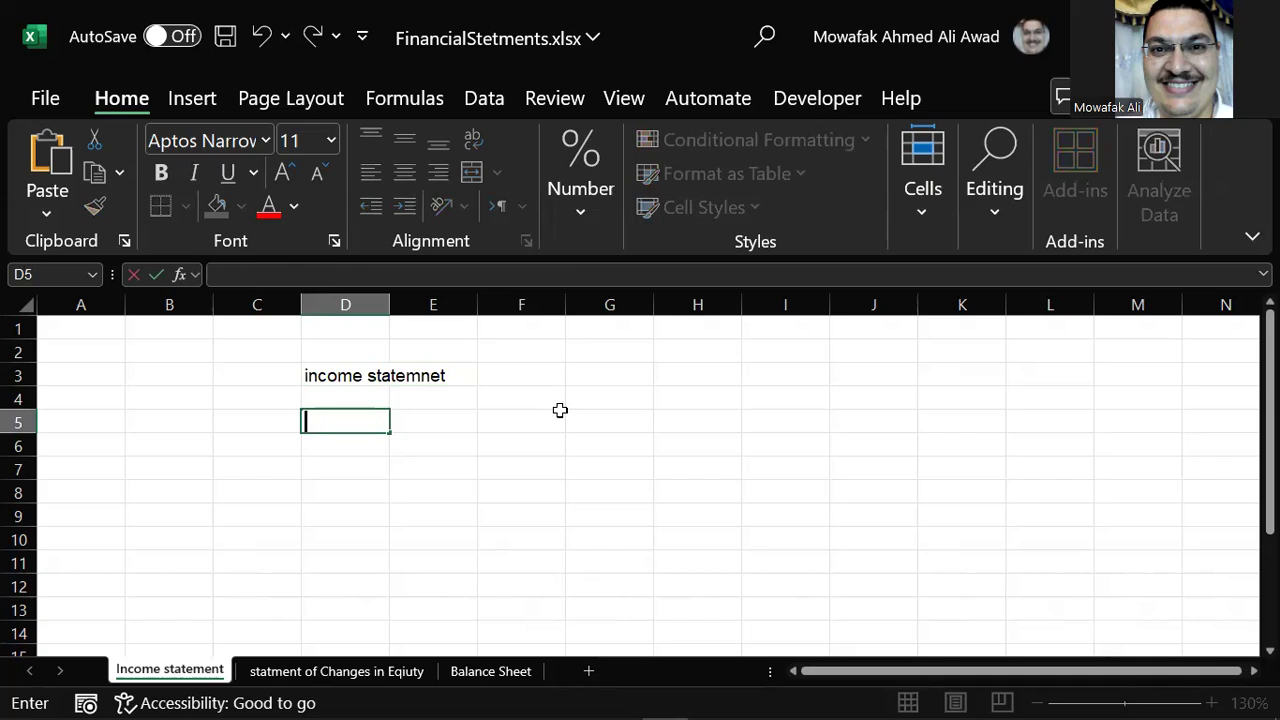
type("Net Sale")
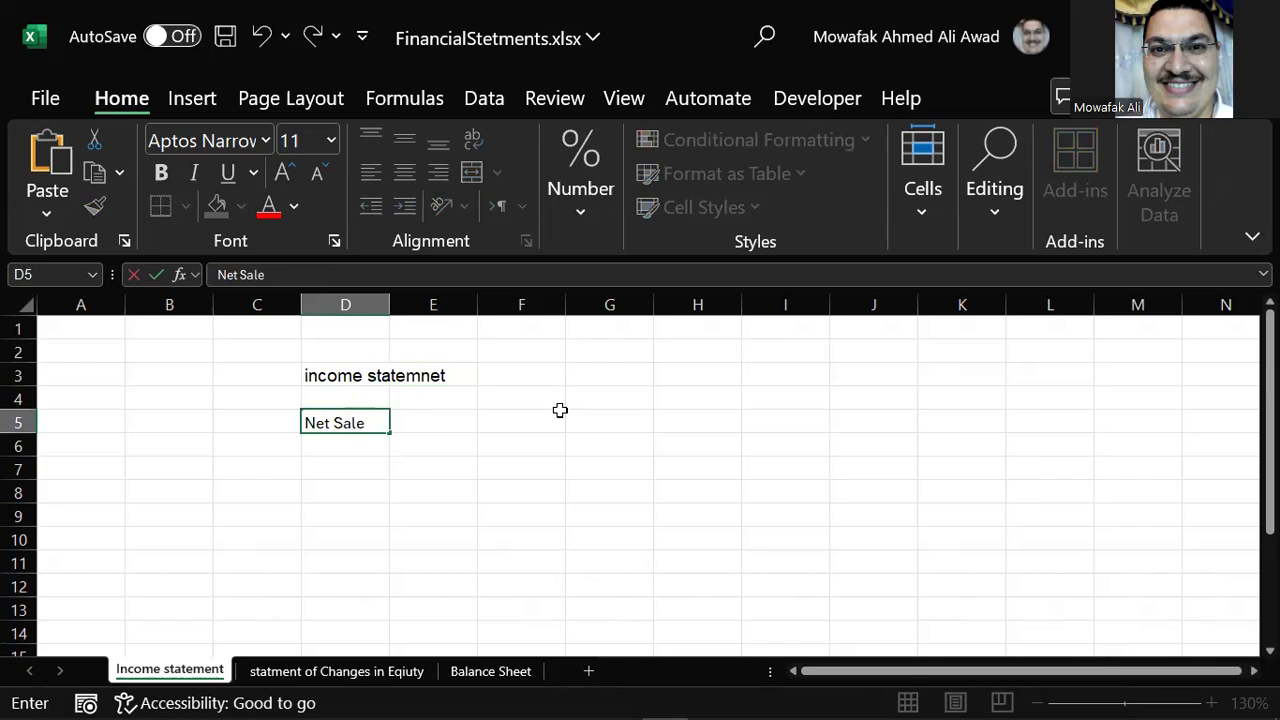
type("s Revenues")
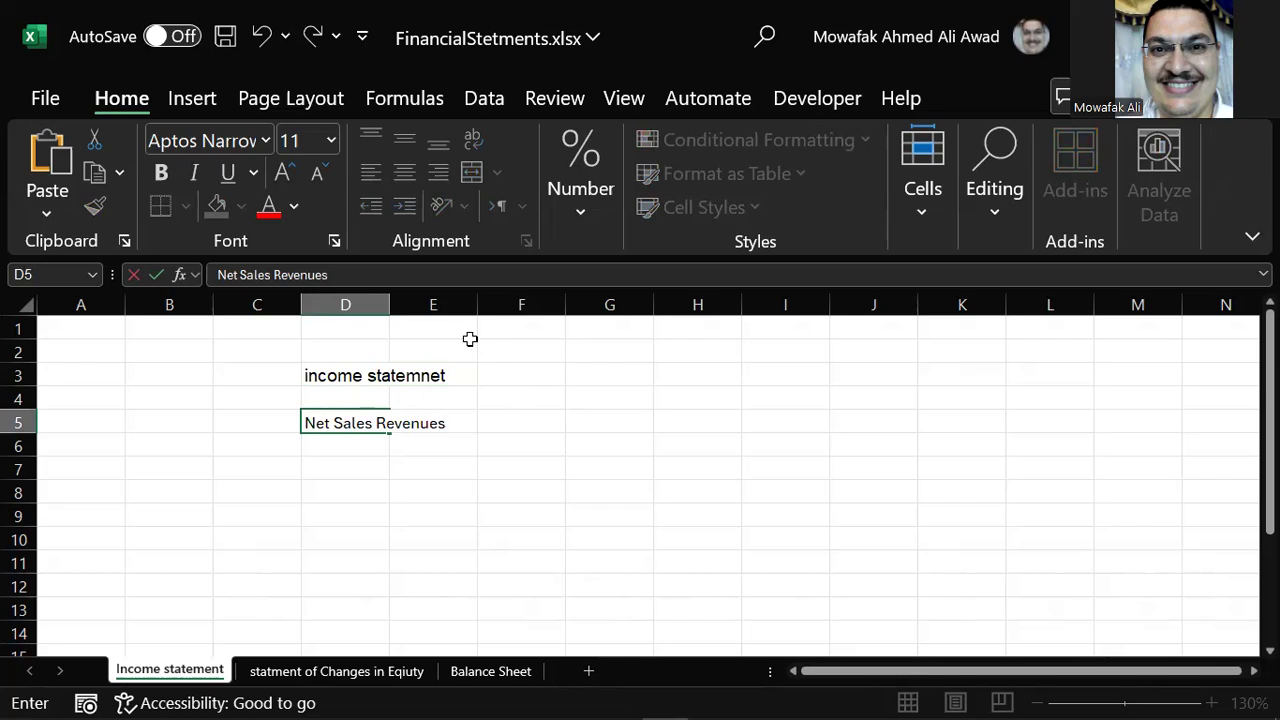
Fit the width of column D to its longest entry.
left_click(396, 310)
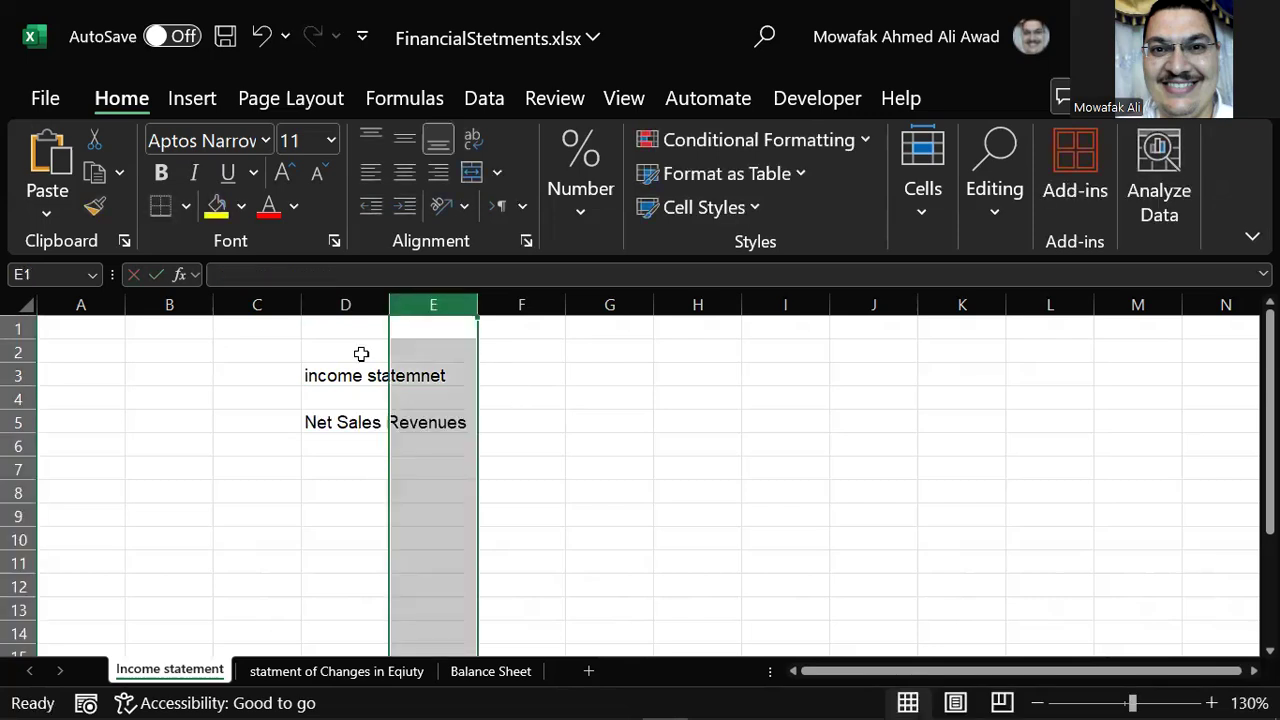
left_click(306, 422)
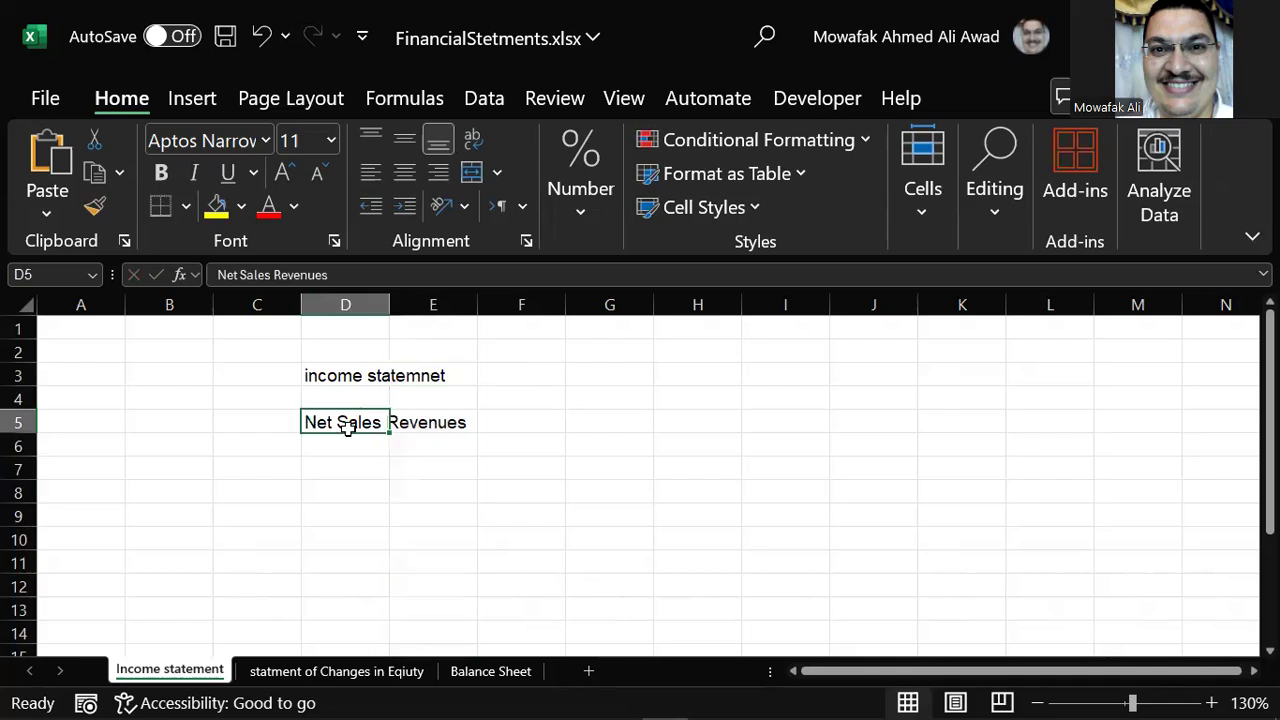
double_click(390, 304)
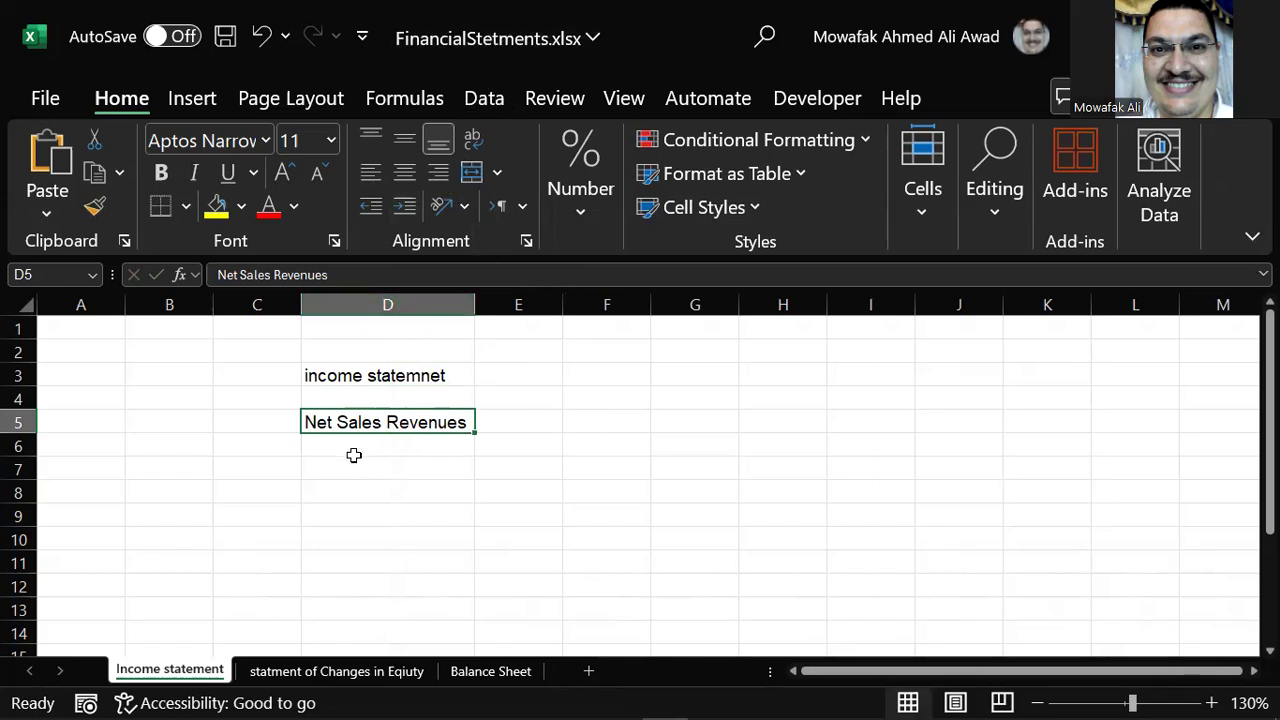
Select cells D3 and K9, and jump from further down the sheet straight to cell E3 by its reference.
left_click(357, 377)
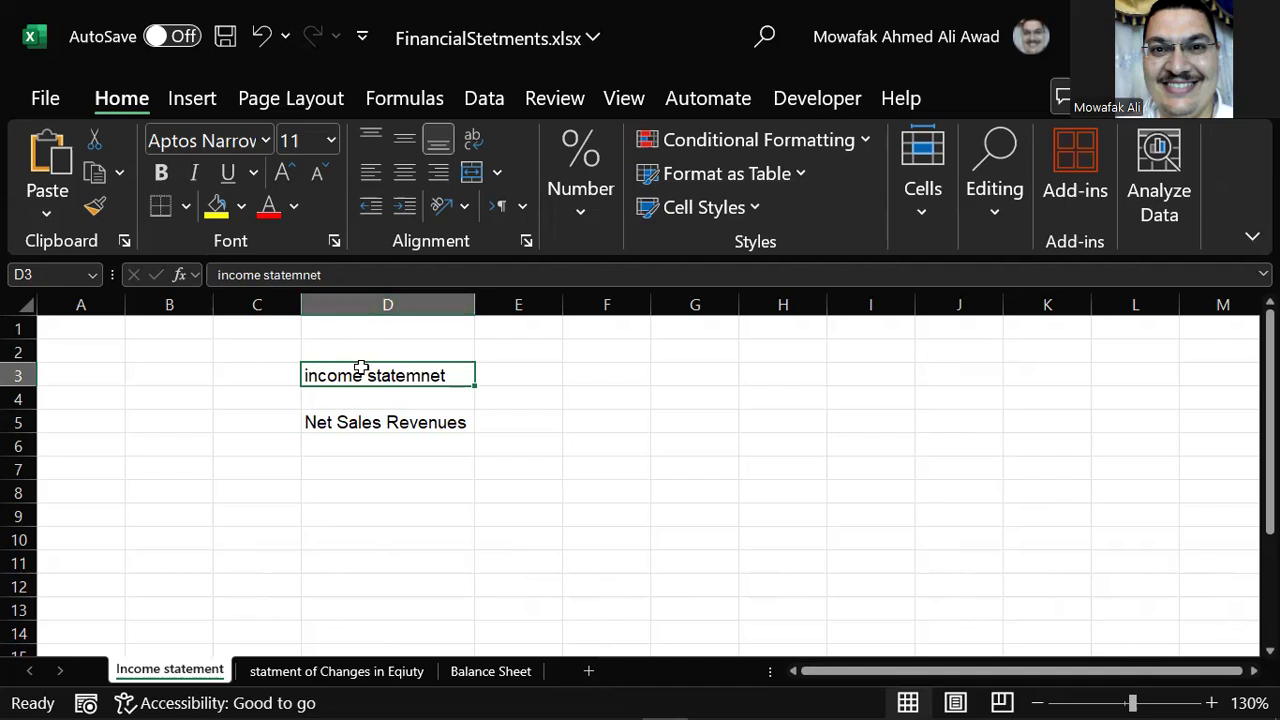
left_click(56, 273)
left_click(1063, 512)
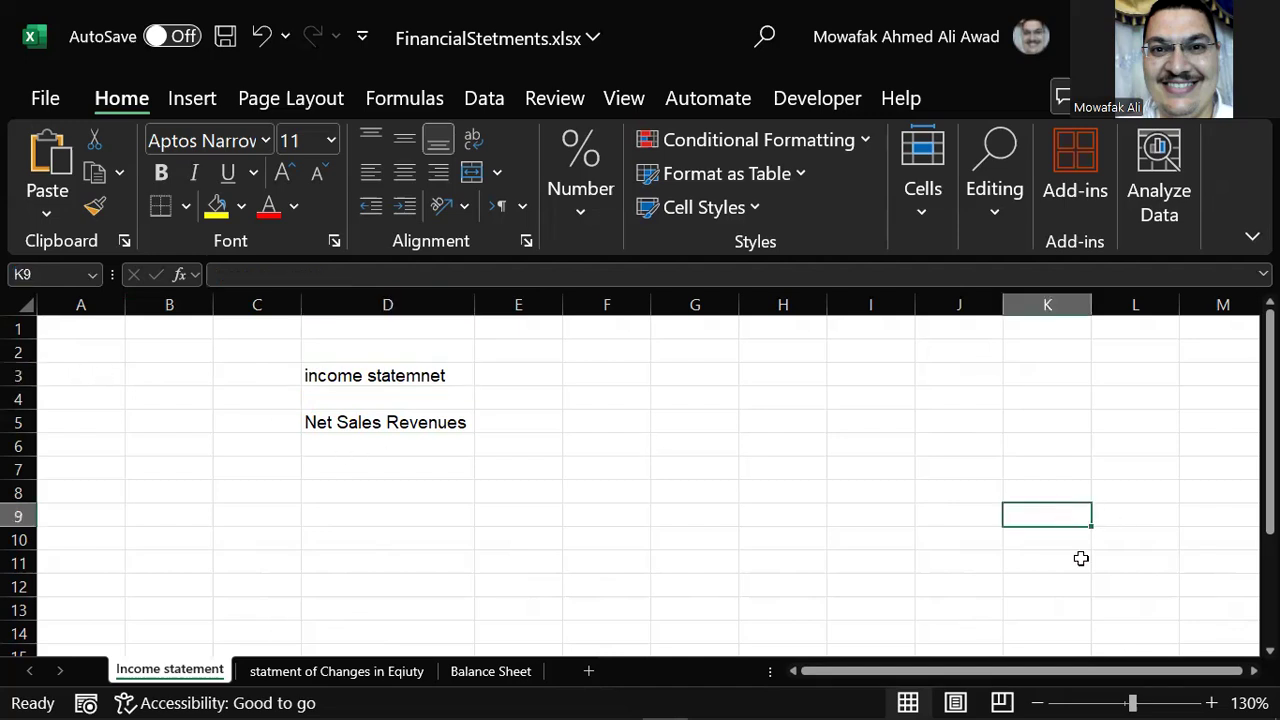
scroll(806, 497, "down", 10)
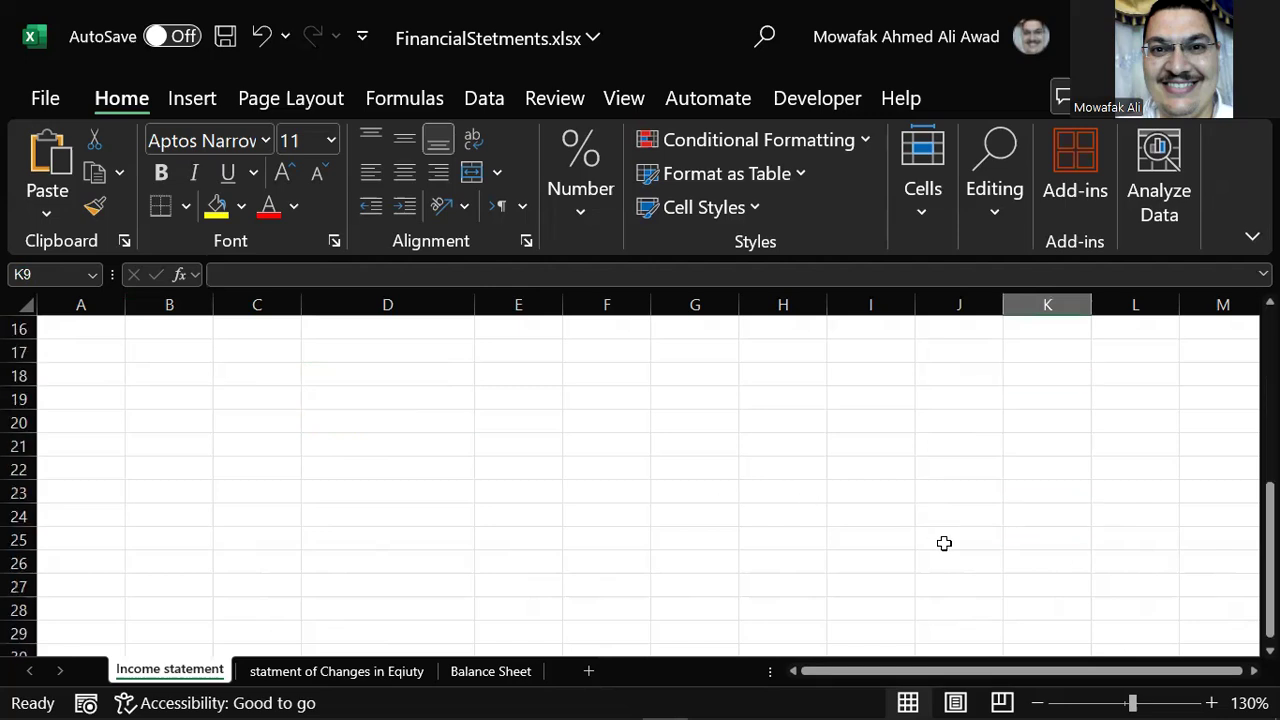
left_click(82, 275)
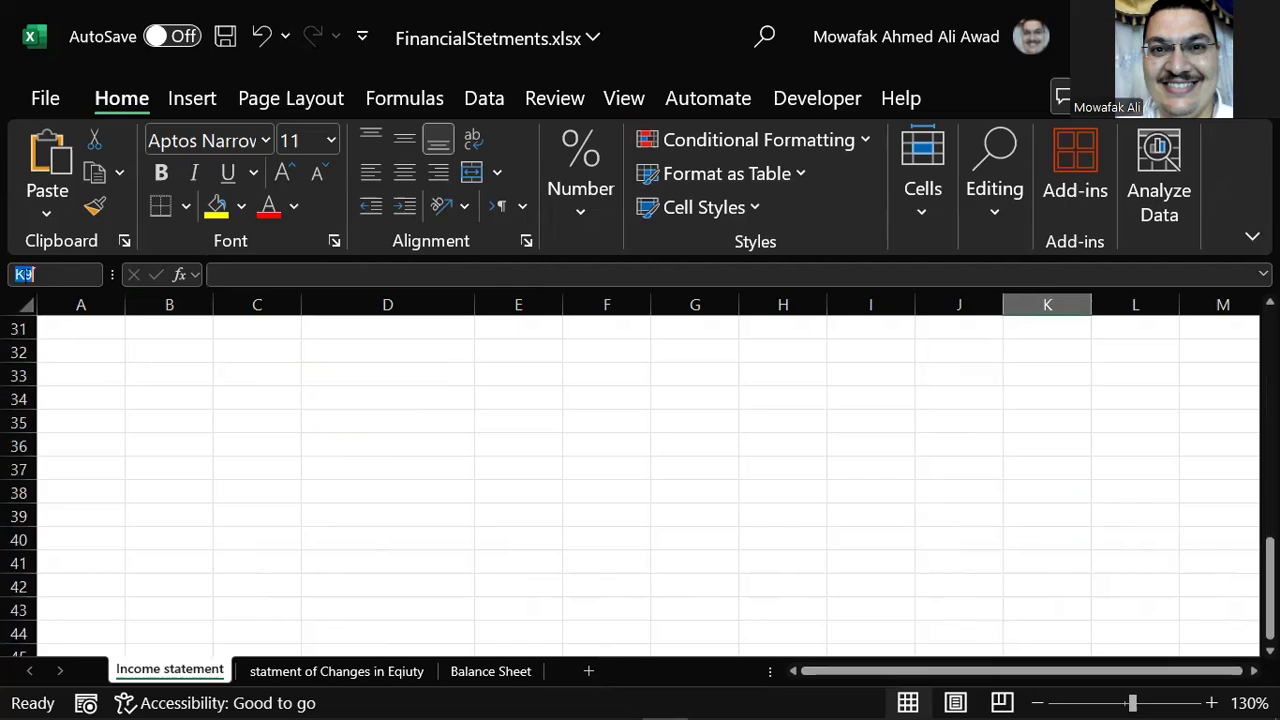
type("e3")
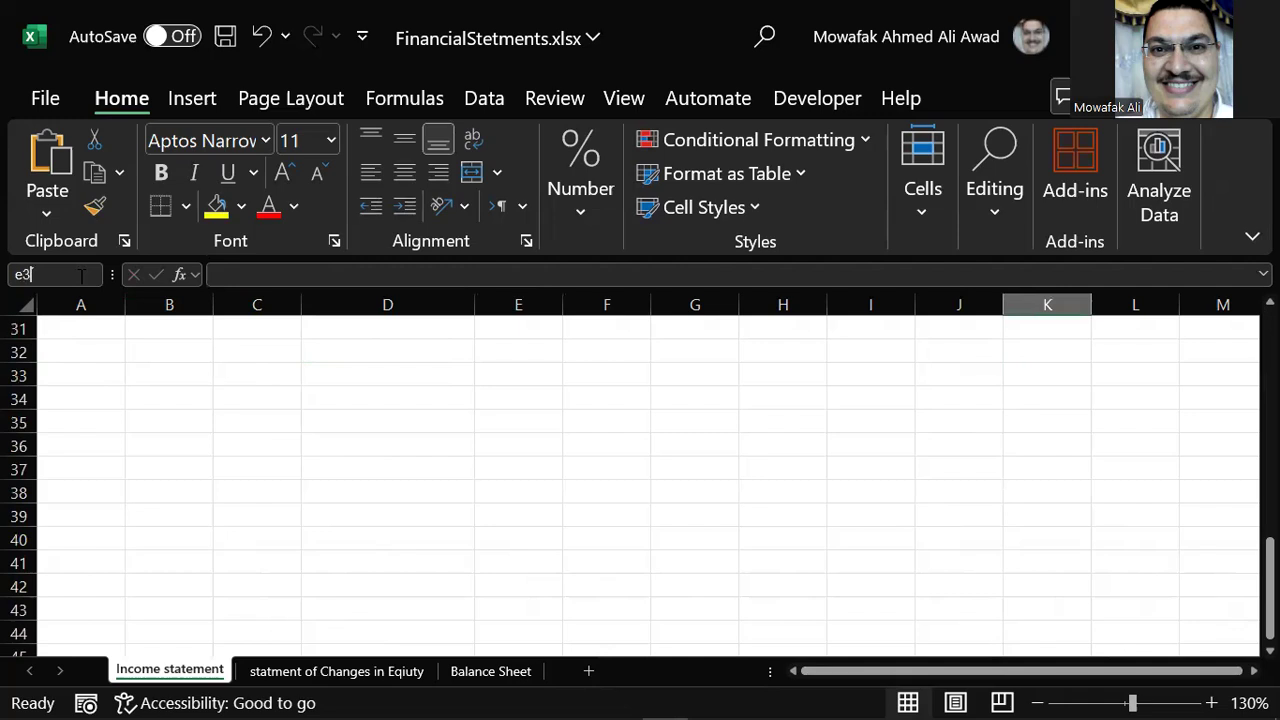
key("Return")
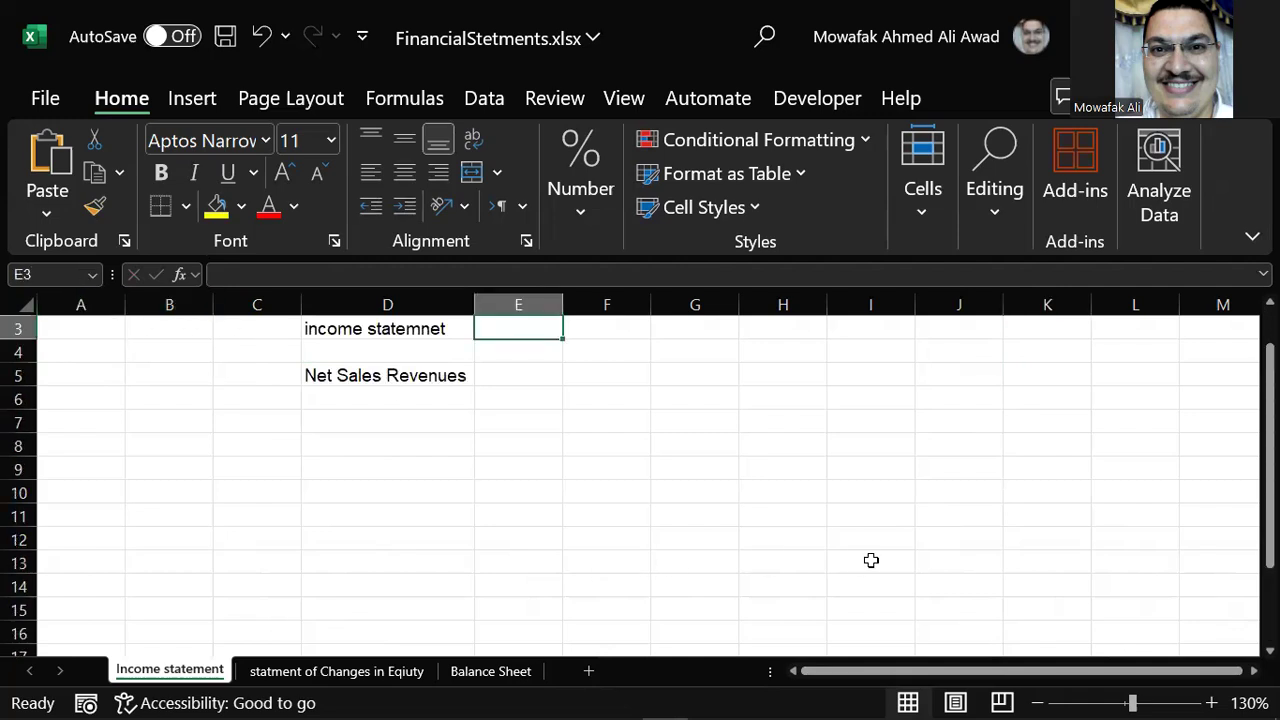
Select K32 and column A far down the sheet, and return directly to title cell D3 by its reference.
scroll(871, 560, "down", 6)
left_click(1050, 590)
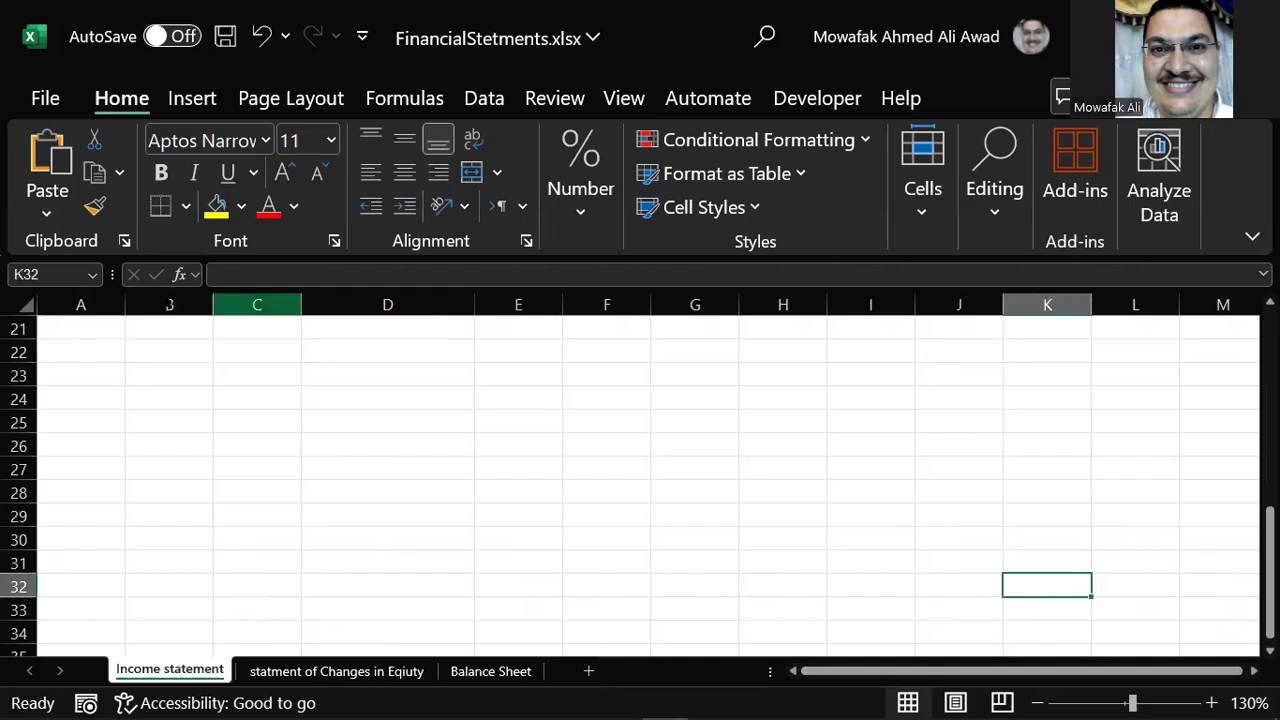
left_click(81, 304)
left_click(40, 274)
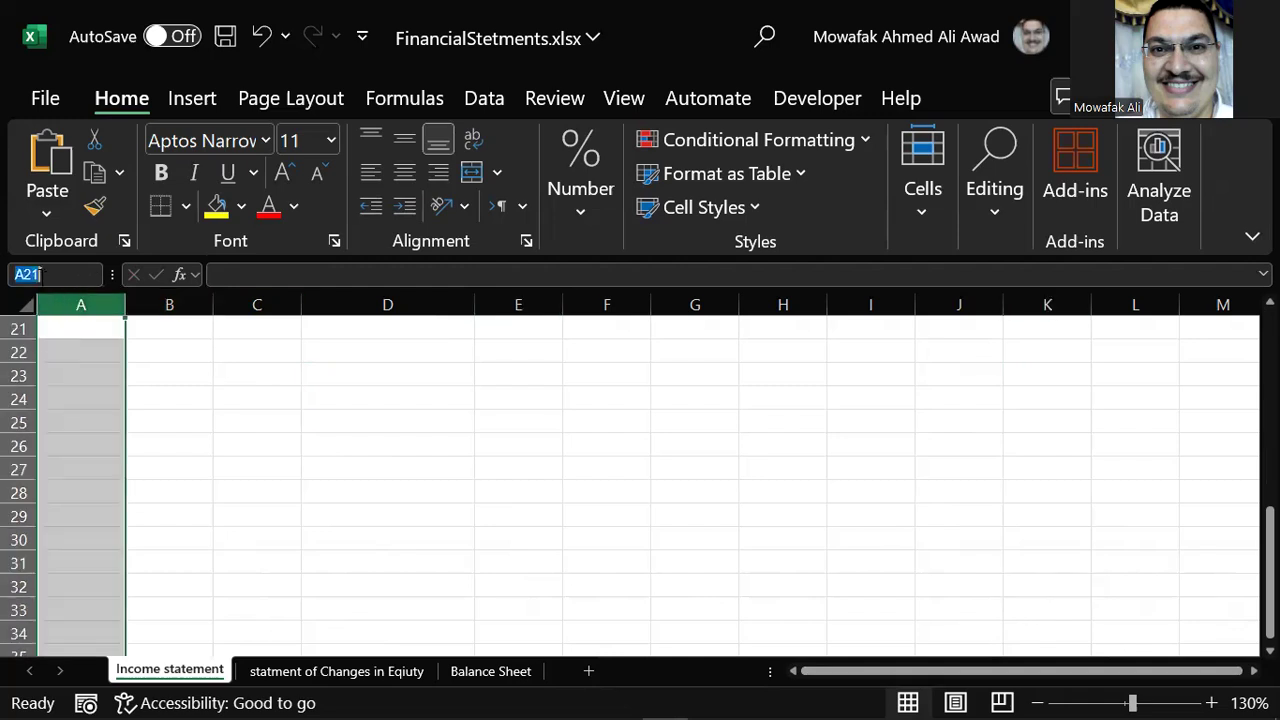
type("d3")
key("Return")
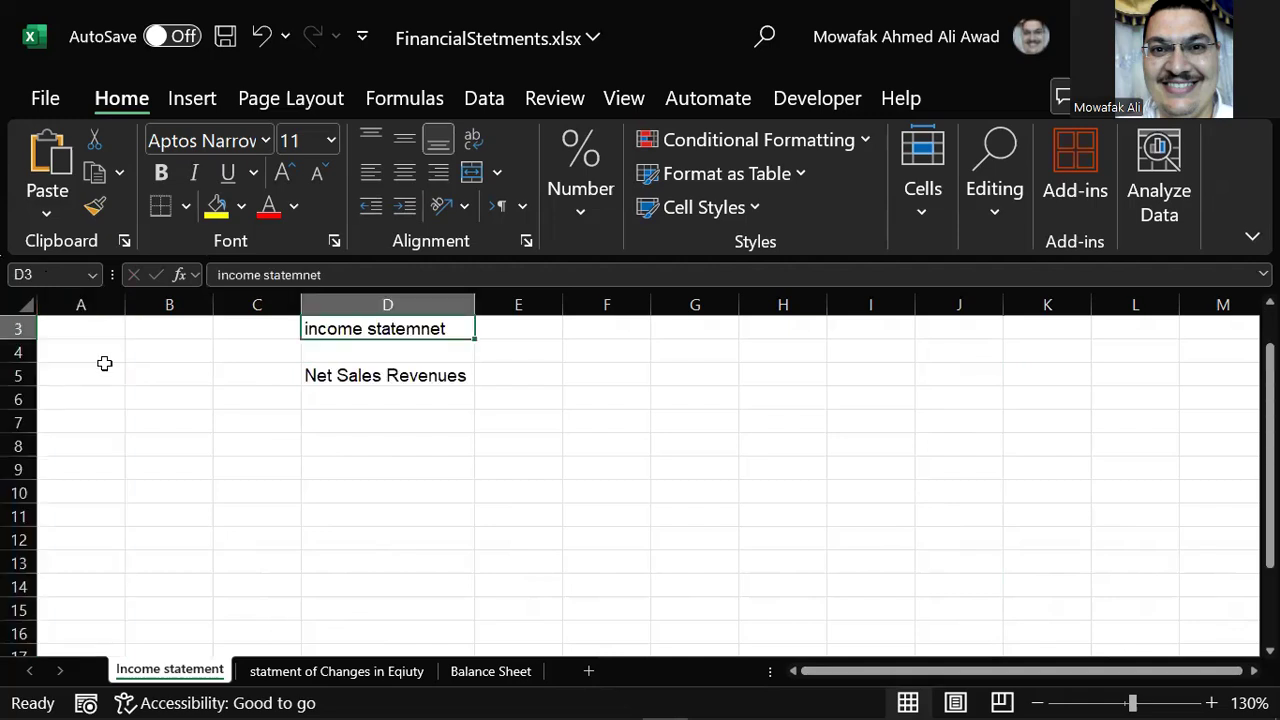
scroll(120, 368, "up", 1)
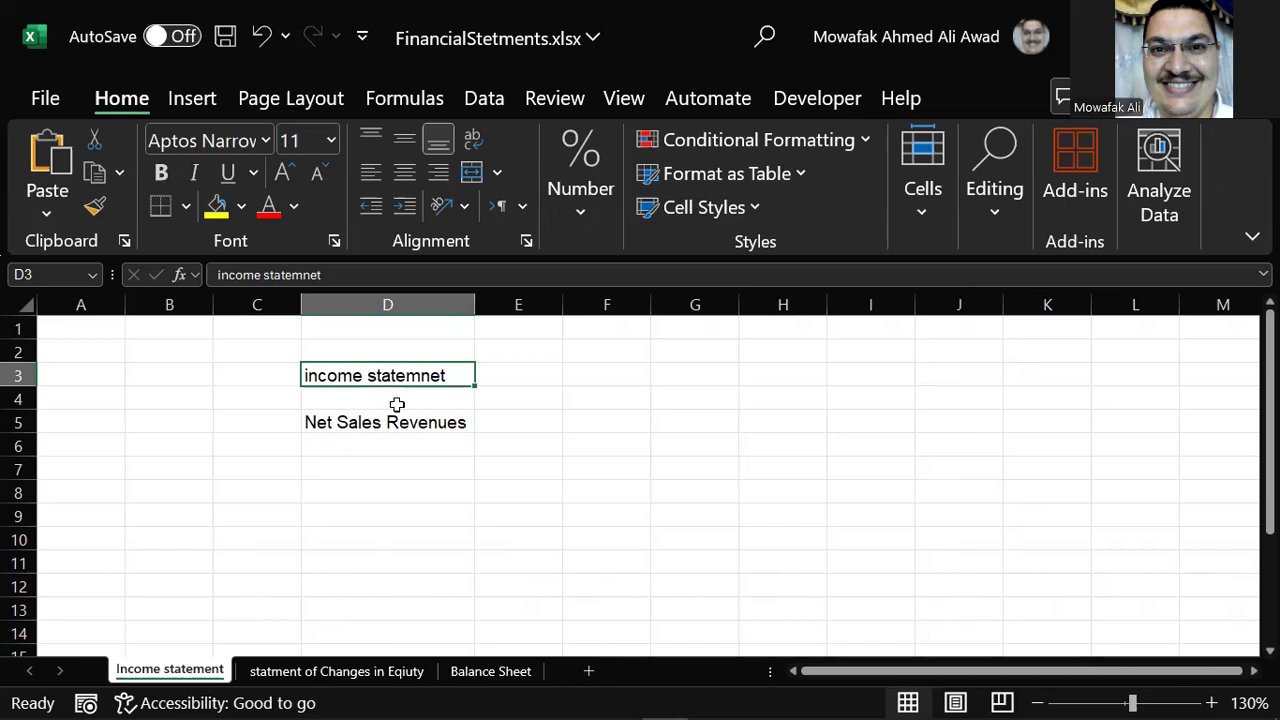
Move the active cell three columns left from D3 and back to D3 along row 3.
key("Left")
key("Left")
key("Left")
key("Right")
key("Right")
key("Right")
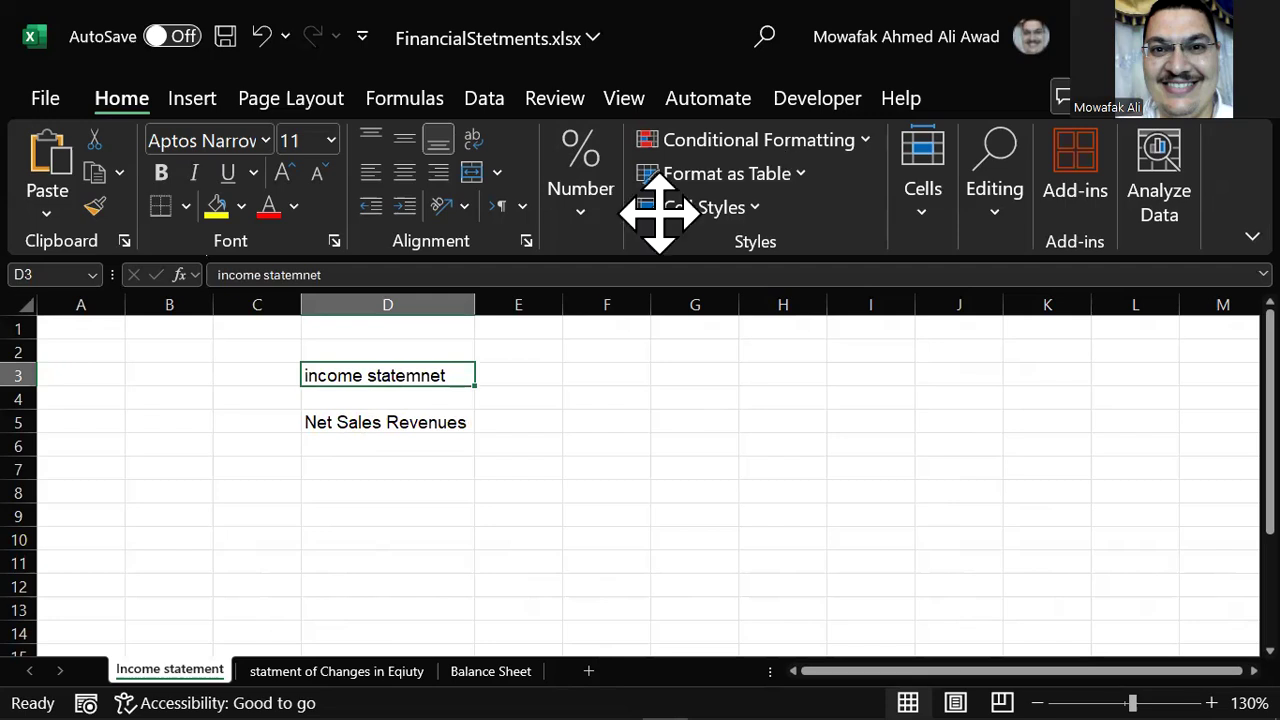
Examine the content of title cell D3 in the formula bar without changing it.
left_click(900, 48)
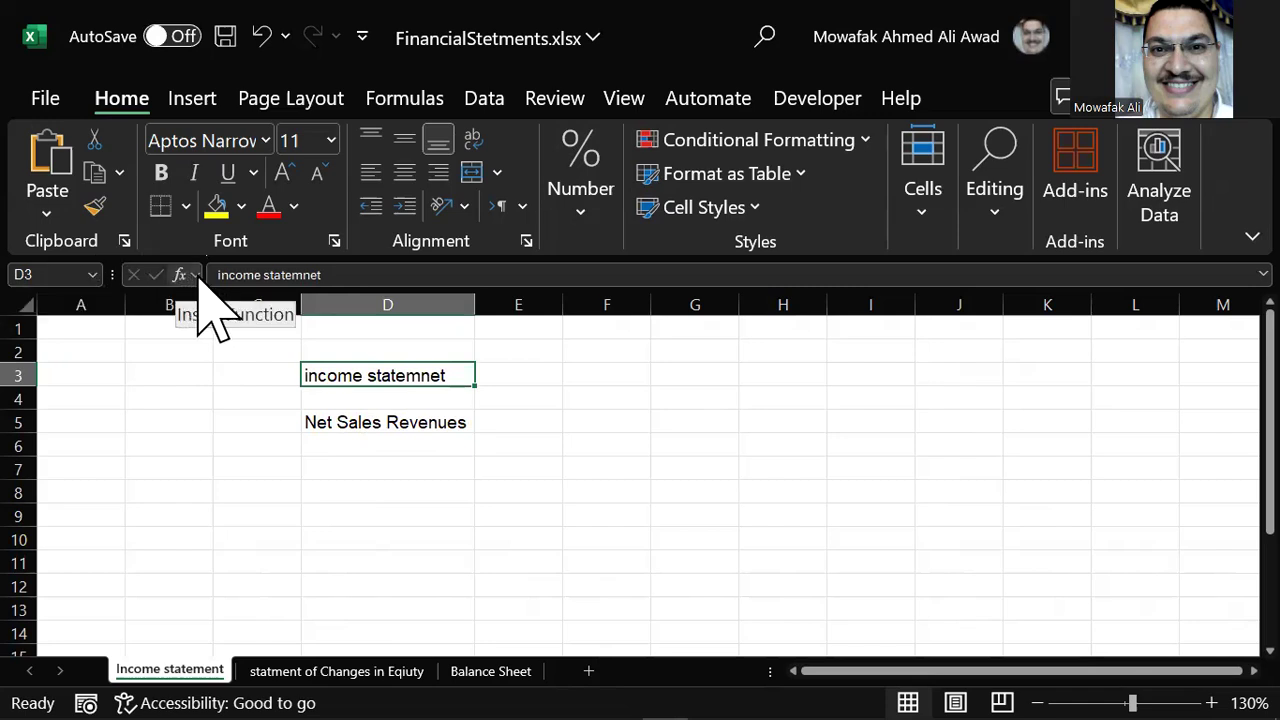
left_click(476, 276)
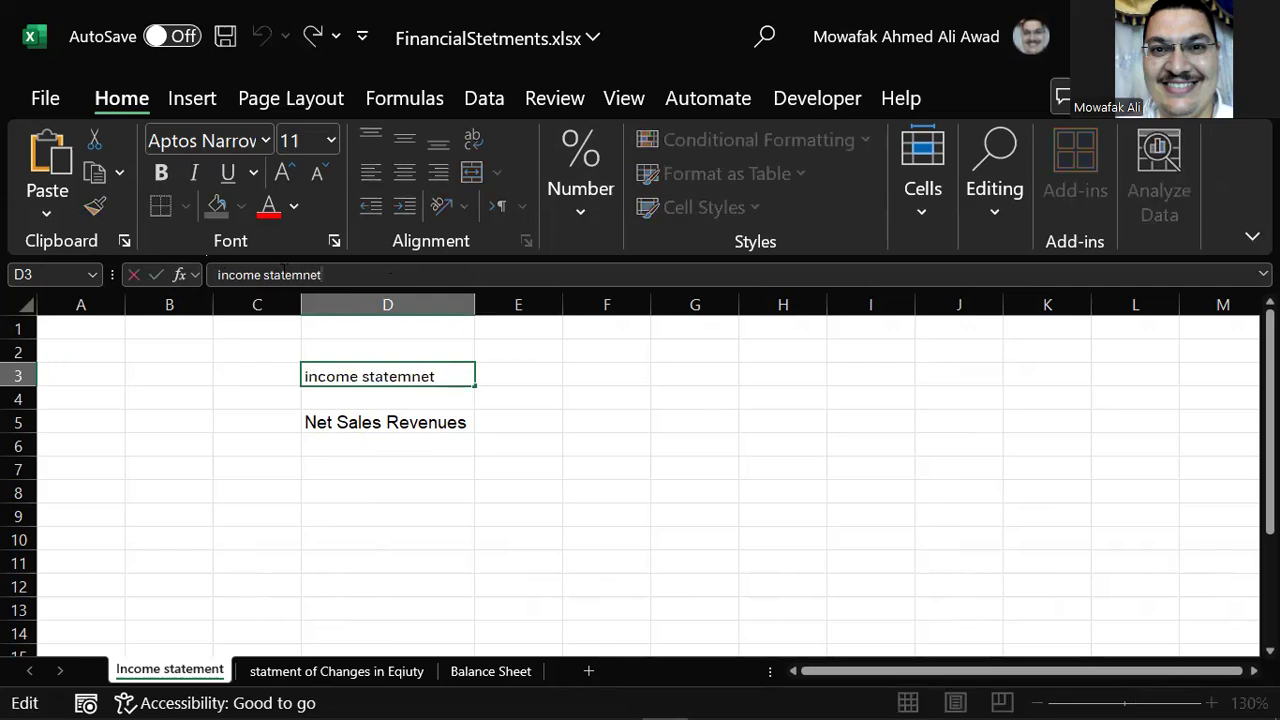
triple_click(244, 274)
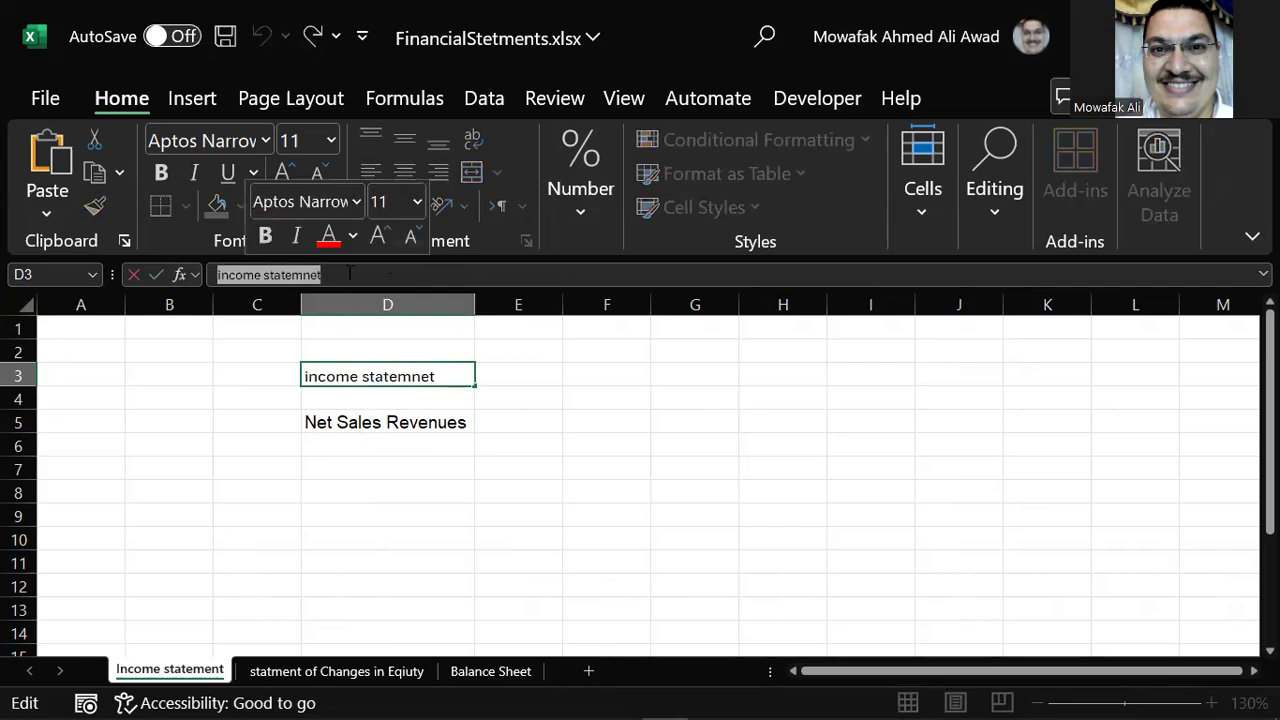
left_click(430, 270)
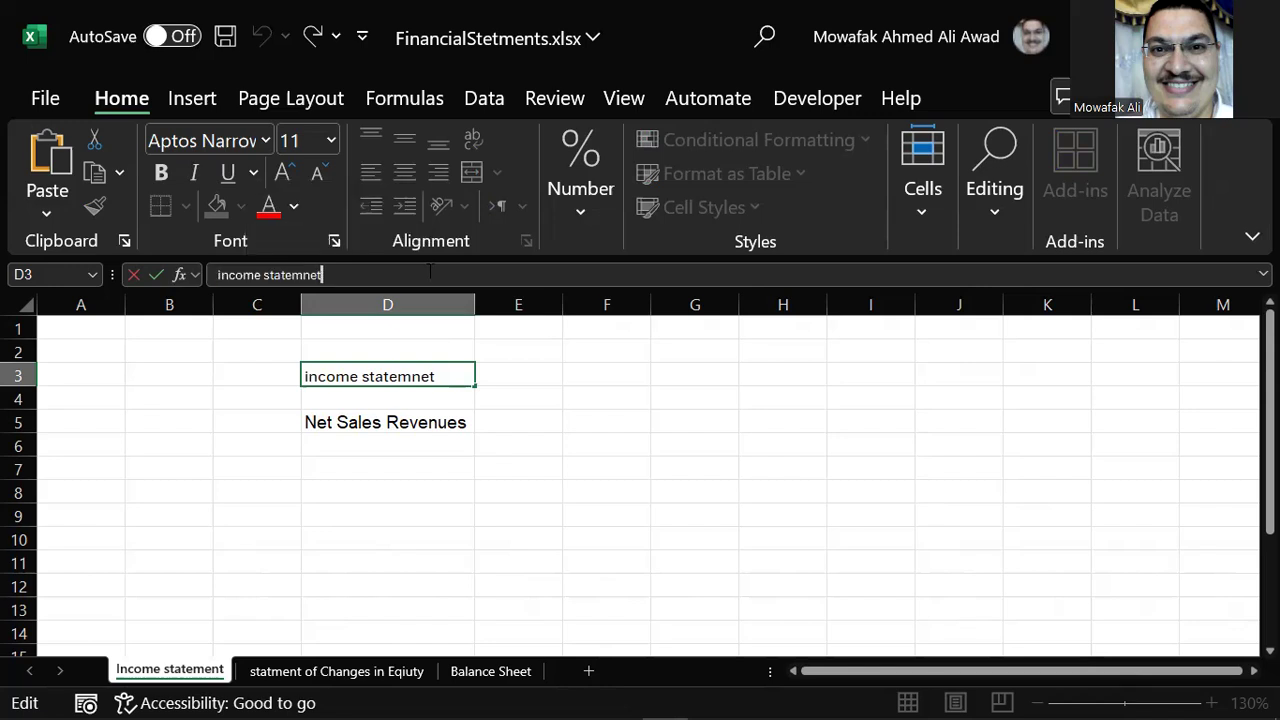
left_click(640, 400)
Enter the value 5 in cell F4 through the formula bar and reselect the cell.
left_click(40, 269)
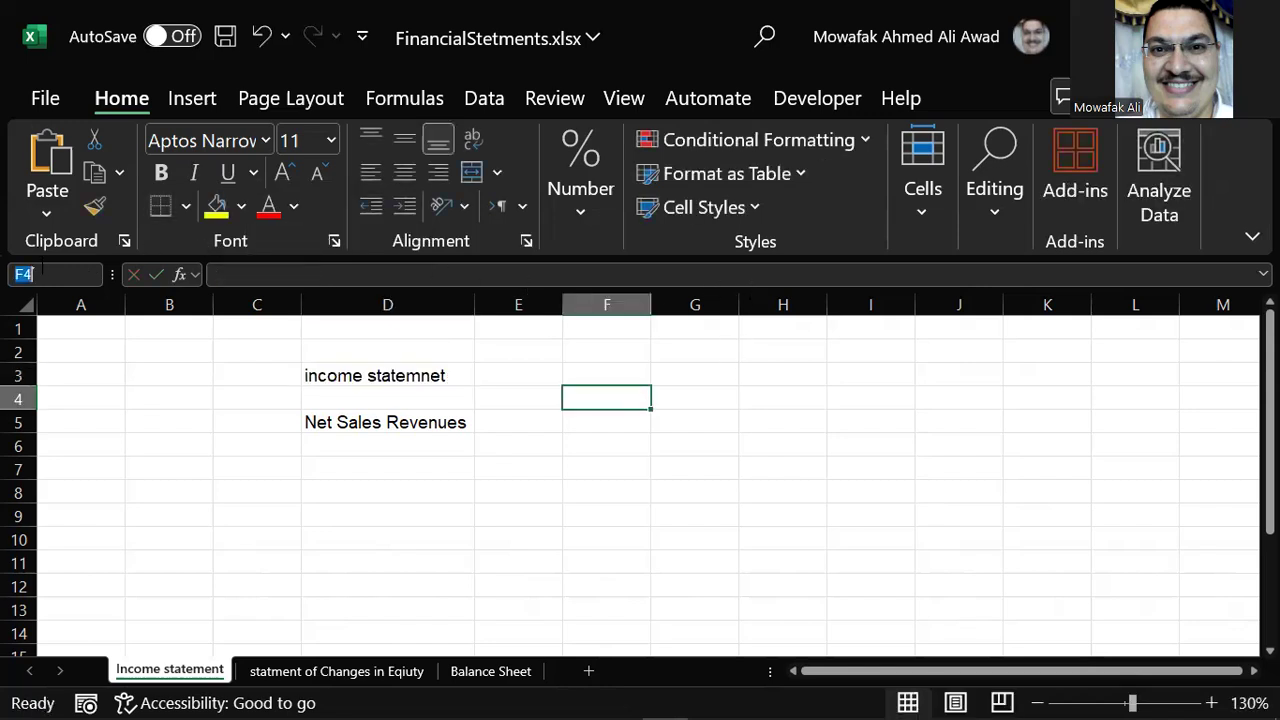
left_click(405, 280)
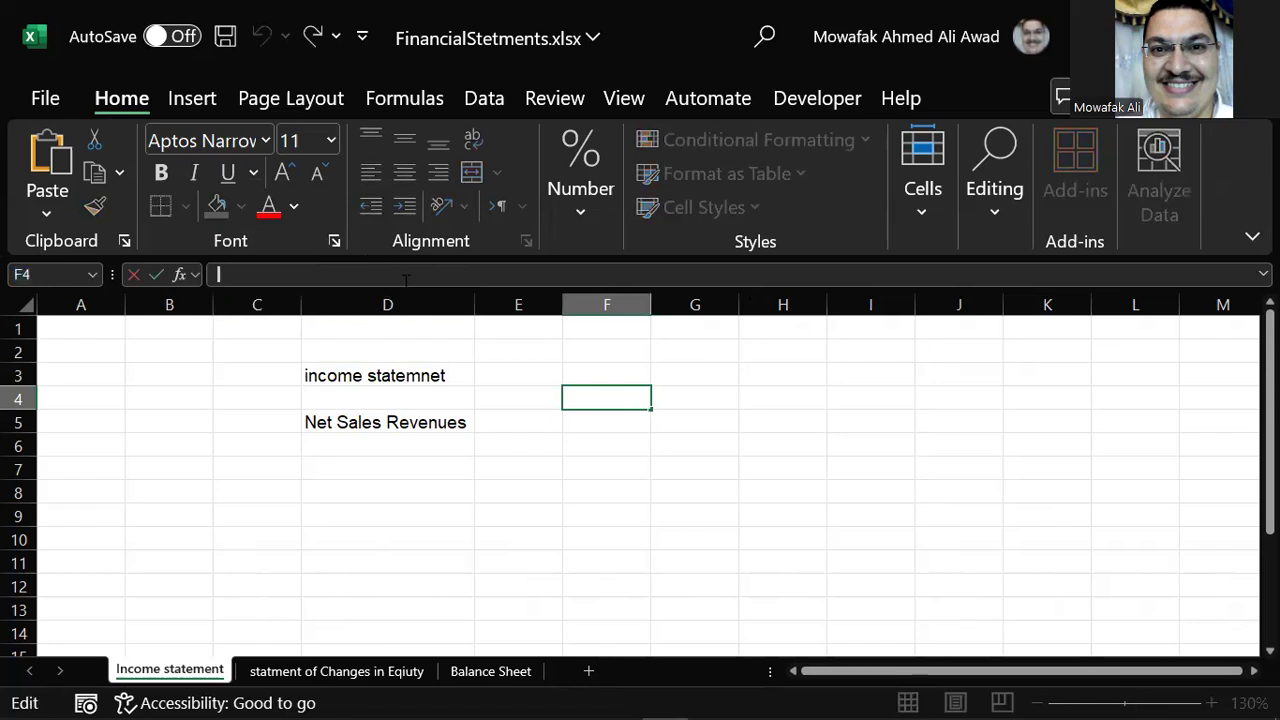
type("5")
key("Return")
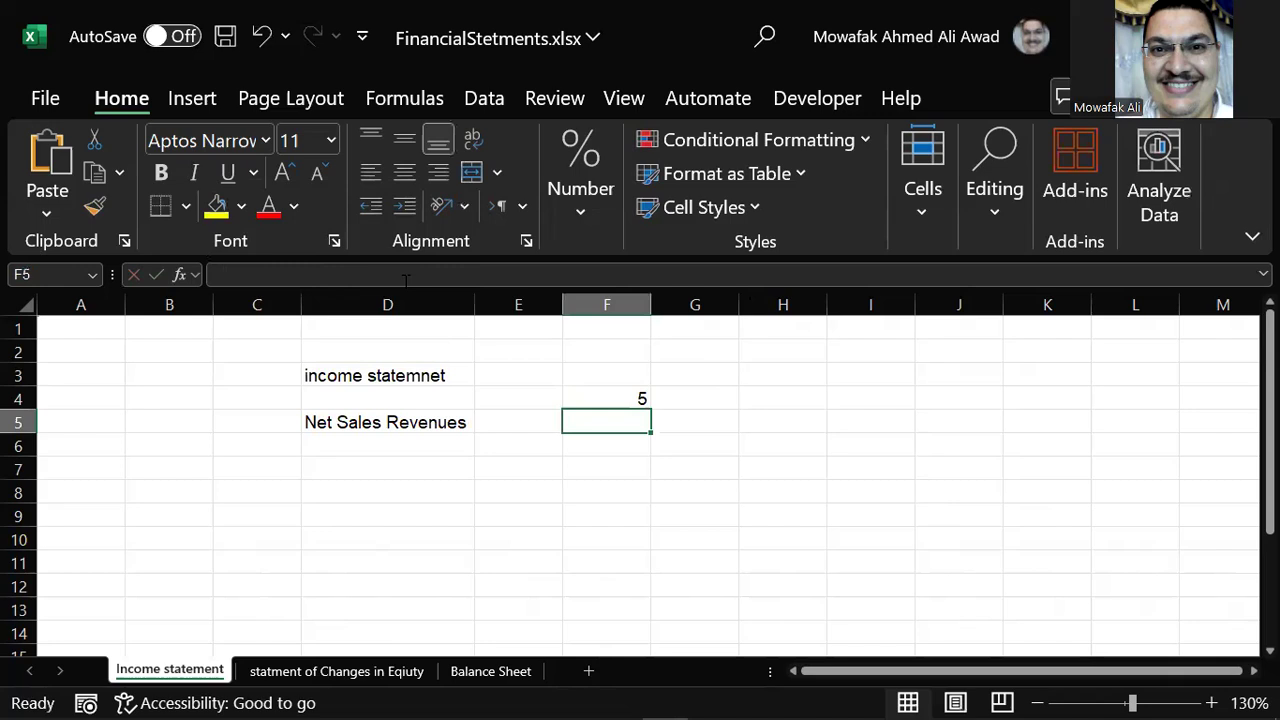
left_click(623, 397)
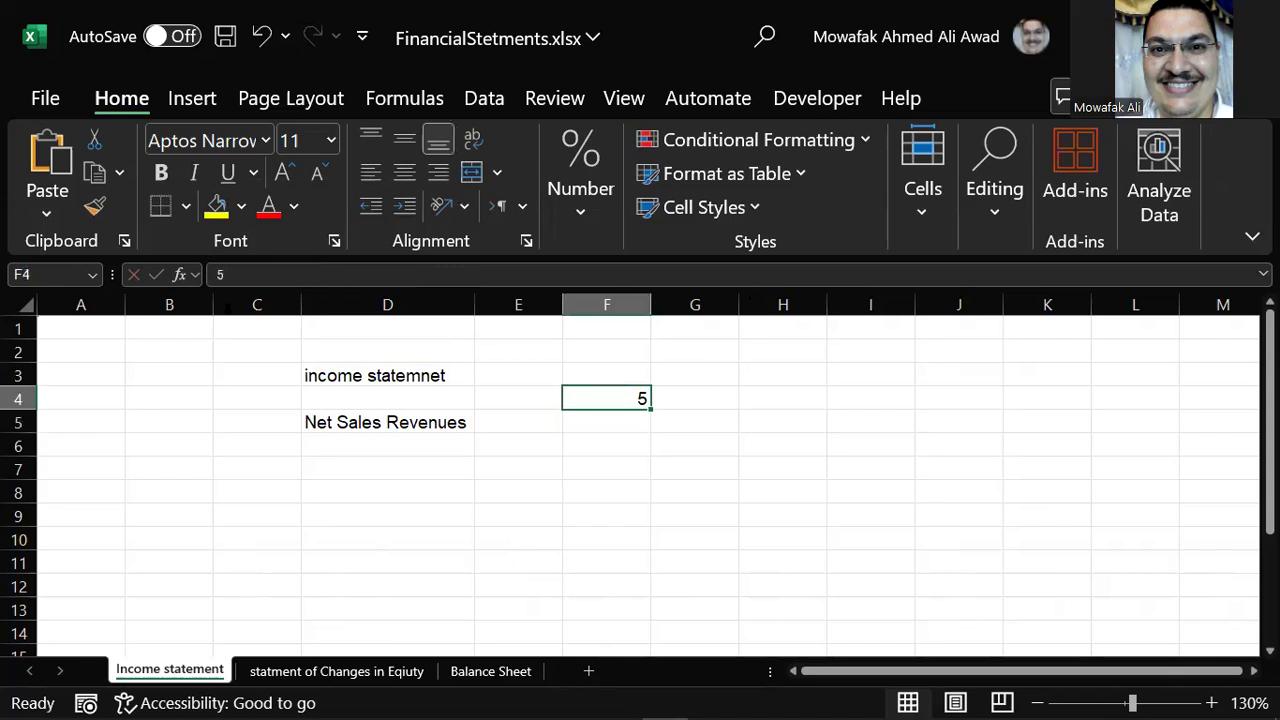
Examine the reference and content of cell F4, and clear its value.
left_click(48, 273)
double_click(222, 274)
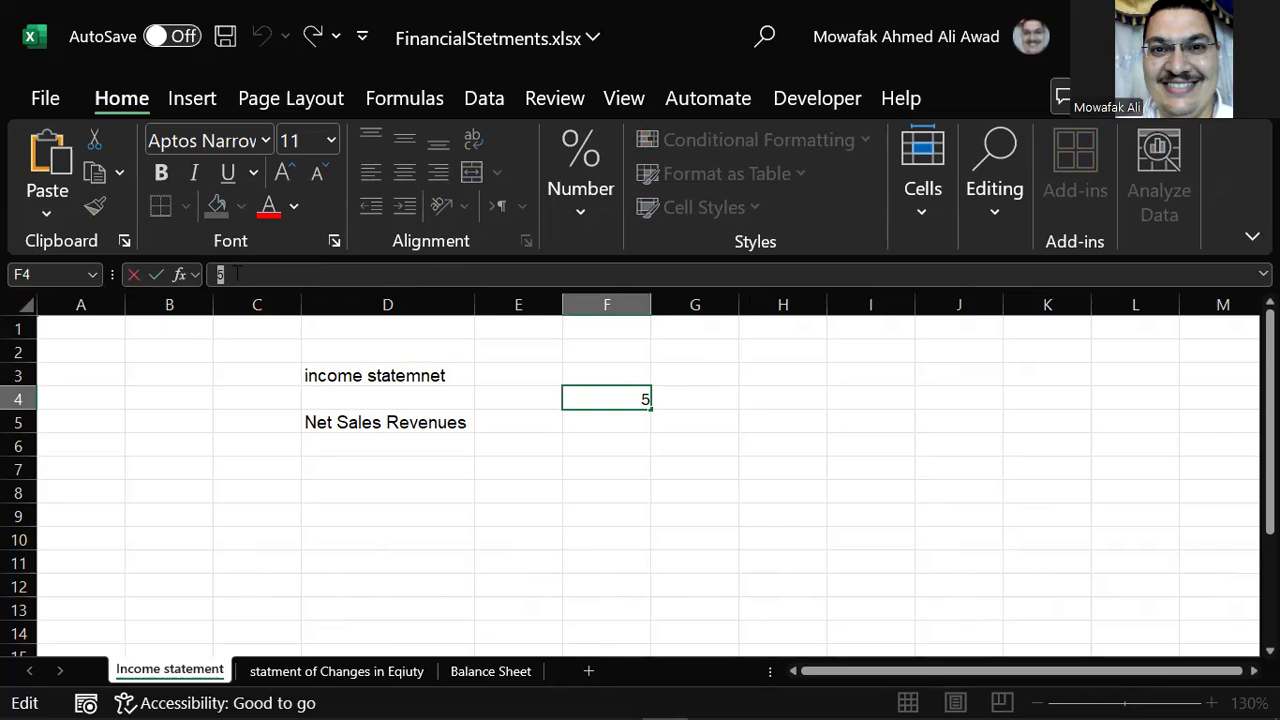
left_click(236, 274)
key("BackSpace")
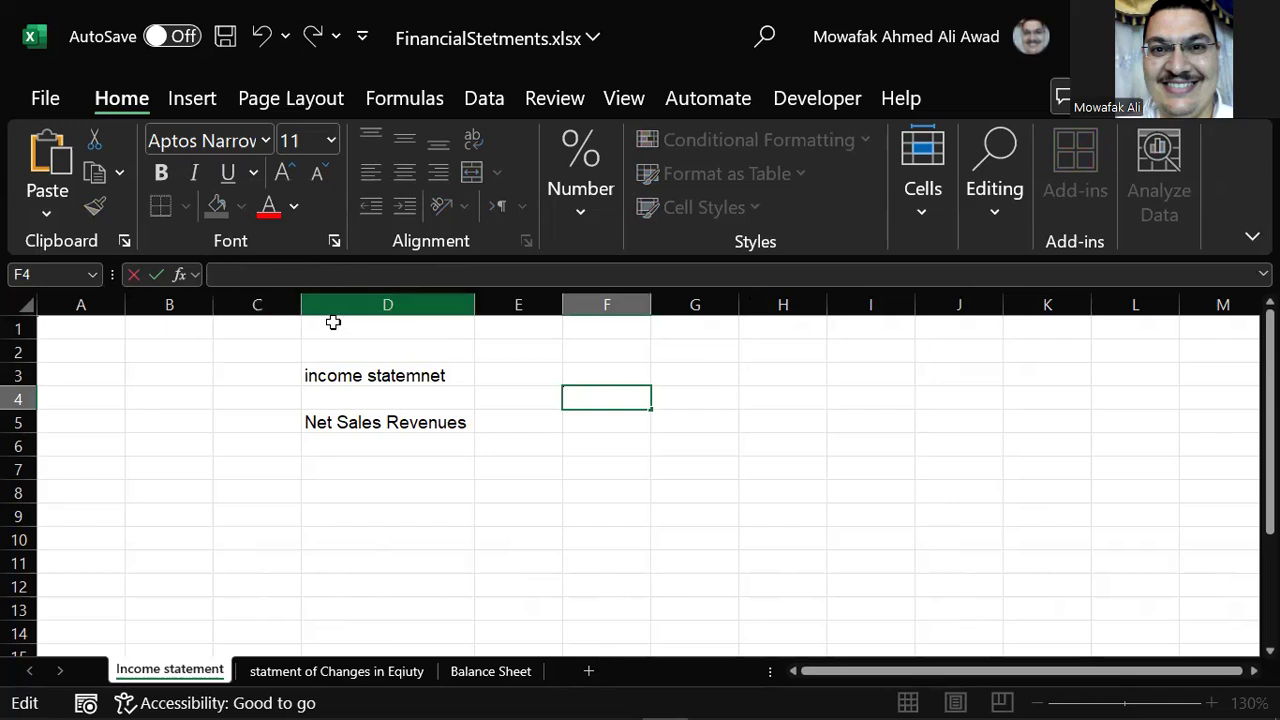
left_click(594, 421)
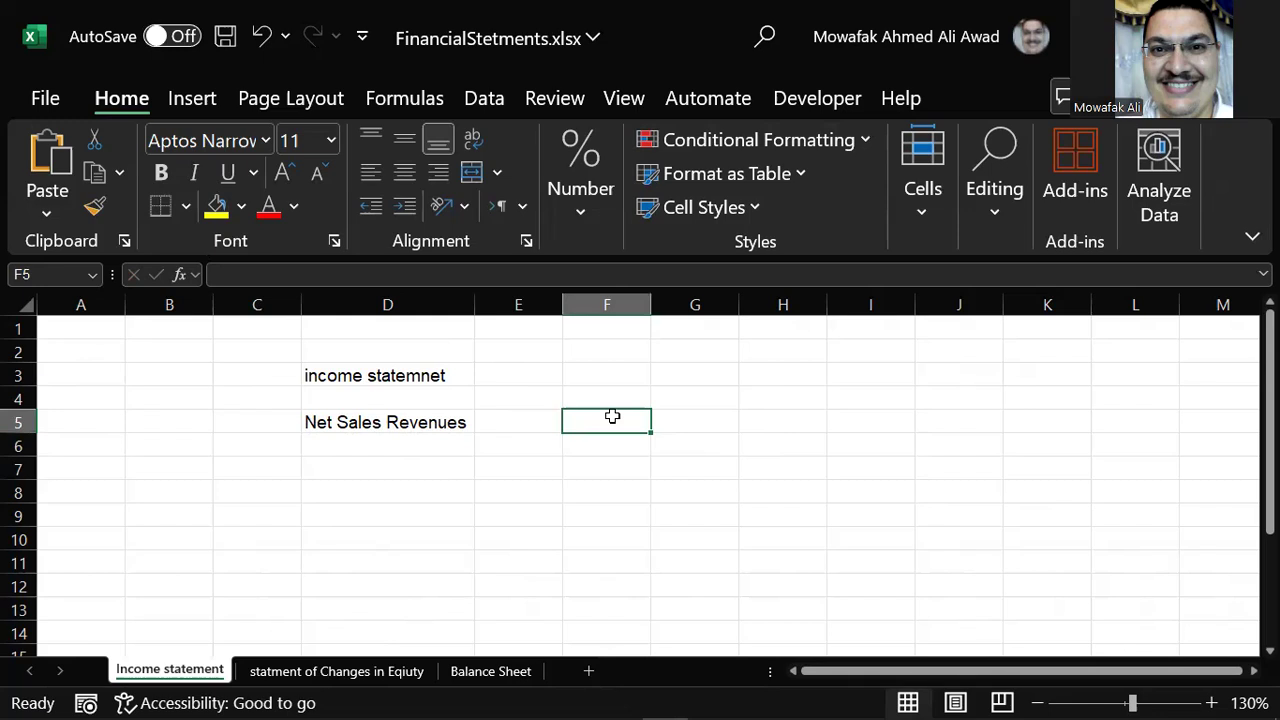
key("Left")
key("Left")
key("Left")
key("Right")
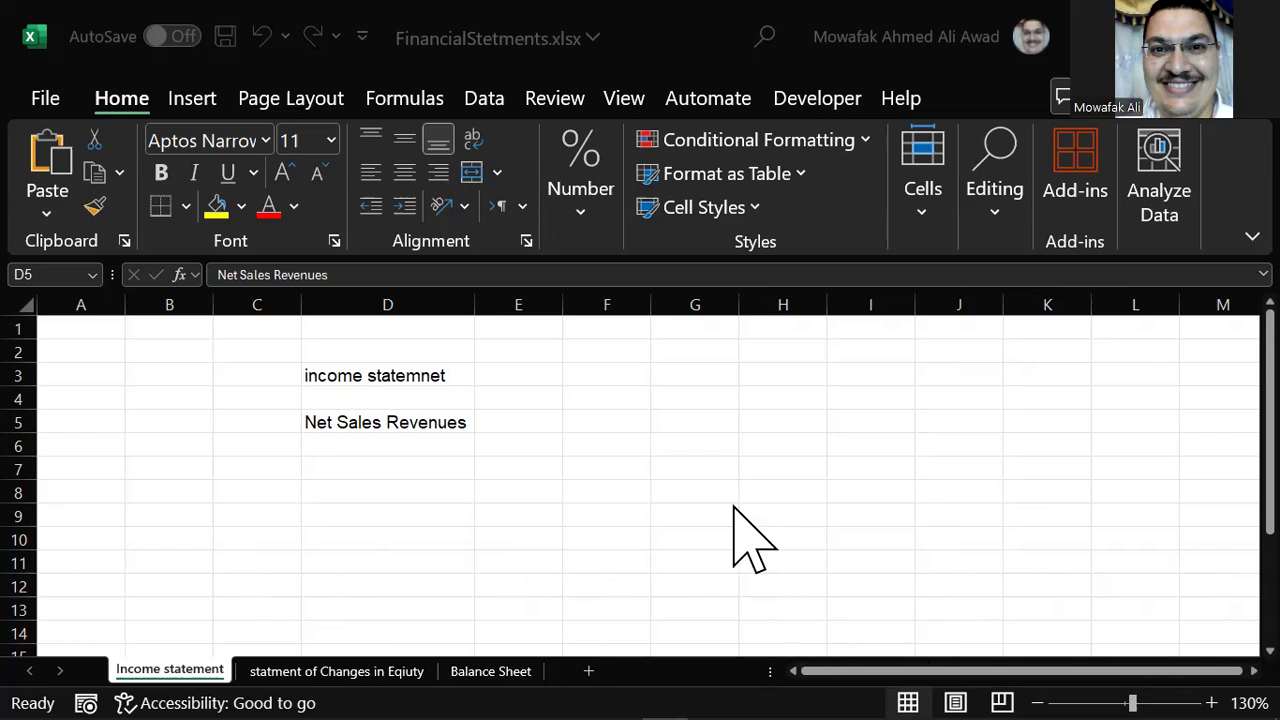
left_click(536, 423)
left_click(403, 372)
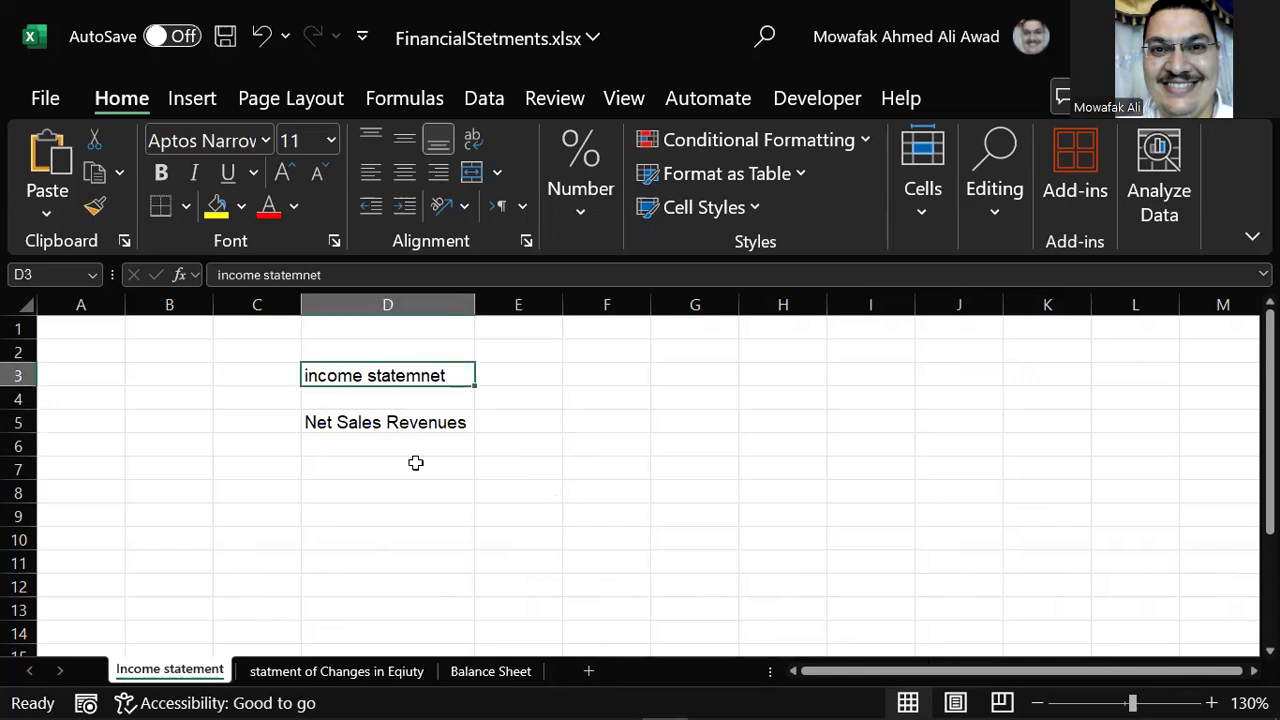
Enter the amount 5000000 in cell F5, in the Net Sales Revenues row.
left_click(318, 422)
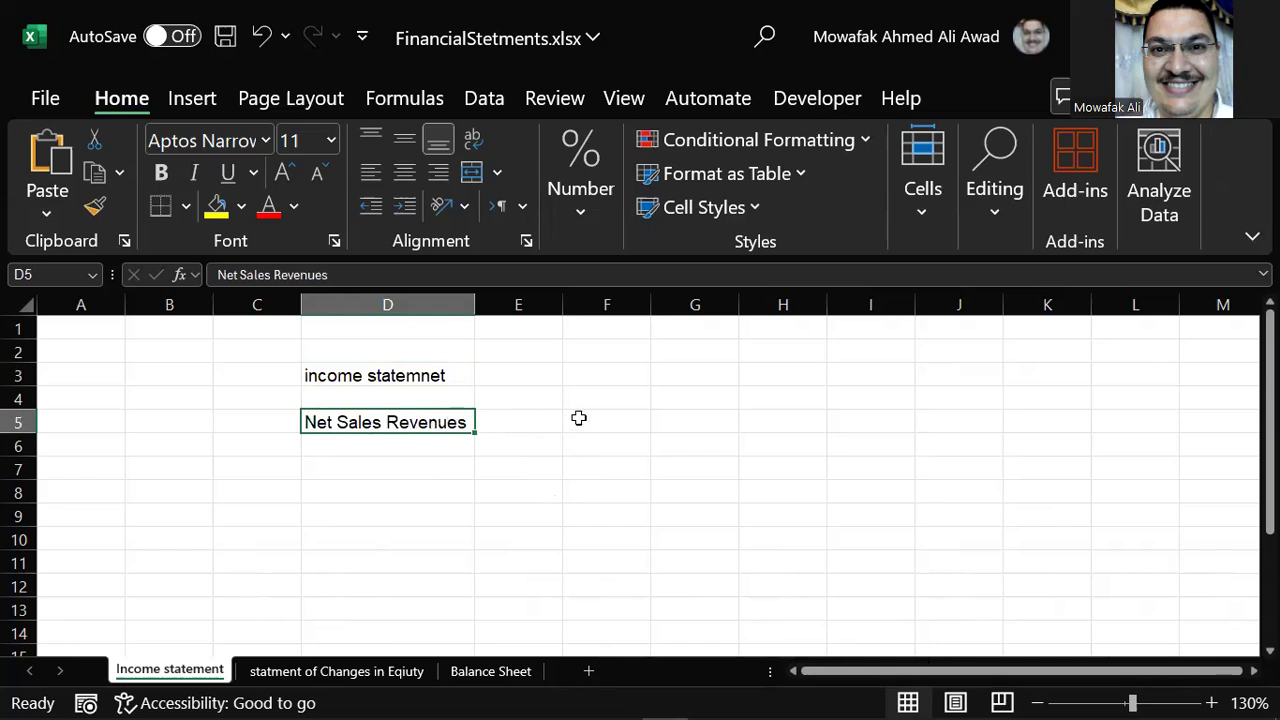
key("Right")
key("Right")
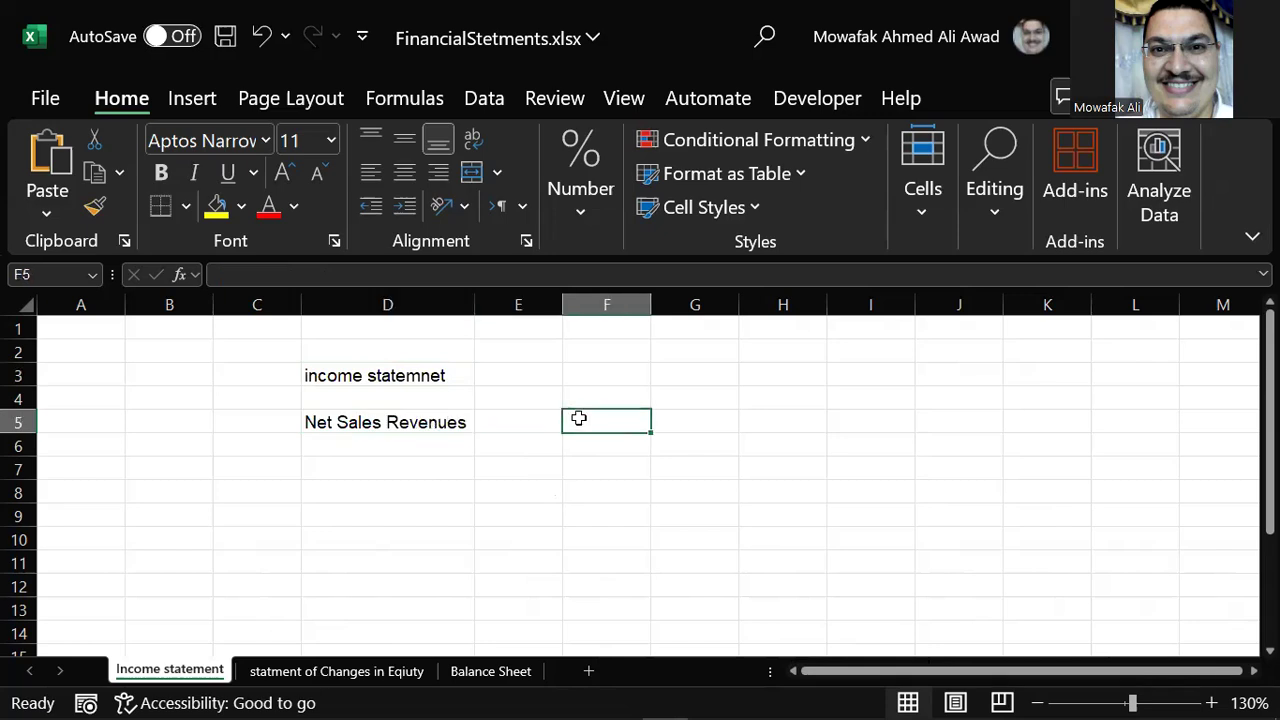
type("5000")
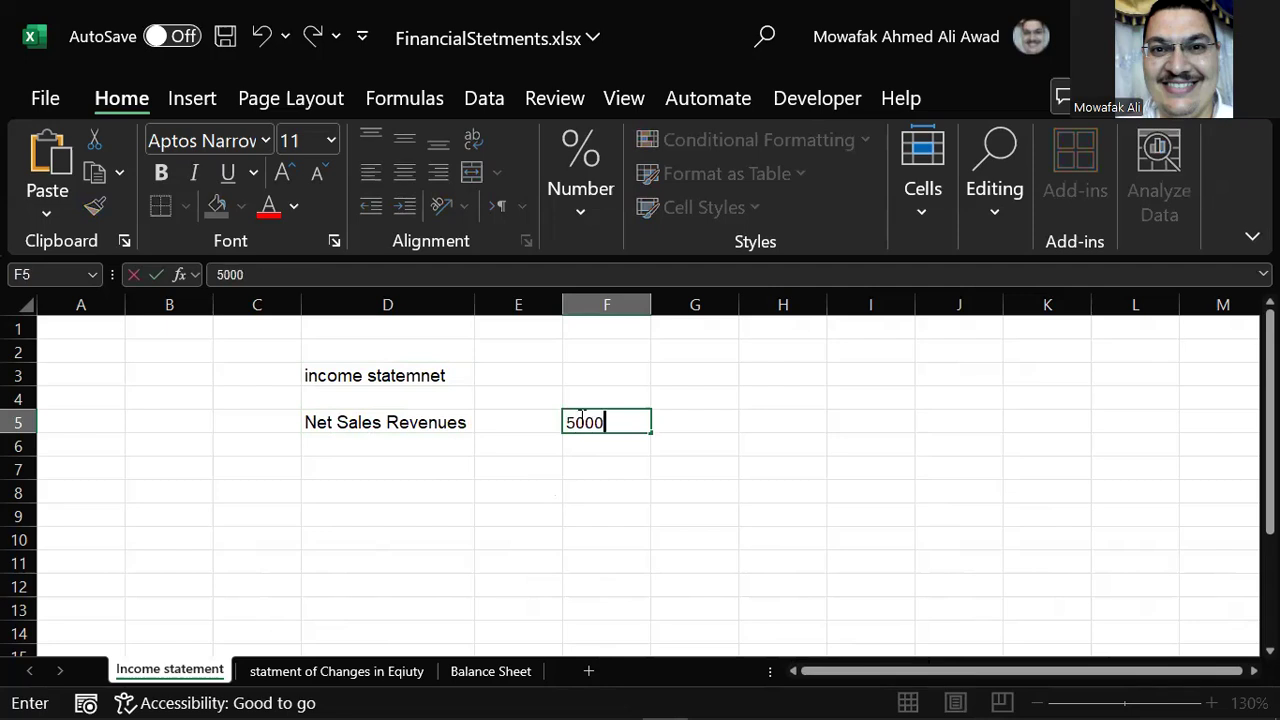
type("000")
key("Return")
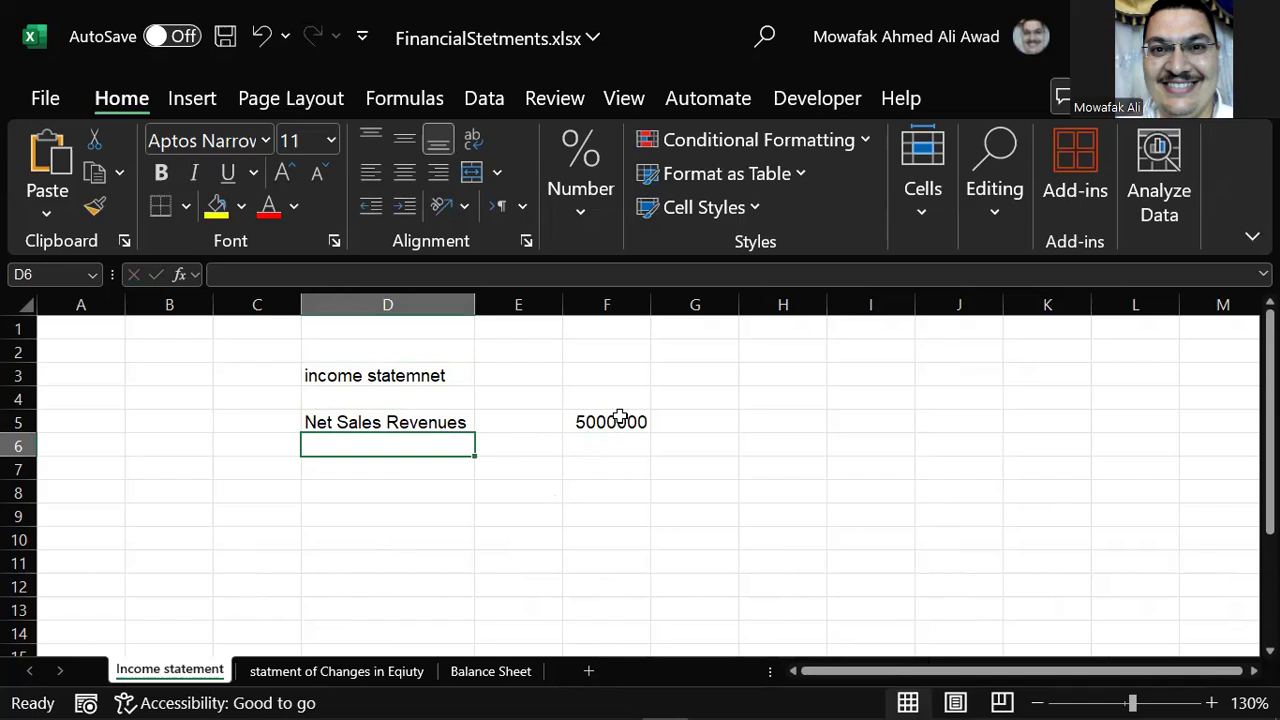
Edit the title in cell D3 so both words start with capitals, reading "Income Statemnet".
left_click(340, 380)
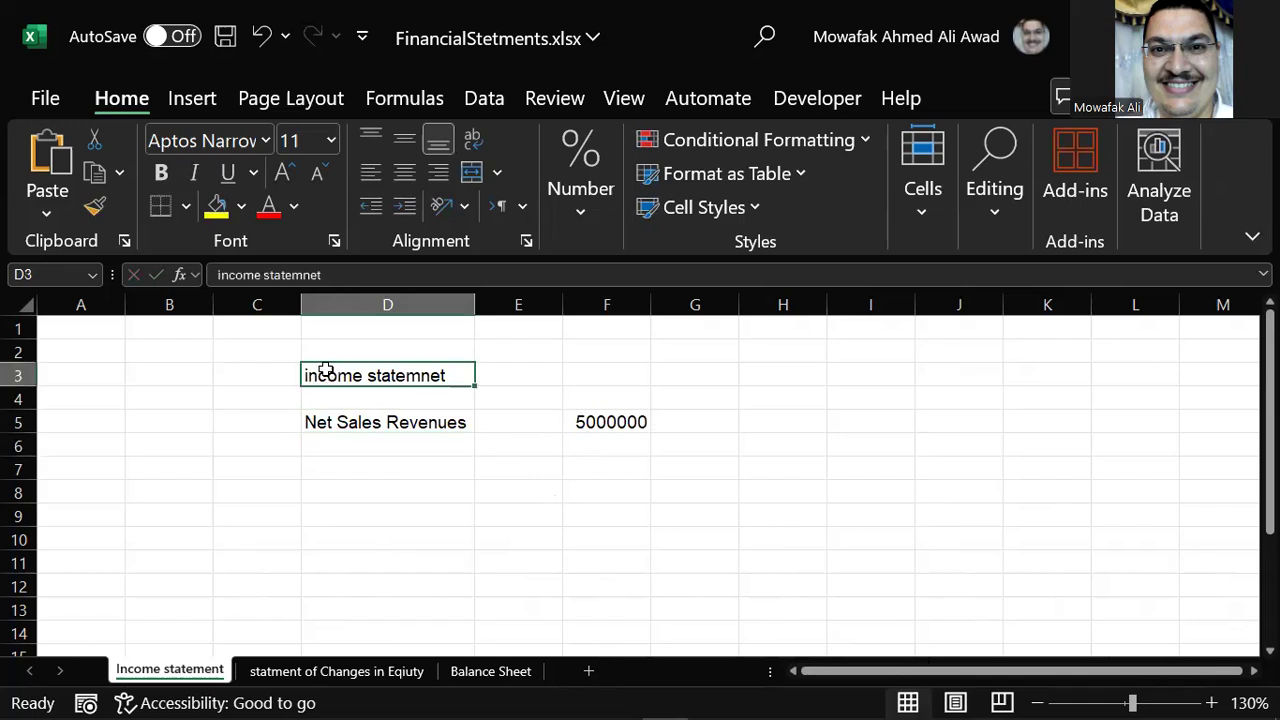
double_click(328, 374)
key("Left")
key("Left")
key("Left")
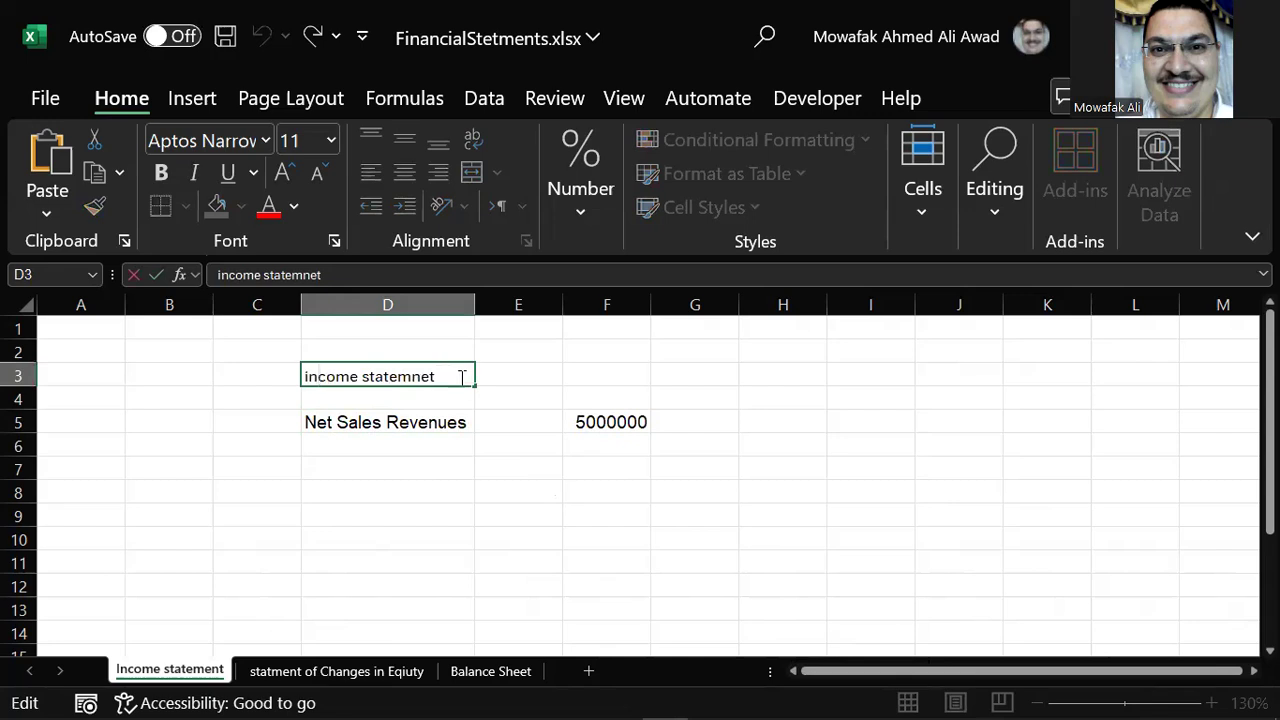
key("Delete")
type("I")
key("Right")
key("Right")
key("Right")
key("Right")
key("Right")
key("Right")
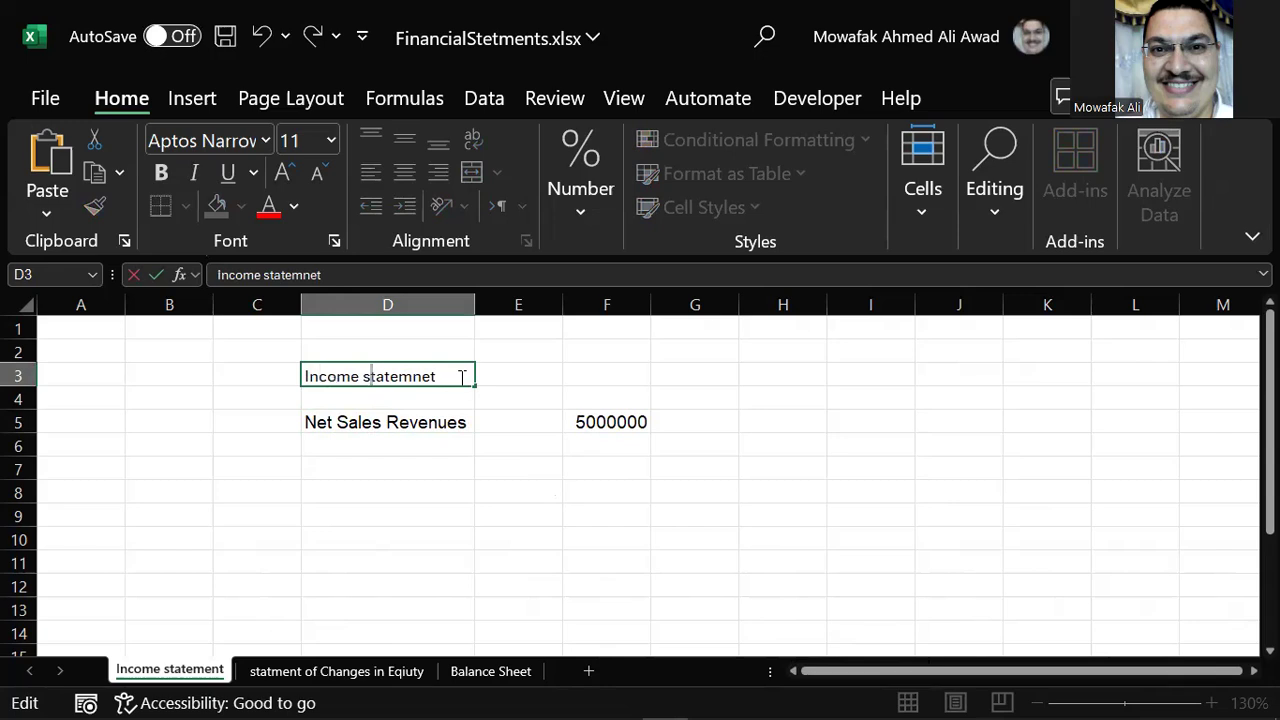
key("Delete")
type("S")
key("Return")
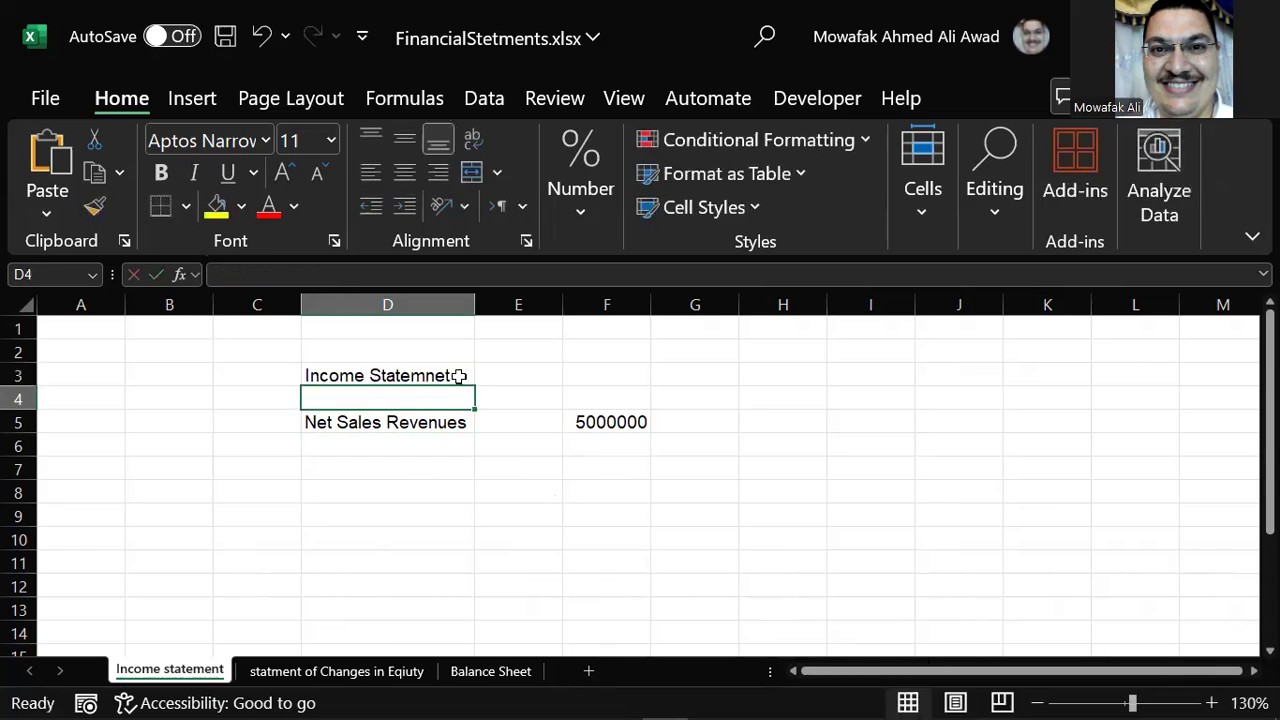
Make the title in cell D3 bold and select the Net Sales Revenues label.
left_click(382, 380)
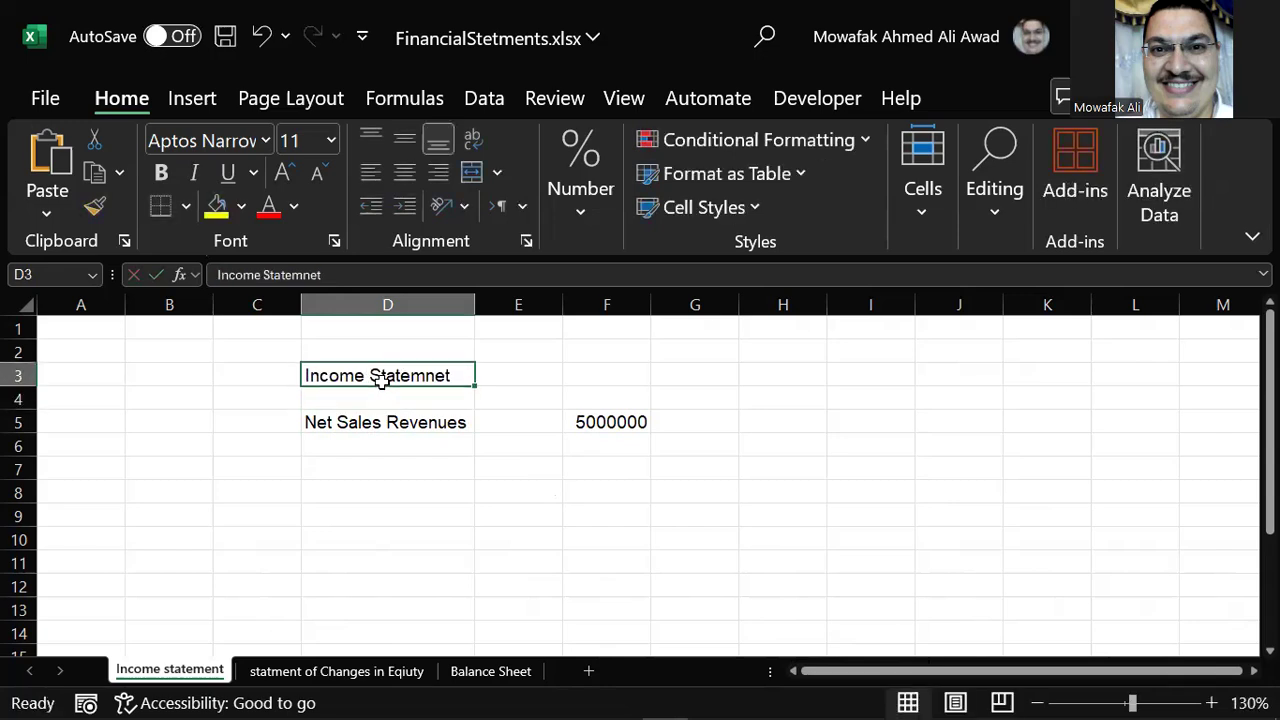
left_click(161, 173)
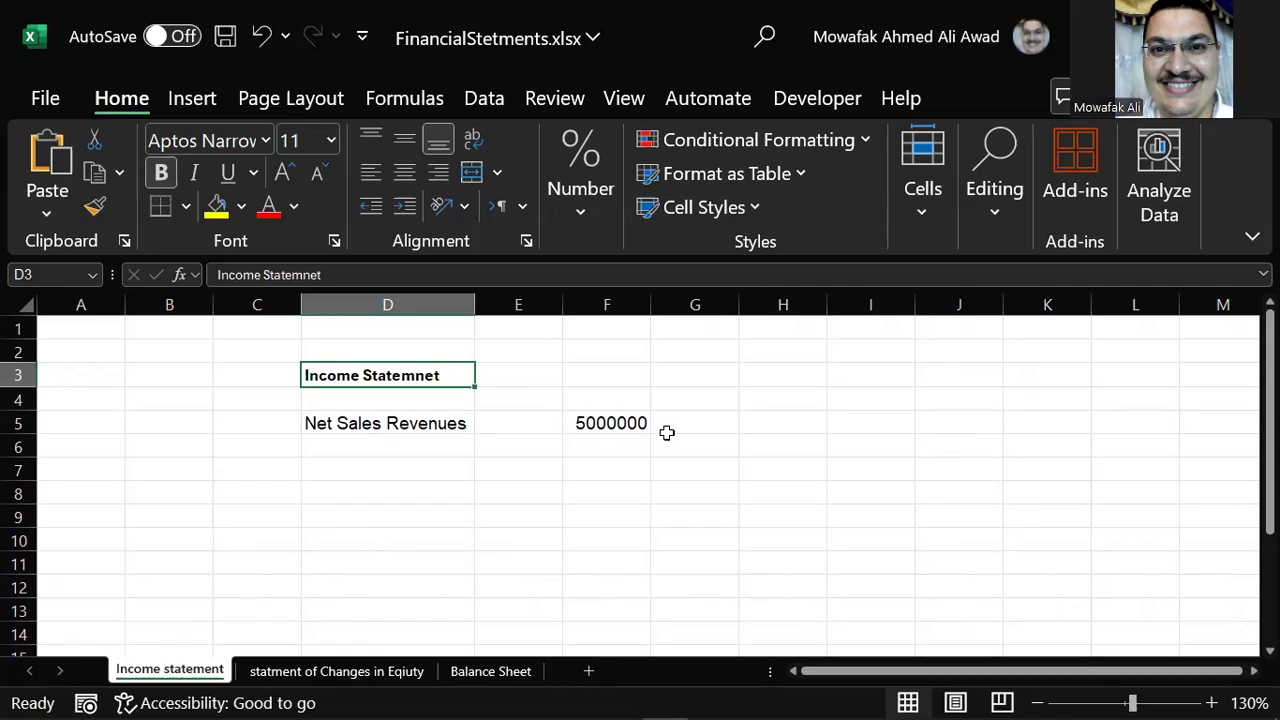
left_click(418, 432)
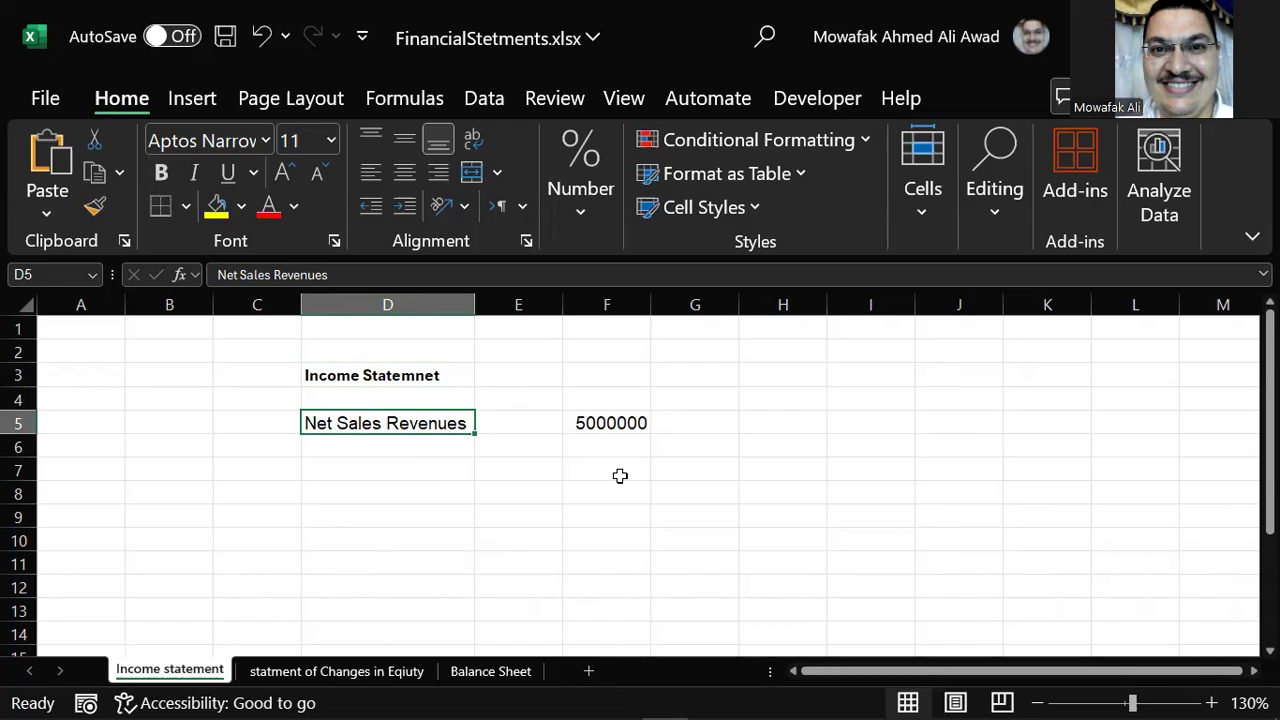
Add the label "Cost of goods sold" in cell D7 with the amount 3000000 in F7.
left_click(360, 475)
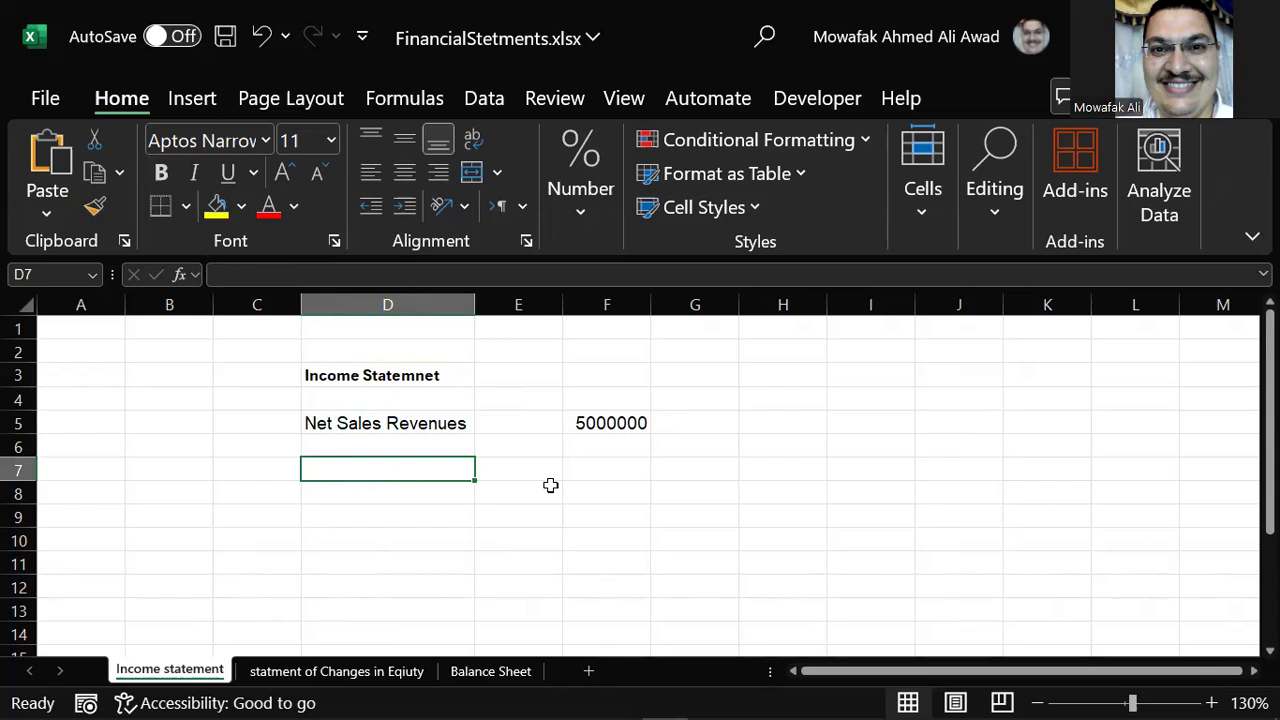
type("Cost of goods sold")
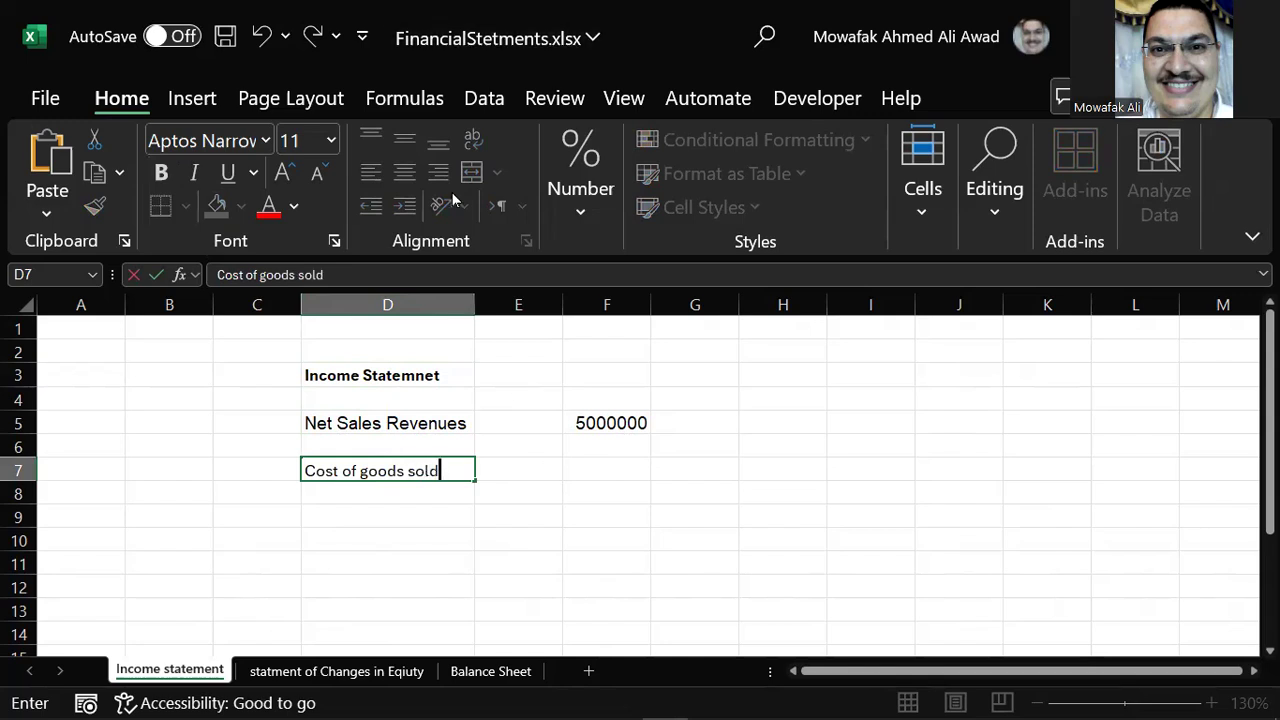
key("Right")
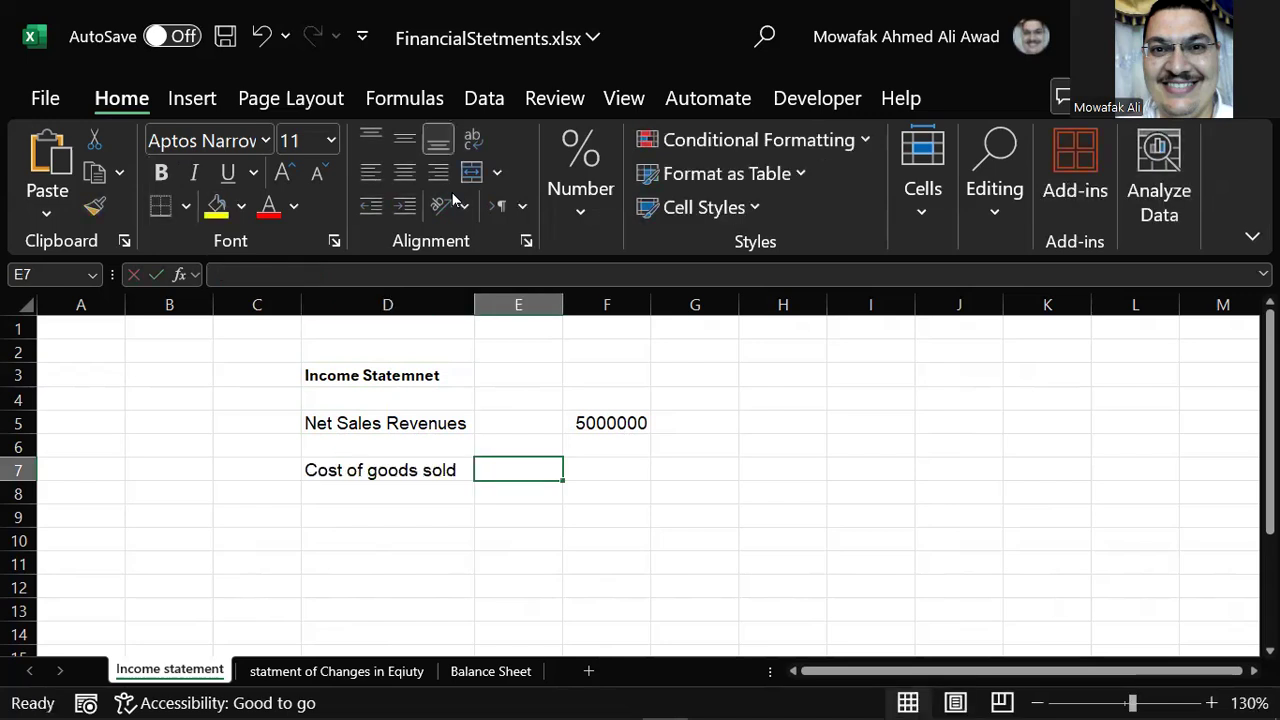
key("Right")
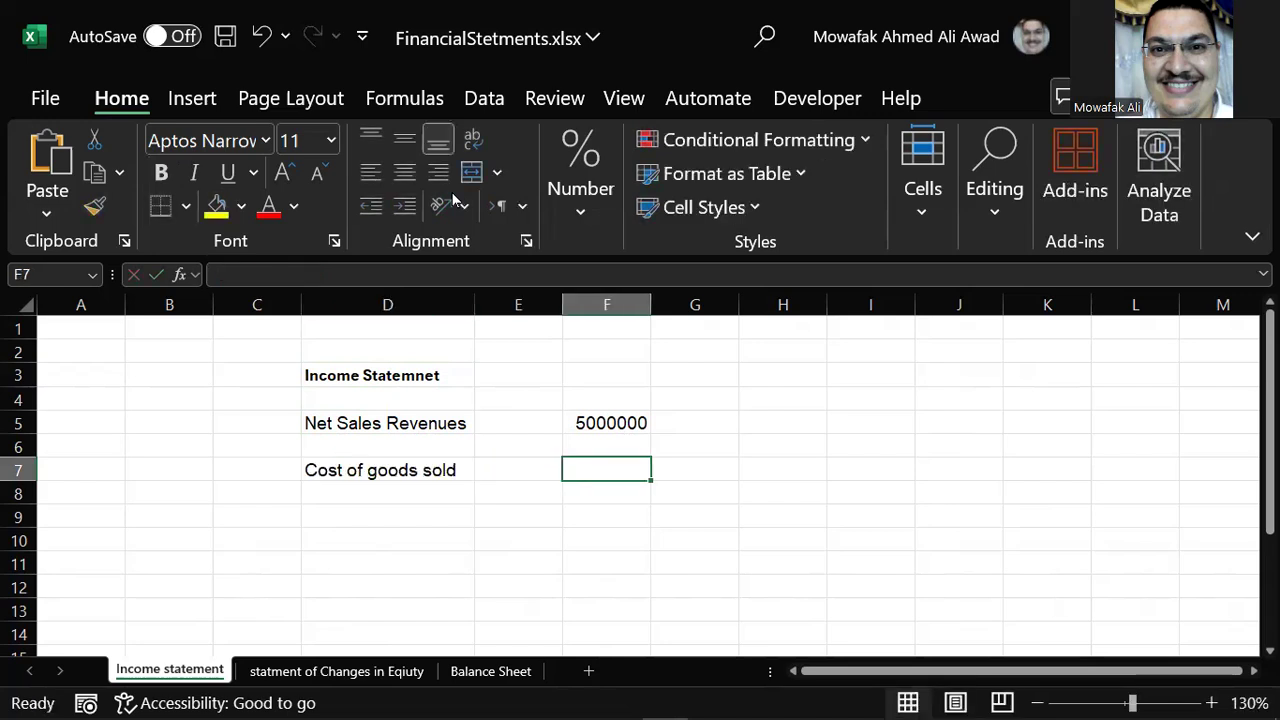
type("3")
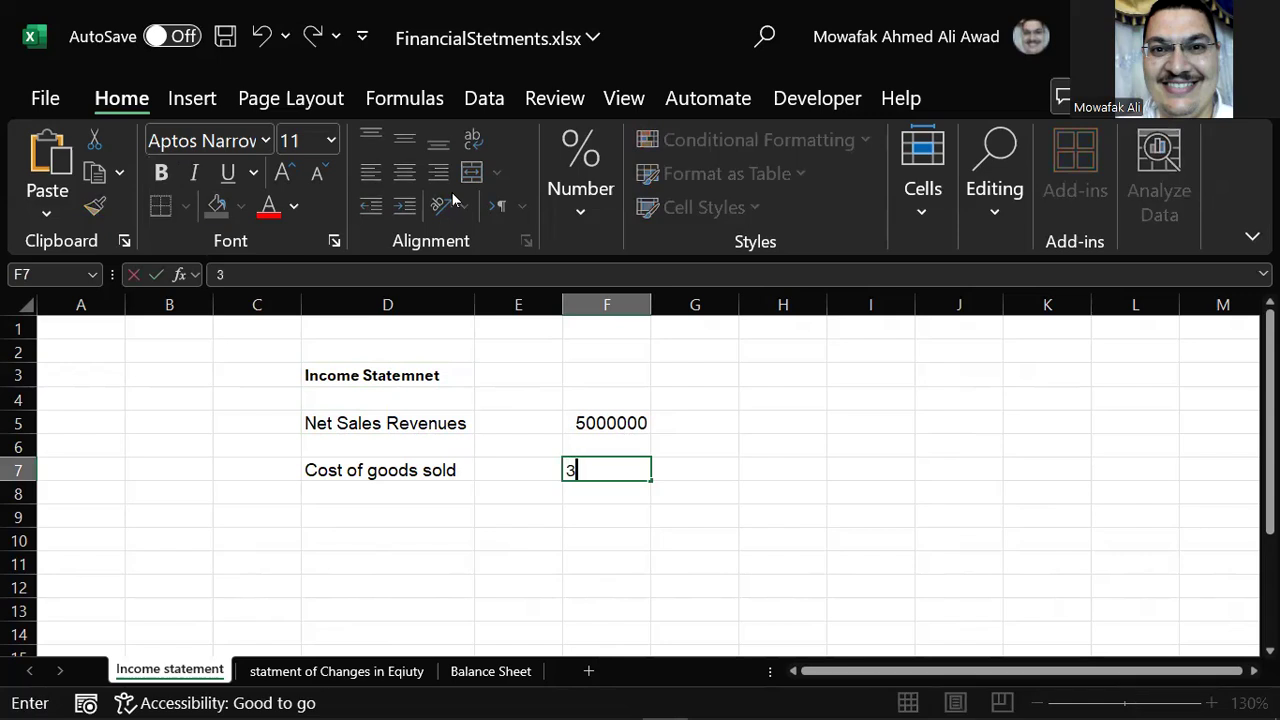
type("000000")
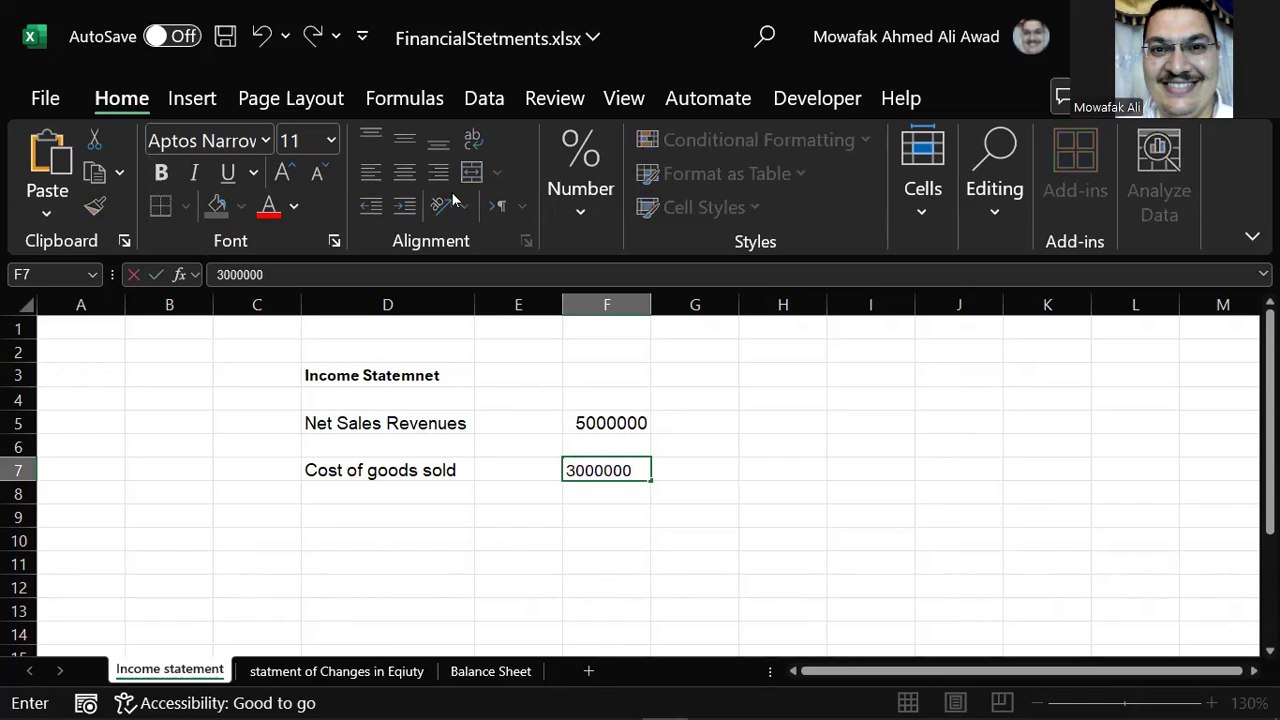
key("Return")
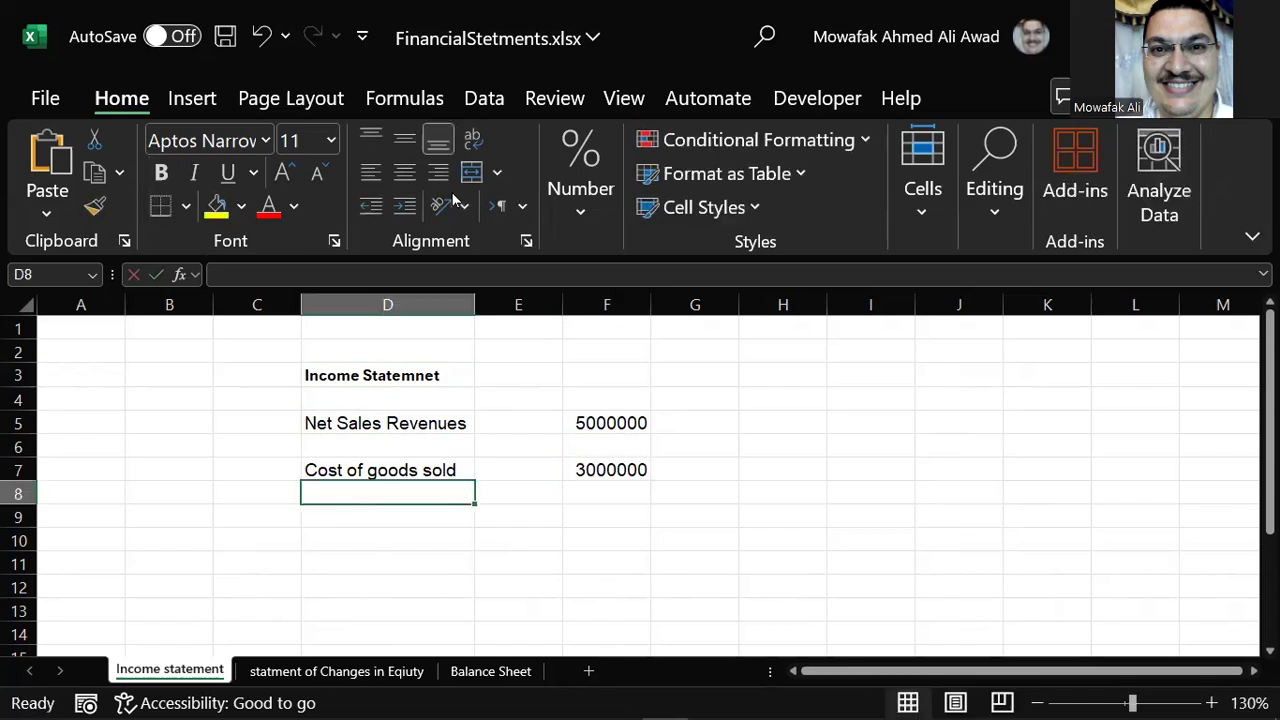
Add the label "gross profit" in cell D9, below the cost of goods sold row.
key("Down")
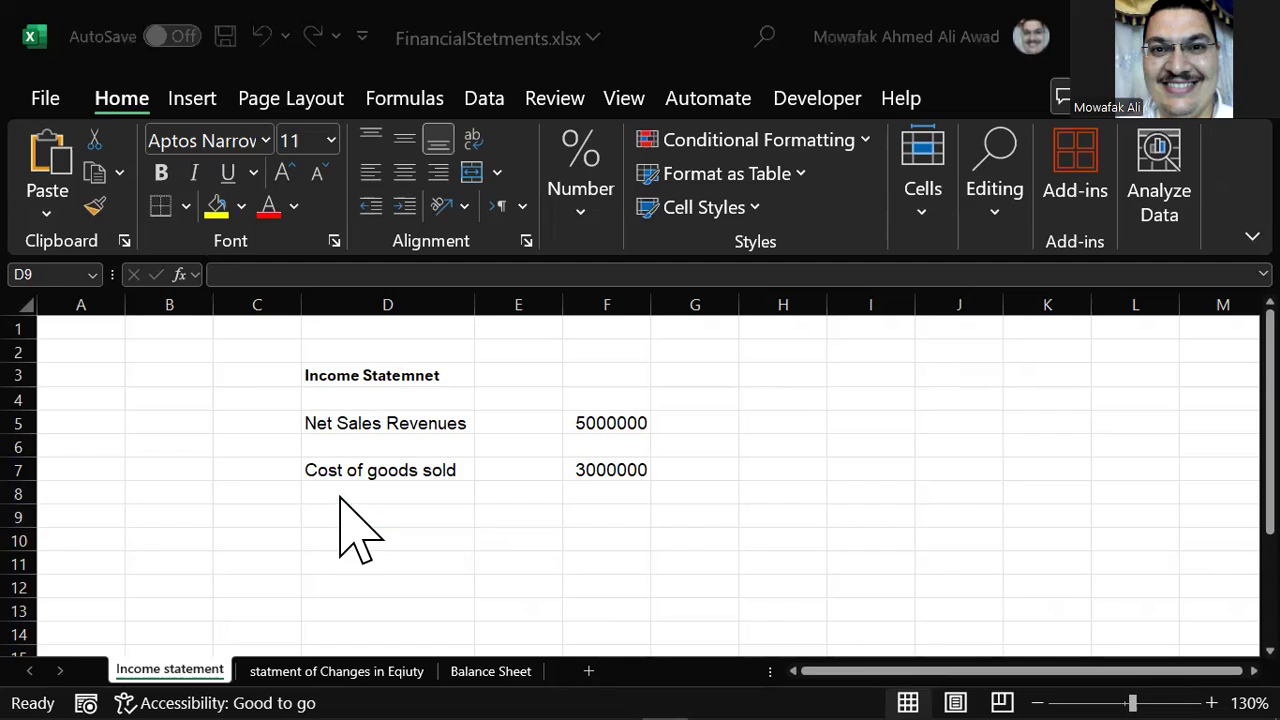
left_click(430, 508)
type("gros")
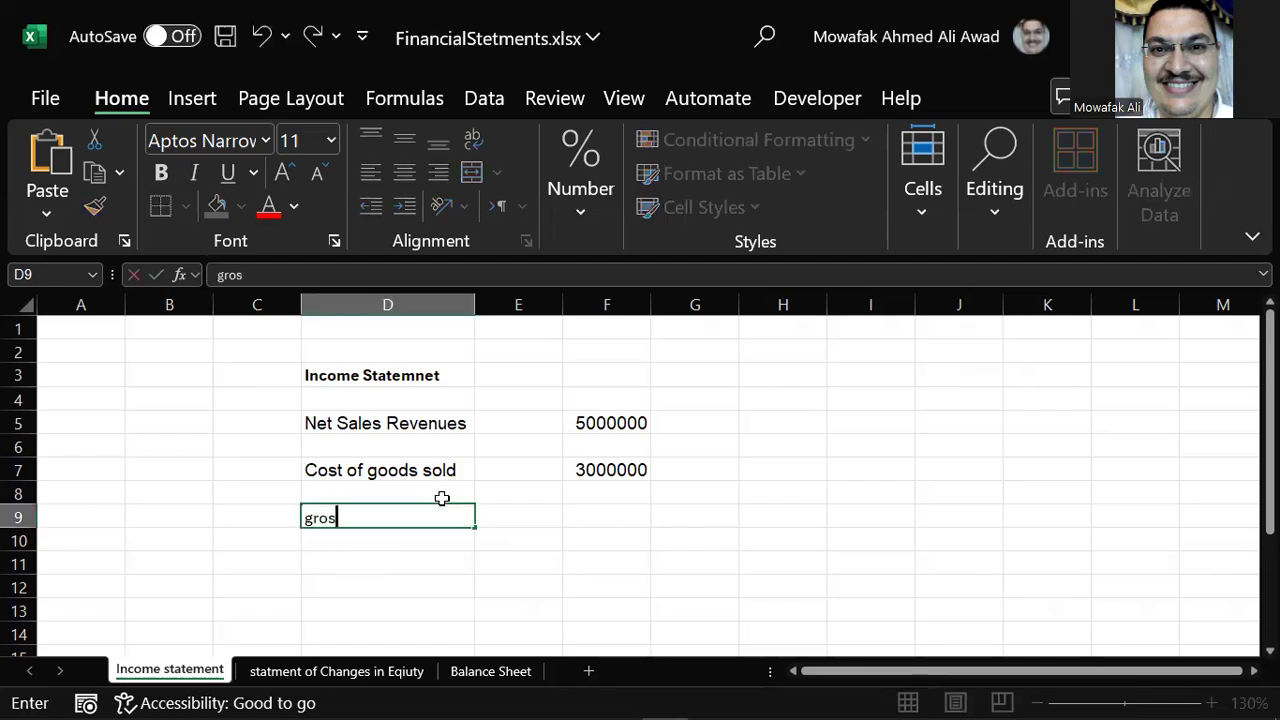
type("s profit")
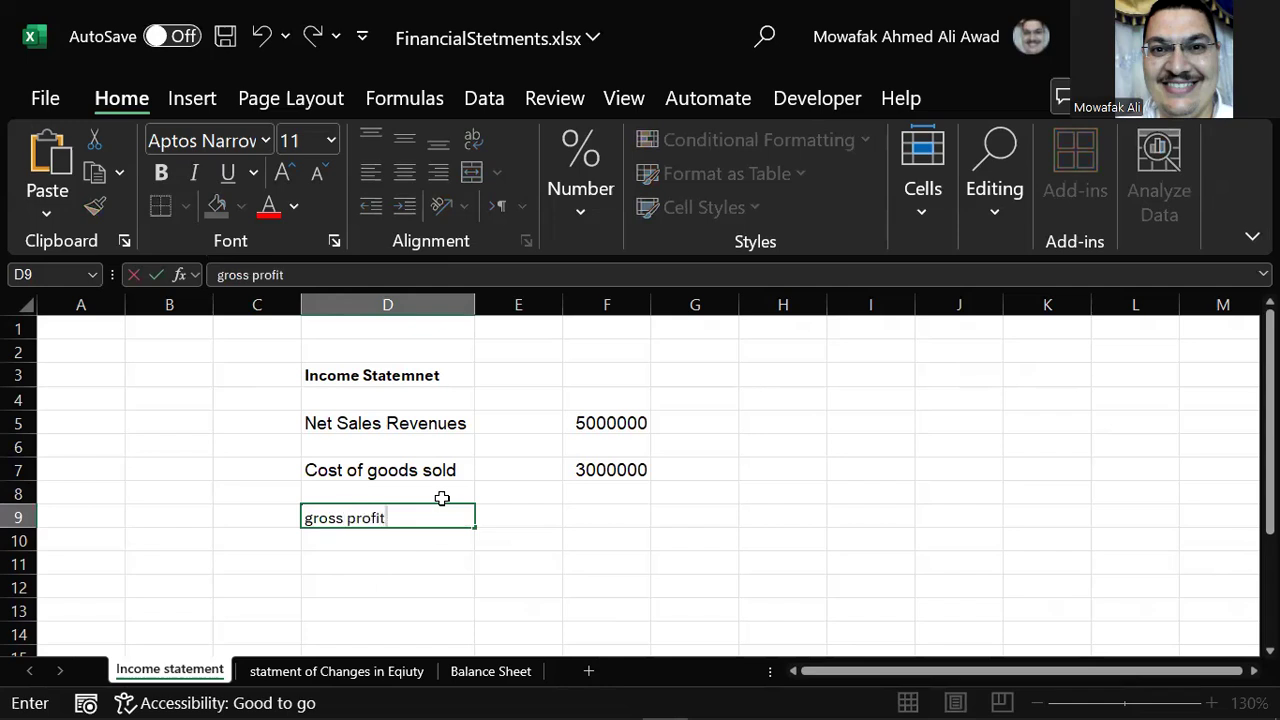
key("Return")
key("Return")
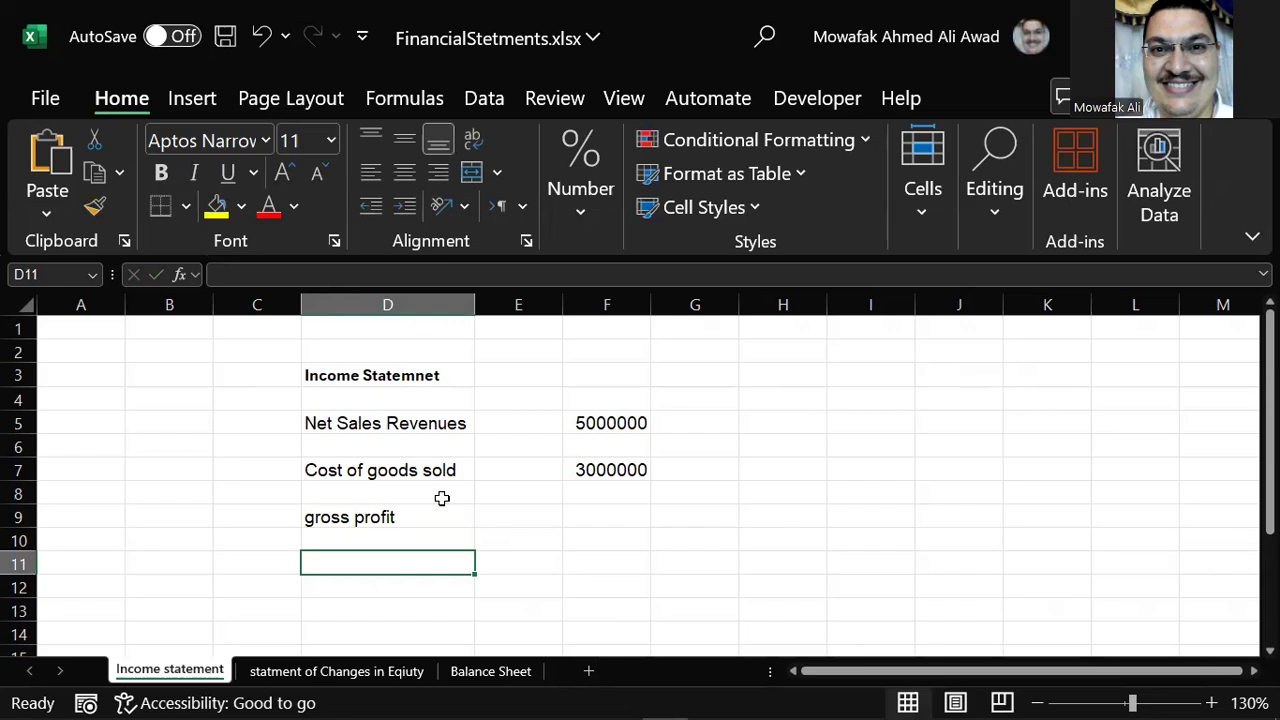
Add the label "other expensses" in cell D11 with the amount 500000 in F11.
type("other e")
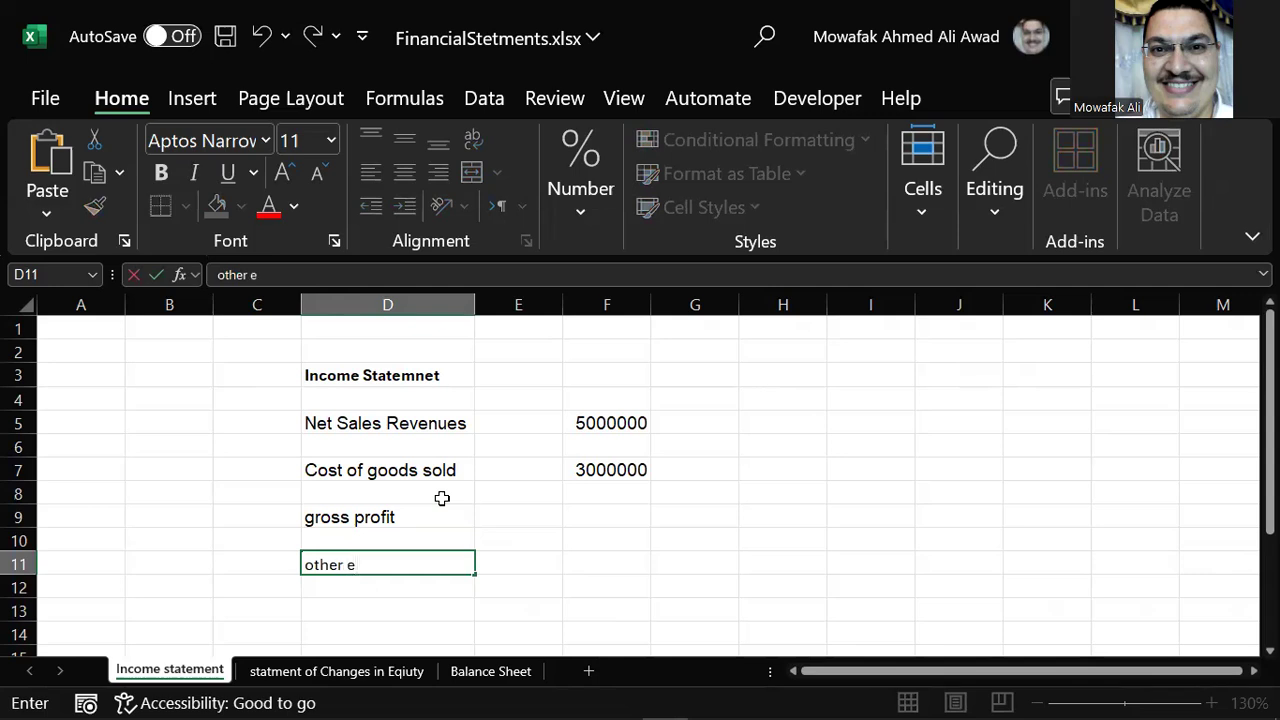
type("xpensses")
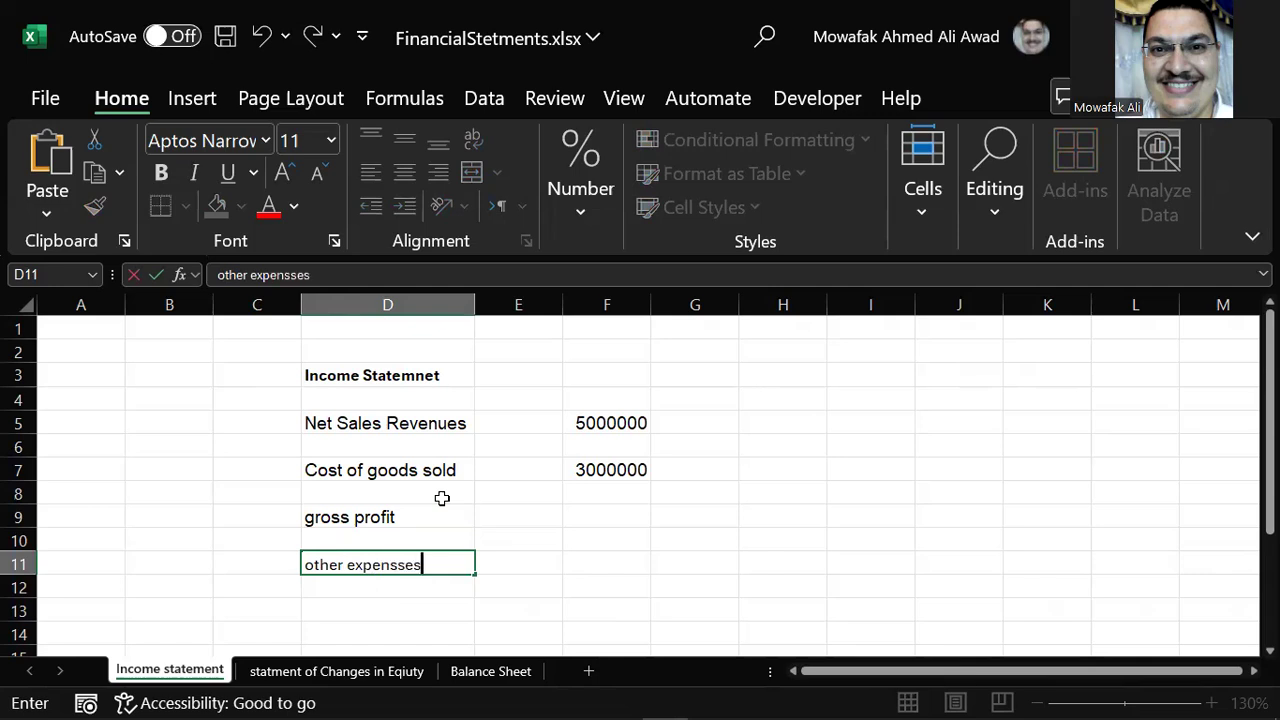
key("Return")
key("Up")
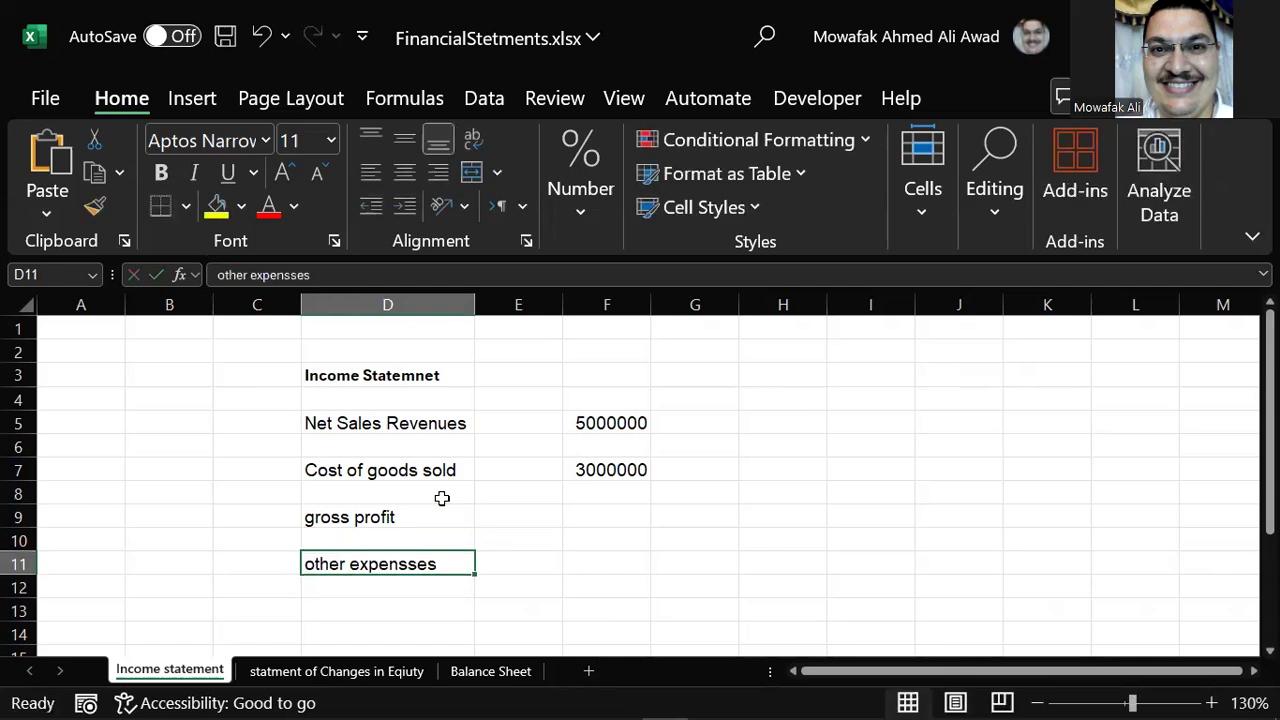
key("Right")
key("Right")
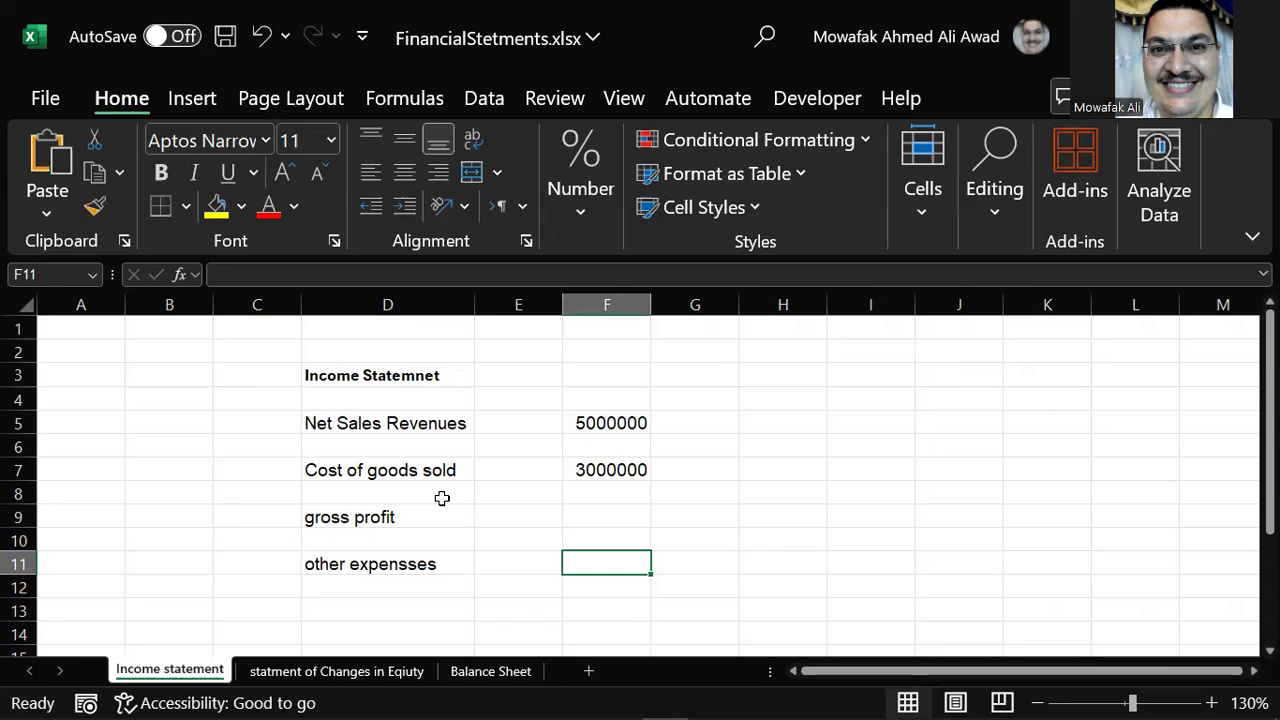
type("500000")
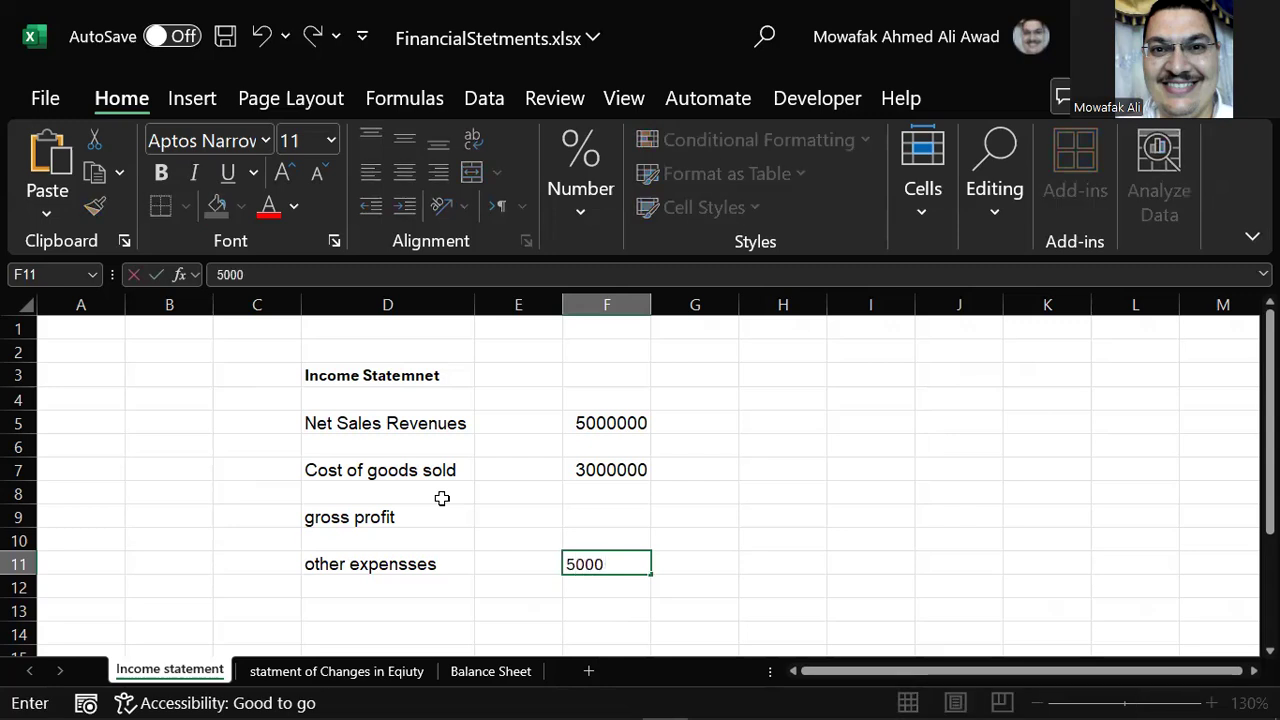
key("Return")
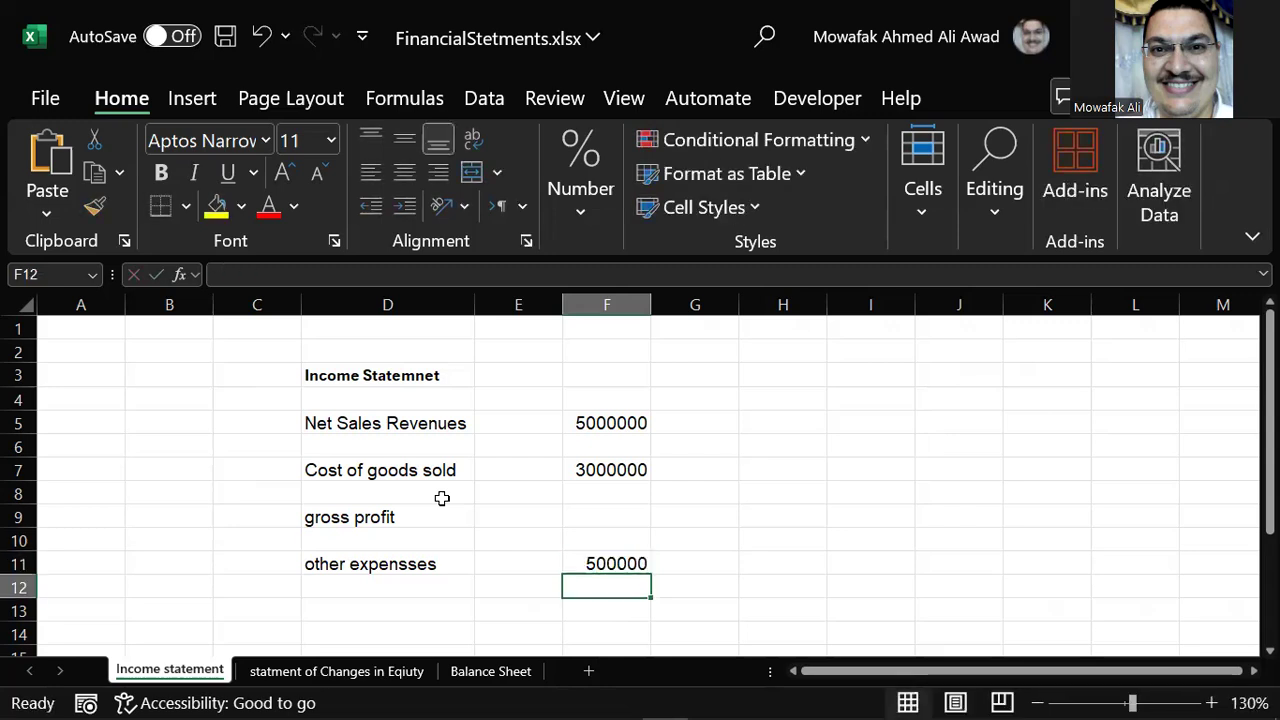
Add the label "net profit" in cell D13 and select the Net Sales Revenues label.
key("Left")
key("Down")
key("Left")
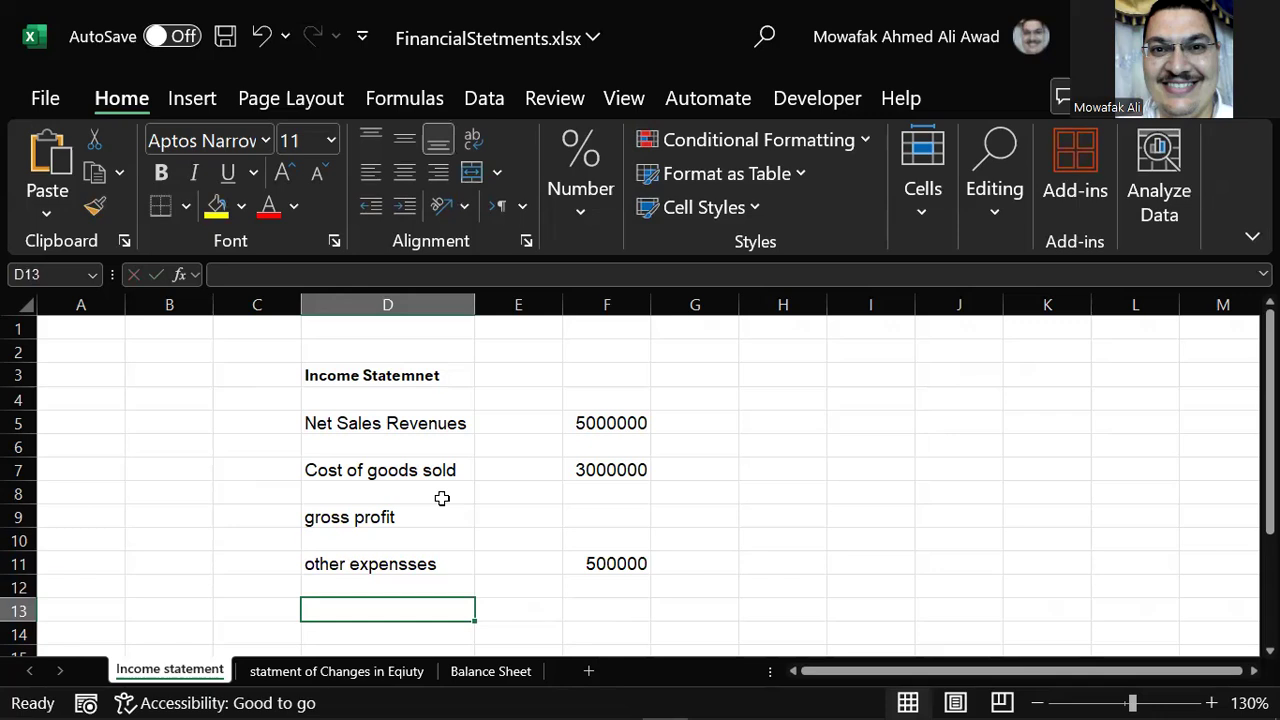
type("n")
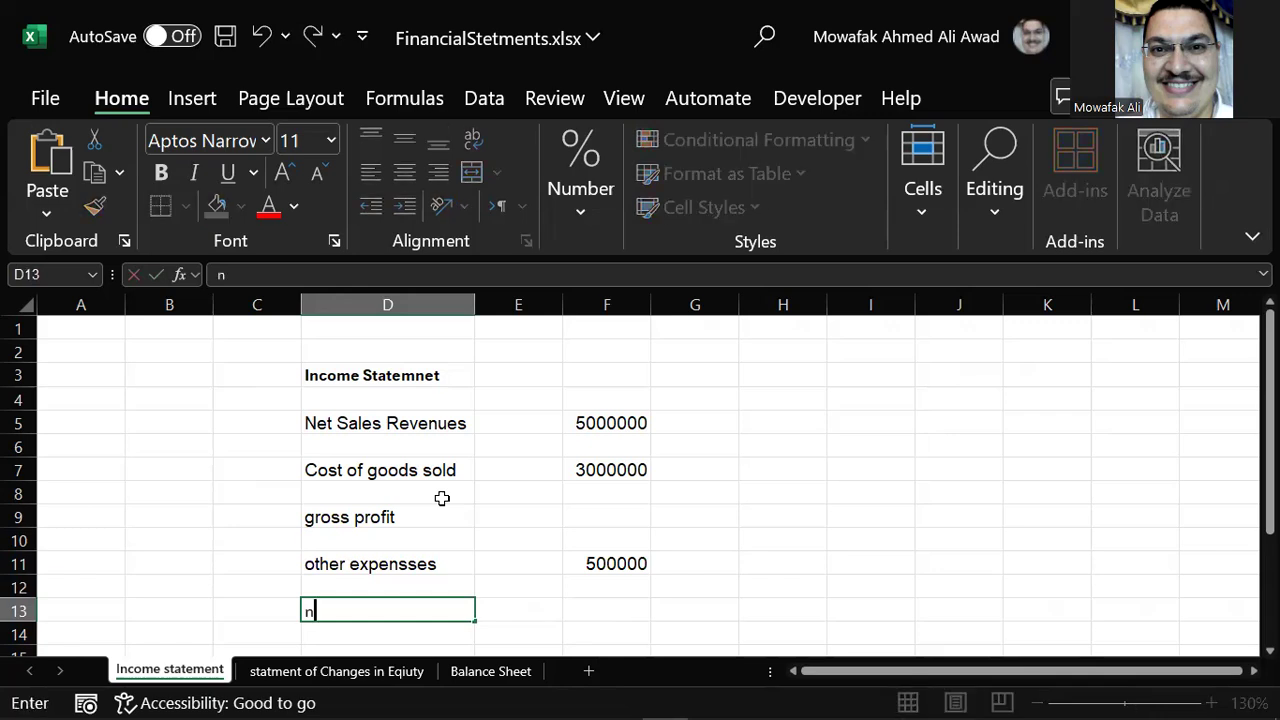
type("et profit")
key("Return")
key("Up")
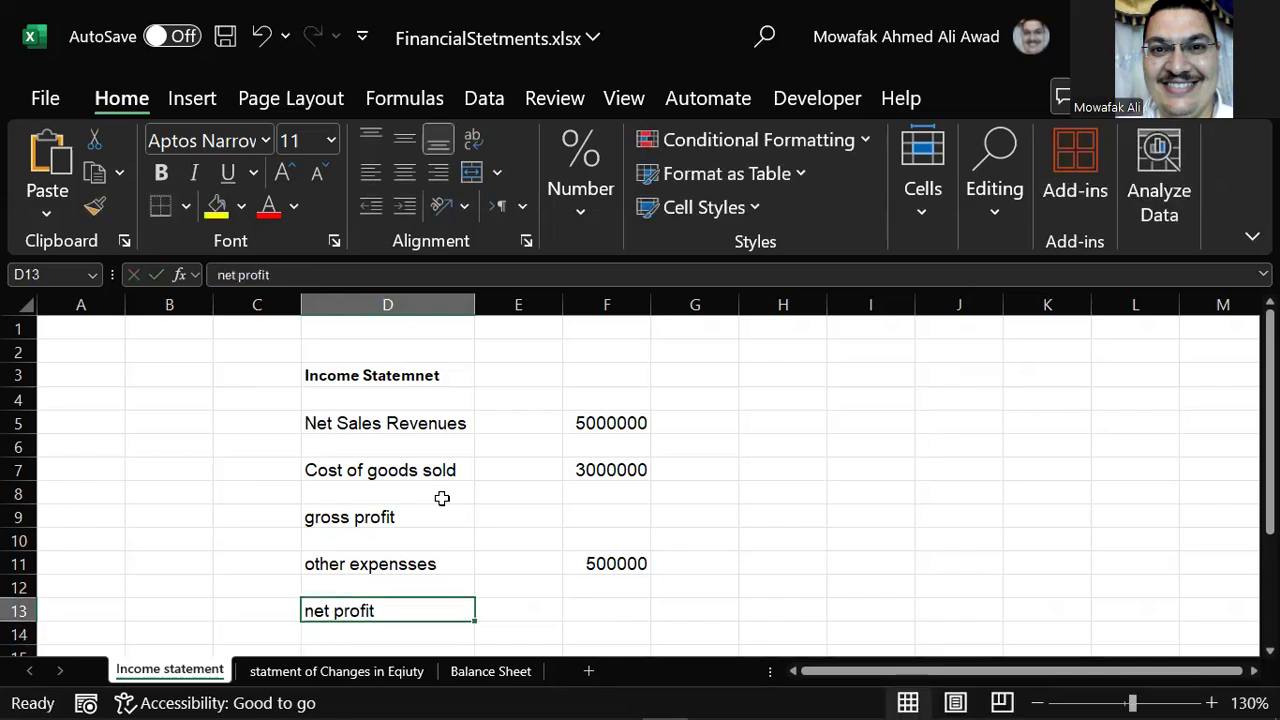
left_click(420, 428)
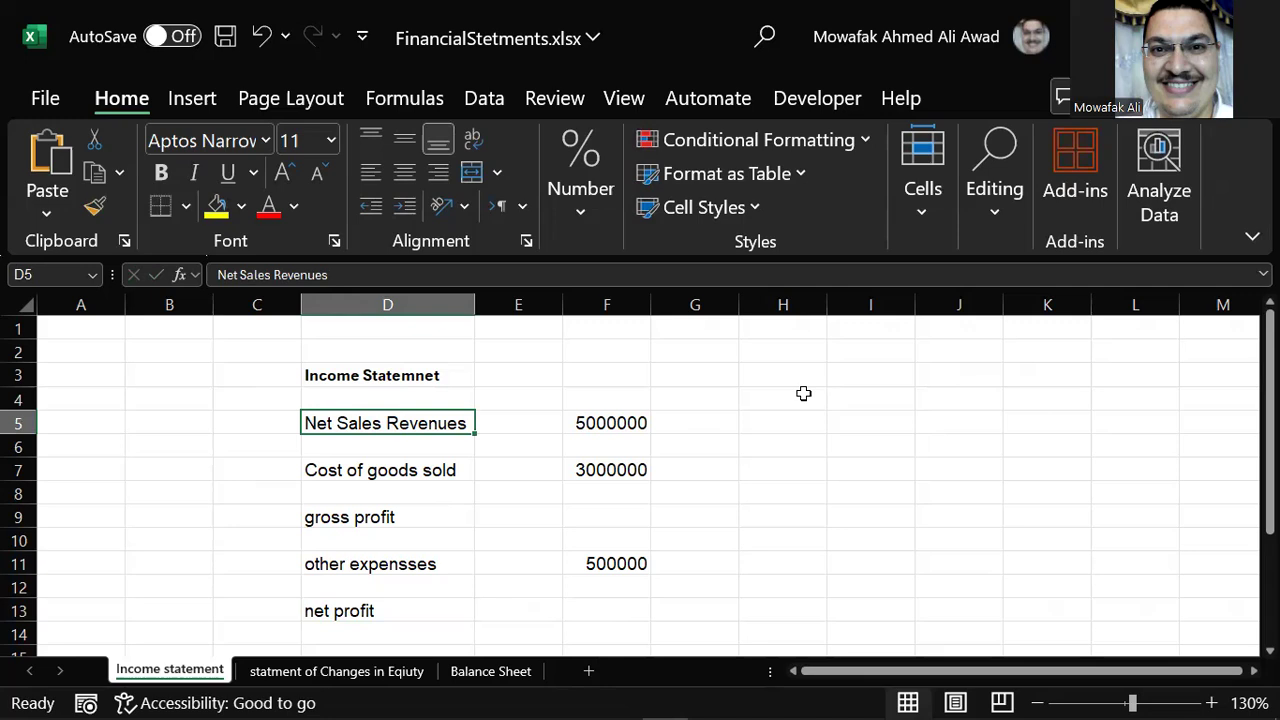
Enter the numbers 1, 2 and 3 in cells I4, J4 and K4.
left_click(865, 393)
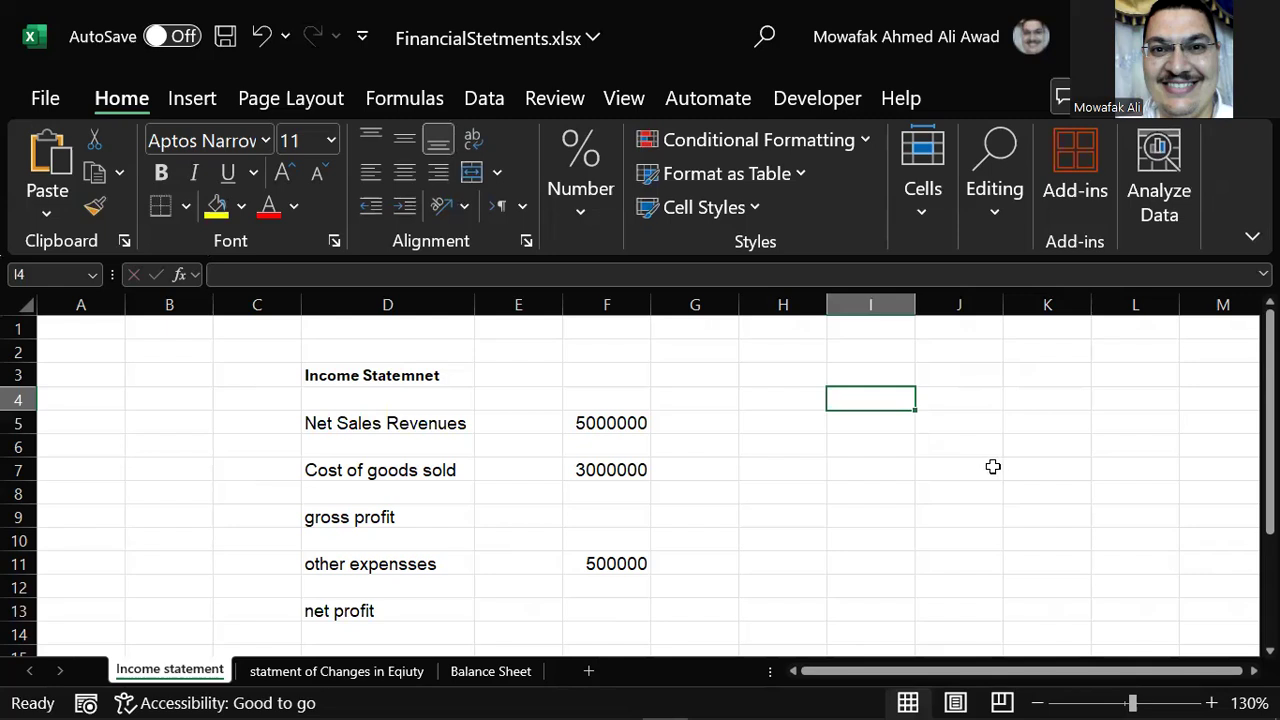
type("123")
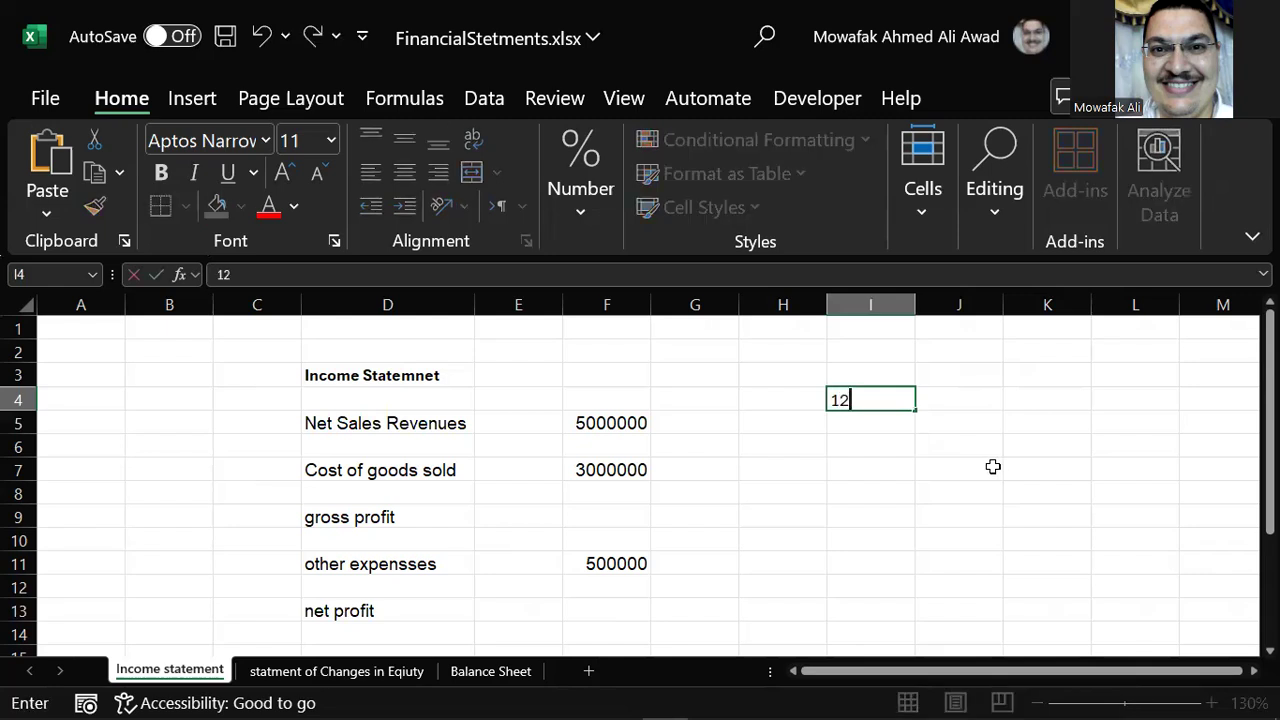
key("BackSpace")
key("BackSpace")
key("Tab")
type("2")
key("Return")
key("Up")
key("Tab")
type("3")
key("Return")
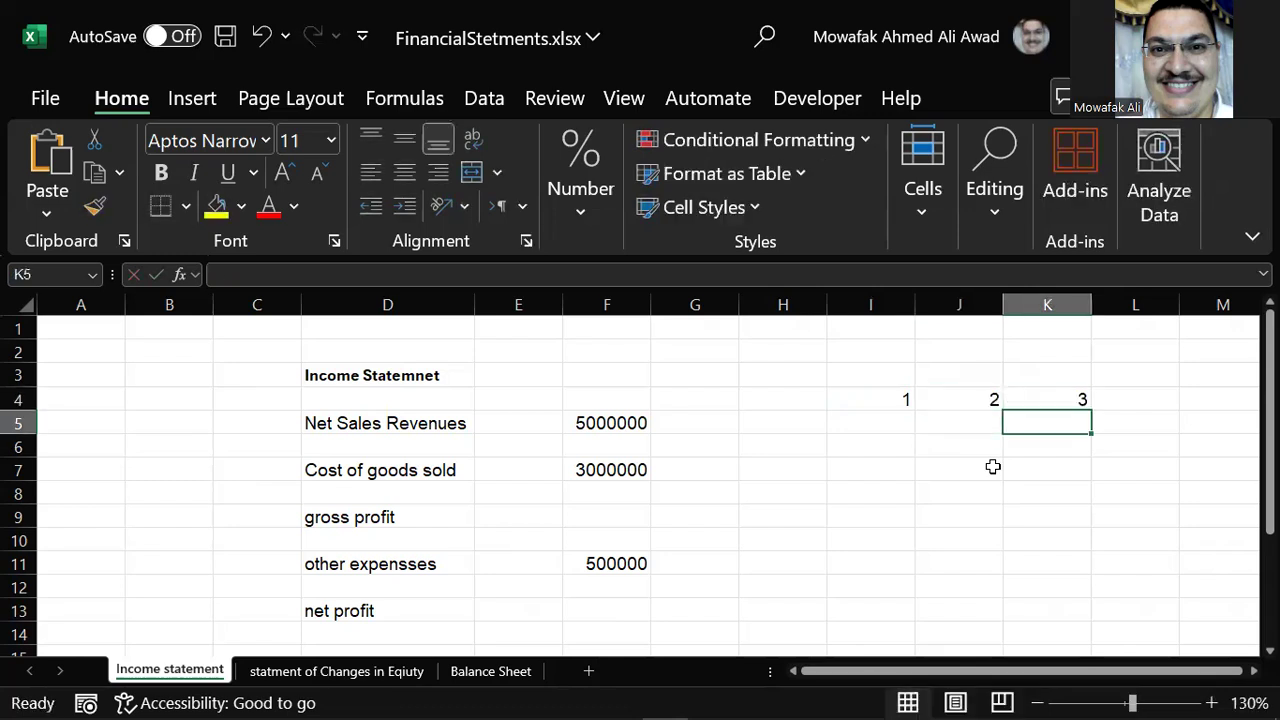
Enter the numbers 4, 5 and 6 in cells I5, J5 and K5.
key("Left")
key("Left")
type("4")
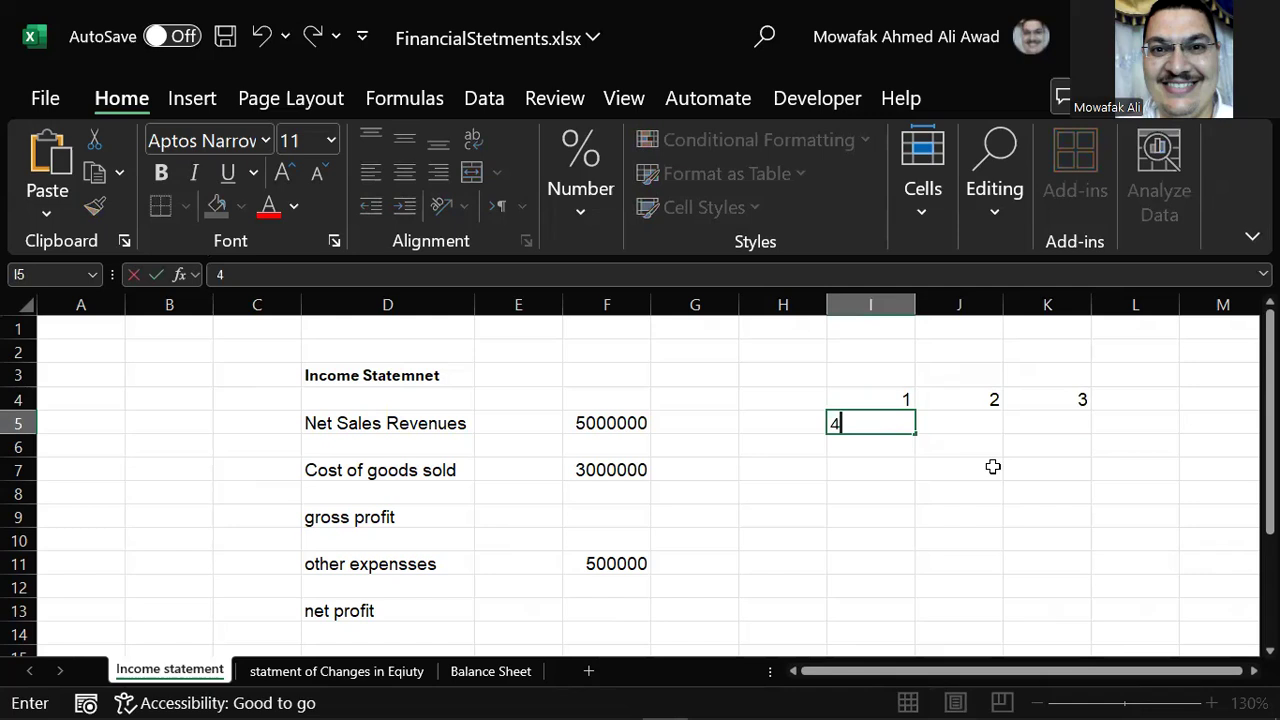
key("Return")
key("Tab")
key("Up")
type("5")
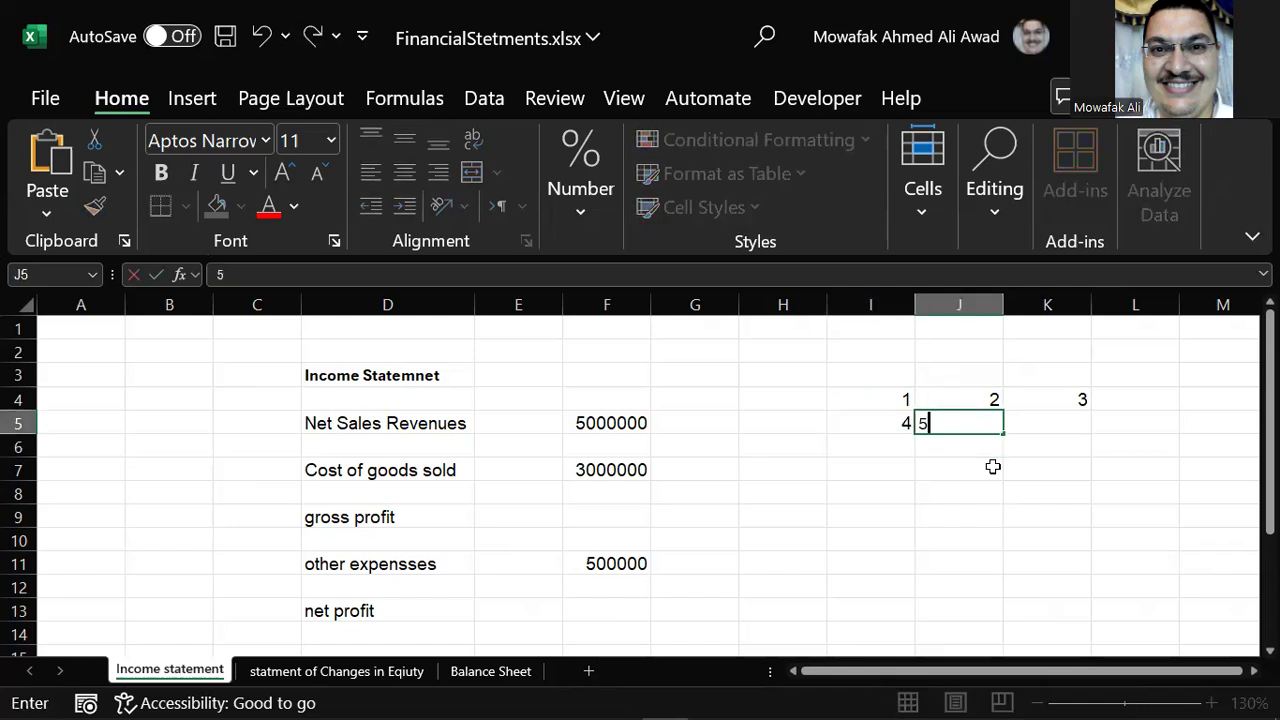
key("Return")
key("Tab")
key("Up")
type("6")
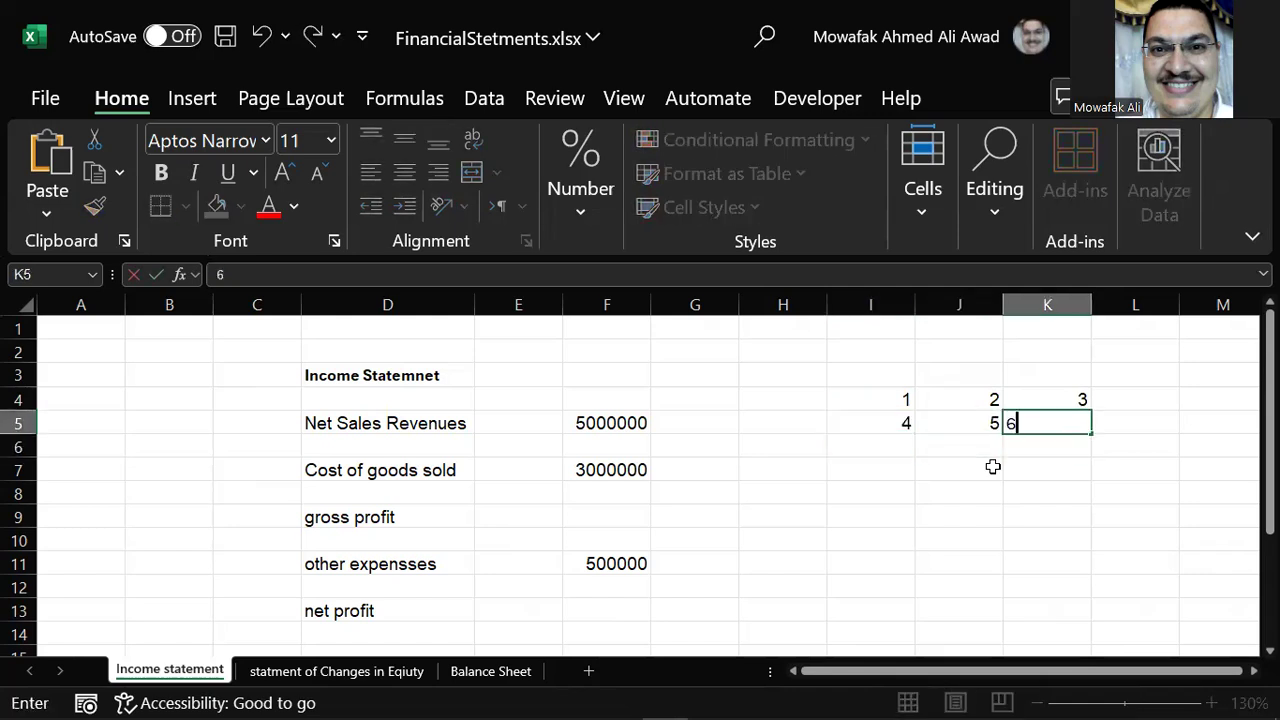
key("Return")
Enter the numbers 7, 8 and 9 in cells I6, J6 and K6.
key("Left")
key("Left")
type("7")
key("Return")
key("Tab")
key("Up")
type("8")
key("Tab")
type("9")
key("Return")
key("Down")
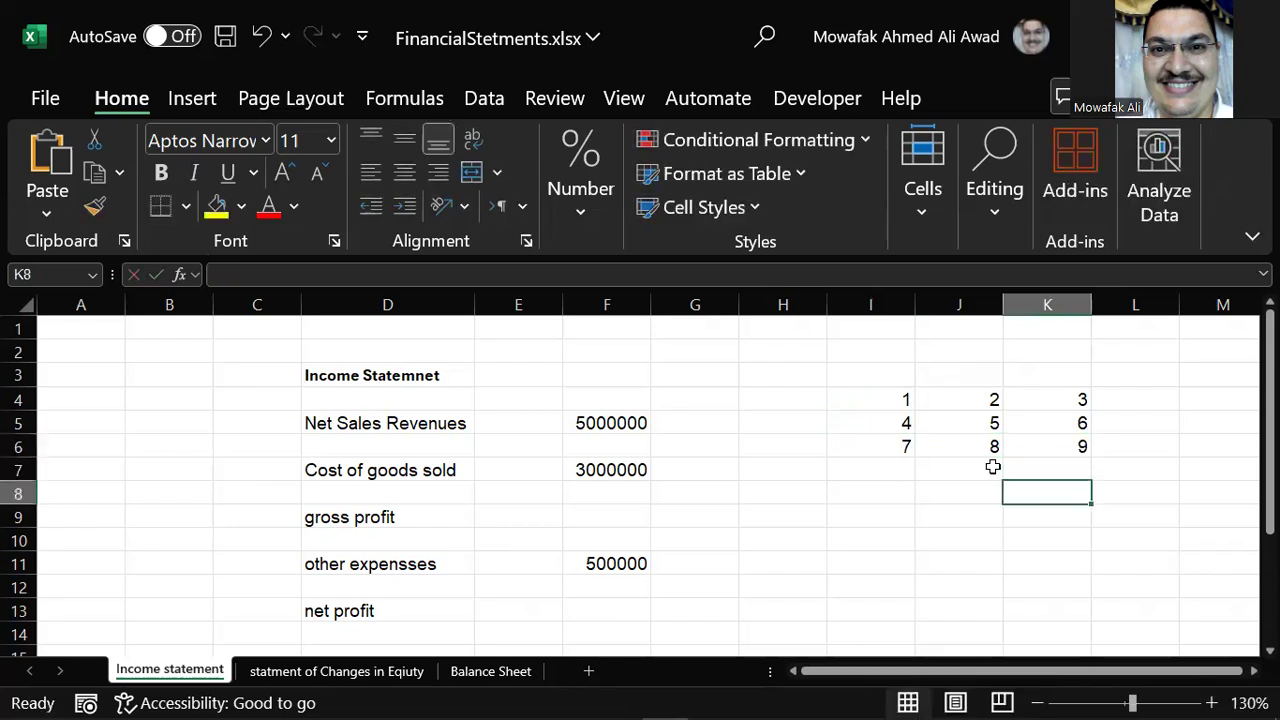
Clear the practice numbers from cells I4:K6 and select cell I4 again.
left_click_drag(883, 397, 1048, 443)
key("Delete")
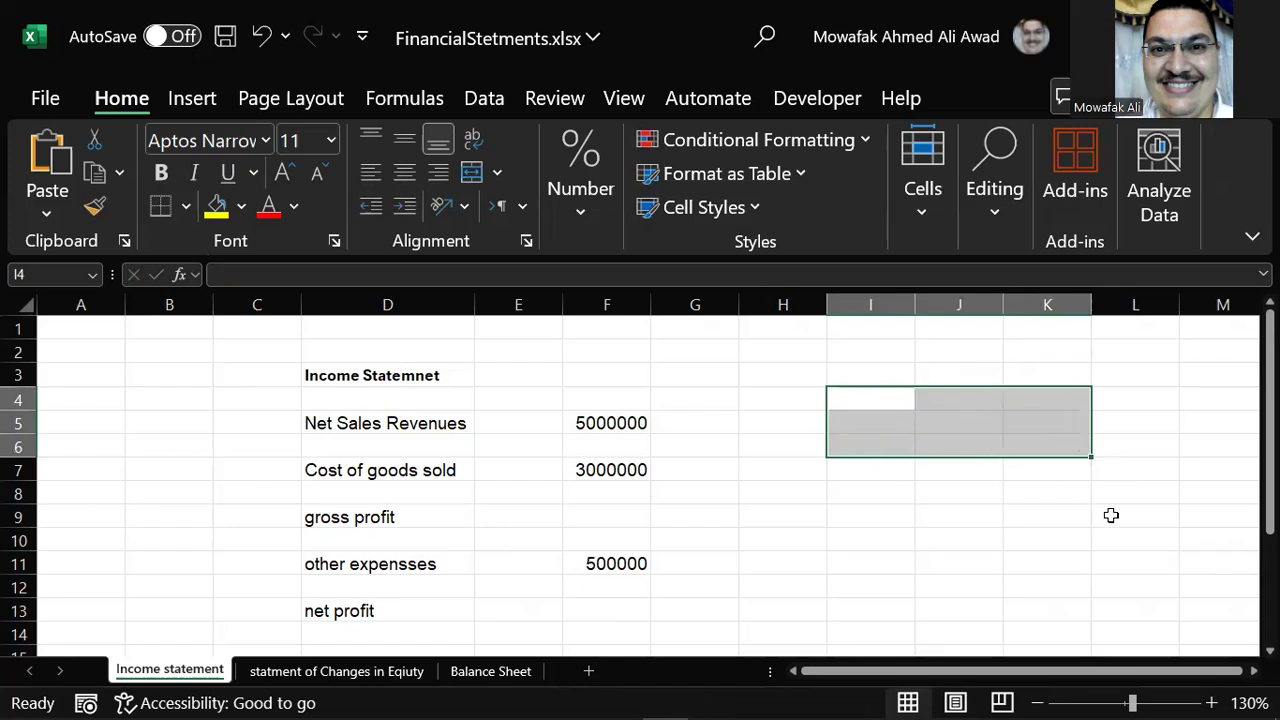
left_click(871, 398)
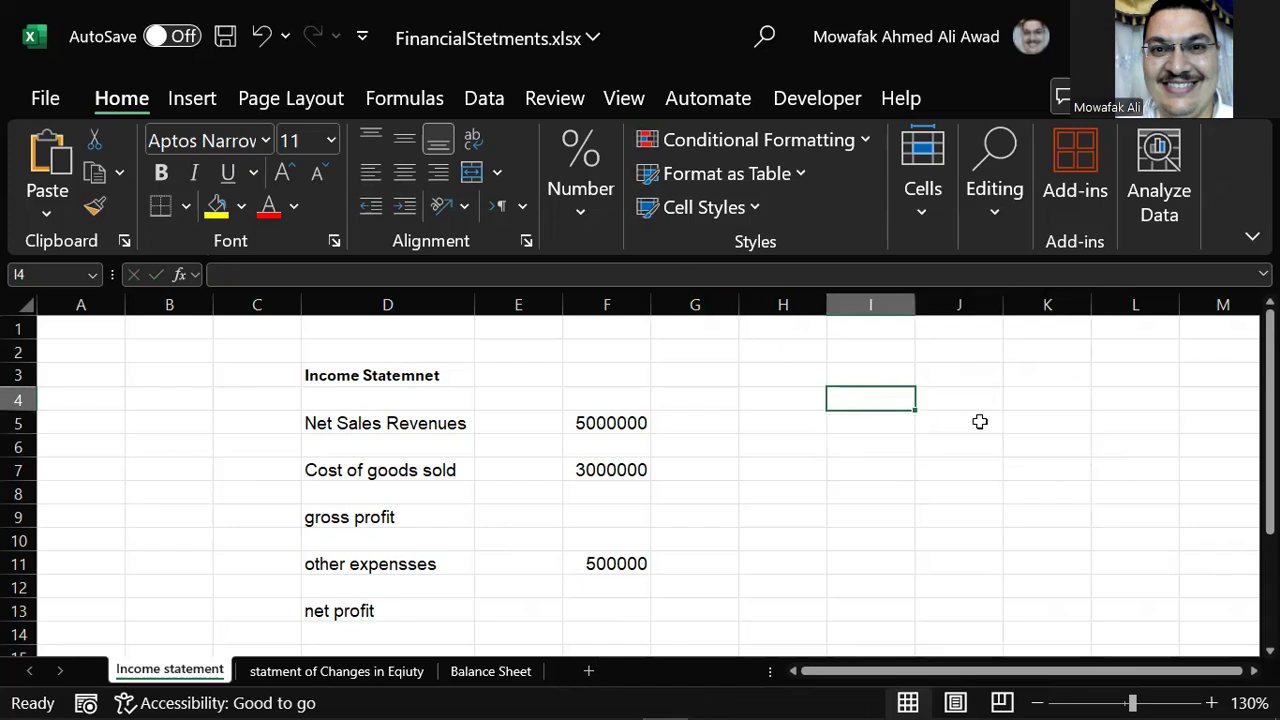
Enter 1, 2 and 3 across cells I4 to K4, returning to I5 at the end of the row.
type("1")
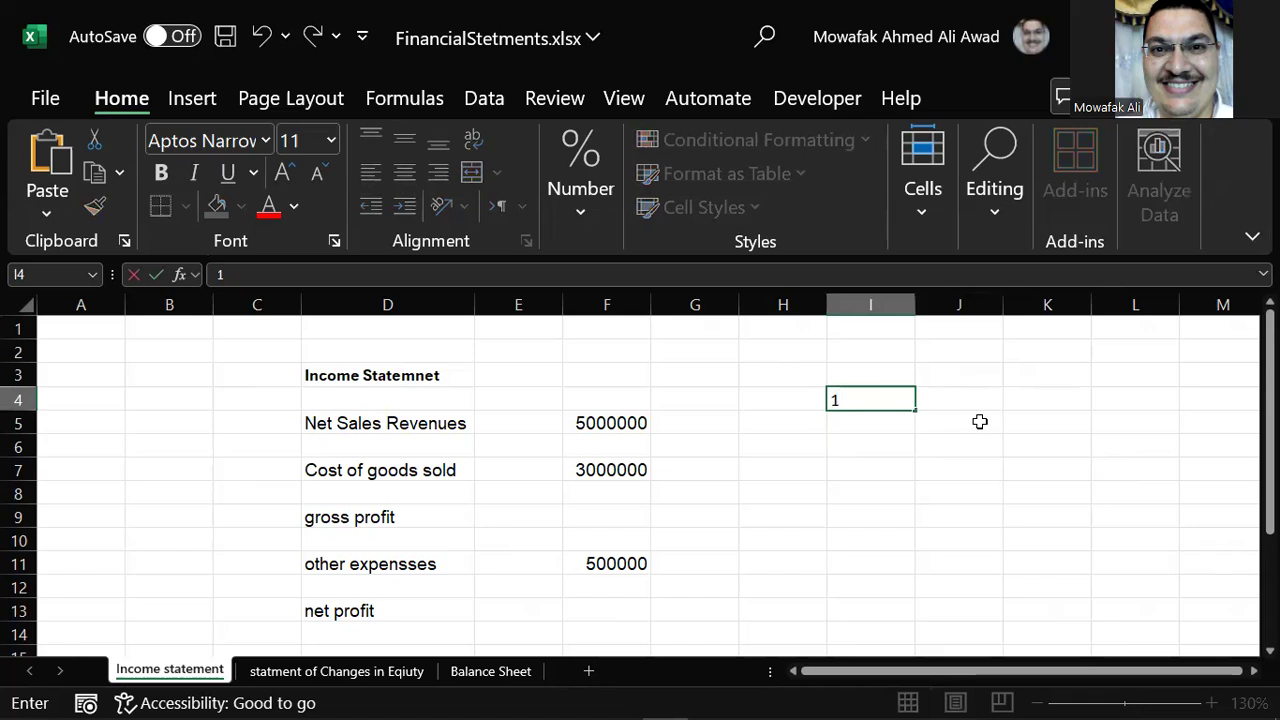
key("Tab")
type("2")
key("Tab")
type("3")
key("Return")
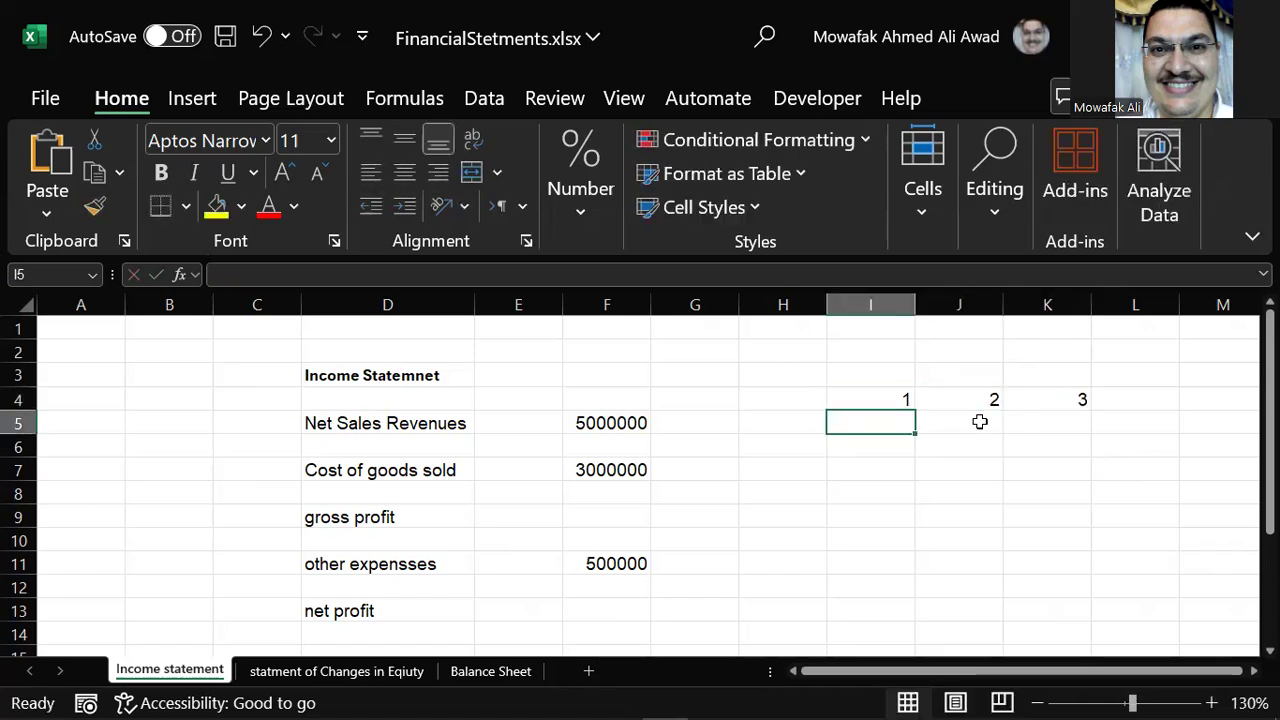
Enter 4, 5 and 6 across cells I5 to K5, returning to I6 at the end of the row.
type("4")
key("Tab")
type("5")
key("Tab")
type("6")
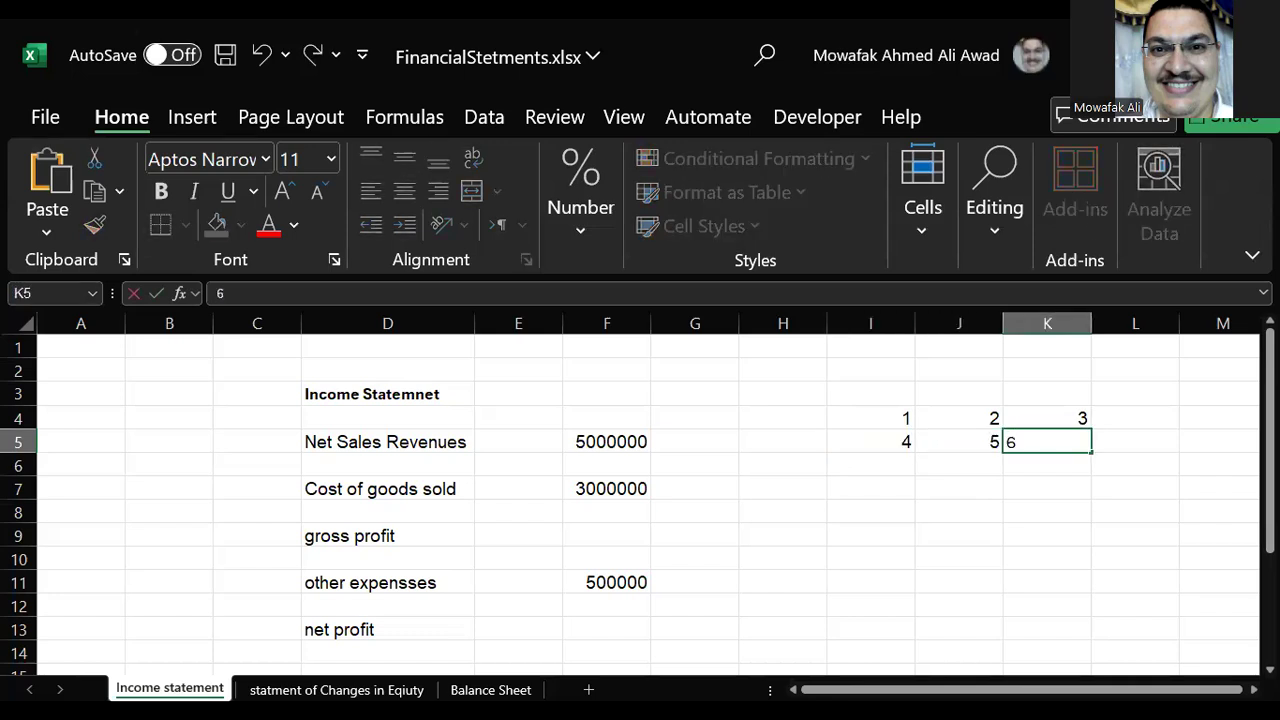
key("Return")
Enter 7, 8 and 9 across cells I6 to K6, returning to I7 at the end of the row.
type("7")
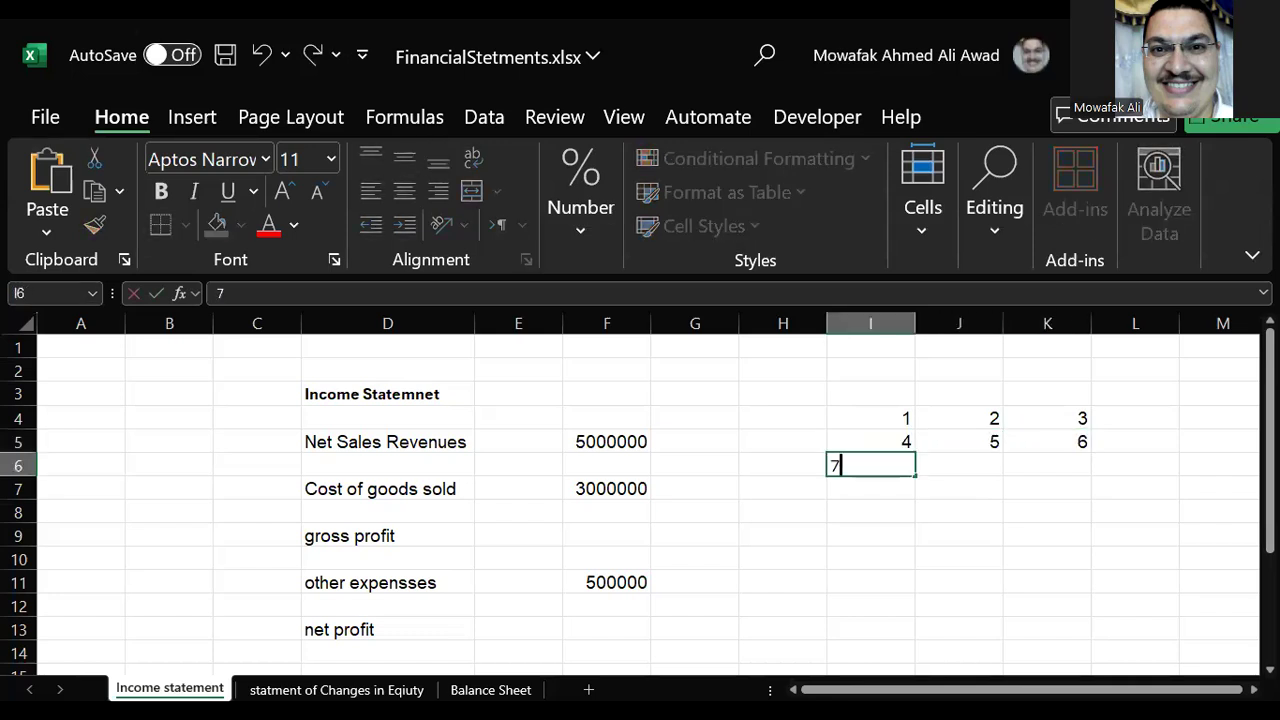
key("Tab")
type("8")
key("Tab")
type("9")
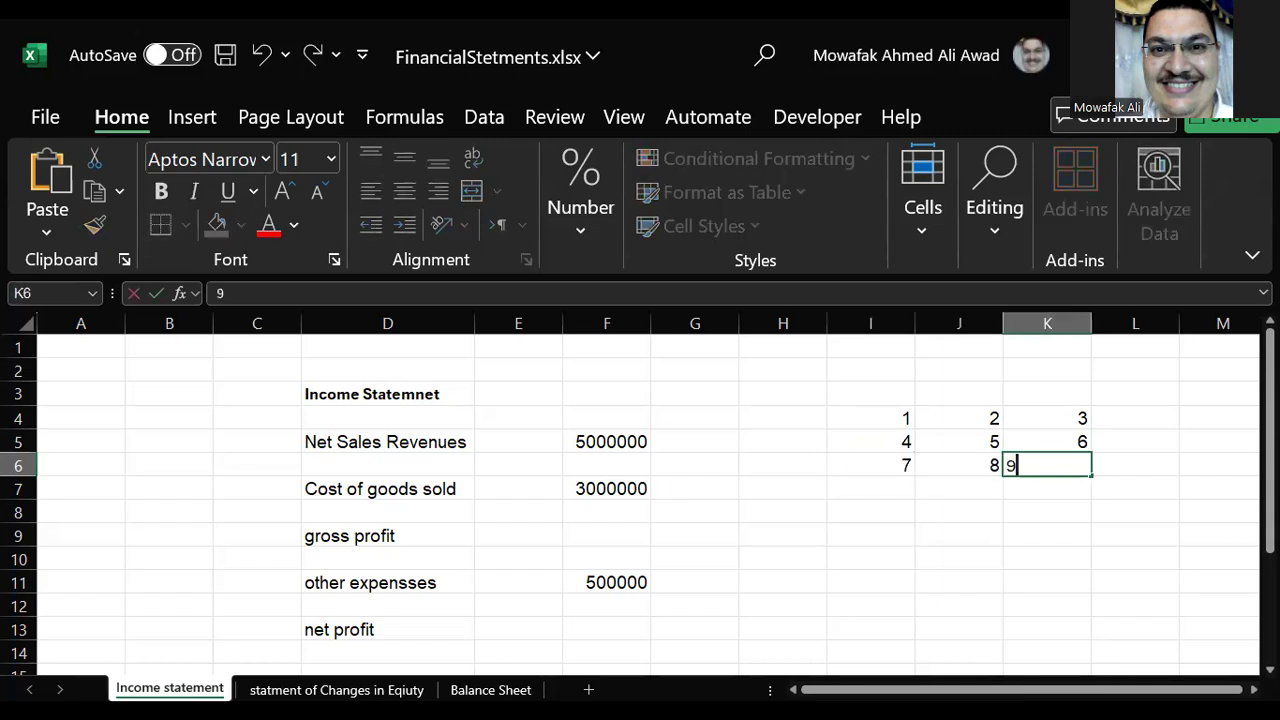
key("Return")
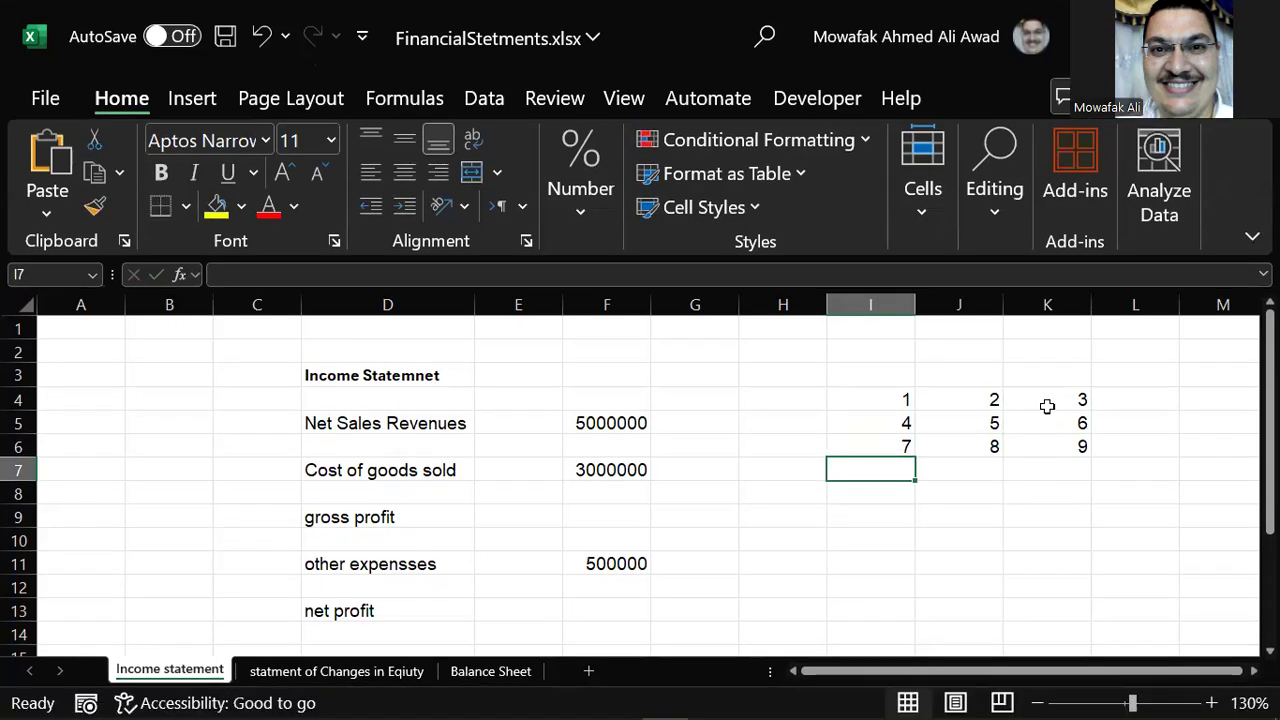
Clear all the practice numbers from the block I4:K6.
left_click_drag(1047, 406, 863, 443)
key("Delete")
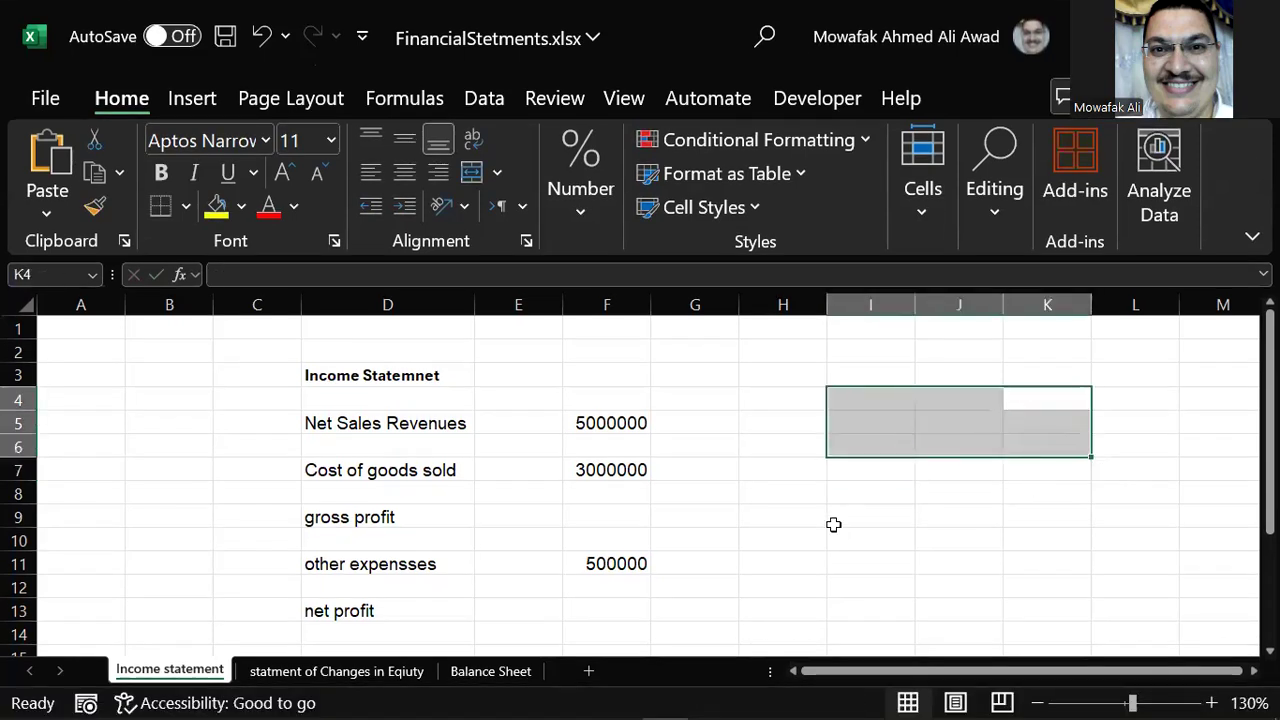
Examine the cell reference and the text content of the Net Sales Revenues label without changing it.
left_click(386, 424)
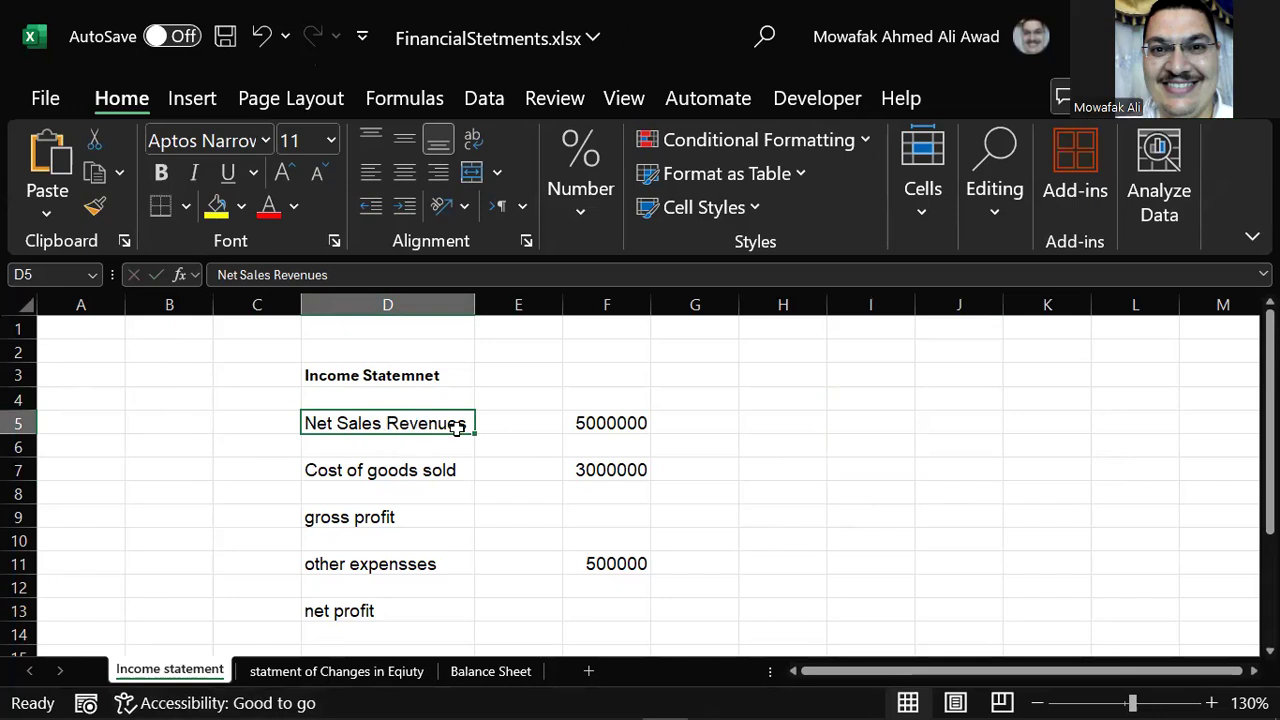
left_click(50, 276)
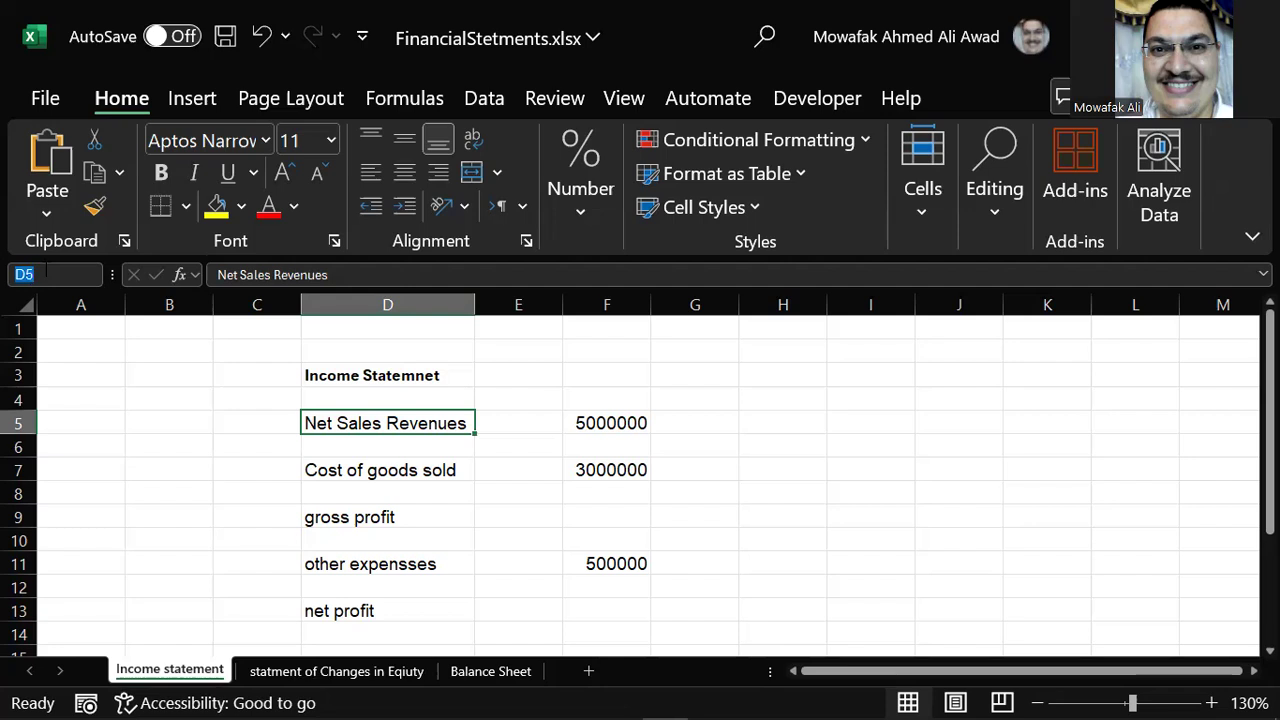
left_click(381, 273)
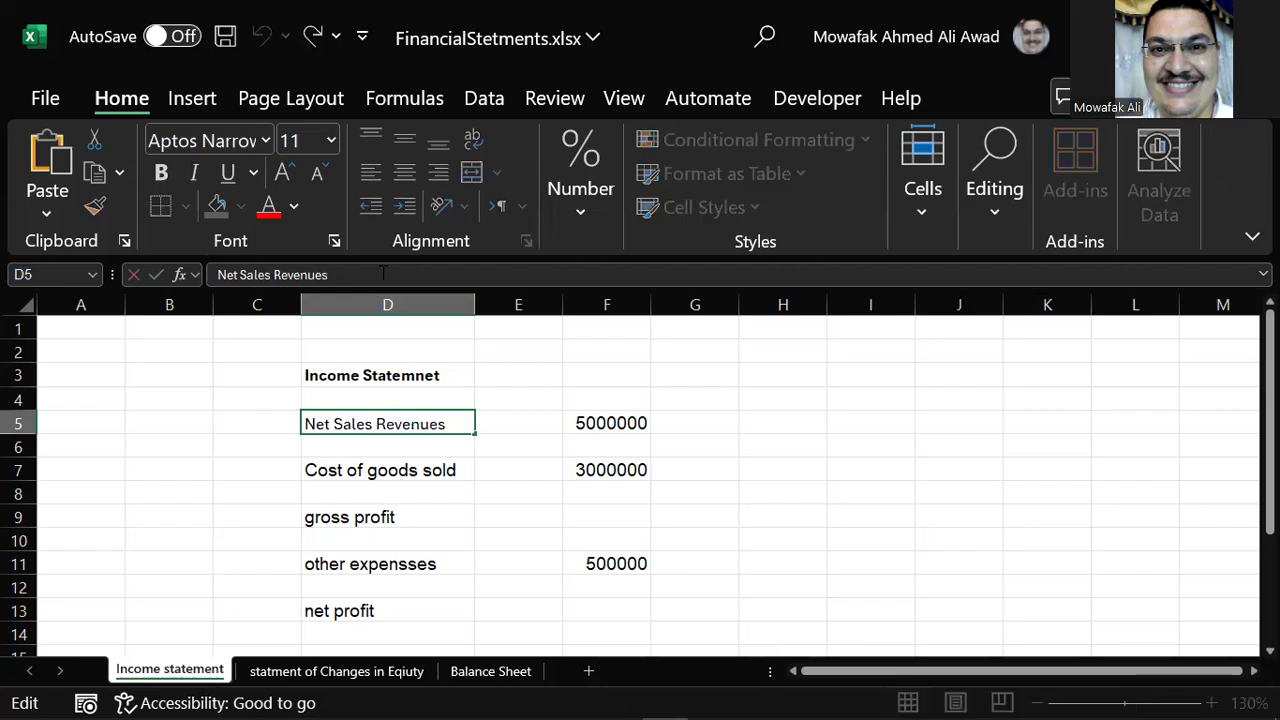
triple_click(379, 273)
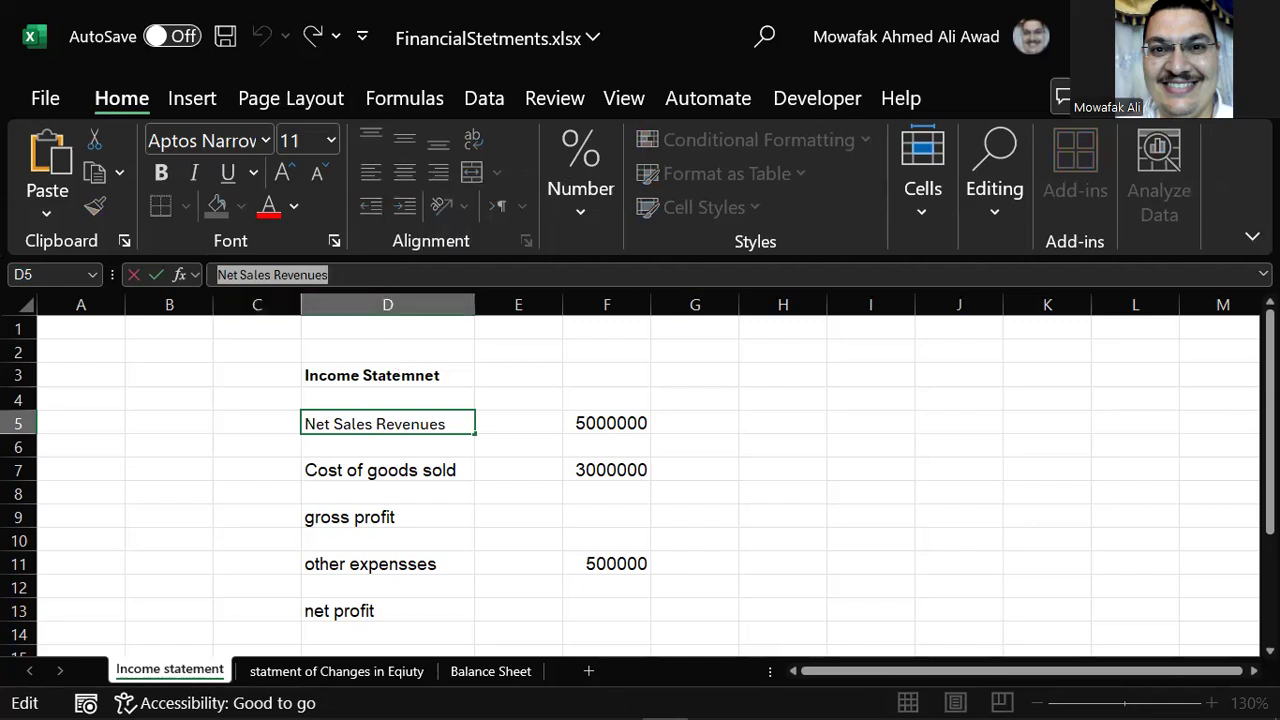
left_click(44, 98)
left_click(32, 107)
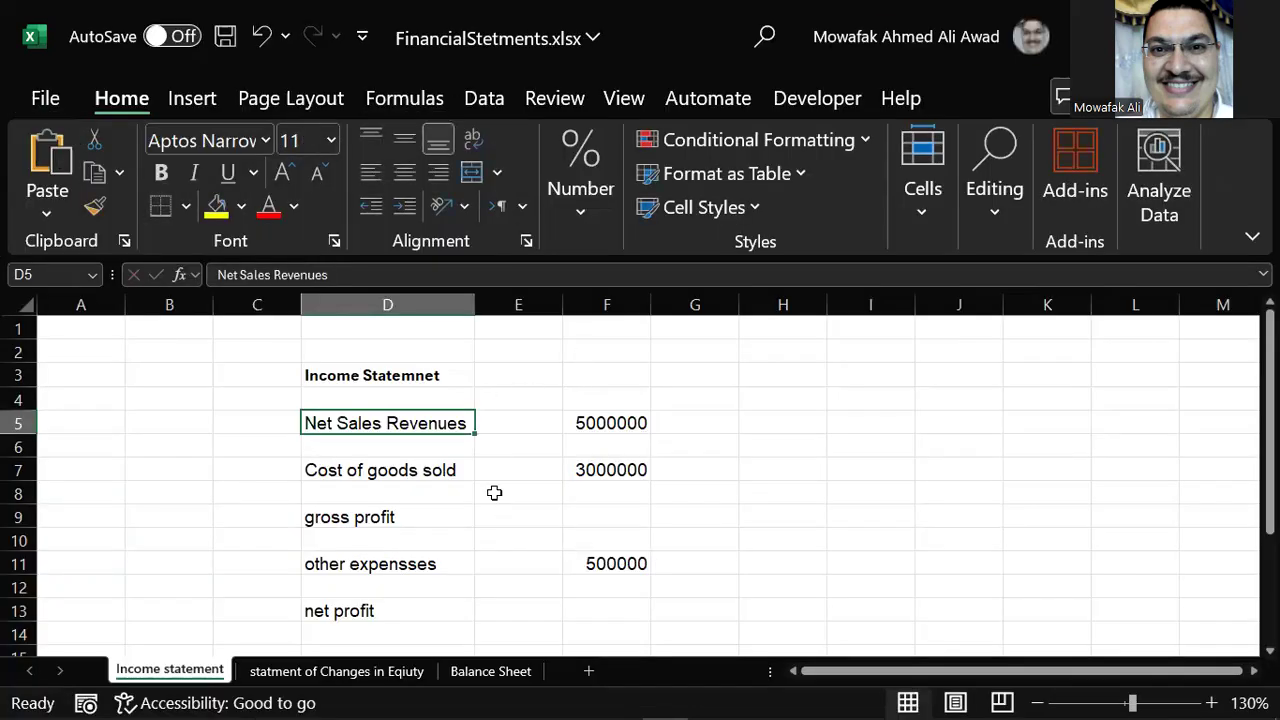
Move the Income Statemnet title from D3 up to D2 and enlarge its font to size 16.
left_click(386, 375)
left_click_drag(399, 390, 398, 362)
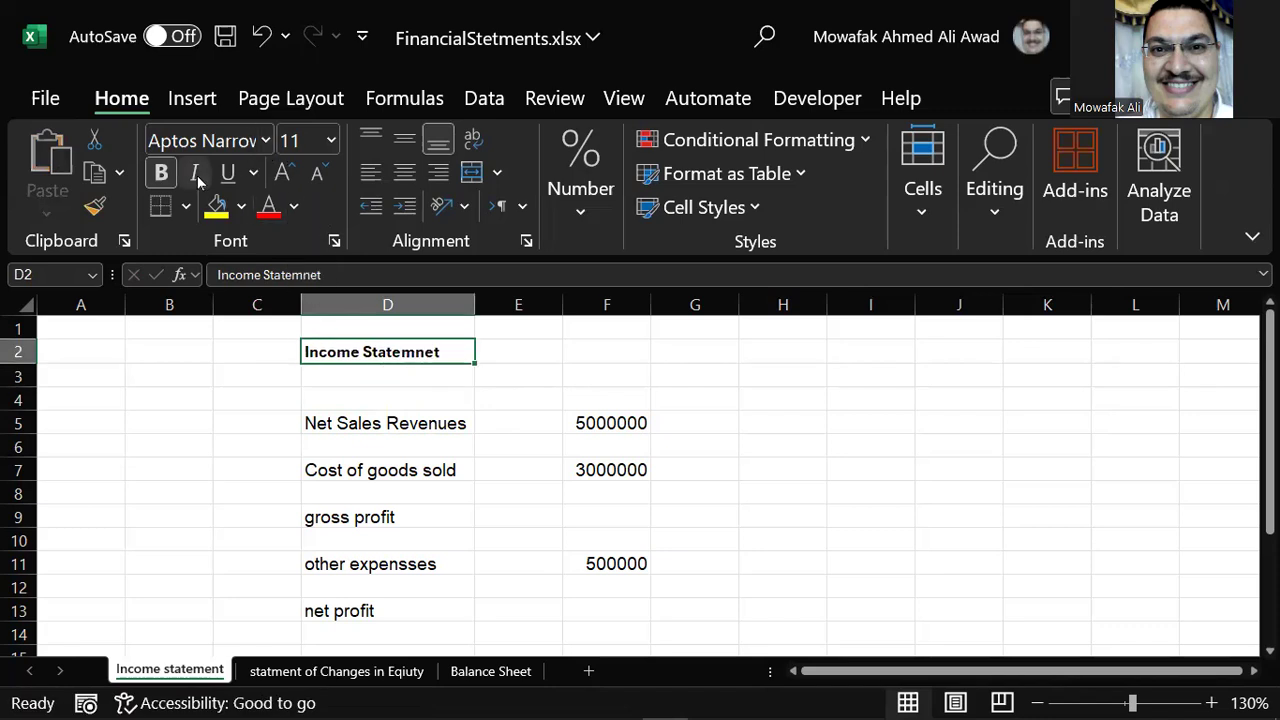
left_click(283, 174)
left_click(283, 174)
left_click(283, 174)
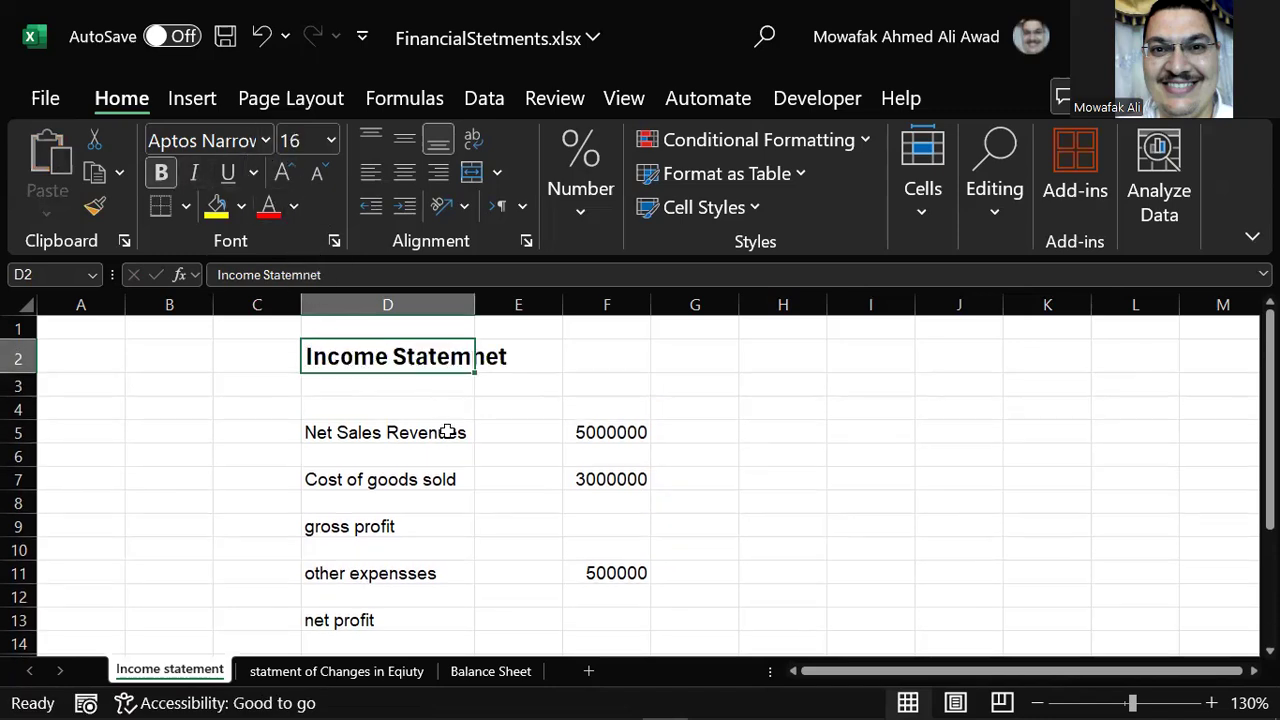
Delete the empty row 3 directly below the Income Statemnet title.
left_click(408, 392)
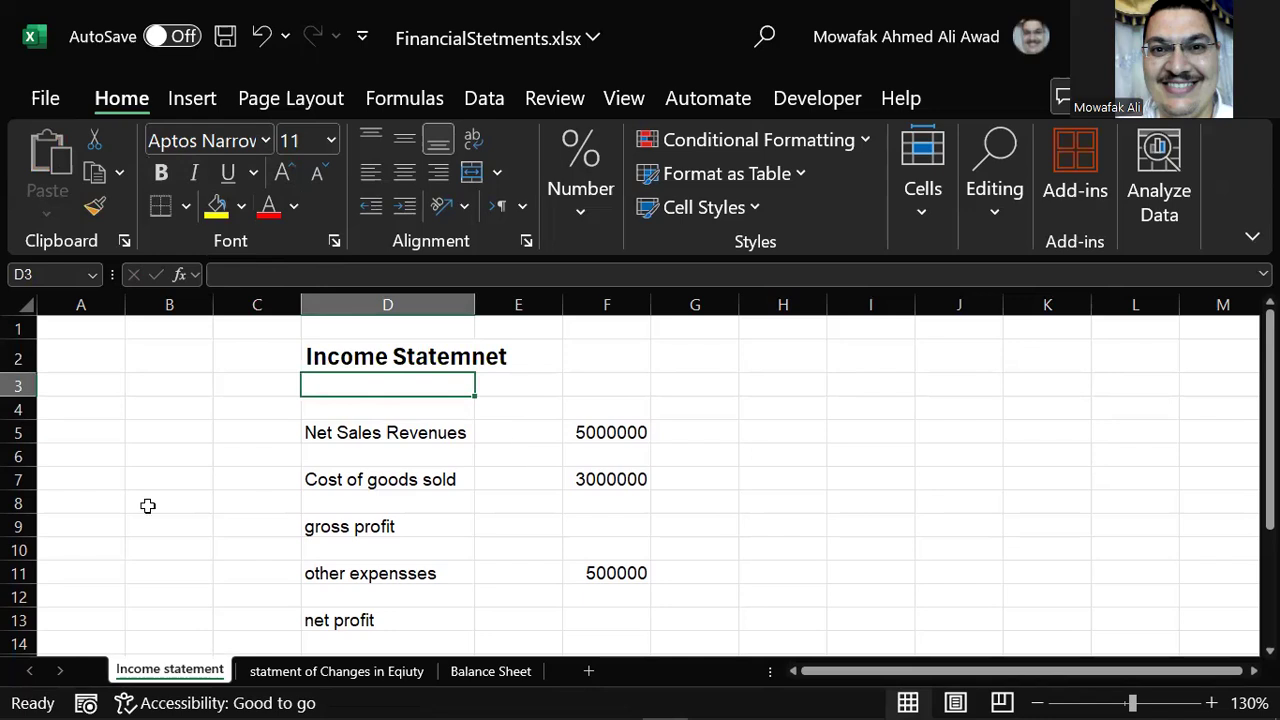
right_click(17, 386)
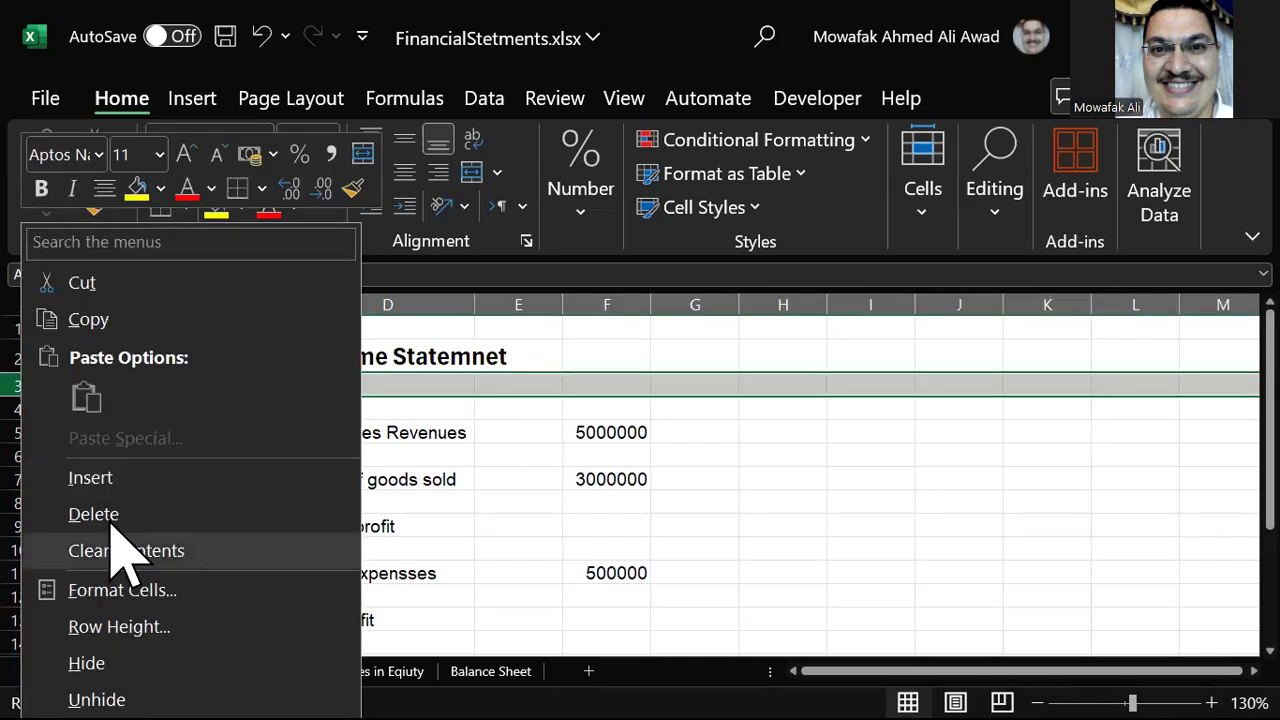
key("Return")
Clear all the income statement amounts in cells F4:F12.
left_click(607, 452)
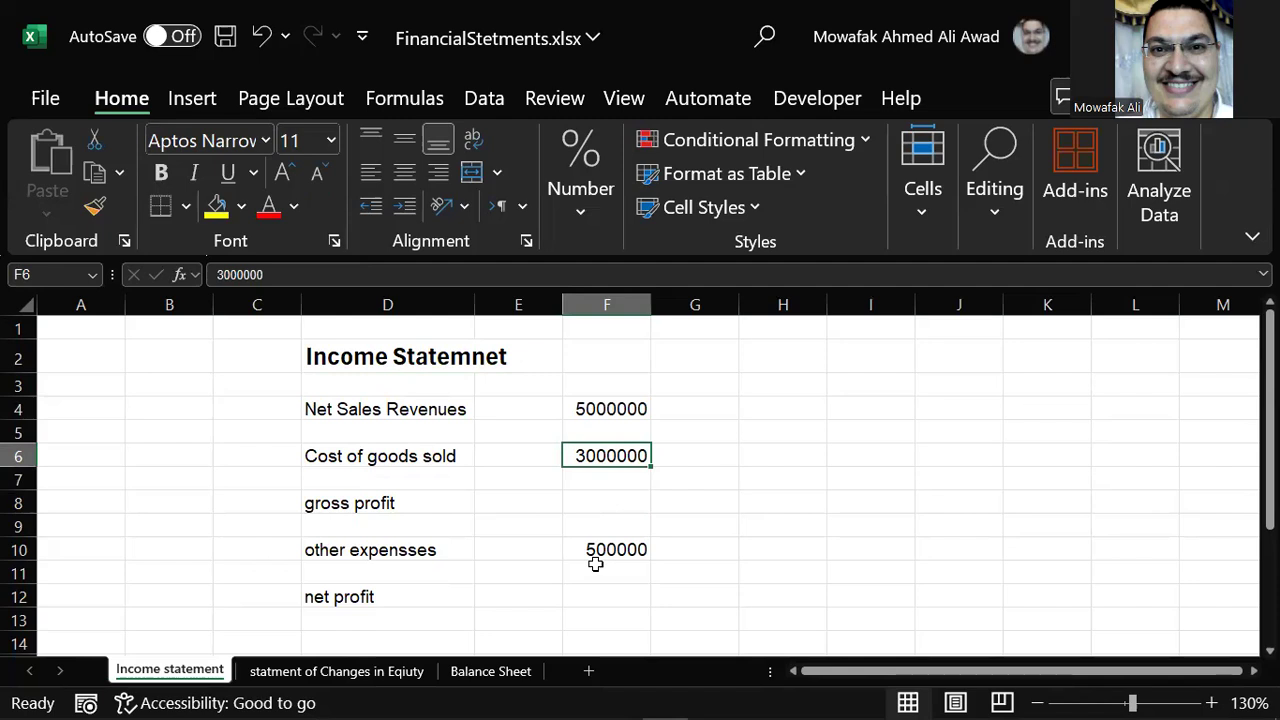
left_click(598, 410)
left_click_drag(597, 463, 609, 608)
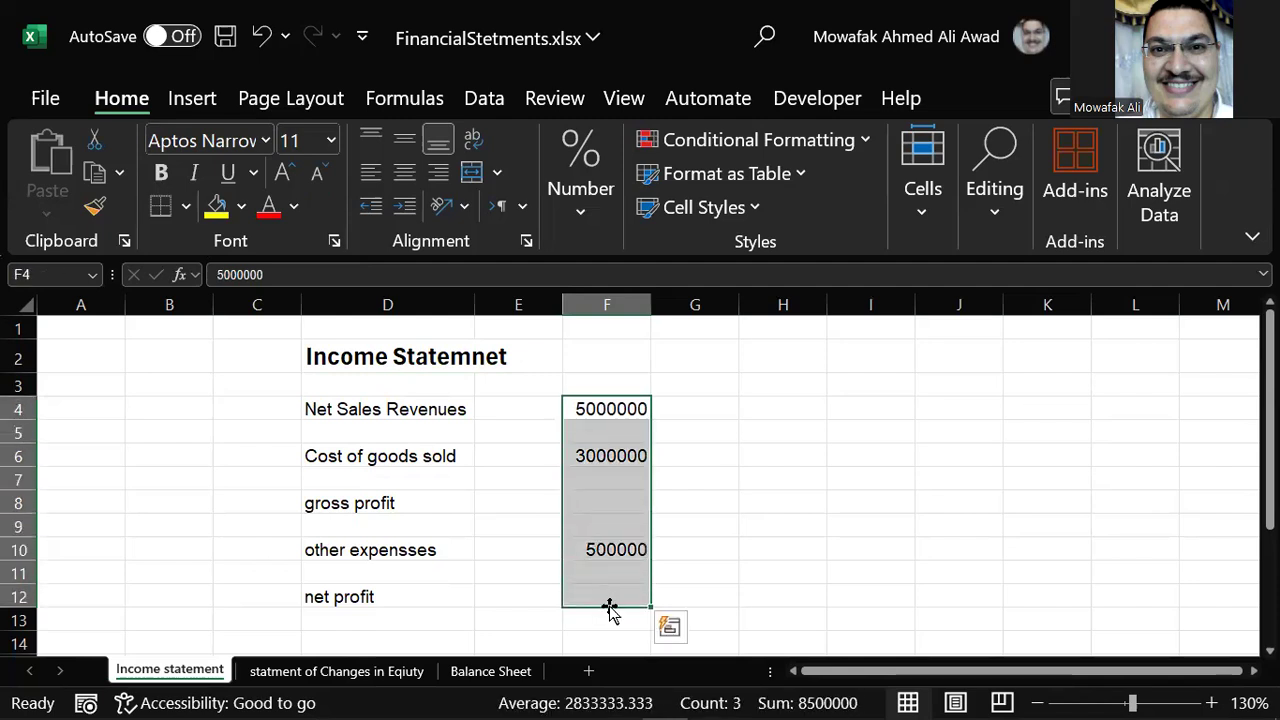
key("Delete")
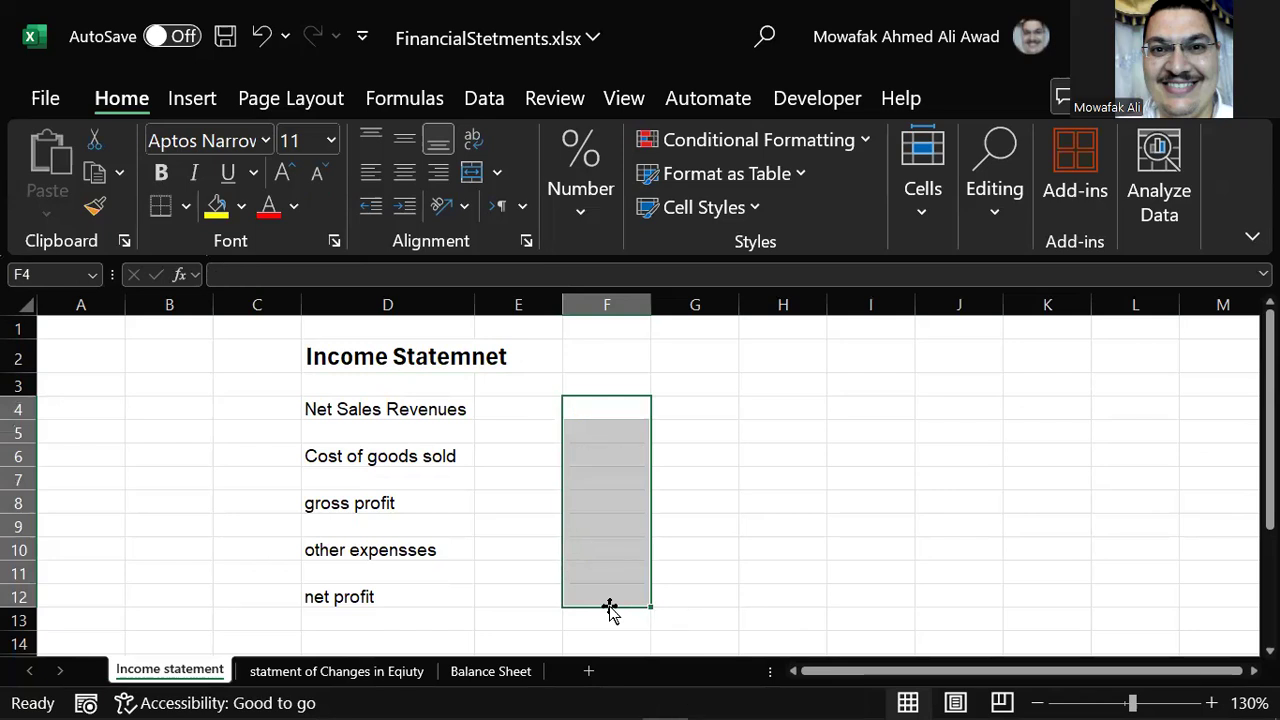
Enter 5000000 in F4 as the Net Sales Revenues amount.
left_click(429, 406)
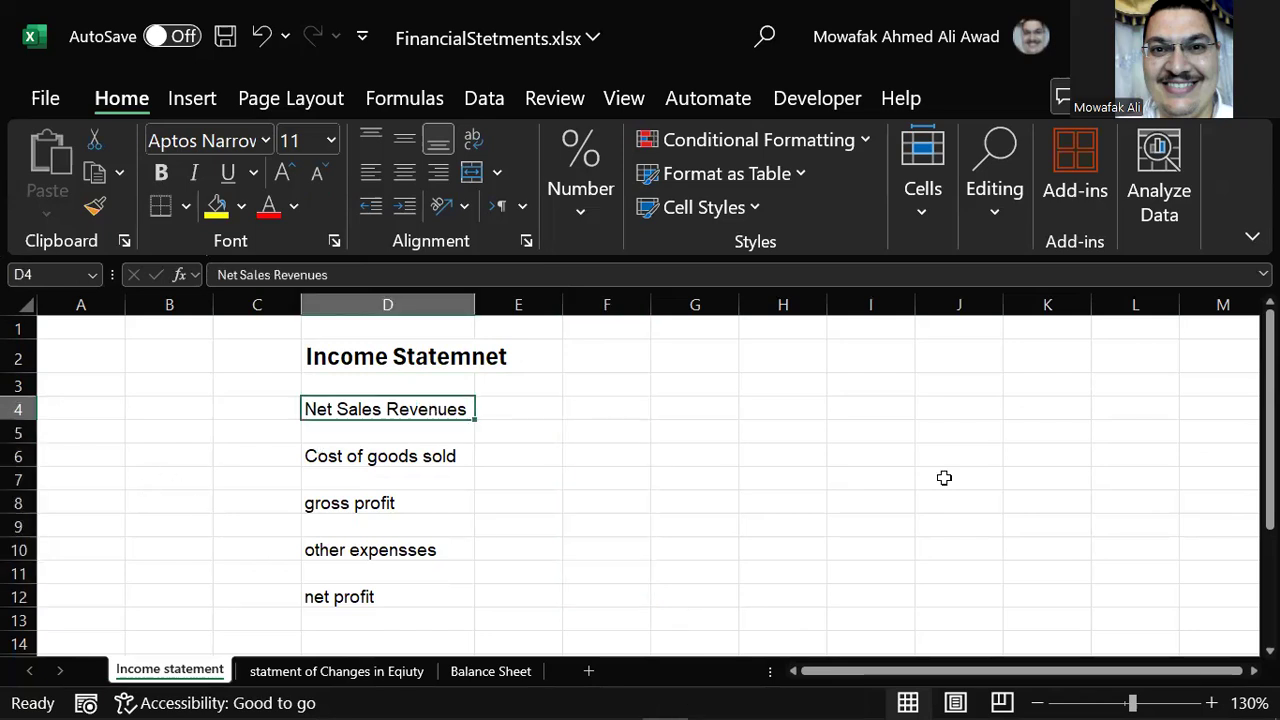
key("Right")
key("Right")
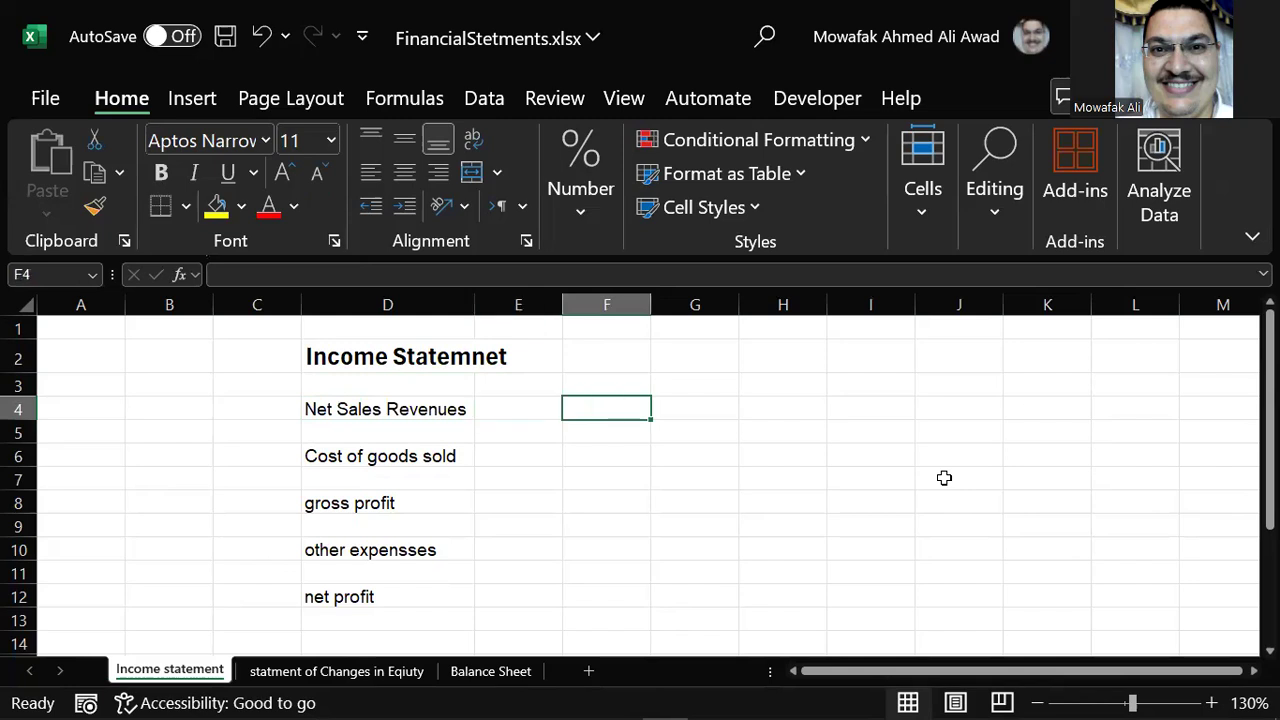
type("50000")
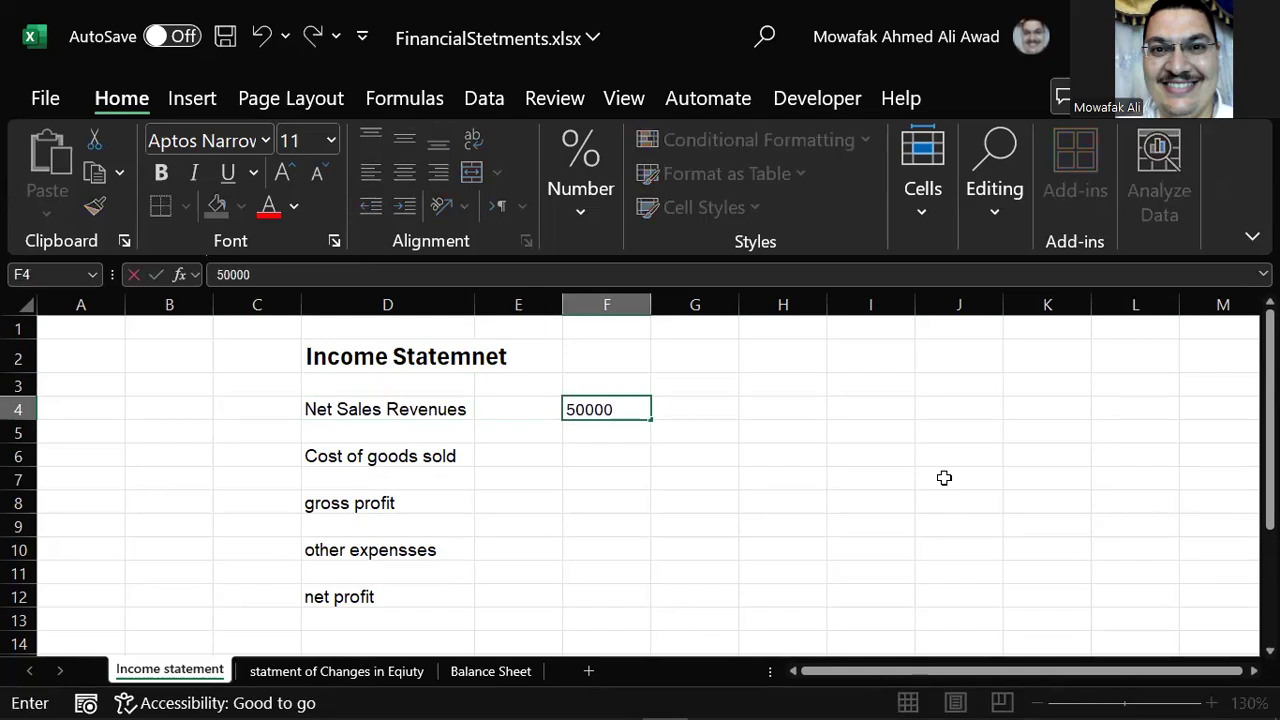
type("00")
key("Return")
Enter 3000000 in F6 as the Cost of goods sold amount.
key("Down")
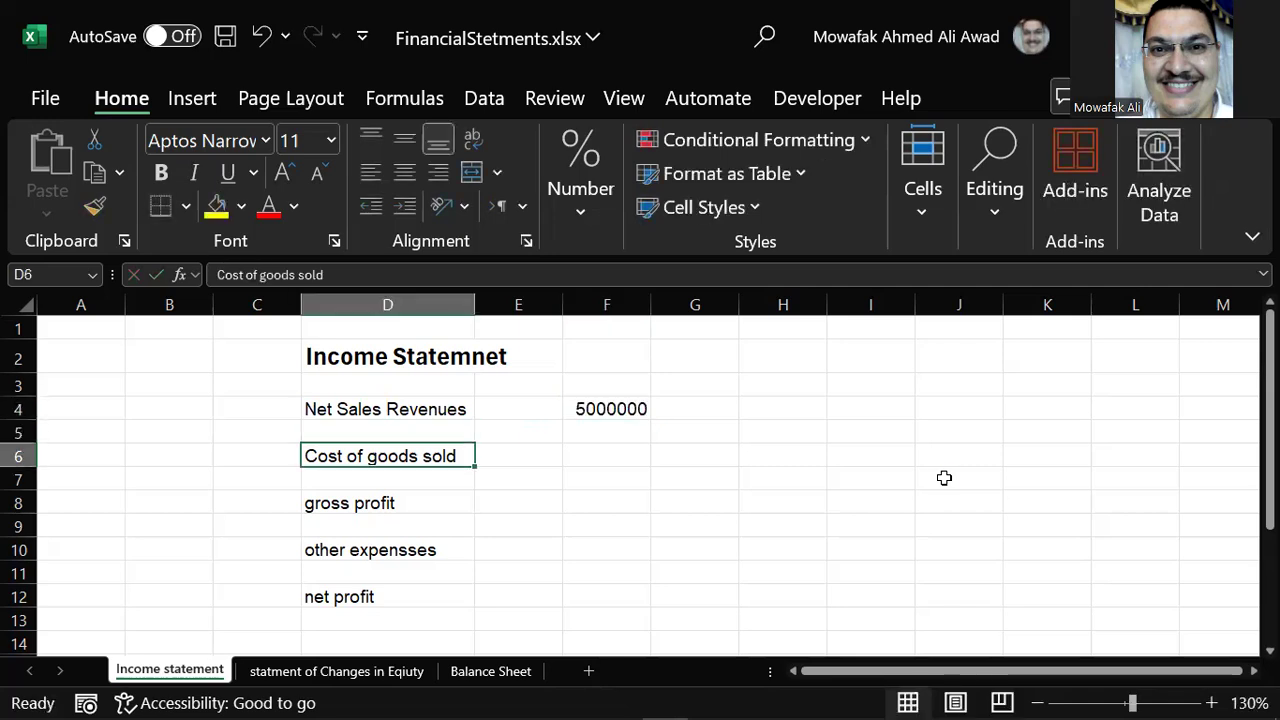
key("Right")
key("Right")
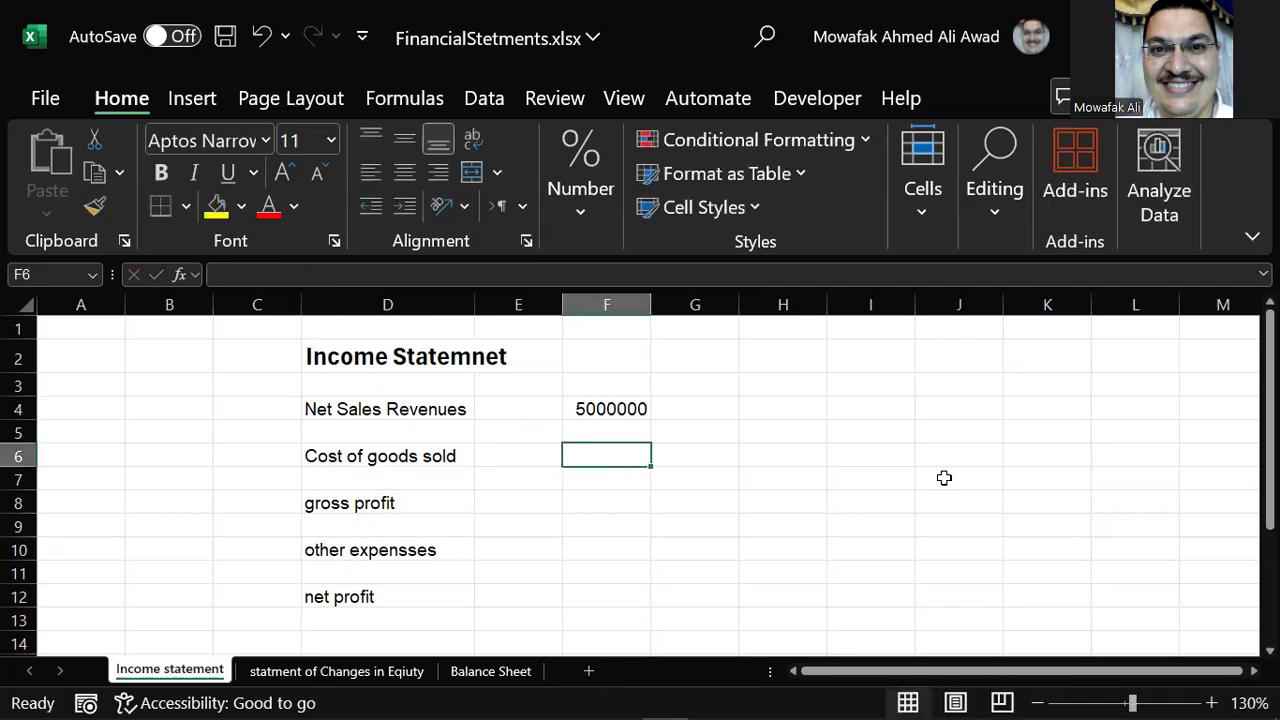
type("30")
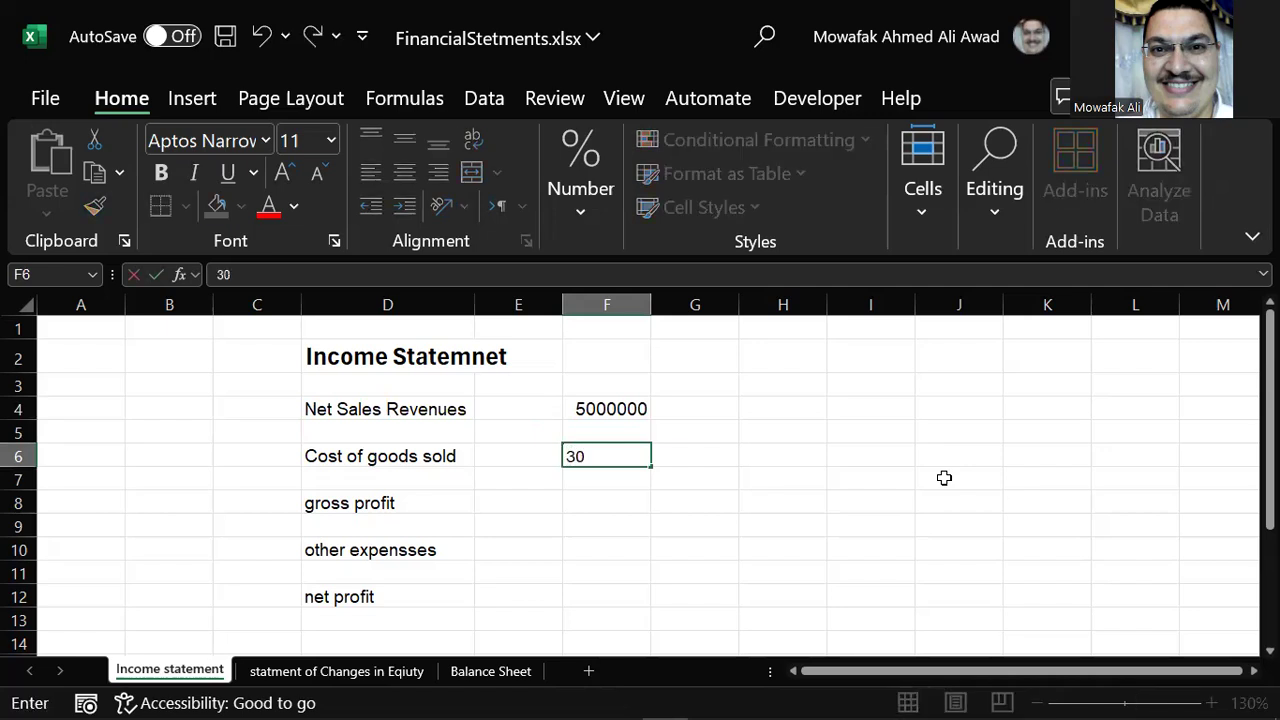
type("00000")
key("Return")
Enter 500000 in F10 as the other expensses amount.
key("Down")
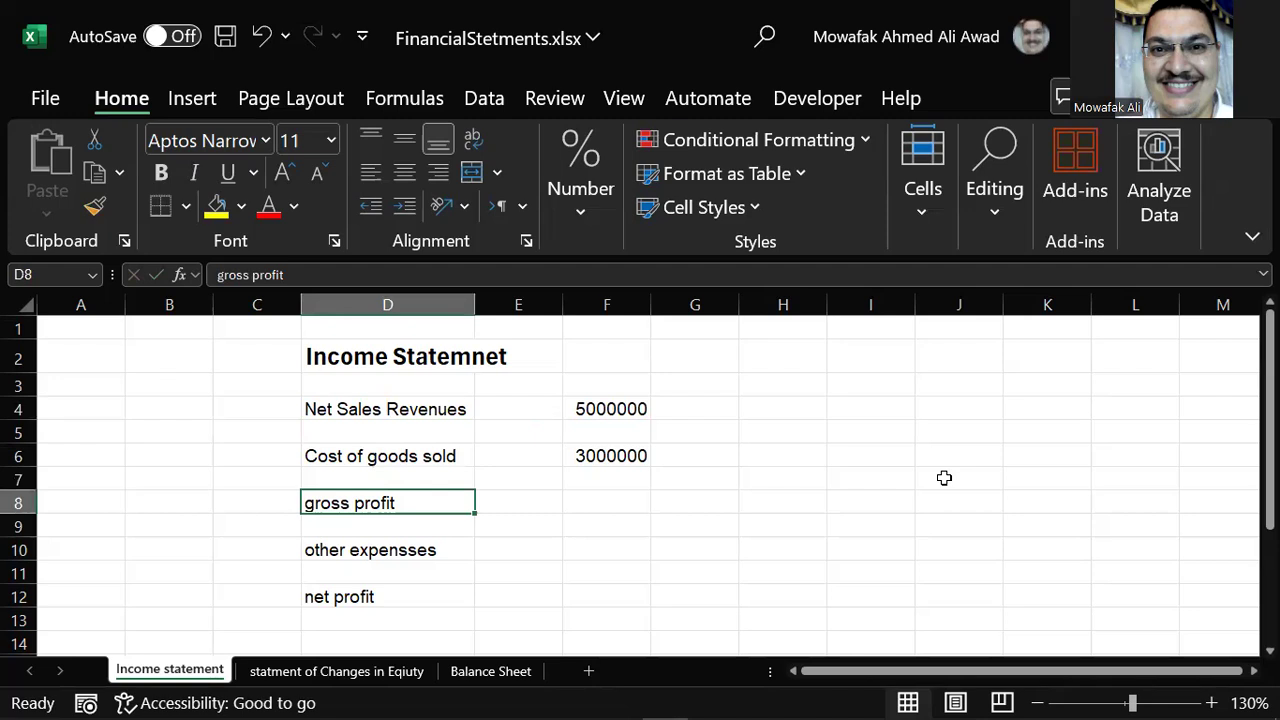
key("Right")
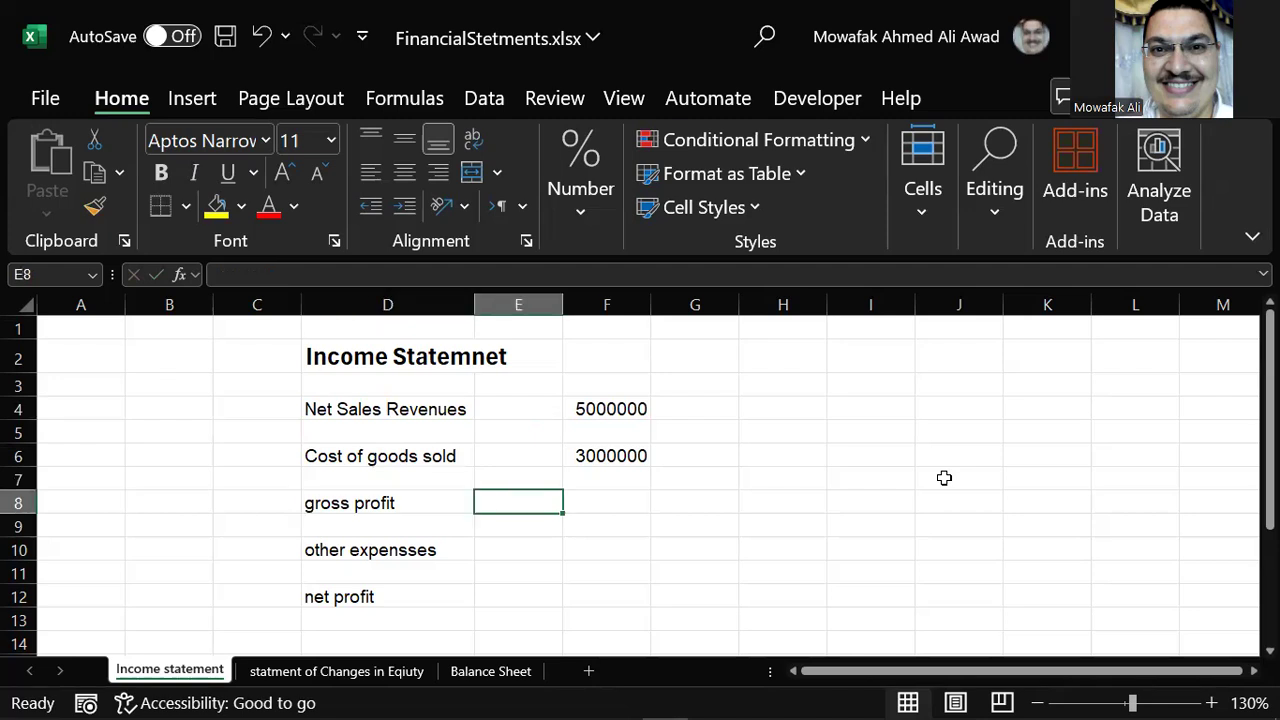
key("Right")
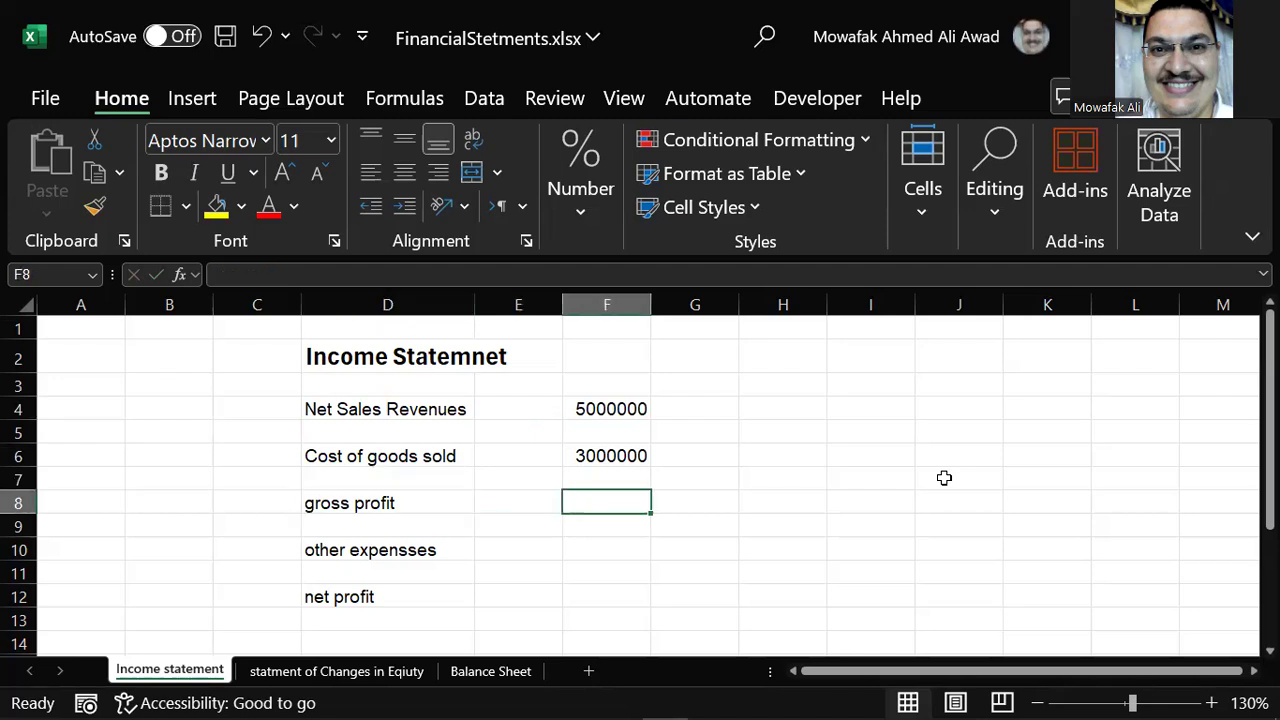
key("Left")
key("Left")
key("Down")
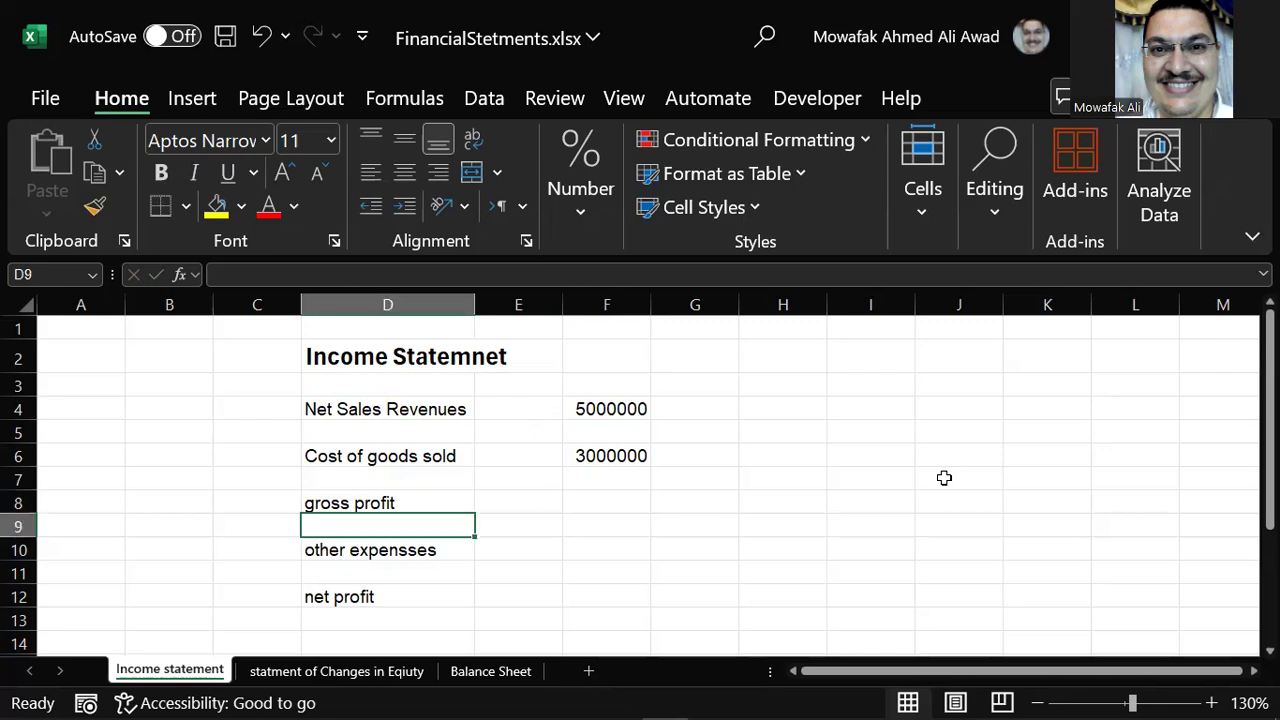
key("Down")
key("Right")
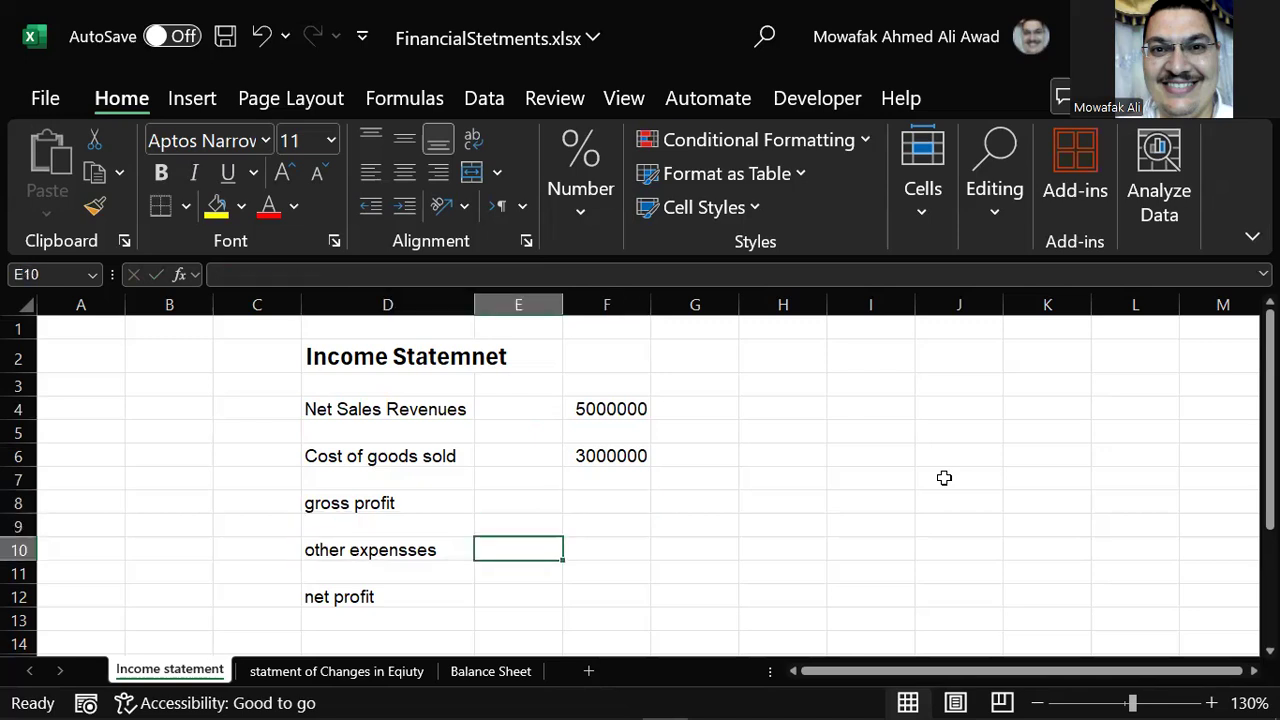
key("Right")
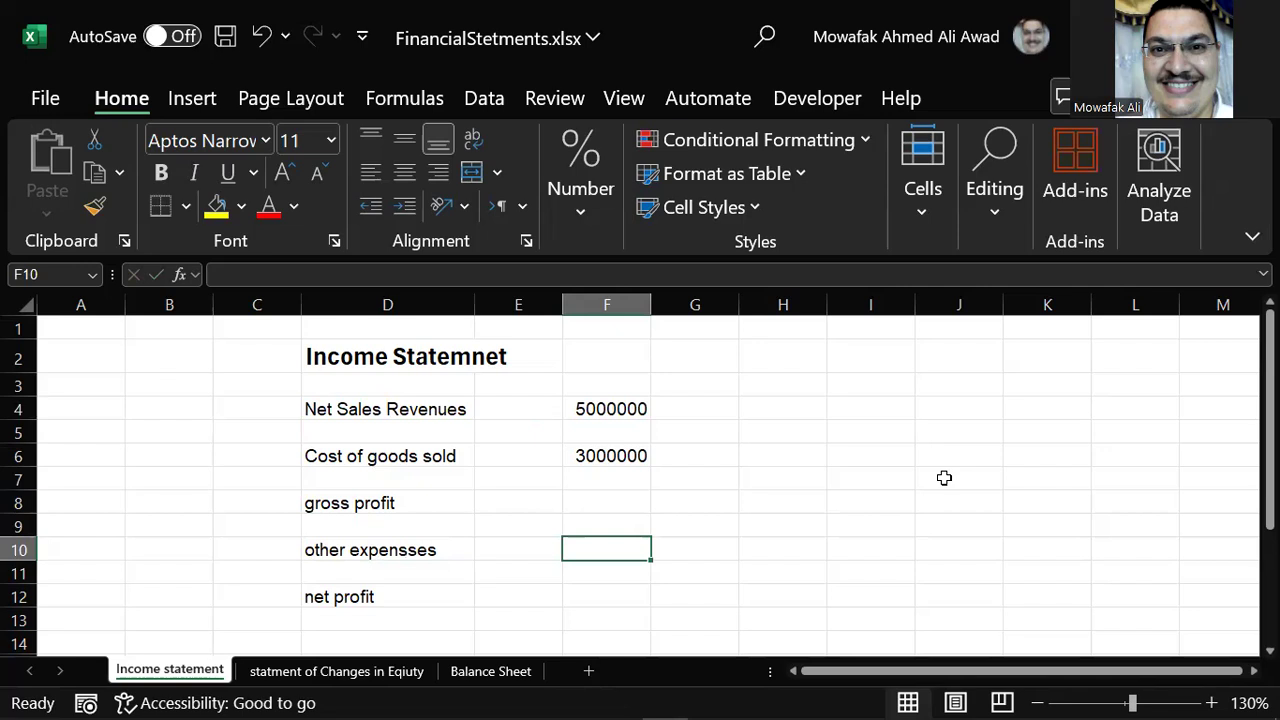
type("500000")
key("Return")
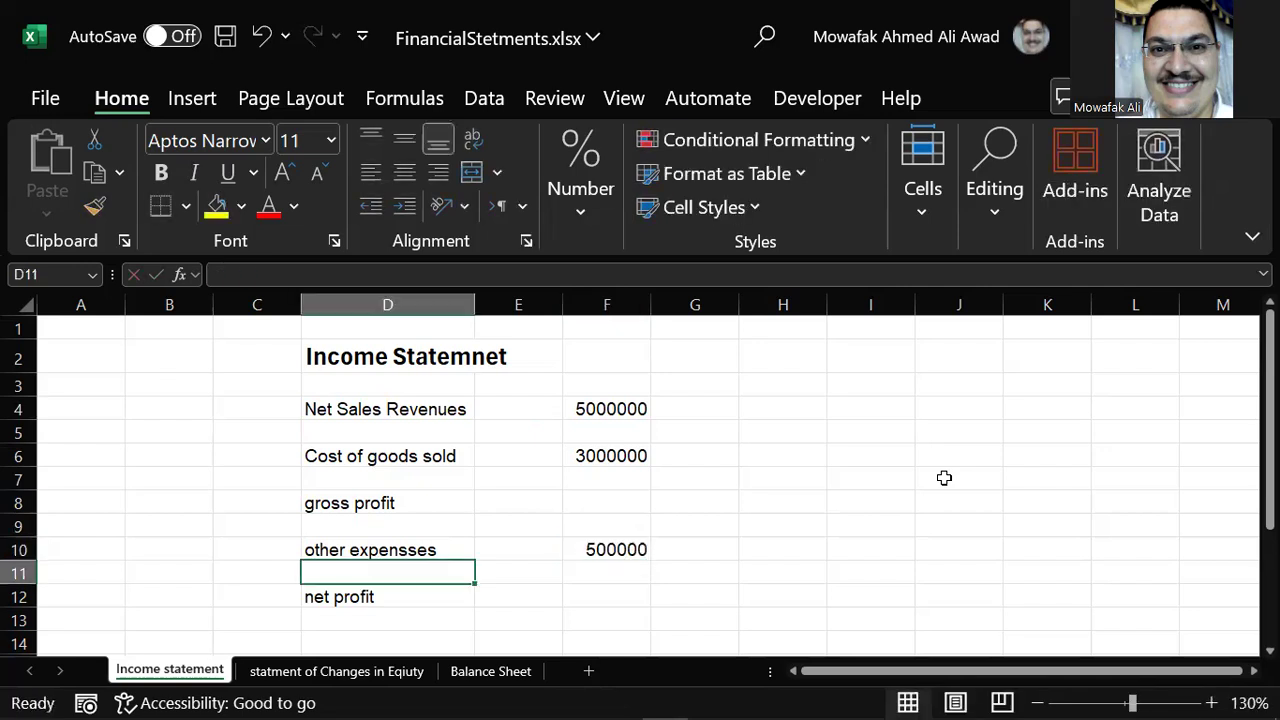
key("Down")
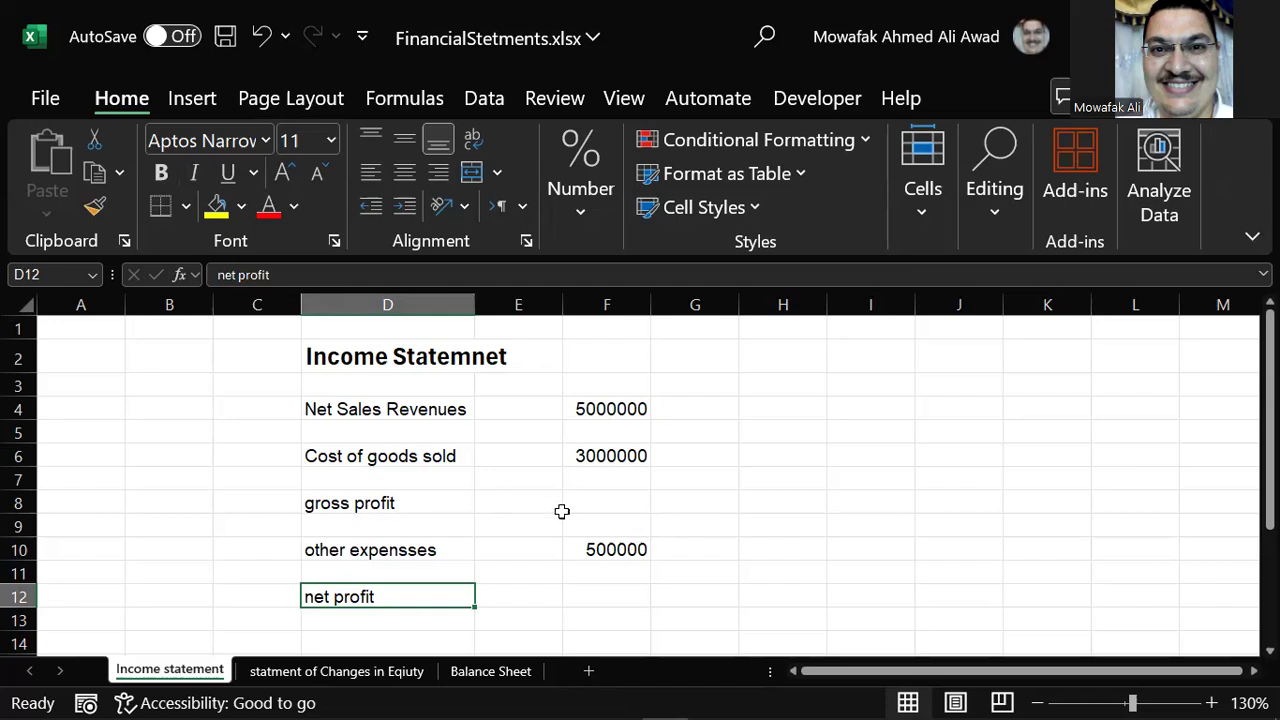
Enter a SUM formula over the range F4:F8 in the gross profit cell F8.
left_click(612, 494)
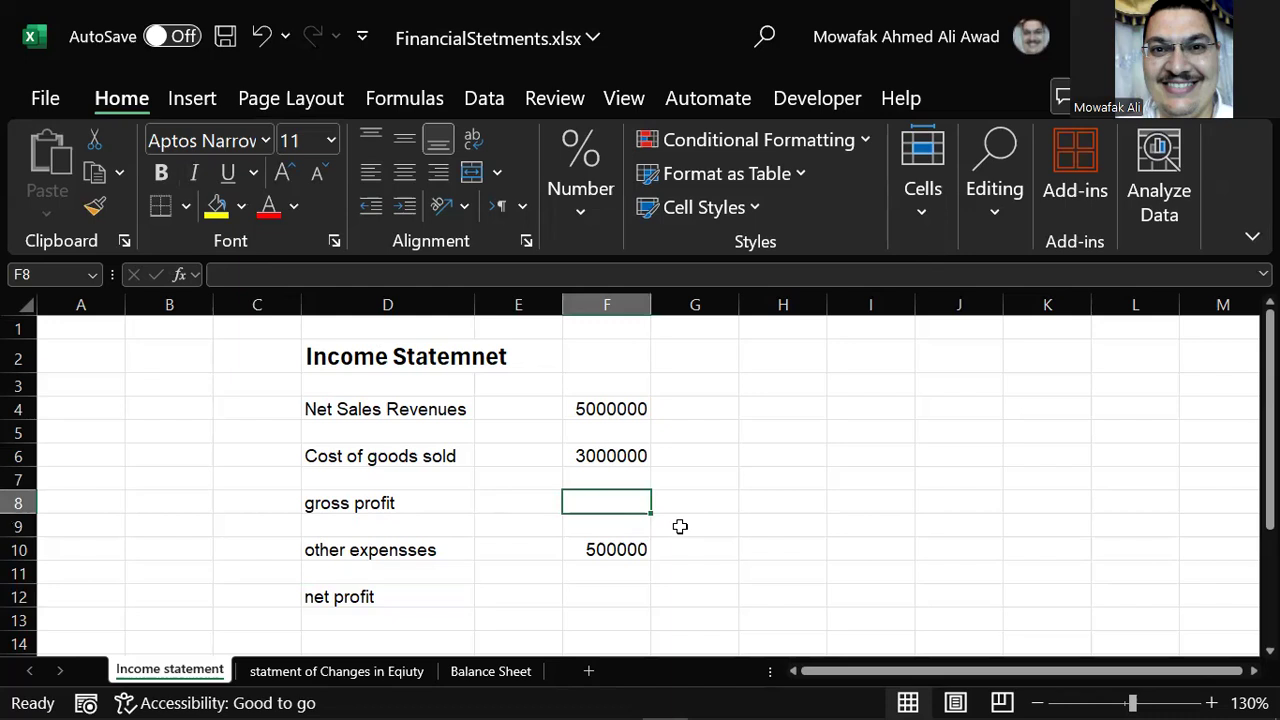
type("=")
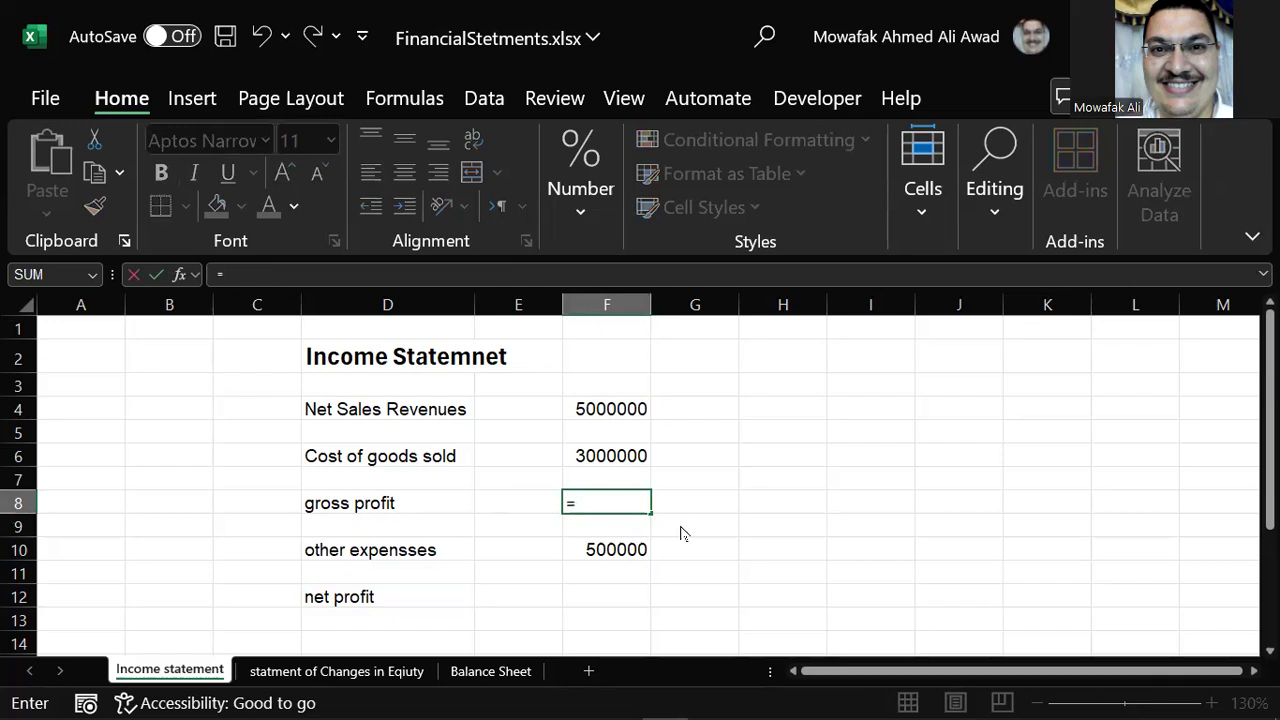
type("su")
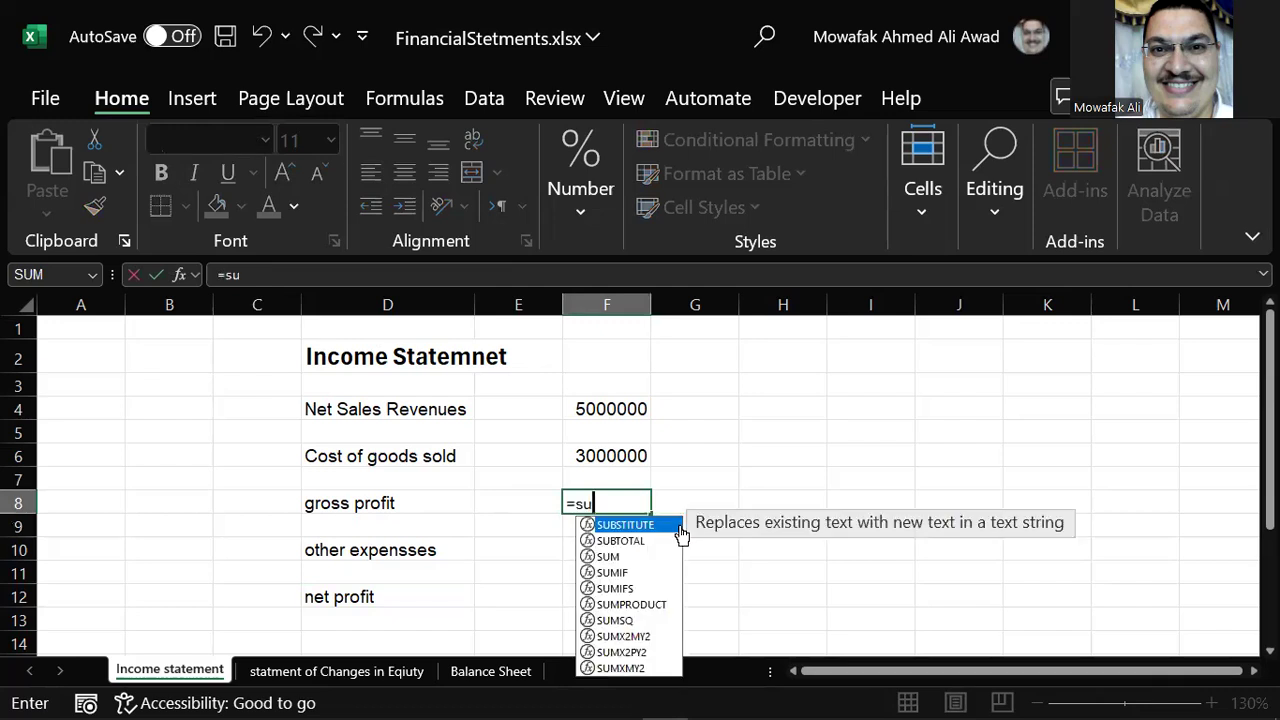
type("m(")
key("shift+Up")
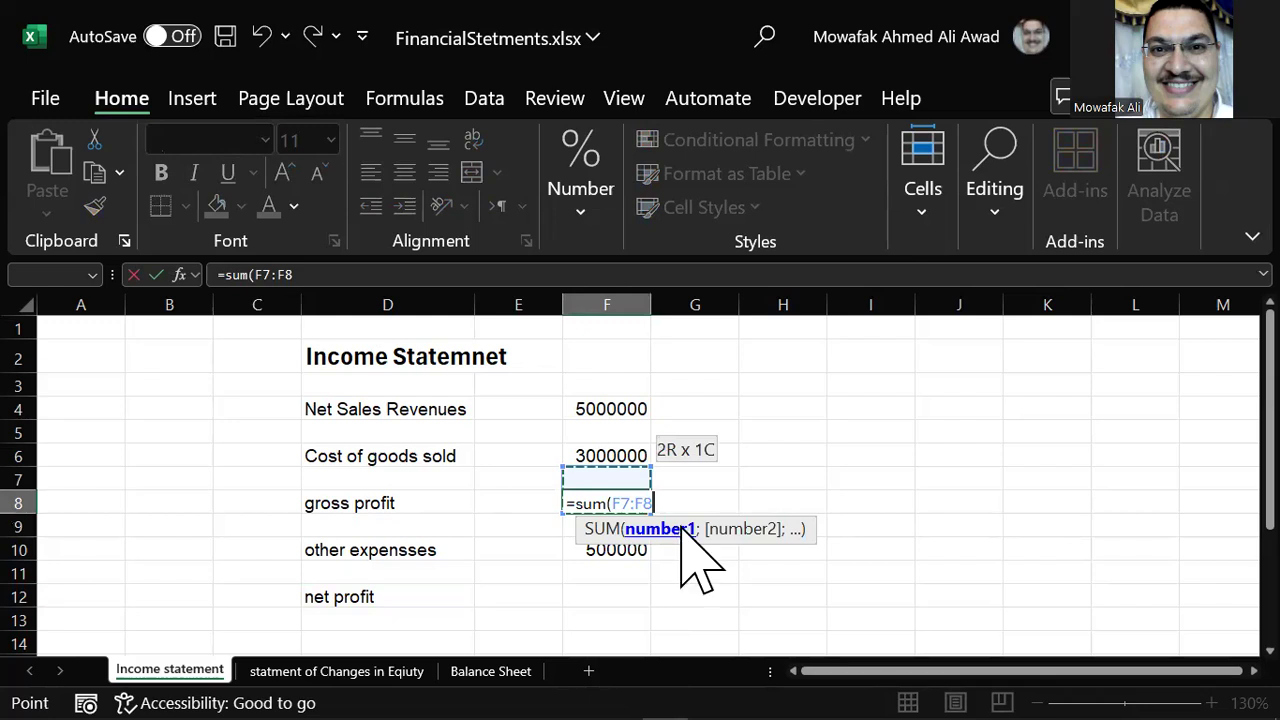
key("shift+Up")
key("shift+Up")
key("shift+Up")
key("Return")
key("Up")
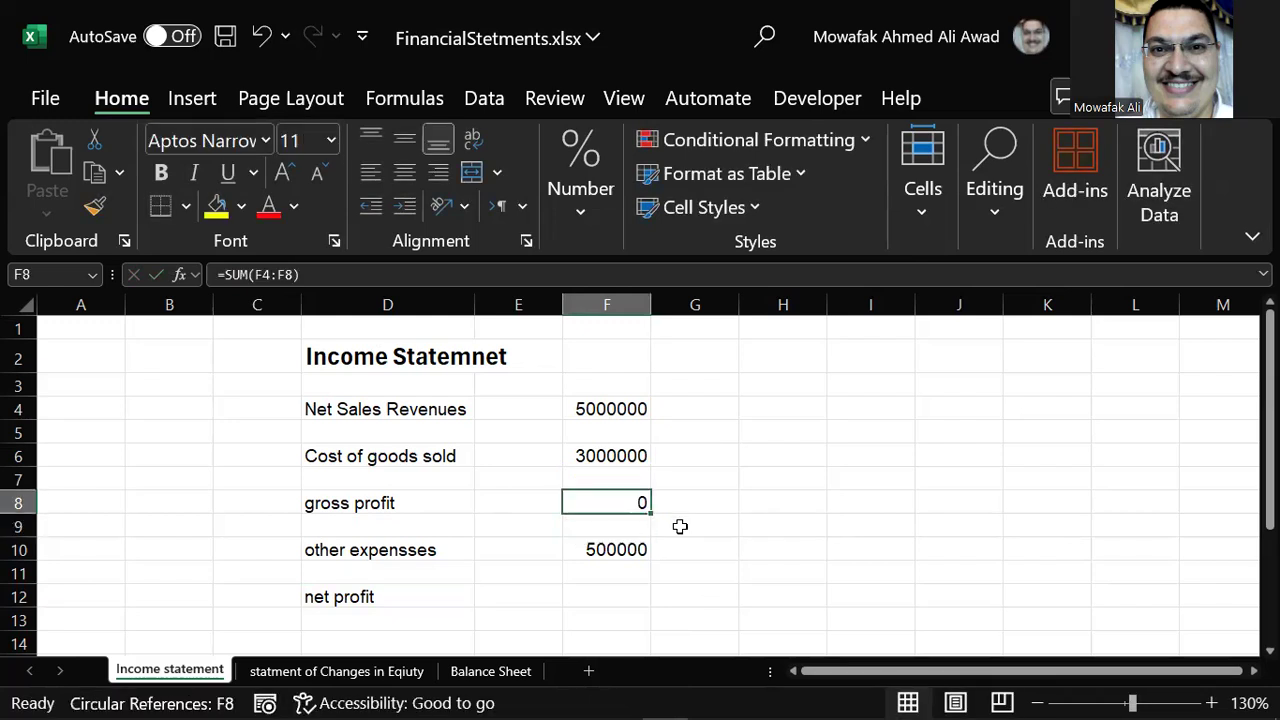
key("F2")
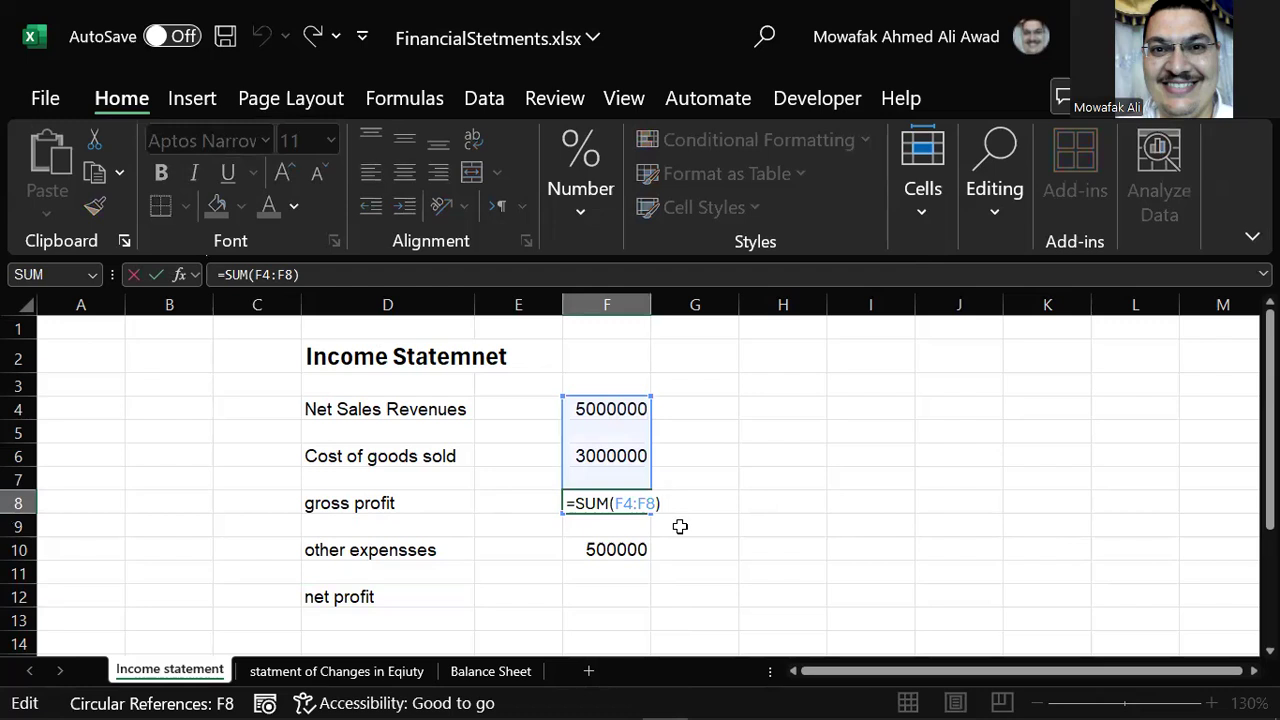
key("Return")
key("Up")
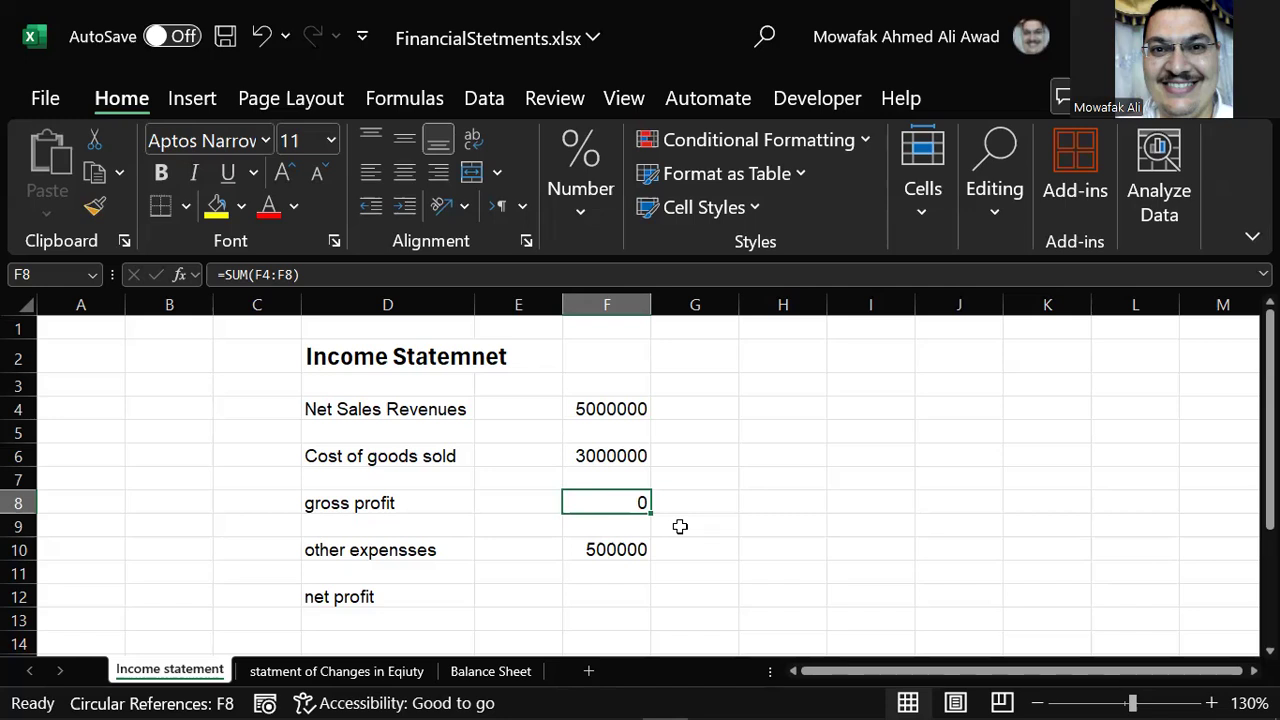
key("F2")
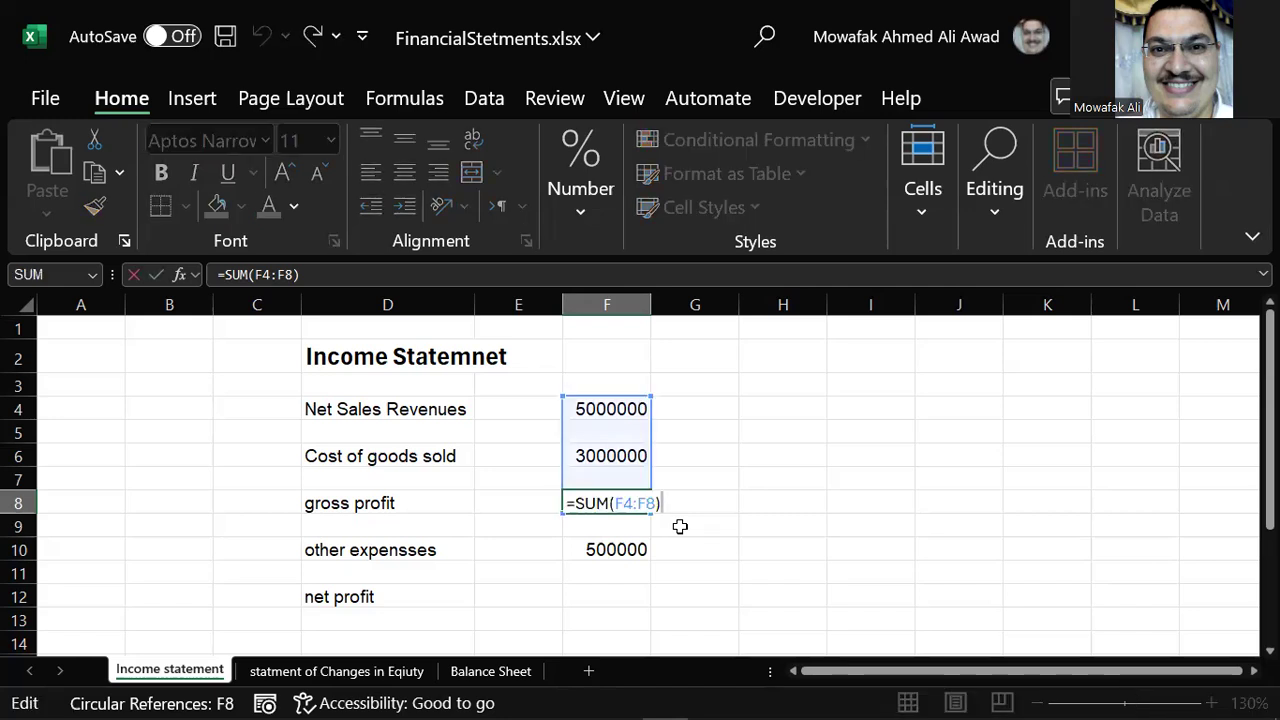
key("BackSpace")
key("BackSpace")
key("BackSpace")
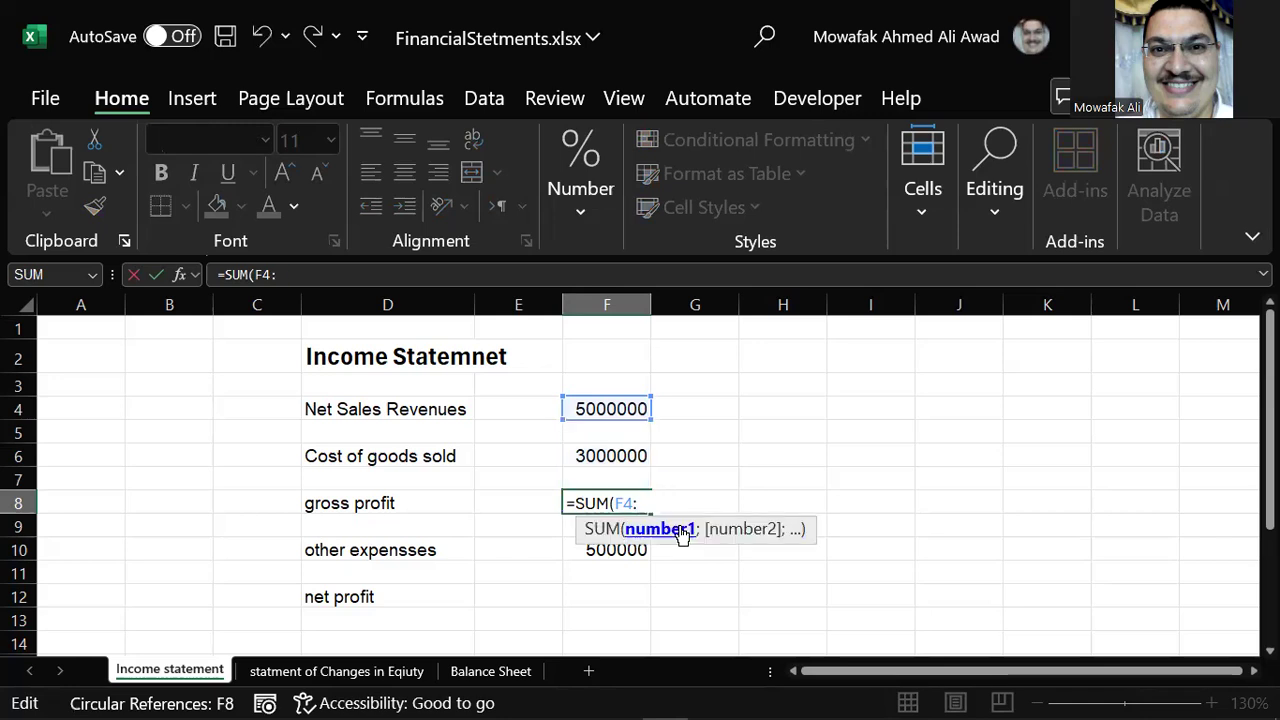
key("BackSpace")
type(";")
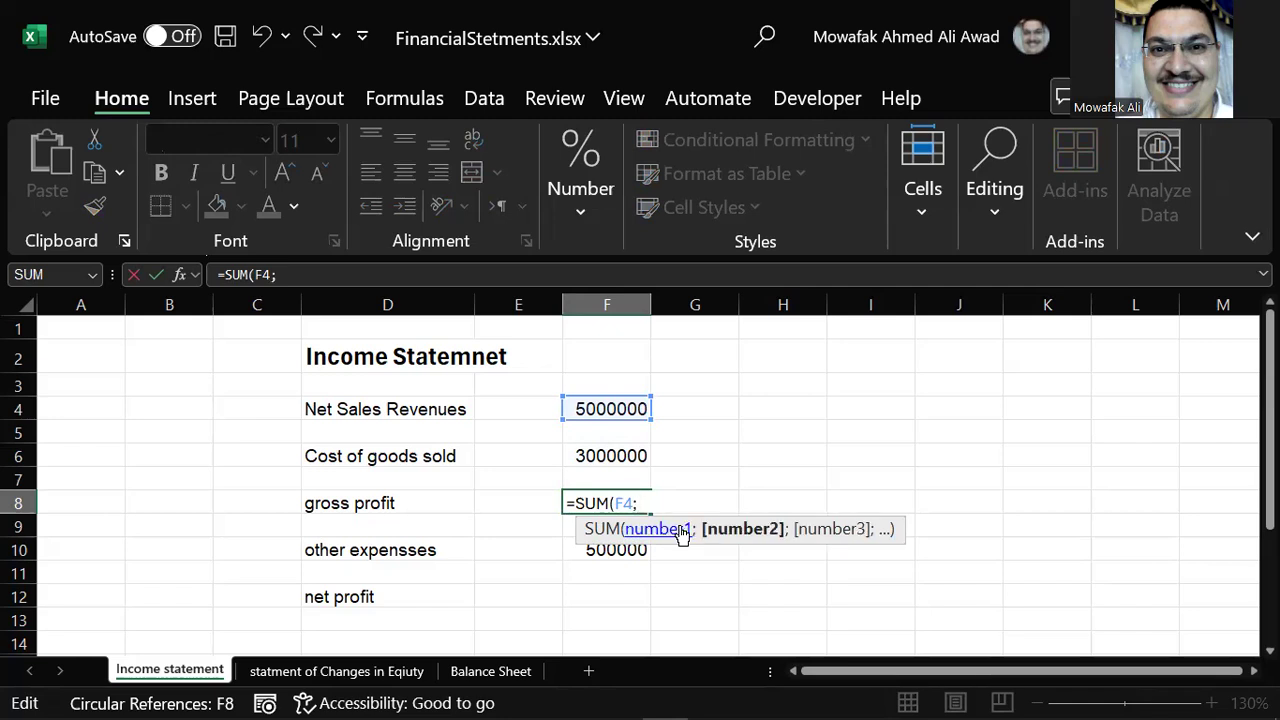
key("shift+Home")
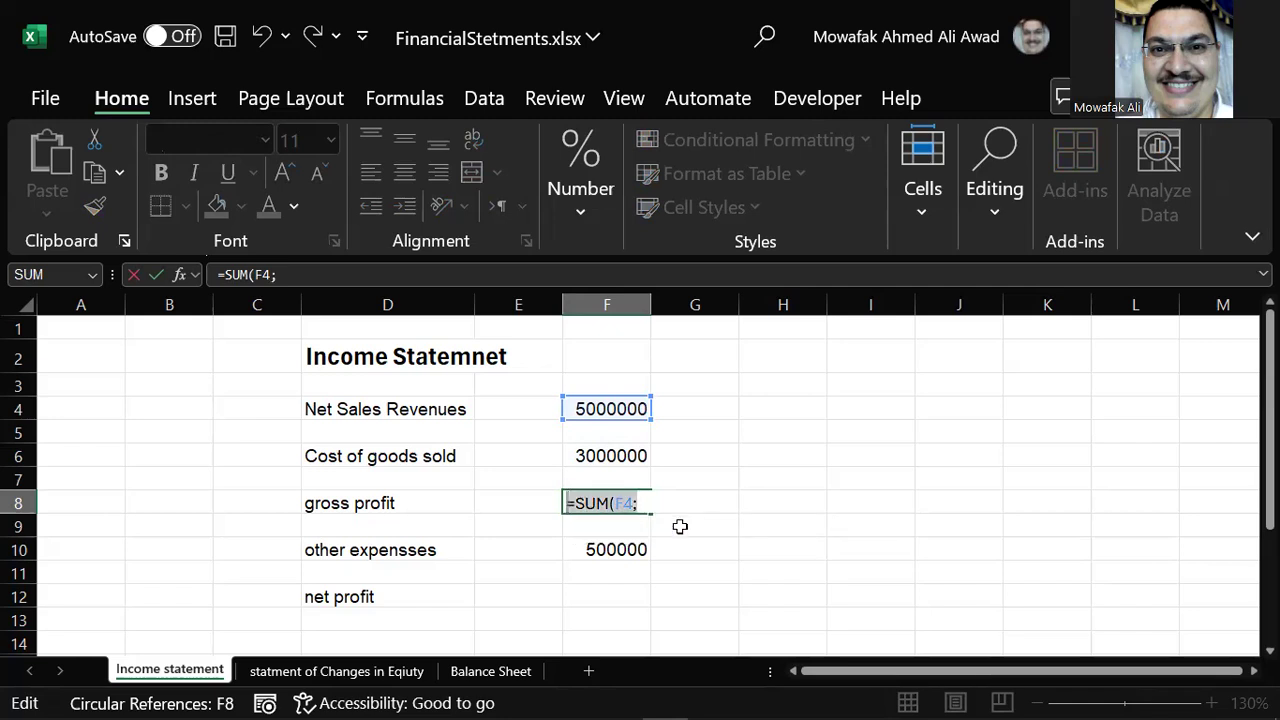
type("=")
left_click(610, 458)
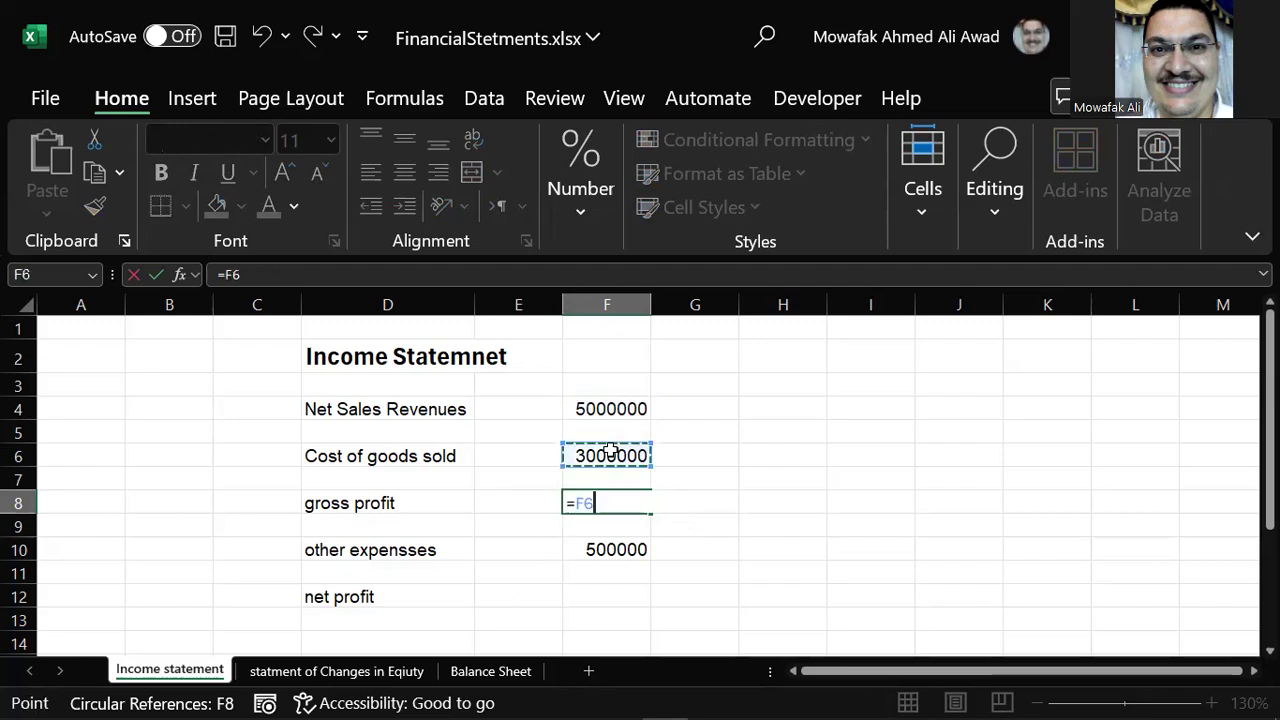
key("Escape")
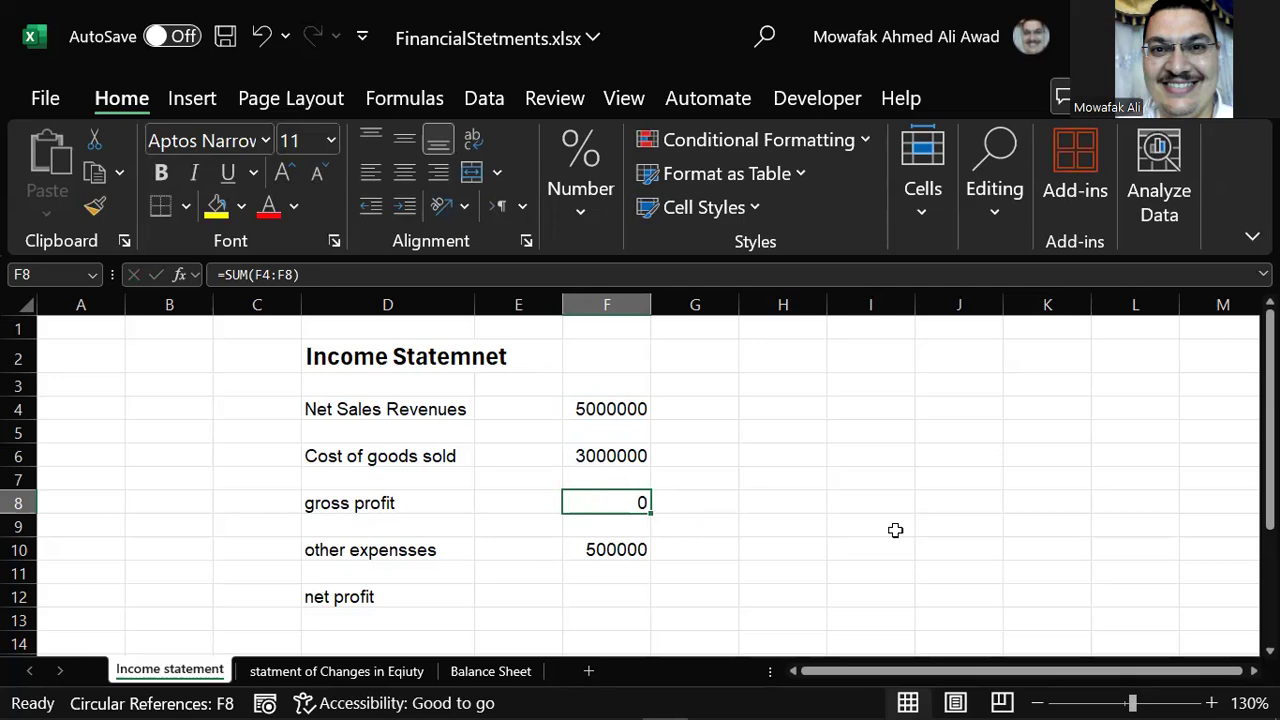
Delete the SUM formula from the gross profit cell F8.
key("Delete")
type("=")
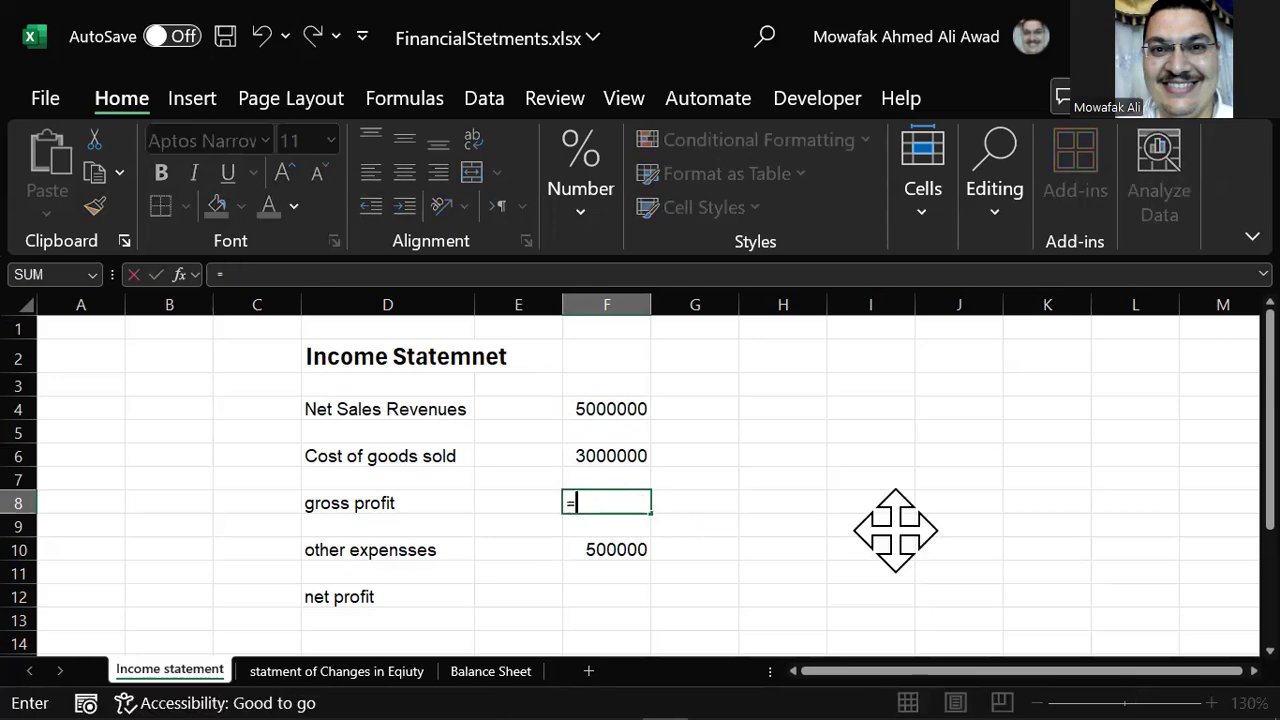
type("sum")
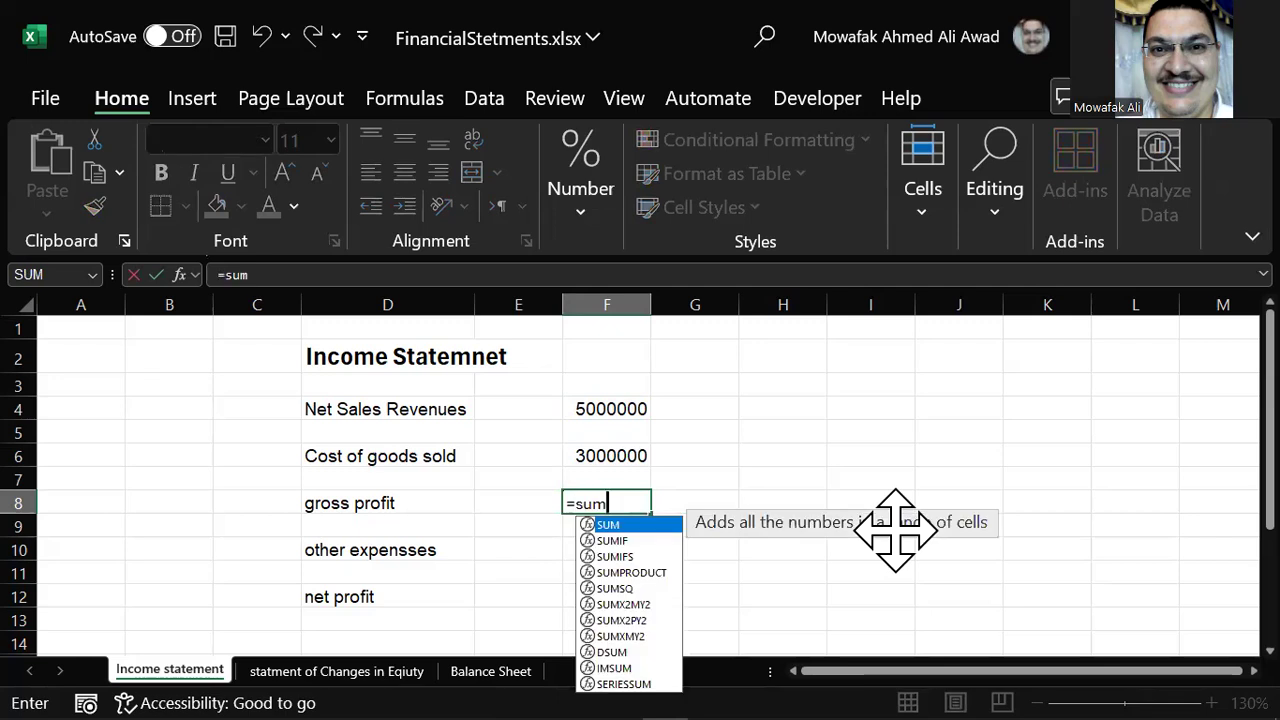
key("shift+Up")
key("Down")
key("Up")
Enter =SUM(F4:F7) in the gross profit cell F8 and clear the cell again.
type("=")
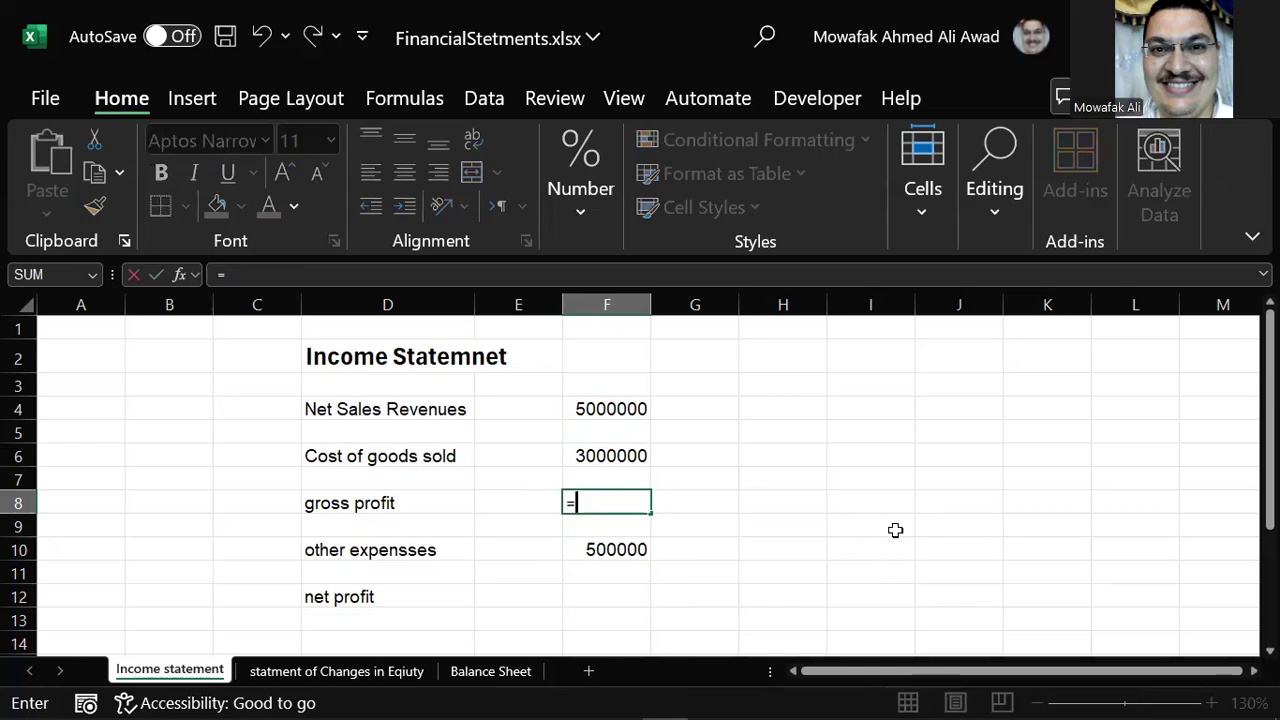
type("sum(")
key("Up")
key("shift+Up")
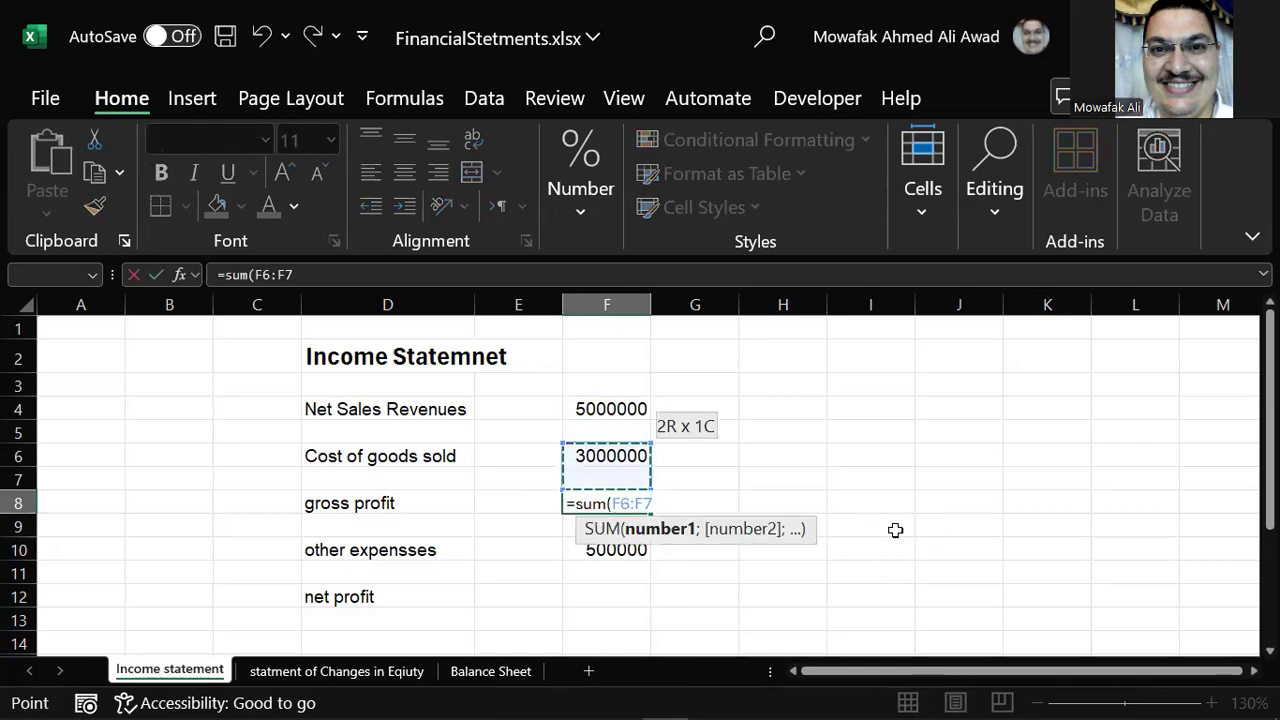
key("shift+Up")
key("shift+Up")
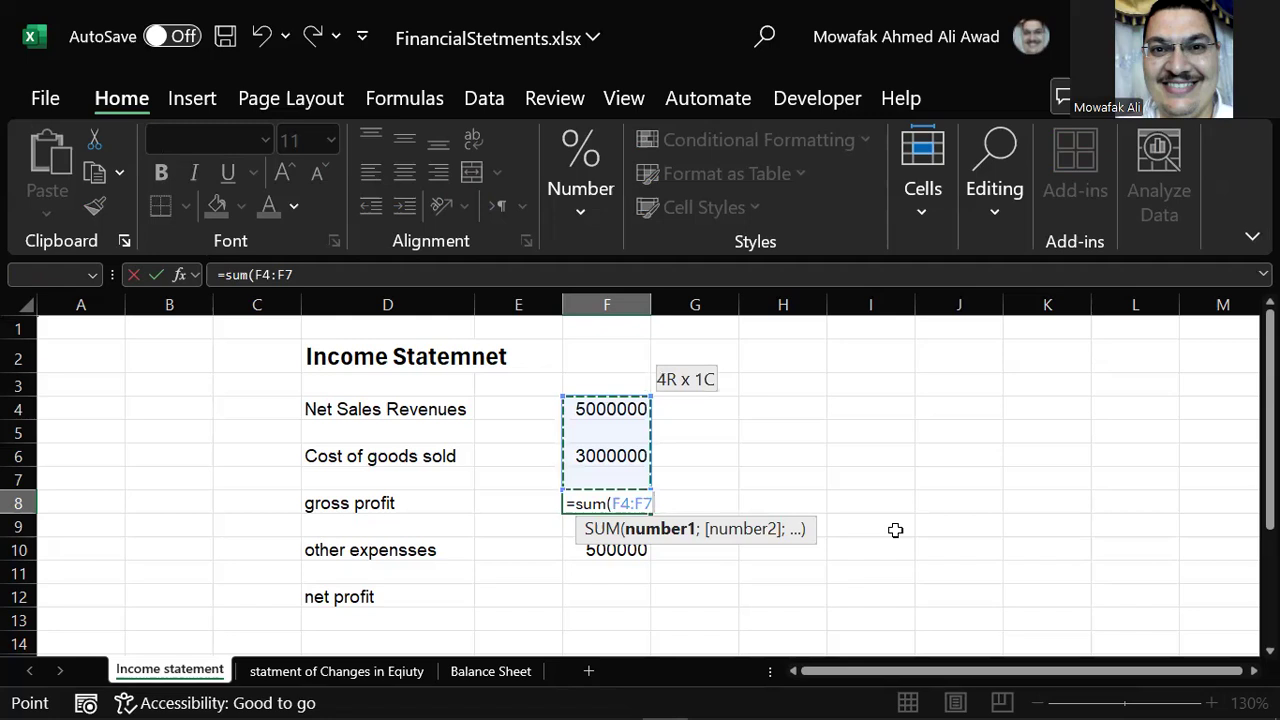
type(")")
key("Return")
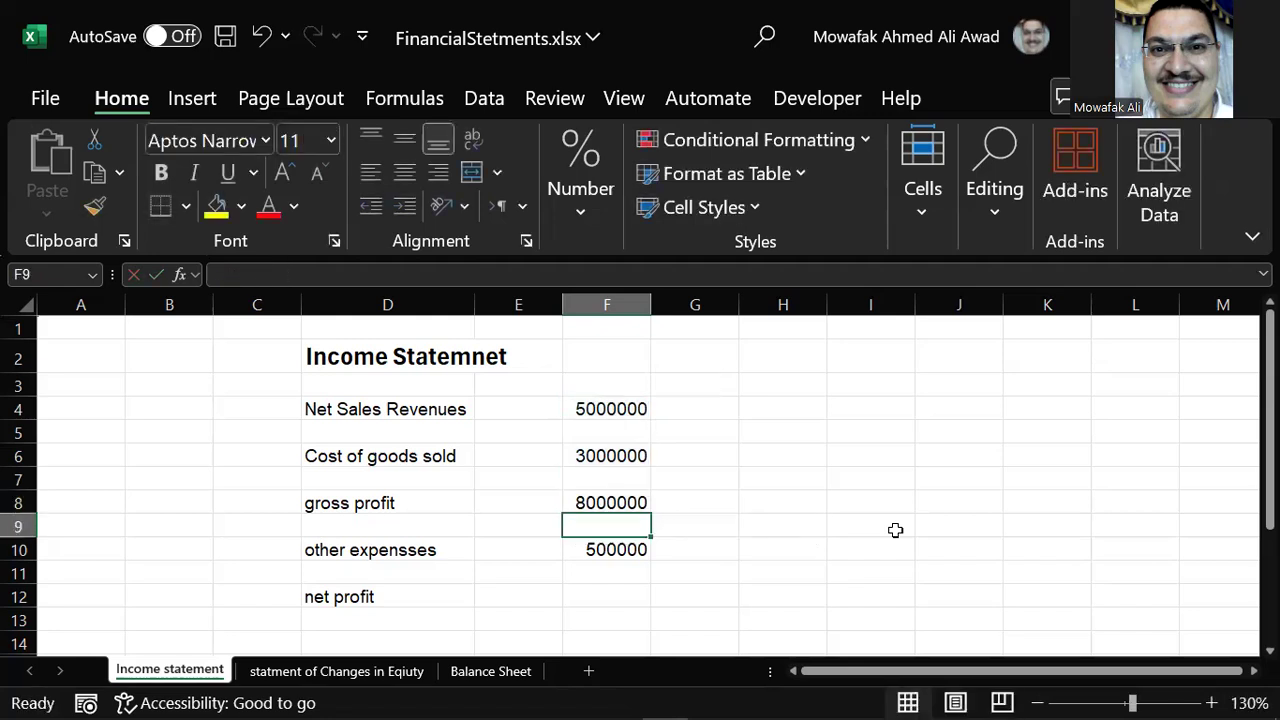
key("Up")
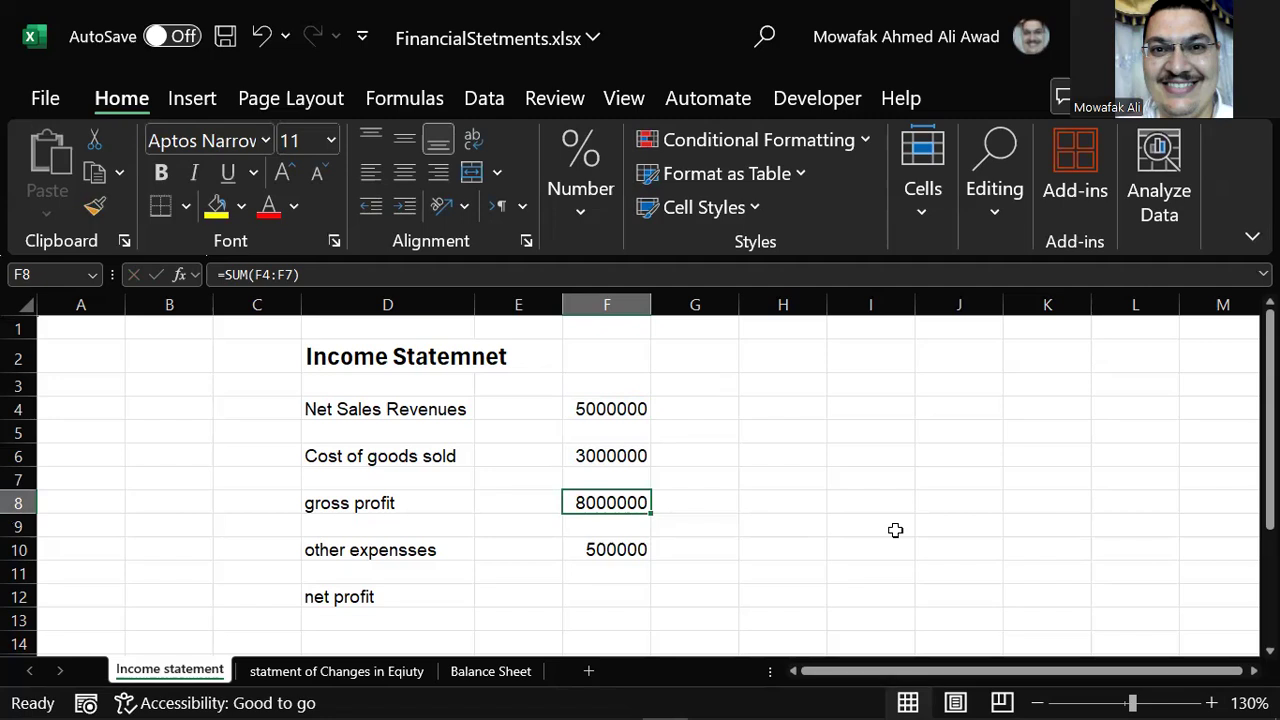
key("Delete")
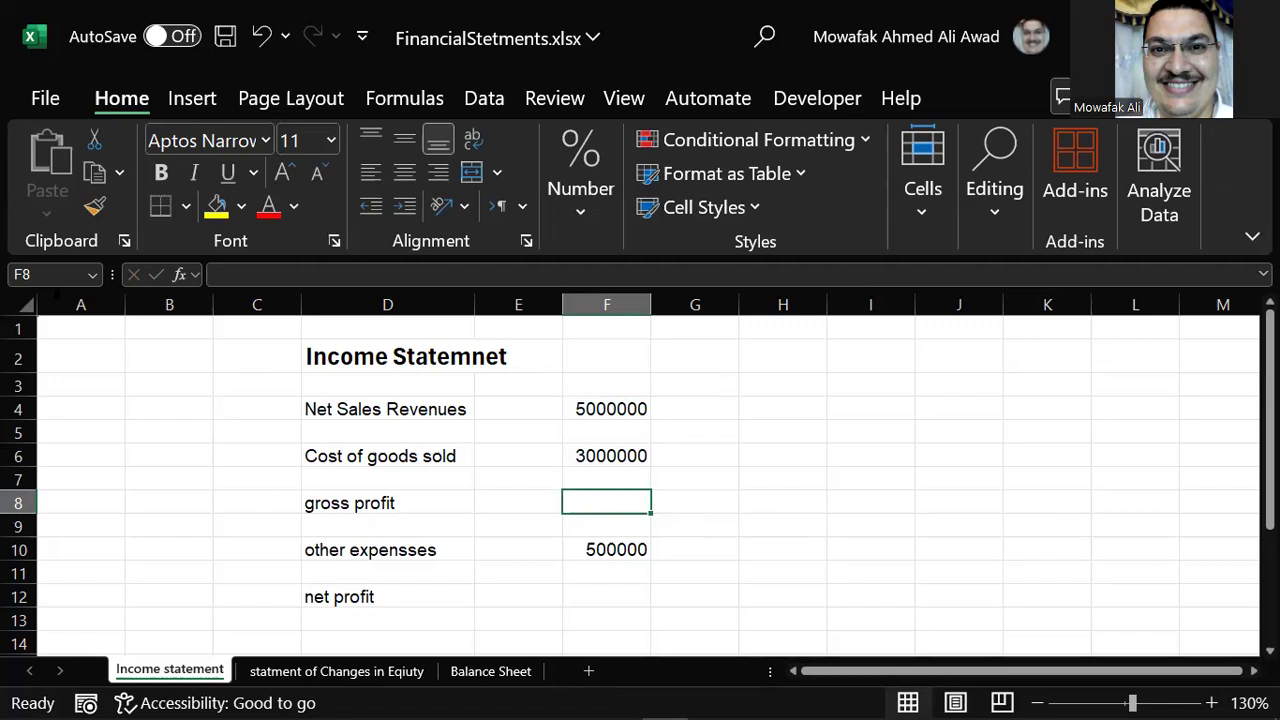
Enter =SUM(F4:F6) in the gross profit cell F8 and clear the cell again.
left_click_drag(306, 500, 588, 500)
left_click(588, 500)
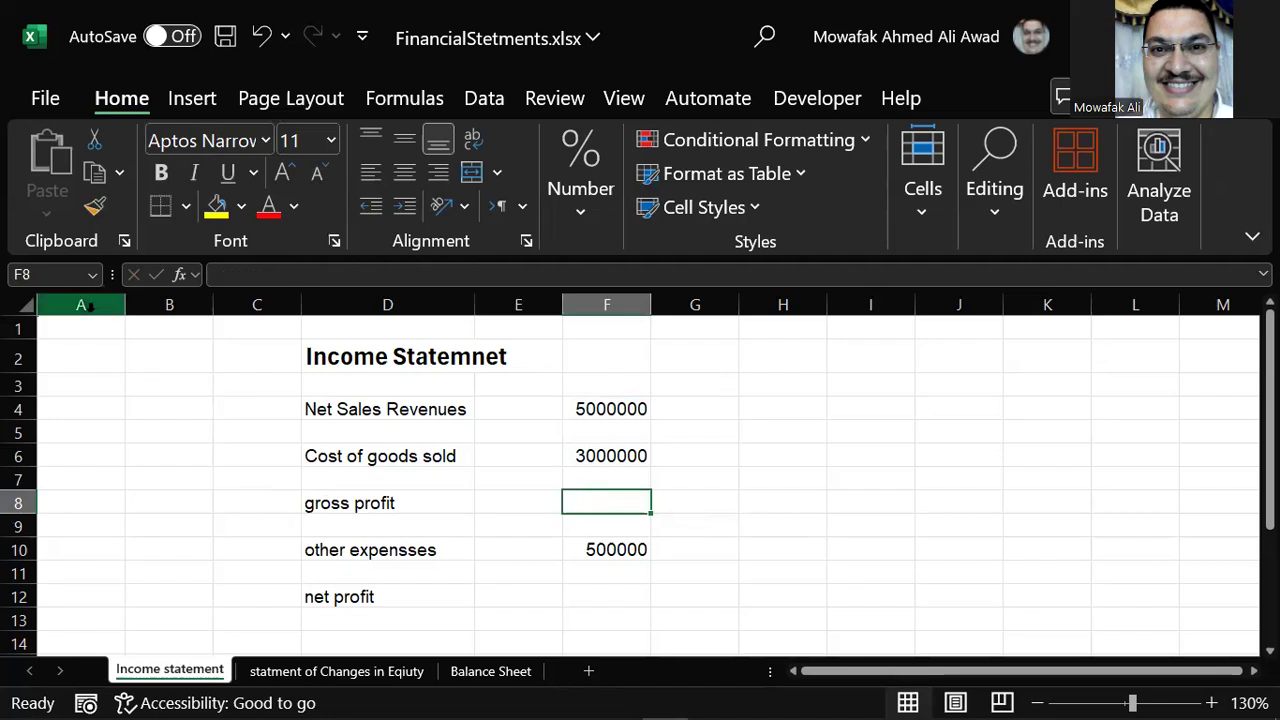
left_click(256, 272)
type("=")
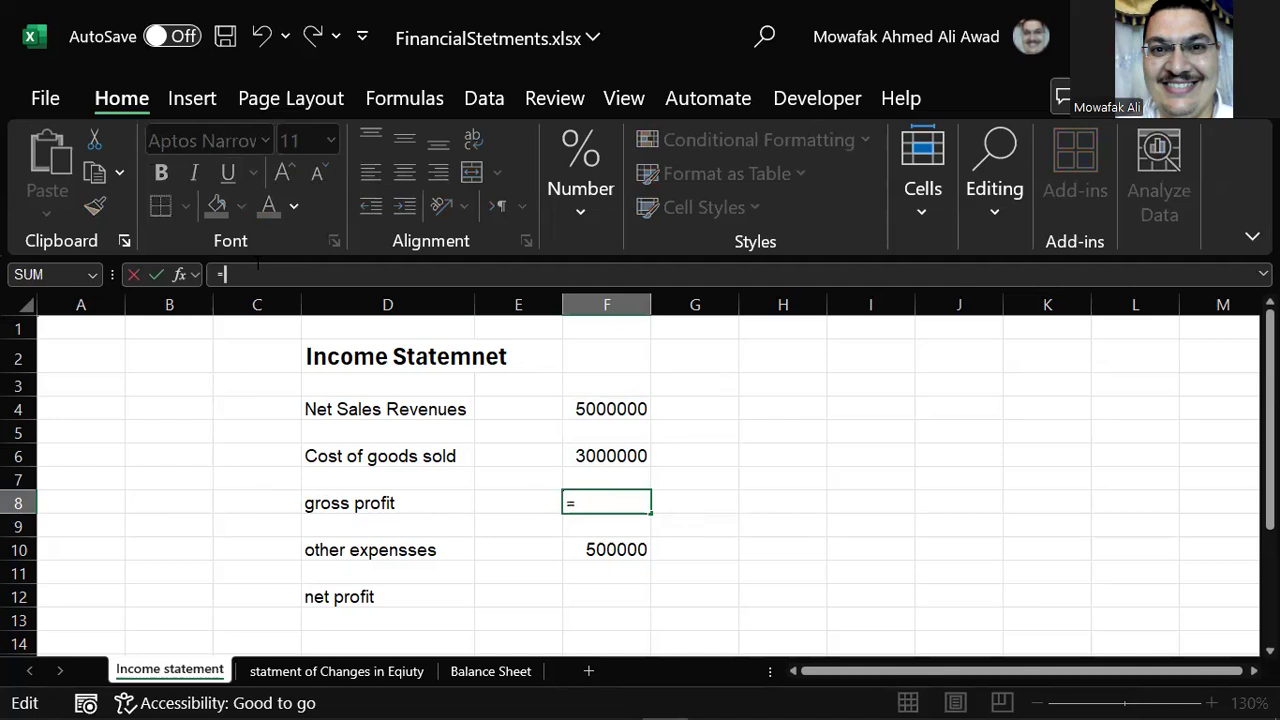
type("sum(")
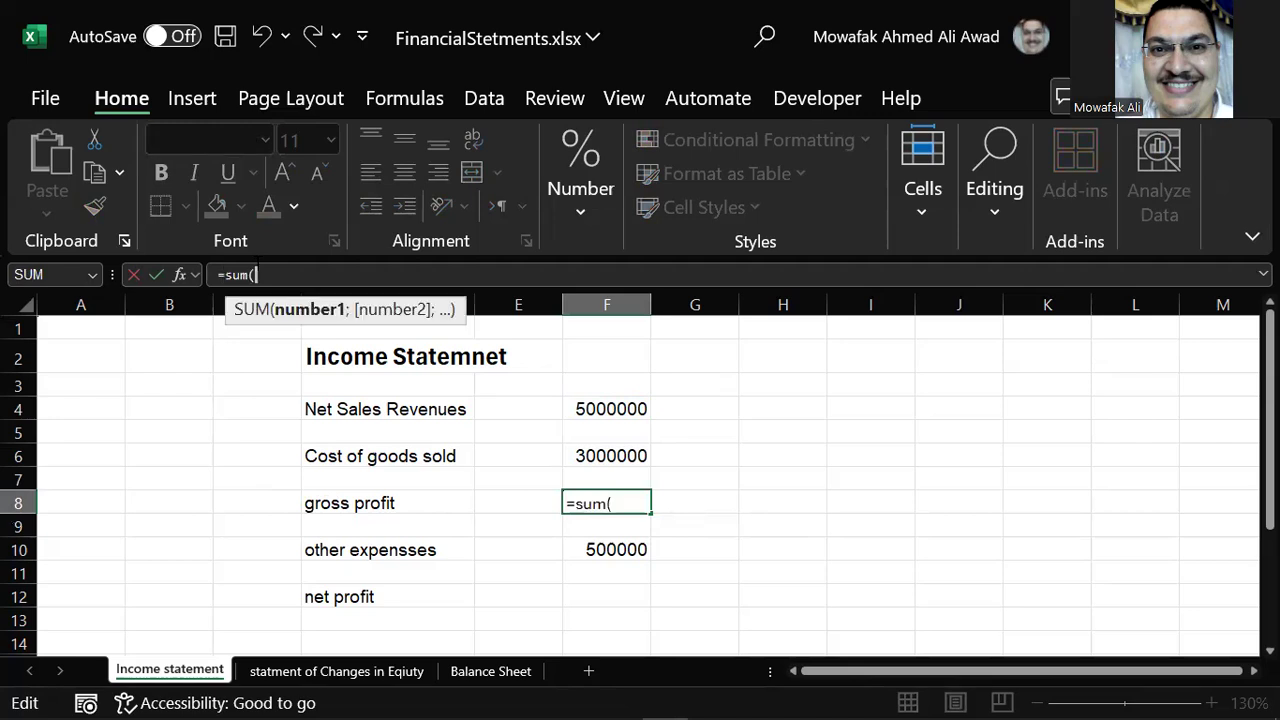
left_click_drag(588, 412, 590, 462)
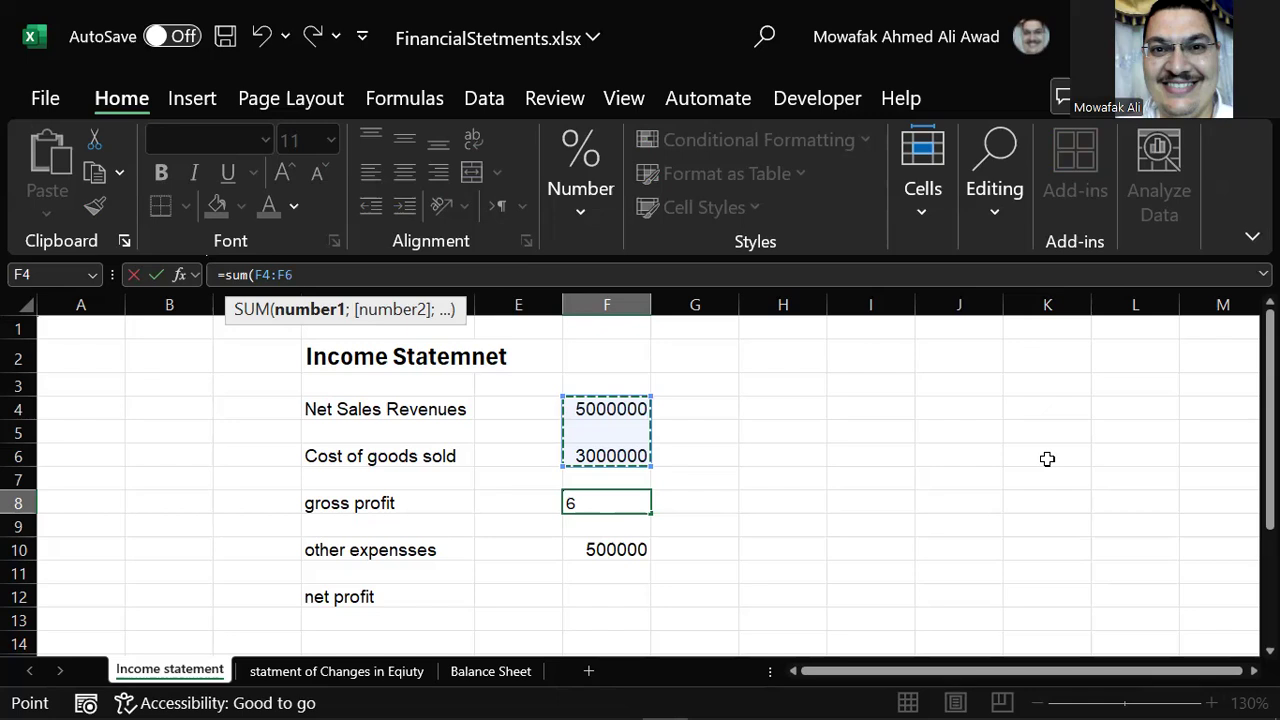
type(")")
key("Return")
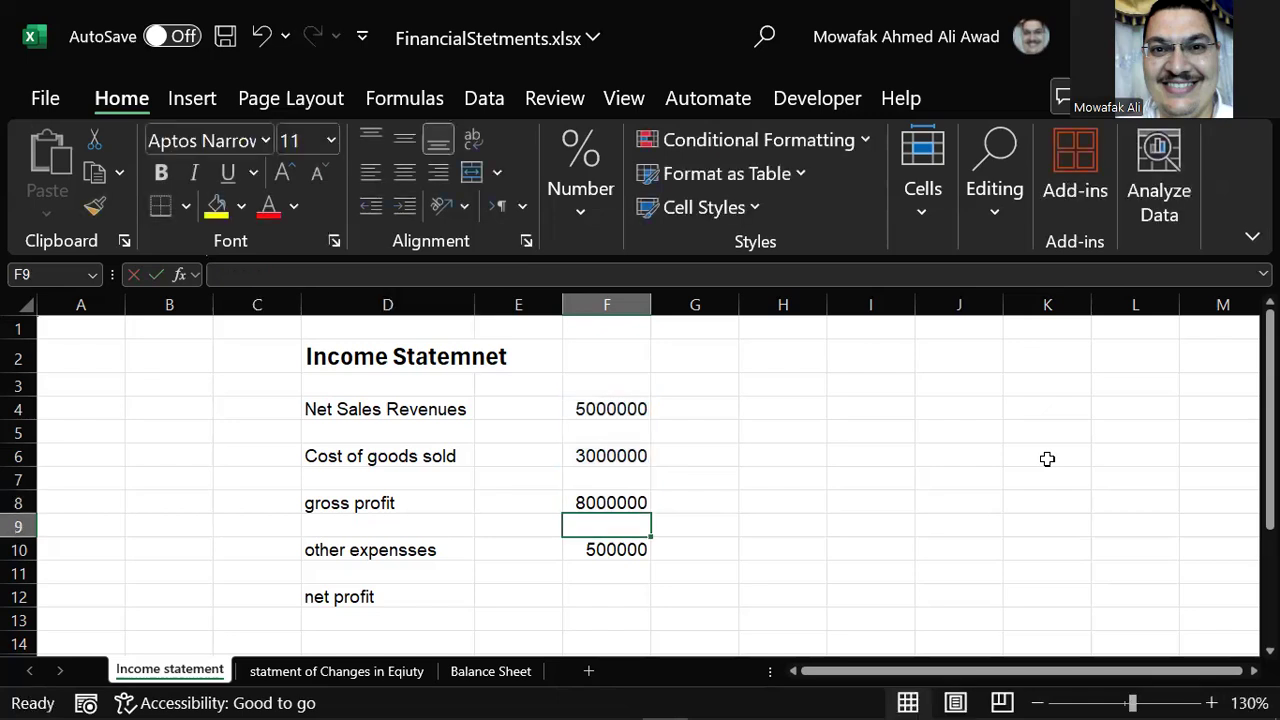
left_click(618, 500)
key("Delete")
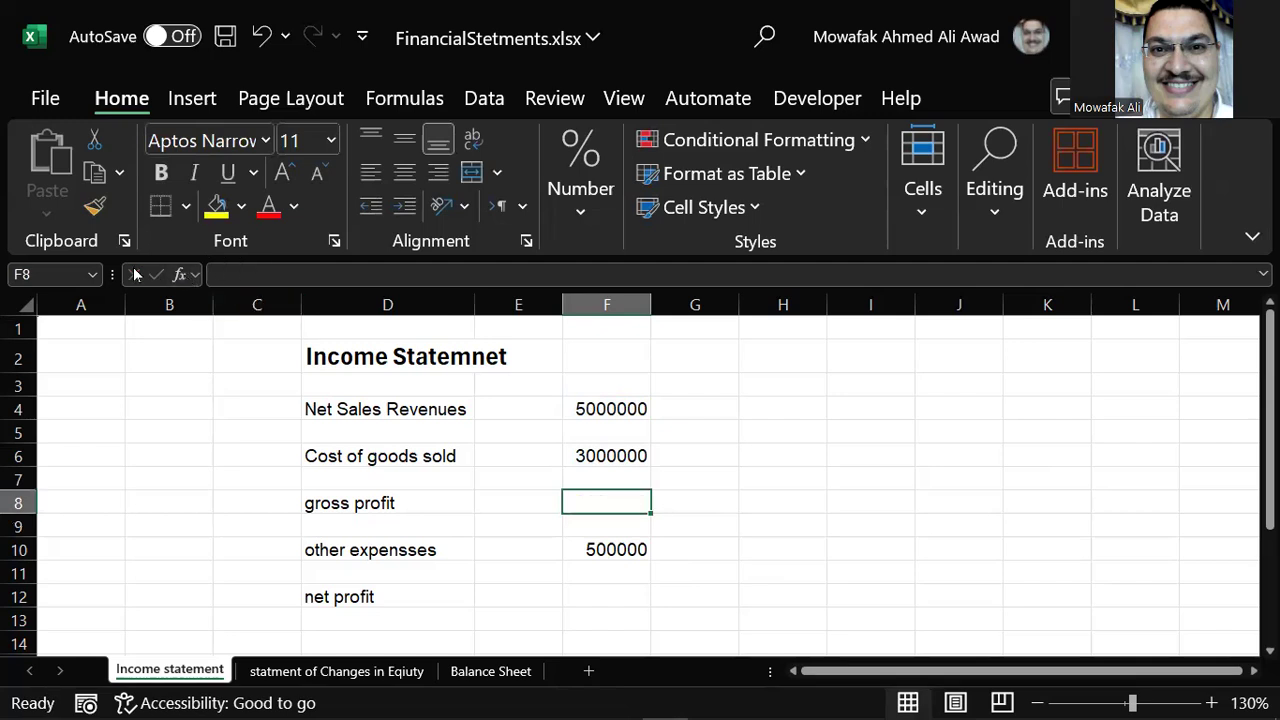
Insert the SUM function with the range F6:F7 into the gross profit cell F8.
left_click(180, 274)
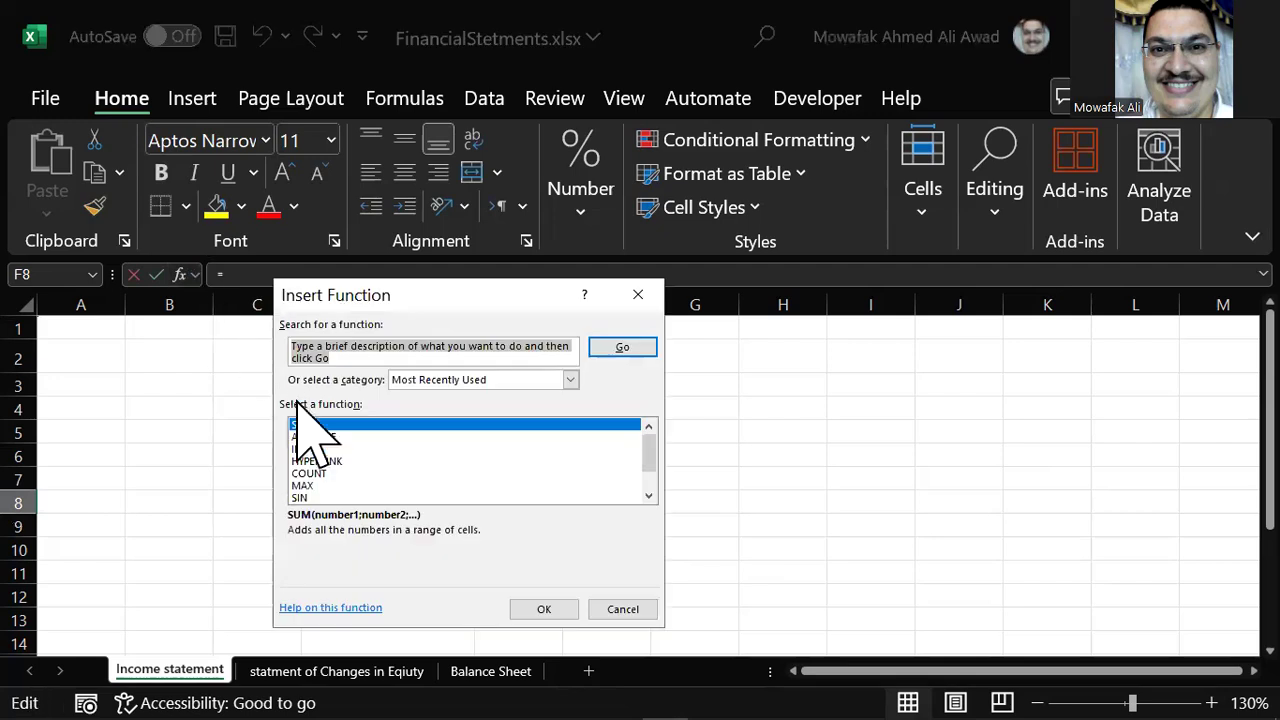
left_click(331, 426)
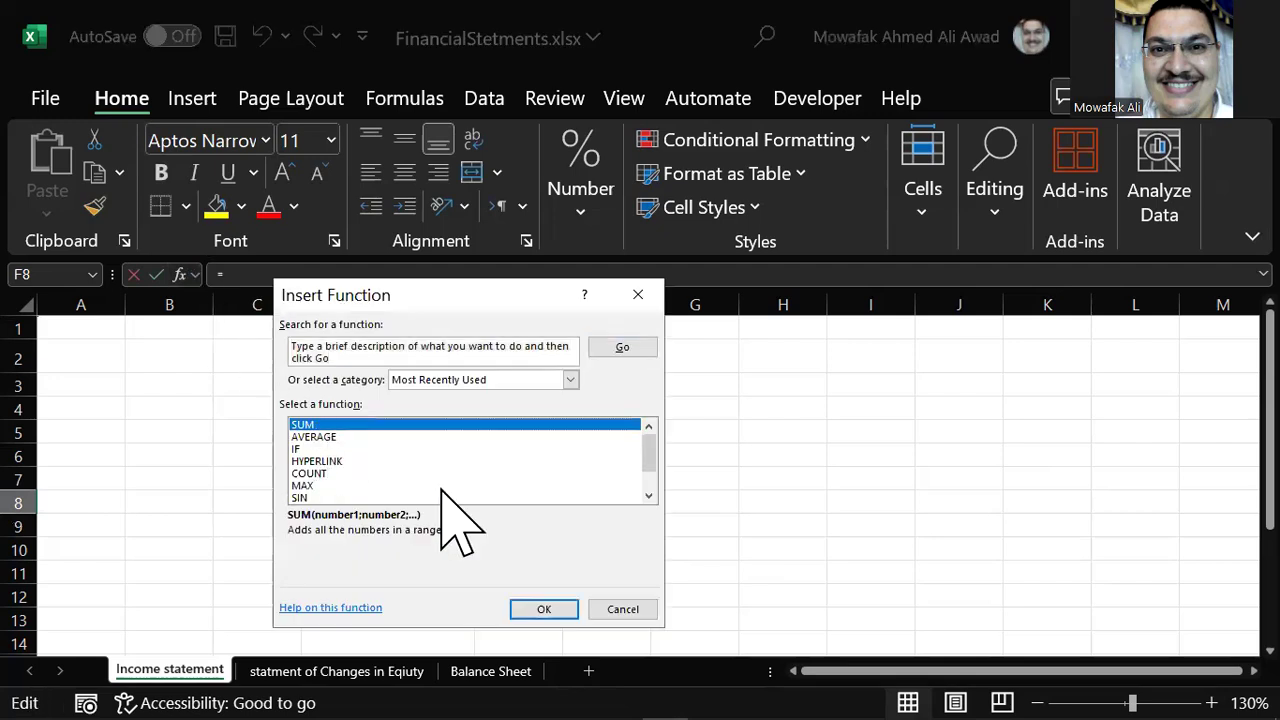
left_click(545, 609)
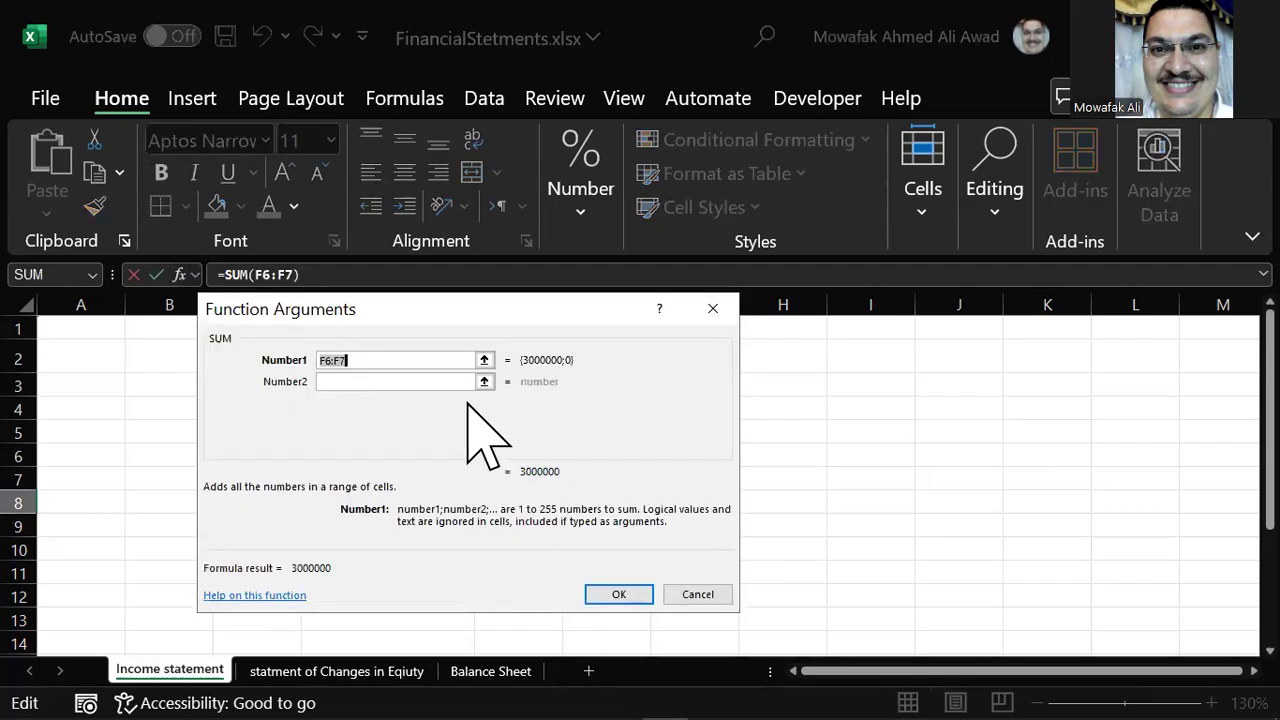
left_click(620, 594)
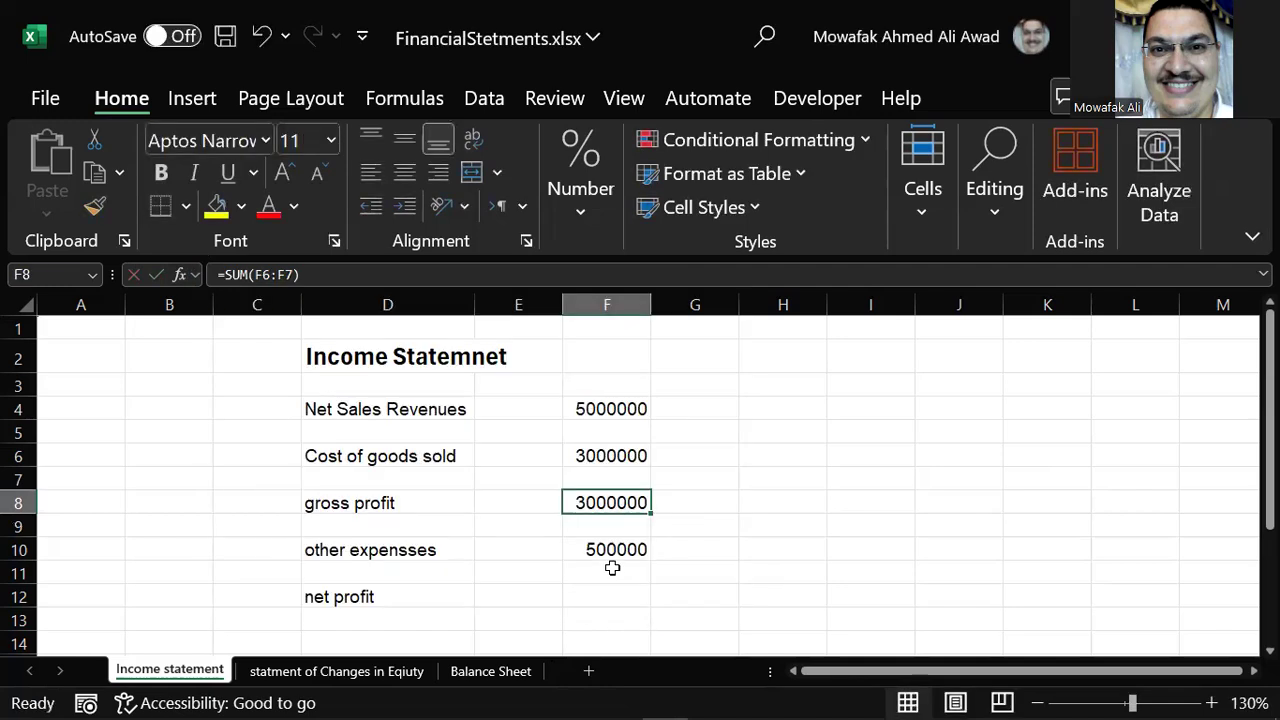
Change the SUM range in the gross profit cell to F4:F7, then clear the cell.
double_click(622, 498)
left_click_drag(645, 500, 622, 494)
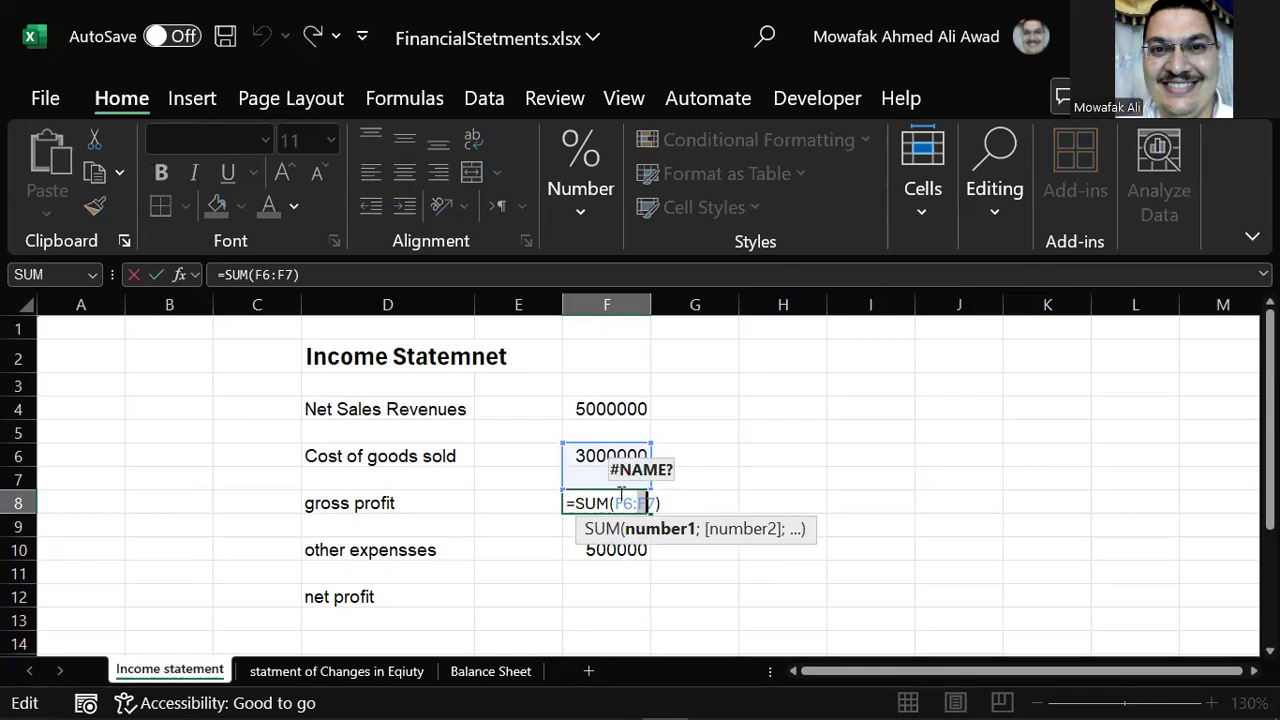
left_click(622, 496)
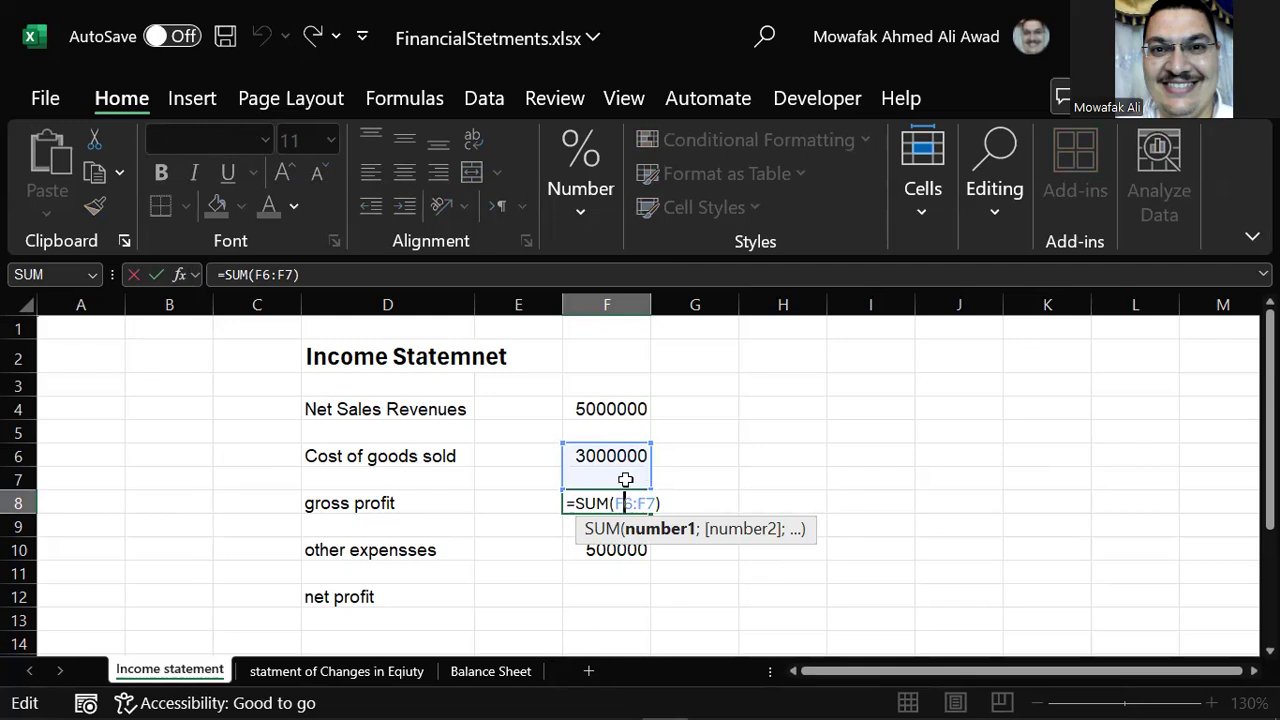
key("shift+Right")
type("4")
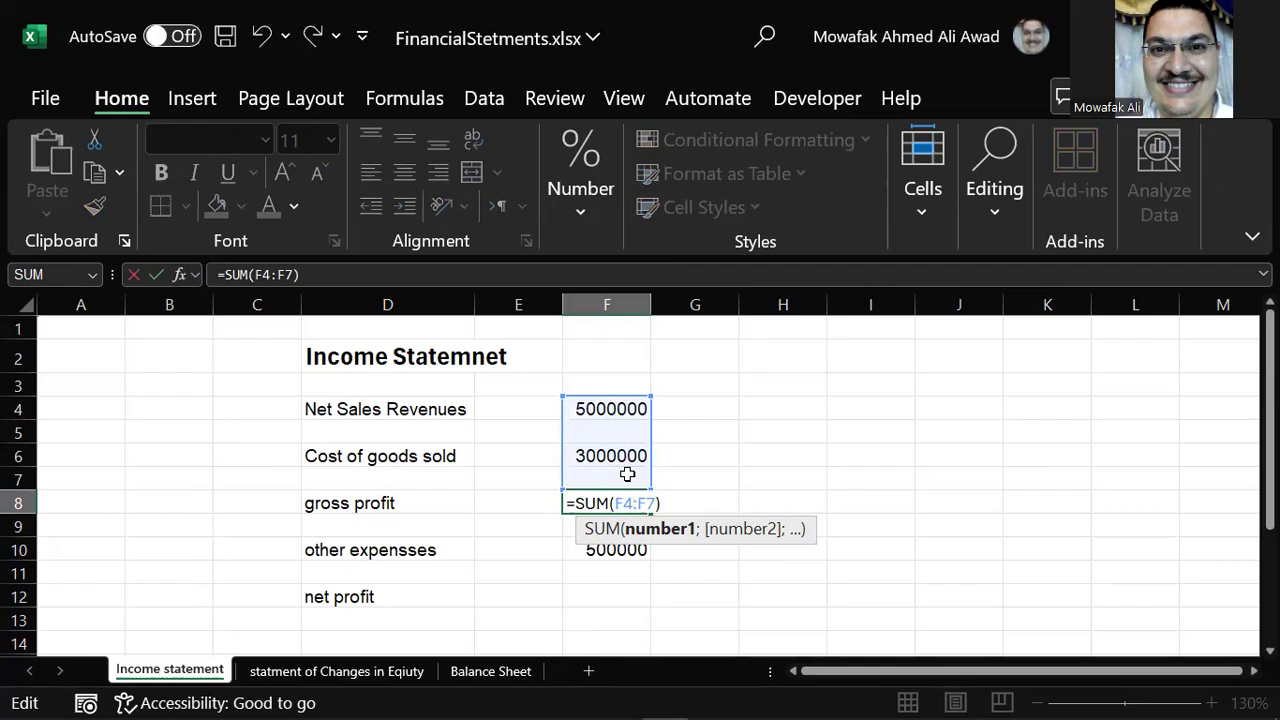
key("Return")
left_click(621, 504)
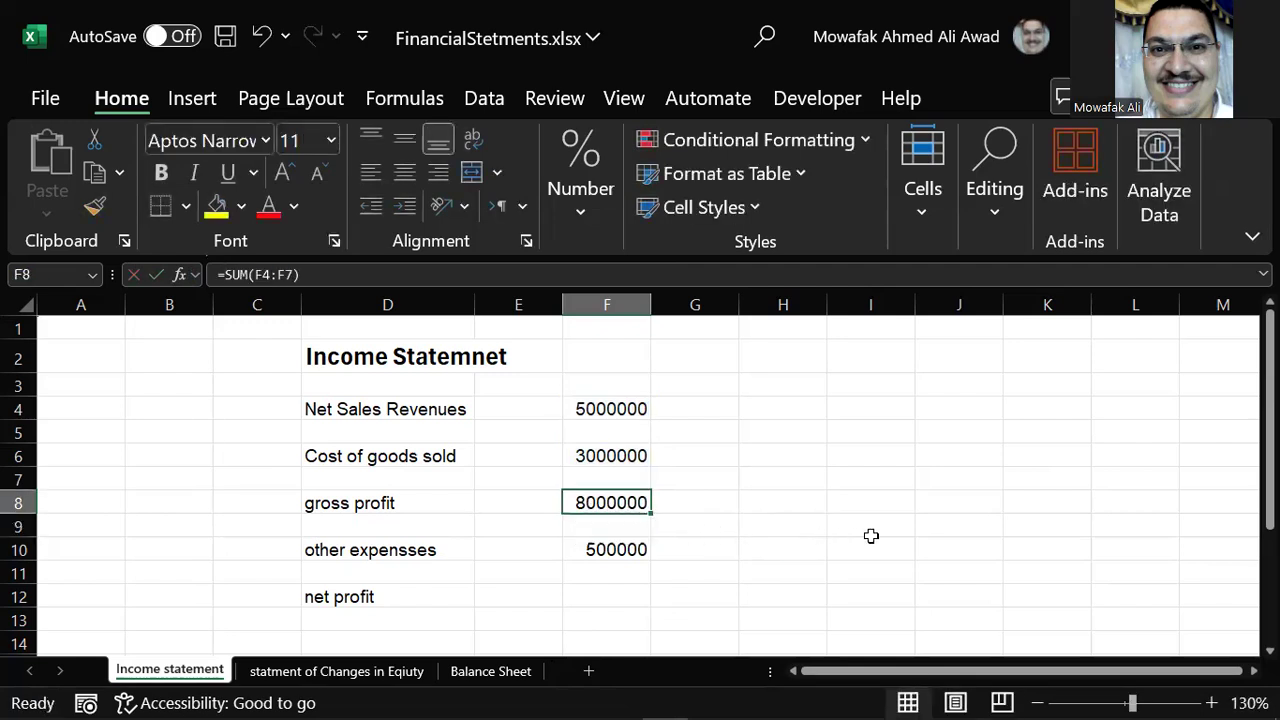
key("Delete")
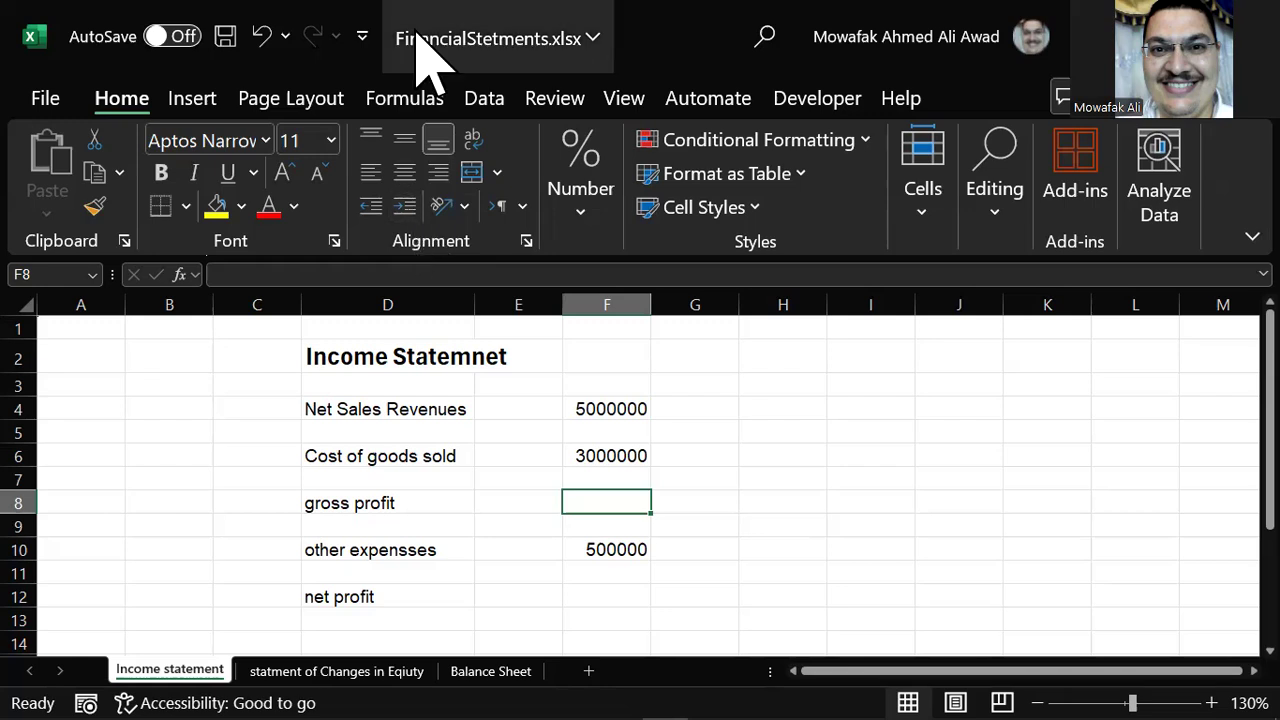
Enter an AutoSum formula in the gross profit cell F8 and adjust its range to F4:F7.
left_click(412, 100)
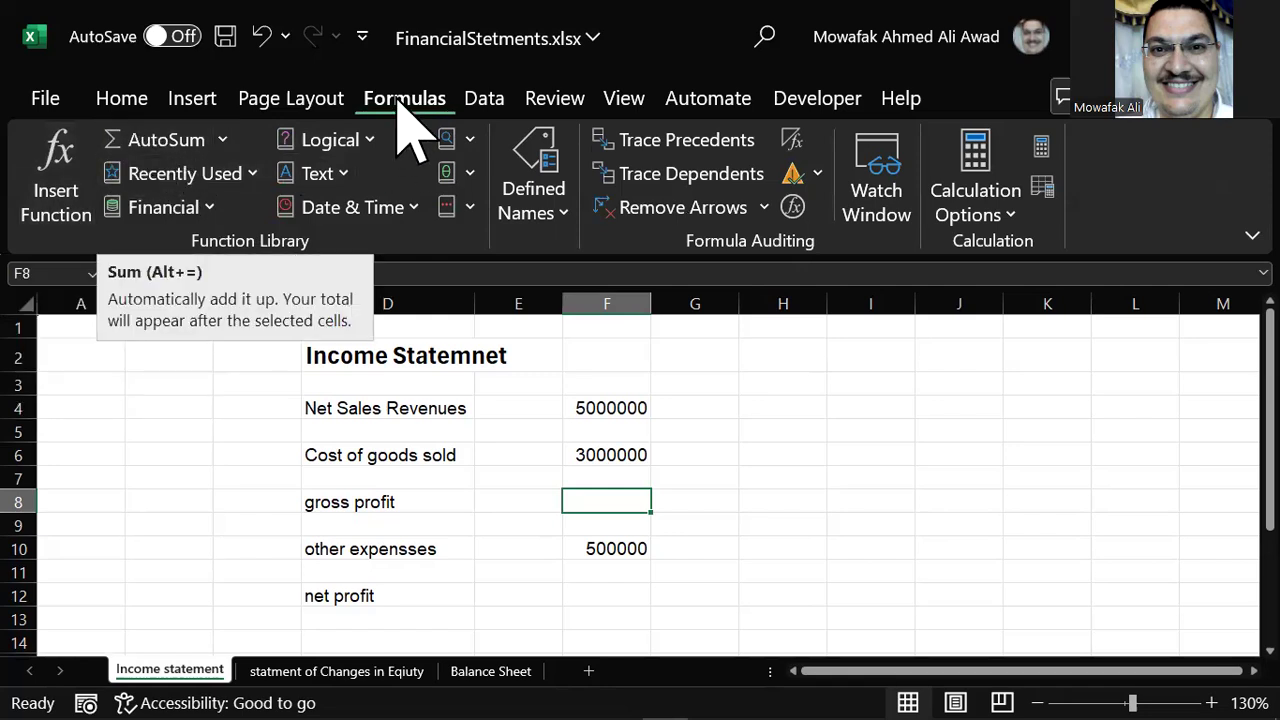
left_click(150, 140)
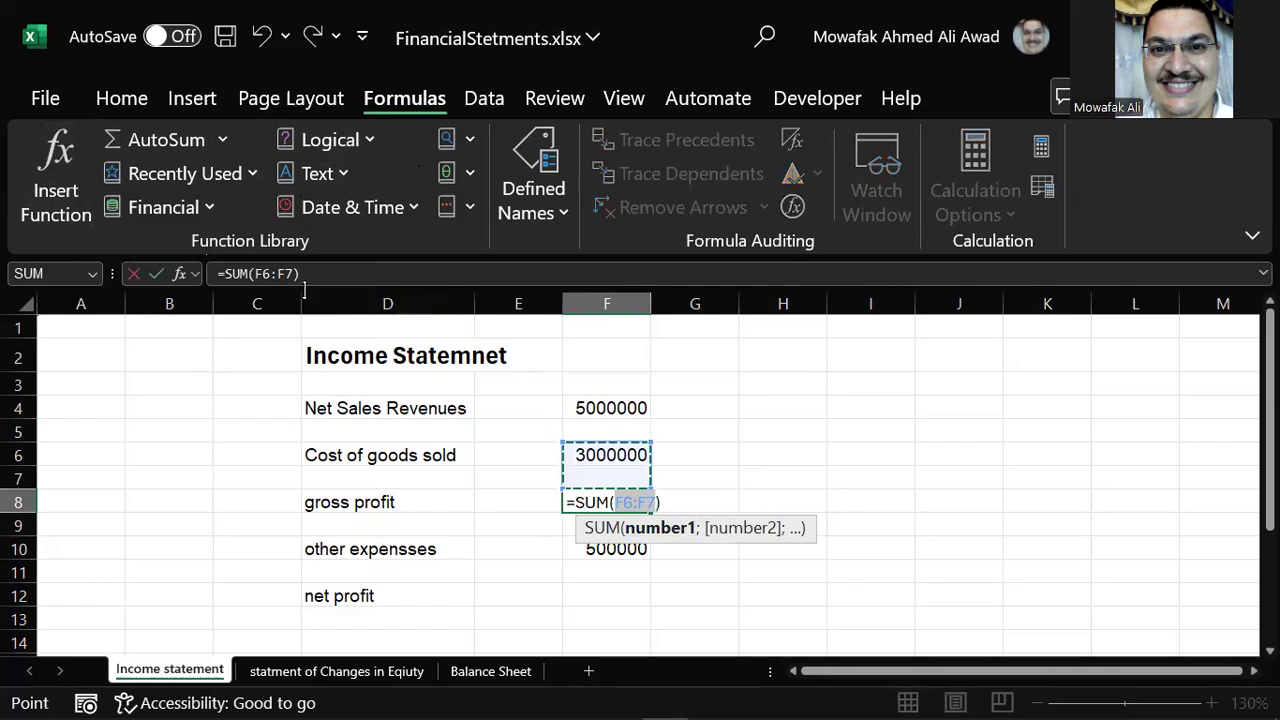
left_click(264, 273)
left_click_drag(264, 273, 269, 273)
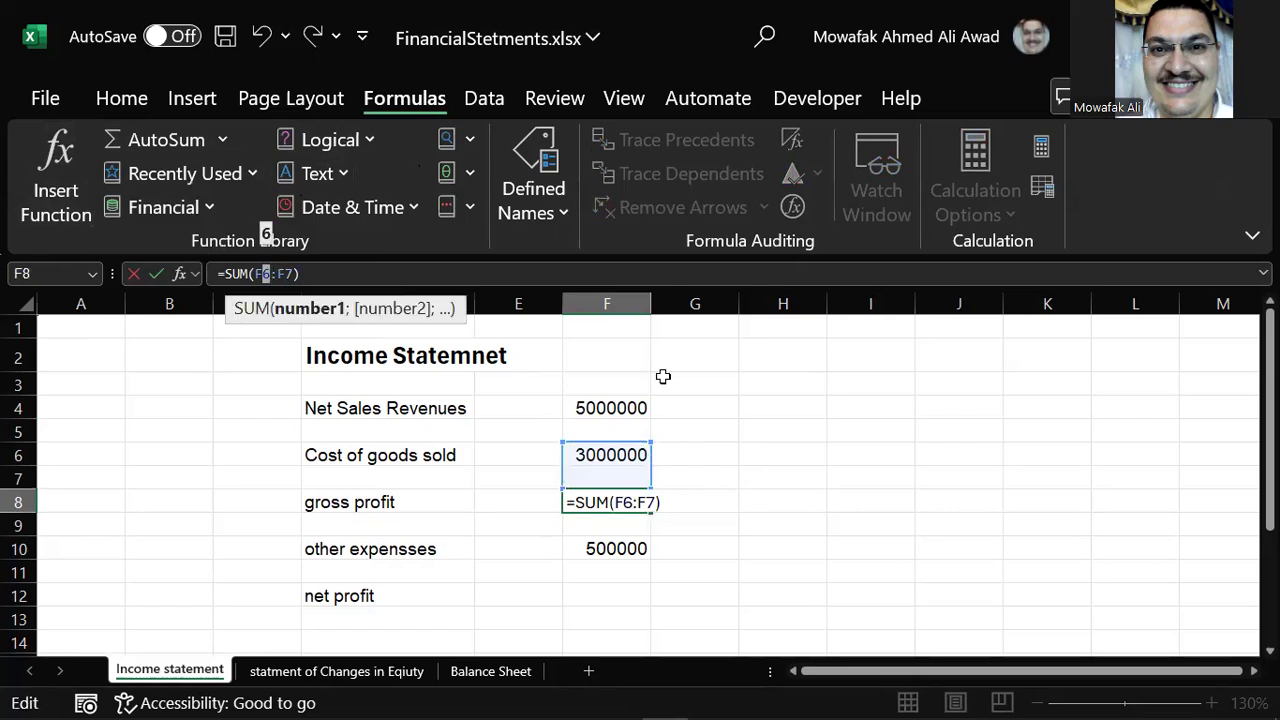
type("4")
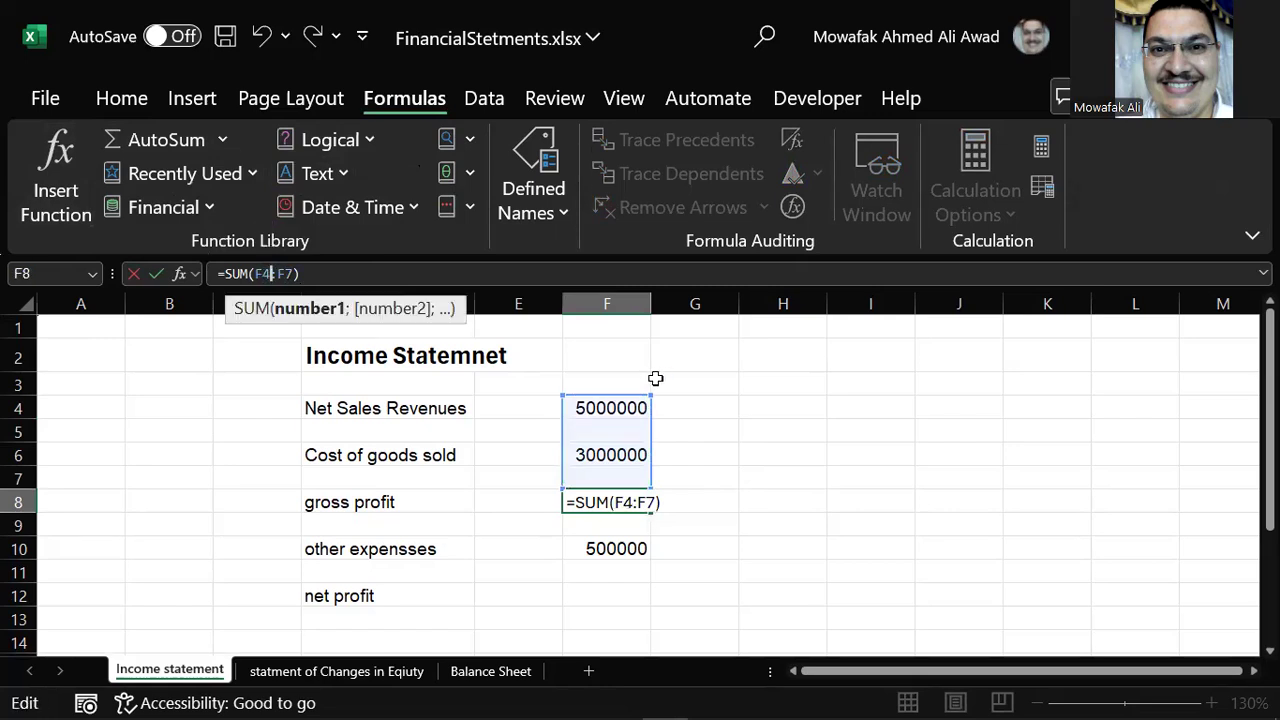
key("Return")
left_click(611, 503)
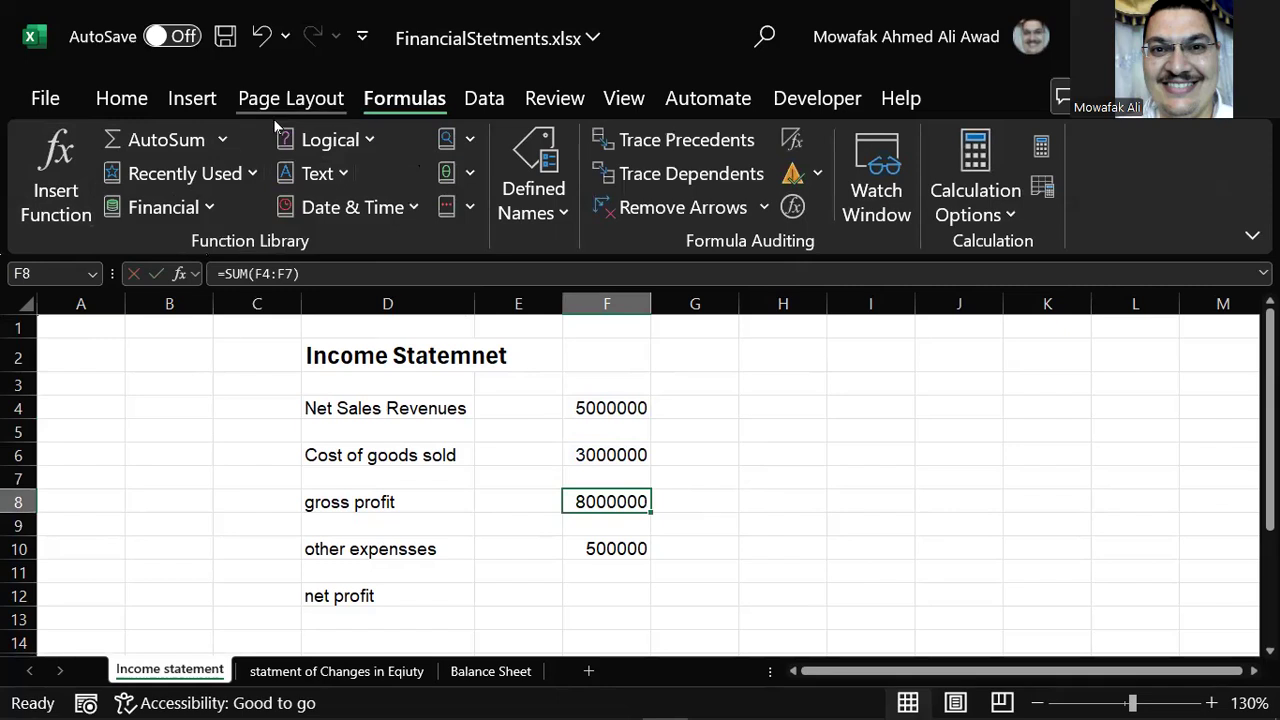
left_click(118, 98)
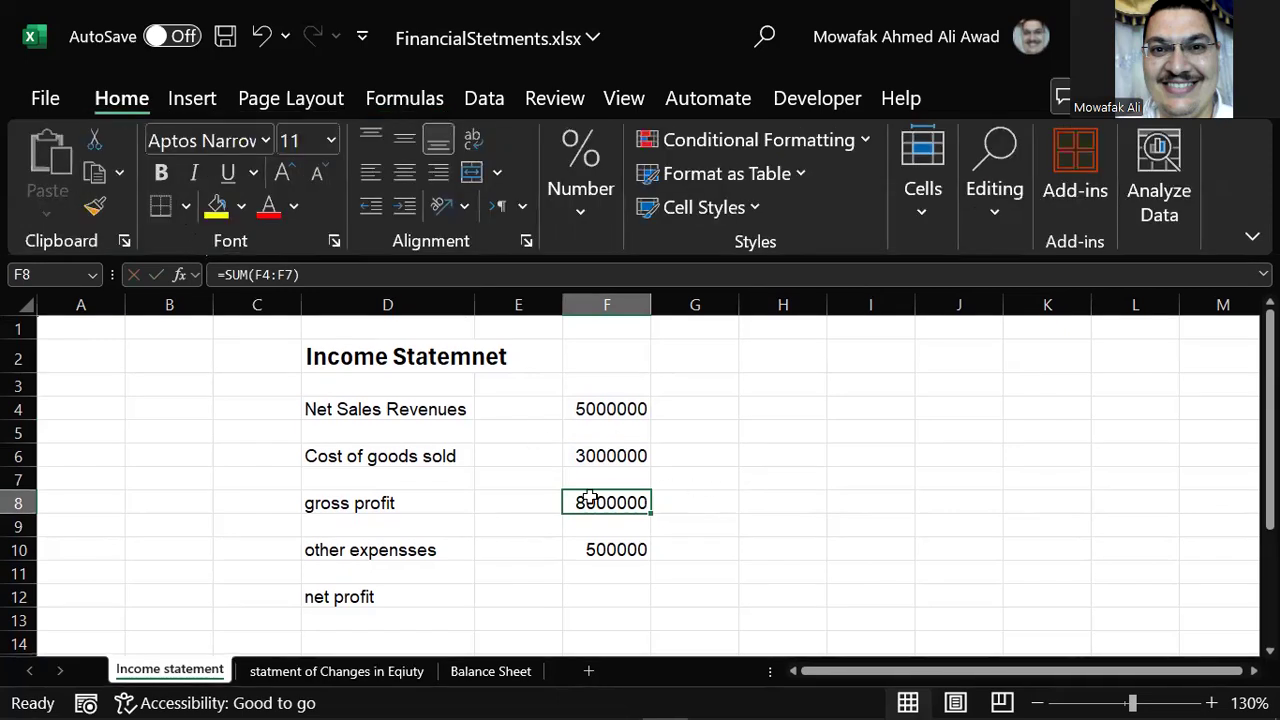
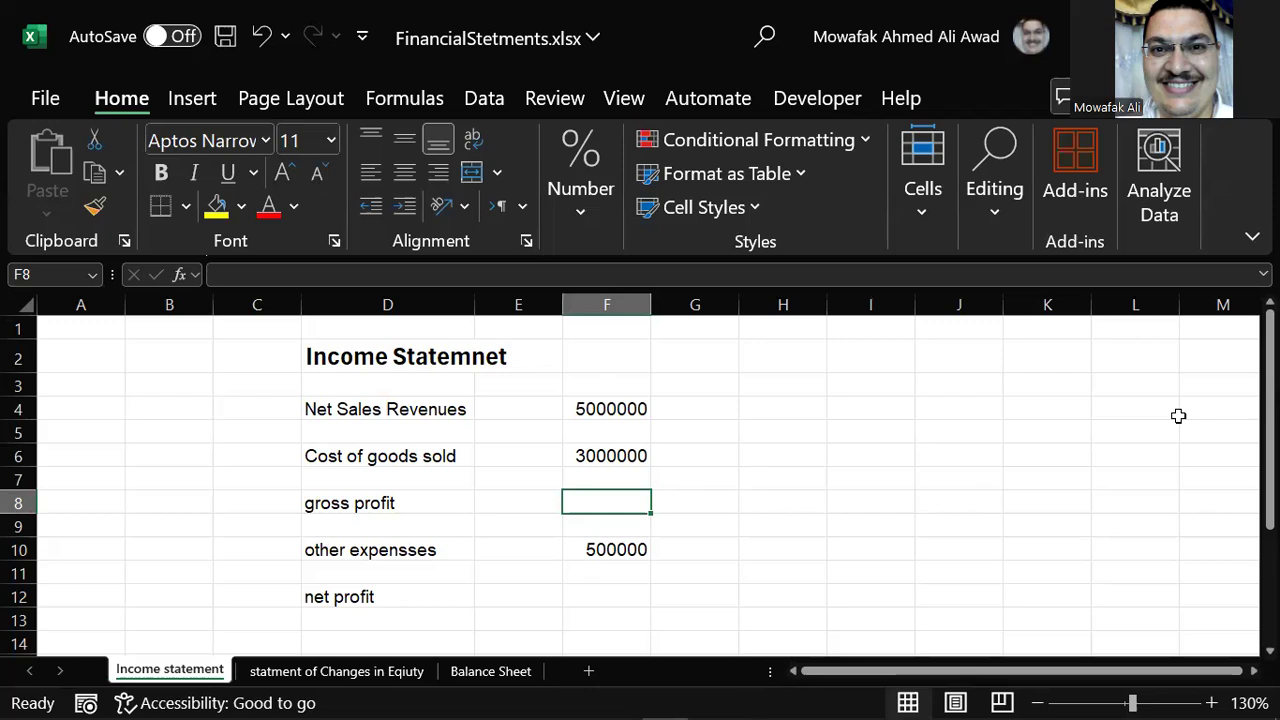
Calculate gross profit in cell F8 by subtracting the cost of goods sold in F6 from the net sales revenues in F4.
type("=")
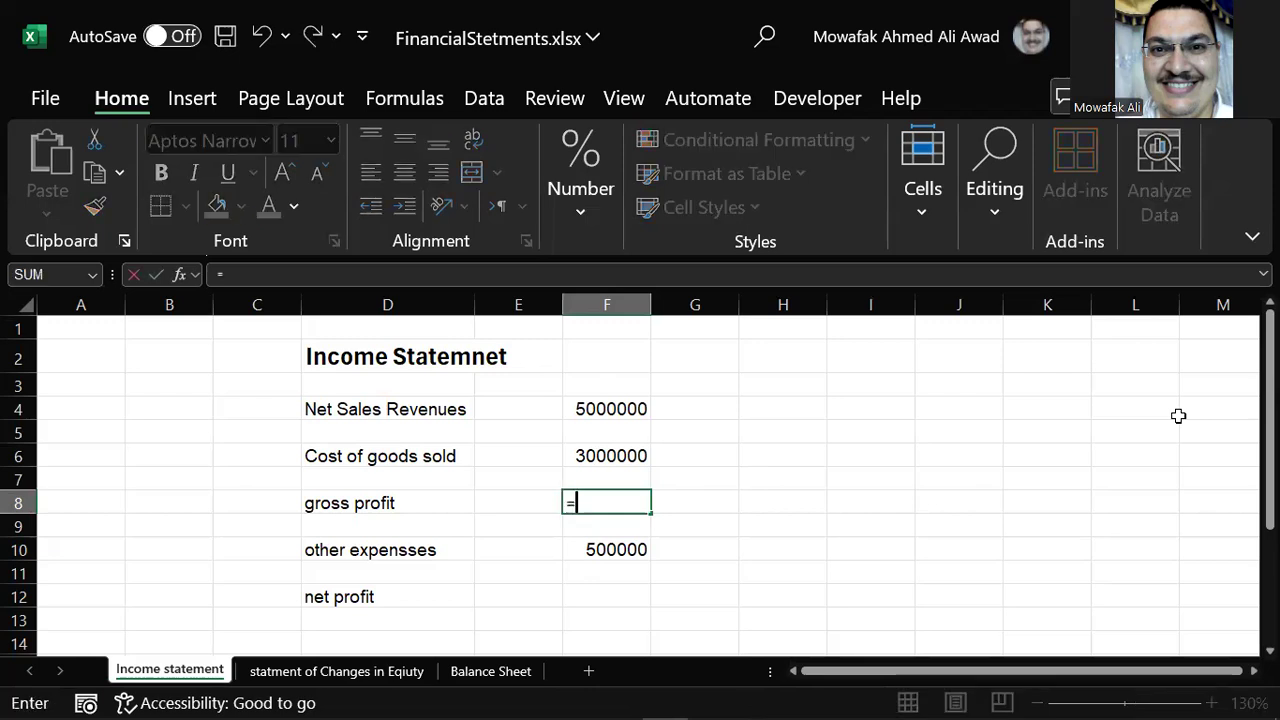
key("Up")
key("Up")
key("Up")
key("Up")
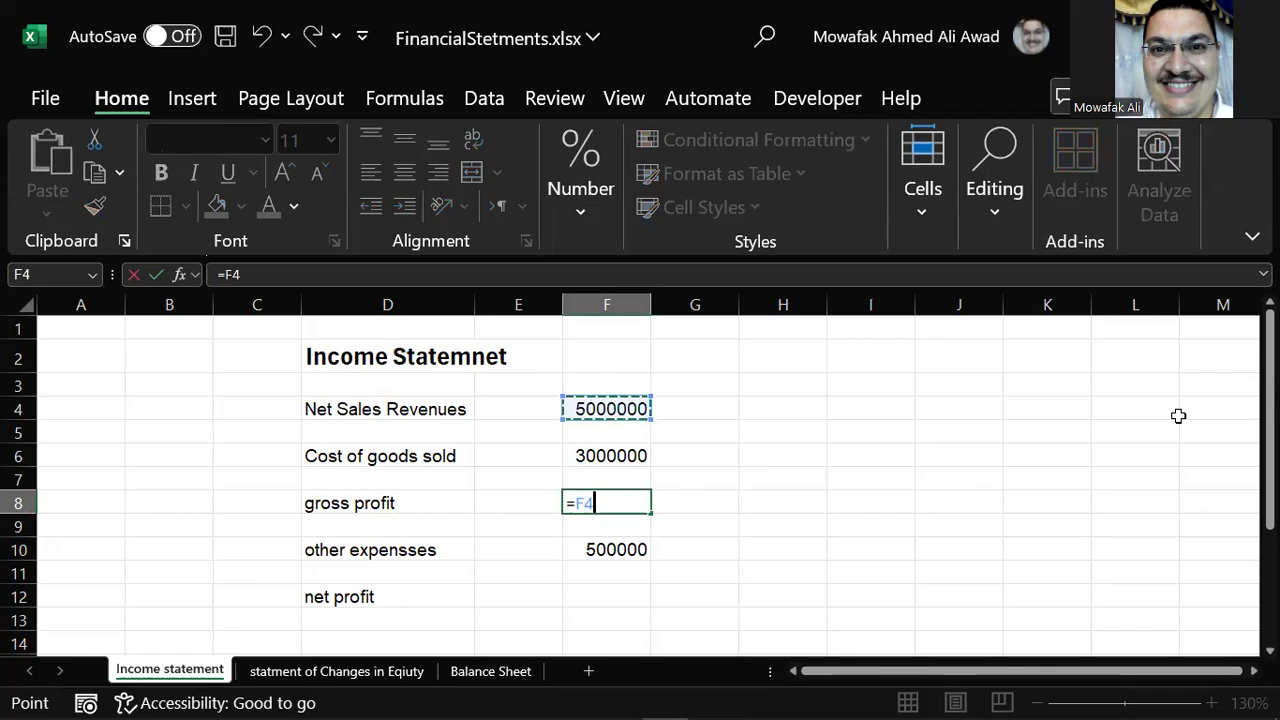
type("-")
key("Down")
key("Up")
key("Up")
key("Up")
key("Return")
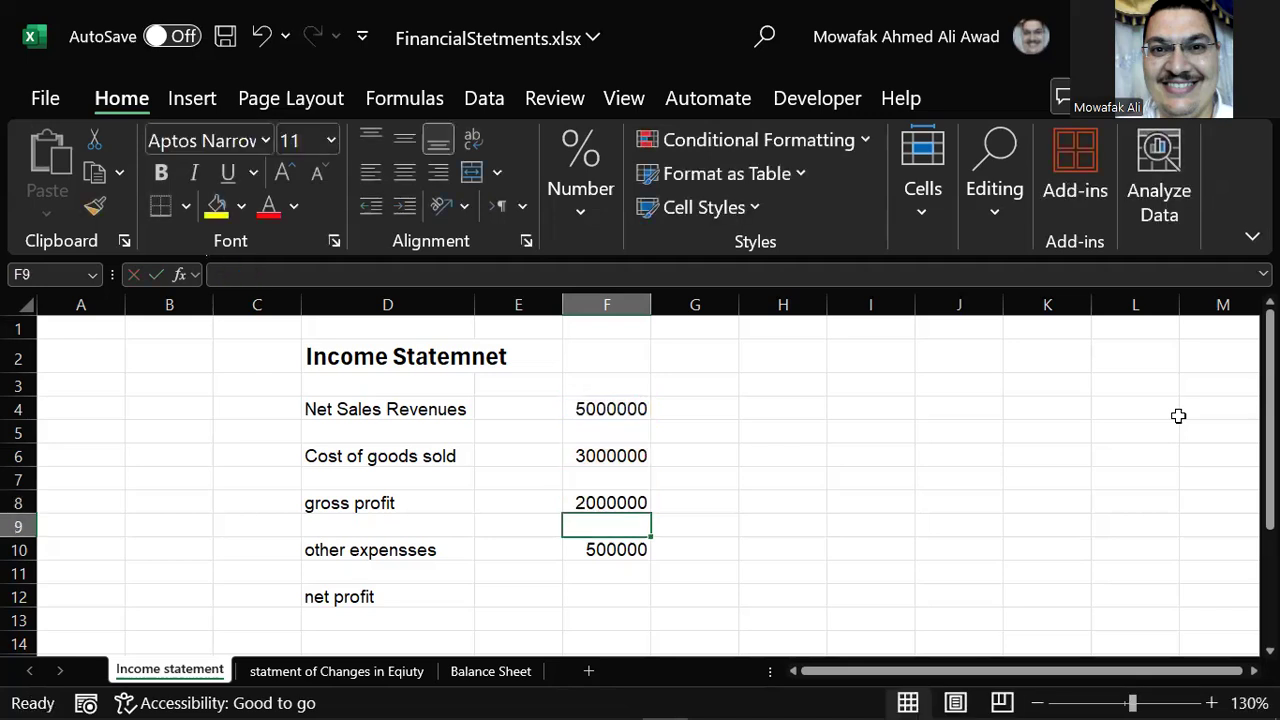
Calculate net profit in cell F12 by subtracting the other expenses in F10 from the gross profit in F8.
key("Down")
key("Down")
key("Down")
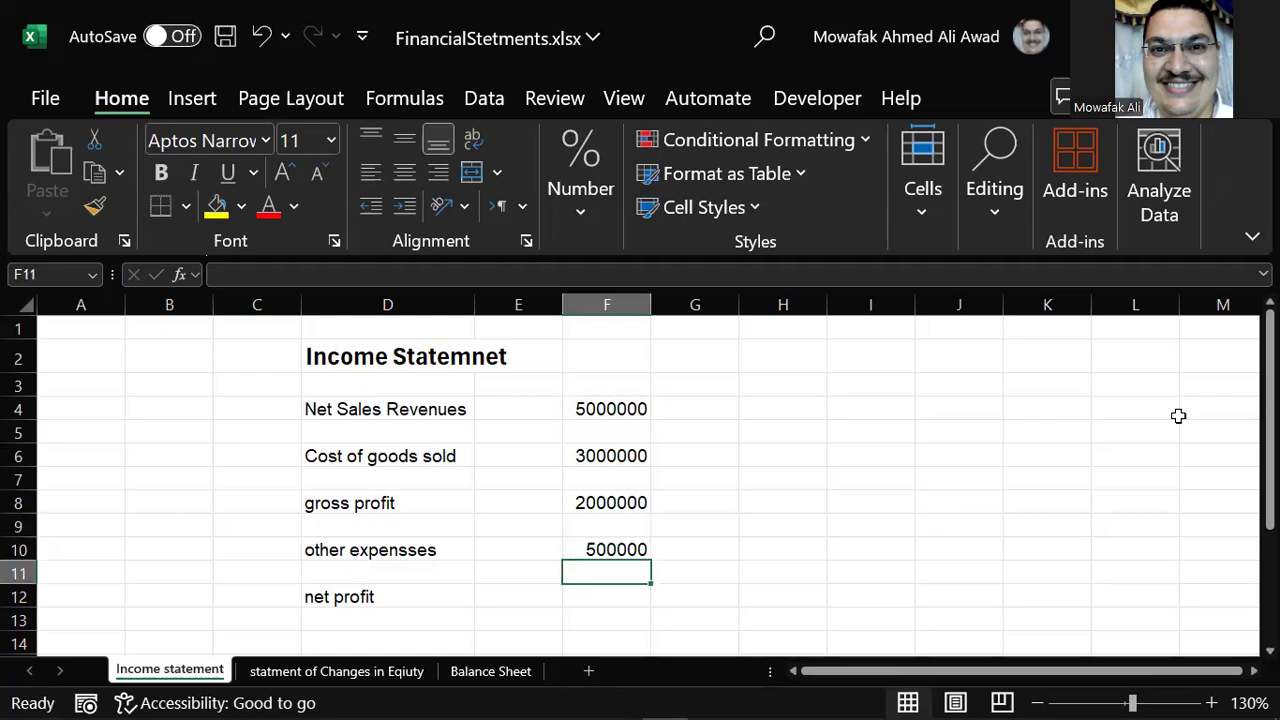
type("=")
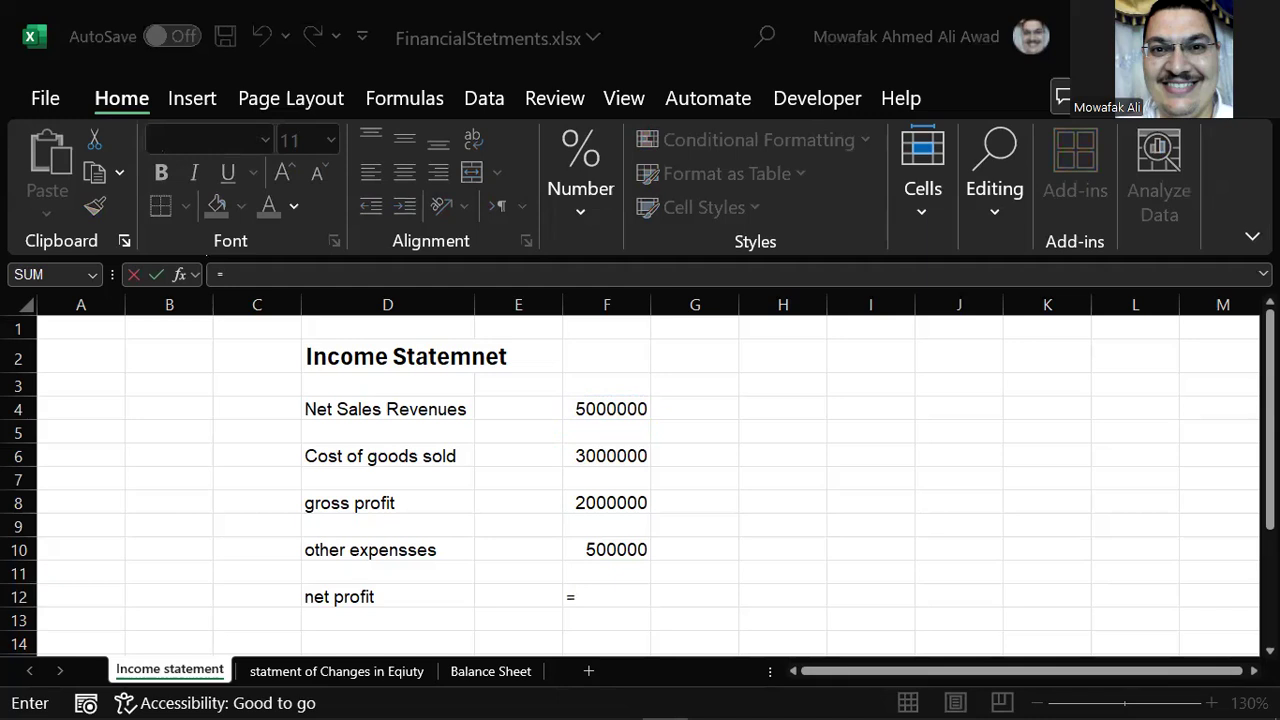
left_click(592, 601)
left_click(593, 588)
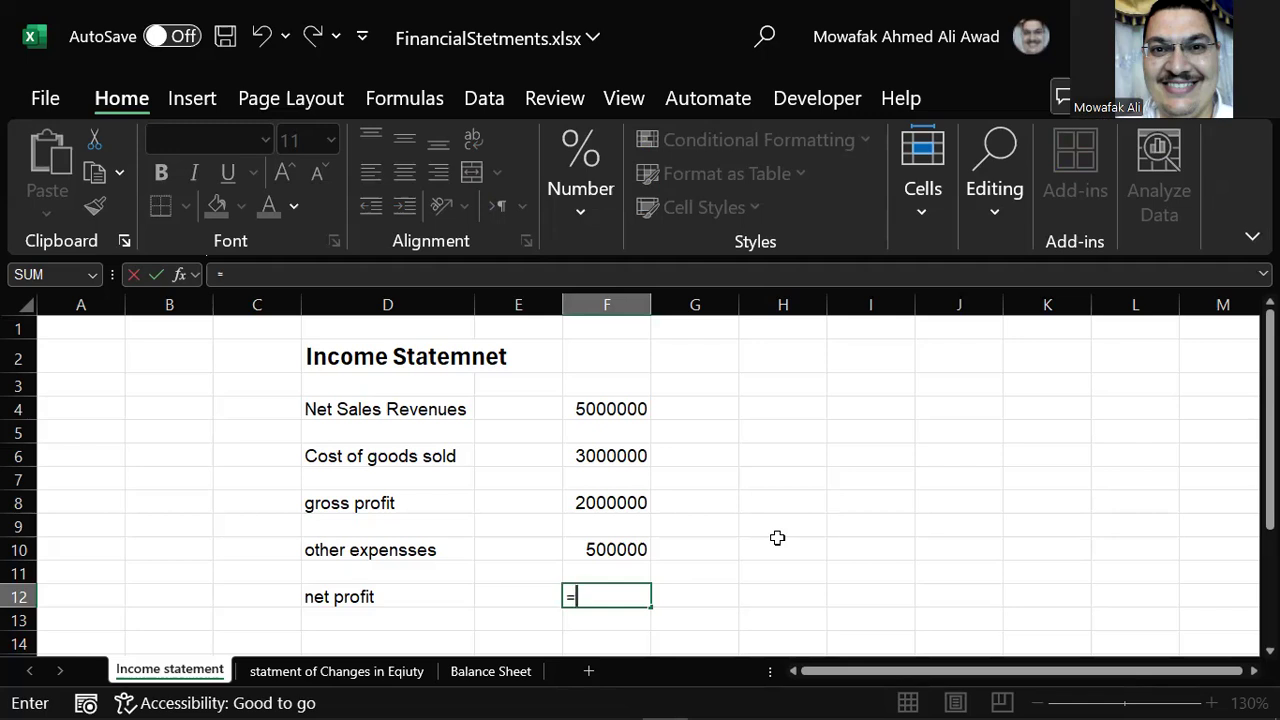
key("Up")
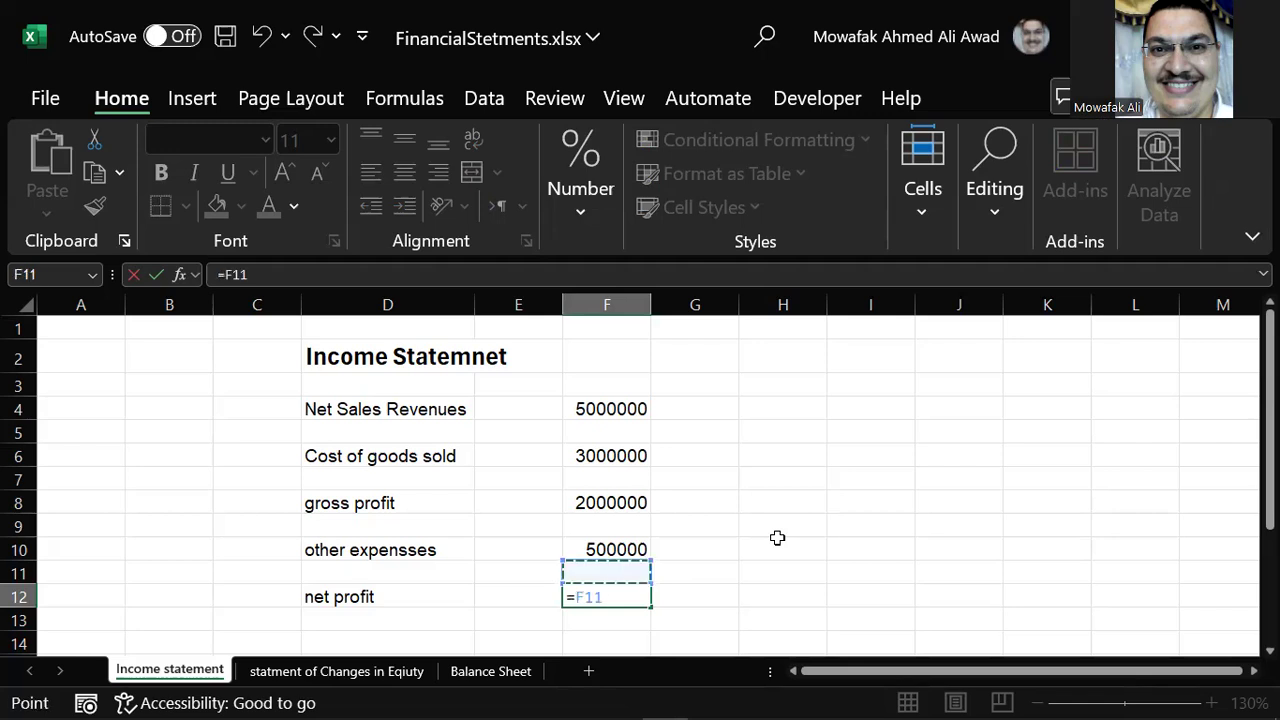
key("Up")
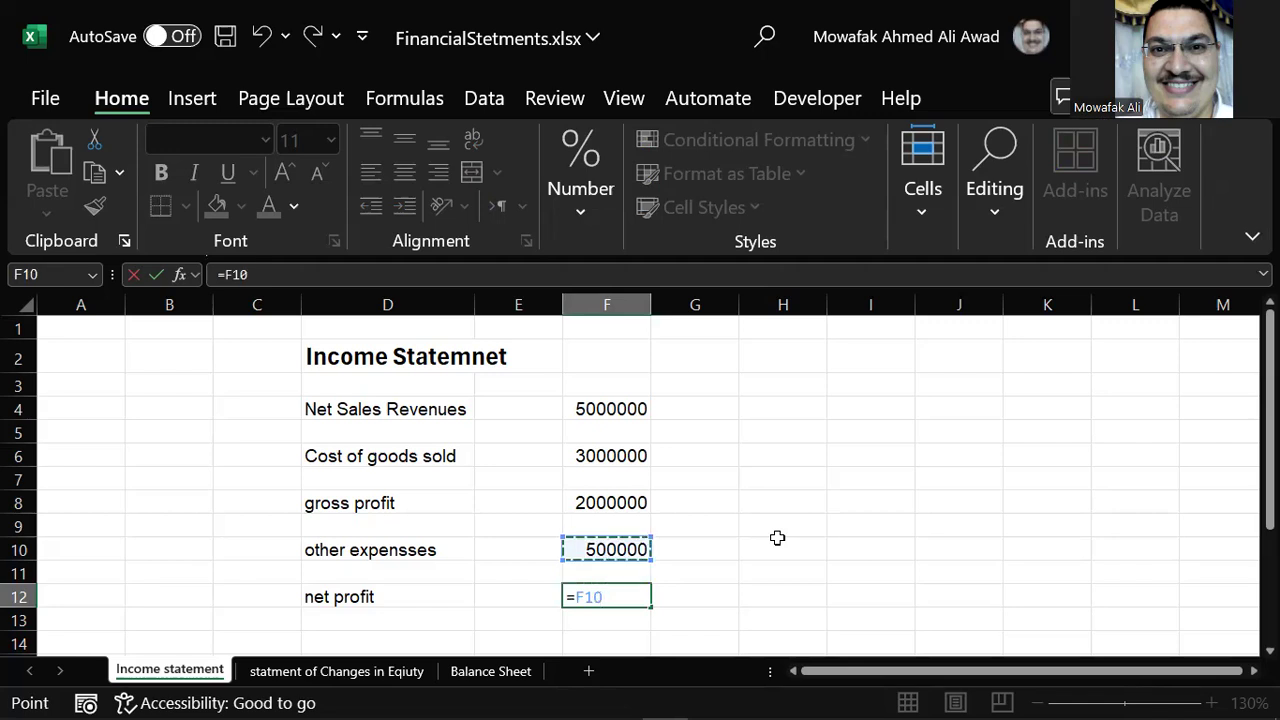
key("Up")
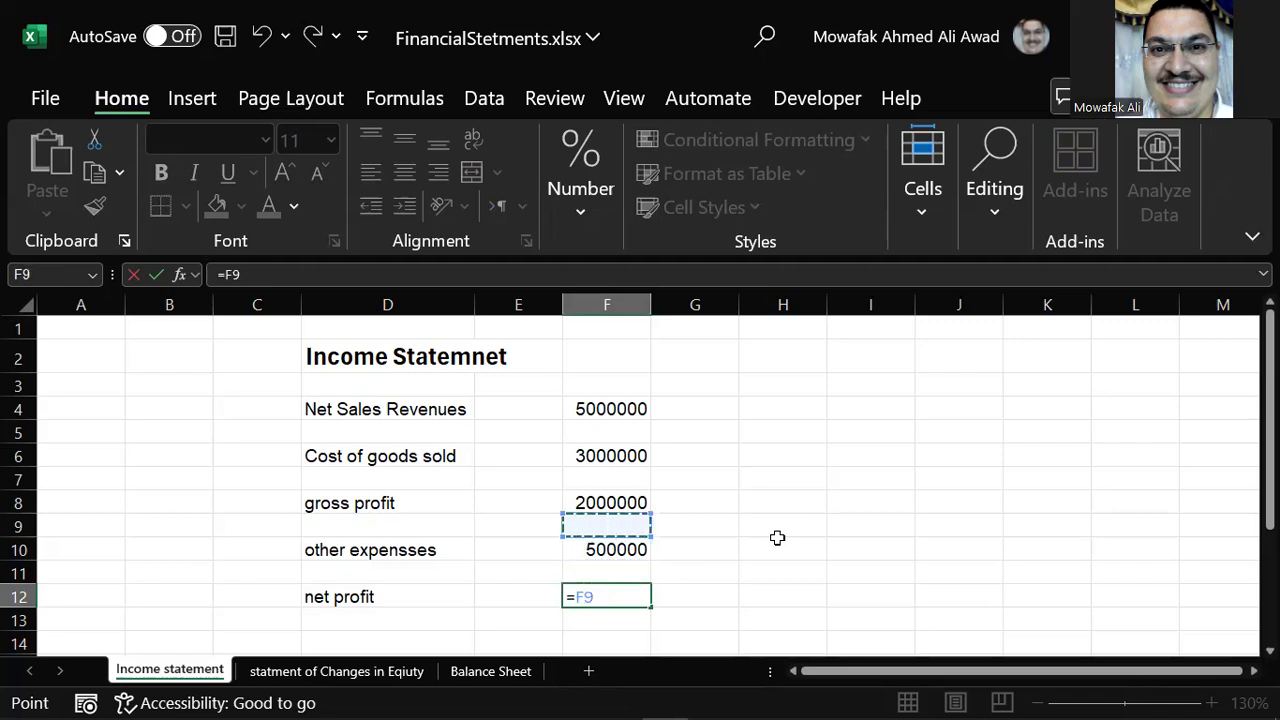
key("Up")
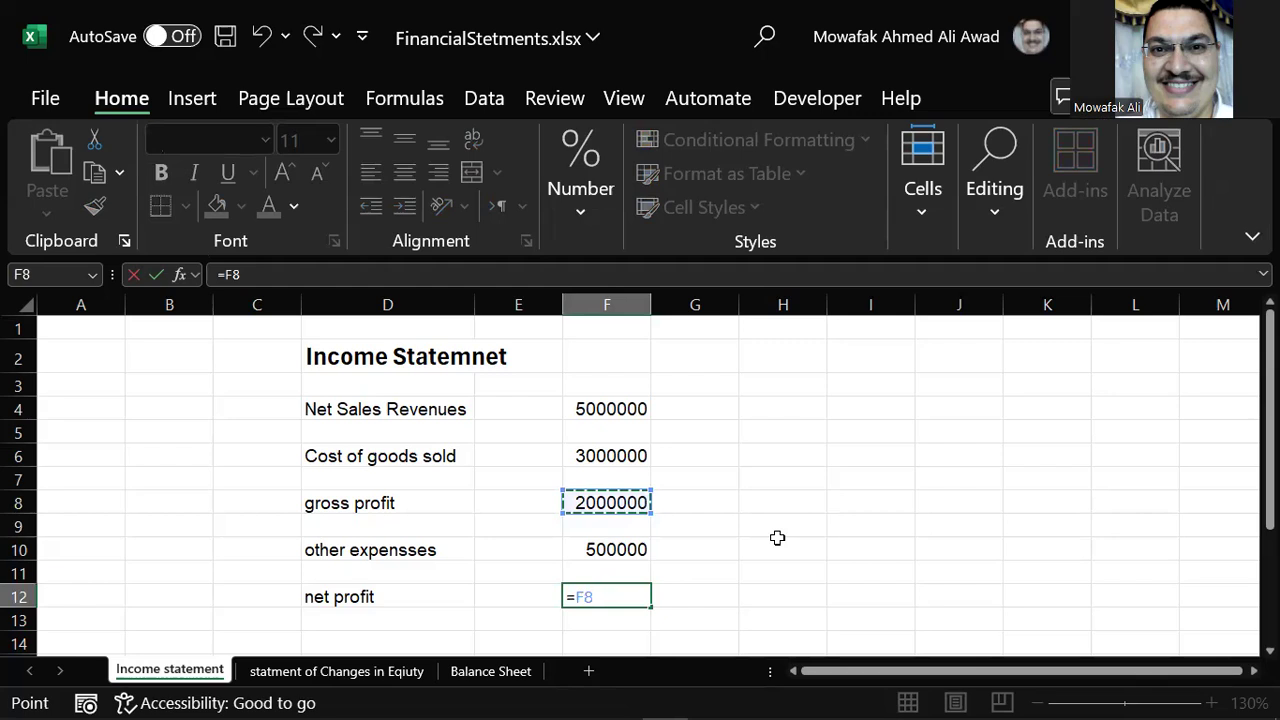
type("-")
key("Up")
key("Up")
key("Return")
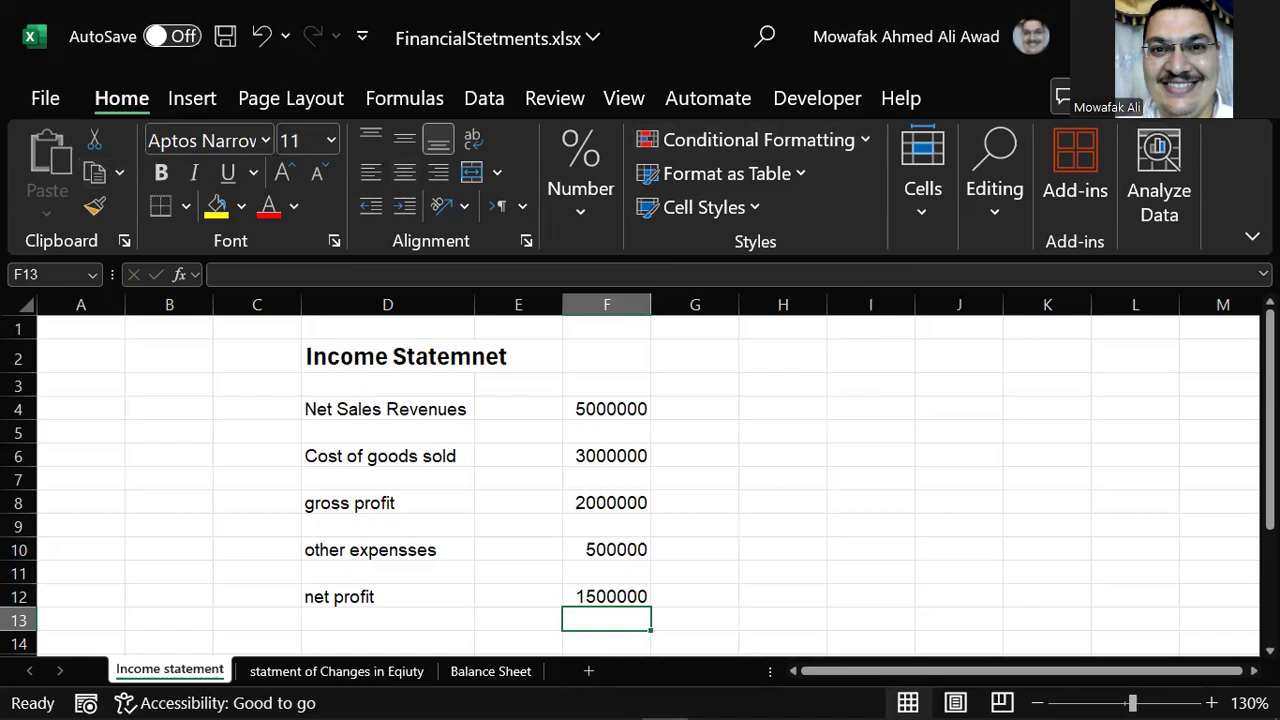
left_click(188, 100)
left_click(121, 104)
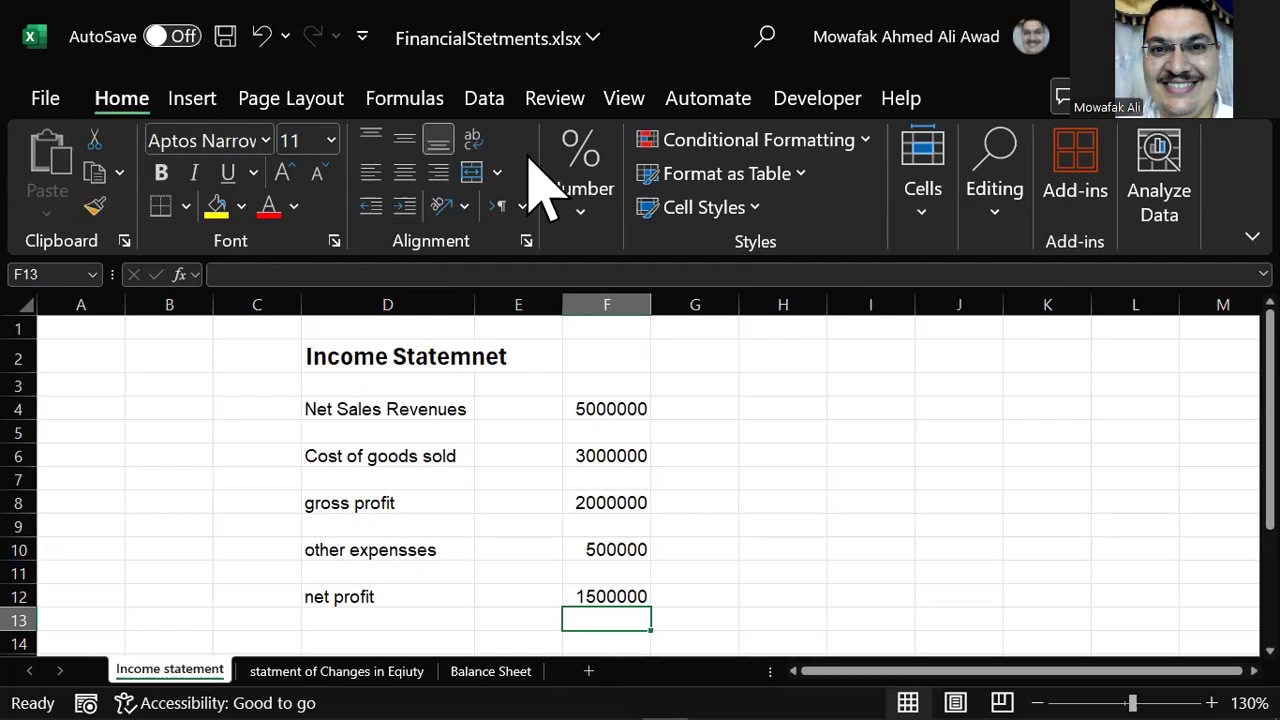
left_click(460, 526)
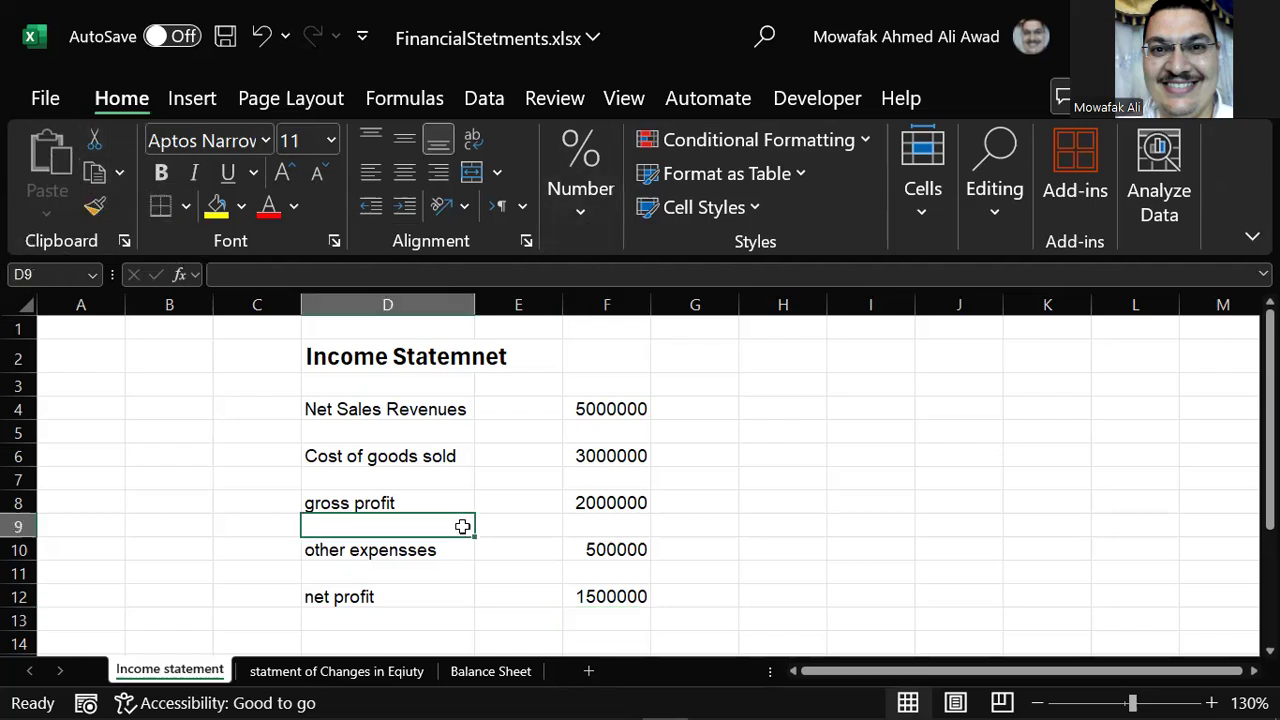
left_click(337, 364)
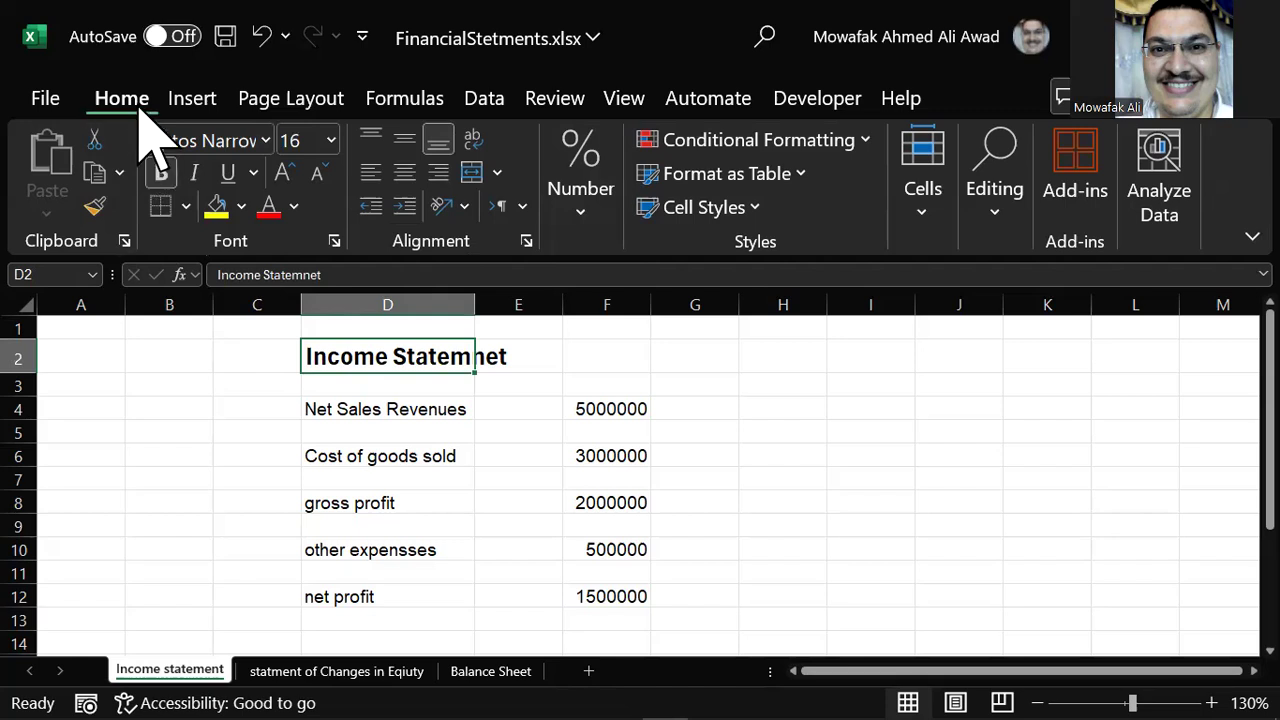
left_click(191, 99)
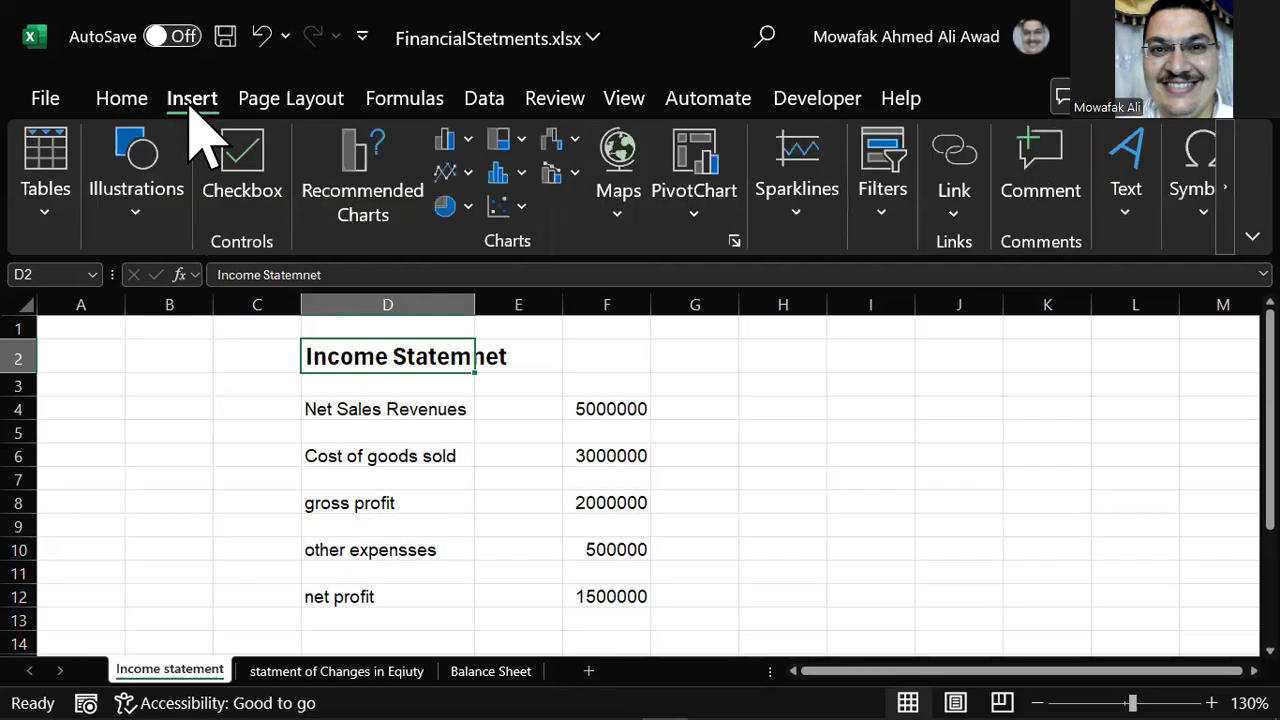
left_click(275, 99)
left_click(398, 100)
left_click(484, 100)
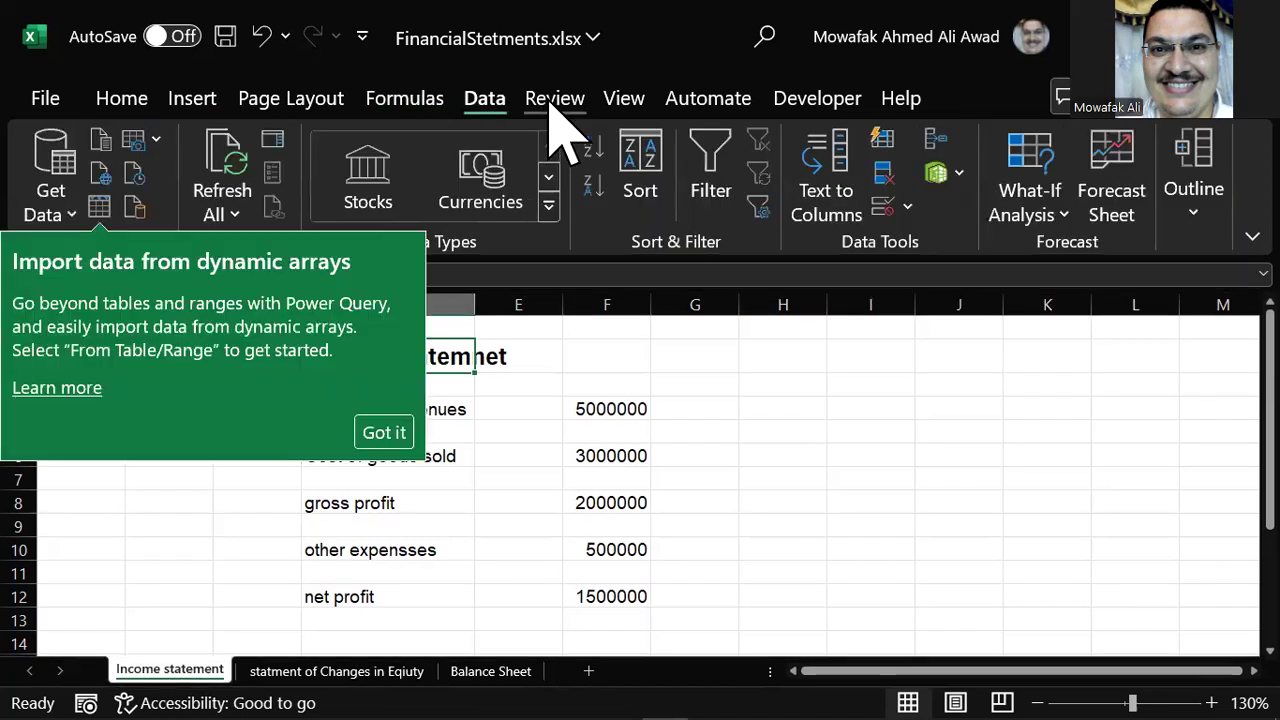
left_click(554, 100)
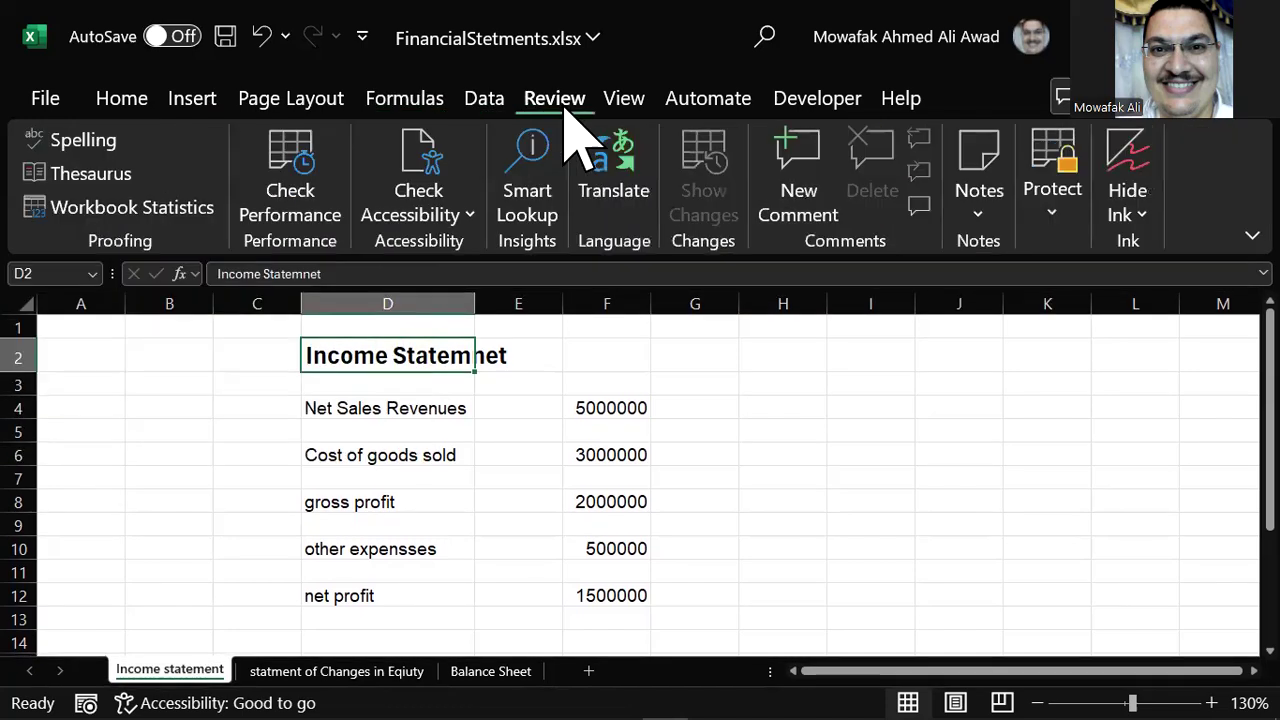
left_click(122, 100)
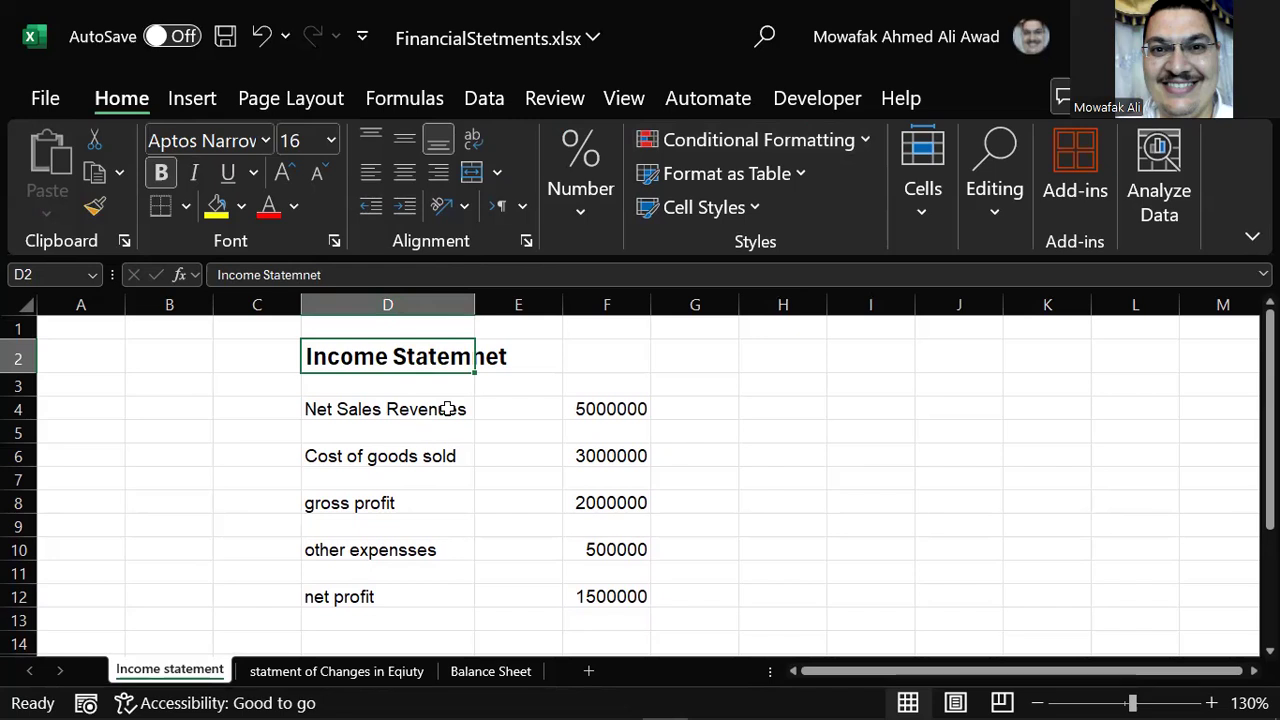
left_click(402, 412)
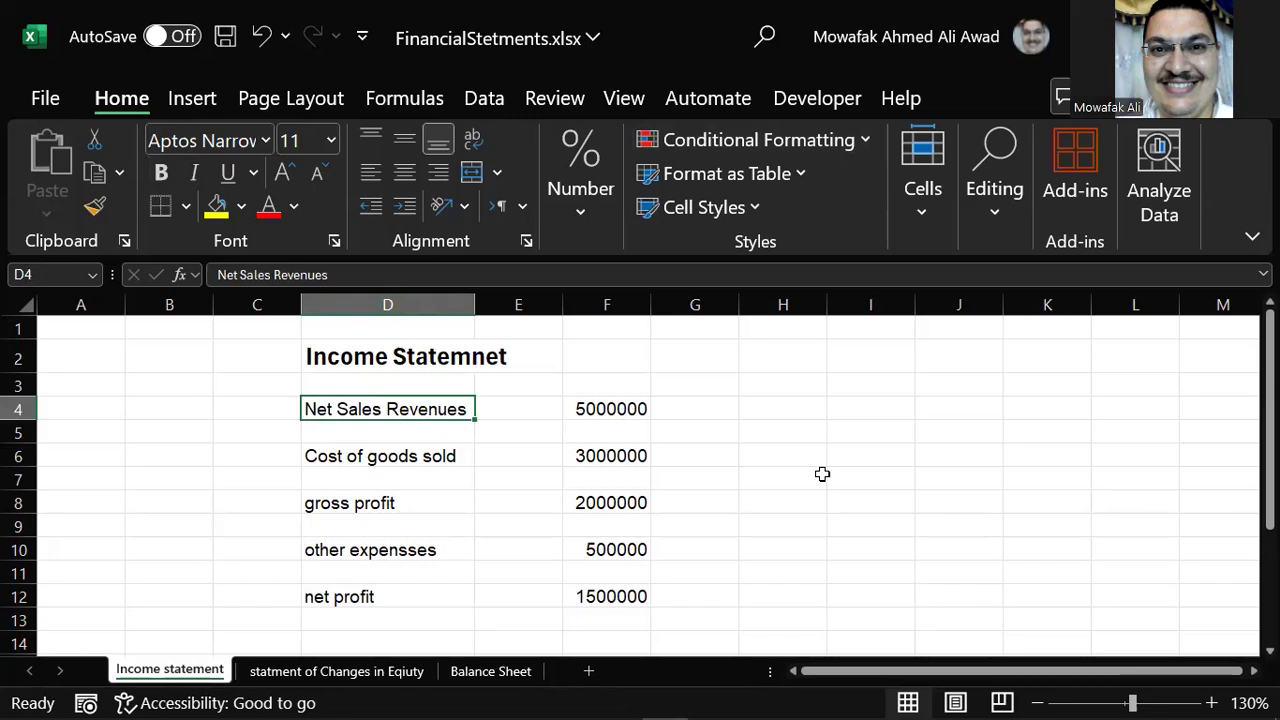
Set the font color of the Net Sales Revenues label in D4 to the light green theme color.
scroll(822, 474, "up", 2)
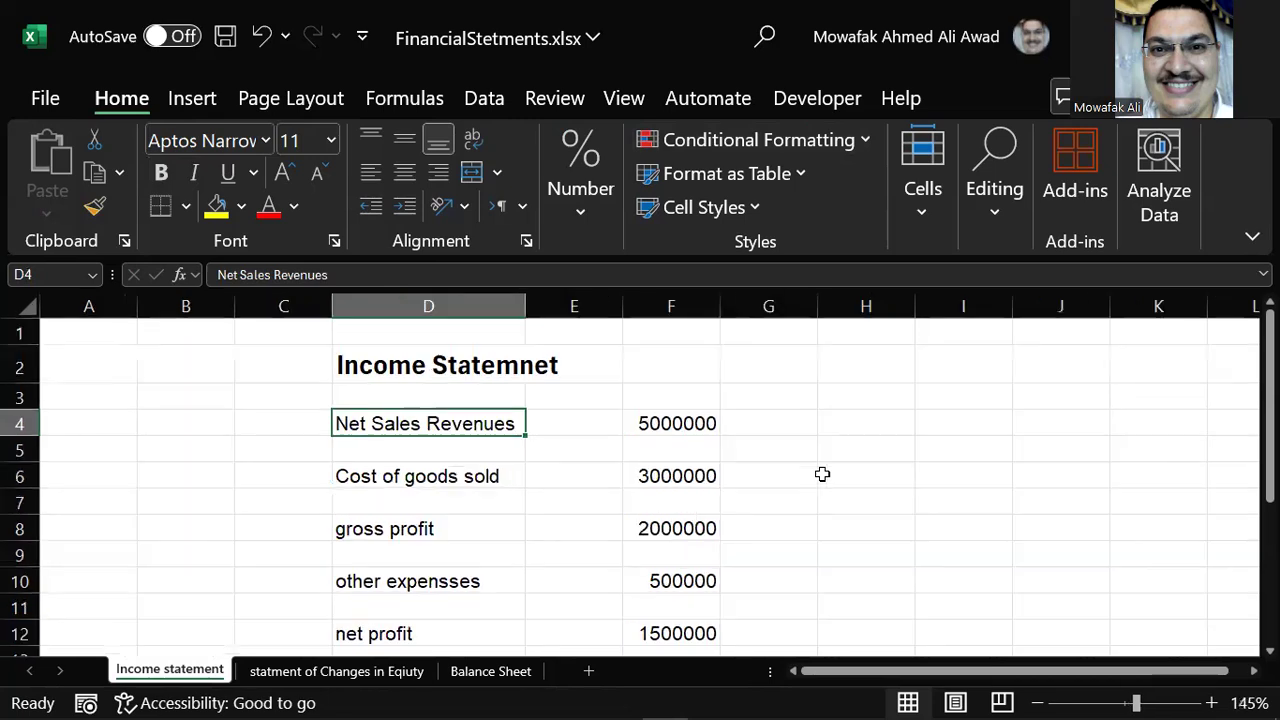
scroll(822, 474, "down", 2)
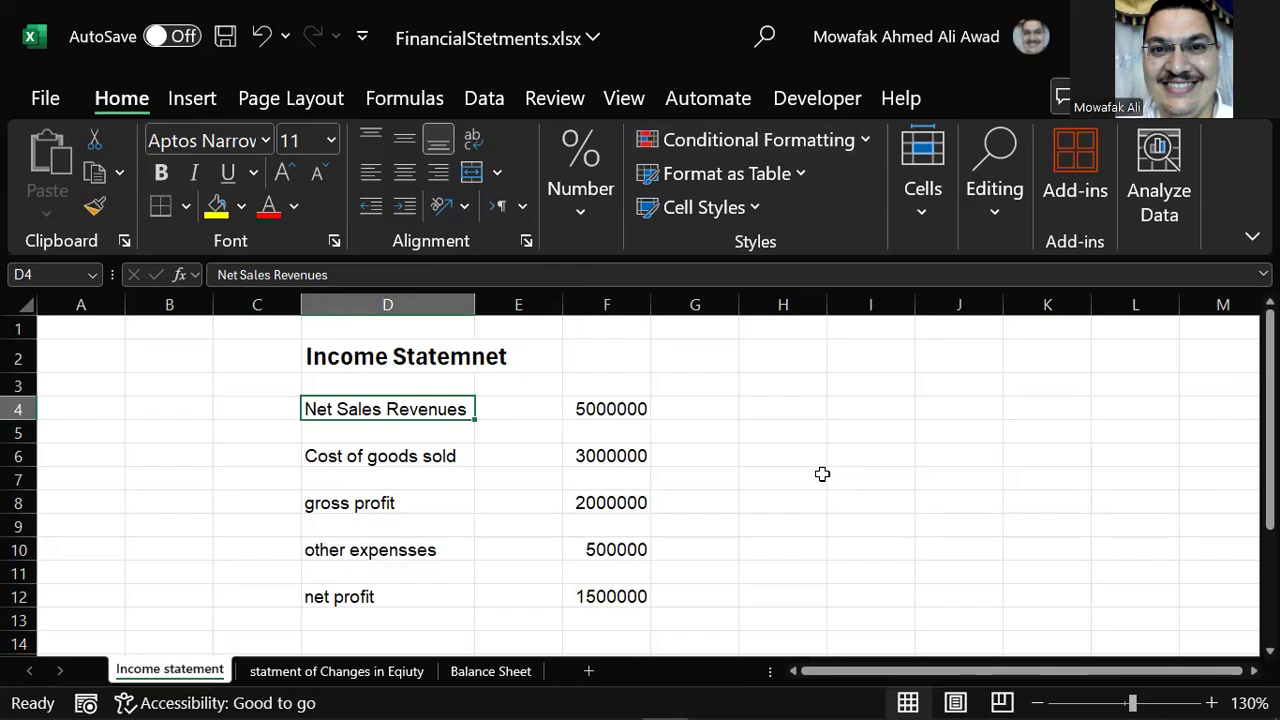
key("alt")
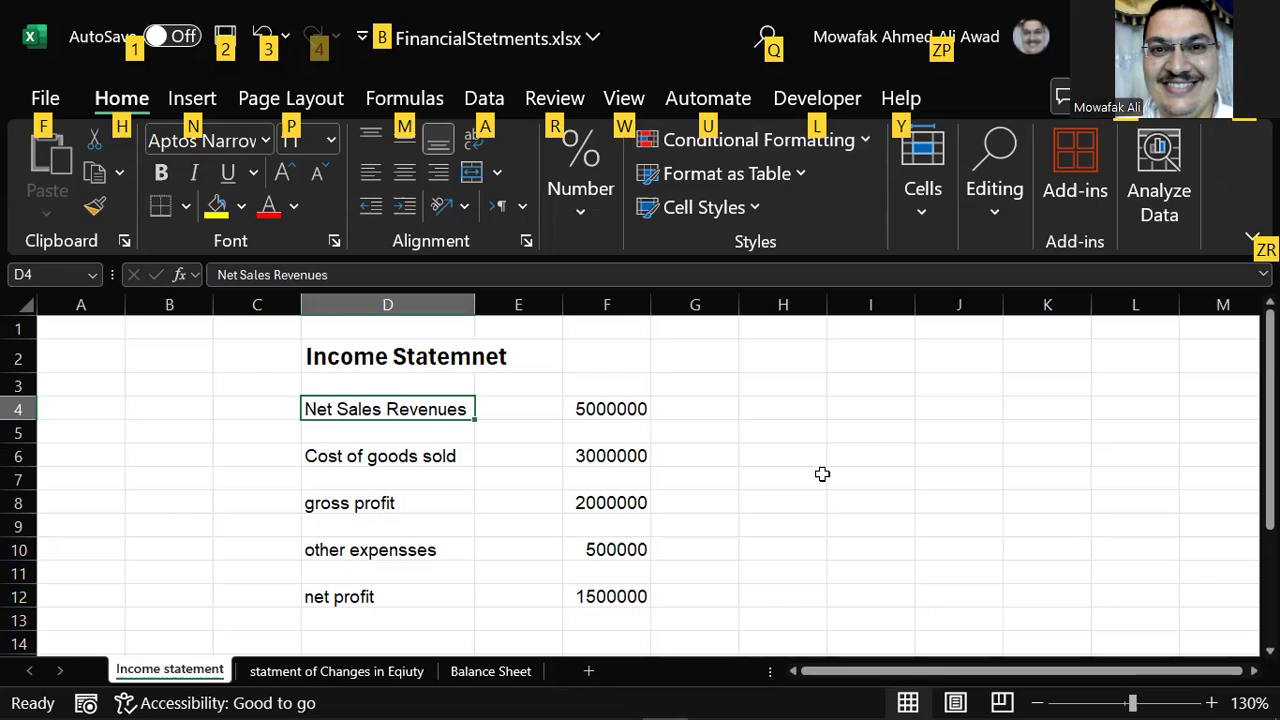
key("h")
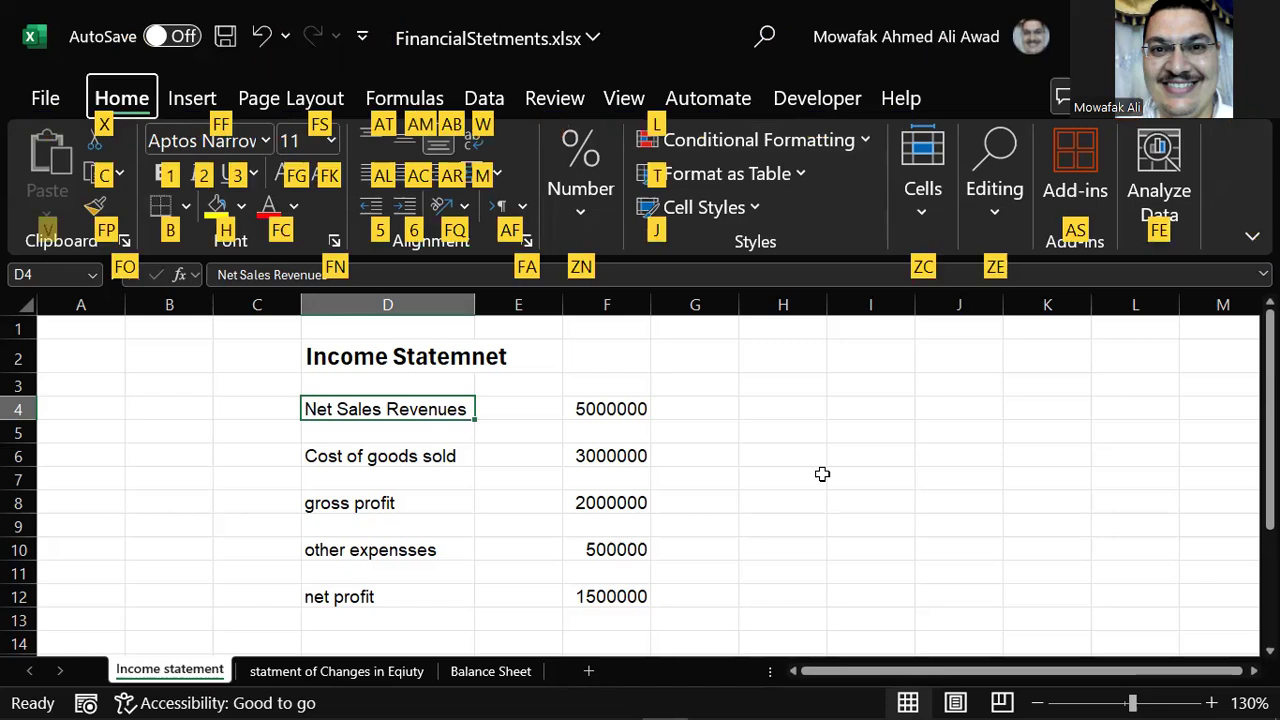
key("f")
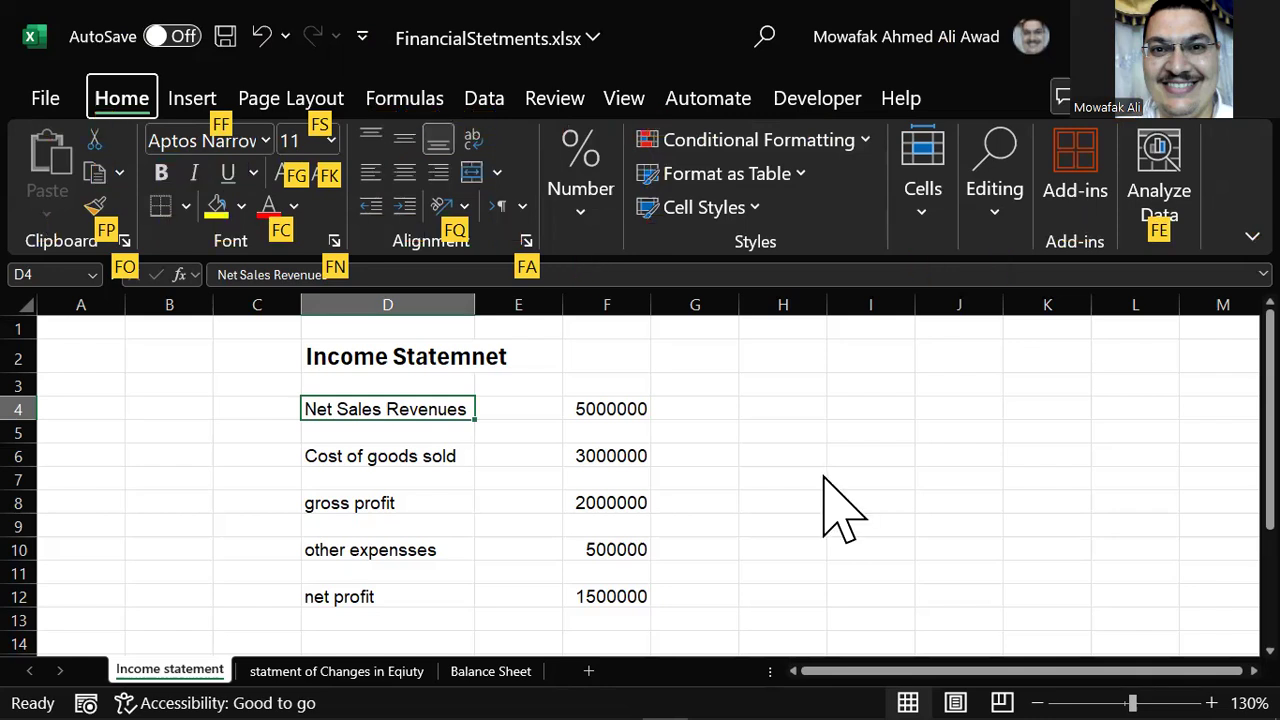
key("c")
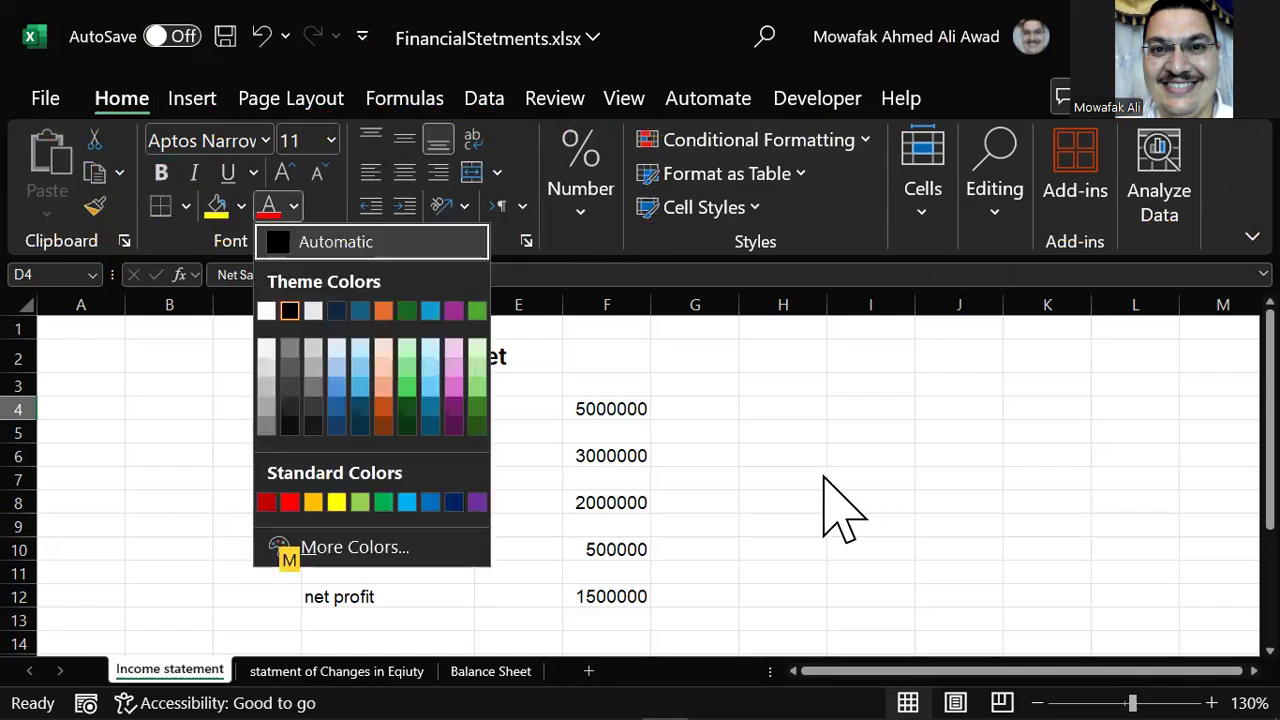
key("Down")
key("Right")
key("Right")
key("Right")
key("Right")
key("Right")
key("Right")
key("Right")
key("Right")
key("Right")
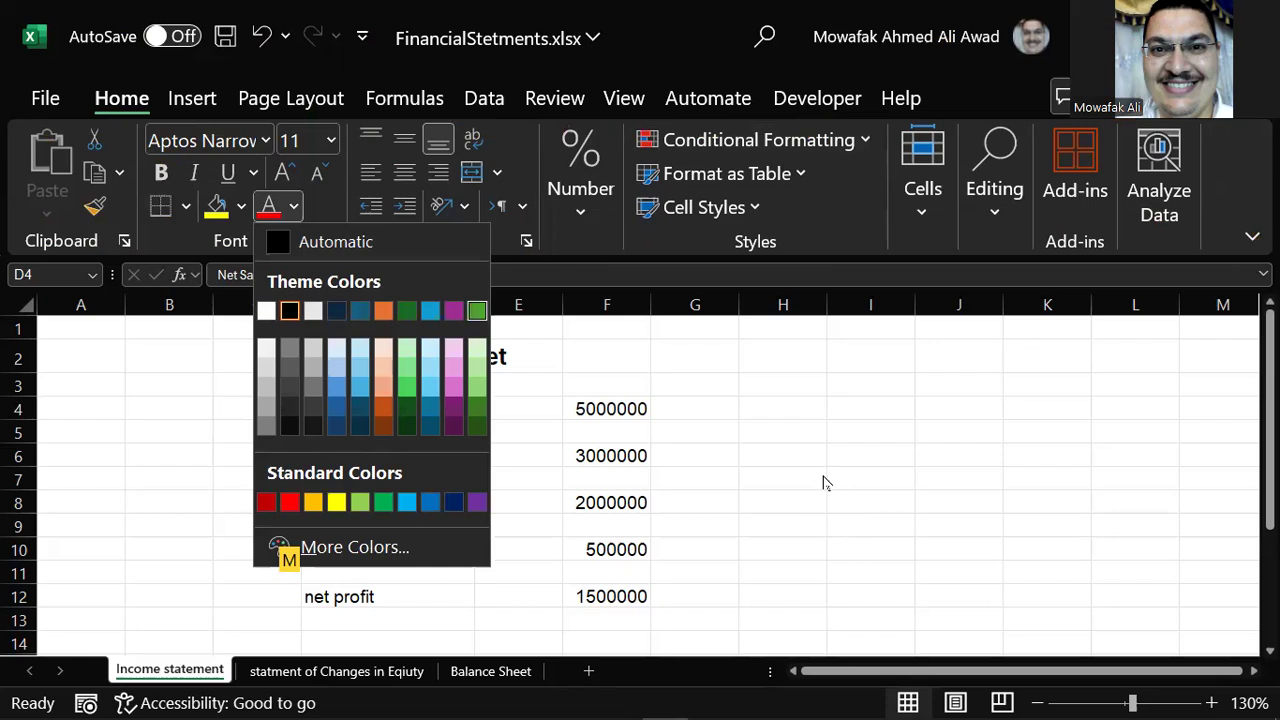
key("Return")
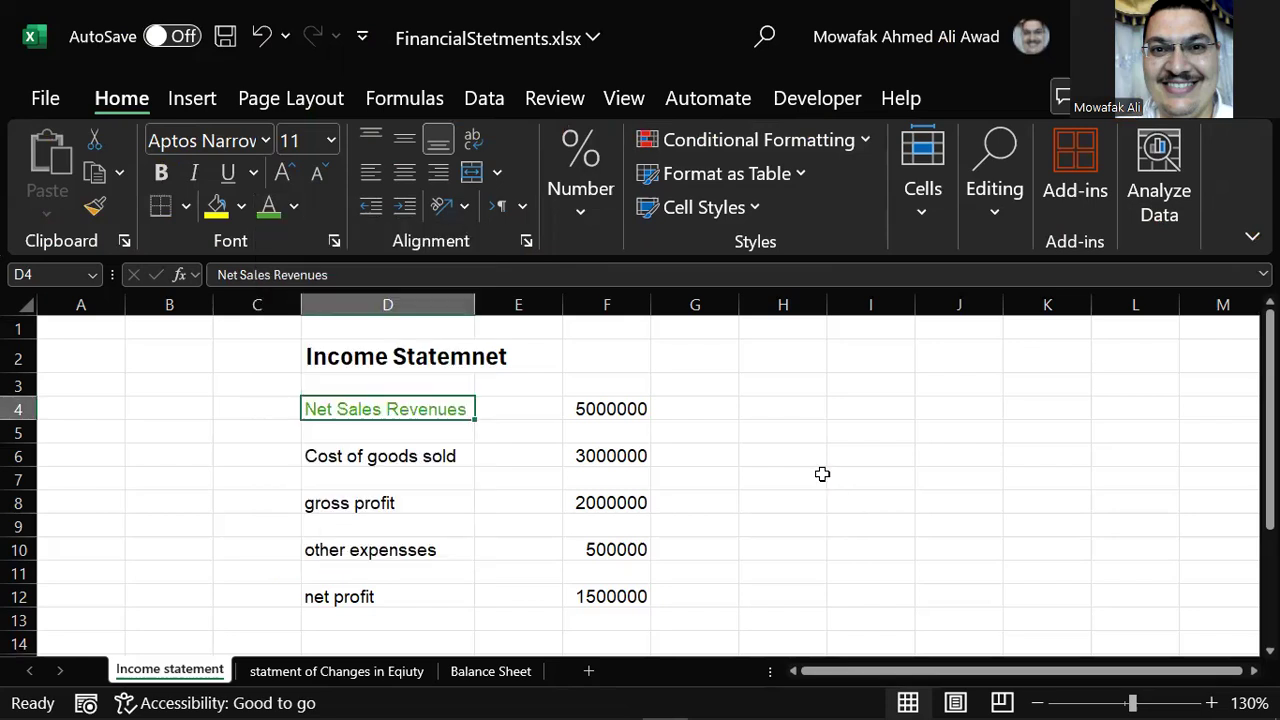
key("Right")
key("Right")
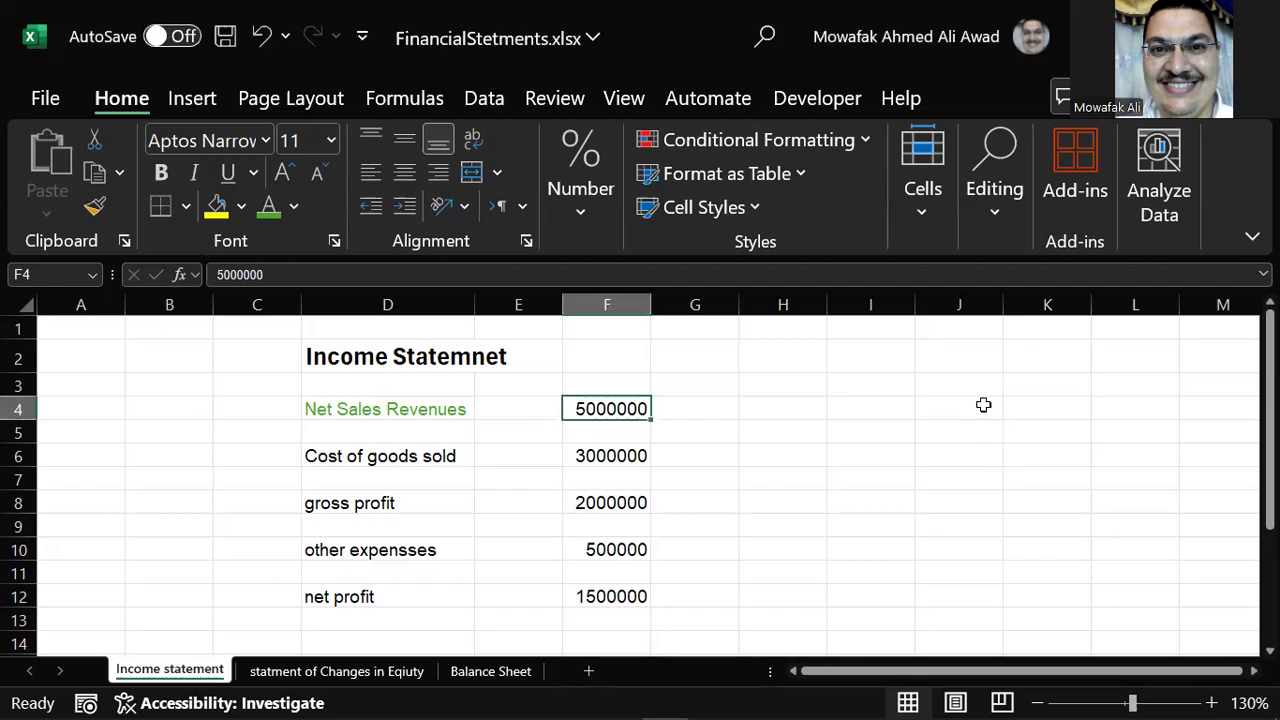
left_click(933, 407)
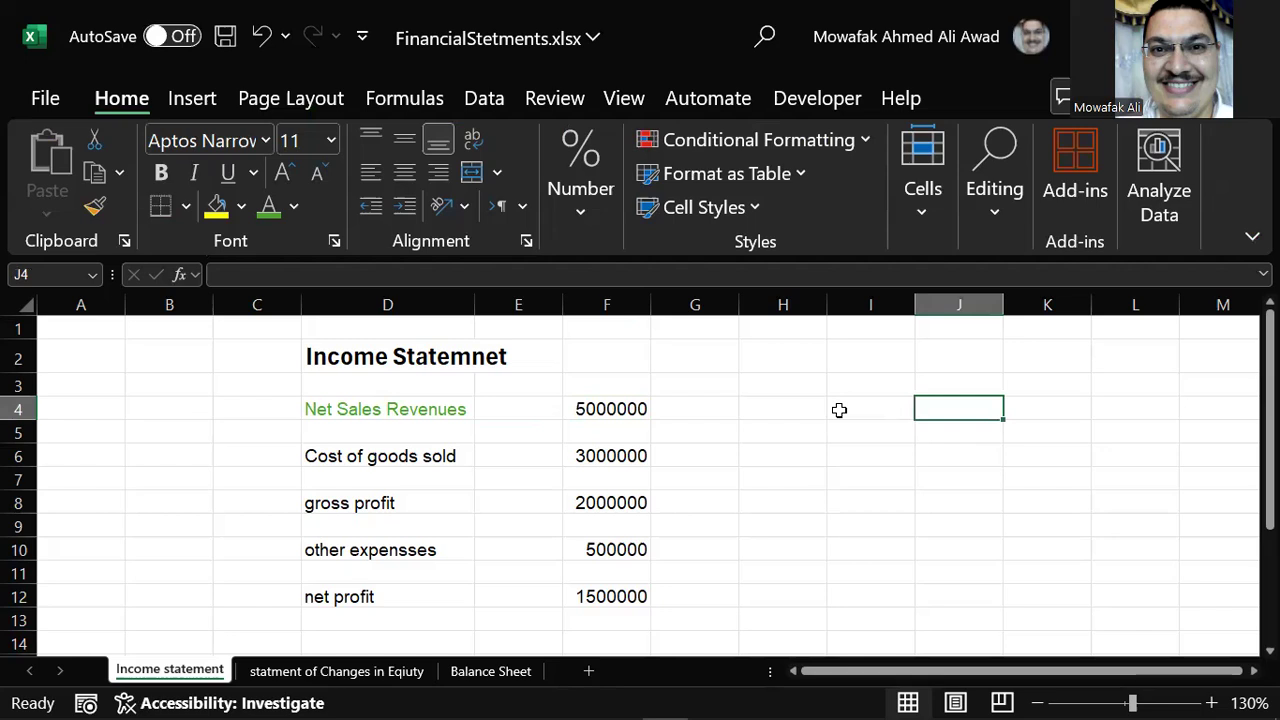
key("alt")
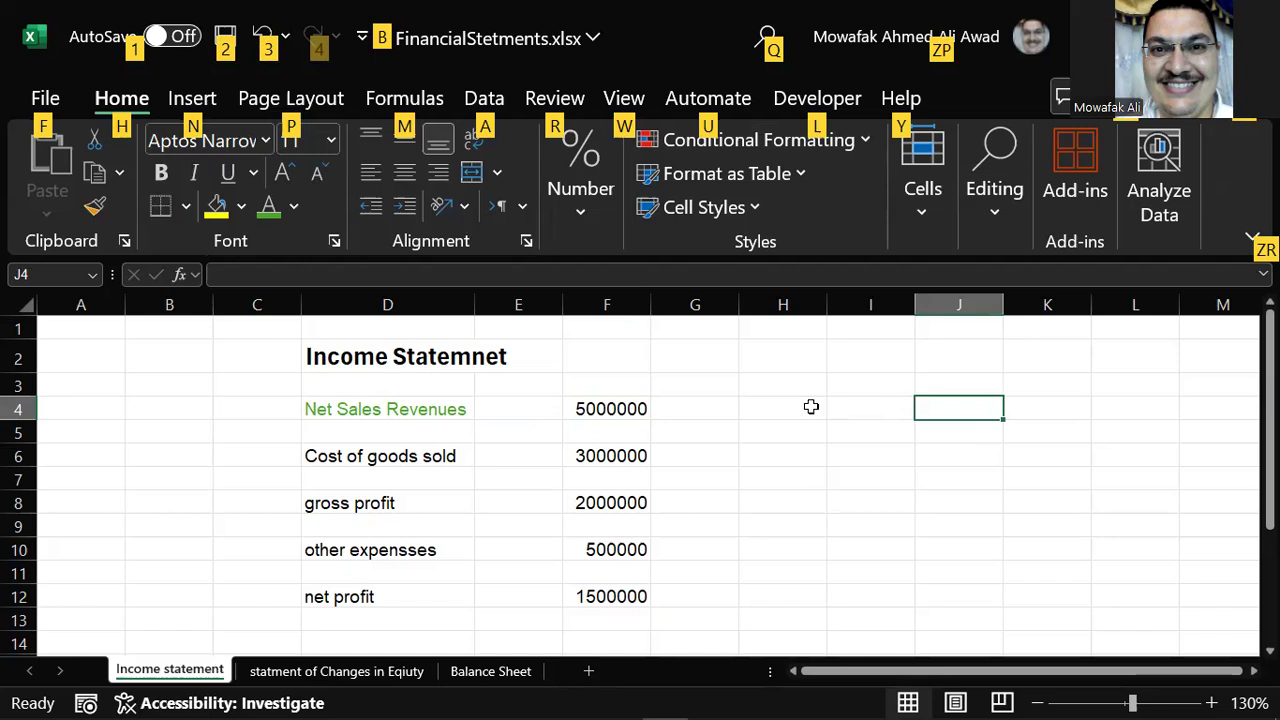
left_click(714, 418)
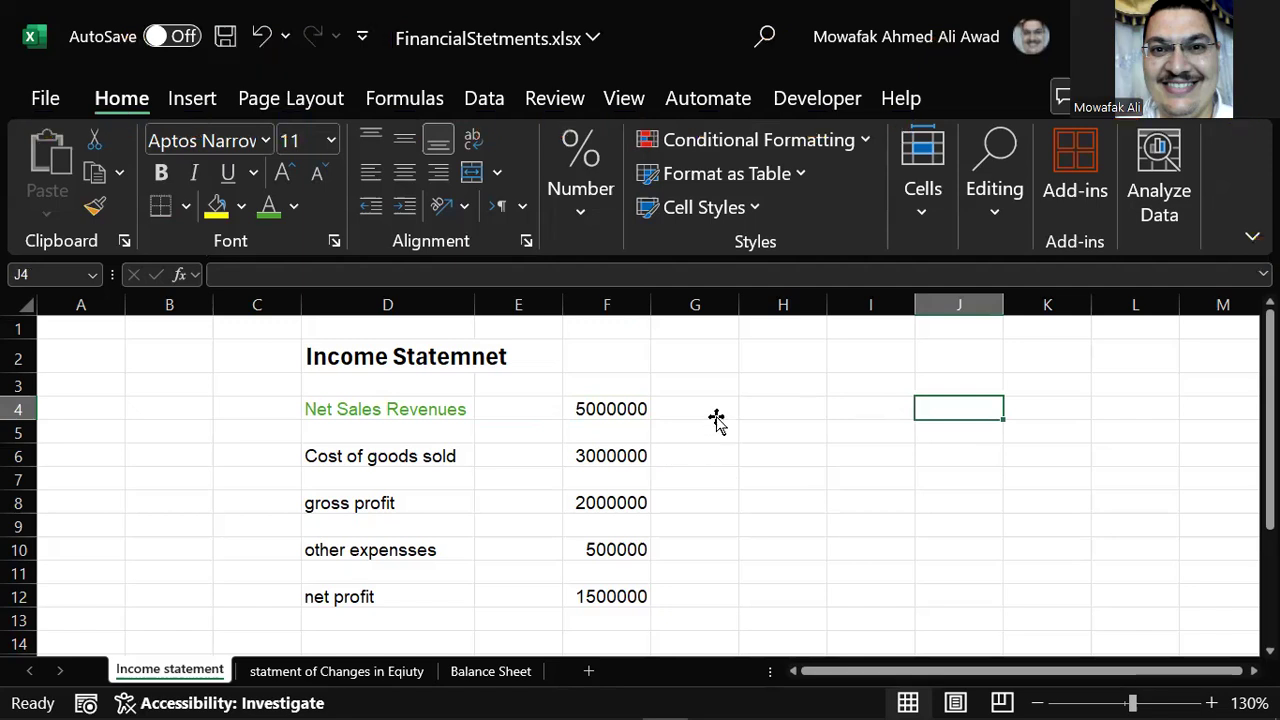
left_click(714, 418)
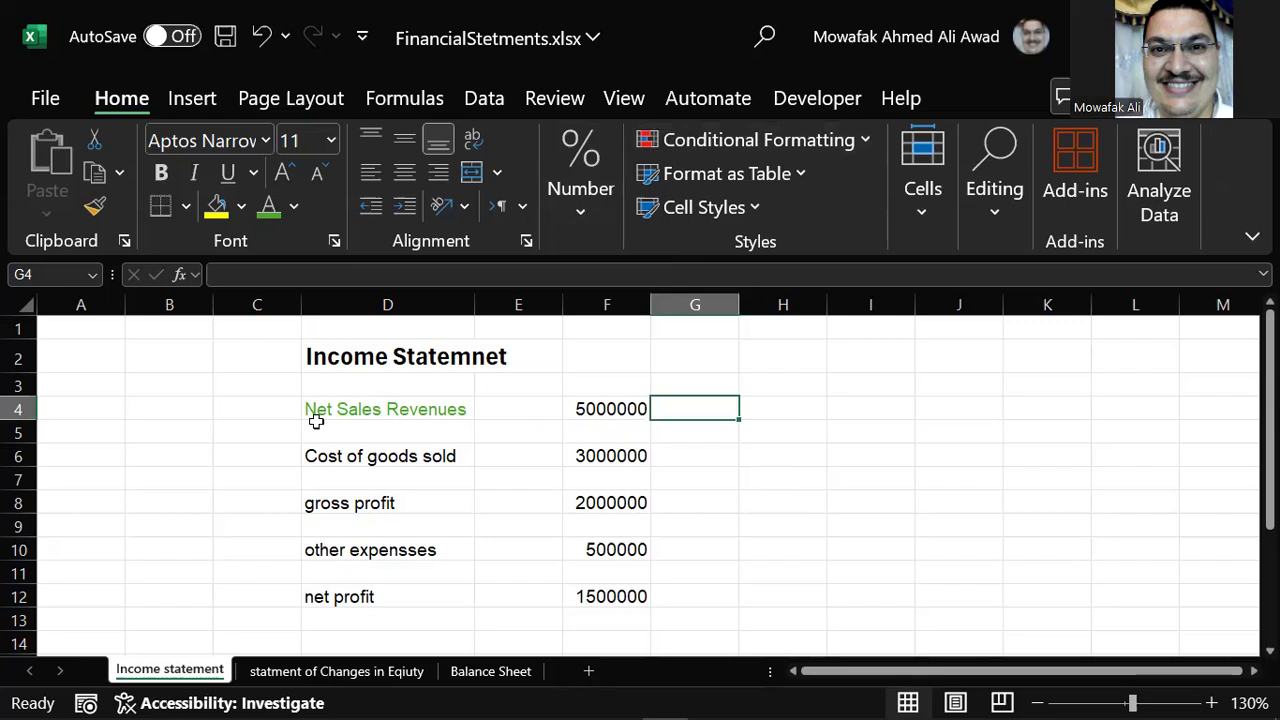
key("alt")
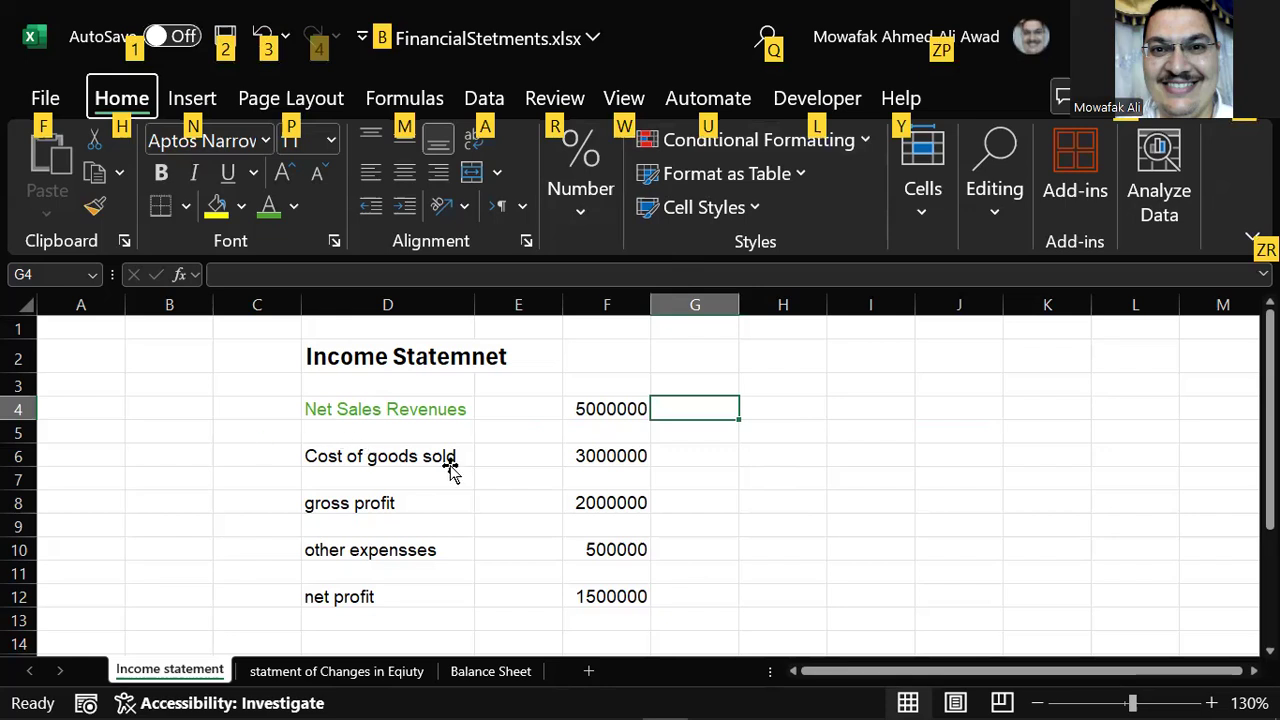
left_click(450, 468)
key("alt")
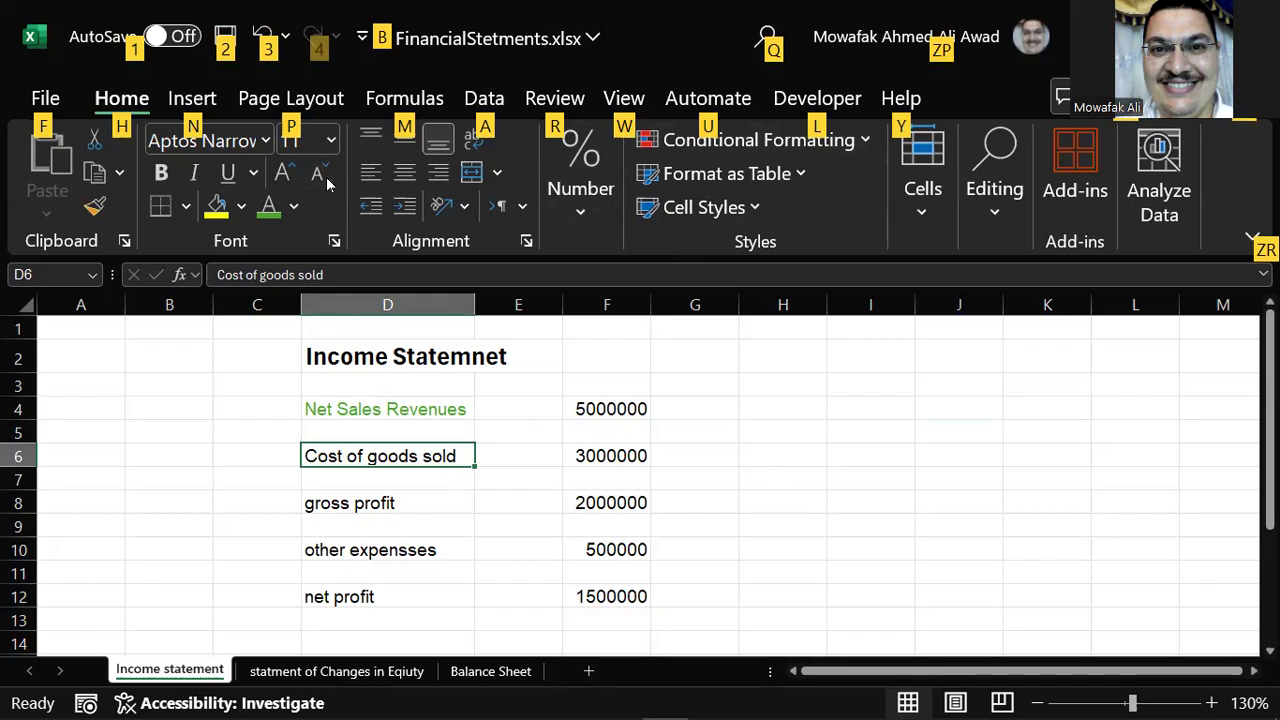
left_click(1236, 632)
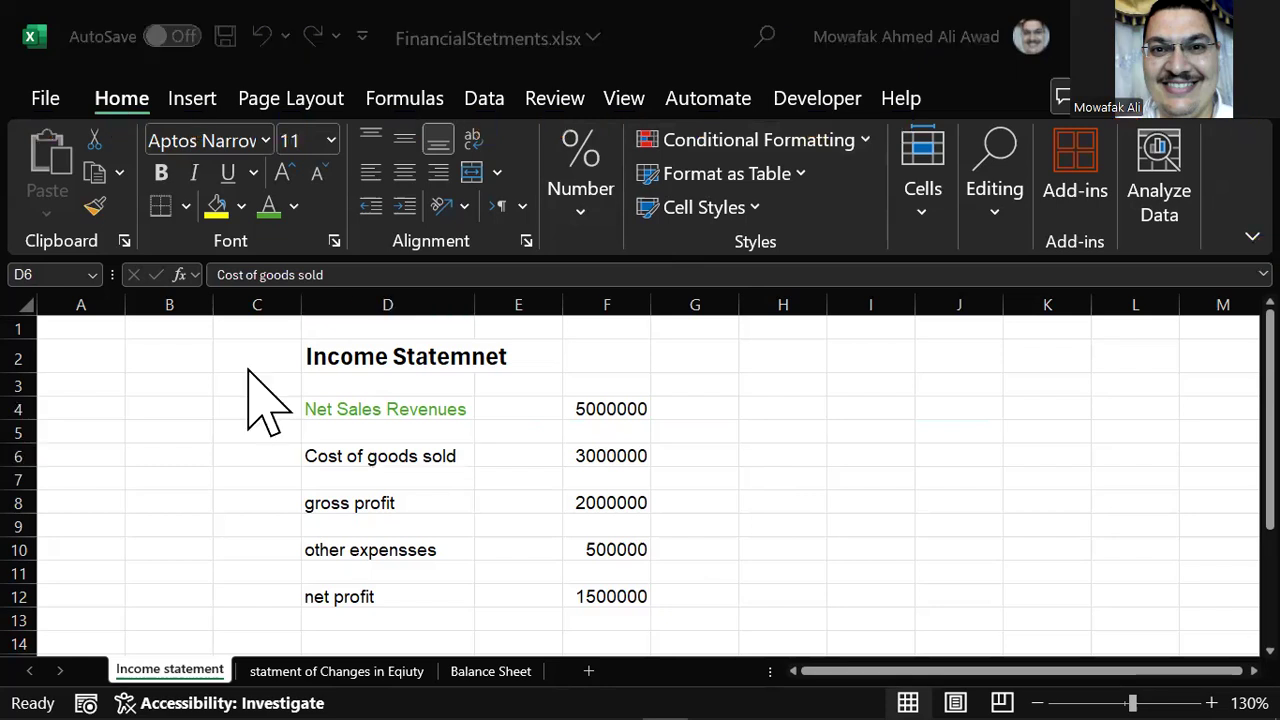
left_click(257, 474)
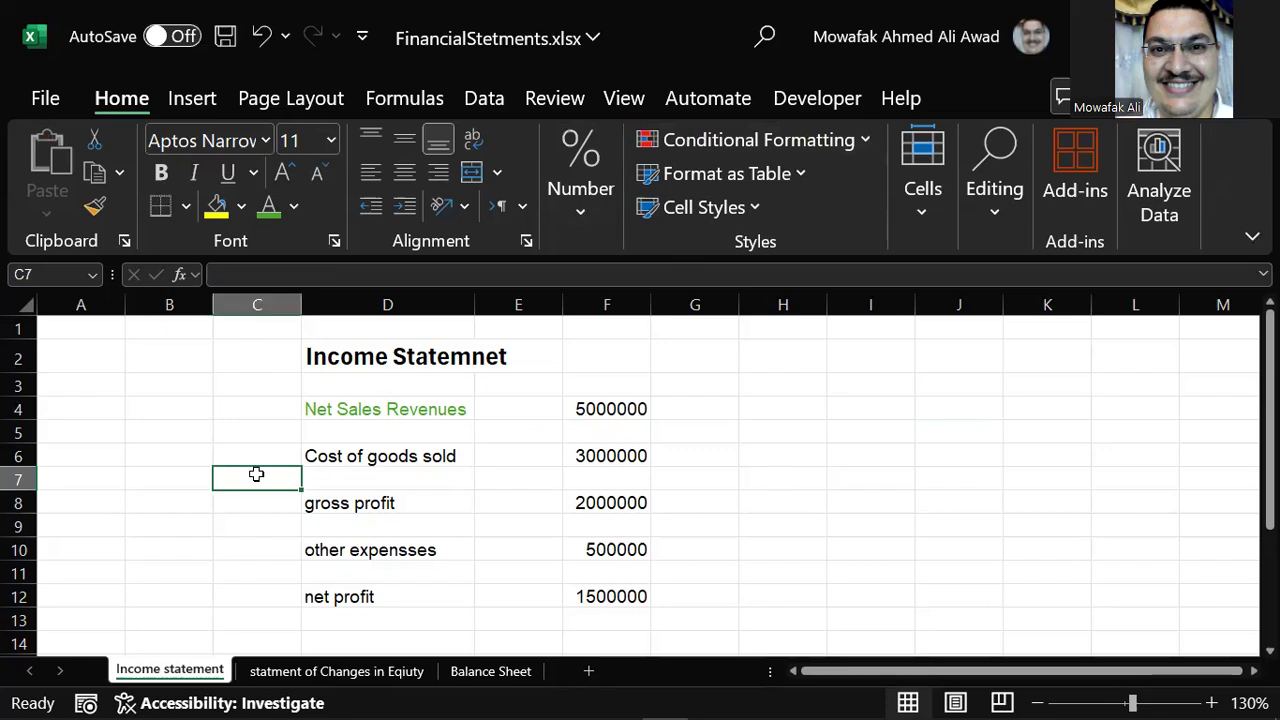
Set the font color of the Cost of goods sold label in D6 to the standard dark red.
left_click(355, 456)
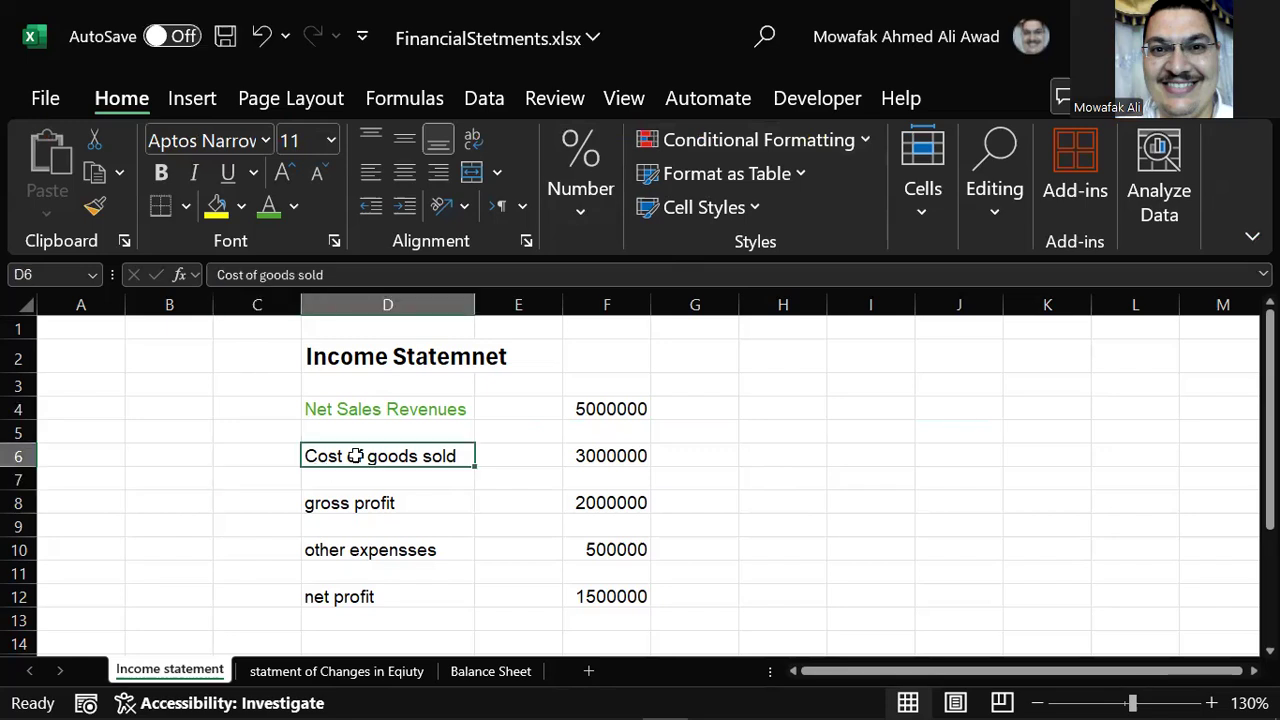
key("alt")
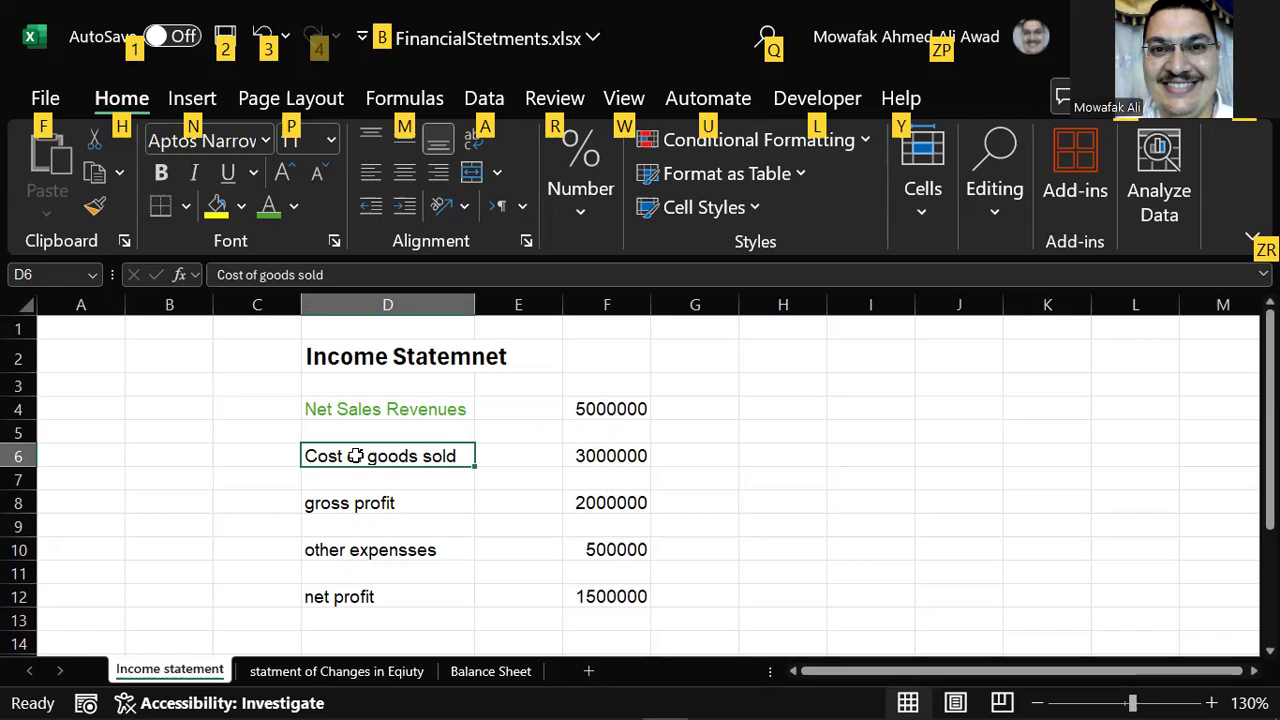
key("h")
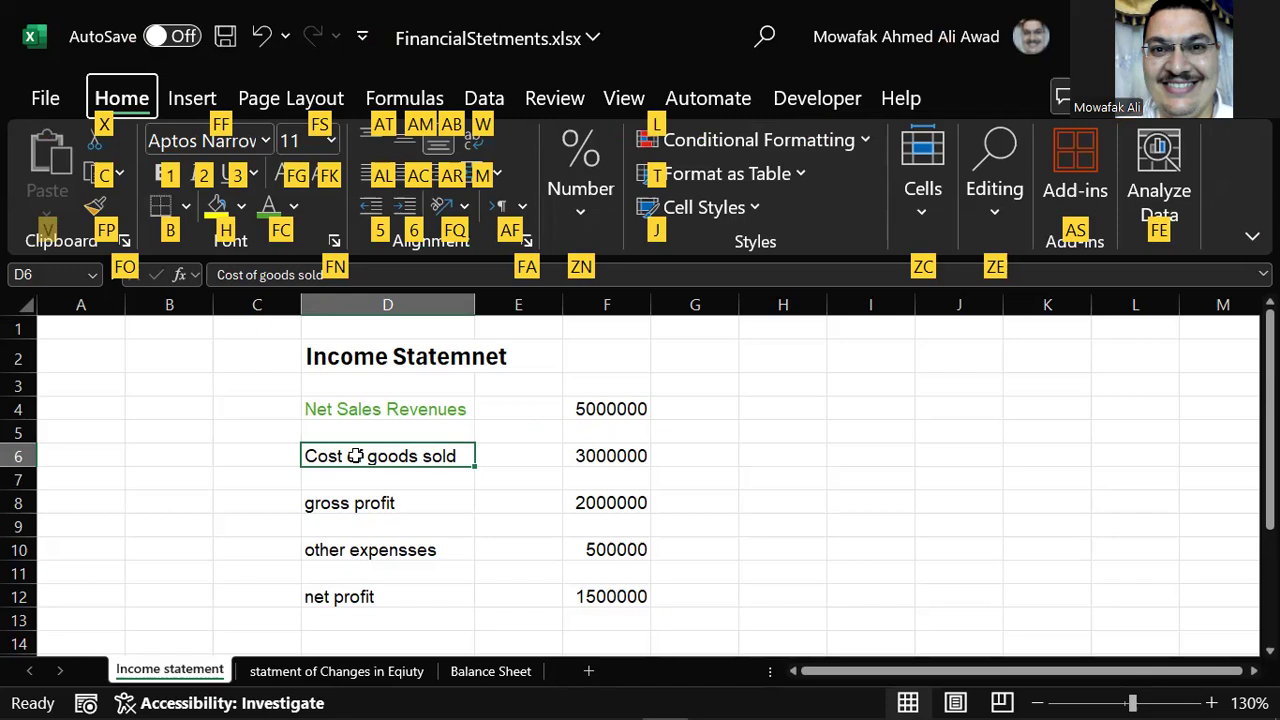
key("f")
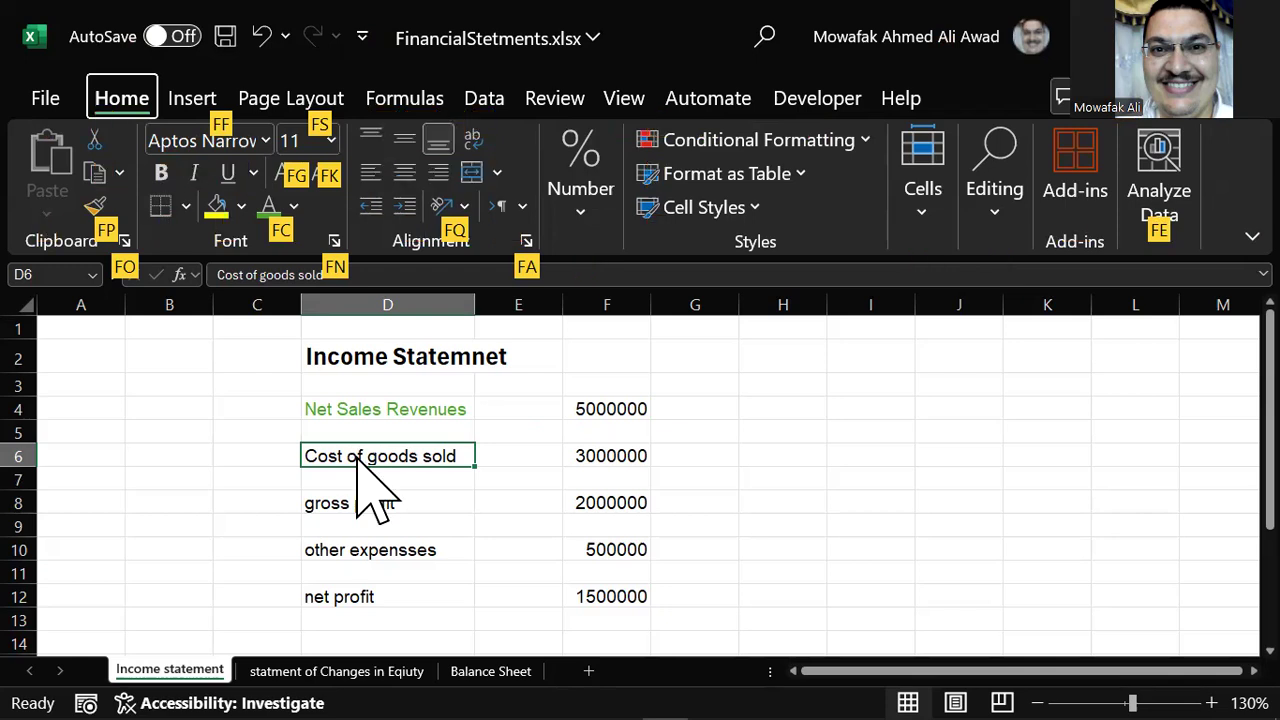
key("c")
key("Down")
key("Down")
key("Down")
key("Down")
key("Down")
key("Down")
key("Down")
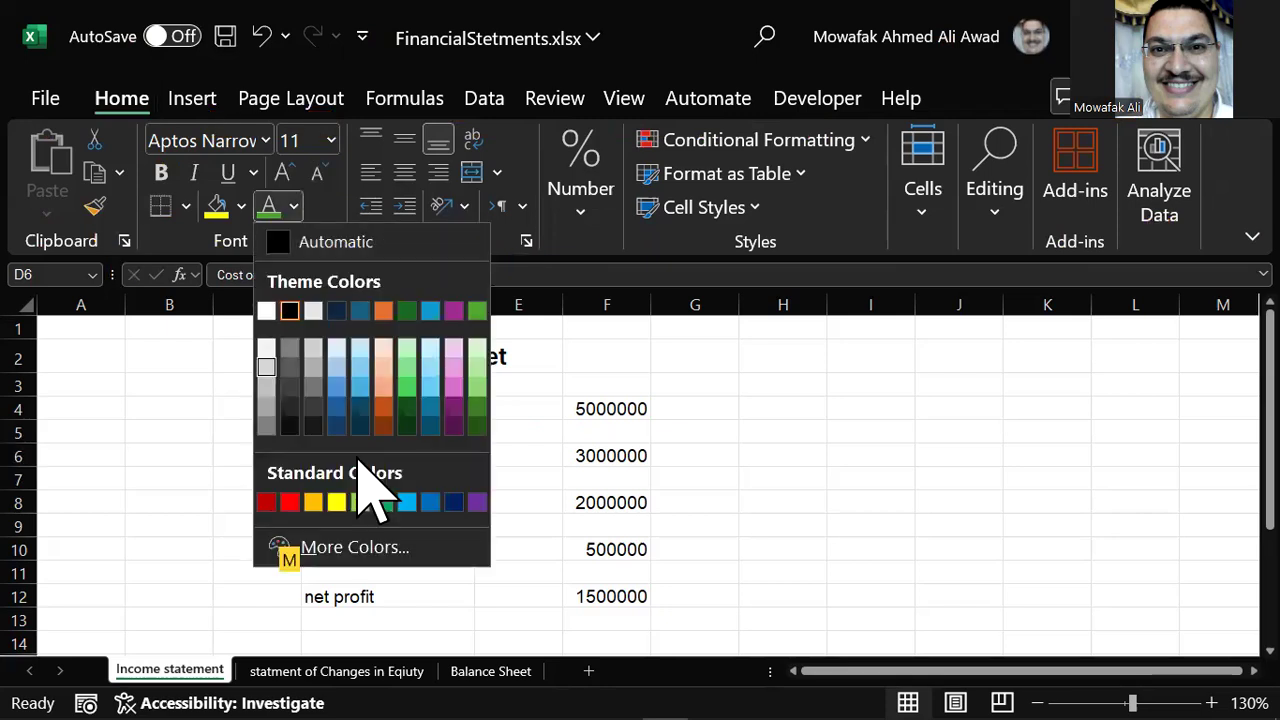
key("Down")
key("Left")
key("Up")
key("Left")
key("Right")
key("Right")
key("Return")
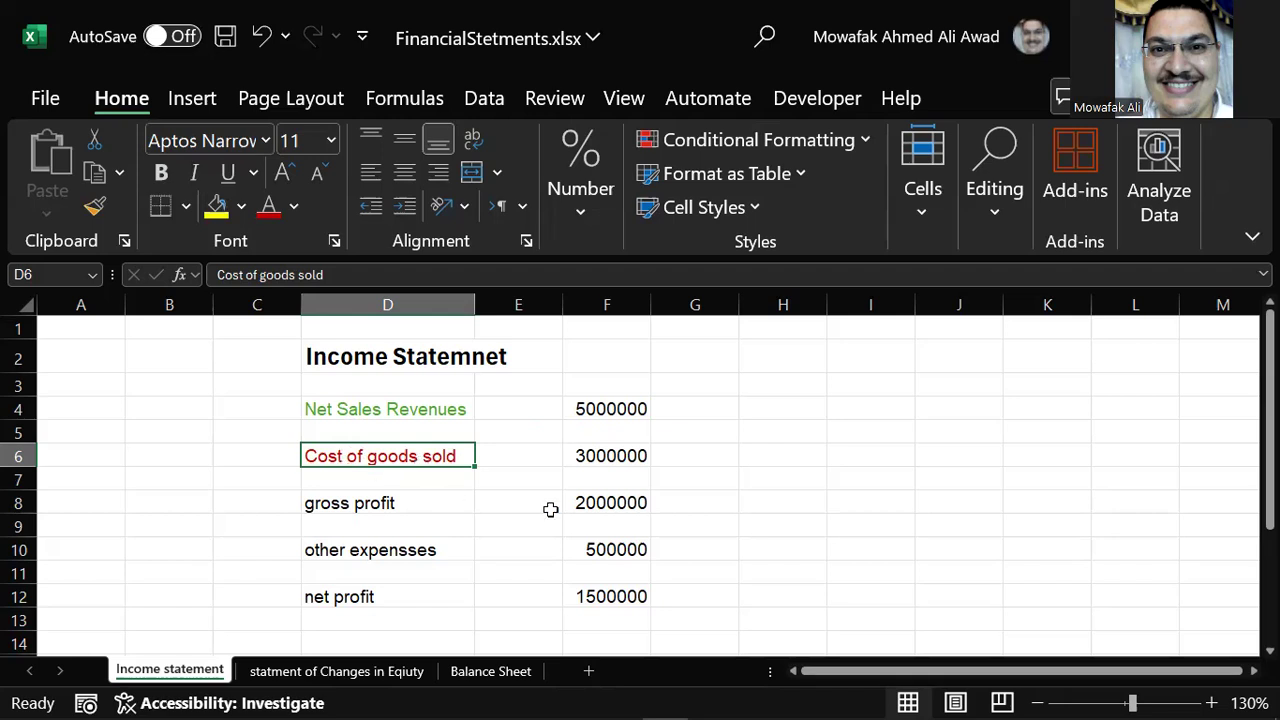
Color the net sales revenues amount in F4 with the same light green theme color as its label.
left_click(607, 404)
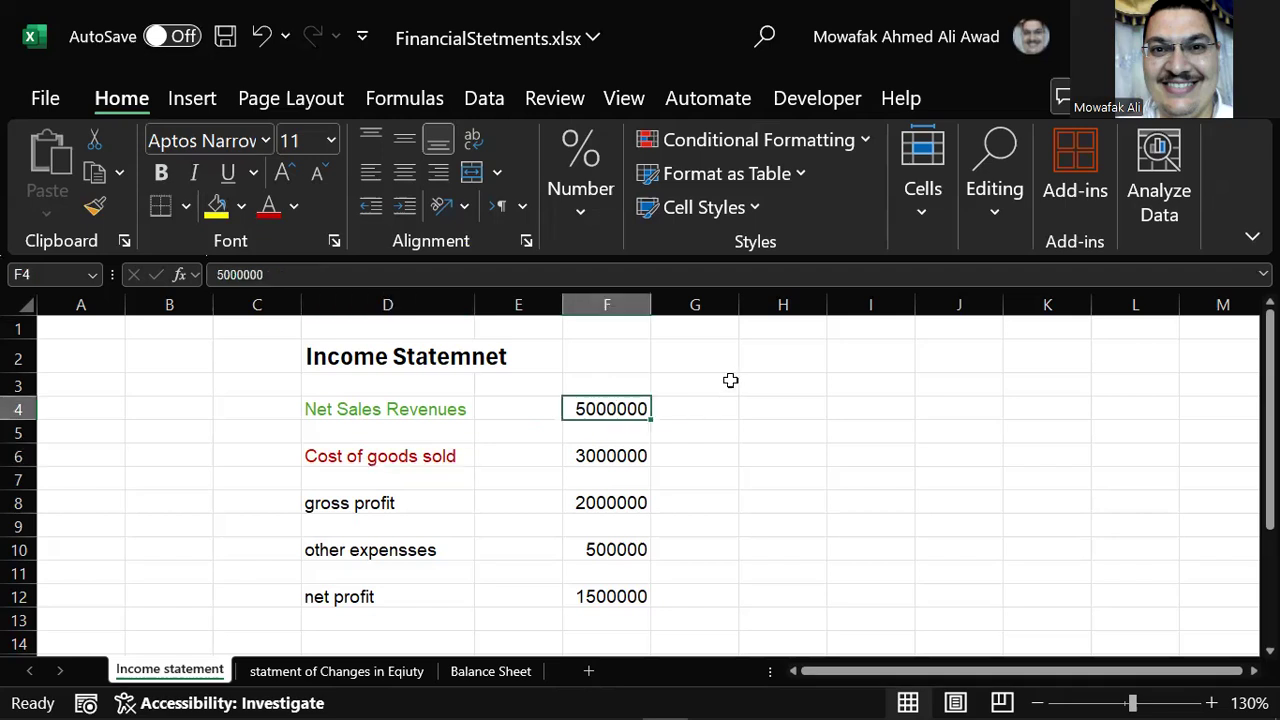
key("alt")
key("h")
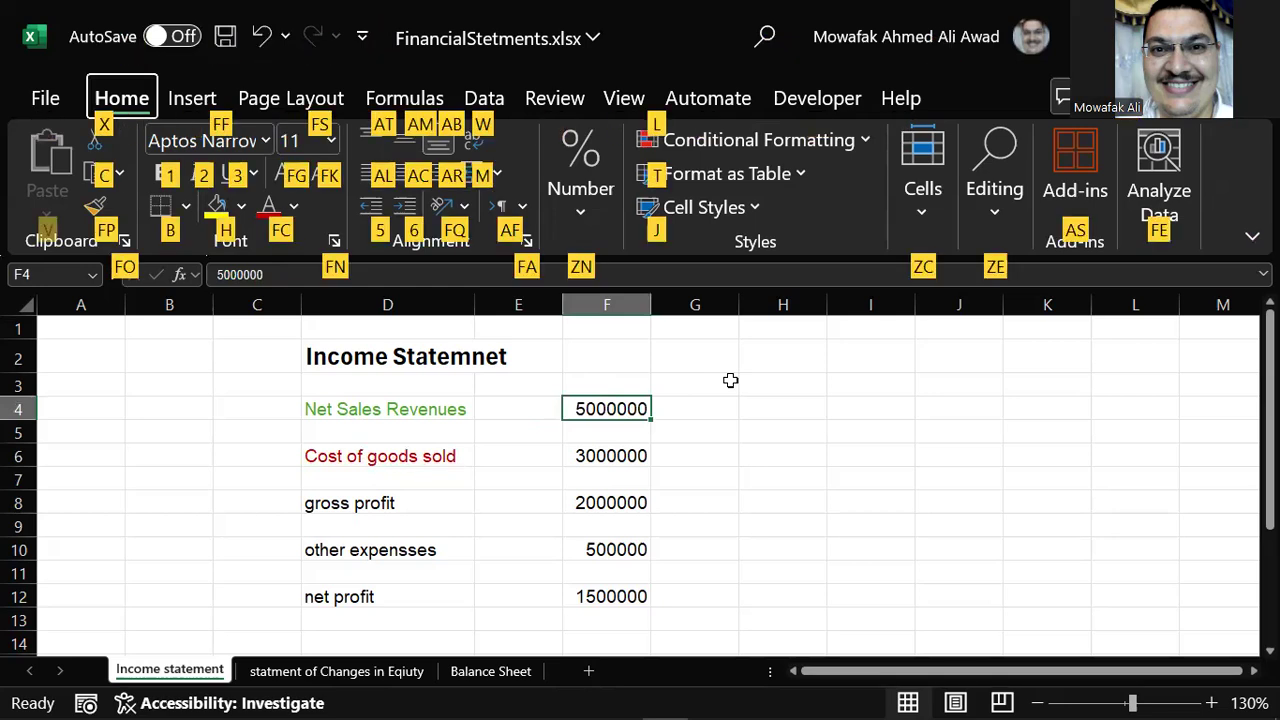
key("f")
key("c")
key("Left")
key("Up")
key("Down")
key("Right")
key("Right")
key("Right")
key("Right")
key("Right")
key("Right")
key("Right")
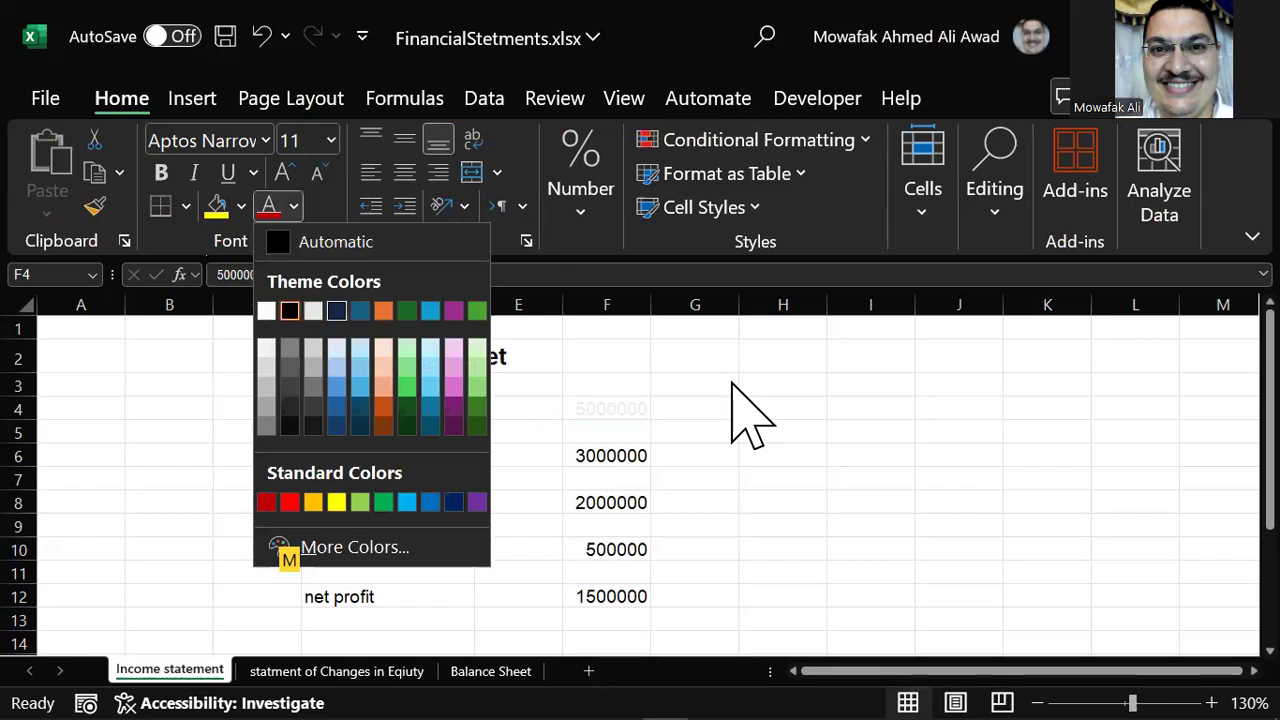
key("Right")
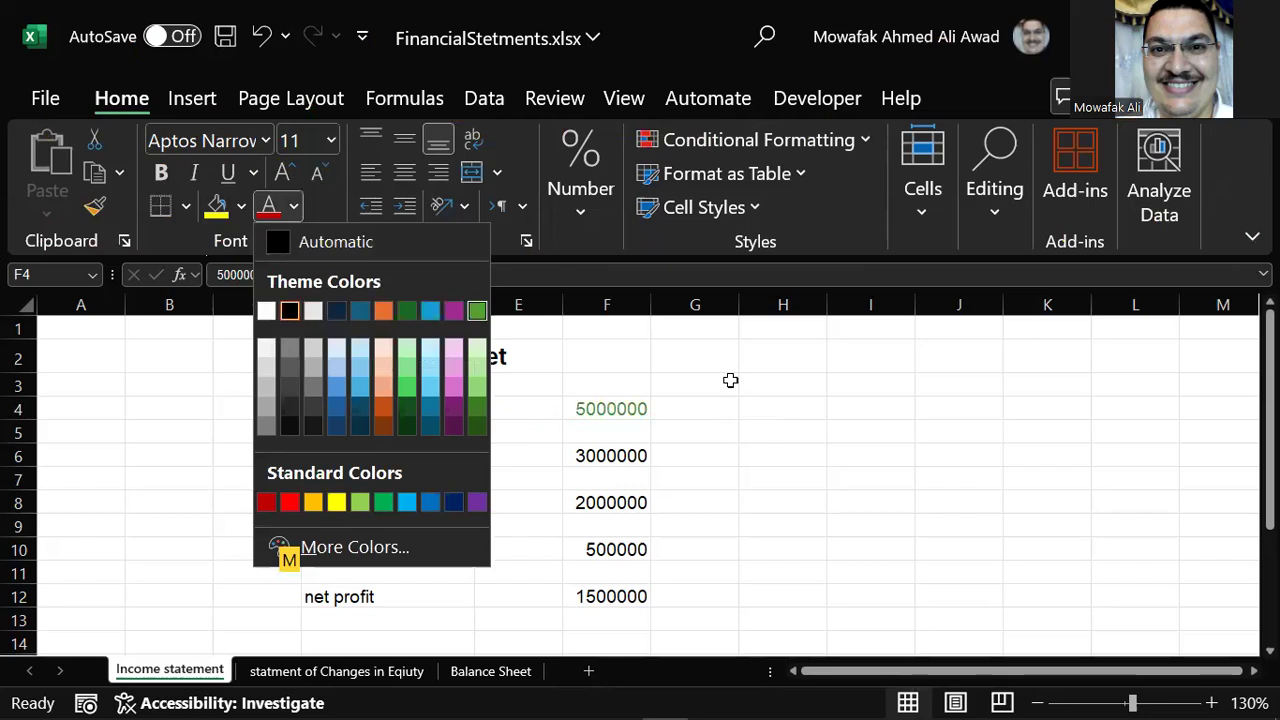
key("Return")
Color the cost of goods sold amount in F6 standard dark red to match its label.
key("Down")
key("Down")
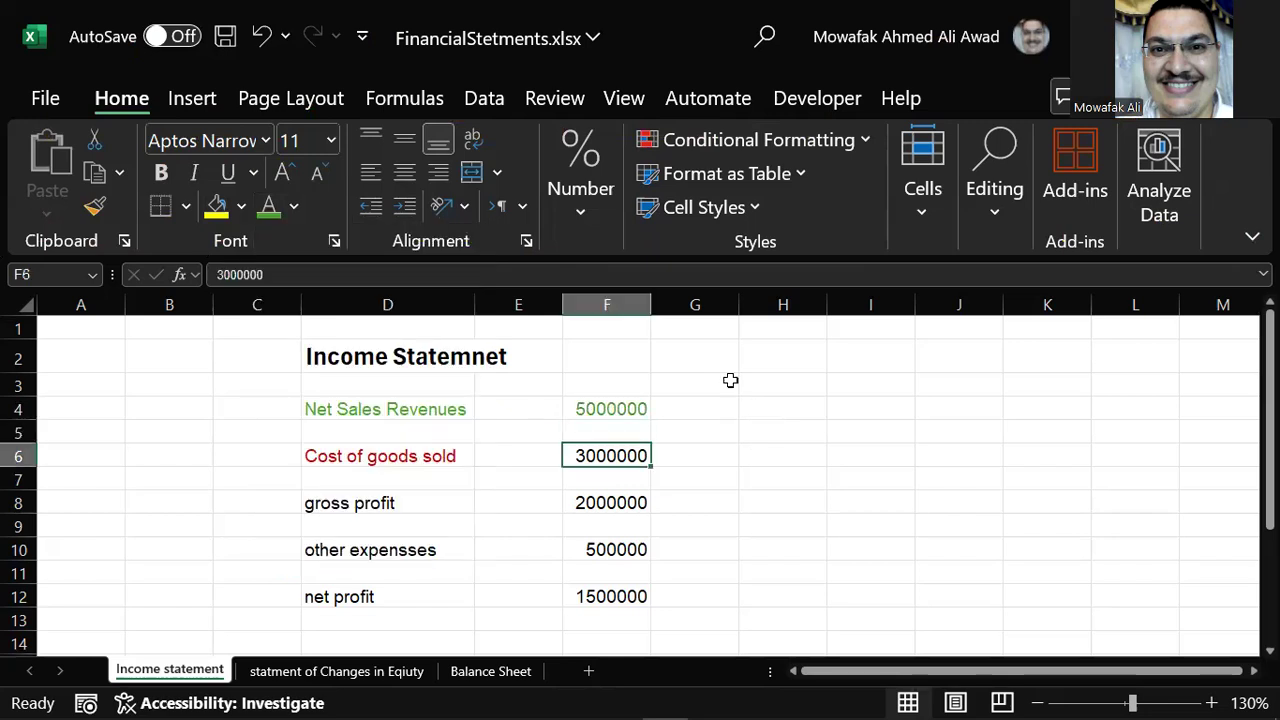
key("alt+h")
key("f")
key("c")
key("Down")
key("Down")
key("Down")
key("Down")
key("Down")
key("Down")
key("Down")
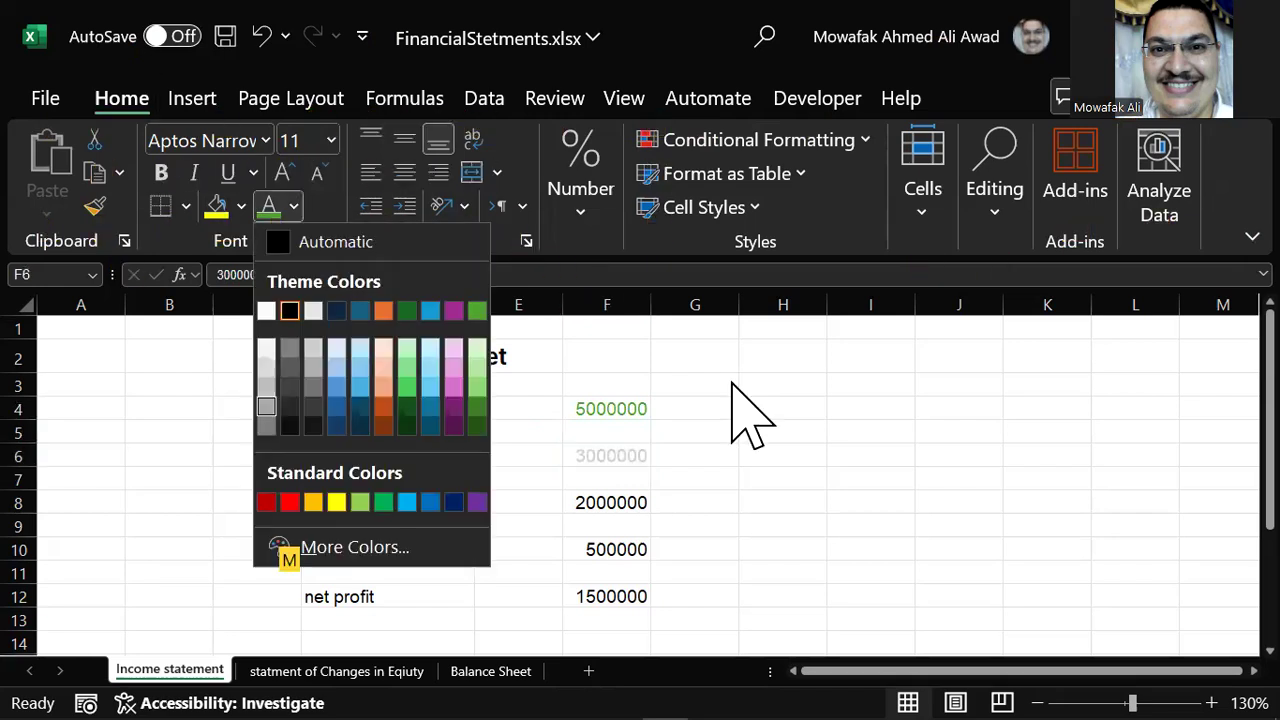
key("Left")
key("Left")
key("Left")
key("Left")
key("Left")
key("Left")
key("Left")
key("Left")
key("Left")
key("Left")
key("Return")
Apply the light green theme font color to the gross profit row, cells D8 to F8.
key("Down")
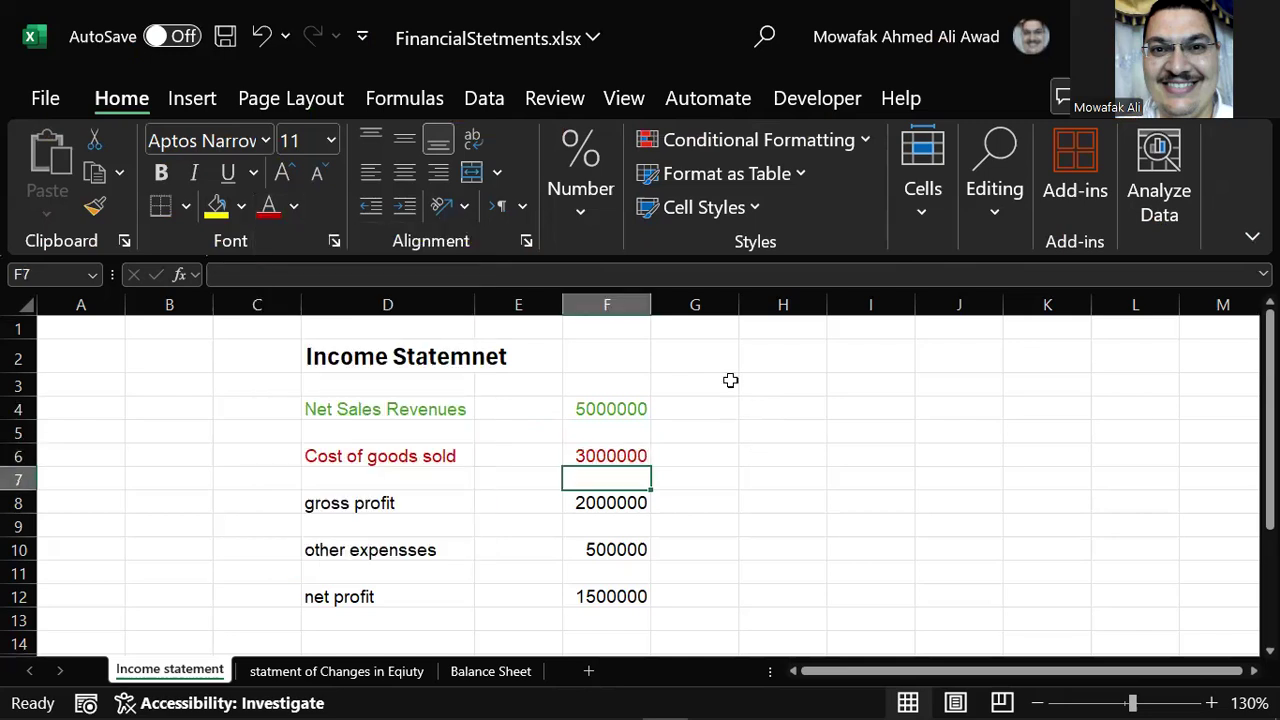
key("Down")
key("shift+Left")
key("shift+Left")
key("shift+Left")
key("shift+Right")
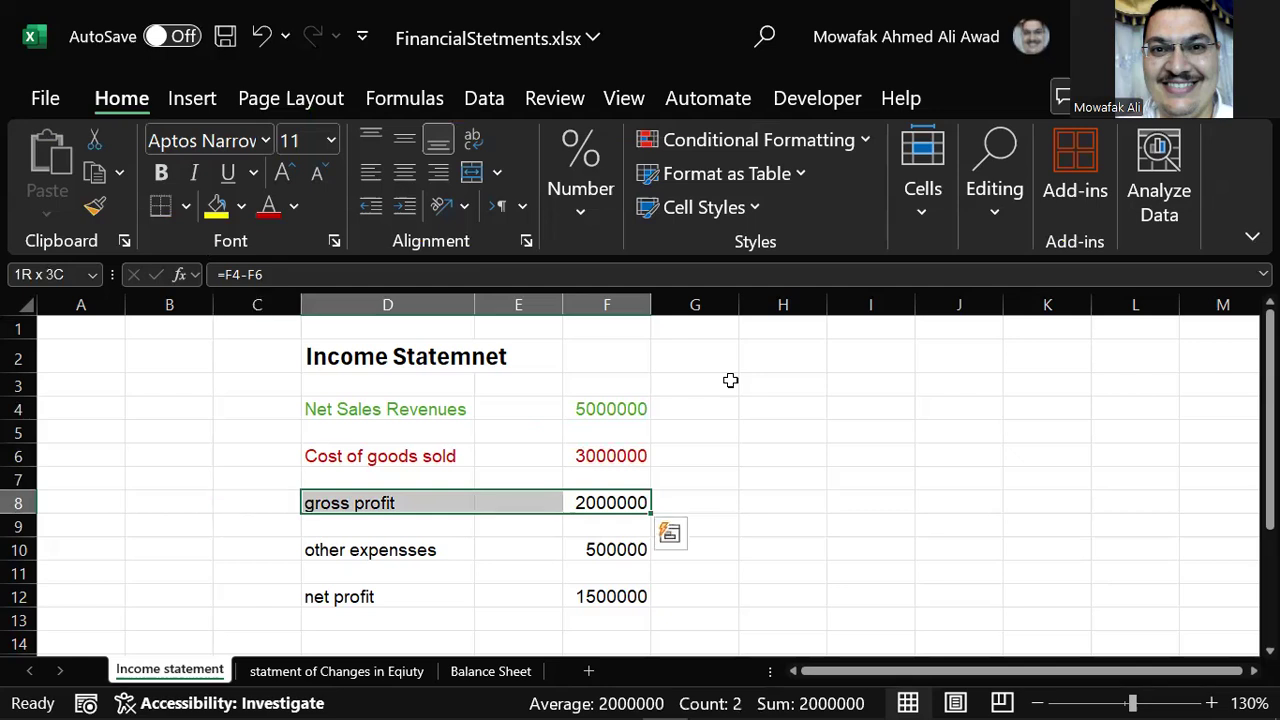
key("alt+h")
key("f")
key("c")
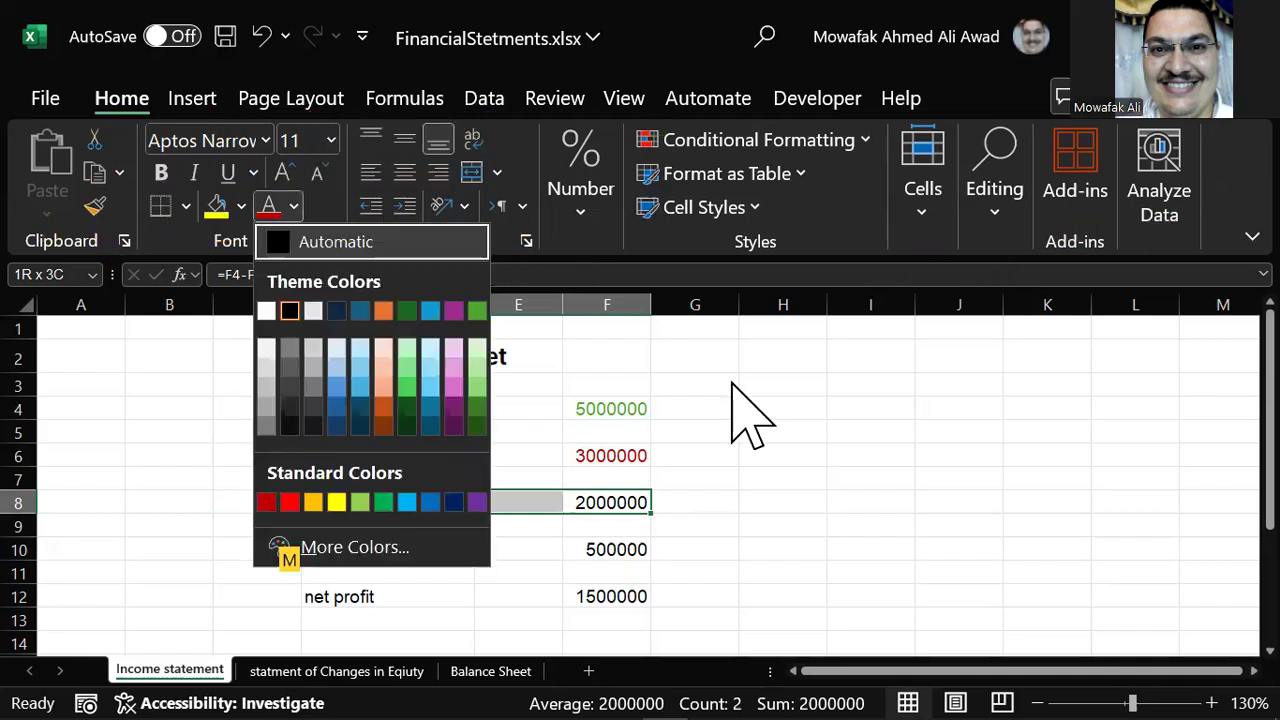
key("Down")
key("Down")
key("Left")
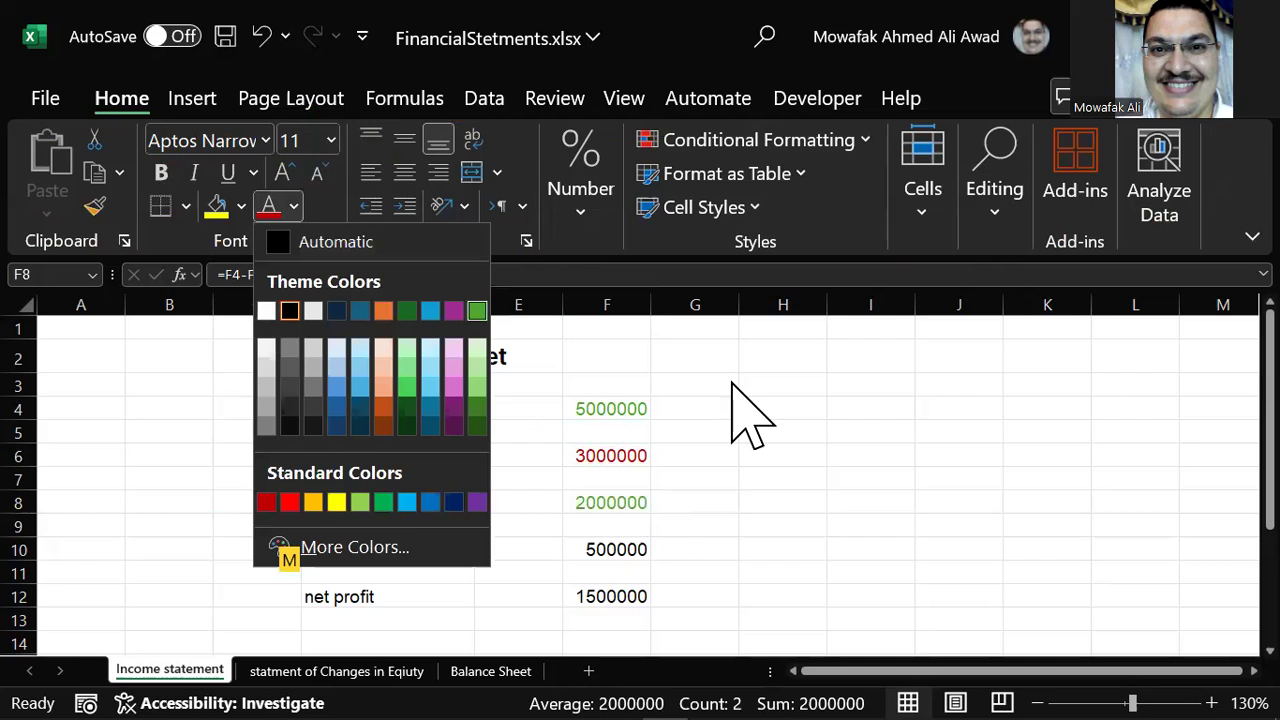
key("Return")
Apply the standard dark red font color to the other expenses row, cells D10 to F10.
key("Down")
key("Down")
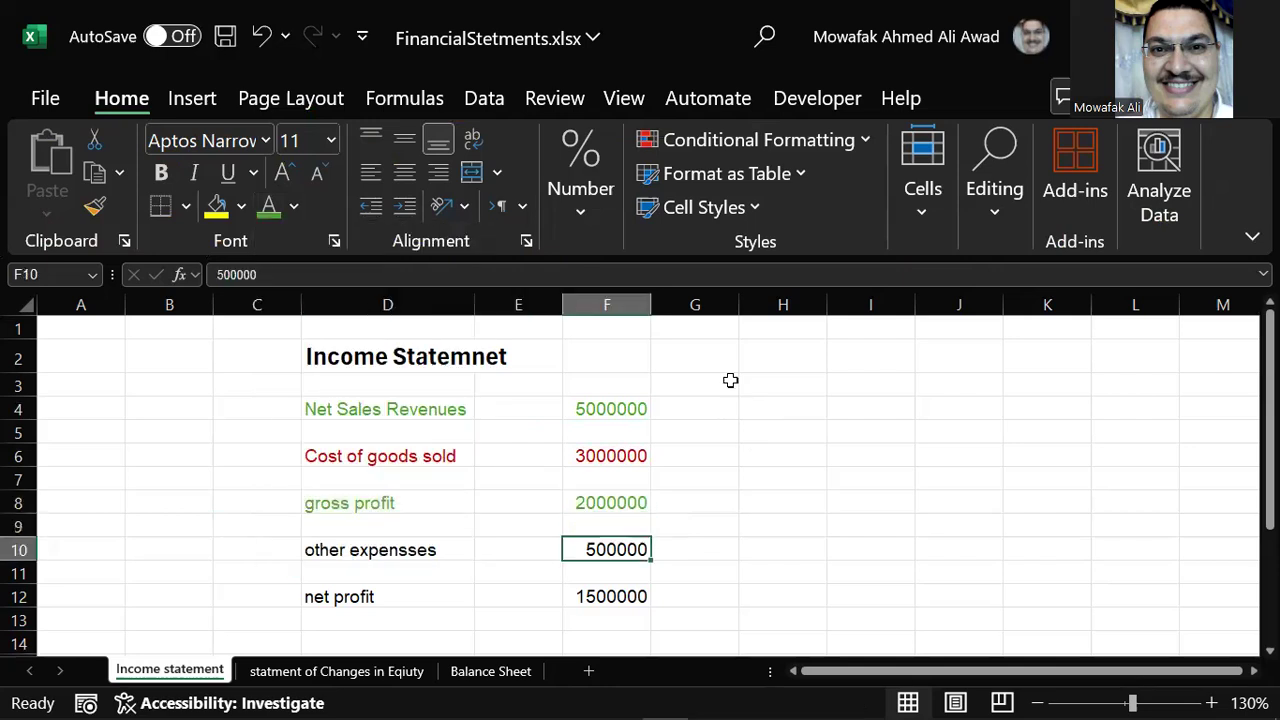
key("shift+Left")
key("shift+Left")
key("shift+Left")
key("shift+Right")
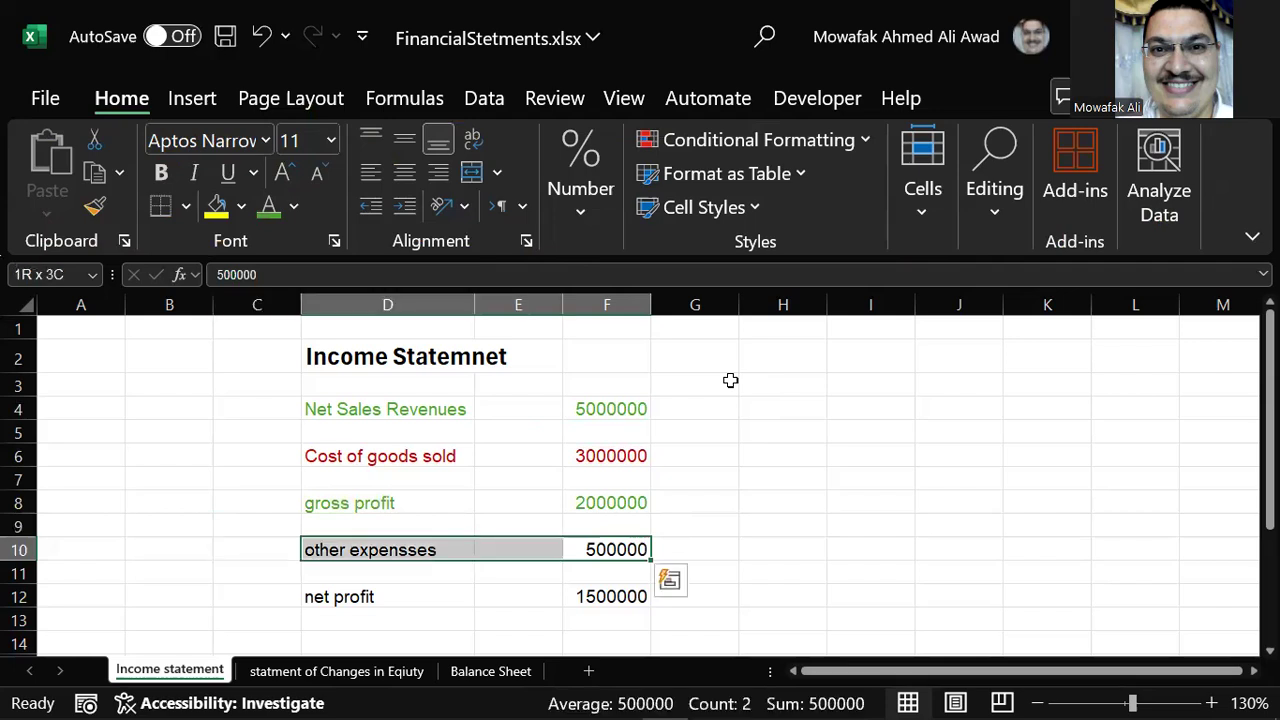
key("alt")
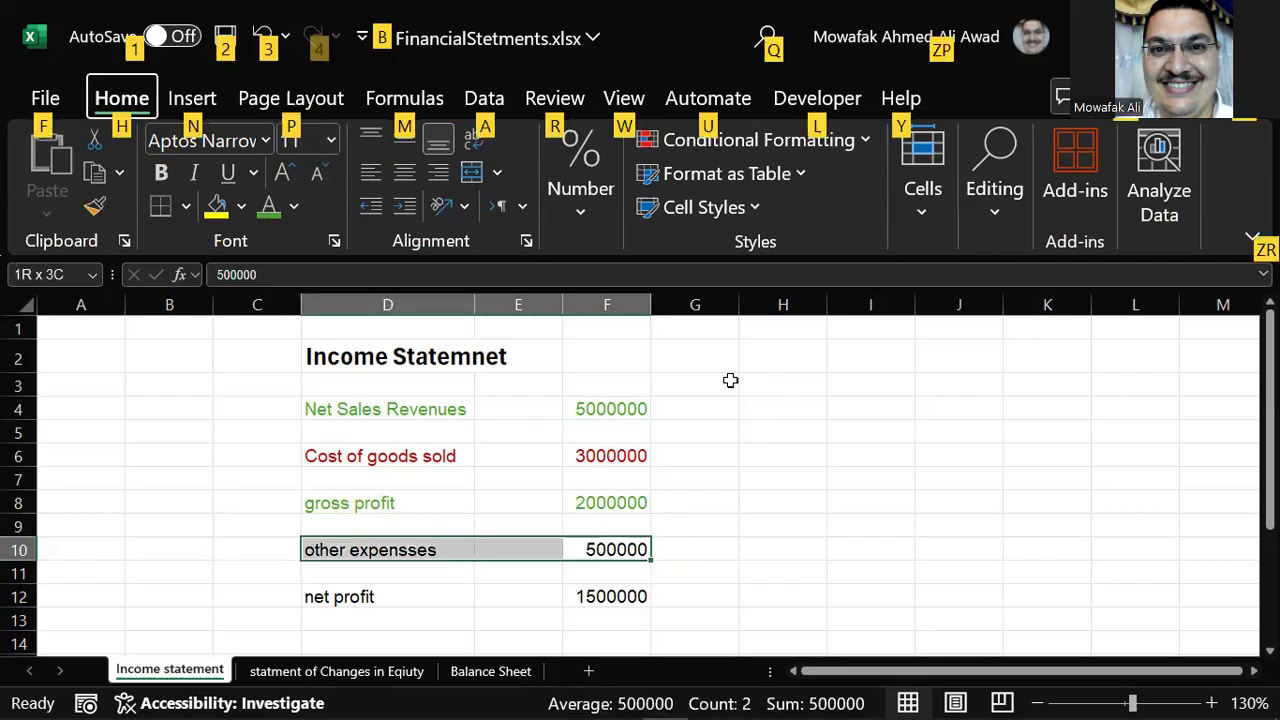
key("h")
key("f")
key("c")
key("Down")
key("Down")
key("Down")
key("Down")
key("Down")
key("Down")
key("Up")
key("Up")
key("Left")
key("Down")
key("Down")
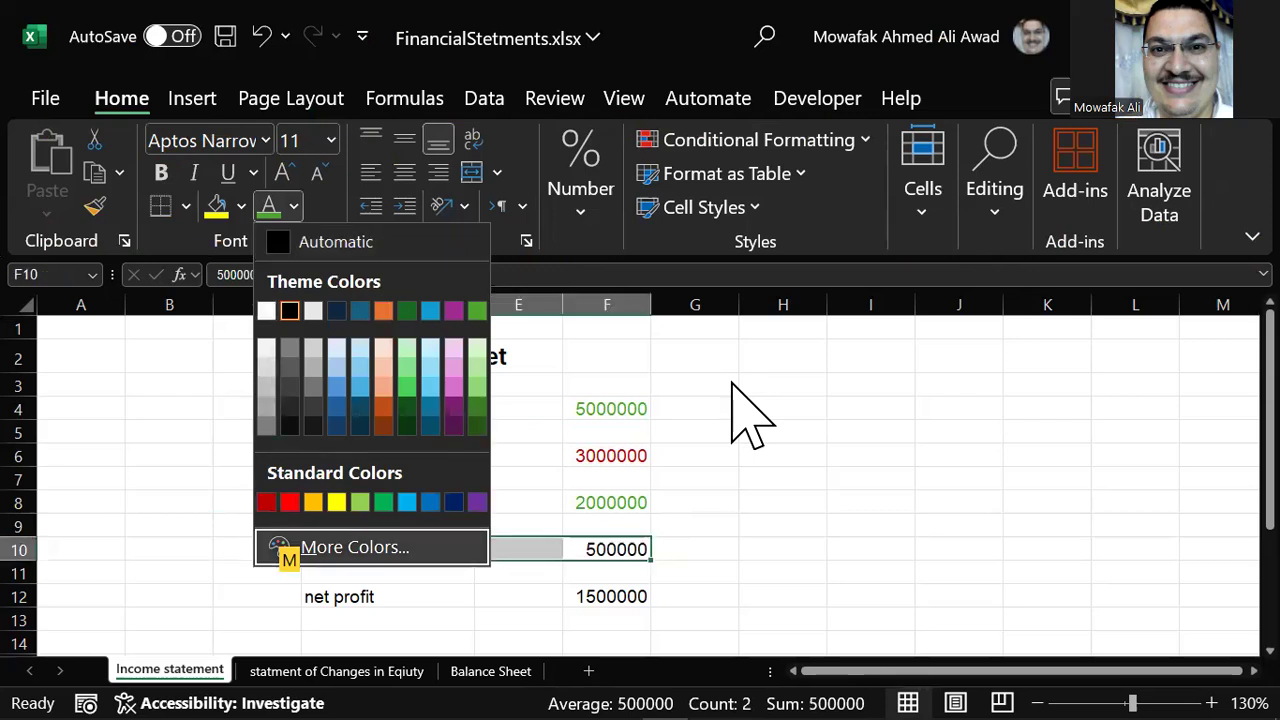
key("Up")
key("Left")
key("Left")
key("Left")
key("Left")
key("Left")
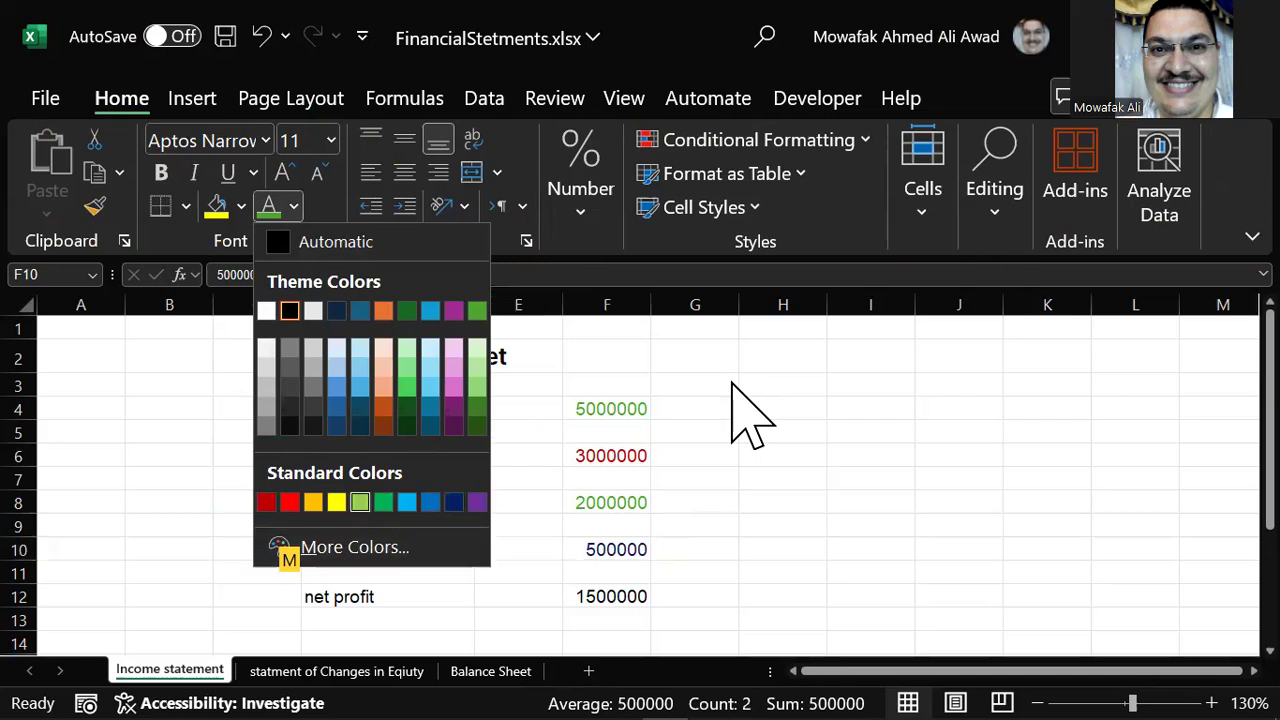
key("Left")
key("Left")
key("Left")
key("Left")
key("Return")
key("Down")
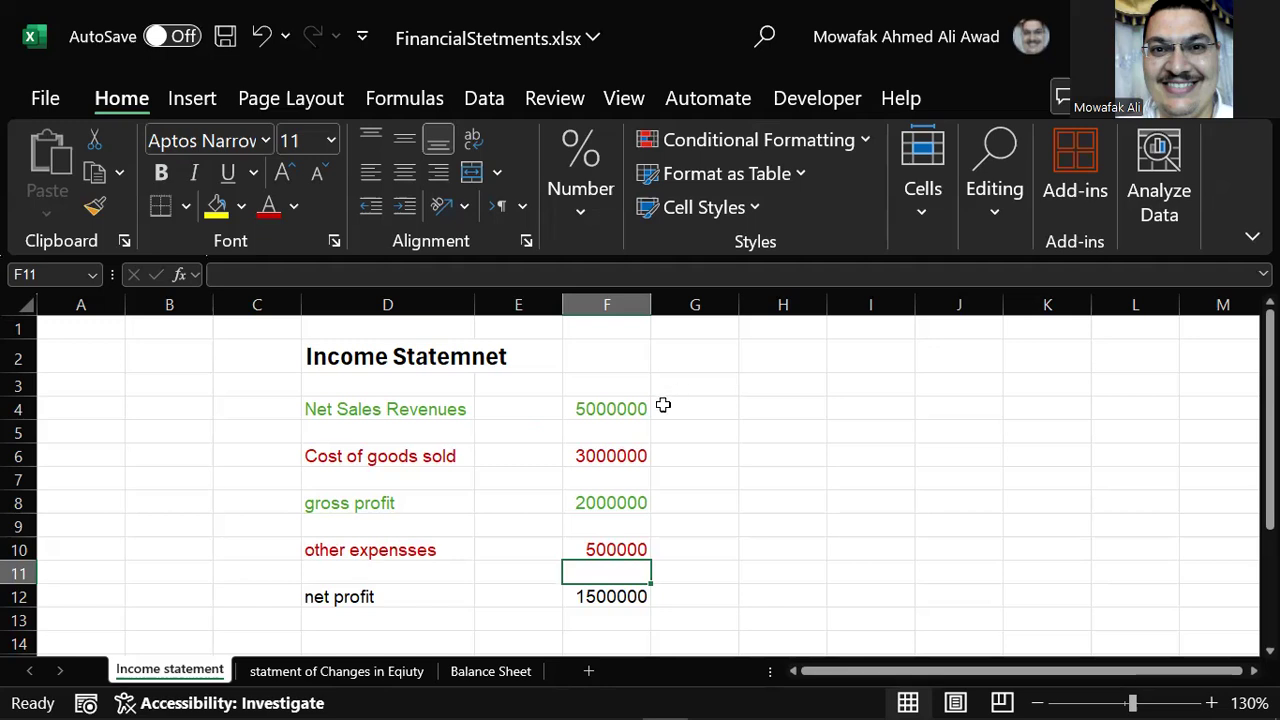
Select the net sales revenues row, cells D4 to F4, for formatting.
key("Up")
key("Up")
key("Up")
key("Up")
key("Up")
key("Up")
key("Up")
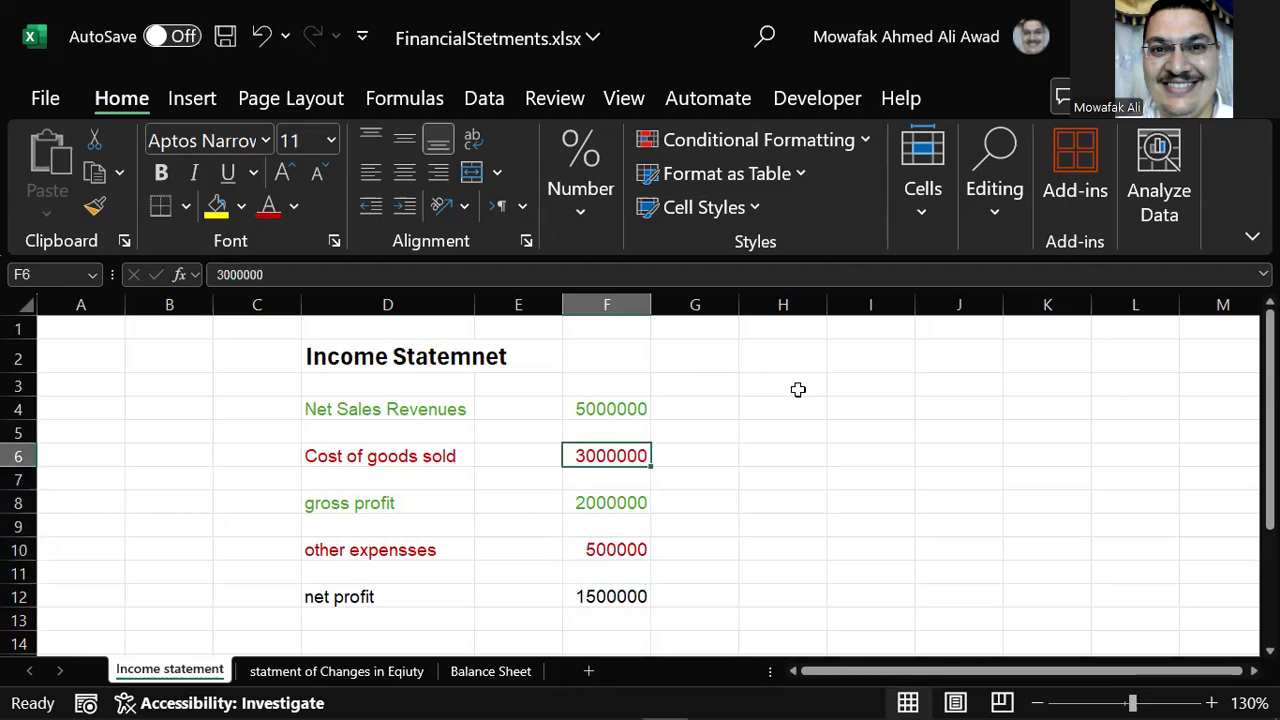
key("shift+Left")
key("shift+Left")
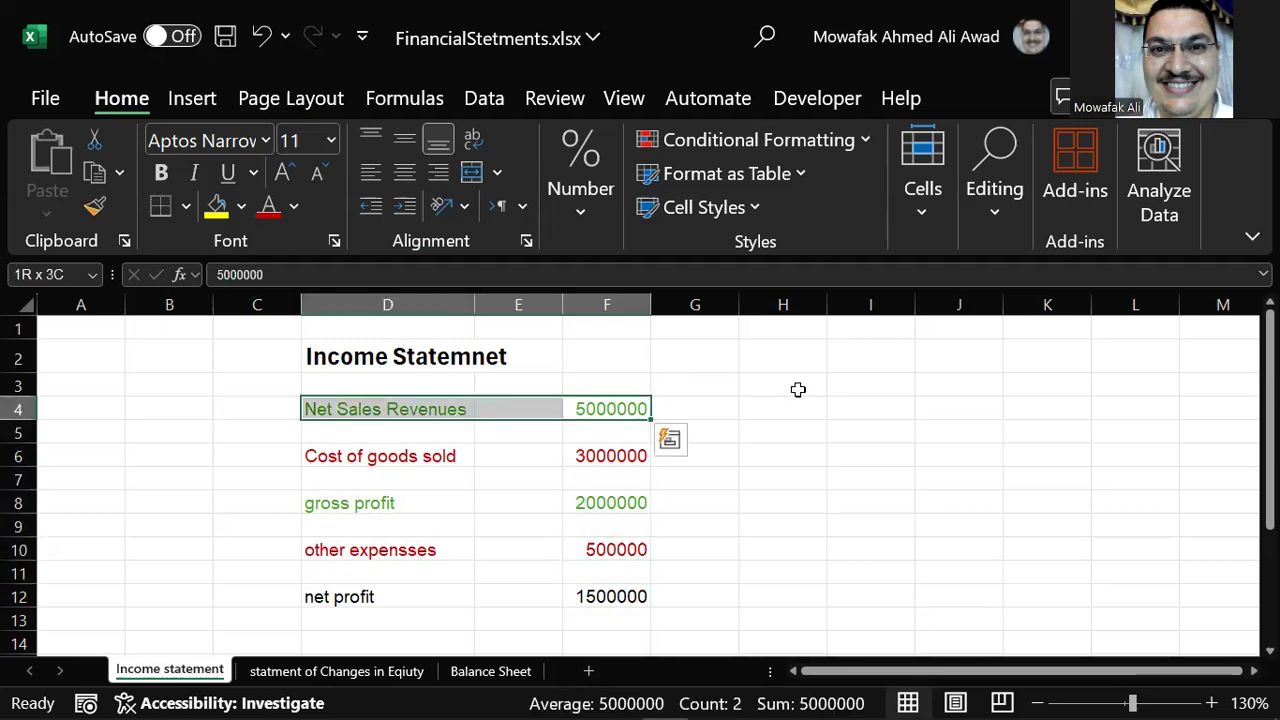
key("alt")
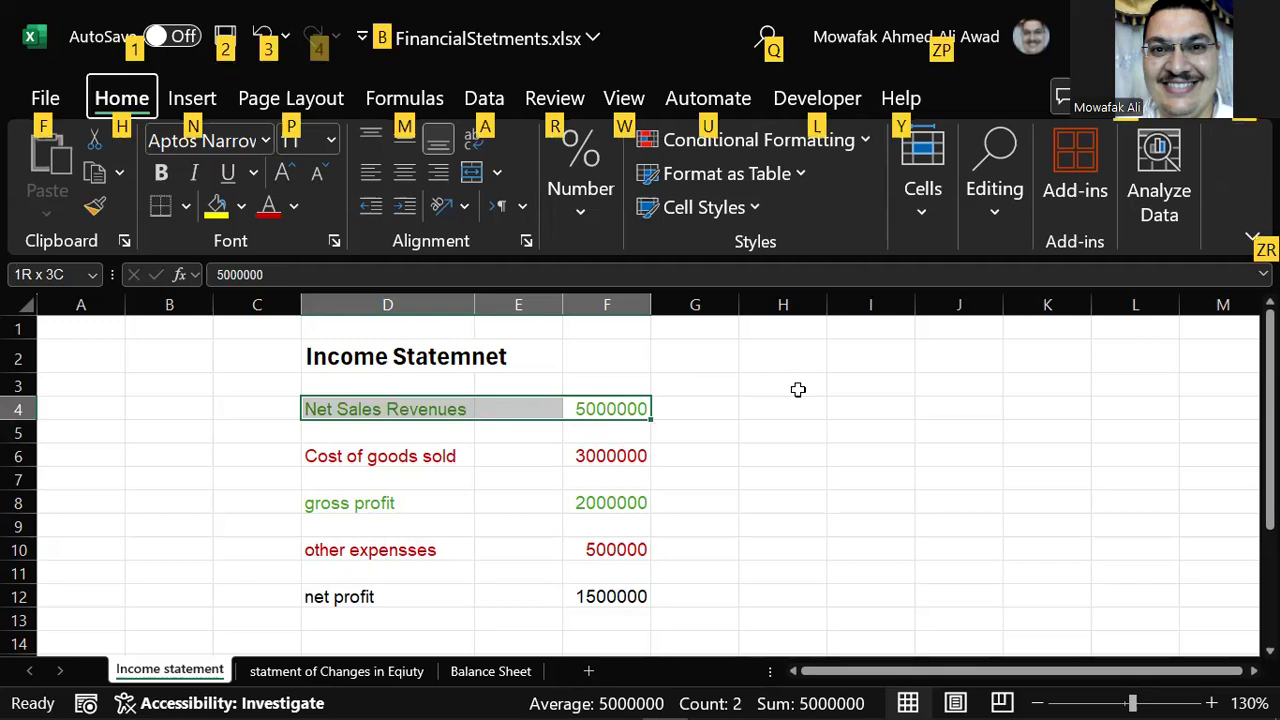
Make the Net Sales Revenues row, D4:F4, bold.
key("h")
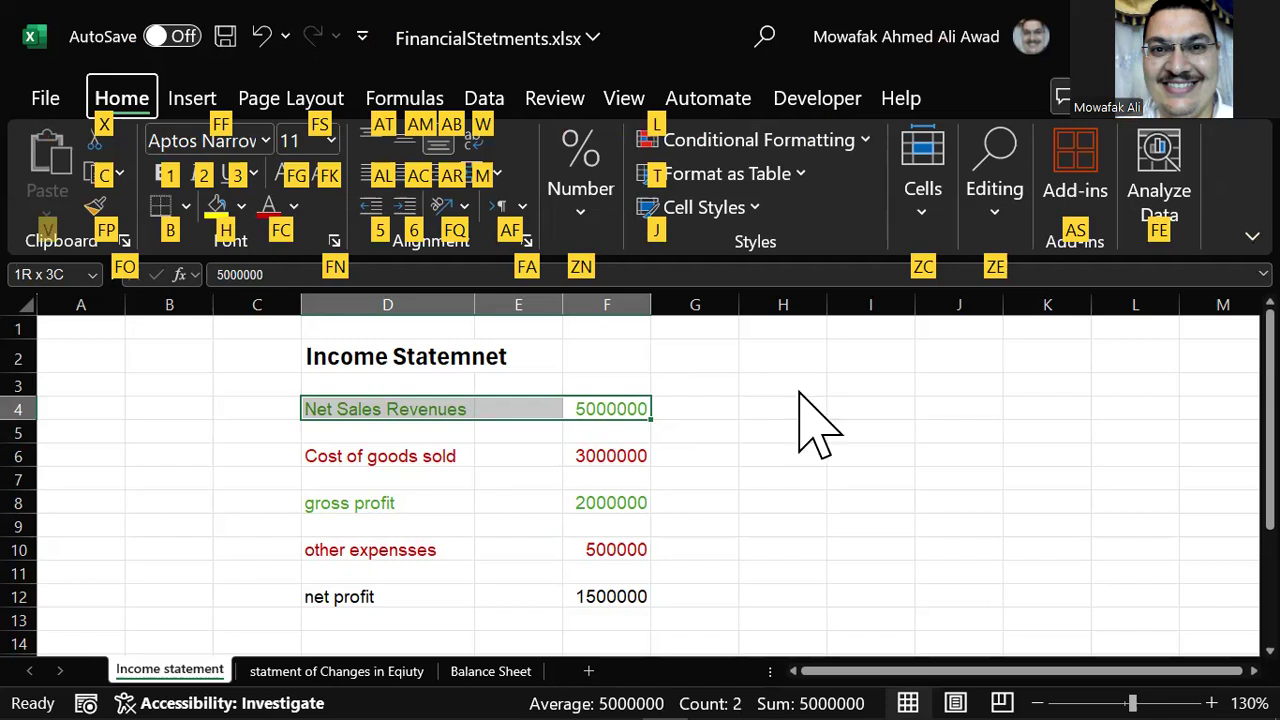
key("b")
key("Escape")
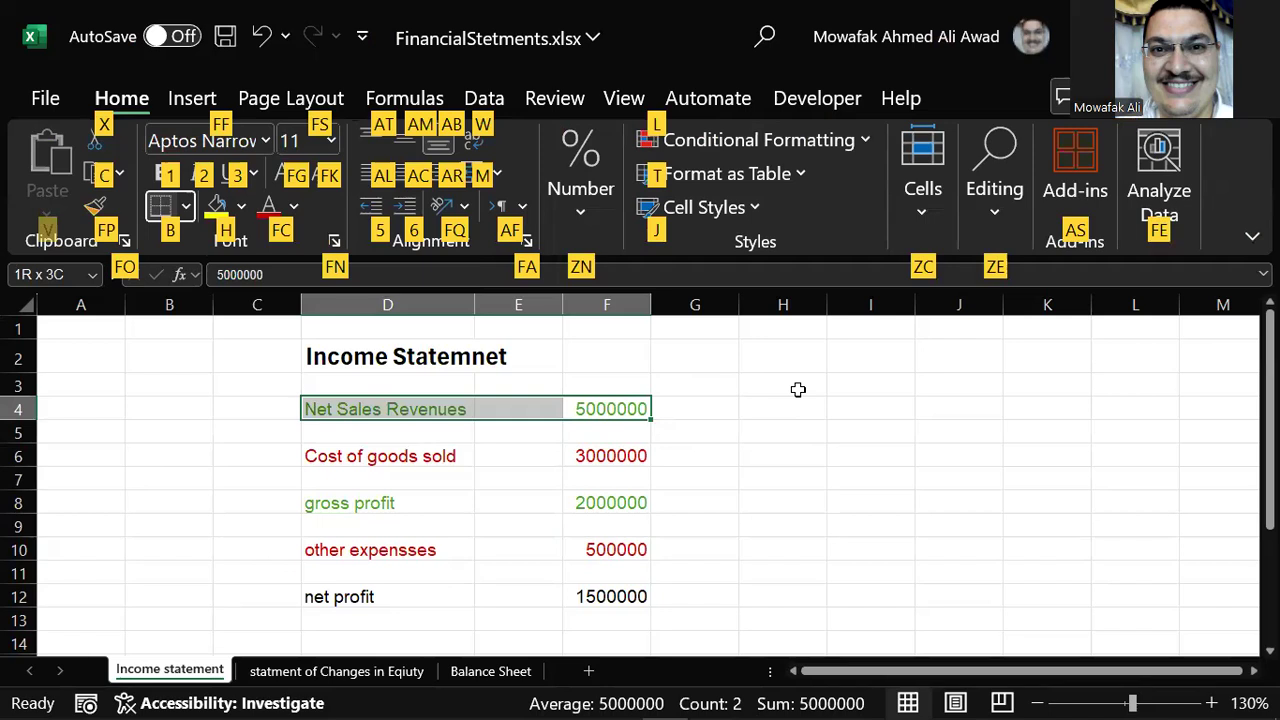
key("1")
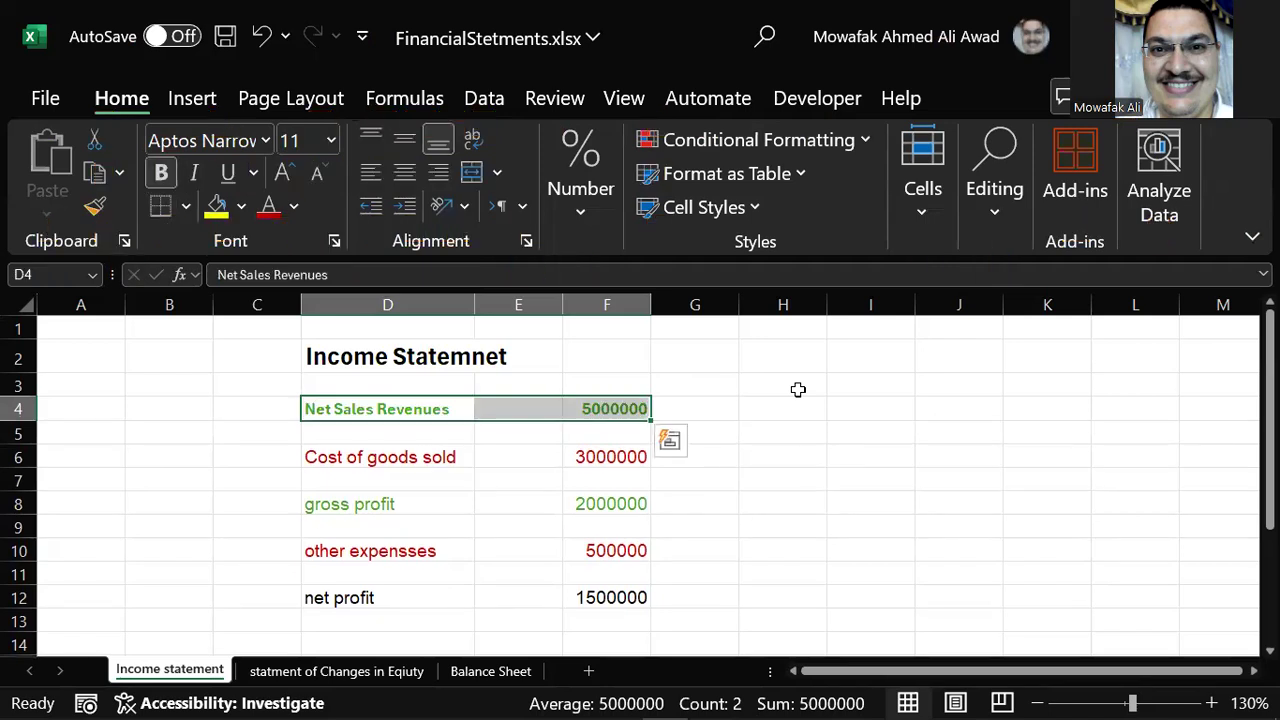
key("Tab")
key("Tab")
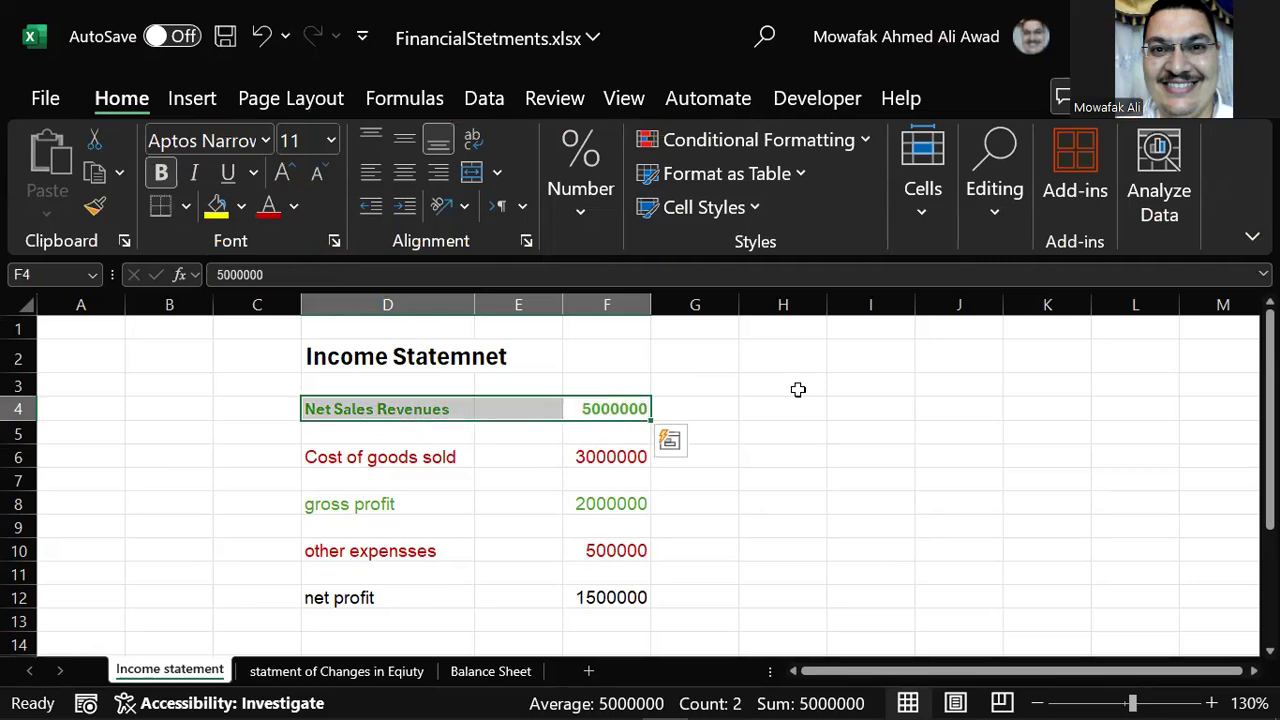
Remove the bold formatting from the Net Sales Revenues row and reapply it.
key("ctrl+b")
key("ctrl+b")
key("Down")
key("Down")
key("Down")
key("Down")
key("Down")
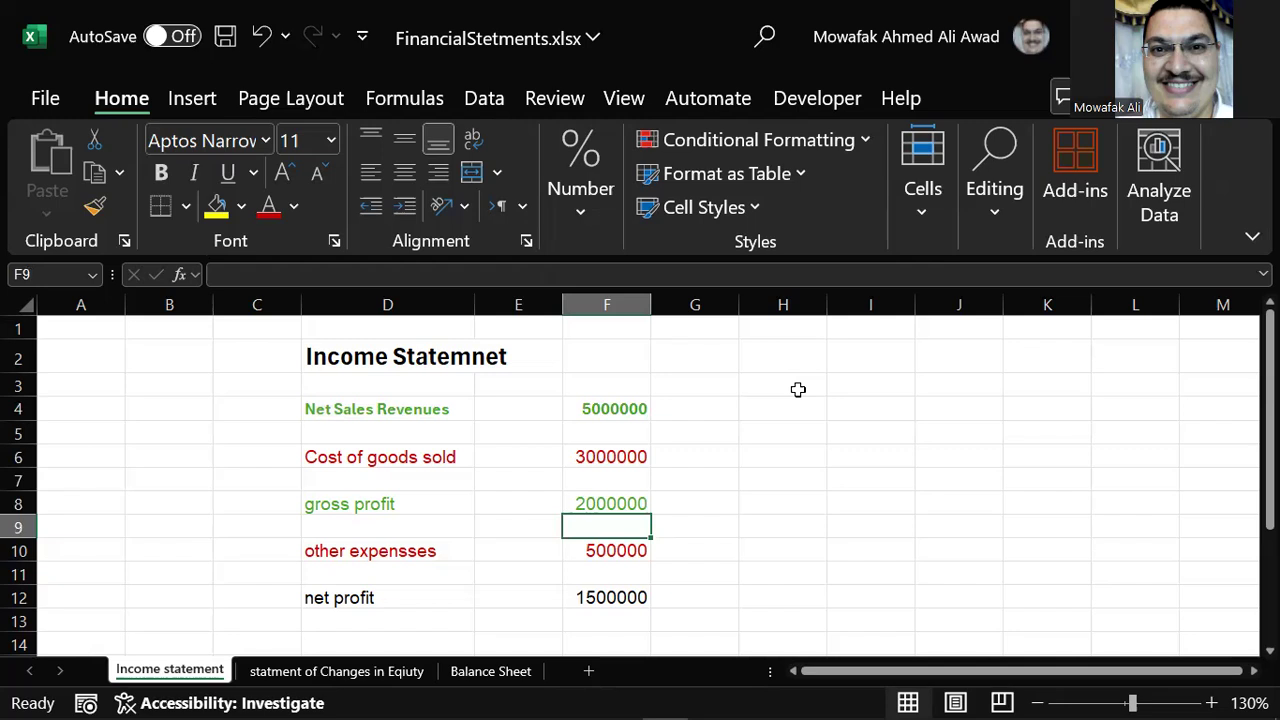
Increase the font size of the Net Sales Revenues row, D4:F4, by one step to 12.
key("Up")
key("Up")
key("Up")
key("Up")
key("Up")
key("shift+Left")
key("shift+Left")
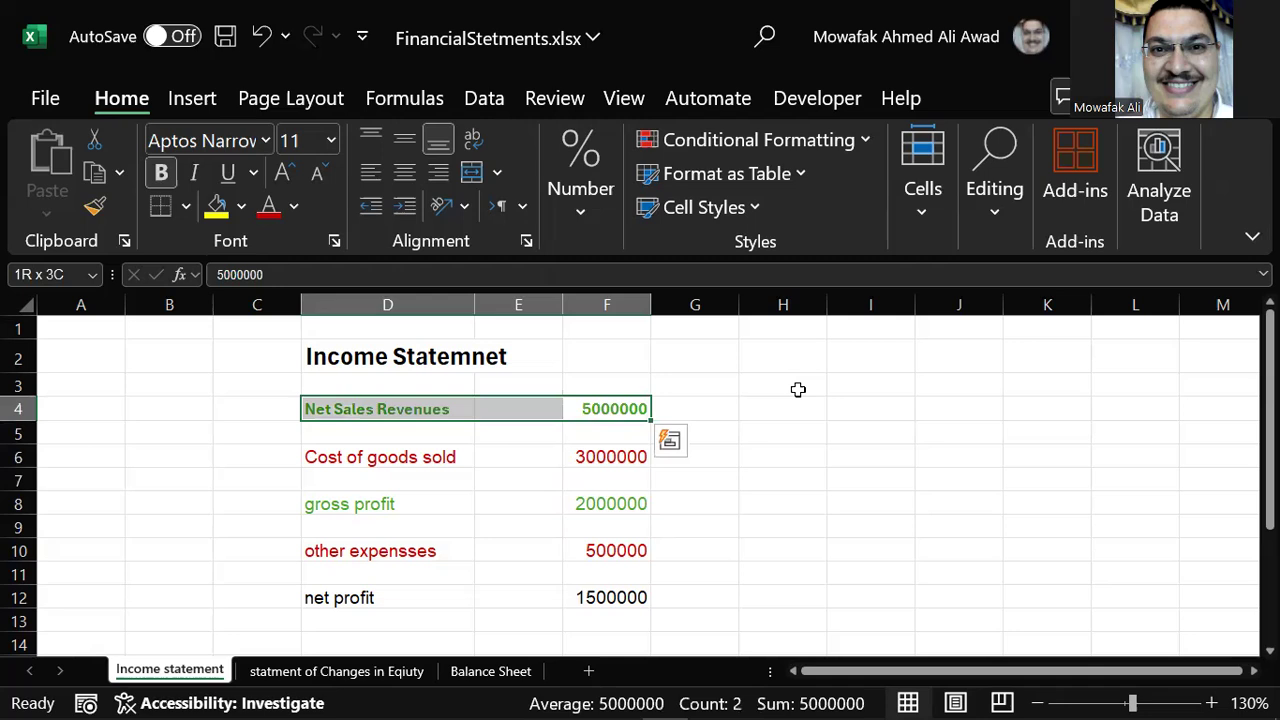
key("alt")
key("h")
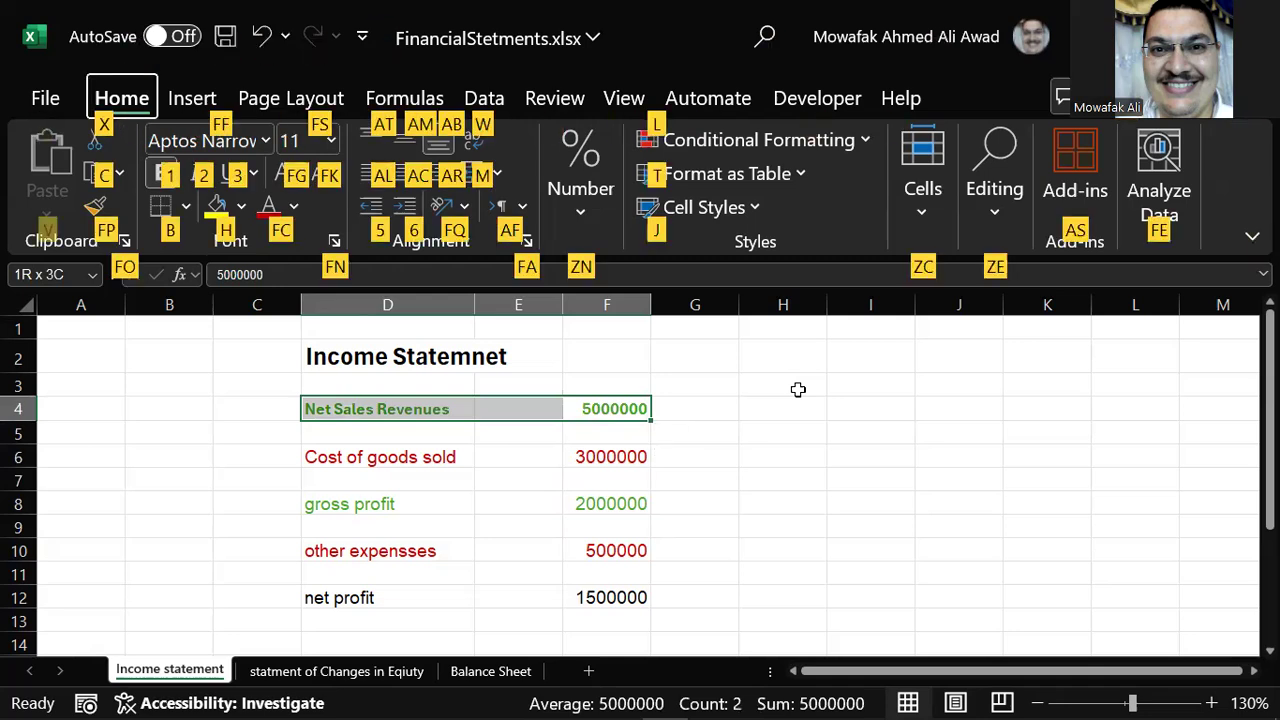
key("f")
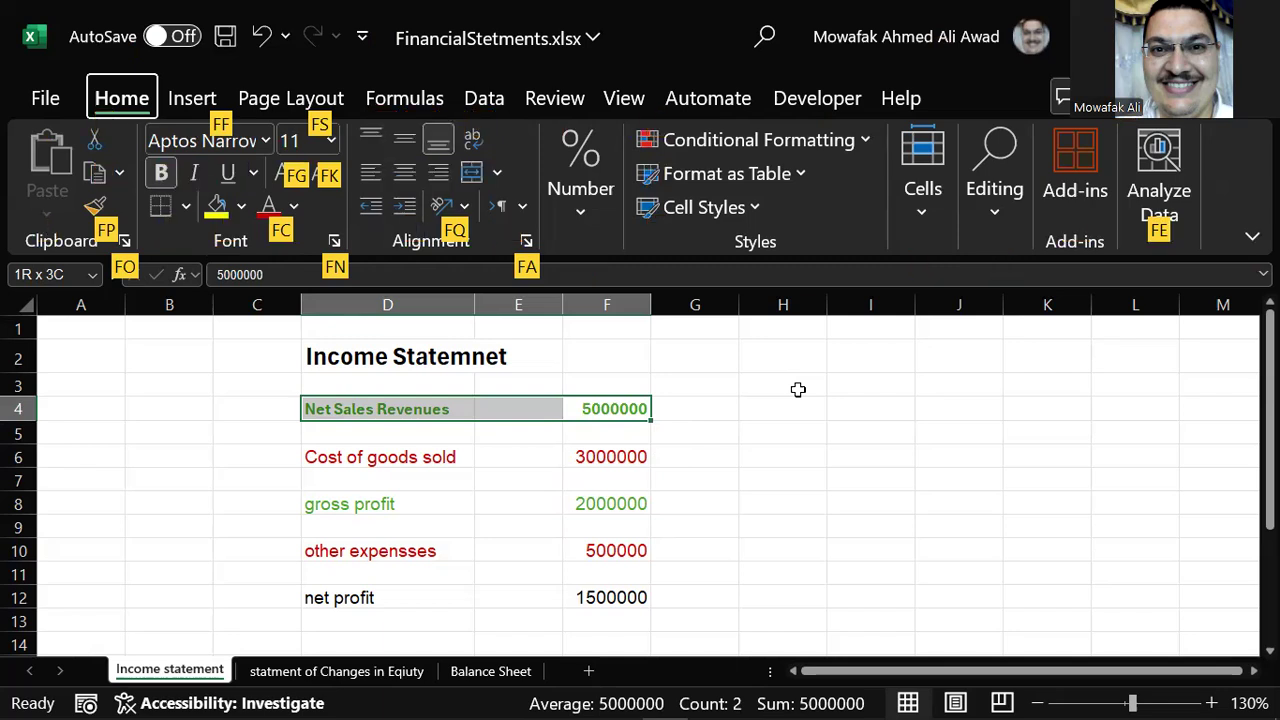
key("g")
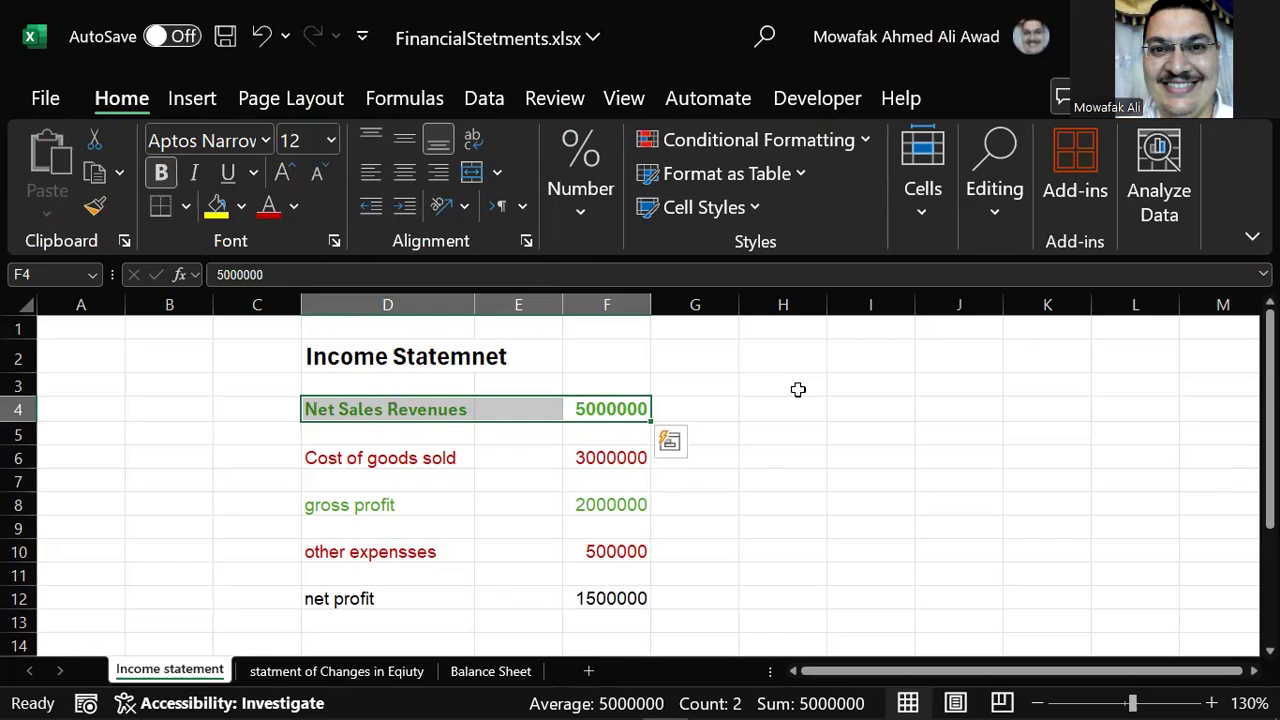
Apply a single underline to the Cost of goods sold row, D6:F6.
key("Down")
key("Down")
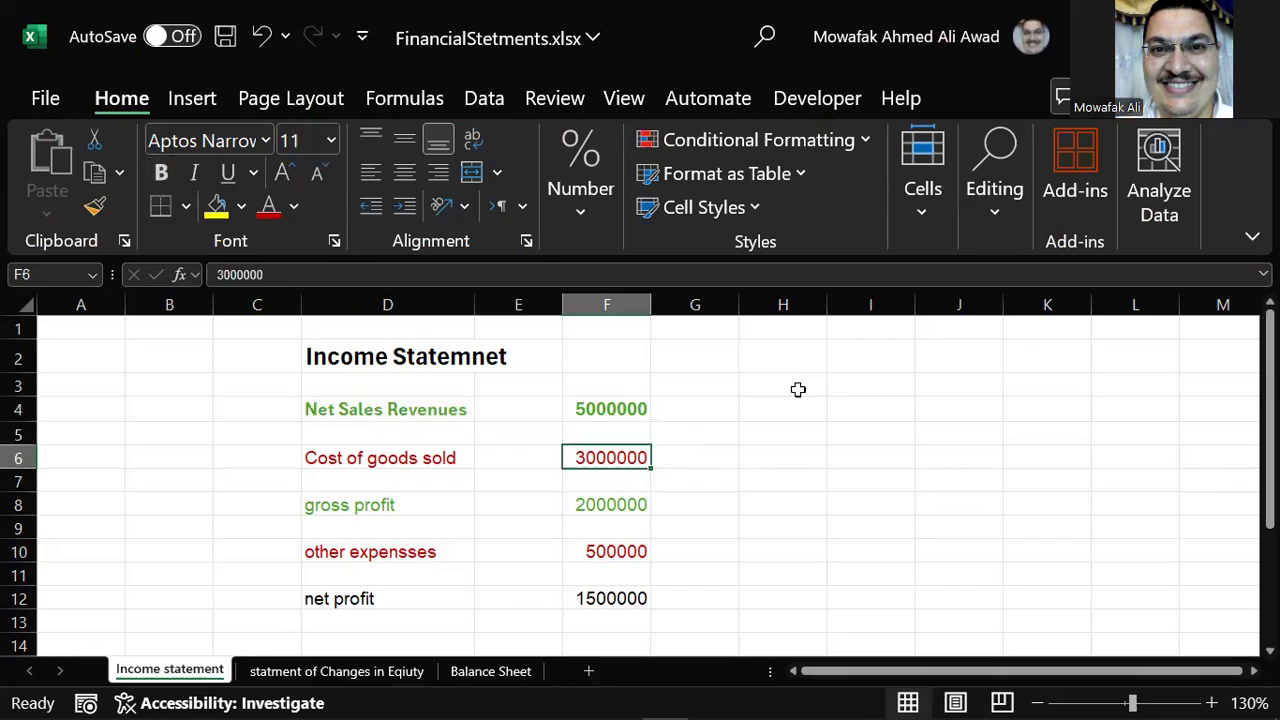
key("Left")
key("Left")
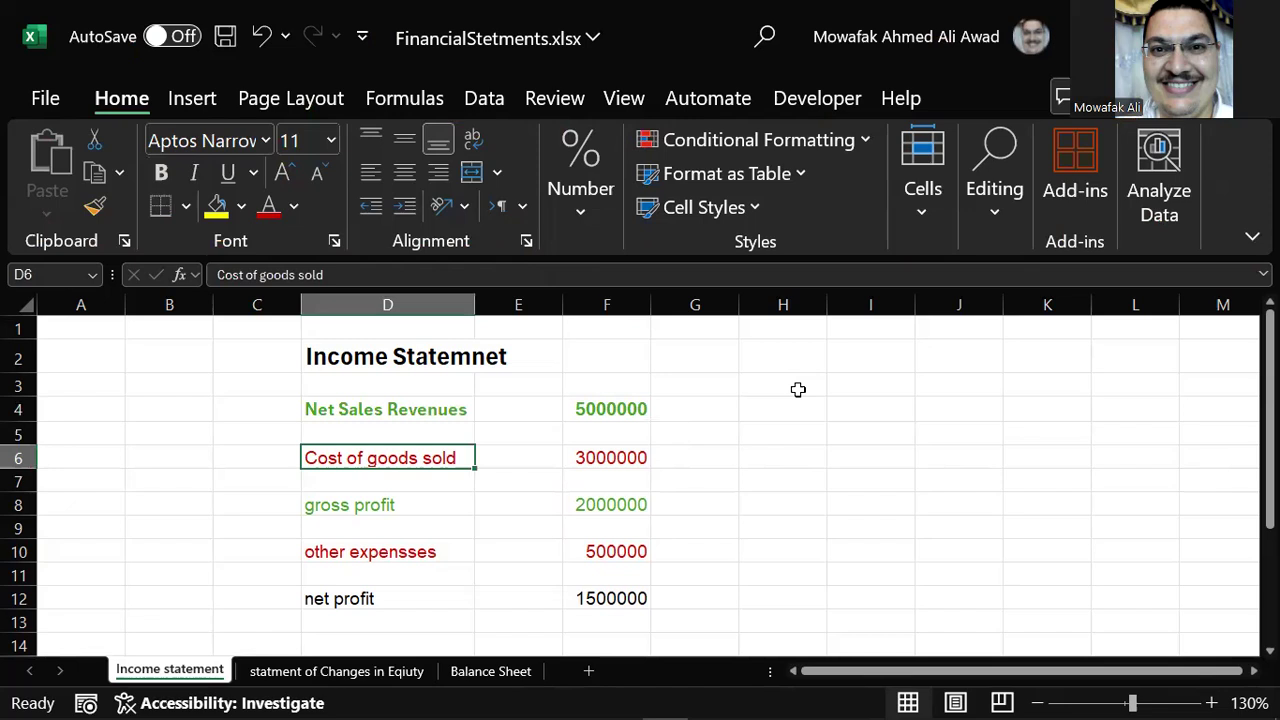
key("shift+Right")
key("shift+Right")
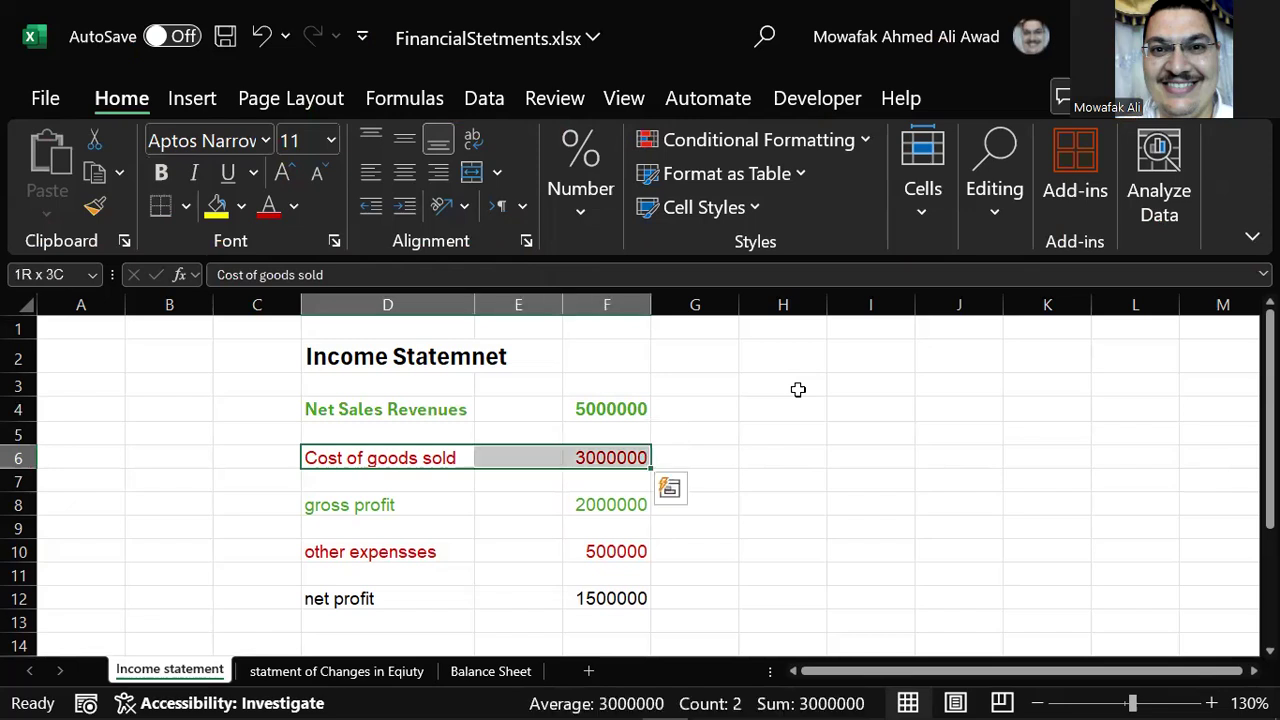
key("alt")
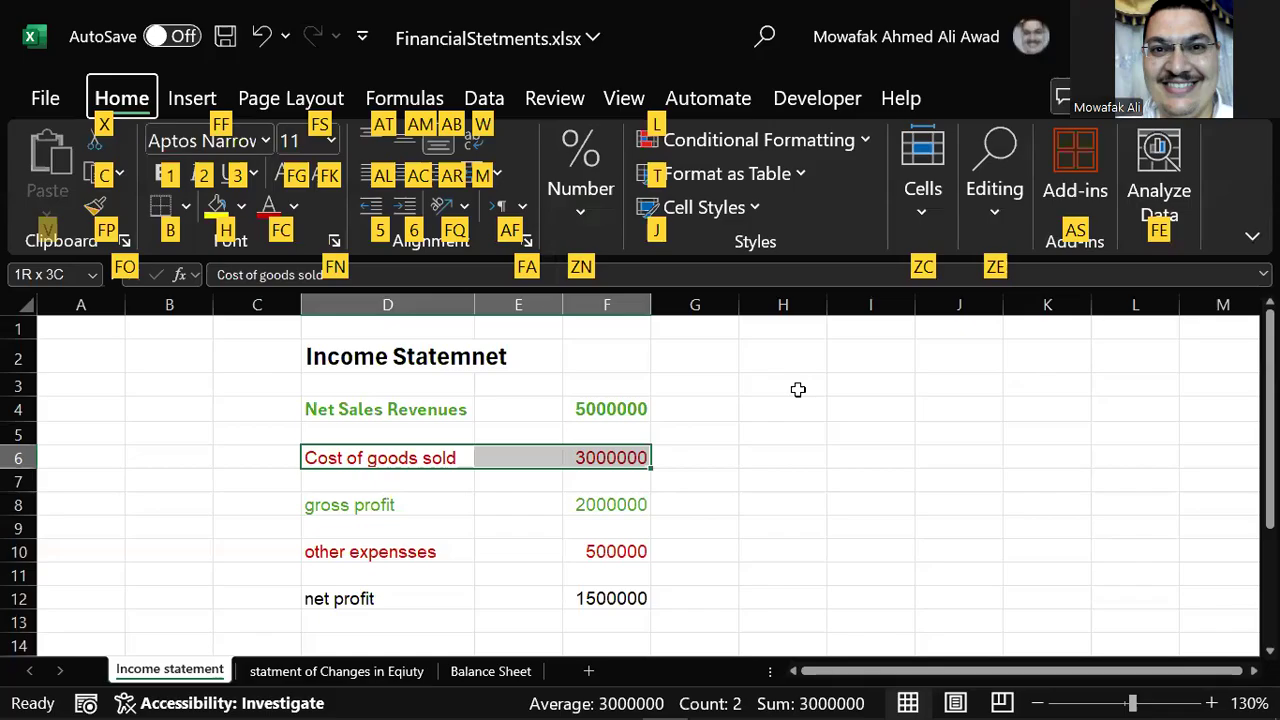
key("3")
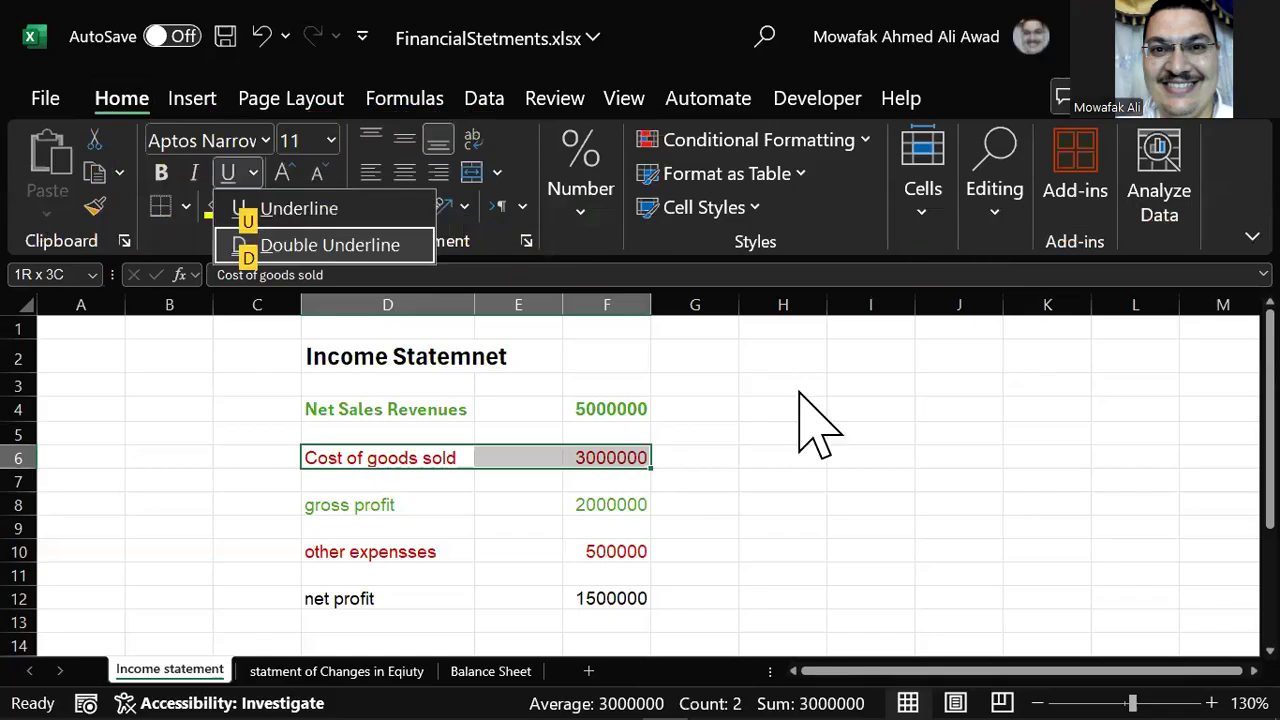
key("u")
Apply a single underline to the other expenses row, D10:F10.
key("Down")
key("Down")
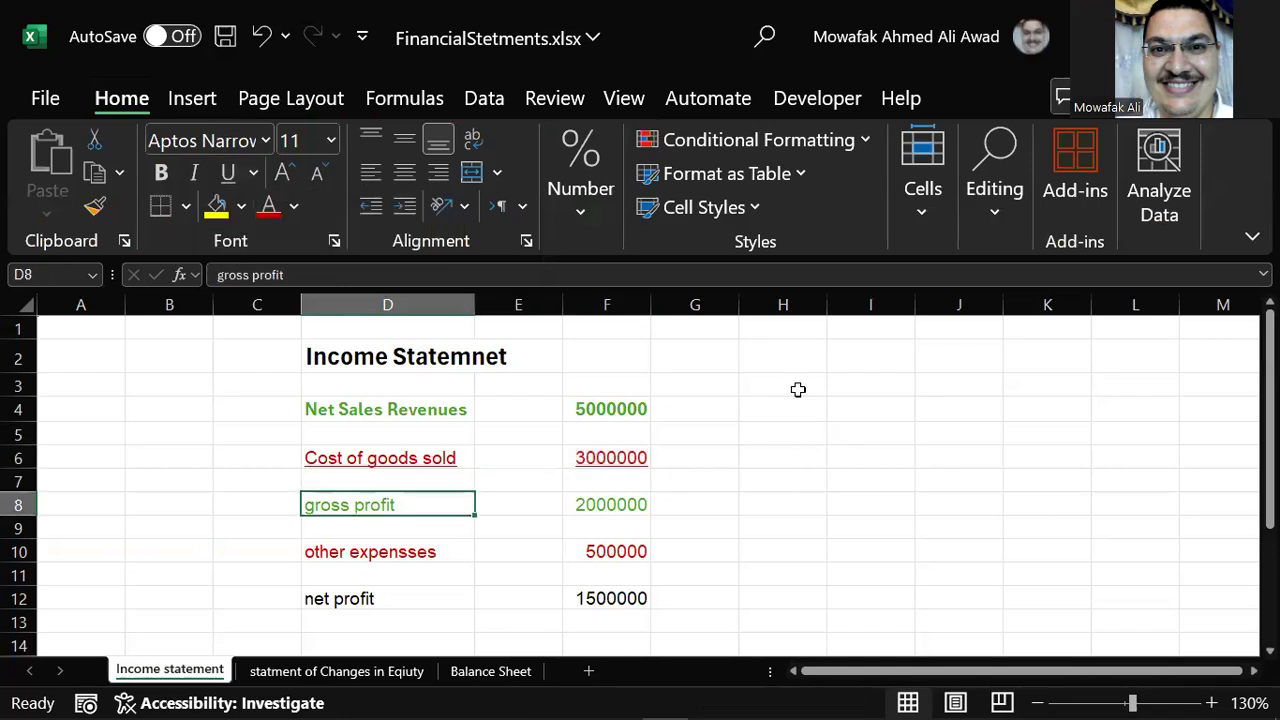
key("Down")
key("Down")
key("shift+Right")
key("shift+Right")
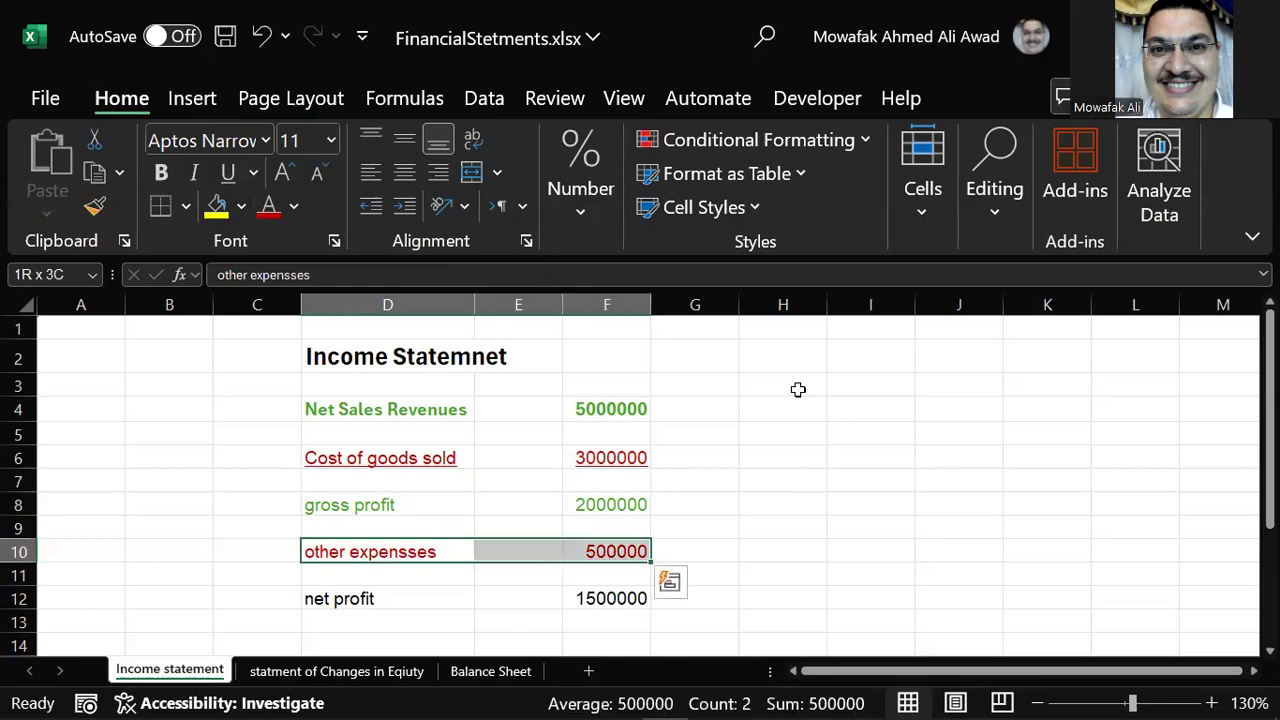
key("alt")
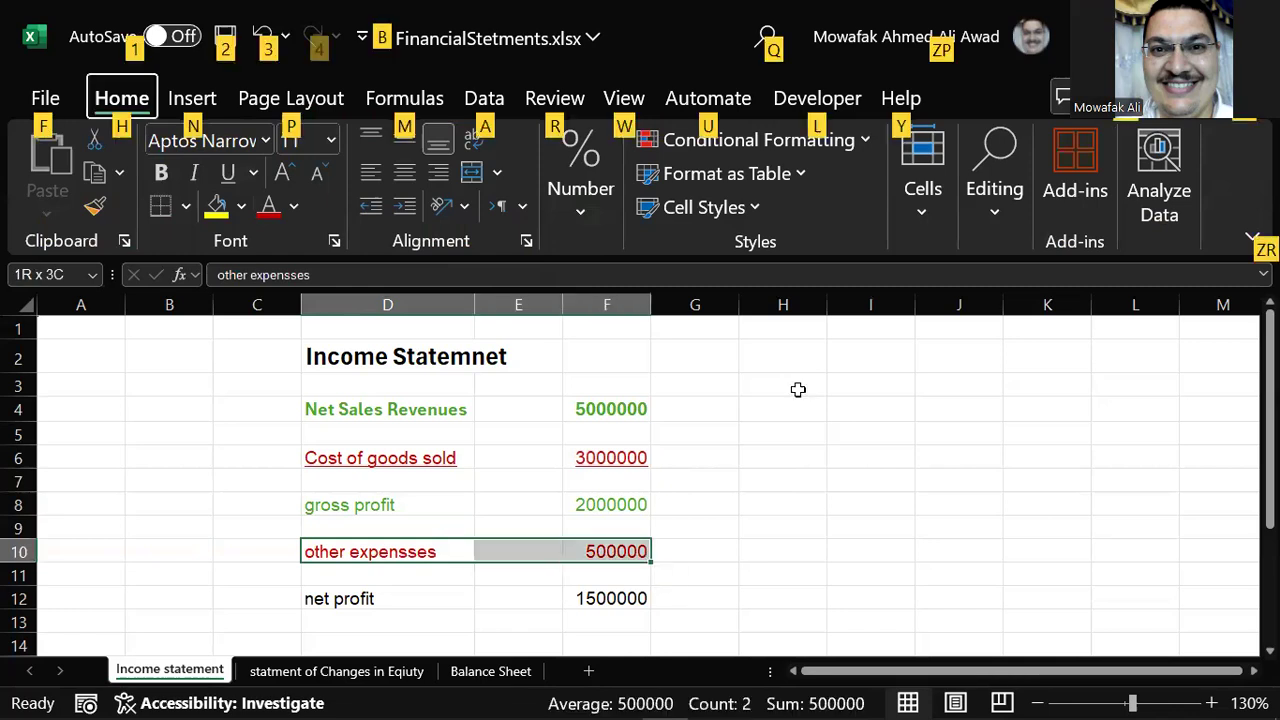
key("h")
key("3")
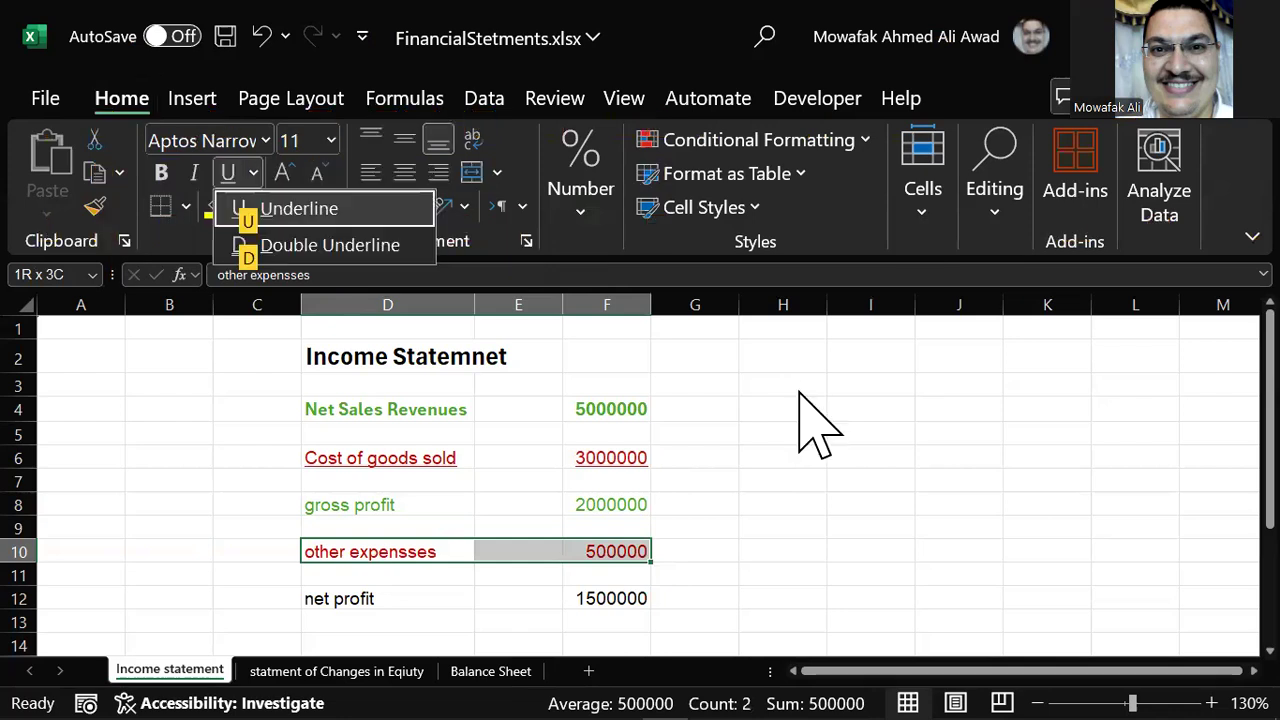
key("u")
Display the Clipboard pane to check its contents, and close it again.
key("Down")
key("Down")
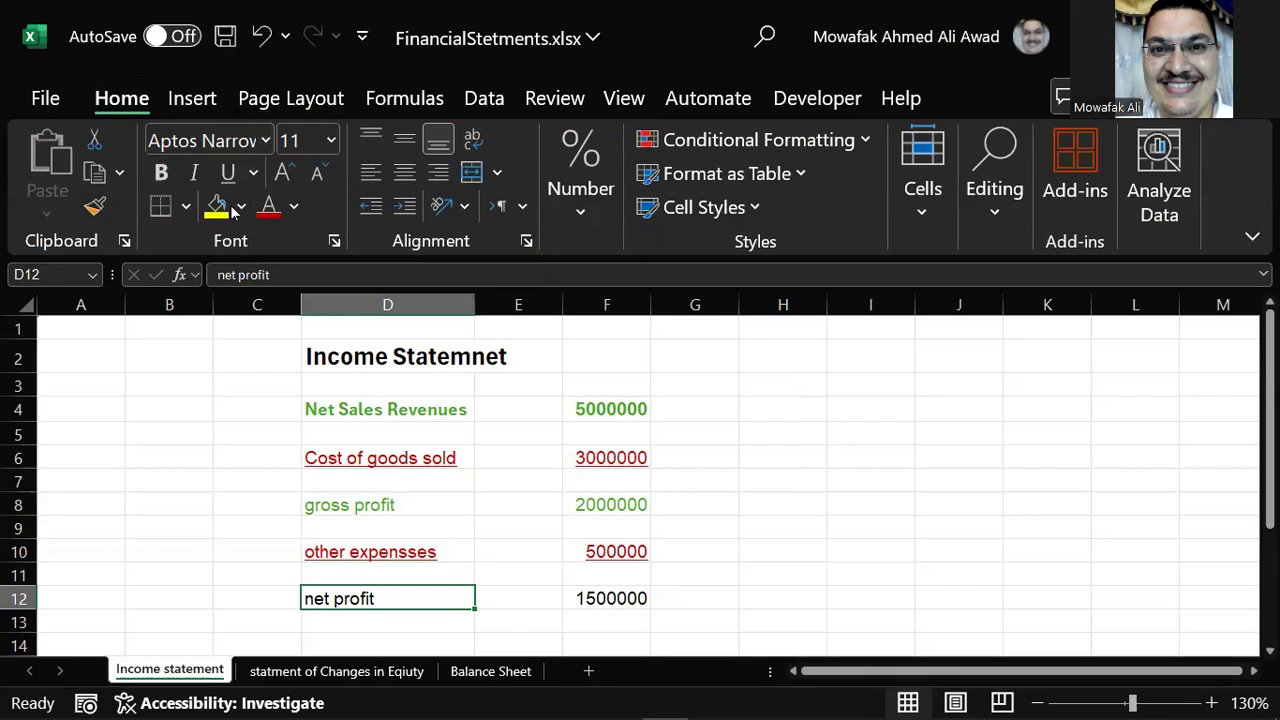
left_click(124, 241)
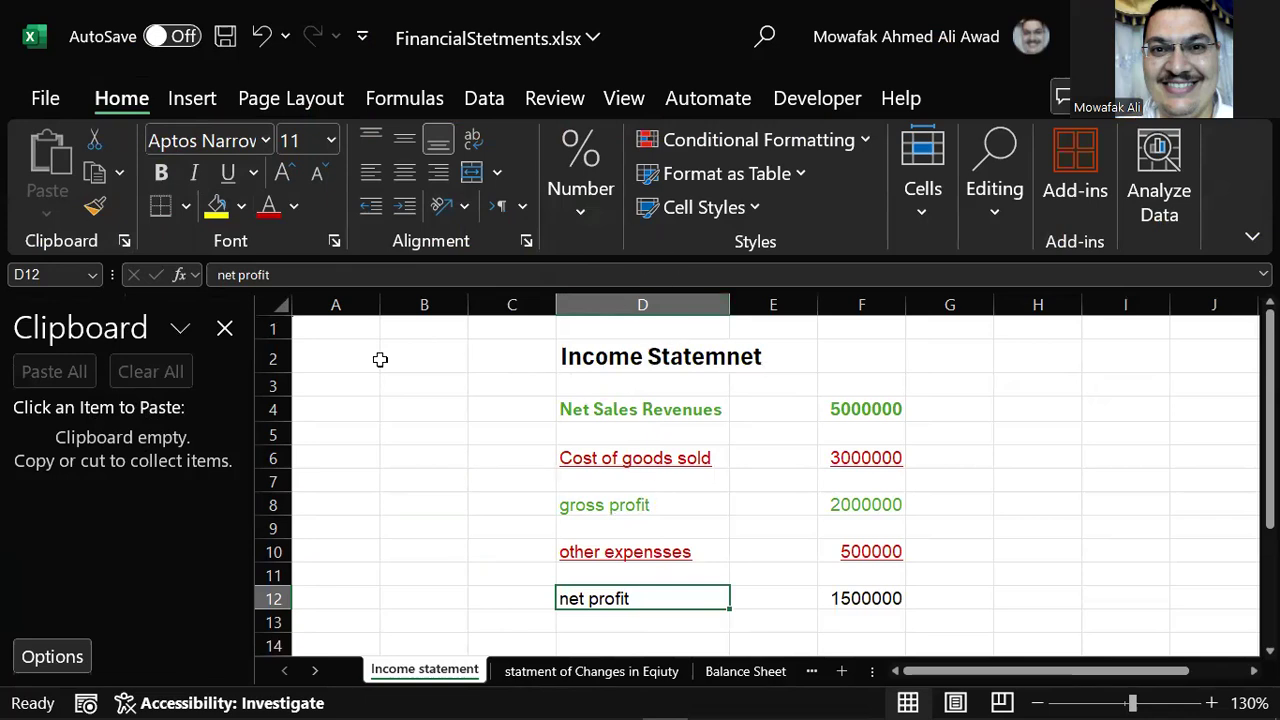
left_click(225, 328)
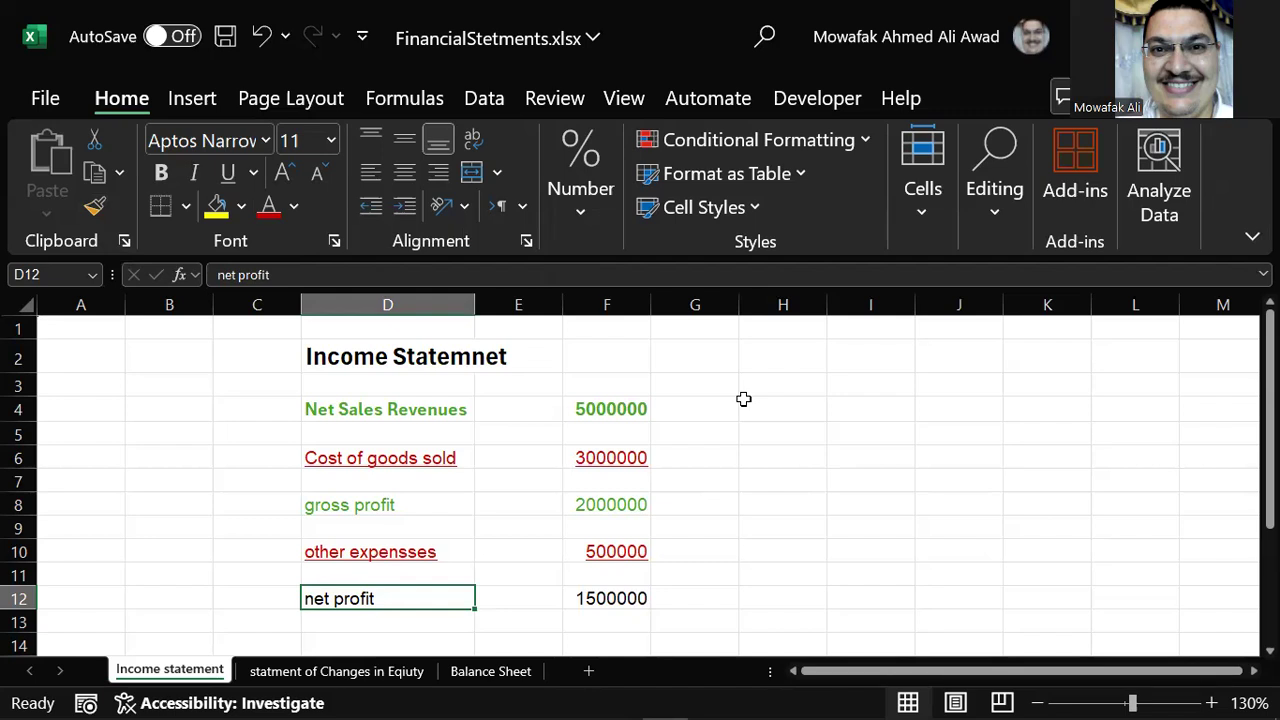
left_click(770, 453)
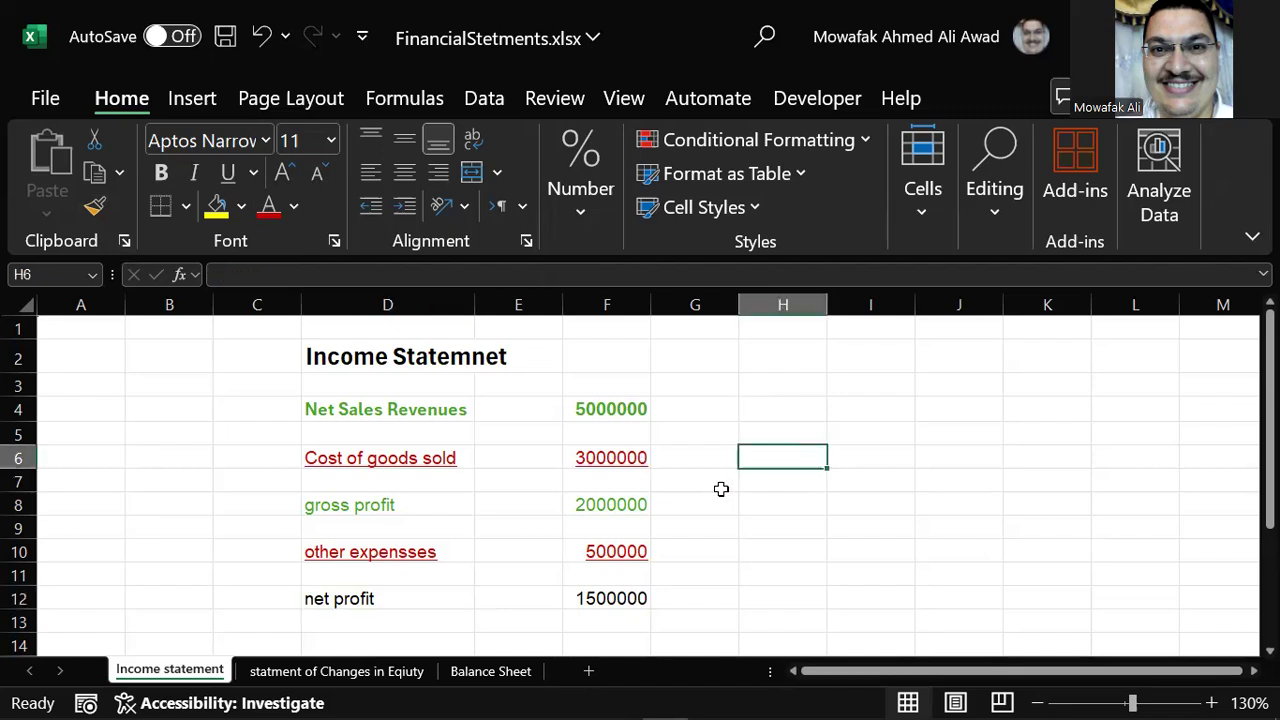
type("455646")
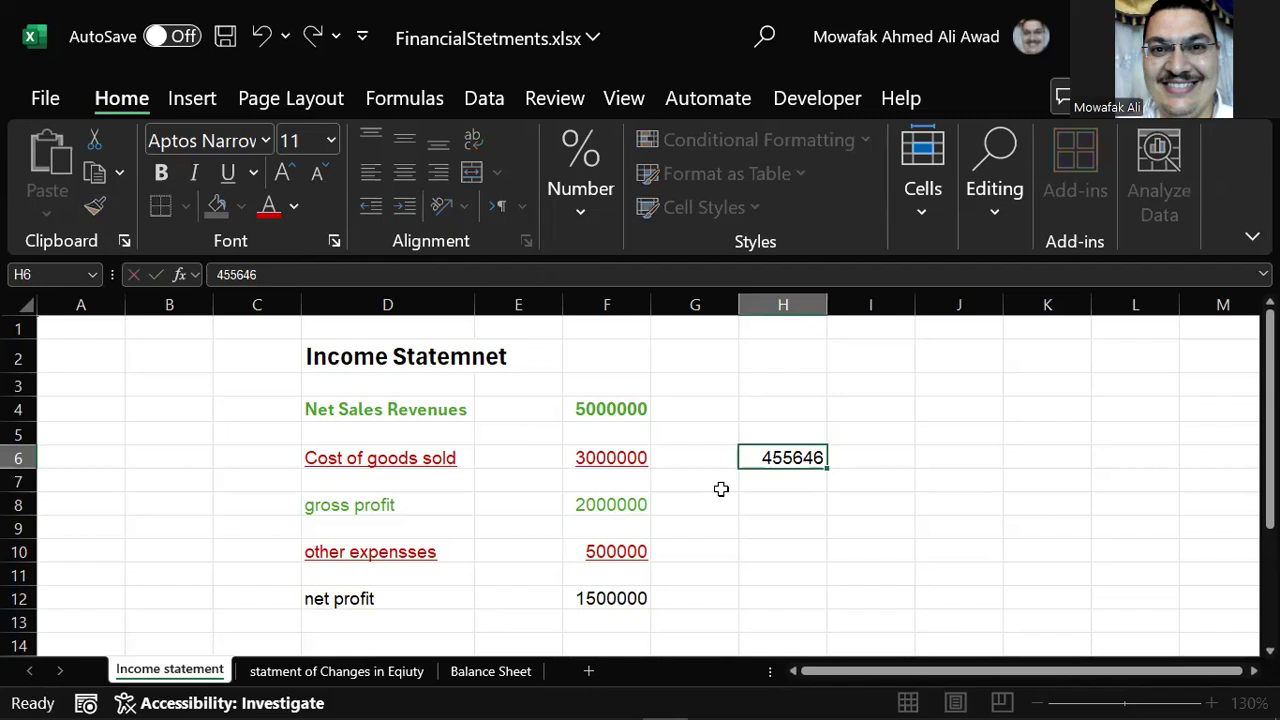
key("Escape")
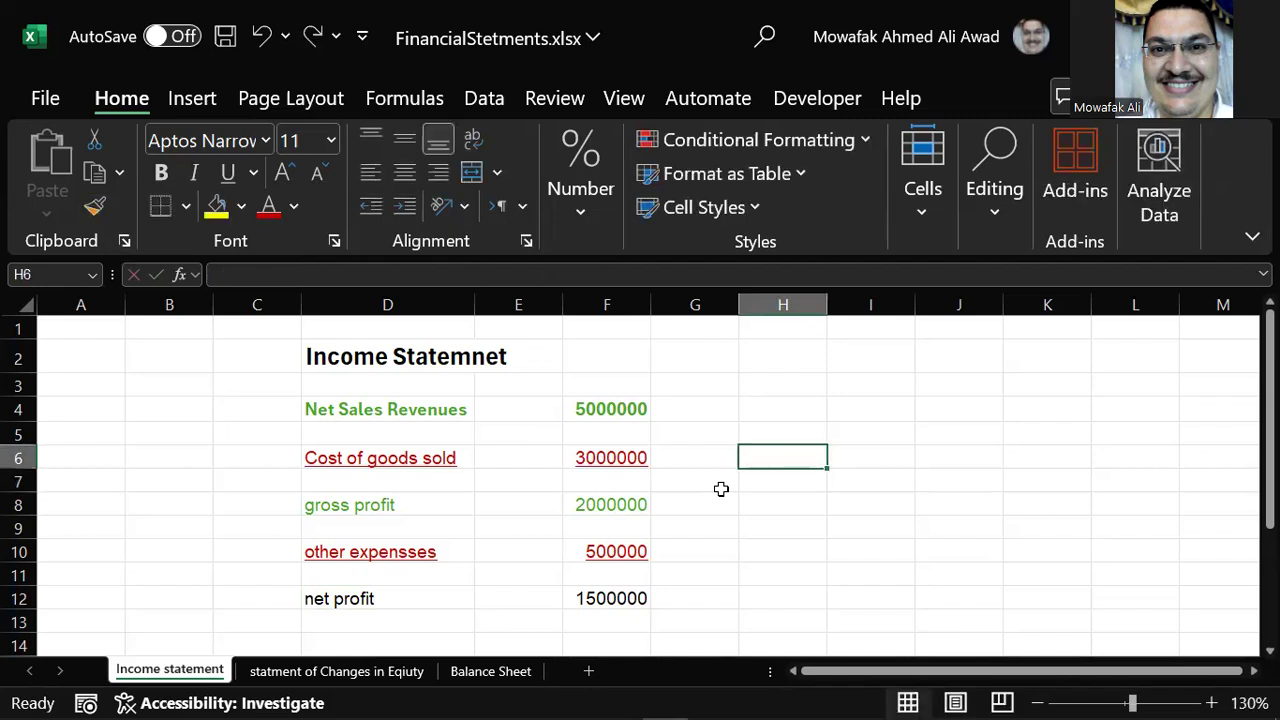
key("Up")
key("Right")
key("Right")
key("Left")
key("Up")
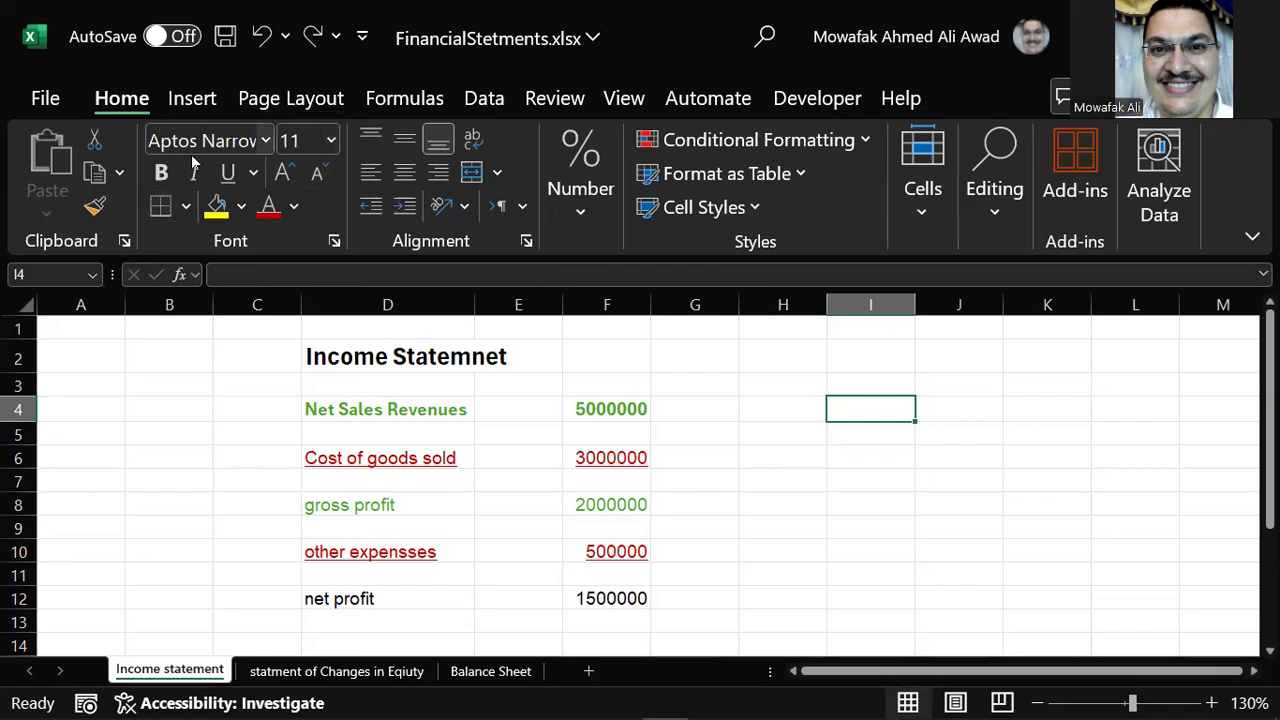
Try the ADLaM Display font on the income statement title in D2, and undo the change.
left_click(372, 350)
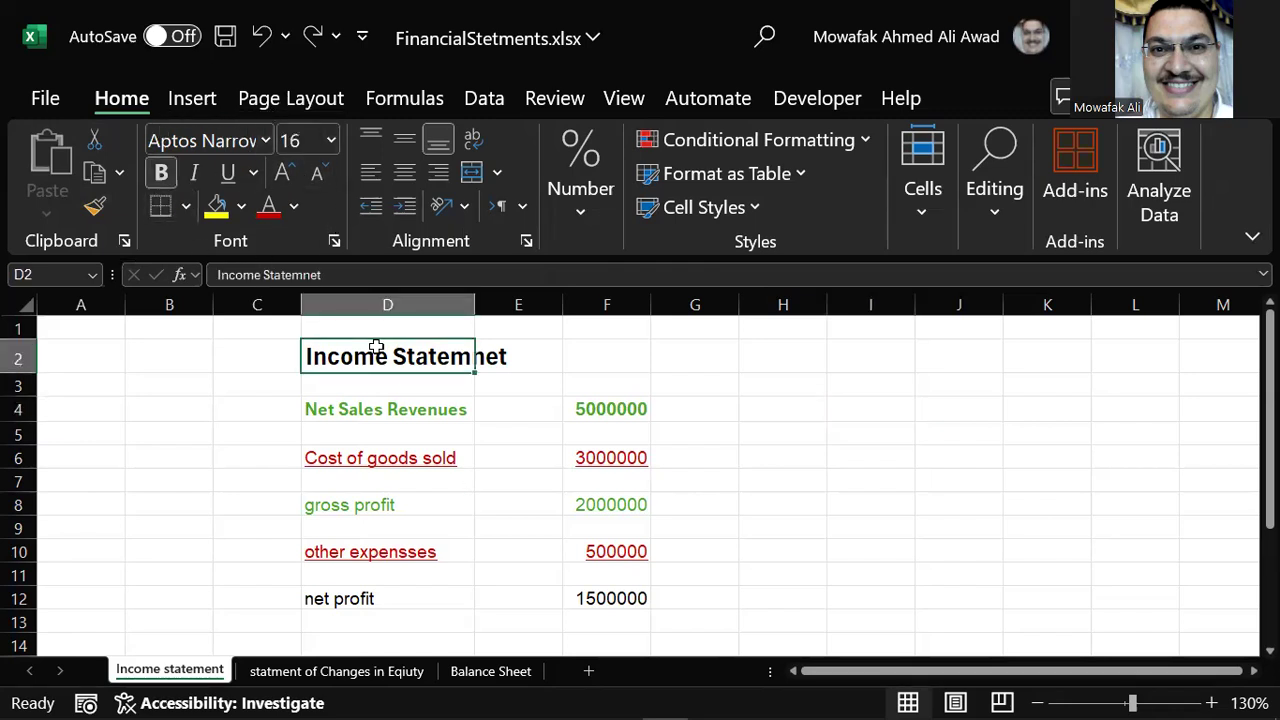
double_click(376, 356)
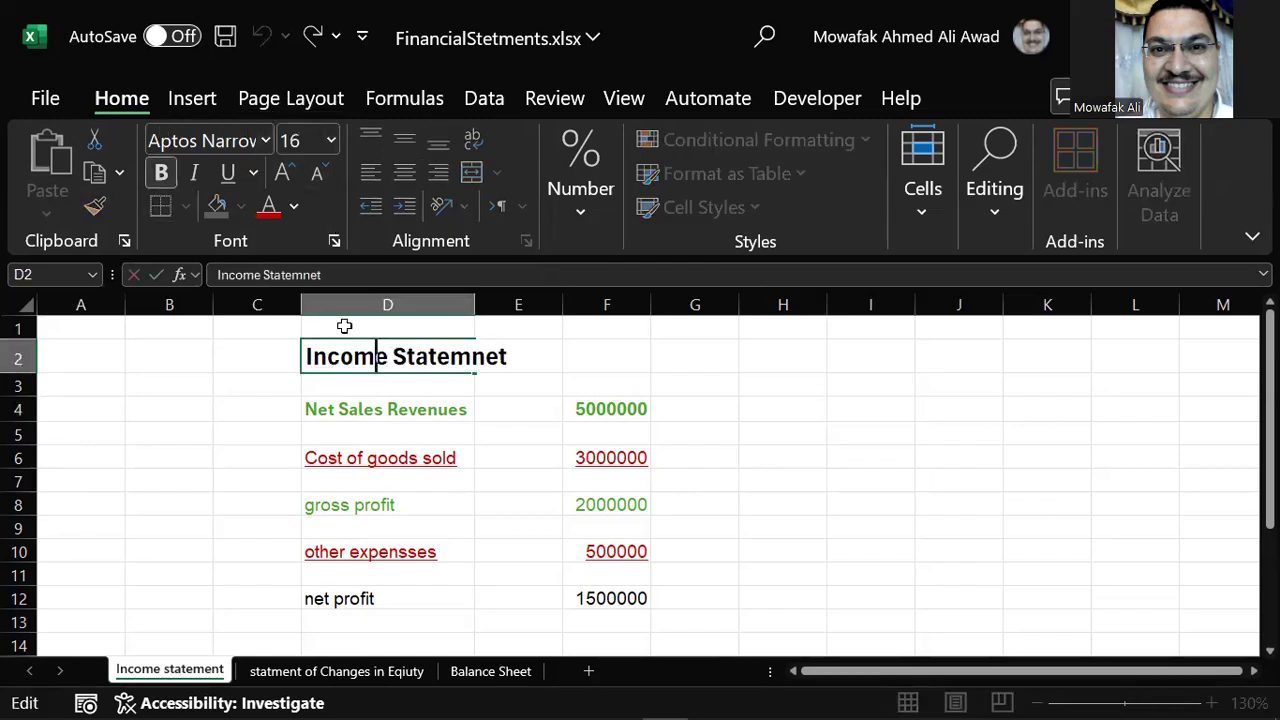
left_click(265, 141)
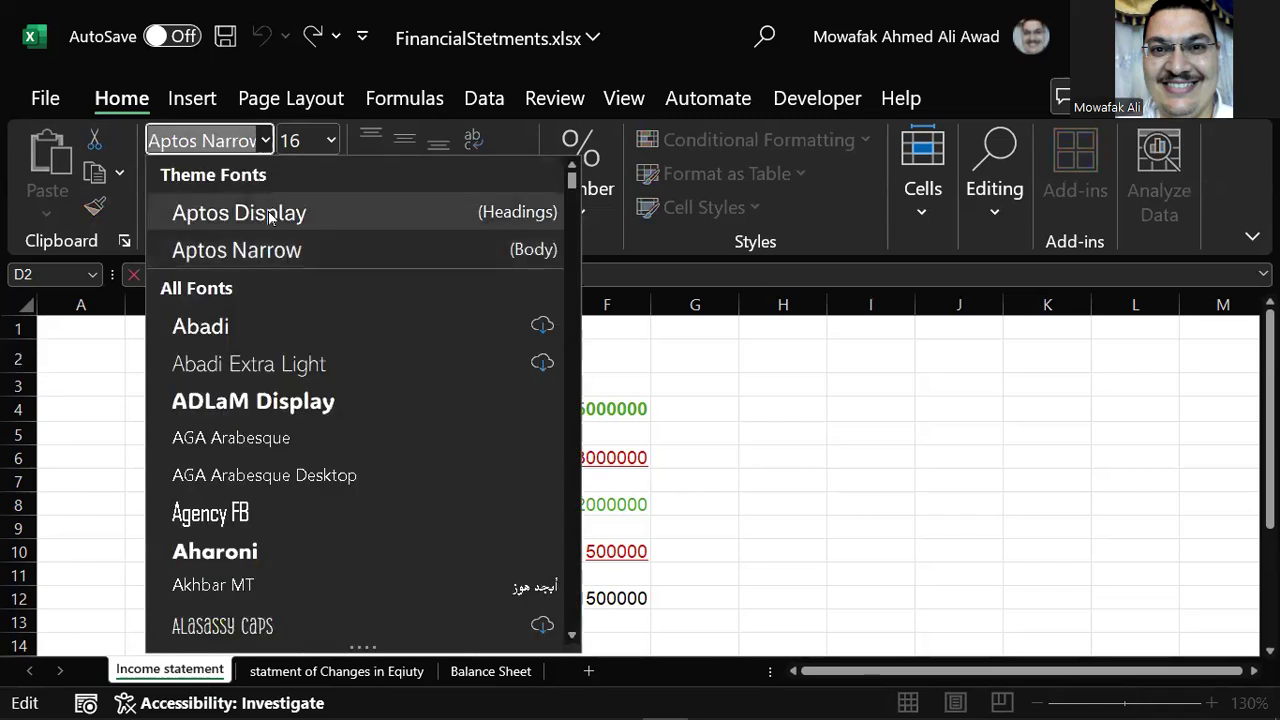
left_click(265, 404)
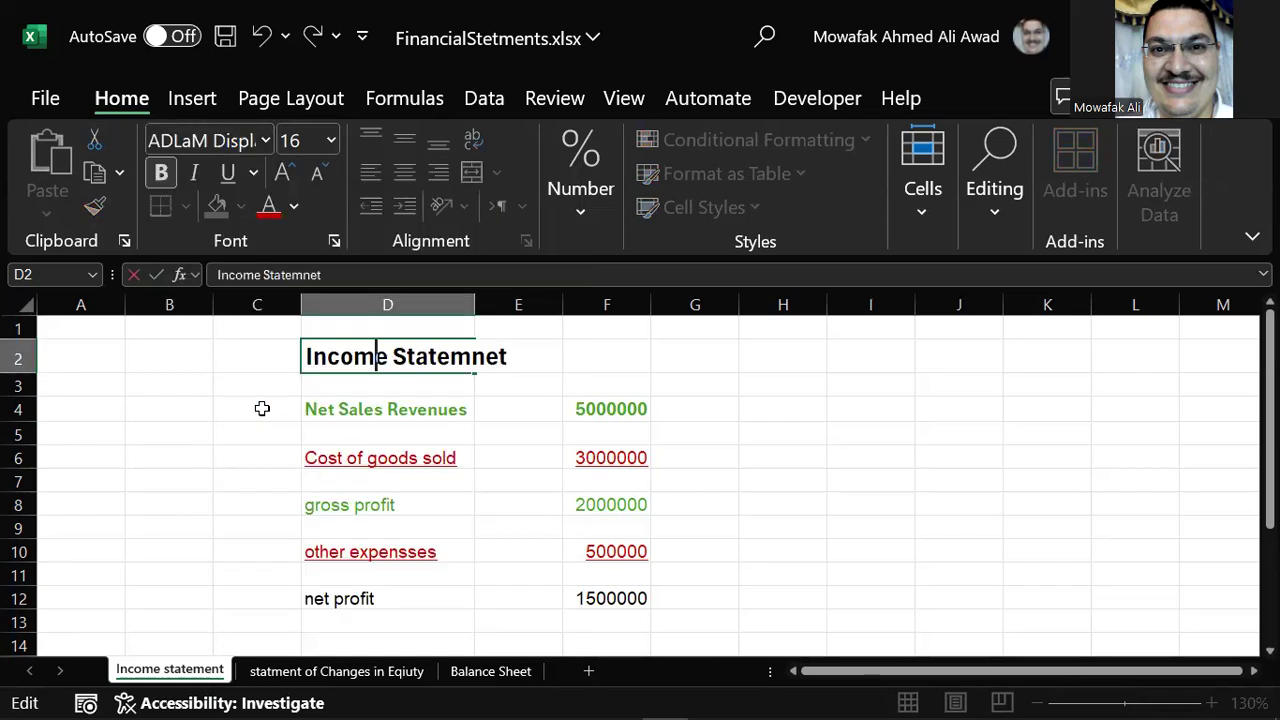
left_click(845, 457)
key("ctrl+z")
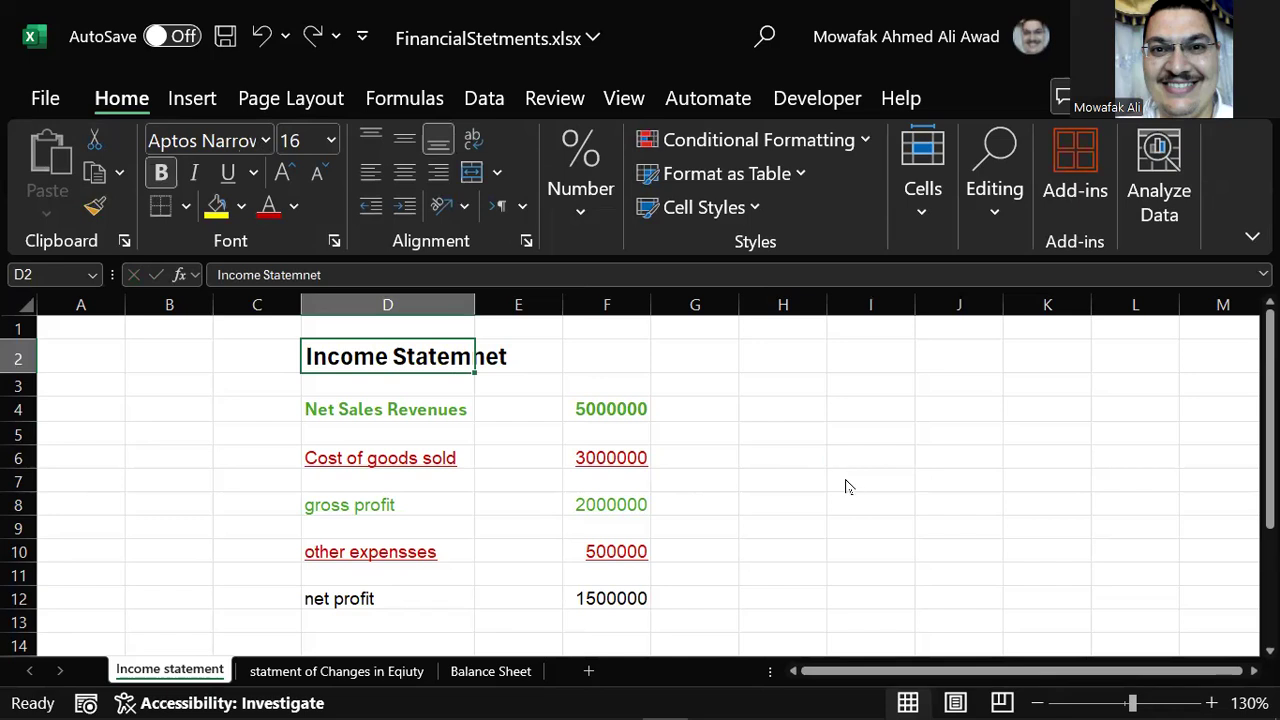
Set the font of the income statement title in D2 to Algerian.
key("alt+h")
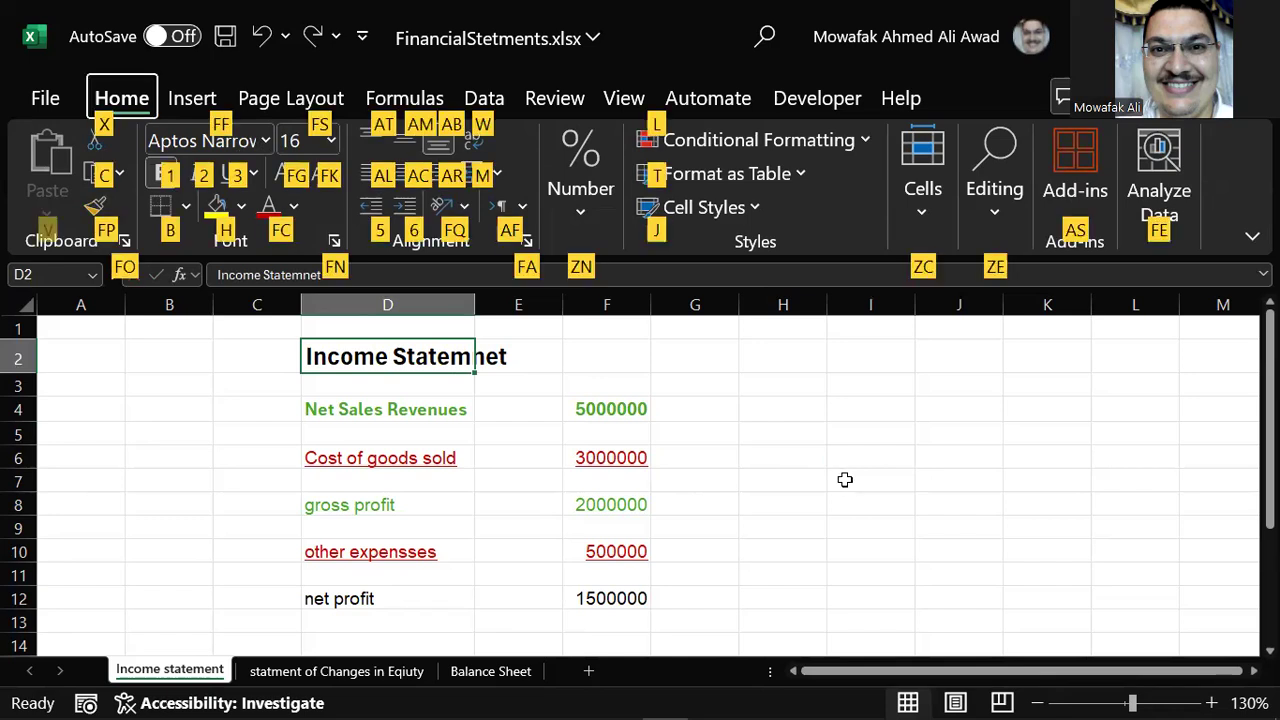
key("f")
key("f")
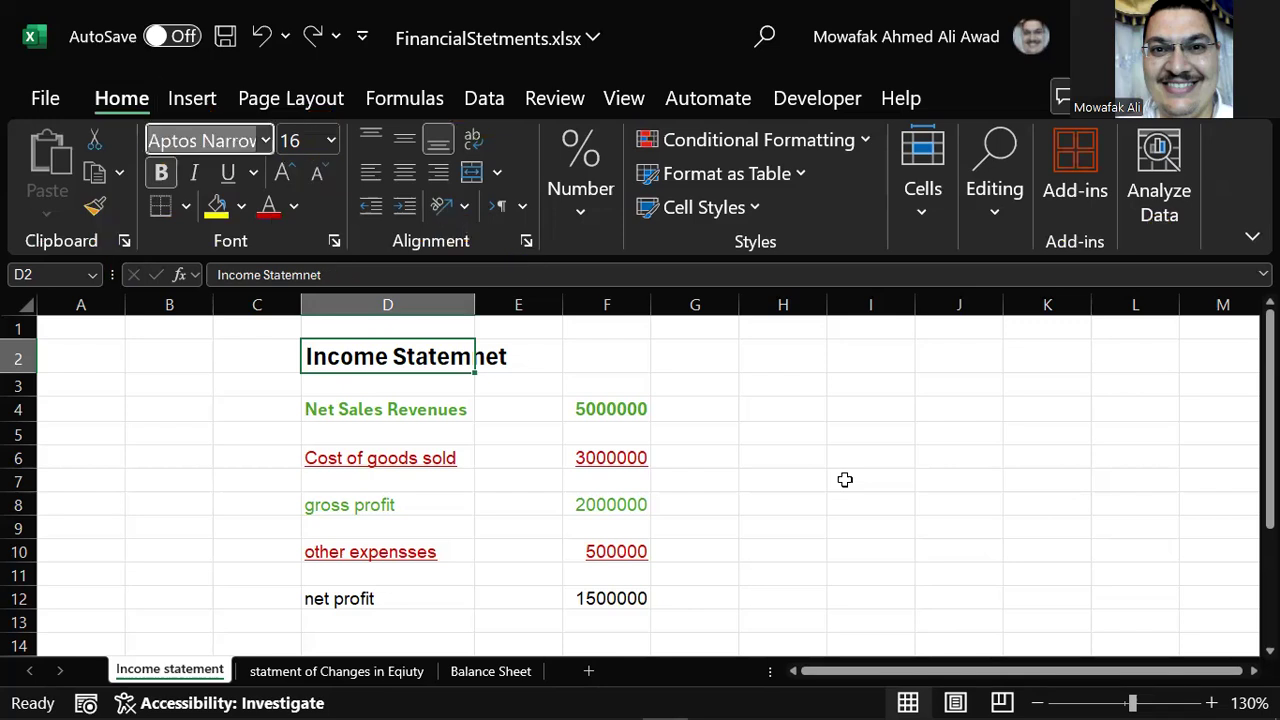
key("alt+Down")
key("Down")
key("Down")
key("Down")
key("Down")
key("Down")
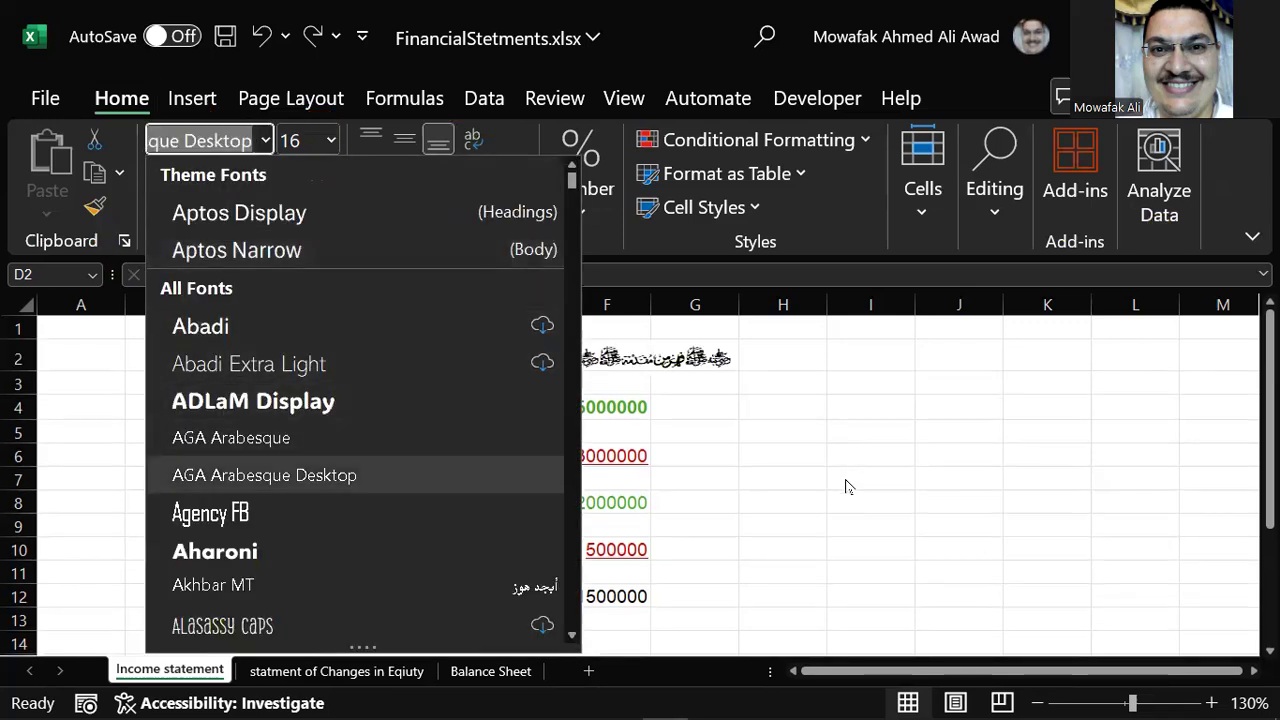
key("Down")
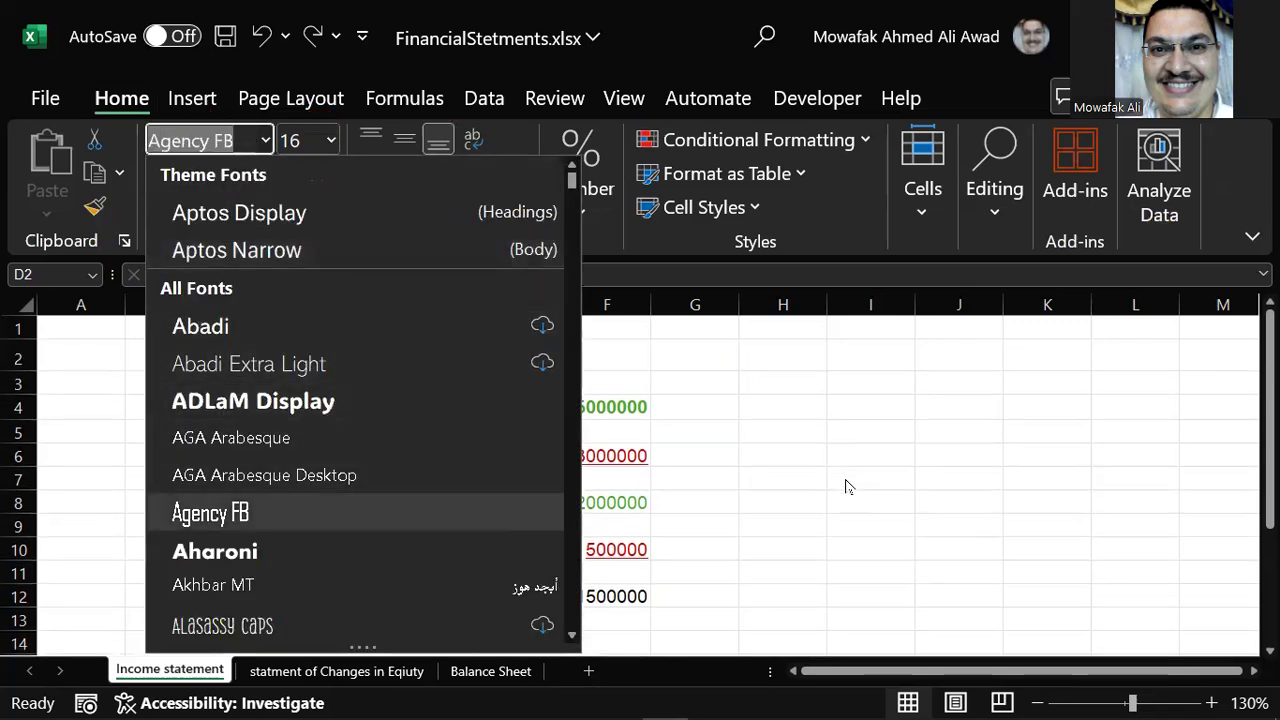
key("Down")
key("Down")
key("Down")
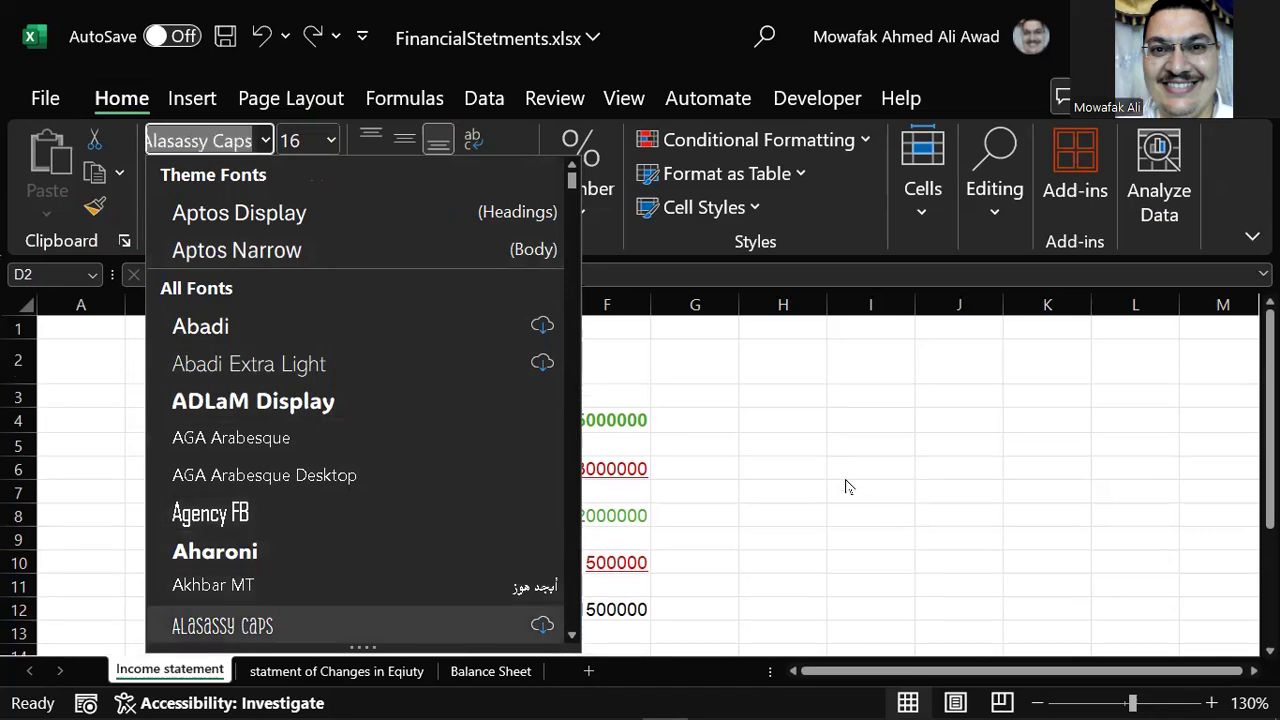
key("Down")
key("Down")
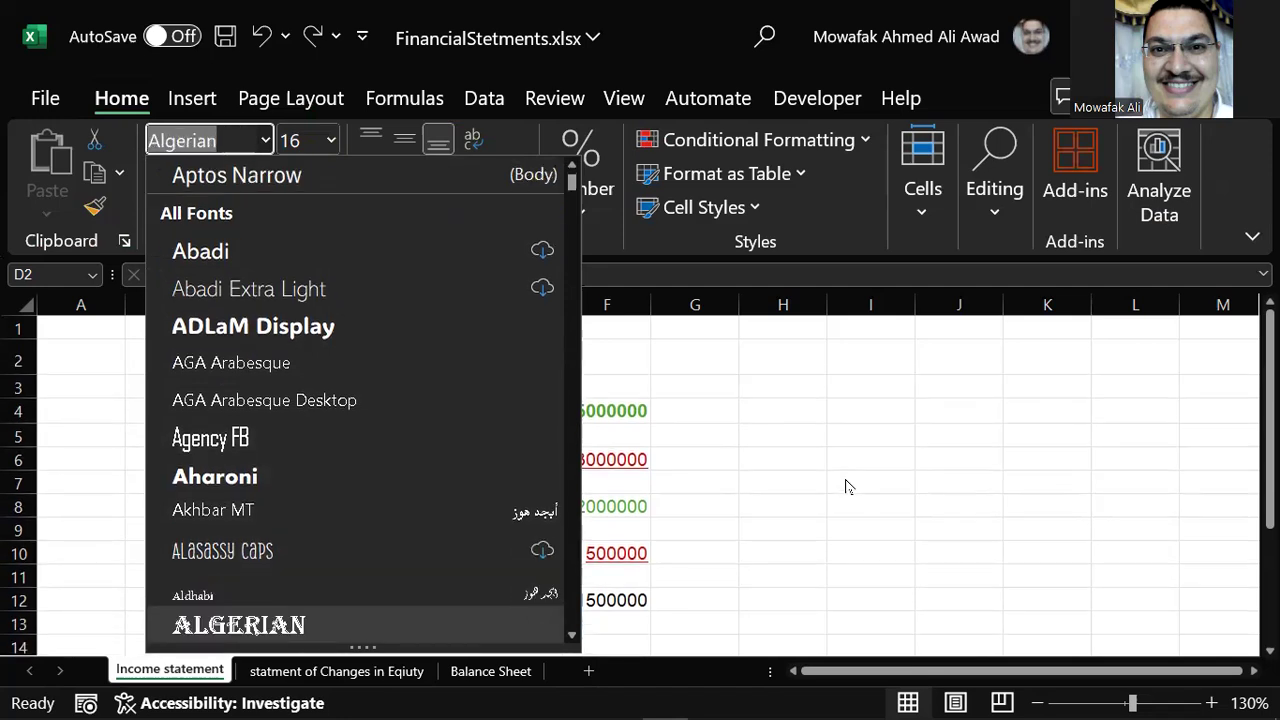
key("Down")
key("Up")
key("Return")
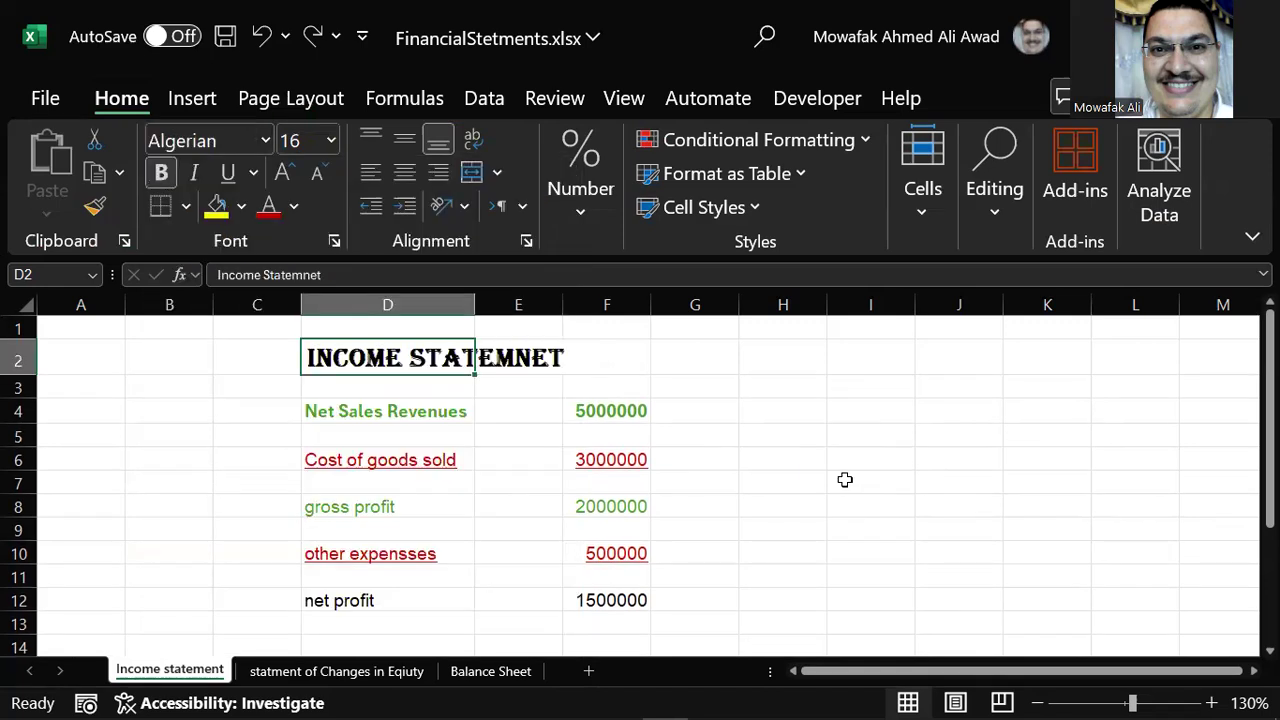
Apply bold and a single underline to the net profit row, D12:F12.
key("Return")
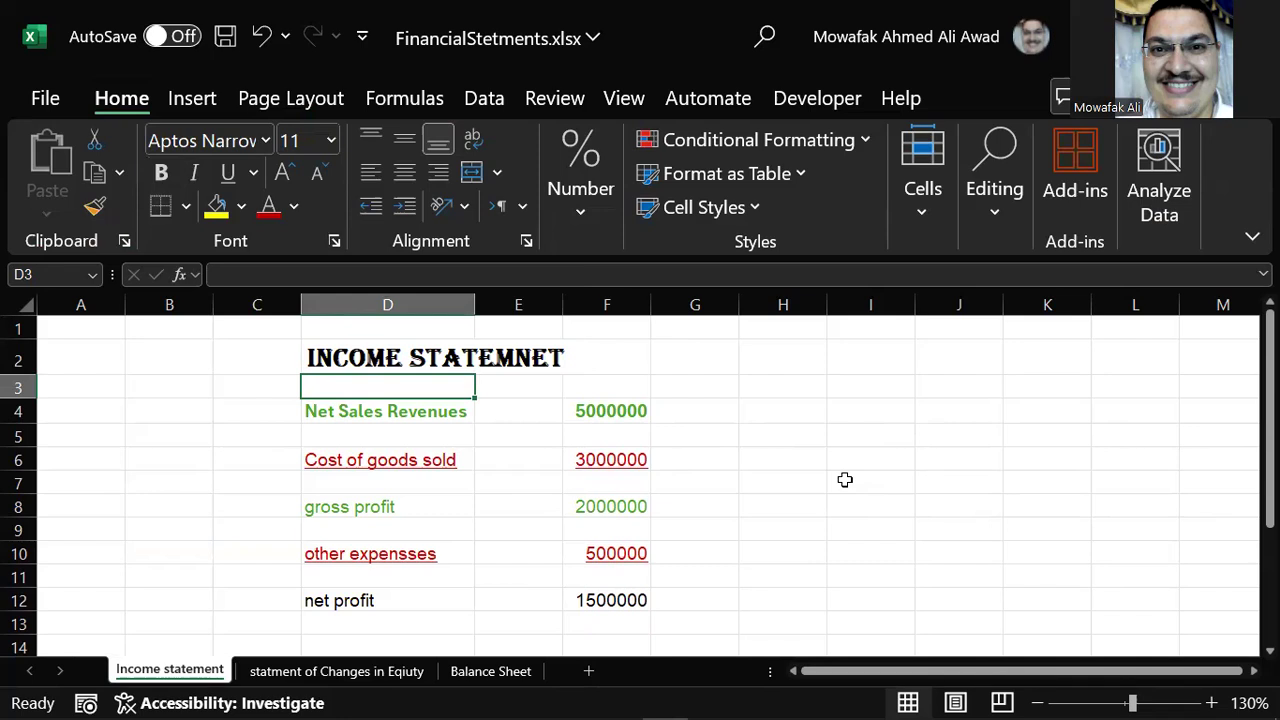
key("Down")
key("Down")
key("Down")
key("Down")
key("Down")
key("Down")
key("Down")
key("Down")
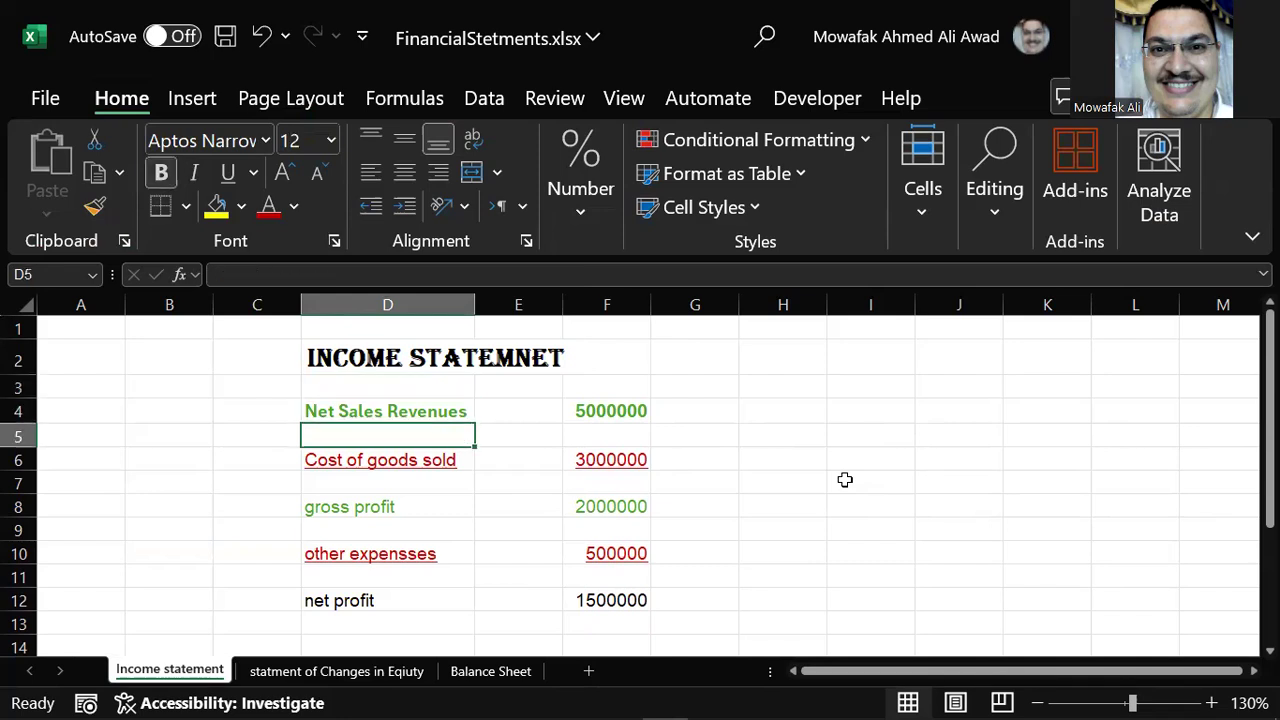
key("Down")
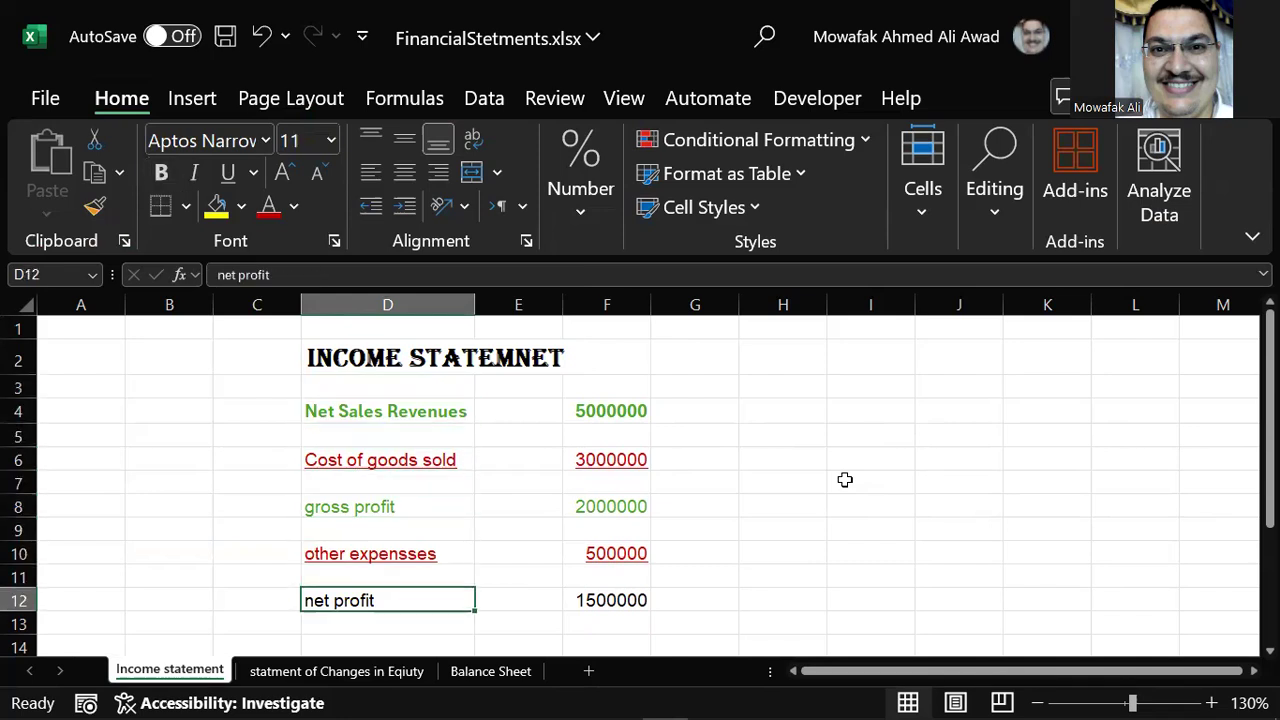
key("shift+Right")
key("shift+Right")
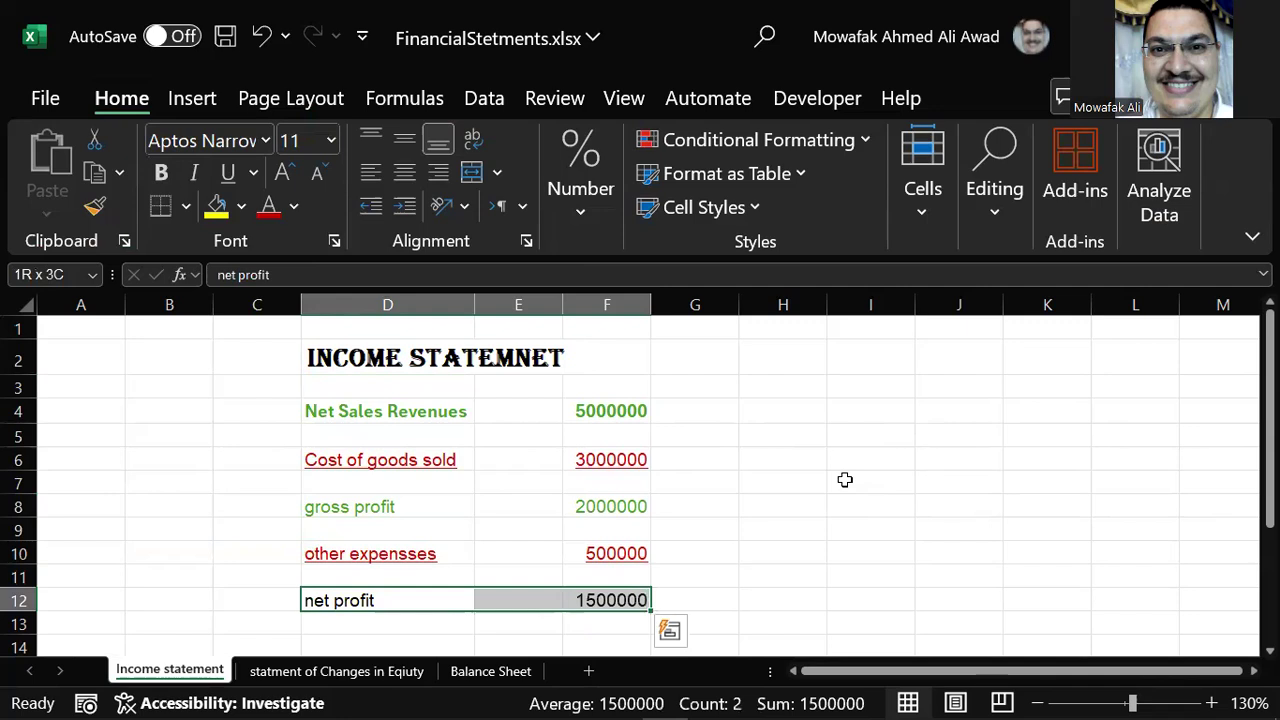
key("ctrl+b")
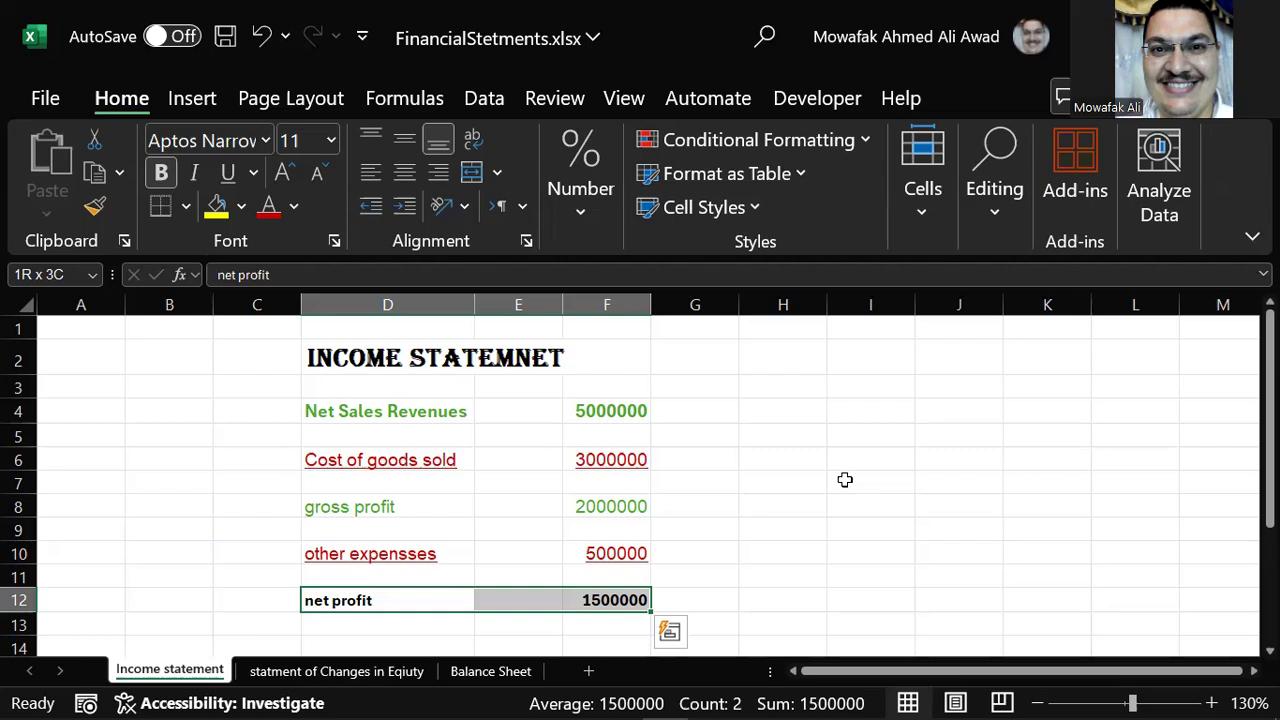
key("ctrl+u")
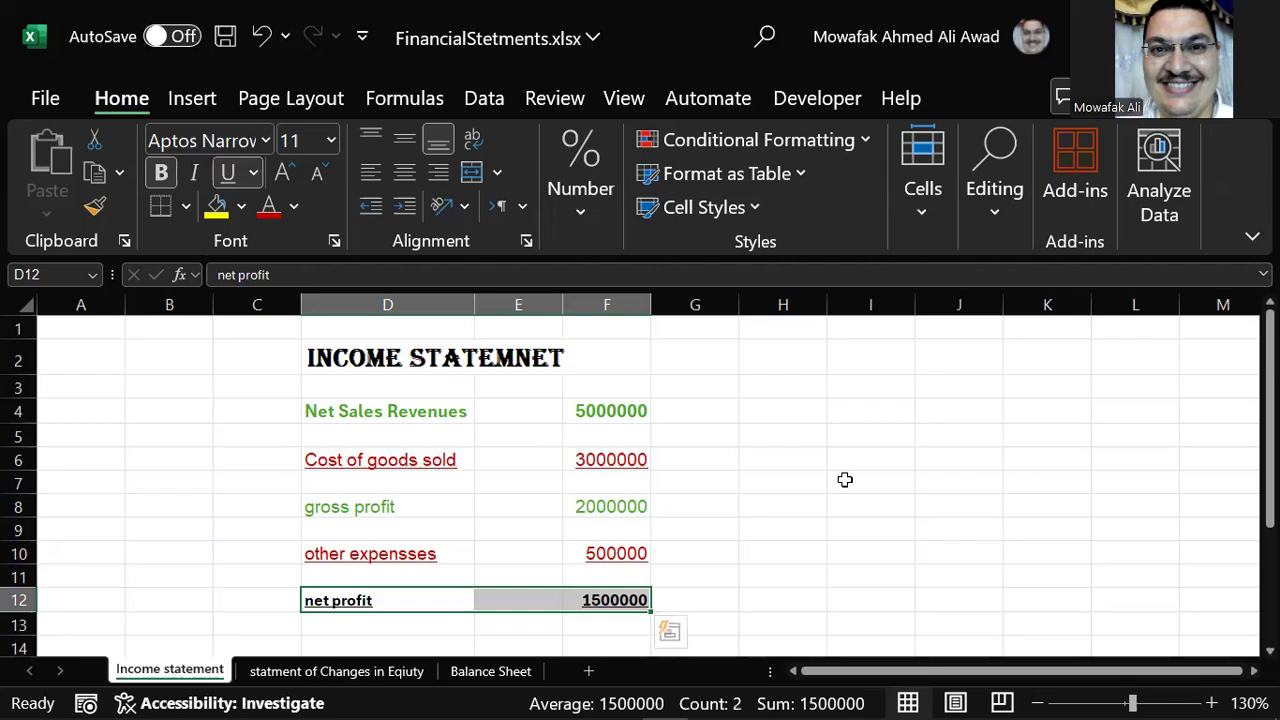
Increase the font size of the net profit row, D12:F12, to 14.
key("alt")
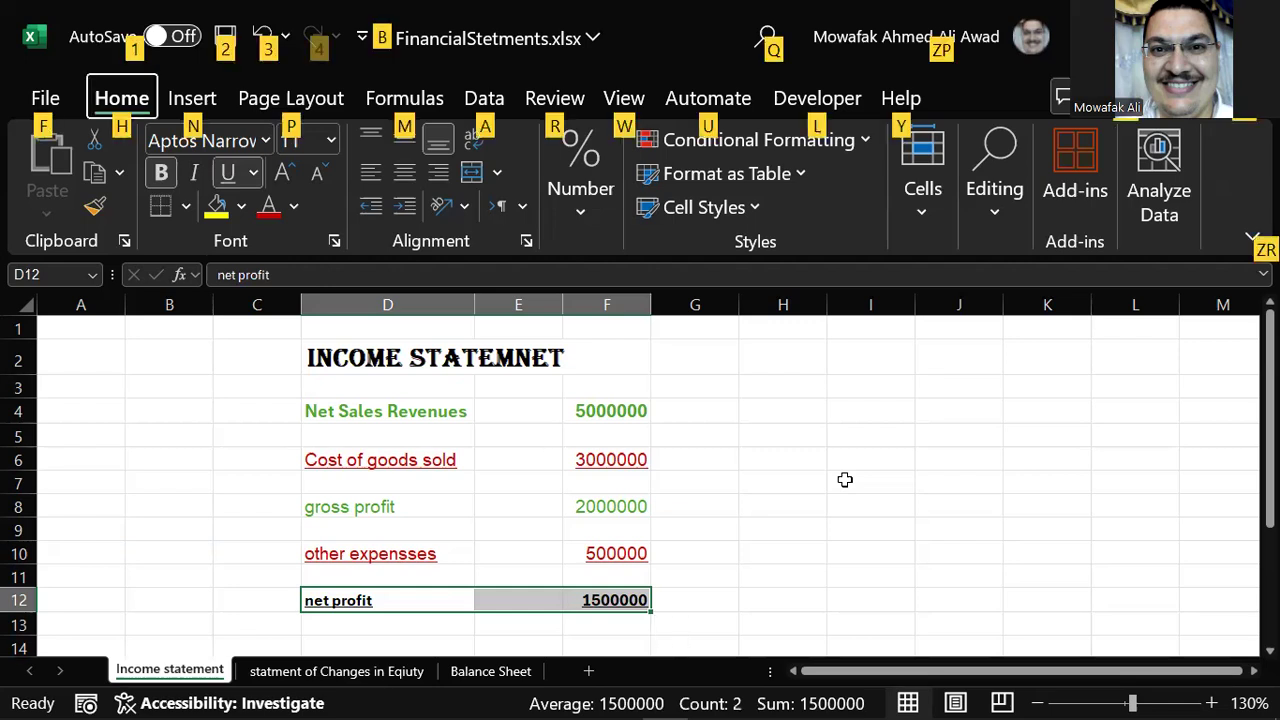
key("h")
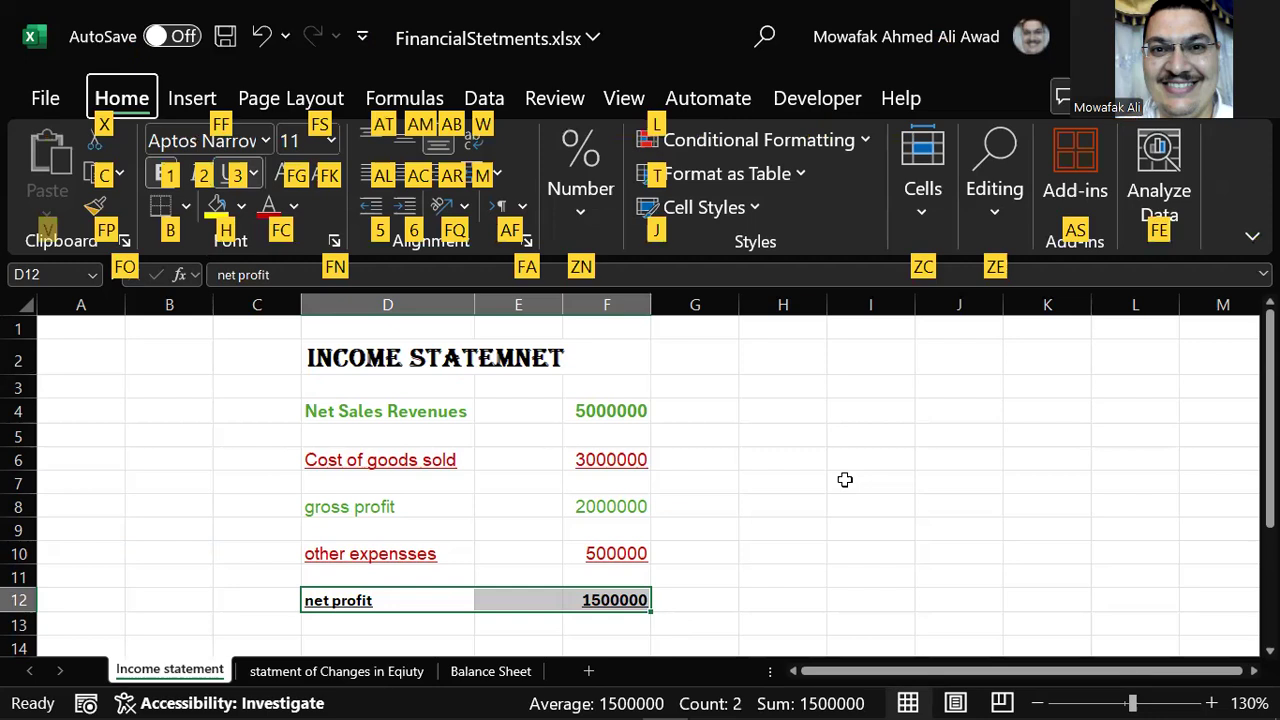
key("f")
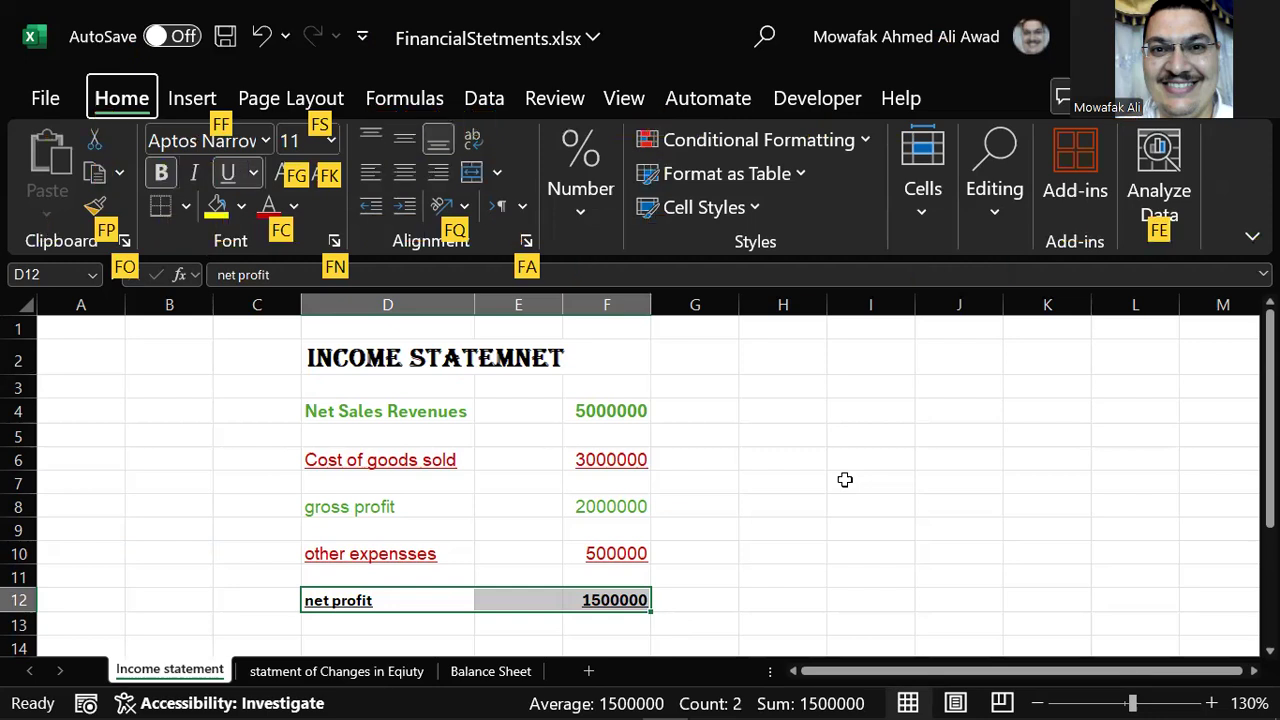
key("g")
key("alt")
key("h")
key("f")
key("g")
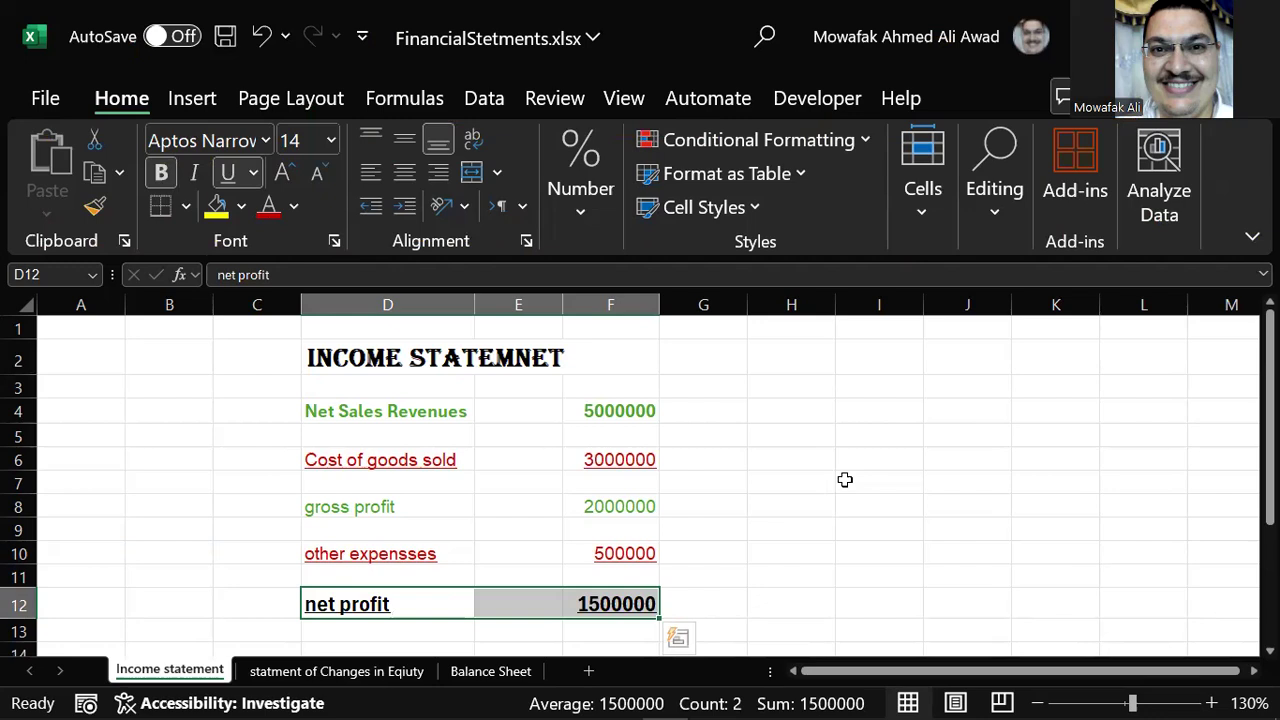
key("alt")
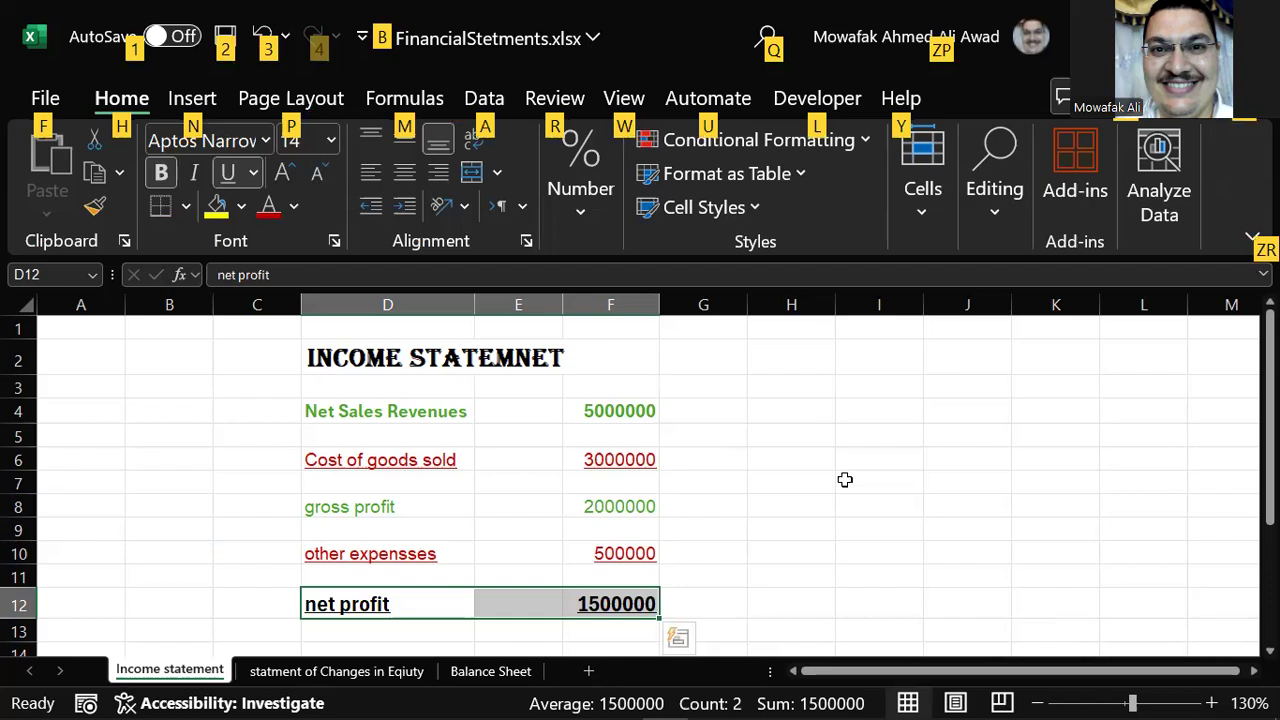
key("h")
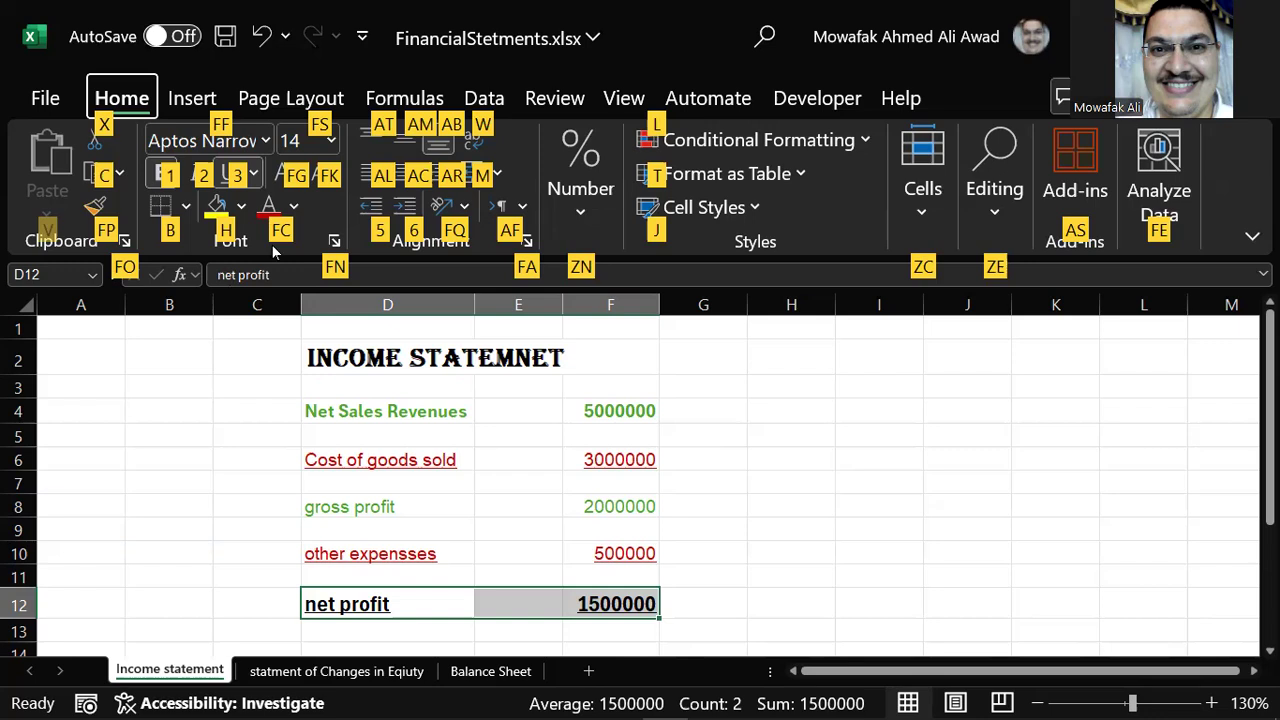
key("Escape")
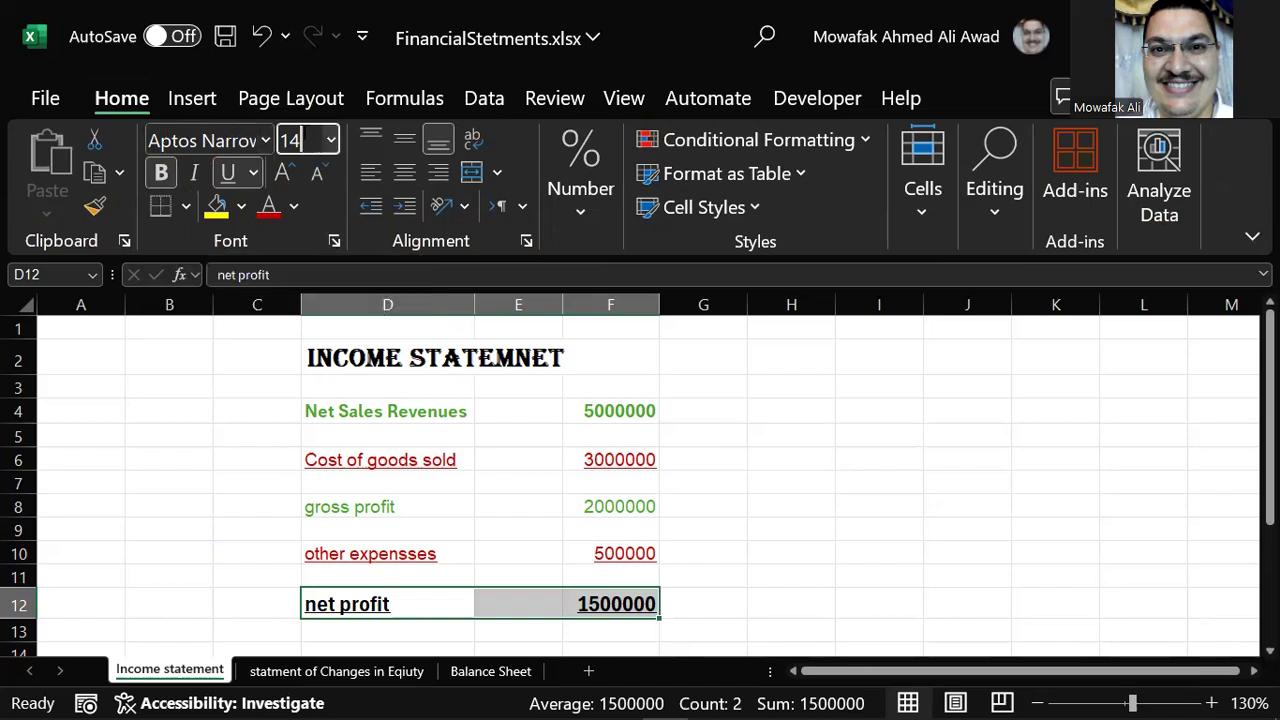
Toggle bold, italic and underline on the net profit row, D12:F12, returning each to its original setting.
left_click(163, 176)
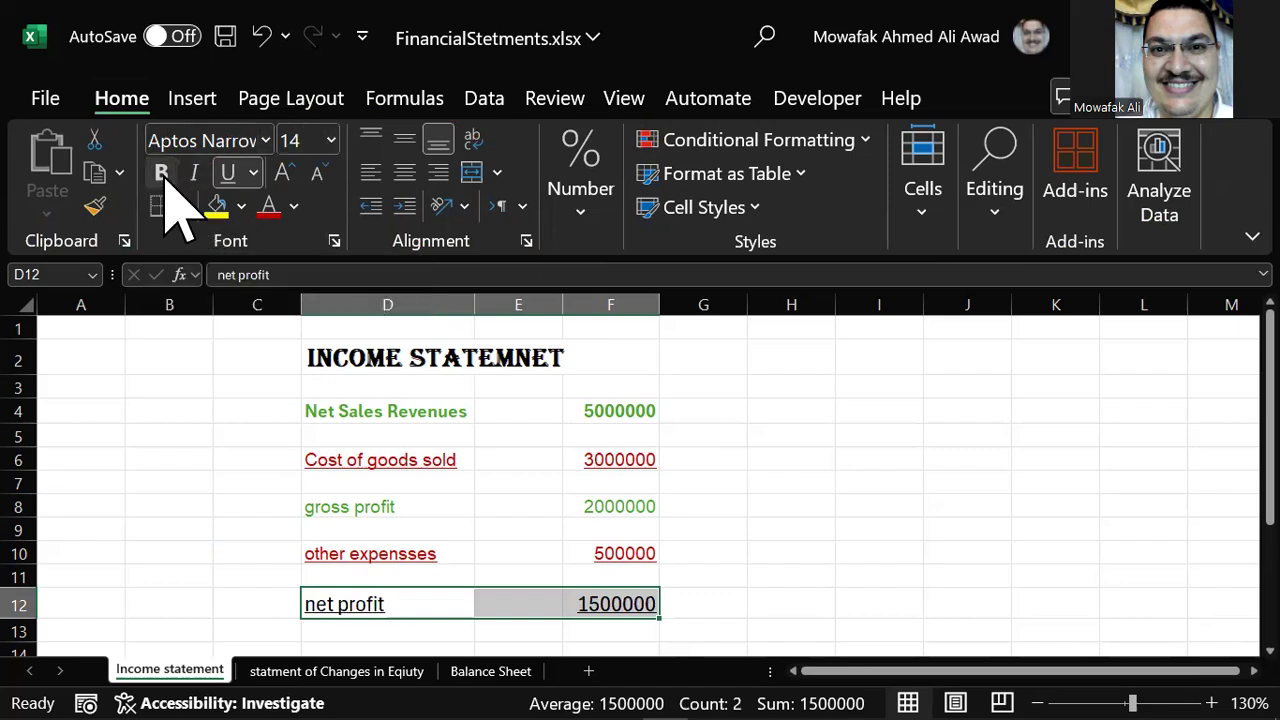
left_click(165, 180)
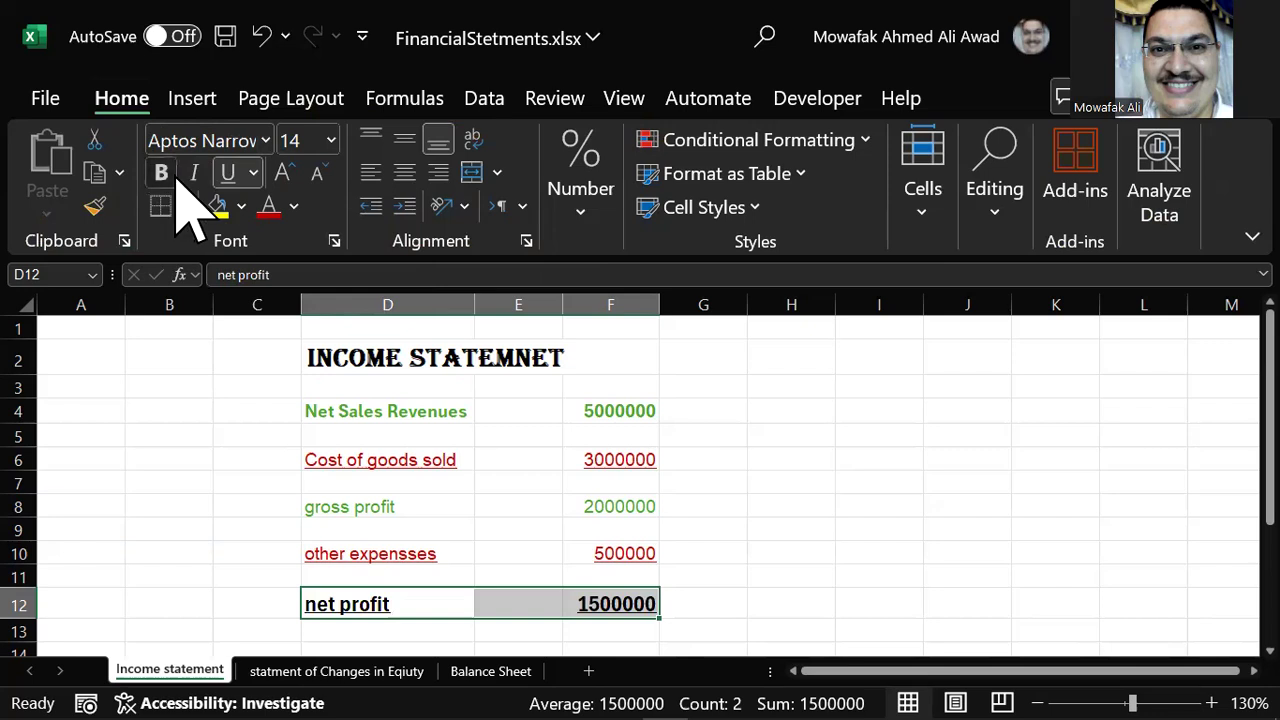
left_click(176, 182)
left_click(194, 176)
left_click(192, 176)
left_click(170, 175)
left_click(226, 172)
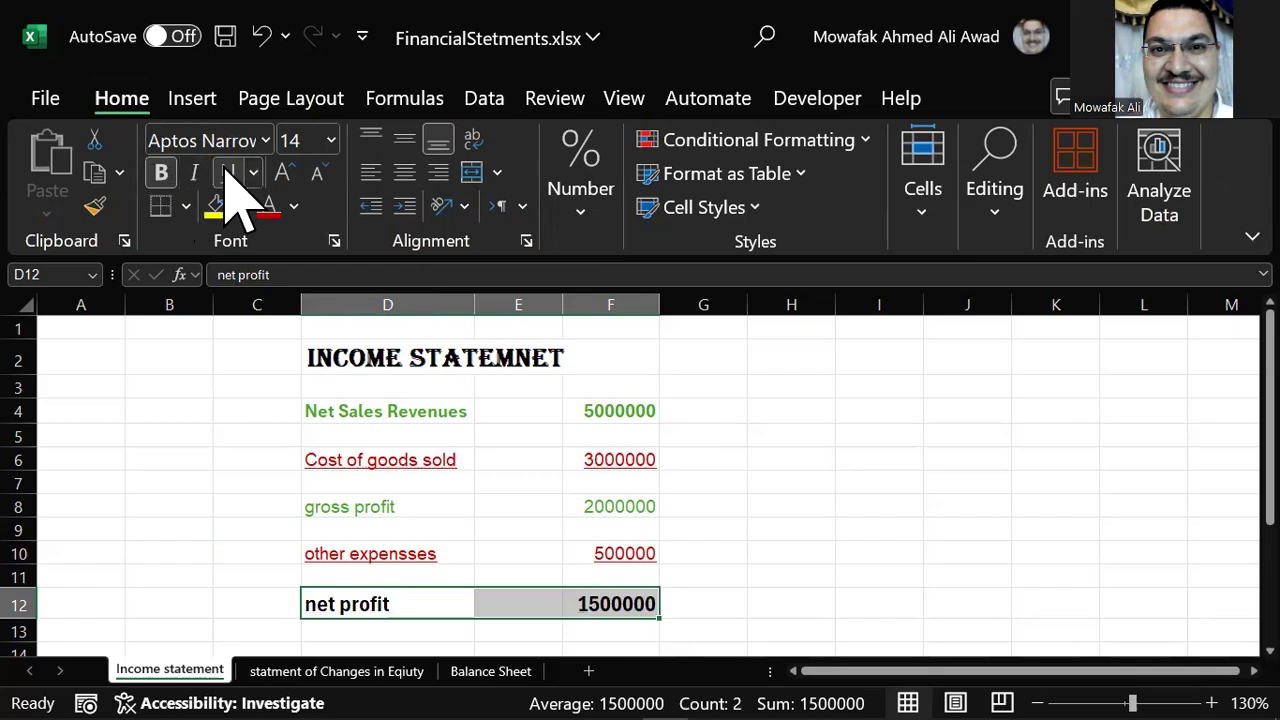
left_click(228, 173)
Apply a double underline to the net profit row, D12:F12, and increase its font size to 16.
left_click(253, 172)
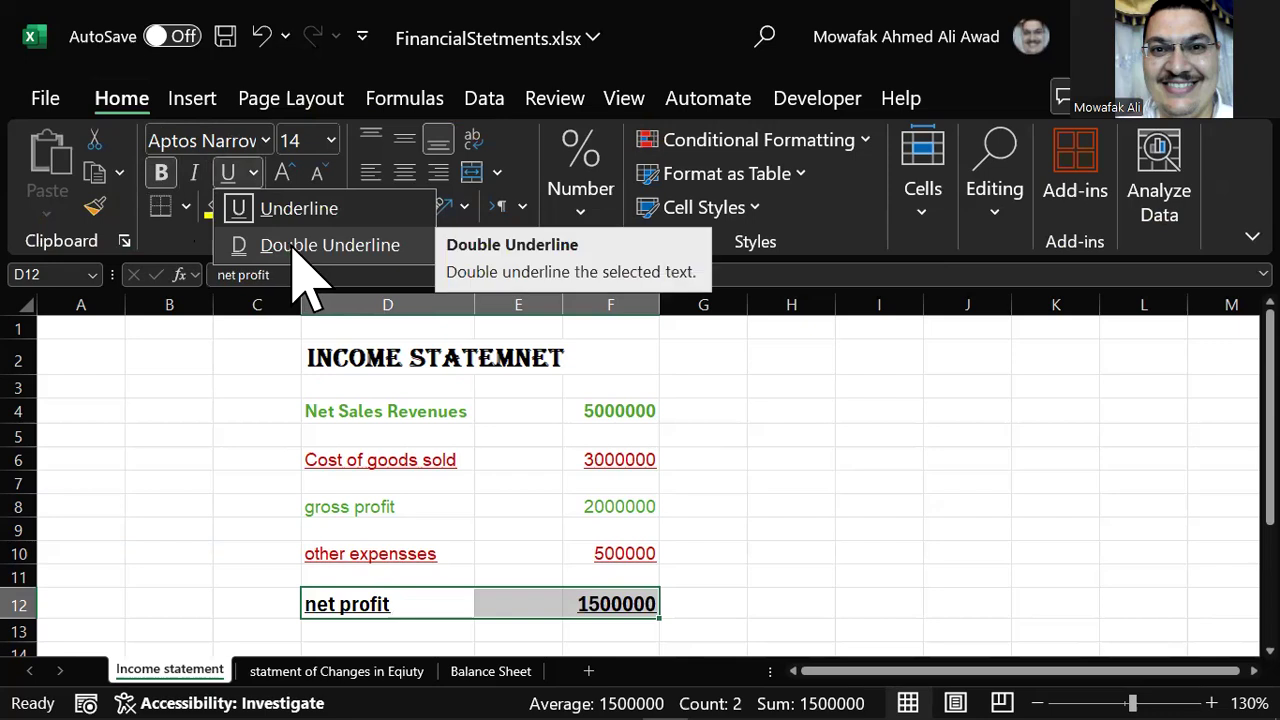
left_click(300, 246)
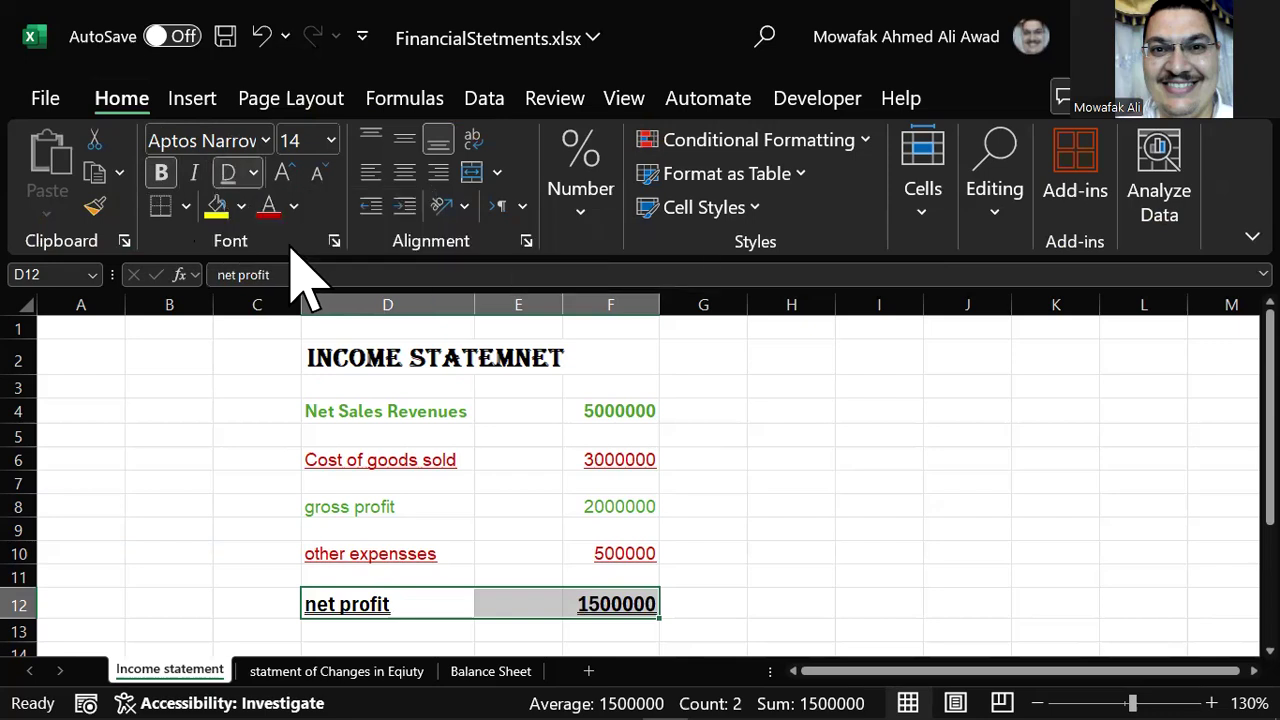
left_click(285, 173)
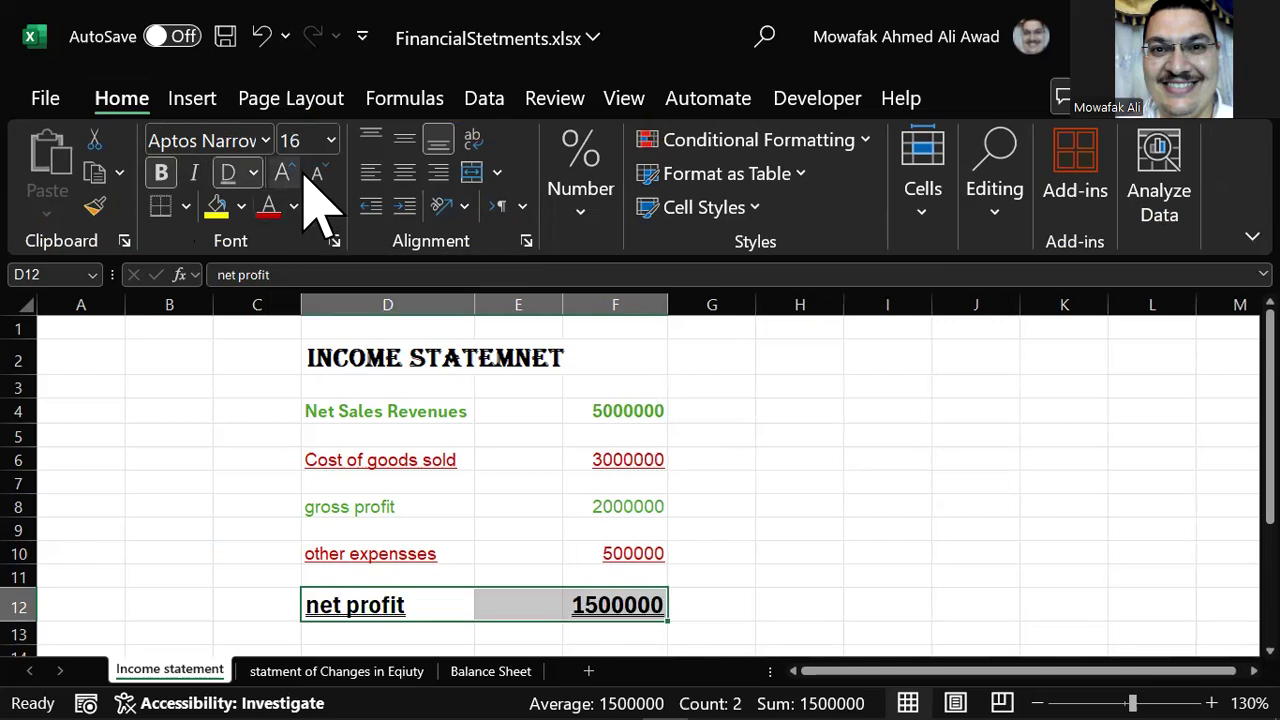
left_click(317, 173)
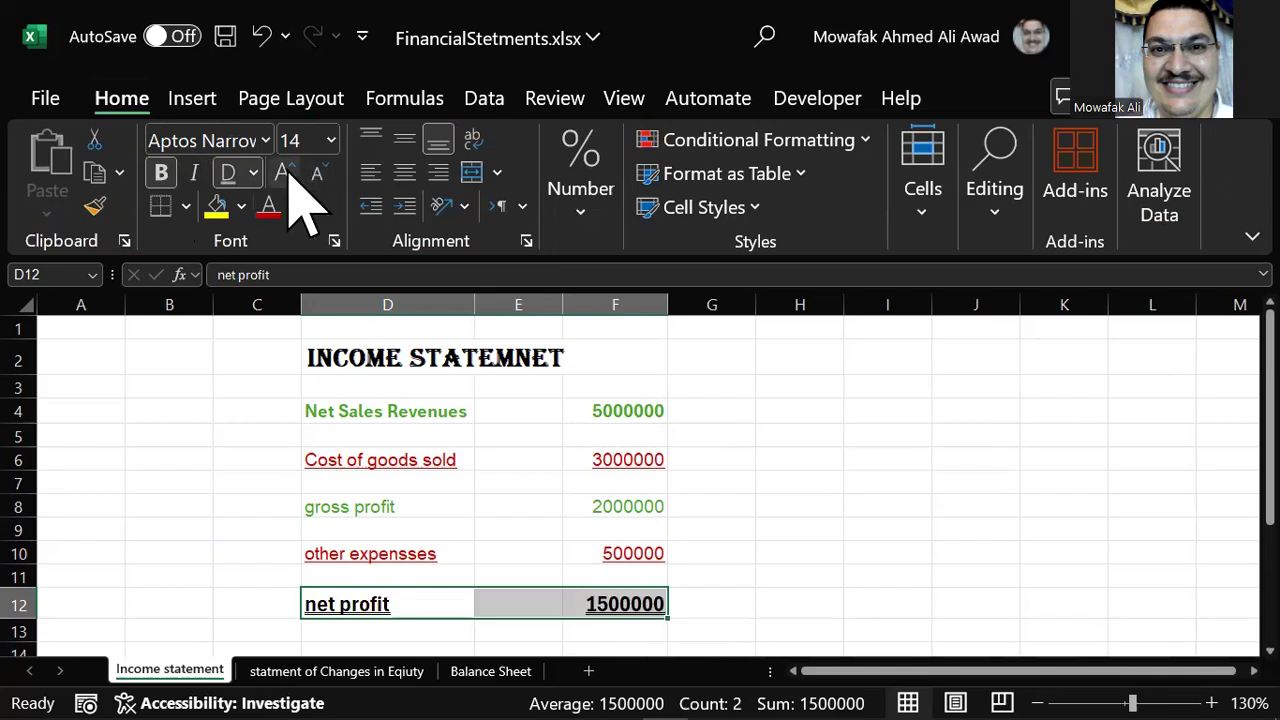
left_click(285, 173)
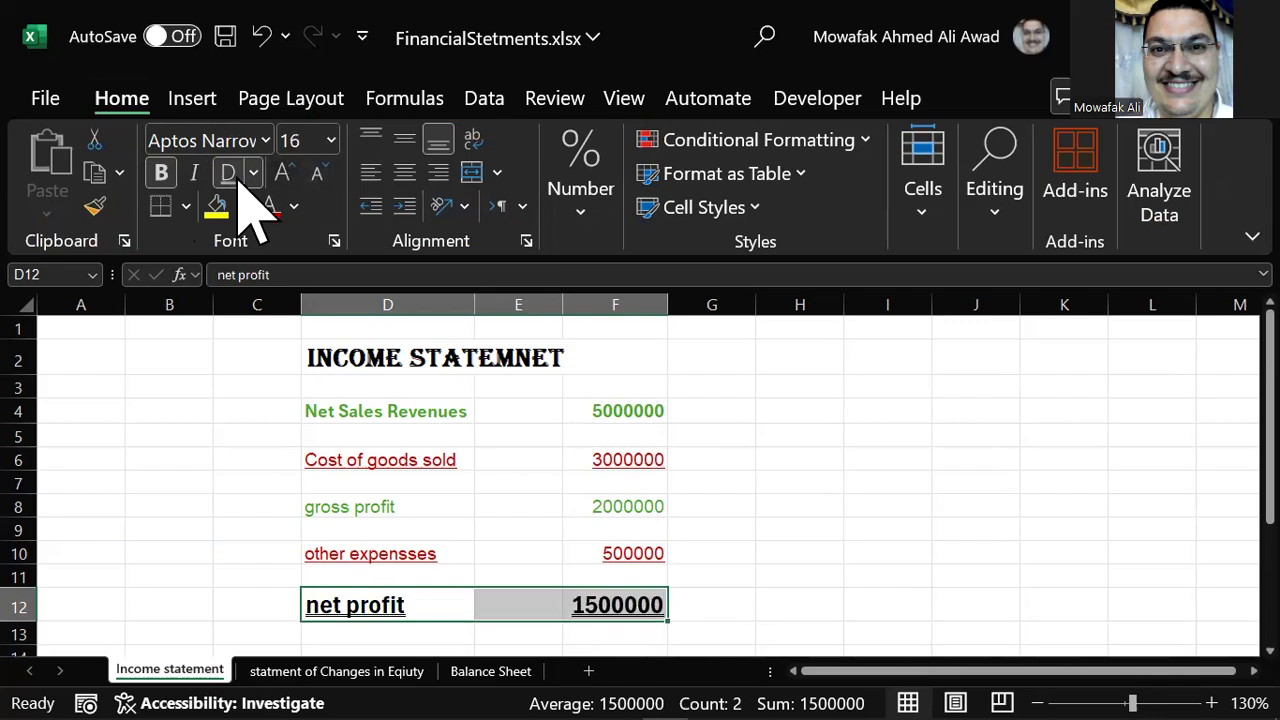
Add outside borders around the net profit row, D12:F12.
left_click(185, 207)
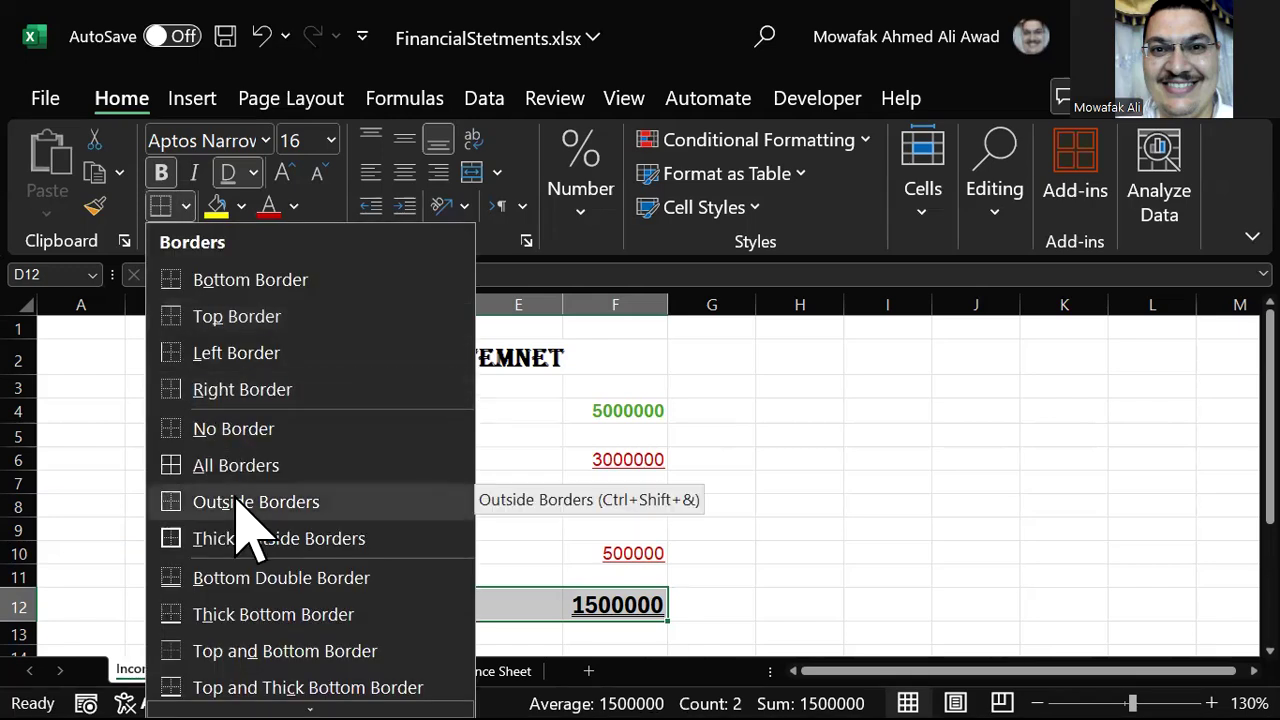
left_click(240, 506)
left_click(440, 560)
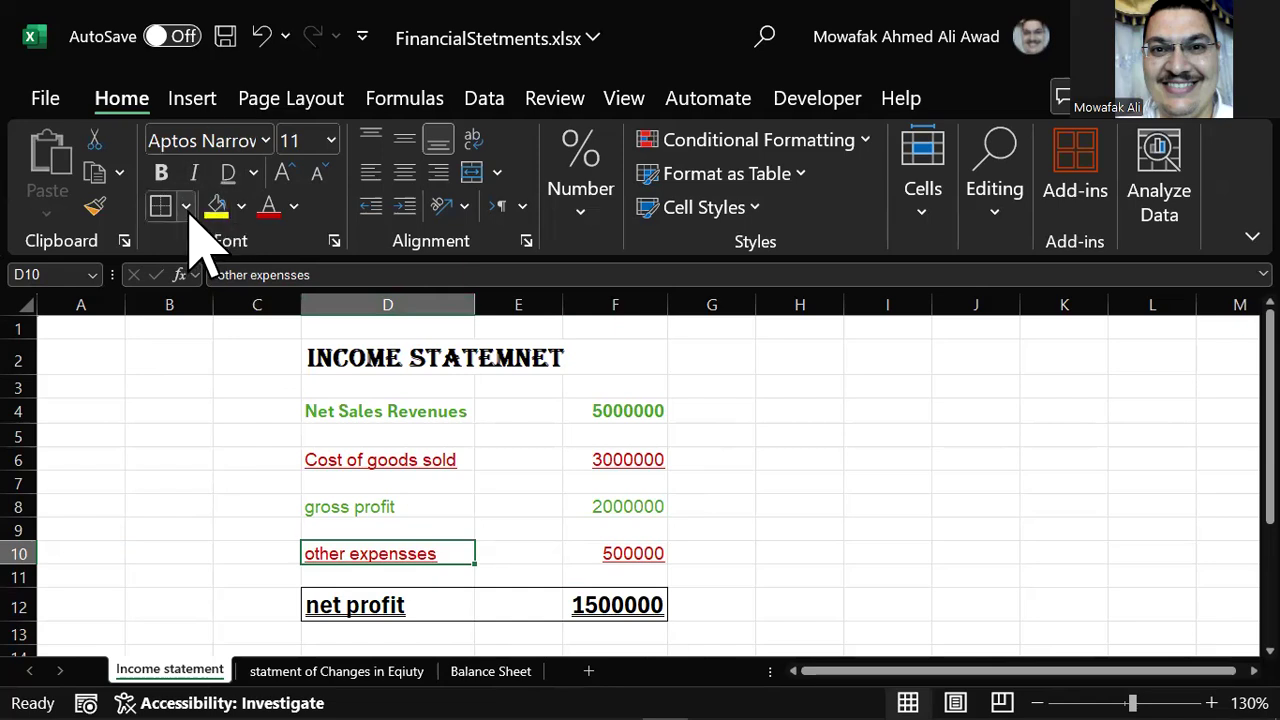
Try a grey fill on the net profit row, D12:F12, without applying it, and undo the last formatting change.
left_click(242, 206)
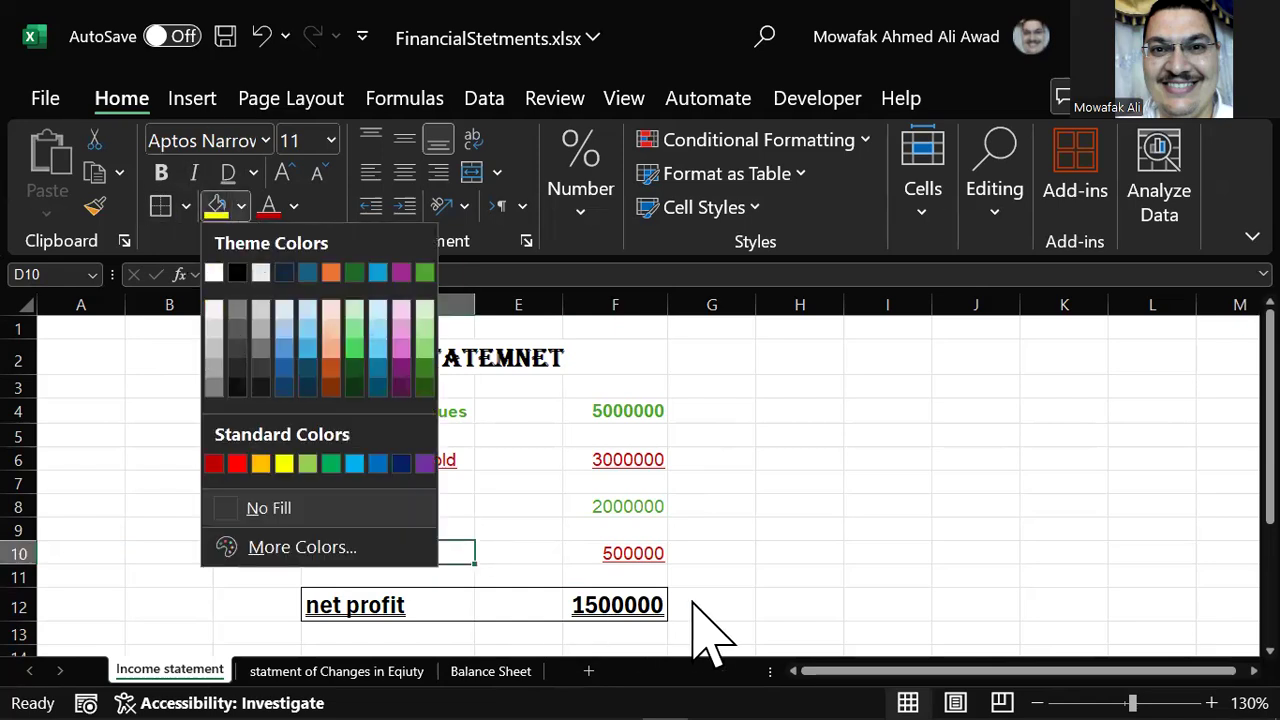
left_click_drag(657, 606, 337, 591)
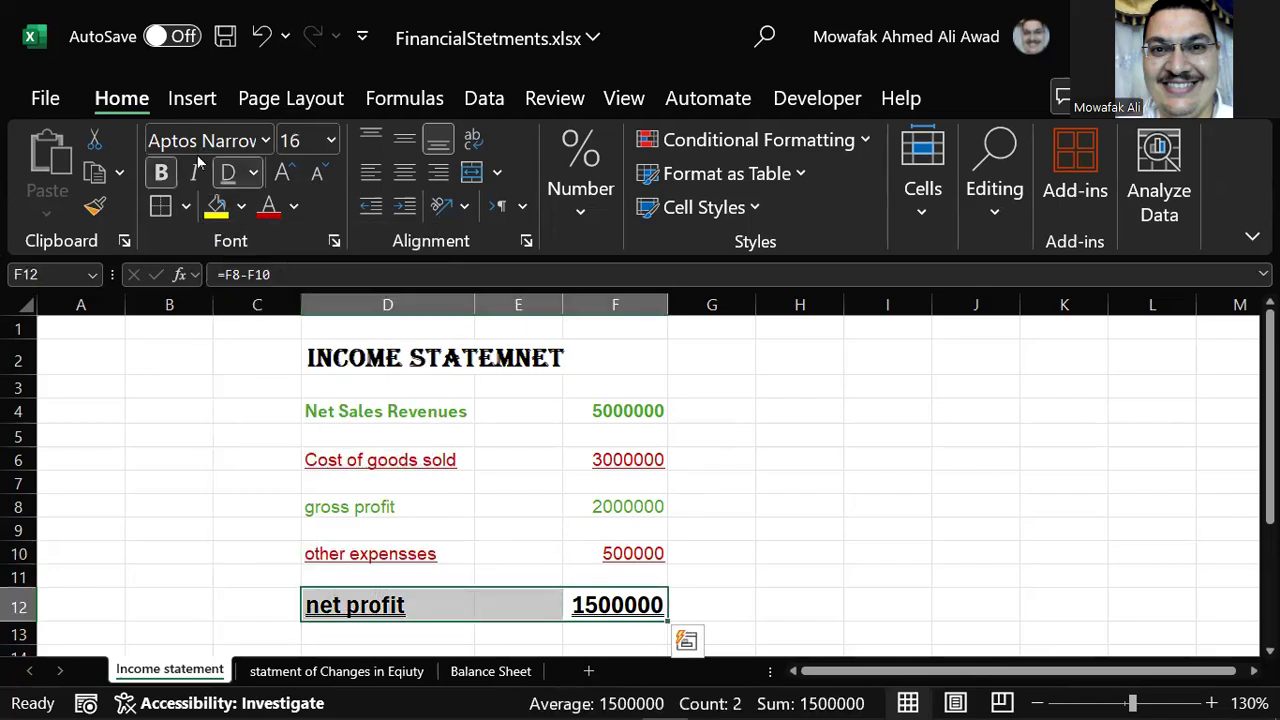
left_click(256, 173)
left_click(256, 173)
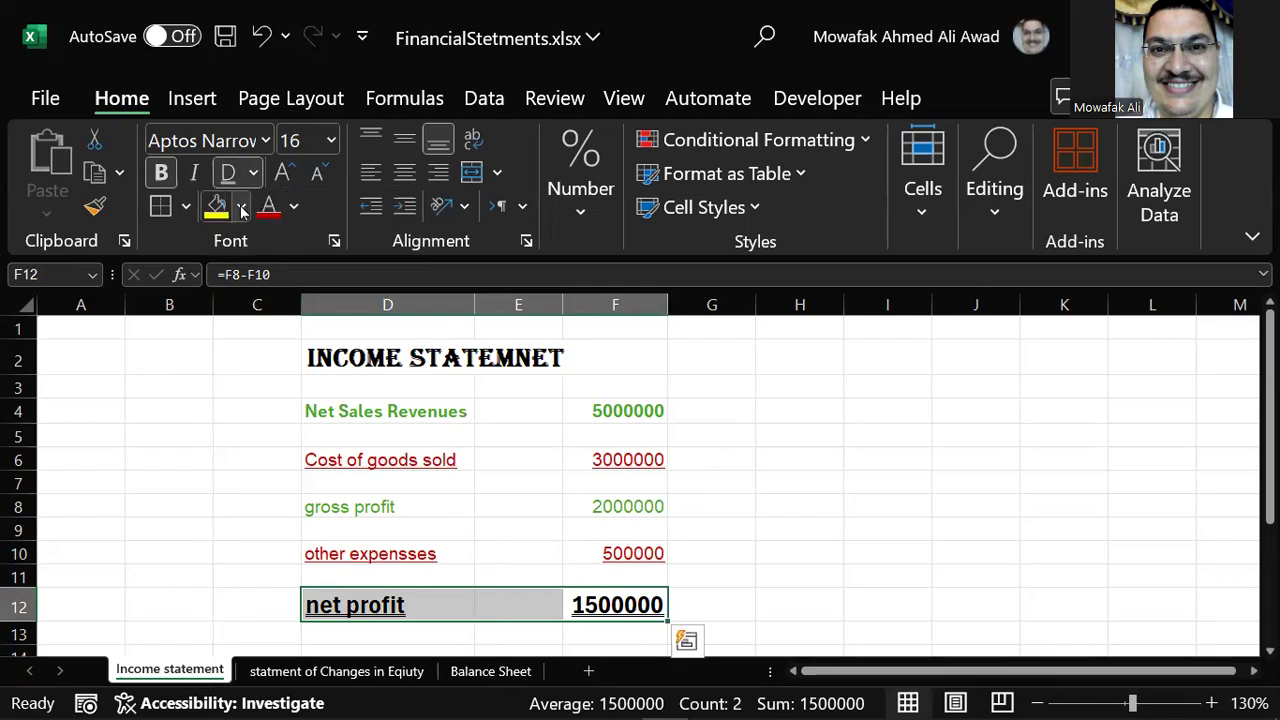
left_click(241, 207)
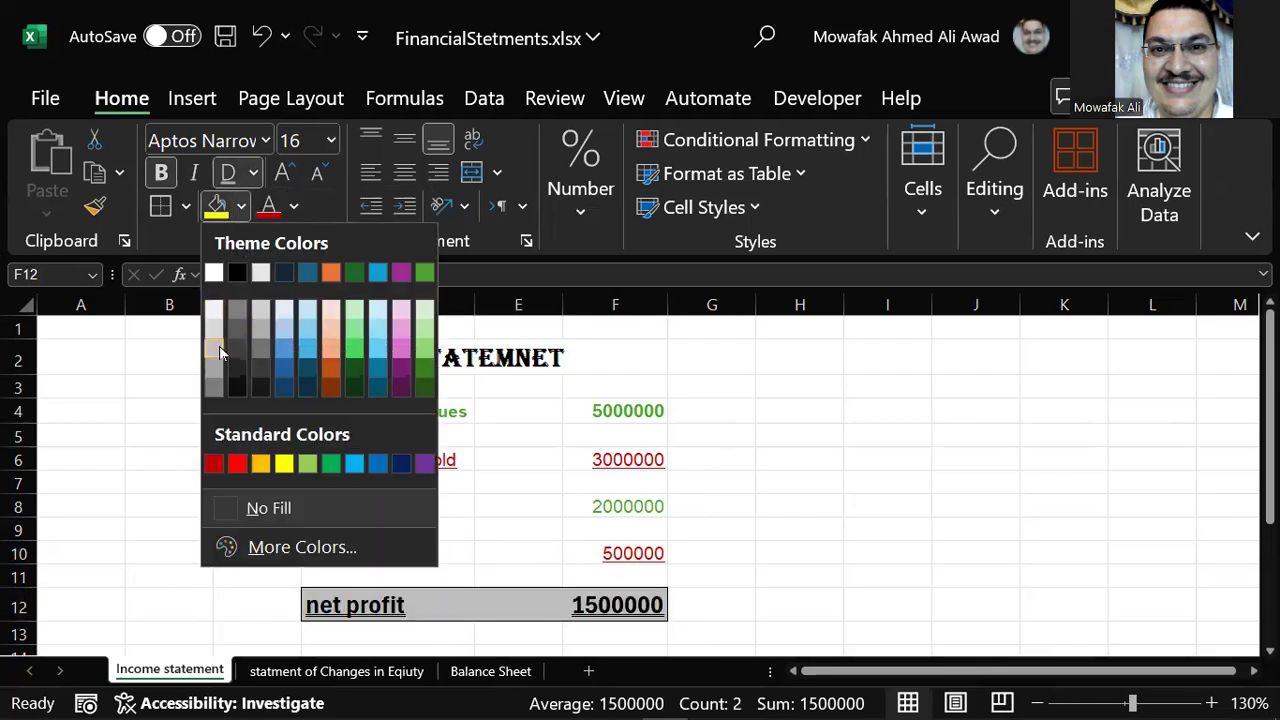
left_click(121, 344)
key("ctrl+z")
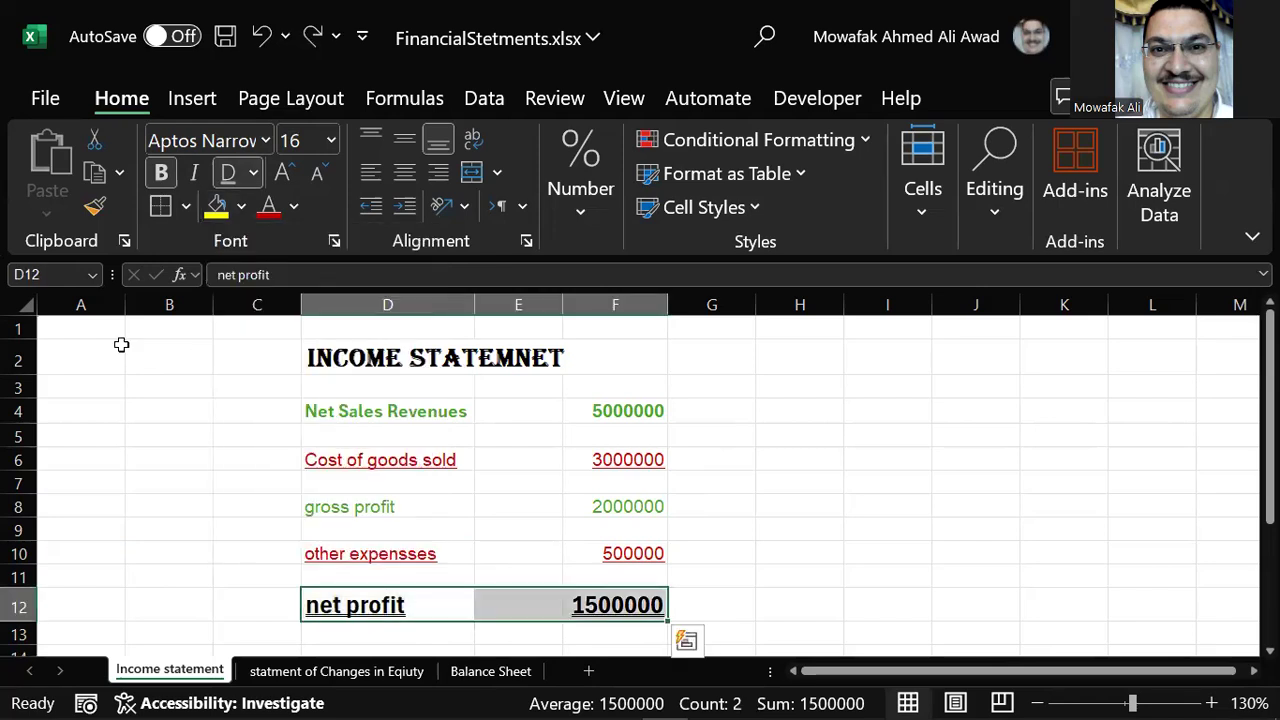
type("n")
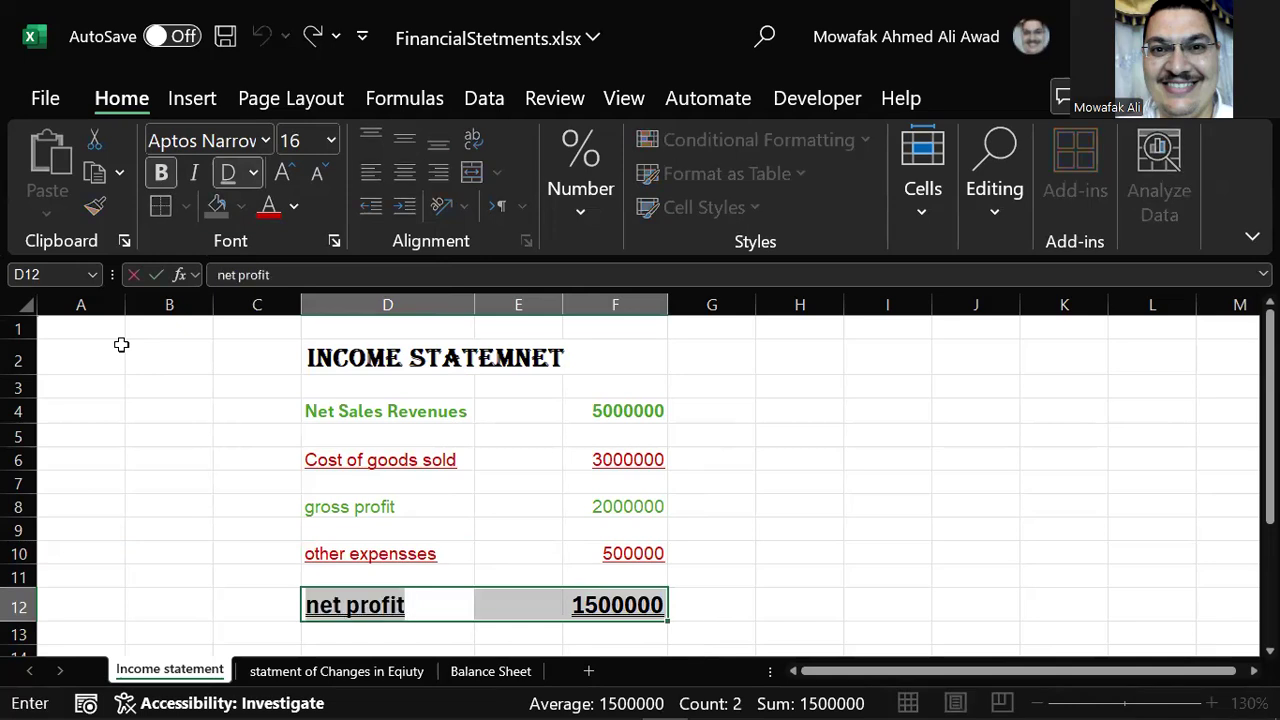
key("Right")
key("Left")
key("Left")
key("Right")
Fill the net profit row, D12:F12, with the second-lightest shade of the theme green.
key("shift+Right")
key("shift+Right")
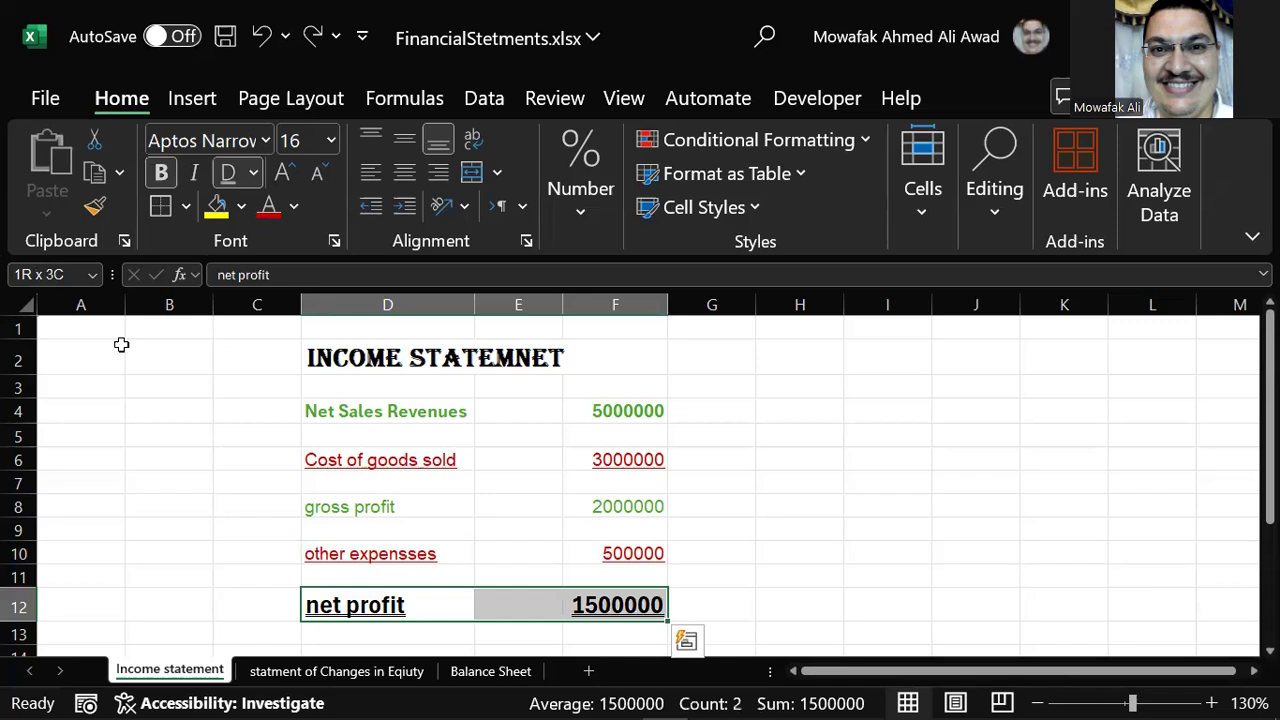
key("alt+h")
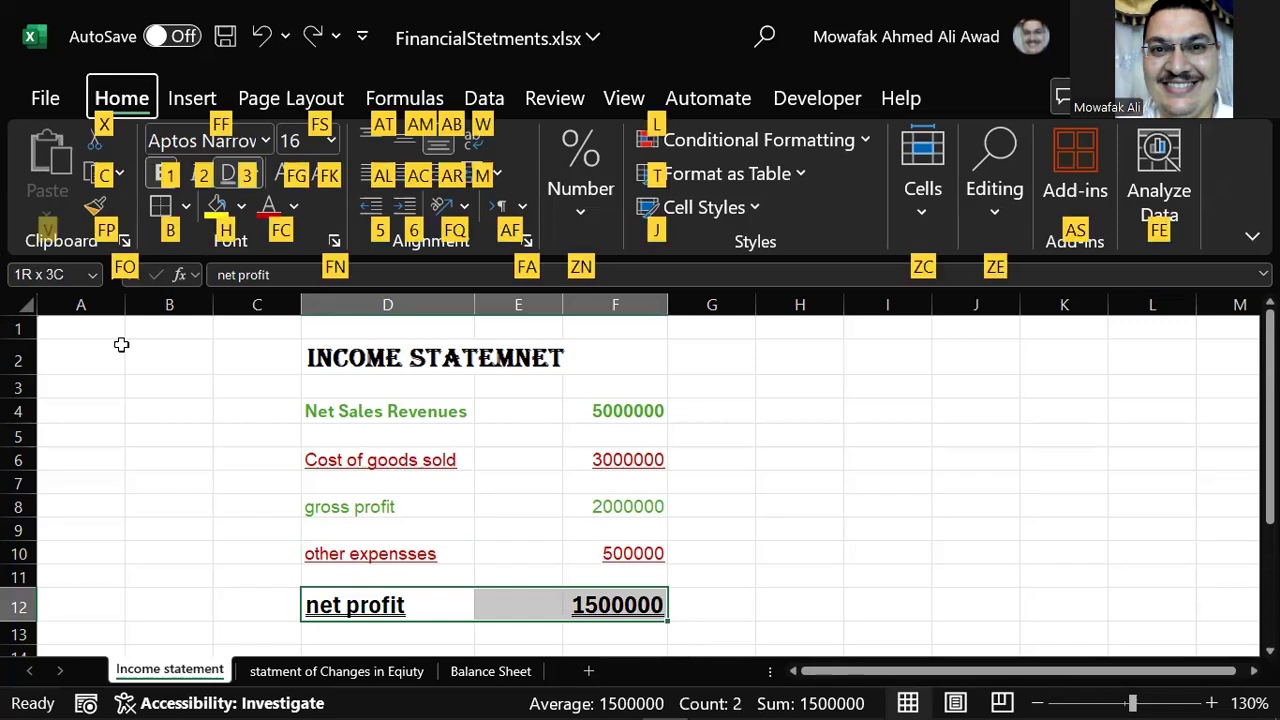
key("h")
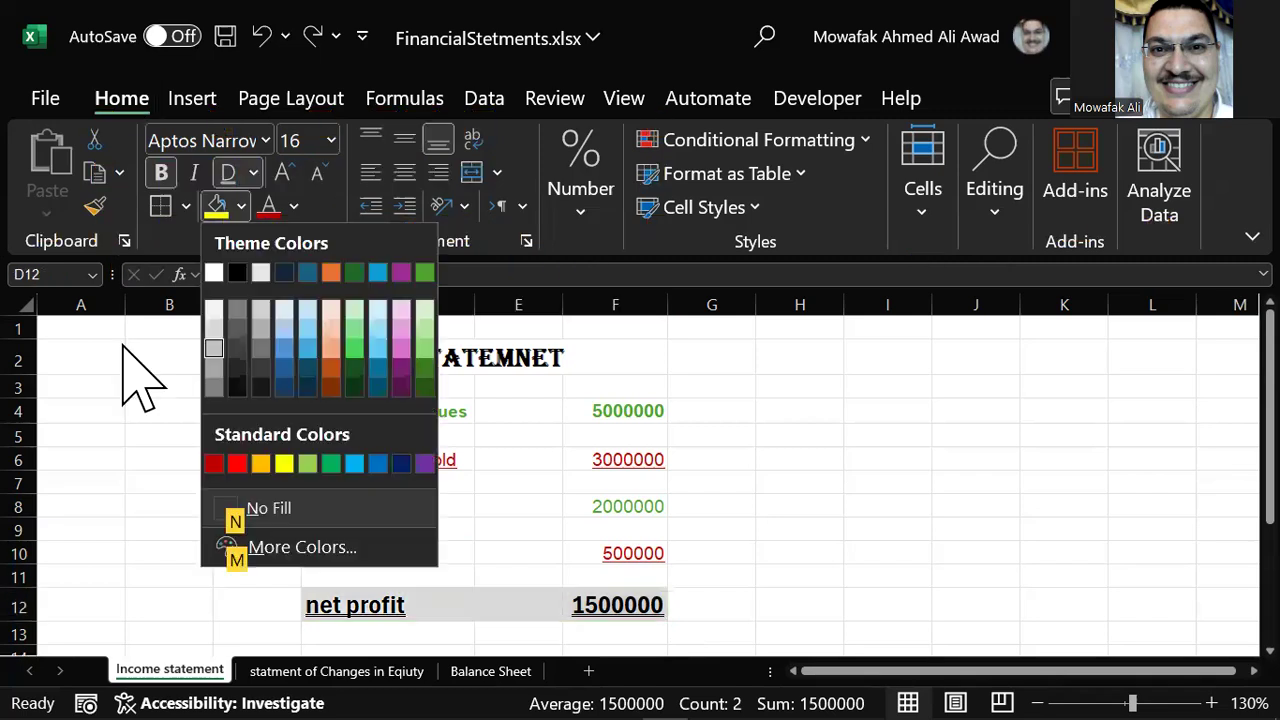
key("Down")
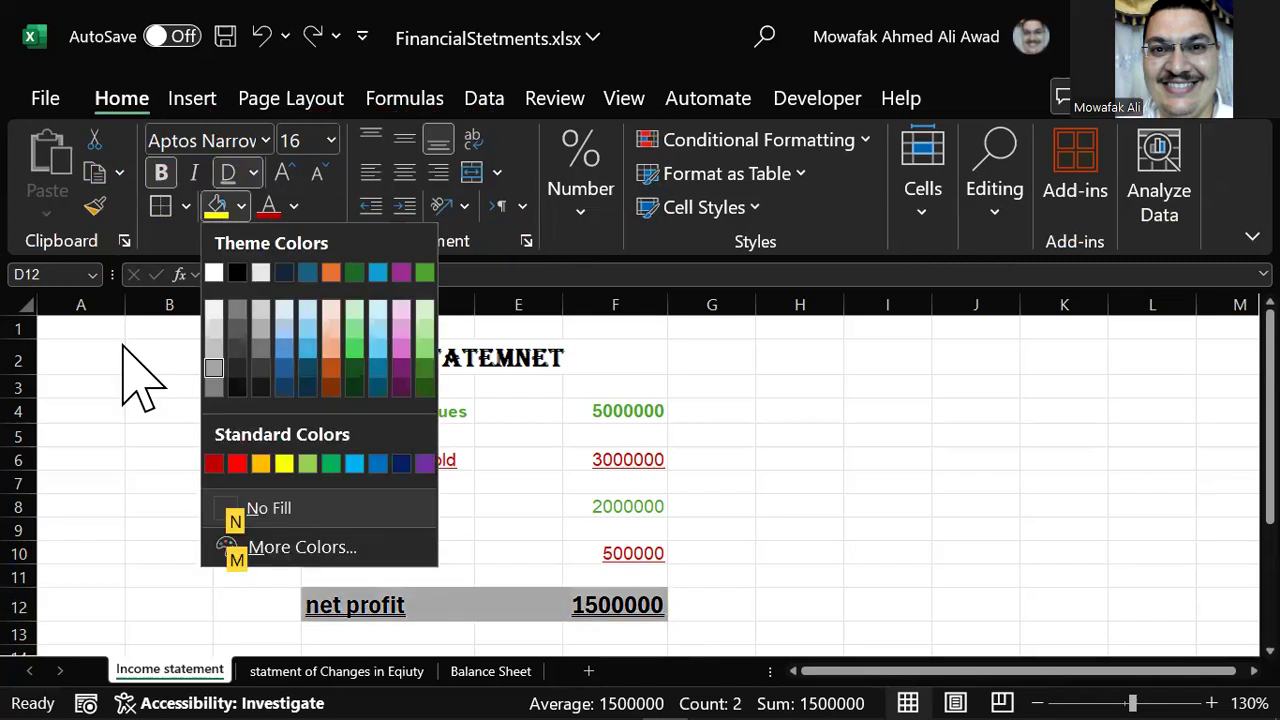
key("Down")
key("Down")
key("Right")
key("Right")
key("Right")
key("Right")
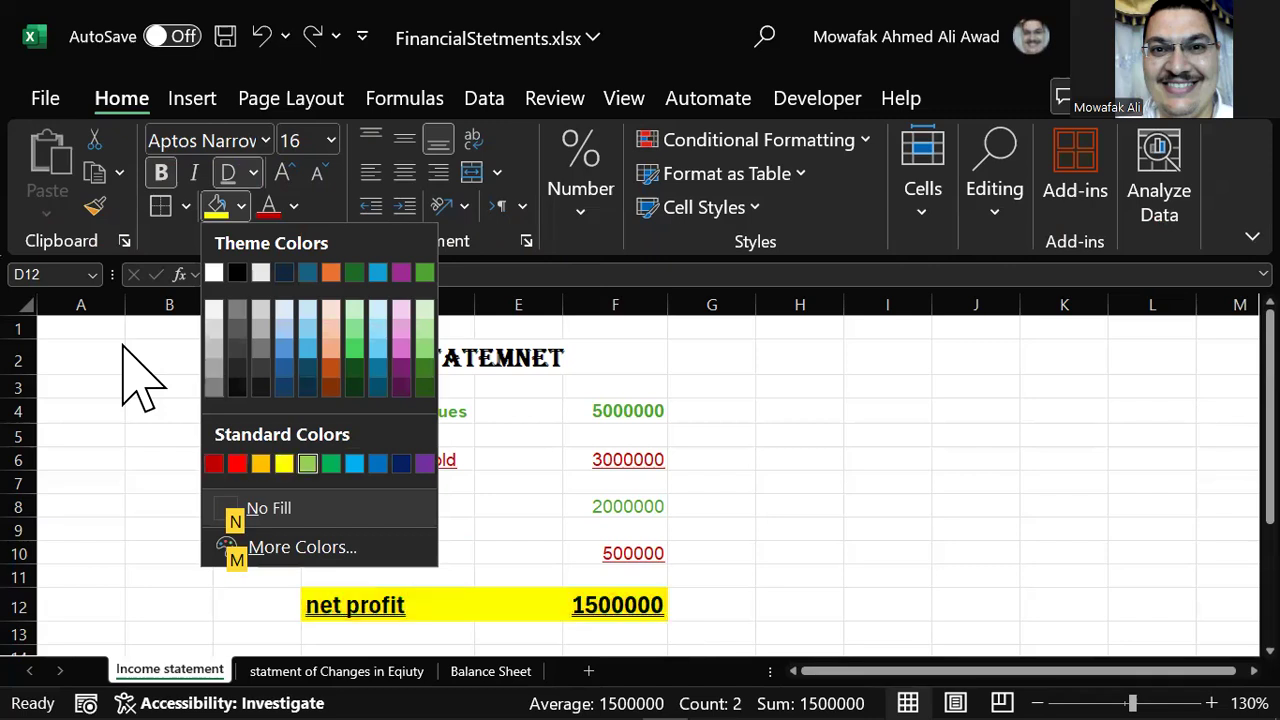
key("Right")
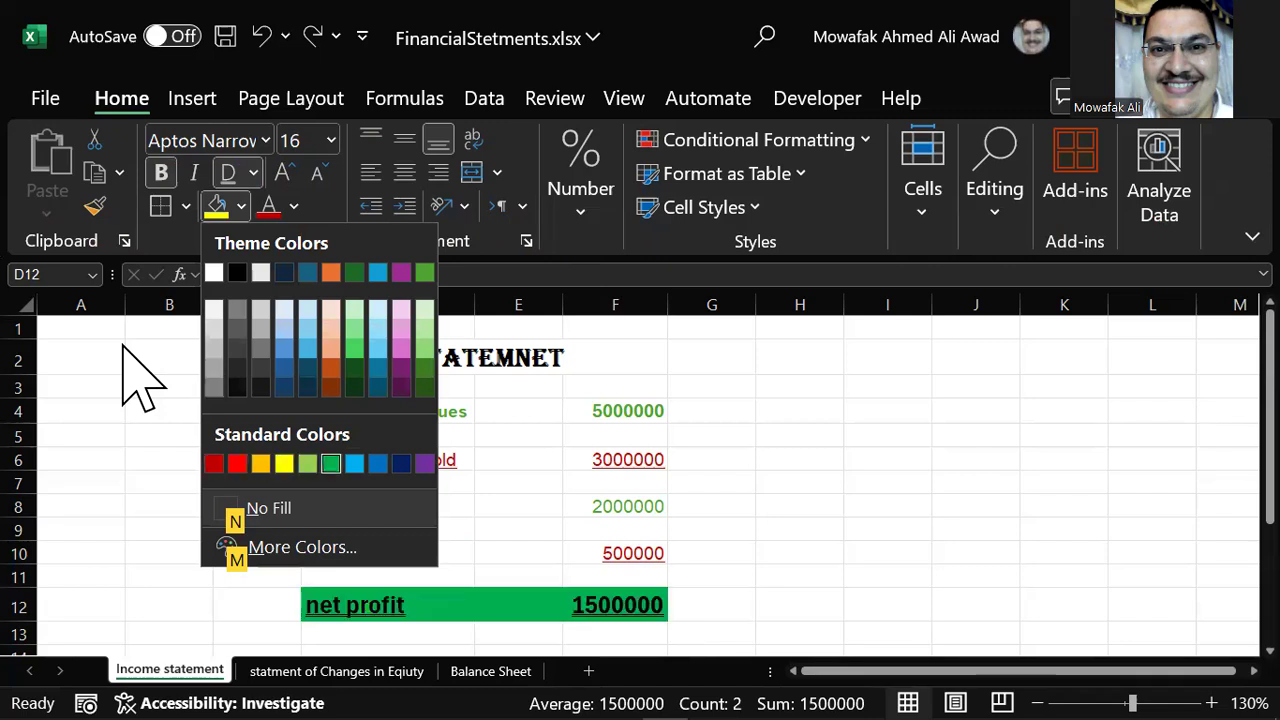
key("Up")
key("Up")
key("Up")
key("Up")
key("Up")
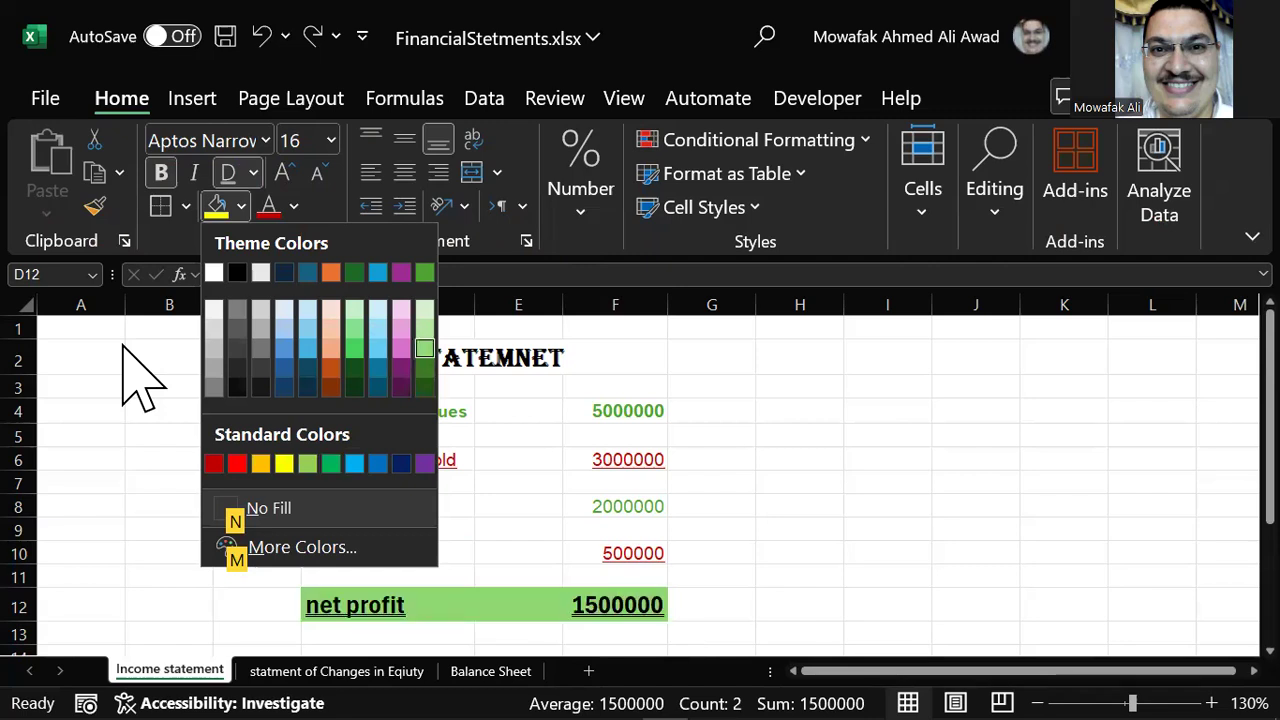
key("Down")
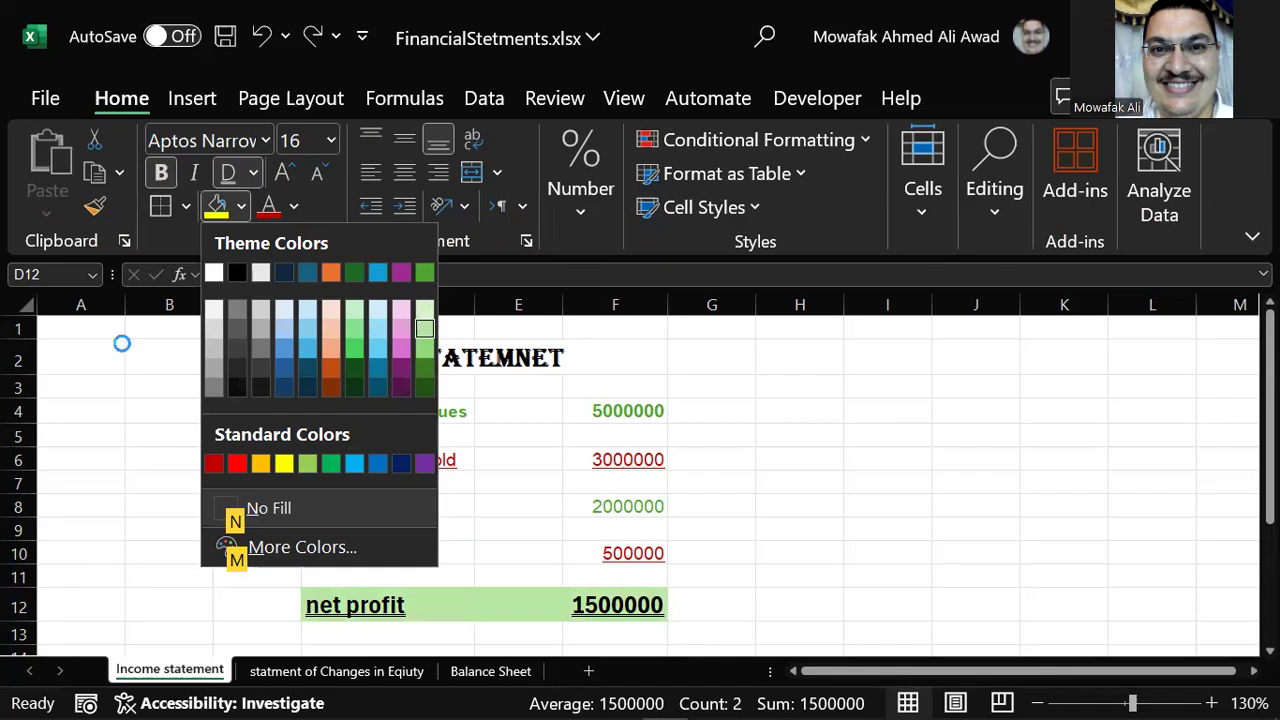
key("Return")
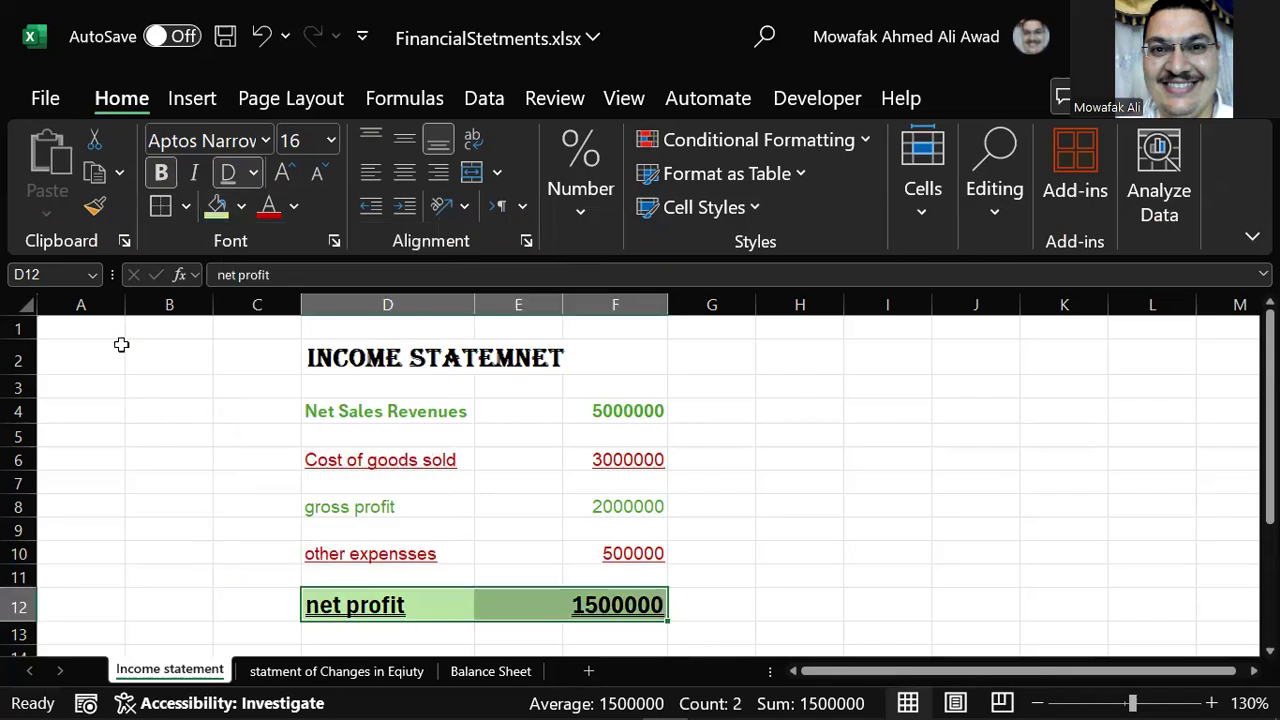
key("Down")
key("Down")
key("Up")
key("Up")
key("Up")
key("Up")
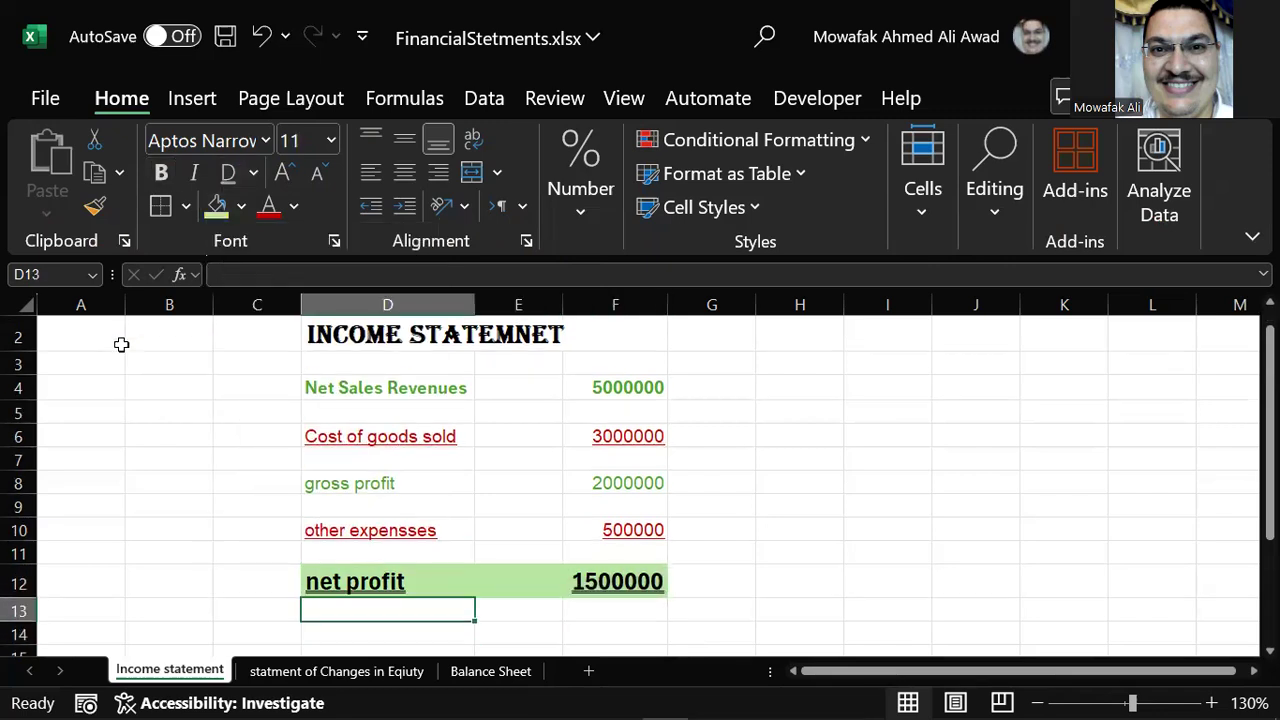
key("Up")
key("Up")
key("Up")
key("Up")
key("Up")
key("Up")
key("Up")
key("Up")
key("Up")
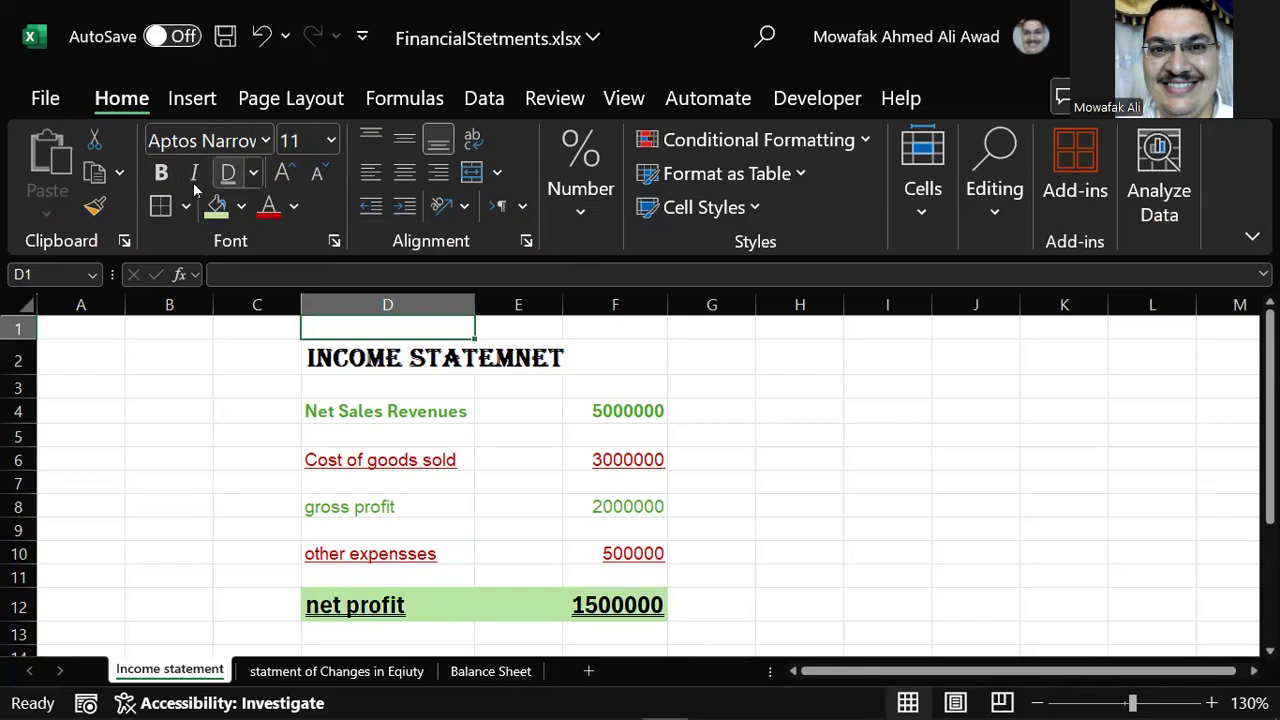
left_click(294, 207)
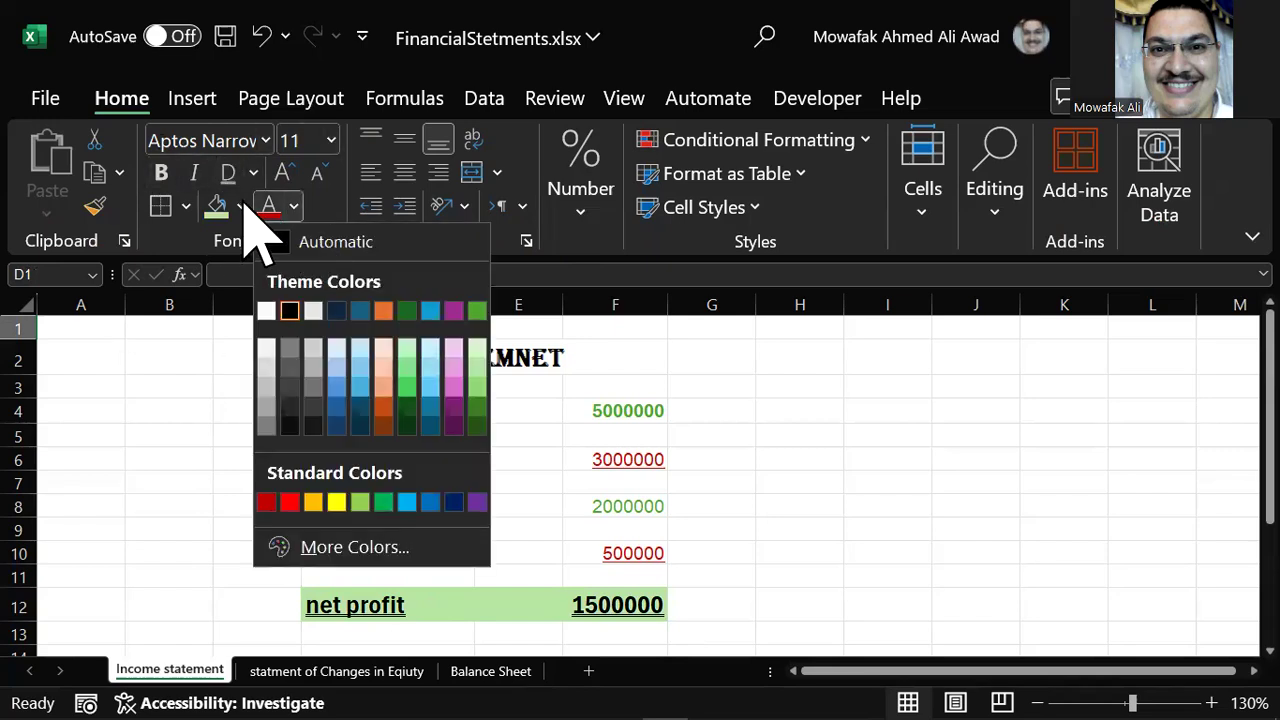
key("Escape")
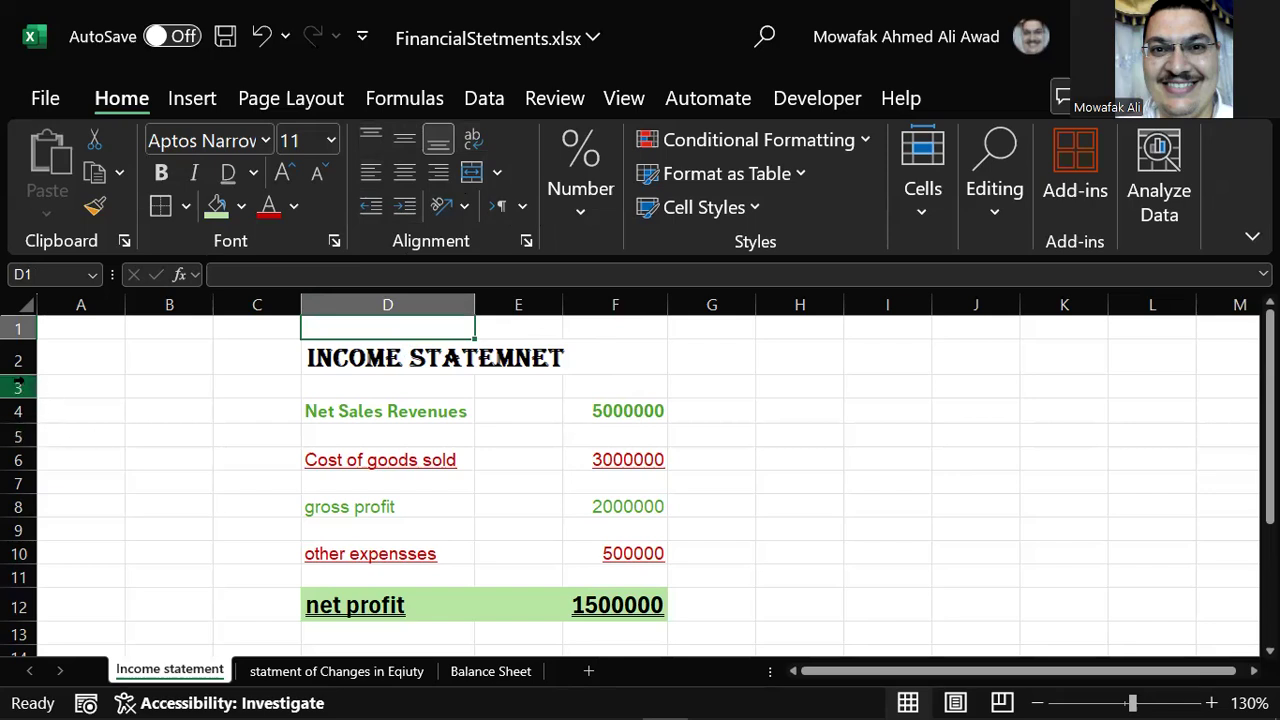
Increase the height of row 2 and top-align the Income Statemnet title in D2.
left_click_drag(18, 341, 18, 372)
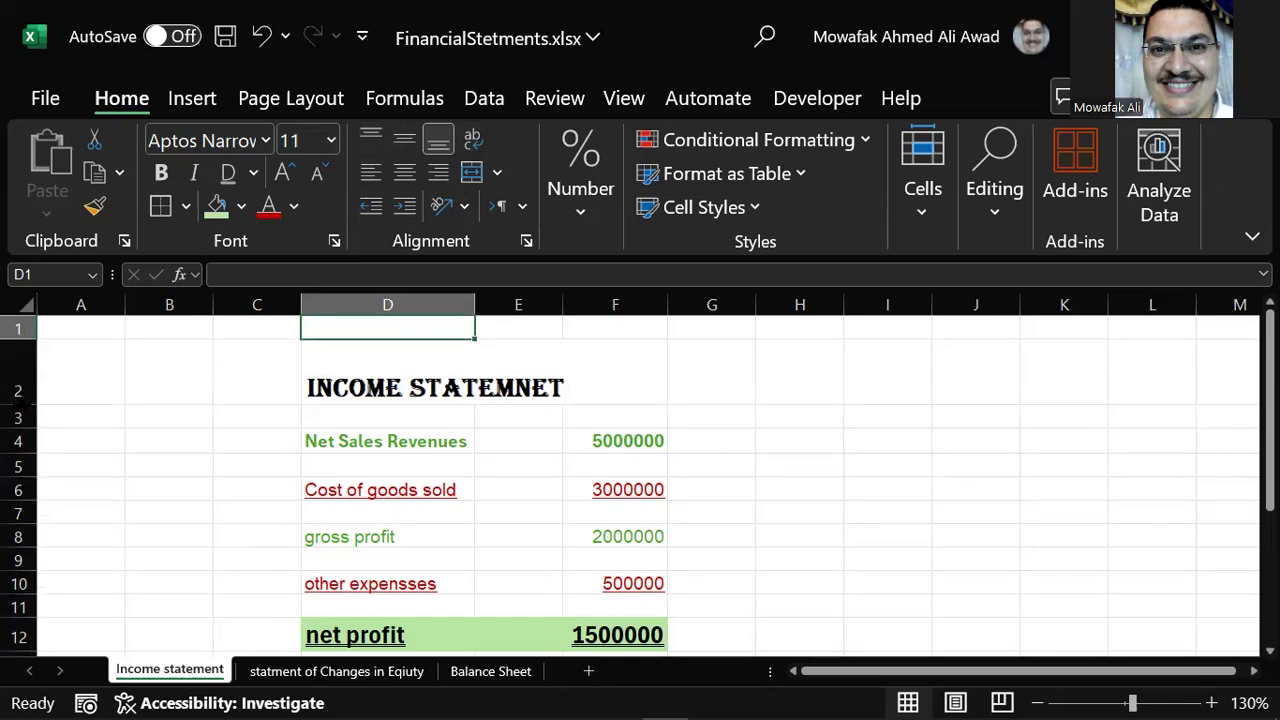
left_click(430, 388)
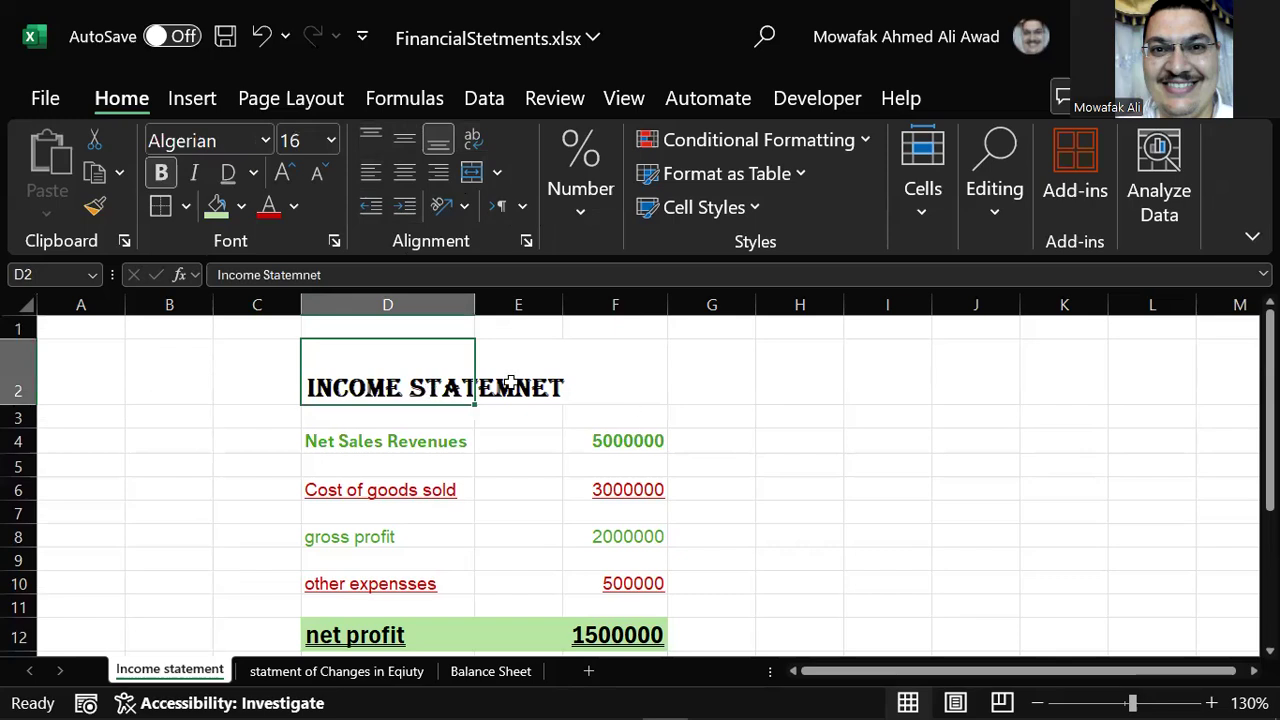
left_click(379, 140)
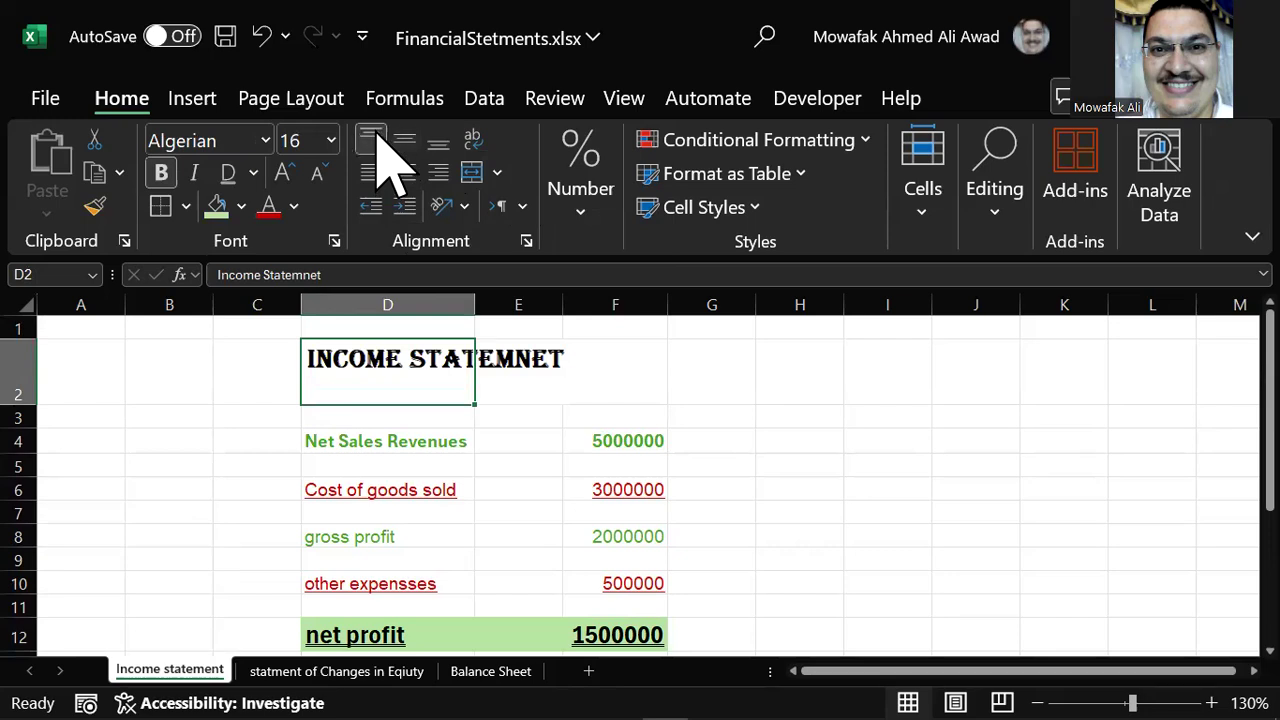
Widen column D beyond the title's length and right-align the title in D2.
double_click(474, 304)
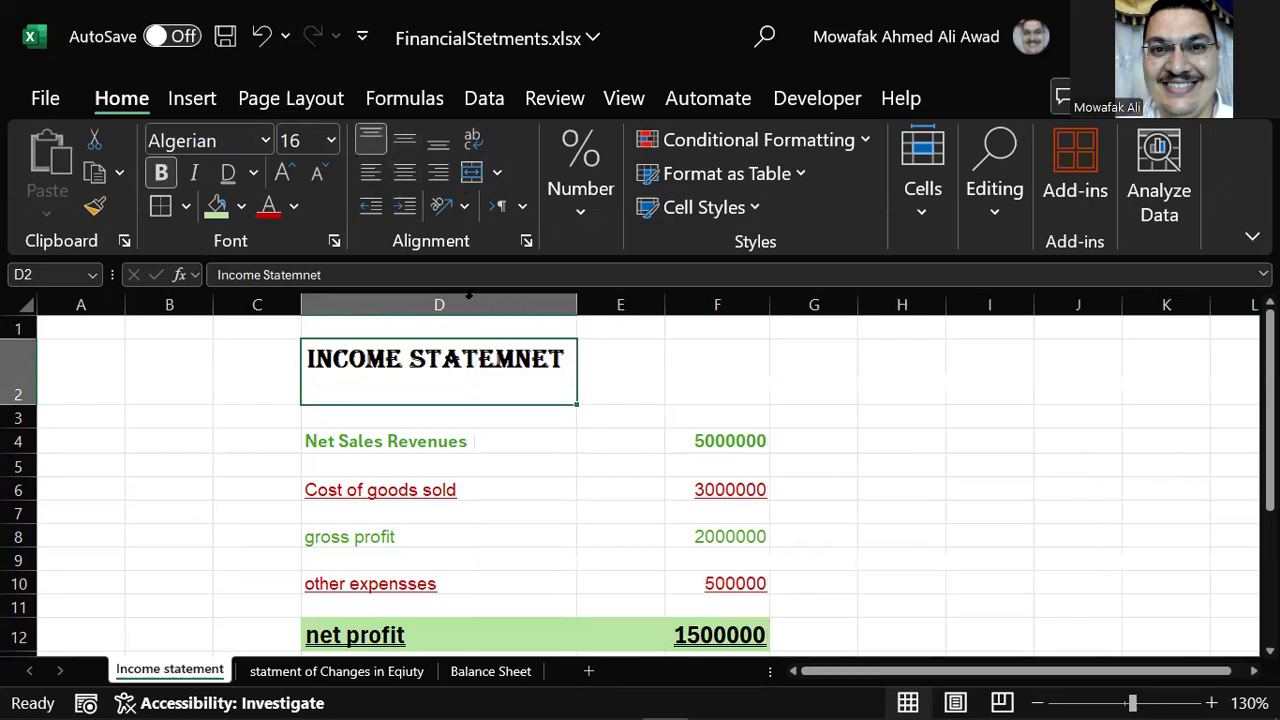
left_click(438, 172)
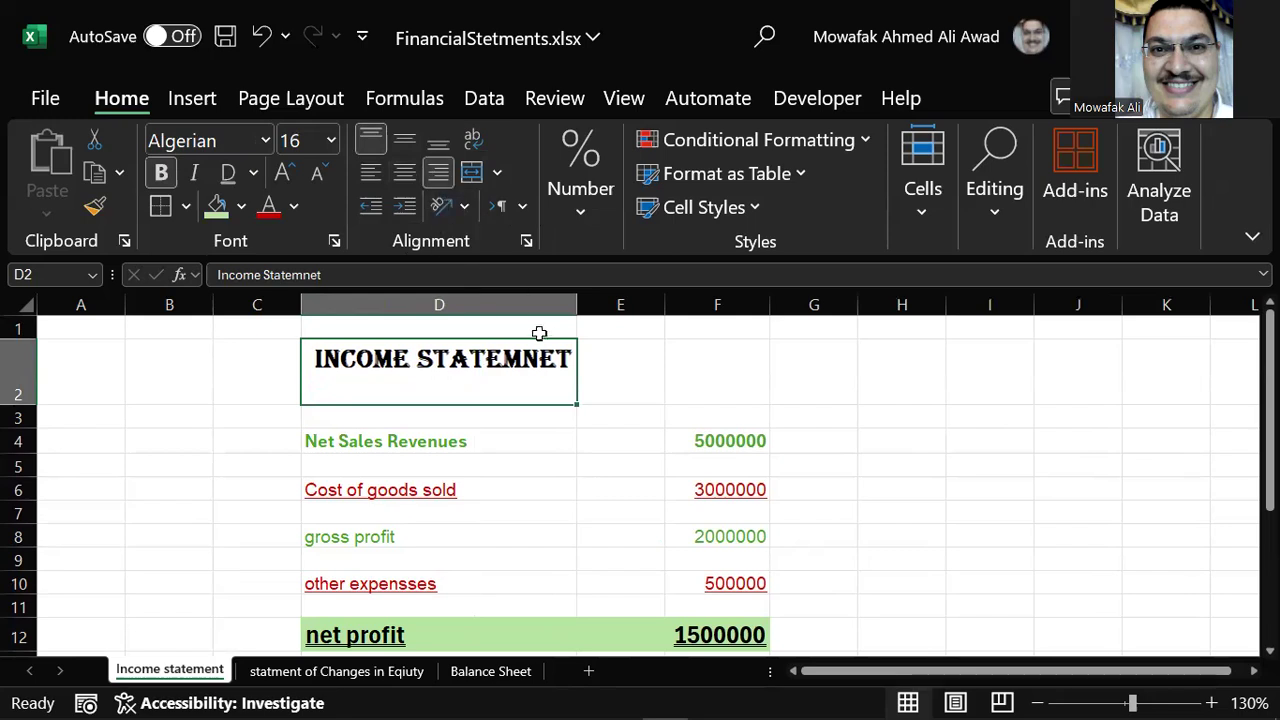
left_click_drag(577, 304, 614, 304)
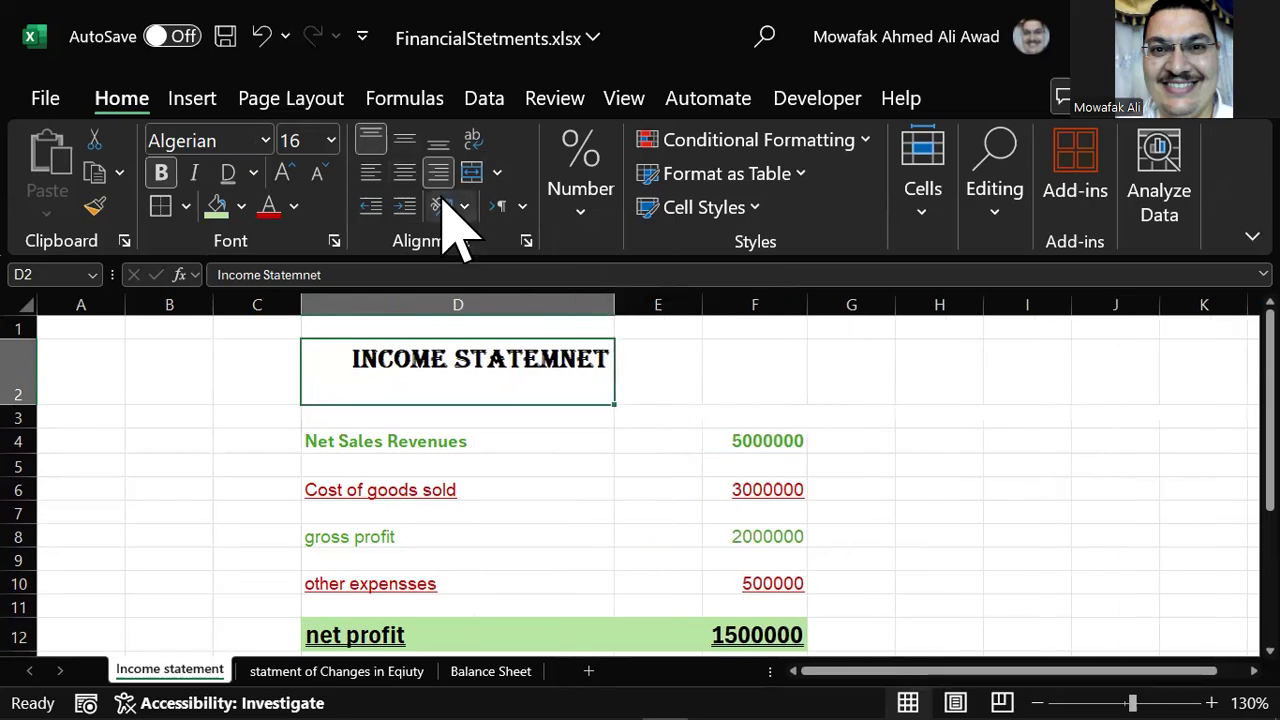
Try centre, left and right horizontal alignment on the title in D2.
left_click(436, 175)
left_click(402, 172)
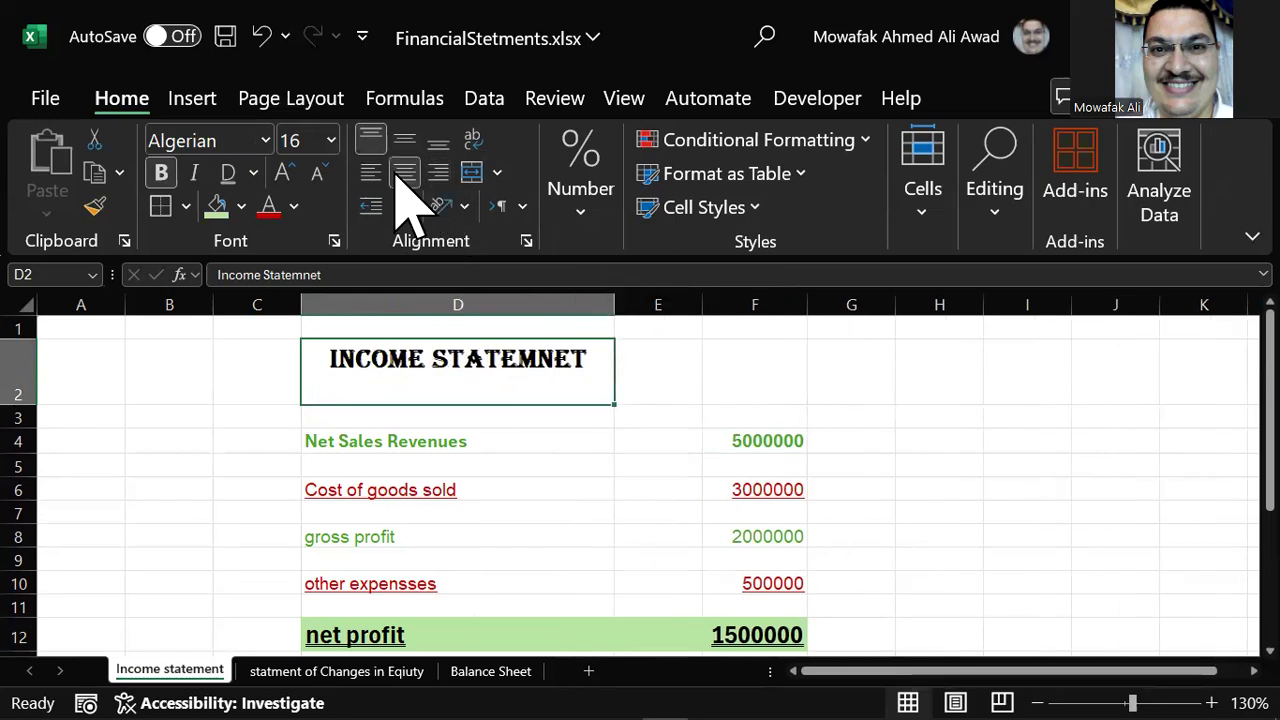
left_click(370, 172)
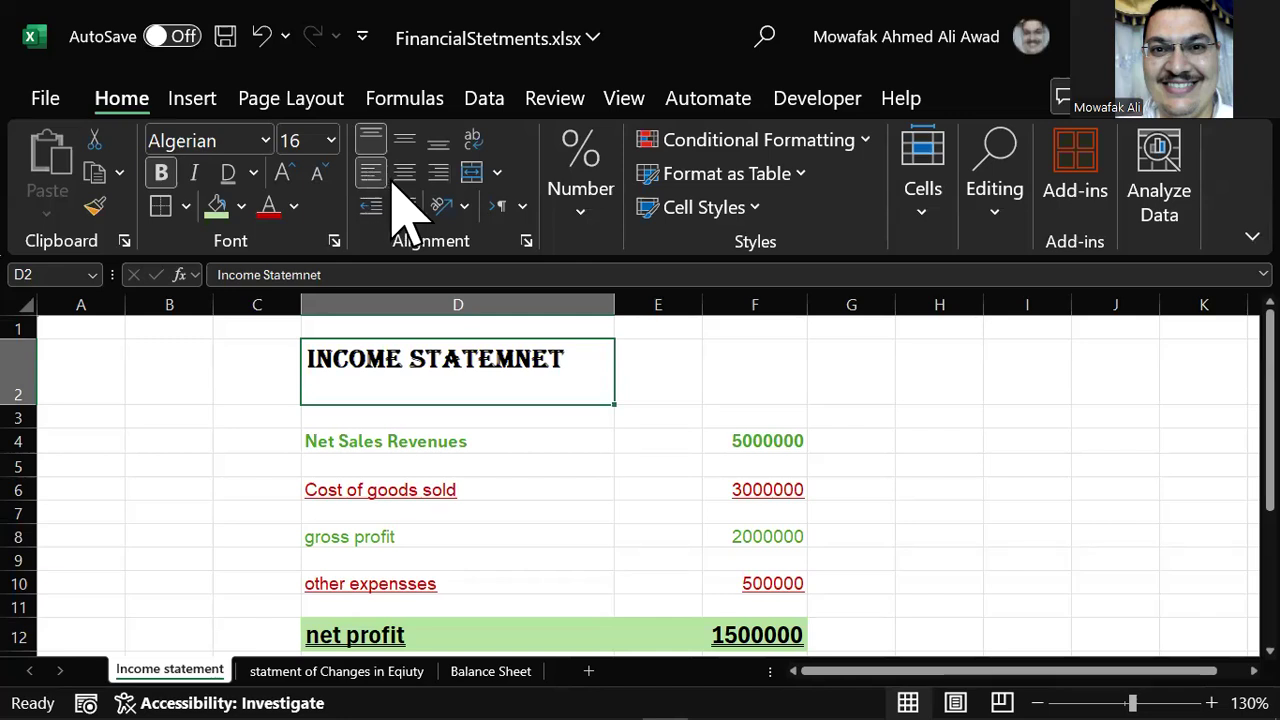
left_click(405, 173)
left_click(440, 172)
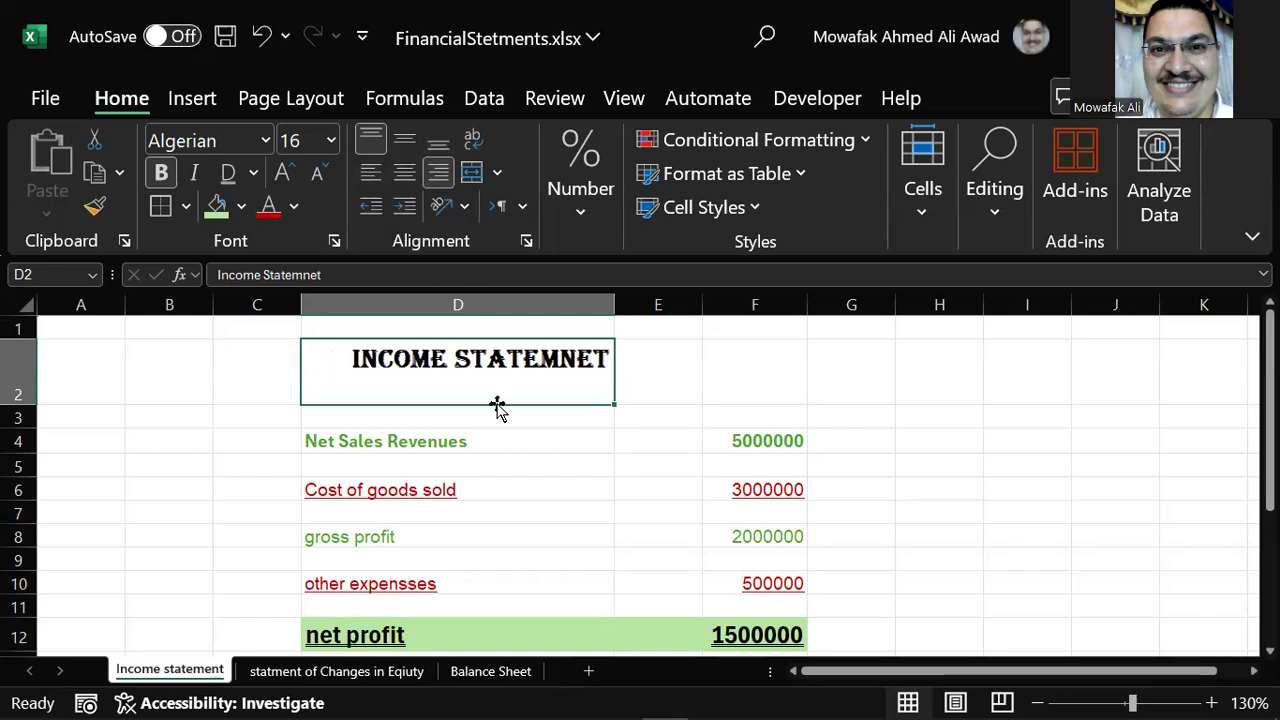
Try bottom and top alignment on the title in D2, and settle on middle vertical and centre horizontal alignment.
left_click(444, 143)
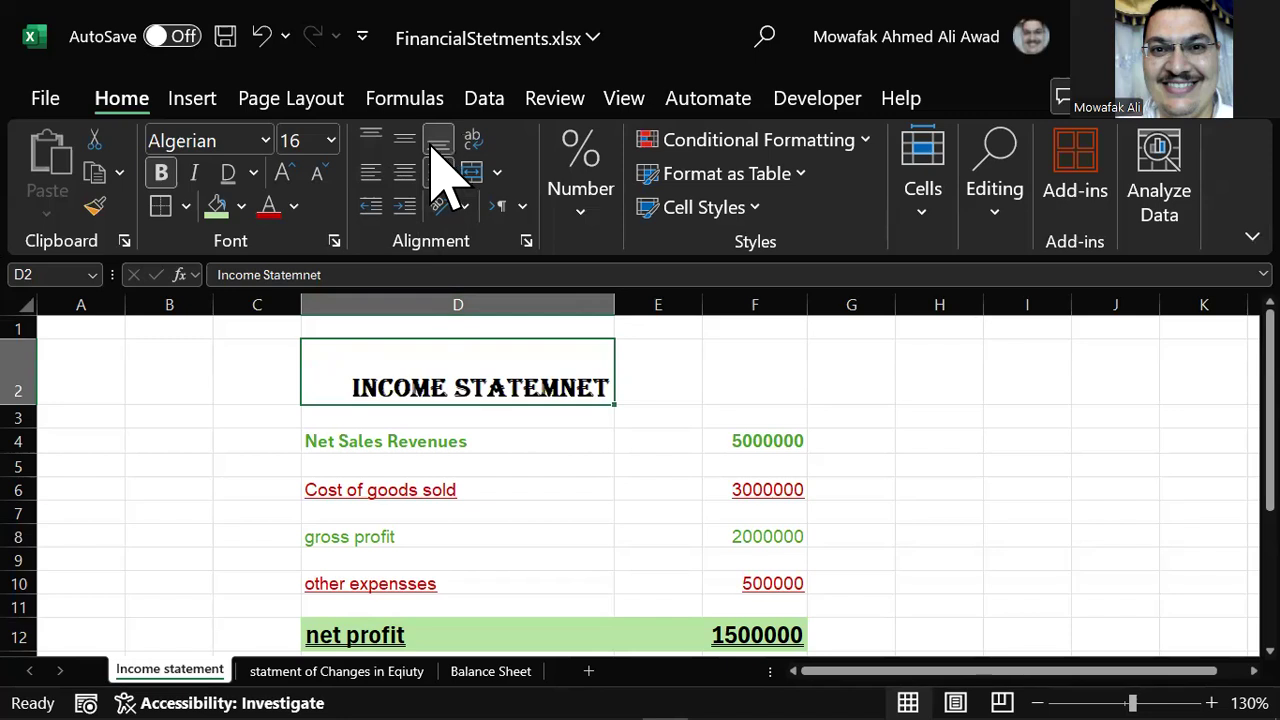
left_click(405, 143)
left_click(371, 140)
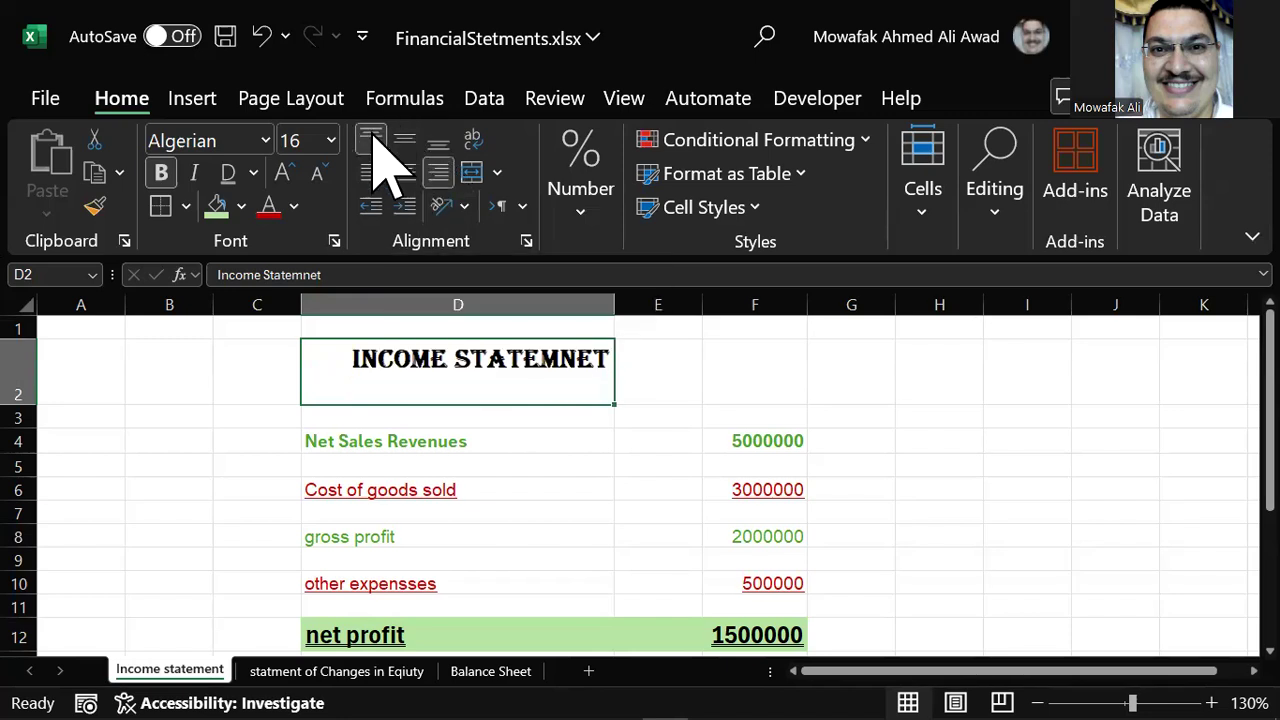
left_click(405, 140)
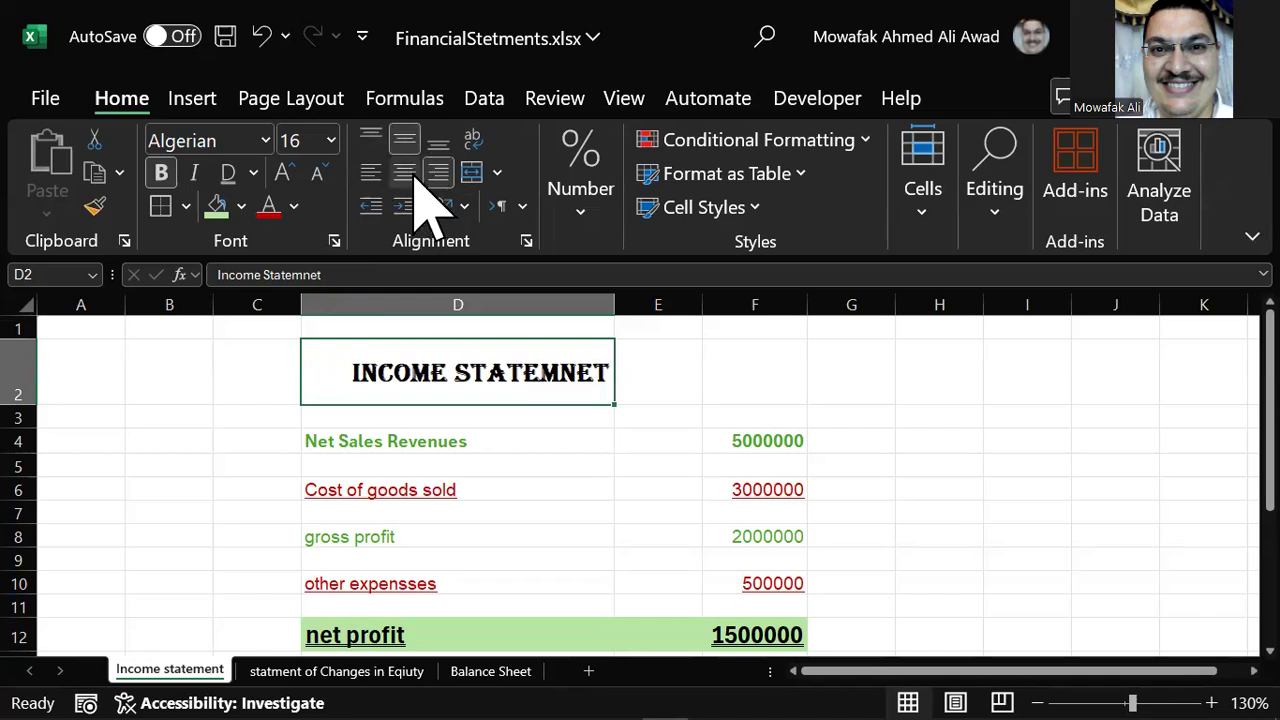
left_click(403, 170)
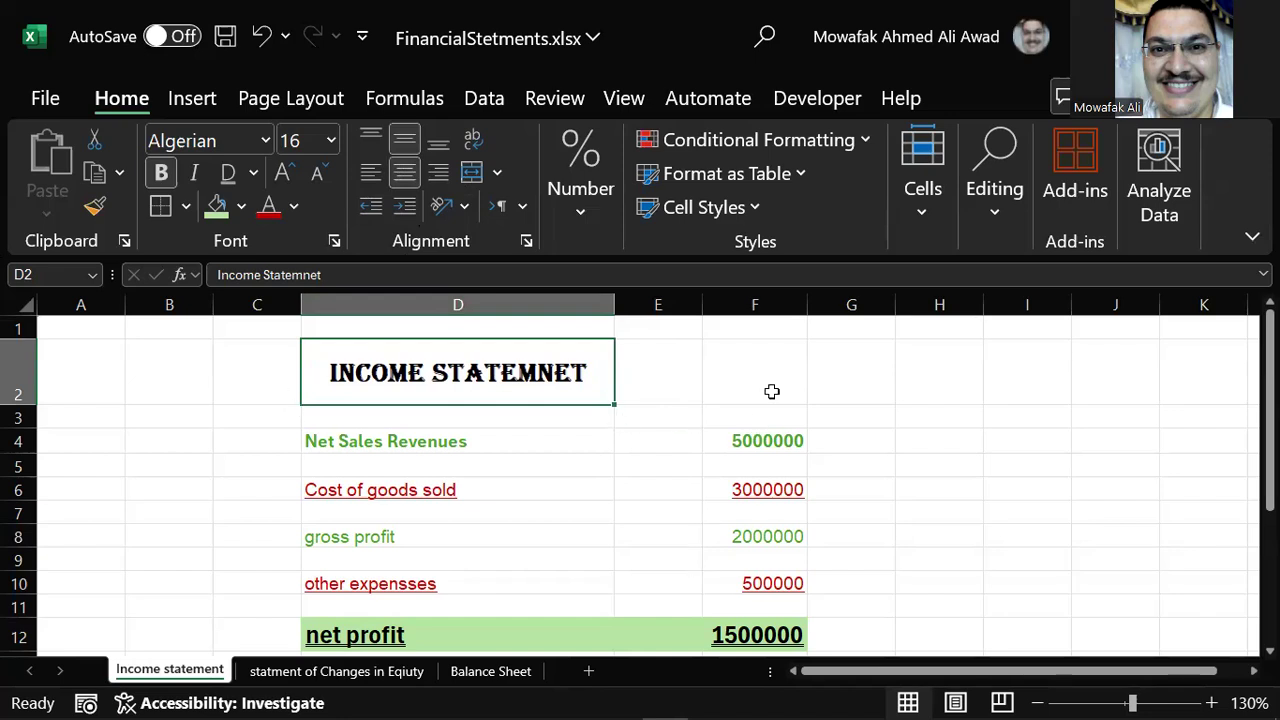
Merge and center the title across D2:F2 and reduce the height of row 2 to fit it closely.
left_click_drag(762, 387, 514, 370)
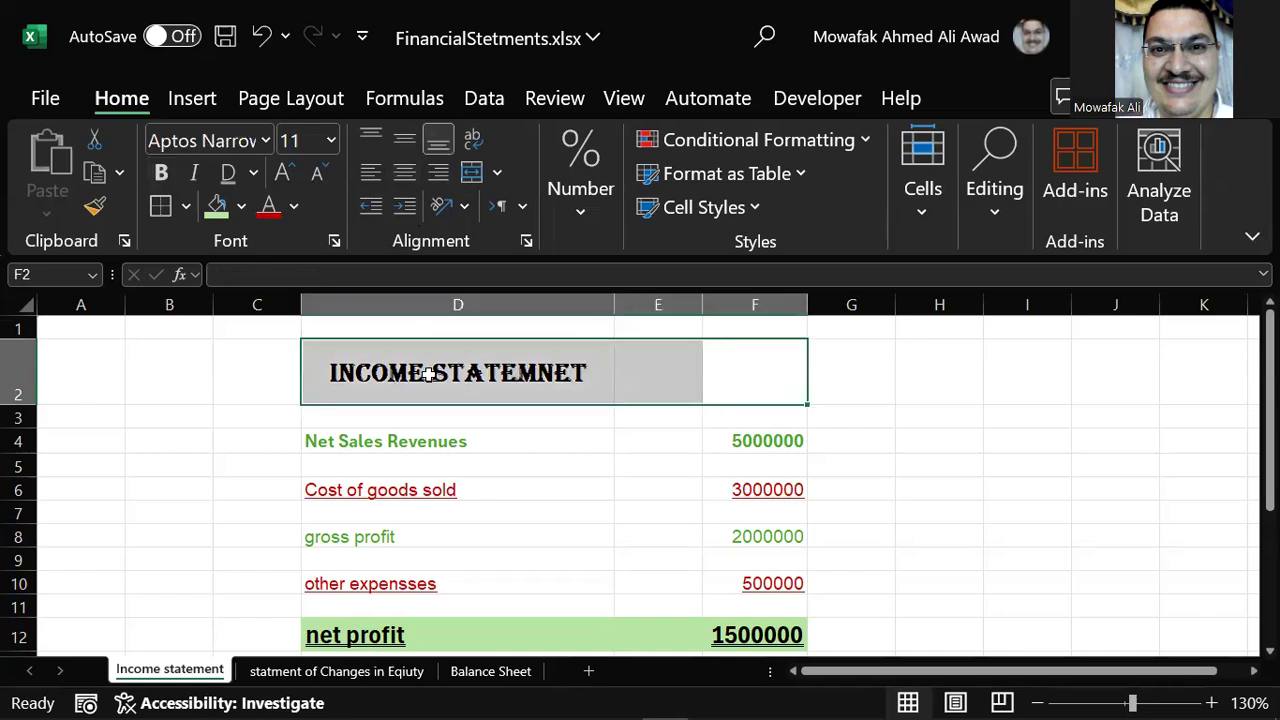
left_click(478, 176)
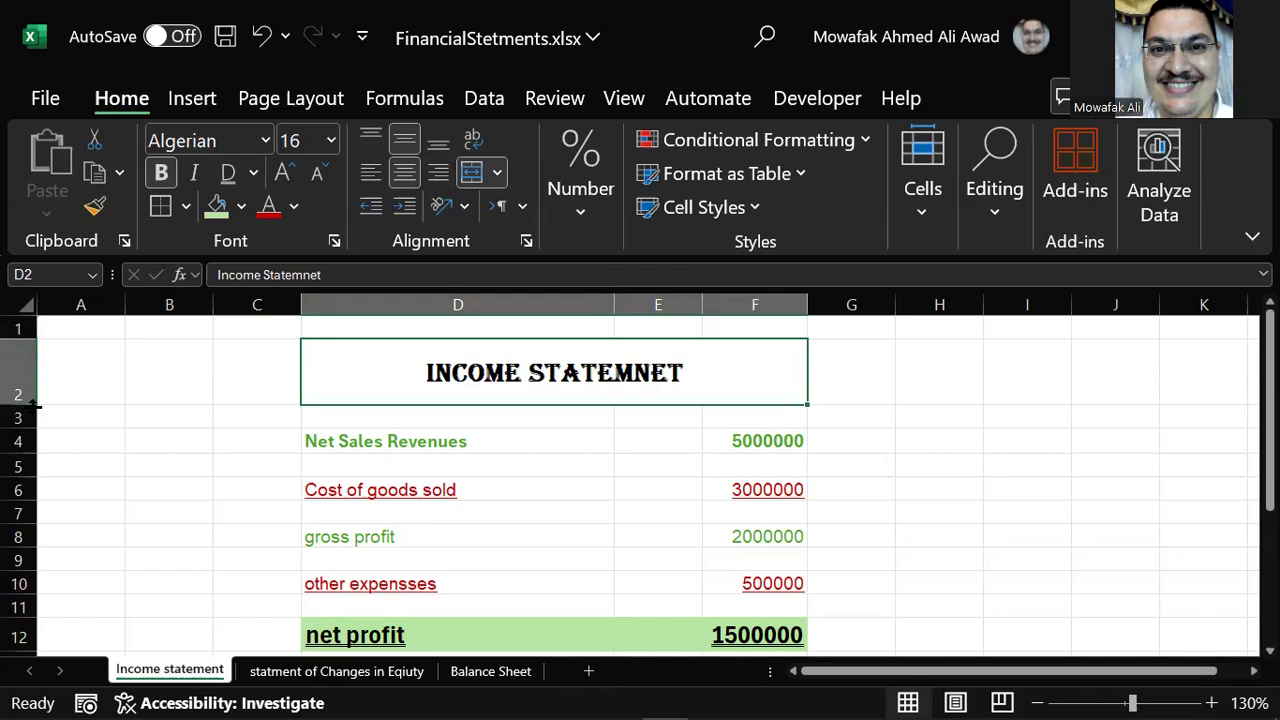
left_click_drag(35, 404, 35, 375)
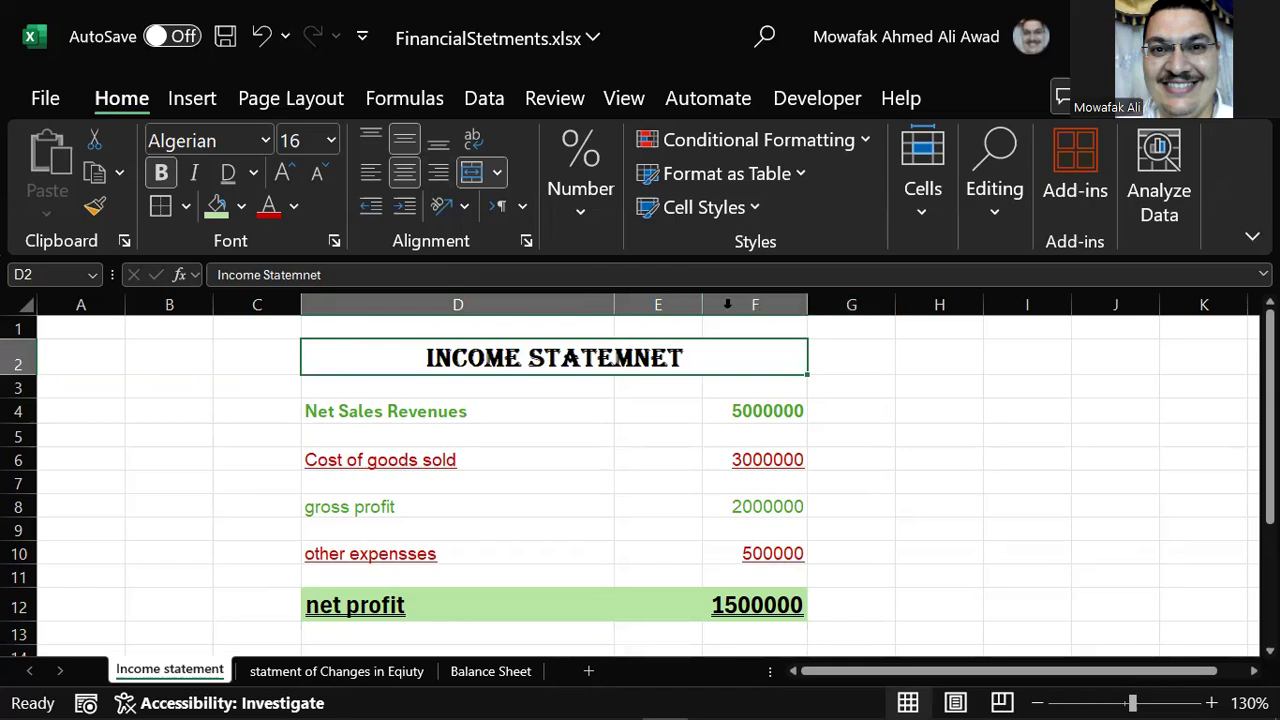
Autofit the widths of all columns on the Income statement sheet.
left_click(24, 305)
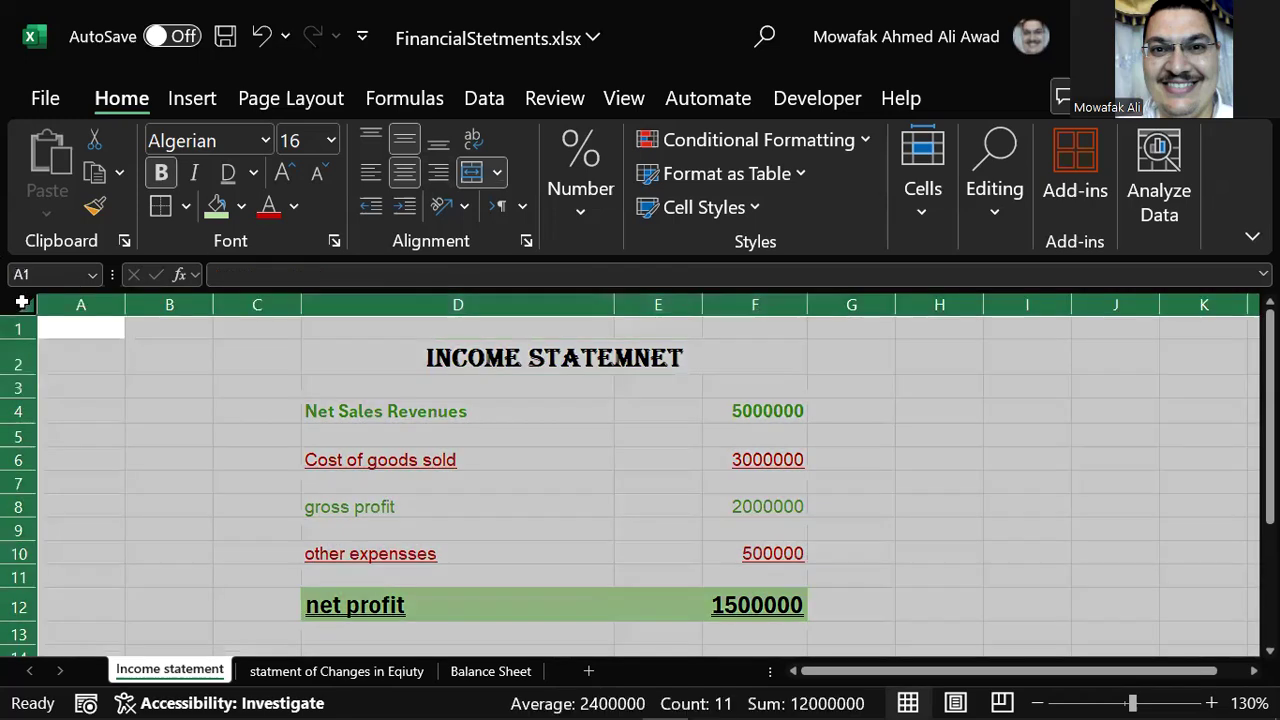
double_click(806, 313)
left_click(492, 404)
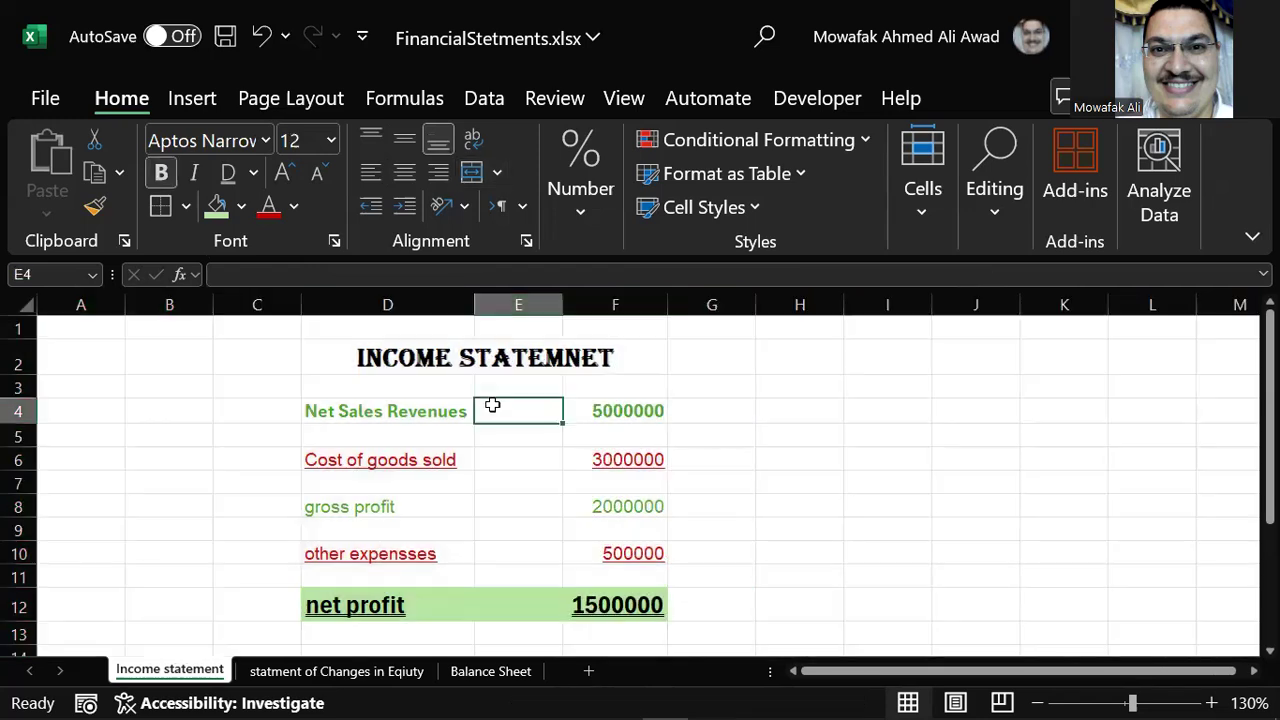
Apply outside borders around the whole income statement, D2:F12.
left_click(352, 395)
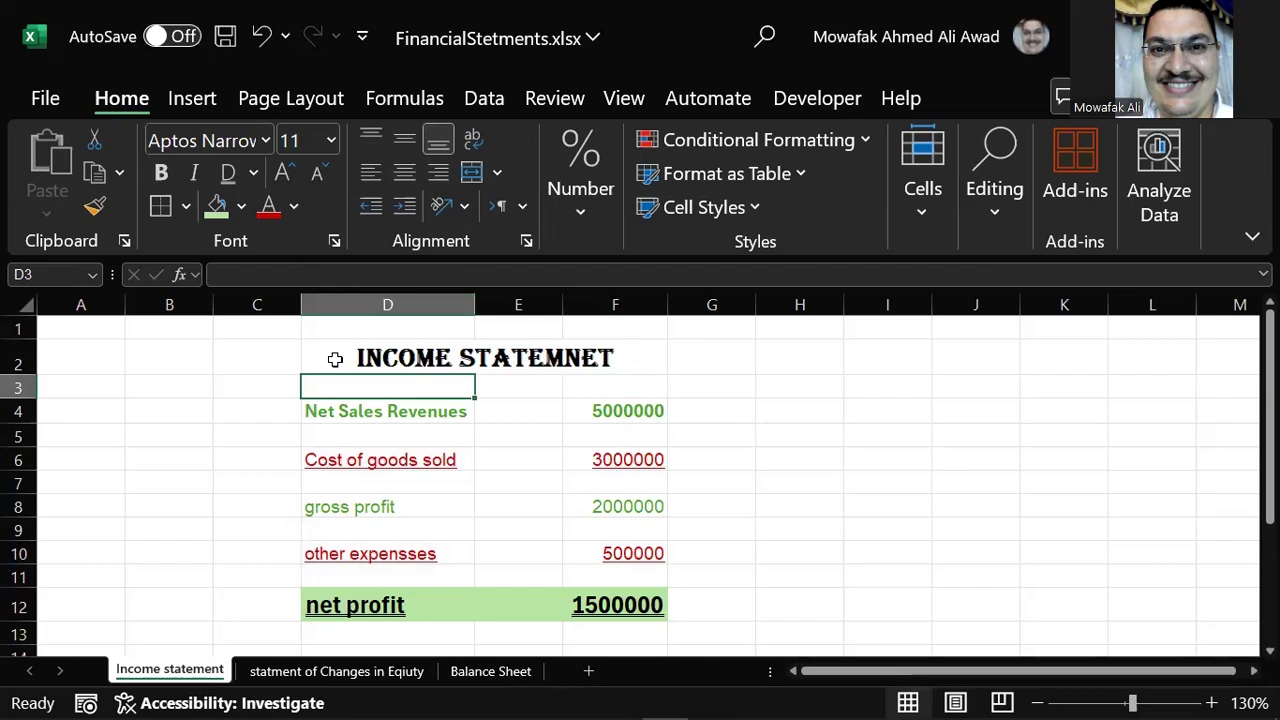
left_click_drag(334, 350, 543, 600)
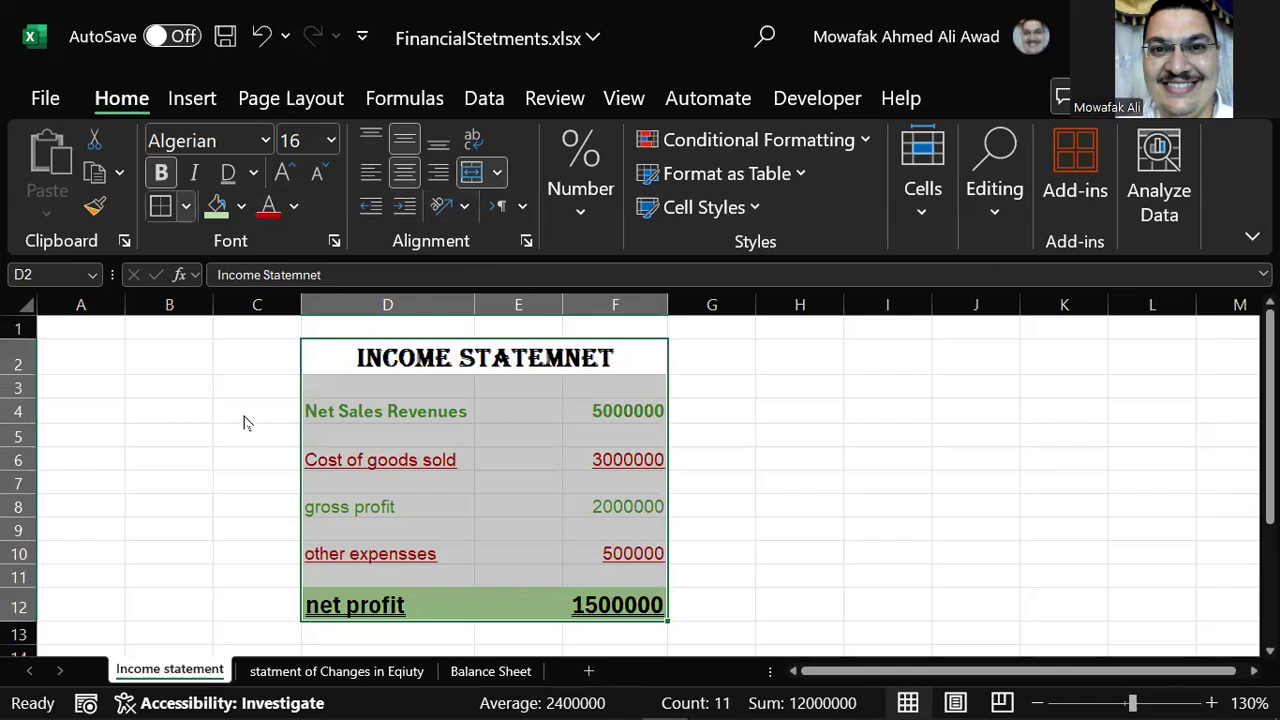
key("alt+h")
key("b")
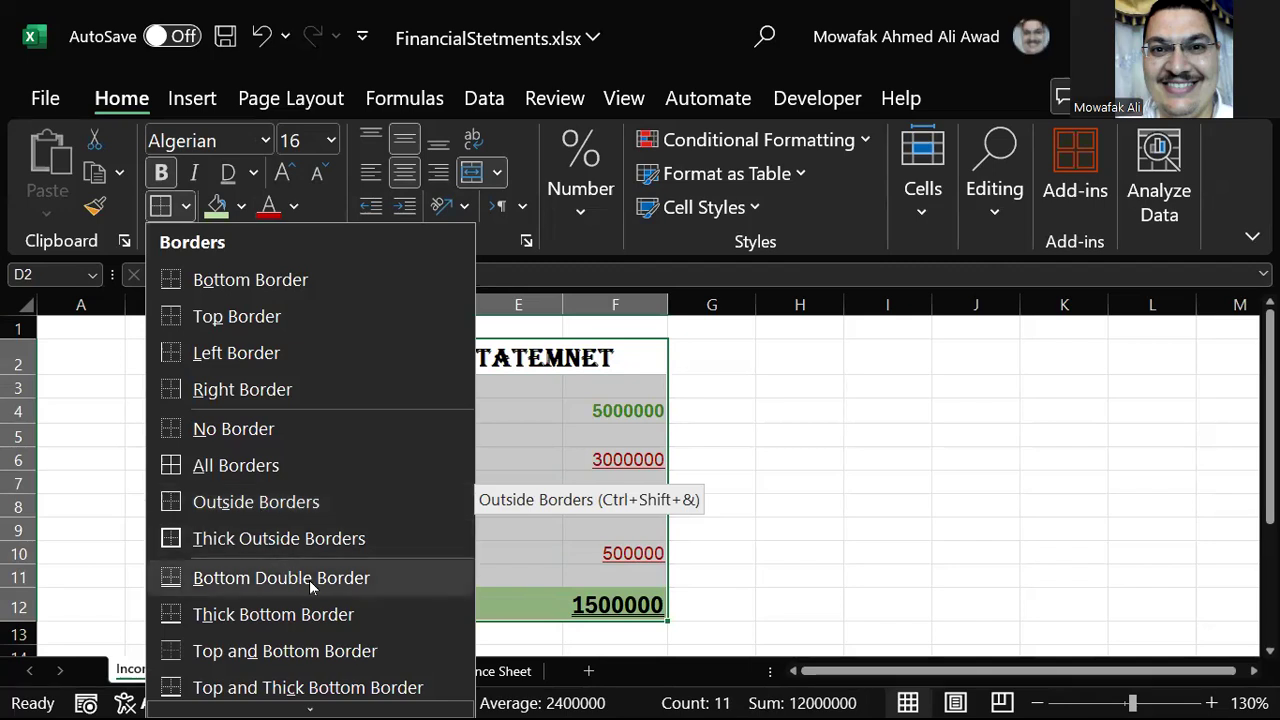
scroll(318, 588, "down", 1)
scroll(318, 588, "down", 1)
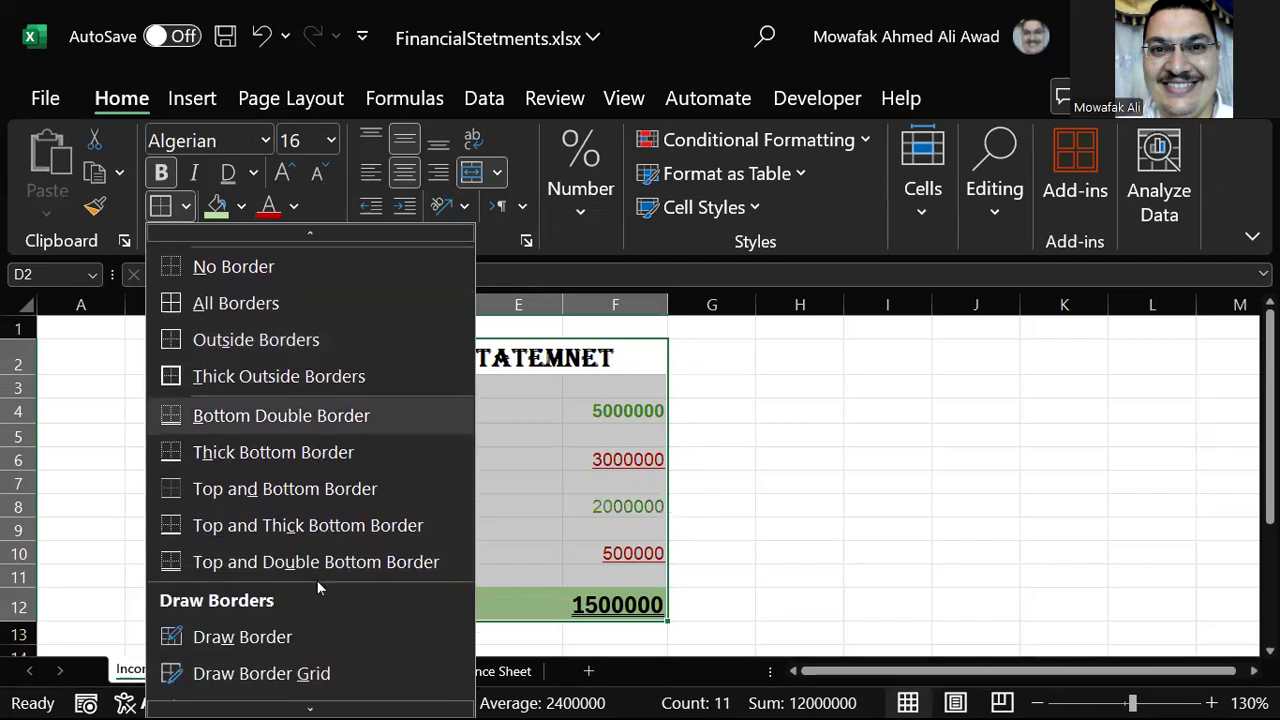
left_click(309, 345)
left_click(420, 460)
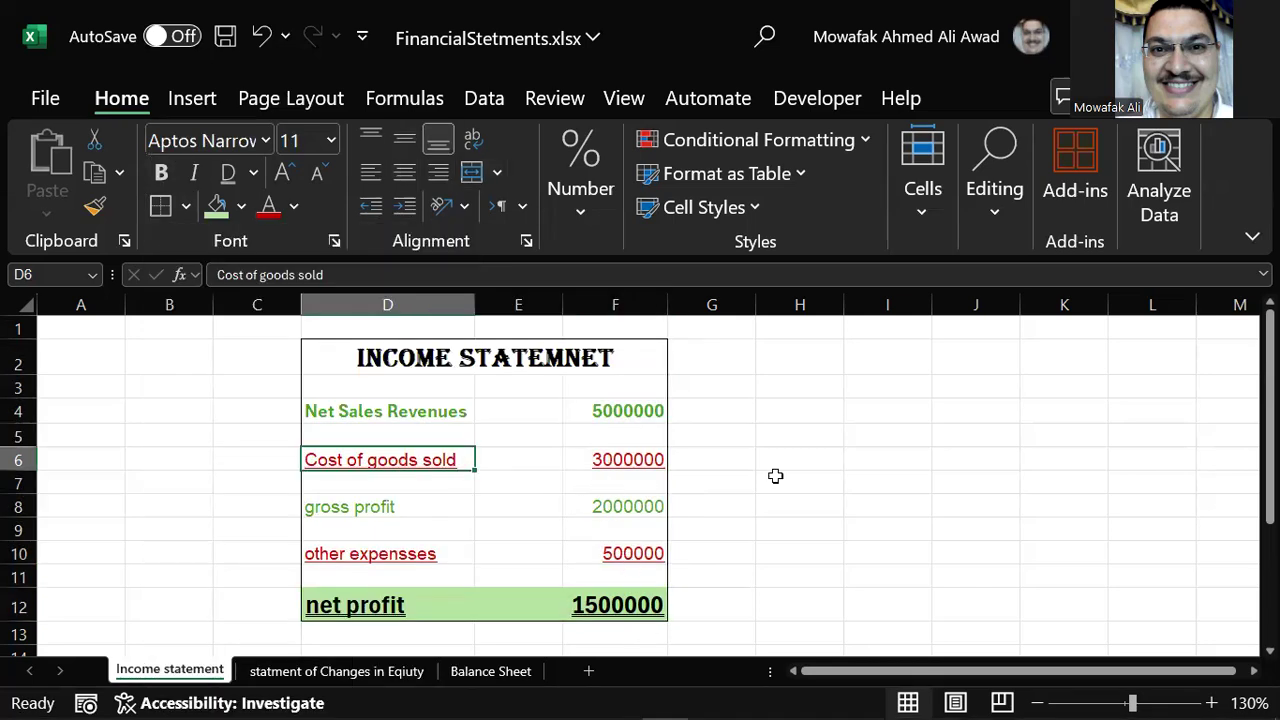
Add a bottom border beneath the merged income statement title in row 2.
left_click(344, 351)
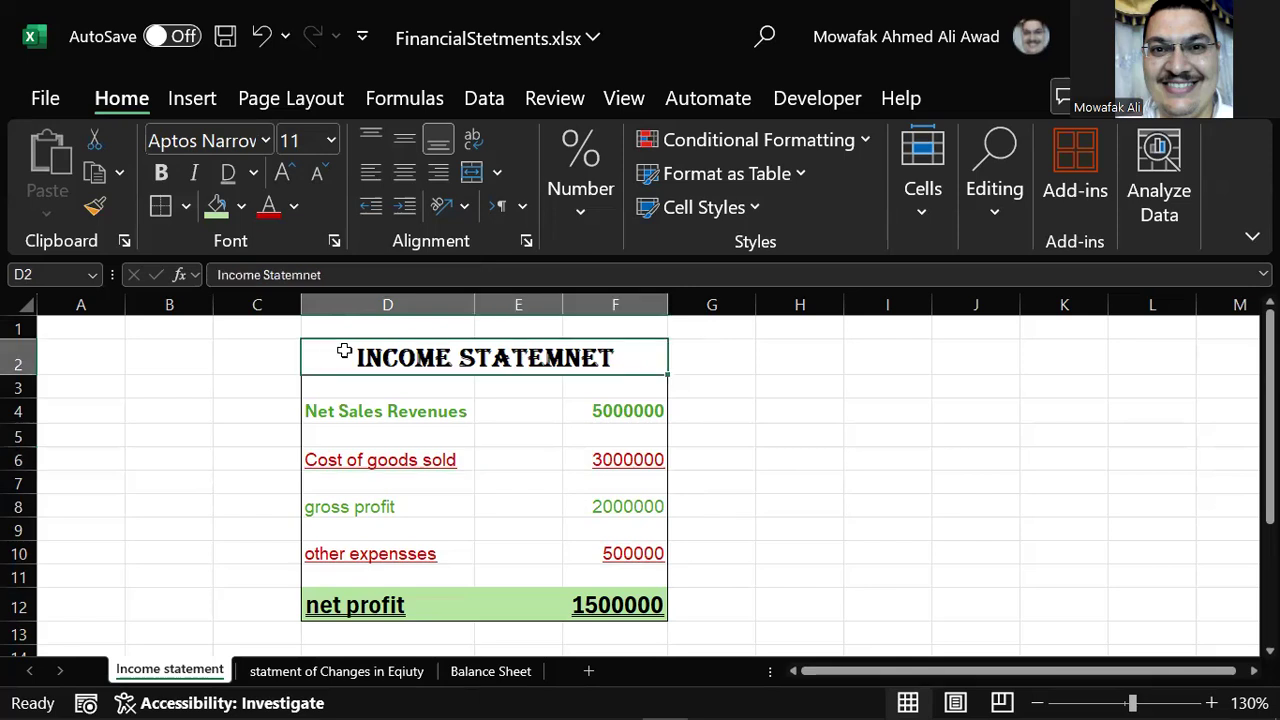
left_click(186, 206)
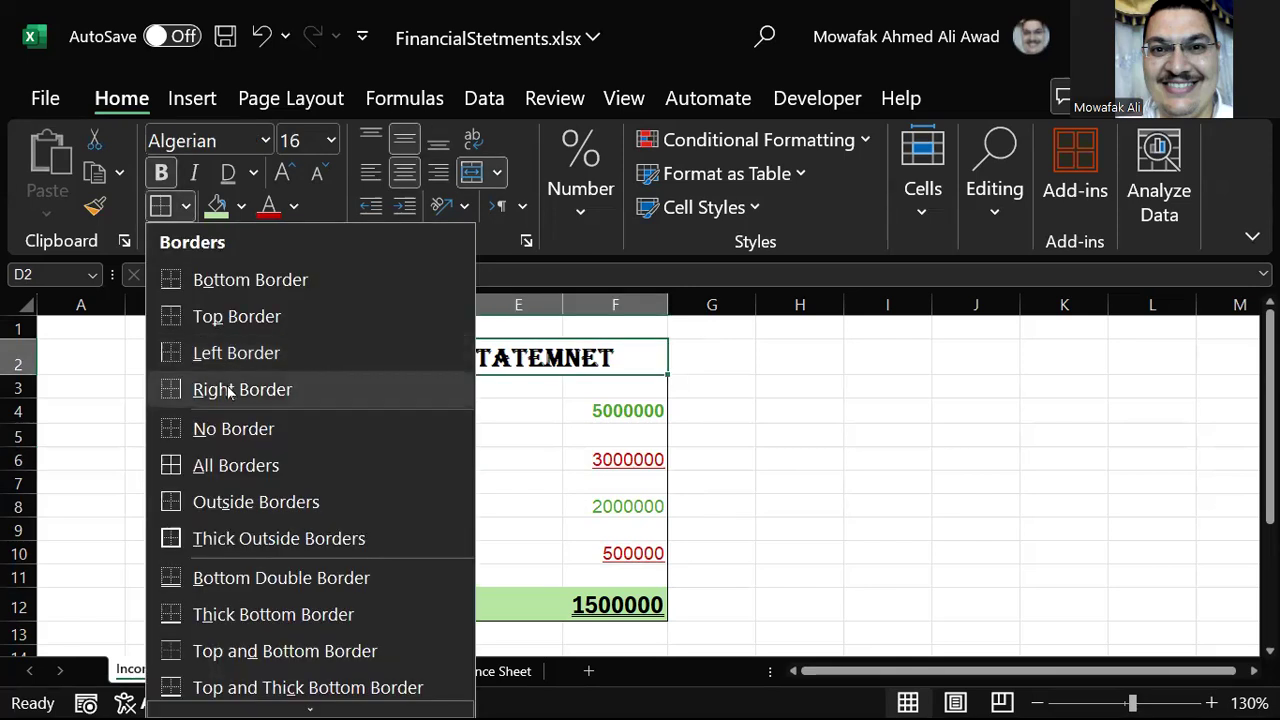
left_click(268, 288)
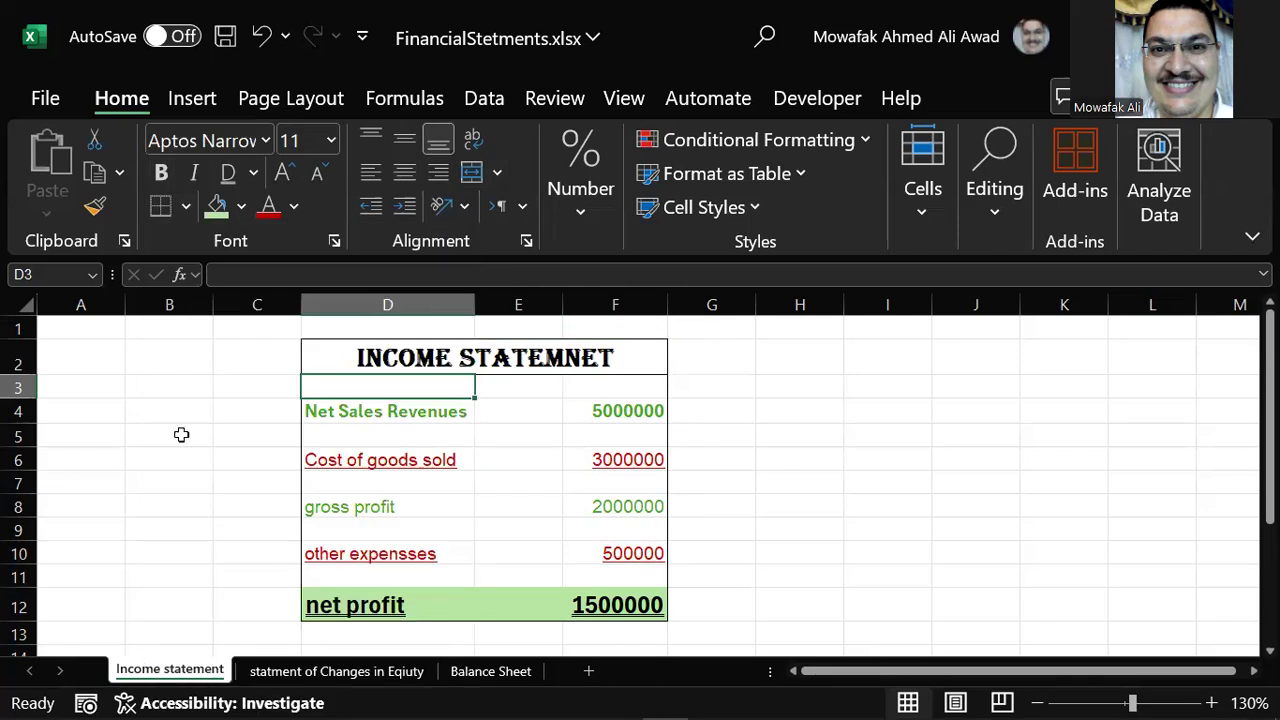
left_click(229, 448)
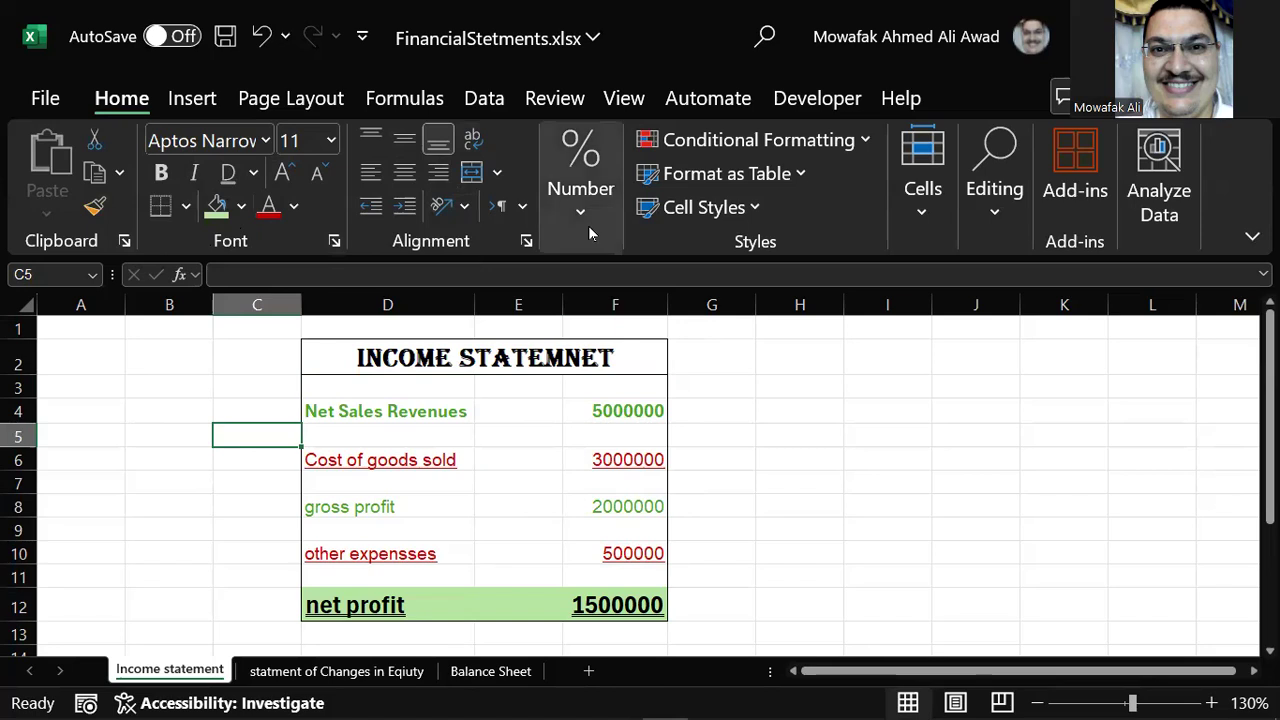
Format the net sales revenues amount in F4 as Number with 2 decimal places and the 1000 separator.
left_click(640, 422)
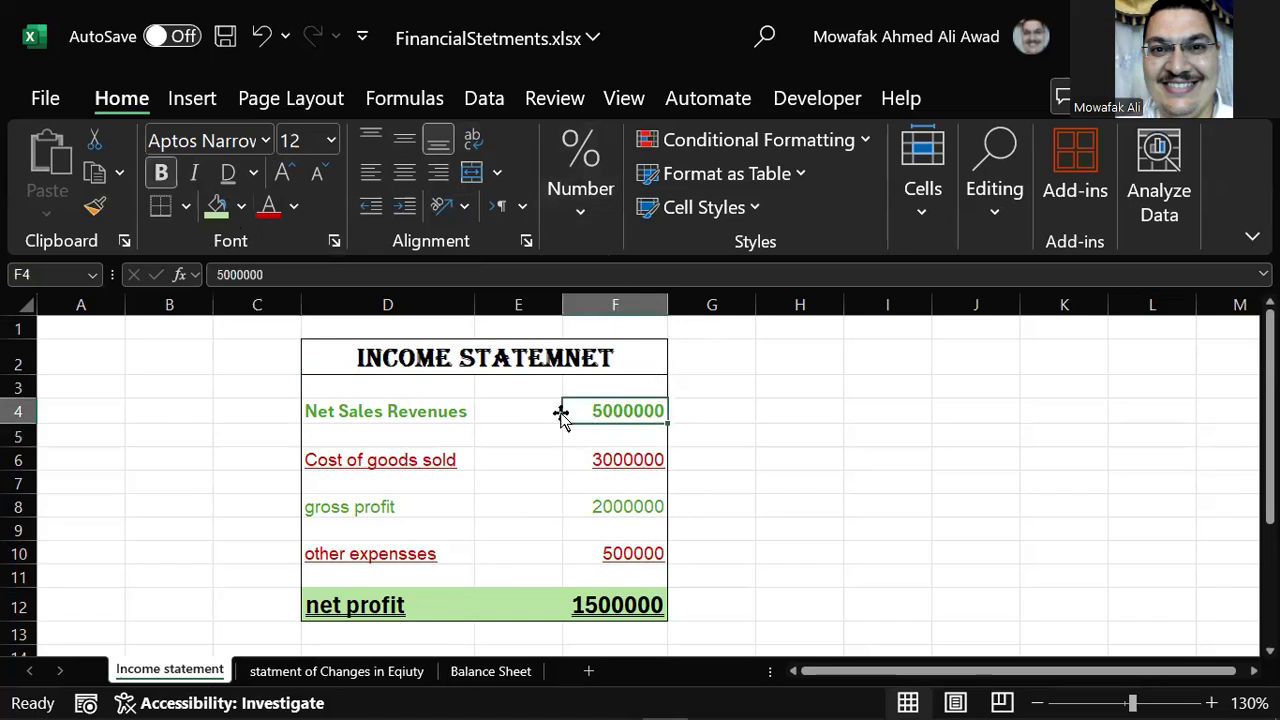
right_click(612, 417)
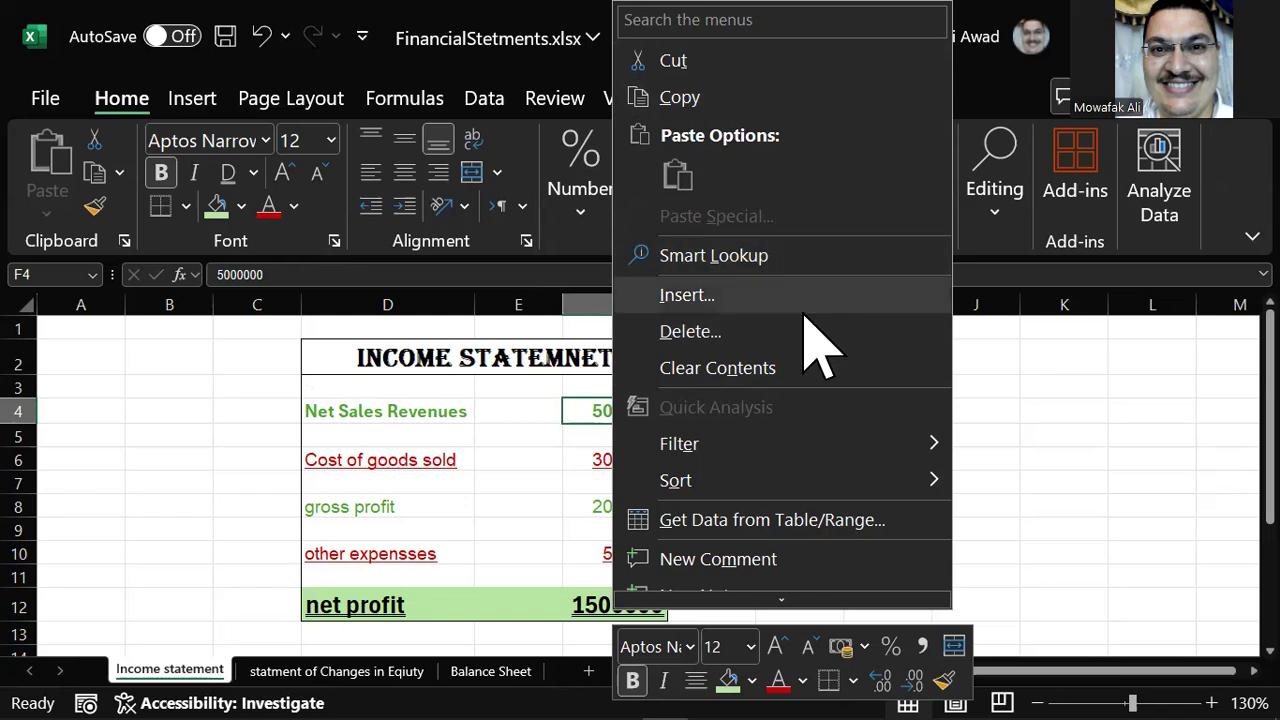
scroll(805, 460, "down", 6)
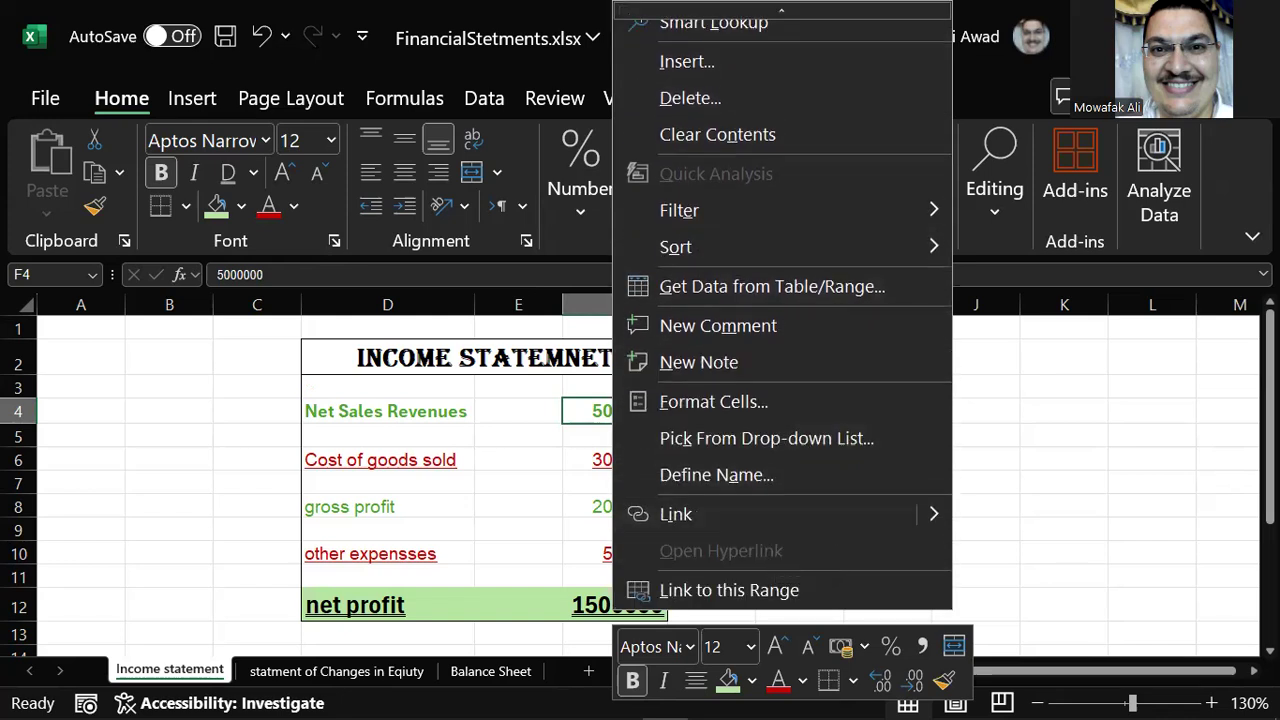
left_click(631, 420)
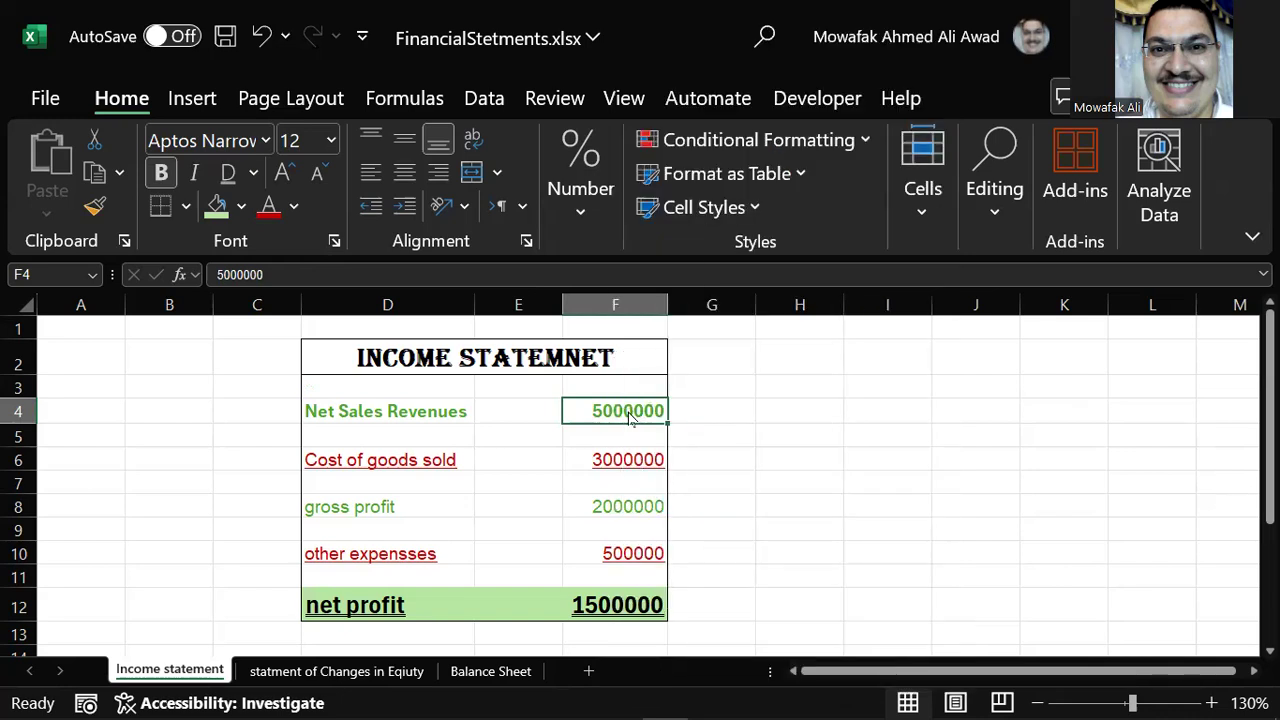
right_click(631, 420)
scroll(830, 465, "down", 2)
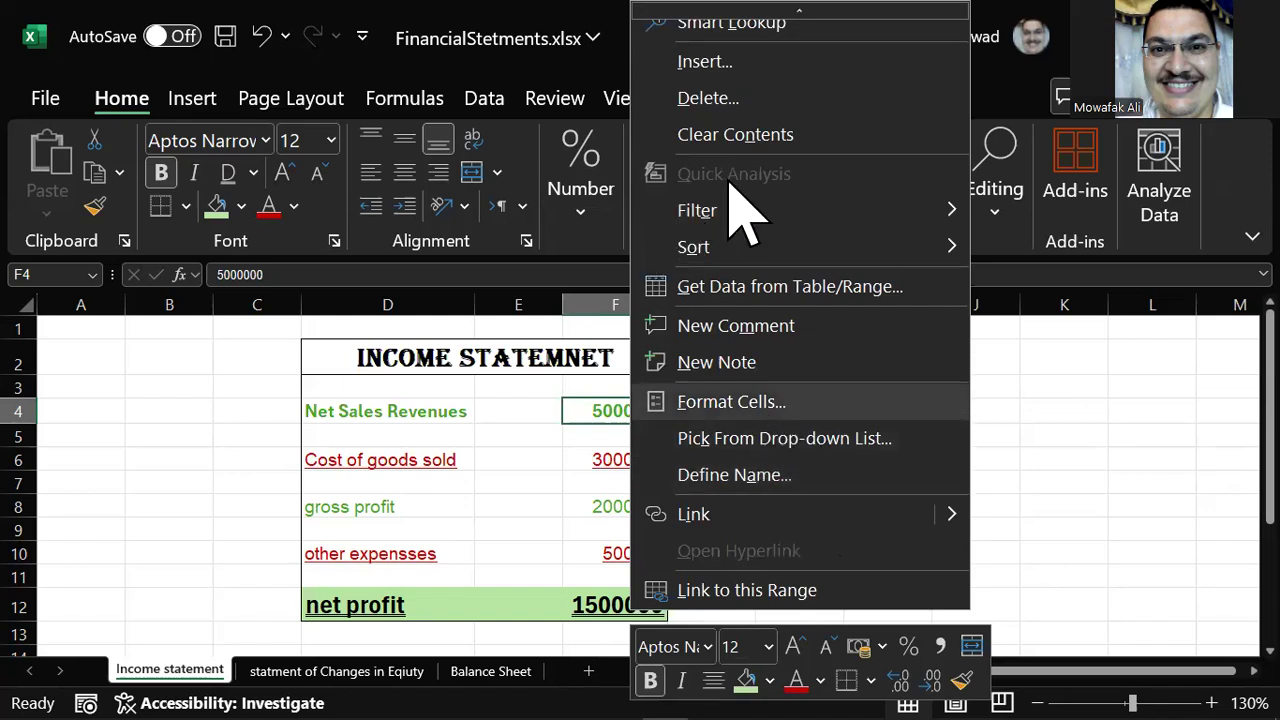
key("Return")
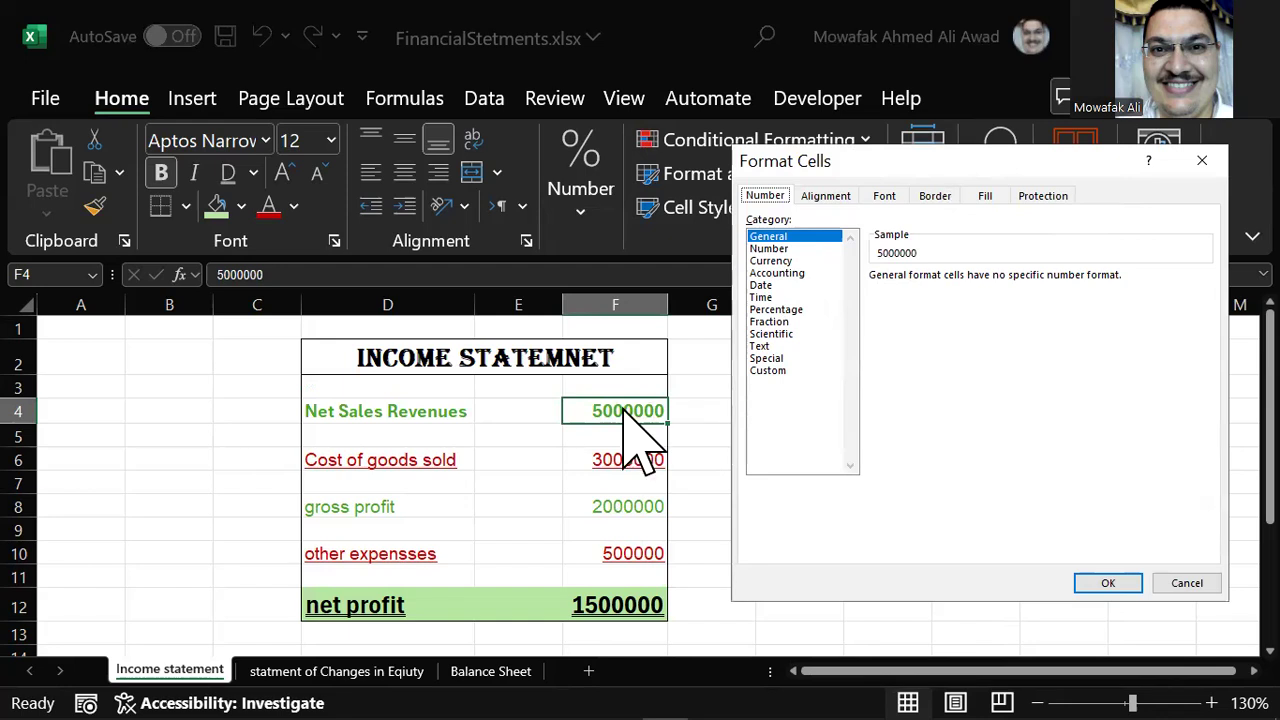
left_click(798, 249)
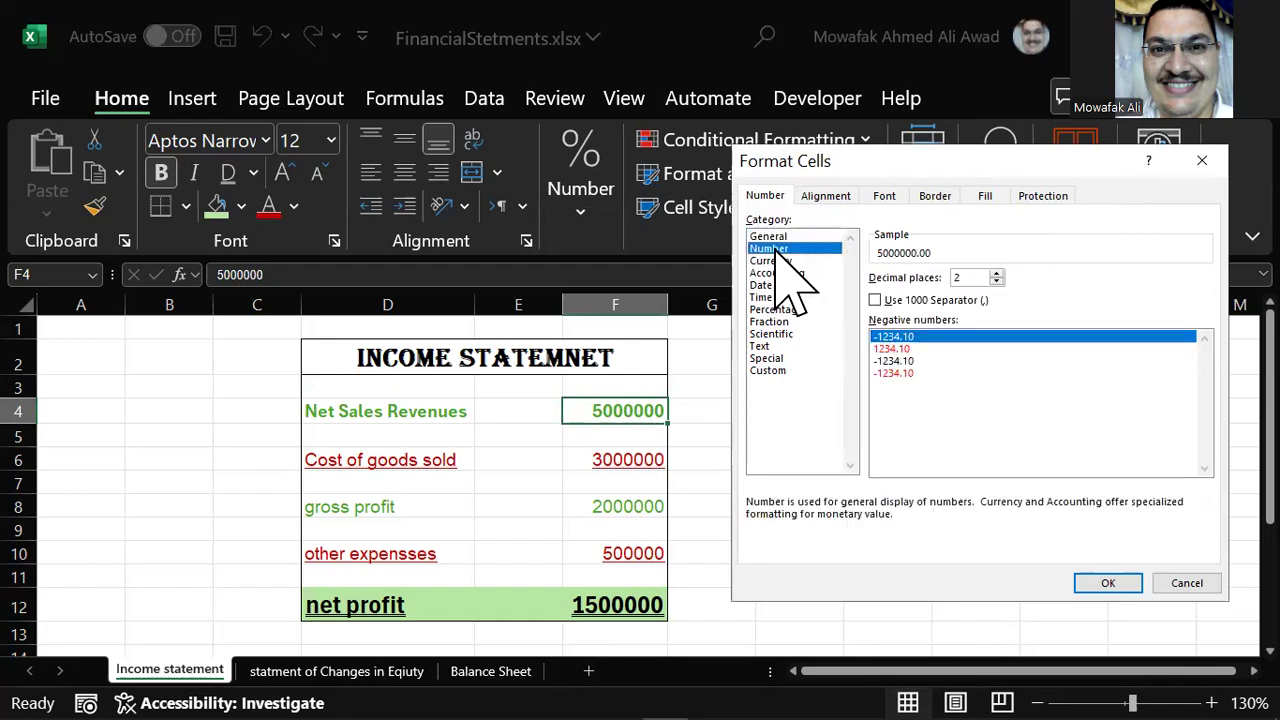
left_click(777, 237)
left_click(790, 249)
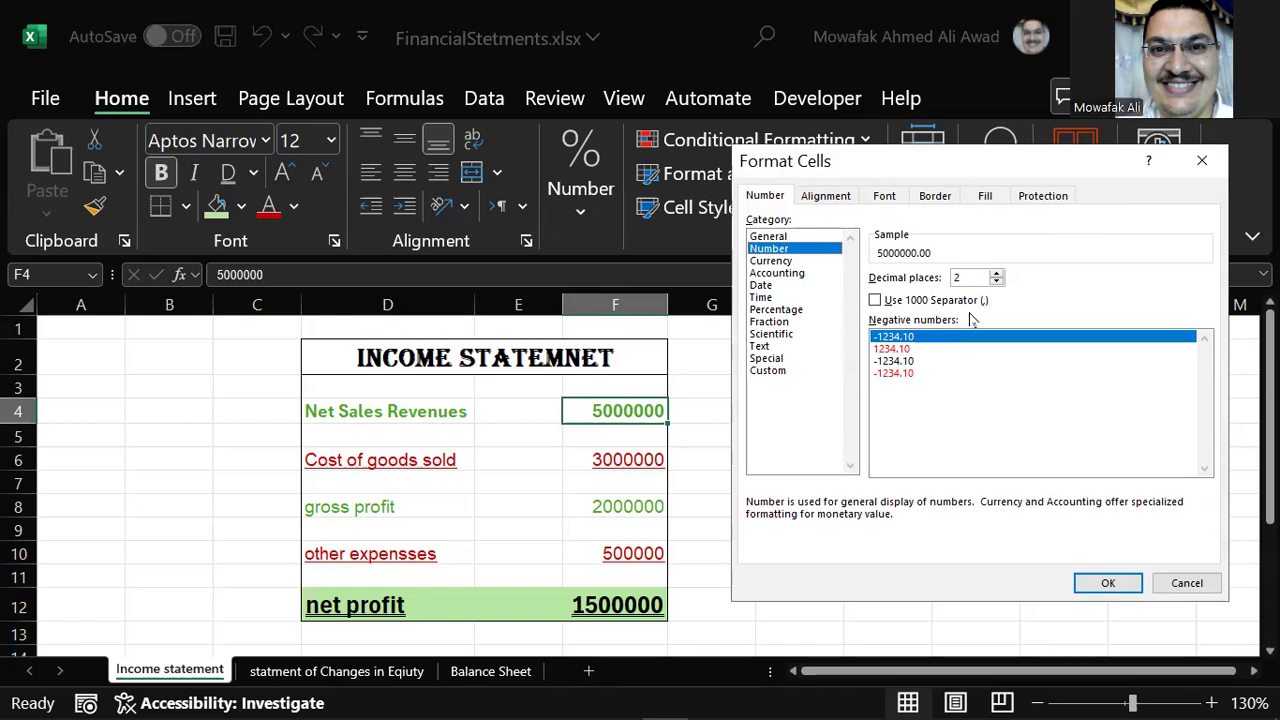
left_click(876, 301)
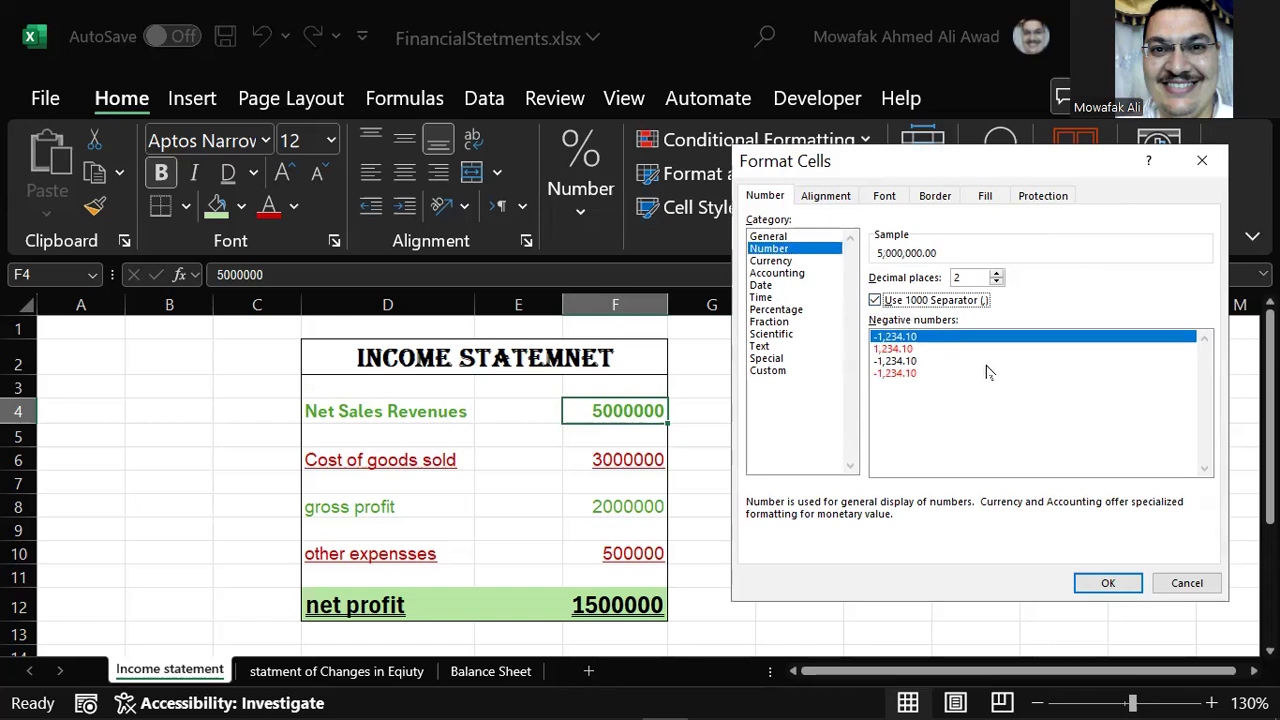
left_click(1131, 587)
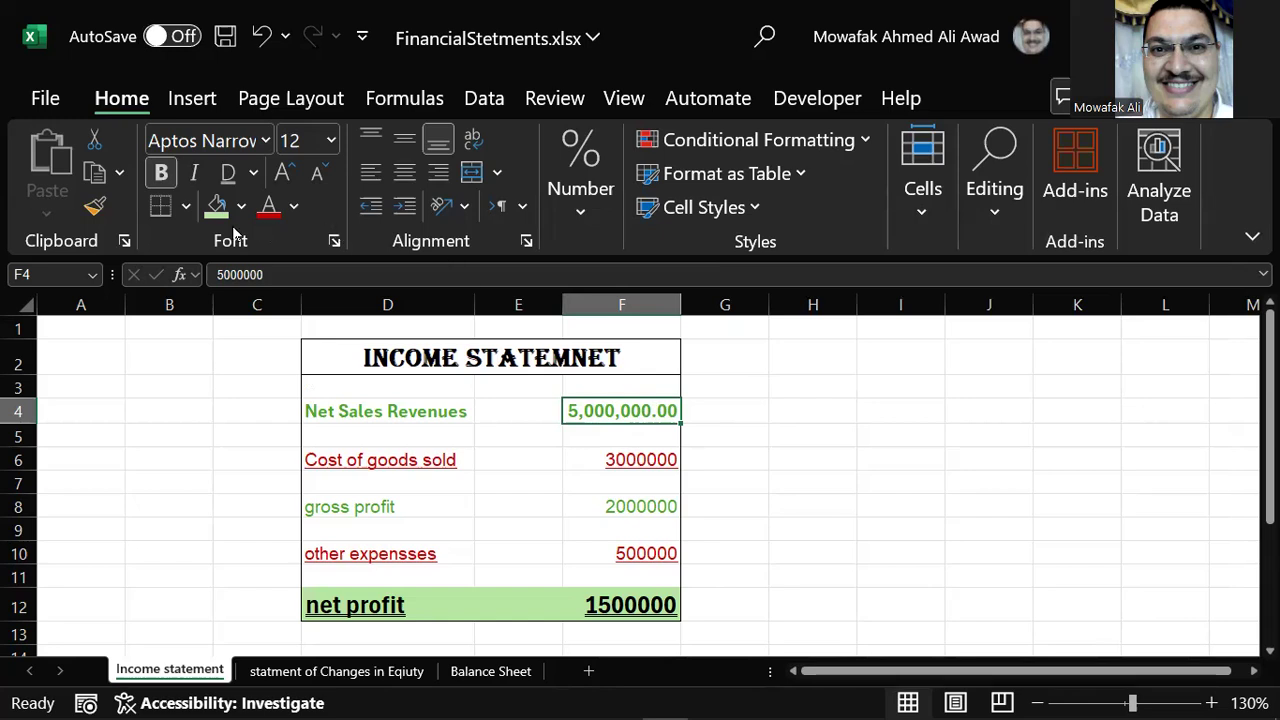
Copy the formatting of F4 to F5:F12 with Format Painter.
left_click(97, 208)
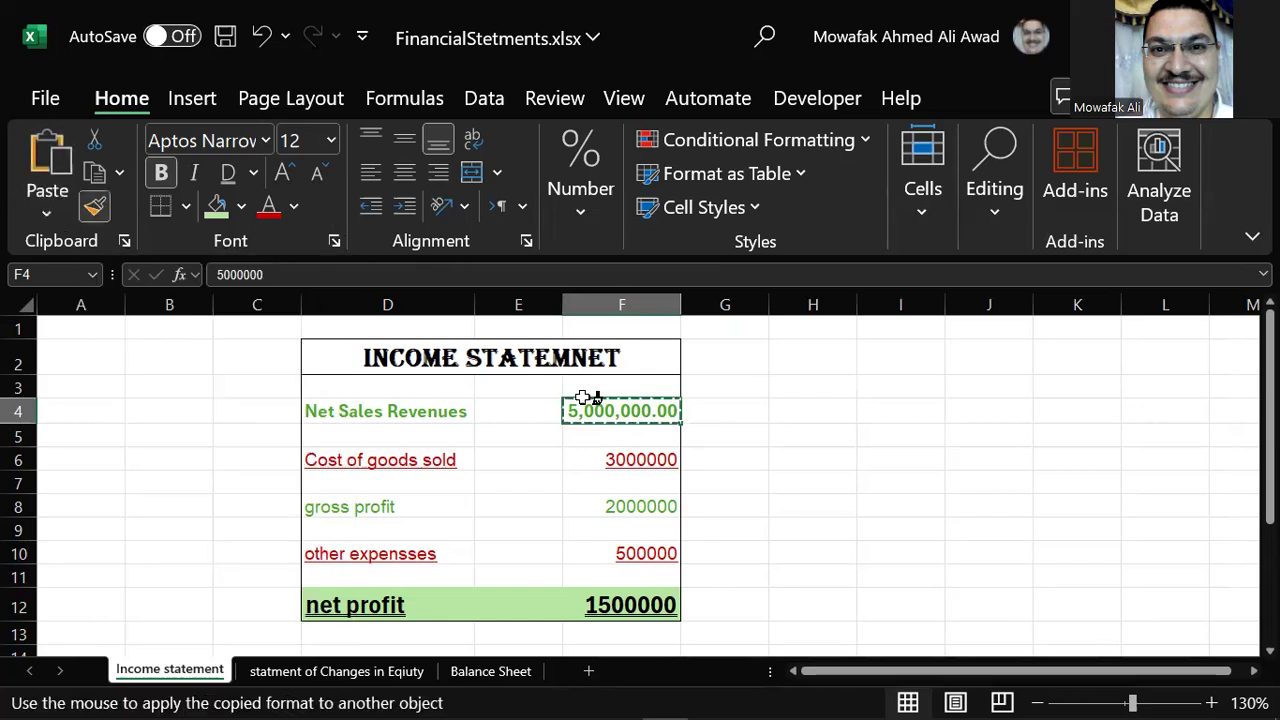
left_click_drag(608, 440, 597, 609)
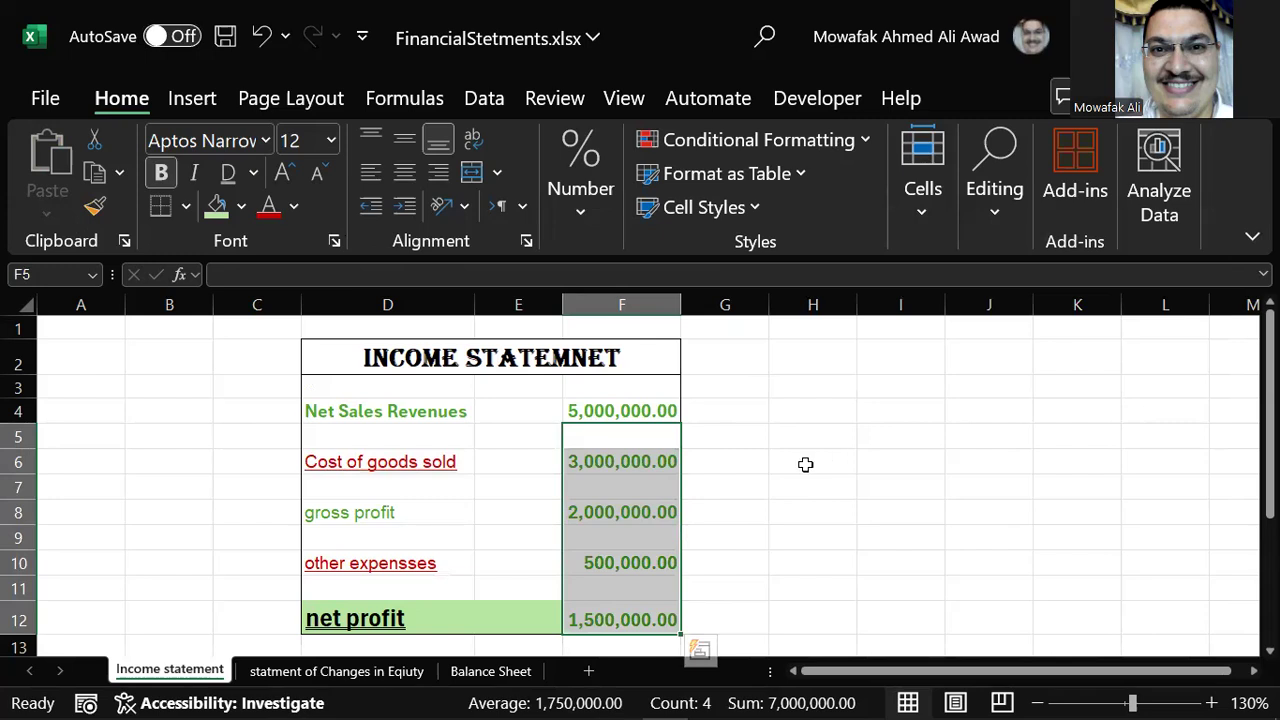
Copy the red underlined label formatting from D6 to F6 and from D10 to F10 with Format Painter.
left_click(416, 464)
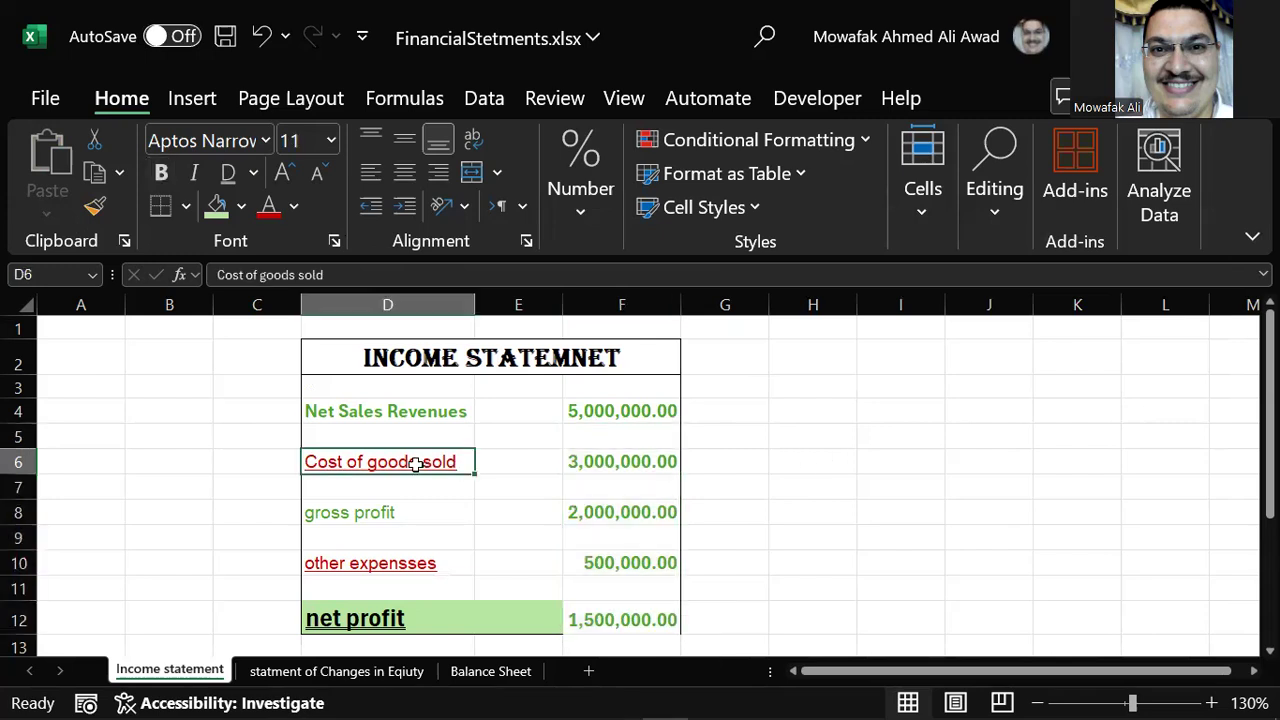
right_click(418, 470)
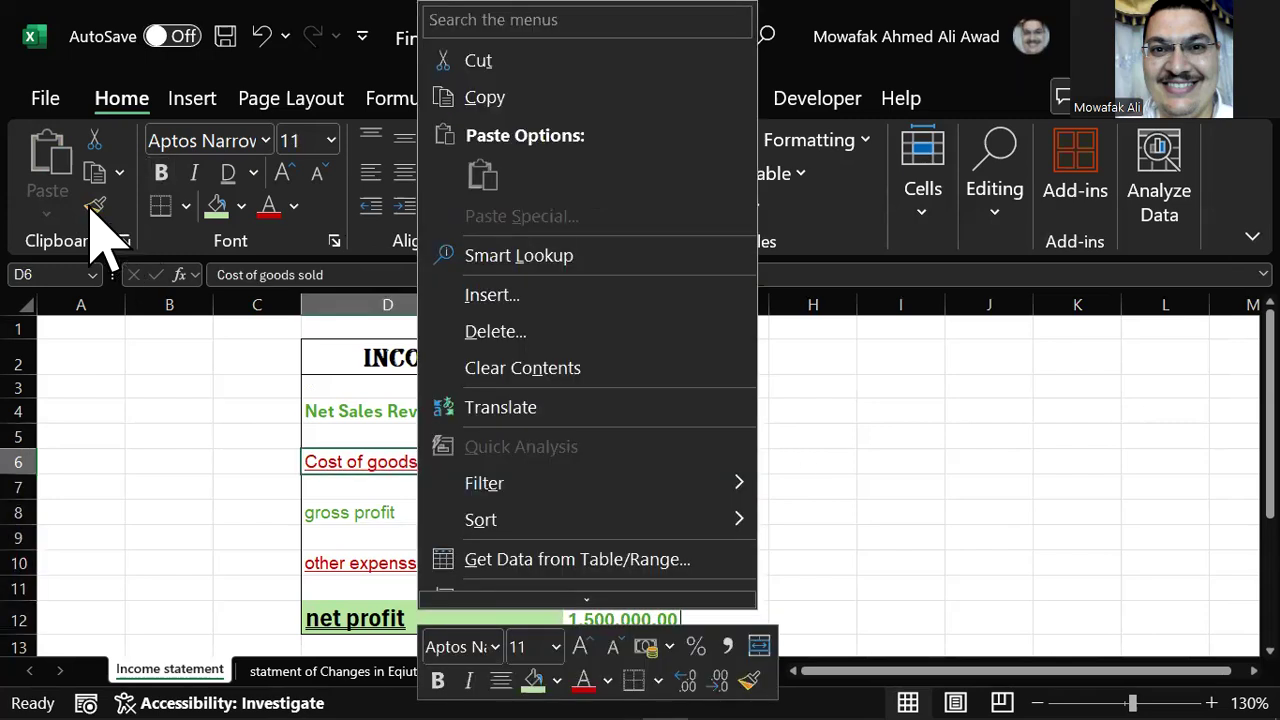
left_click(95, 205)
left_click(610, 461)
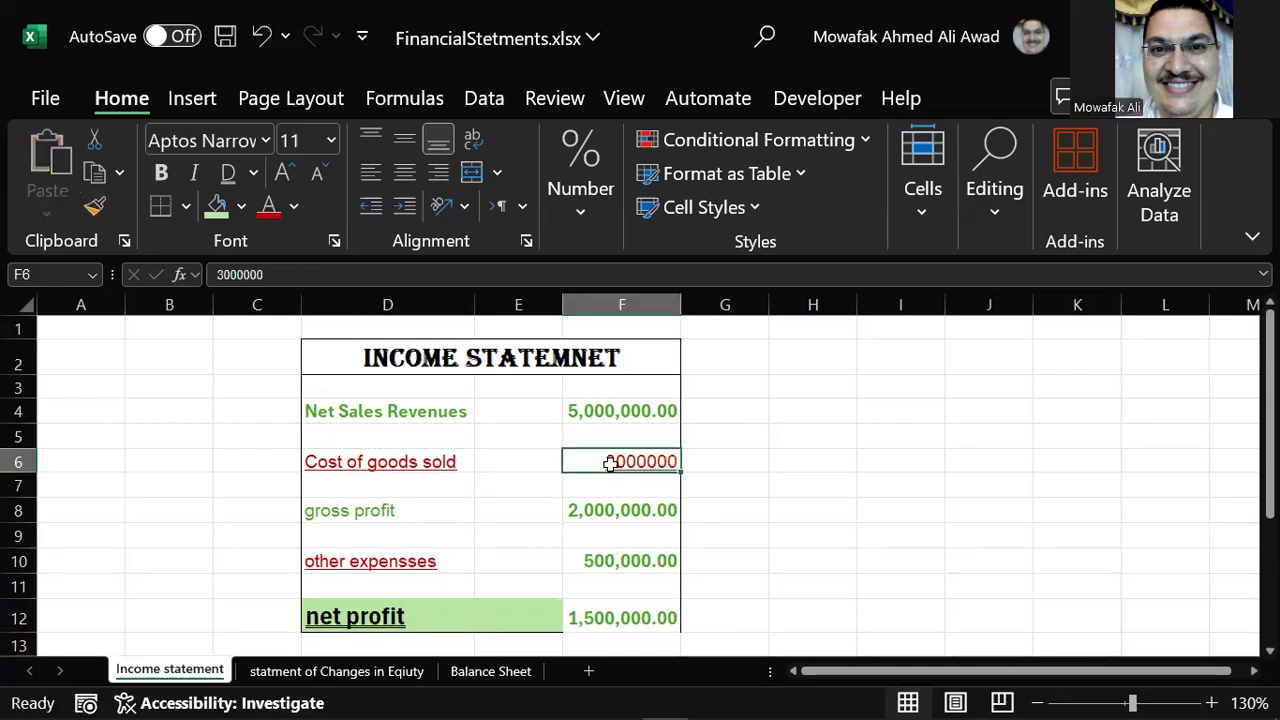
left_click(370, 563)
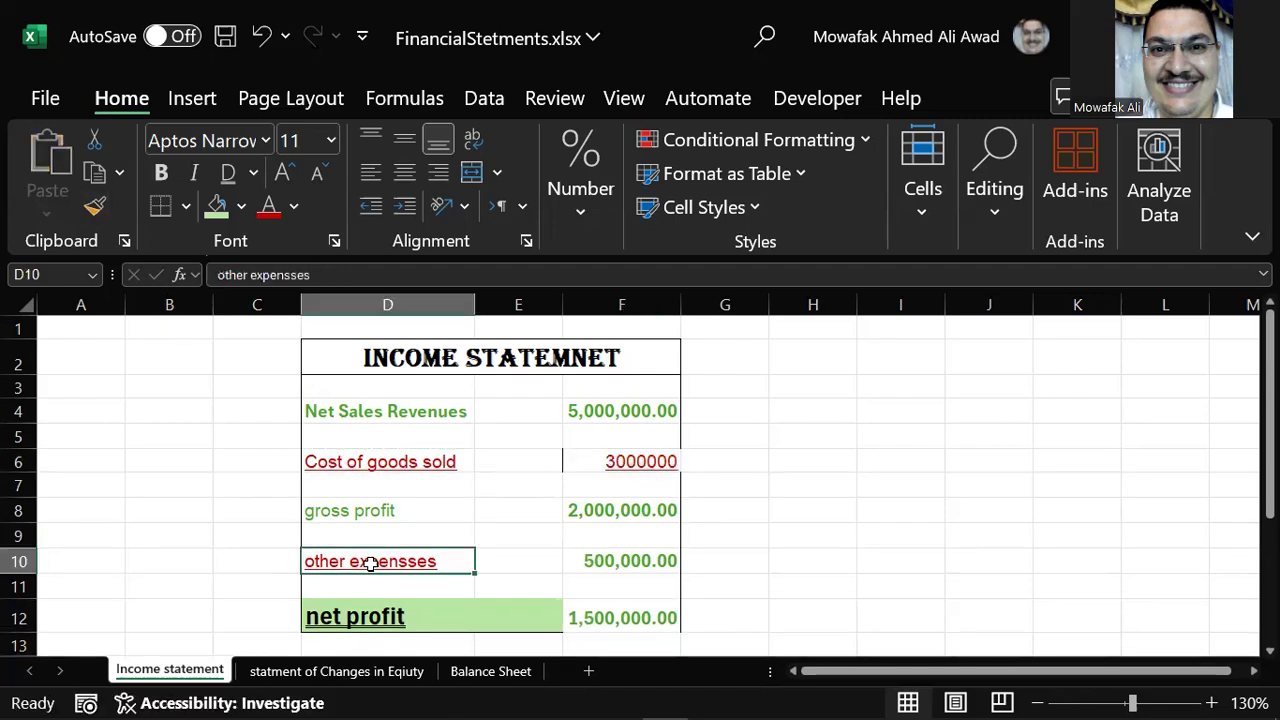
left_click(95, 205)
left_click(615, 560)
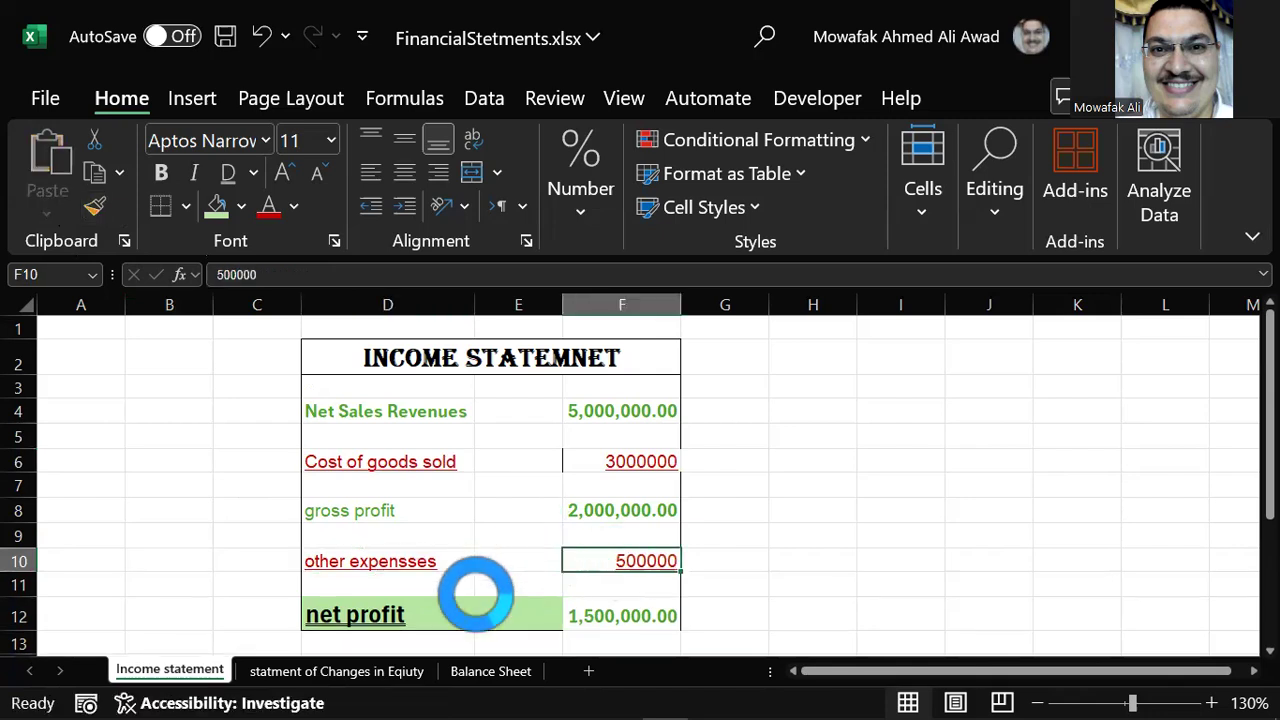
Copy the net profit label's formatting from D12 to the amount in F12 with Format Painter.
left_click(395, 613)
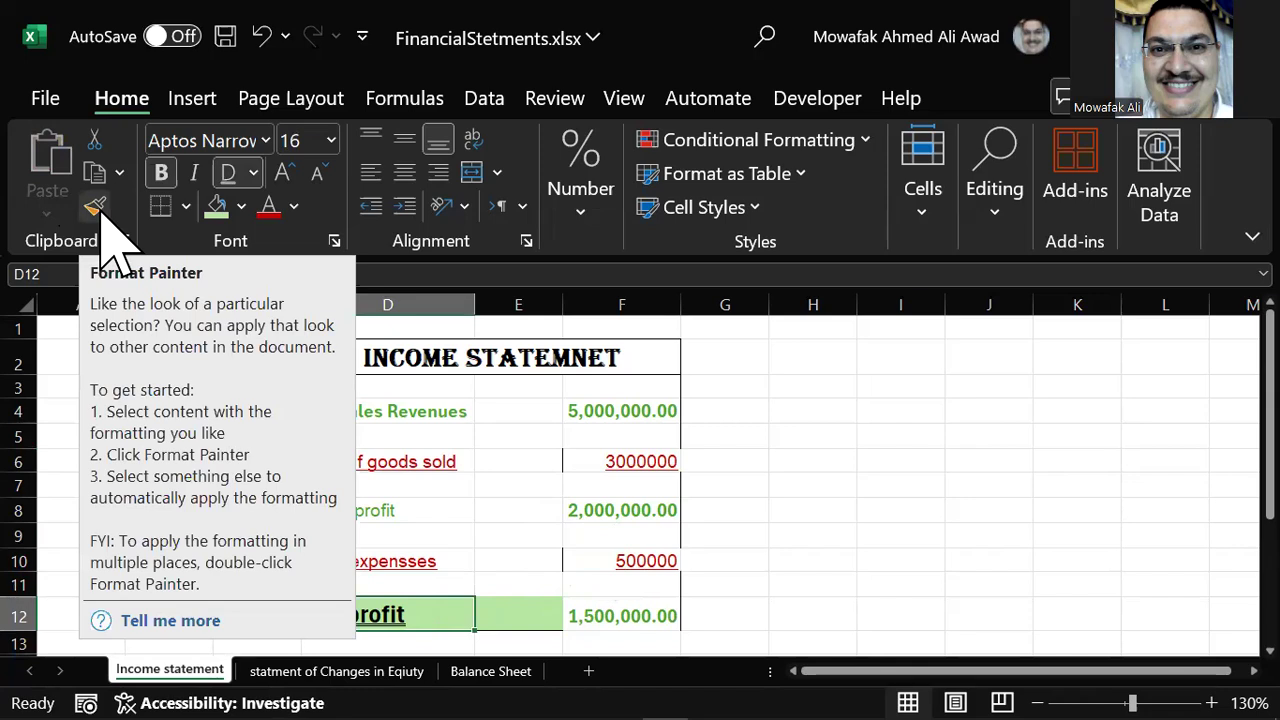
left_click(97, 207)
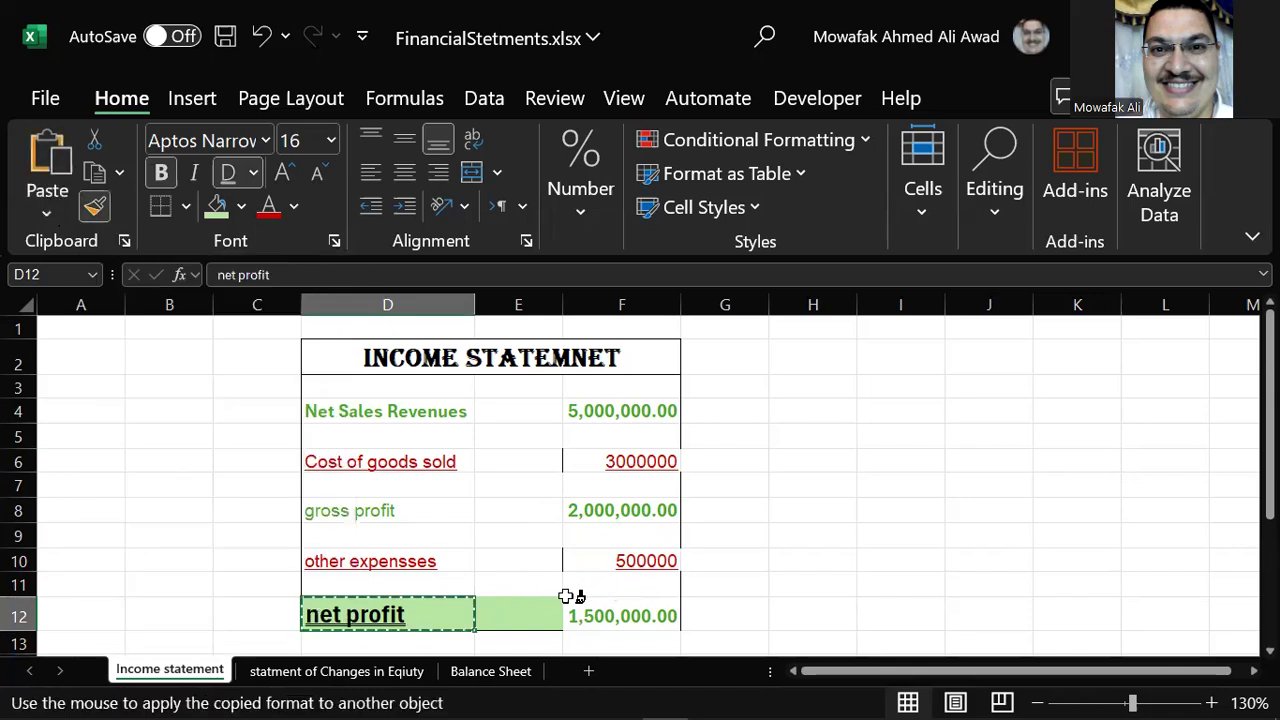
left_click(576, 610)
scroll(563, 566, "down", 2)
scroll(603, 580, "up", 2)
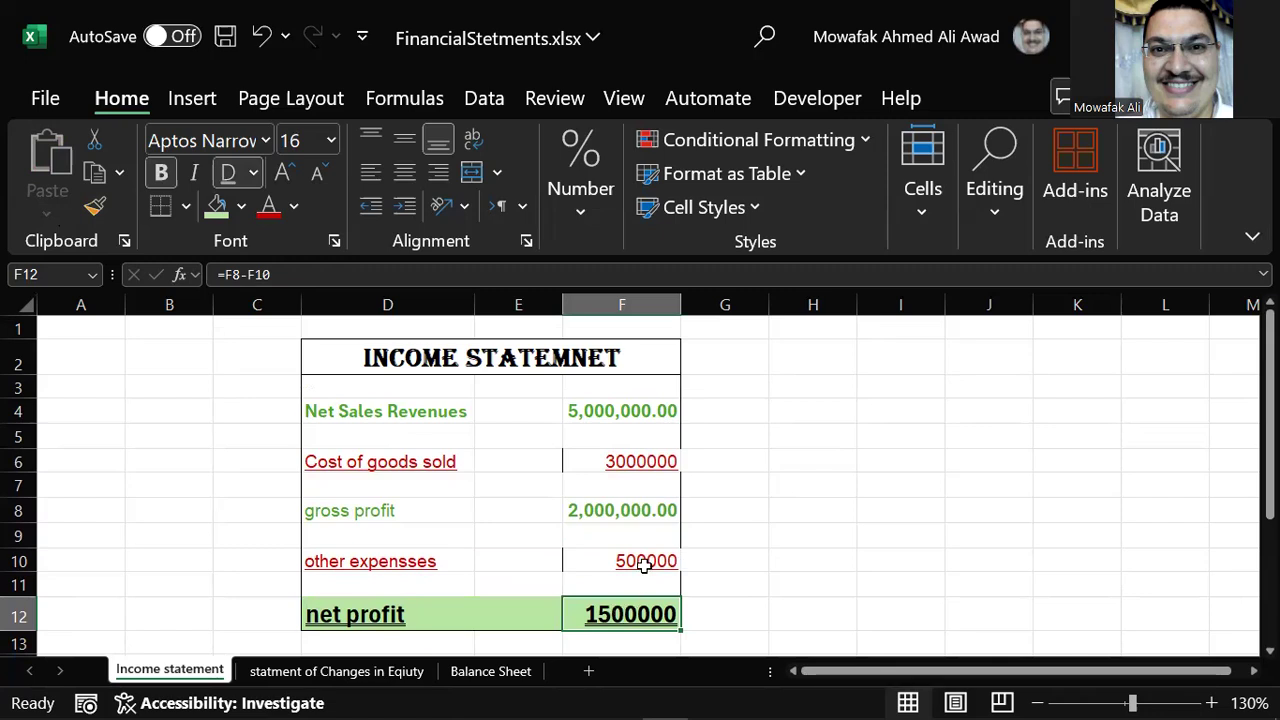
Format the net profit amount in F12 as Number with 0 decimal places and the 1000 separator.
left_click(637, 460)
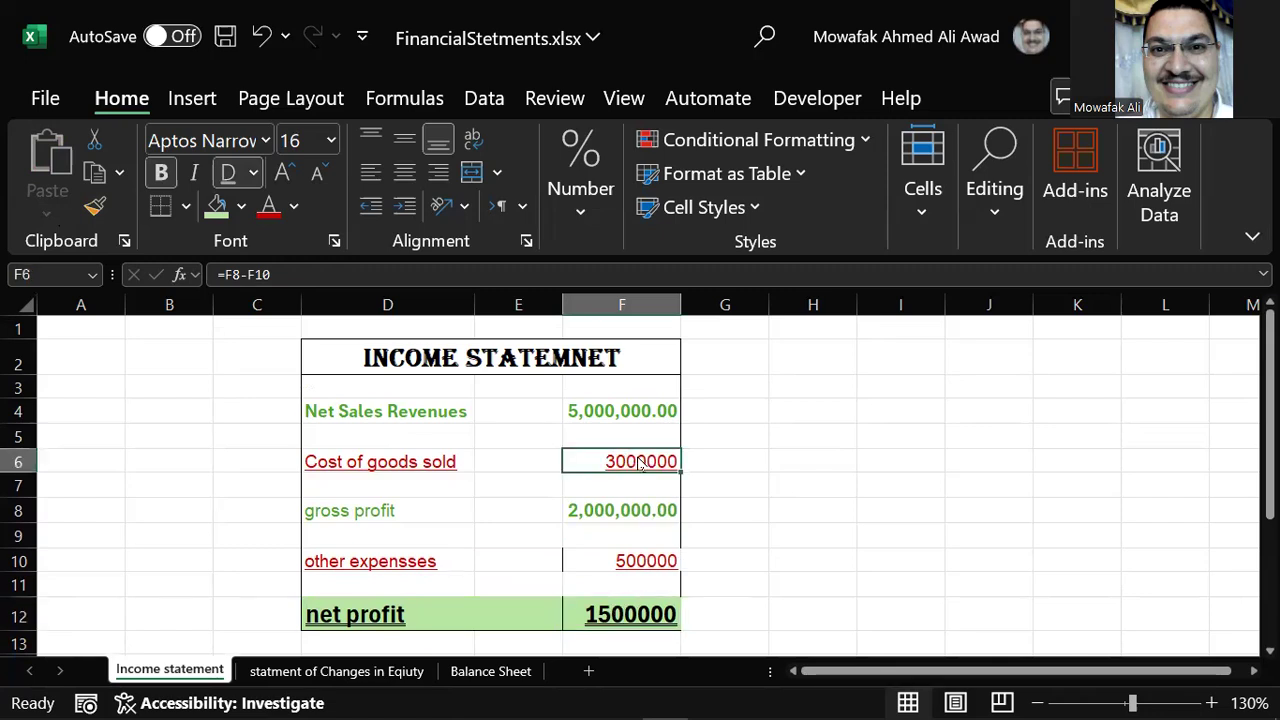
right_click(640, 463)
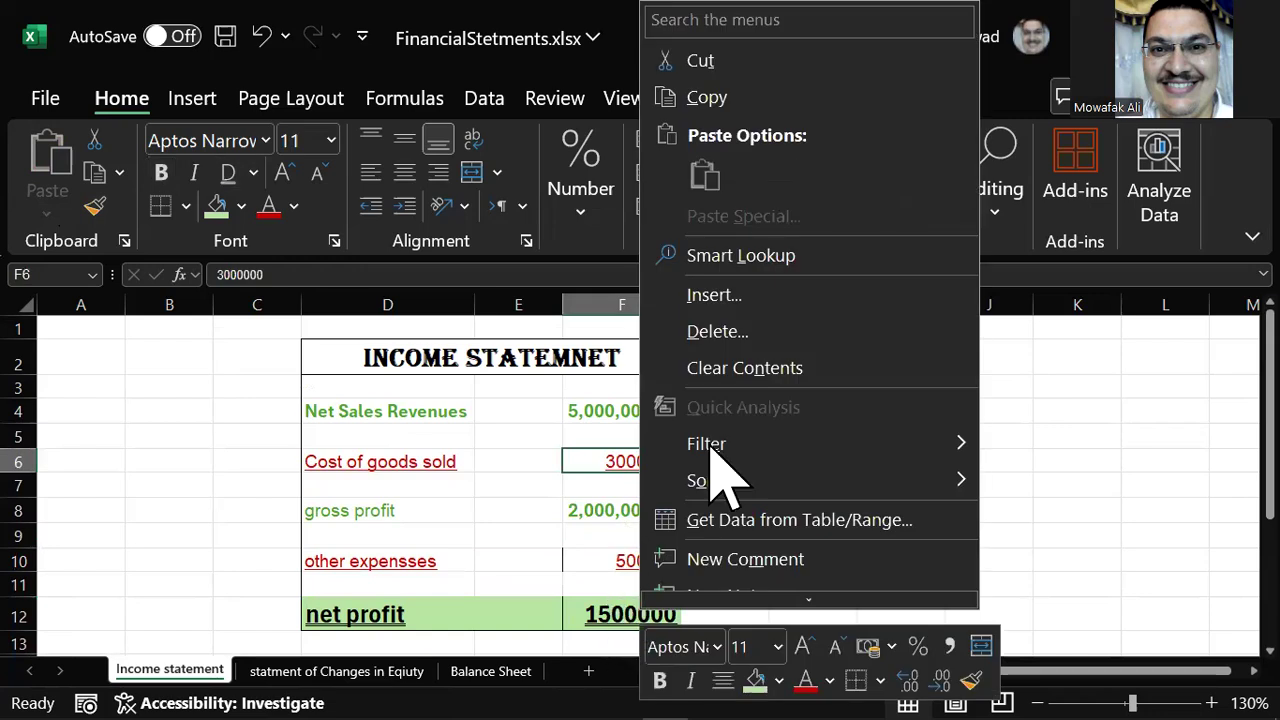
right_click(609, 614)
scroll(745, 478, "down", 1)
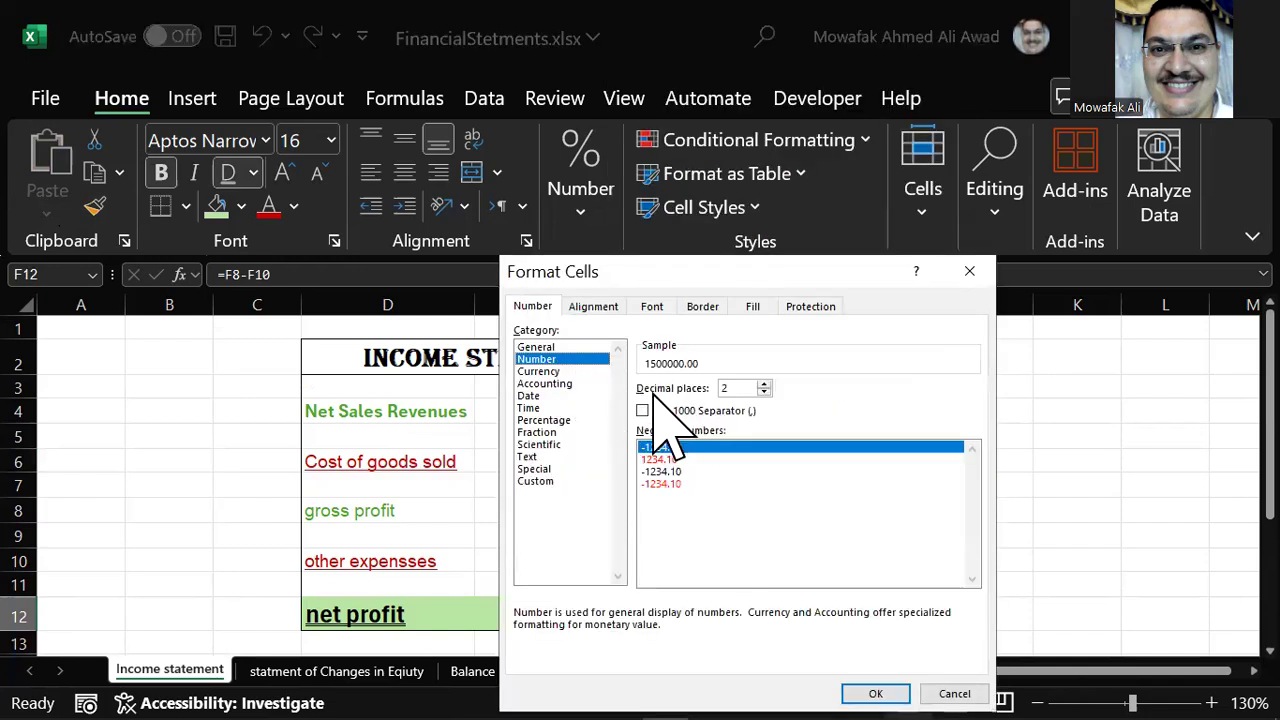
left_click(764, 393)
left_click(764, 393)
left_click(700, 411)
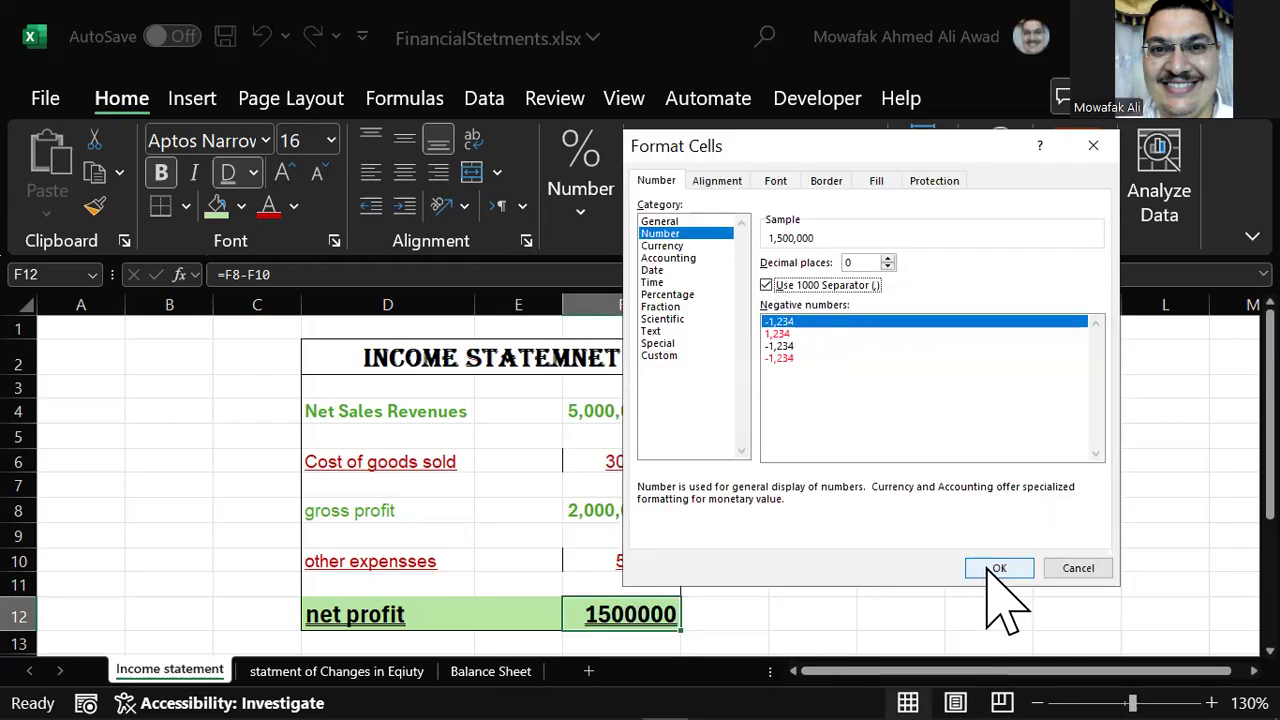
left_click(987, 567)
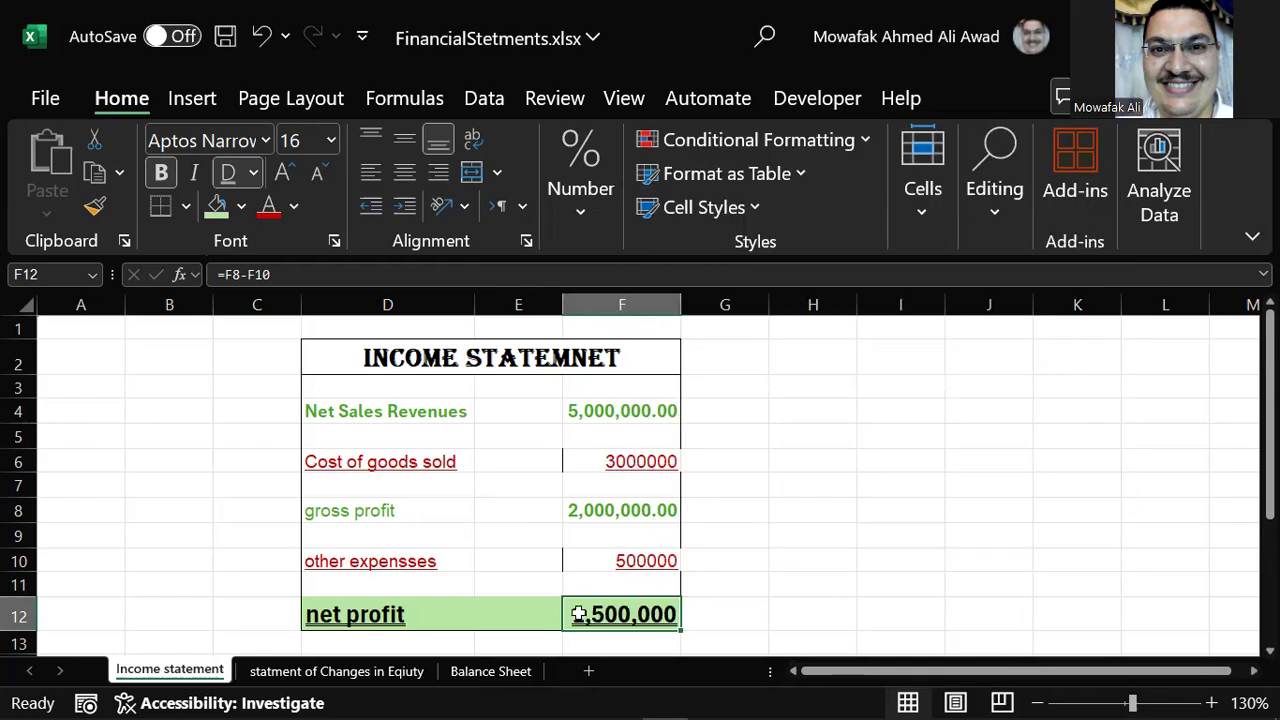
Add a right border to the amount cells F6:F10.
left_click_drag(617, 460, 627, 558)
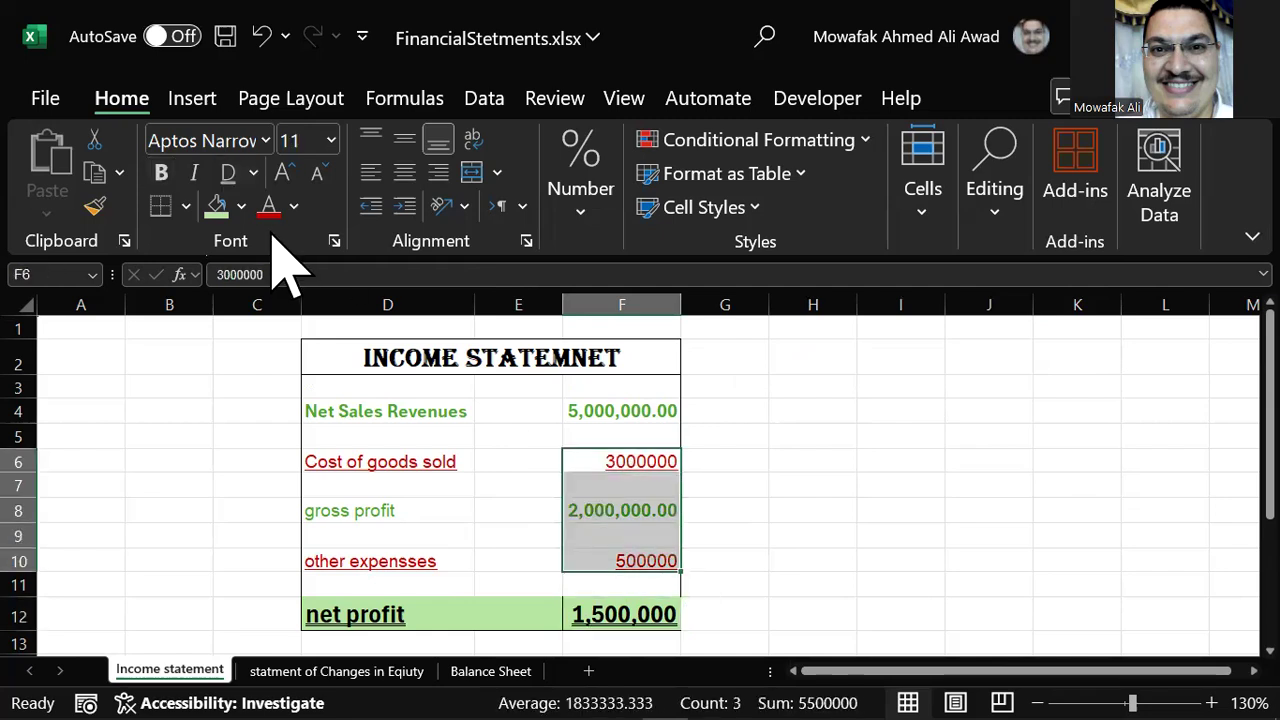
left_click(186, 206)
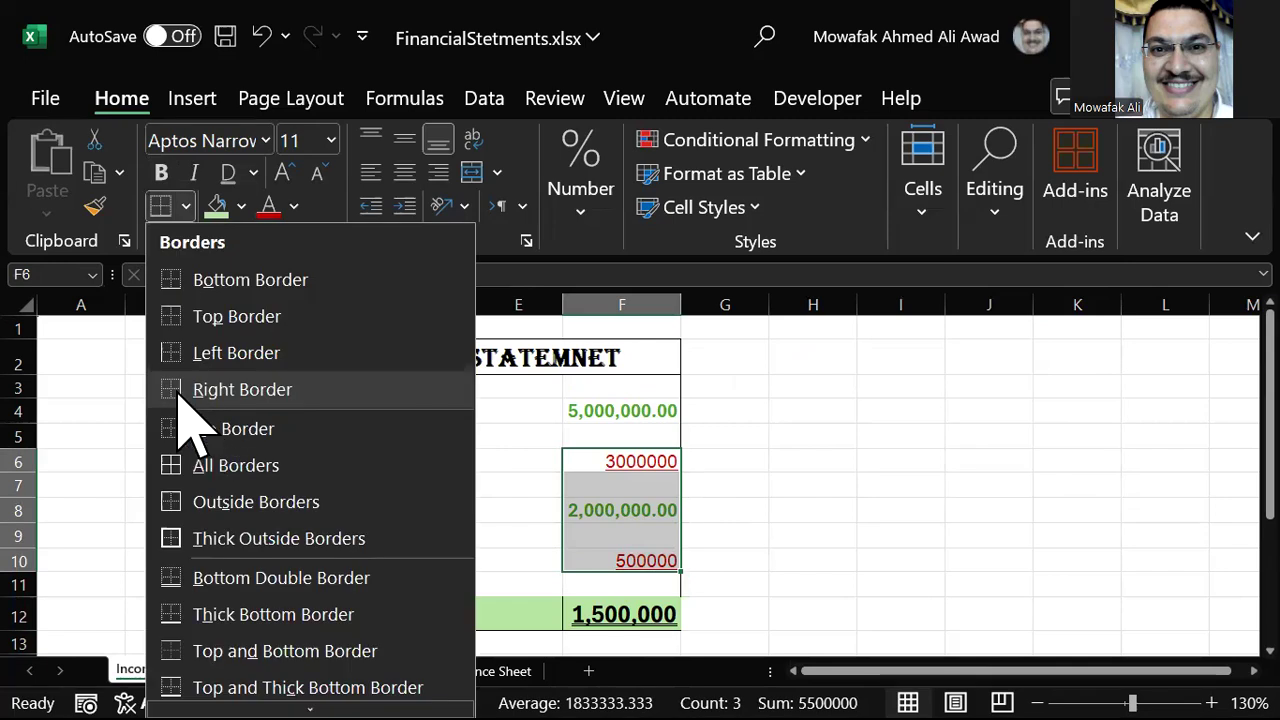
left_click(178, 390)
left_click(626, 480)
Remove the right border from cells E6:E12 through the Format Cells border settings.
left_click(622, 462)
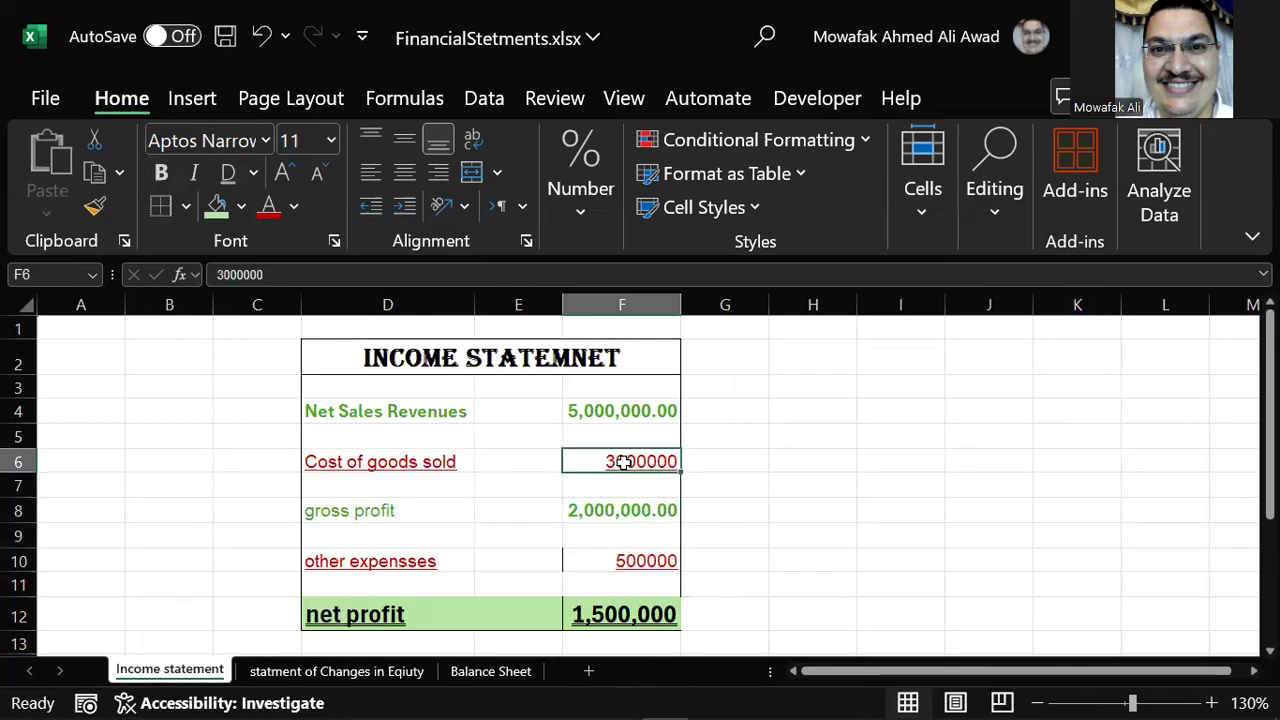
left_click(186, 206)
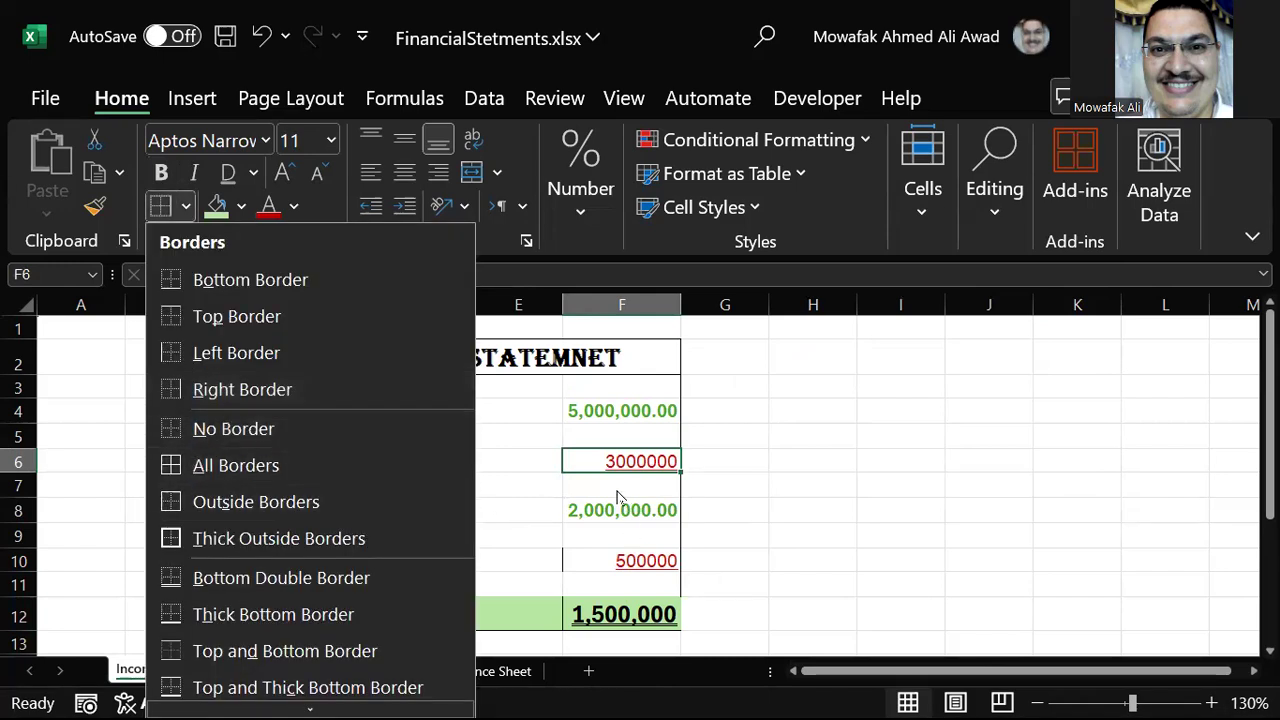
left_click(518, 466)
left_click_drag(518, 466, 517, 560)
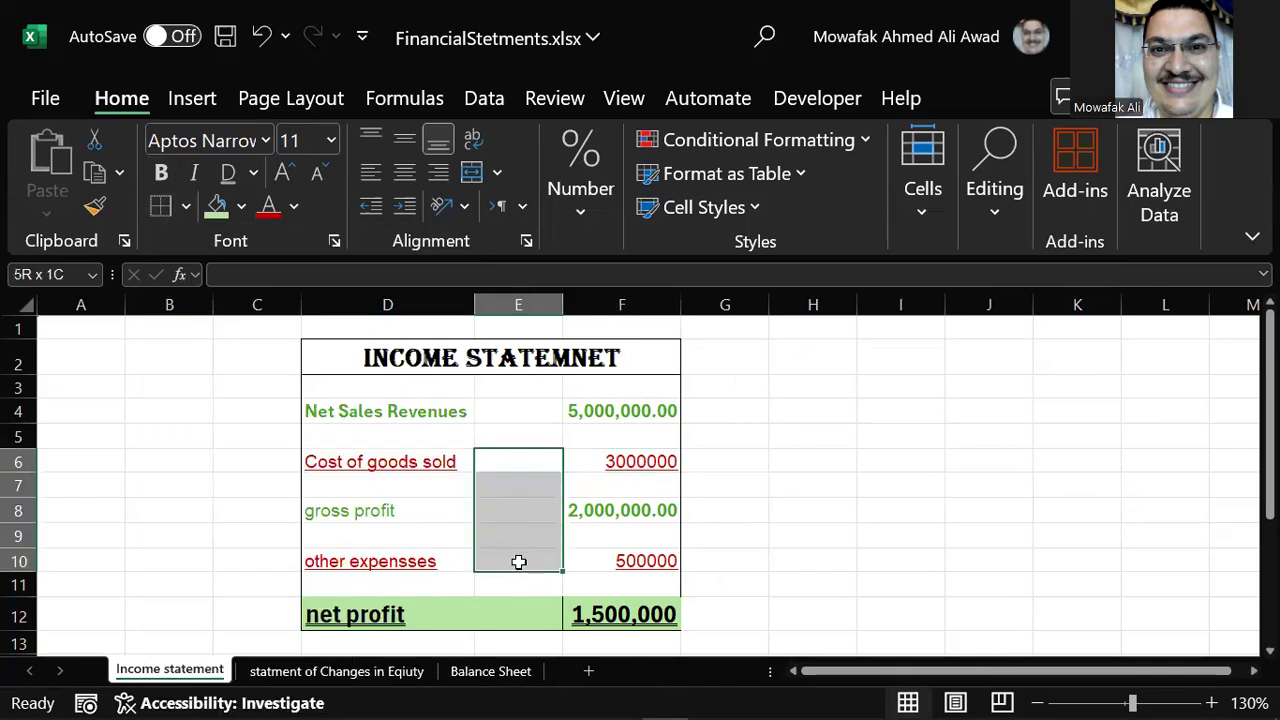
left_click_drag(520, 464, 494, 607)
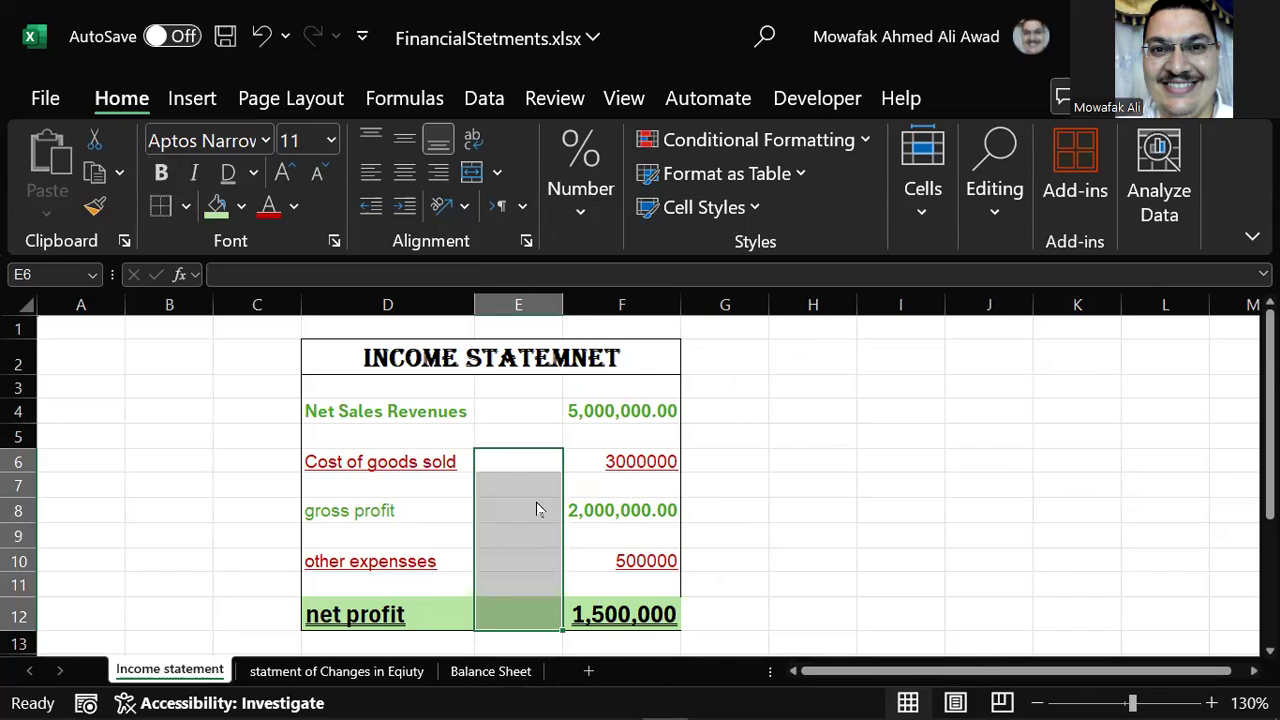
right_click(537, 510)
scroll(700, 550, "down", 3)
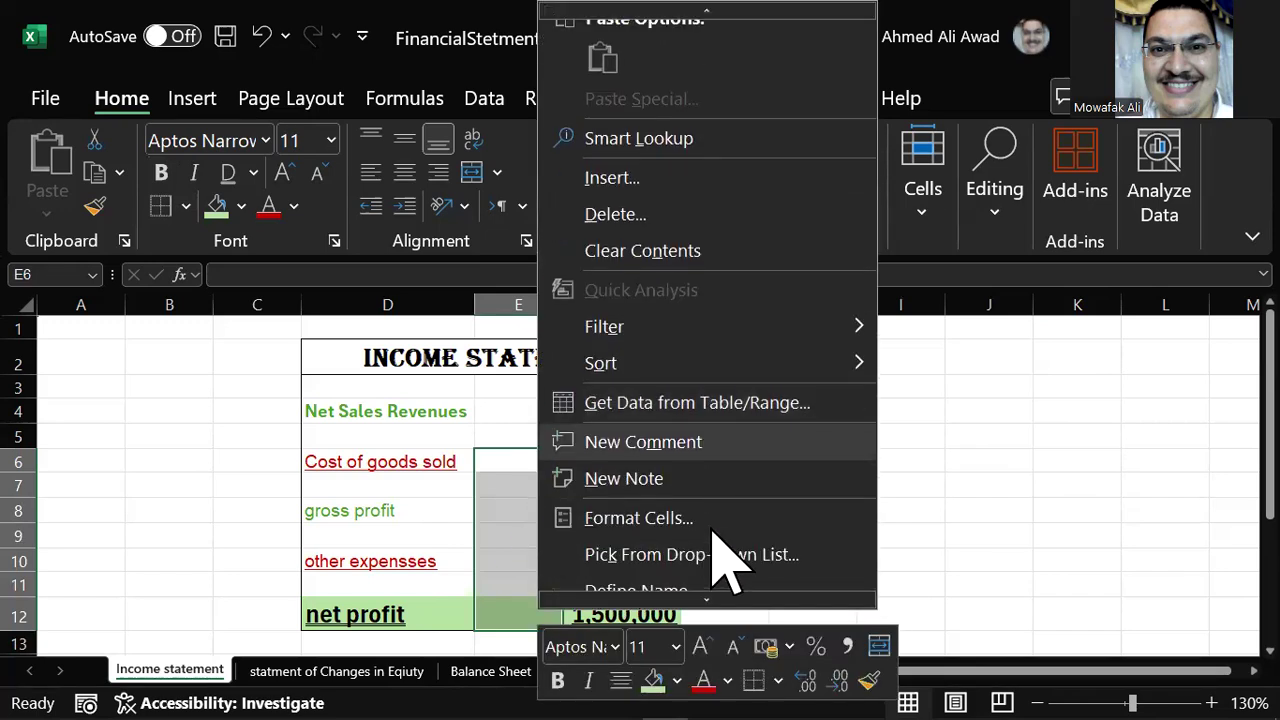
left_click(737, 519)
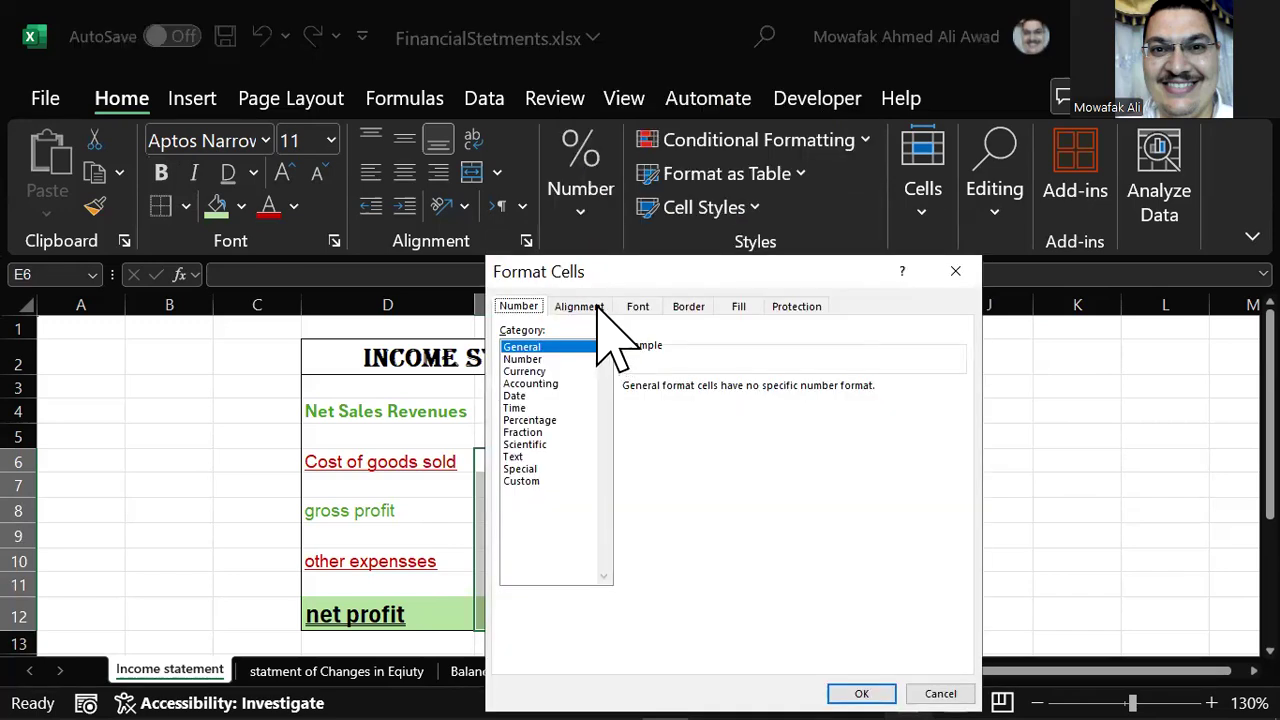
left_click(690, 310)
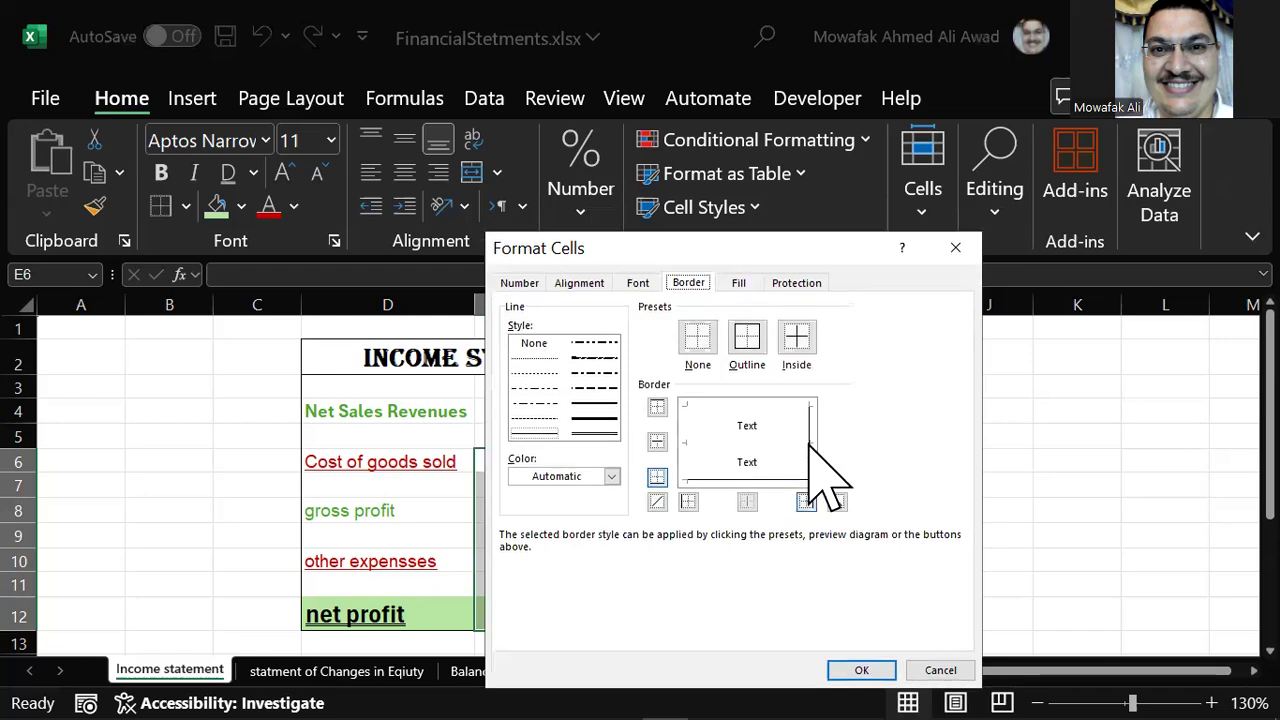
left_click(858, 668)
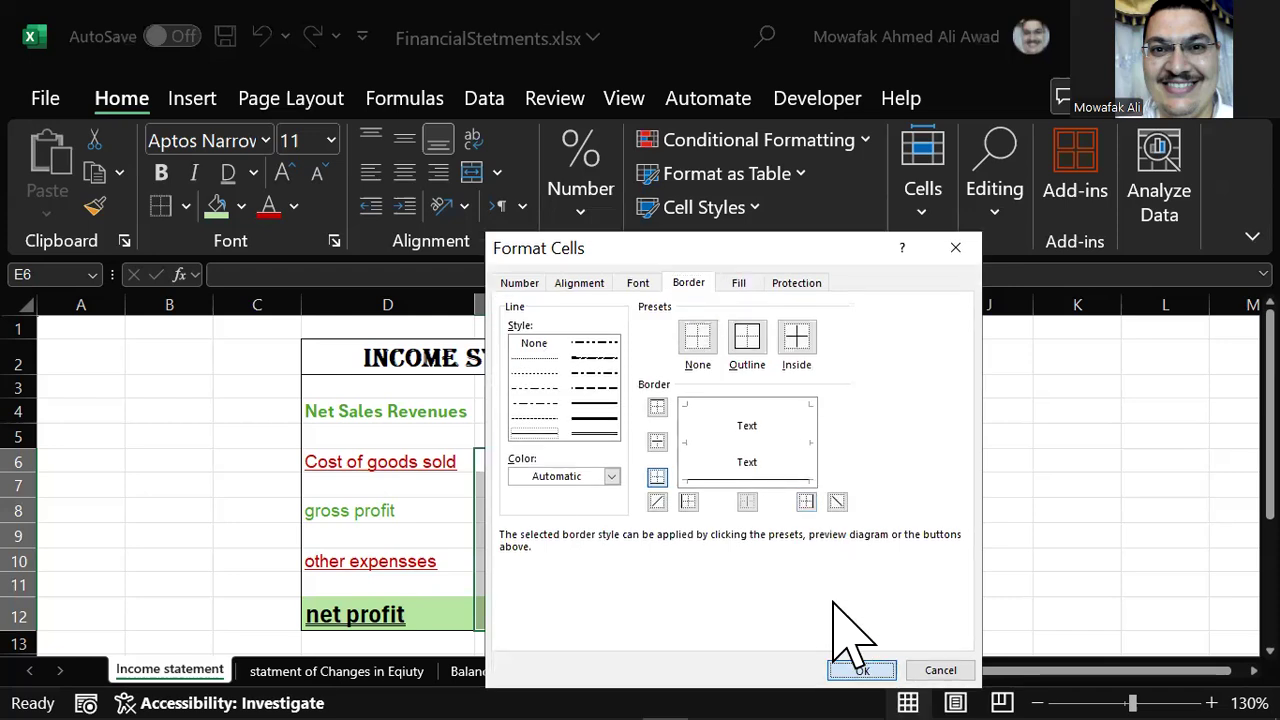
left_click(340, 508)
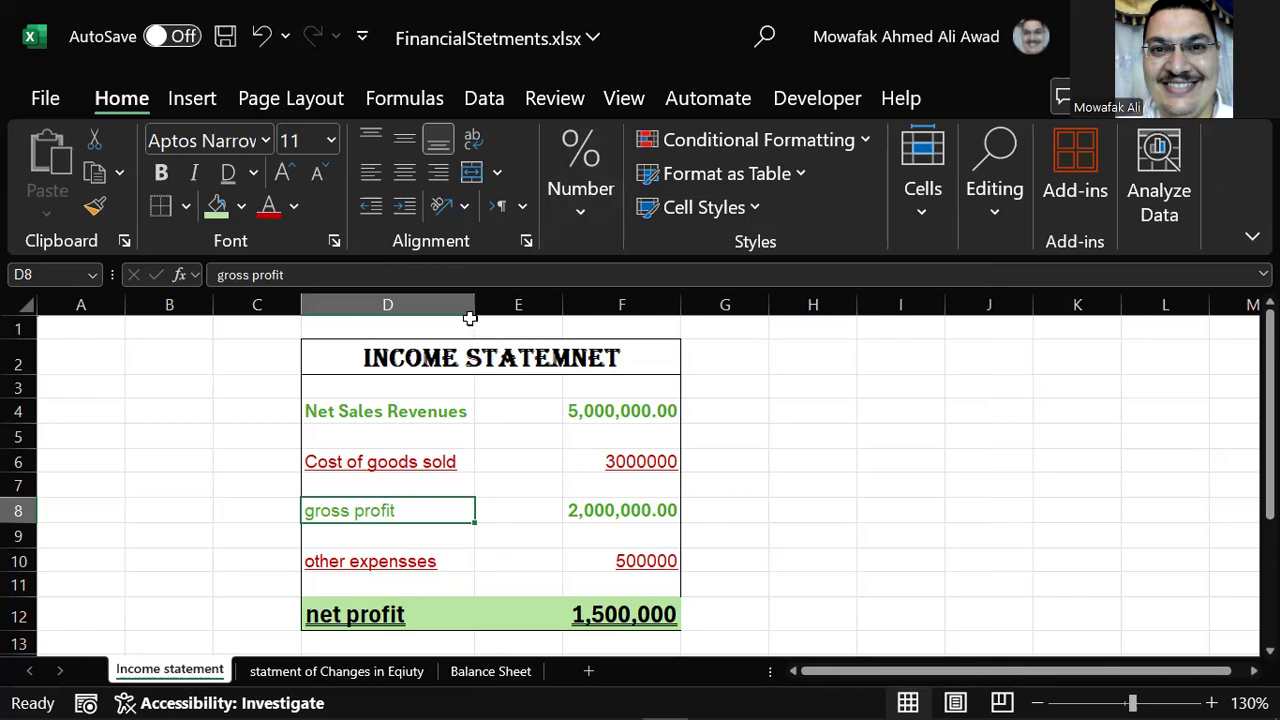
left_click(916, 202)
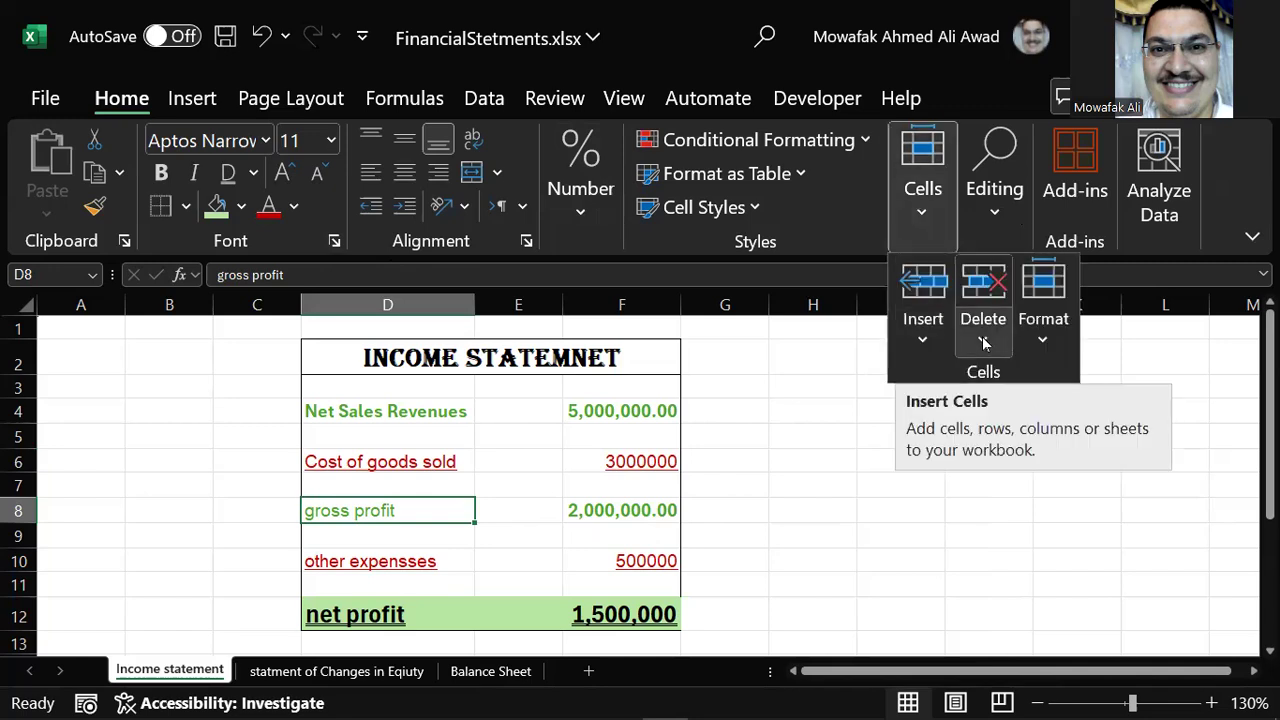
left_click(862, 388)
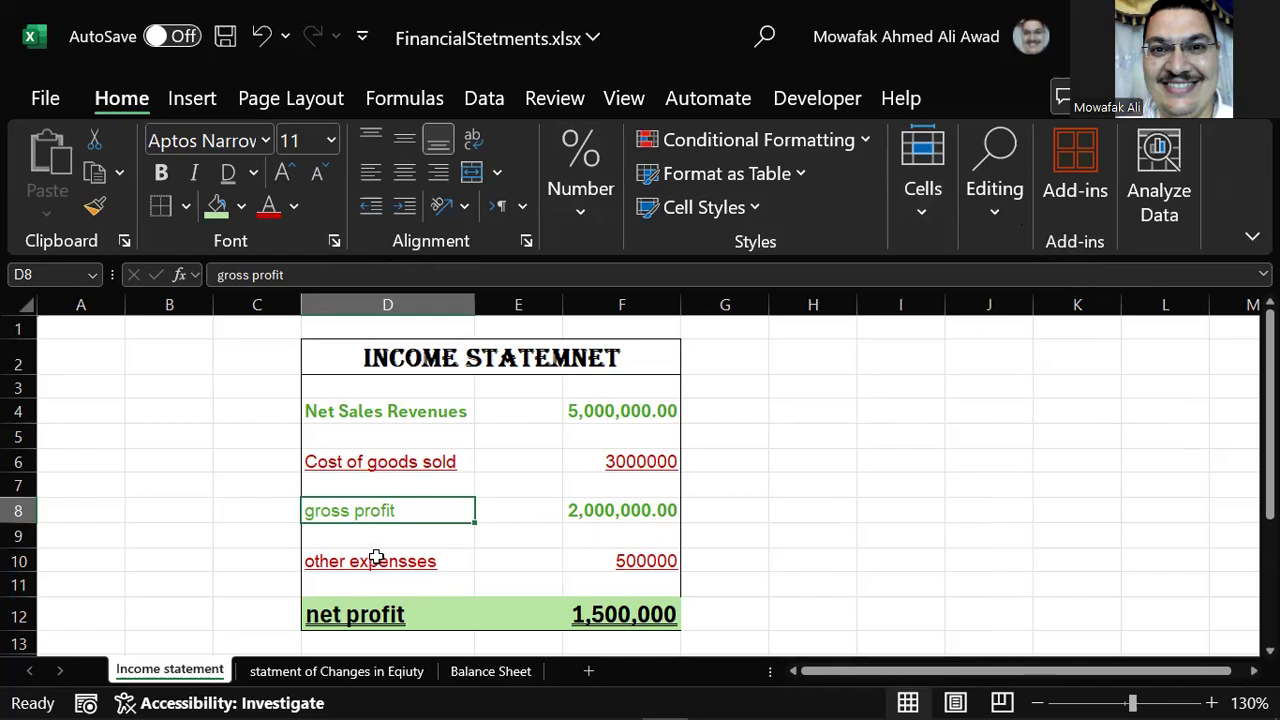
left_click(17, 537)
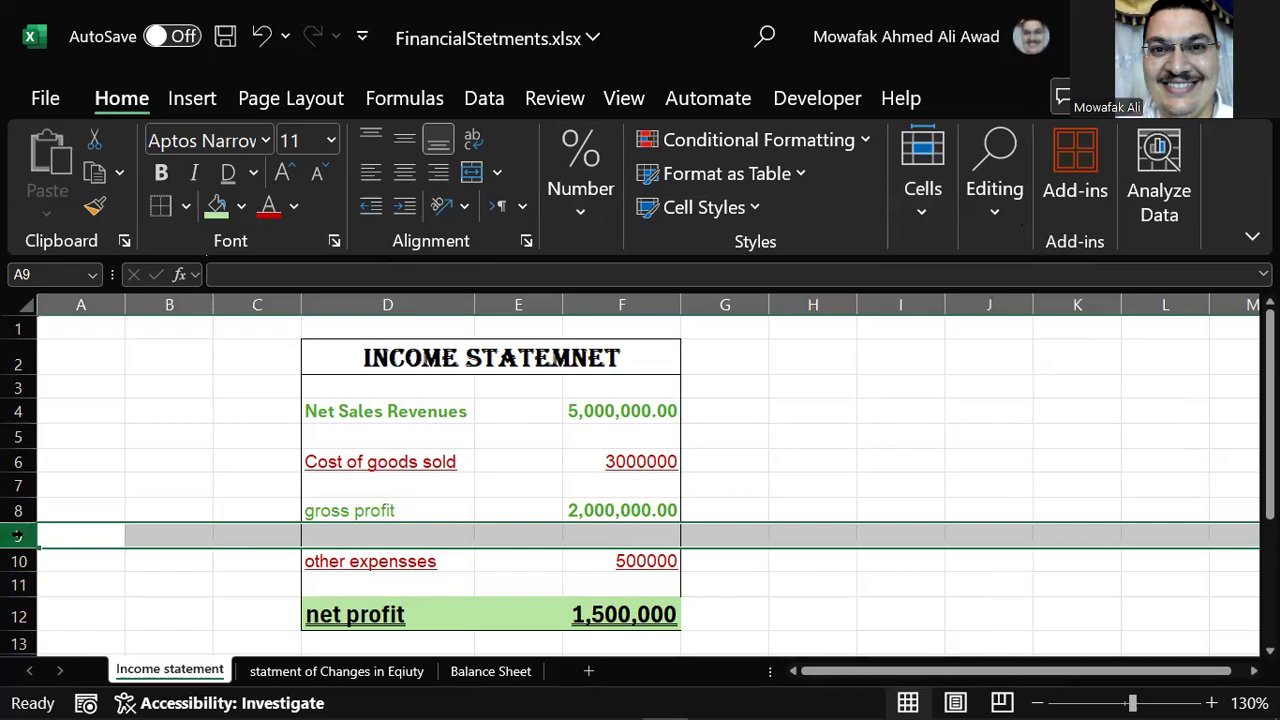
right_click(30, 536)
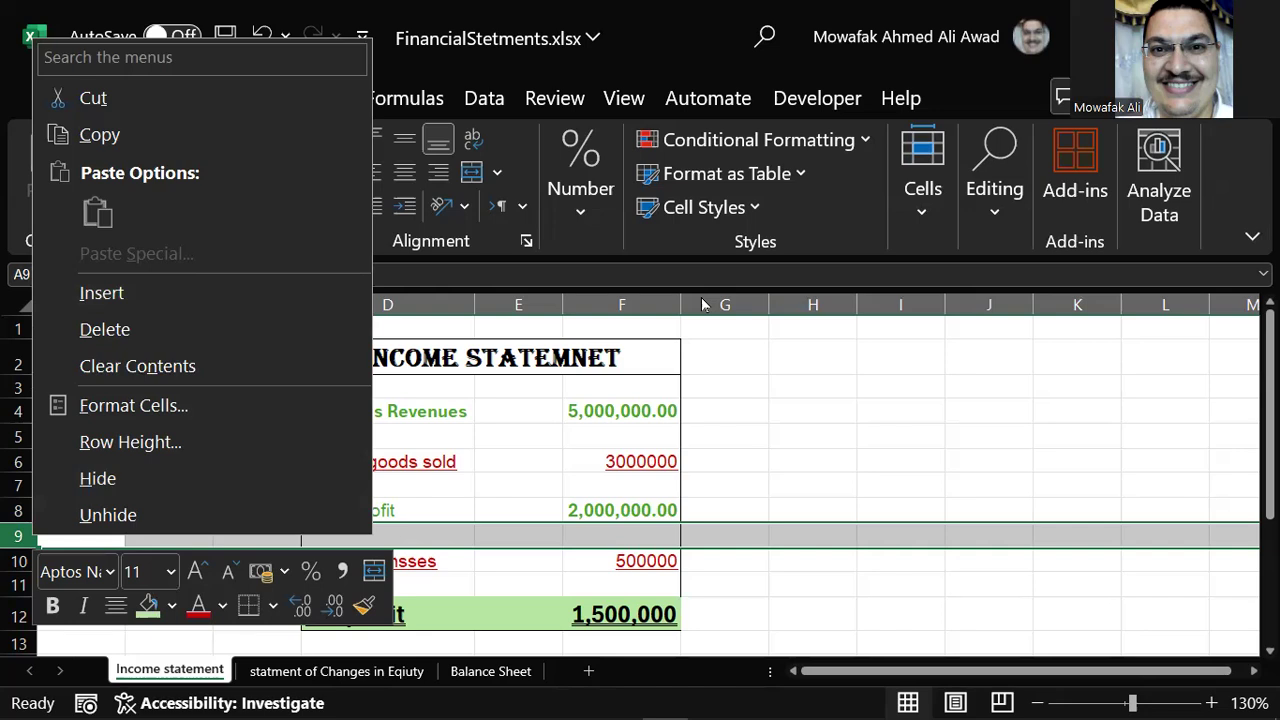
key("Escape")
Delete the empty column E between the statement's labels and amounts.
left_click(516, 305)
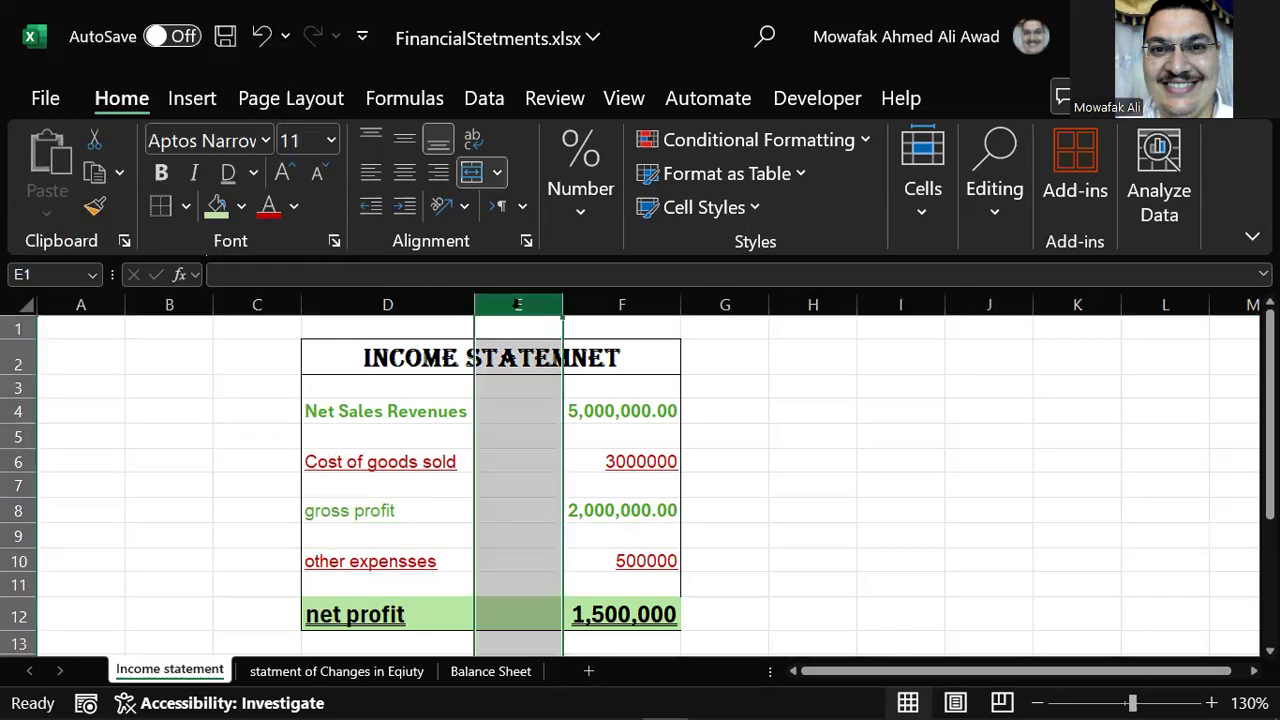
right_click(517, 305)
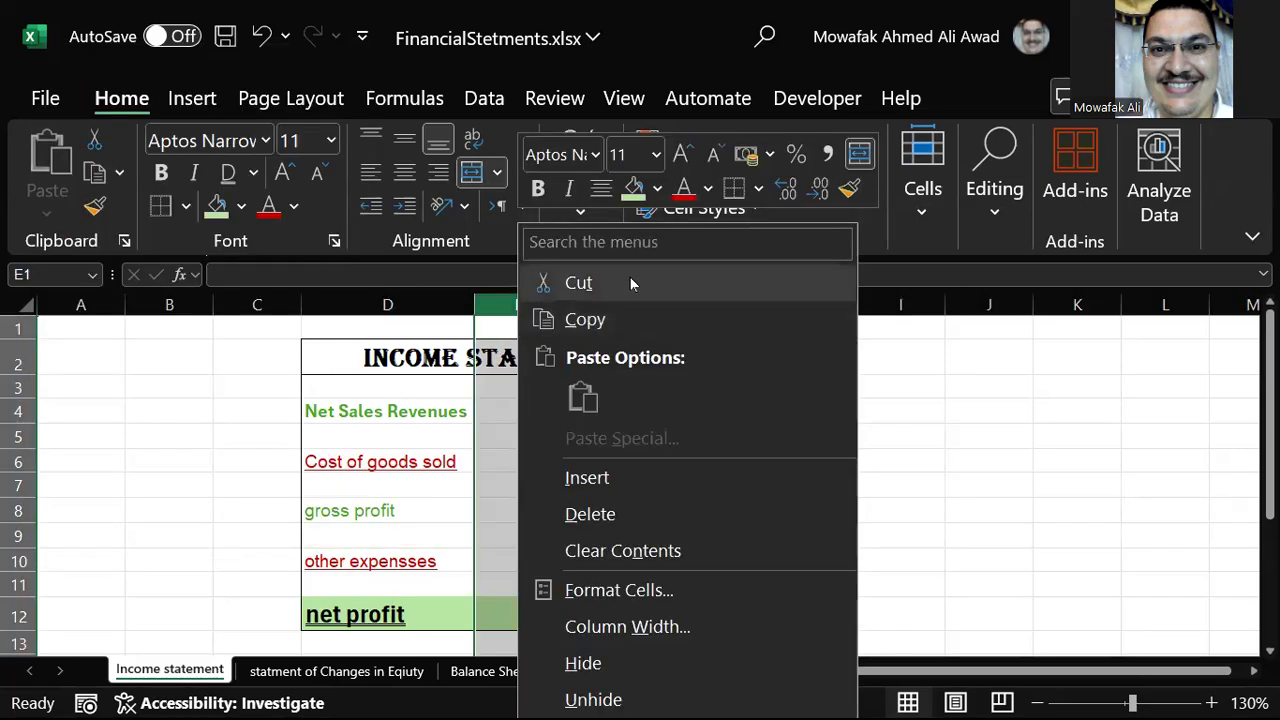
right_click(497, 308)
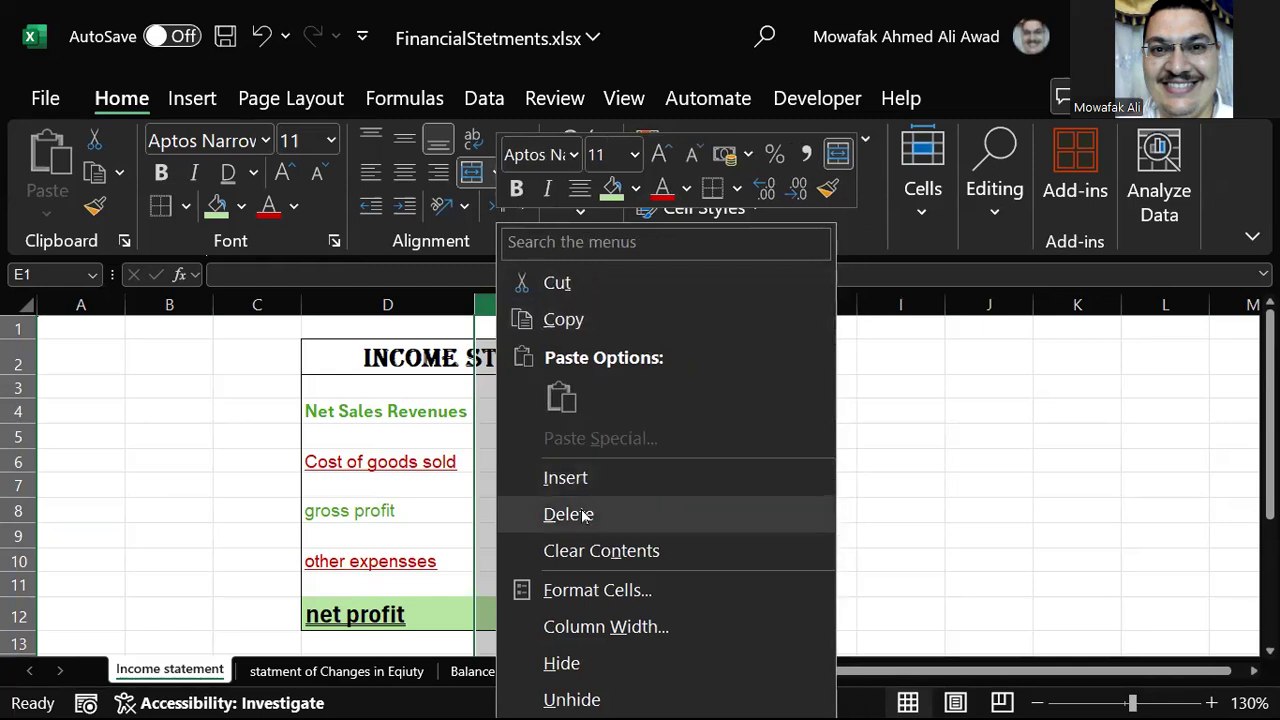
left_click(600, 514)
left_click(671, 509)
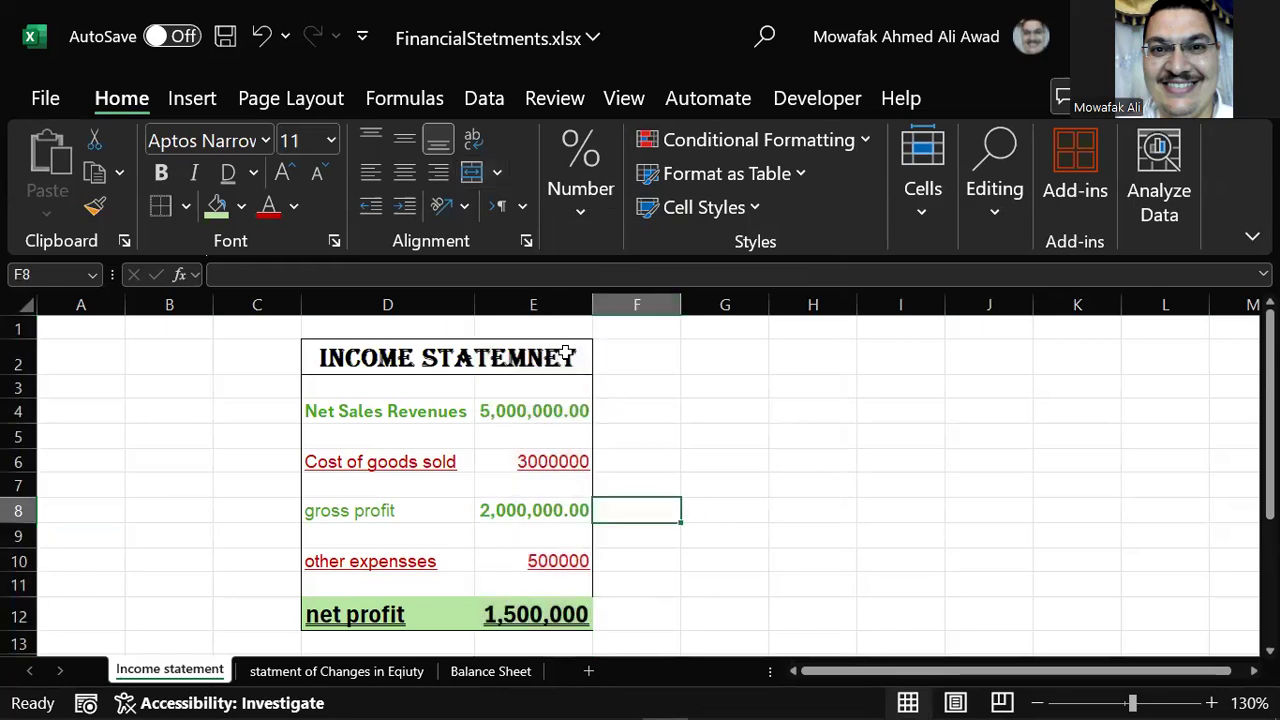
Adjust the widths of columns D and E to fit the income statement's labels and amounts.
left_click_drag(555, 305, 423, 304)
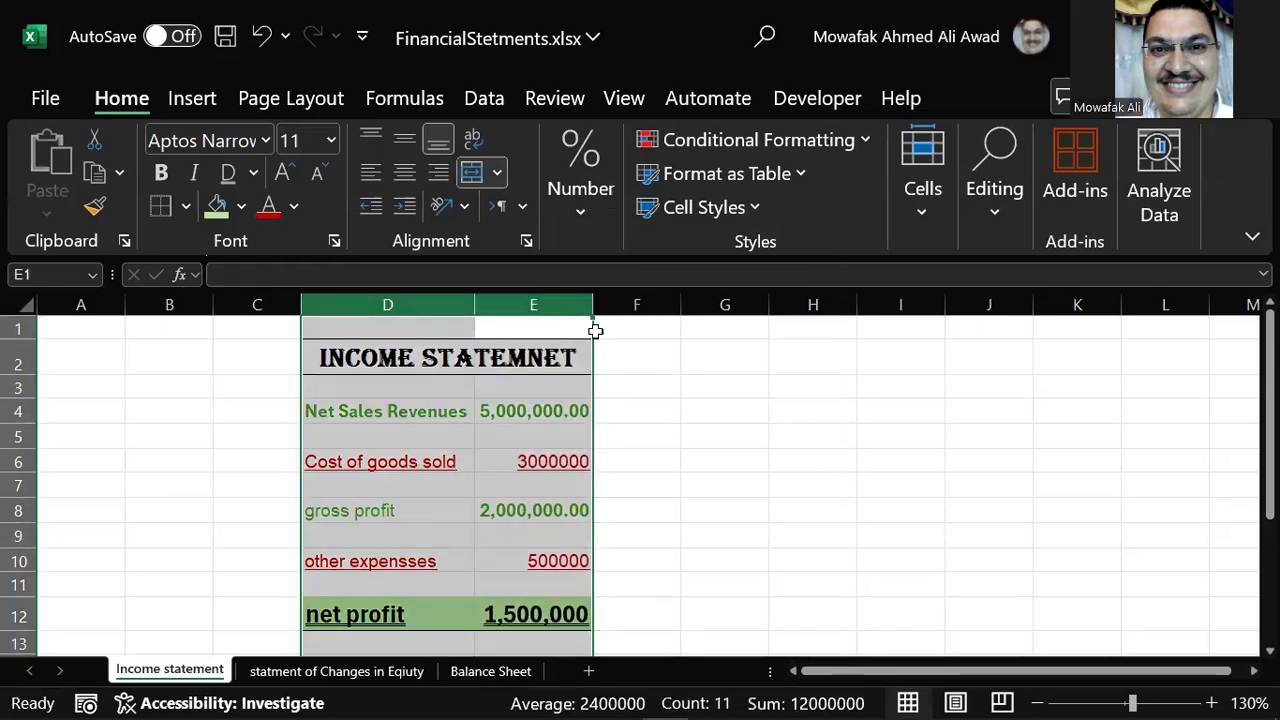
left_click_drag(592, 313, 594, 313)
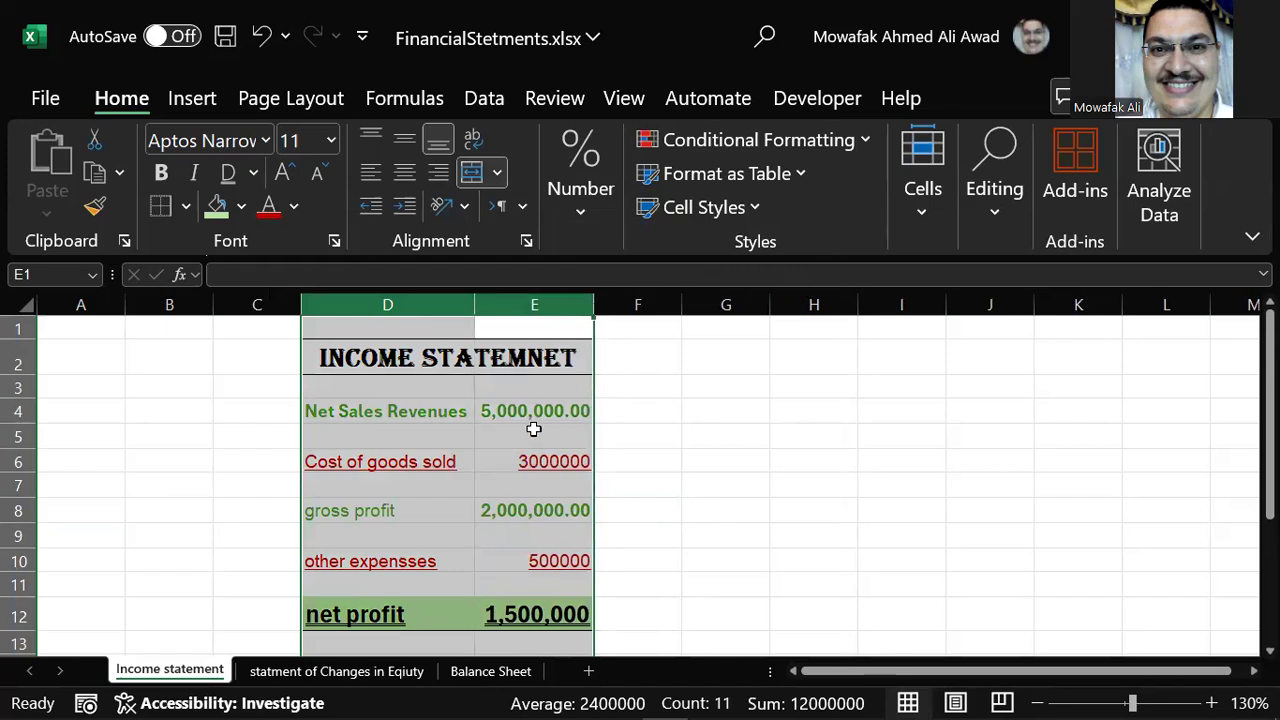
left_click(533, 436)
left_click(720, 387)
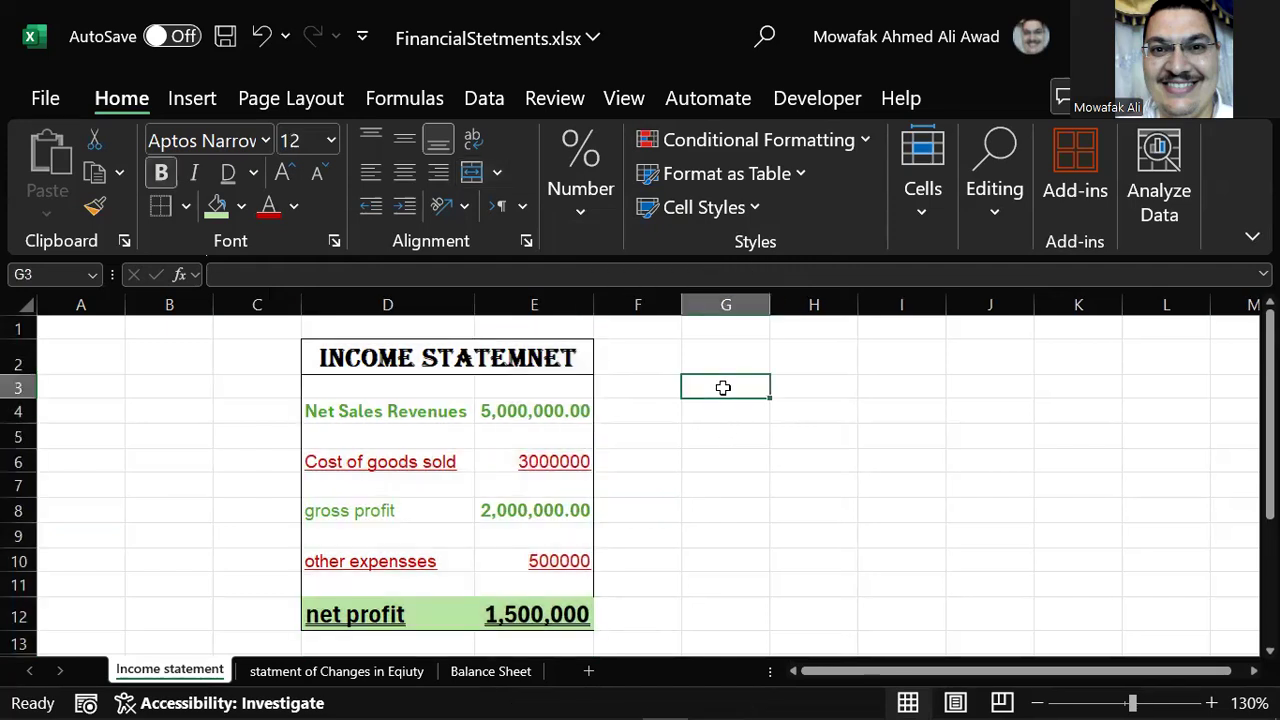
right_click(727, 387)
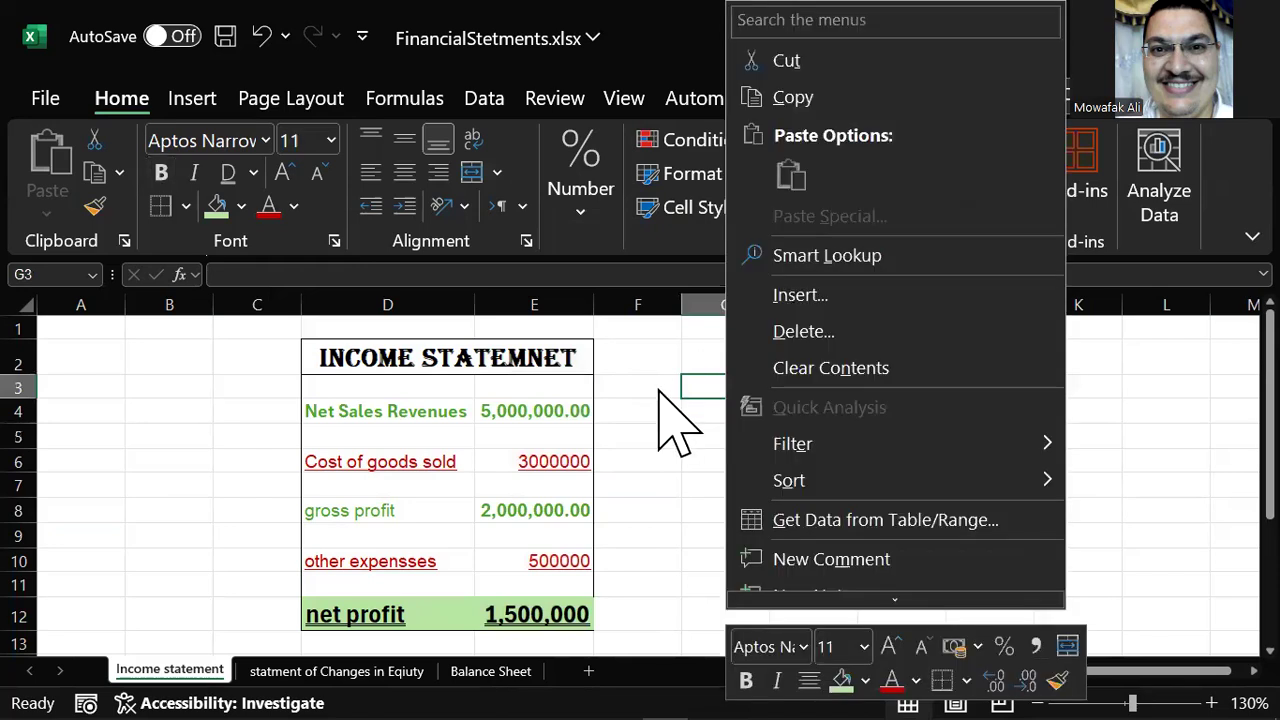
key("Escape")
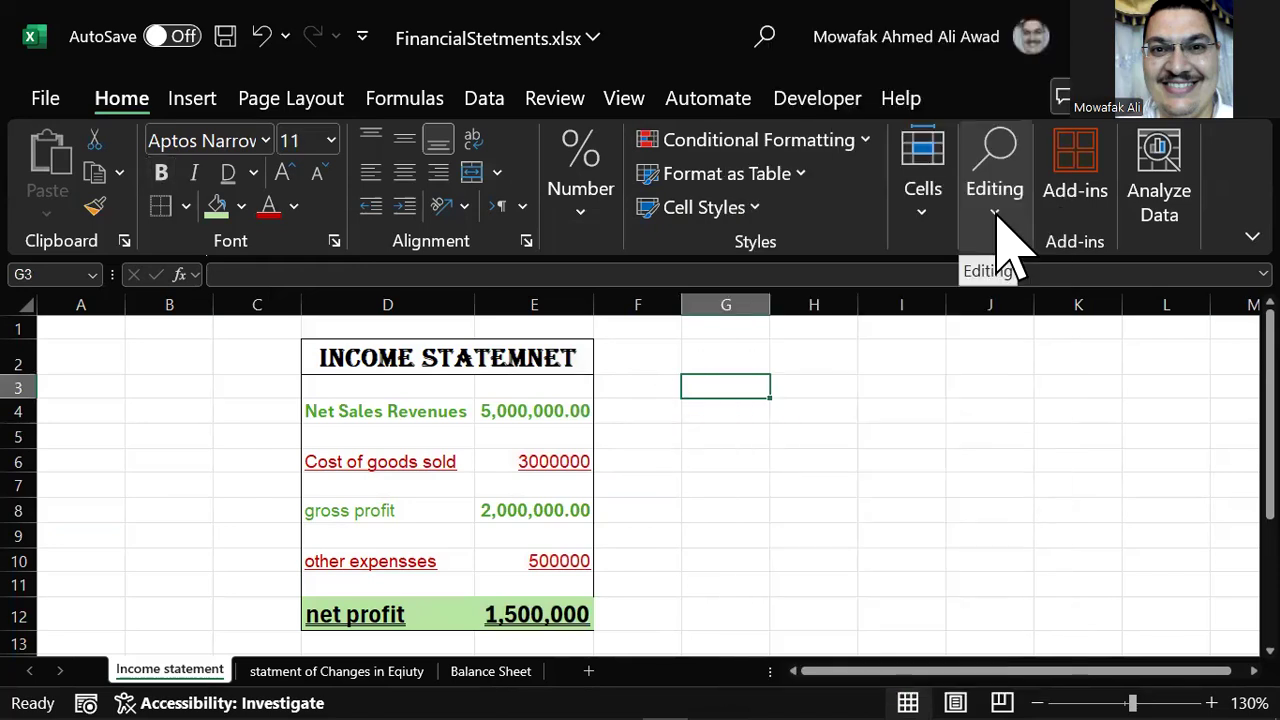
left_click(998, 240)
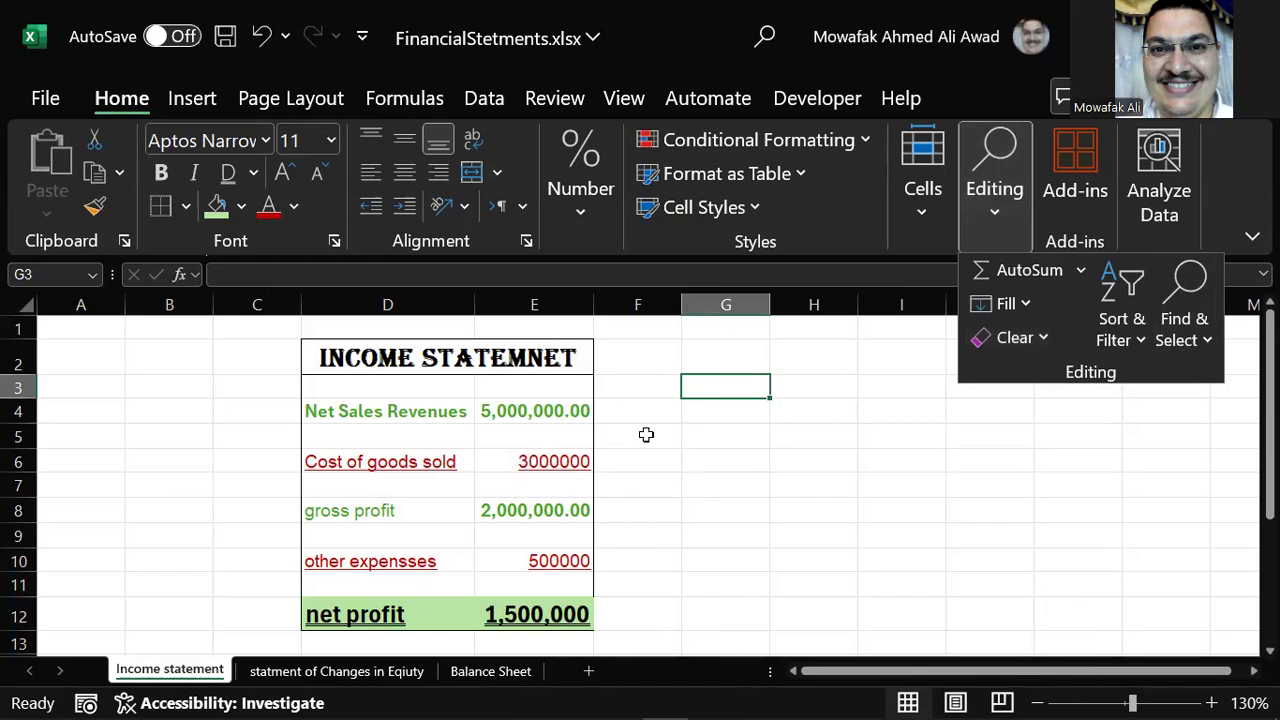
left_click(702, 517)
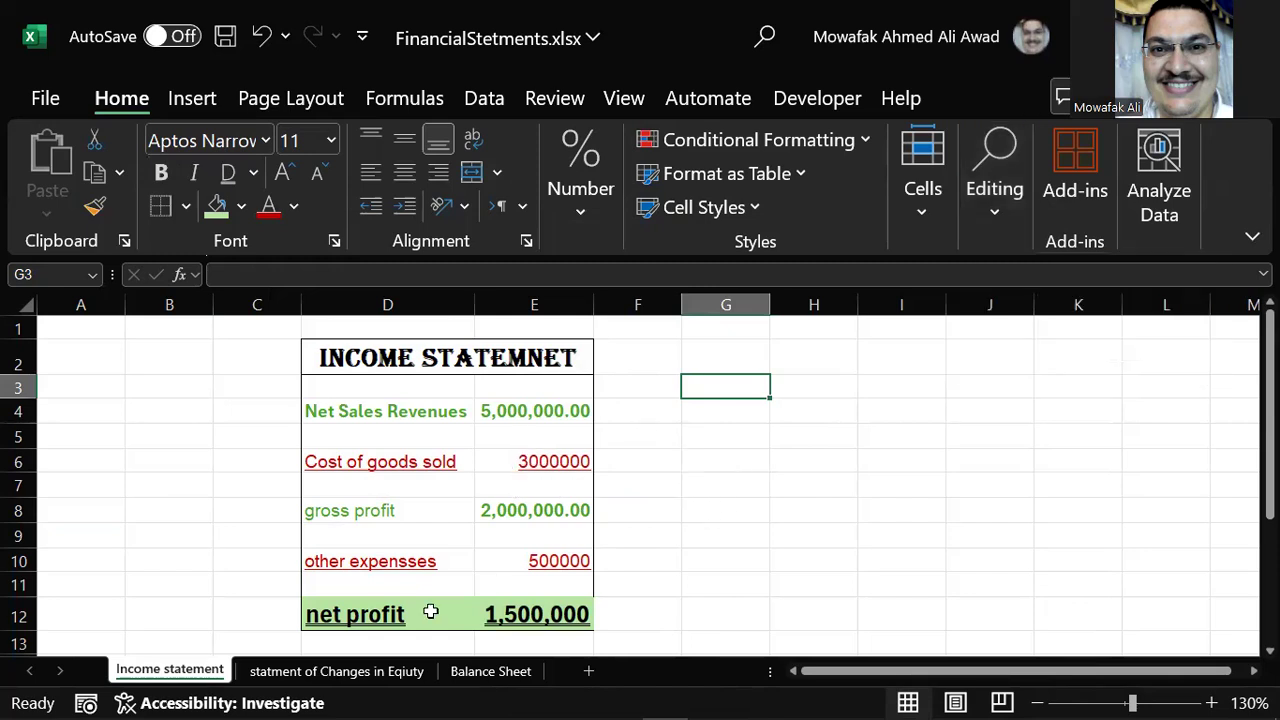
left_click(16, 306)
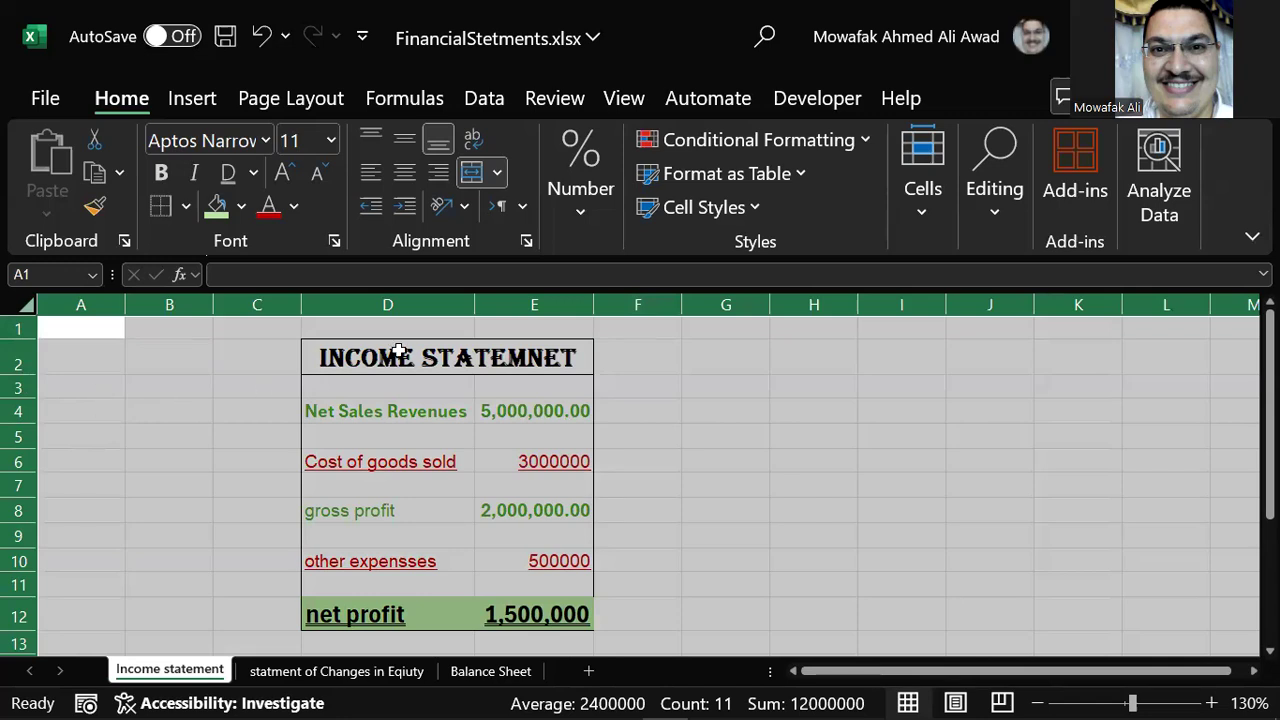
left_click(209, 386)
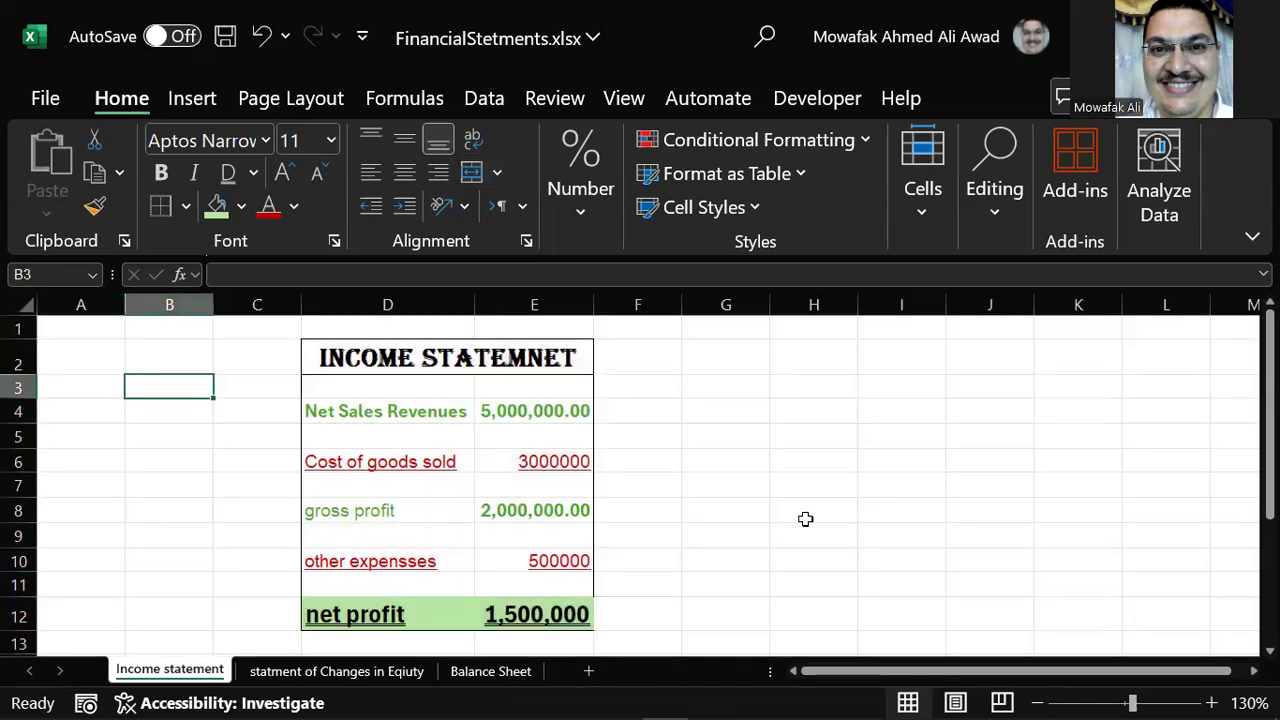
Set the font colour of the row labels in D4:D11 to Automatic and make them bold.
left_click_drag(363, 414, 326, 580)
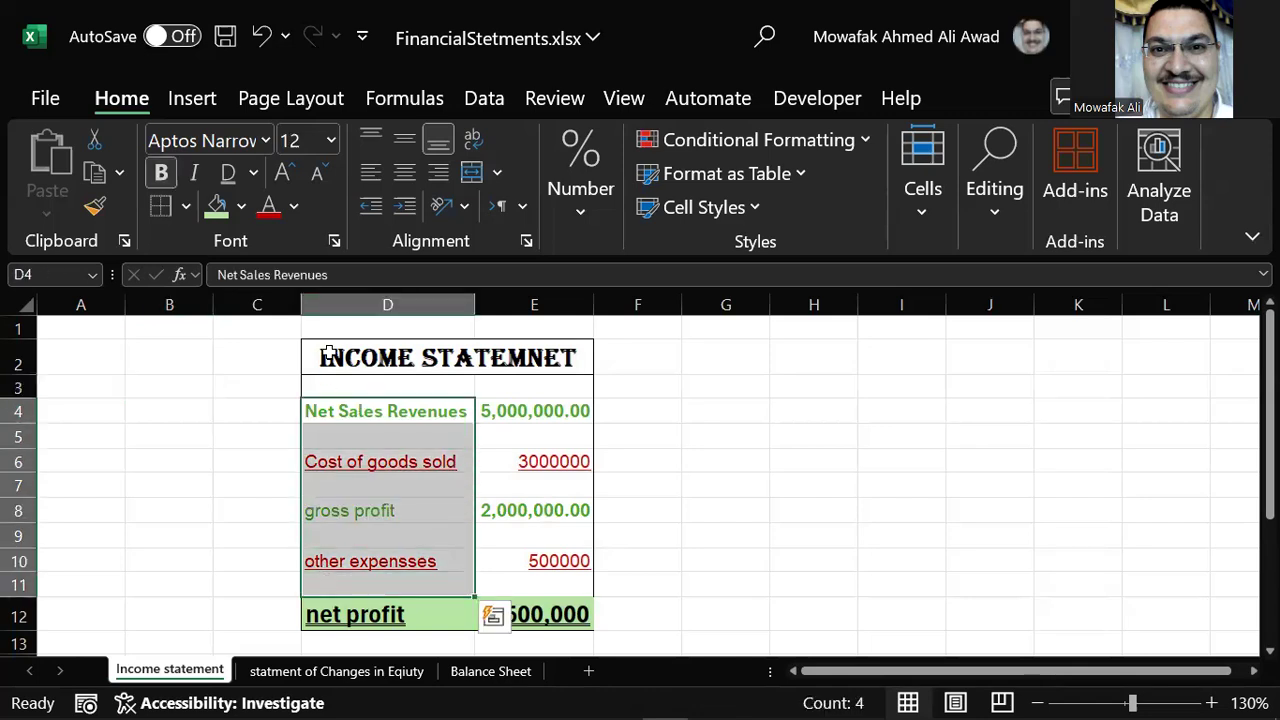
left_click(294, 207)
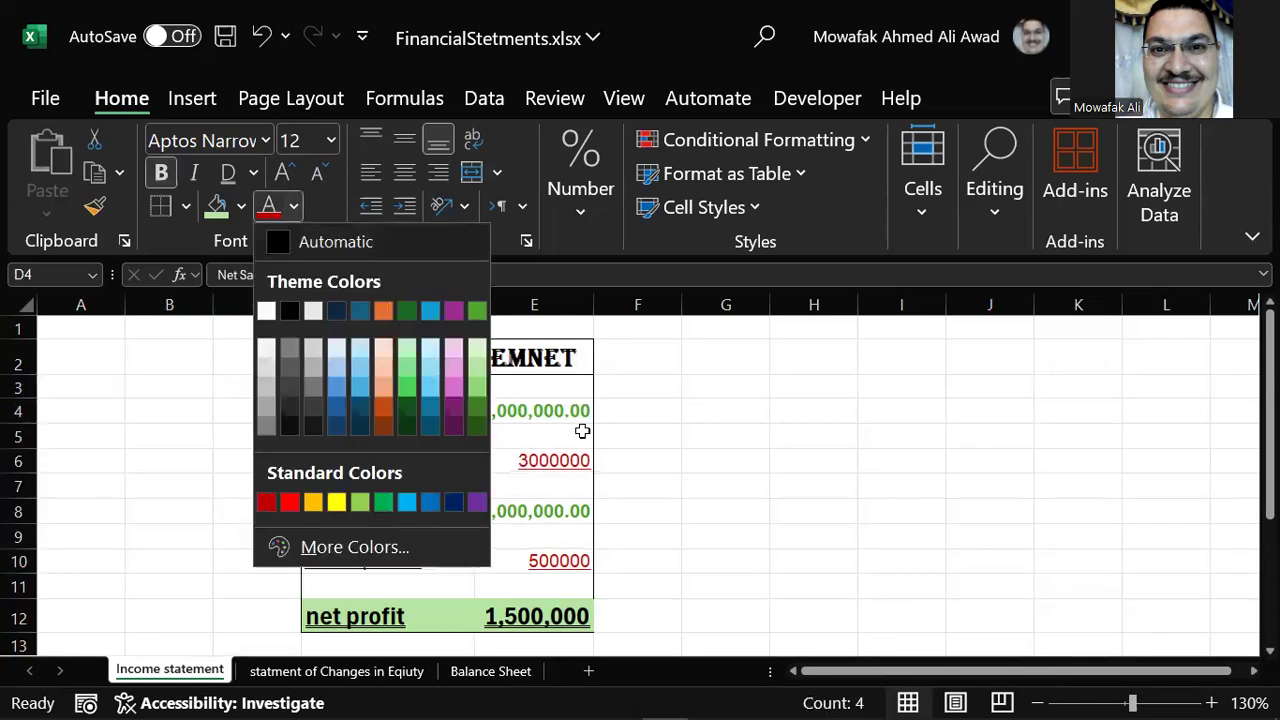
left_click(270, 248)
left_click(163, 173)
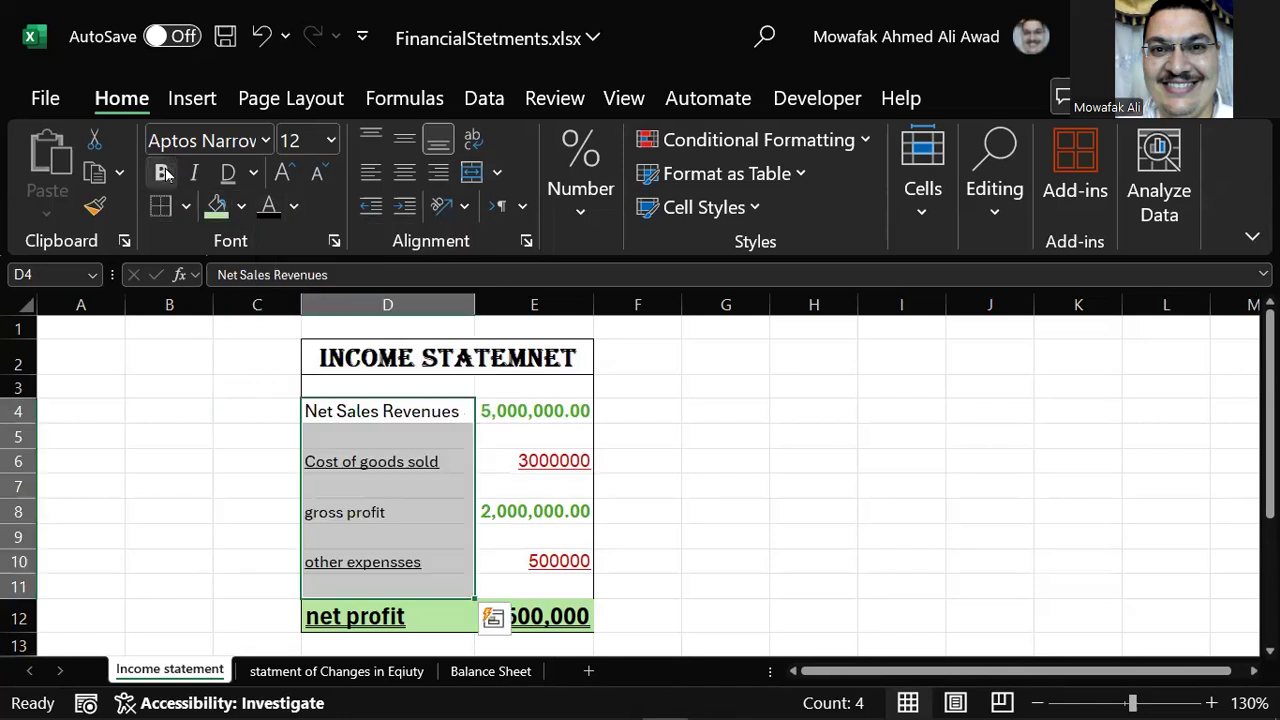
left_click(165, 173)
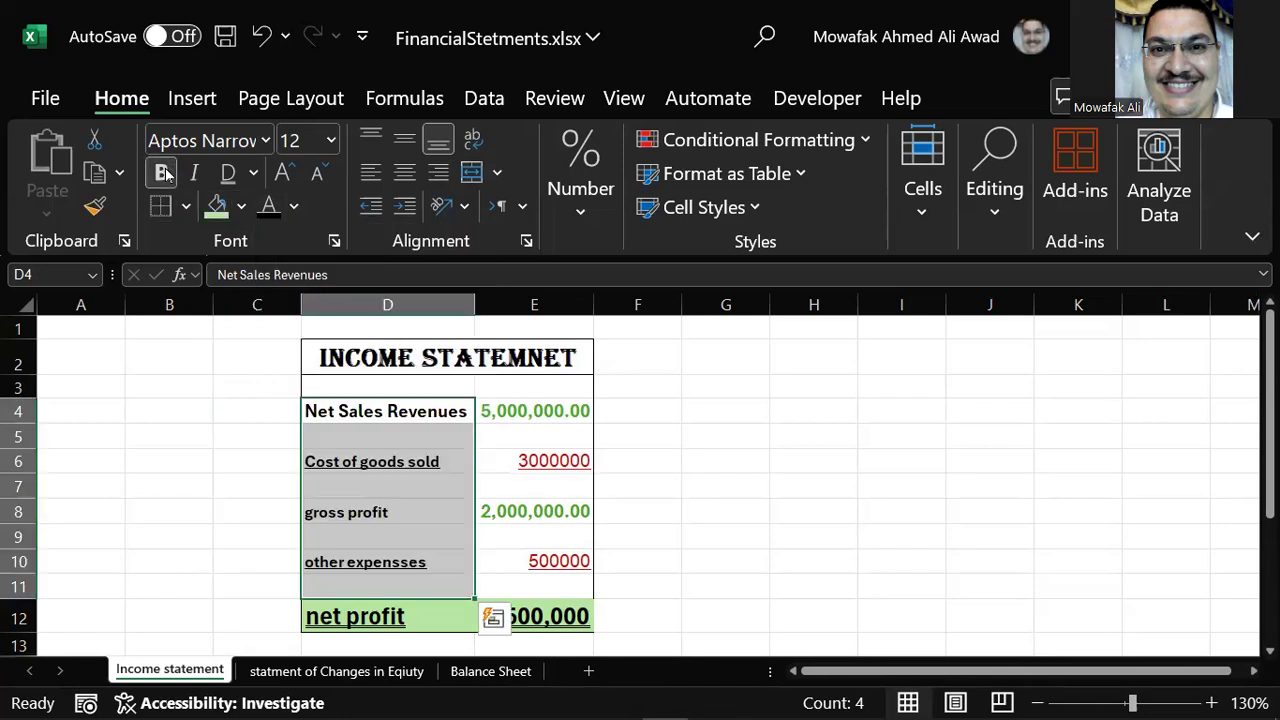
Set the font size of the row labels in D4:D11 to 12.
left_click(285, 174)
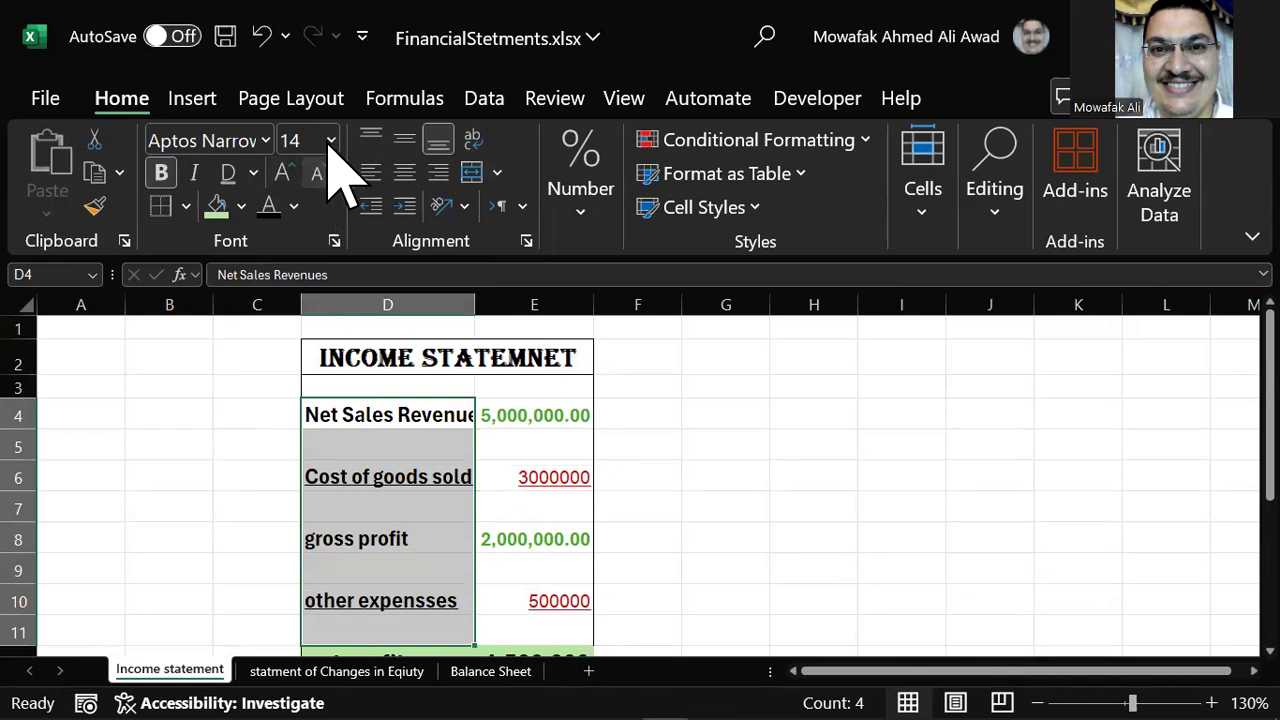
left_click(331, 141)
left_click(305, 282)
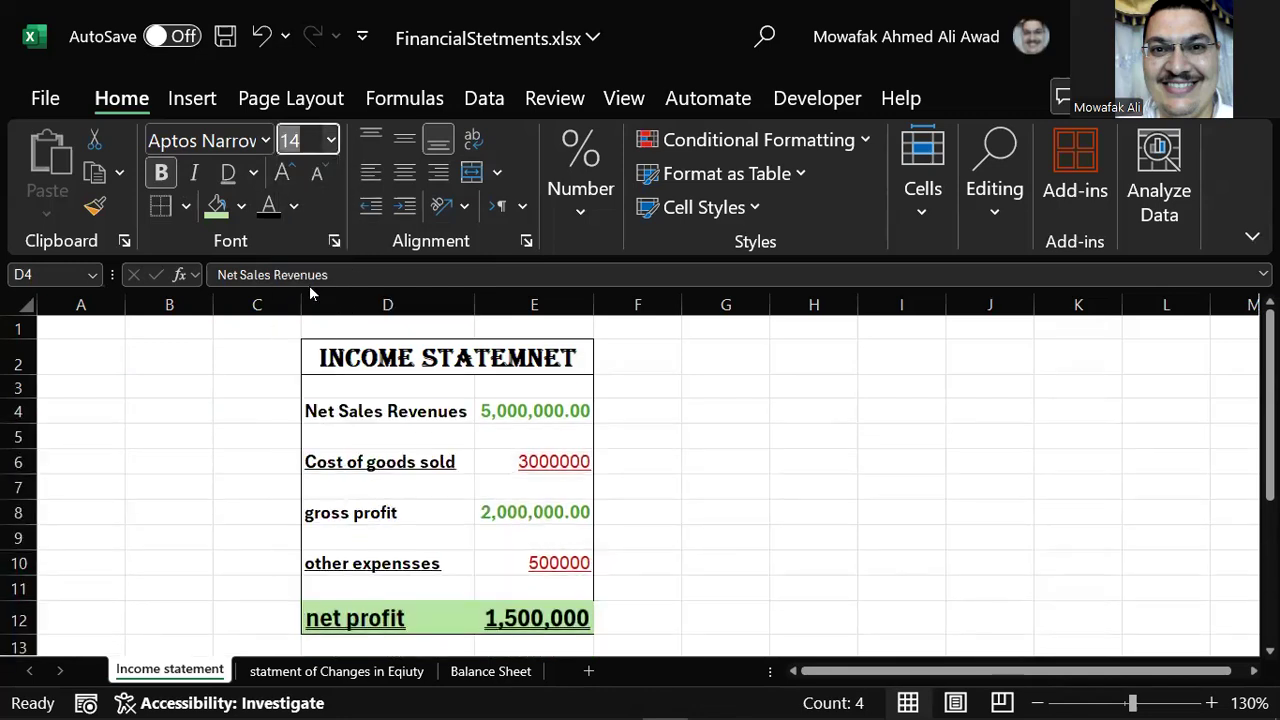
key("Escape")
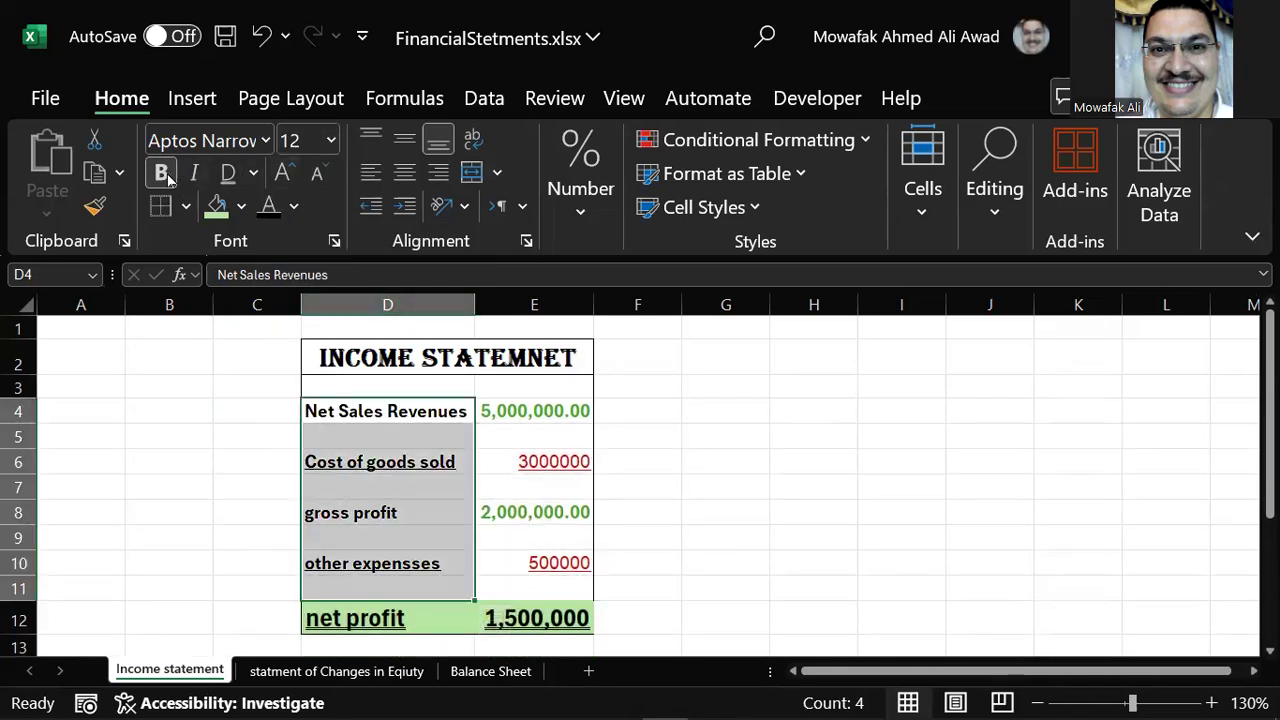
left_click_drag(545, 322, 449, 320)
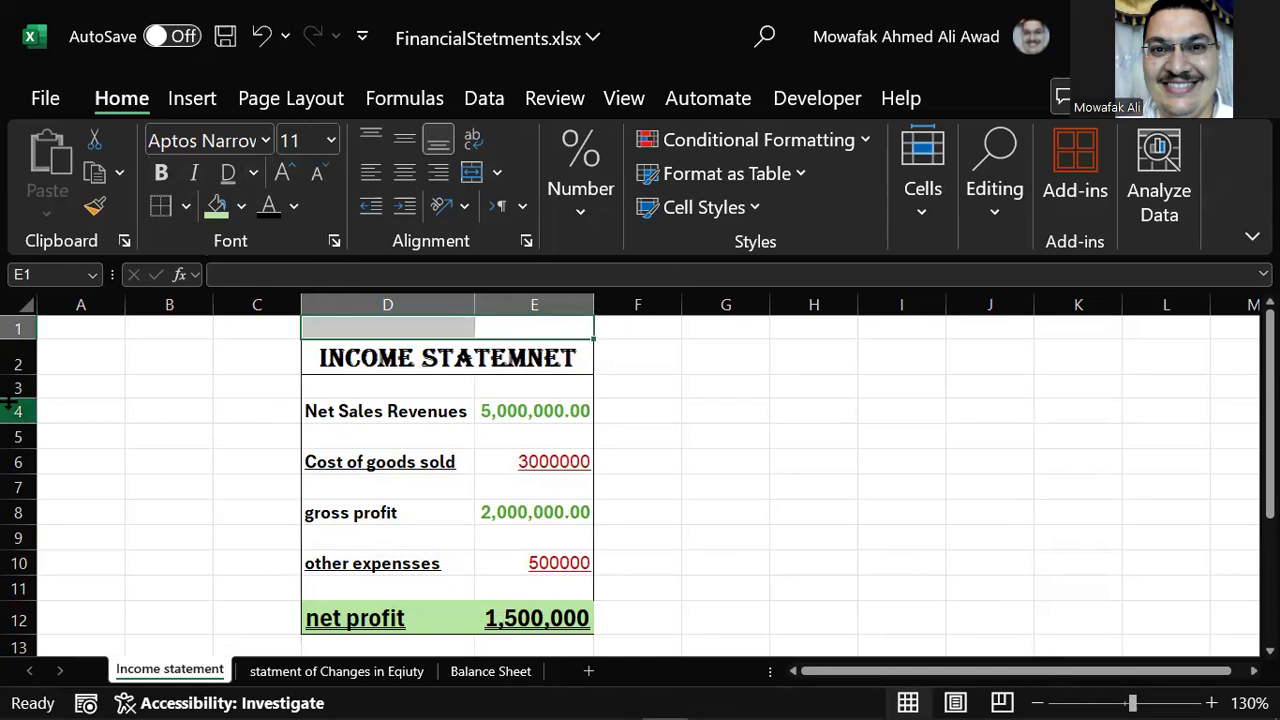
left_click(10, 304)
left_click(14, 337)
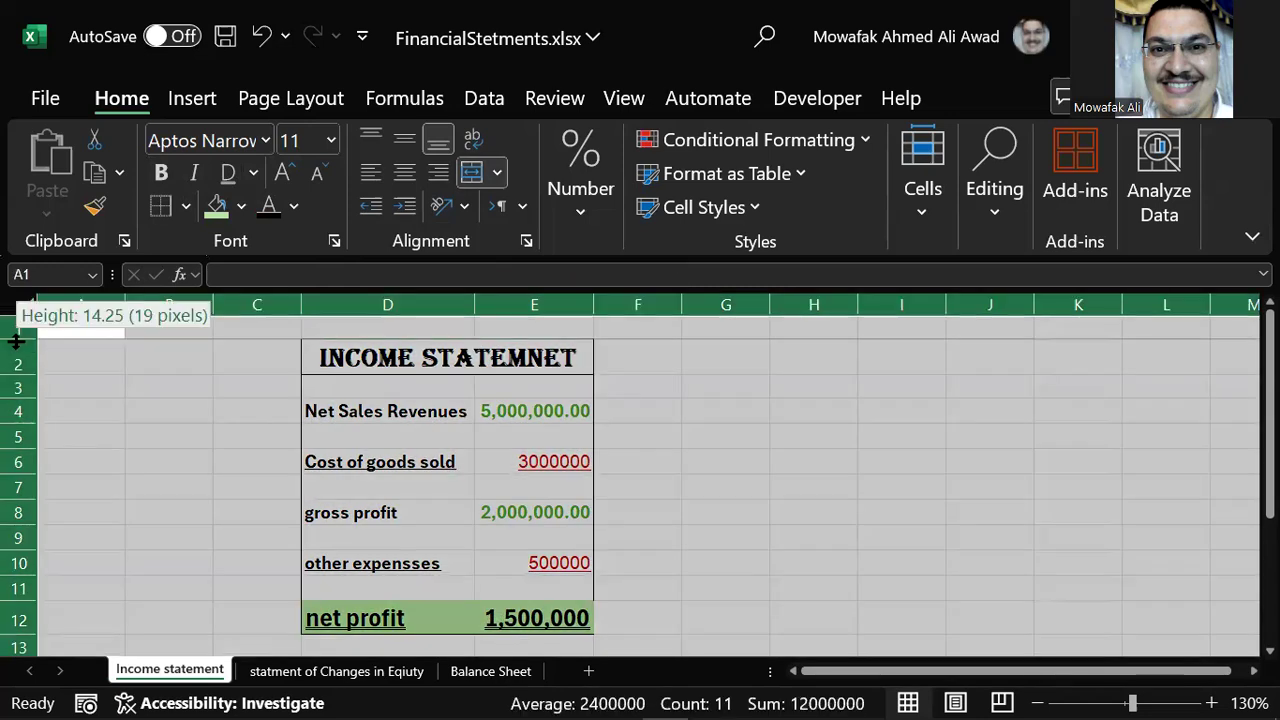
left_click(400, 462)
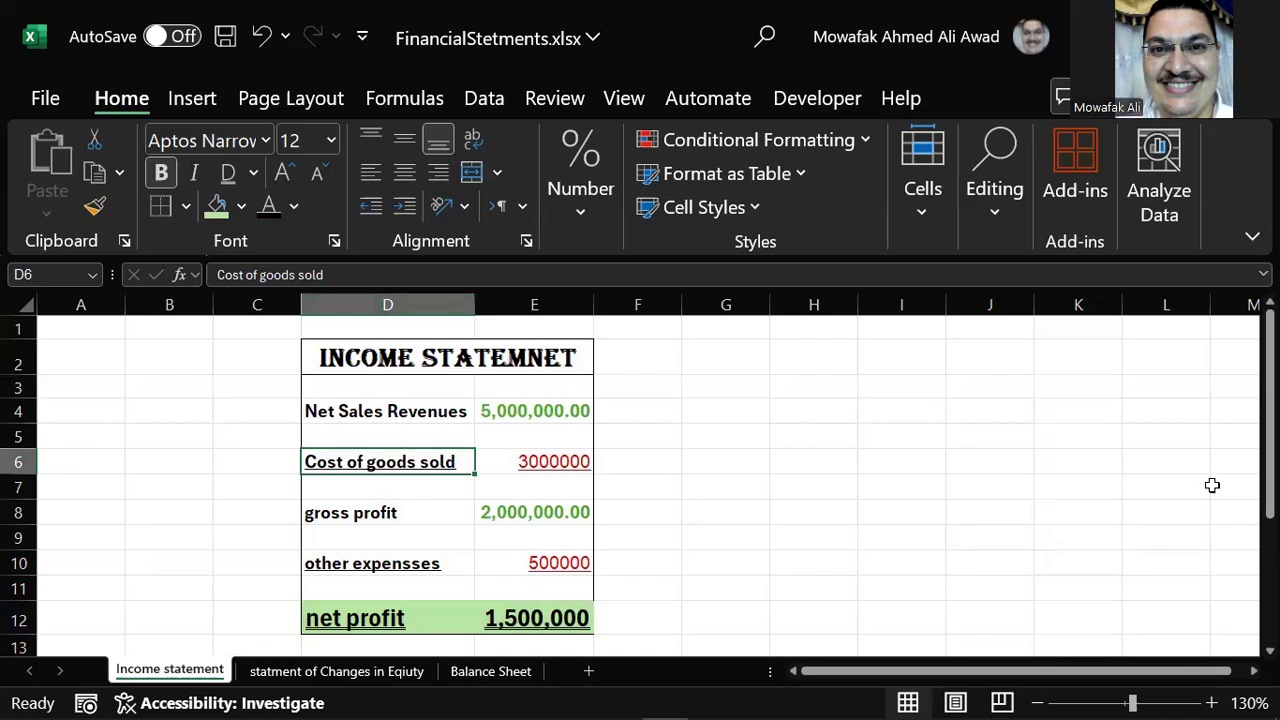
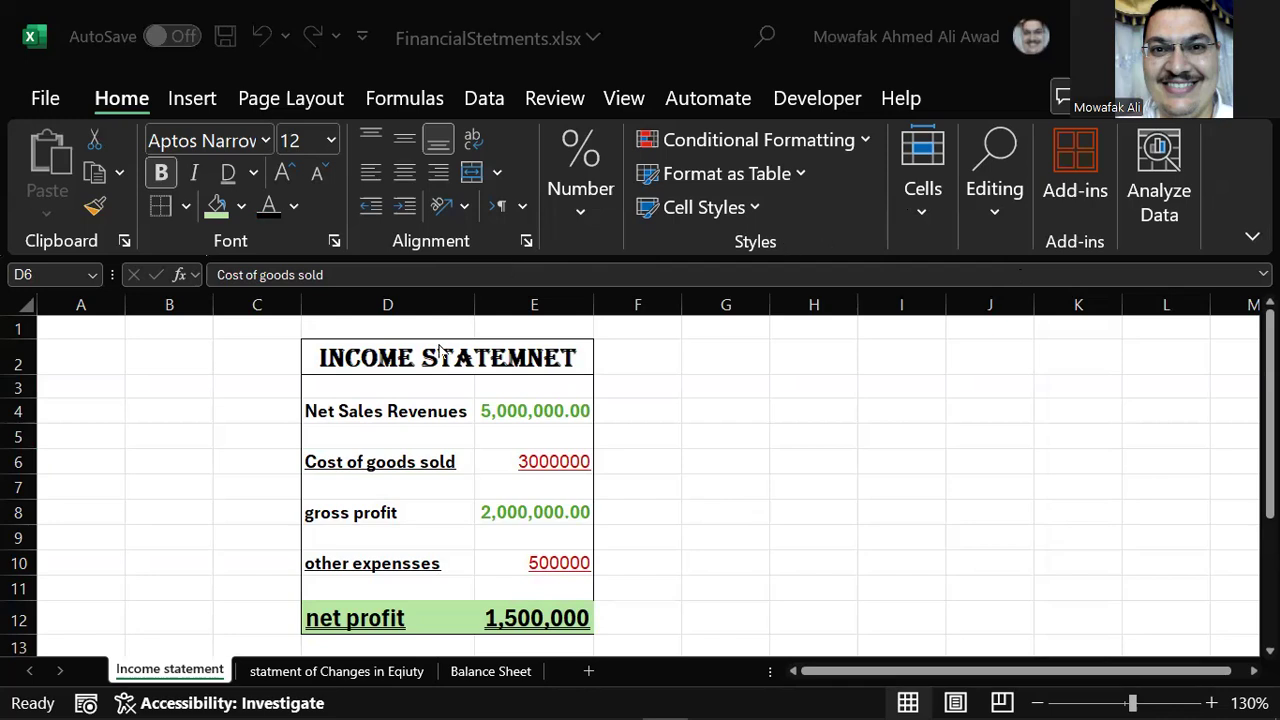
left_click(690, 413)
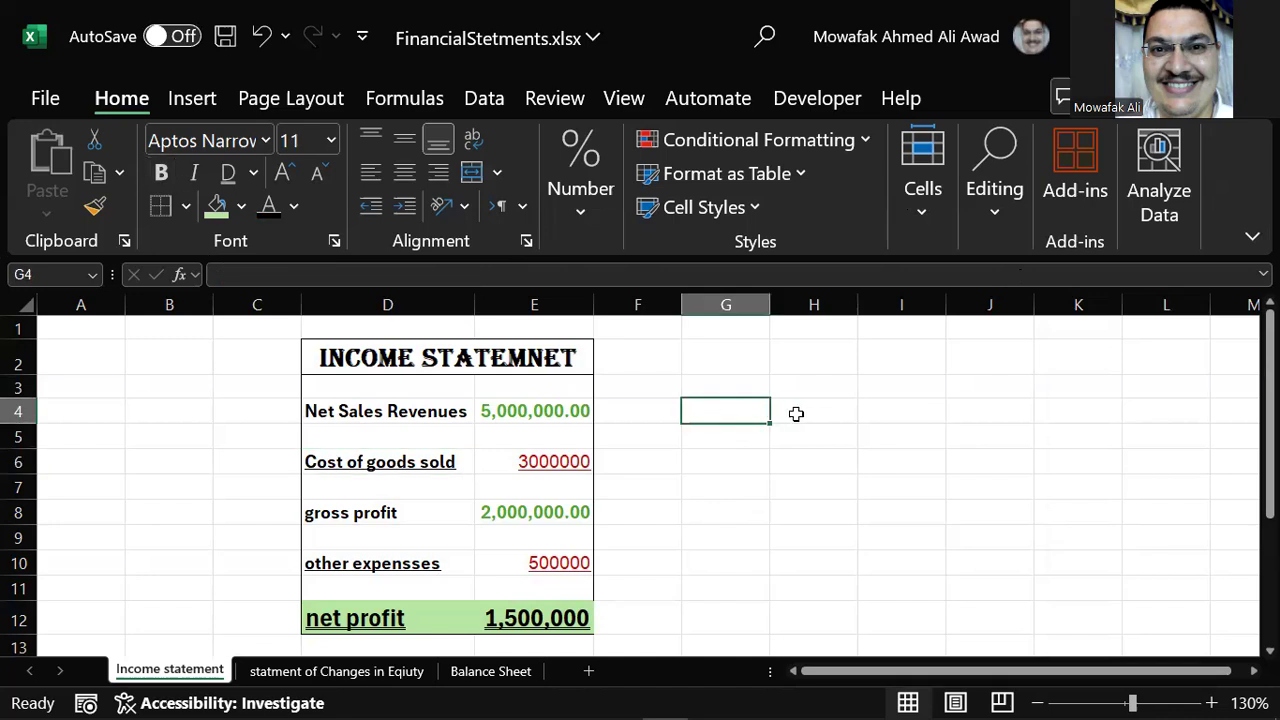
Open the recommended charts for the income statement data in D4:E12 and widen the dialog to show the full previews.
key("alt")
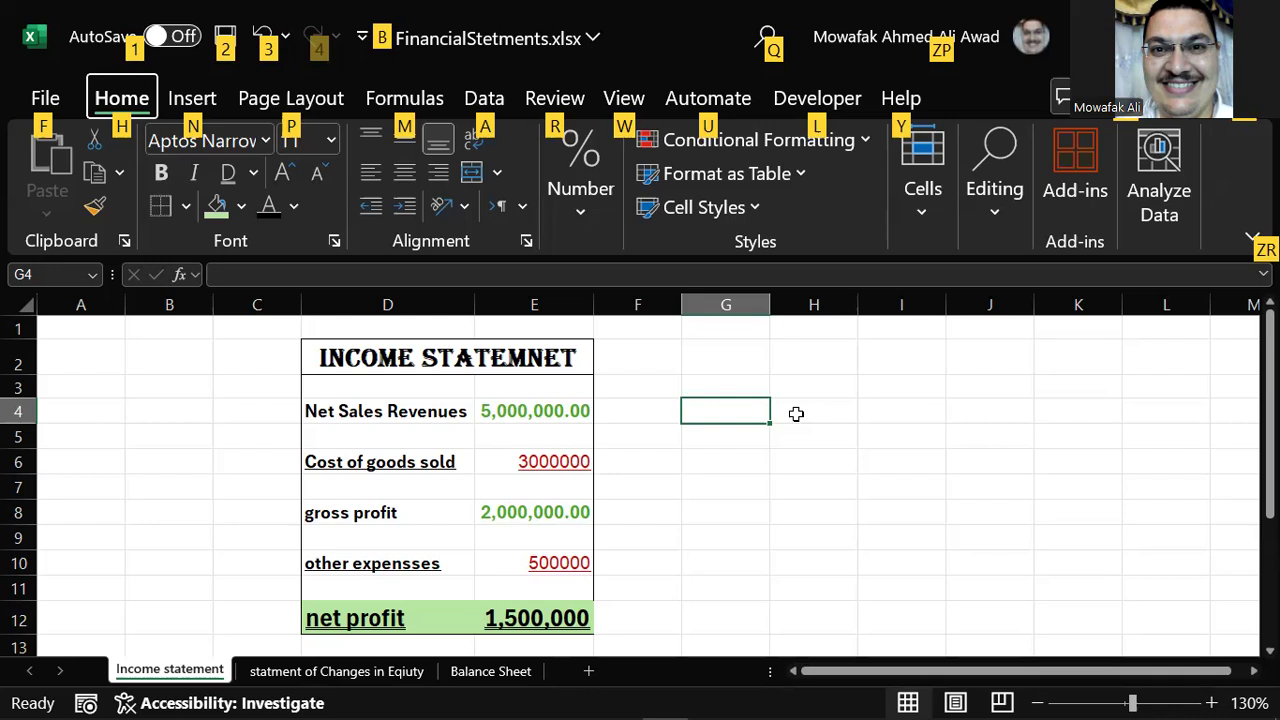
key("n")
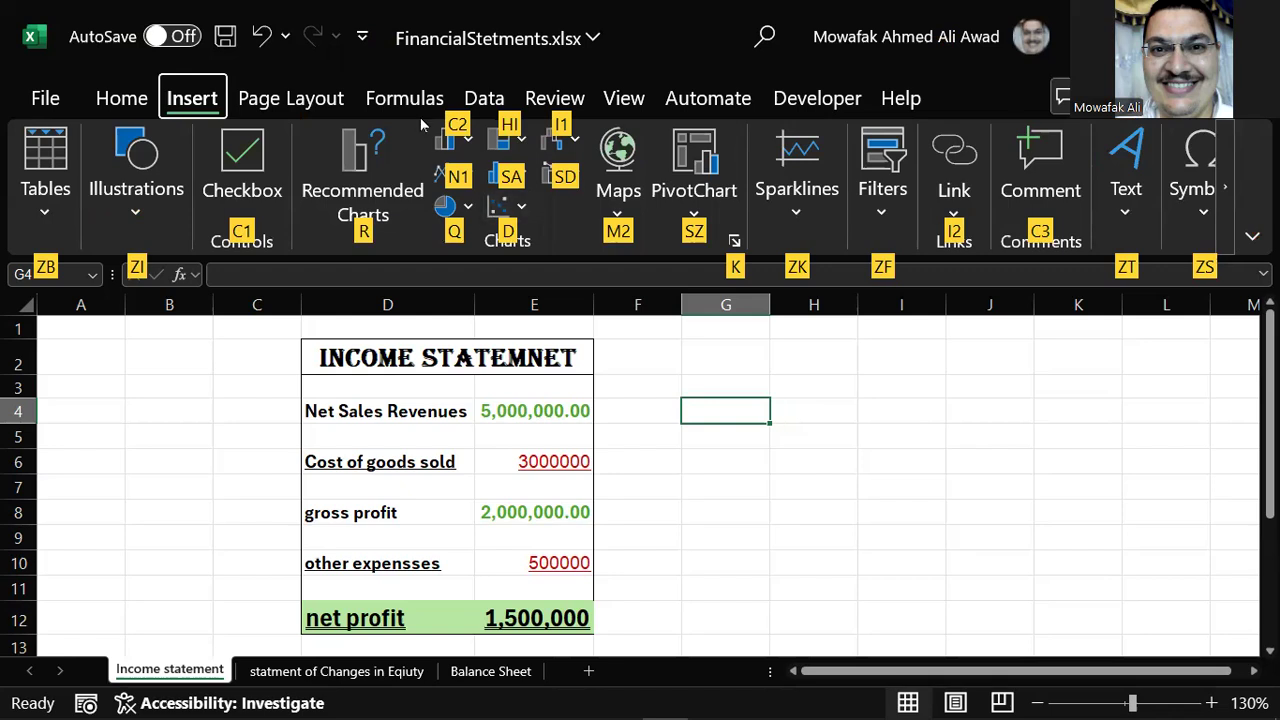
key("alt")
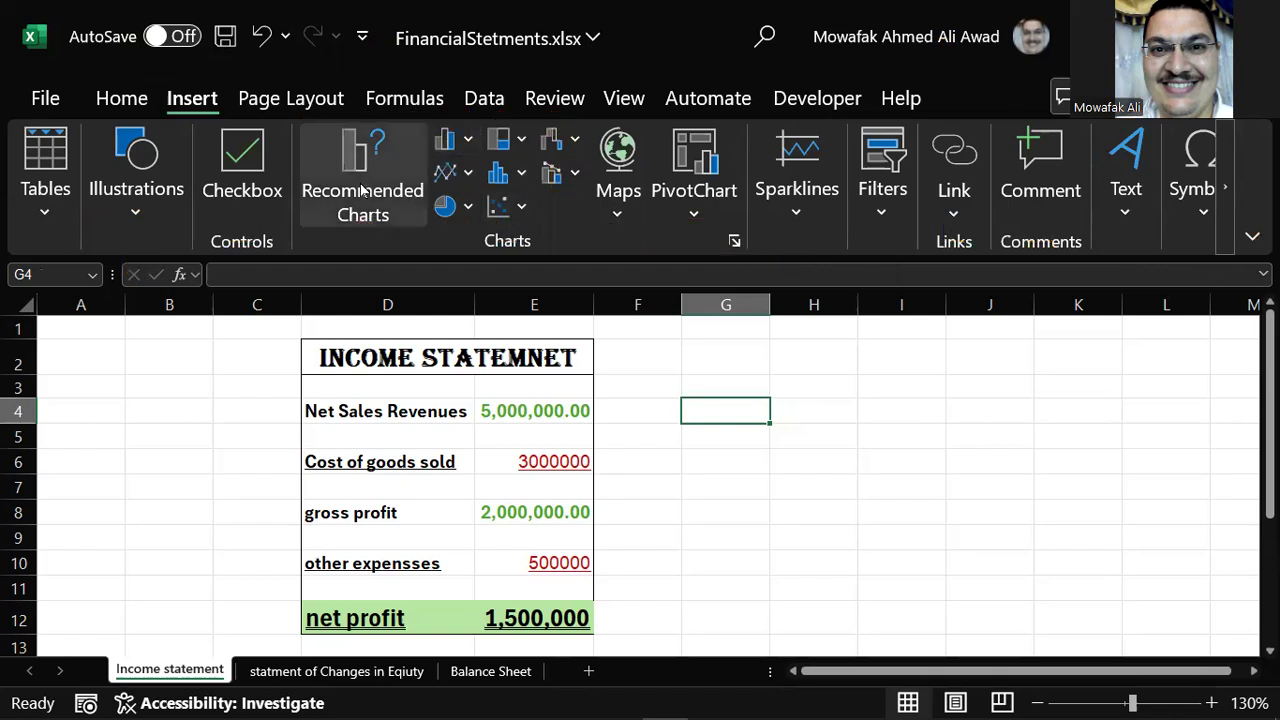
left_click(363, 190)
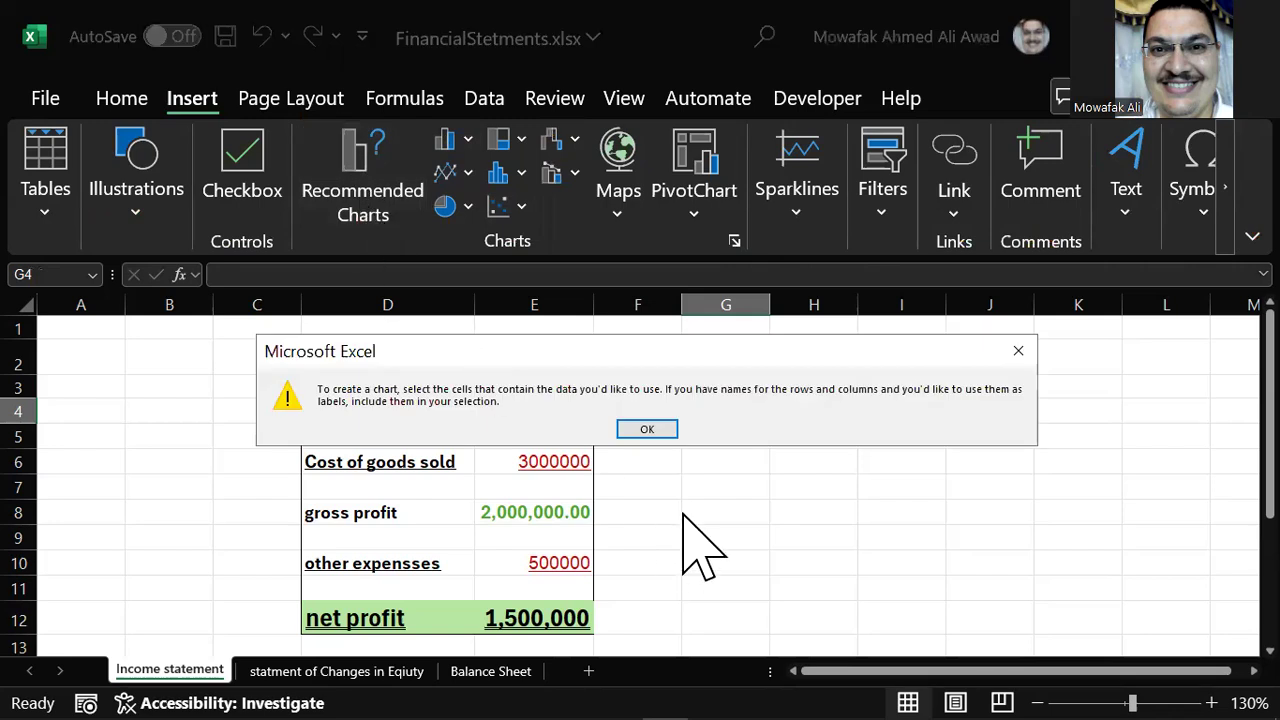
left_click(658, 430)
left_click_drag(354, 409, 537, 620)
left_click(343, 172)
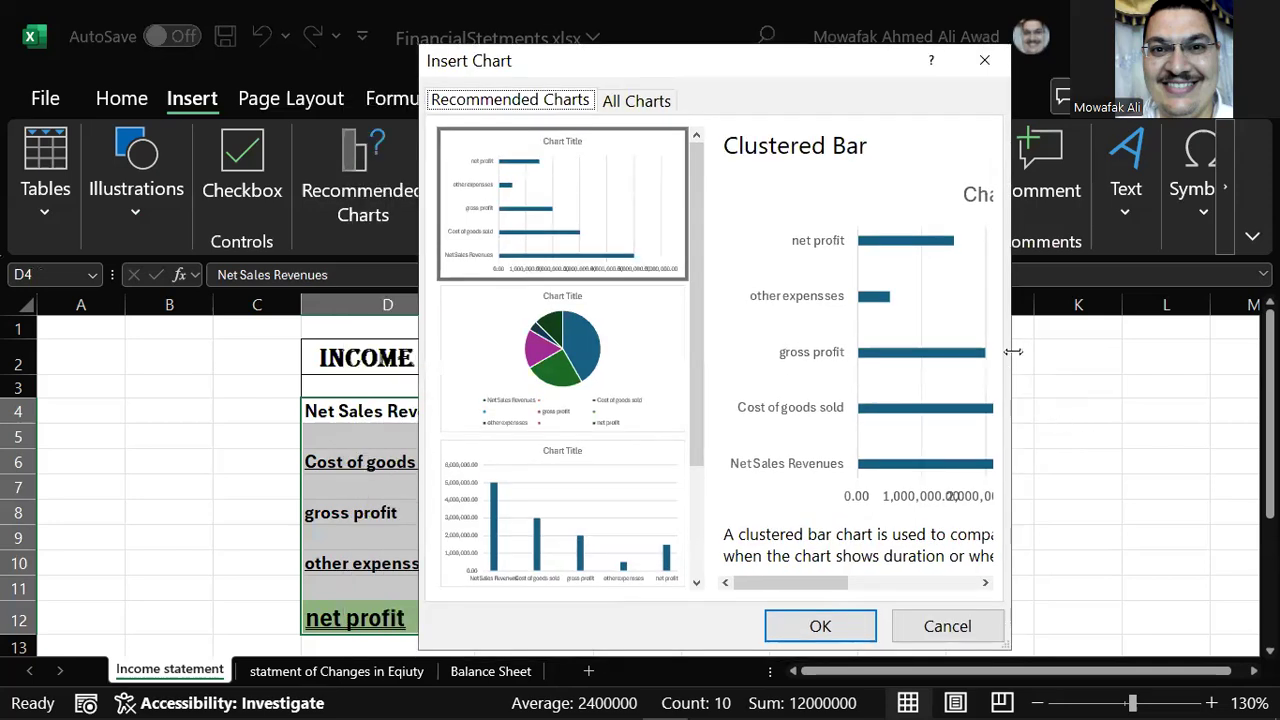
left_click_drag(1013, 351, 1202, 343)
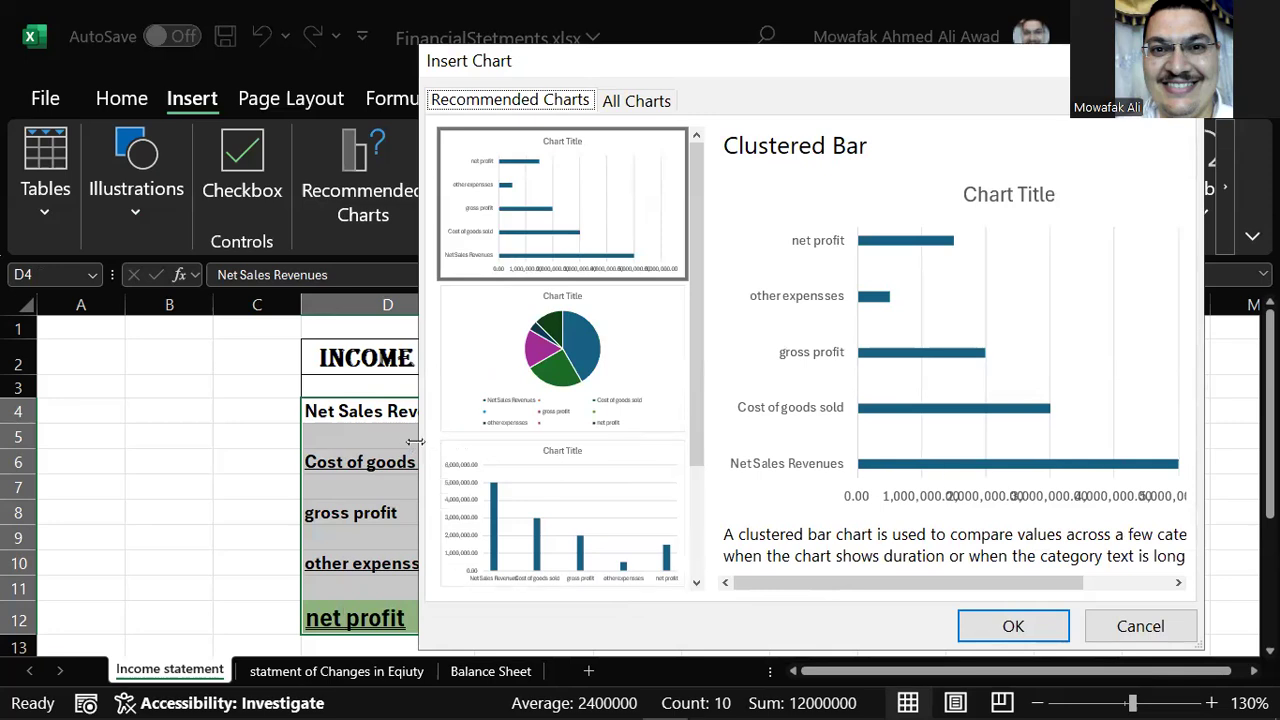
left_click_drag(415, 441, 285, 441)
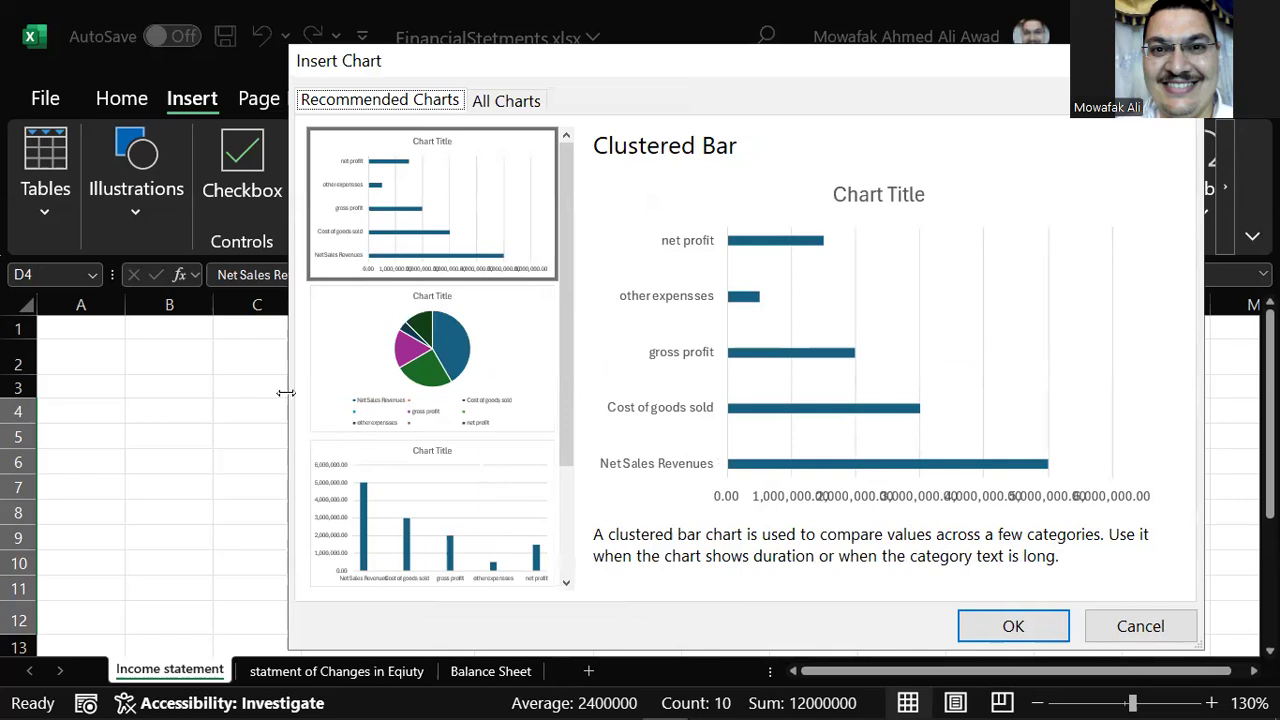
left_click_drag(286, 393, 178, 393)
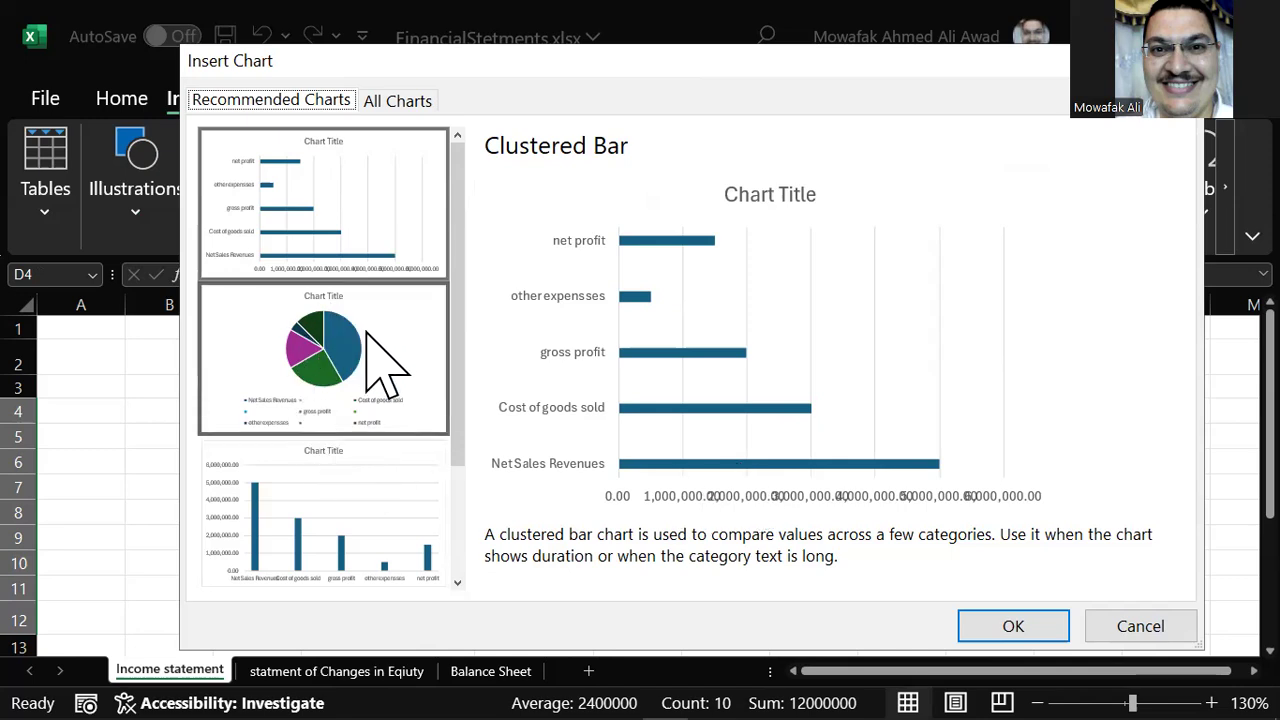
Compare the recommended bar, column and pie charts and insert the pie chart.
left_click(334, 338)
left_click(366, 234)
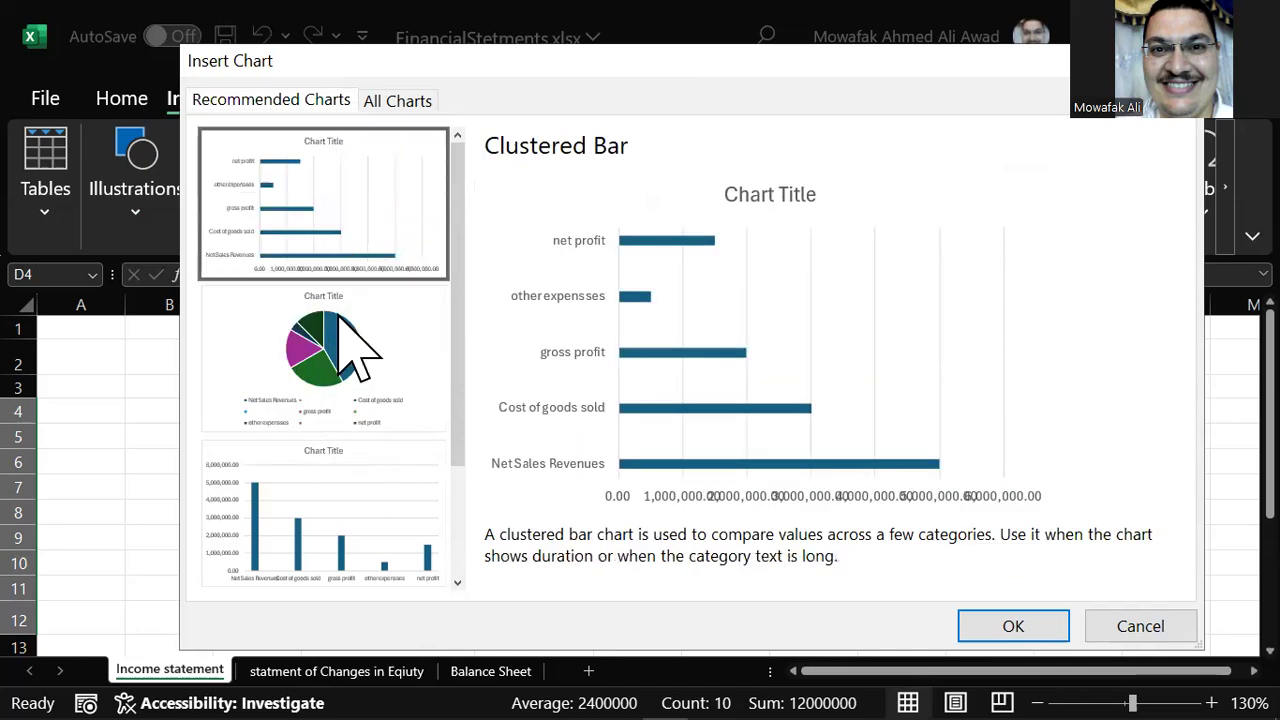
left_click(320, 529)
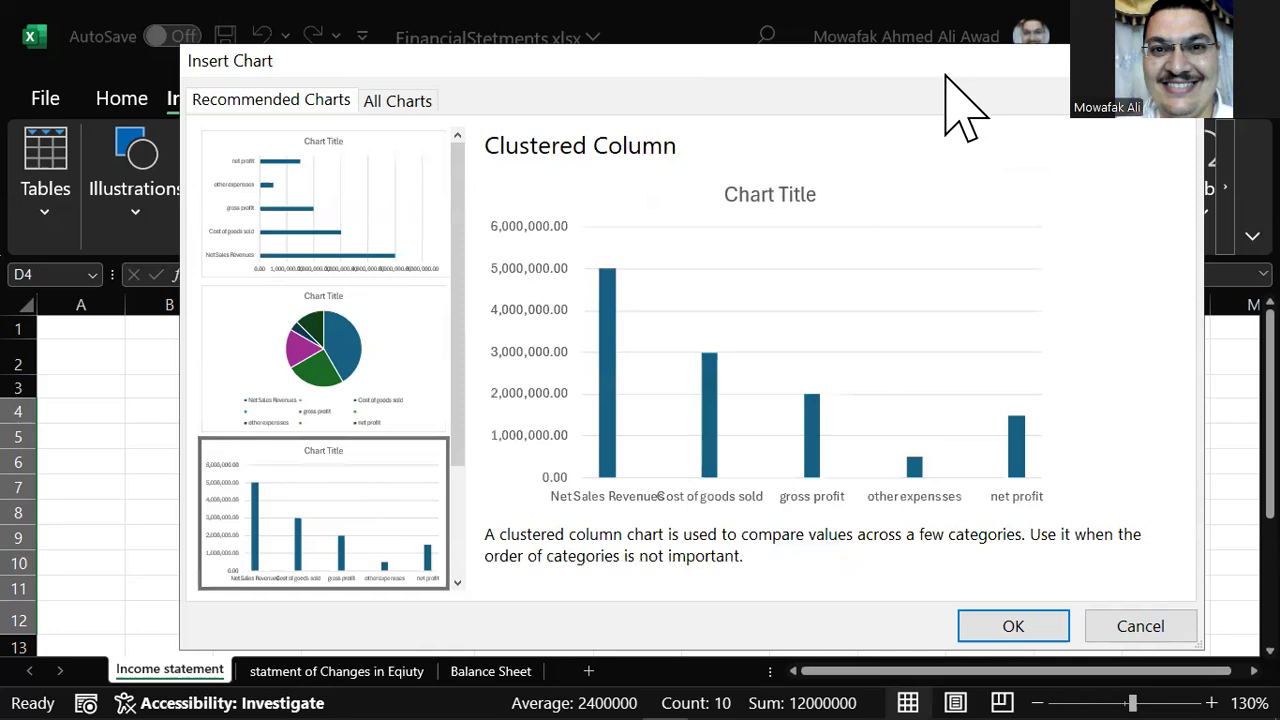
left_click_drag(945, 75, 827, 71)
left_click(228, 371)
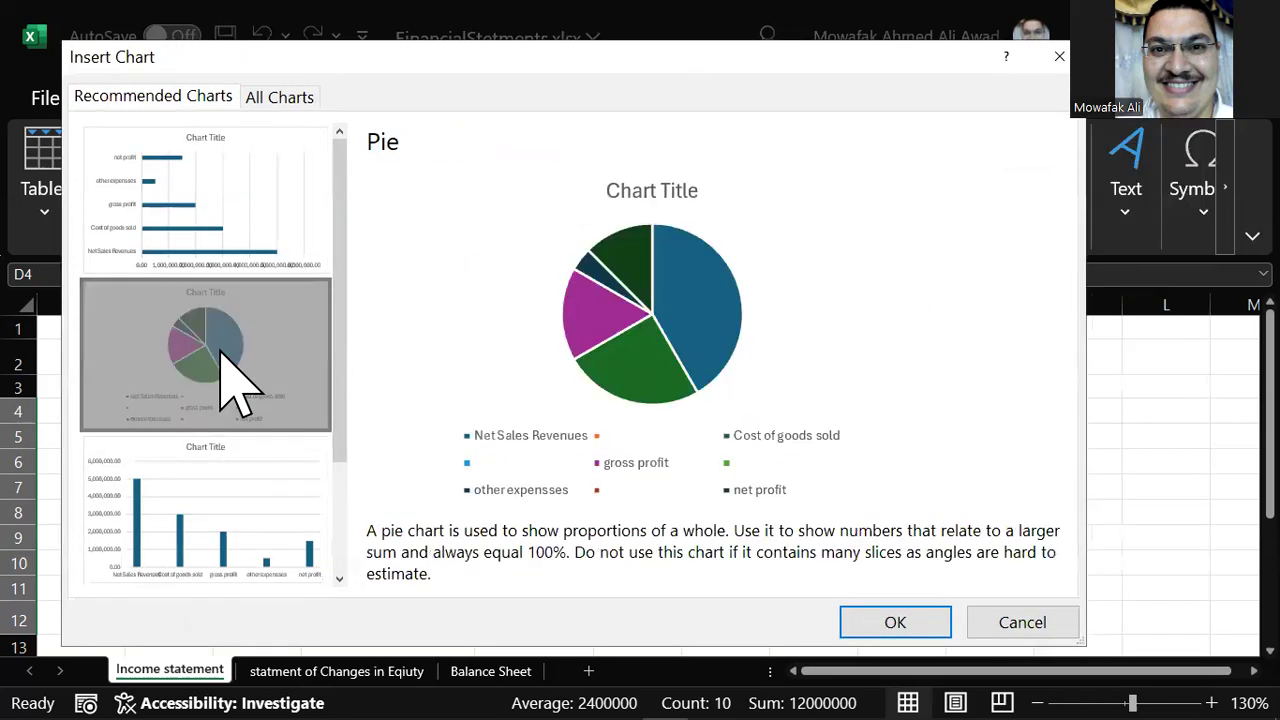
left_click(895, 622)
Shrink the pie chart and position it beside the income statement, clear of the amounts in column E.
left_click_drag(710, 470, 833, 502)
key("ctrl+z")
key("ctrl+z")
left_click_drag(894, 451, 1071, 420)
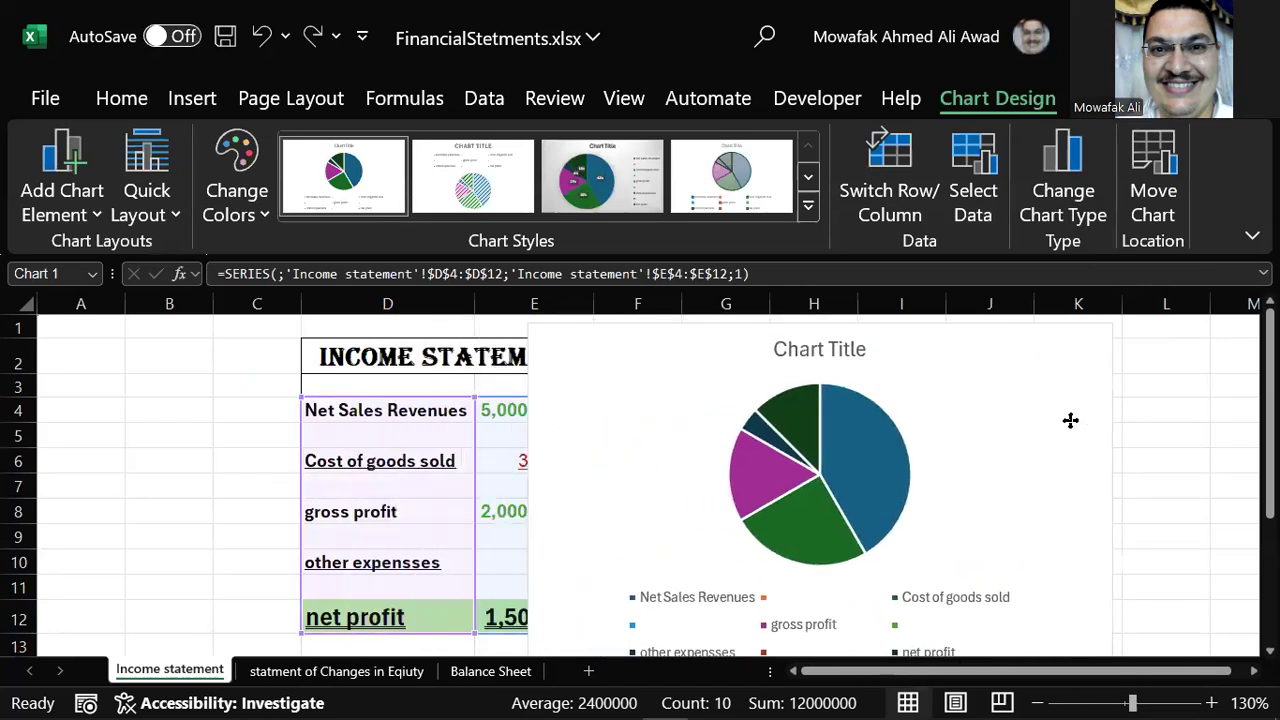
left_click_drag(538, 326, 654, 390)
left_click_drag(769, 414, 776, 370)
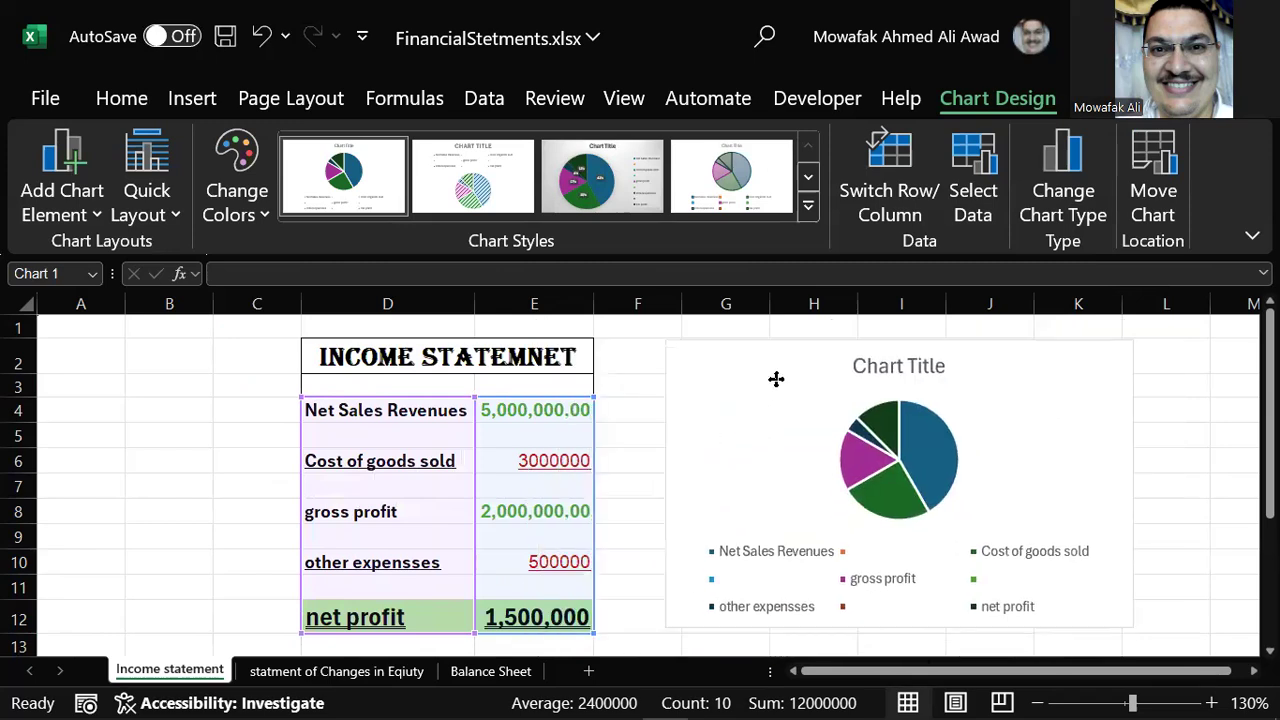
Set the font colour of the income statement's title in D2 to standard red.
left_click(357, 360)
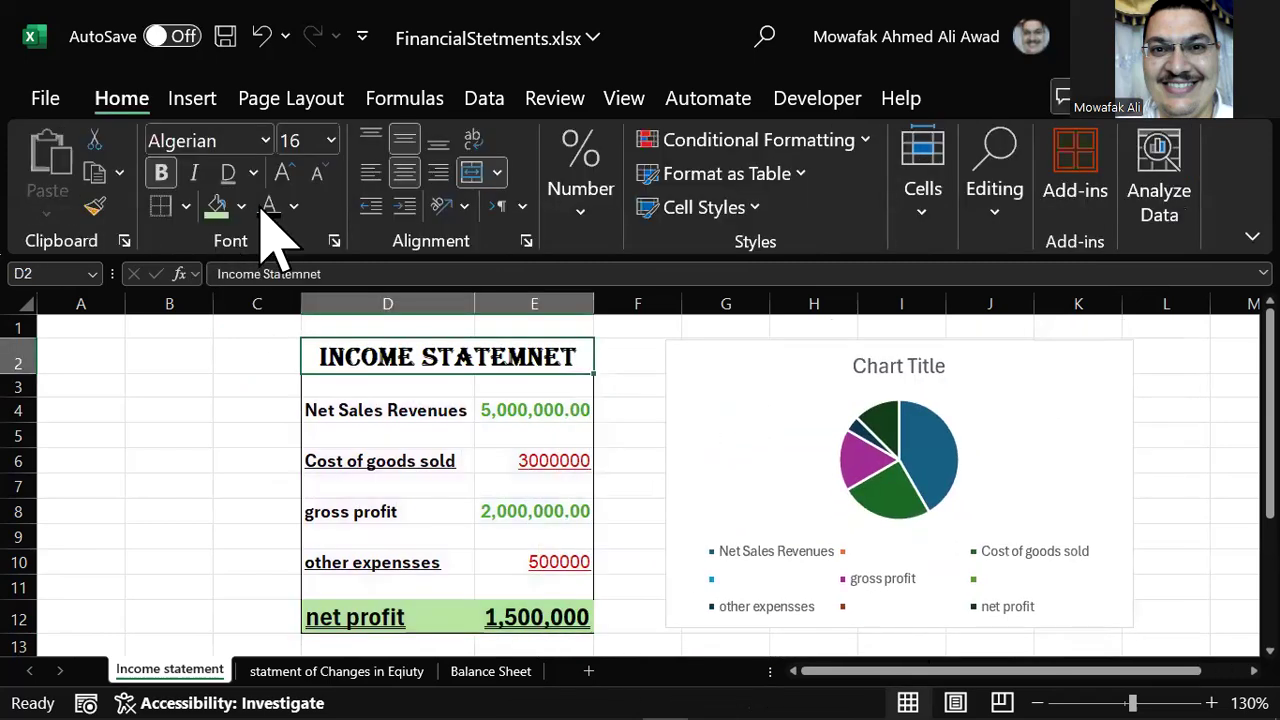
left_click(294, 206)
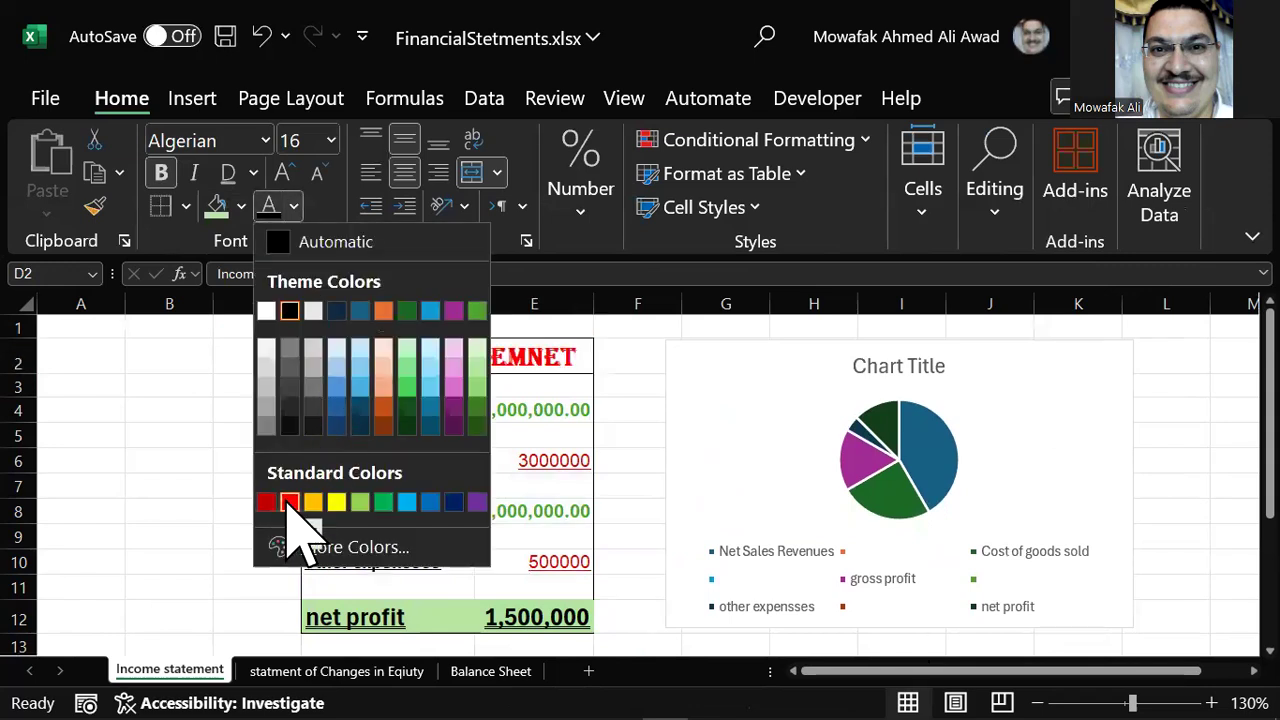
left_click(289, 502)
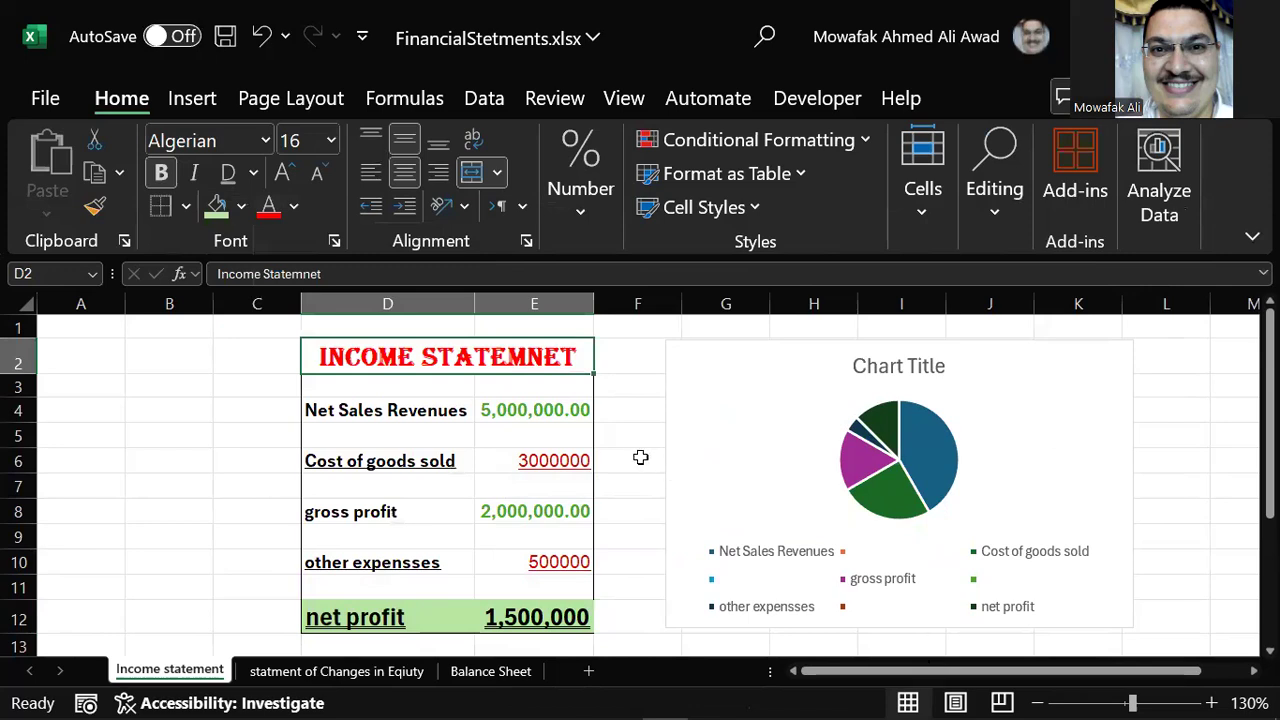
left_click(640, 459)
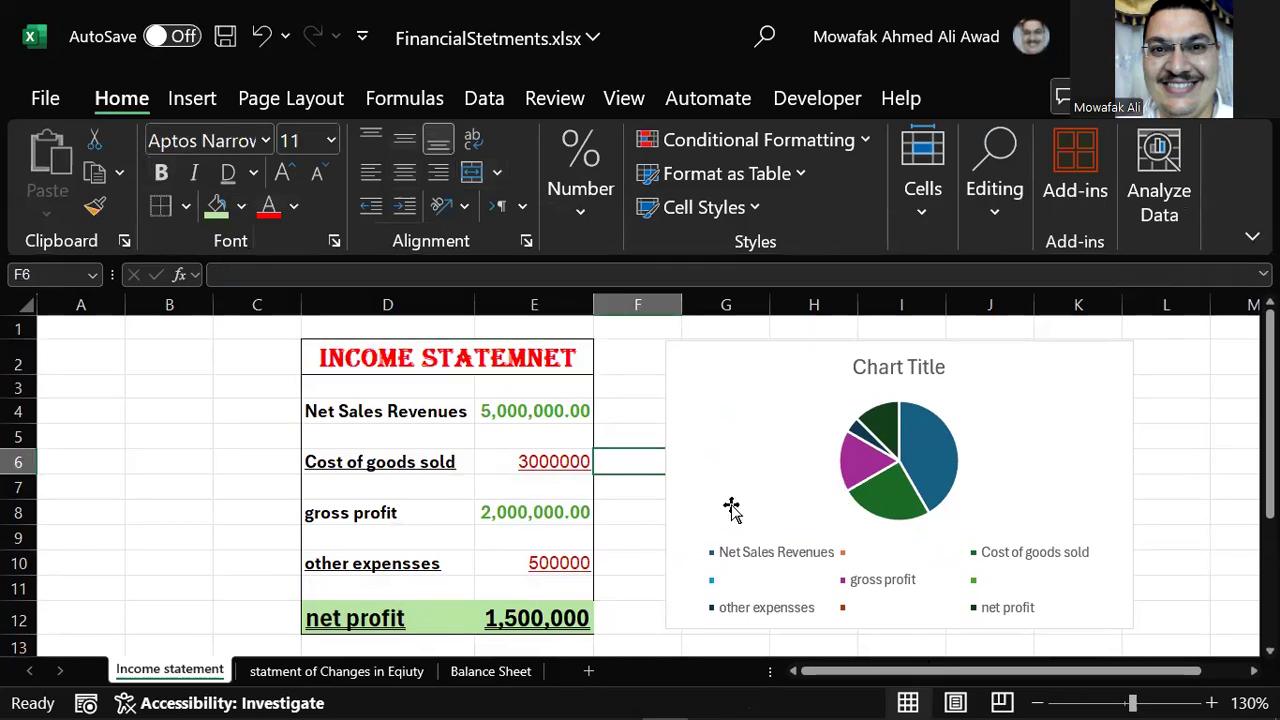
Widen the pie chart so that its right edge reaches the end of column L.
left_click(732, 508)
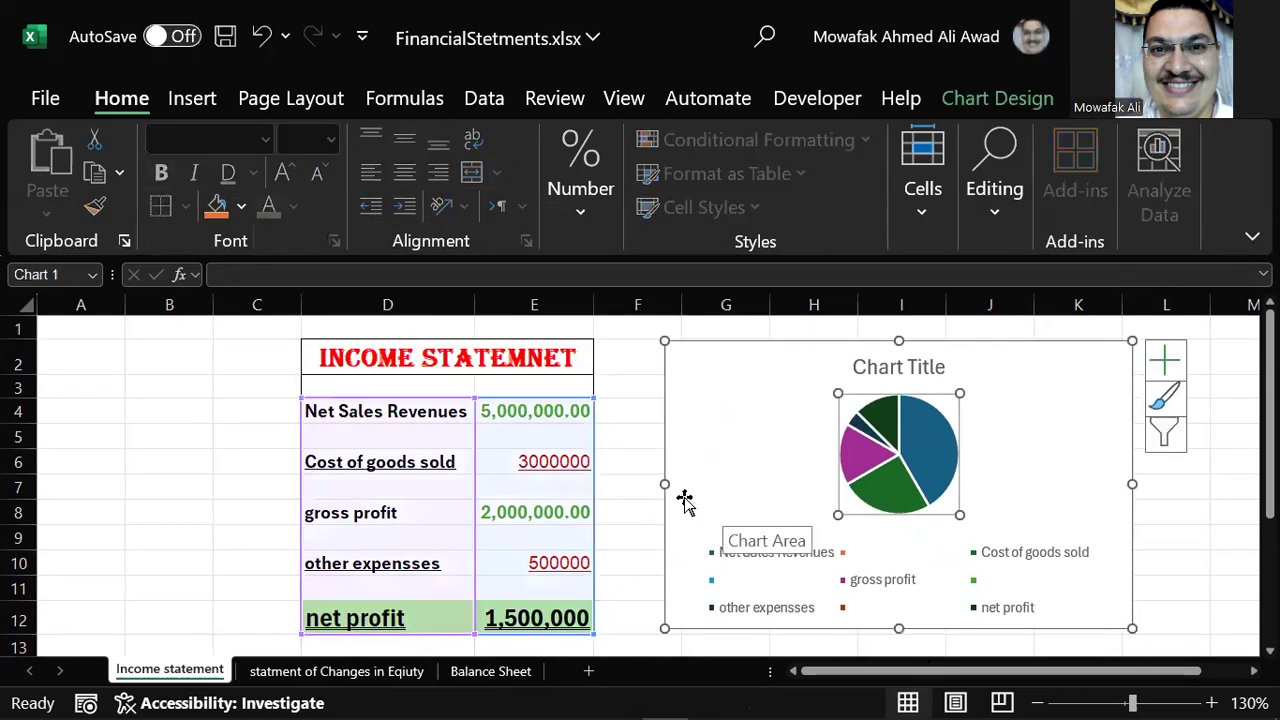
left_click(627, 492)
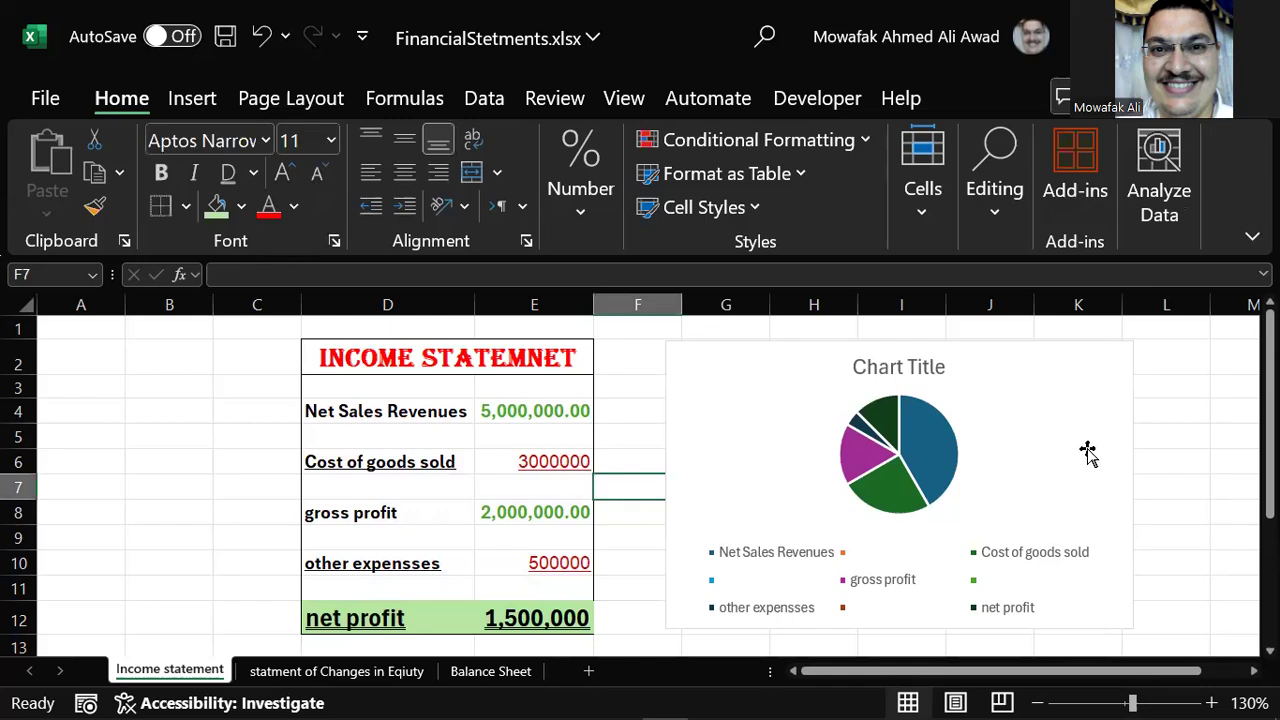
left_click_drag(1133, 484, 1211, 484)
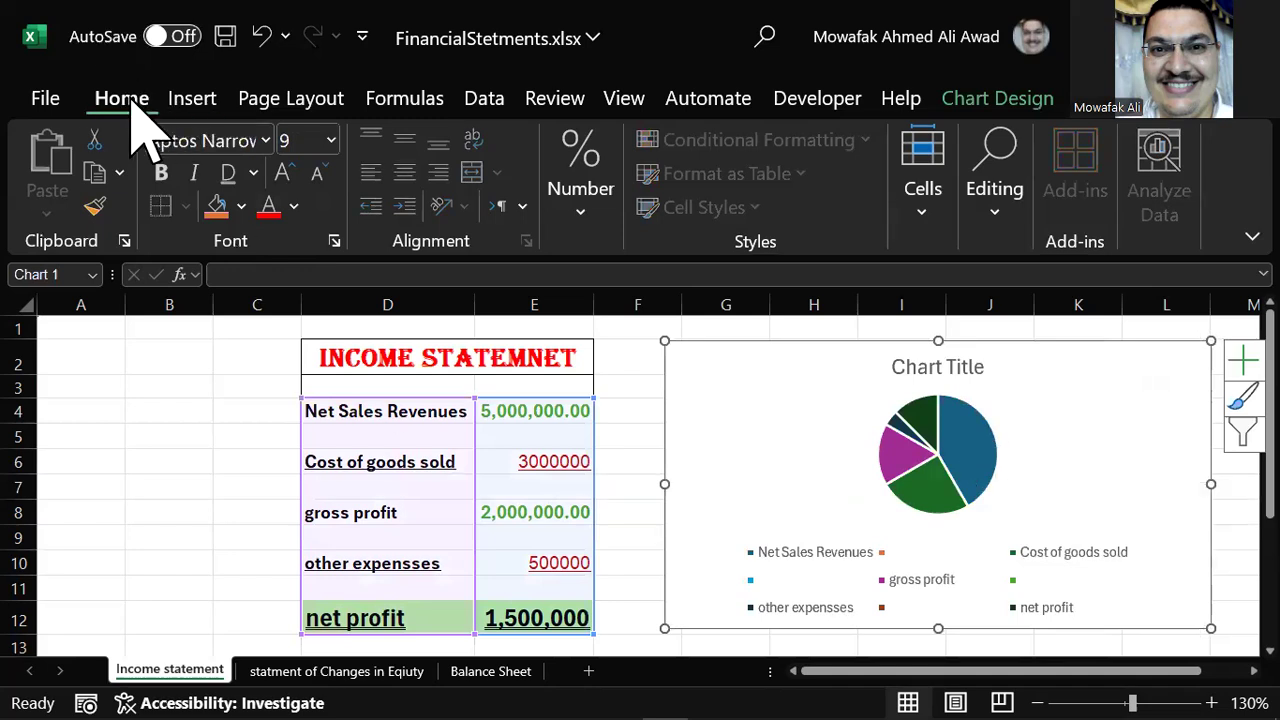
Draw a straight arrow shape from beside the Cost of goods sold amount to the pie, aligned with row 6.
left_click(190, 102)
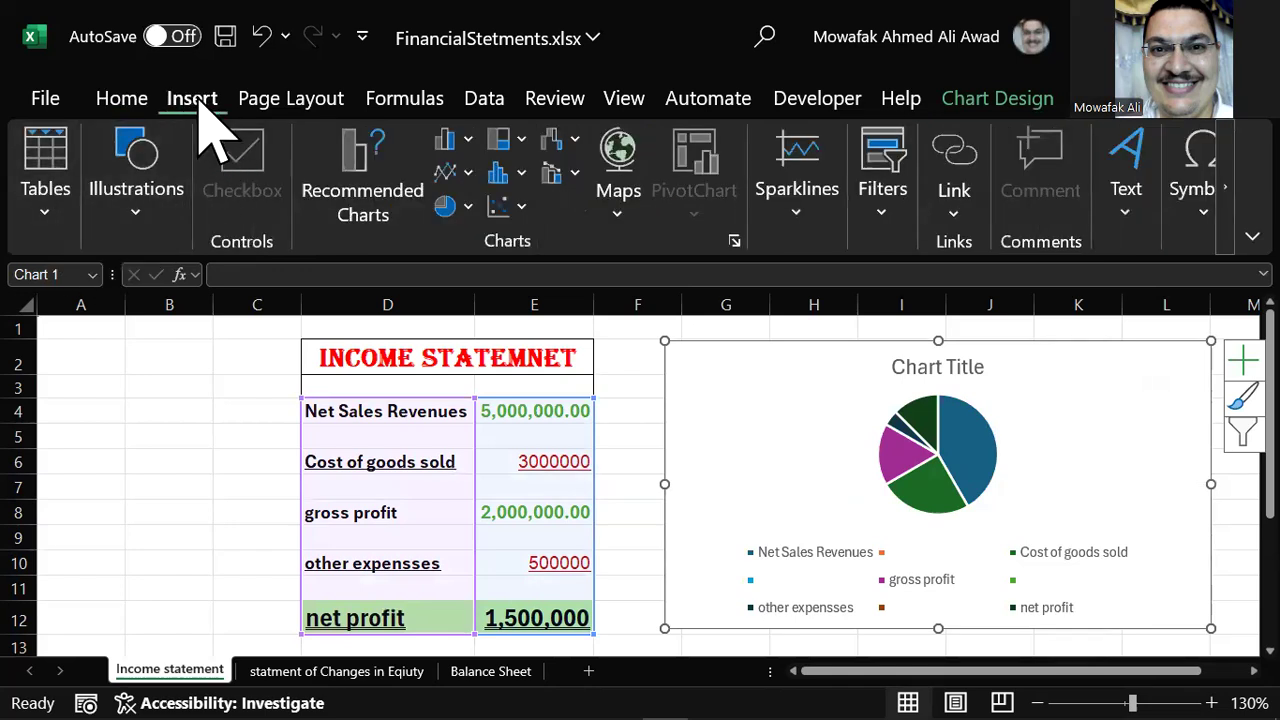
left_click(40, 210)
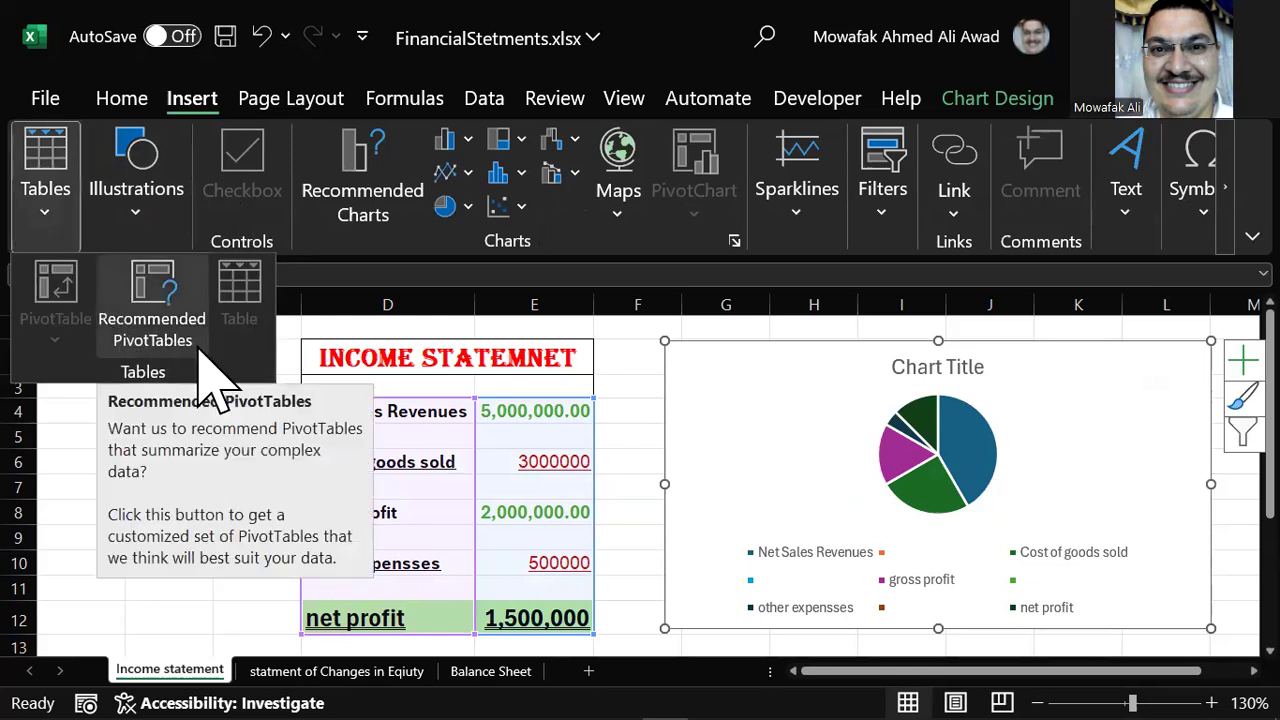
left_click(136, 200)
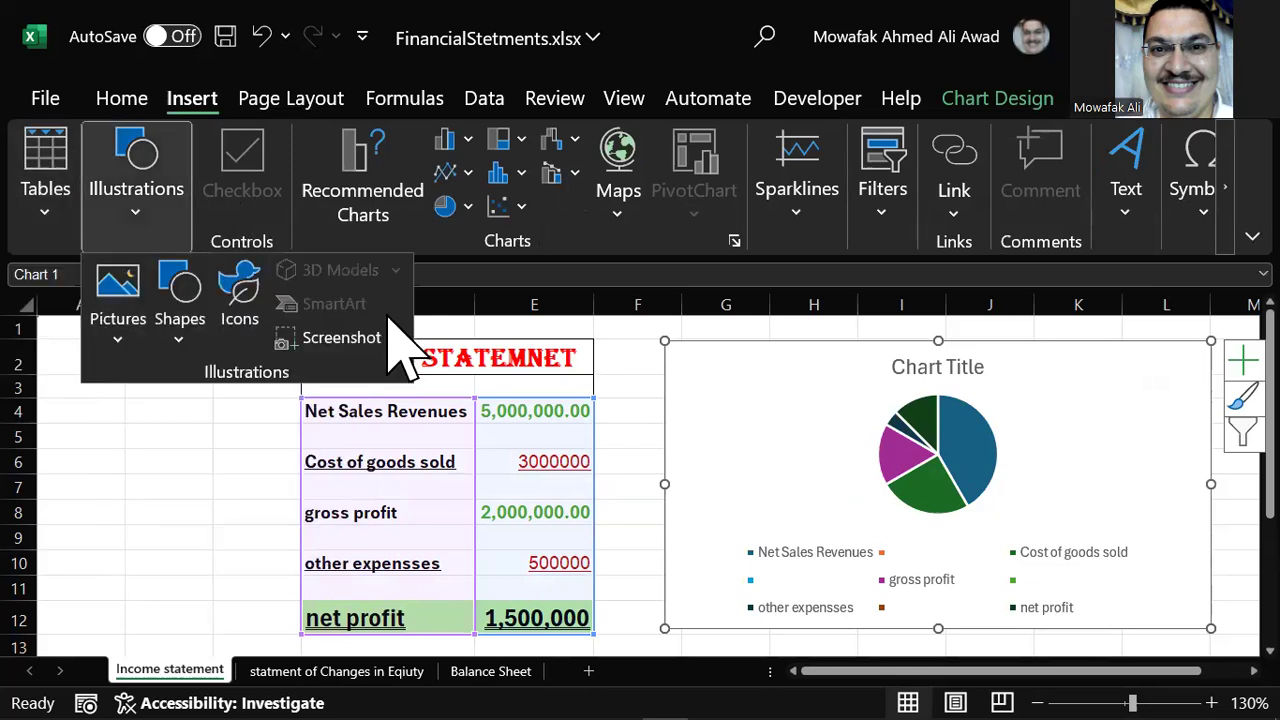
left_click(180, 330)
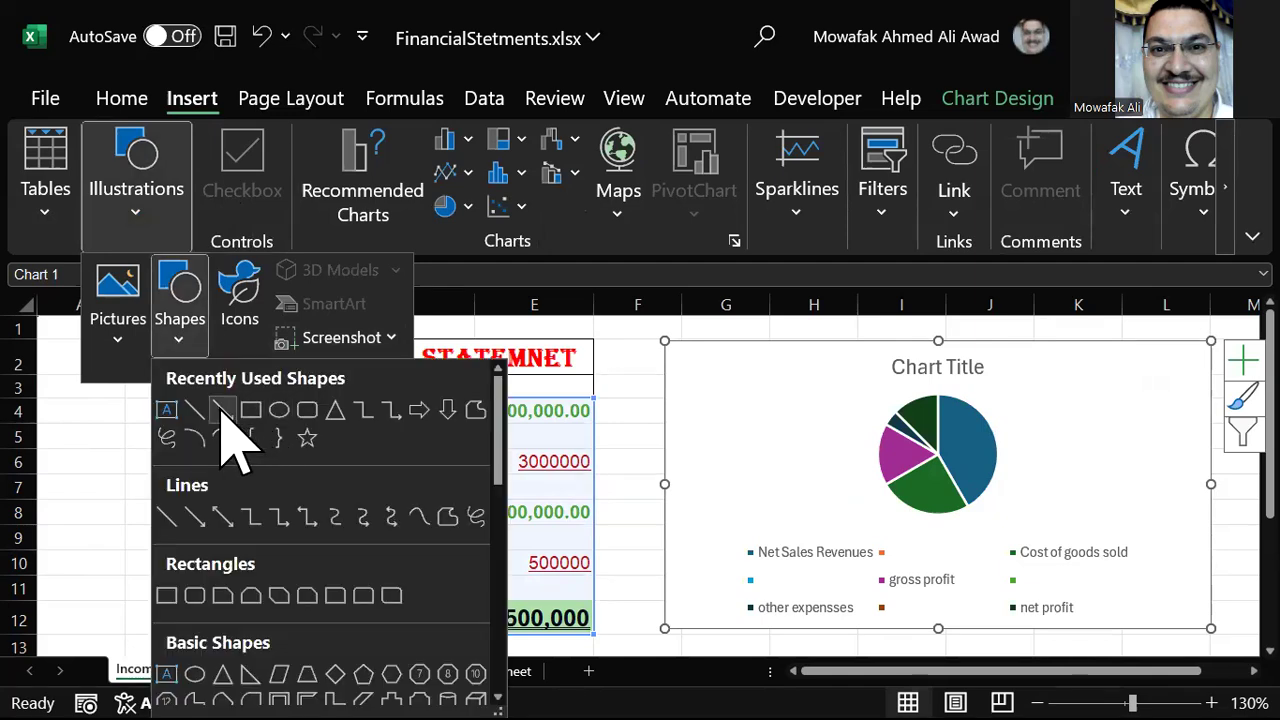
left_click(228, 410)
mouse_move(597, 440)
left_mouse_down()
mouse_move(898, 422)
mouse_move(831, 458)
mouse_move(879, 405)
mouse_move(852, 440)
left_mouse_up()
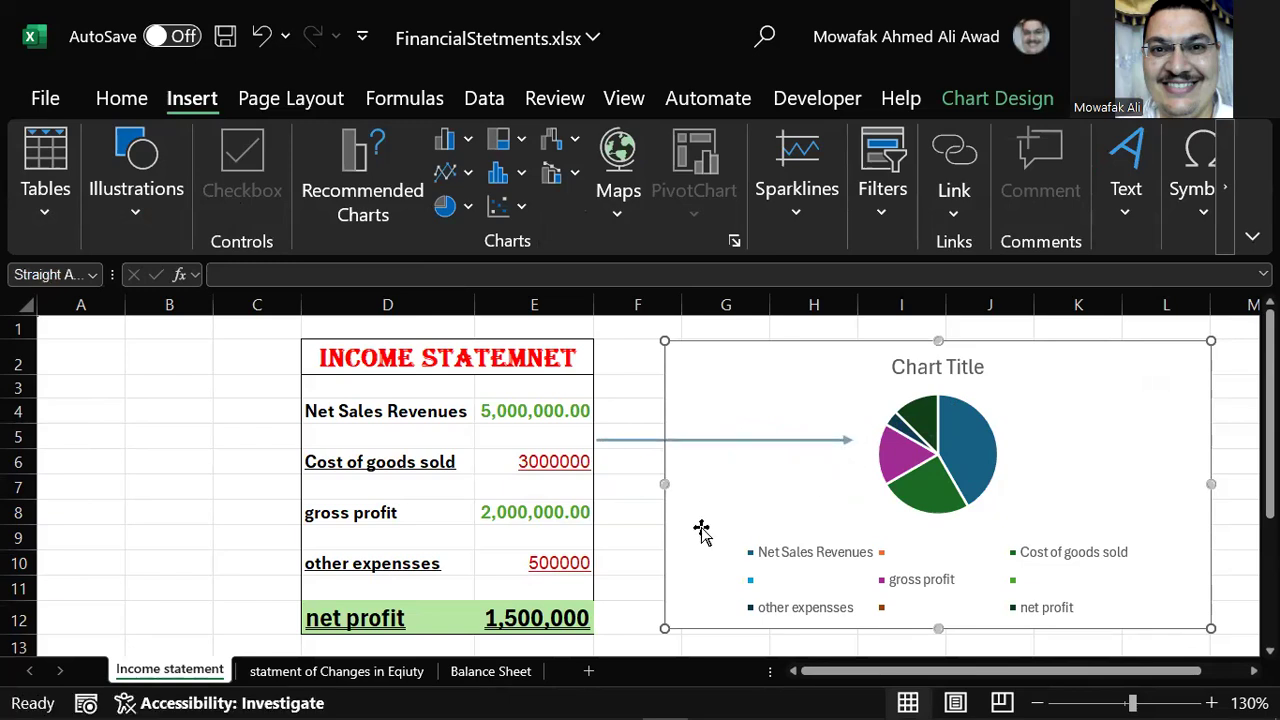
left_click_drag(642, 442, 647, 456)
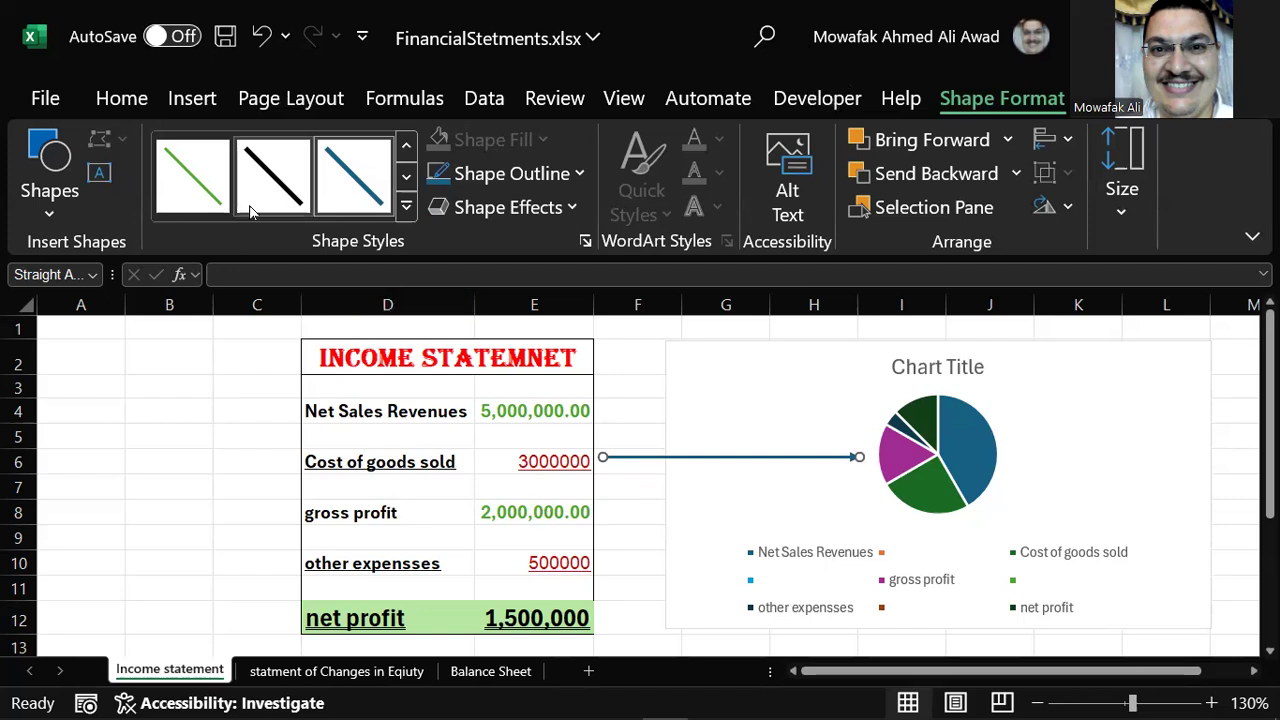
Draw a second straight arrow from the gross profit amount in E8 to the green slice at the pie's lower edge.
left_click(577, 174)
left_click(101, 193)
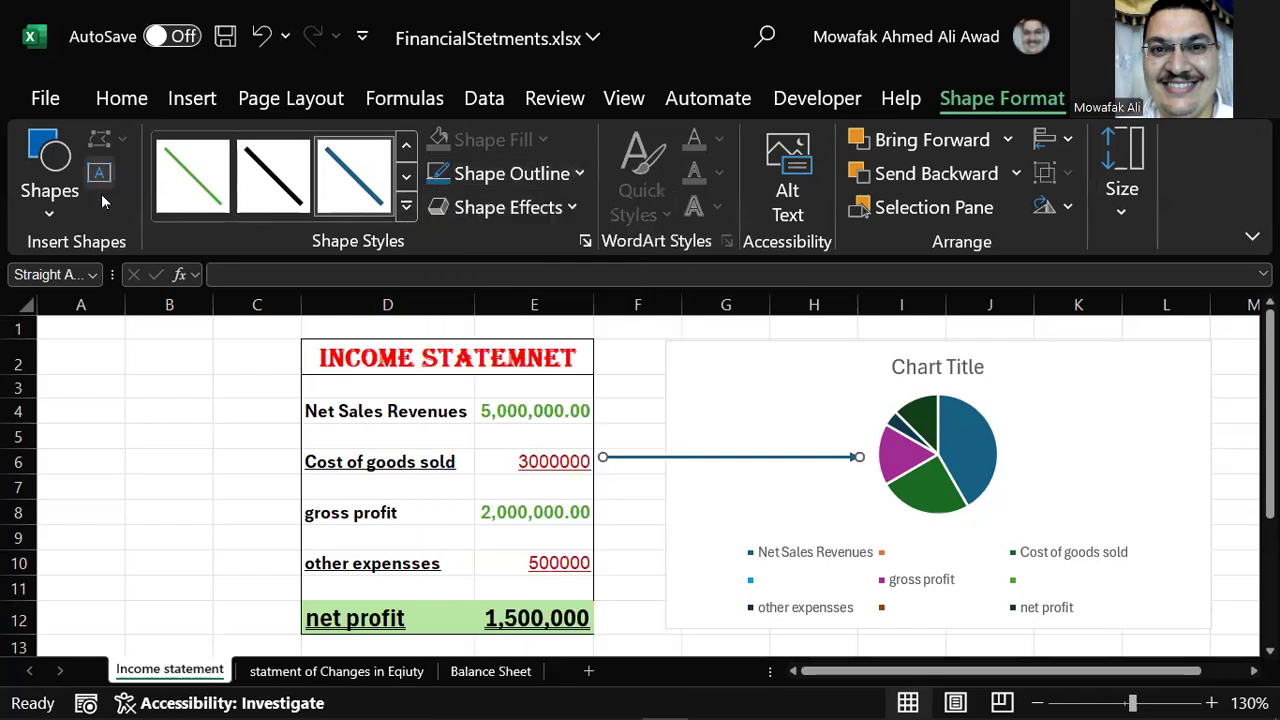
left_click(47, 200)
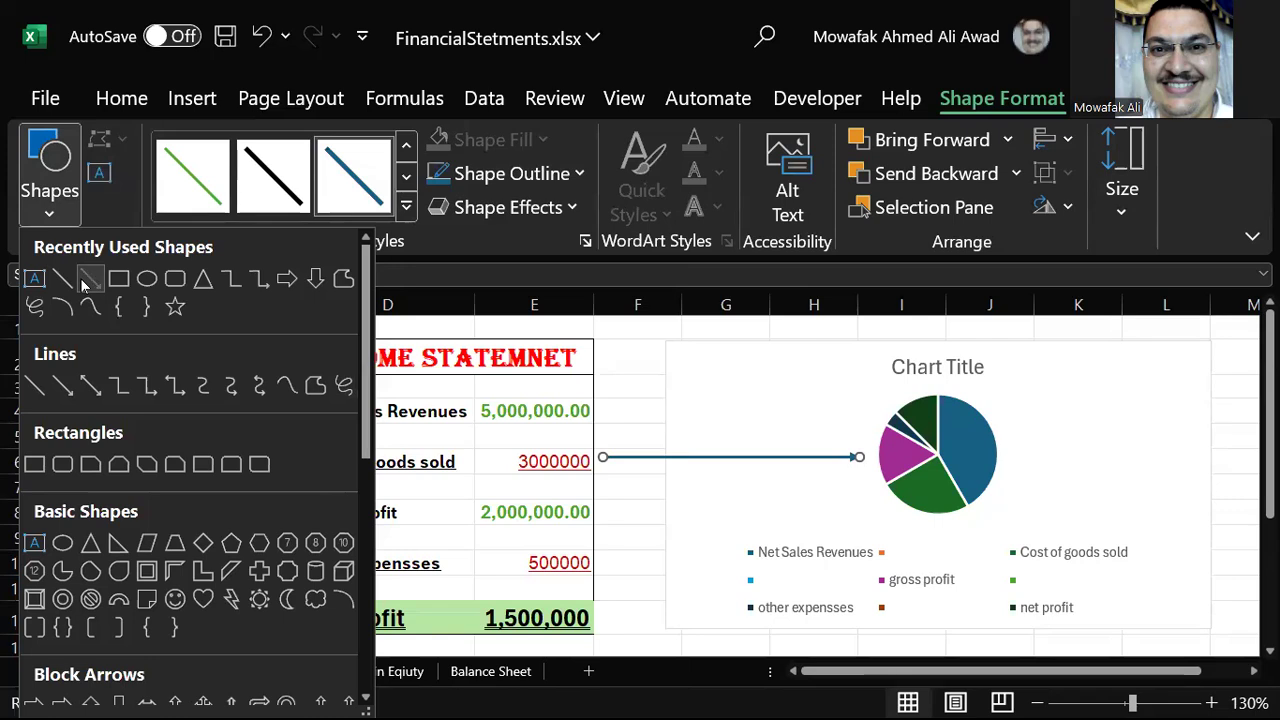
left_click(82, 283)
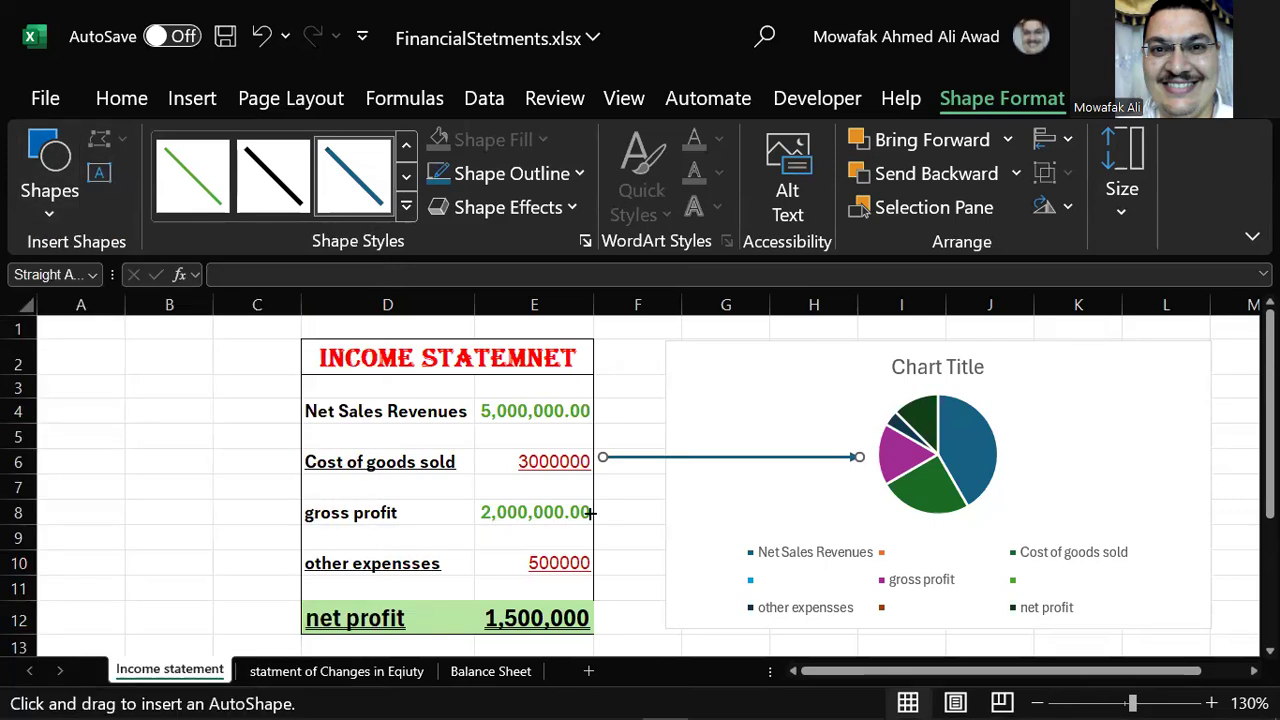
left_click_drag(591, 512, 908, 510)
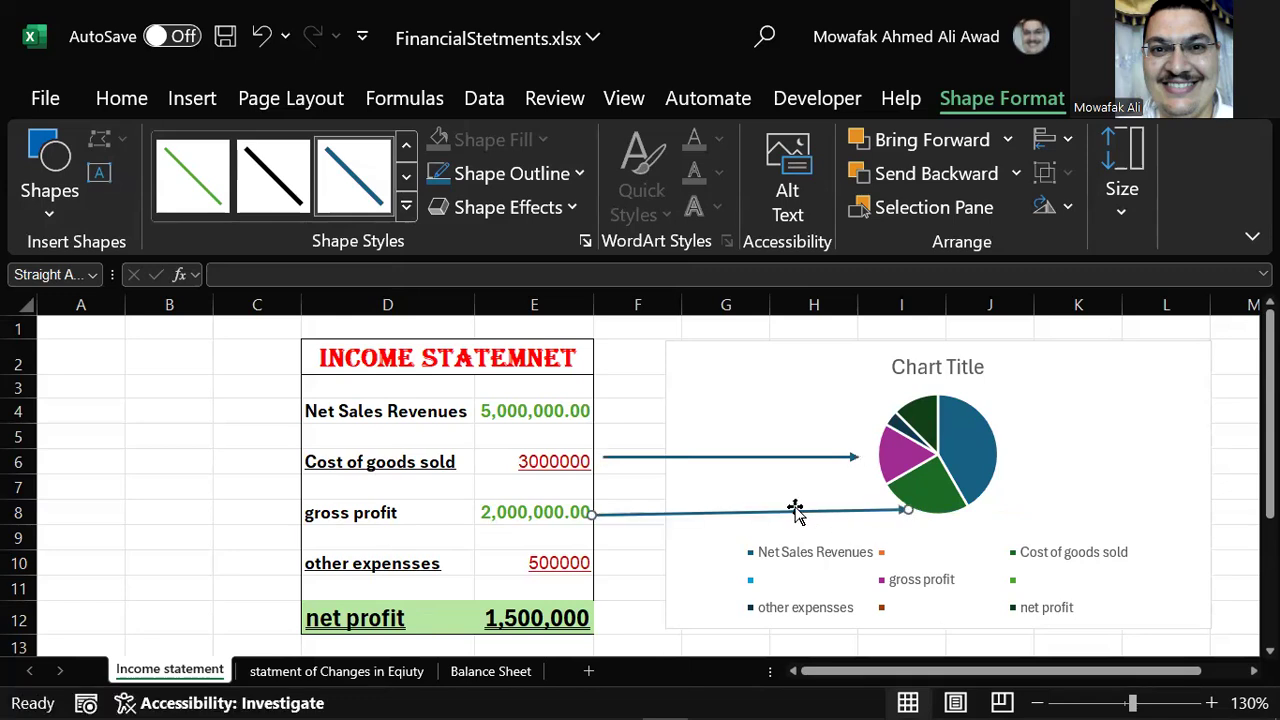
Straighten the gross profit arrow so it runs horizontally along row 8 from just beside column E to the pie's lower edge.
left_click_drag(797, 506, 805, 499)
left_click_drag(918, 499, 890, 506)
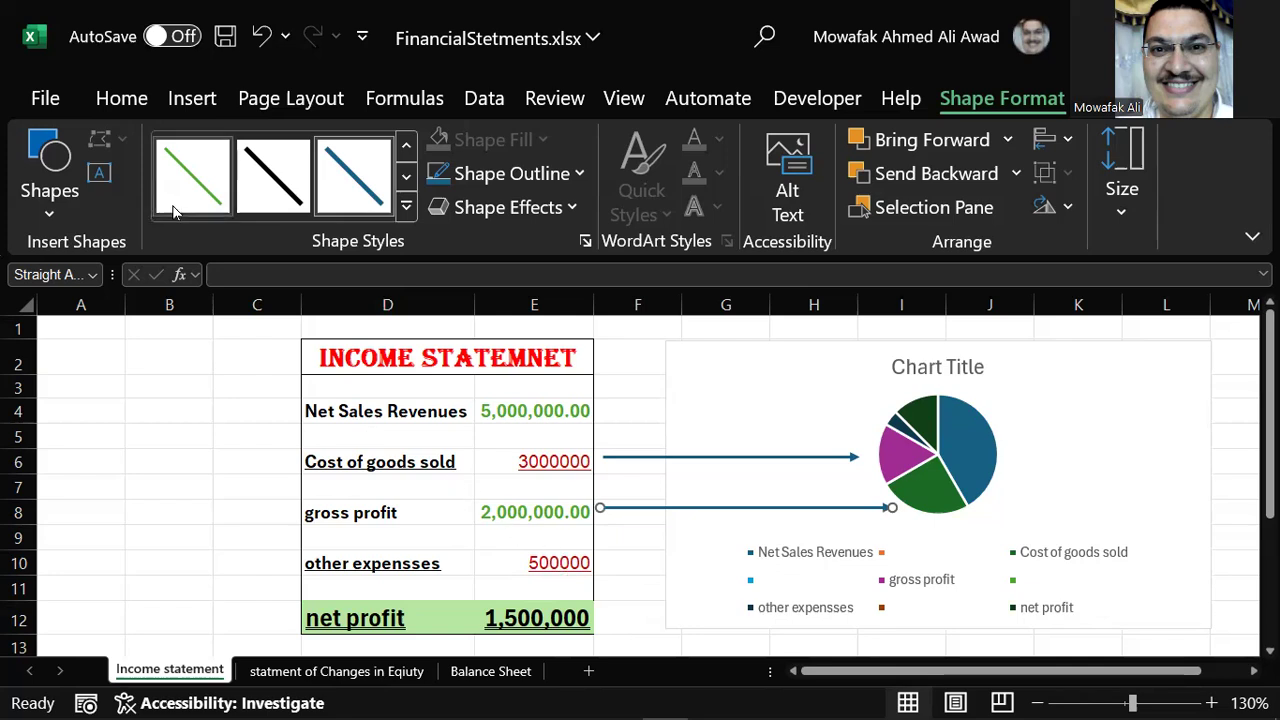
Try a left block arrow beneath the gross profit arrow, nudge it upward, and delete it.
left_click(44, 215)
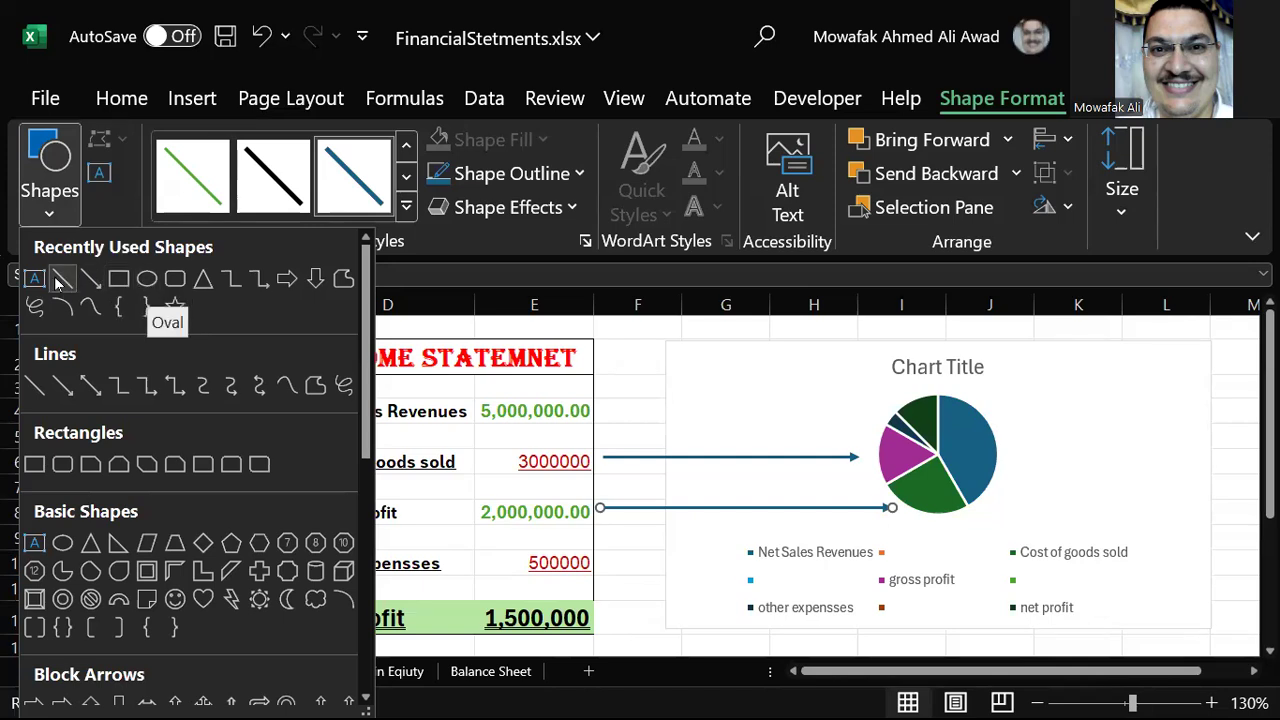
scroll(256, 540, "down", 5)
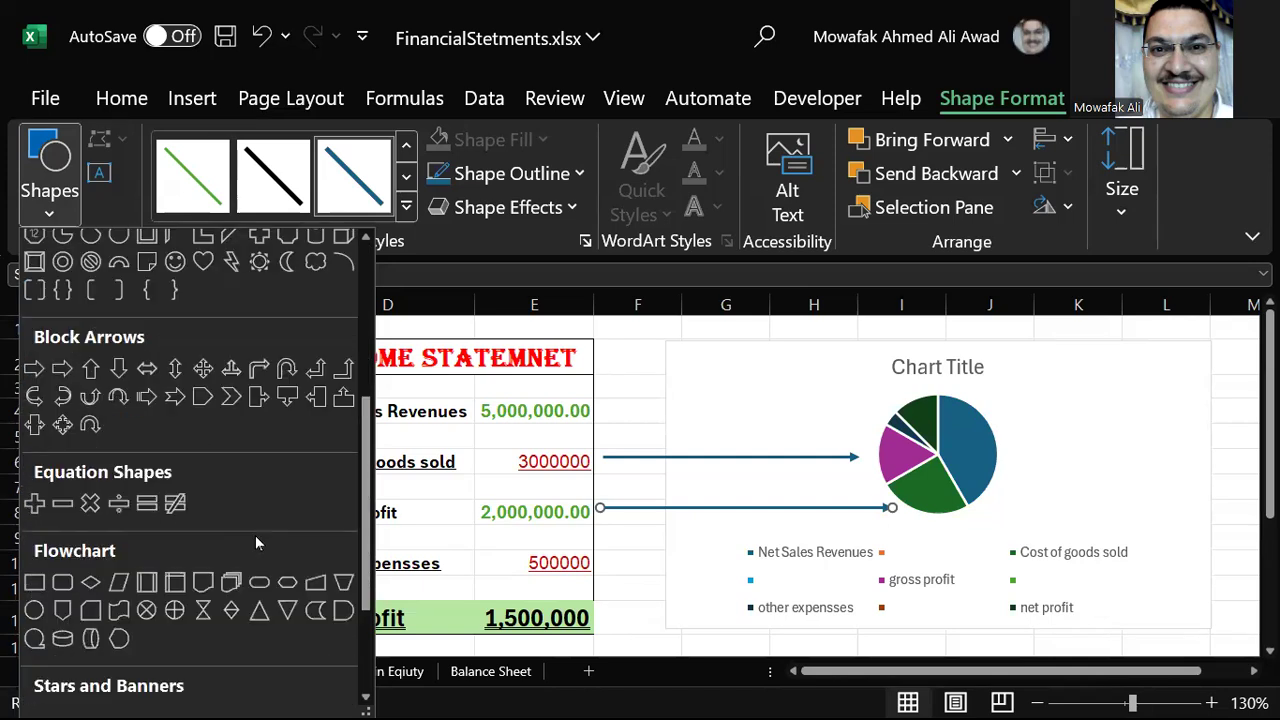
scroll(73, 527, "up", 5)
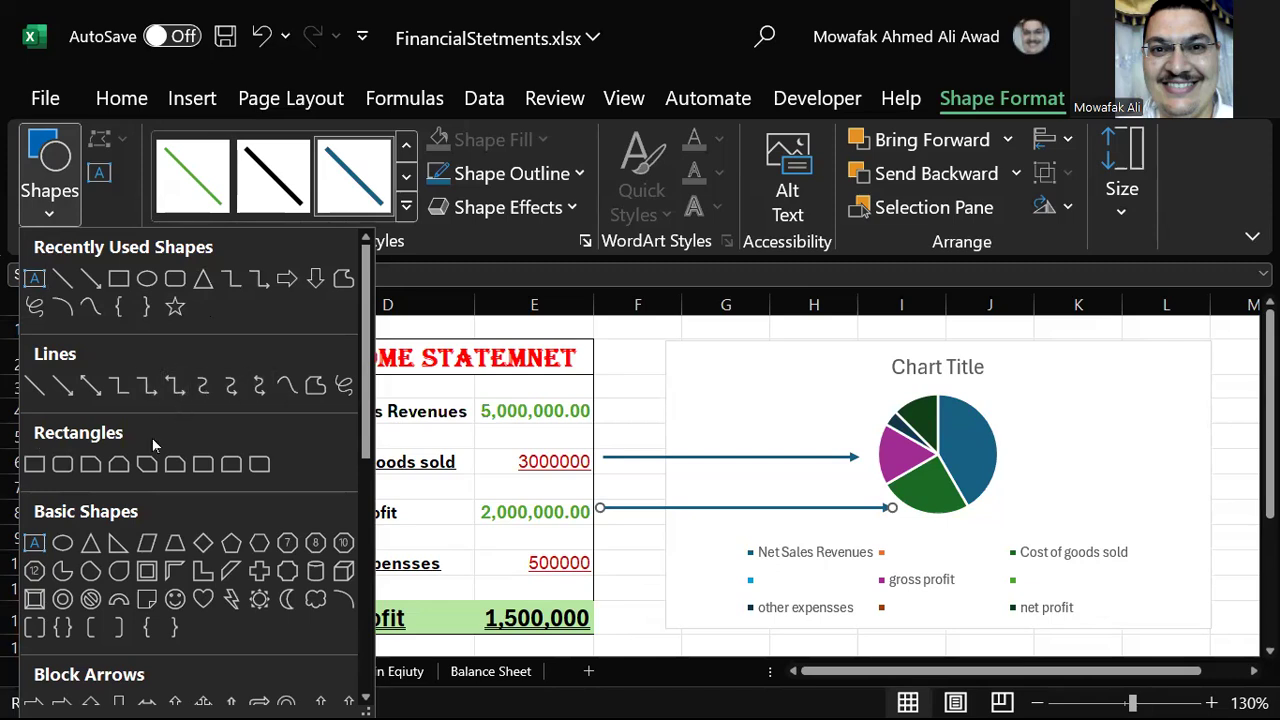
scroll(126, 461, "down", 3)
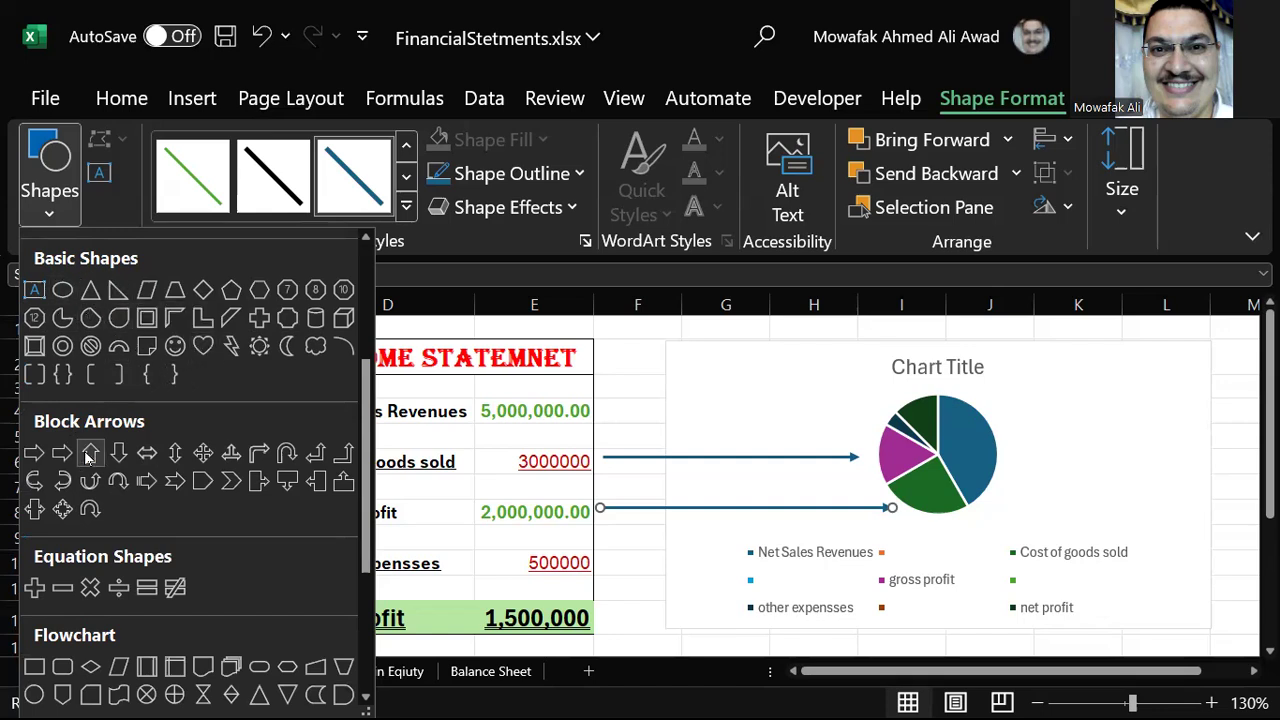
scroll(190, 411, "down", 1)
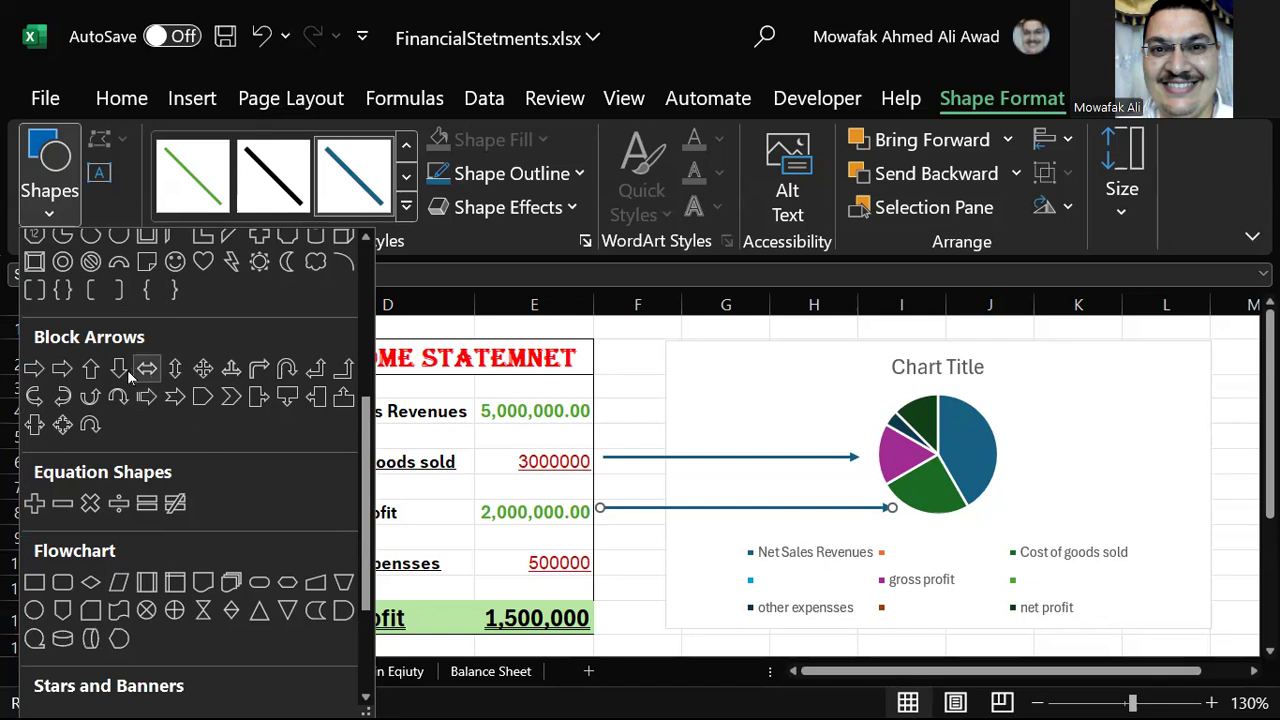
left_click(66, 372)
left_click_drag(614, 541, 728, 572)
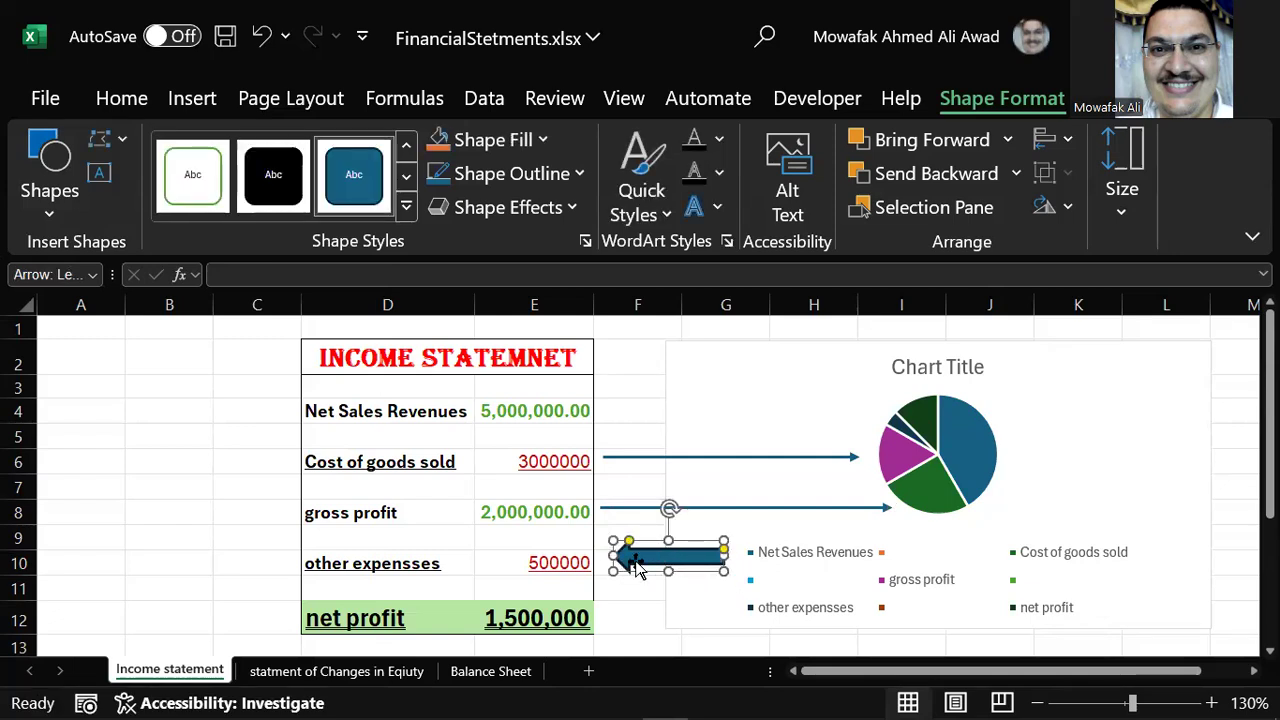
left_click_drag(663, 557, 667, 534)
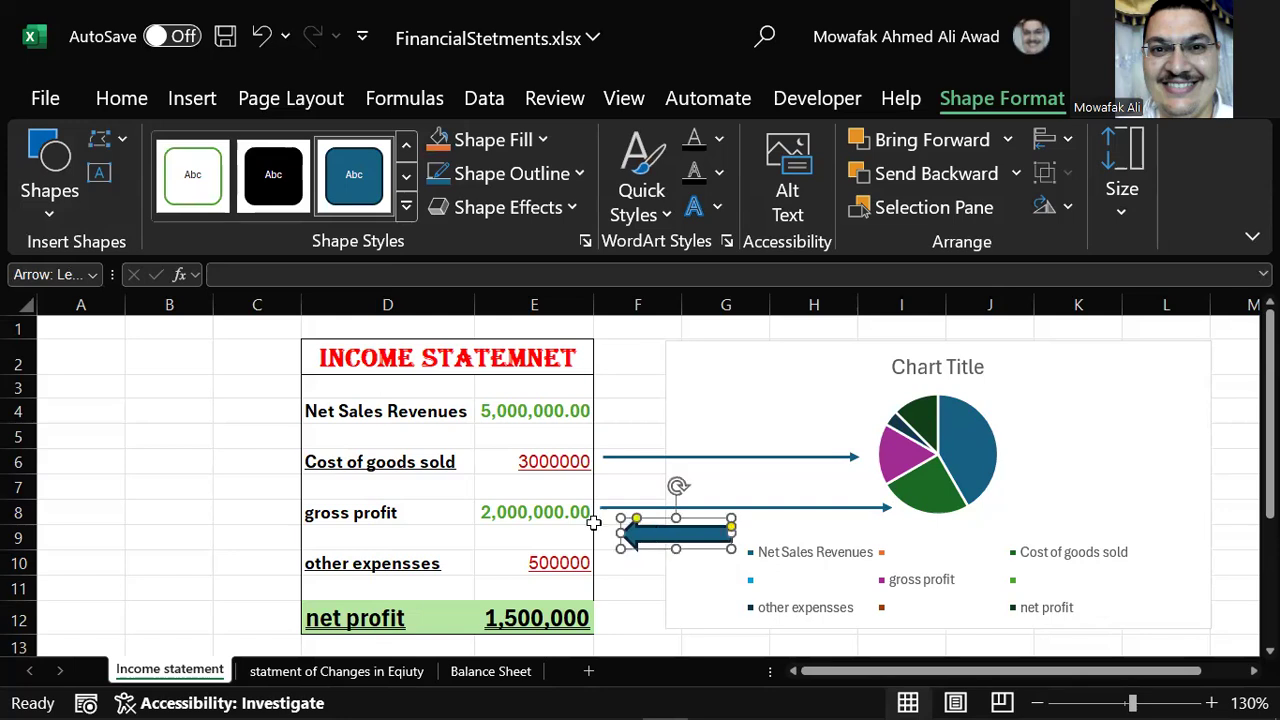
key("Delete")
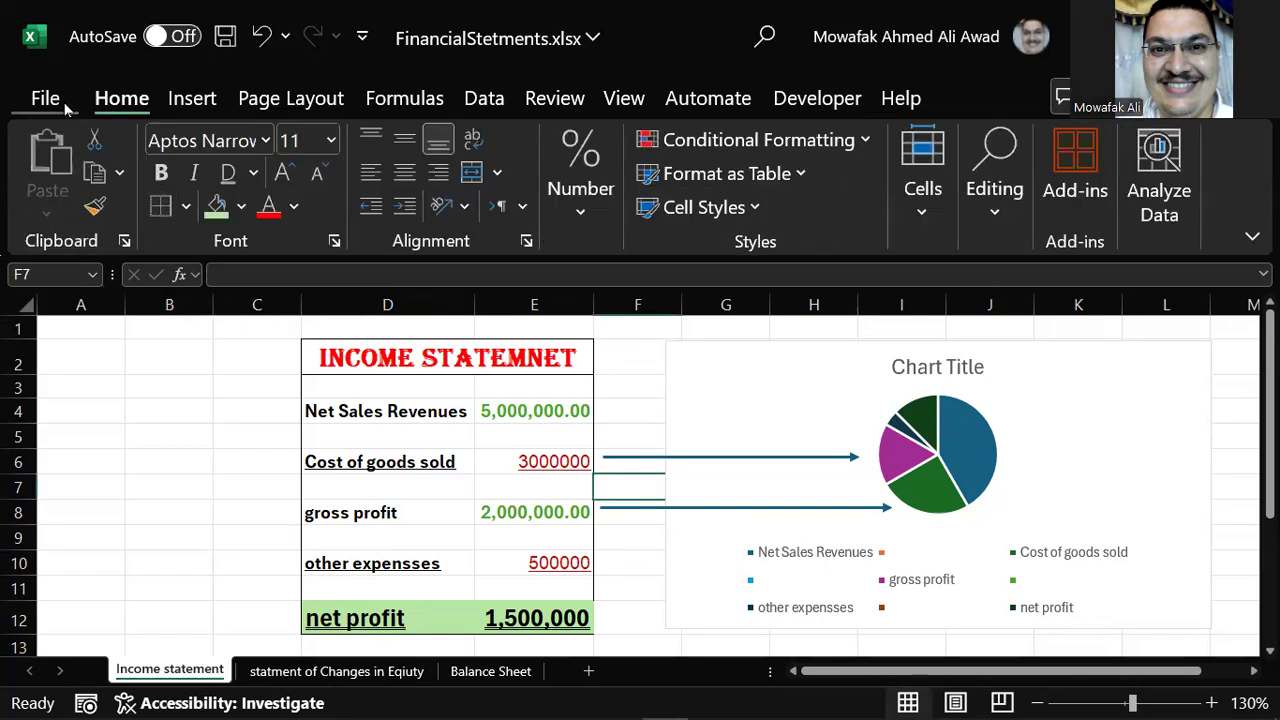
Examine the available shape categories down to Callouts and the placement options for inserting pictures.
left_click(187, 98)
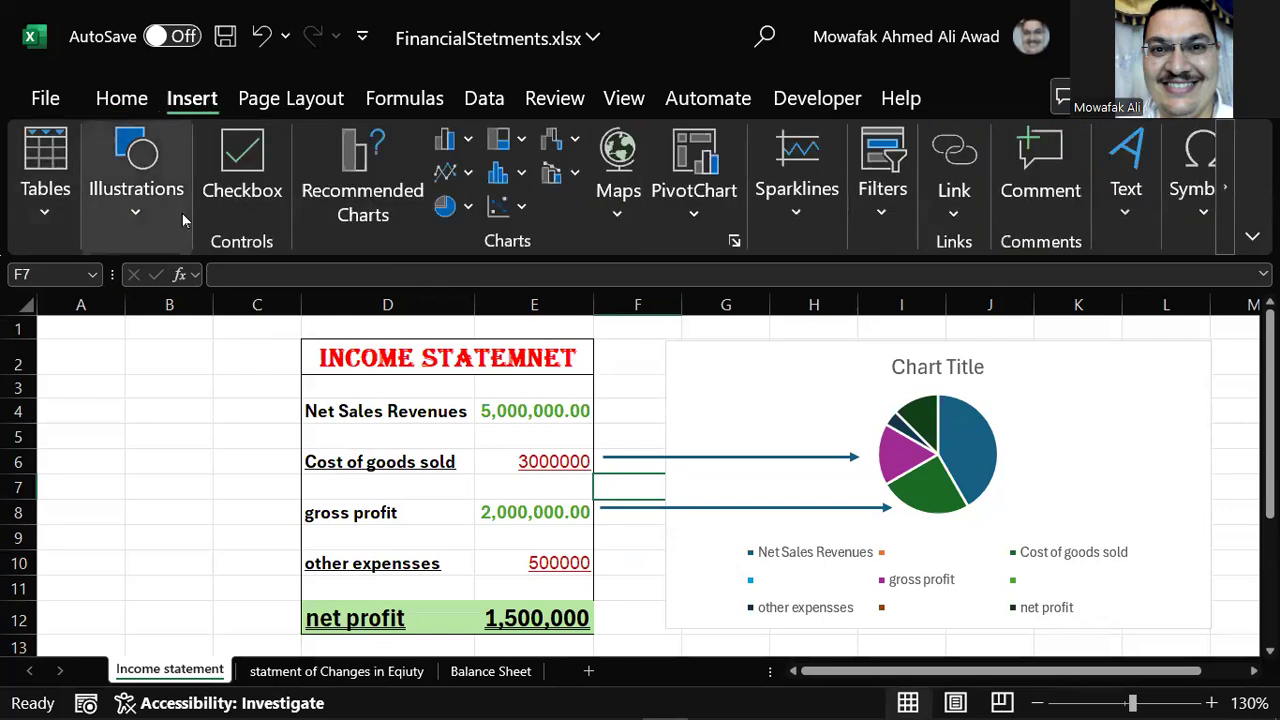
left_click(131, 212)
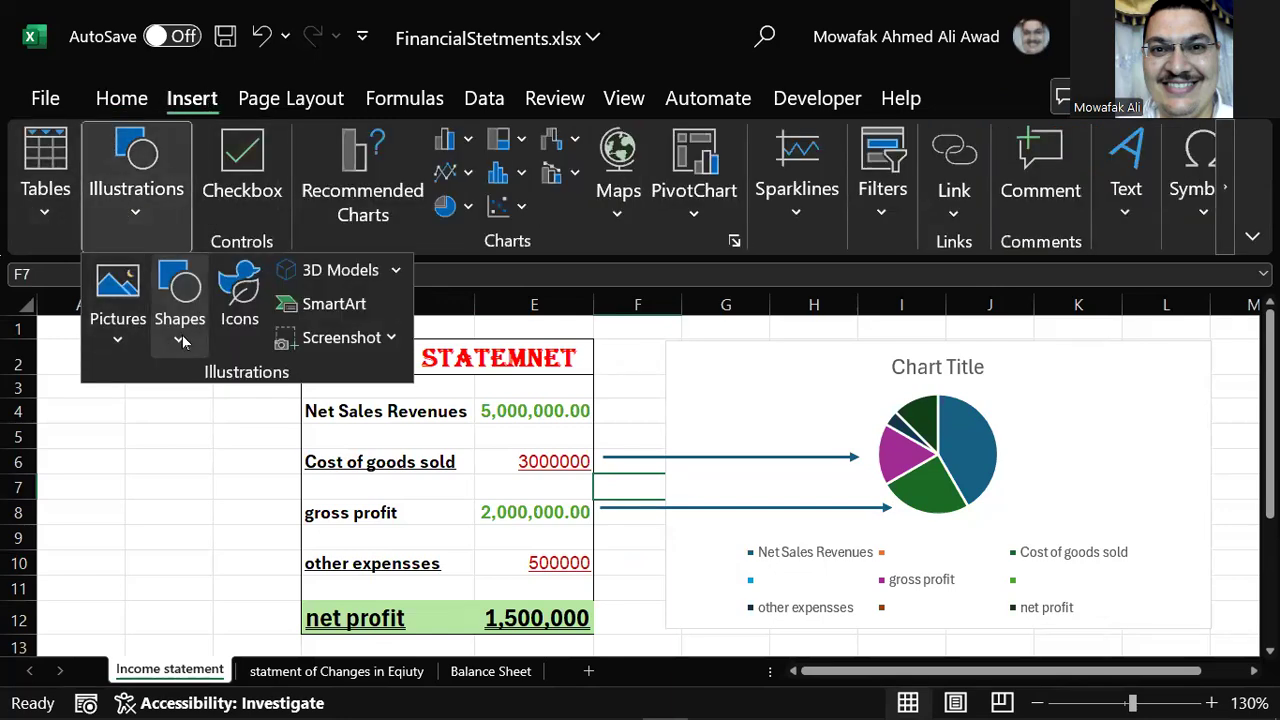
left_click(178, 342)
scroll(250, 530, "down", 2)
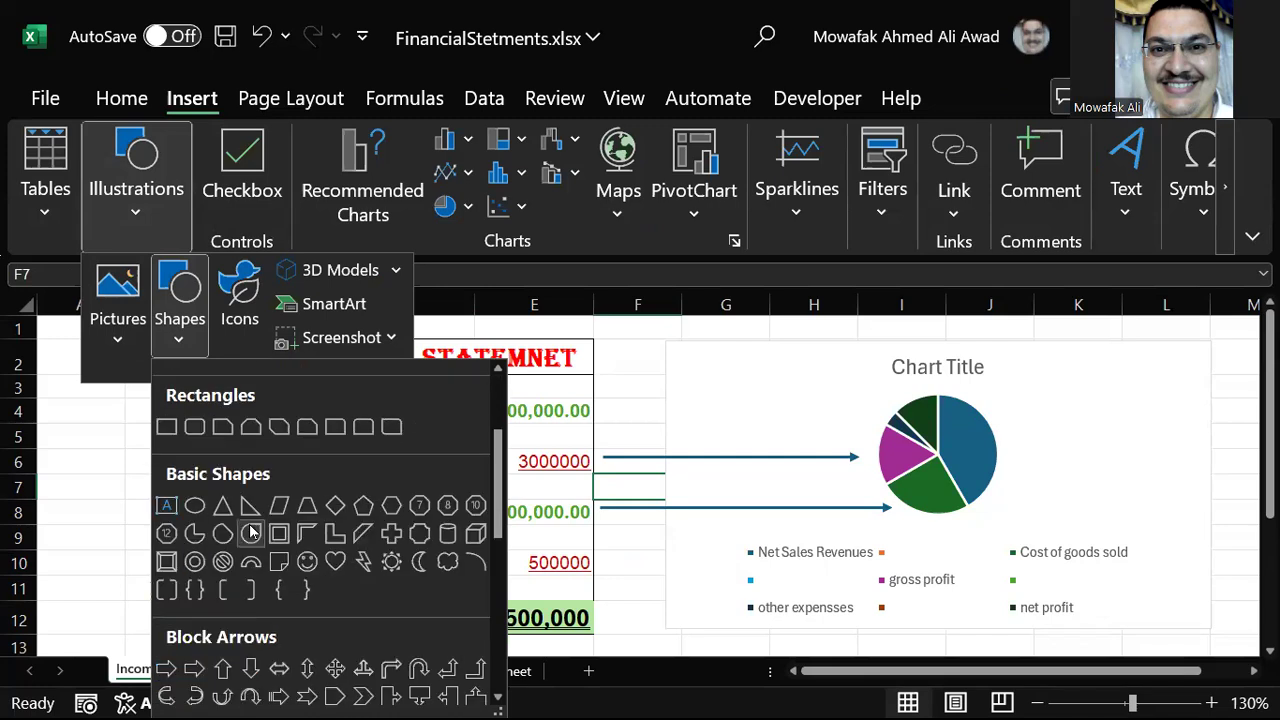
scroll(252, 532, "down", 3)
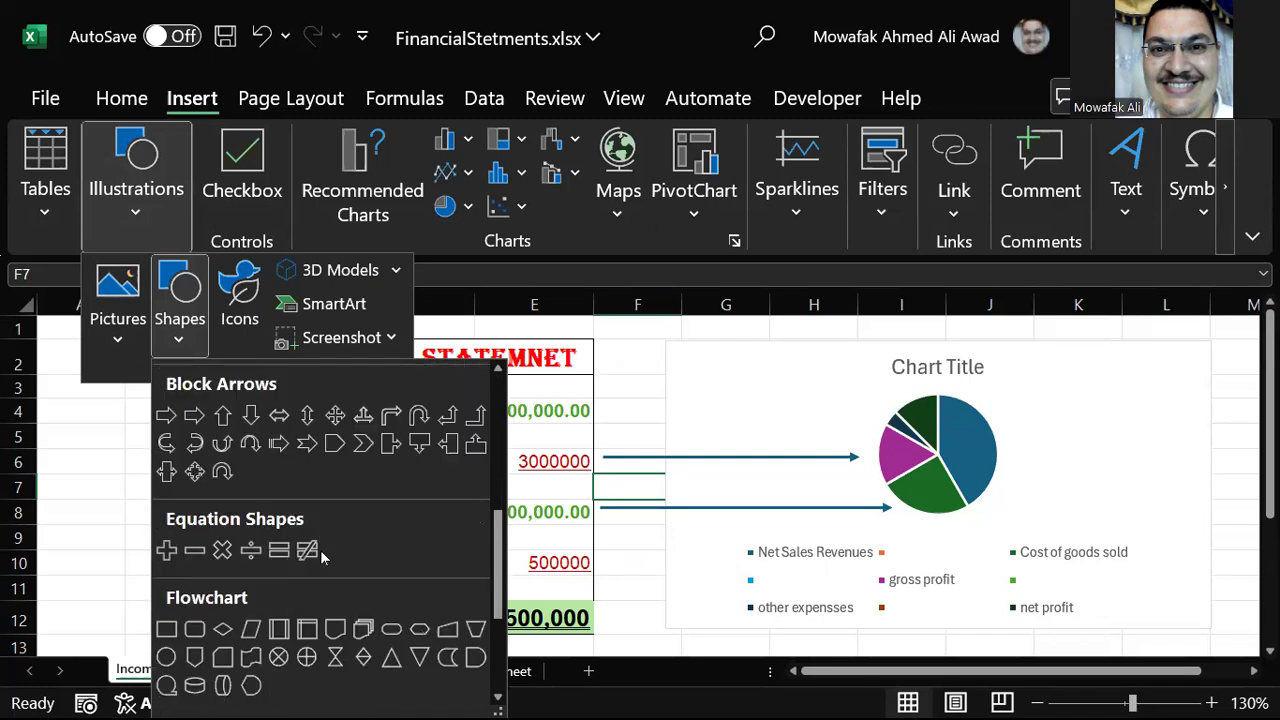
scroll(305, 557, "down", 2)
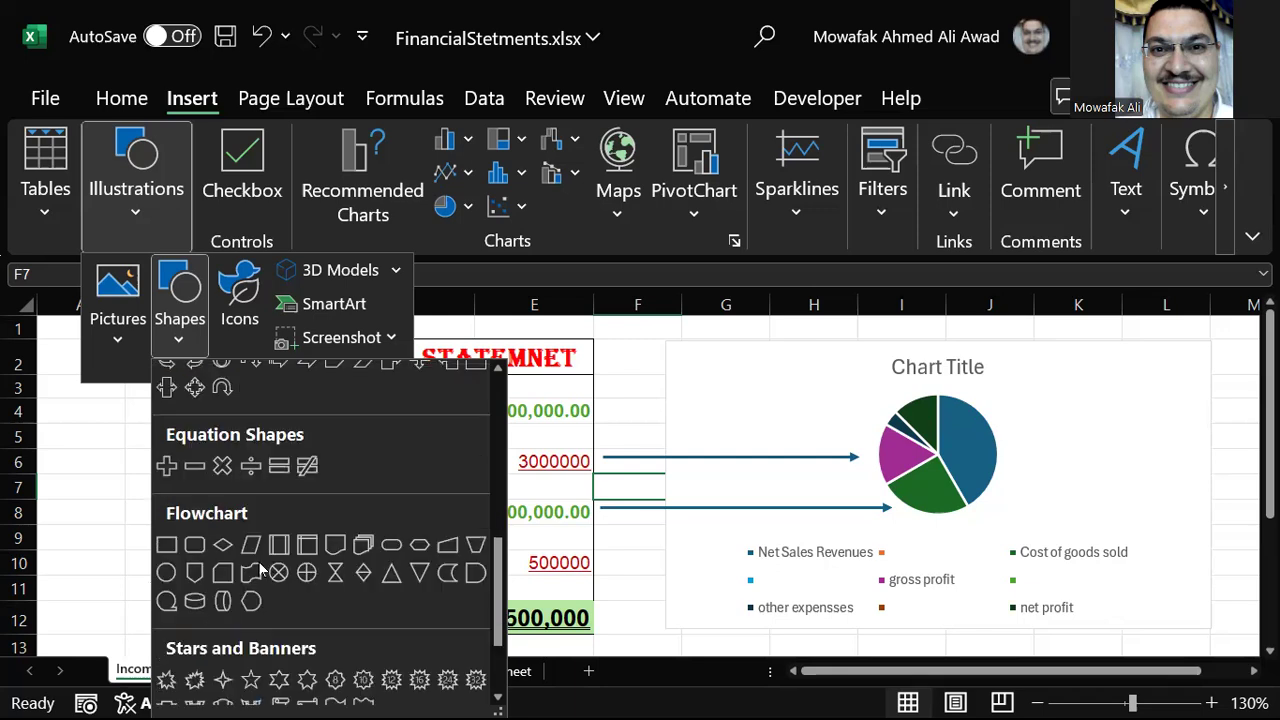
scroll(323, 536, "down", 1)
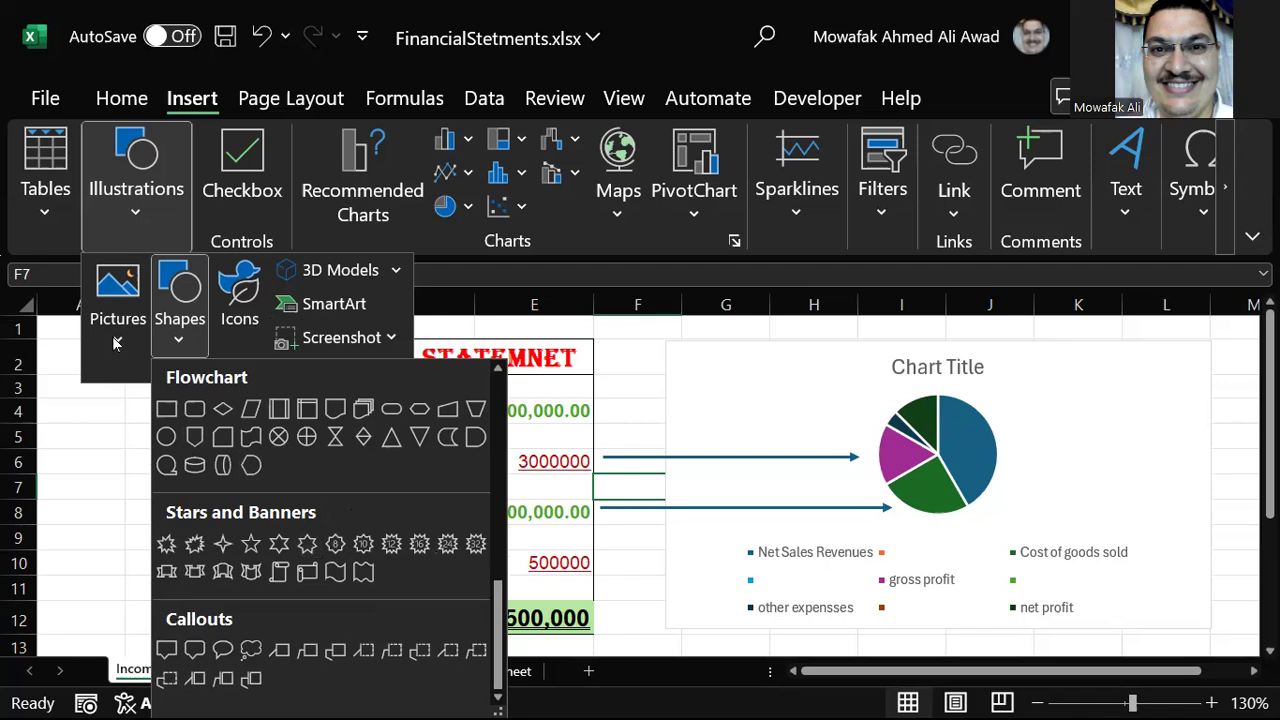
left_click(118, 300)
mouse_move(258, 420)
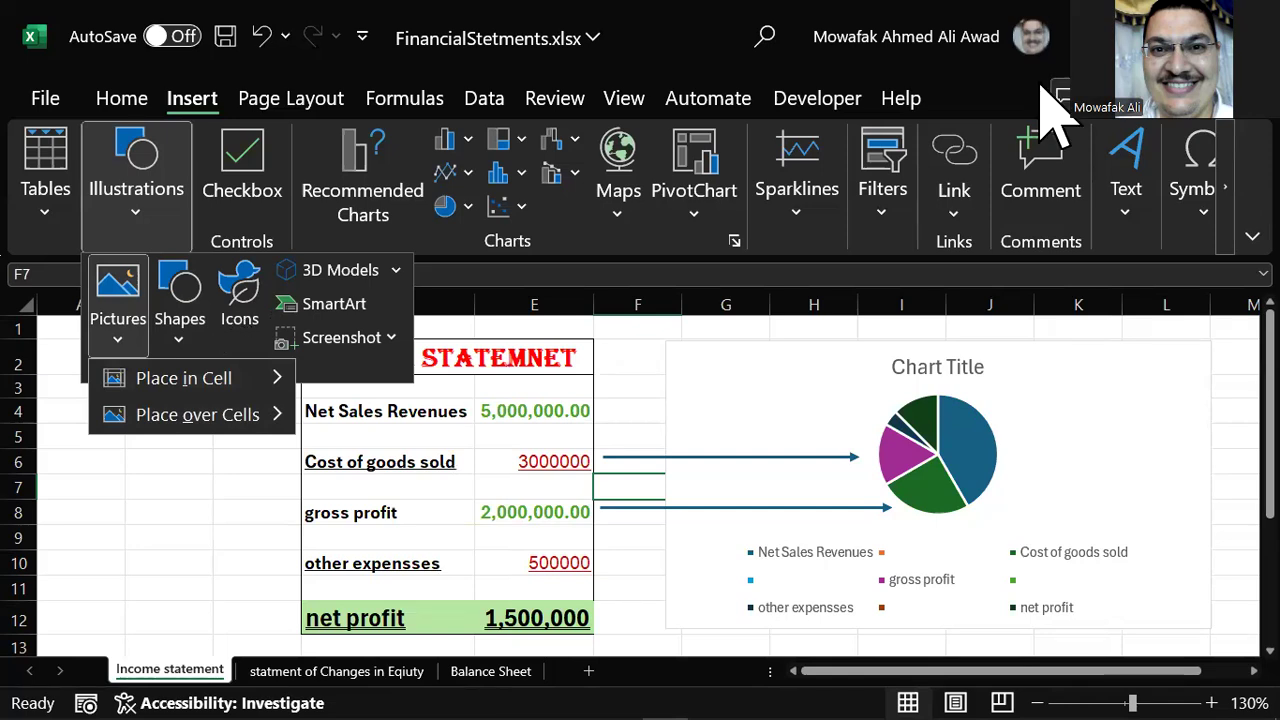
left_click(150, 225)
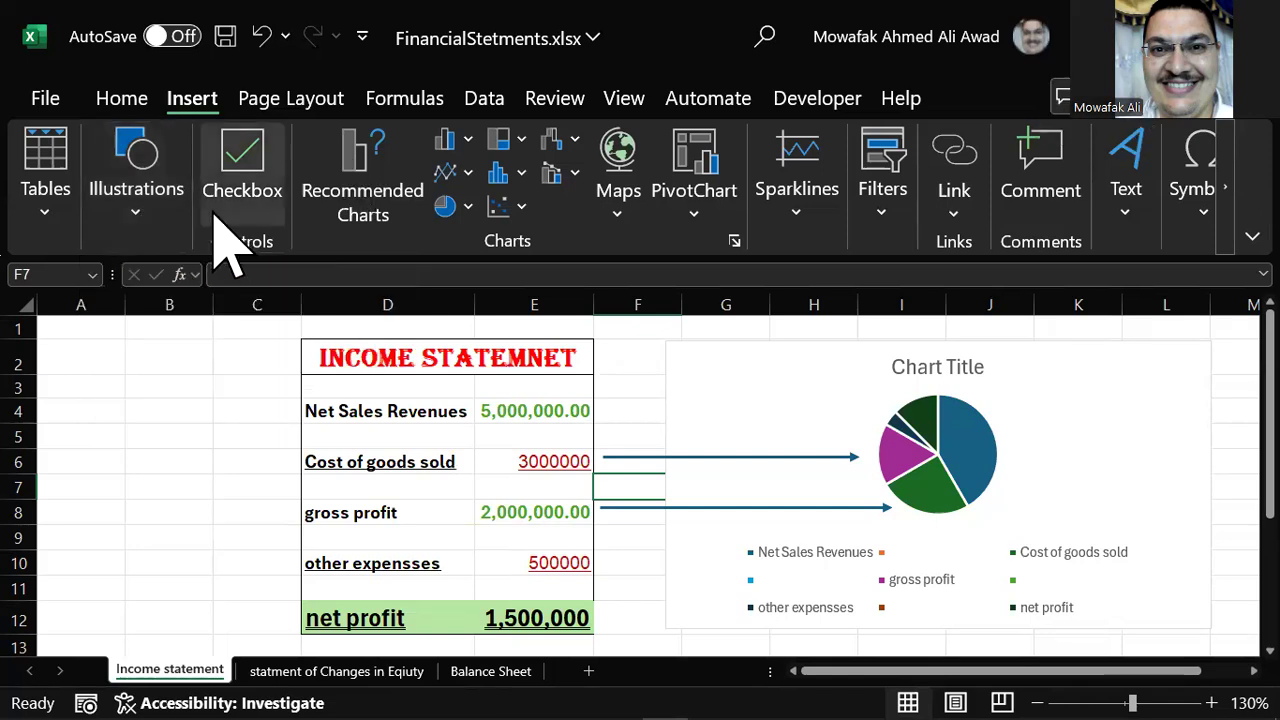
Examine the SmartArt list, process and cycle layouts, previewing Alternating Hexagons and Picture Caption List, without inserting a graphic.
left_click(138, 215)
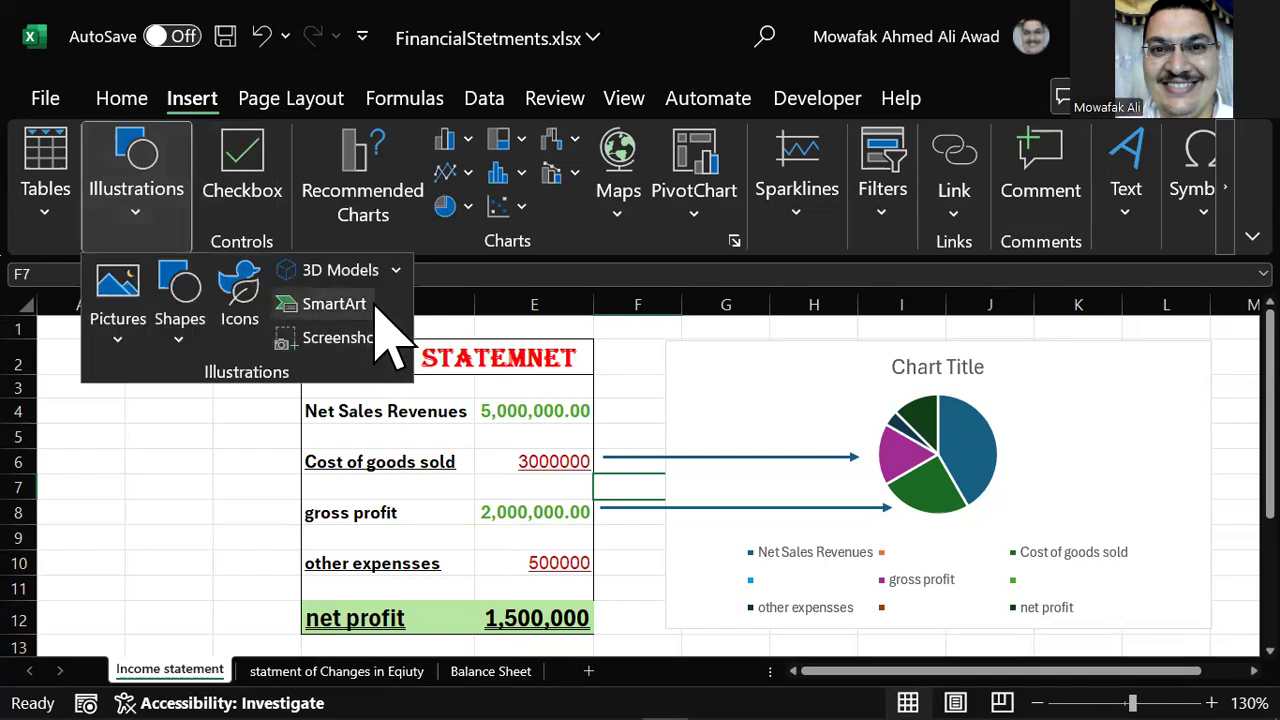
left_click(338, 306)
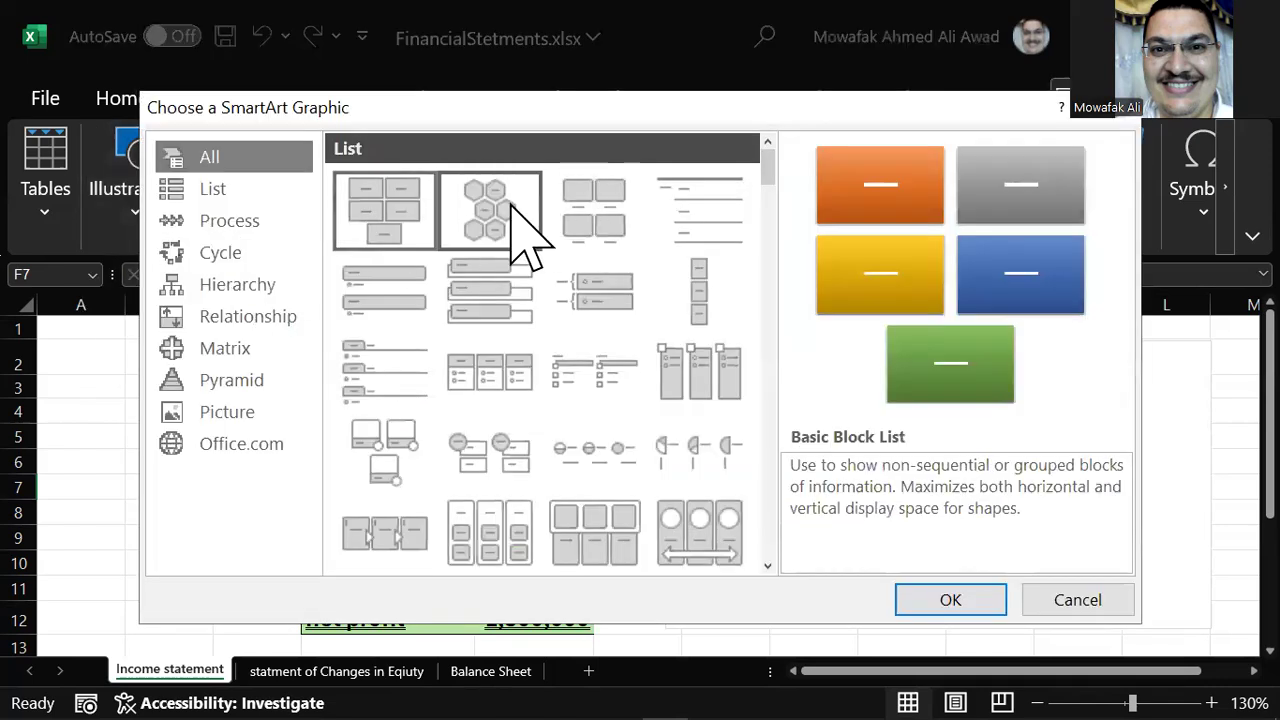
left_click(487, 243)
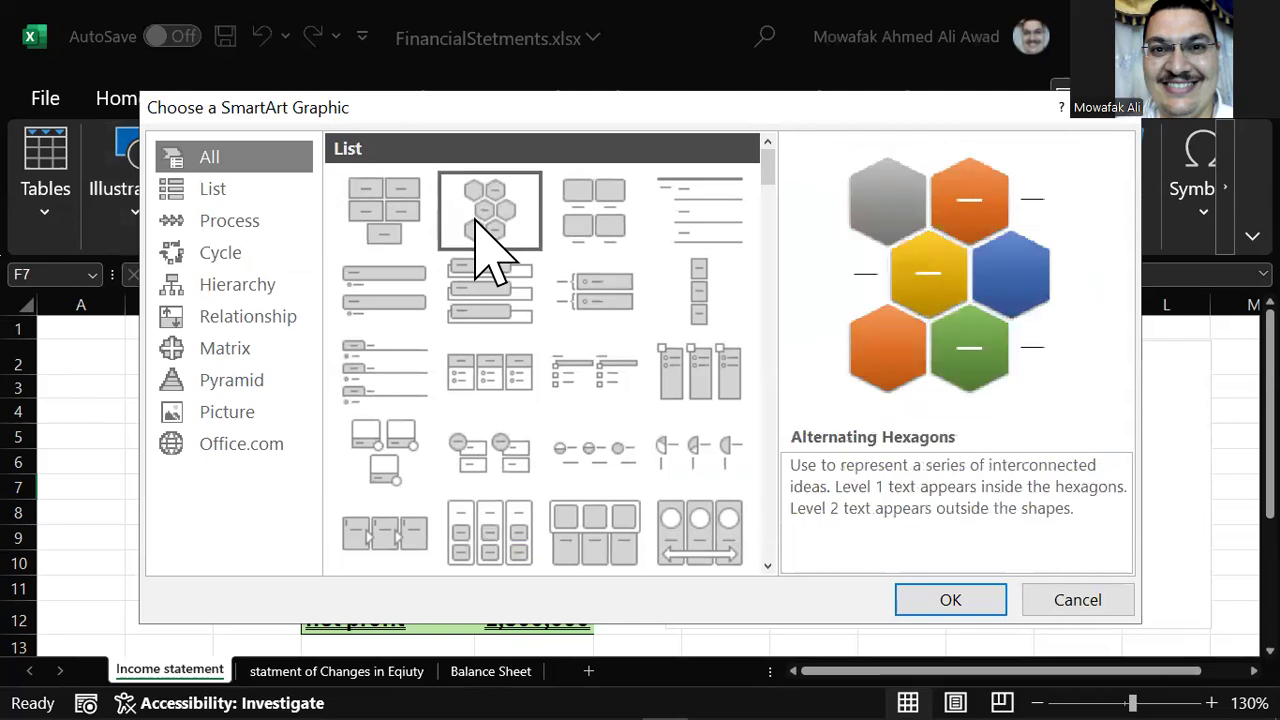
left_click(565, 235)
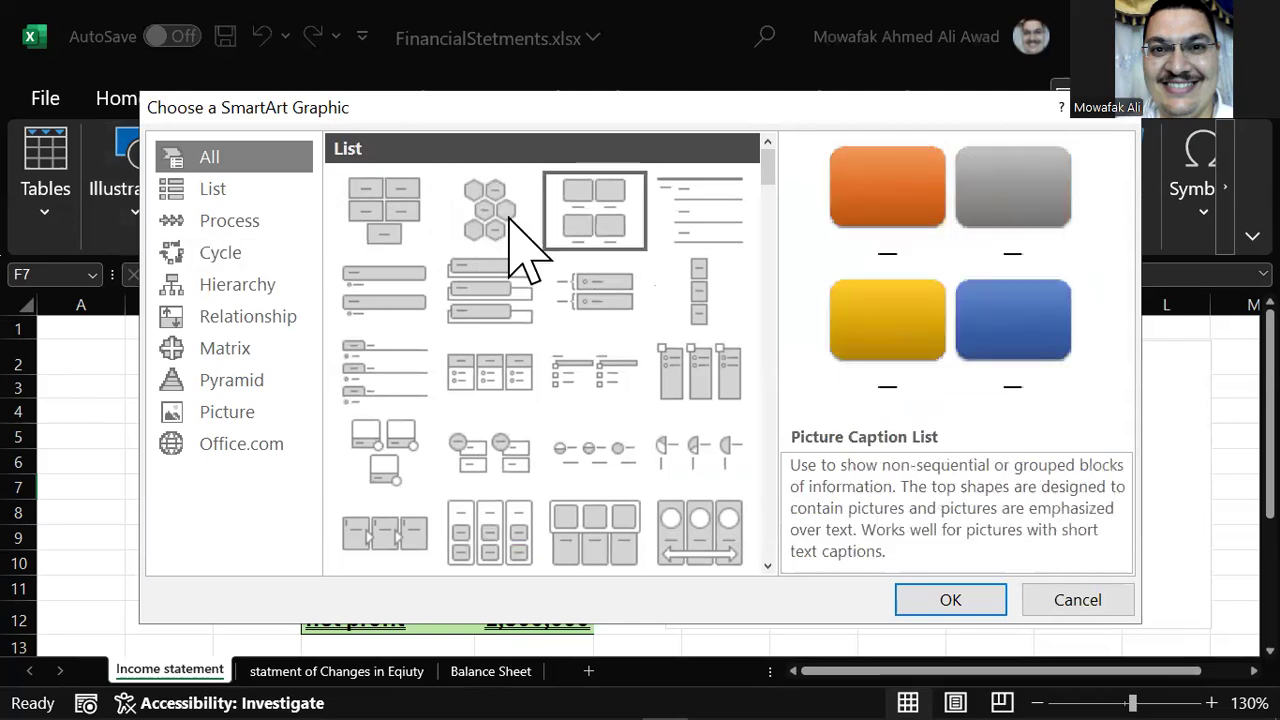
left_click(213, 190)
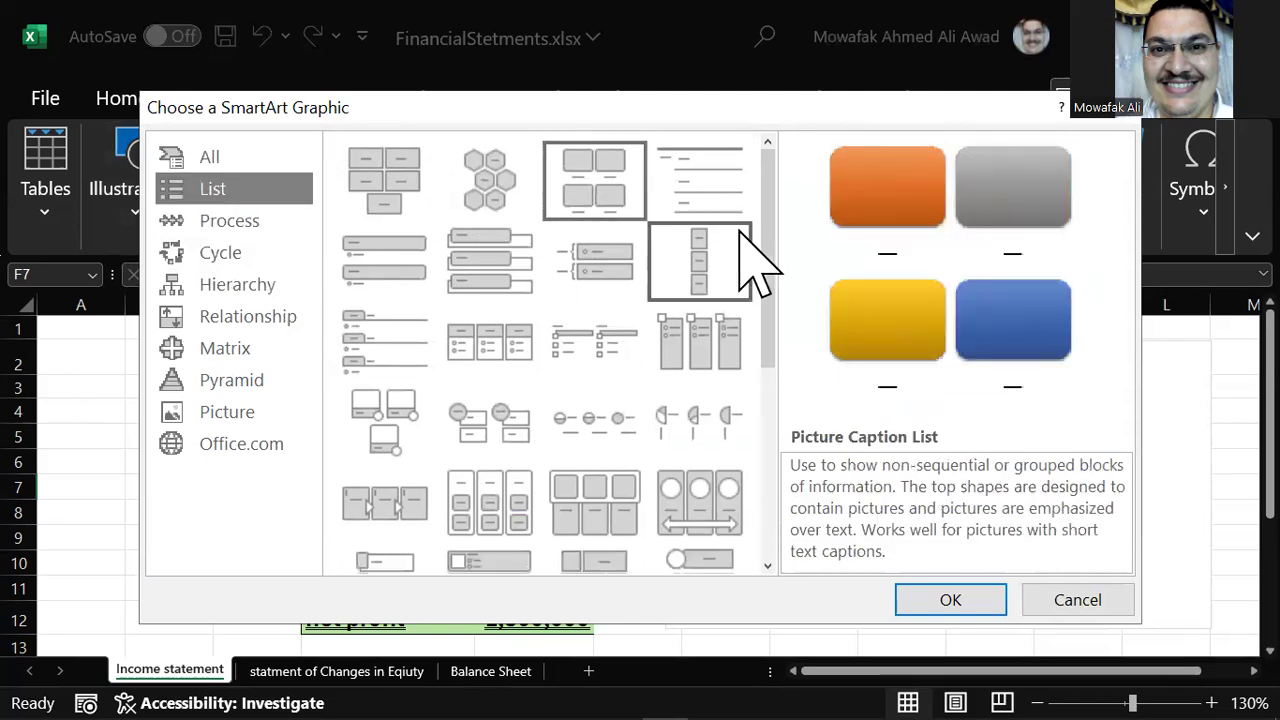
left_click(628, 295)
left_click(486, 214)
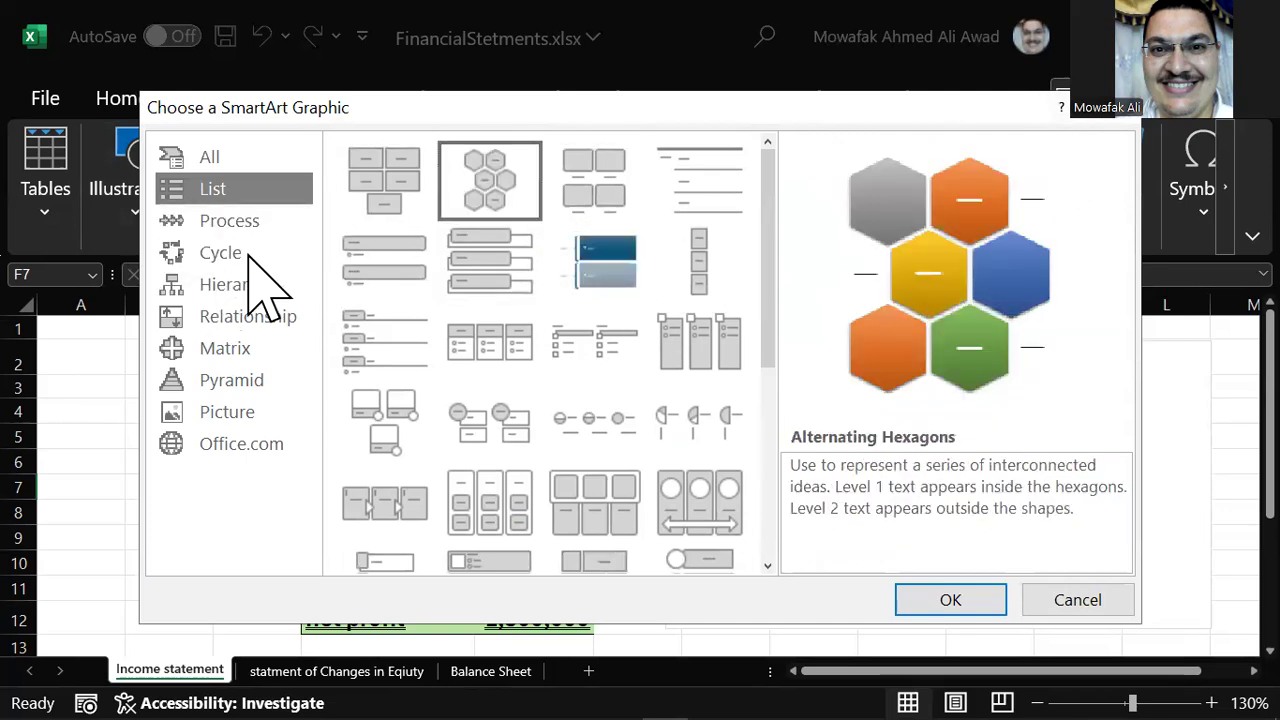
left_click(240, 222)
left_click(212, 258)
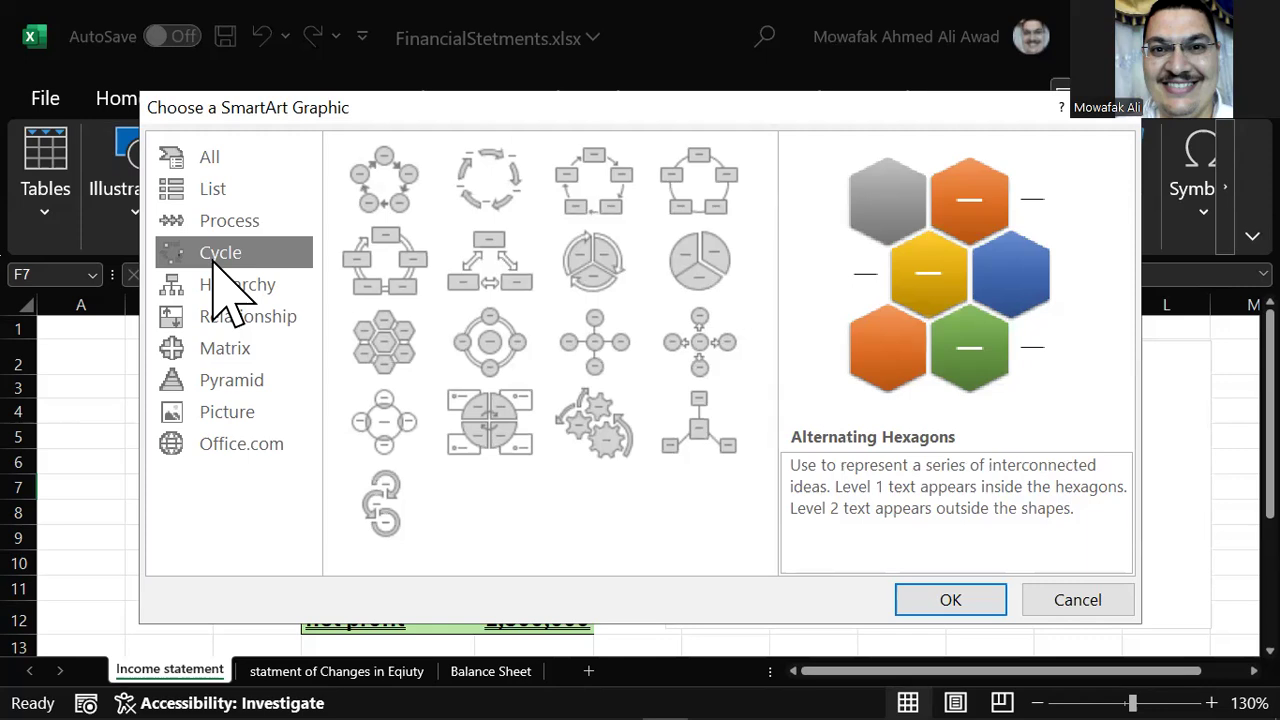
left_click(1118, 118)
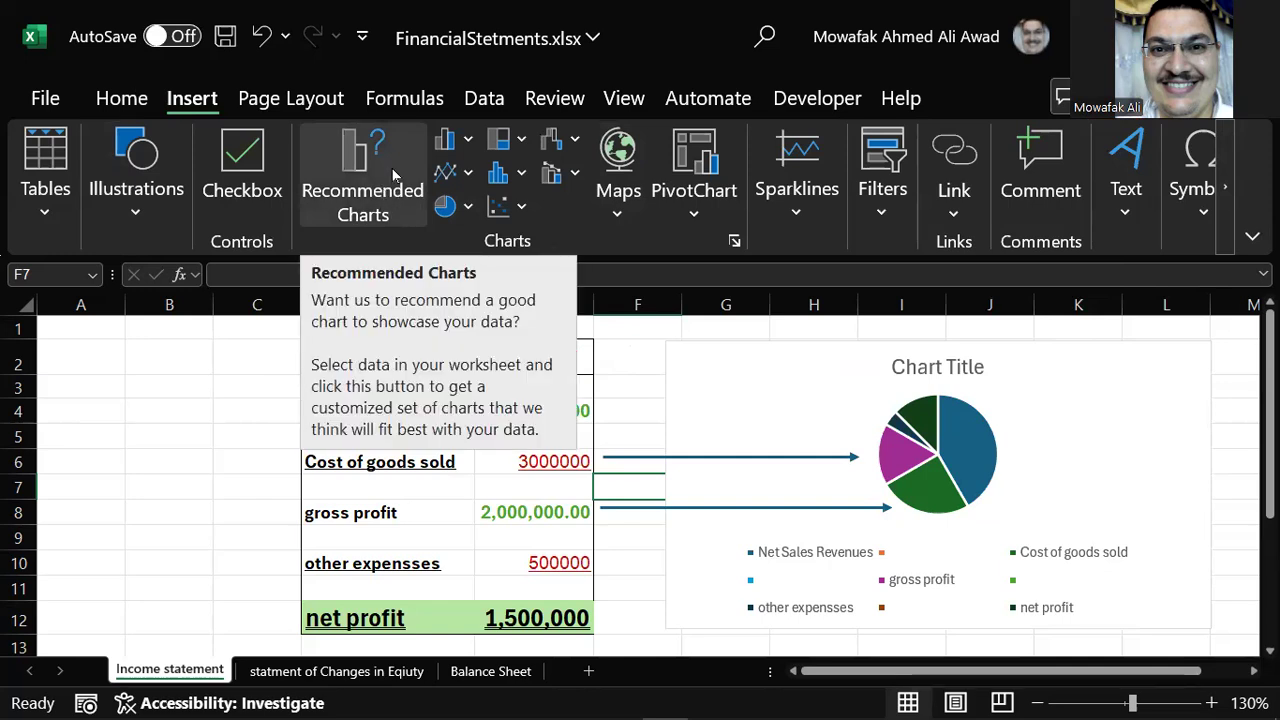
Try a 3-D 100% stacked column chart without selecting the statement's data range, and delete it.
left_click(467, 140)
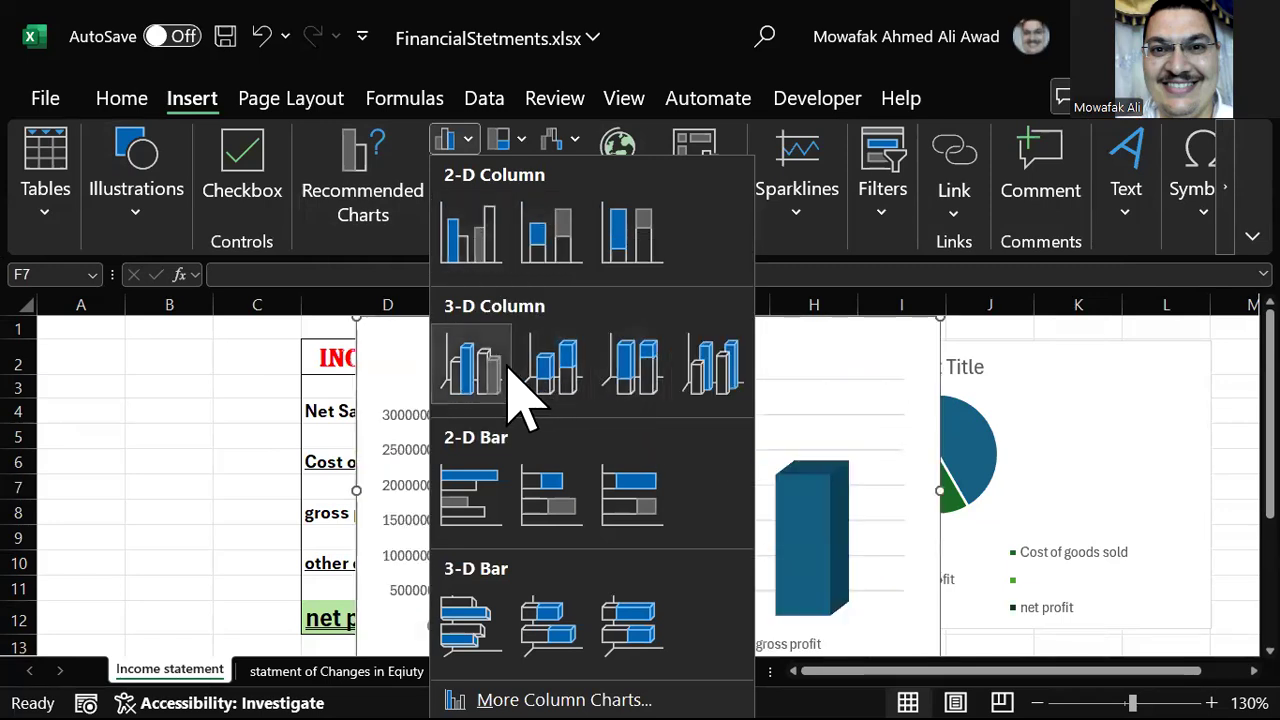
left_click(645, 385)
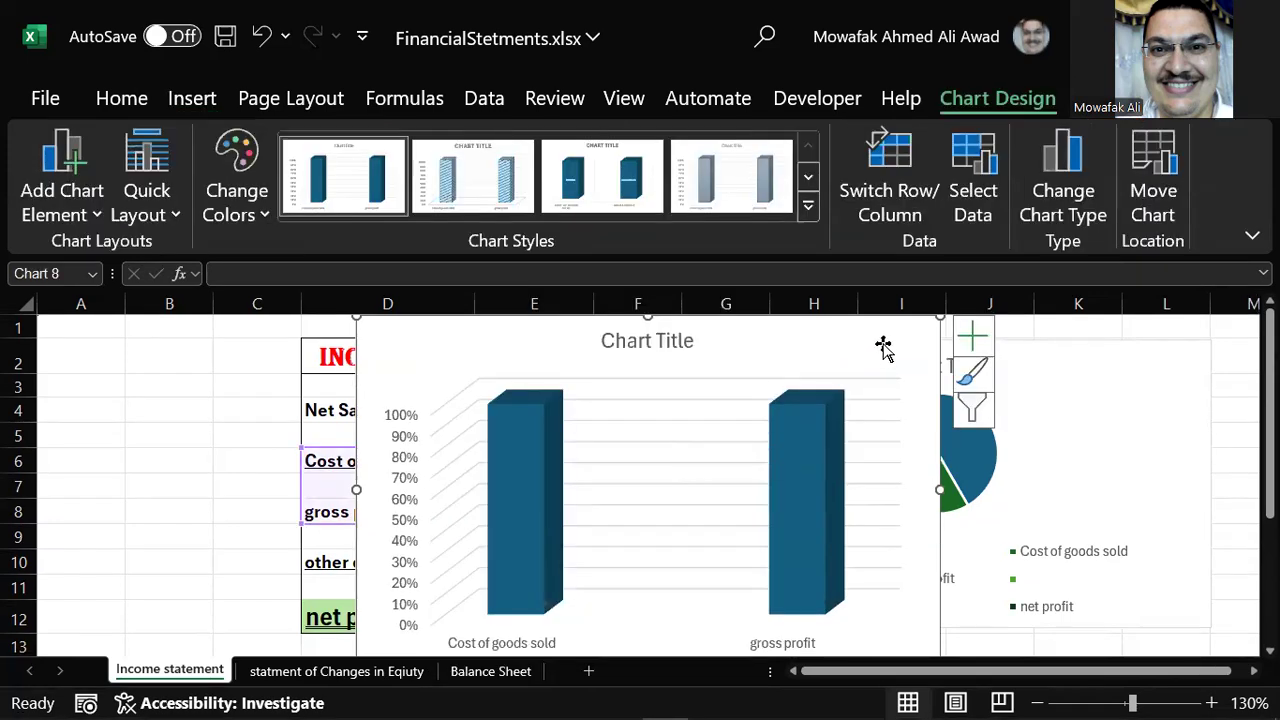
scroll(832, 376, "down", 3)
scroll(830, 390, "up", 3)
key("Delete")
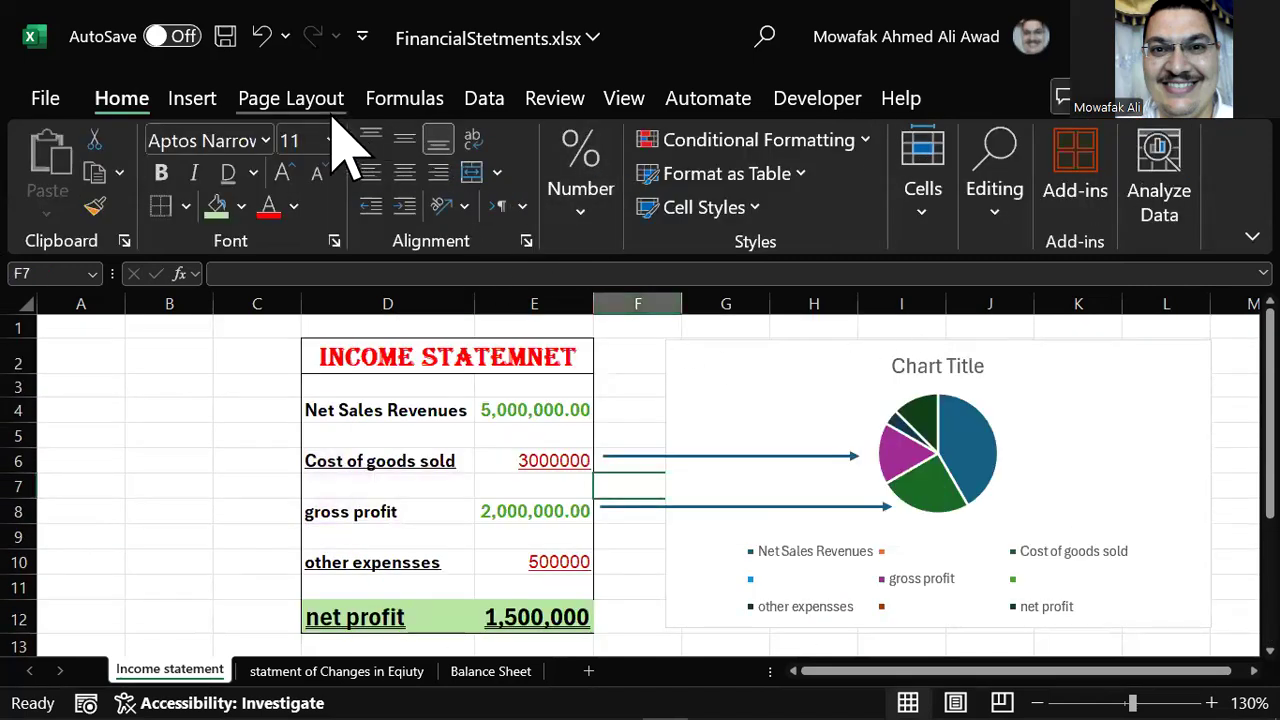
Try a 3-D clustered column chart of the income statement range D3:E12, and delete it.
left_click(192, 98)
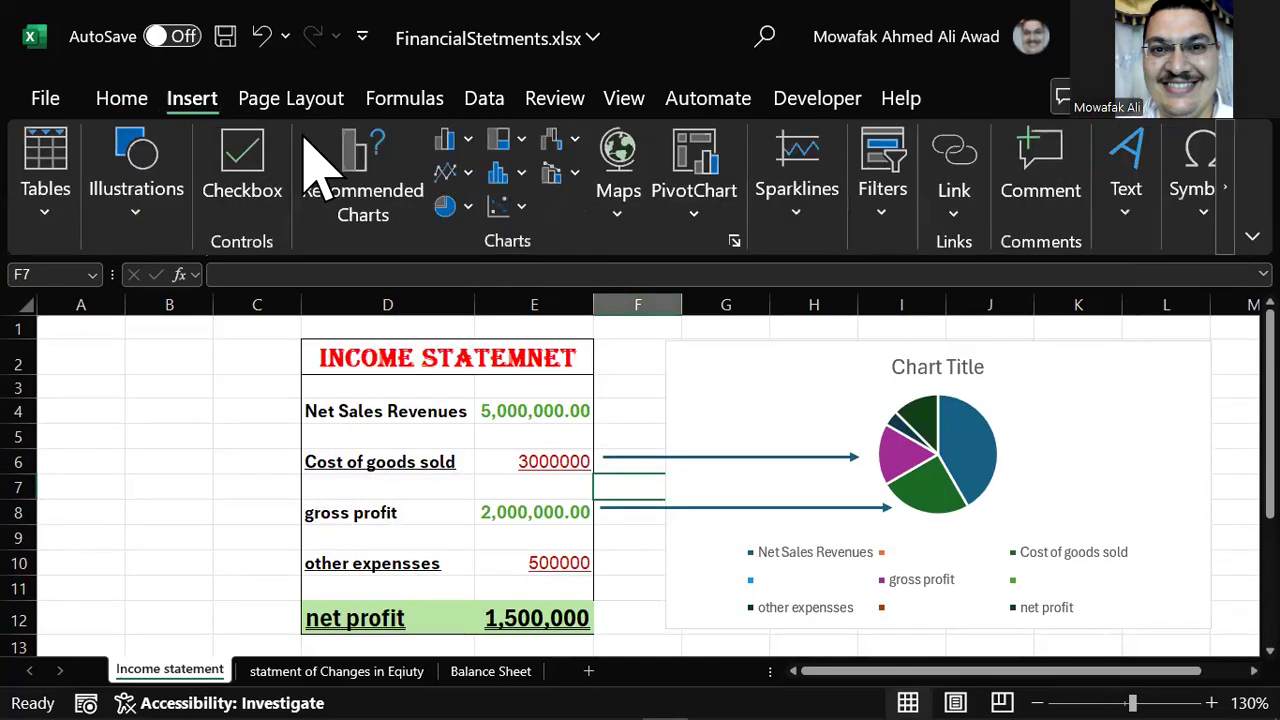
left_click(468, 141)
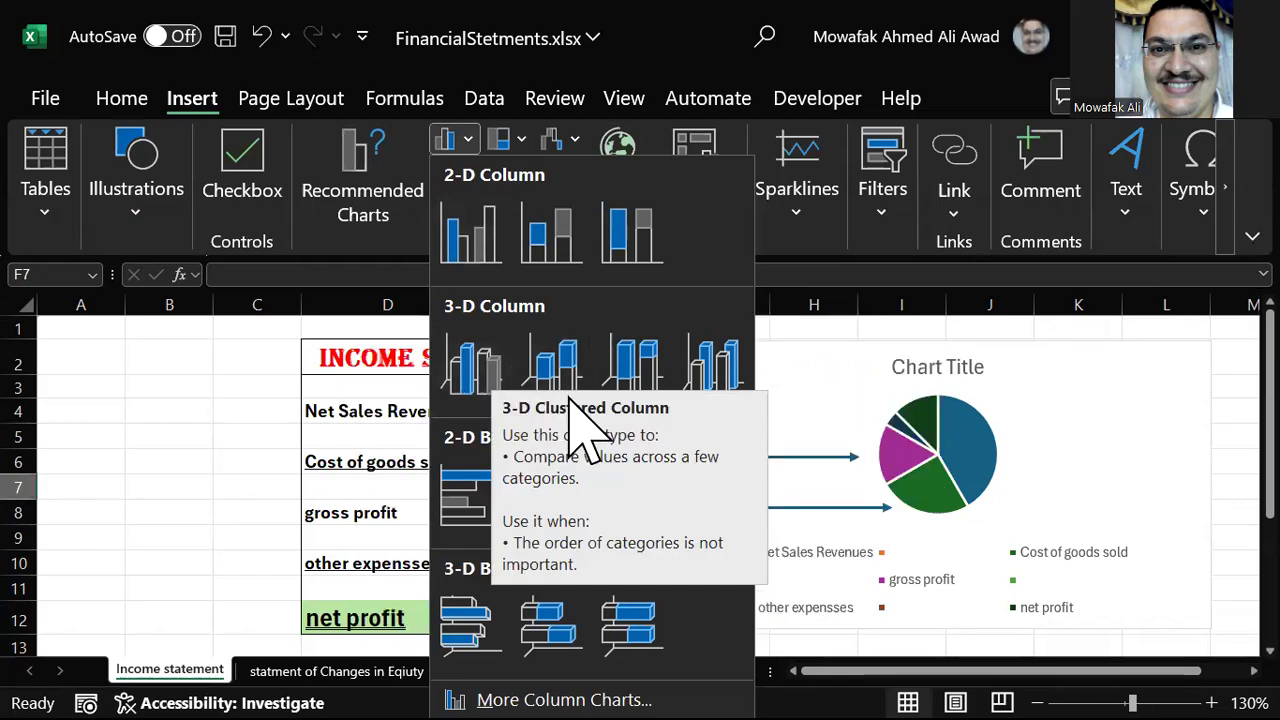
left_click_drag(322, 401, 556, 619)
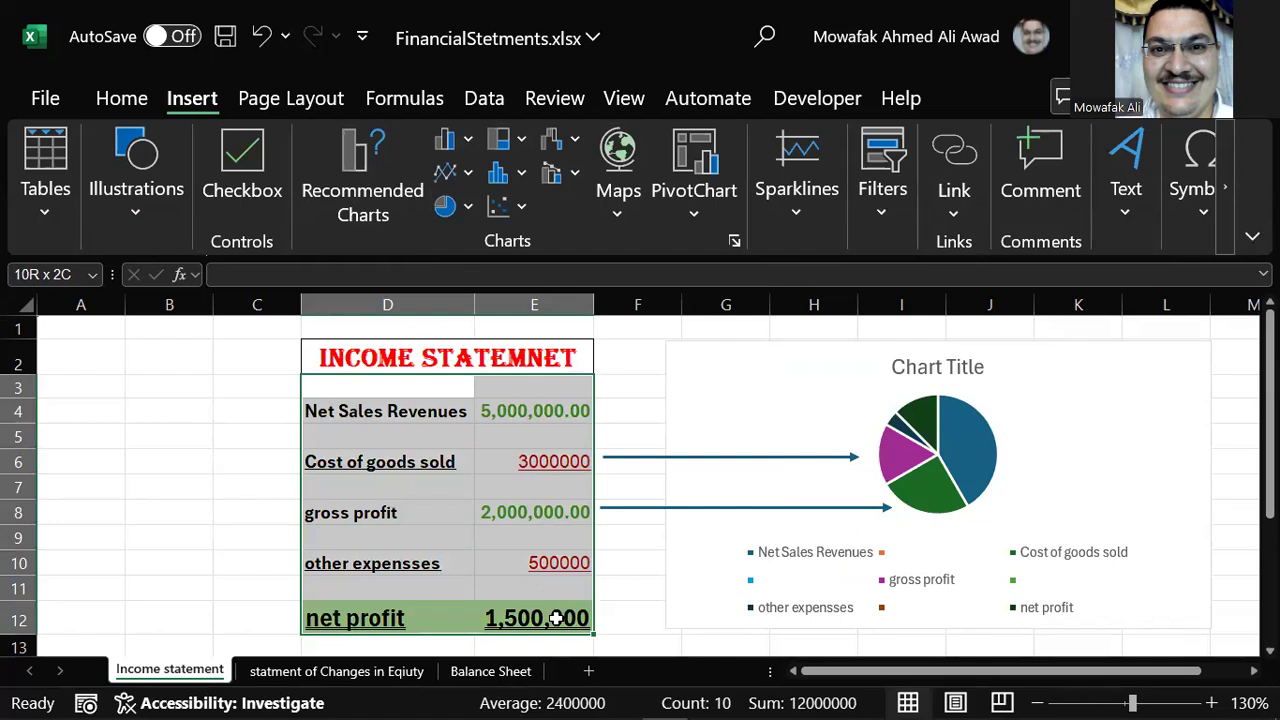
left_click(464, 146)
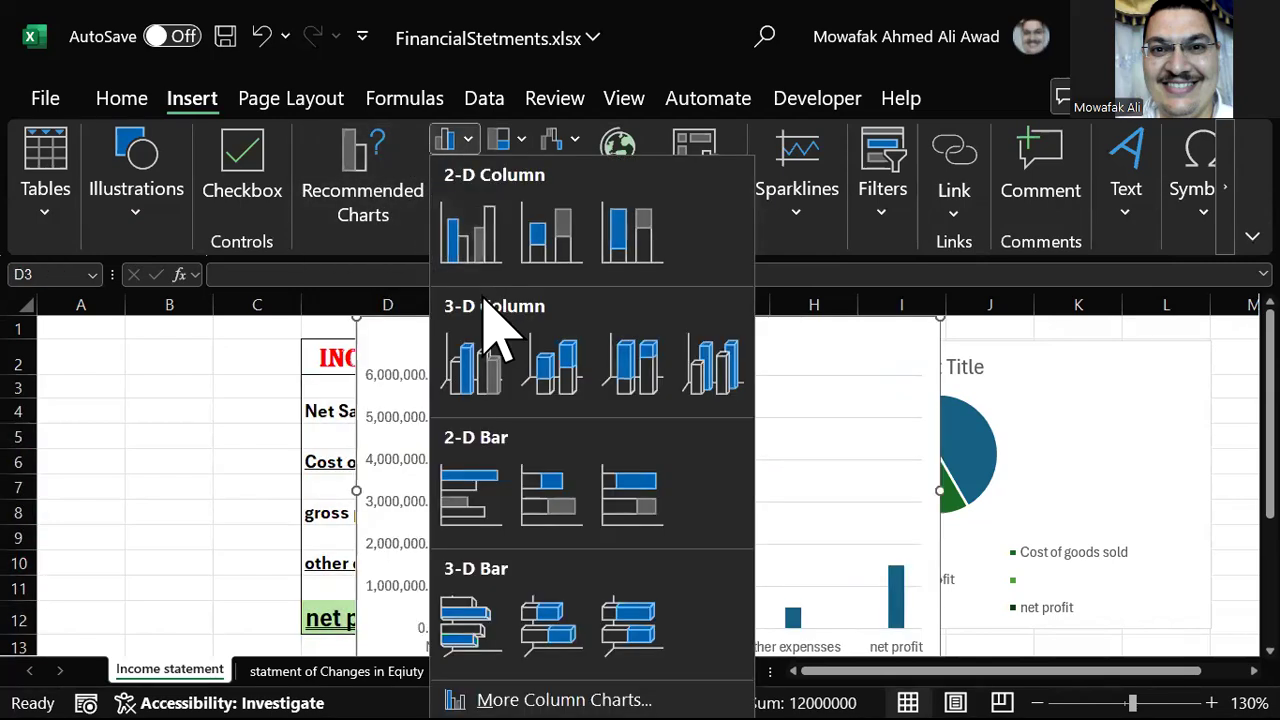
left_click(484, 380)
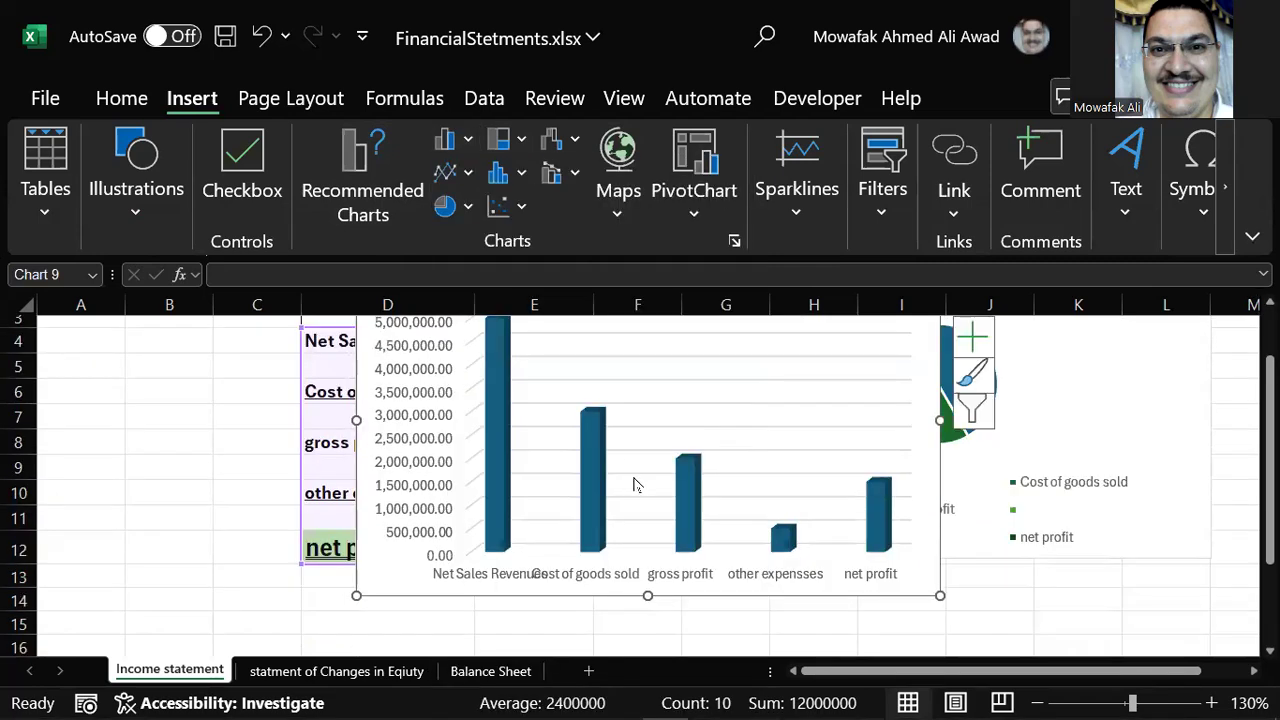
scroll(633, 485, "up", 1)
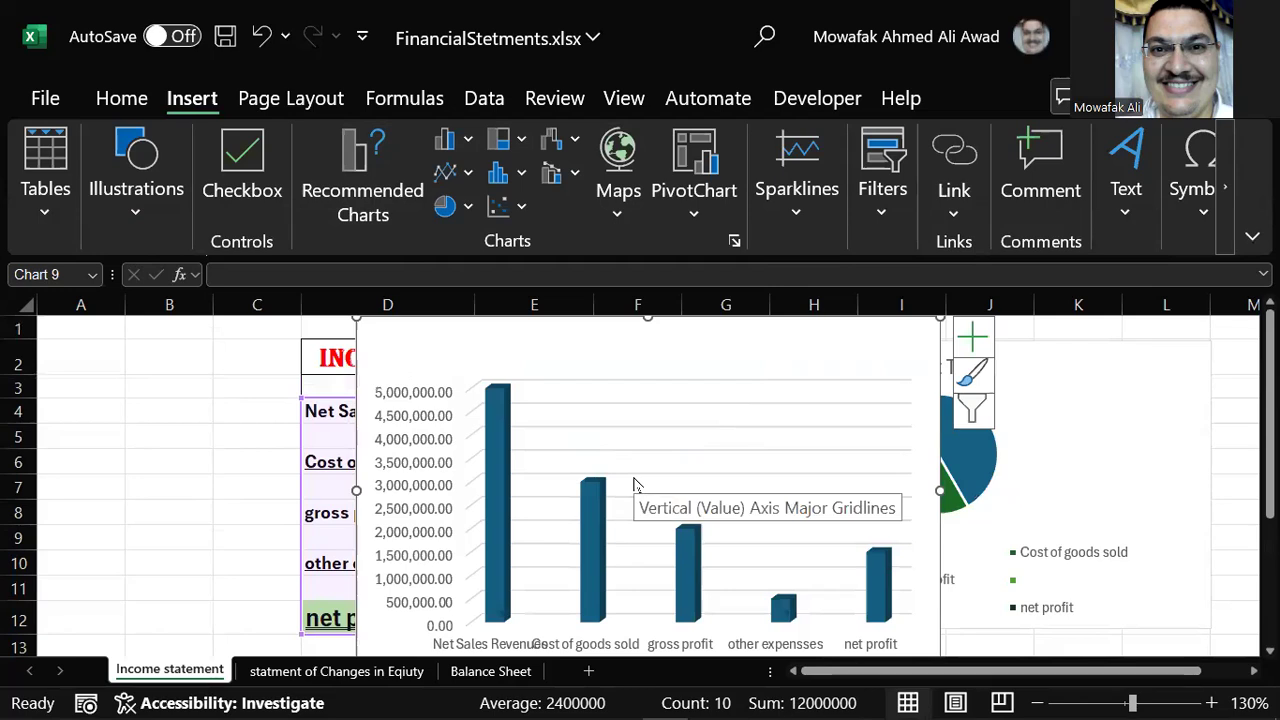
key("Delete")
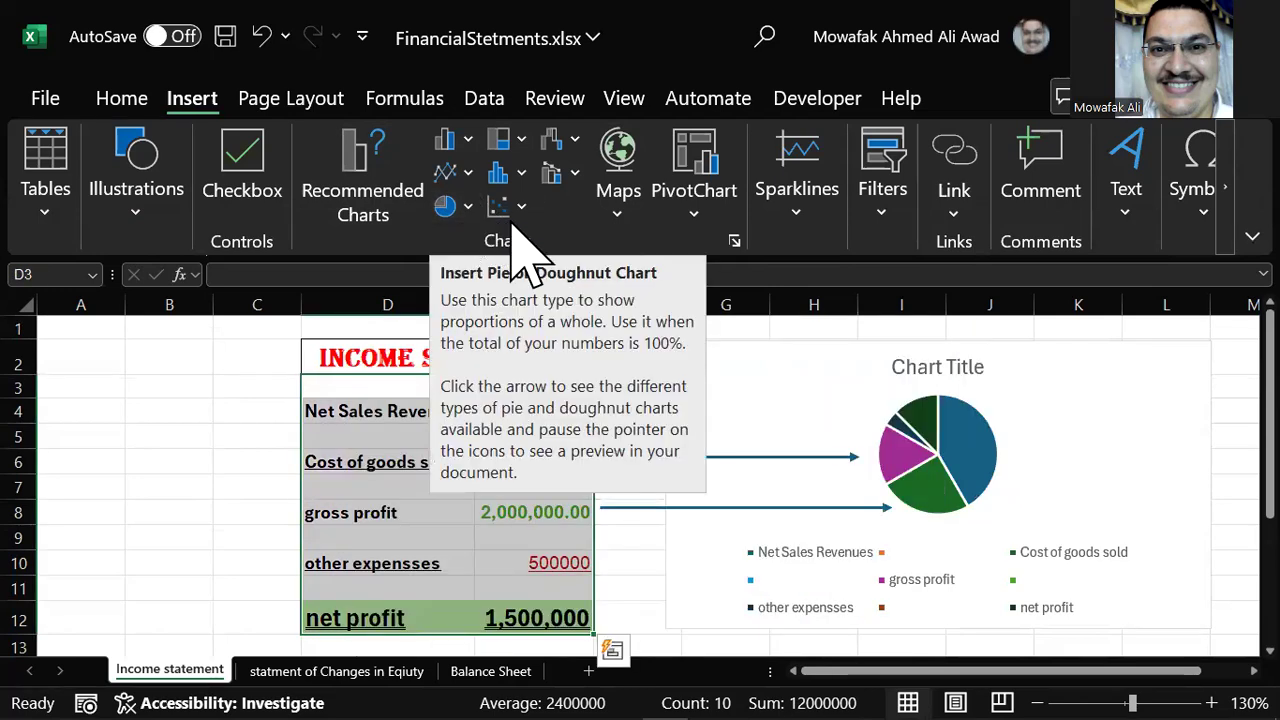
left_click(617, 212)
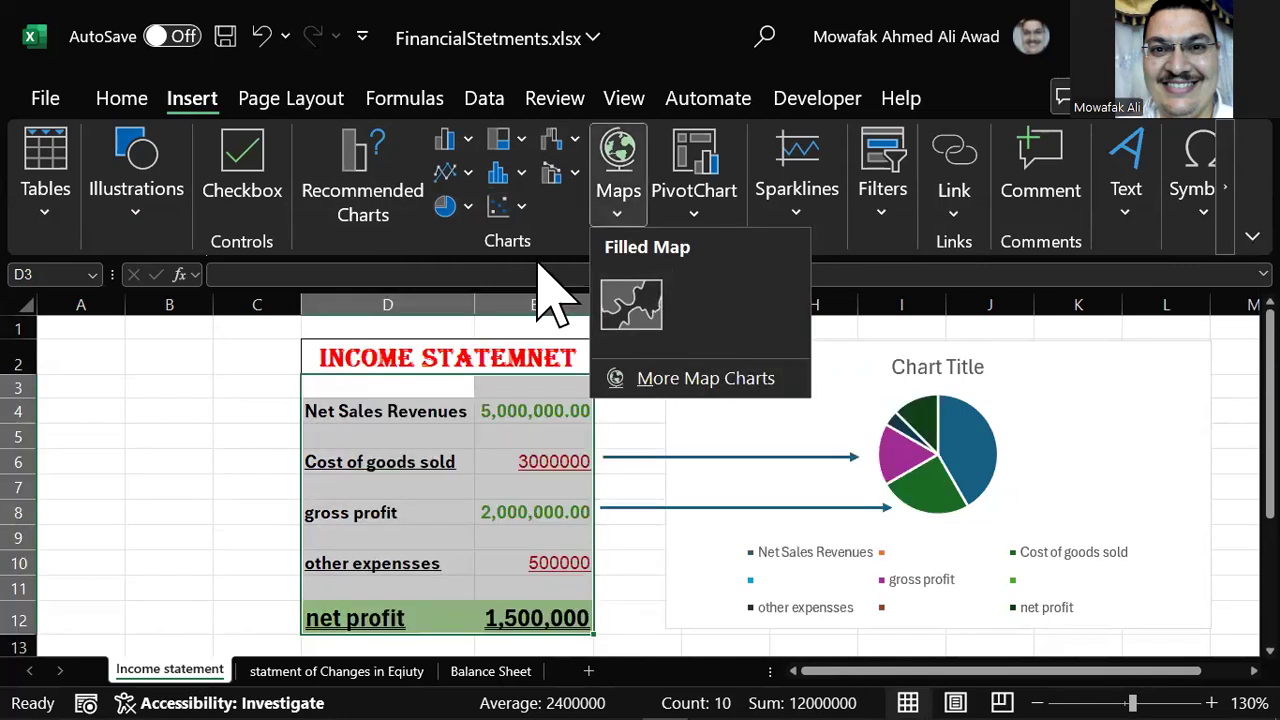
left_click(727, 263)
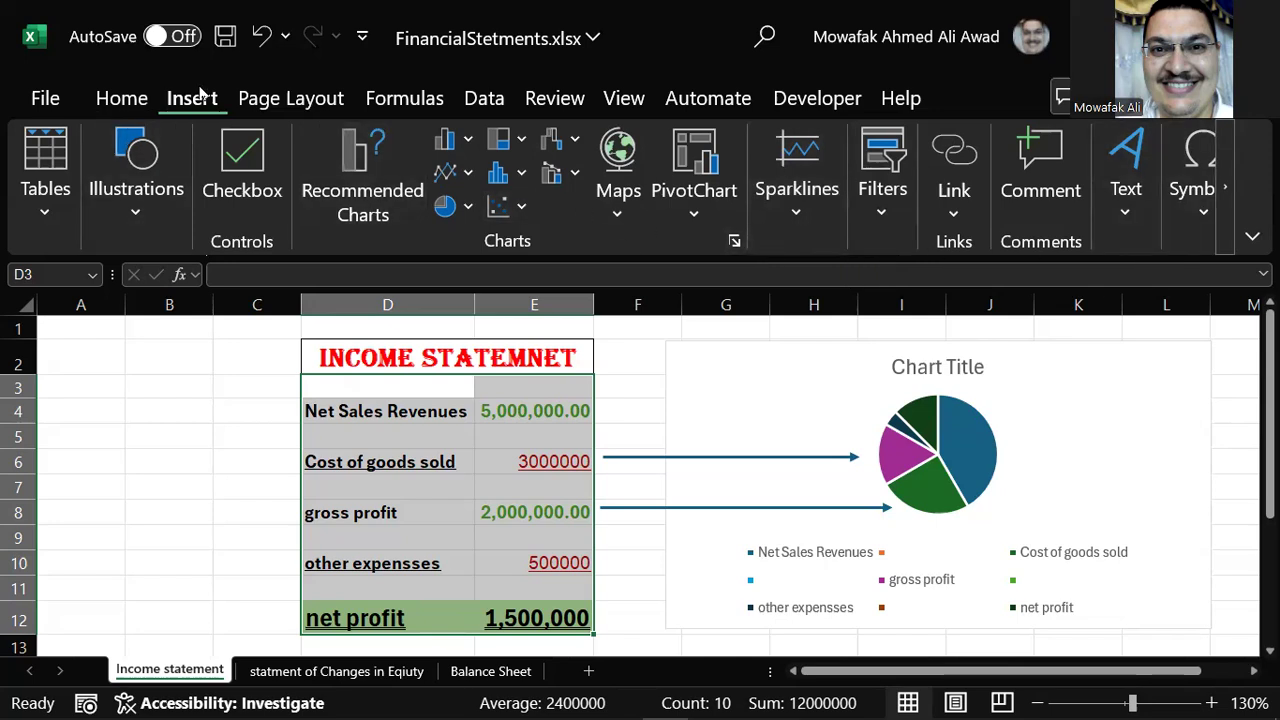
Check the print preview of the income statement sheet, and return to the worksheet's page layout settings.
left_click(270, 100)
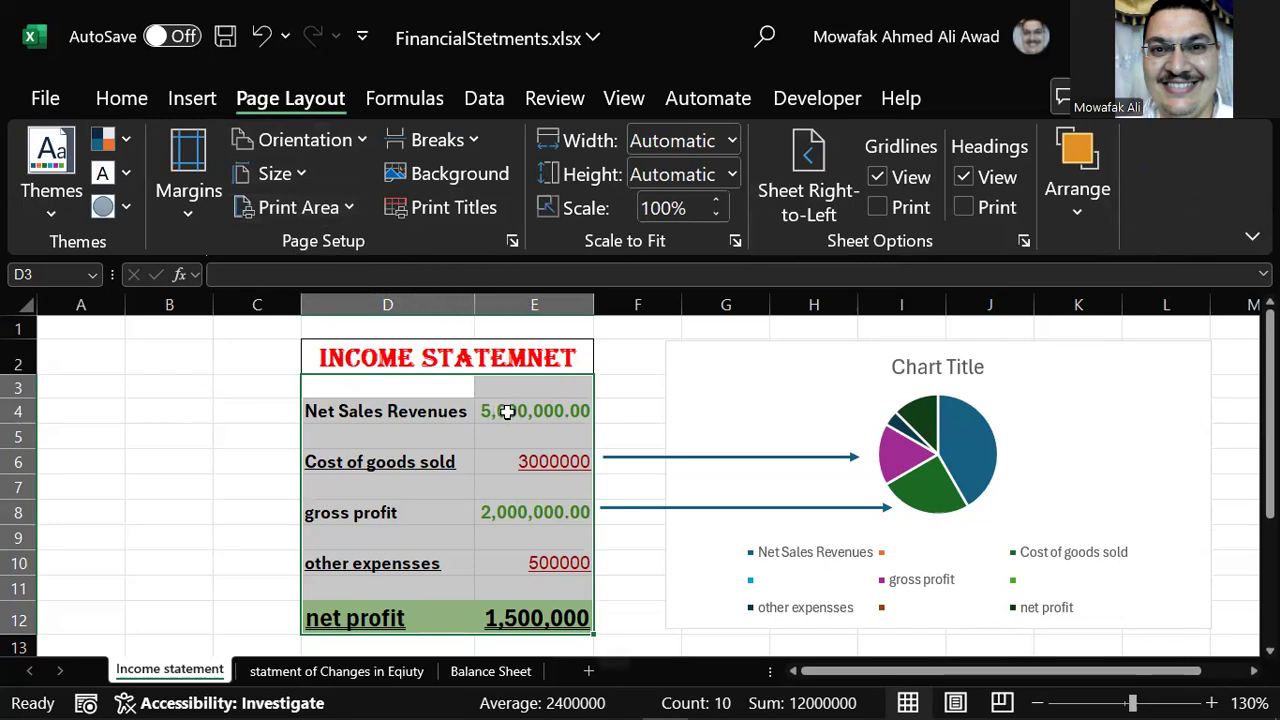
left_click(257, 430)
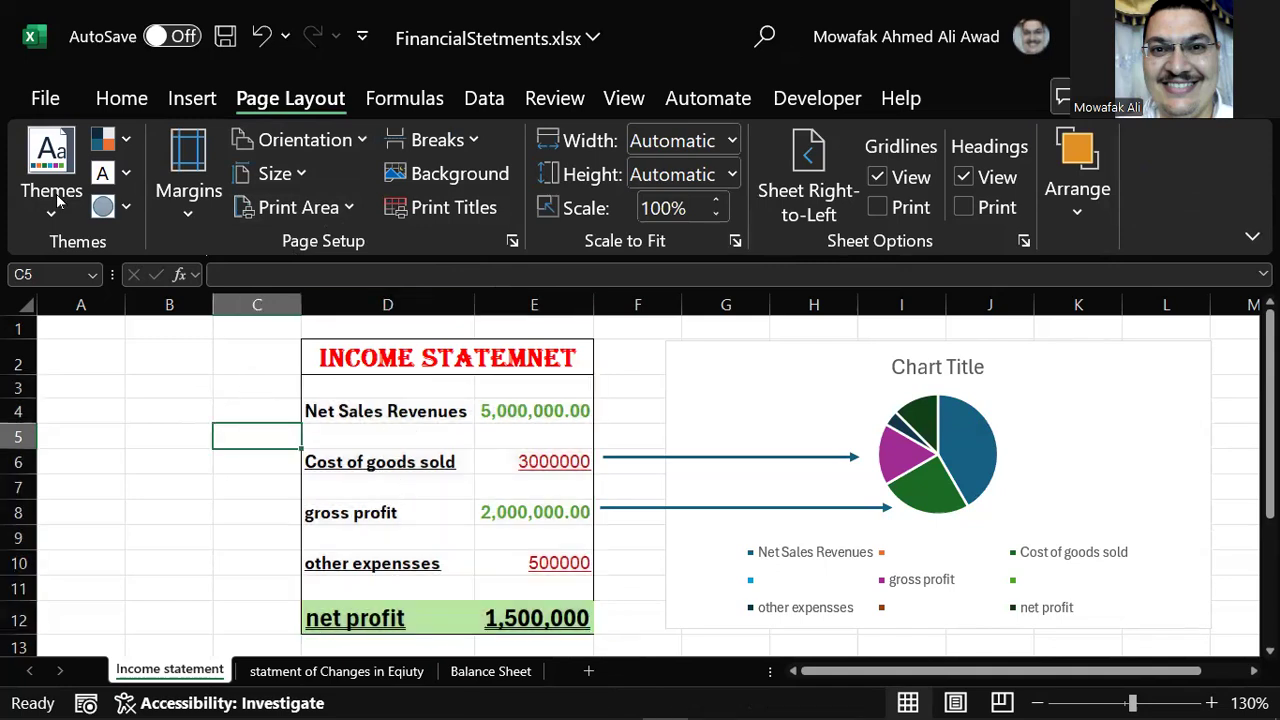
left_click(42, 98)
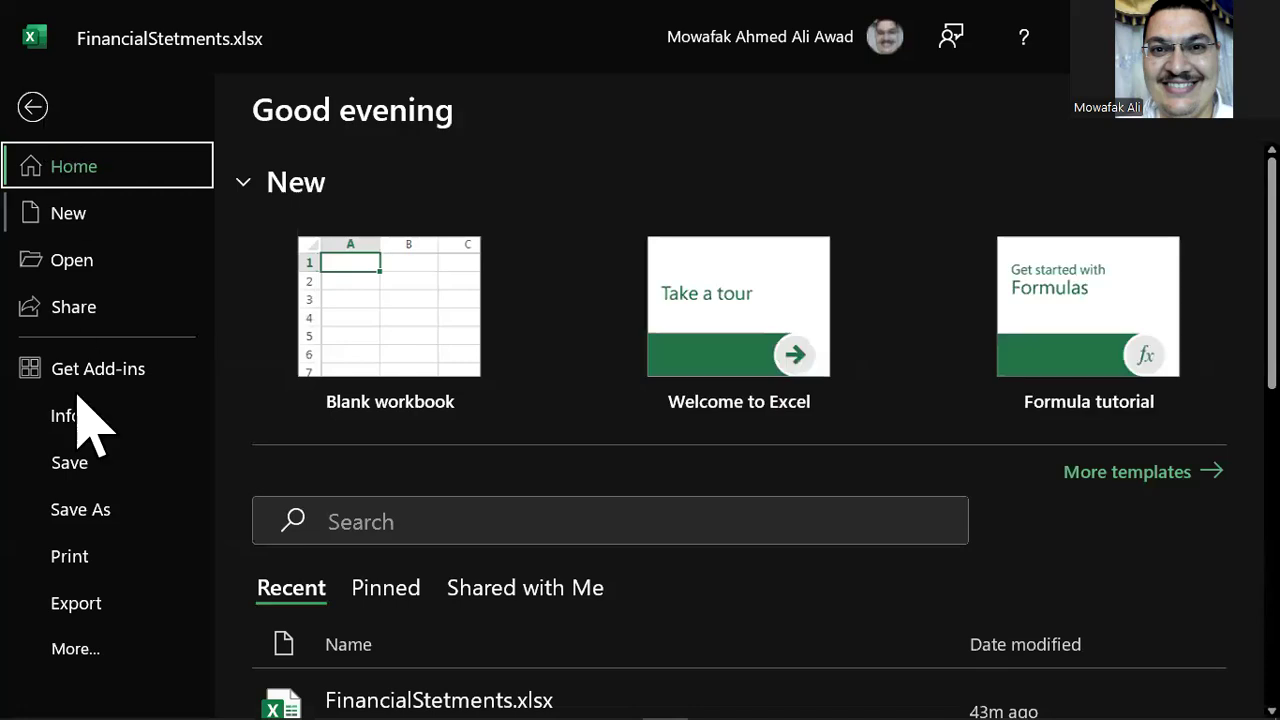
left_click(92, 552)
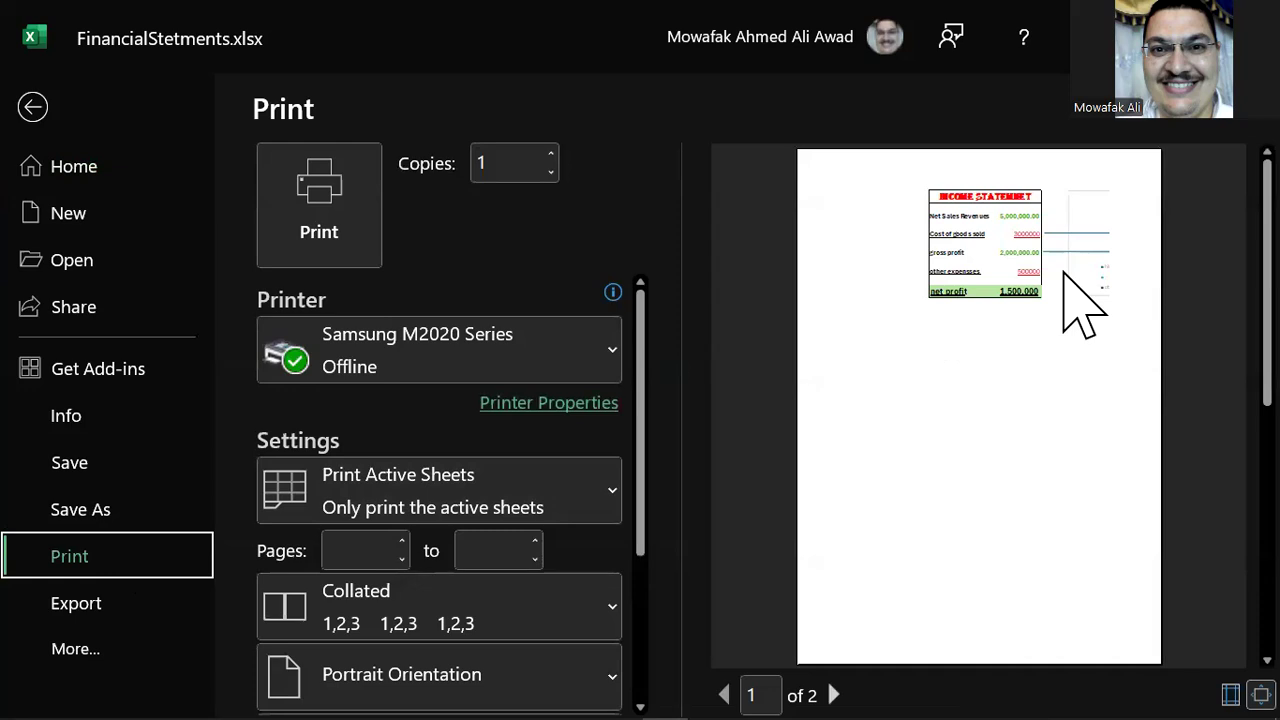
left_click(37, 107)
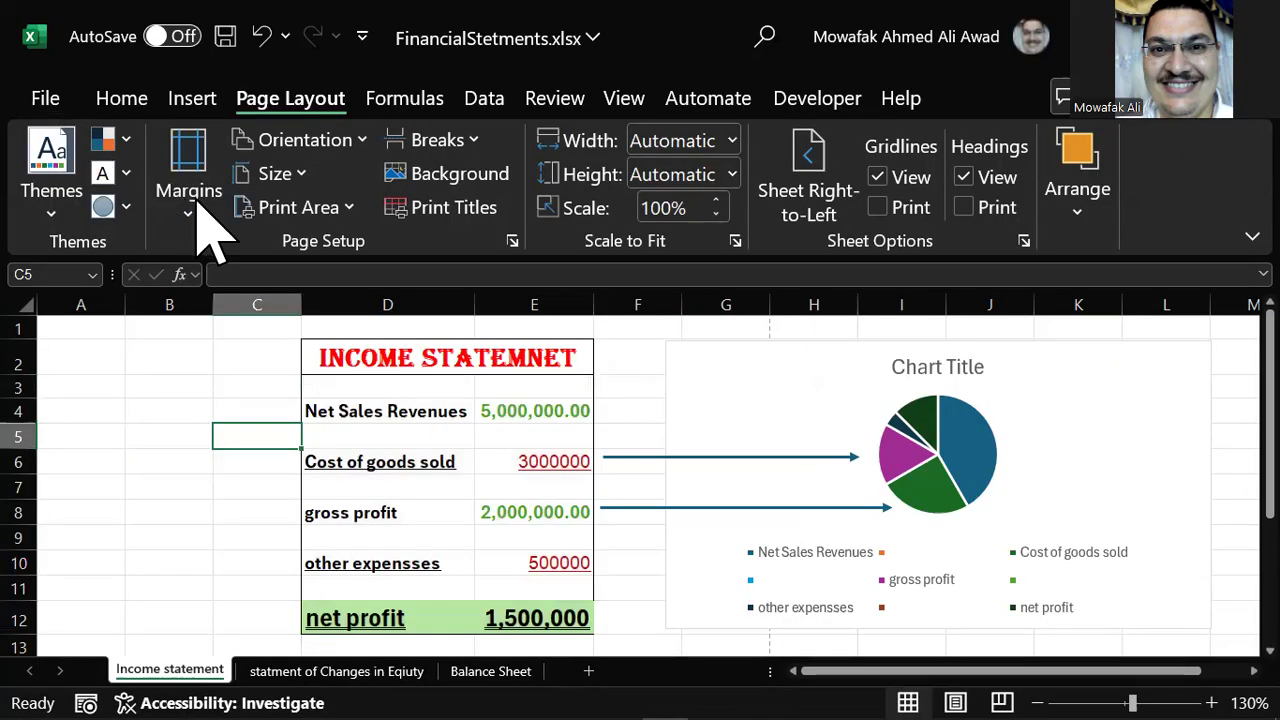
Set the page scaling of the income statement sheet to 200% of normal size.
left_click(512, 241)
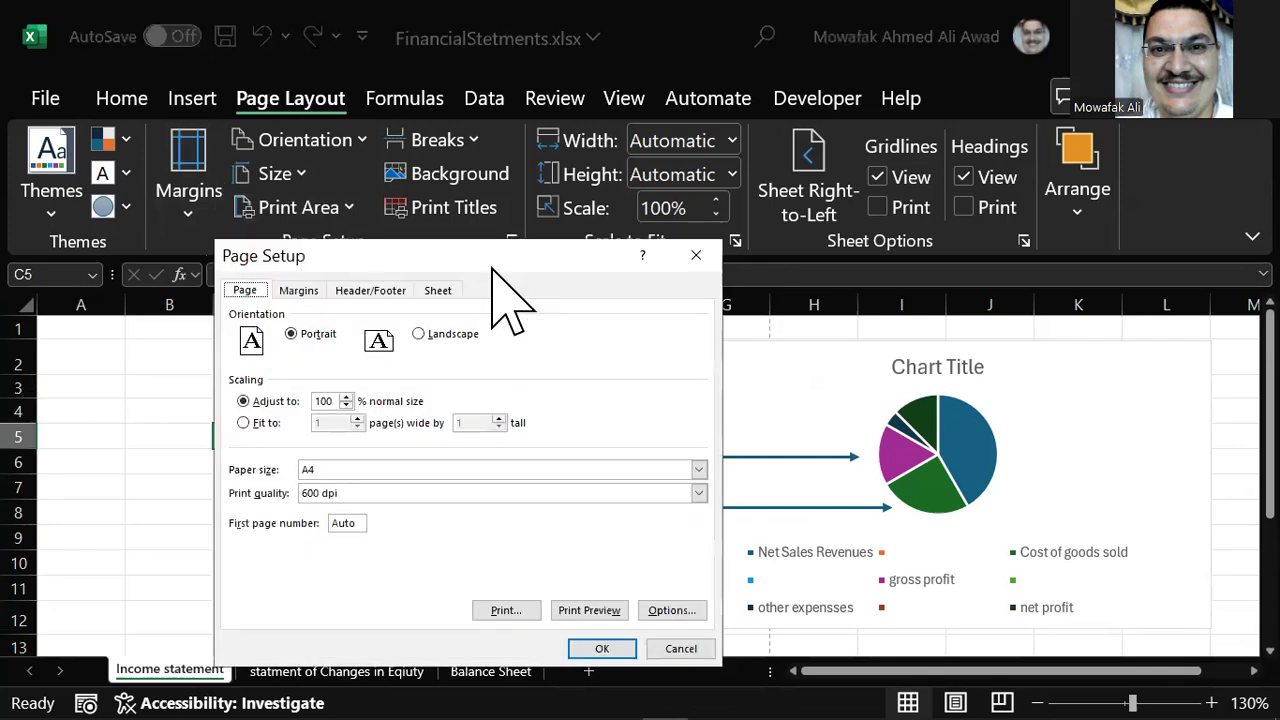
left_click(347, 398)
left_click(602, 648)
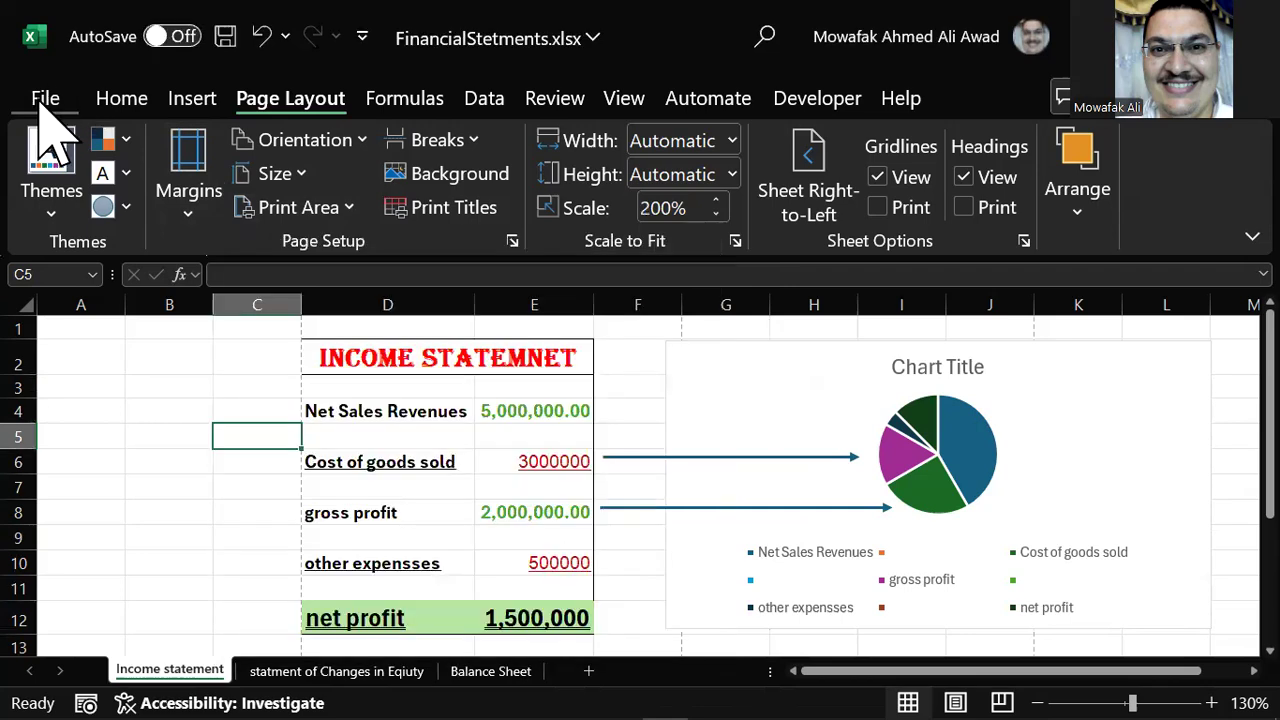
Preview the rescaled printout, checking the pages that contain the income statement and the pie chart.
left_click(40, 100)
left_click(82, 552)
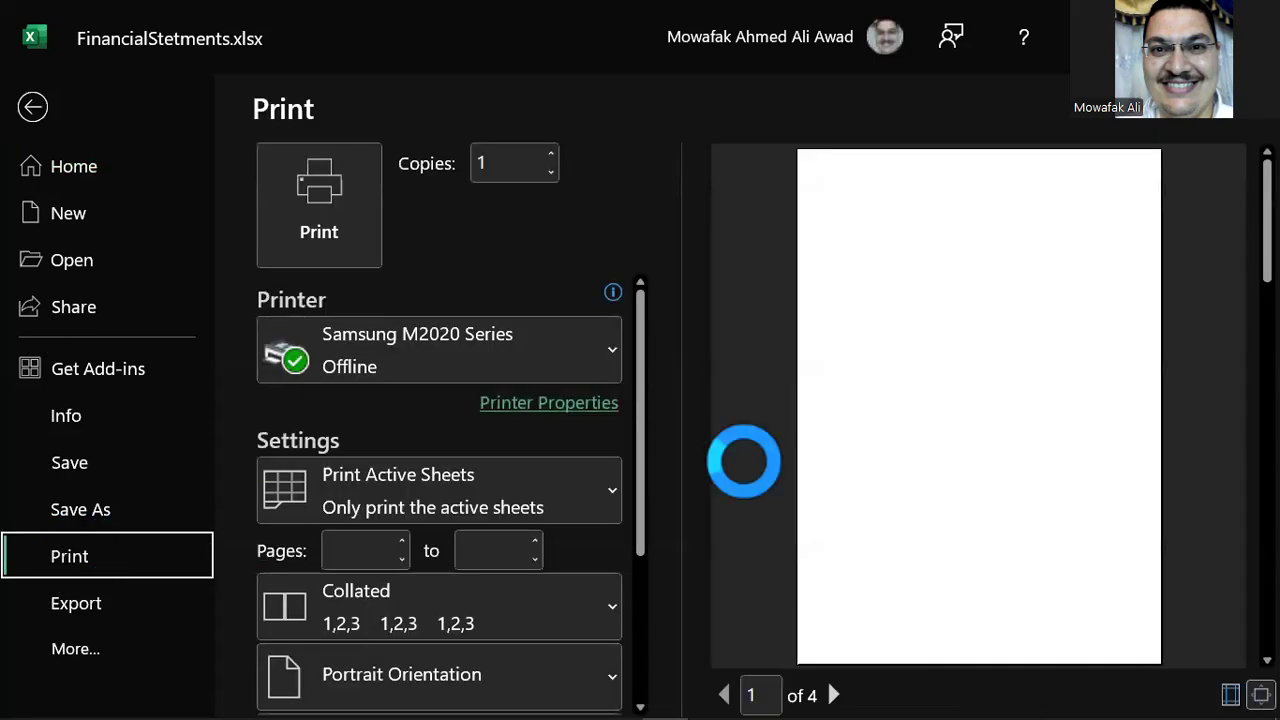
left_click(834, 695)
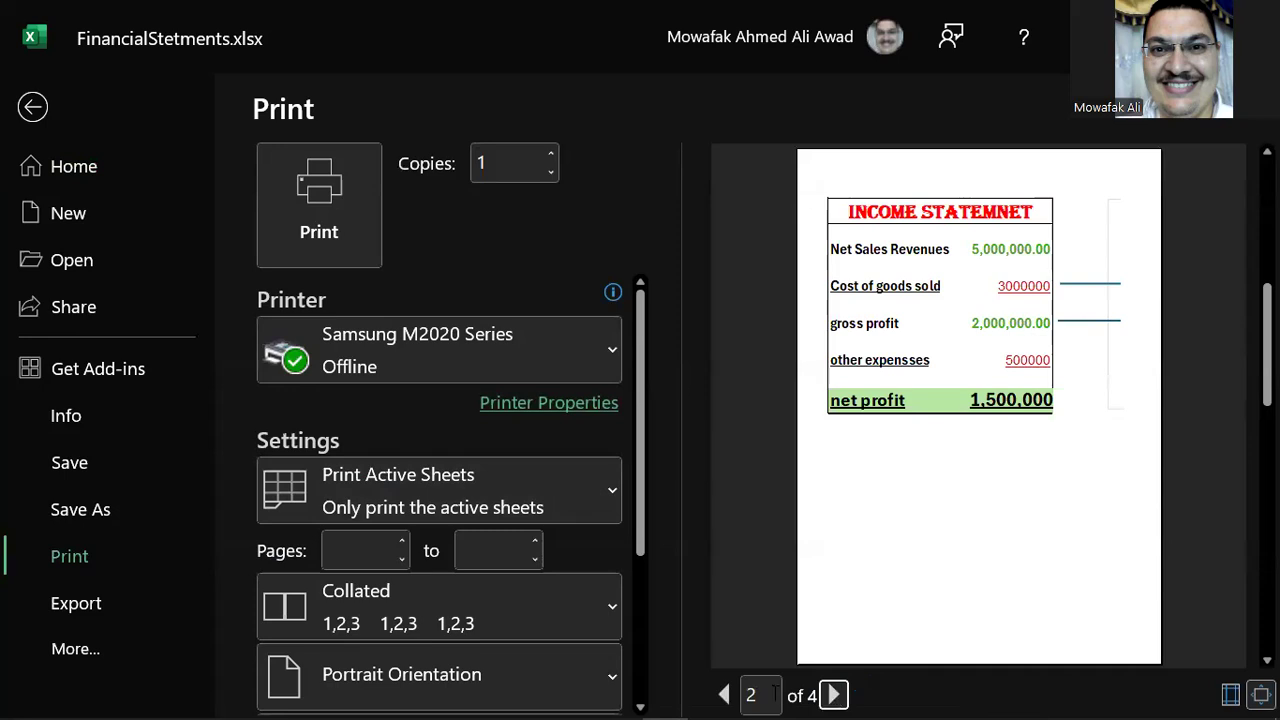
left_click(836, 695)
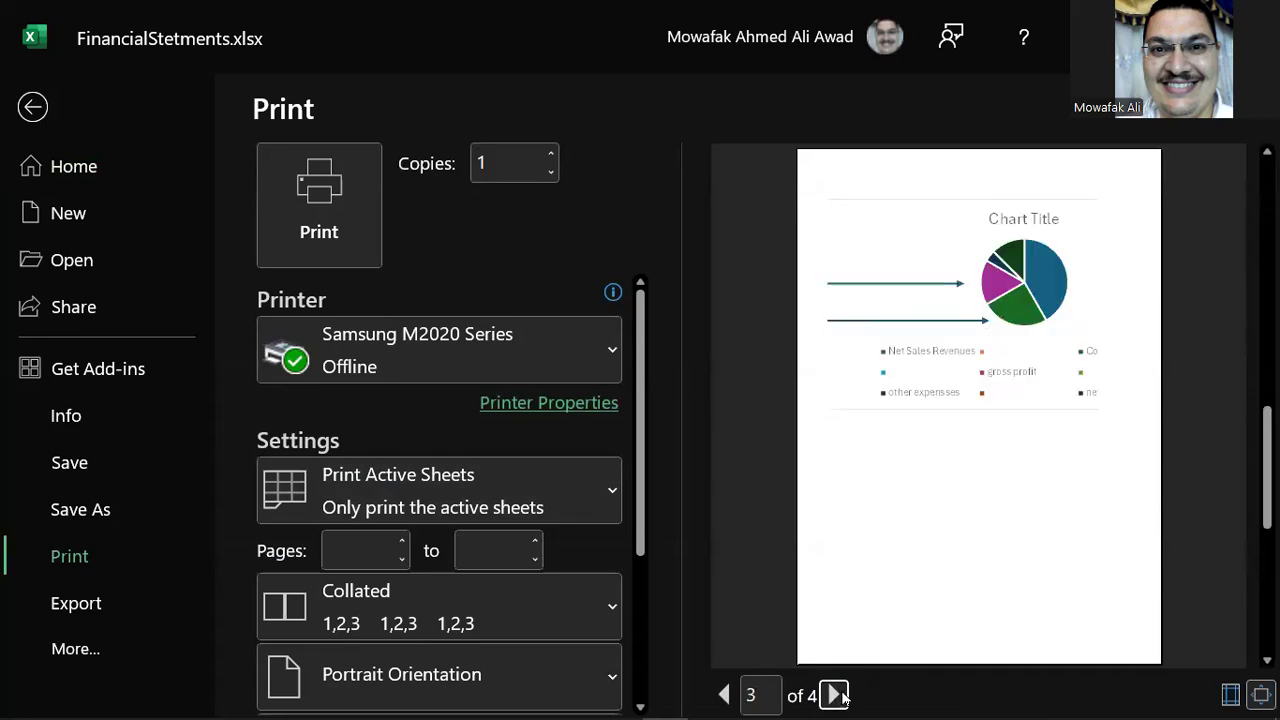
left_click(724, 695)
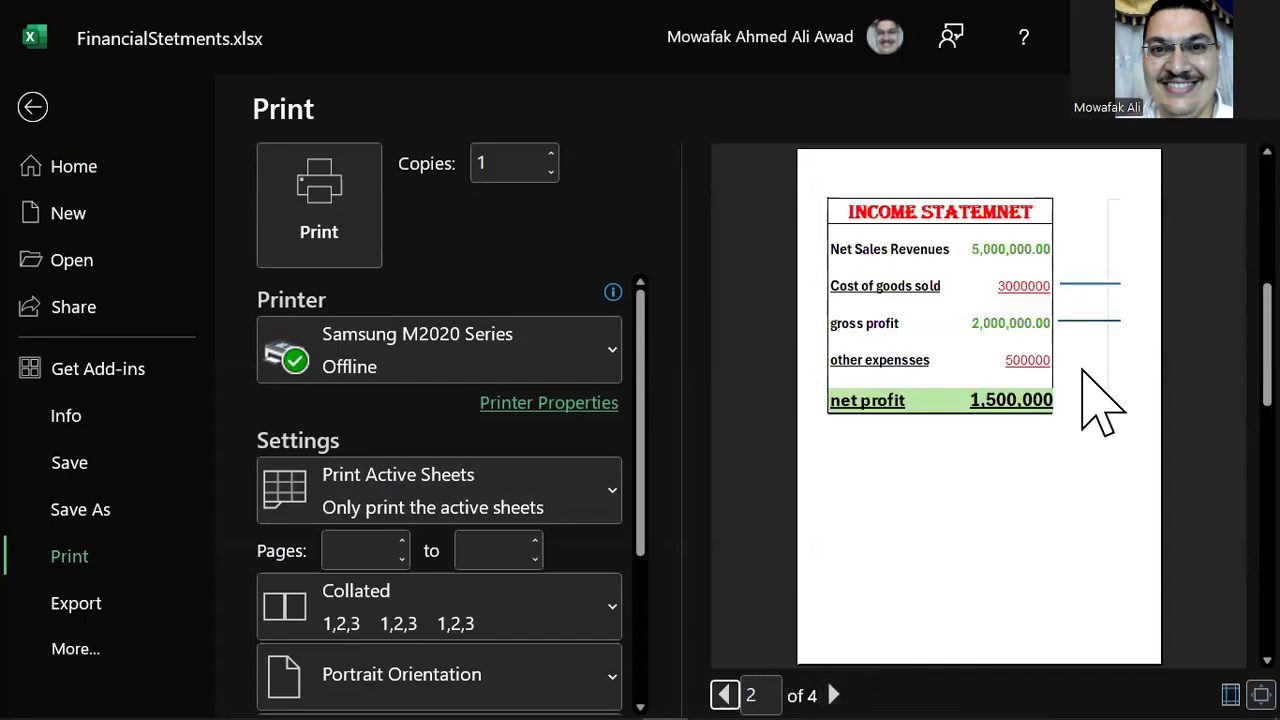
Change the print orientation to landscape and check how the preview pages are divided before returning to the sheet.
scroll(540, 510, "down", 1)
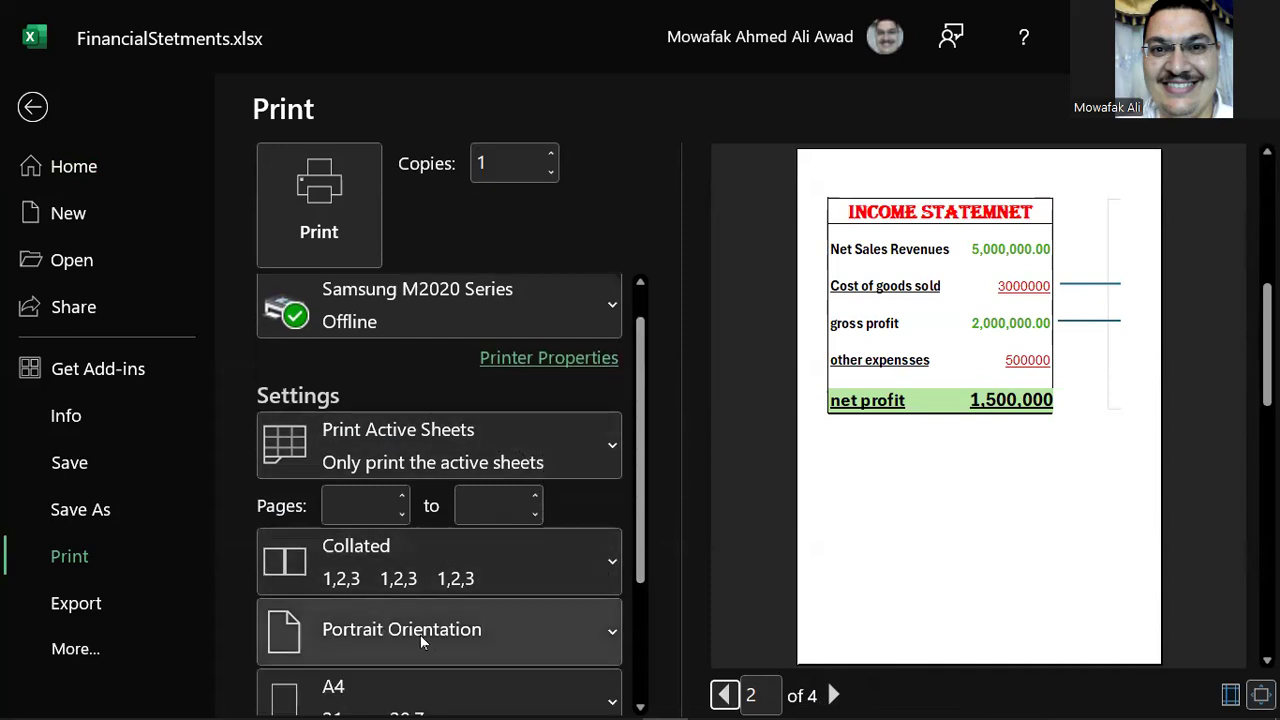
left_click(590, 625)
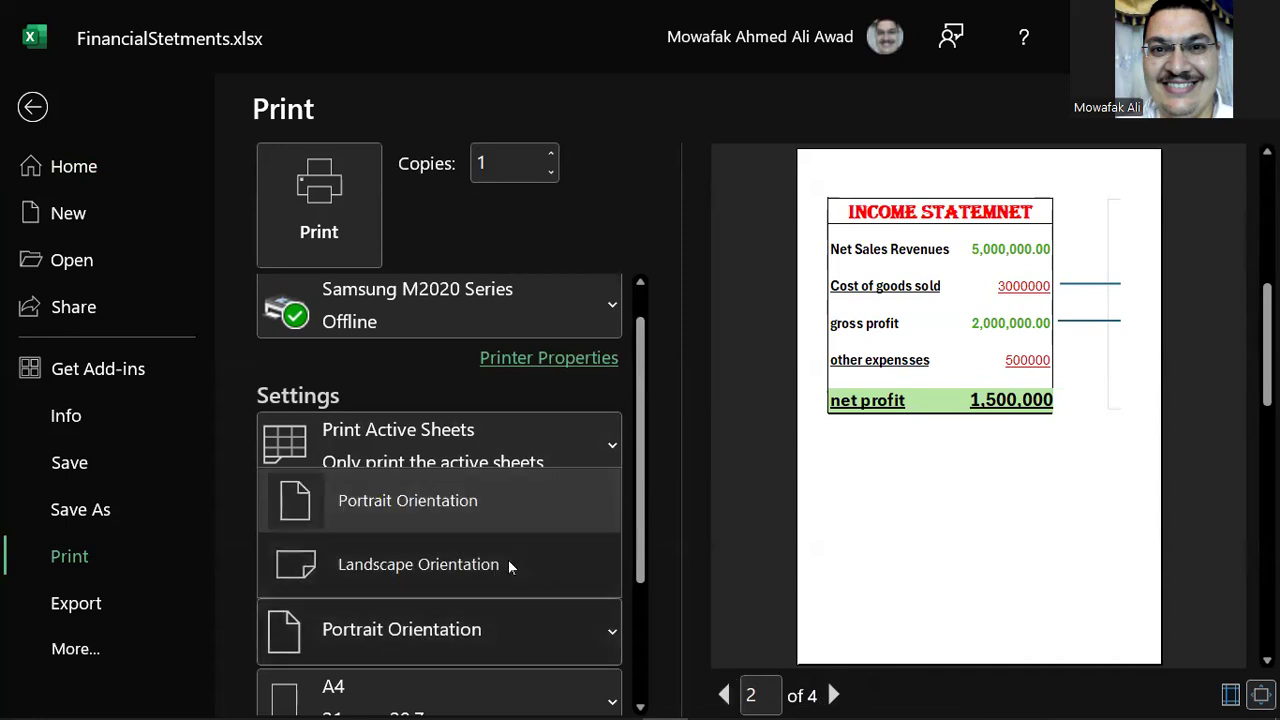
left_click(508, 564)
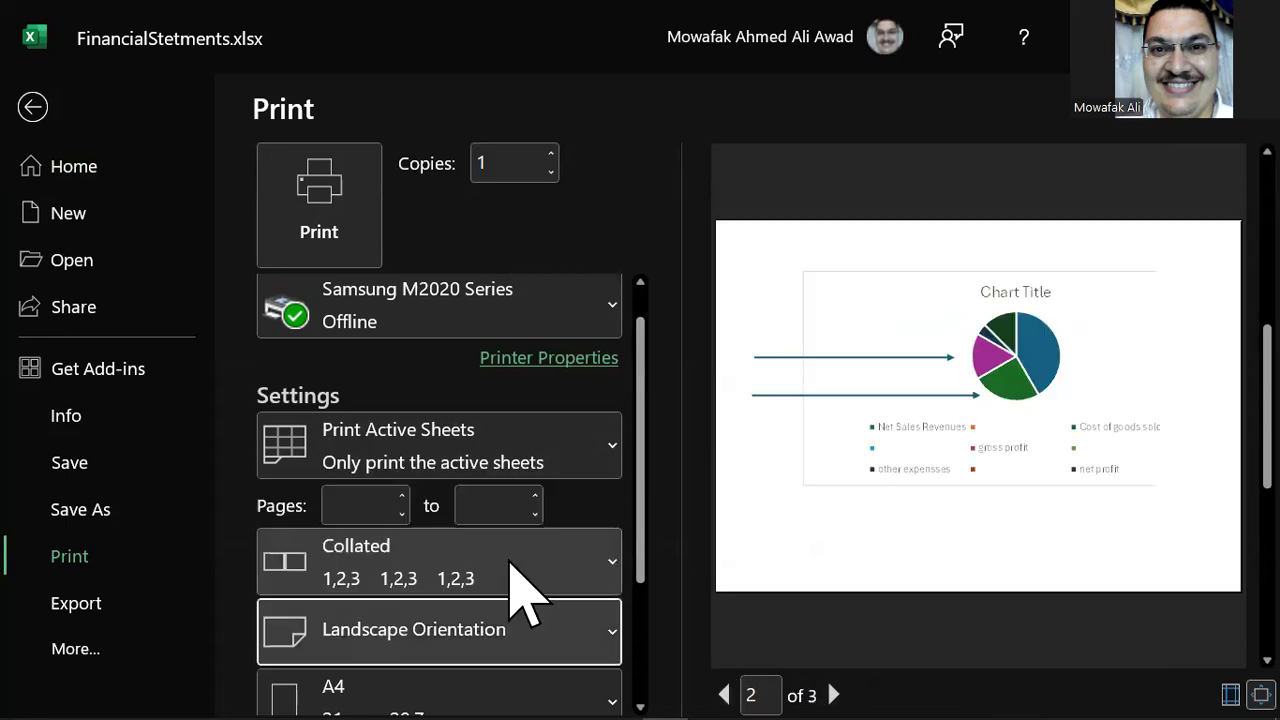
left_click(724, 694)
left_click(833, 694)
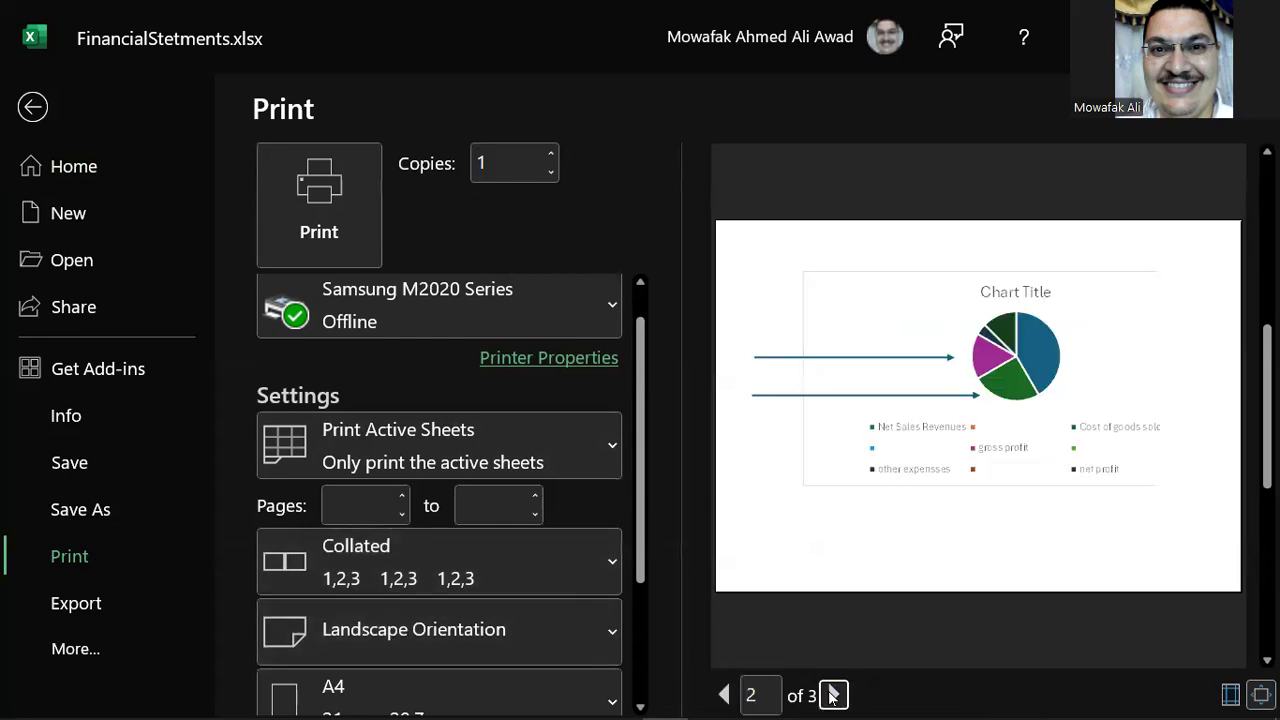
left_click(32, 107)
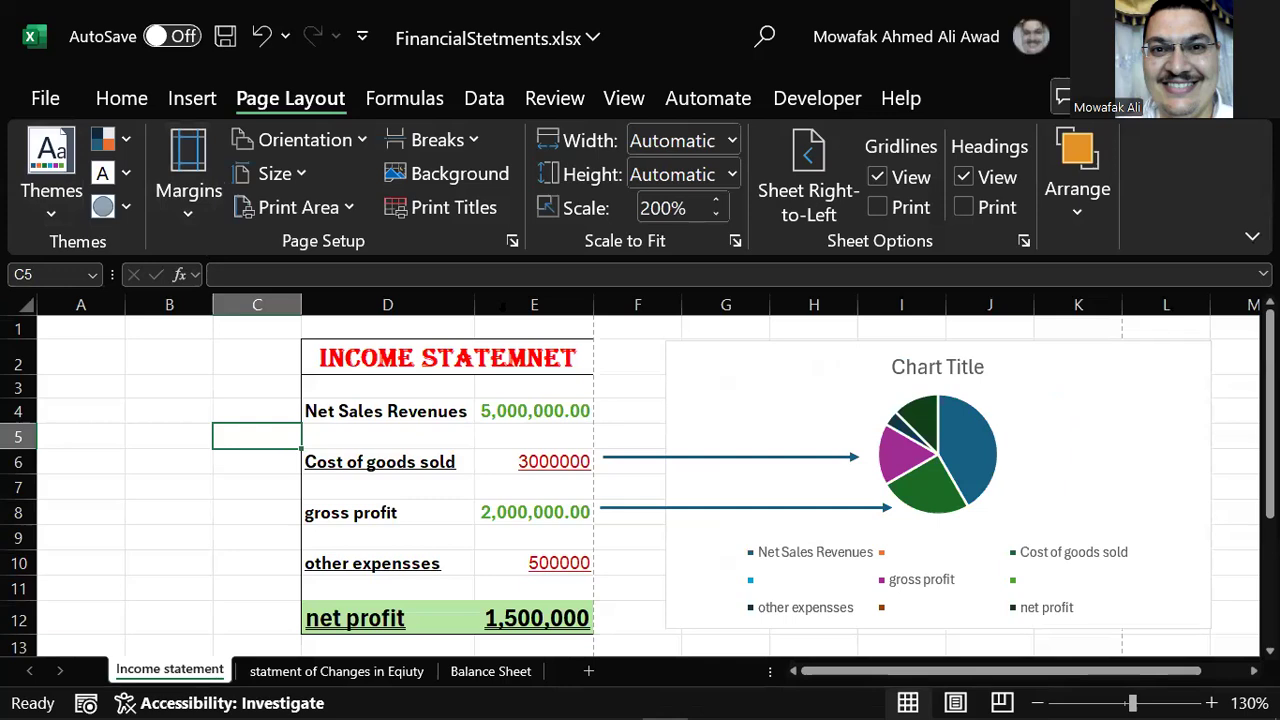
Delete both arrows linking the cost of goods sold and gross profit rows to the pie chart.
left_click(157, 362)
left_click(875, 422)
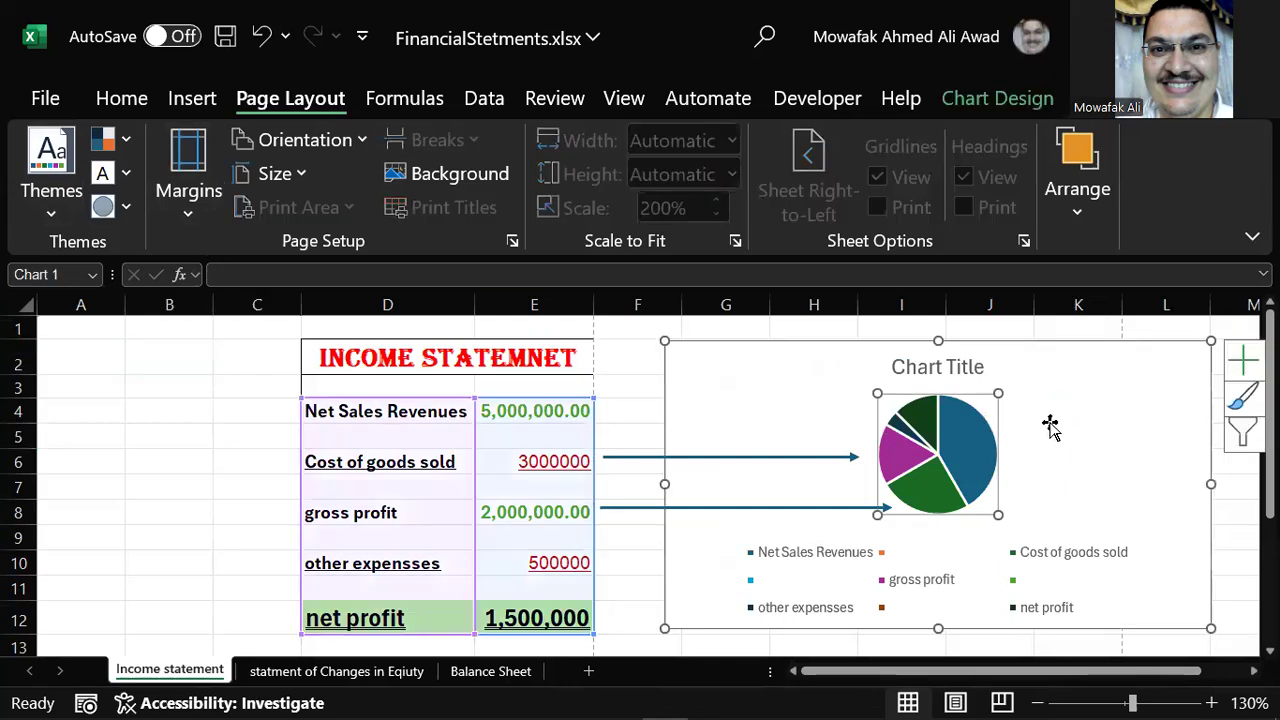
left_click(650, 456)
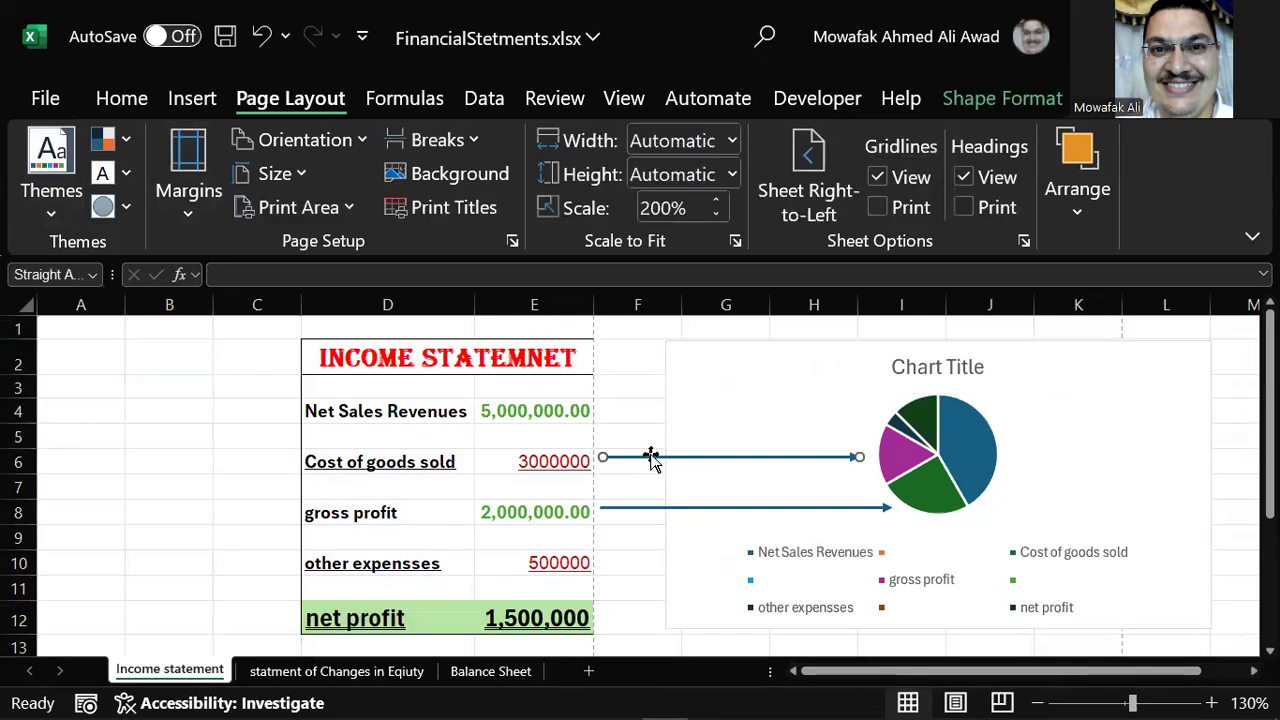
key("Delete")
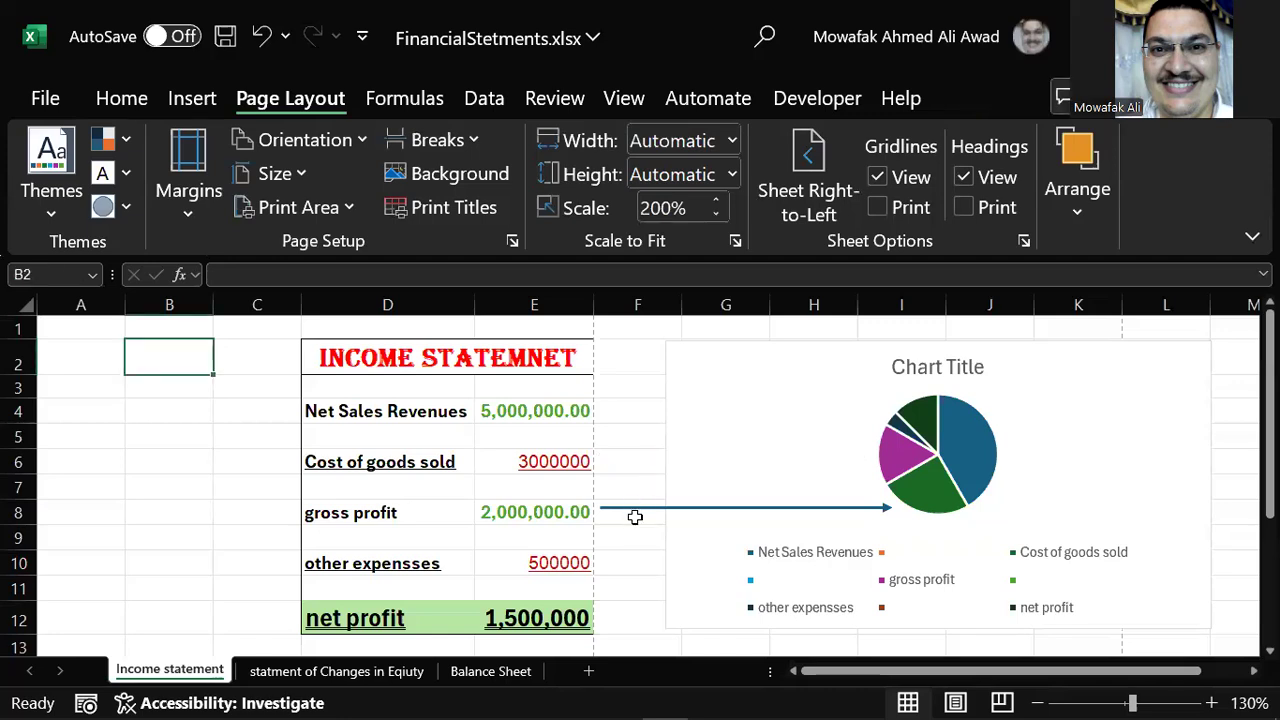
left_click(636, 510)
key("Delete")
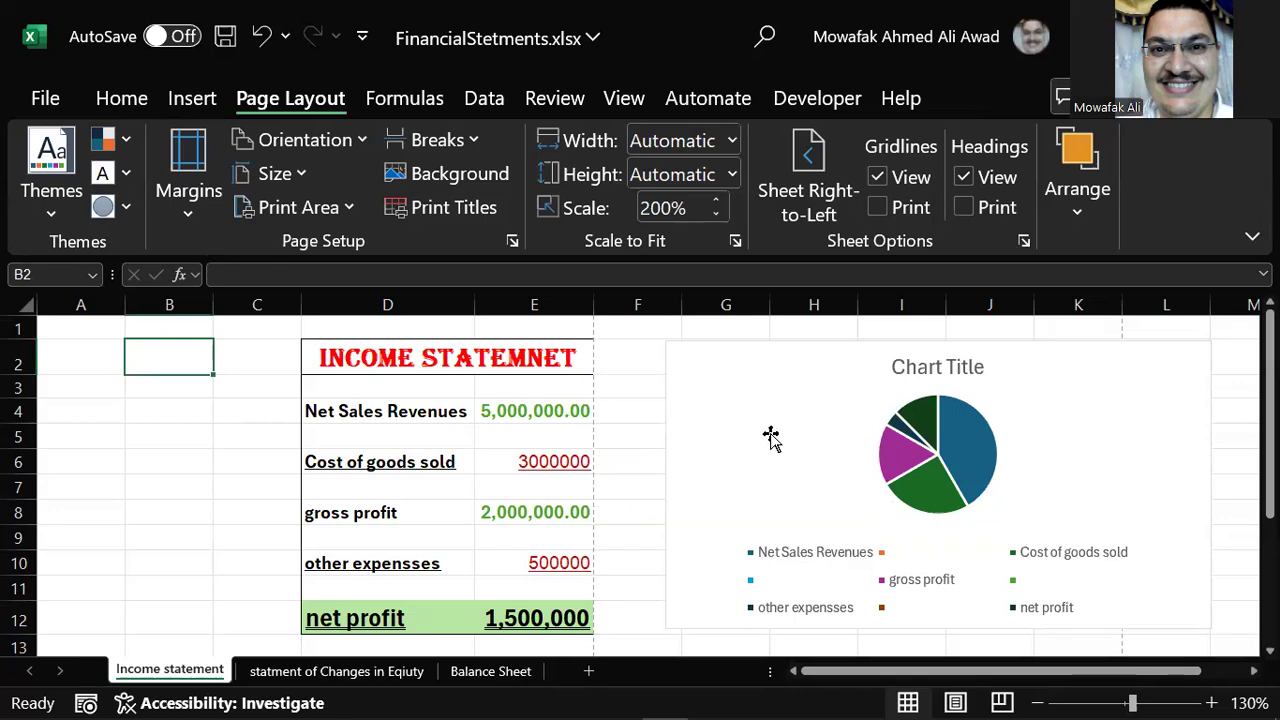
Narrow the pie chart so it ends in column K, and undo the accidental move of its legend.
left_click(1203, 491)
left_click_drag(1206, 483, 1095, 481)
left_click_drag(943, 488, 432, 486)
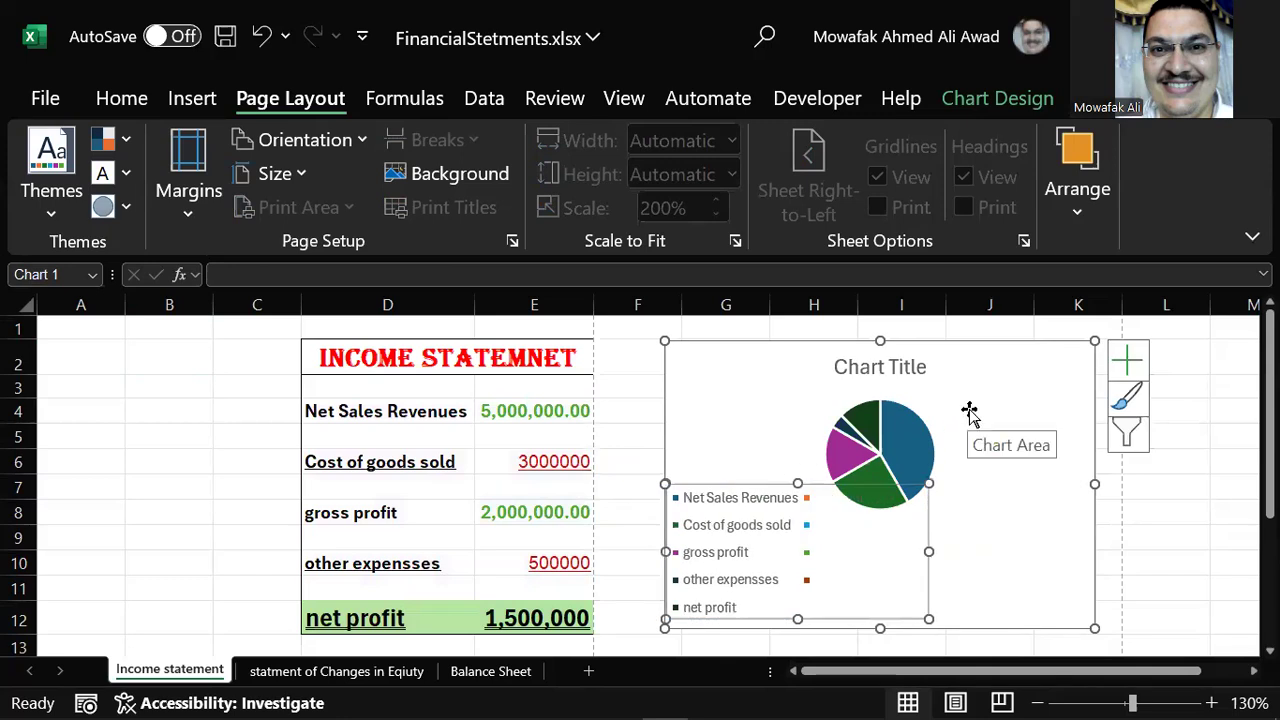
left_click(261, 37)
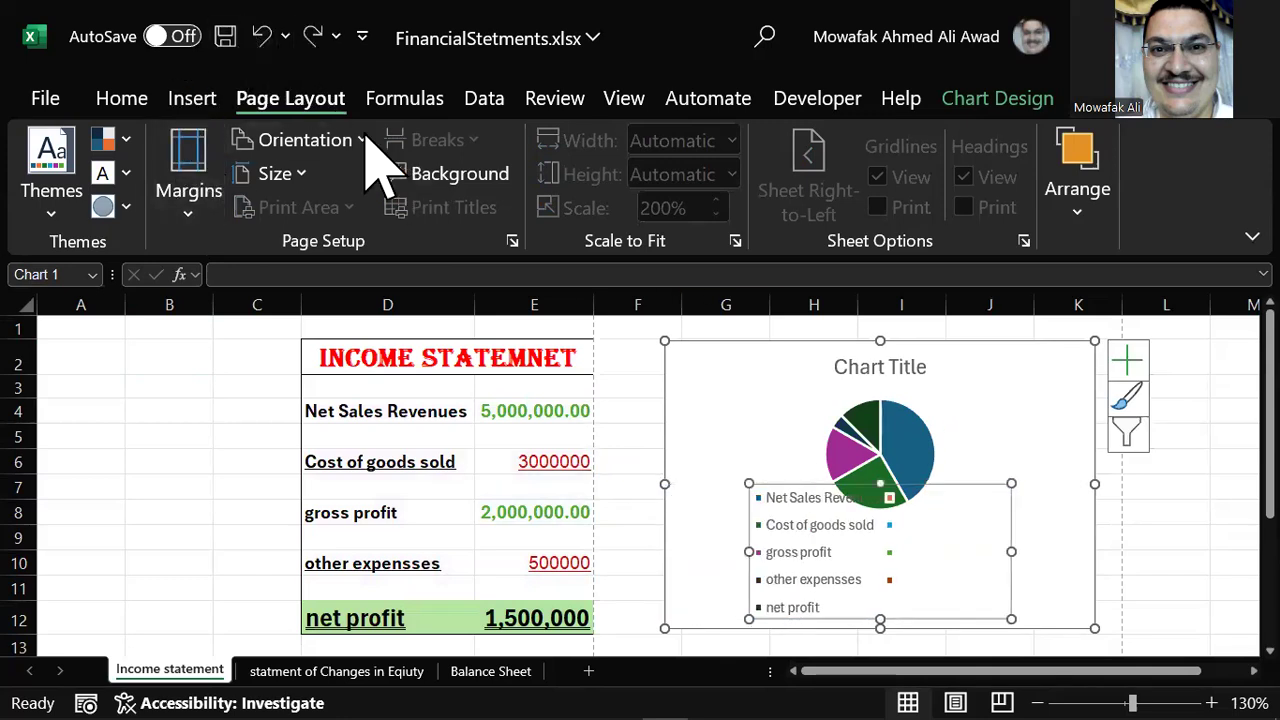
Shrink the pie chart further and fit it beside the income statement in columns A to C, spanning rows 2 to 12.
left_click_drag(1097, 481, 1041, 482)
left_click_drag(1041, 341, 971, 380)
left_click_drag(937, 434, 257, 397)
left_click_drag(345, 347, 289, 373)
mouse_move(289, 483)
left_mouse_down()
mouse_move(260, 480)
mouse_move(293, 483)
left_mouse_up()
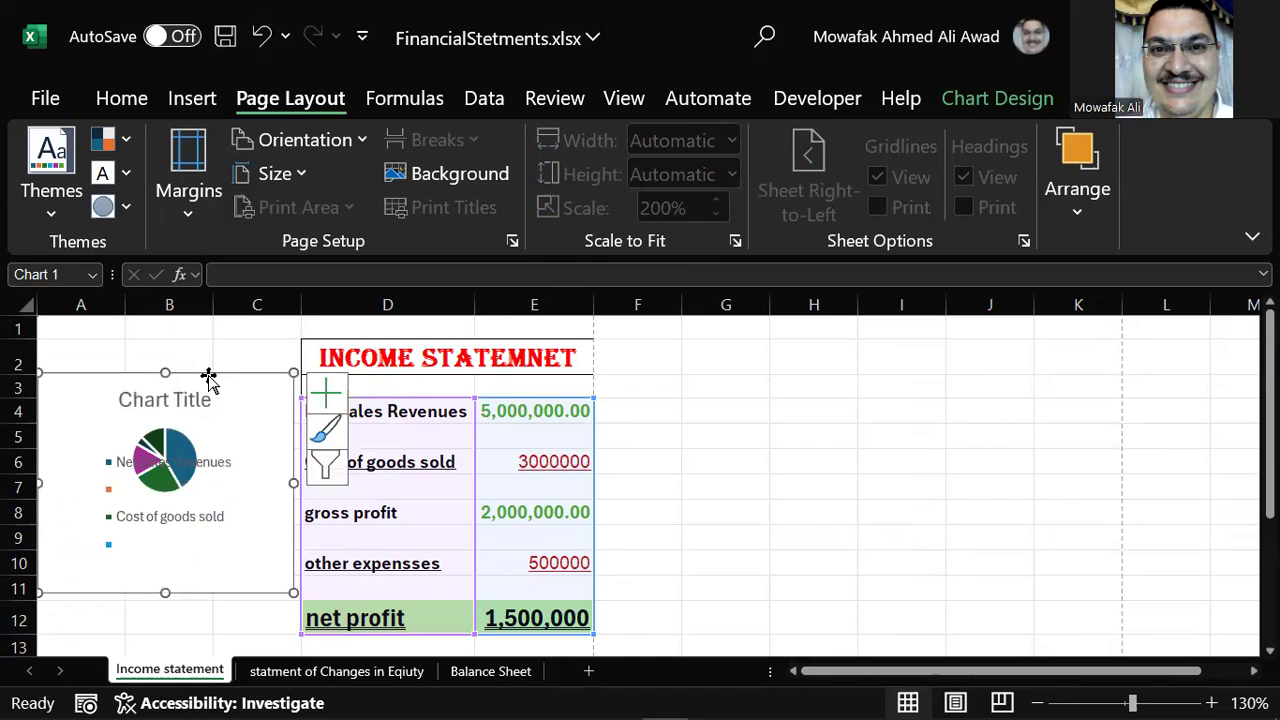
left_click_drag(166, 370, 166, 332)
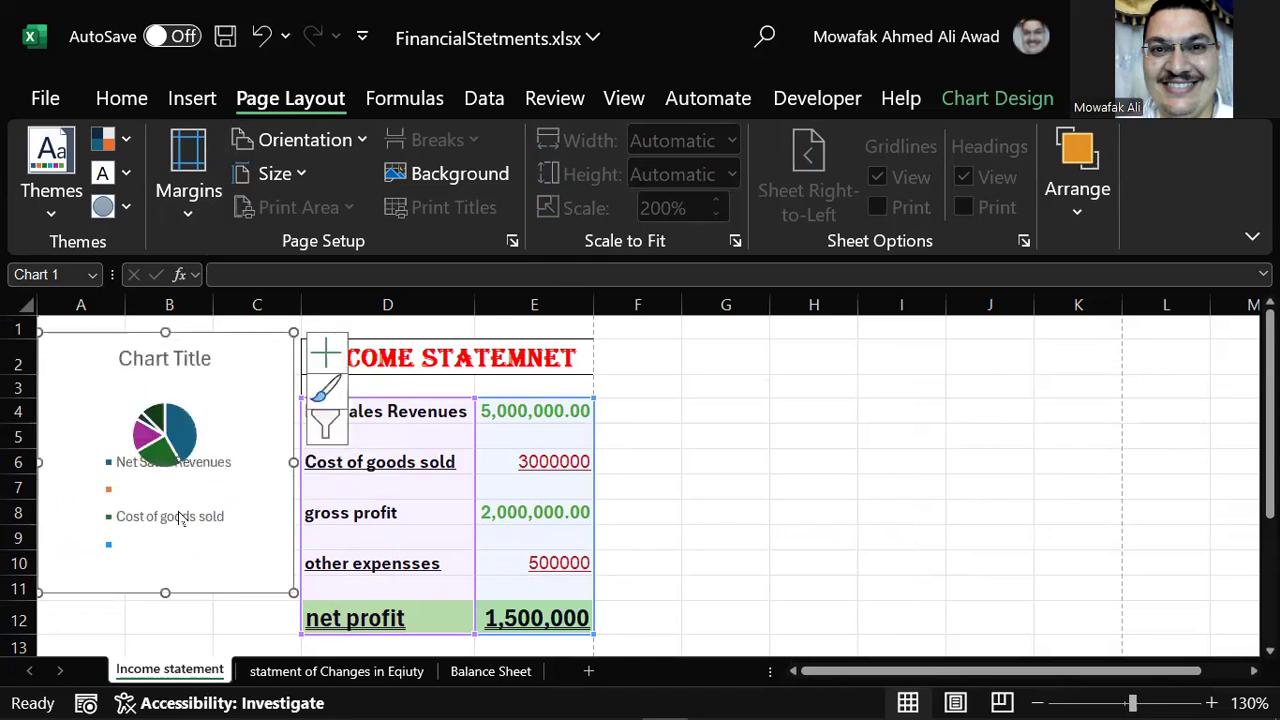
mouse_move(163, 594)
left_mouse_down()
mouse_move(160, 609)
mouse_move(141, 591)
mouse_move(145, 612)
left_mouse_up()
Check the print preview of the selected pie chart, return to the sheet and deselect the chart.
left_click(45, 98)
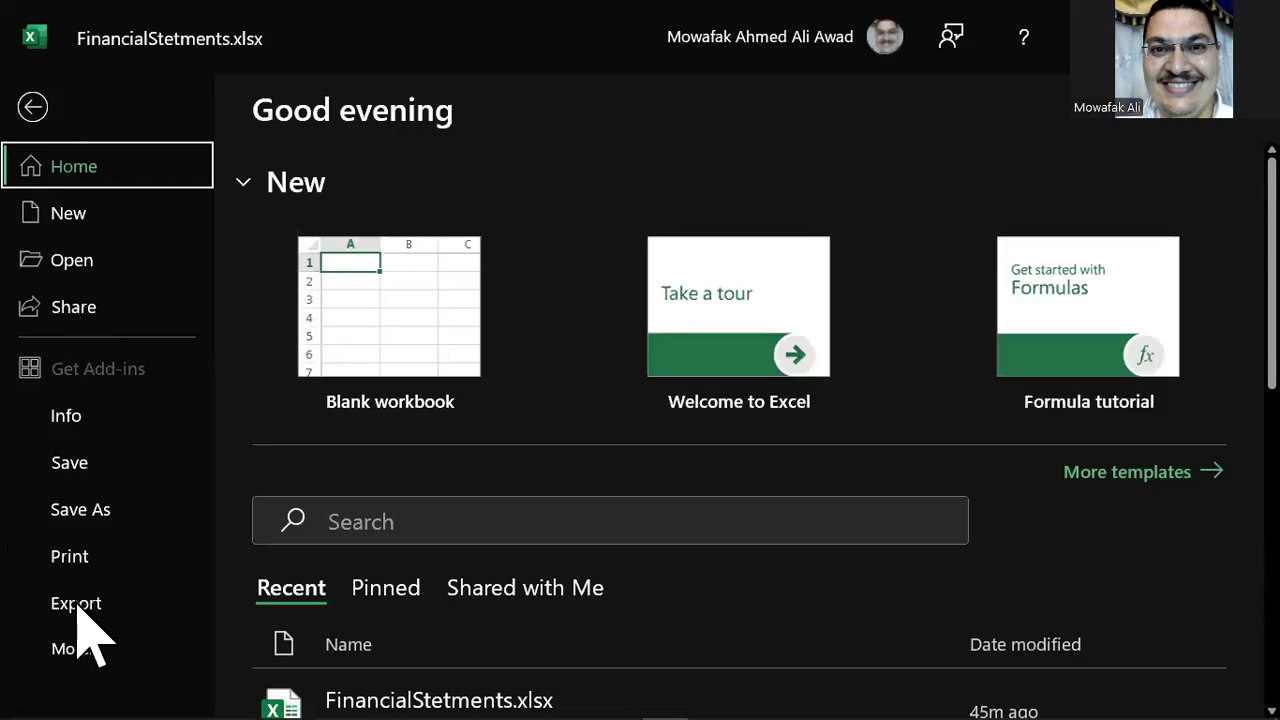
left_click(80, 556)
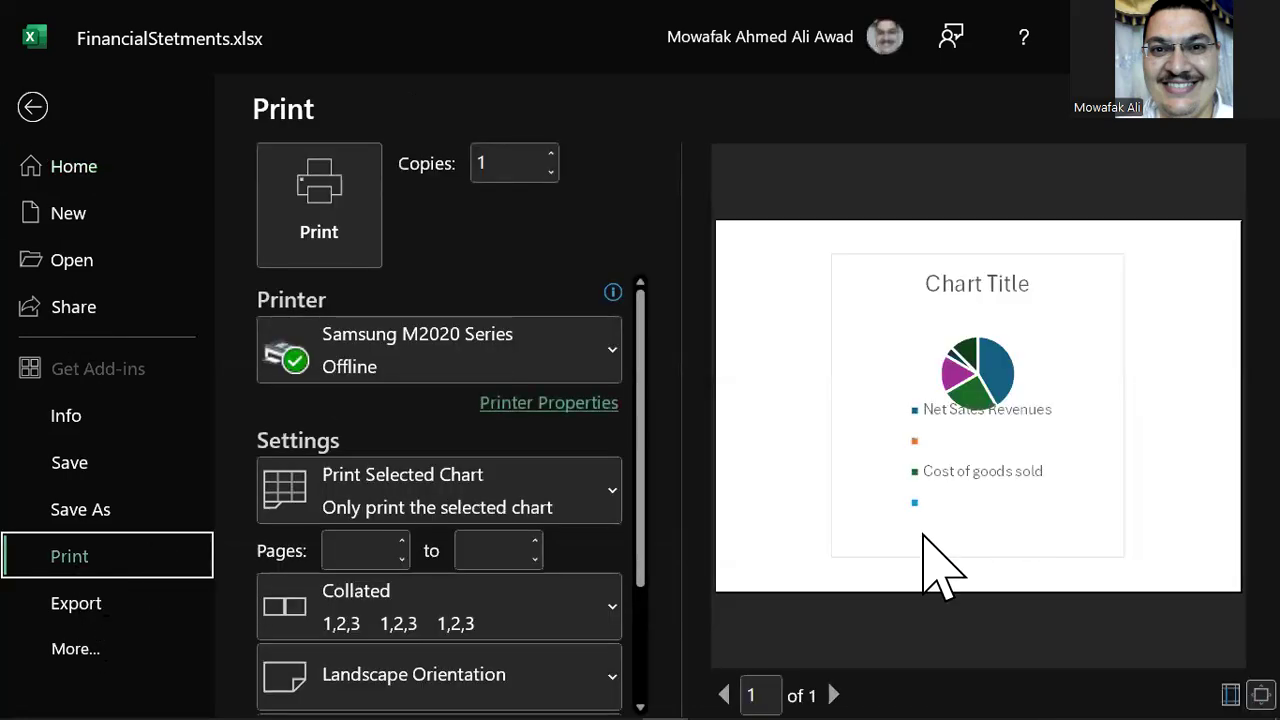
left_click(751, 695)
left_click(36, 110)
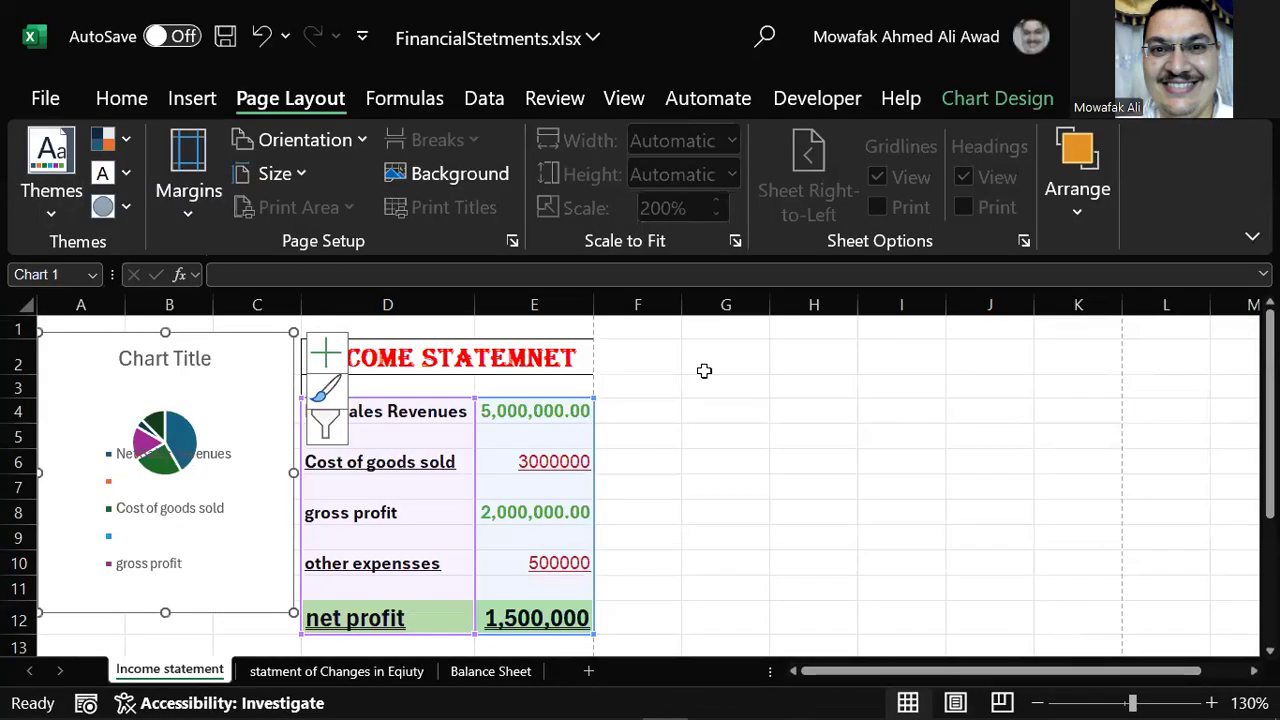
left_click(702, 481)
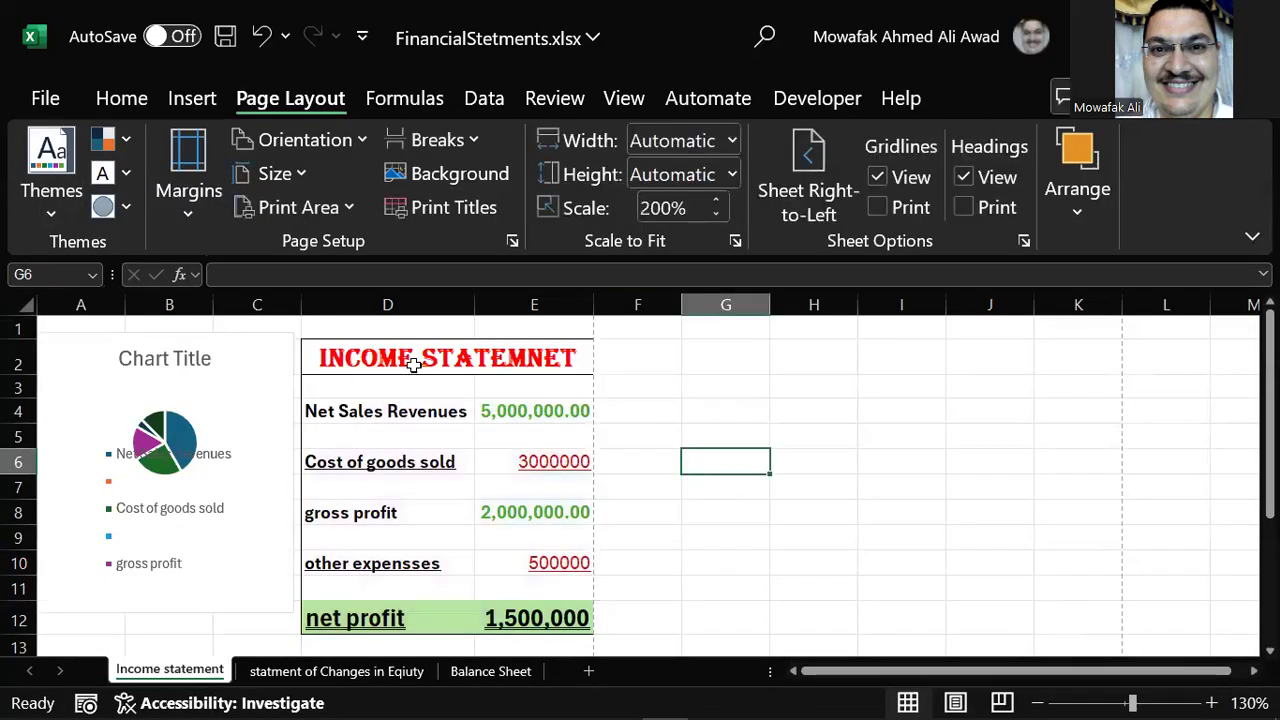
Set the print area to the single cell D4 containing Net Sales Revenues.
left_click(461, 420)
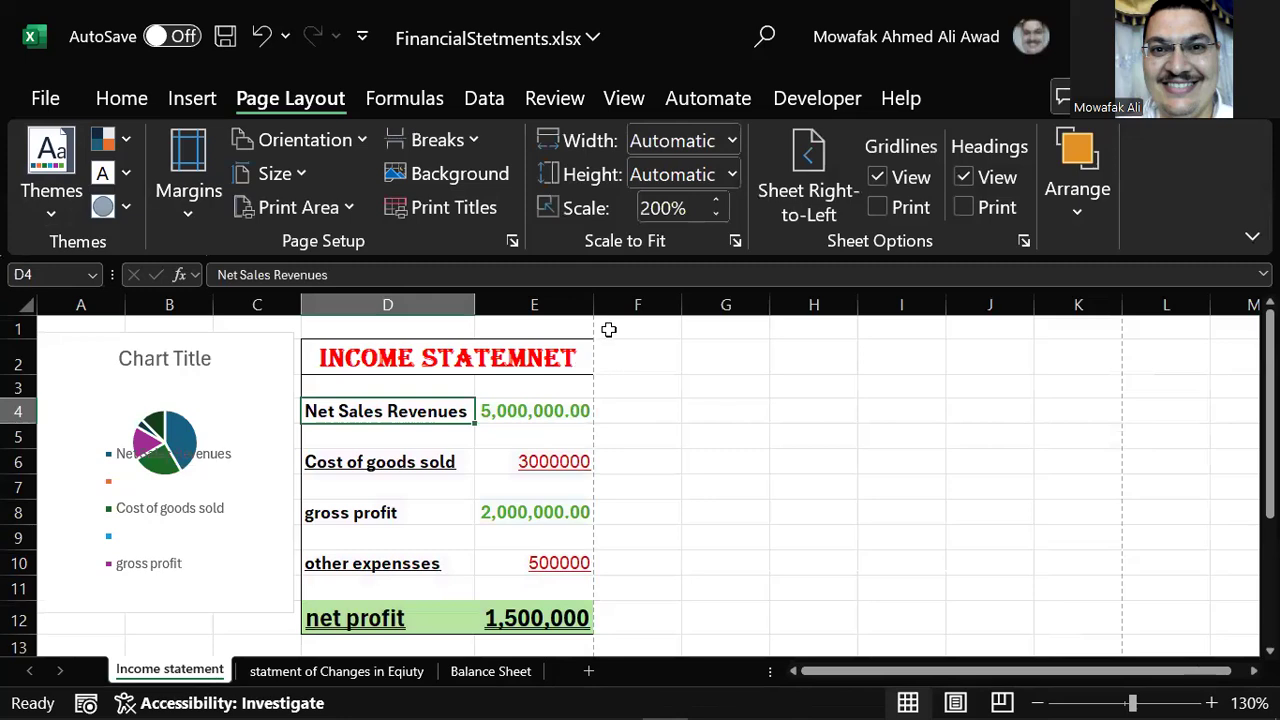
left_click(350, 210)
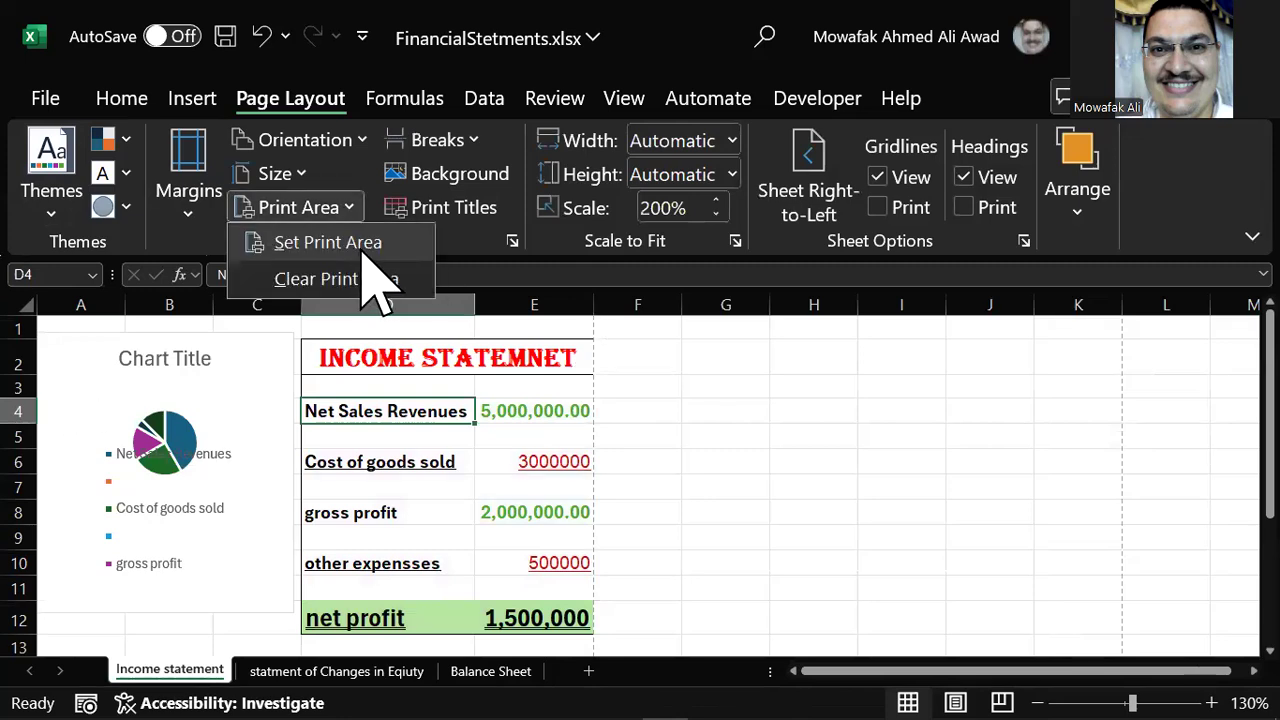
left_click(362, 246)
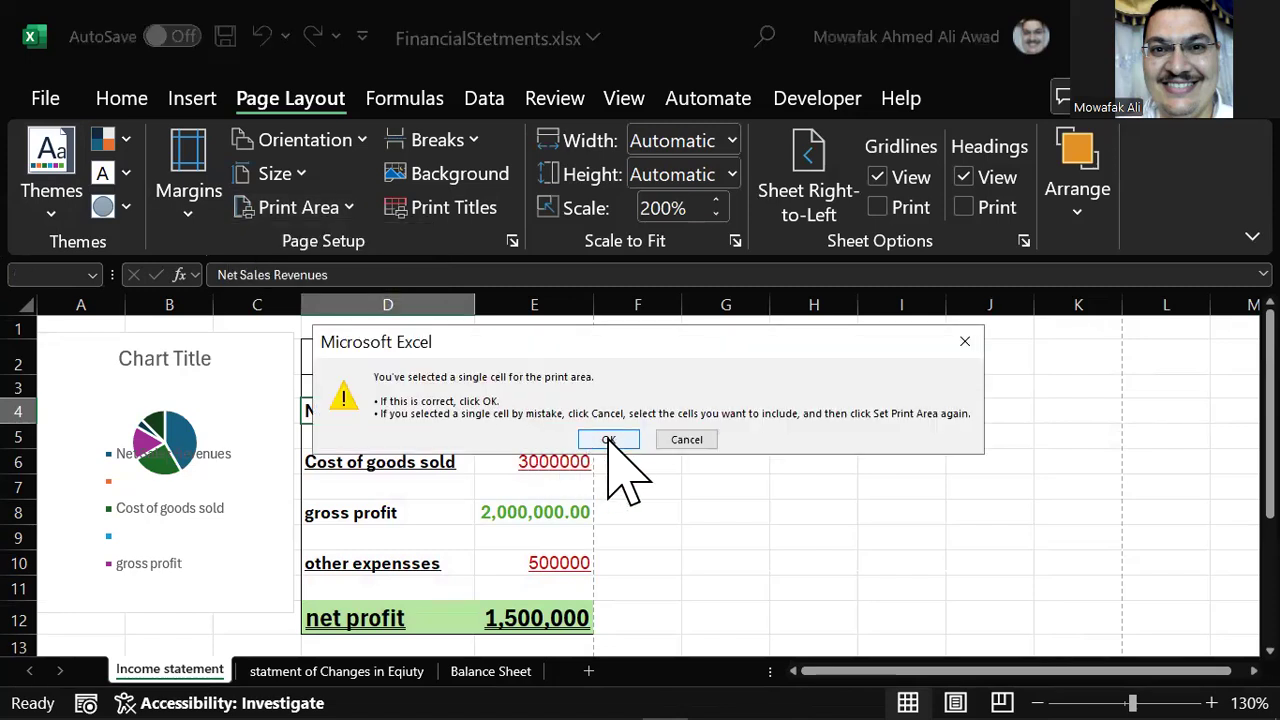
left_click(613, 440)
left_click(686, 490)
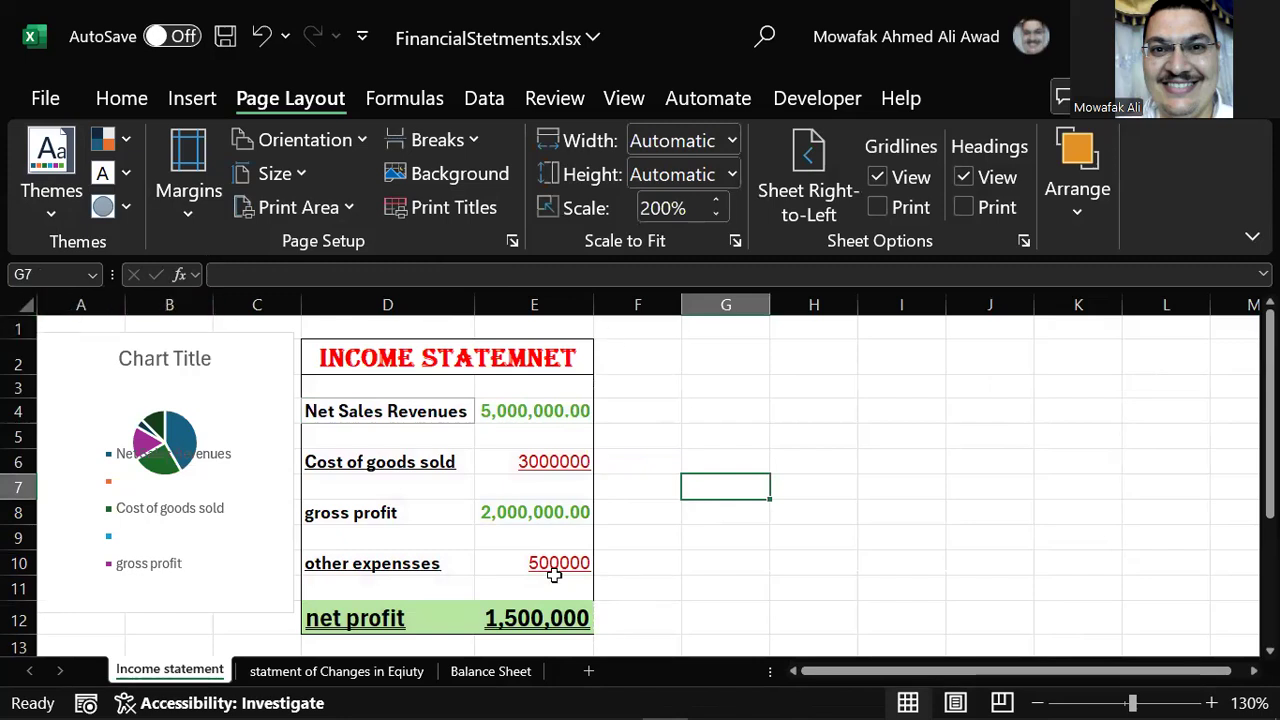
Set the print area to A1:E12, covering both the pie chart and the income statement.
scroll(551, 563, "down", 1)
left_click_drag(580, 549, 60, 300)
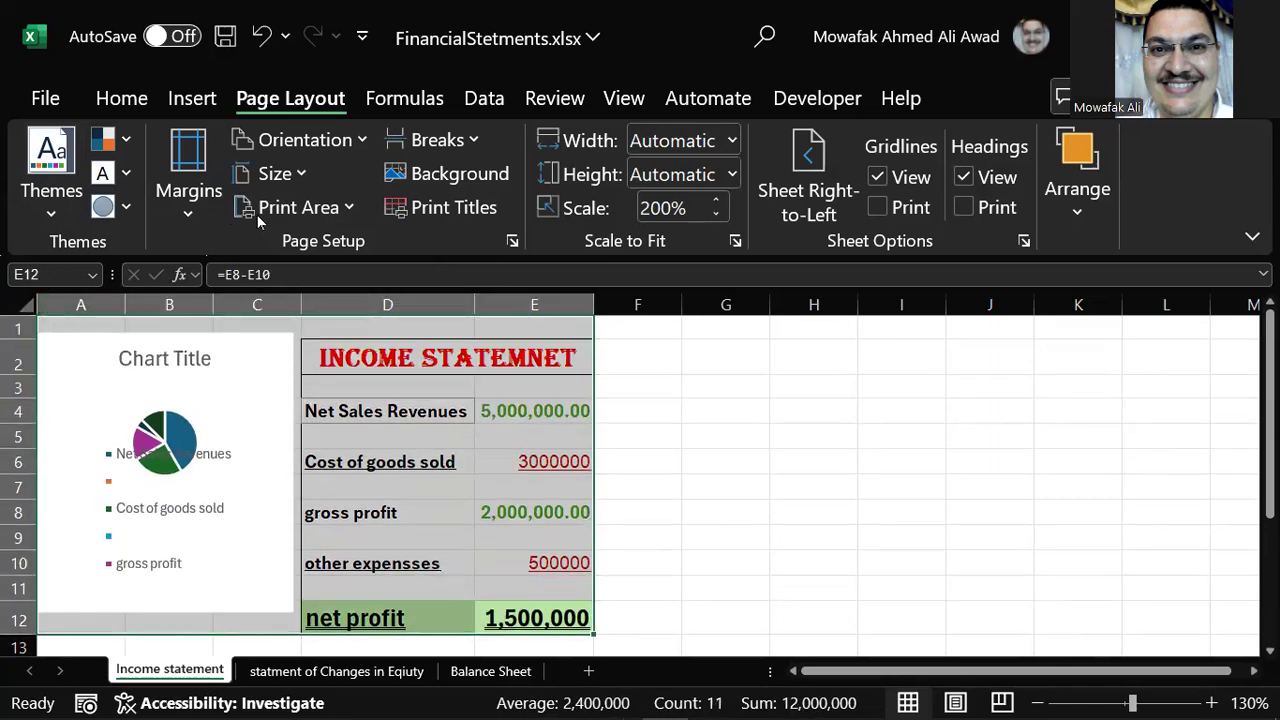
left_click(323, 207)
left_click(358, 244)
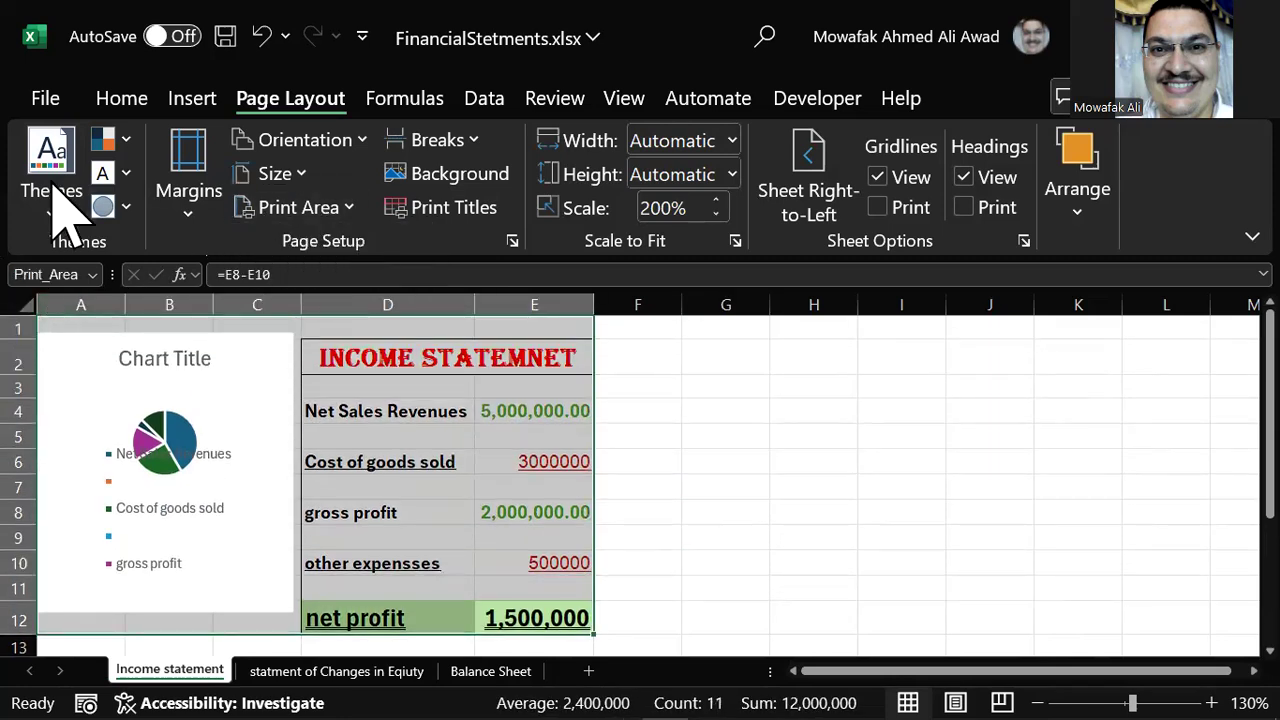
Check the print preview of the pie chart and income statement together.
left_click(42, 108)
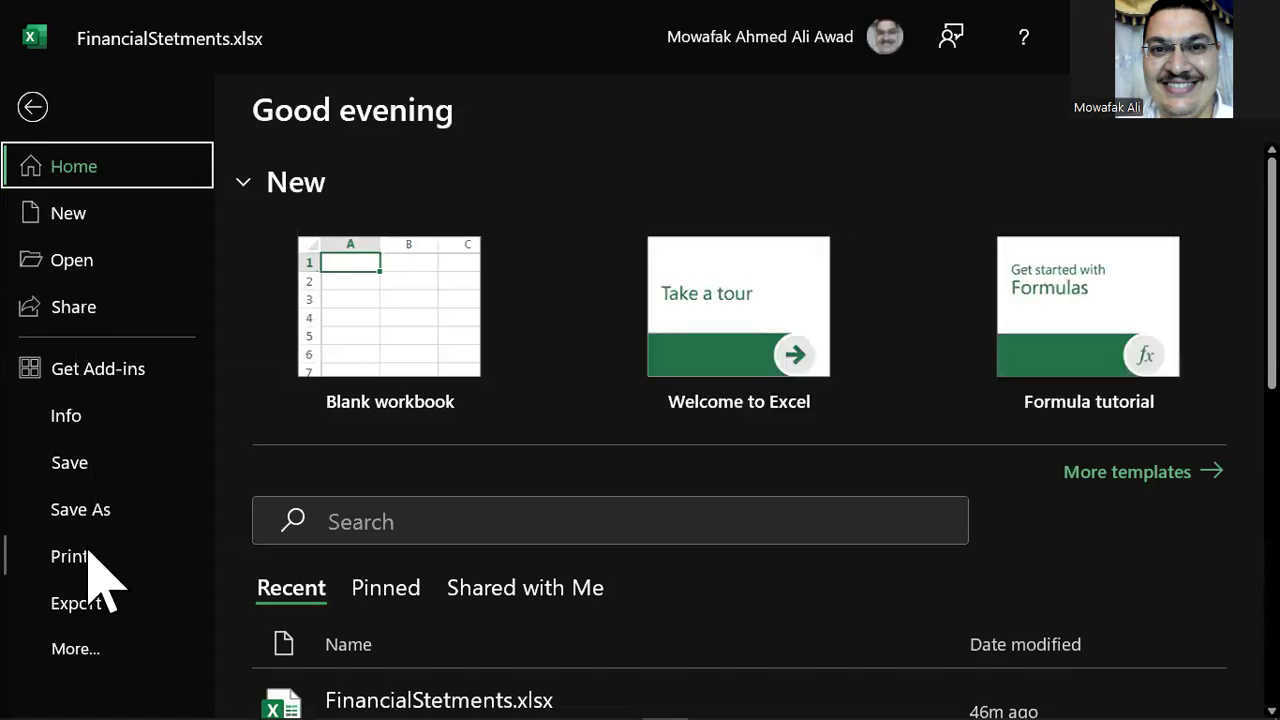
left_click(85, 555)
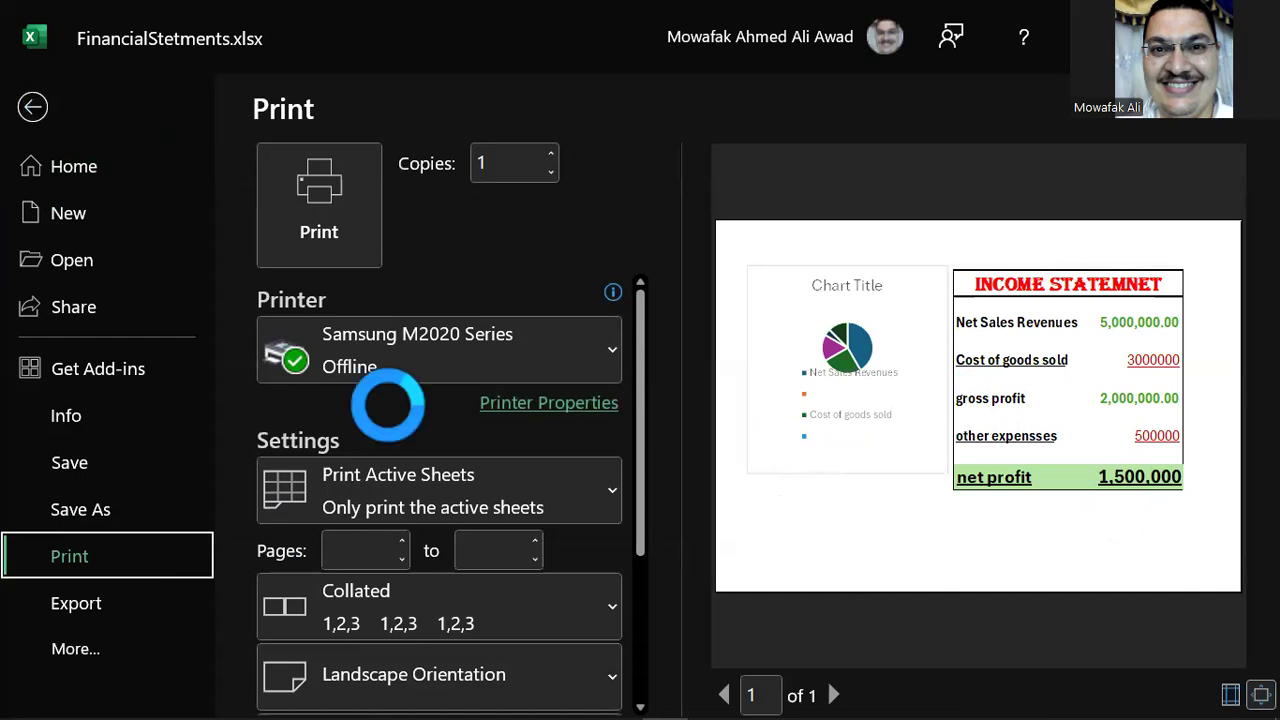
scroll(502, 550, "down", 1)
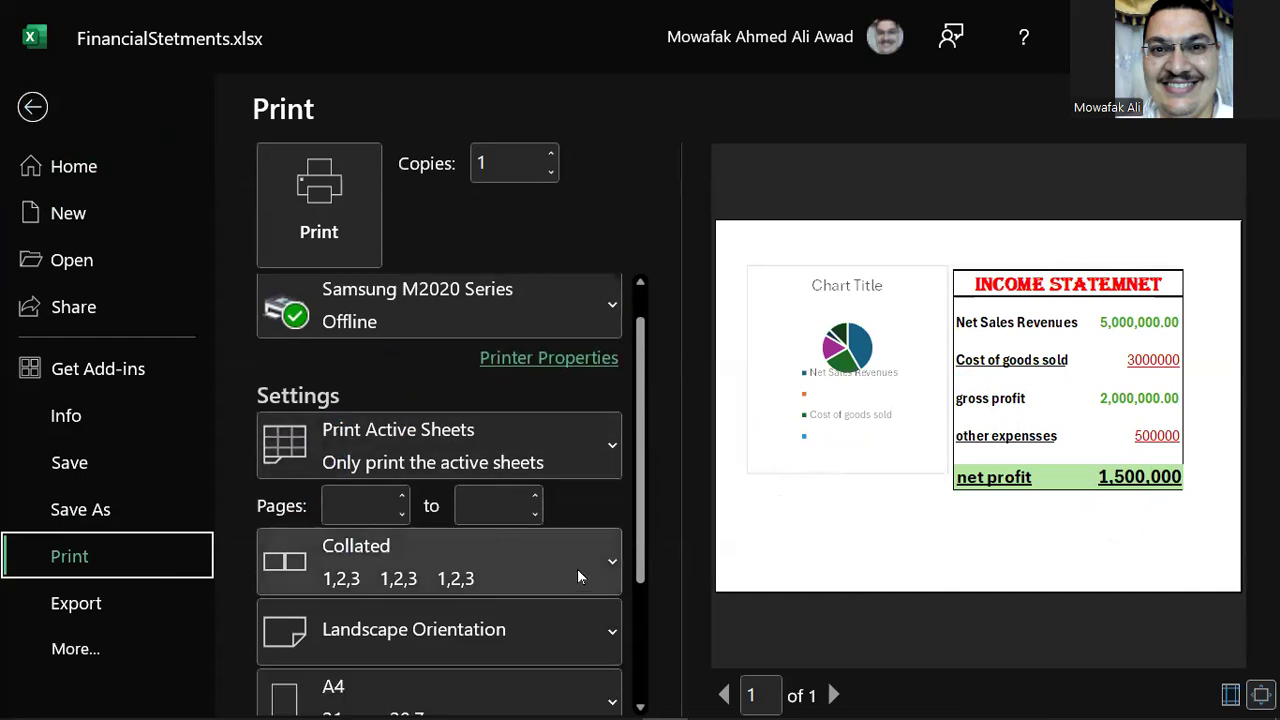
Try portrait orientation in the print preview, restore landscape and return to the sheet.
left_click(556, 638)
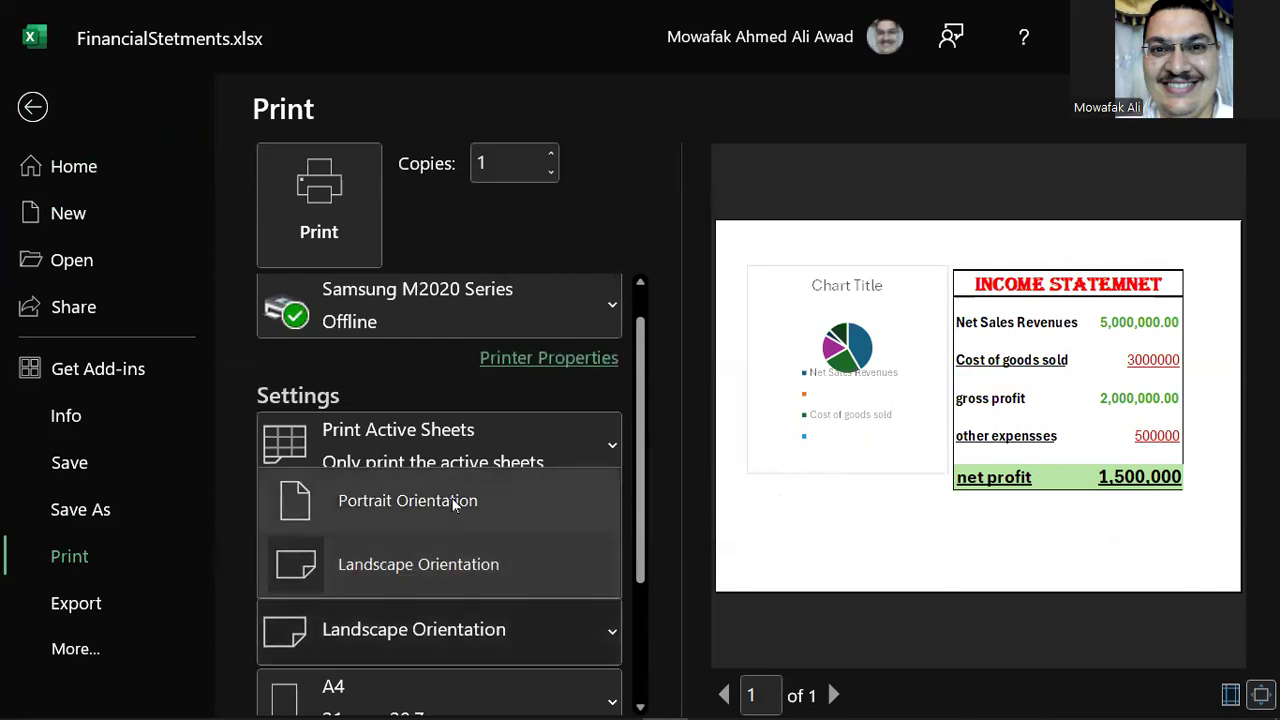
left_click(452, 498)
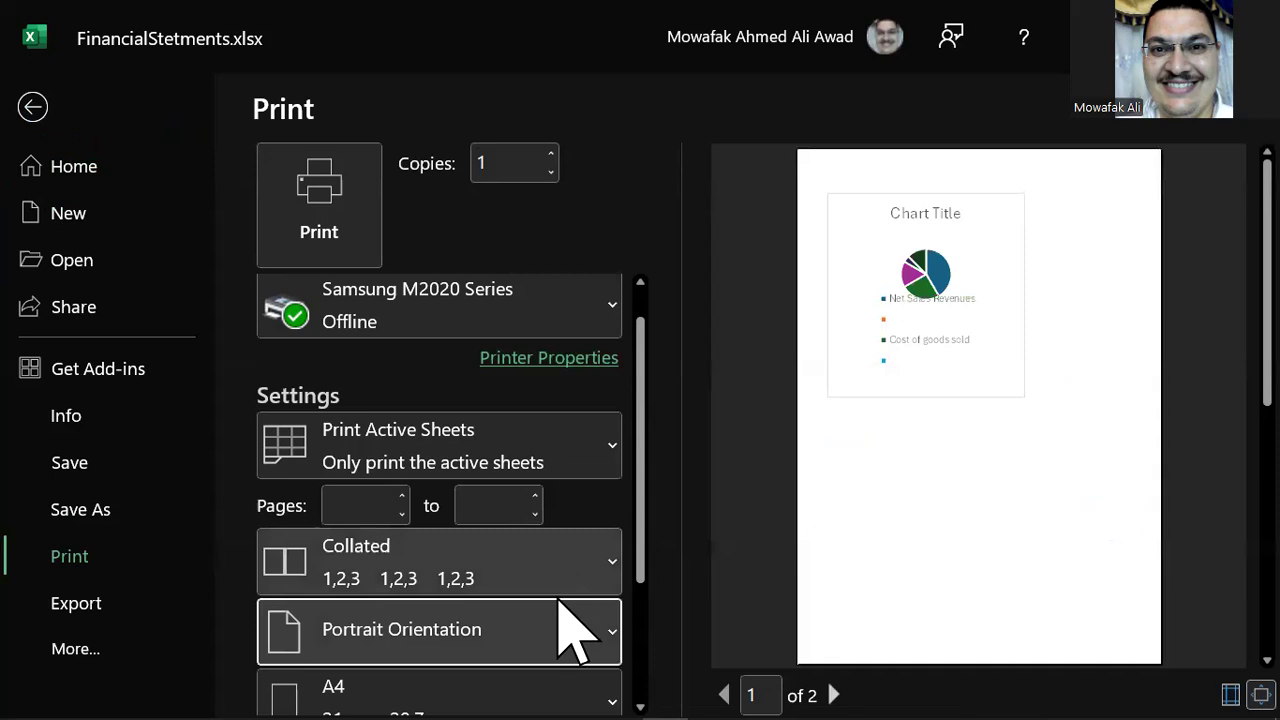
left_click(456, 602)
left_click(455, 565)
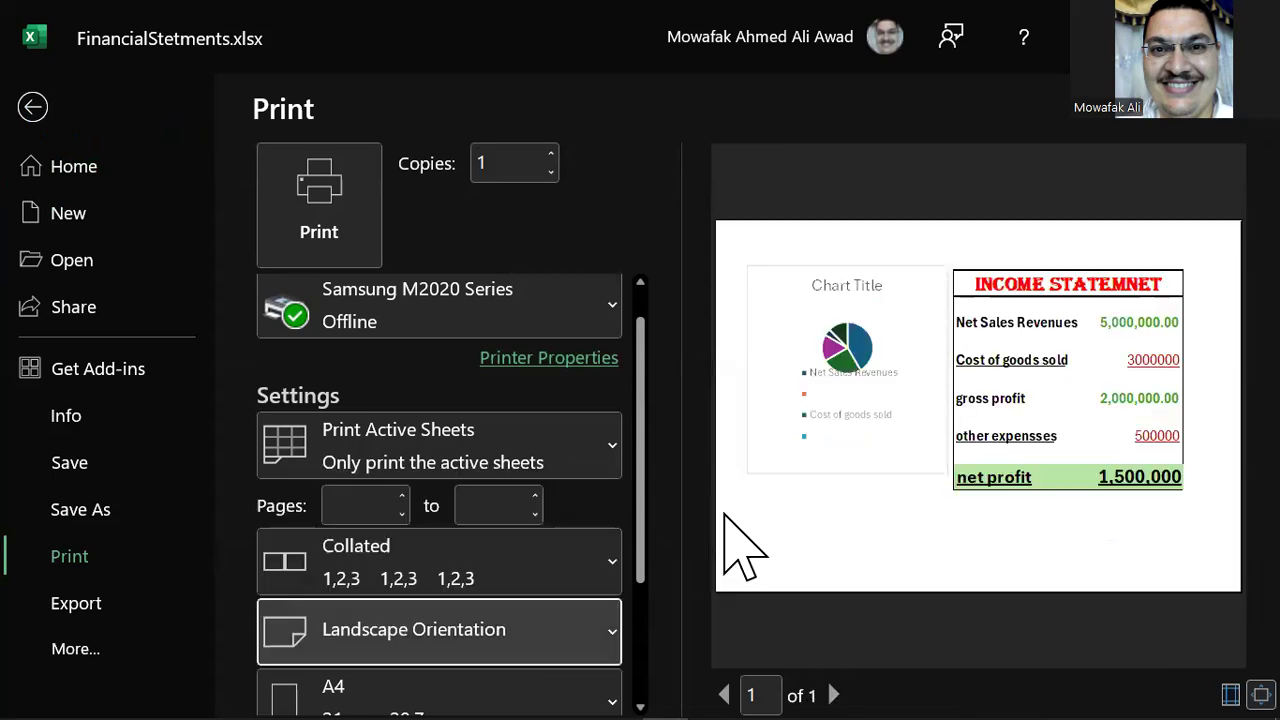
left_click(32, 107)
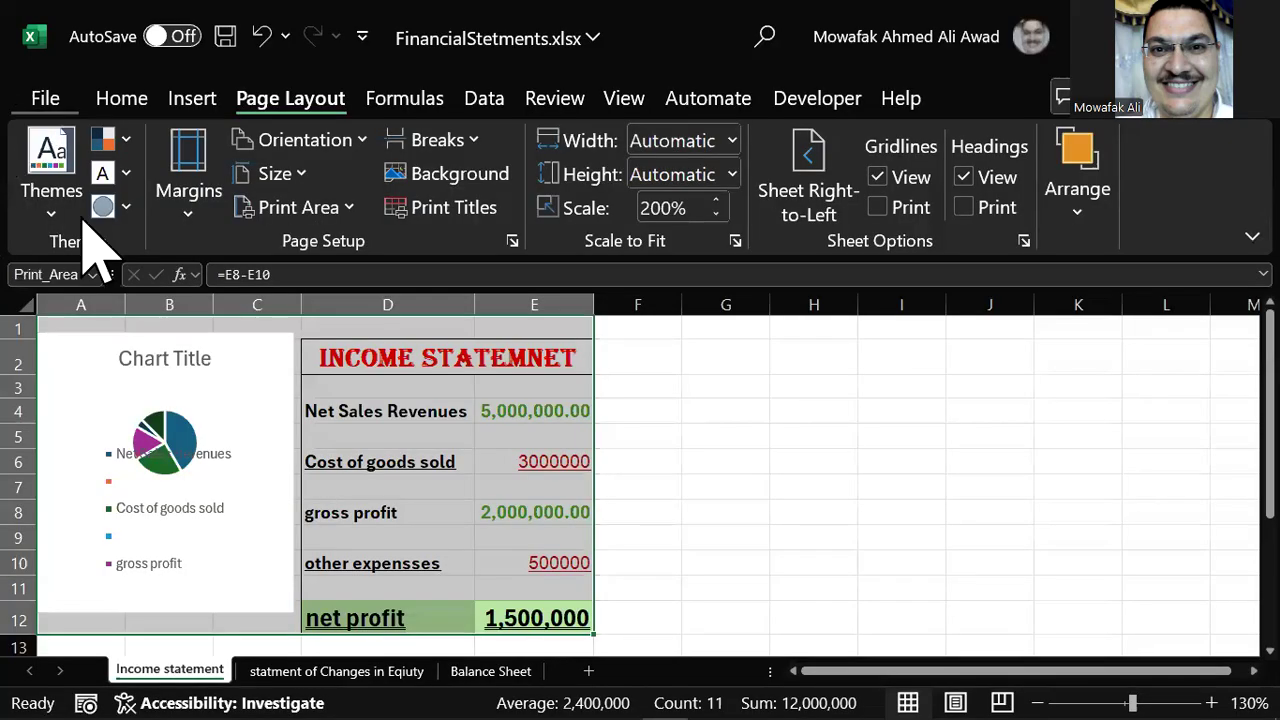
left_click(323, 212)
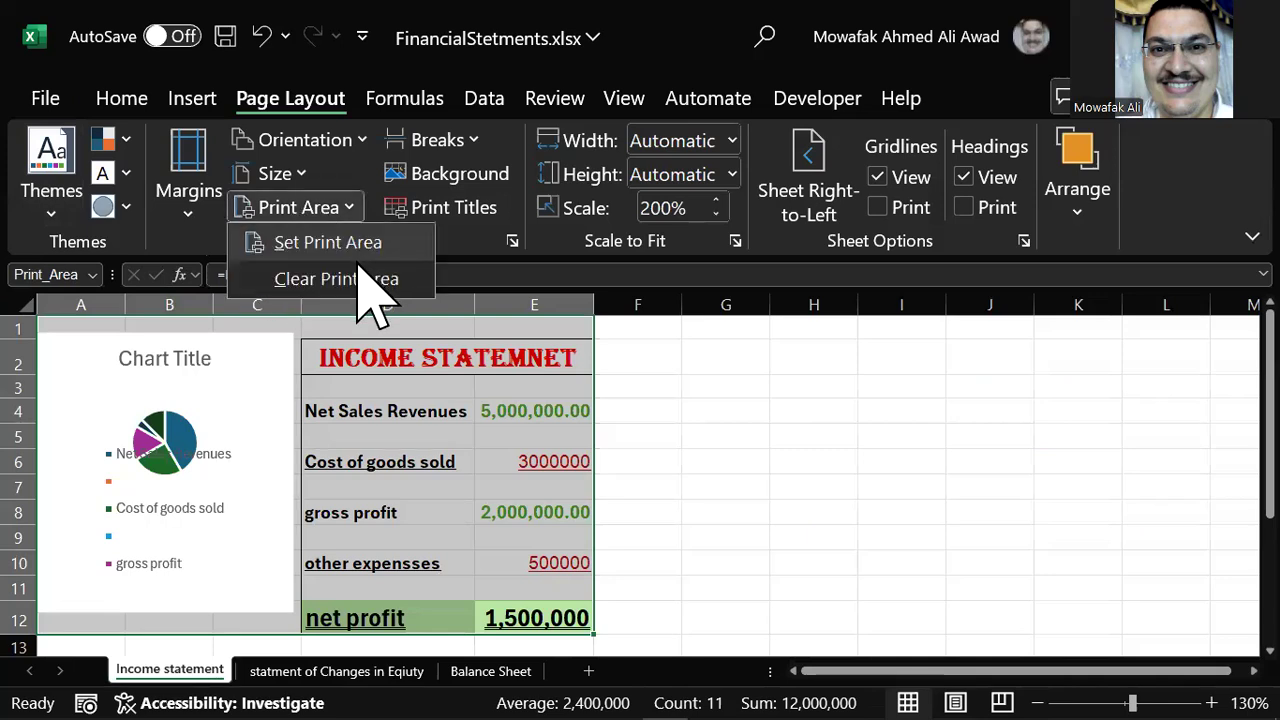
left_click(497, 262)
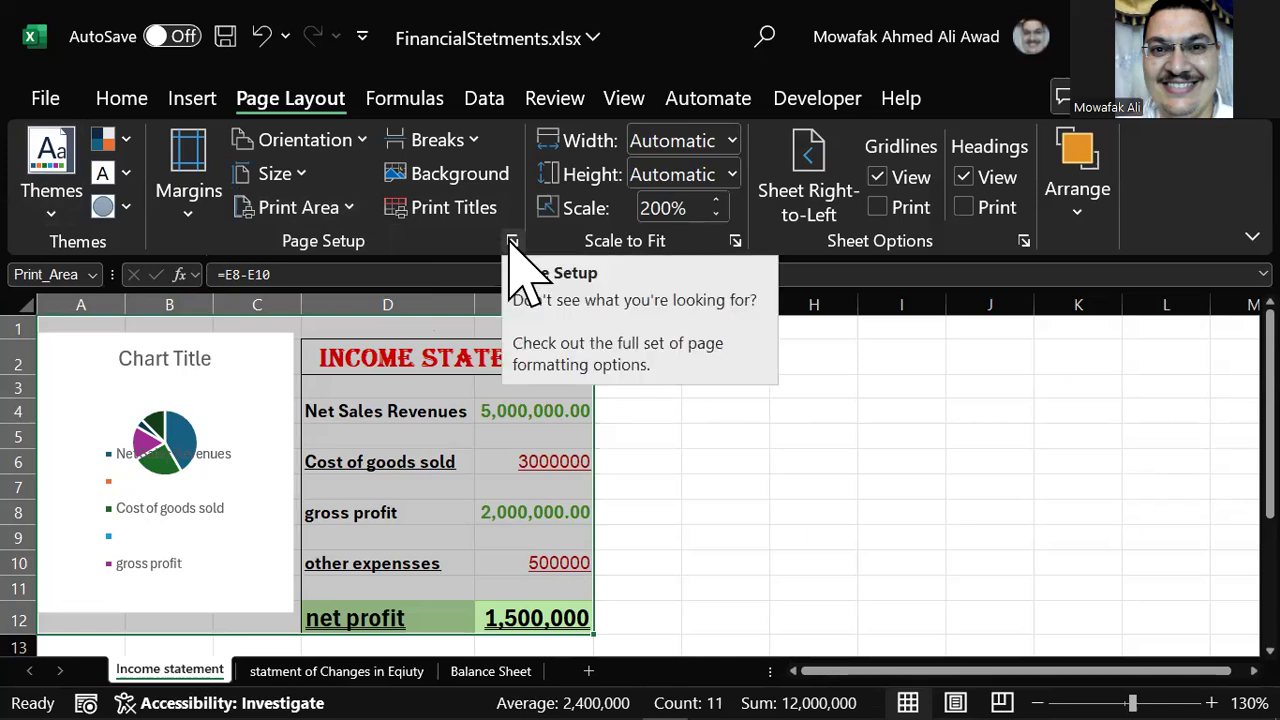
left_click(190, 180)
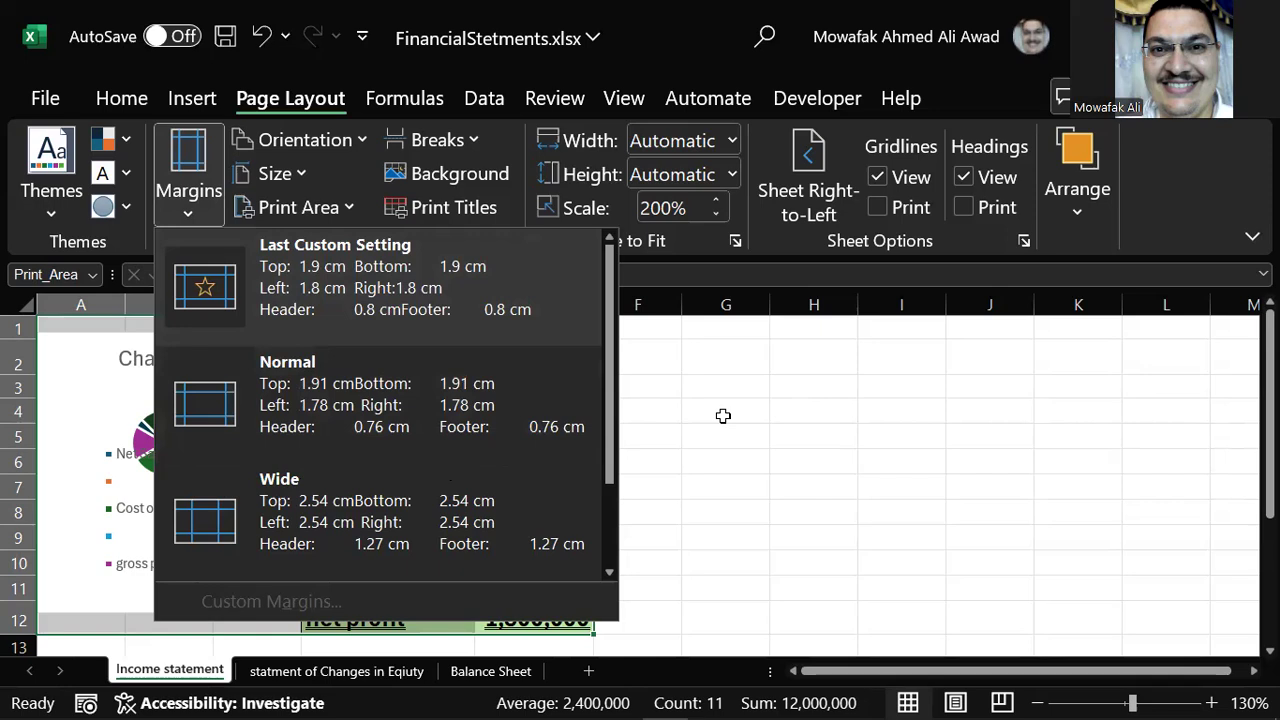
left_click(397, 440)
left_click(637, 432)
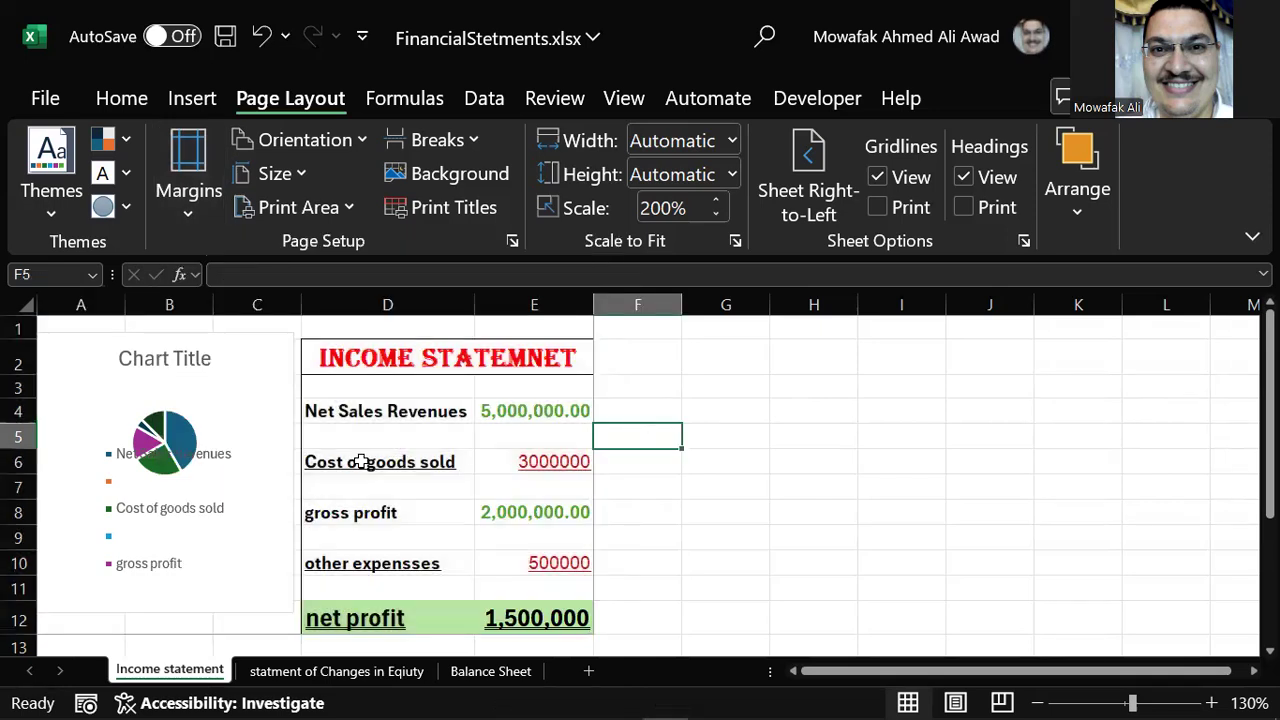
Delete the pie chart beside the income statement.
left_click(236, 400)
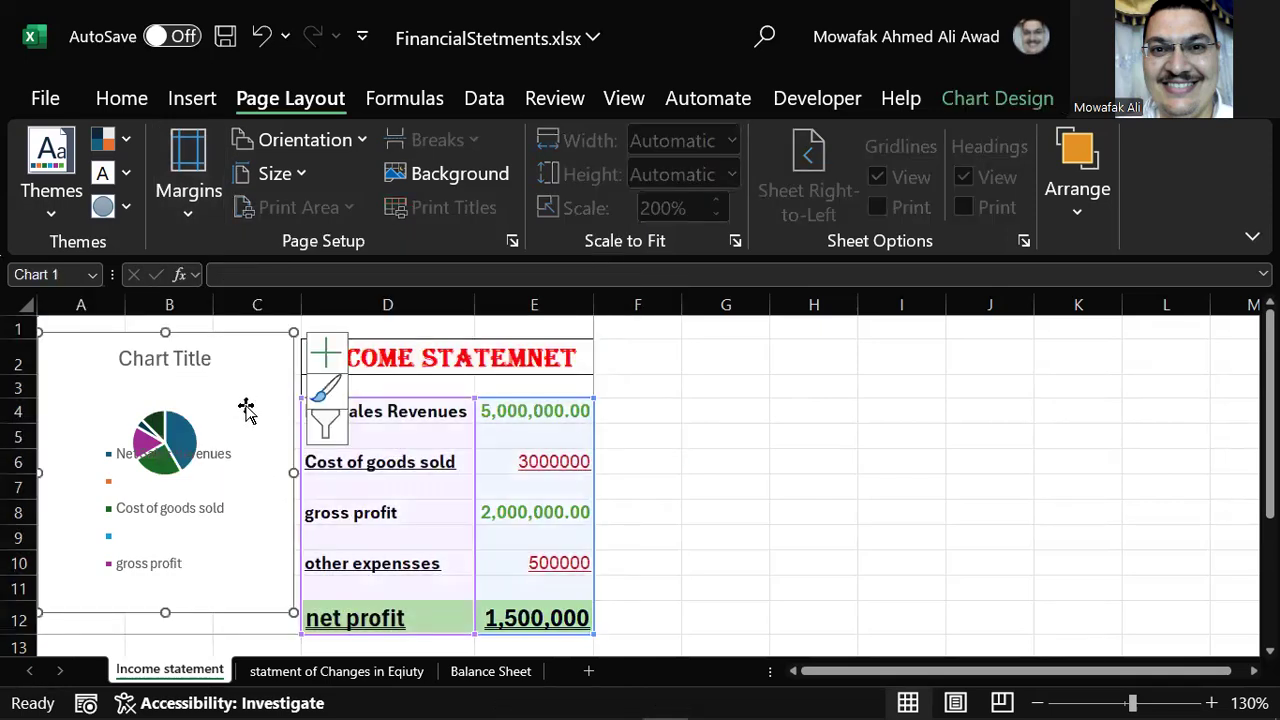
key("Delete")
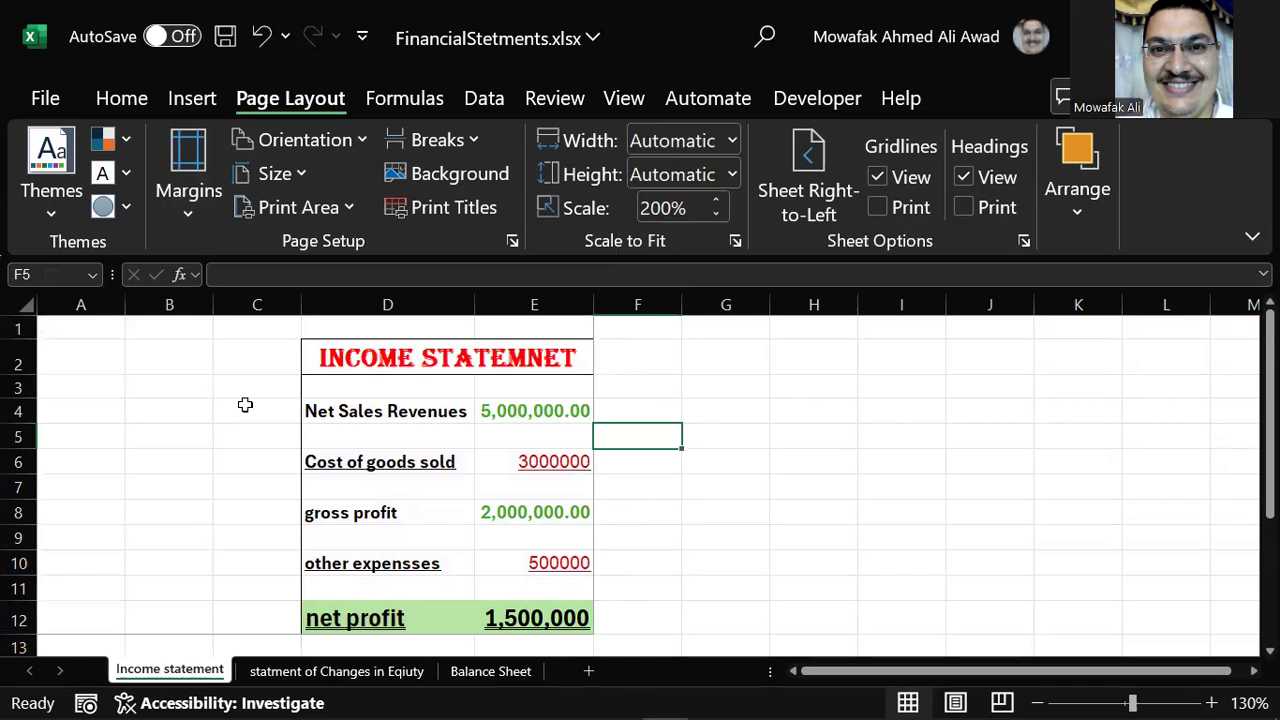
left_click(409, 432)
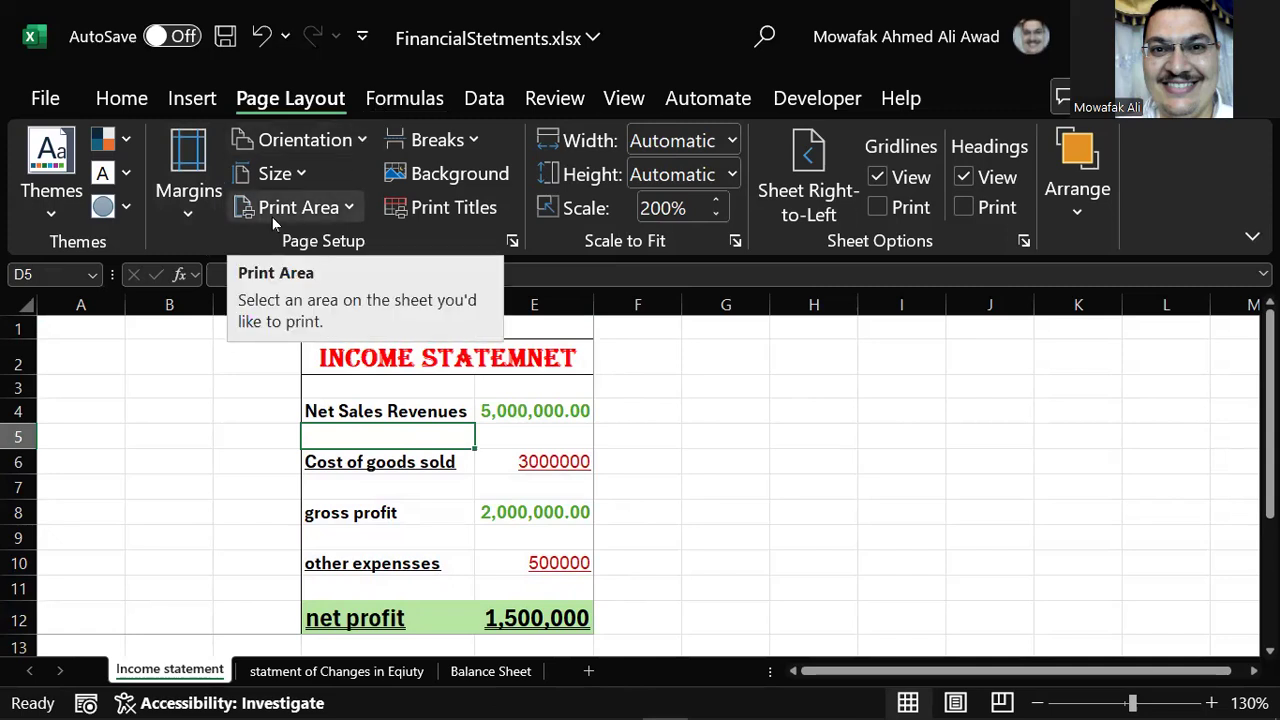
left_click(168, 356)
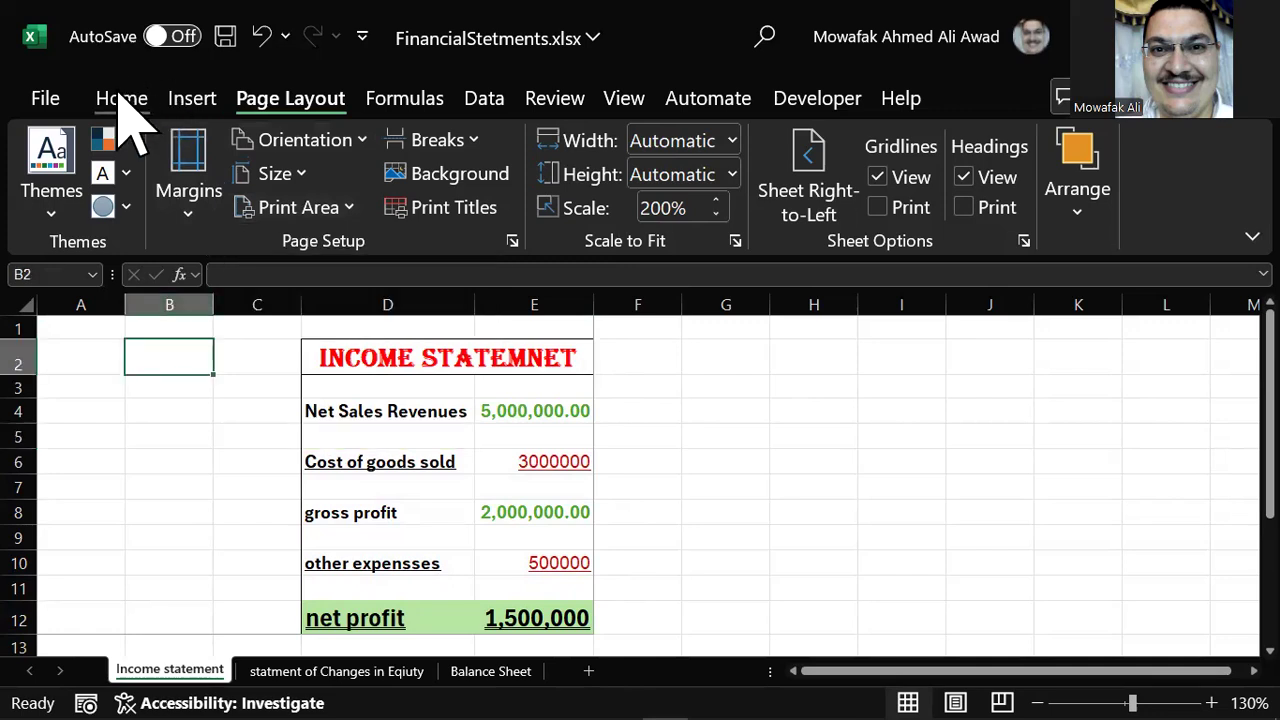
left_click(162, 40)
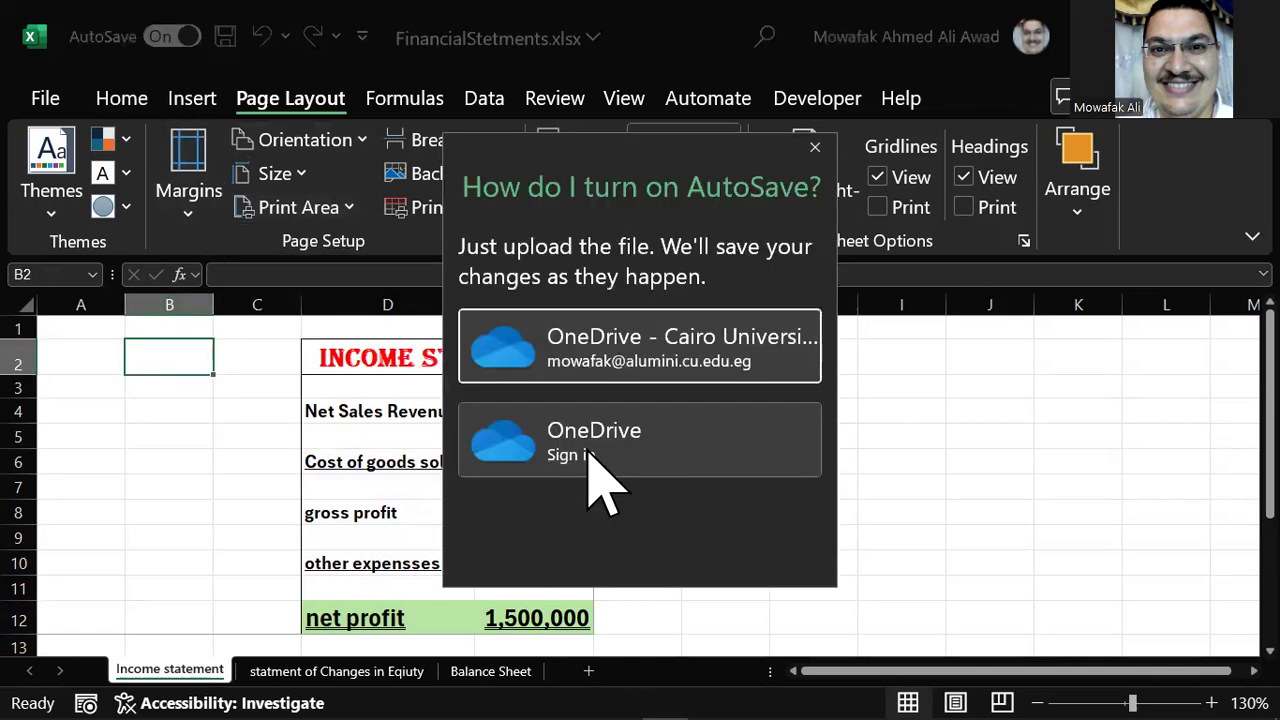
left_click(817, 147)
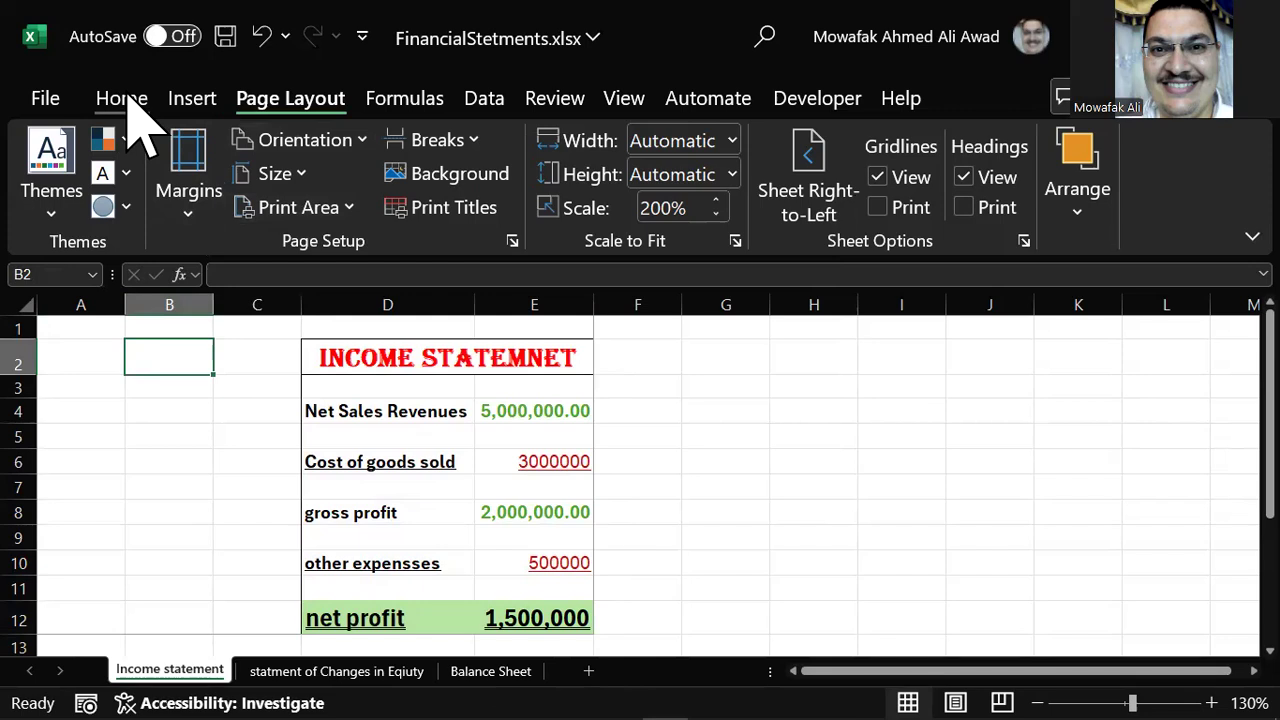
left_click(124, 100)
left_click(188, 100)
left_click(118, 100)
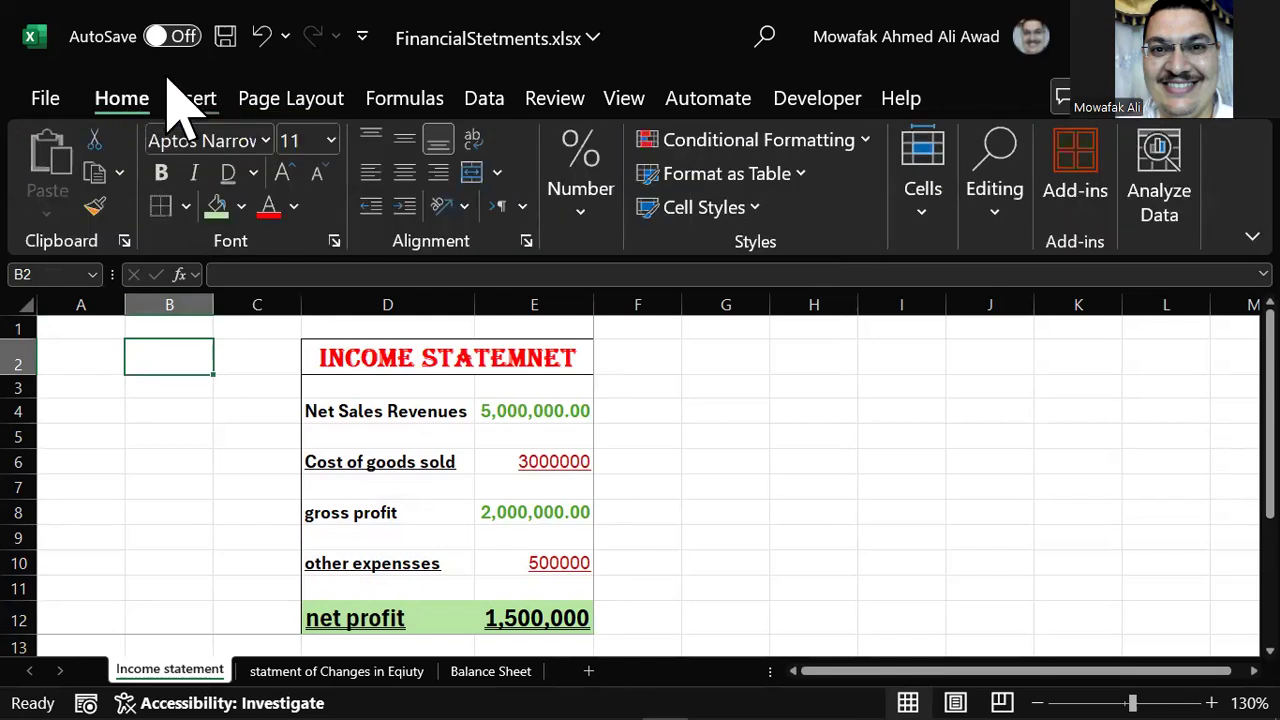
Set the income statement sheet's page orientation to portrait.
key("alt")
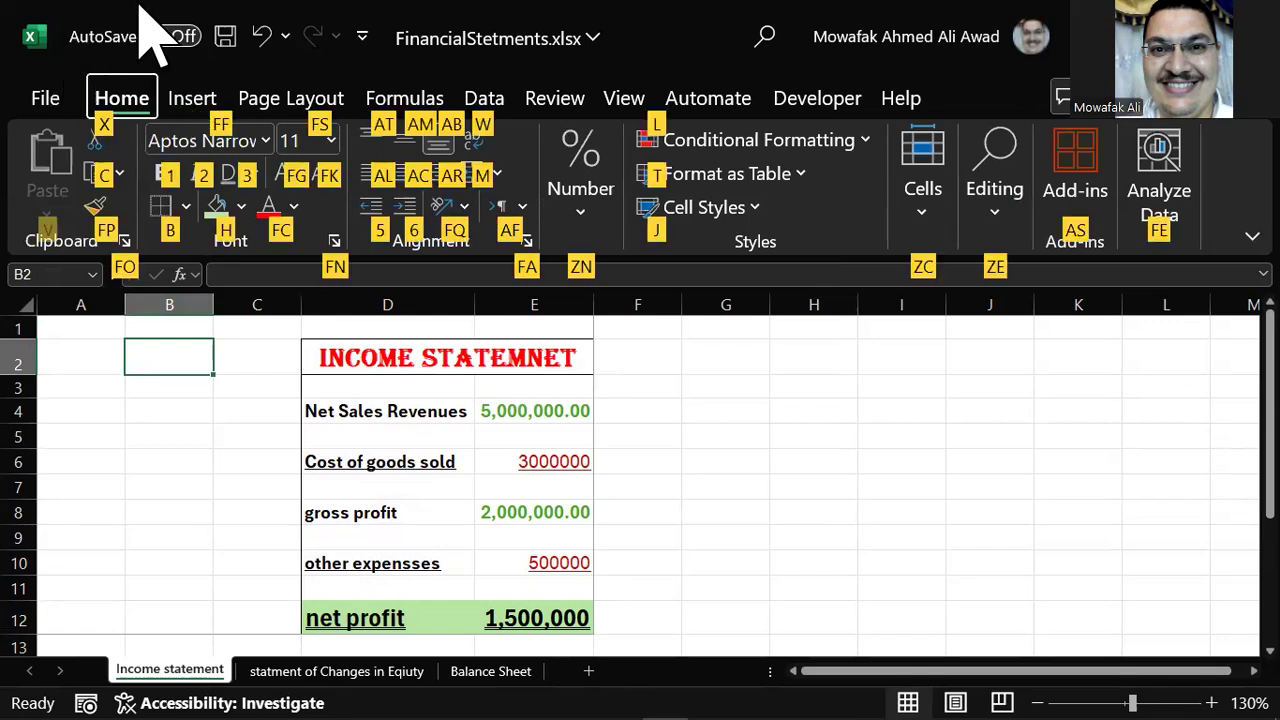
key("Escape")
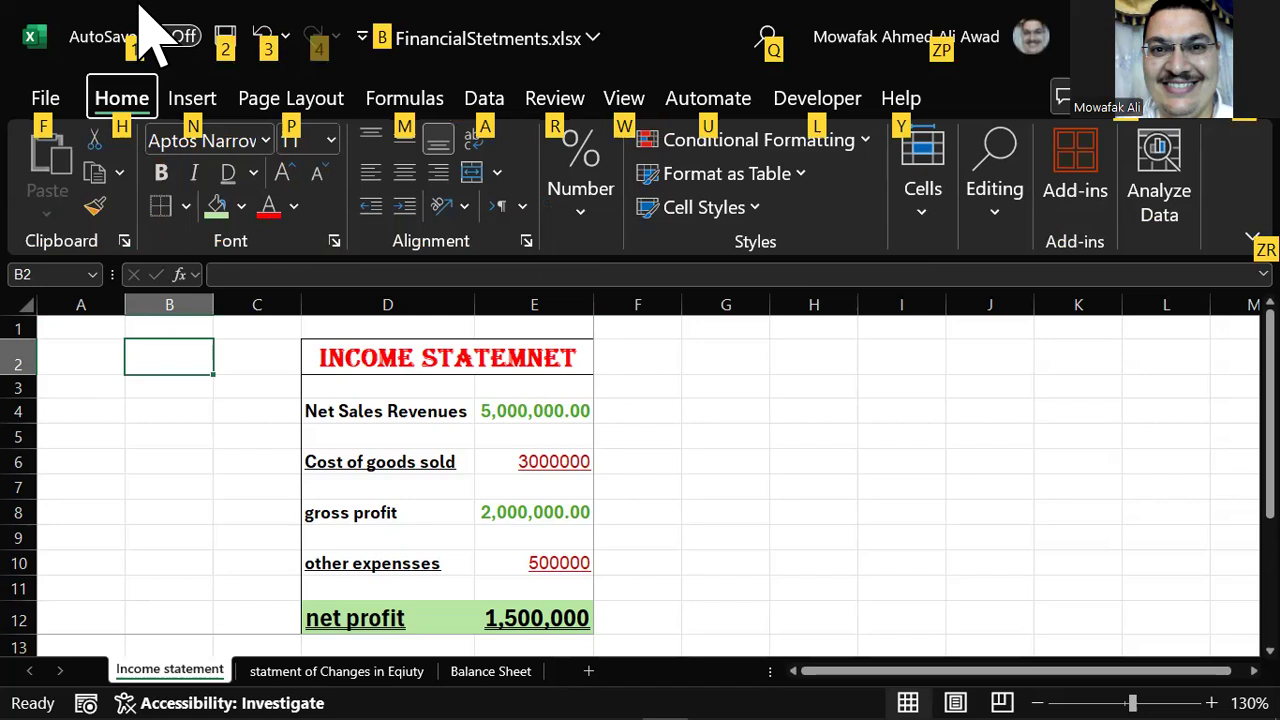
key("p")
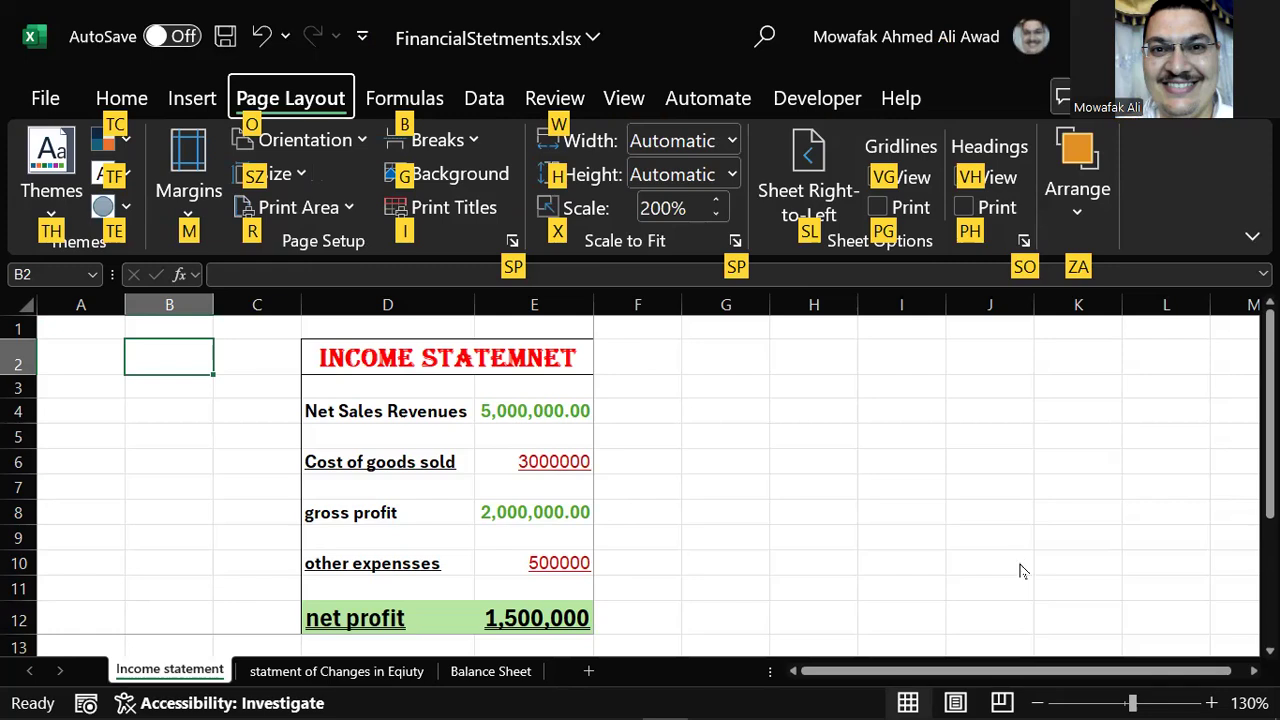
key("o")
key("Down")
key("Up")
key("Down")
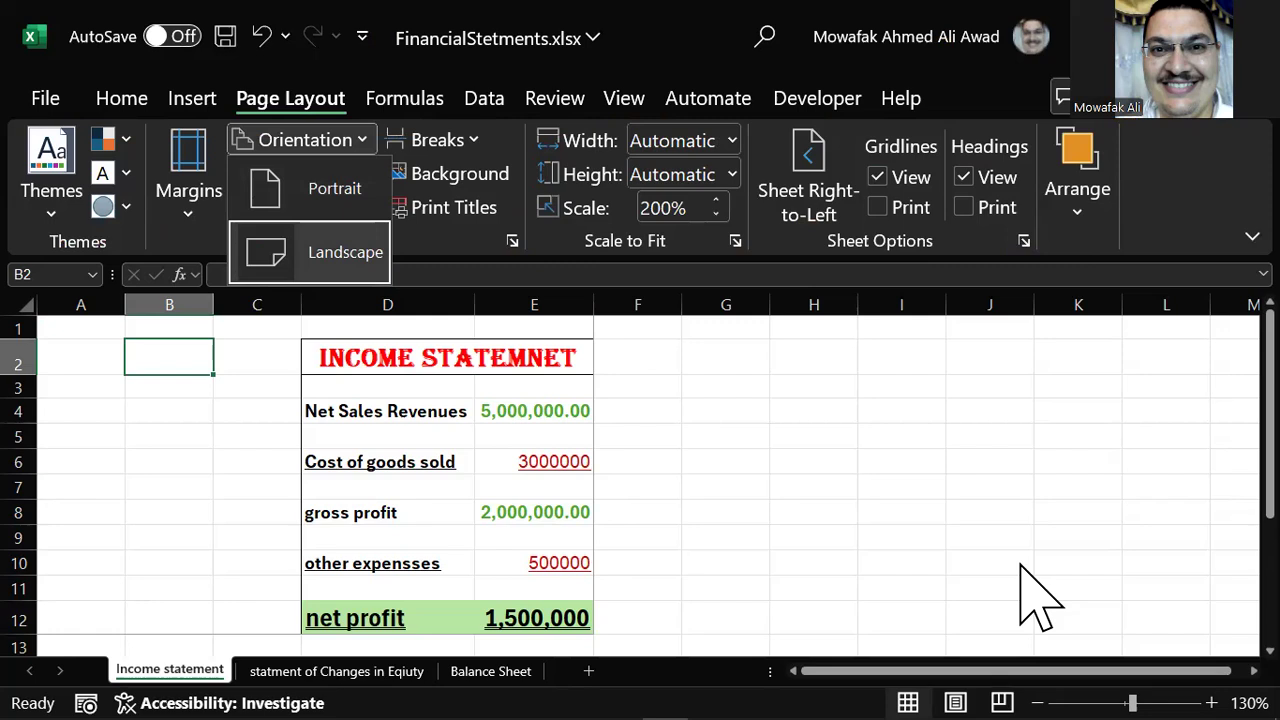
key("Up")
key("Return")
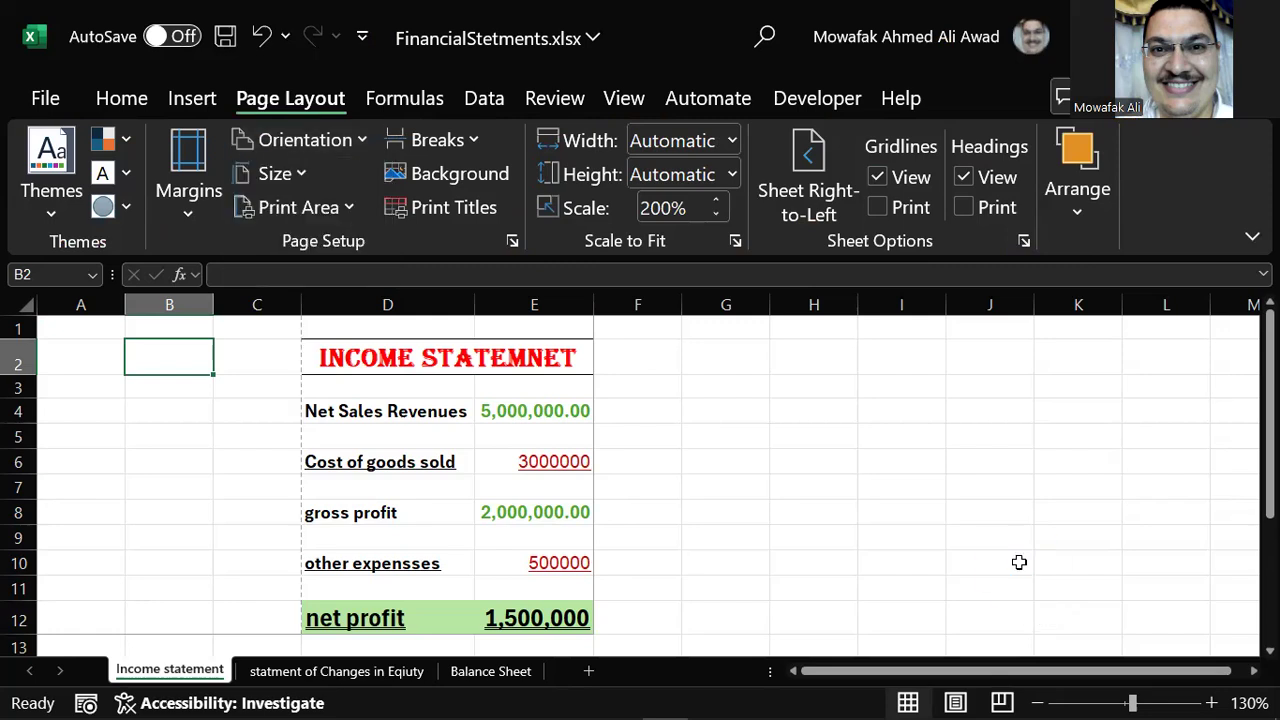
Examine the portrait print preview up to page 2 and return to the sheet.
key("alt")
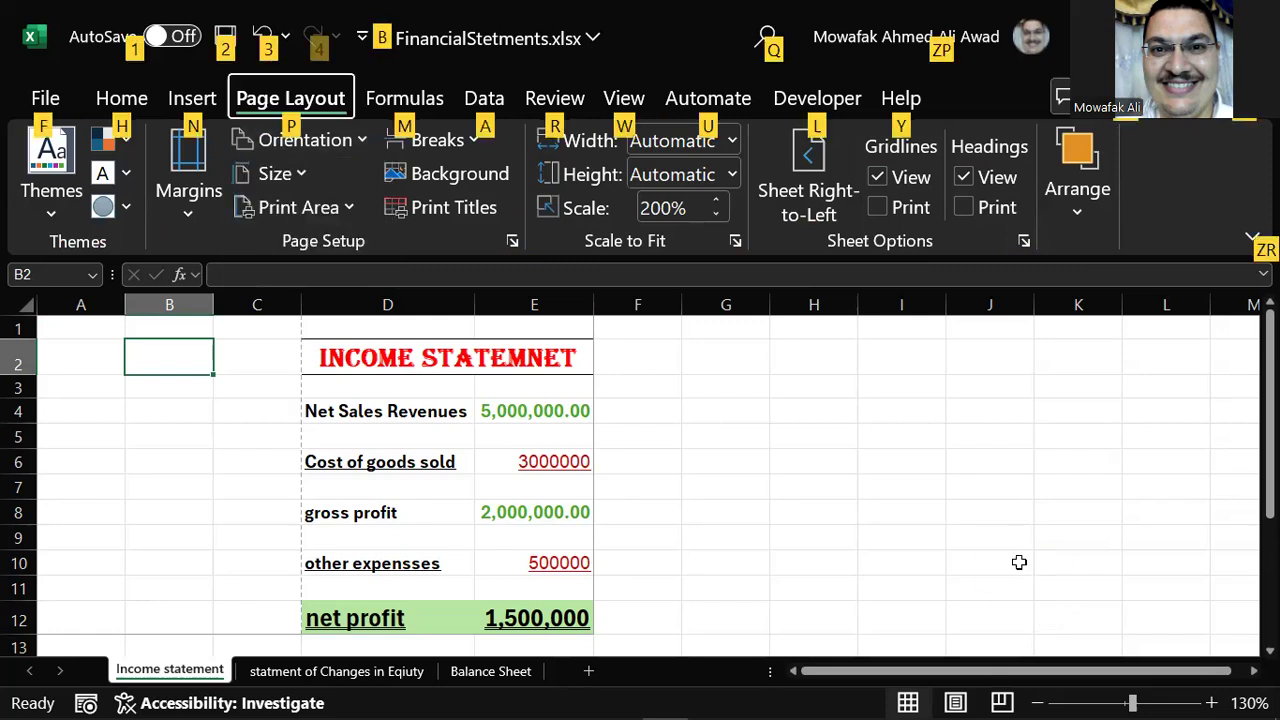
key("Left")
key("Left")
key("Left")
key("Return")
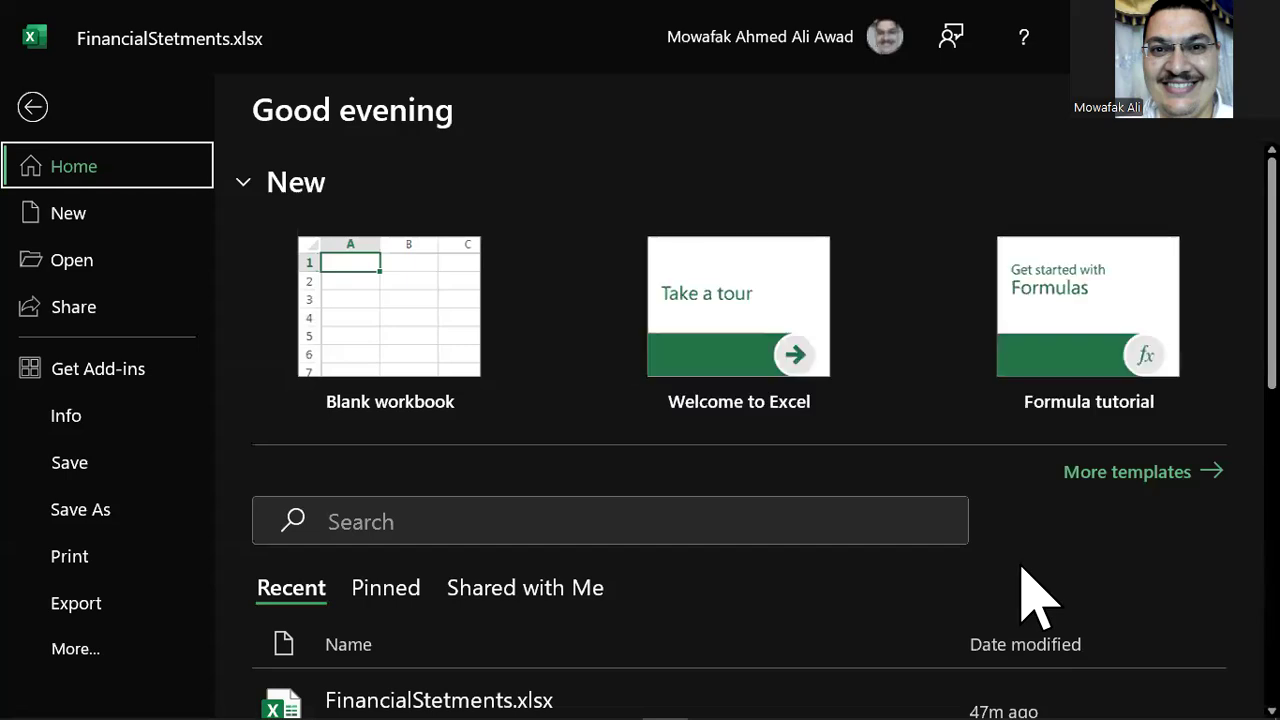
key("Down")
key("Down")
key("Down")
key("Down")
key("Down")
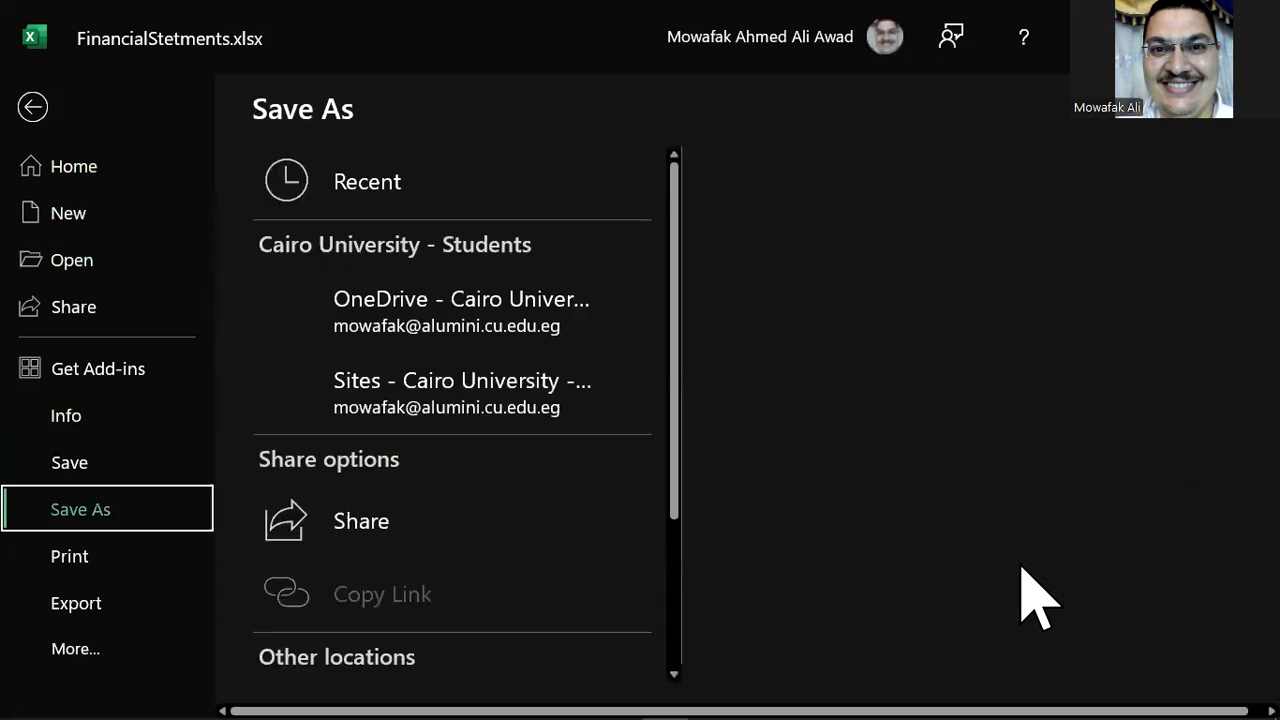
key("Down")
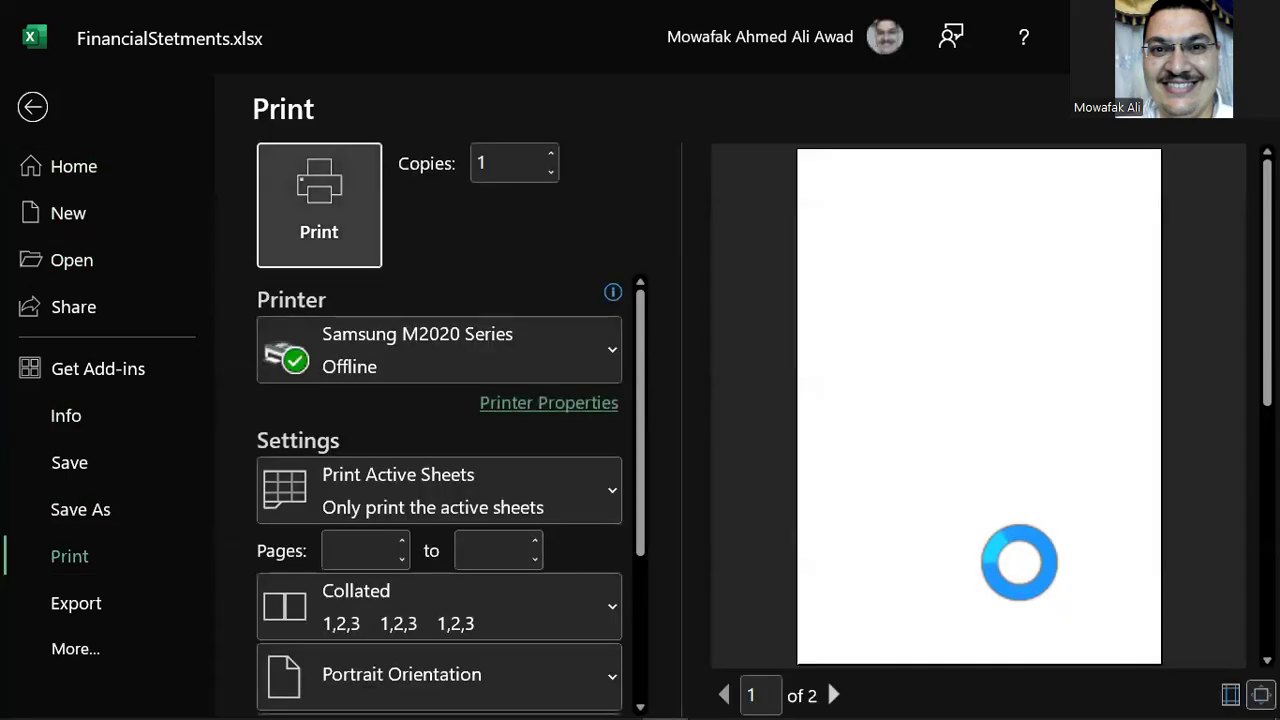
key("Tab")
scroll(1019, 562, "down", 1)
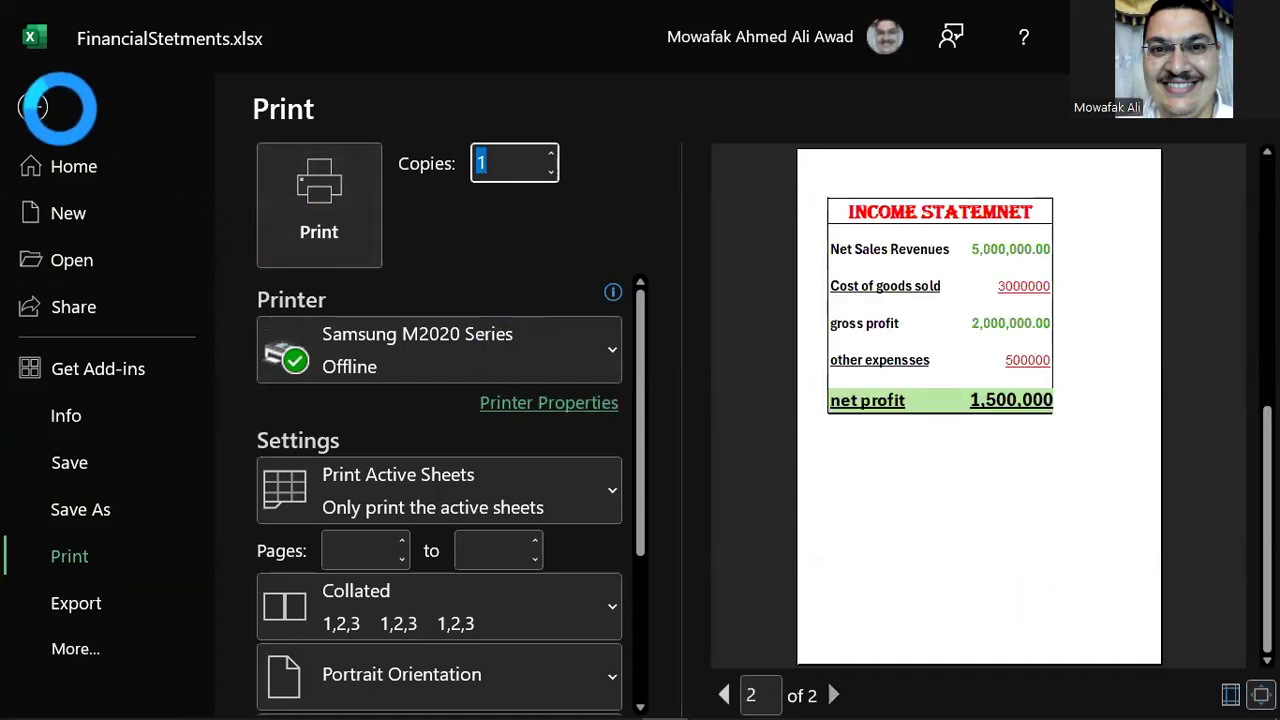
left_click(34, 106)
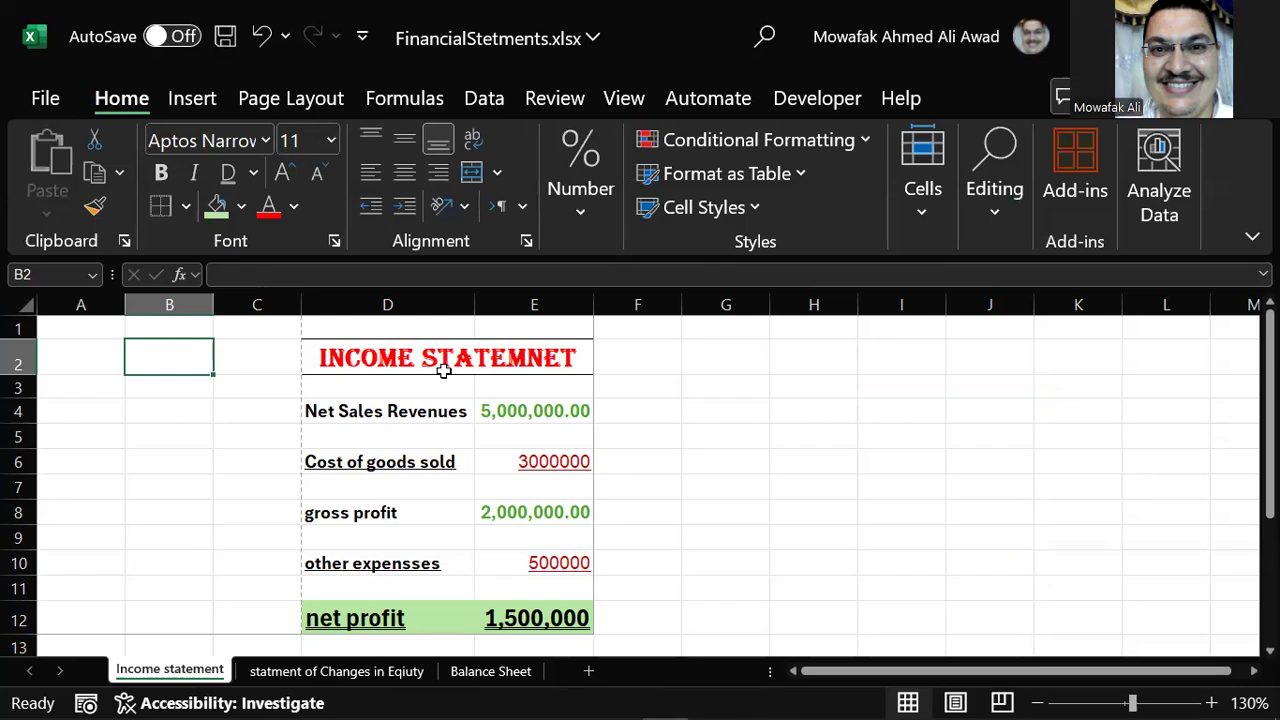
Reapply the print area to the range A1:E12 around the income statement.
left_click(290, 98)
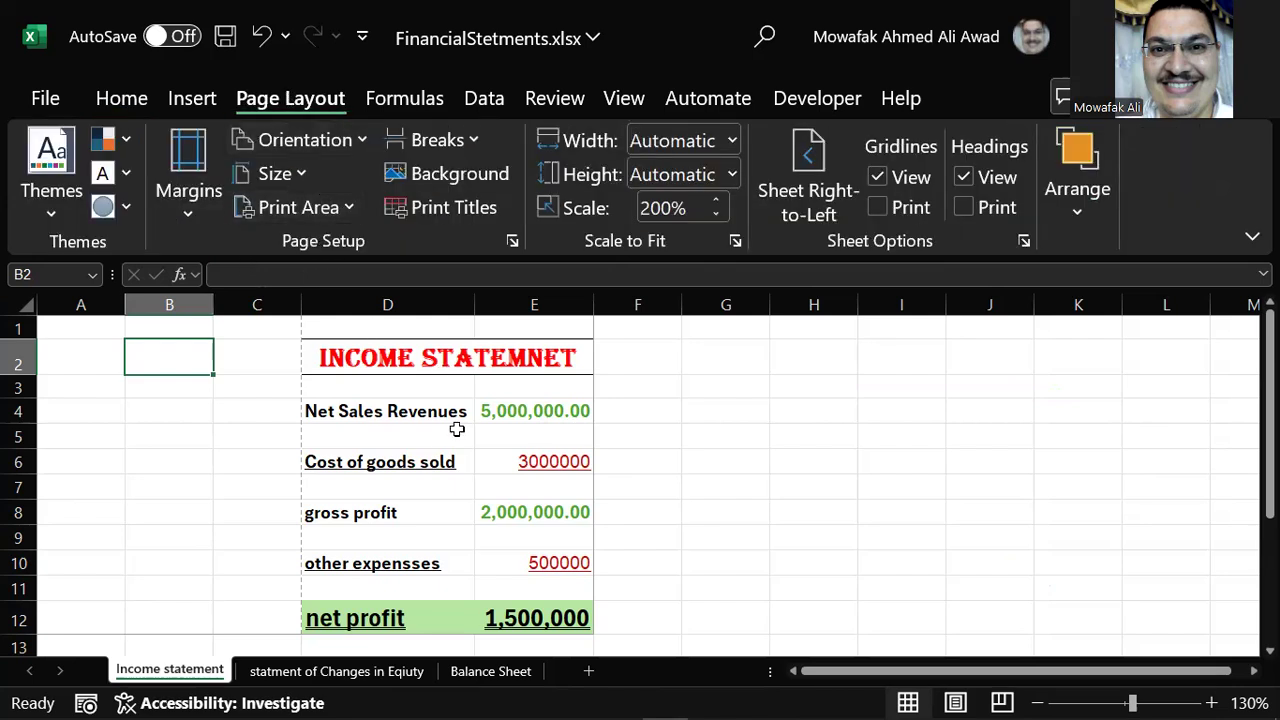
scroll(560, 520, "down", 1)
scroll(549, 558, "up", 1)
left_click_drag(575, 617, 85, 331)
left_click(330, 207)
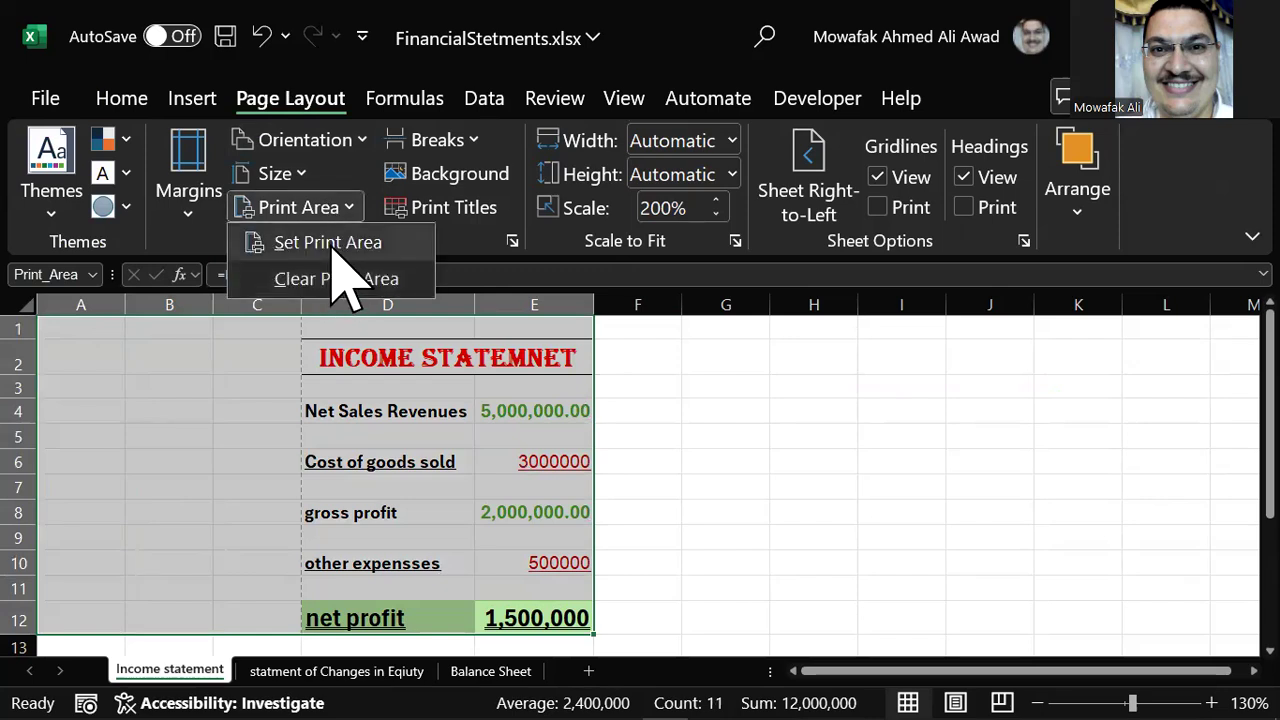
left_click(334, 246)
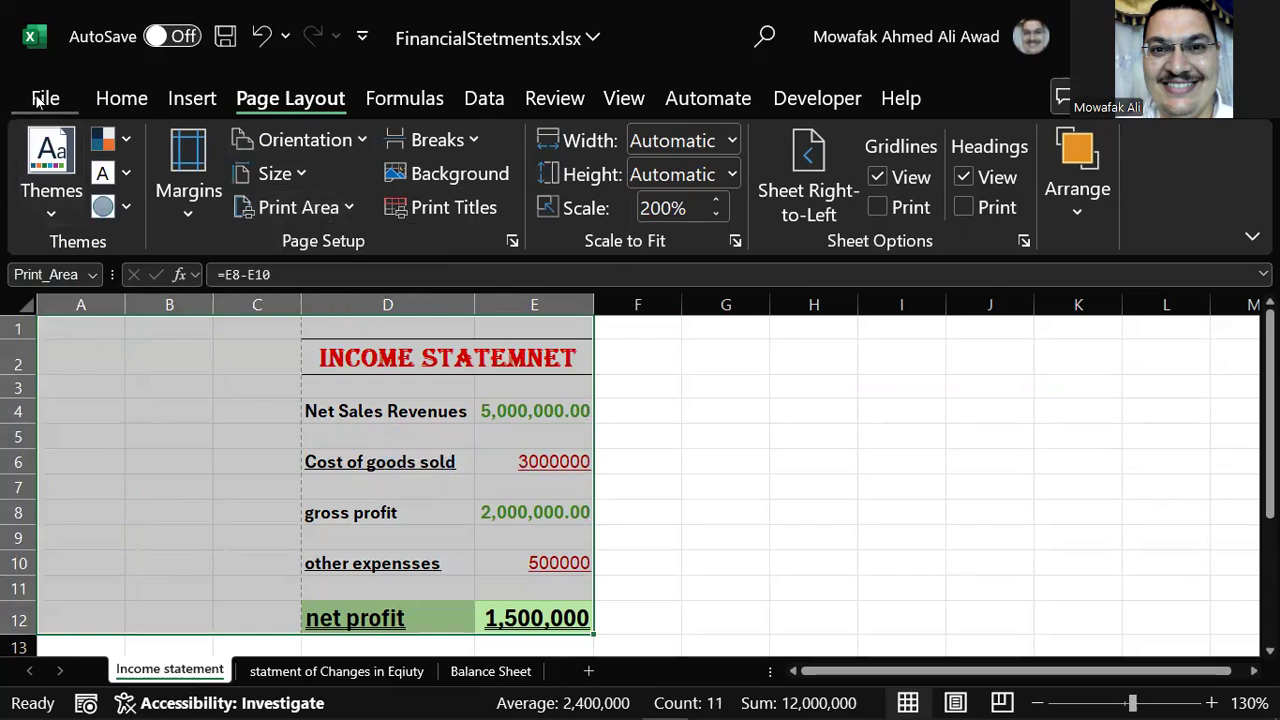
Select the empty cell D3 under the title and bring up the page layout commands.
left_click(365, 384)
left_click(200, 98)
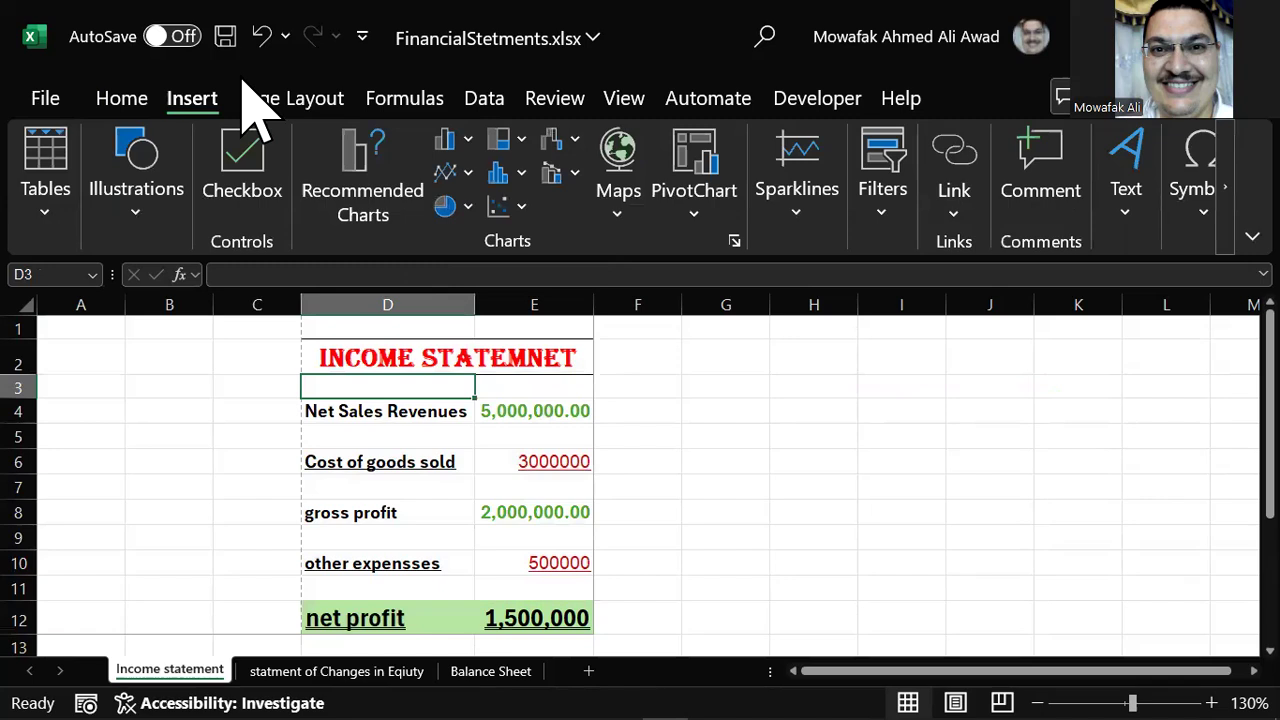
key("alt")
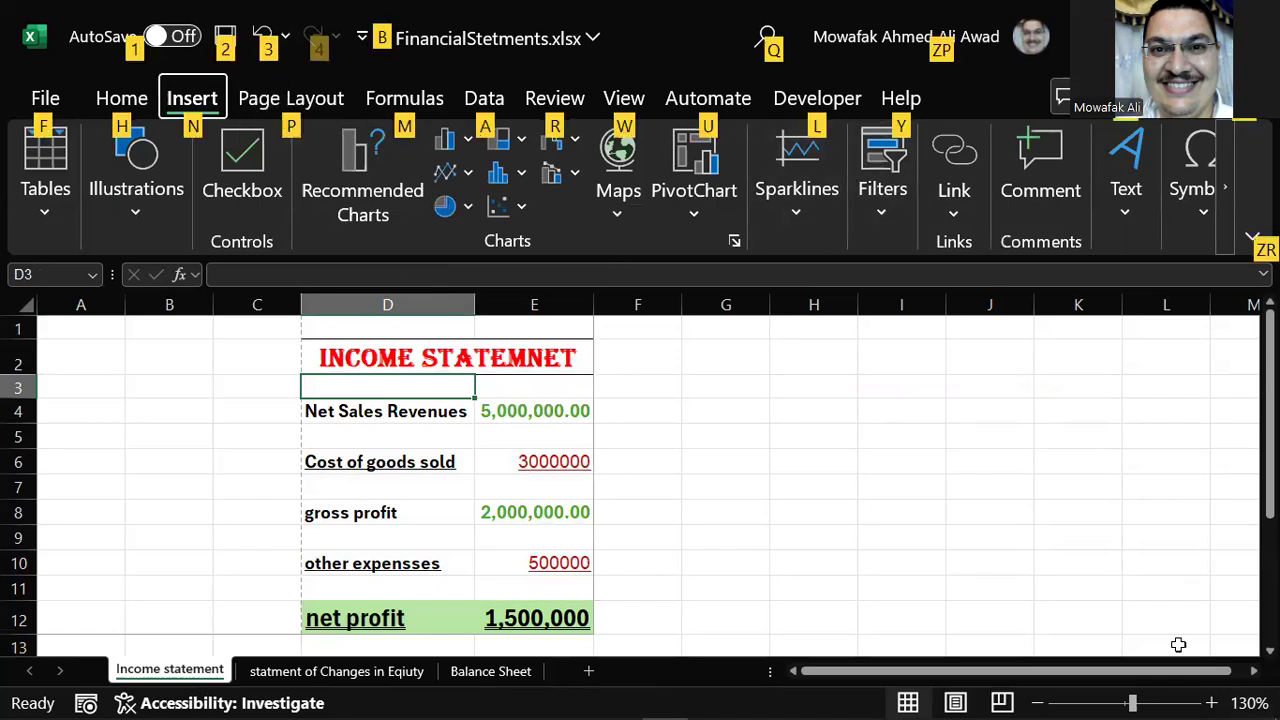
key("p")
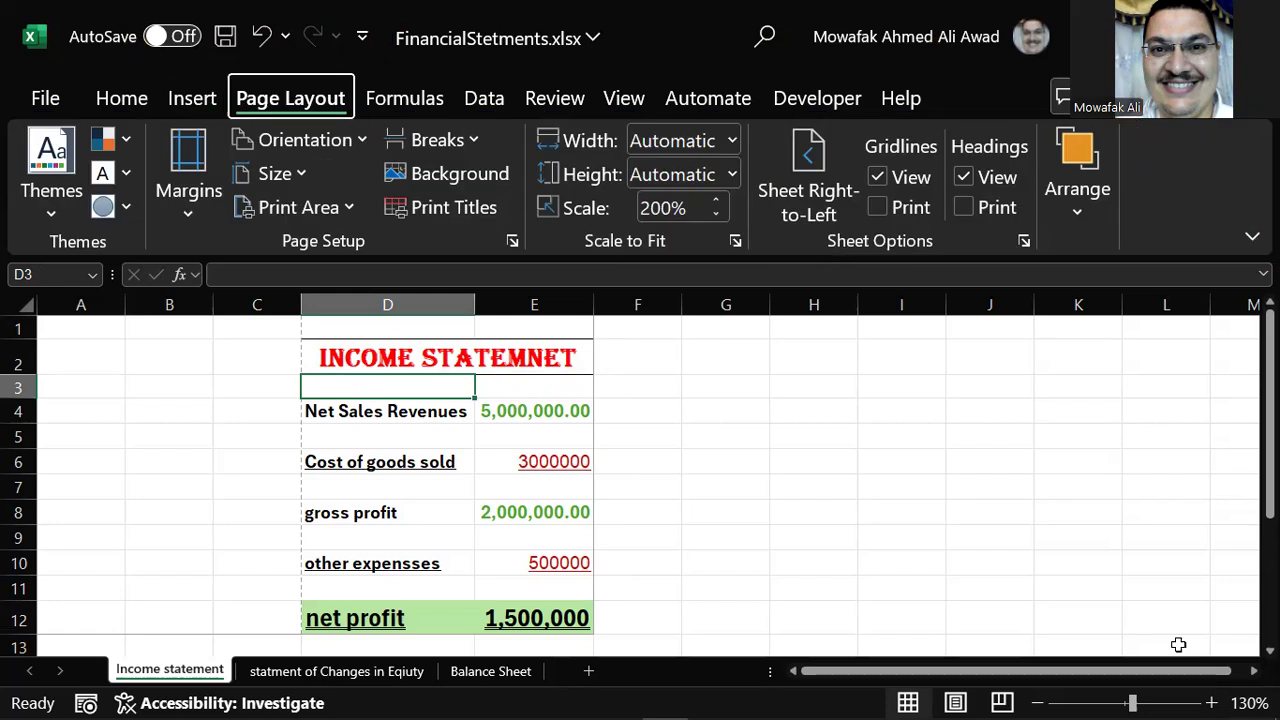
Examine the page margin presets and the available formula commands.
key("Escape")
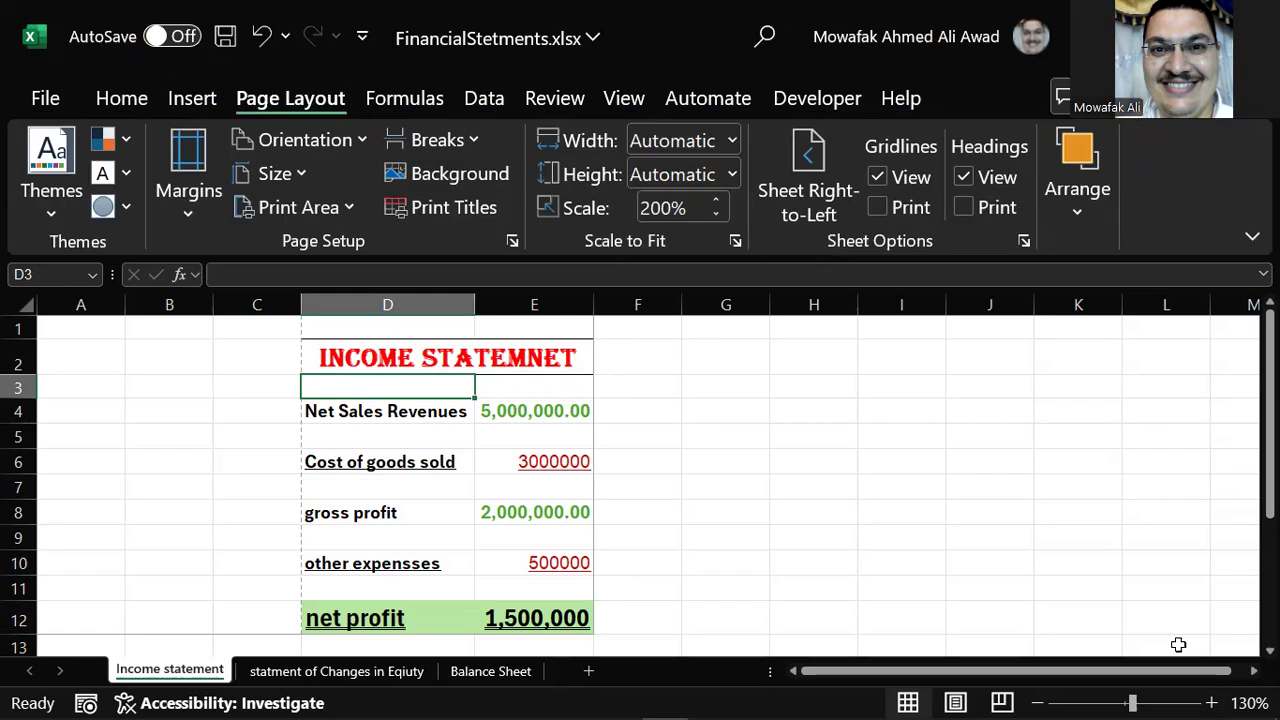
key("alt")
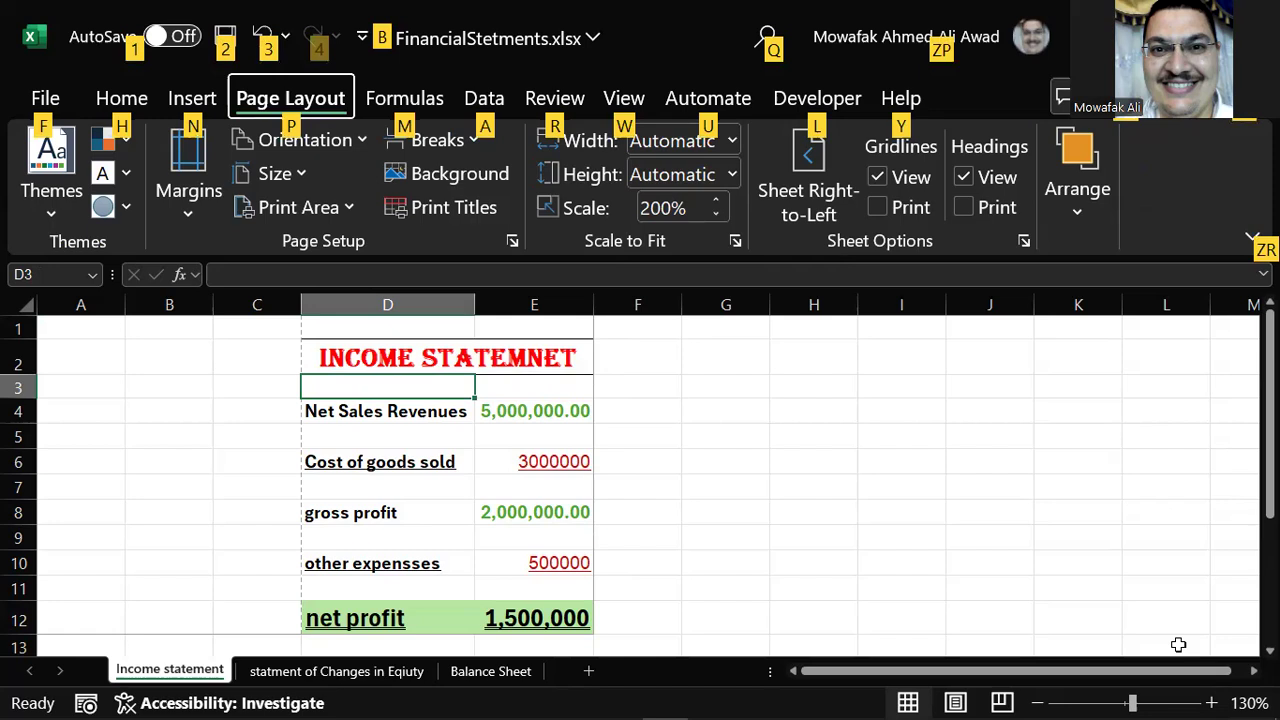
key("o")
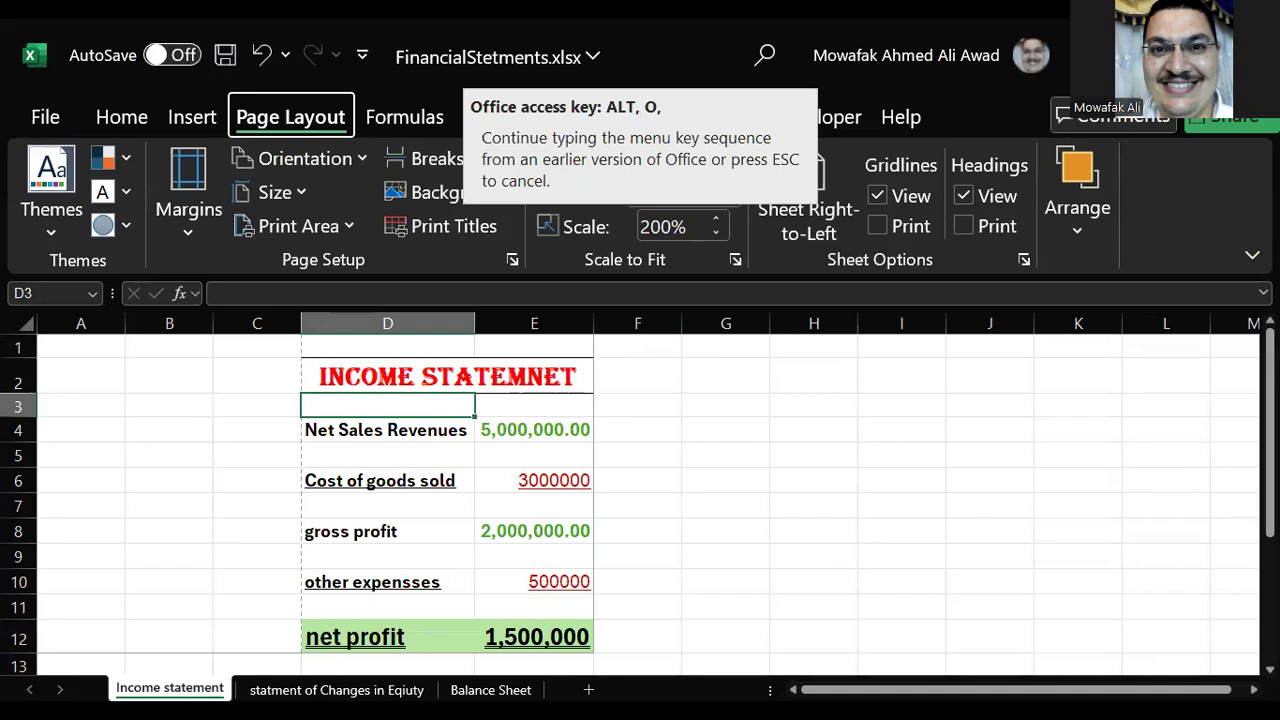
key("Escape")
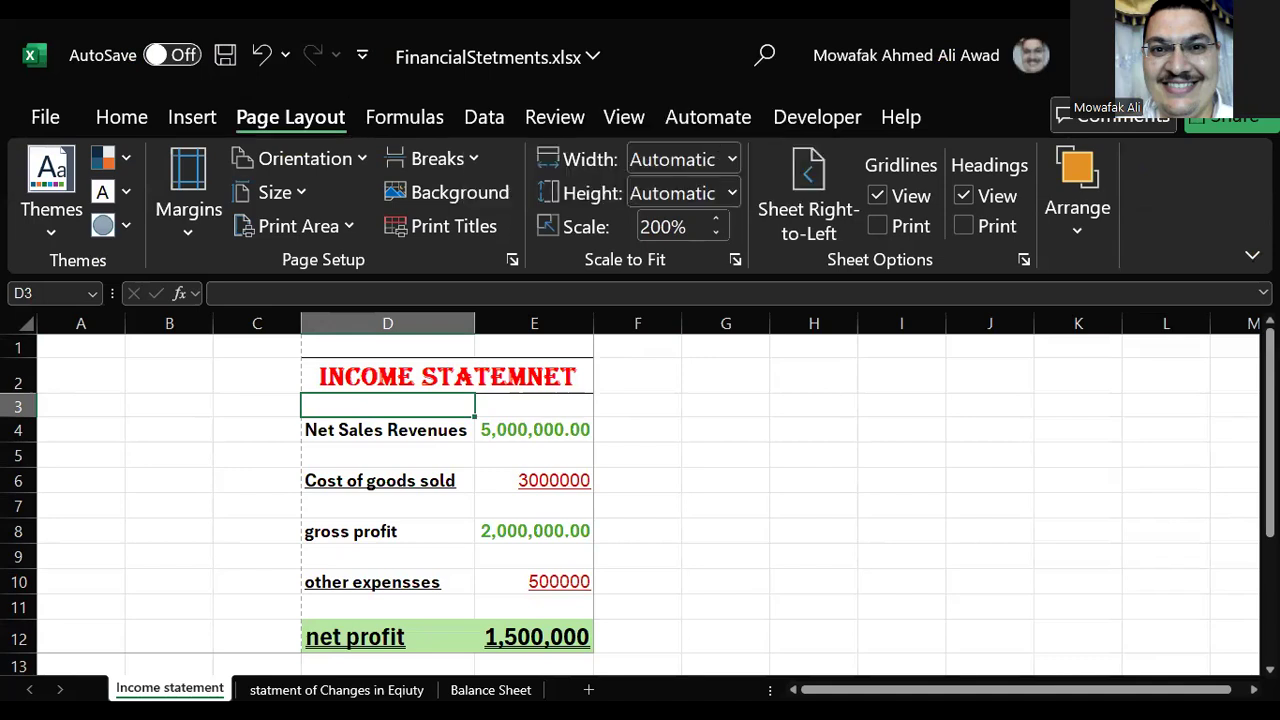
key("alt")
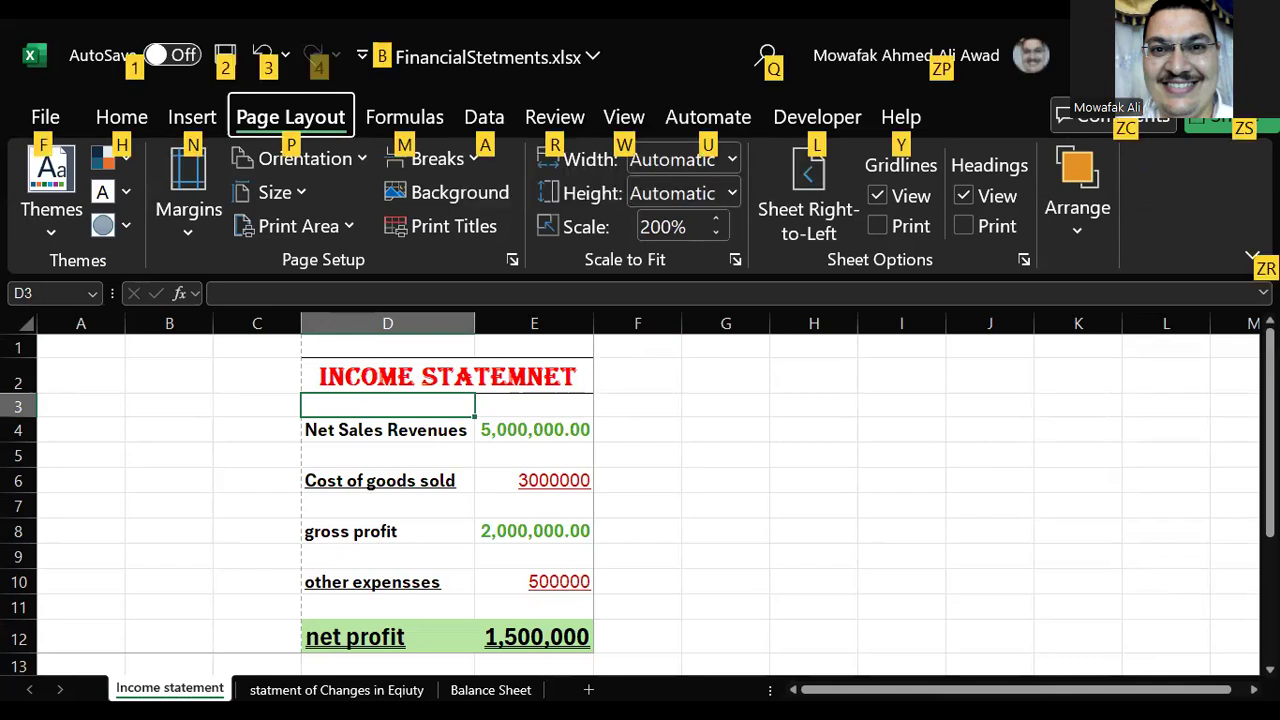
key("p")
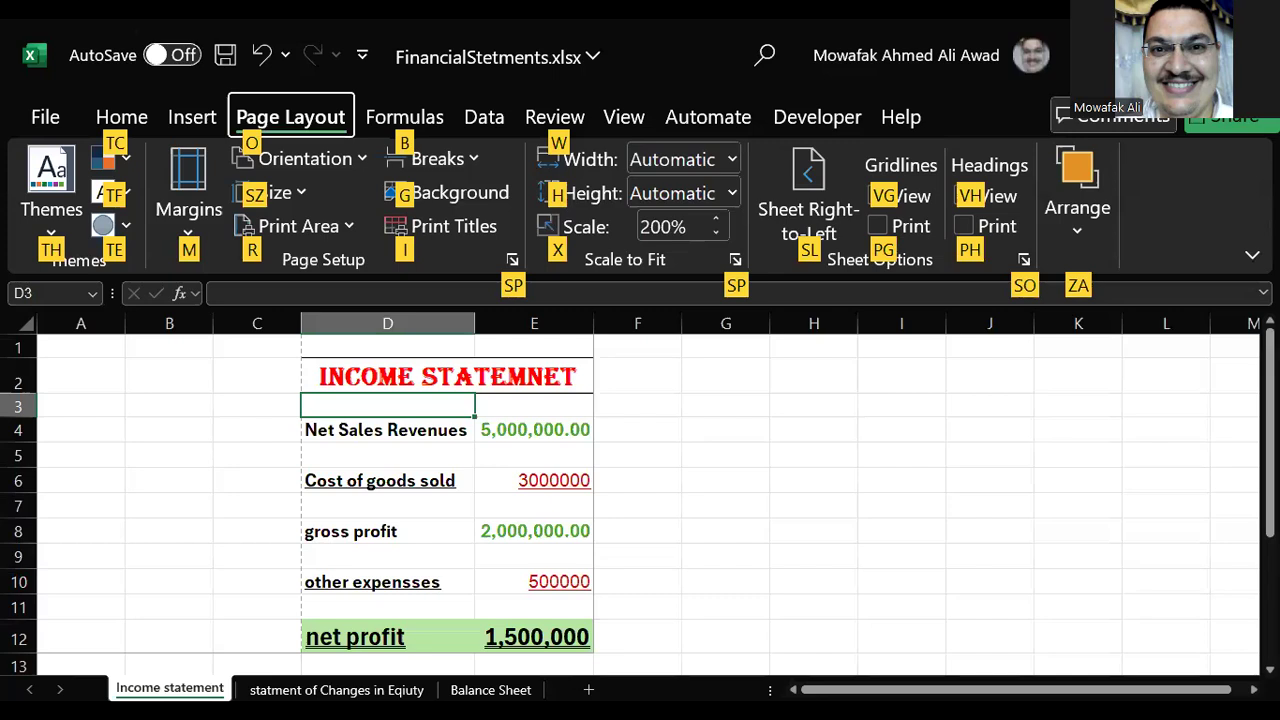
key("m")
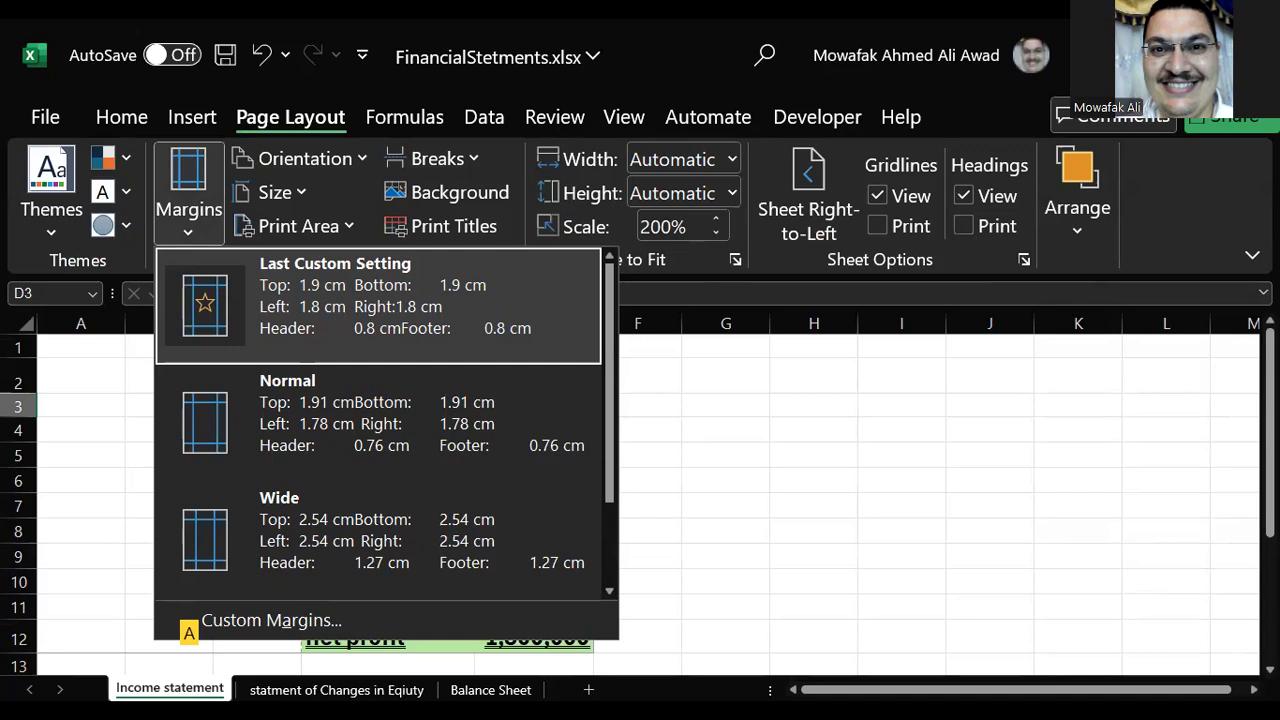
key("Escape")
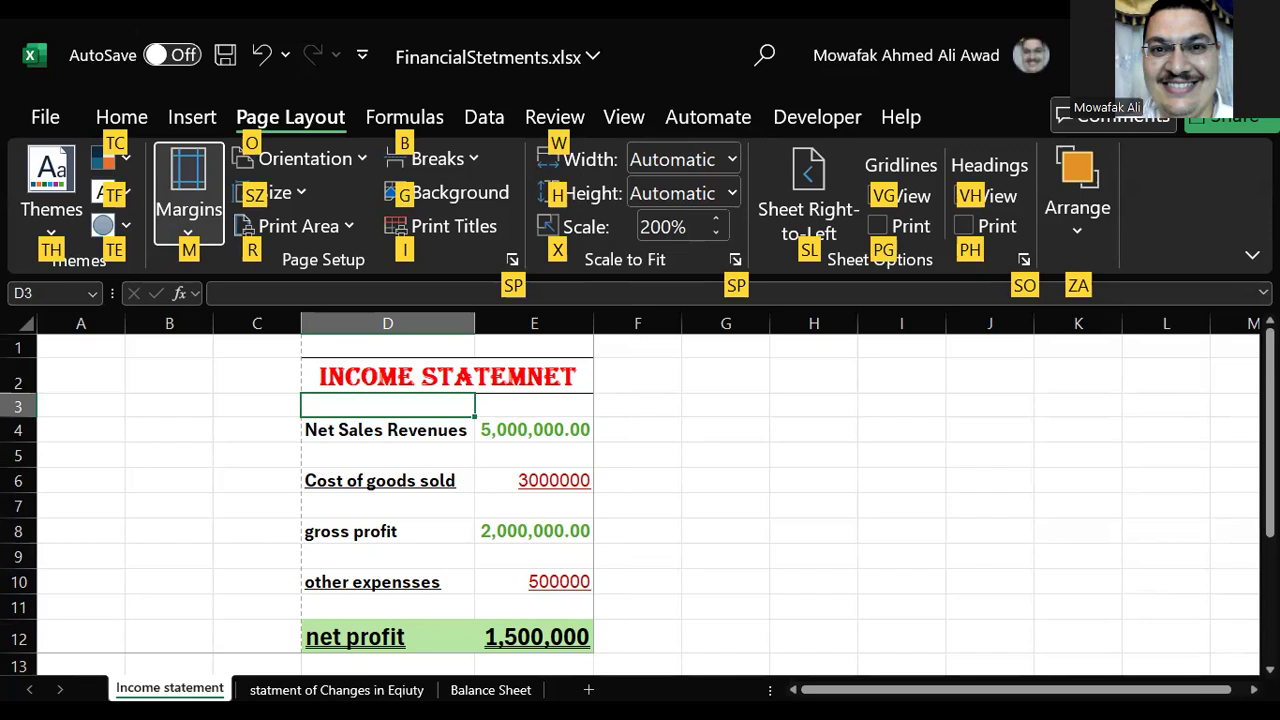
key("Escape")
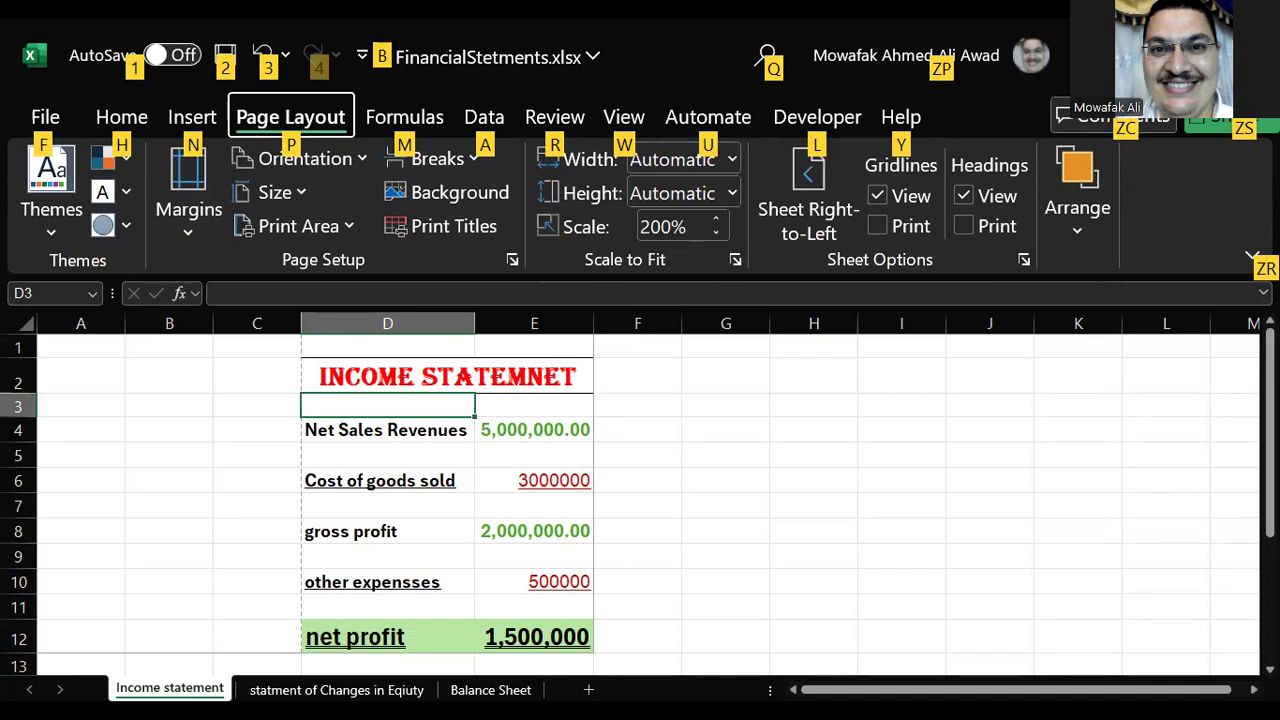
key("m")
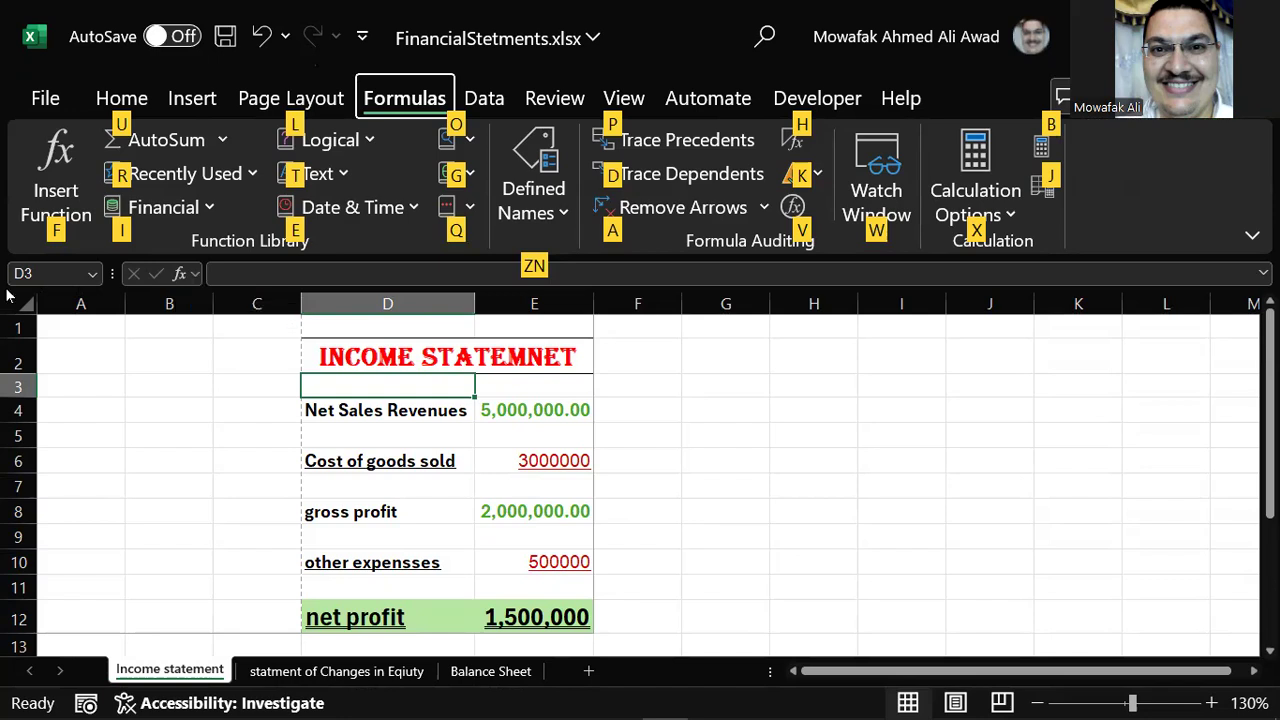
left_click(60, 274)
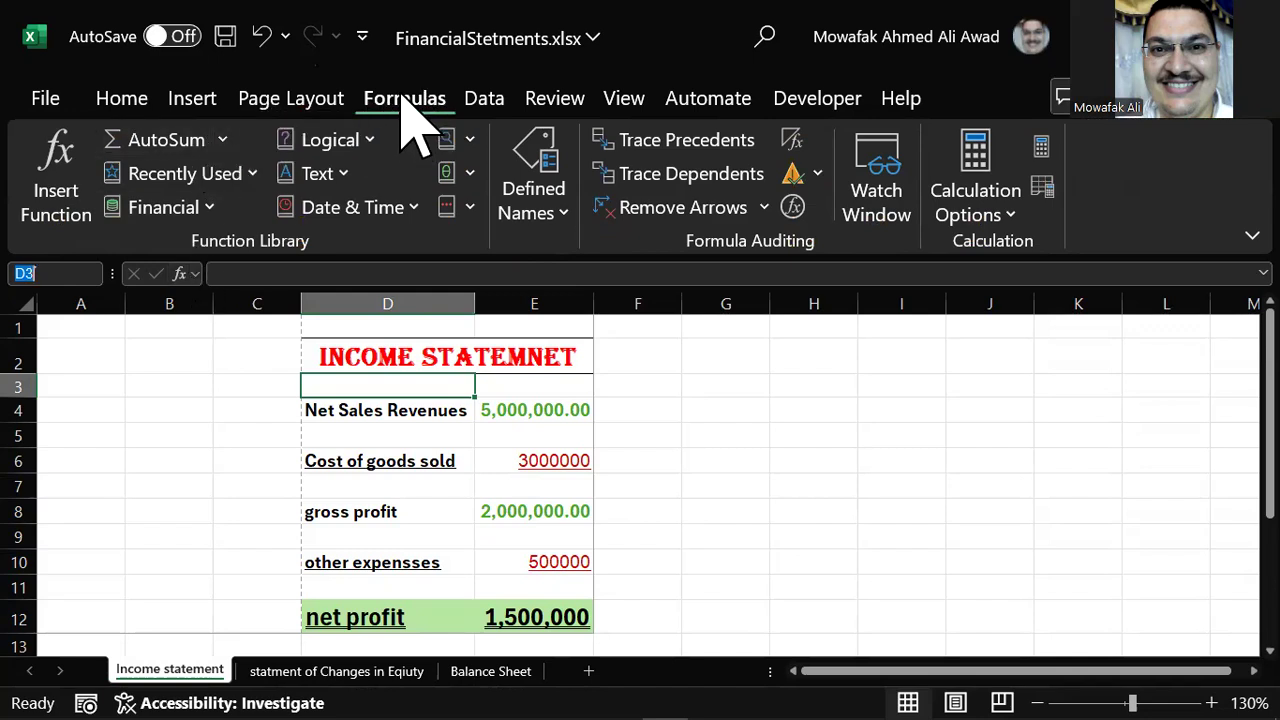
Enter the numbers 1, 2 and 3 in cells H3 to H5.
left_click(828, 388)
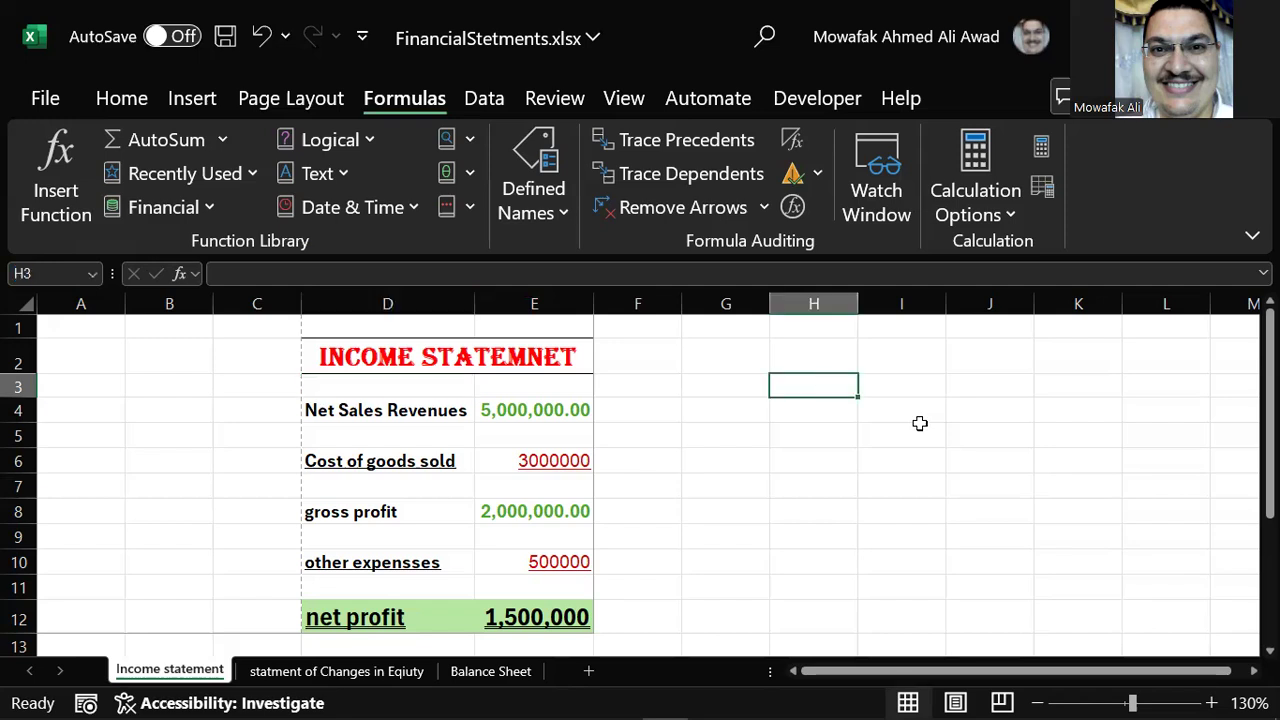
type("1")
key("Return")
type("2")
key("Return")
type("3")
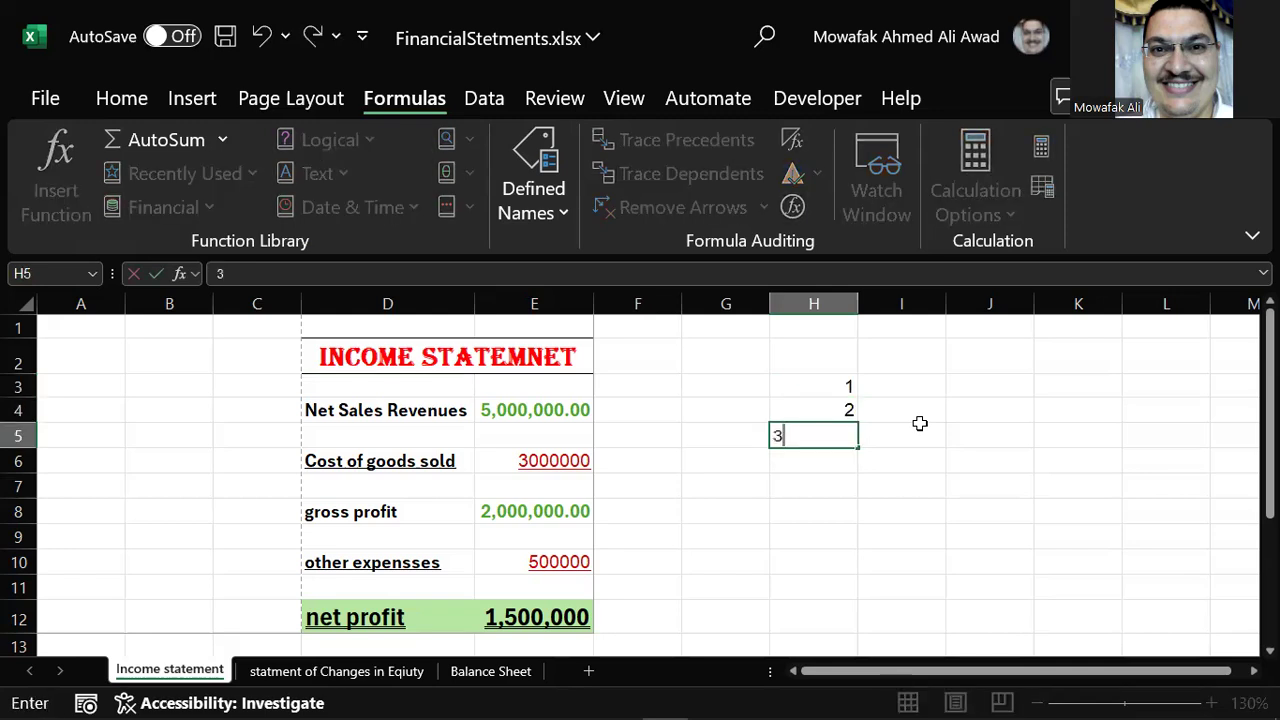
key("Return")
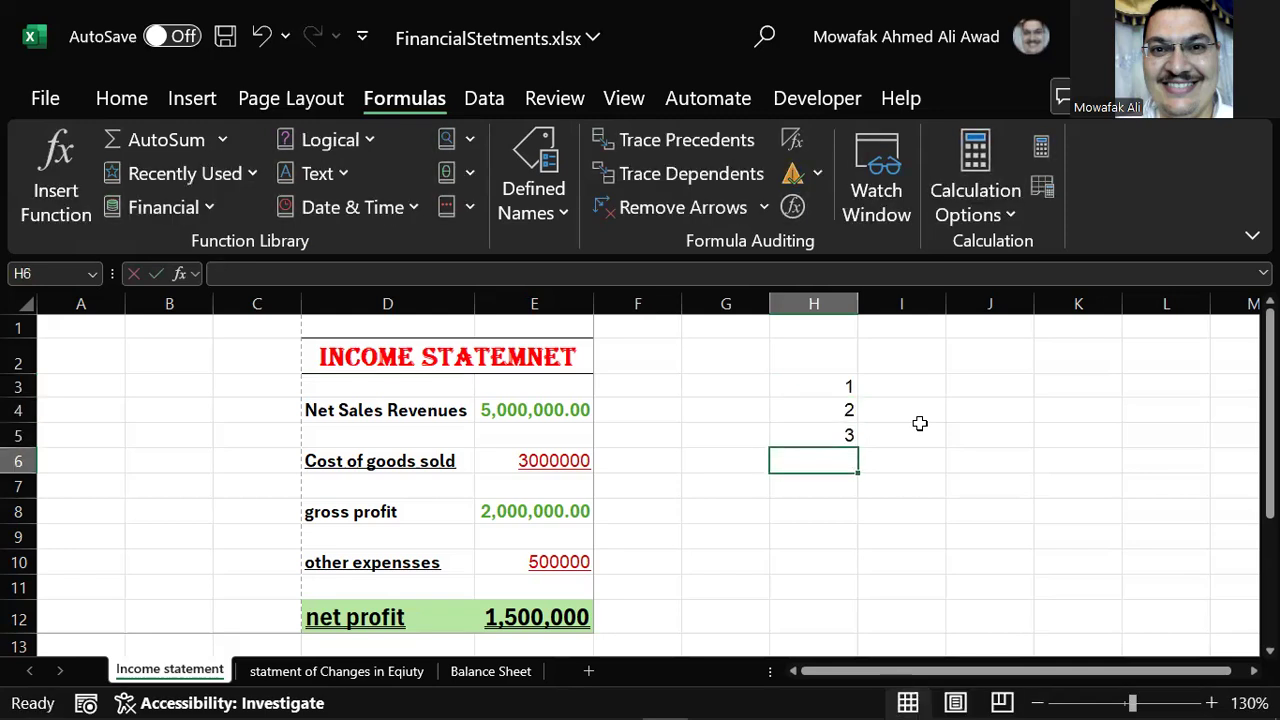
Total H3:H5 in cell H6 with the AutoSum Sum function.
key("alt")
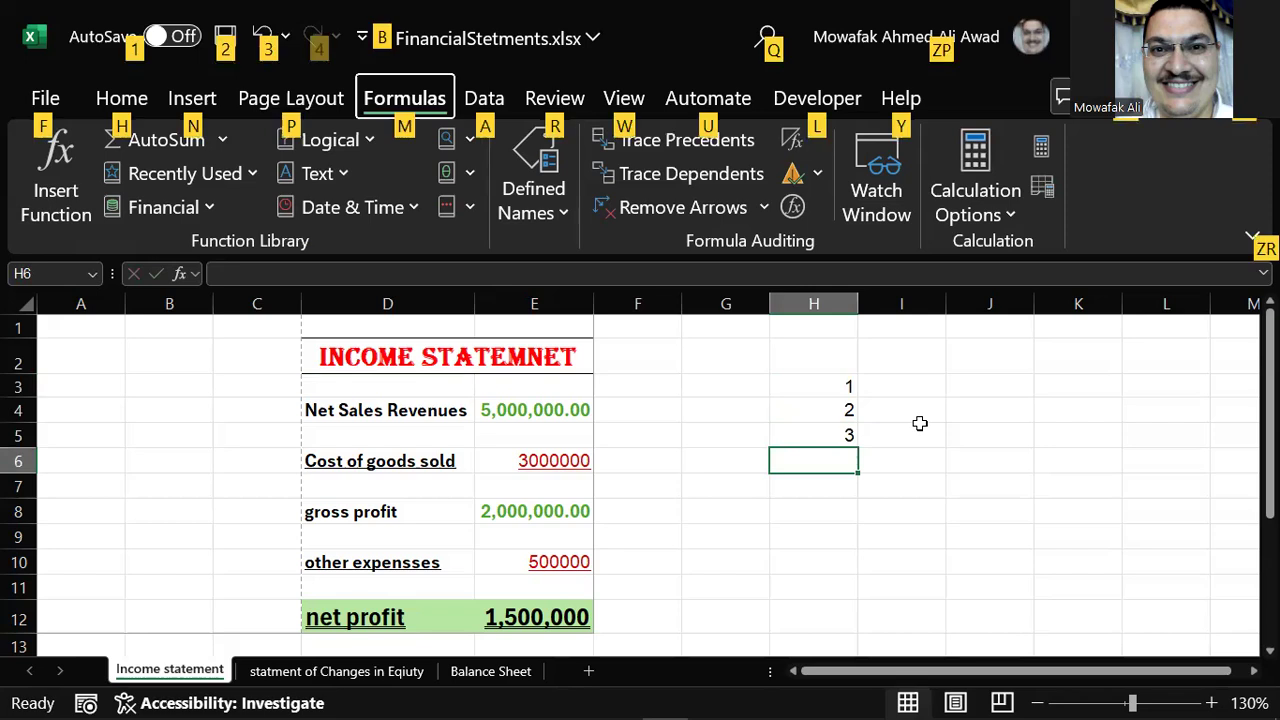
key("h")
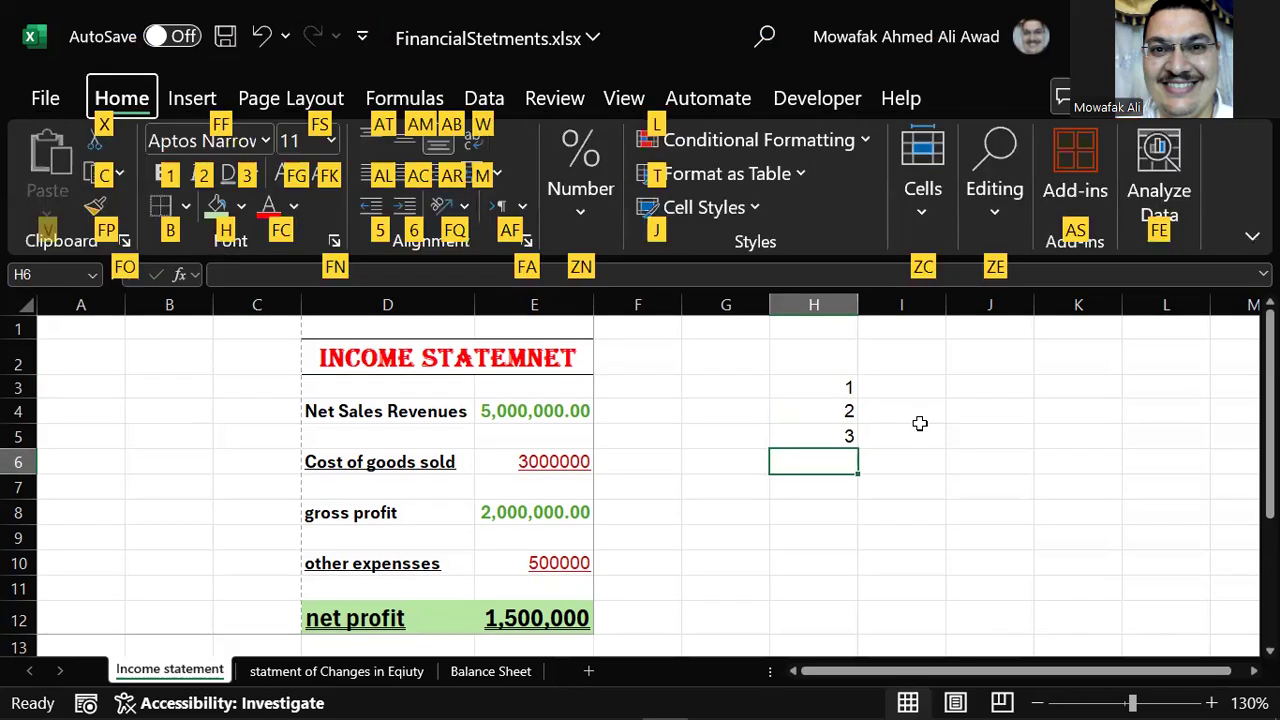
key("Escape")
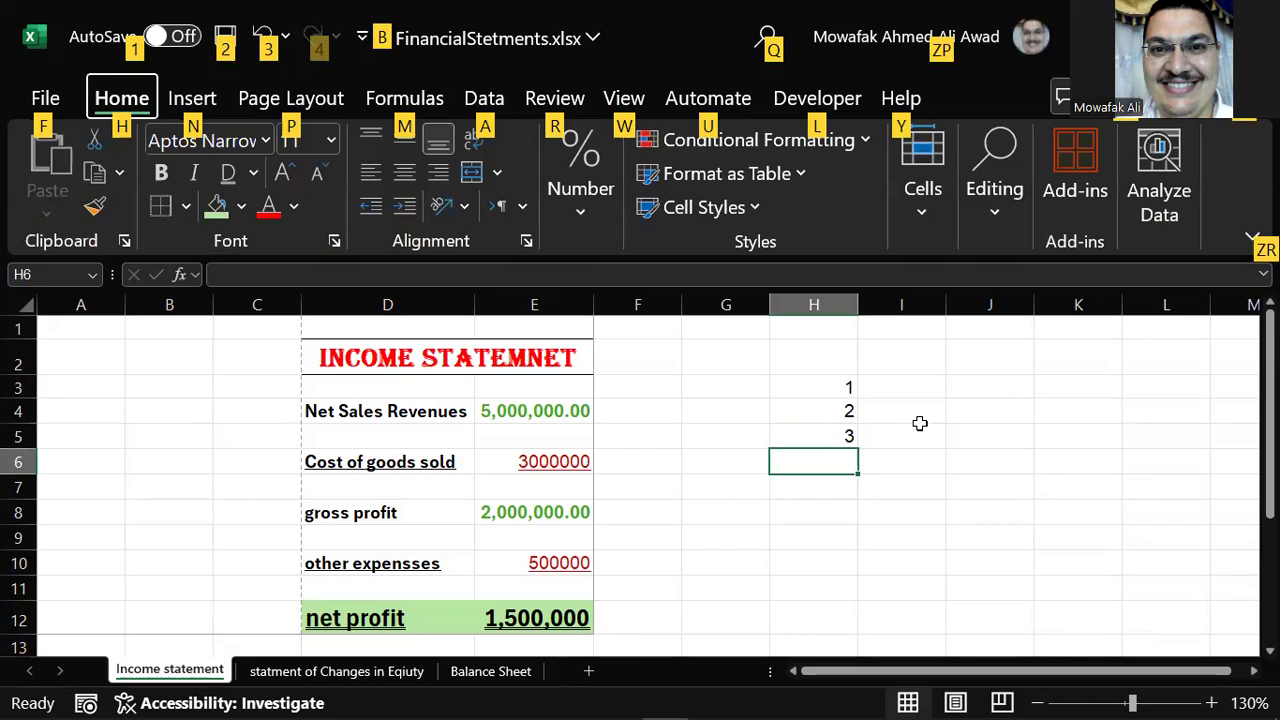
key("m")
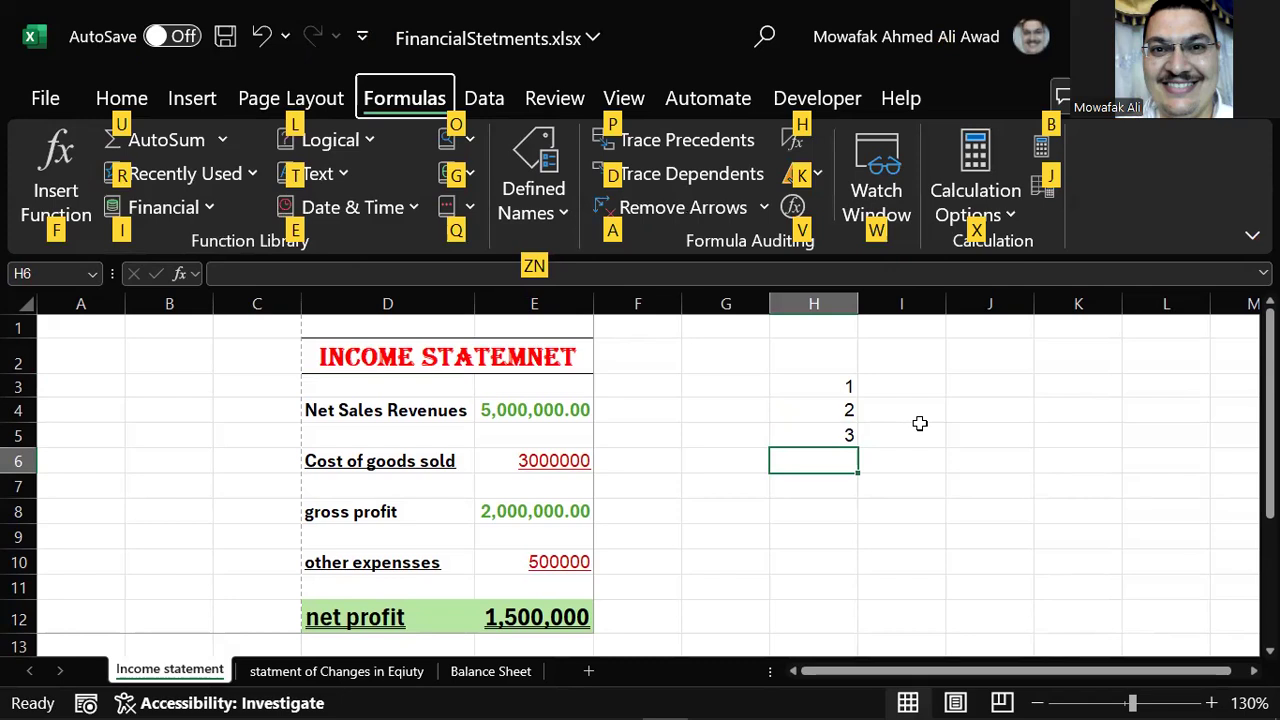
key("u")
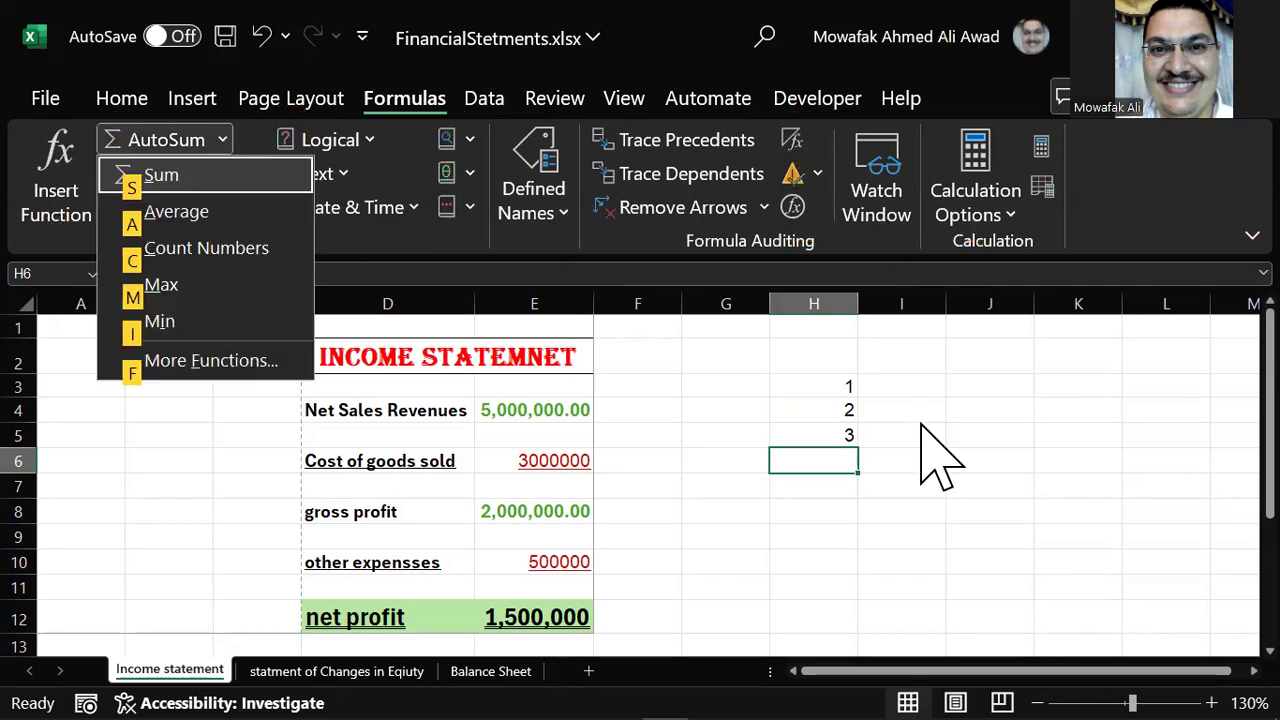
key("Down")
key("Down")
key("Down")
key("Down")
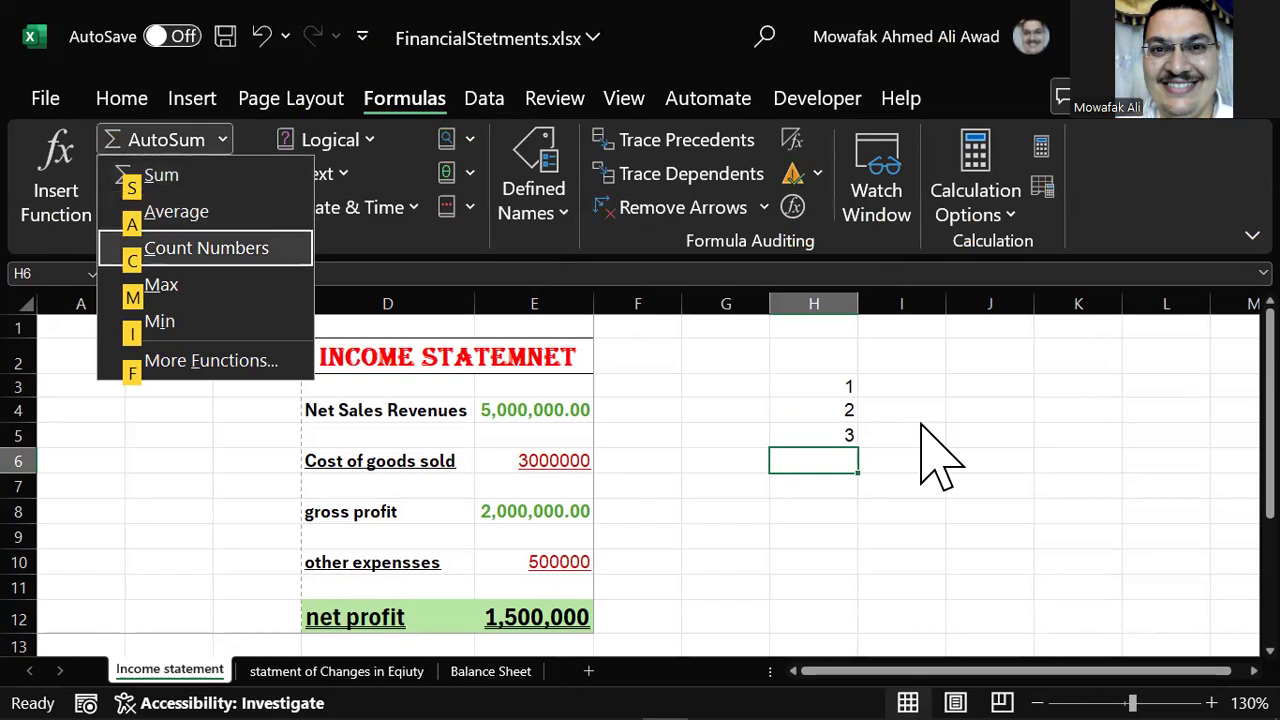
key("Up")
key("Up")
key("Up")
key("Up")
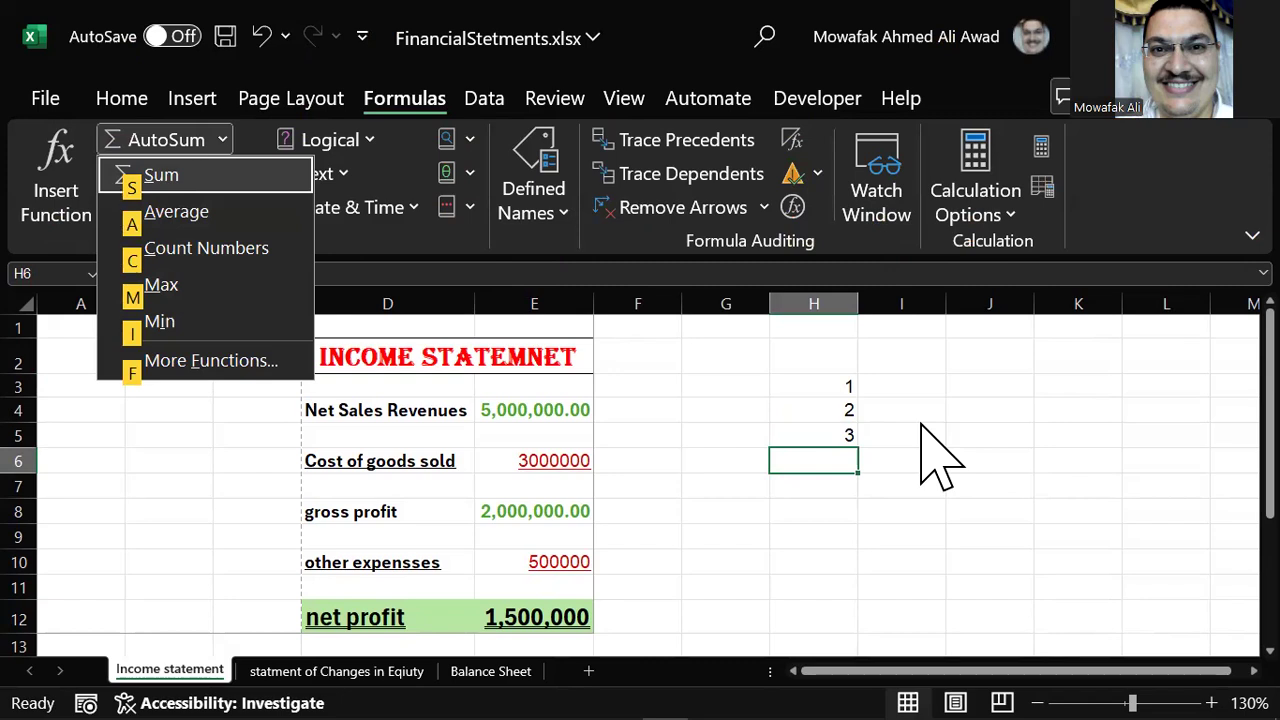
key("Return")
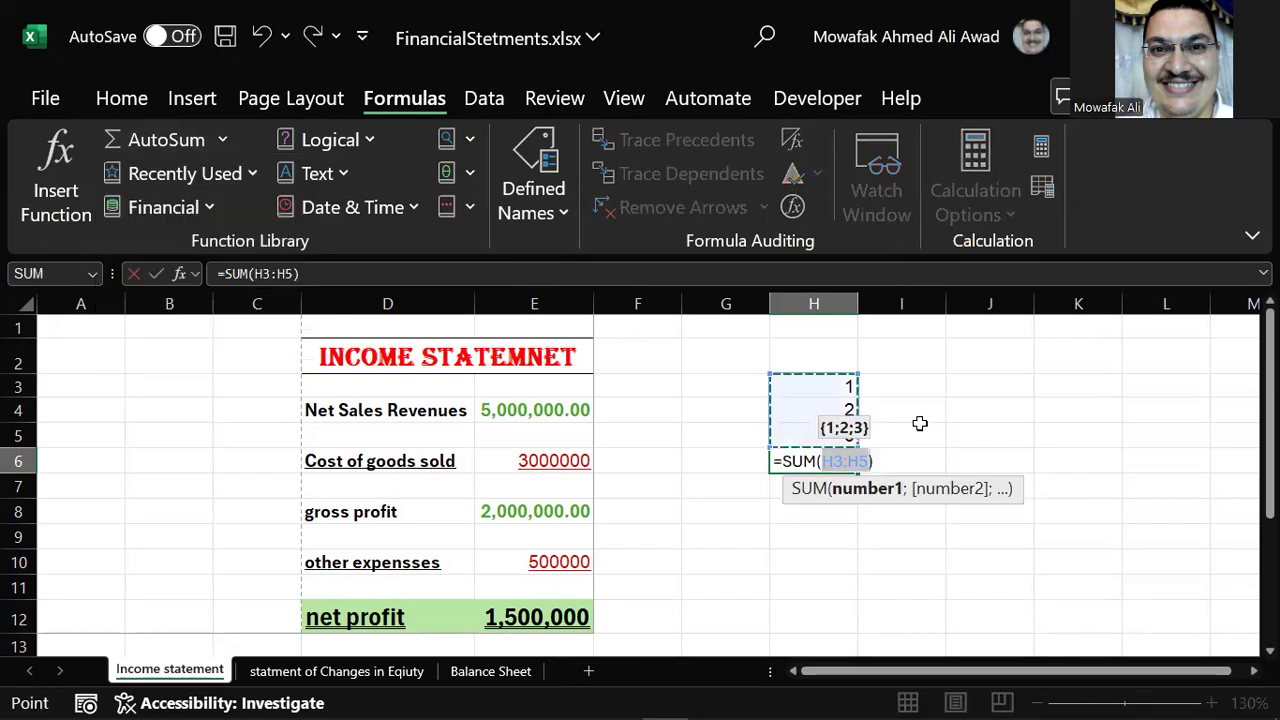
key("Return")
key("Up")
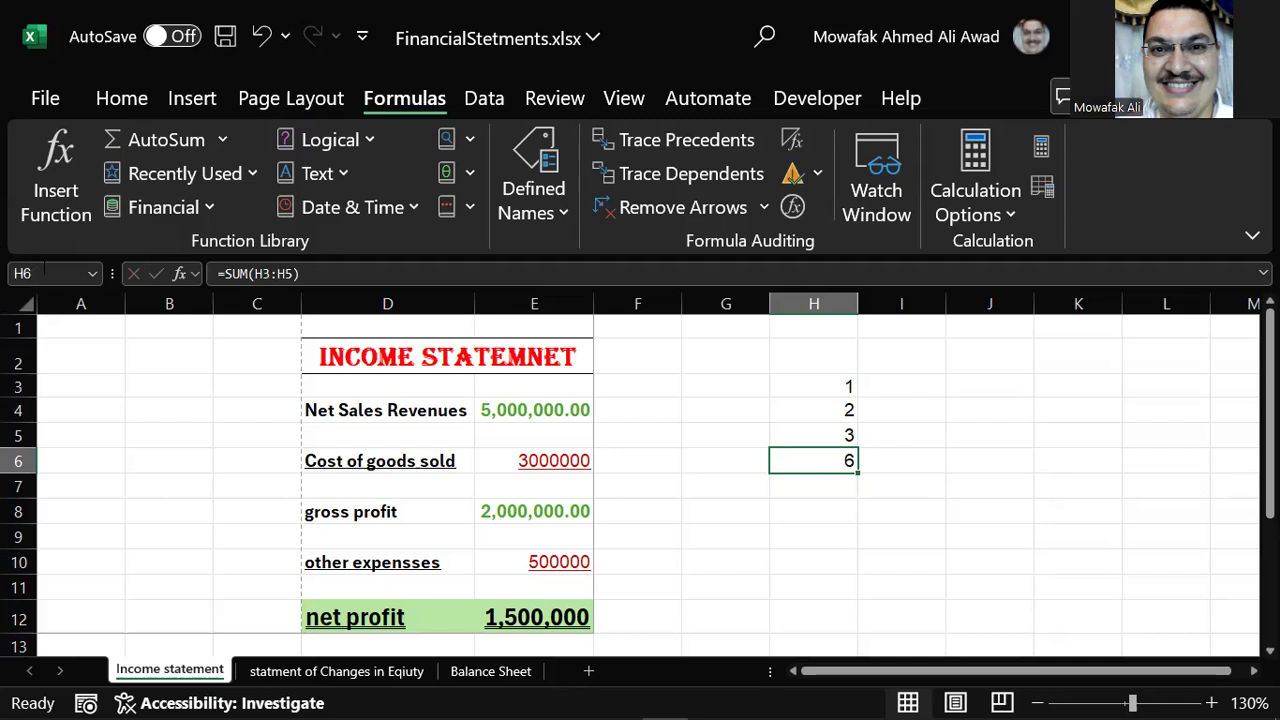
Inspect the SUM formula and its argument range in cell H6, leaving the edit without changes.
left_click(254, 273)
double_click(256, 273)
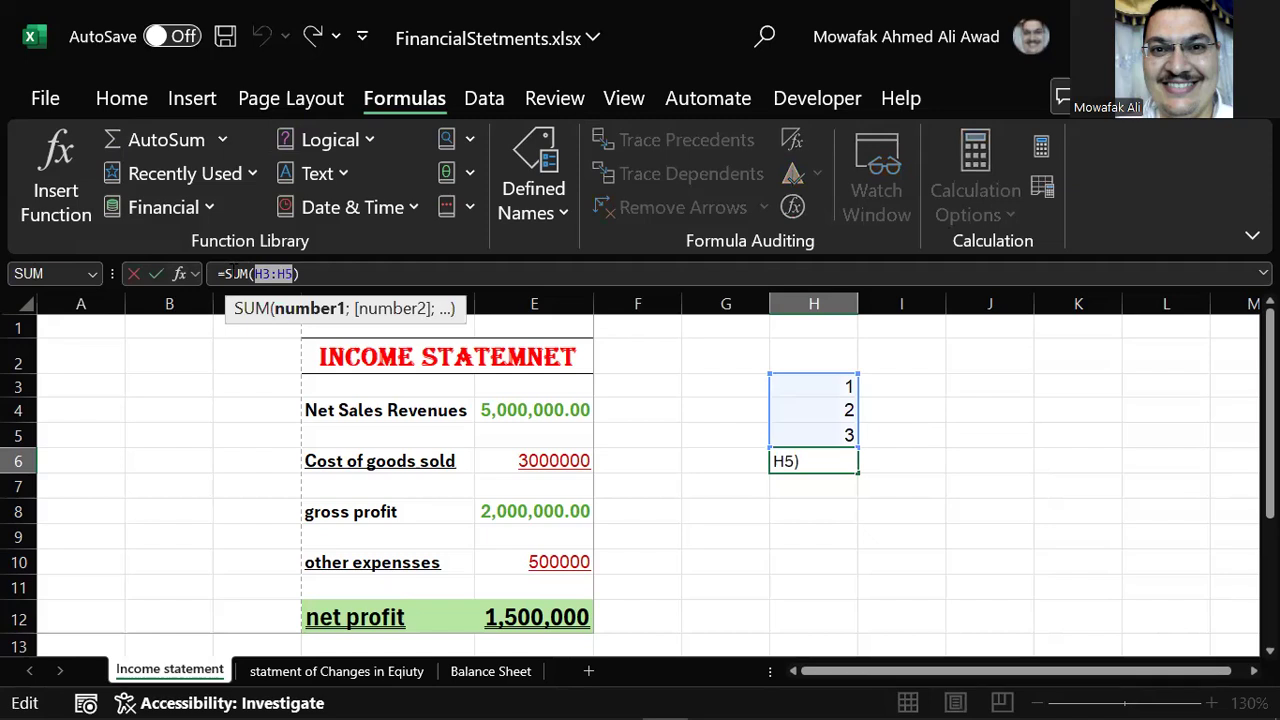
triple_click(301, 273)
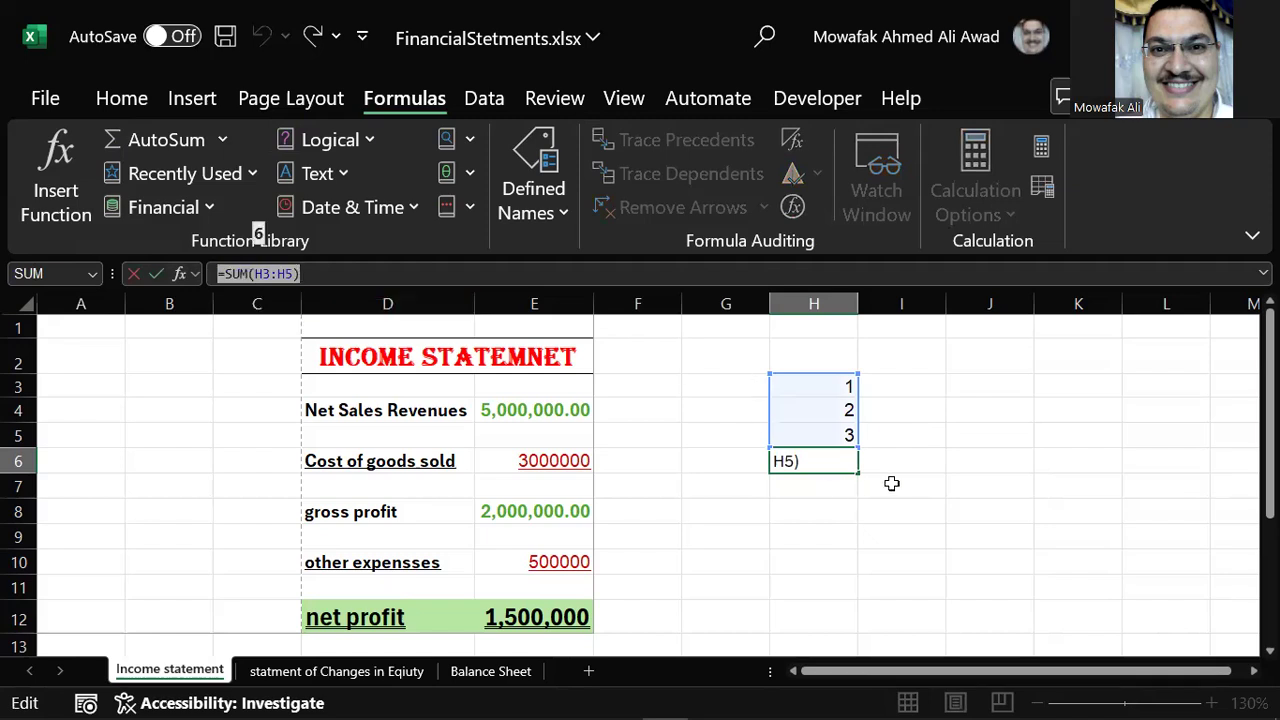
left_click(933, 476)
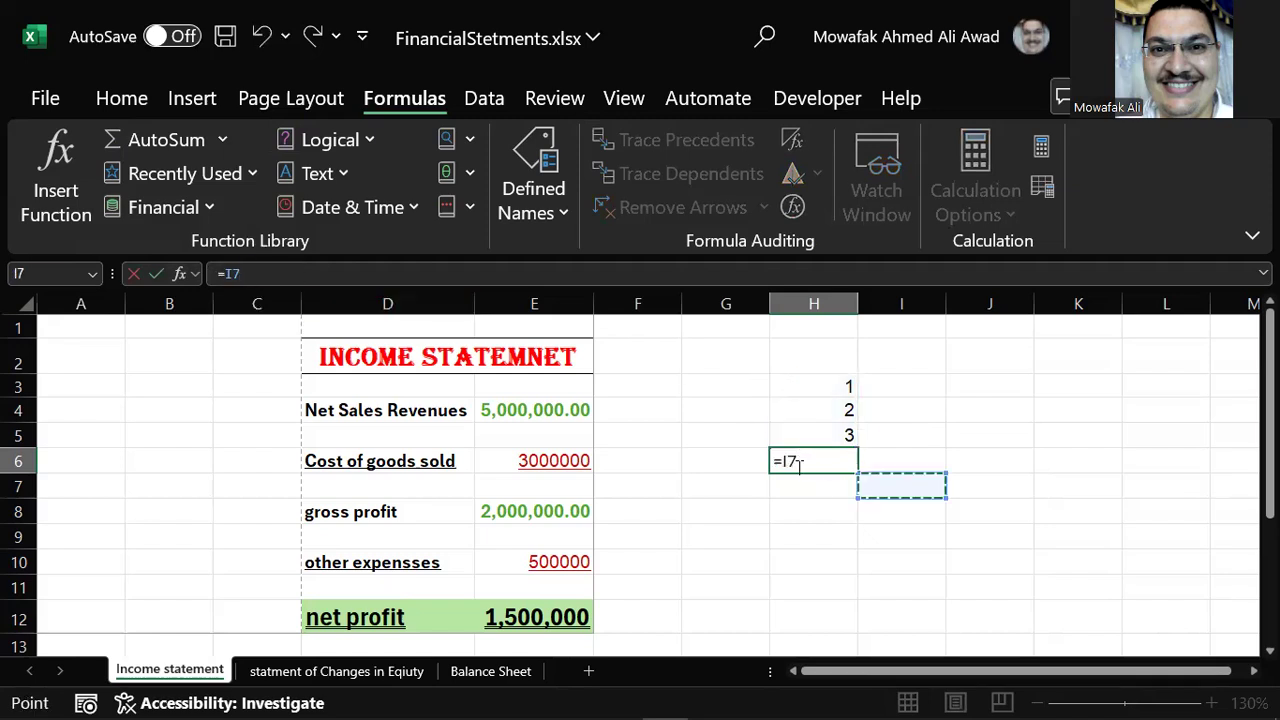
key("Escape")
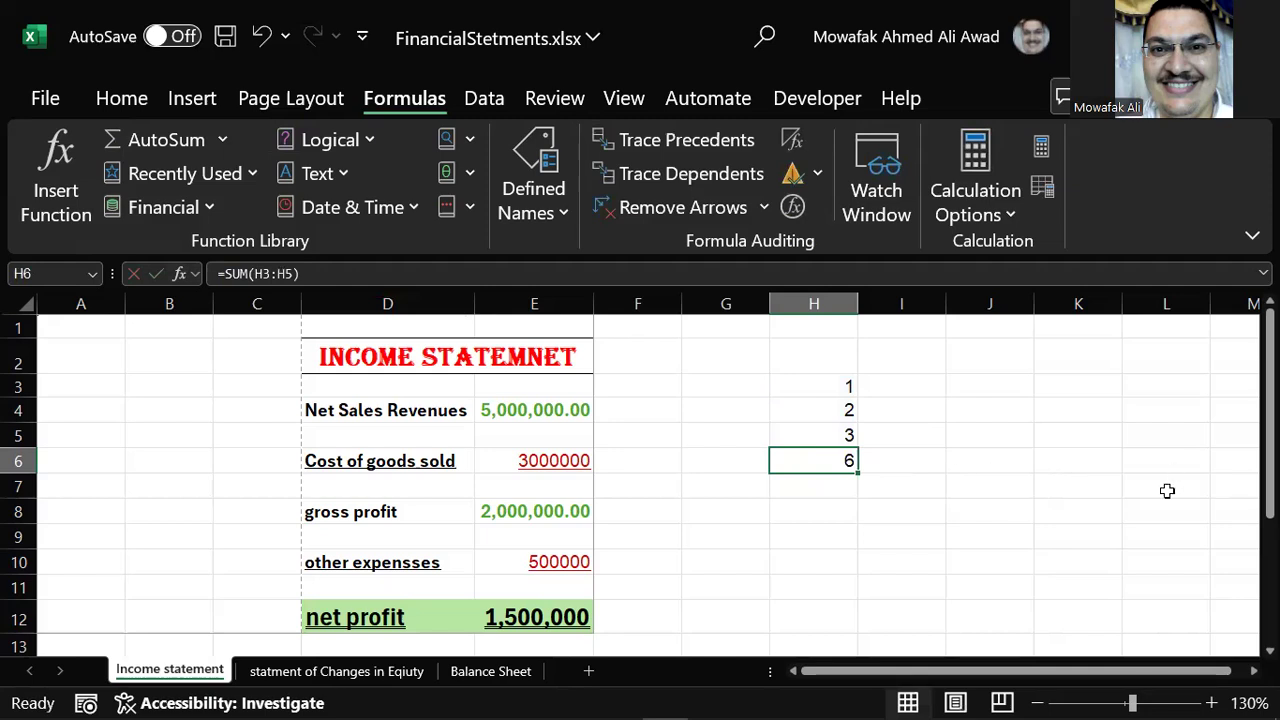
Clear the SUM formula from H6 and the test numbers from H3:H5.
key("Delete")
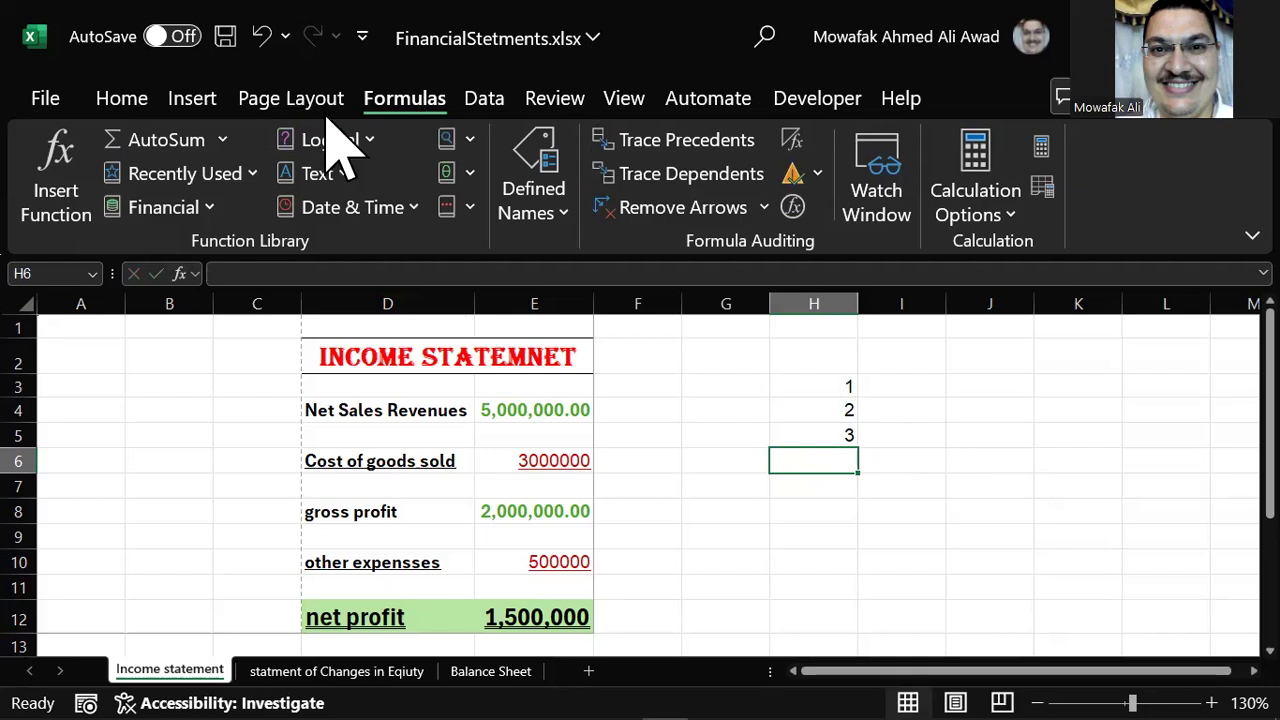
left_click(484, 100)
left_click(570, 100)
left_click(622, 100)
left_click(712, 100)
left_click(817, 100)
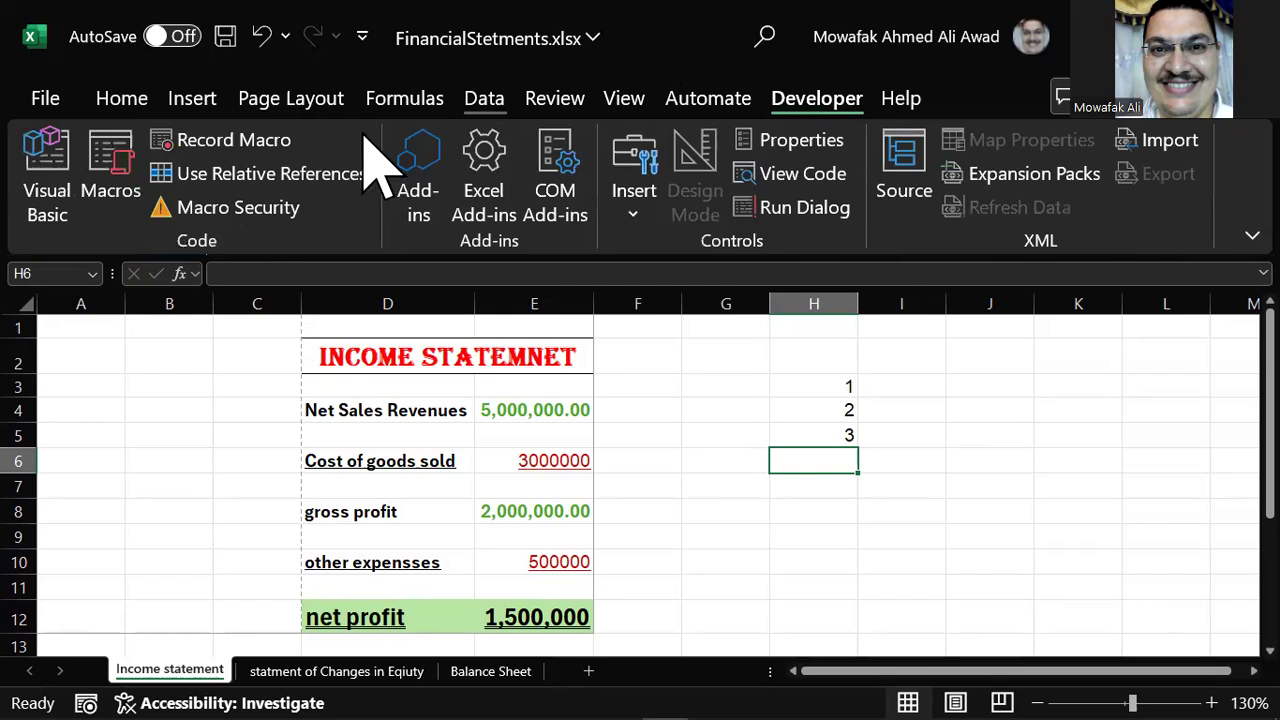
left_click_drag(813, 387, 829, 448)
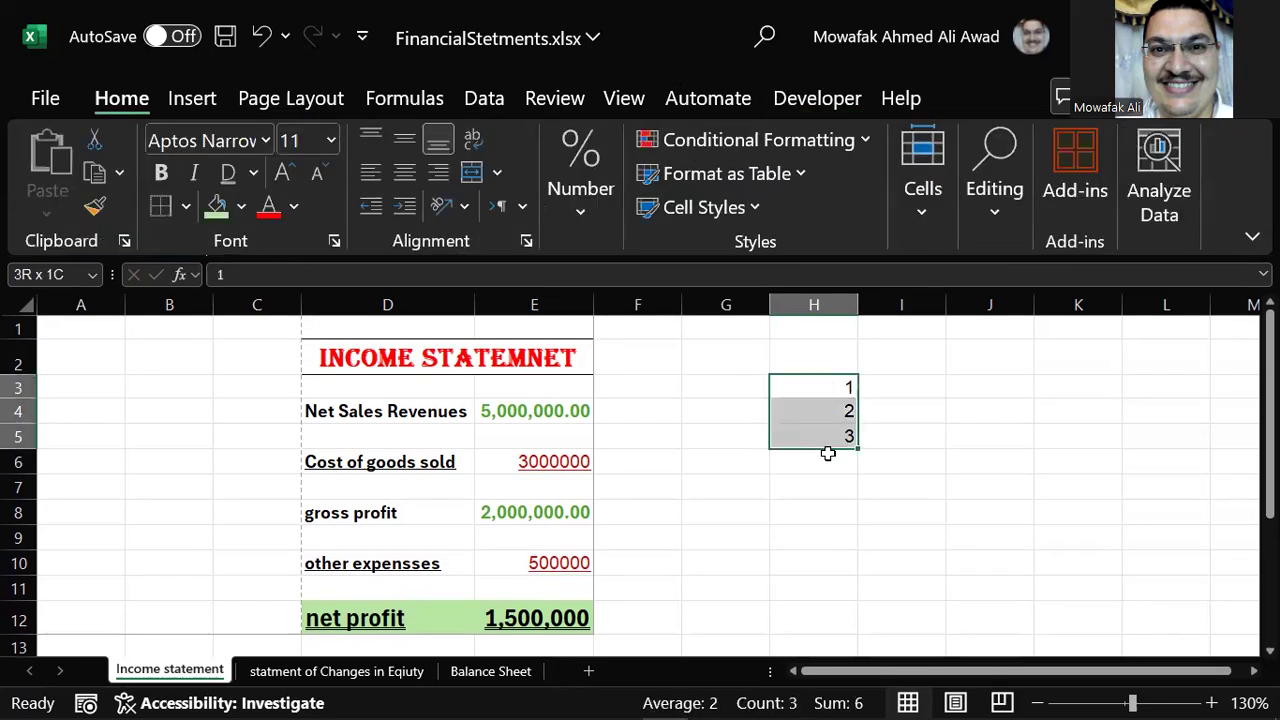
key("Delete")
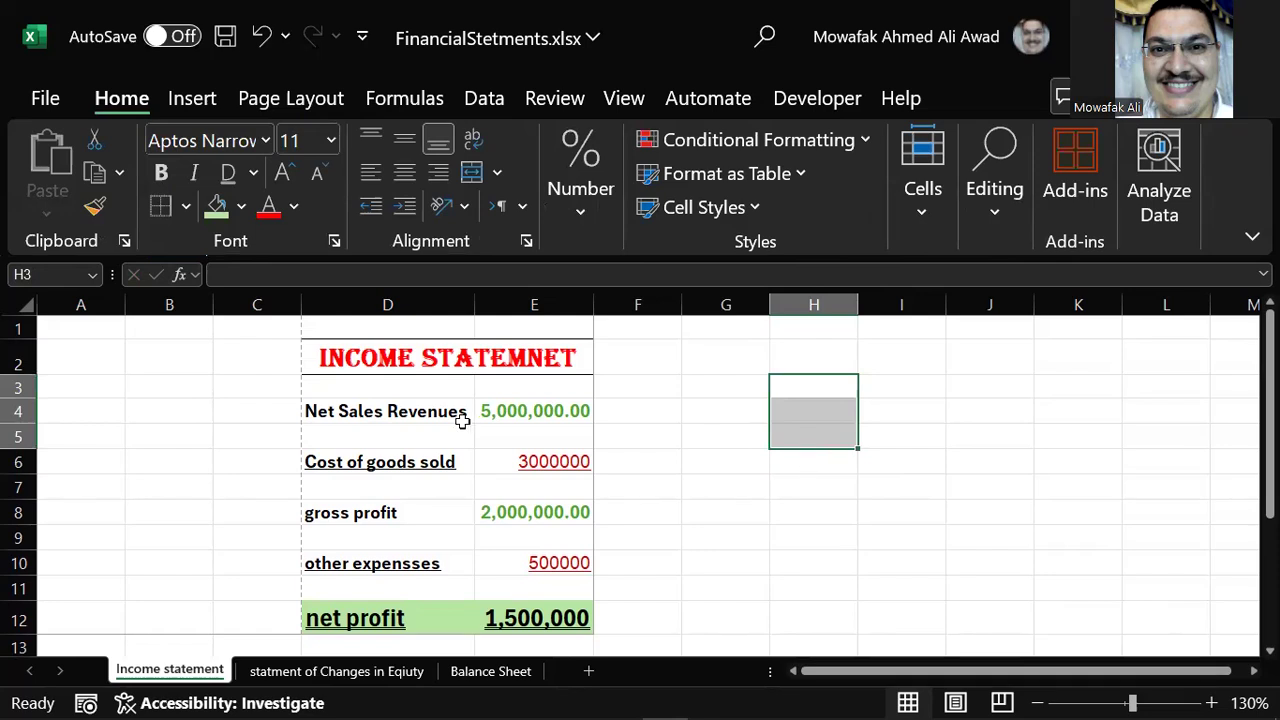
Copy the income statement table in D2:E12 to A2 and widen columns A and B to fit its contents.
left_click_drag(529, 356, 390, 614)
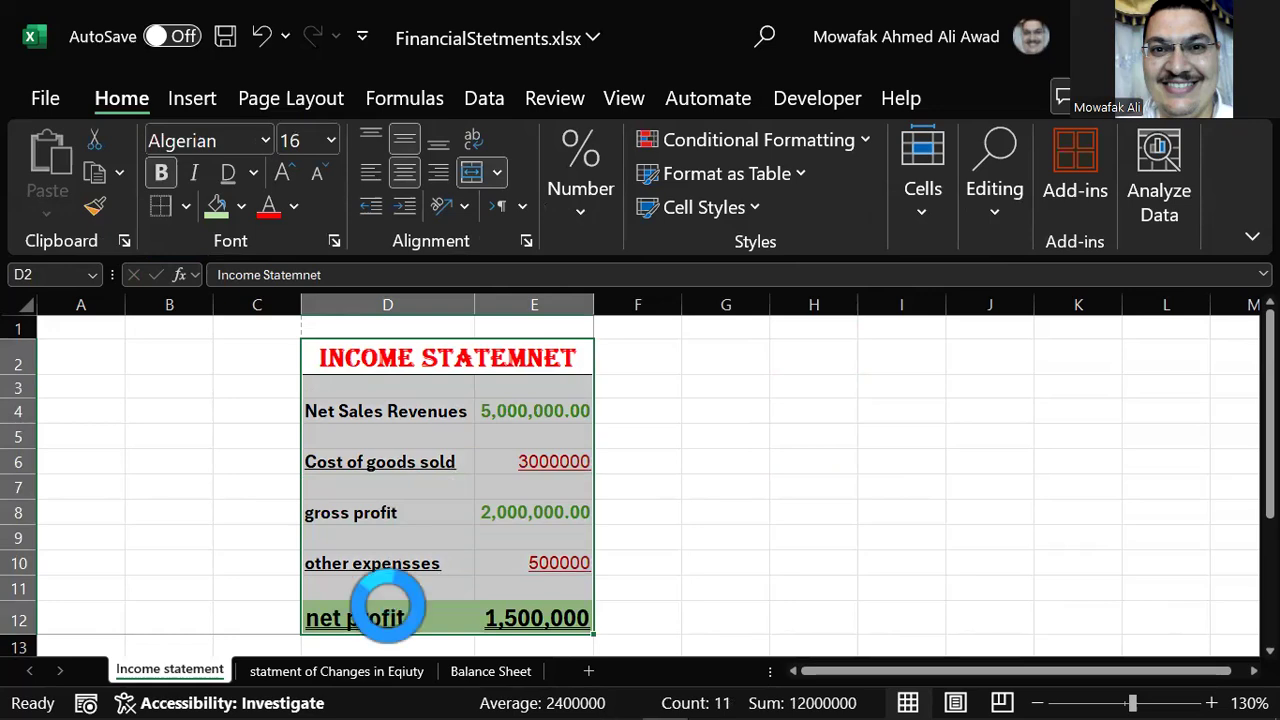
key("ctrl+c")
left_click(95, 350)
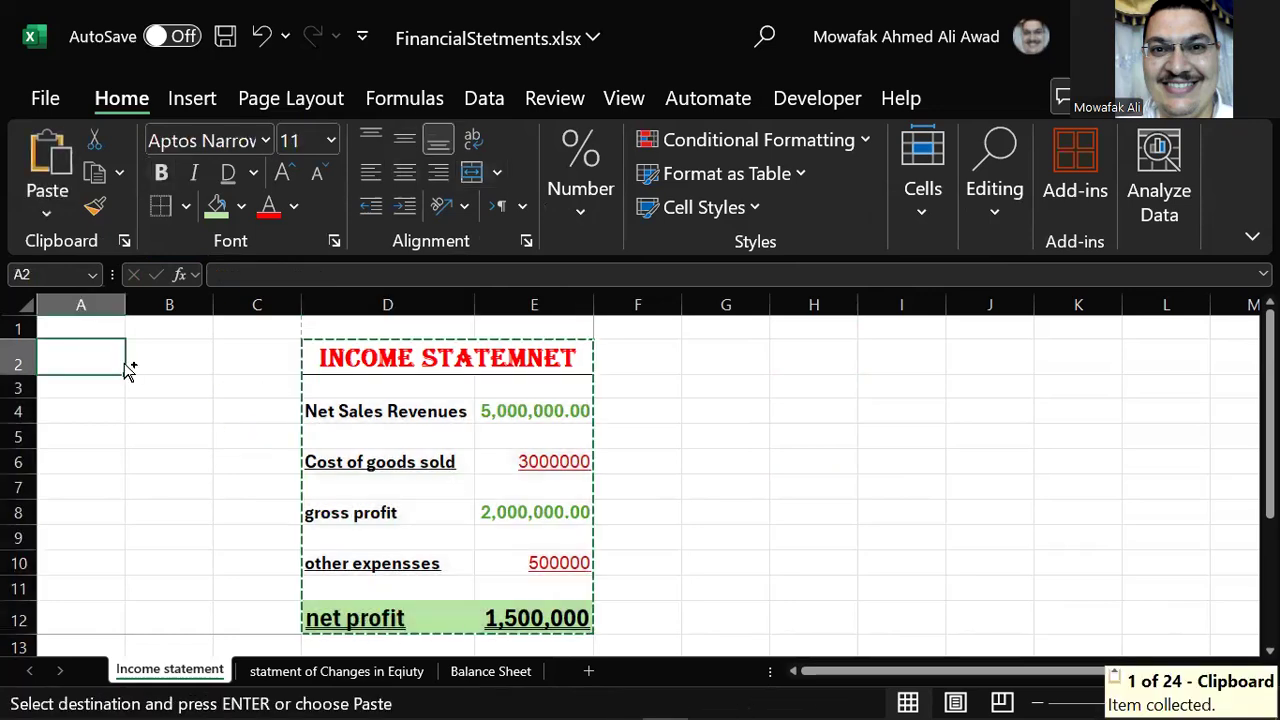
key("ctrl+v")
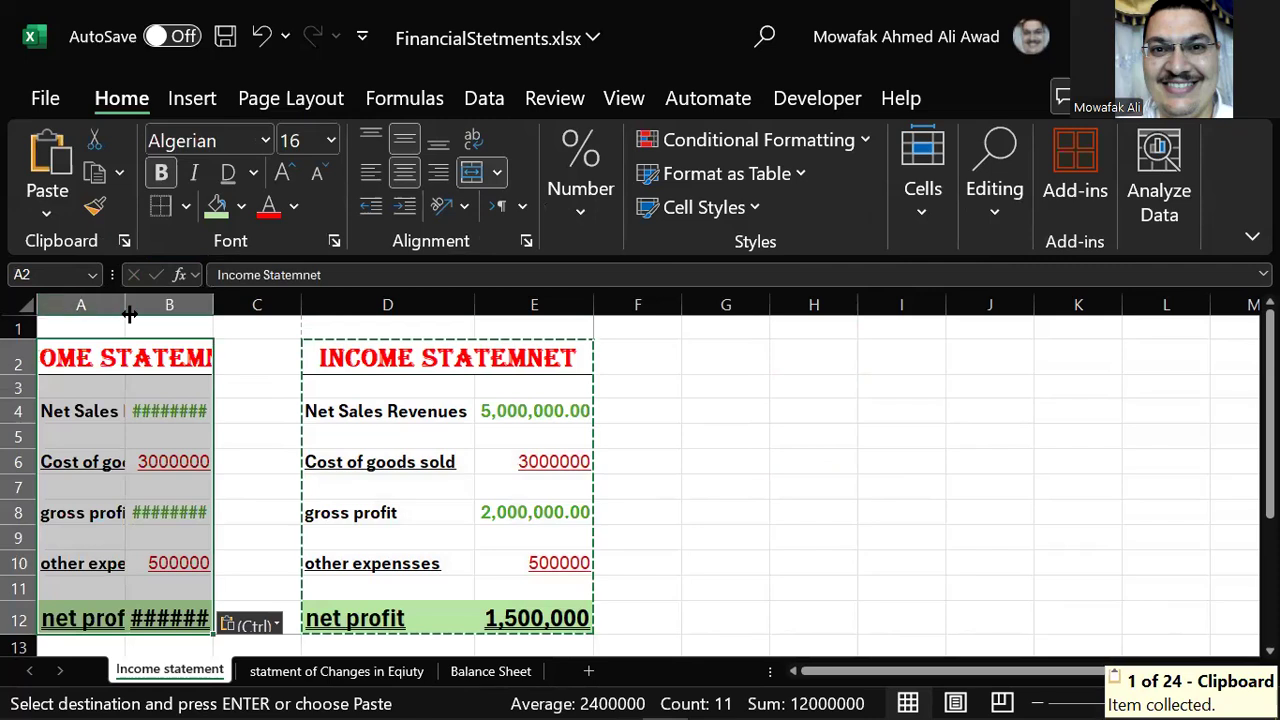
left_click_drag(125, 309, 210, 310)
left_click_drag(299, 314, 330, 315)
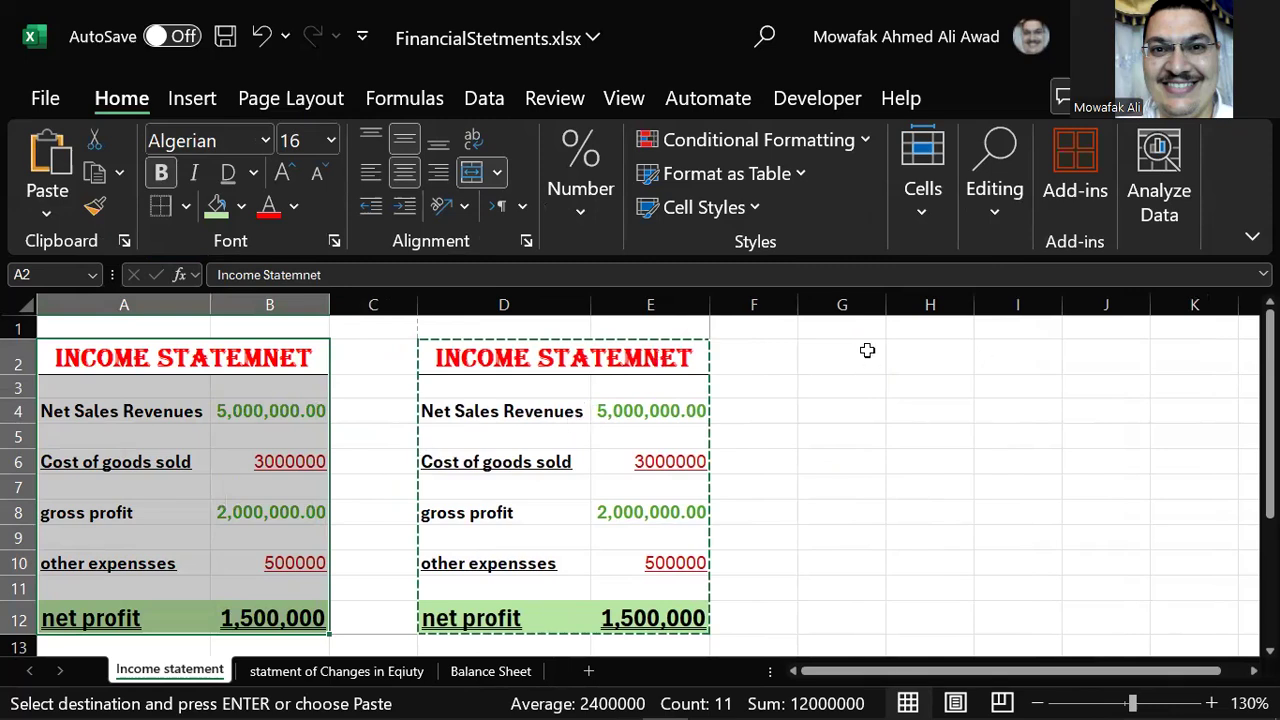
left_click(914, 352)
key("ctrl+v")
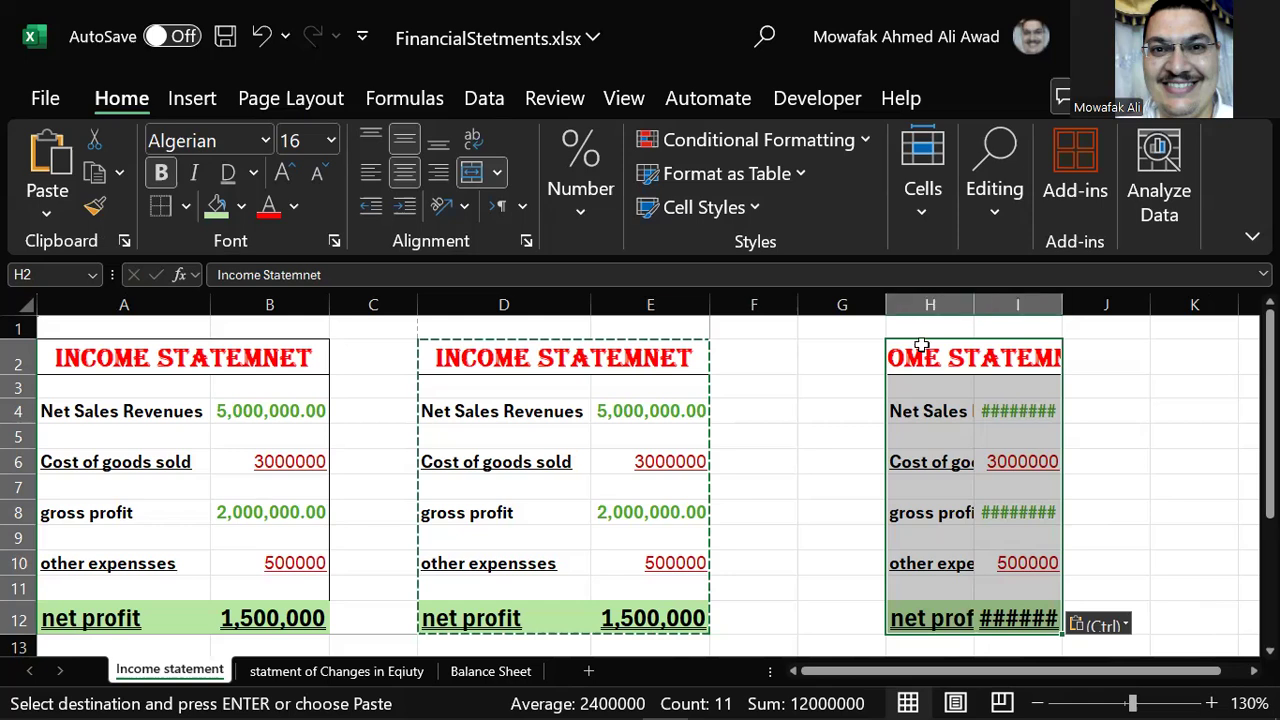
key("ctrl+z")
Paste the copied income statement table at G2 and widen columns G and H to fit its contents.
left_click(872, 372)
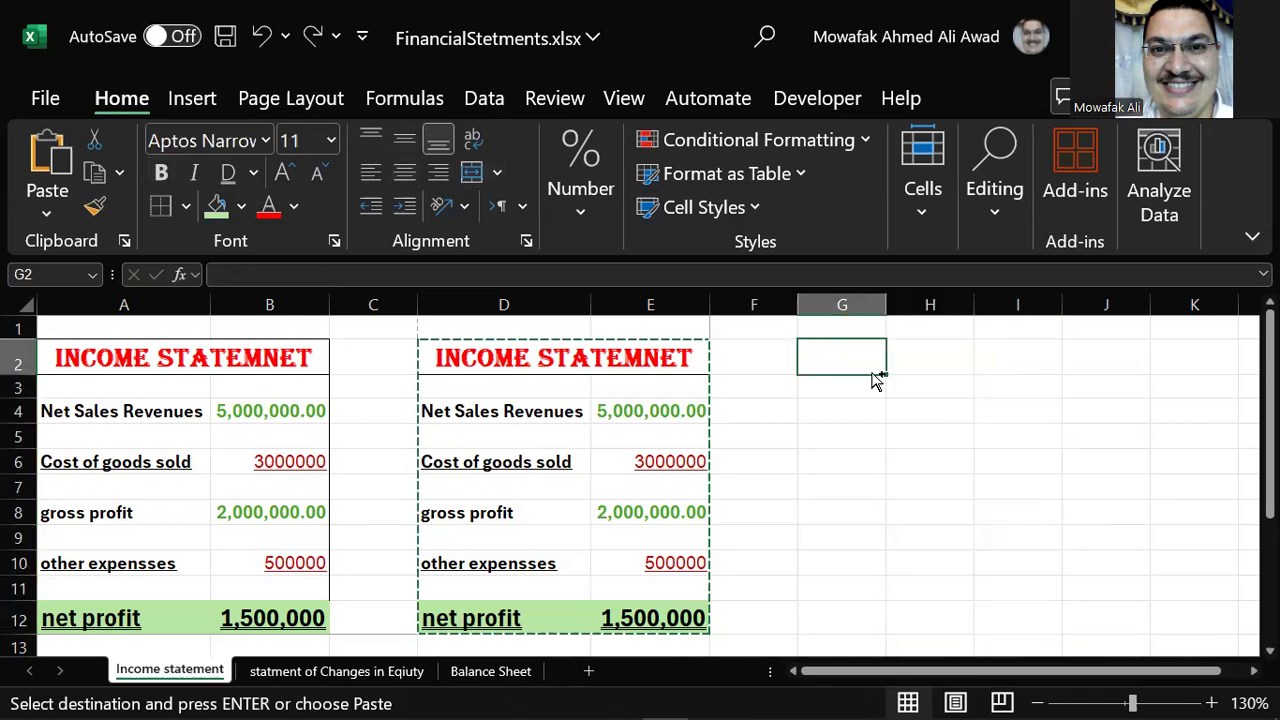
key("ctrl+v")
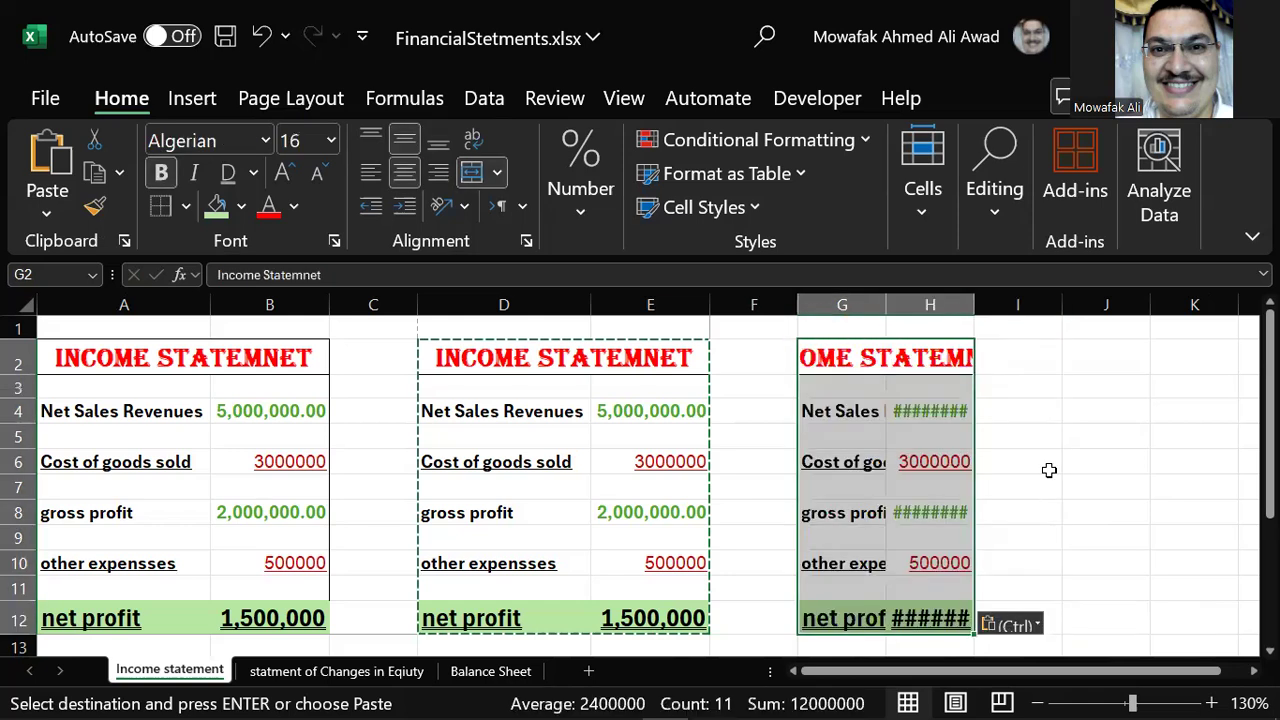
double_click(972, 303)
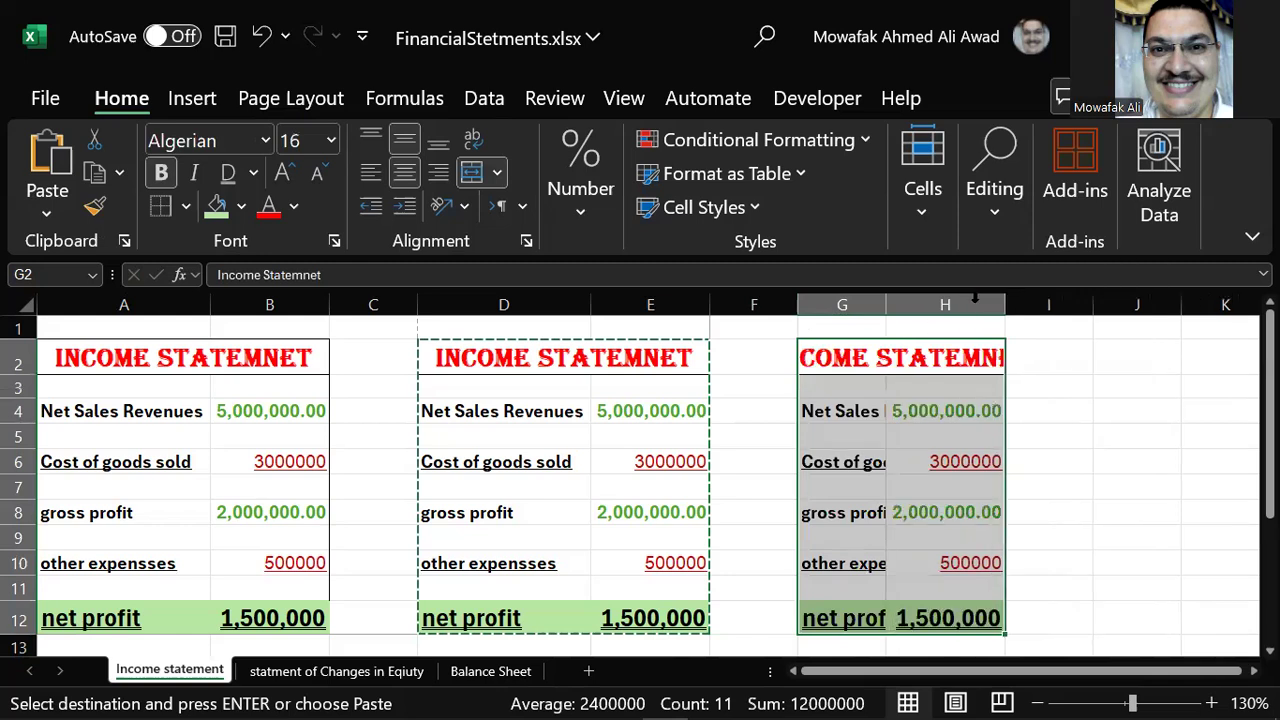
double_click(886, 304)
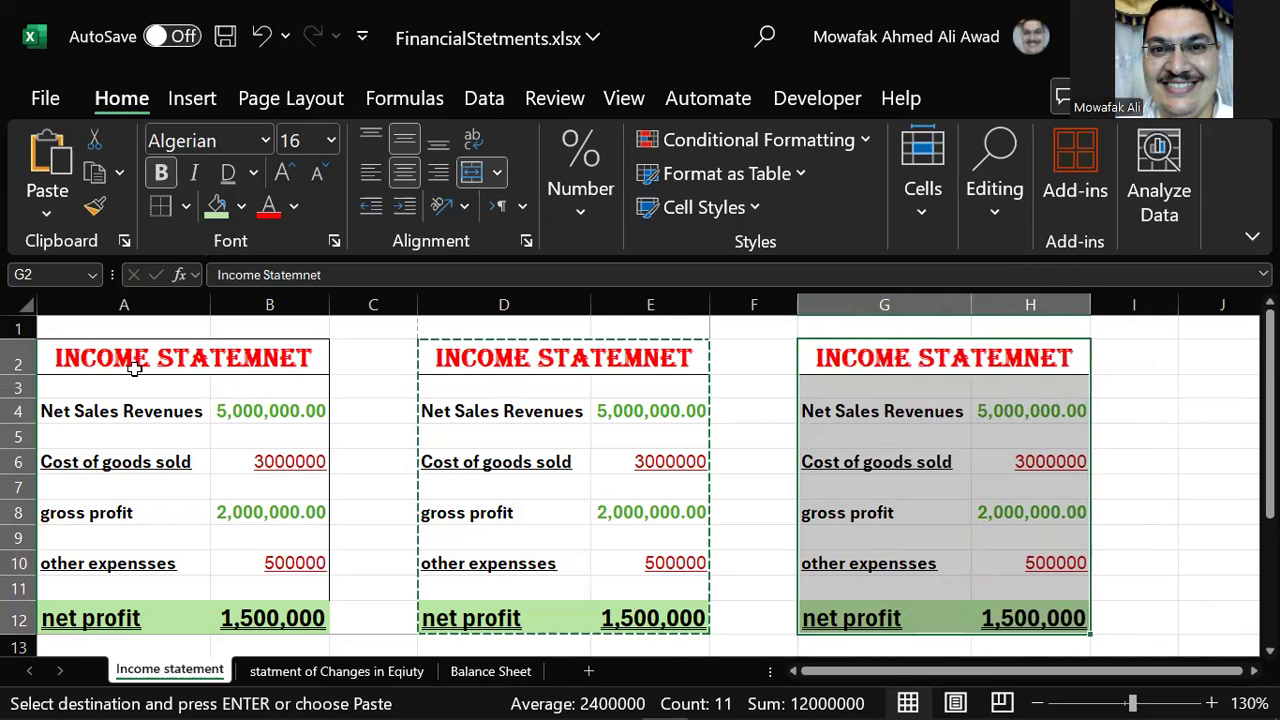
Replace the title of the middle table in D2 with "st.of ganges in Equity".
double_click(533, 358)
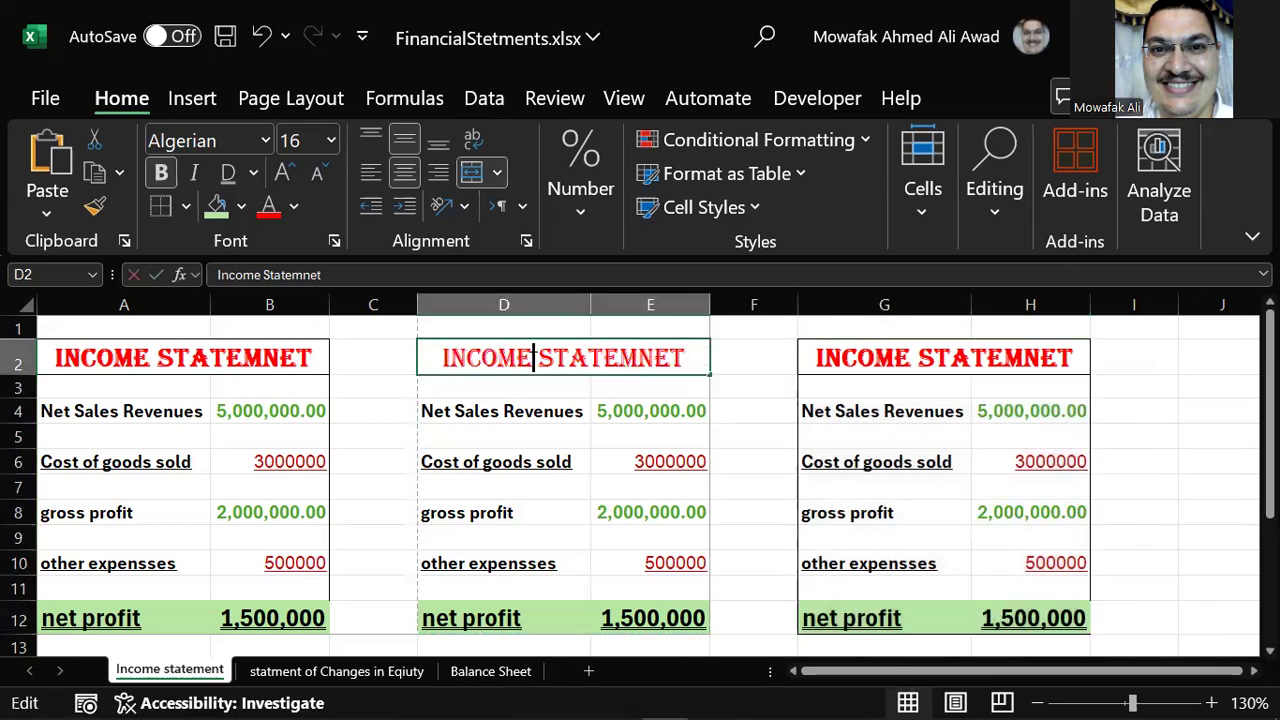
triple_click(484, 357)
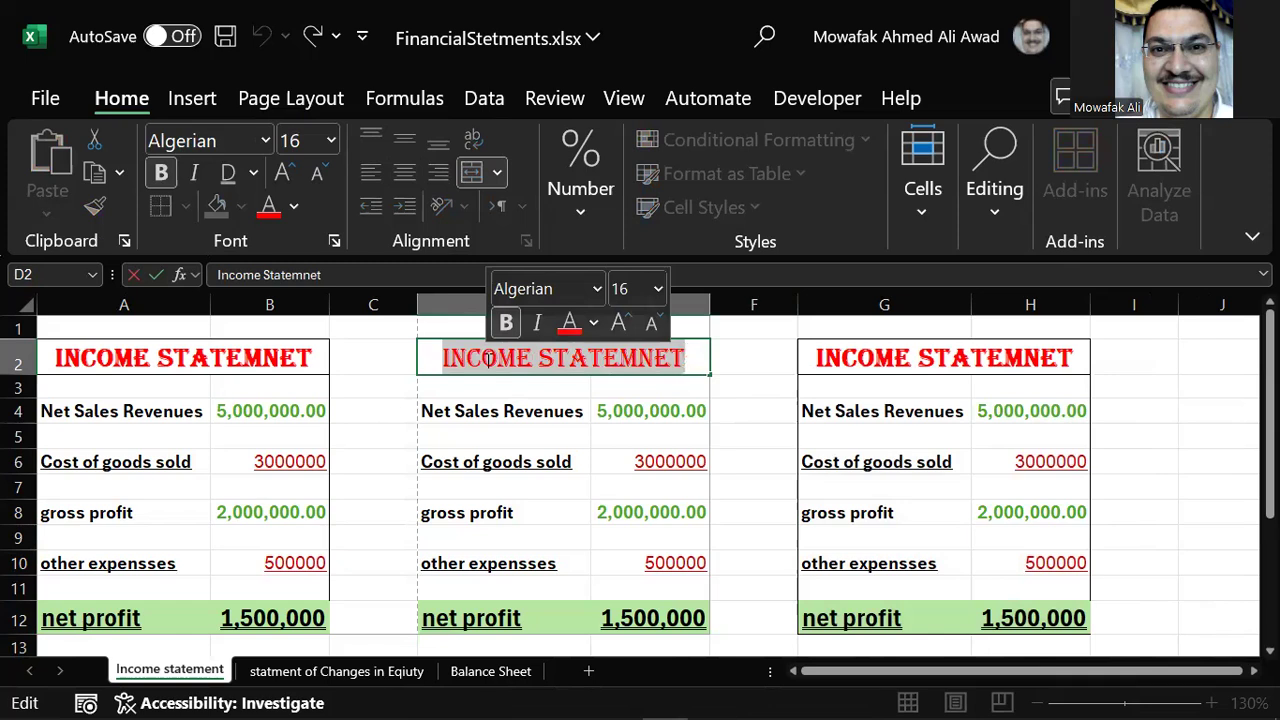
type("st.of")
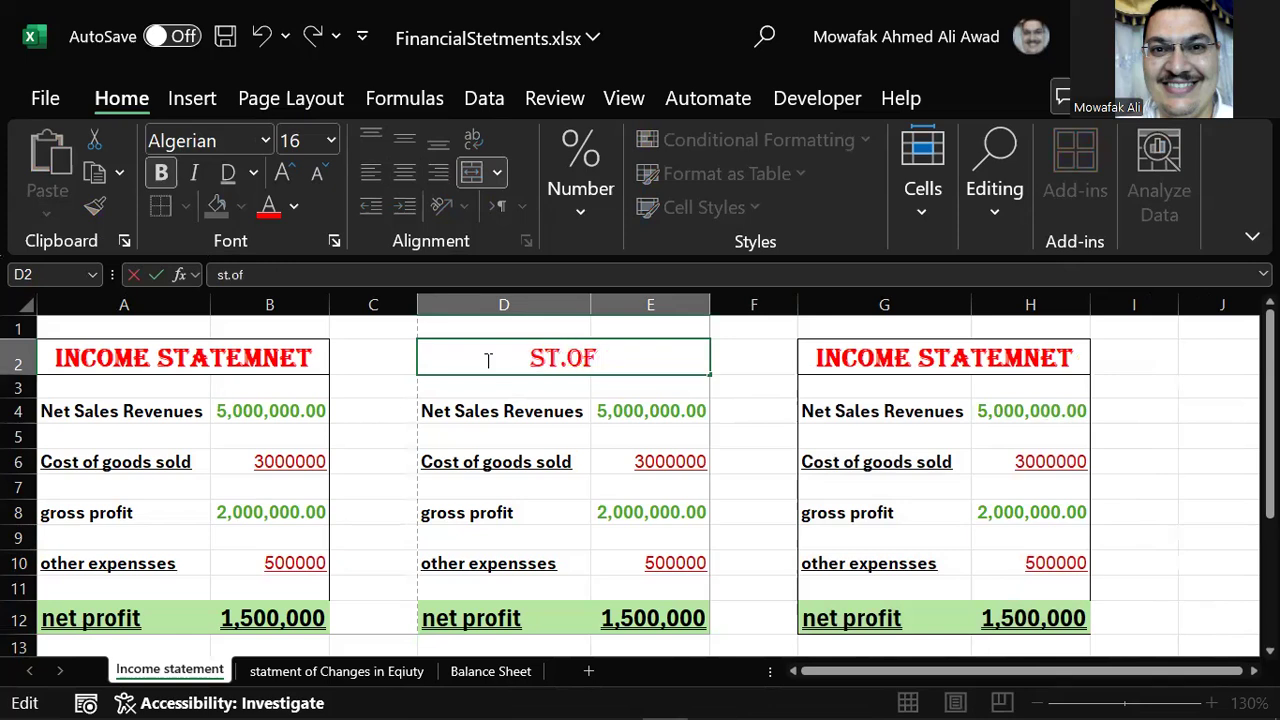
type(" g")
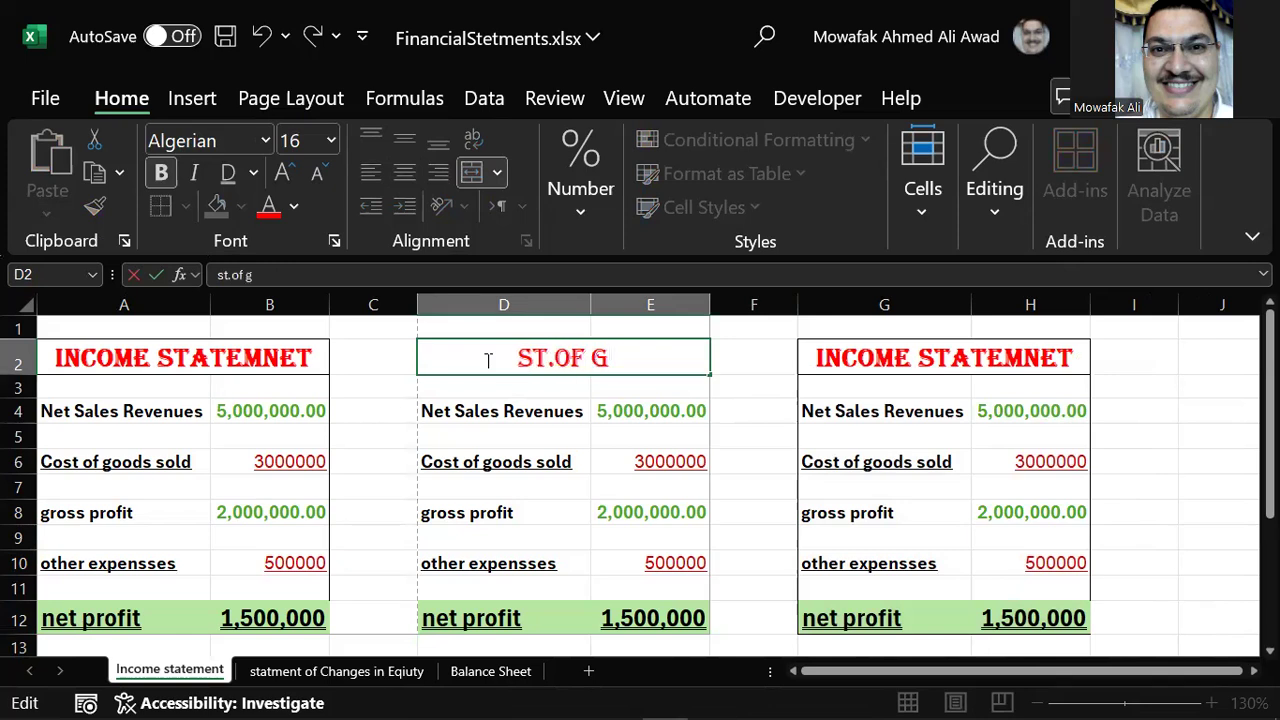
type("an")
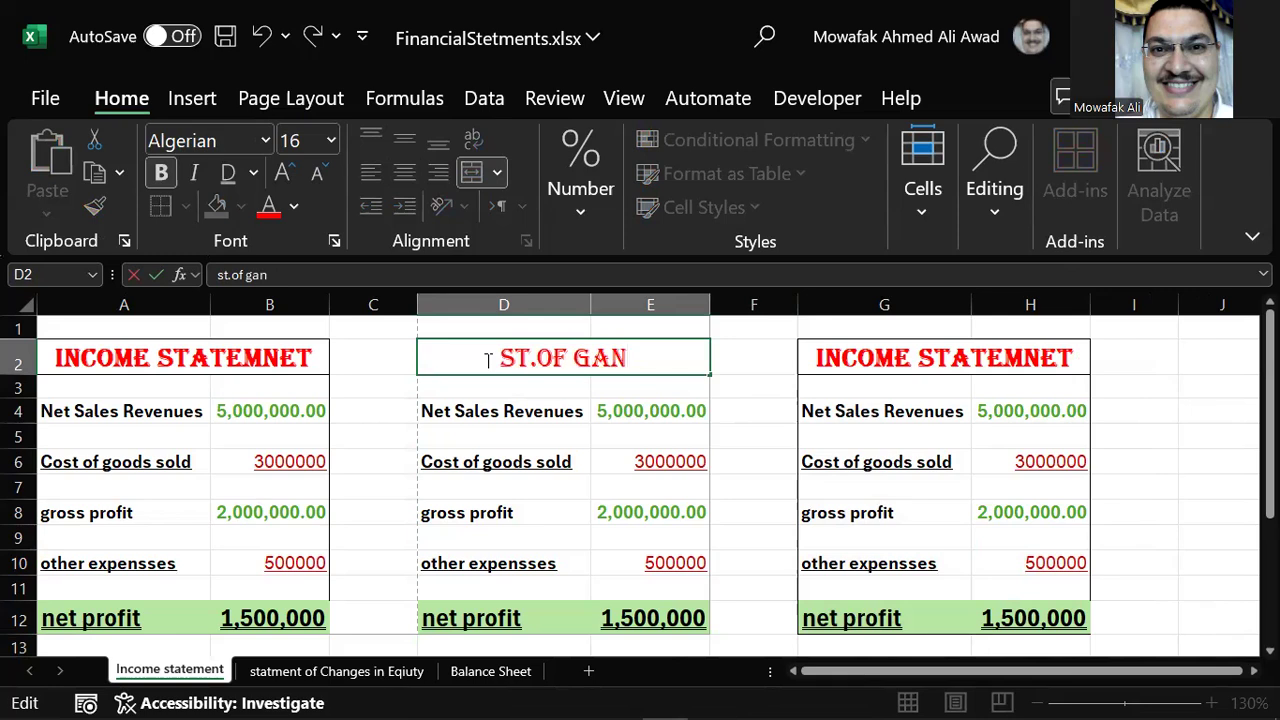
type("ges in")
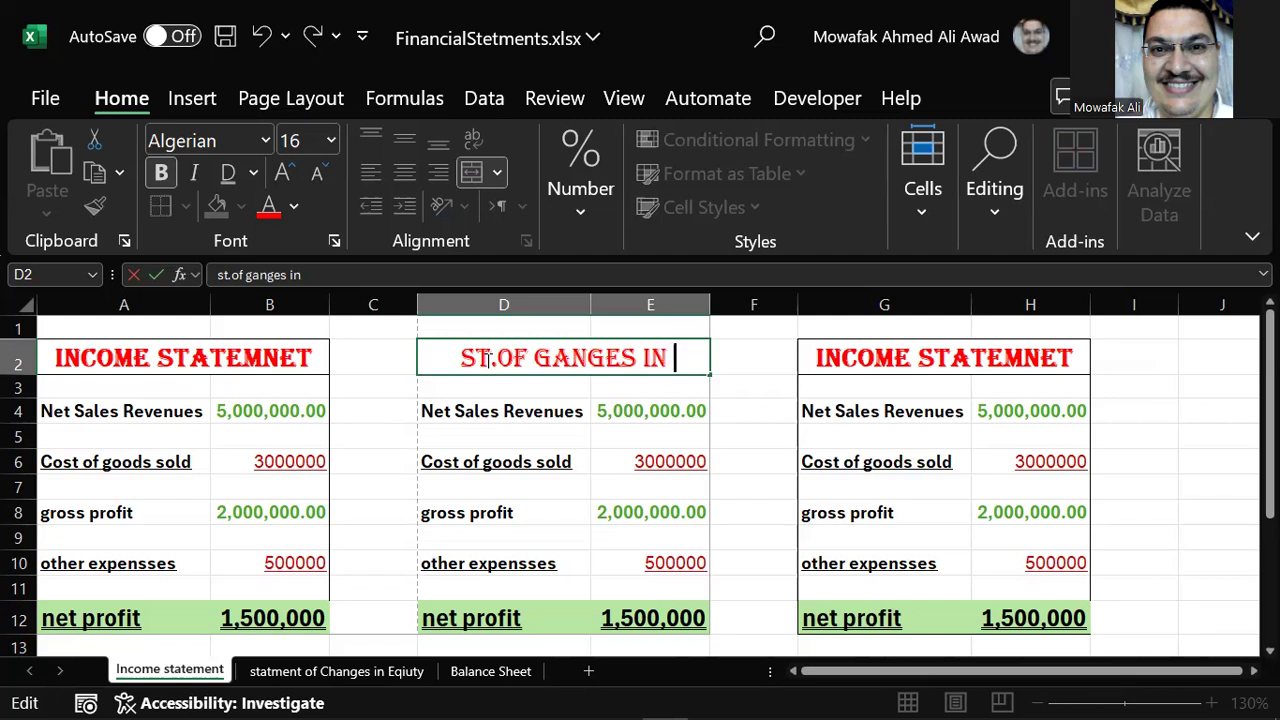
type("E")
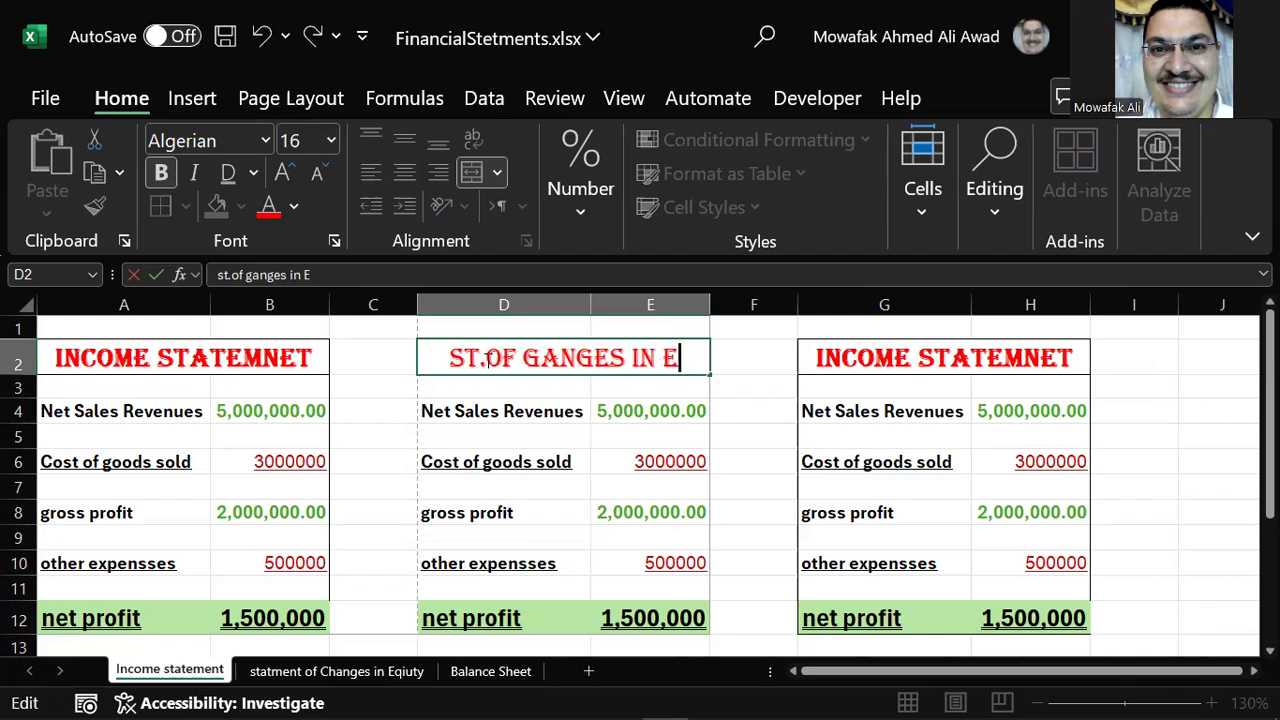
type("quity")
key("Return")
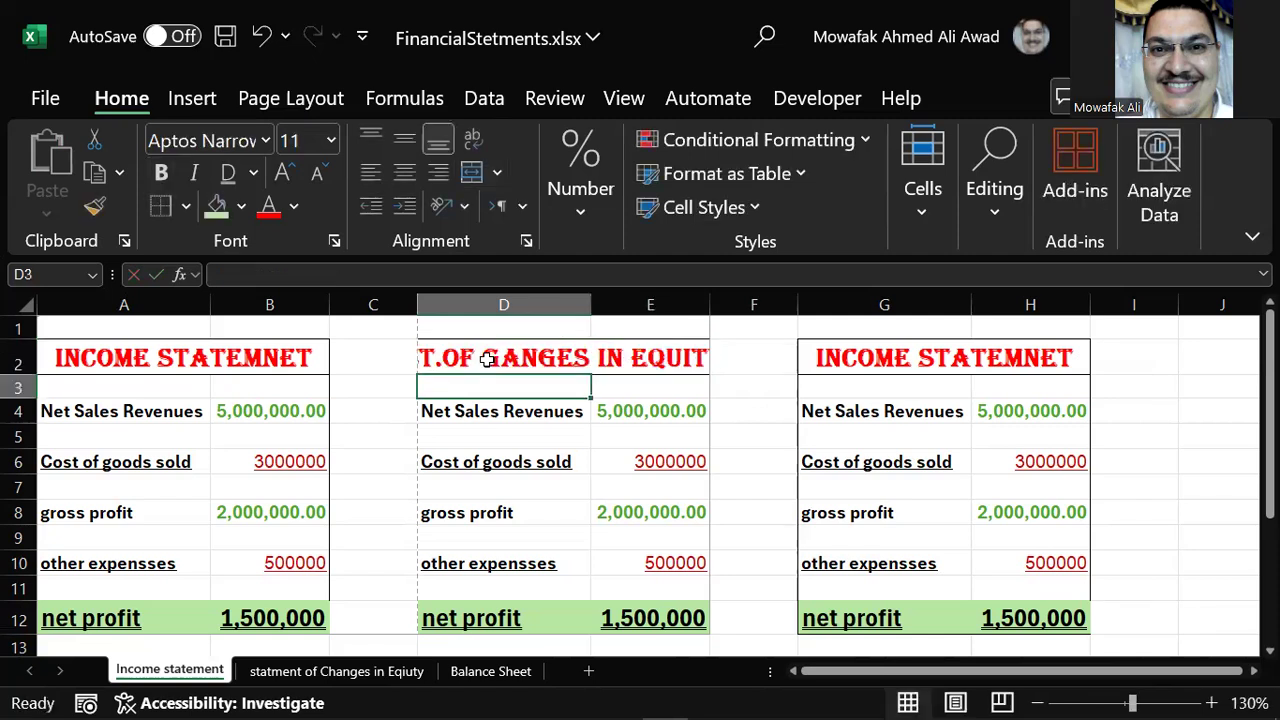
Change the font of the row 2 titles, trying ADLaM Display and settling on Agency FB at size 16.
left_click_drag(625, 305, 452, 306)
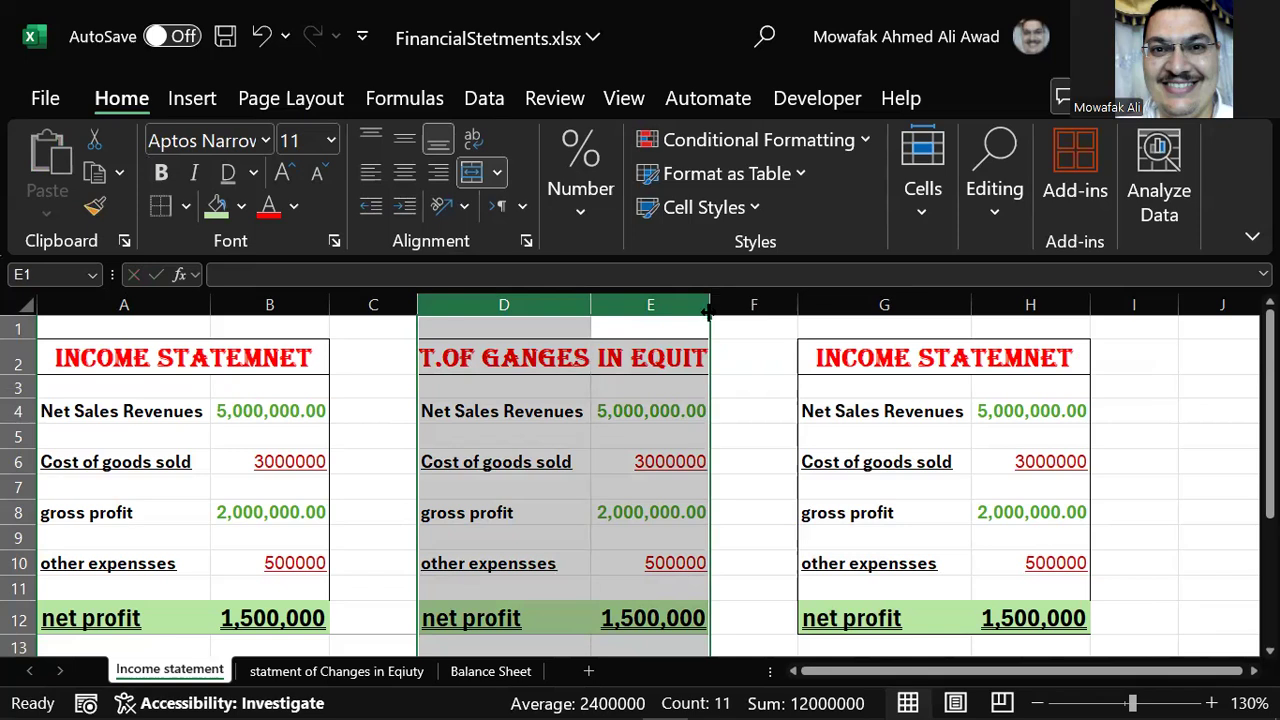
left_click(548, 344)
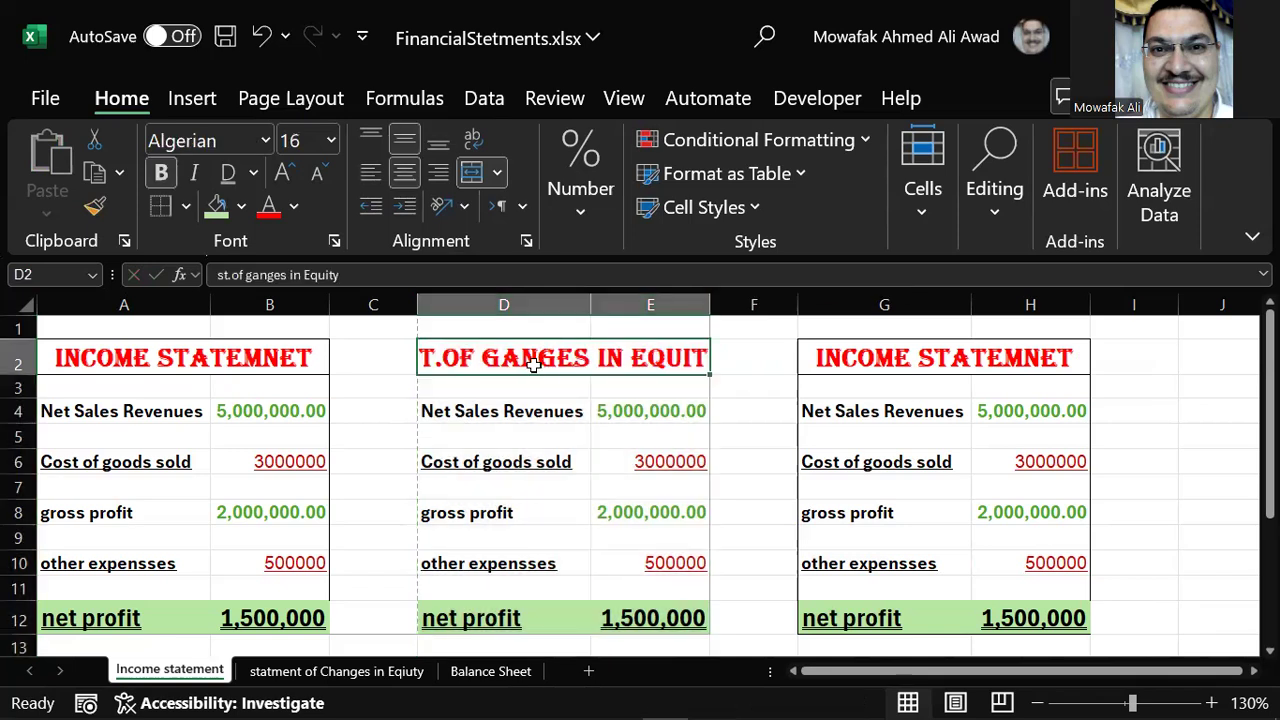
left_click(18, 362)
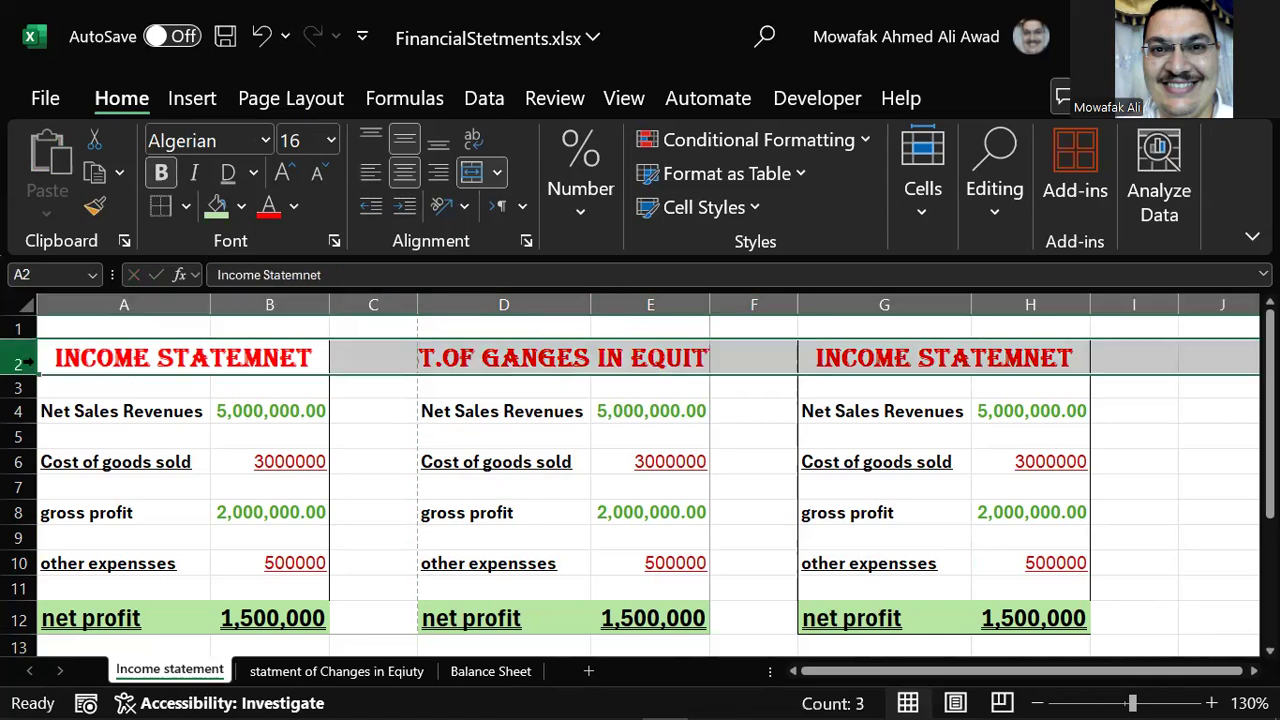
left_click(265, 140)
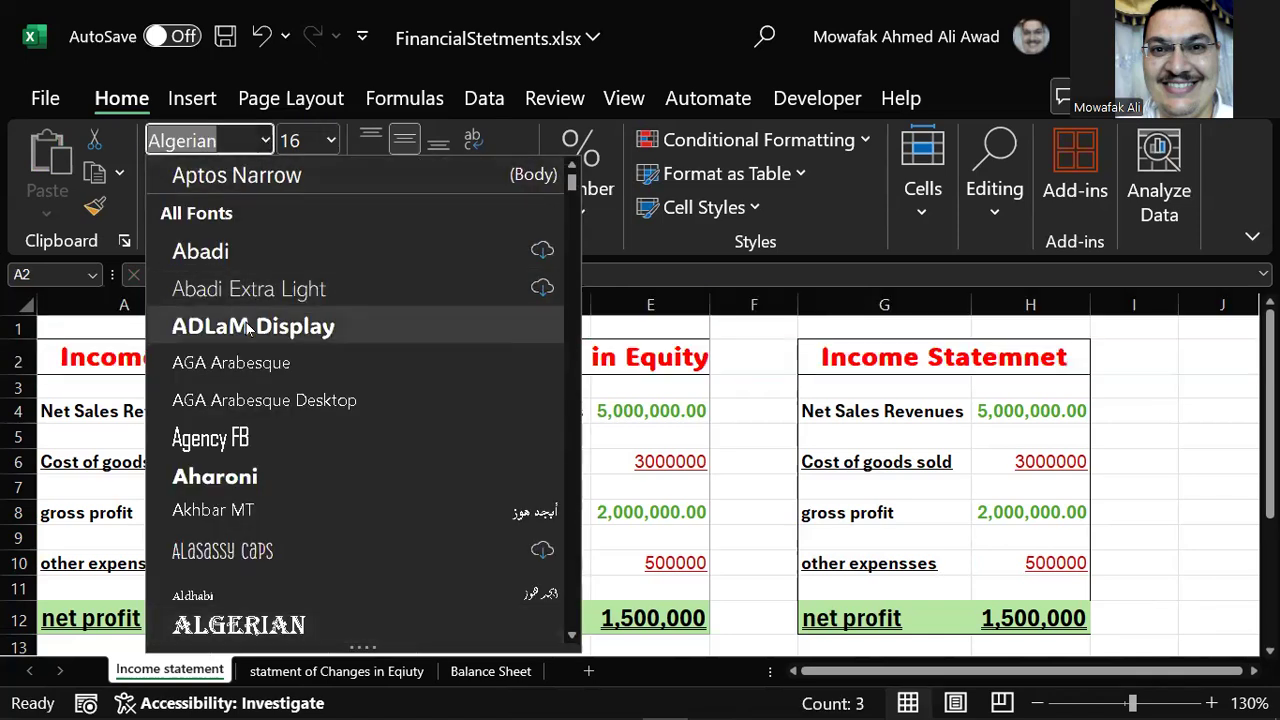
left_click(250, 326)
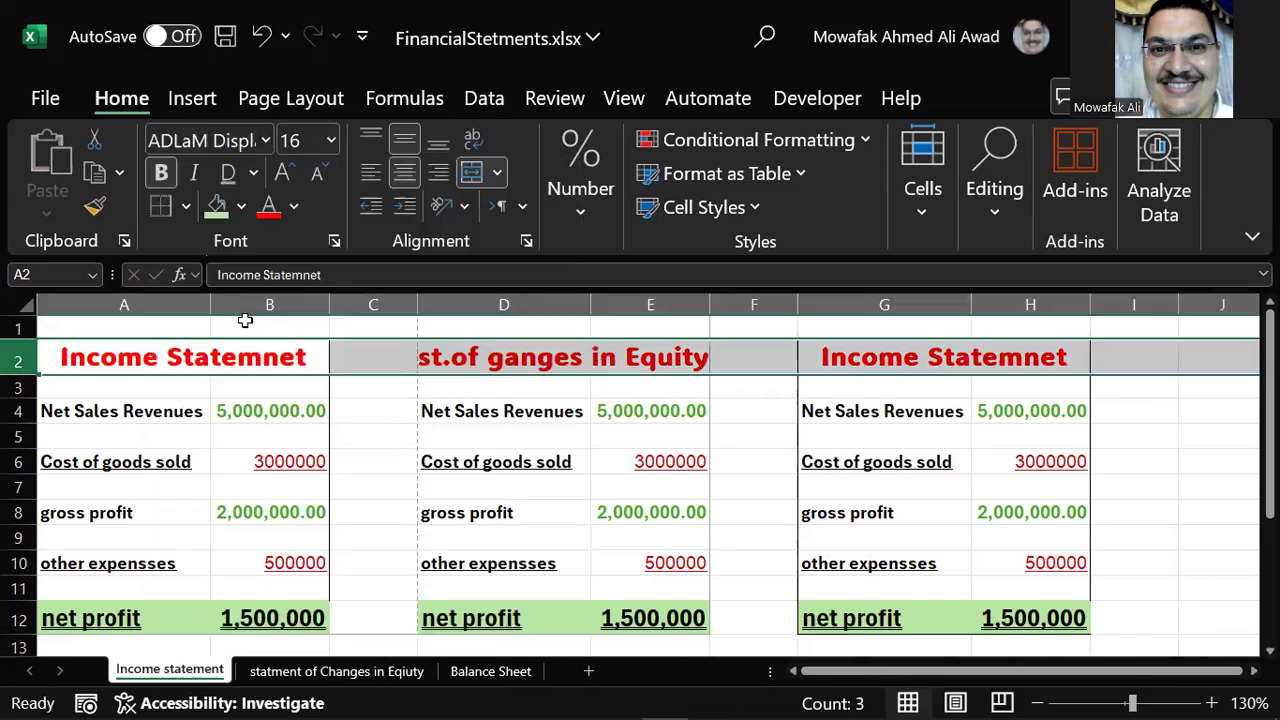
left_click(265, 140)
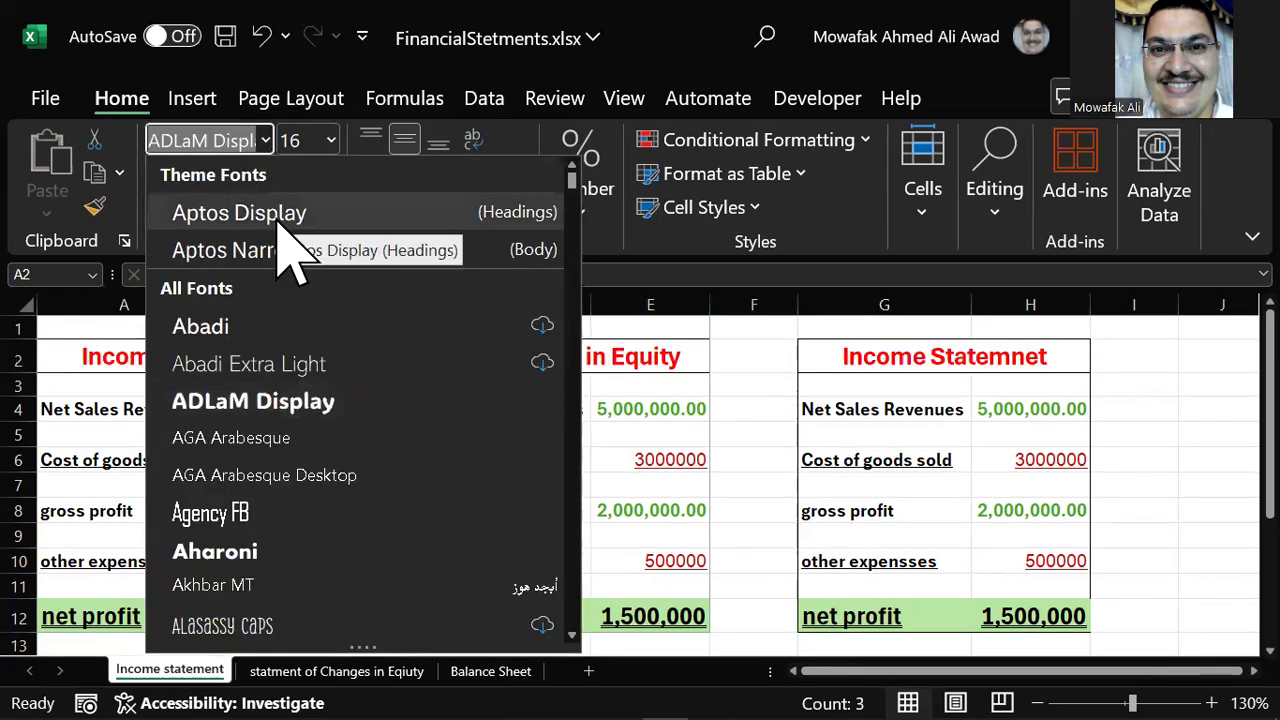
left_click(252, 524)
left_click(286, 176)
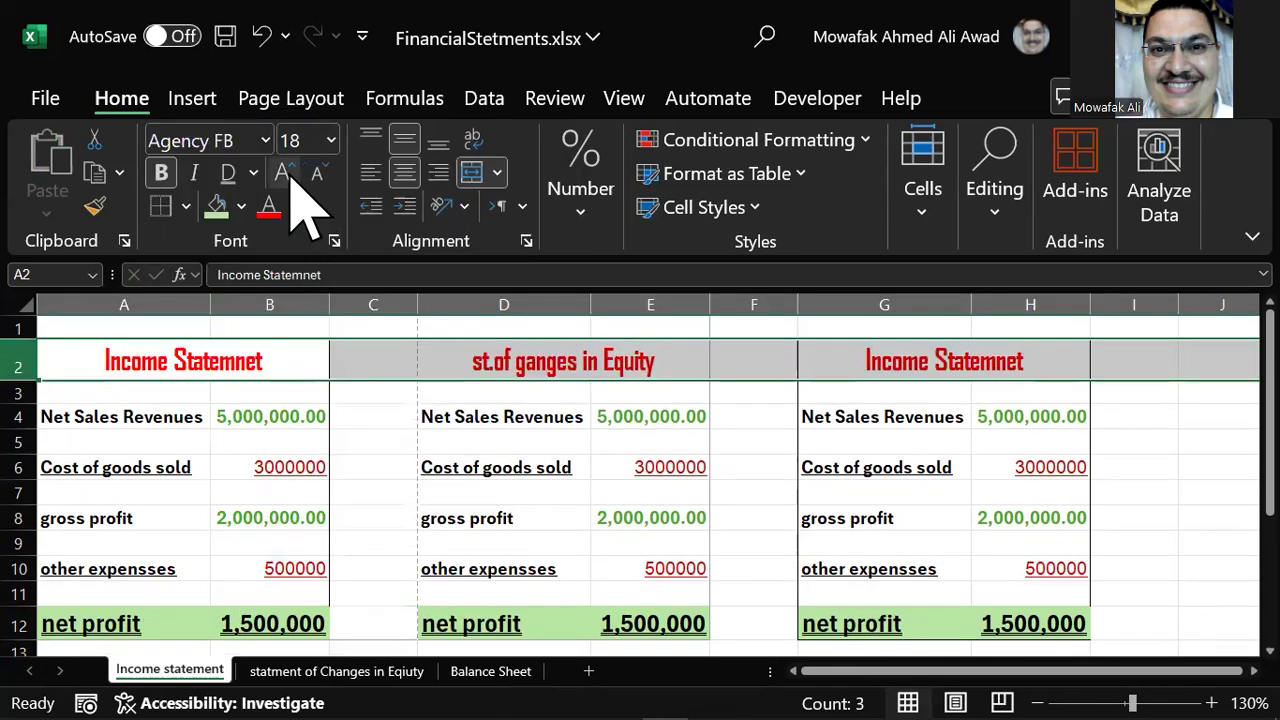
left_click(316, 172)
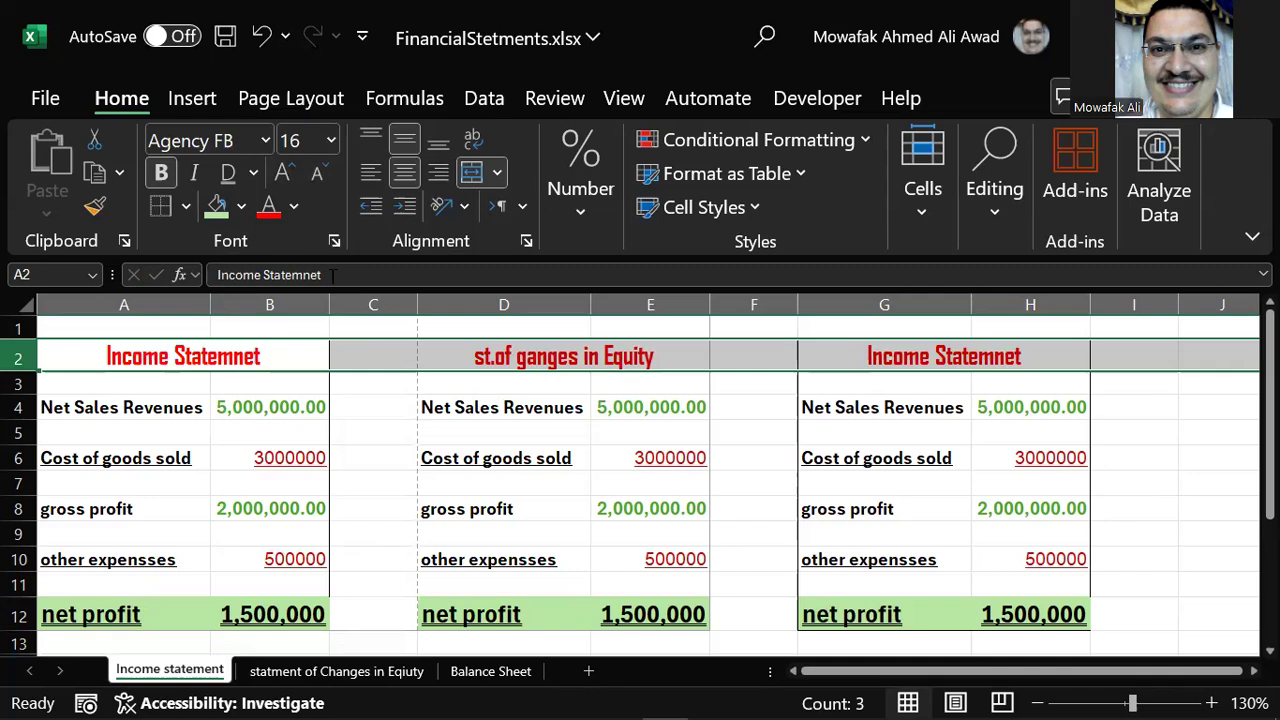
Apply outside borders to the middle table in D2:E12.
left_click(504, 360)
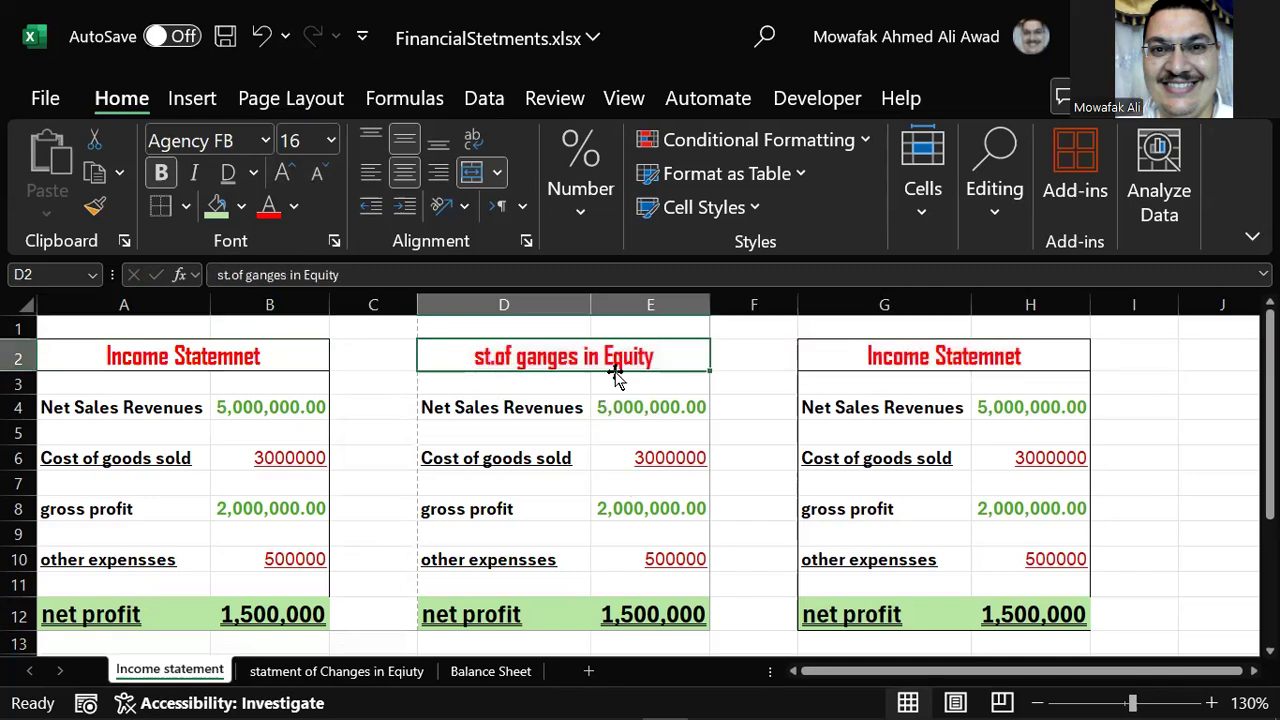
left_click_drag(606, 374, 569, 606)
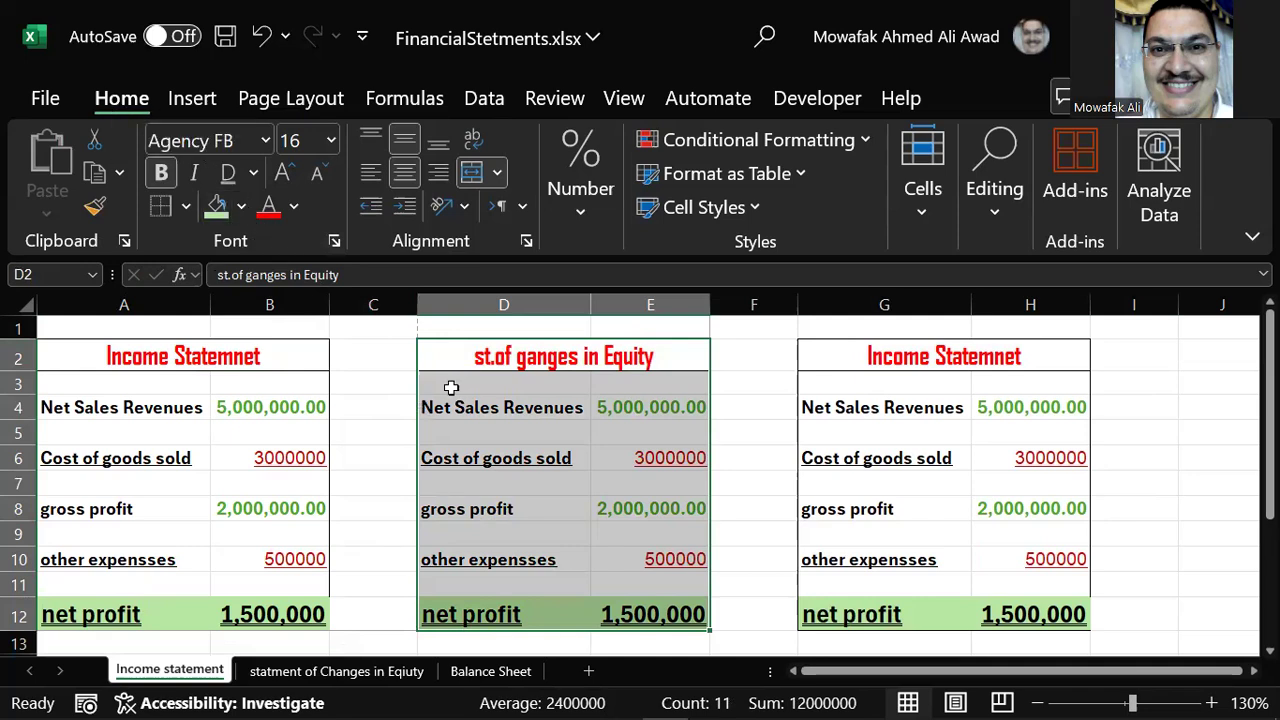
left_click(185, 207)
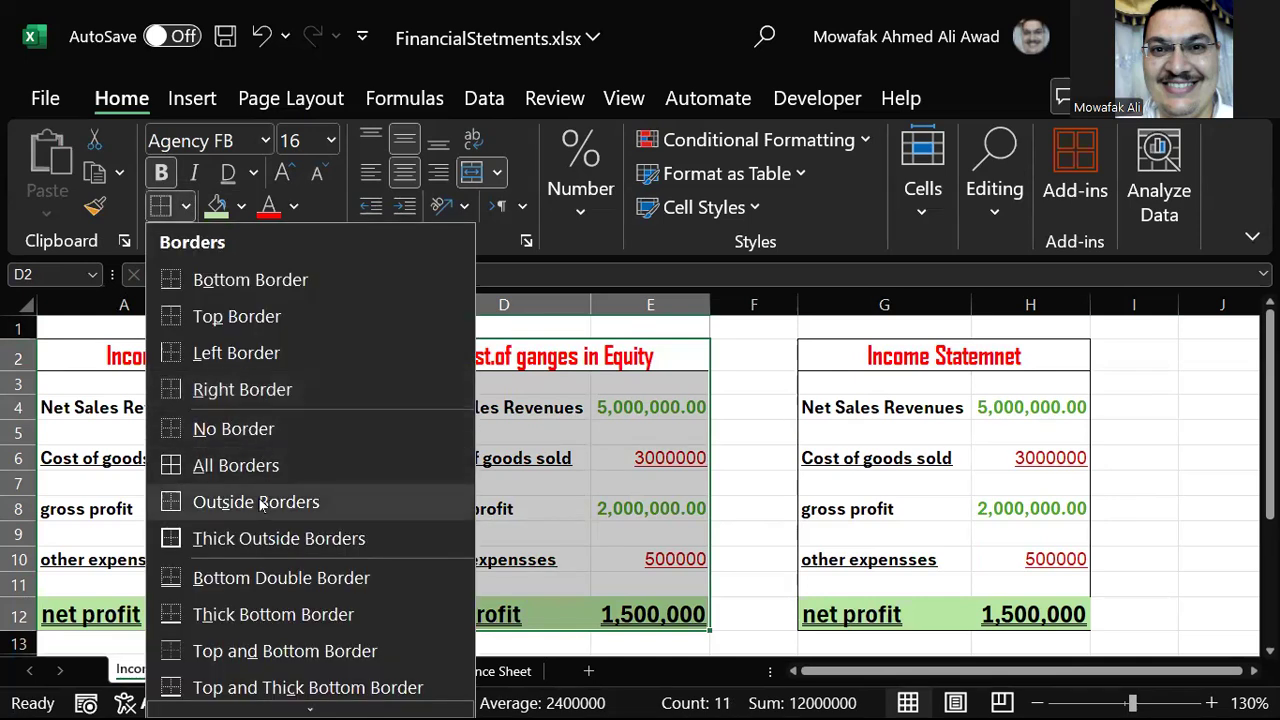
left_click(256, 502)
left_click(531, 488)
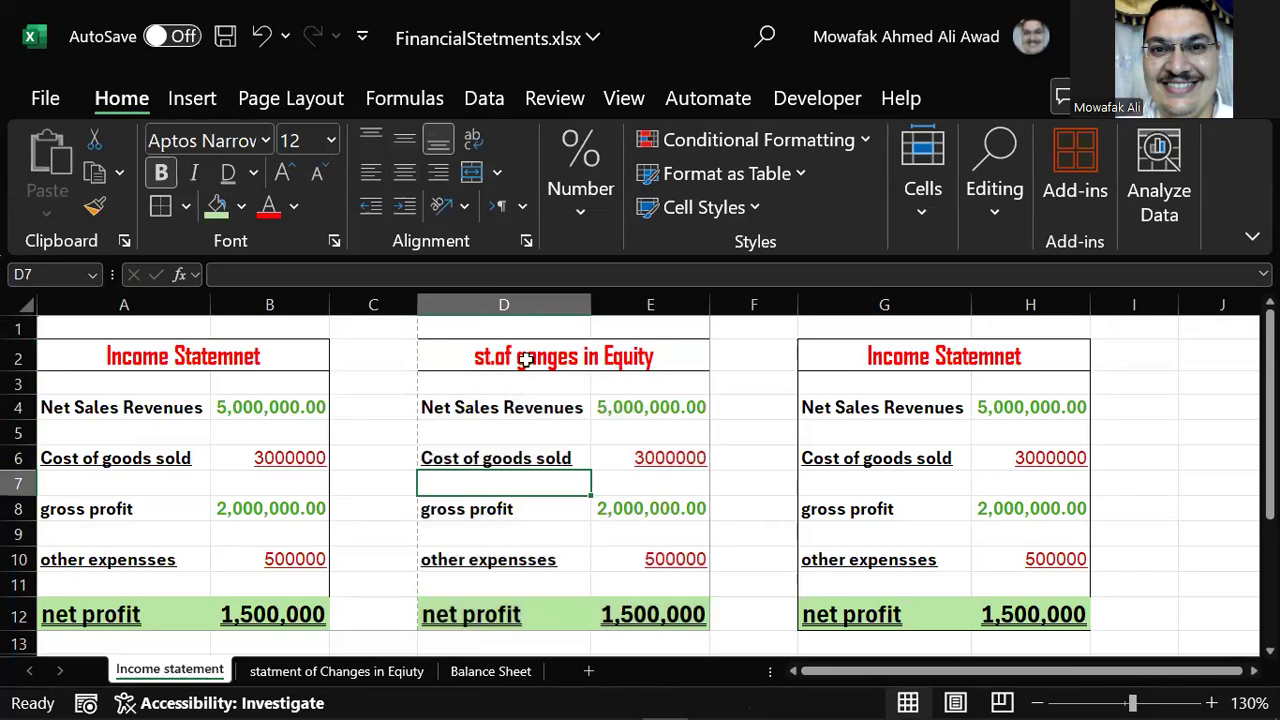
left_click_drag(468, 362, 487, 612)
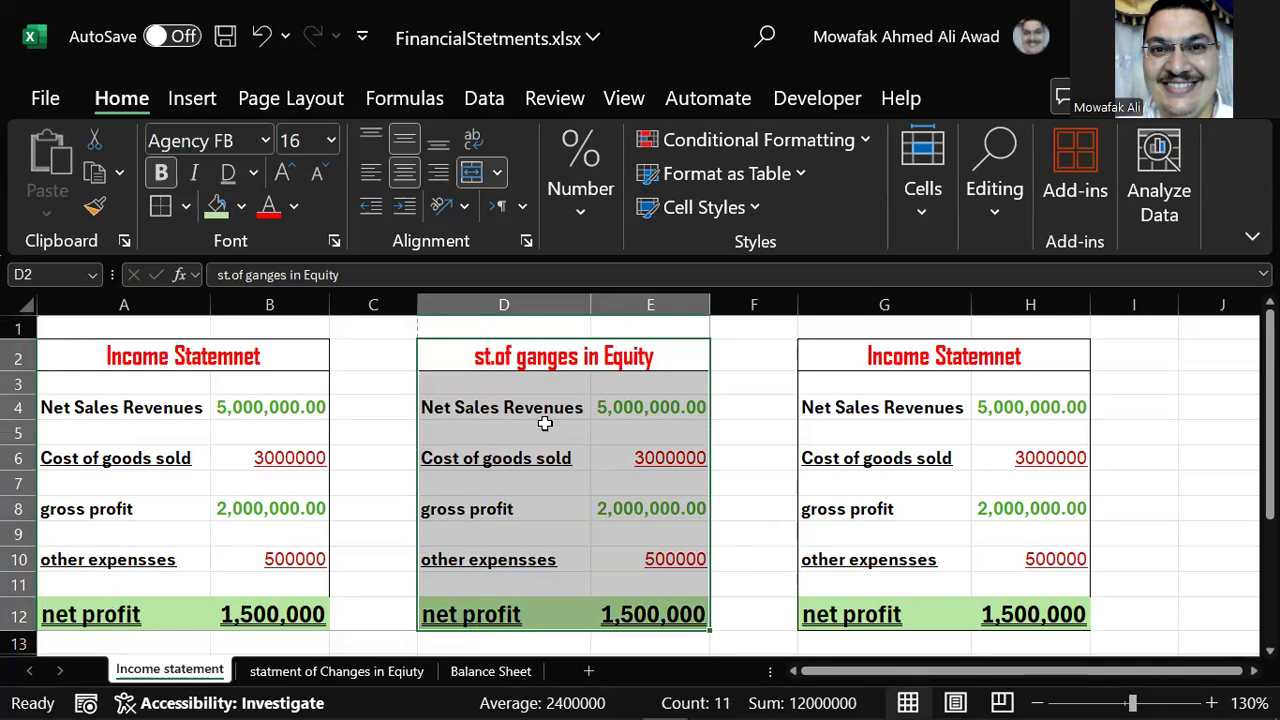
Change the label in D4 of the middle table to "Net profit".
left_click(454, 409)
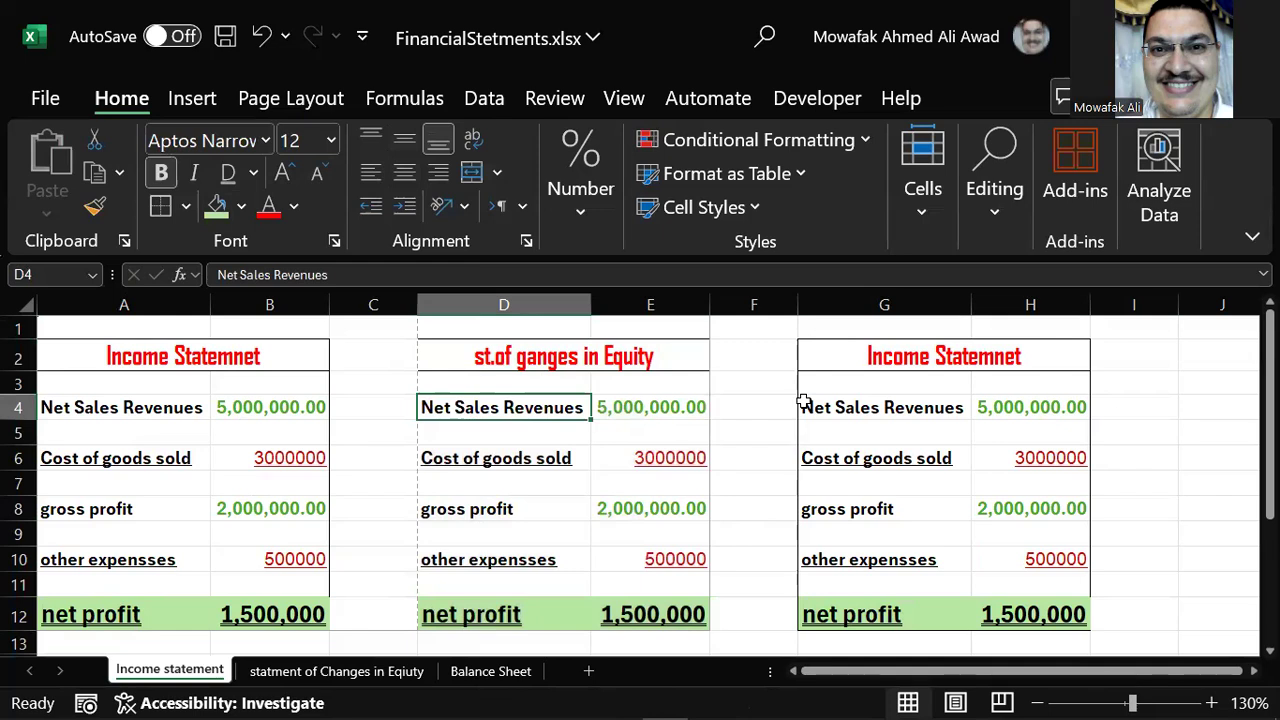
key("Right")
key("Left")
key("F2")
key("BackSpace")
key("BackSpace")
key("BackSpace")
key("BackSpace")
key("BackSpace")
key("BackSpace")
key("BackSpace")
key("BackSpace")
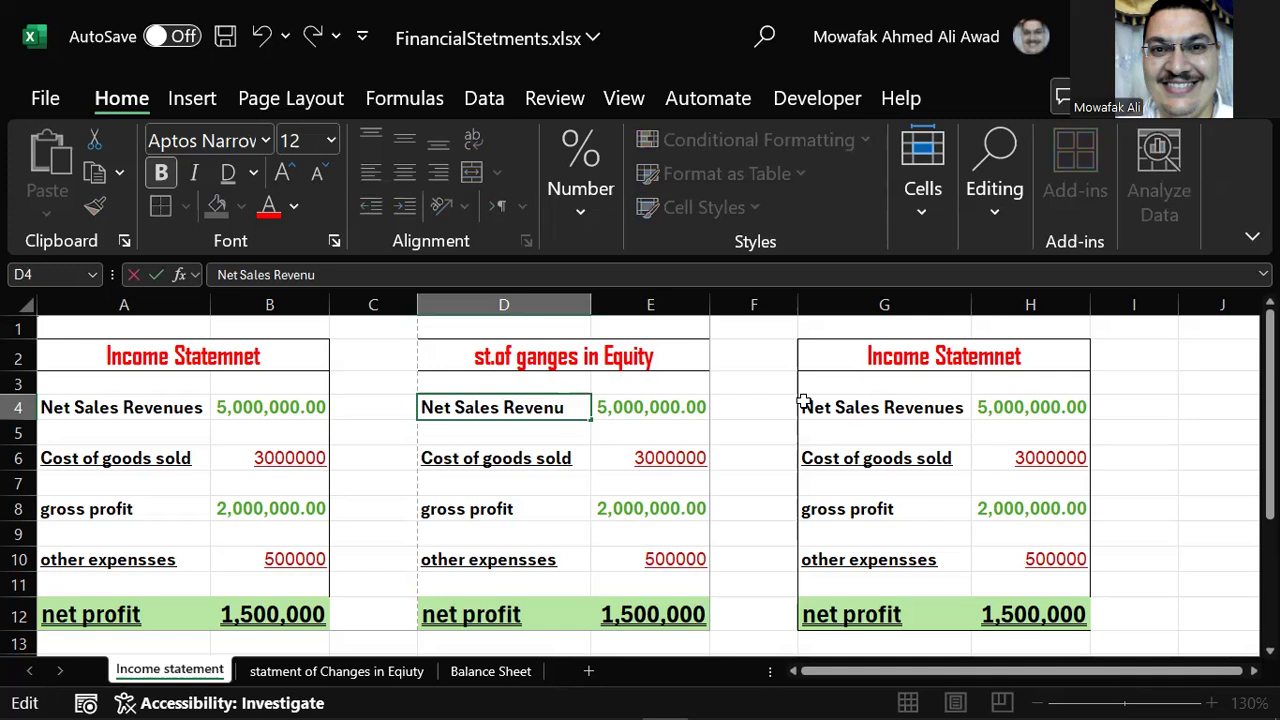
key("BackSpace")
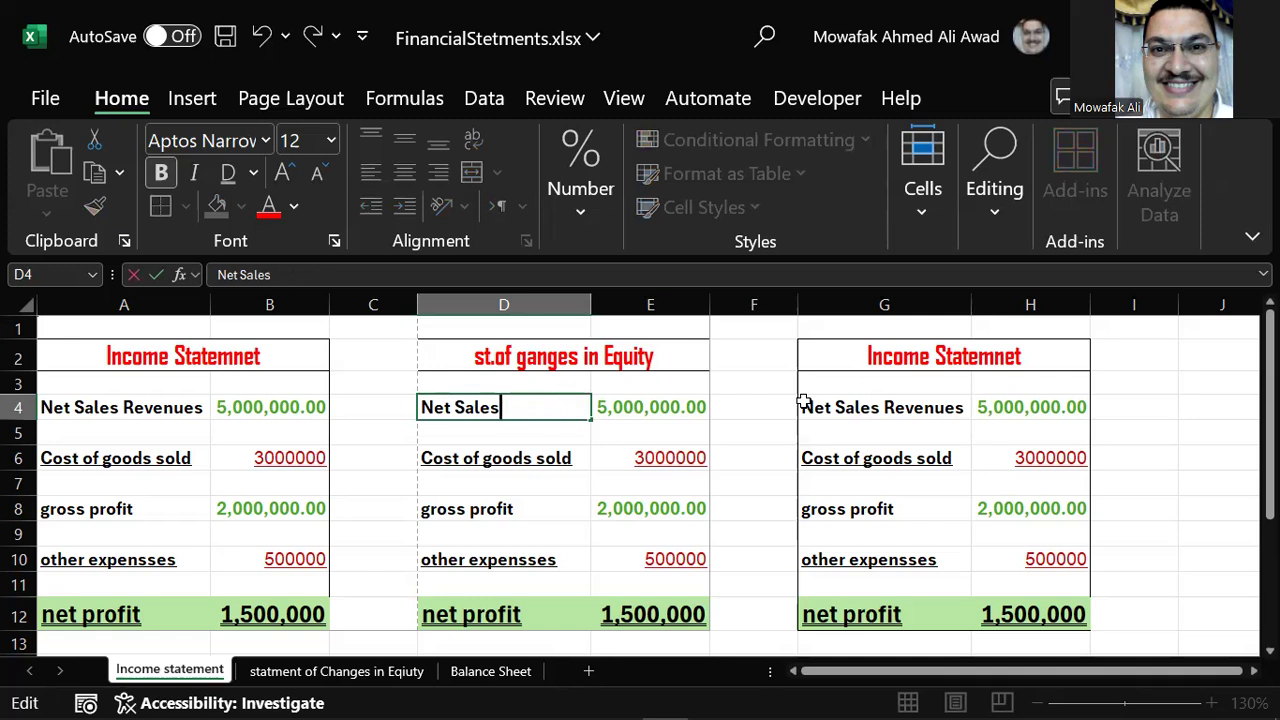
key("BackSpace")
key("BackSpace")
key("BackSpace")
key("BackSpace")
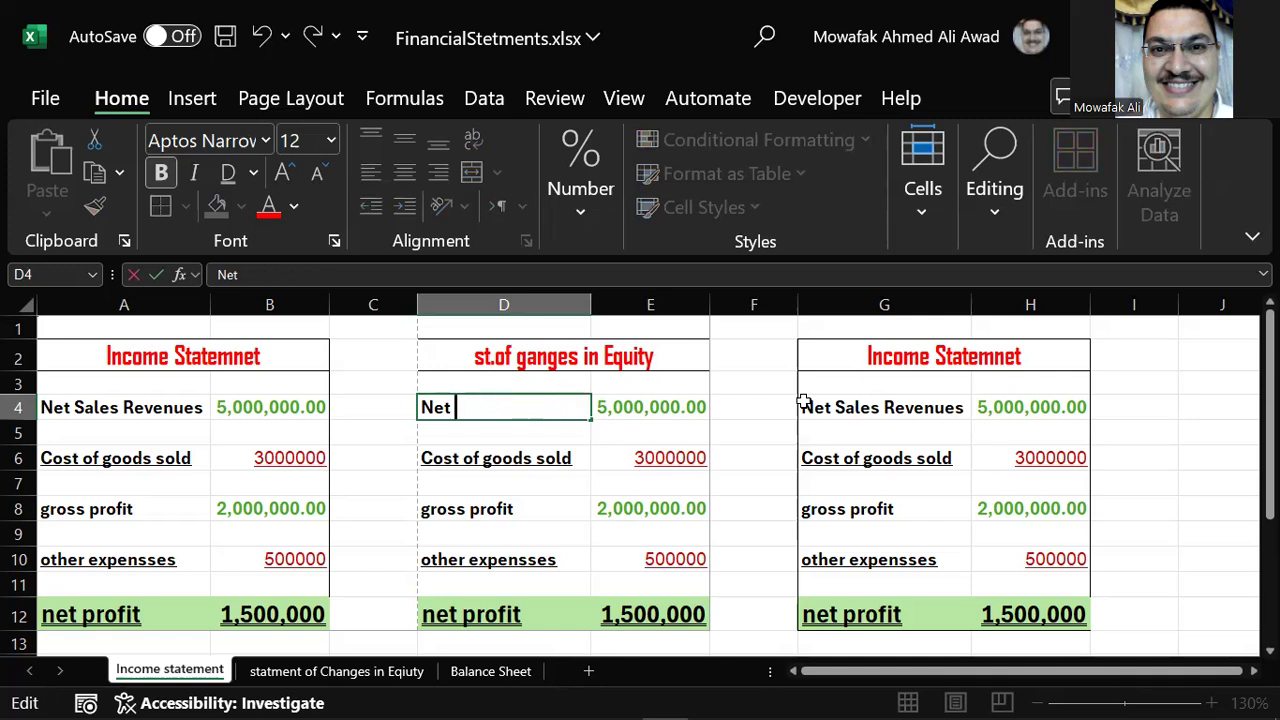
type("profit")
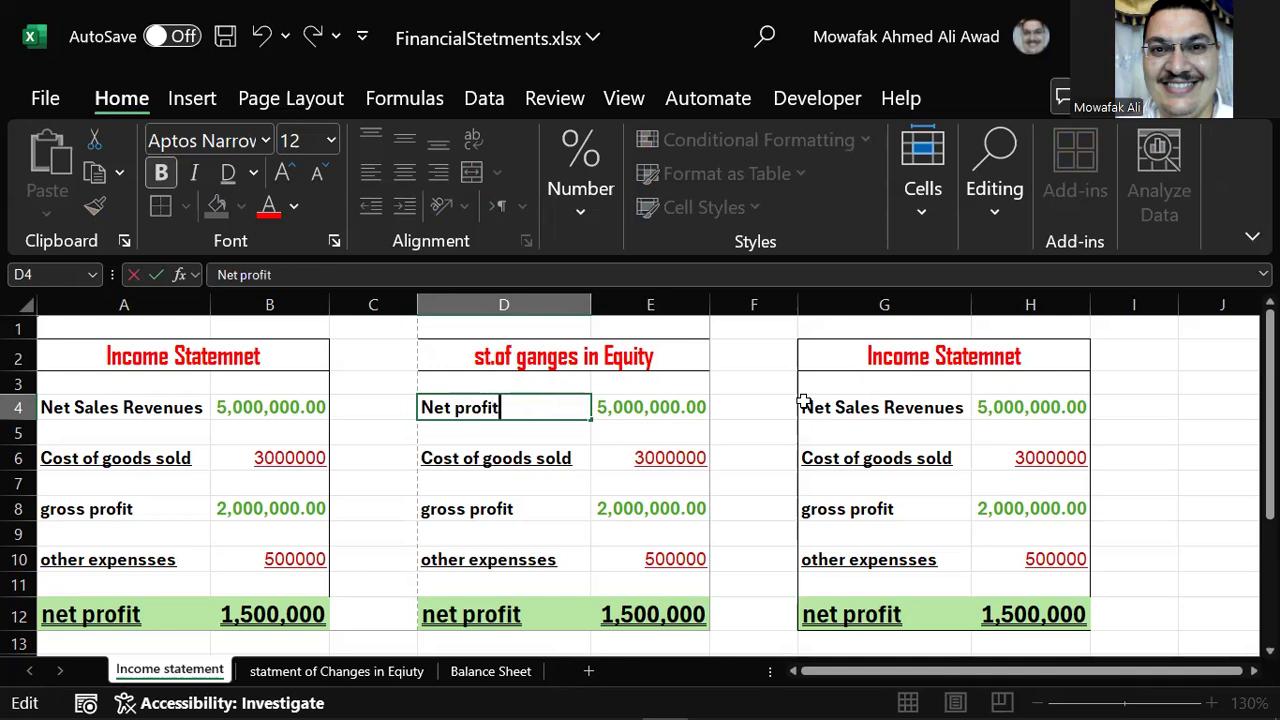
key("Tab")
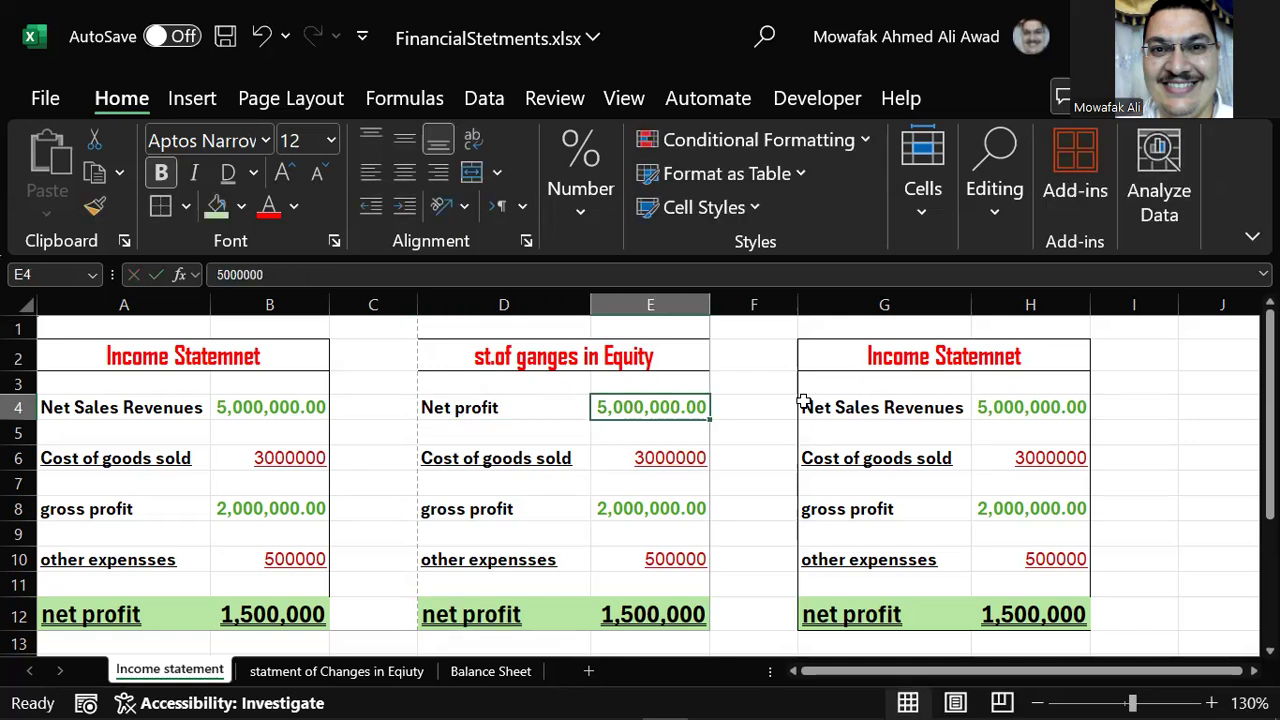
Enter 1500000 as the net profit amount in E4 of the middle table.
key("Return")
key("Up")
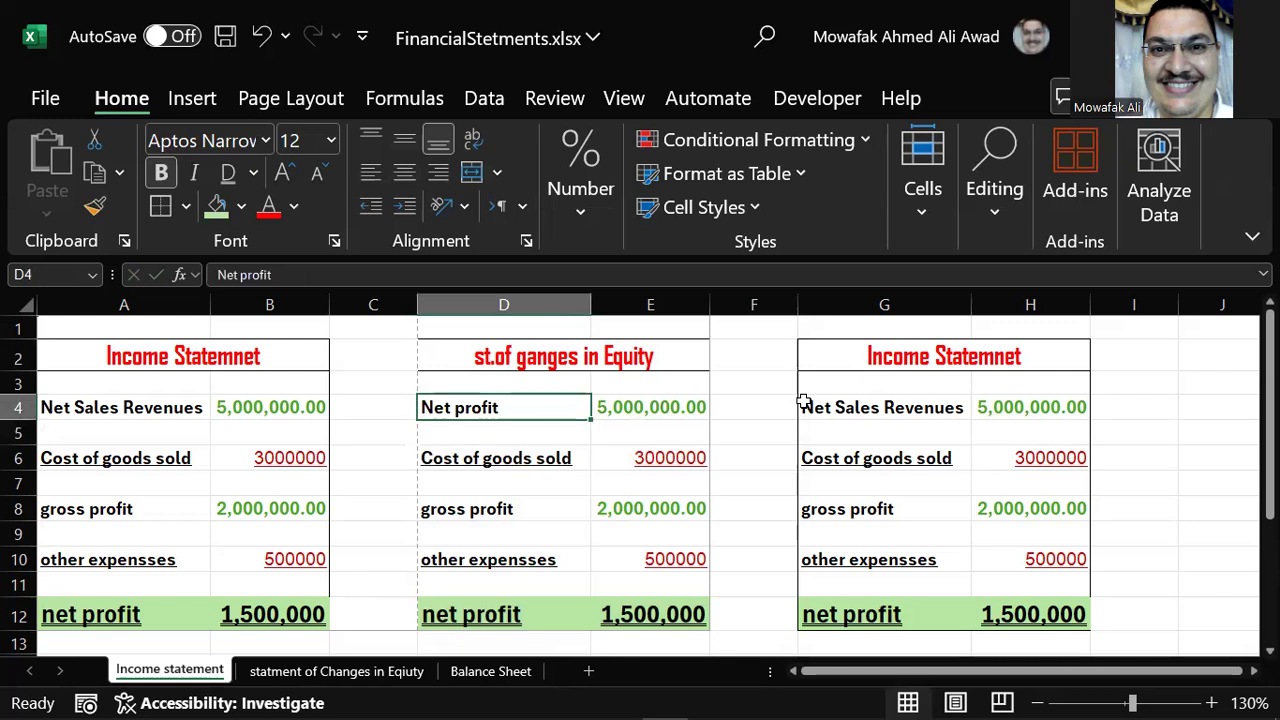
key("Right")
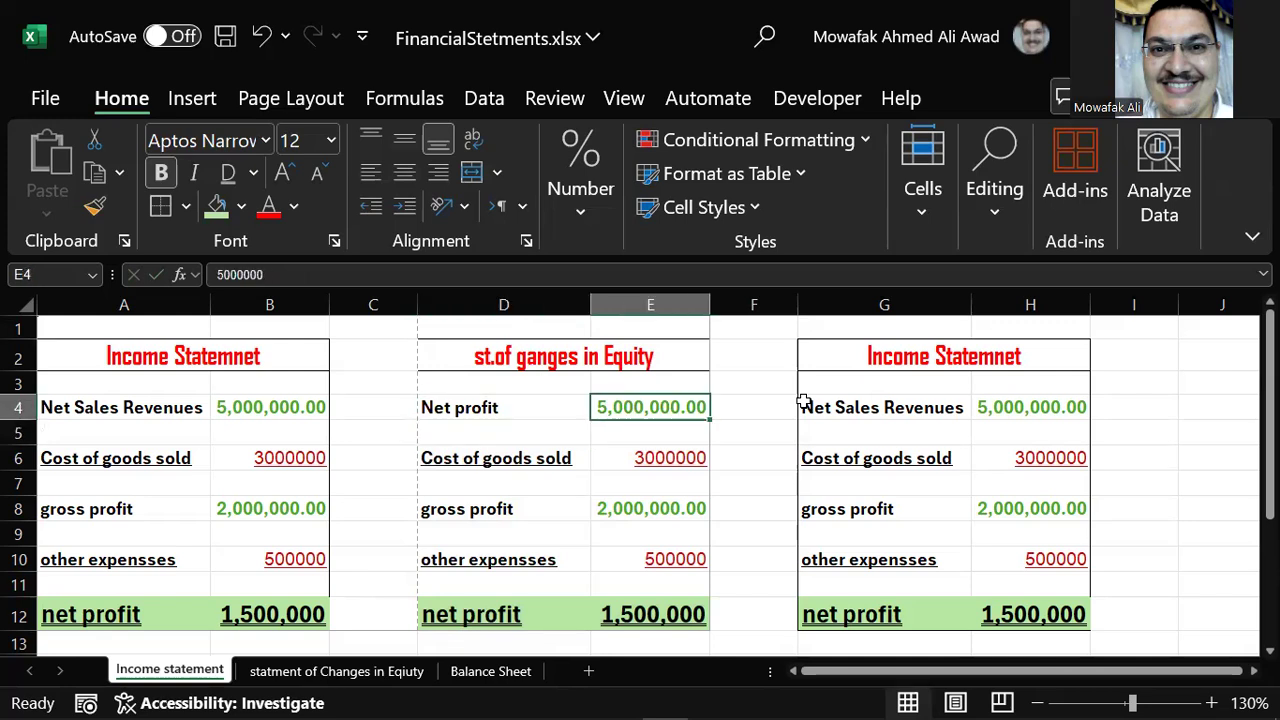
type("1,5")
type("00,00")
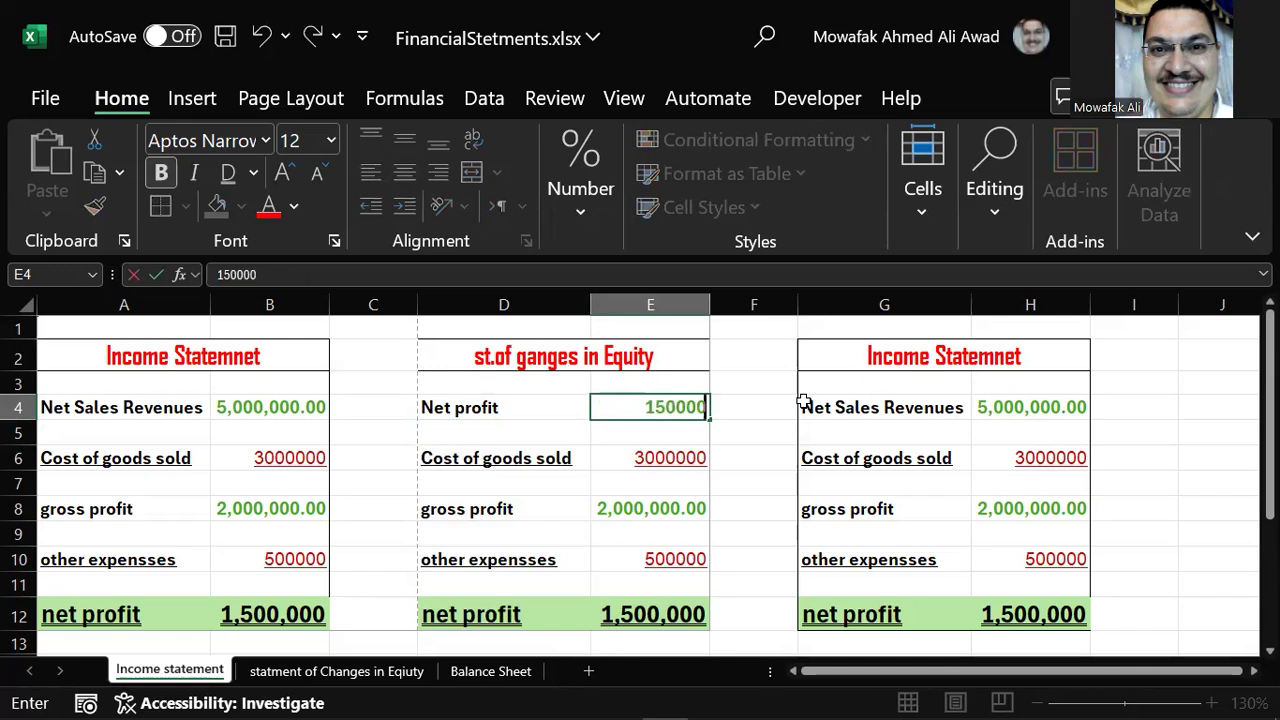
type("0")
key("Return")
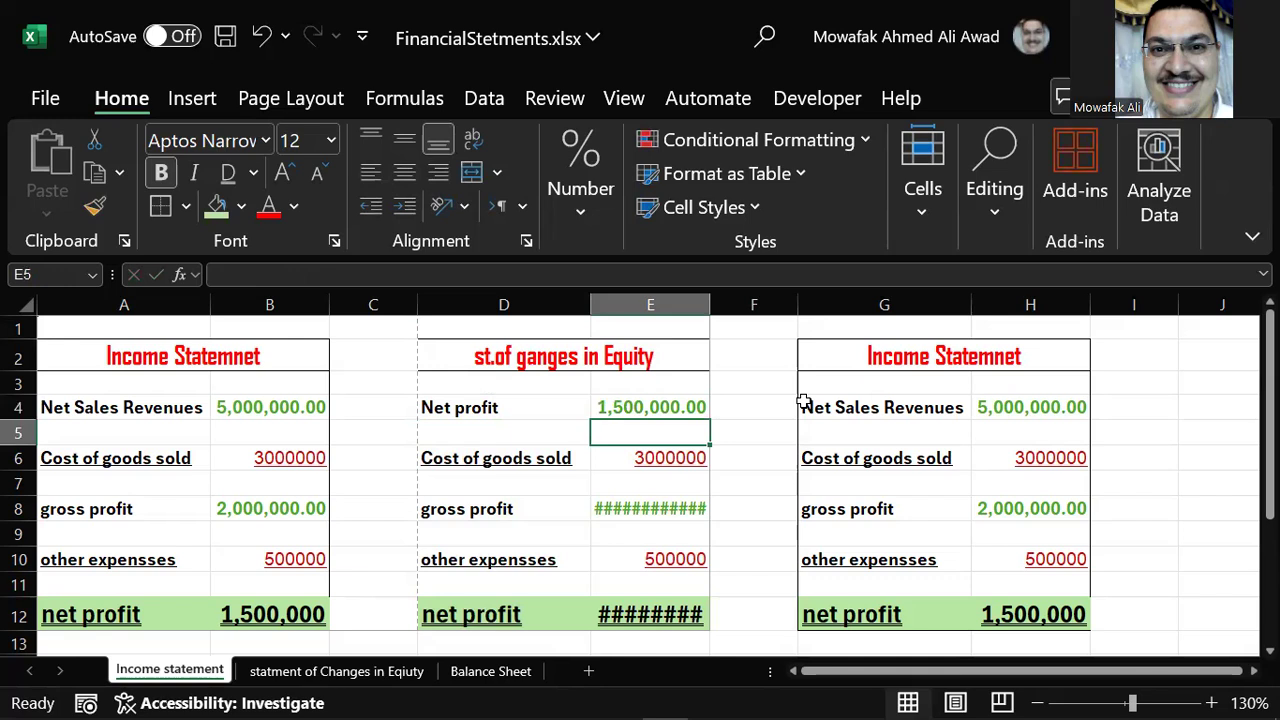
Replace the amount in E4 with the formula =B12, linking it to the income statement's net profit.
key("Up")
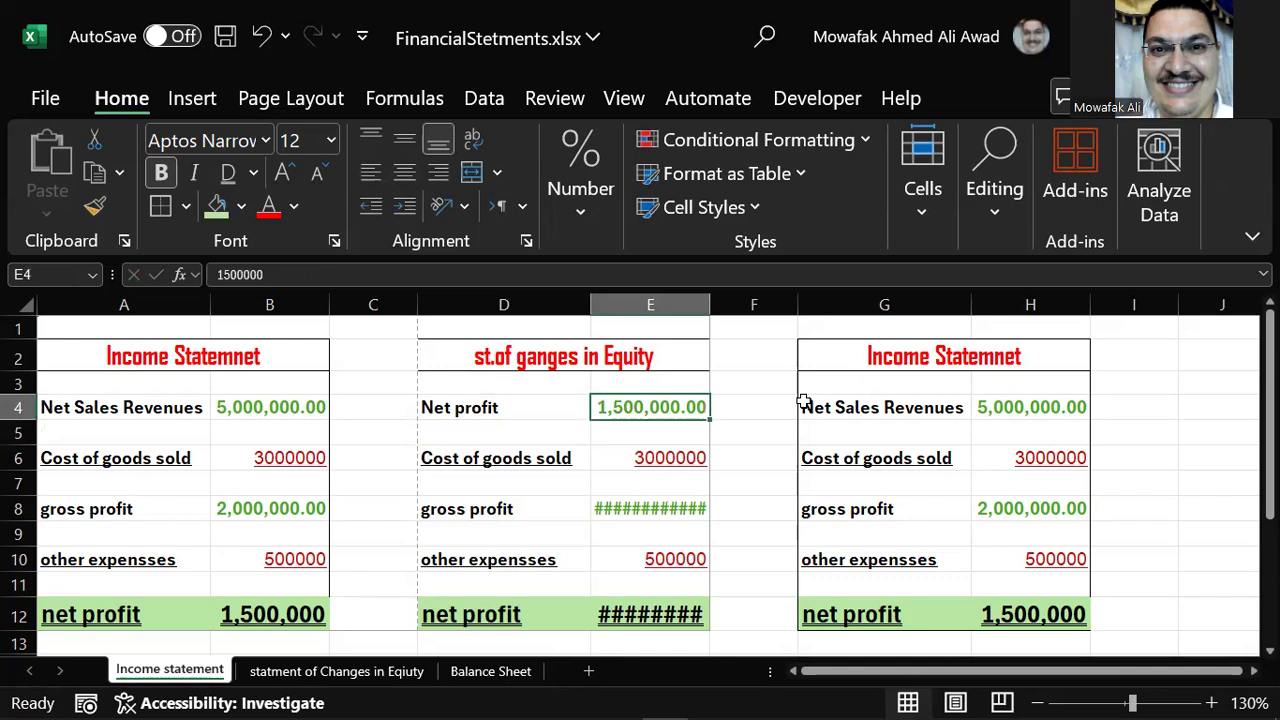
type("=")
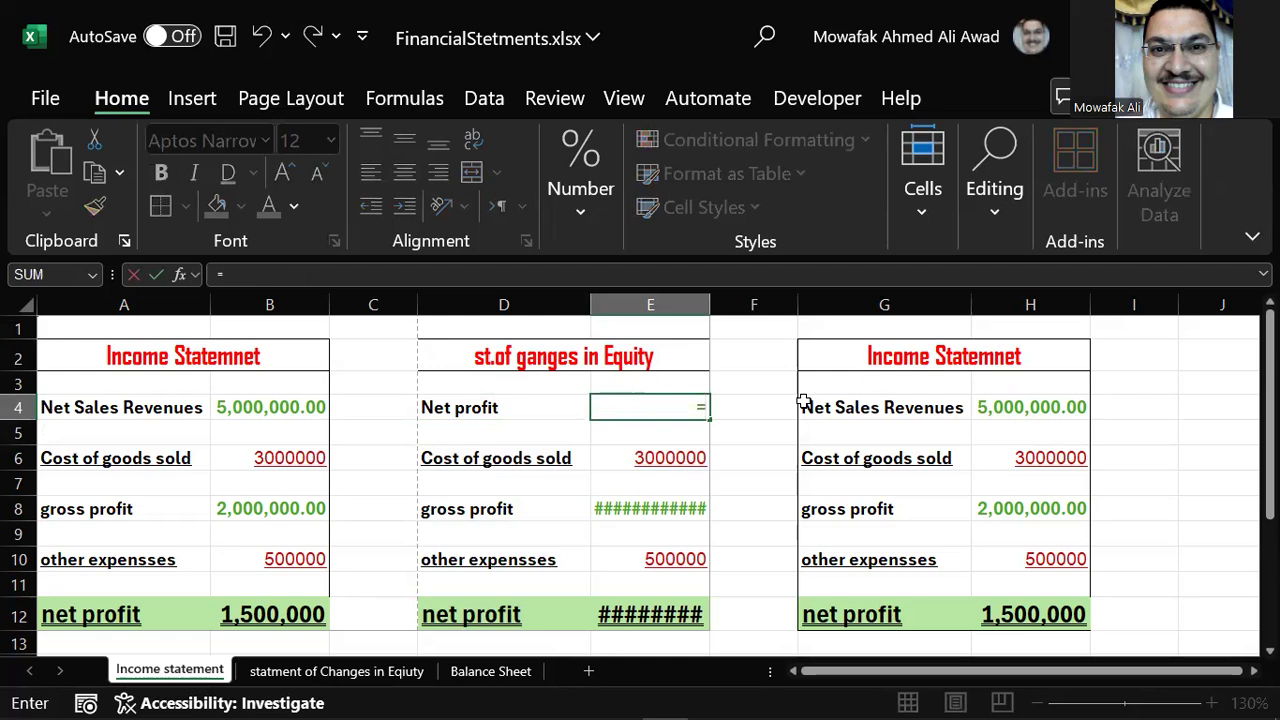
key("Left")
key("Left")
key("Left")
key("Left")
key("Right")
key("Down")
key("Down")
key("Down")
key("Down")
key("Down")
key("Down")
key("Down")
key("Down")
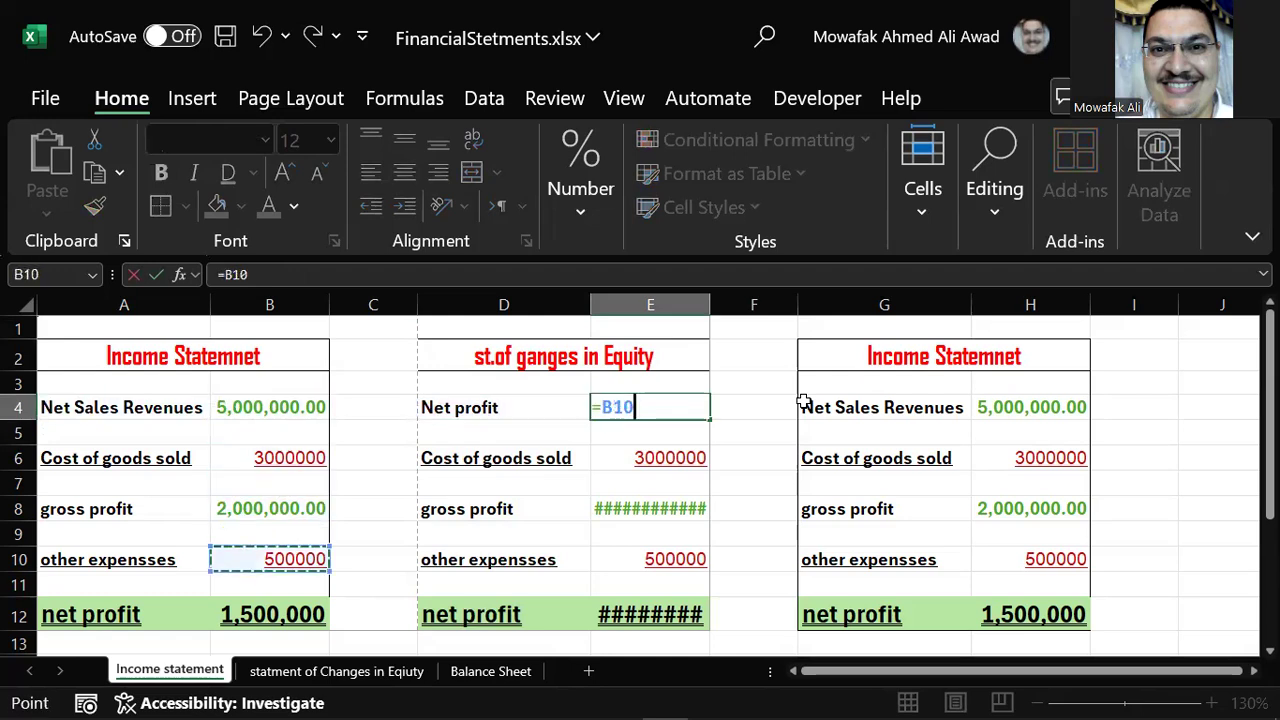
key("Return")
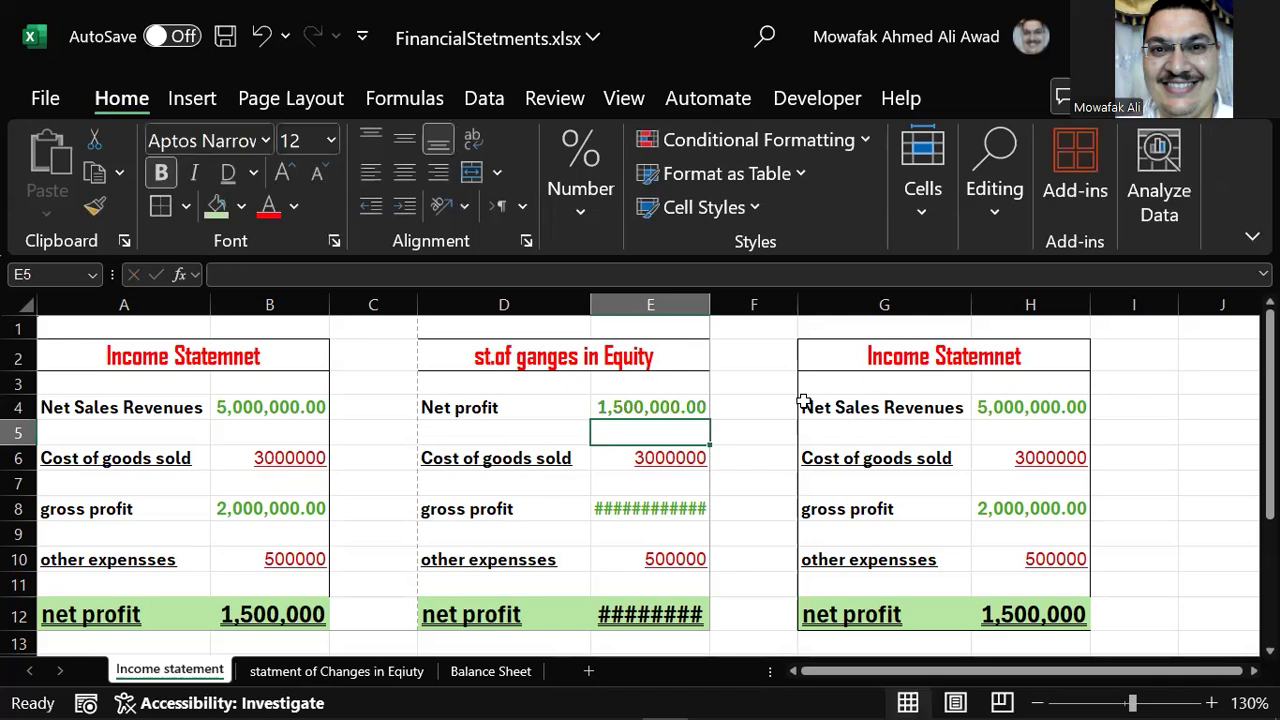
Set the net sales revenues in B4 of the first income statement to 7000000.
key("Up")
key("Up")
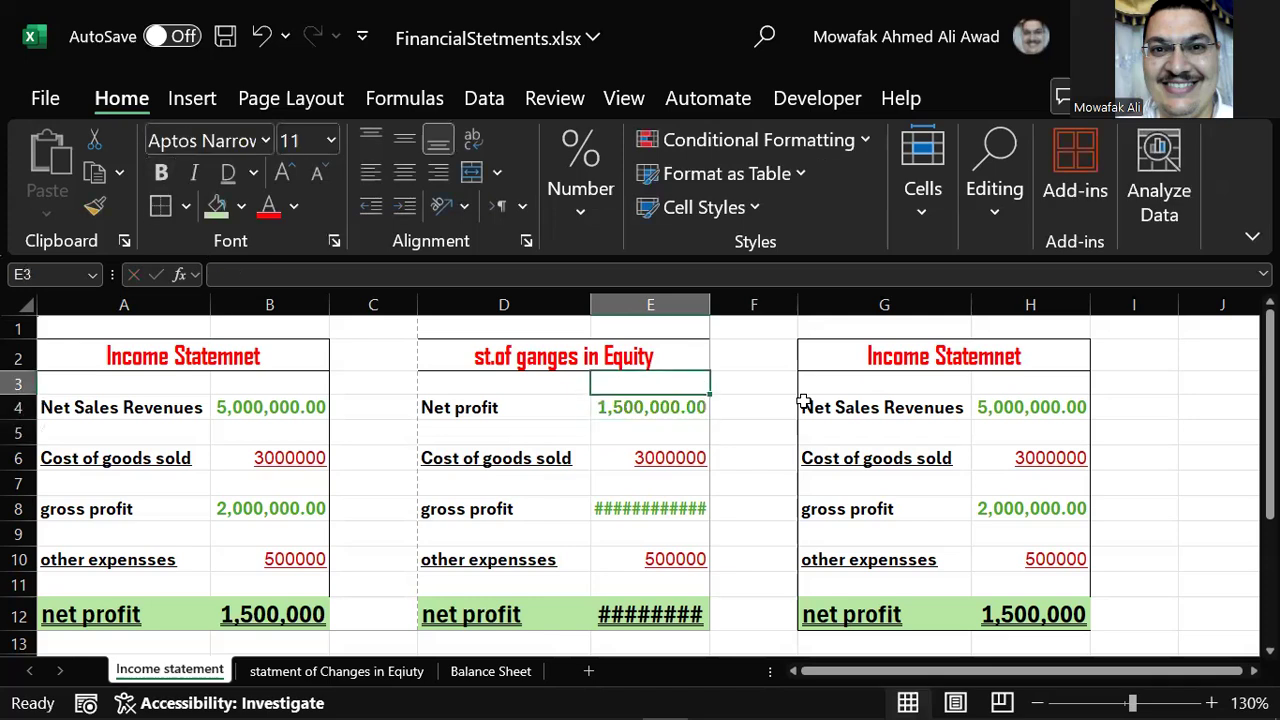
key("Right")
key("Down")
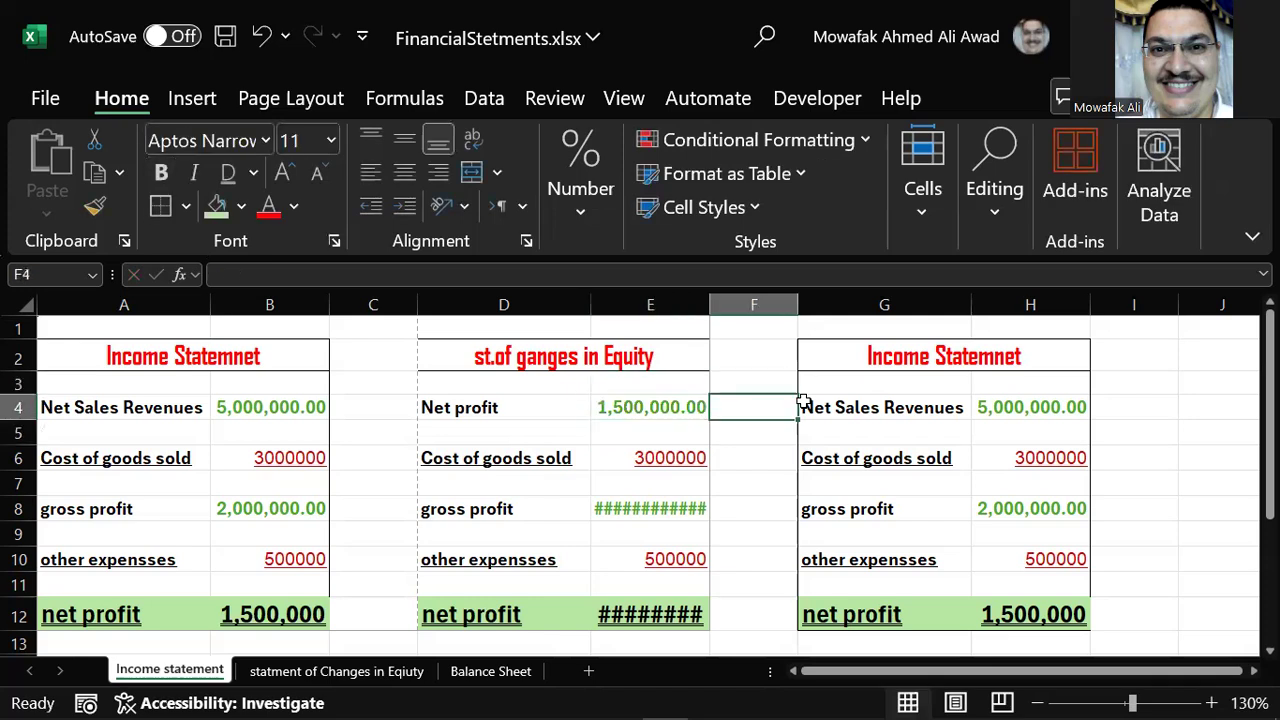
key("Left")
key("Home")
key("Right")
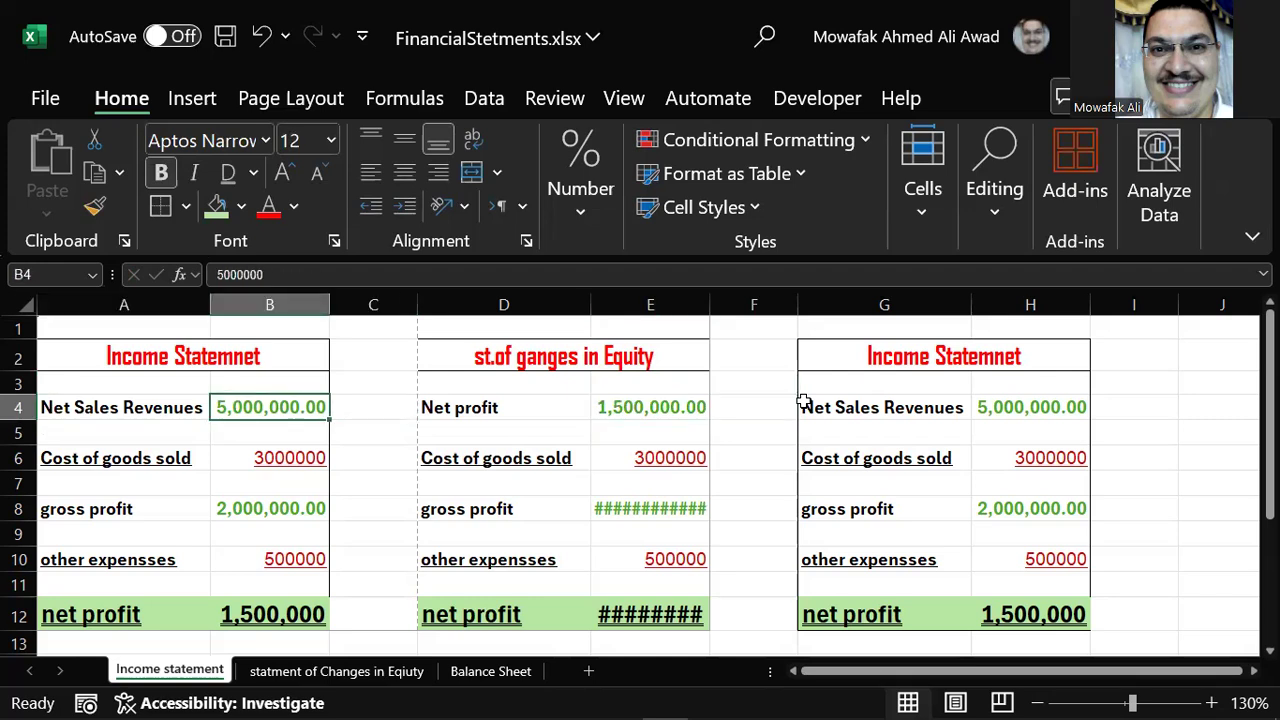
type("70")
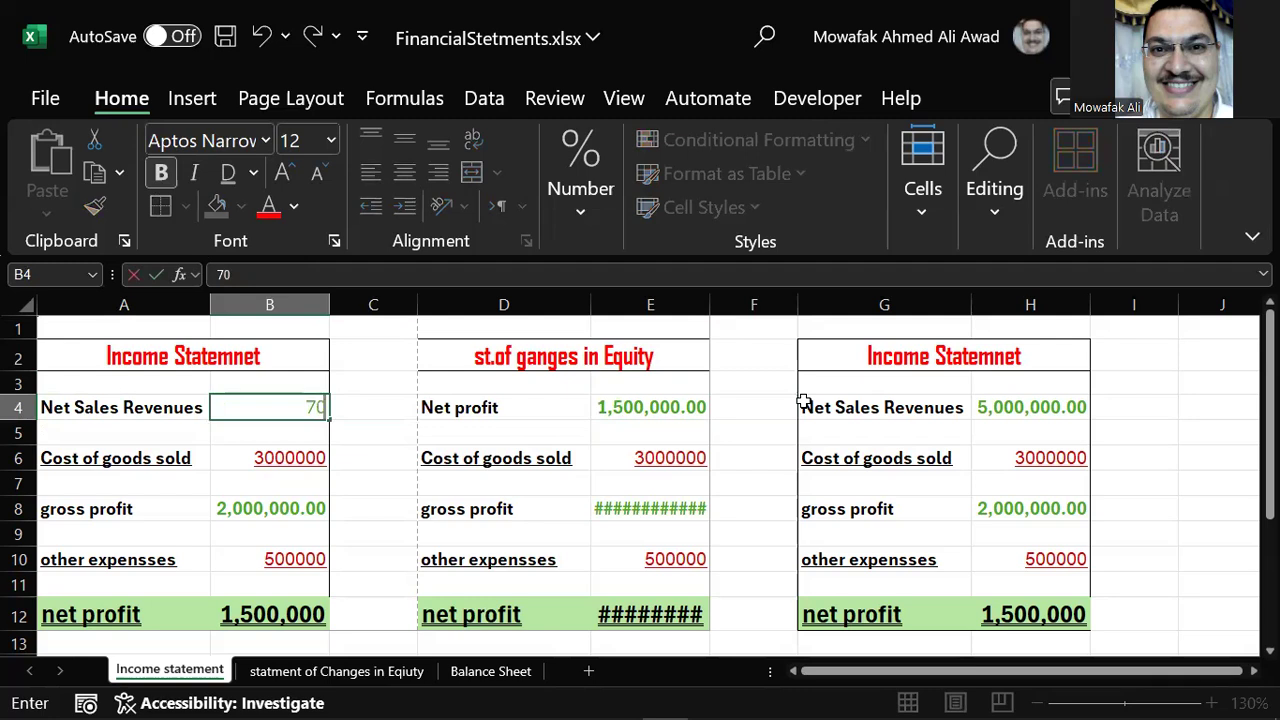
type("00000")
key("Return")
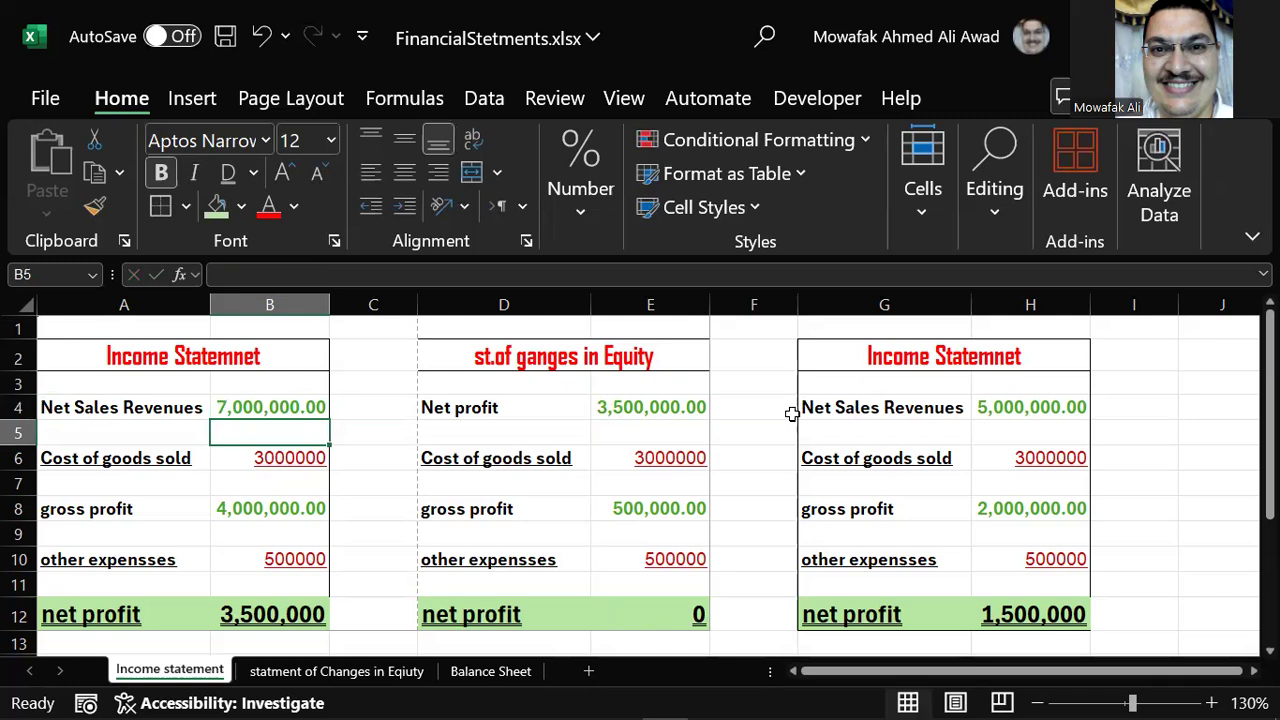
Correct the word "ganges" to "Changes" in the middle table's title in D2.
left_click(649, 403)
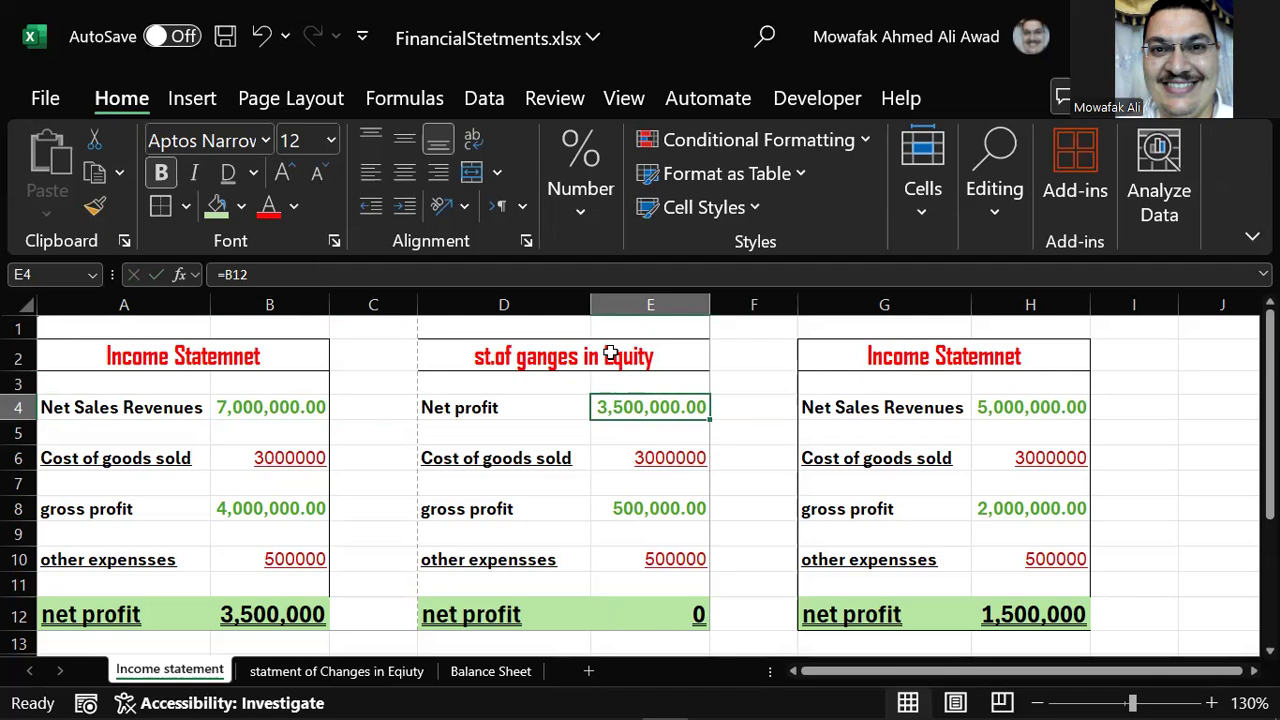
left_click(520, 355)
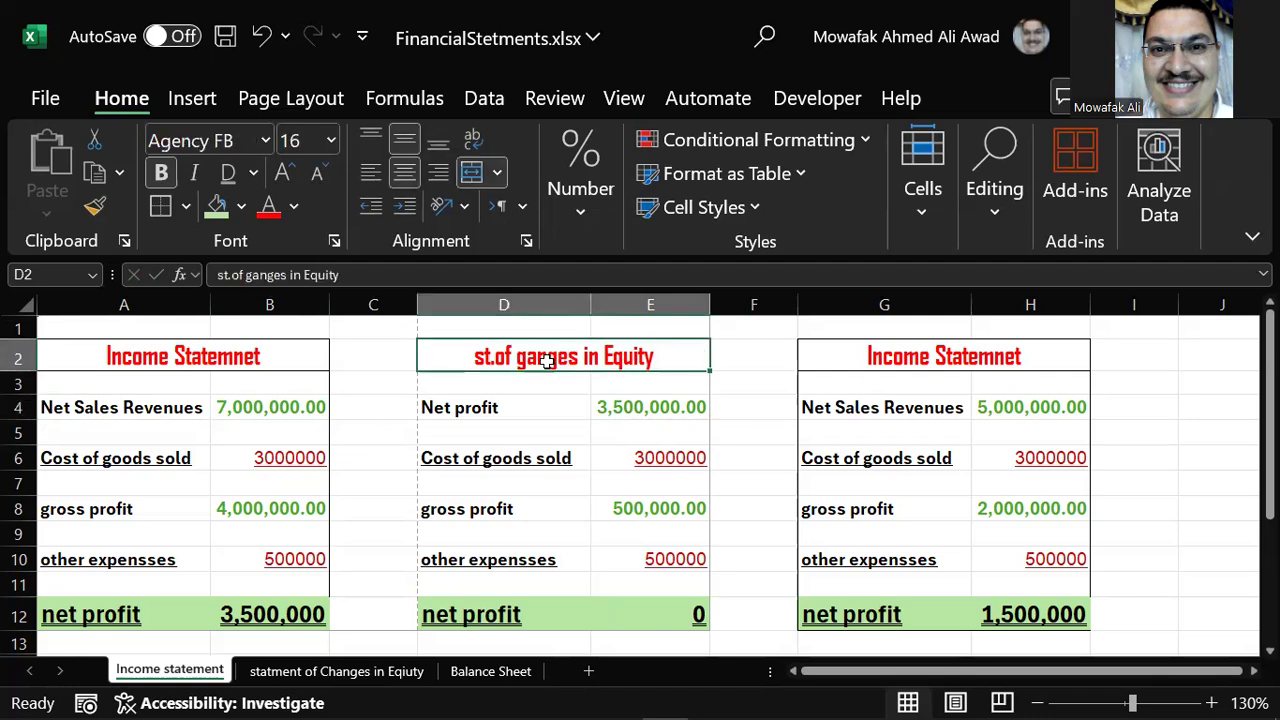
double_click(528, 357)
left_click(517, 357)
left_click_drag(519, 357, 528, 357)
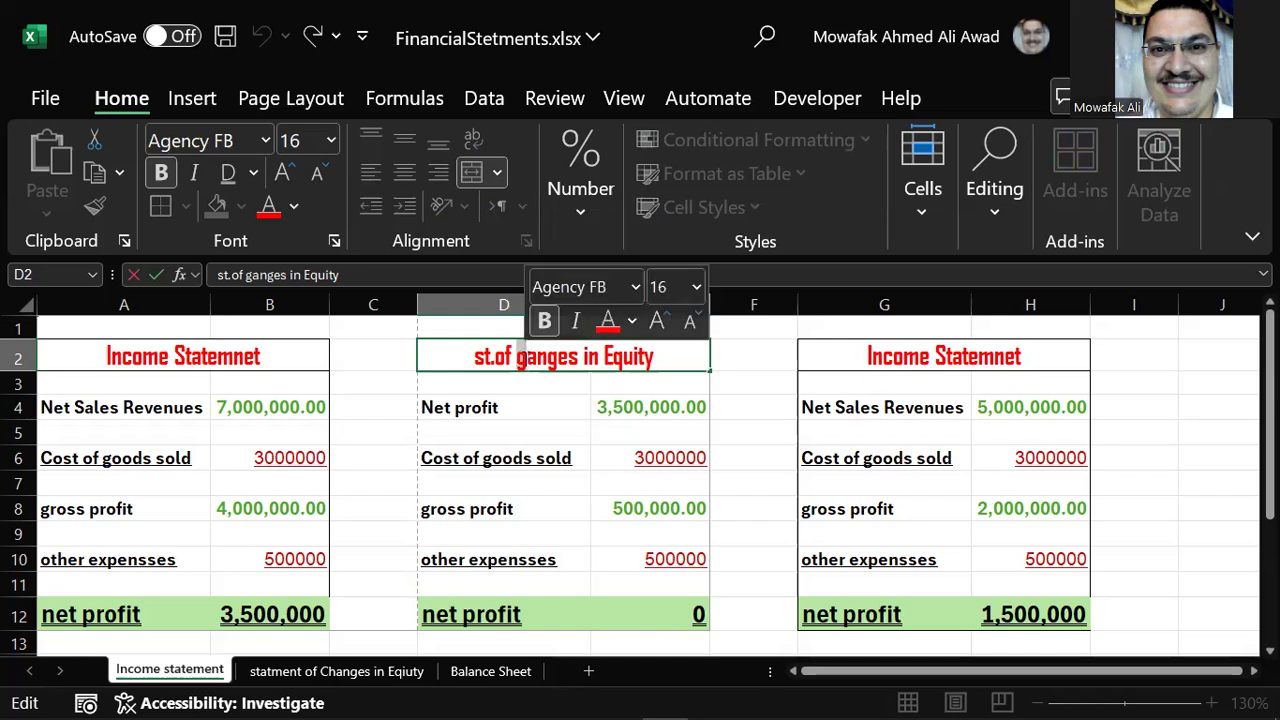
type("Ch")
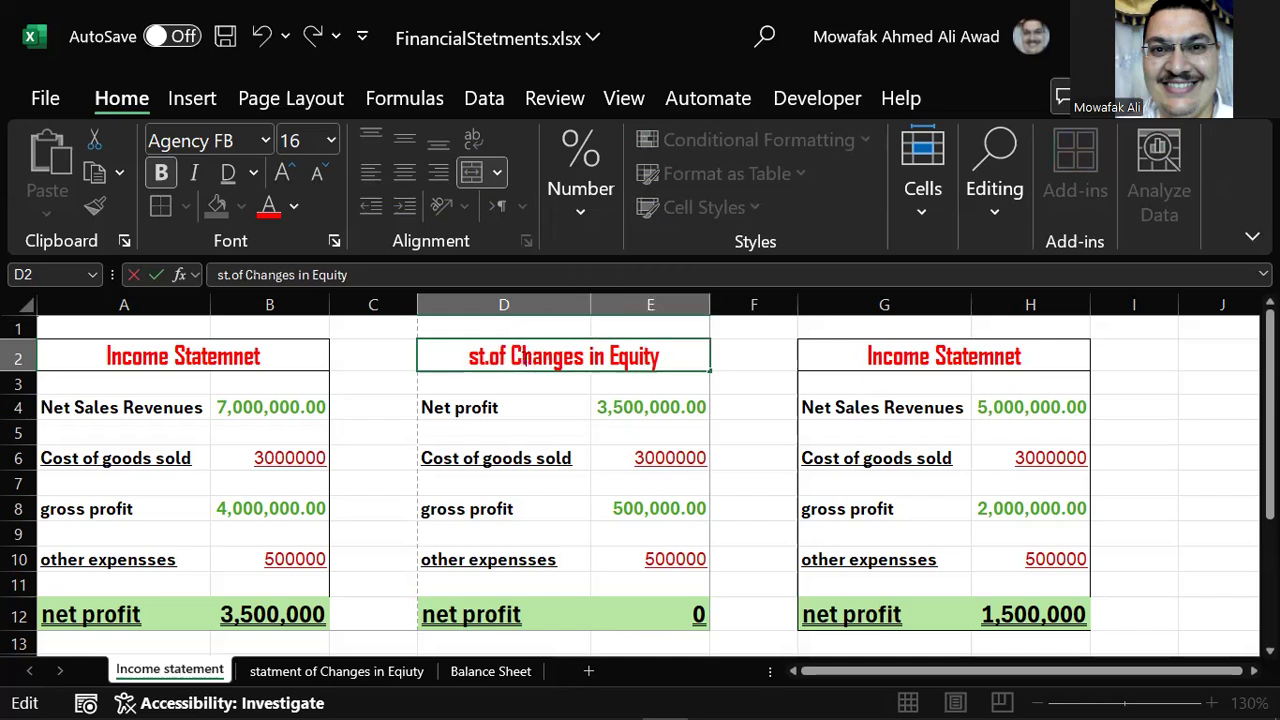
key("Return")
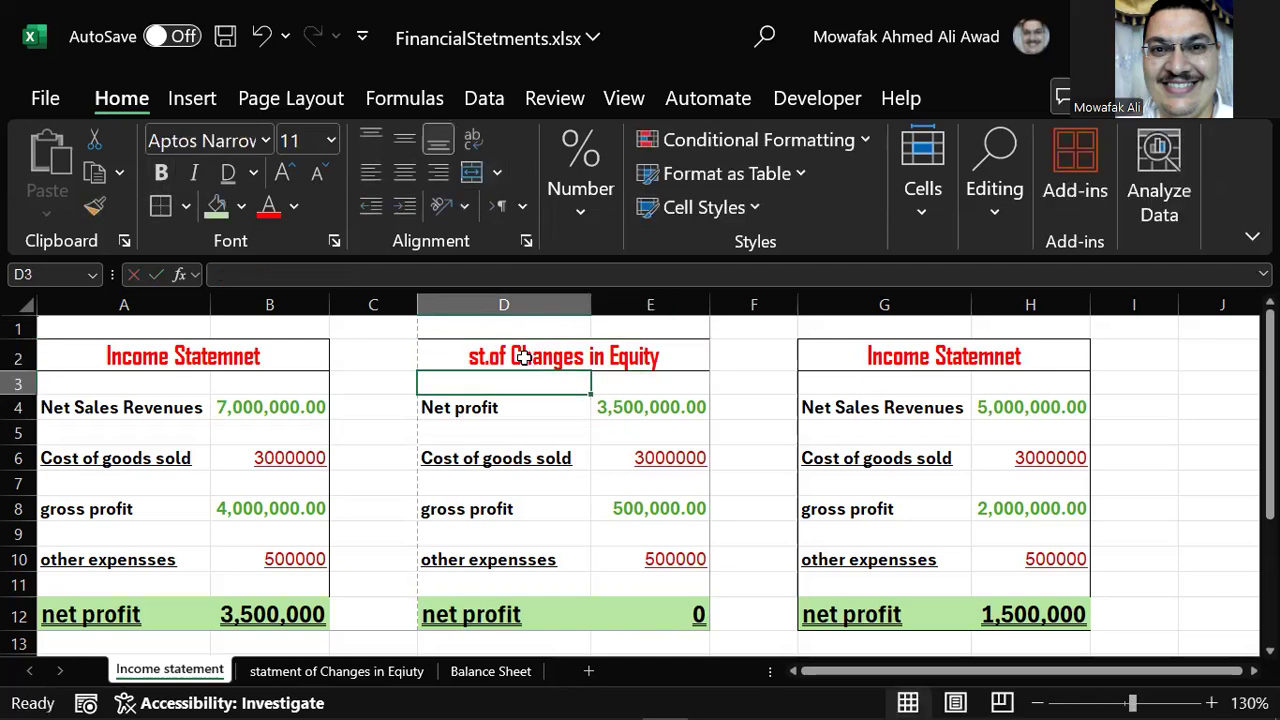
Capitalize the abbreviation in the D2 title so that it reads "ST.of Changes in Equity".
left_click(616, 355)
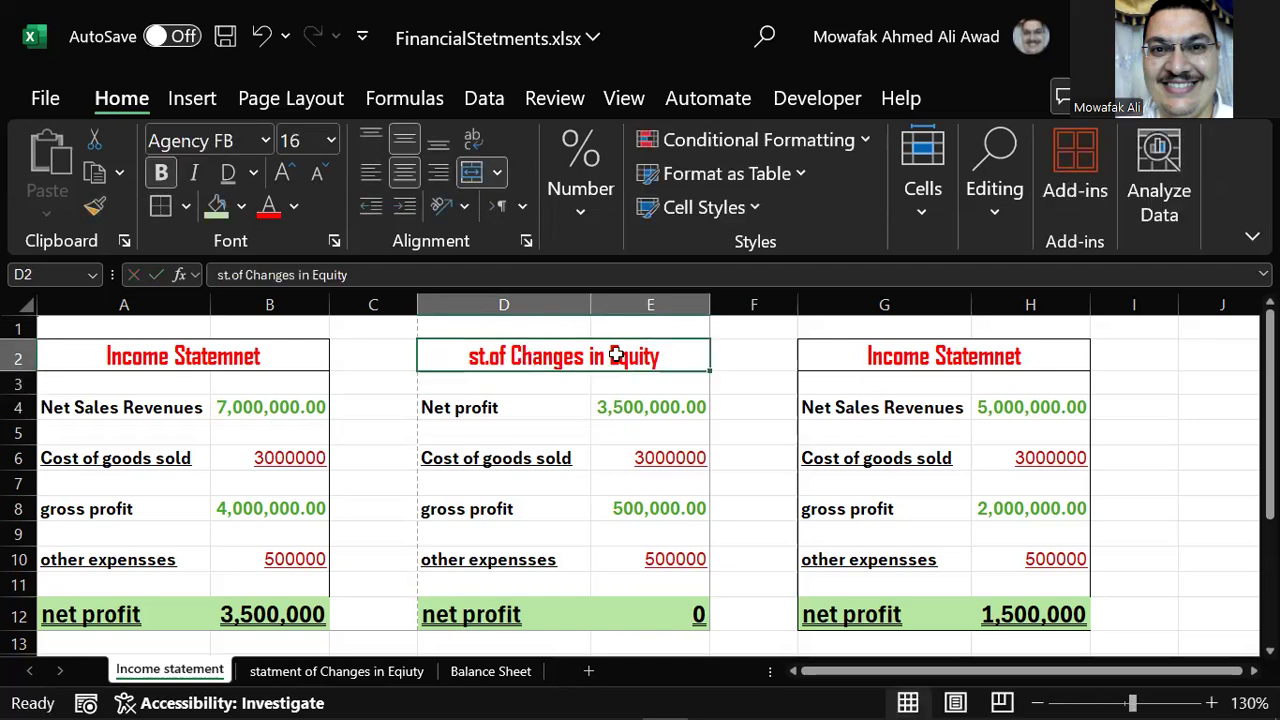
double_click(477, 356)
key("shift+Left")
type("ST")
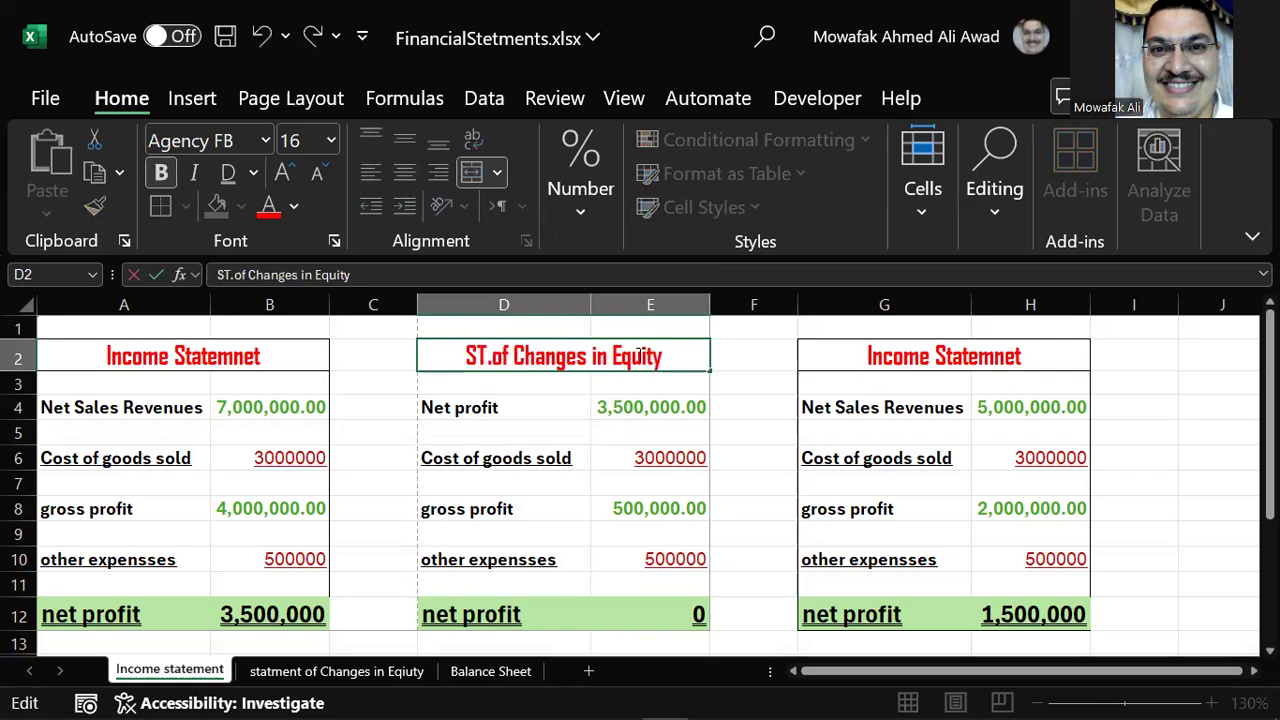
key("Return")
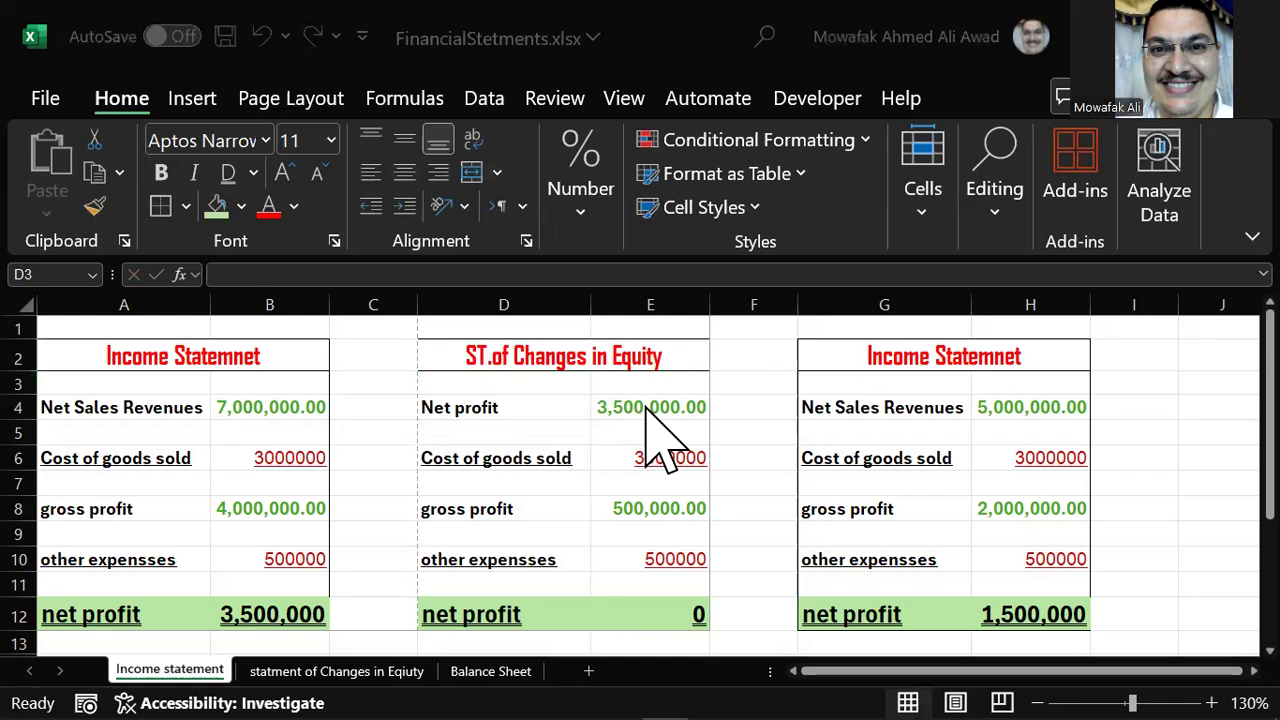
Capitalize the label in A12 of the first income statement as "Net profit".
left_click(80, 608)
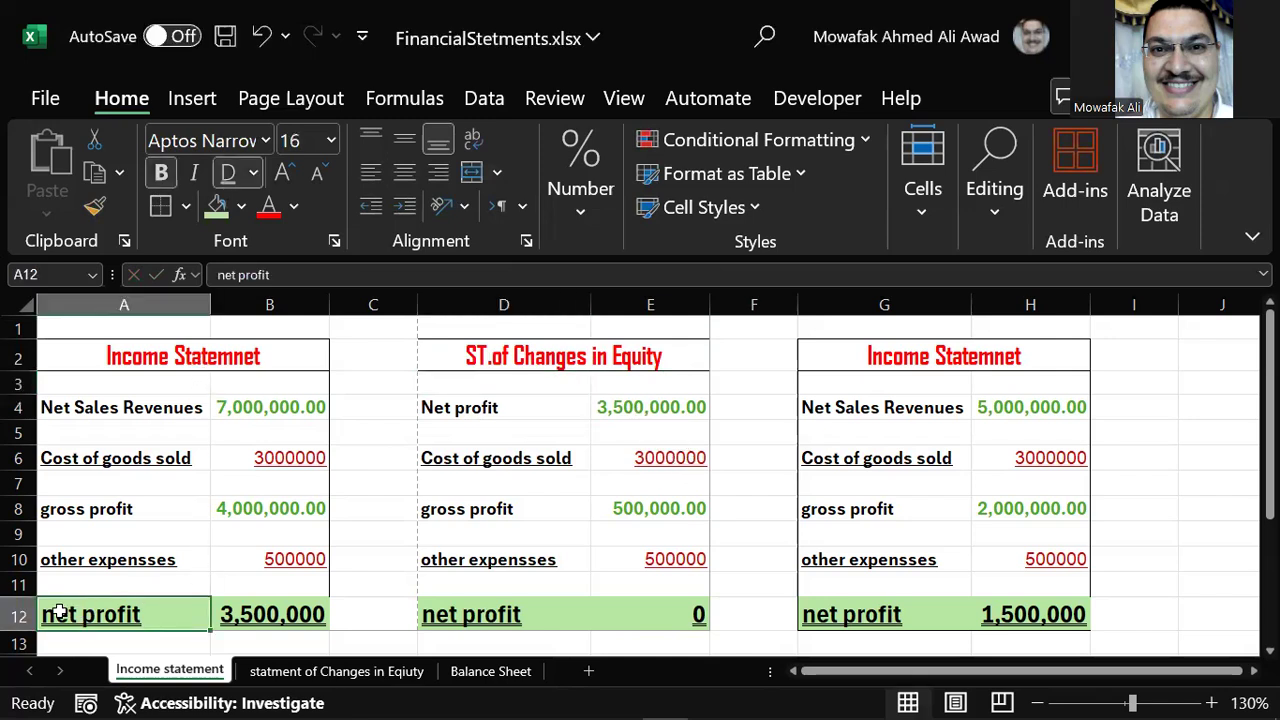
double_click(57, 612)
key("Left")
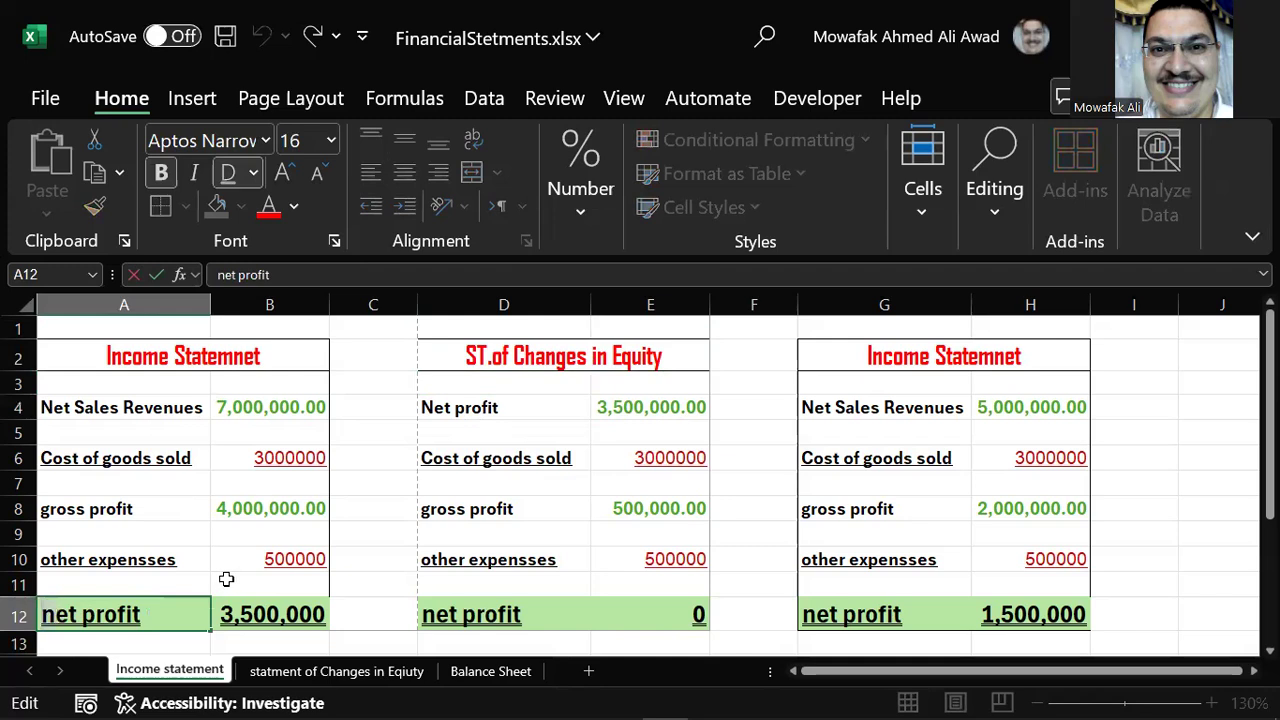
key("Delete")
type("N")
key("ctrl+Return")
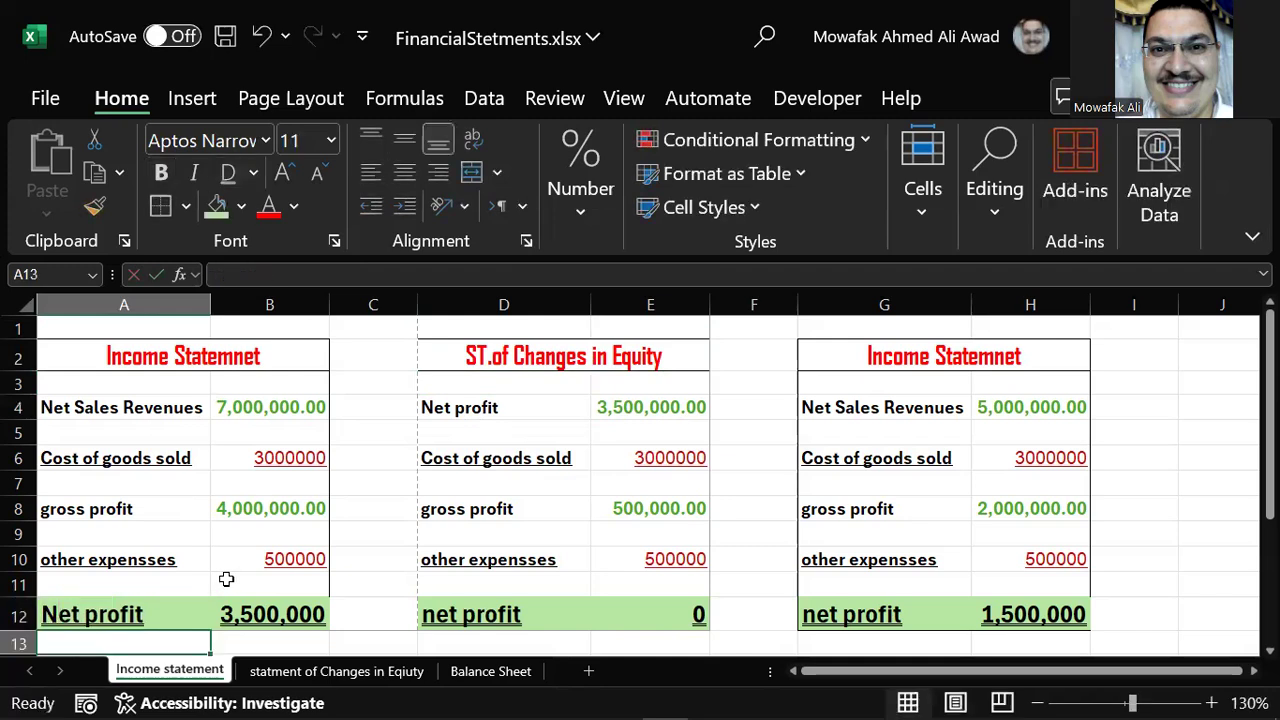
key("Right")
key("Up")
key("Up")
key("Up")
key("Up")
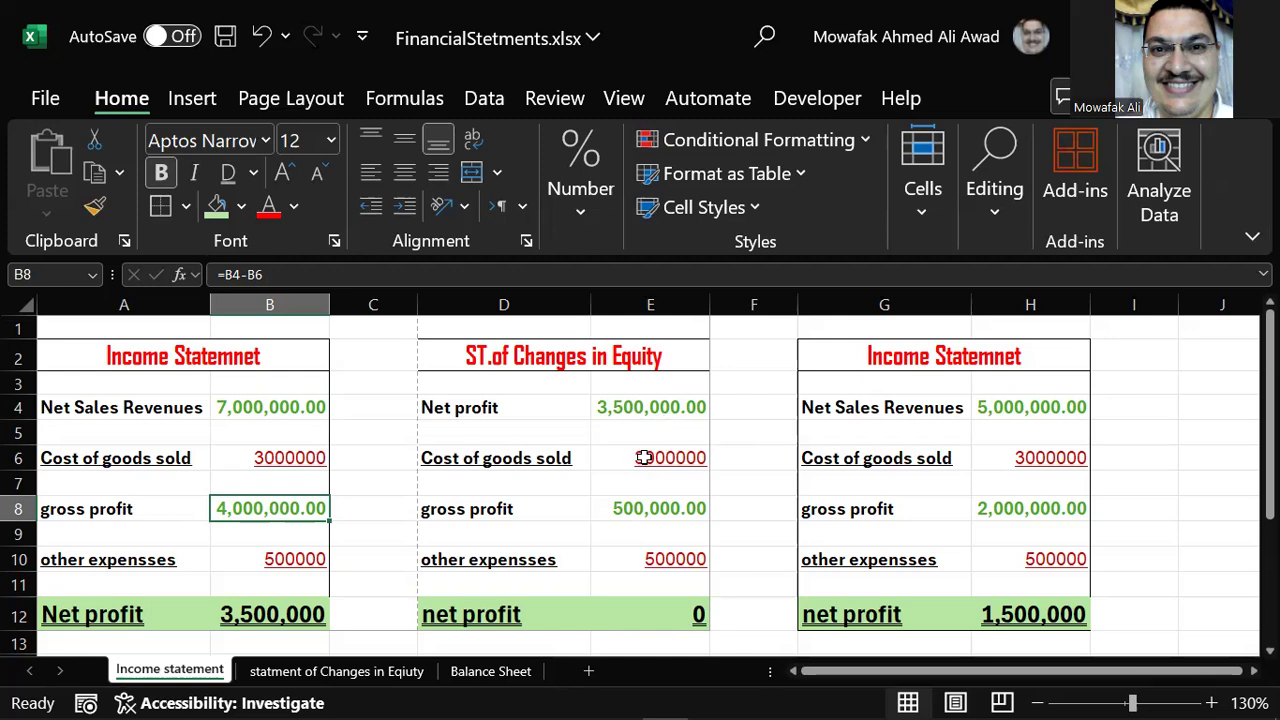
Replace the "Cost of goods sold" label in D6 of the middle table with "Capital".
double_click(460, 457)
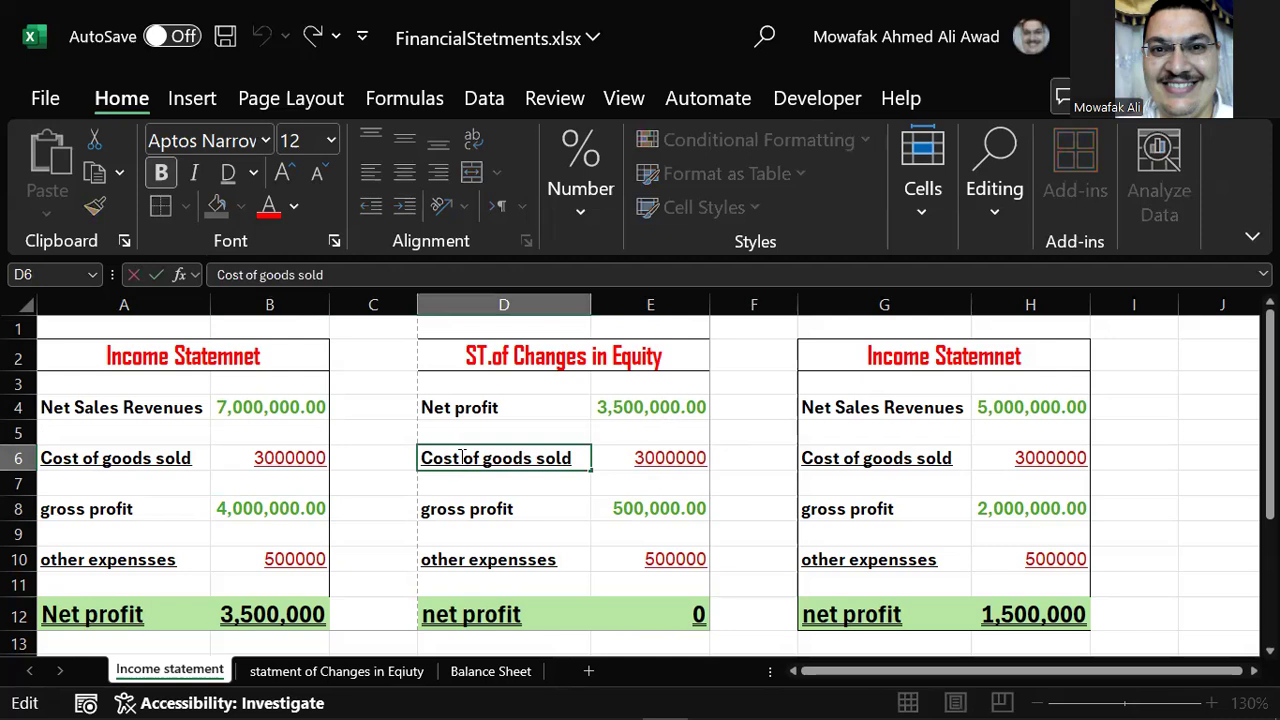
left_click_drag(423, 457, 577, 456)
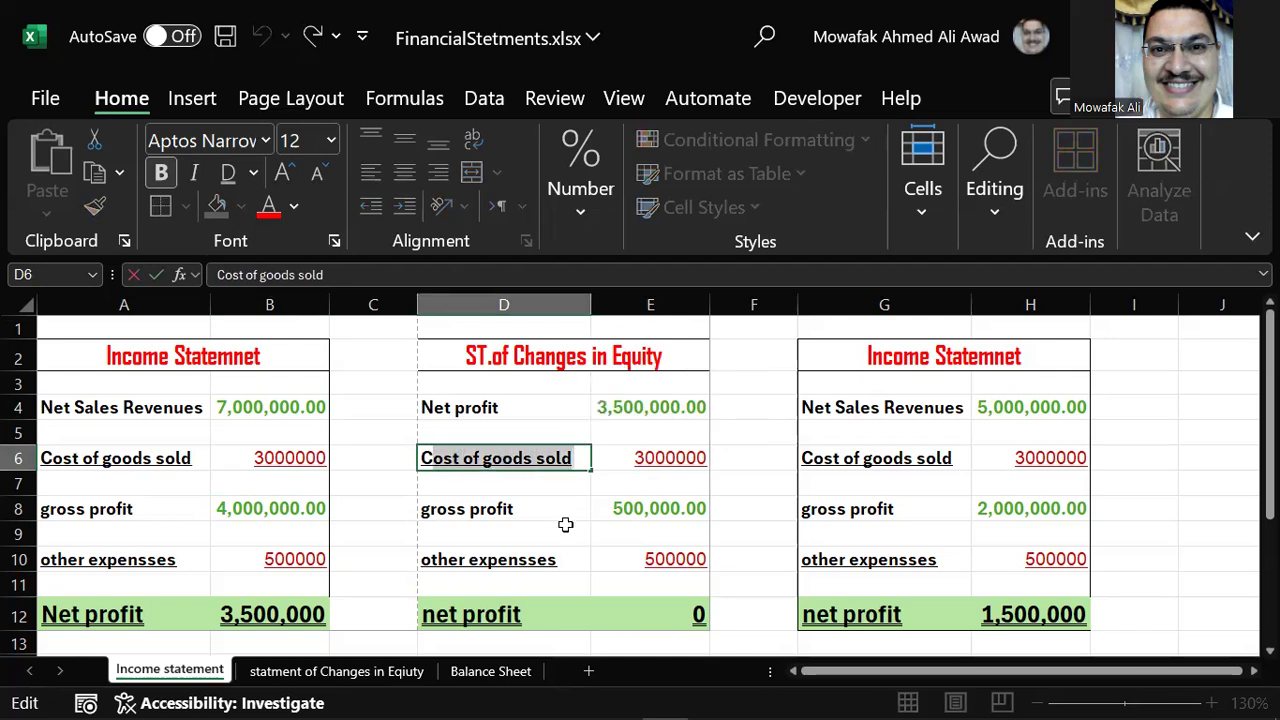
type("Capital")
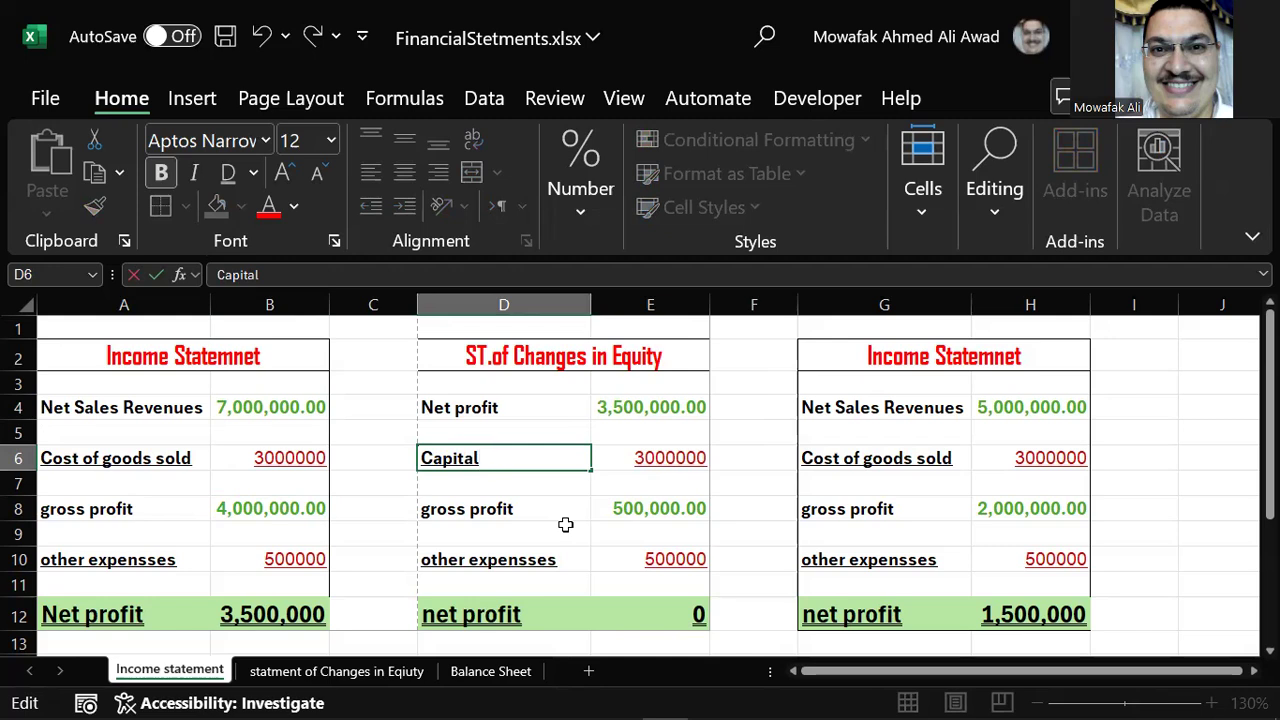
key("Tab")
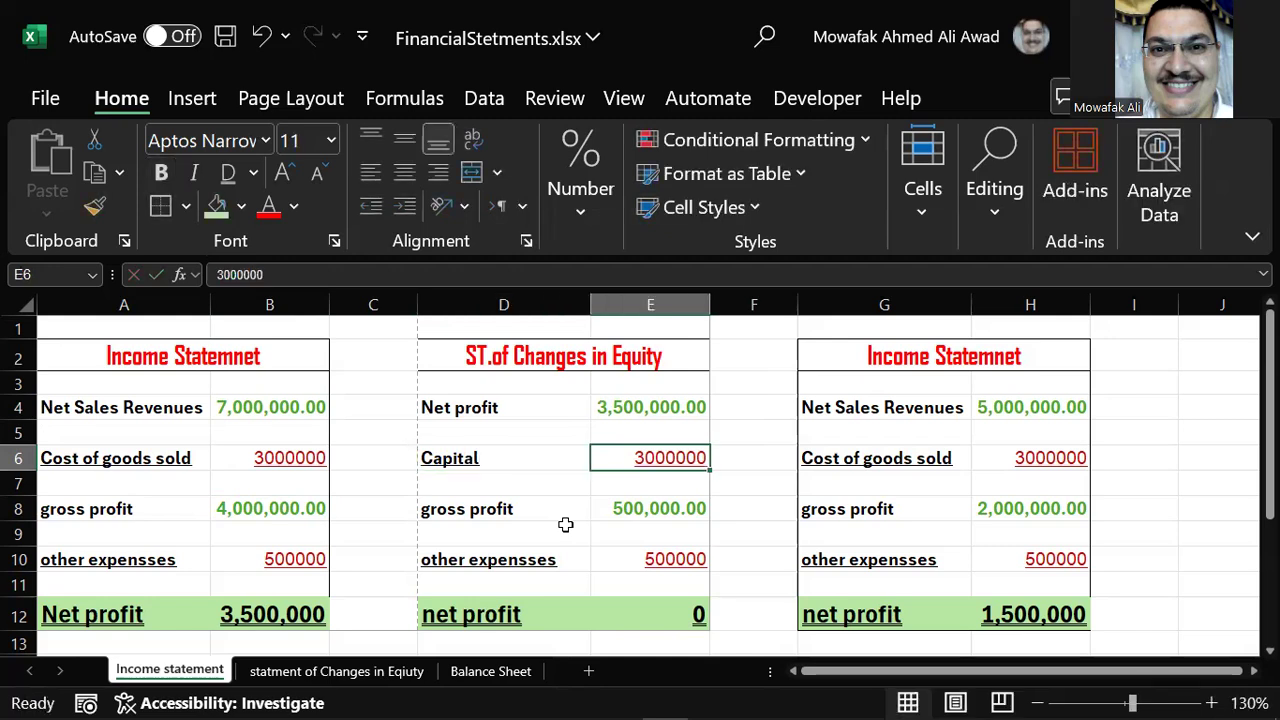
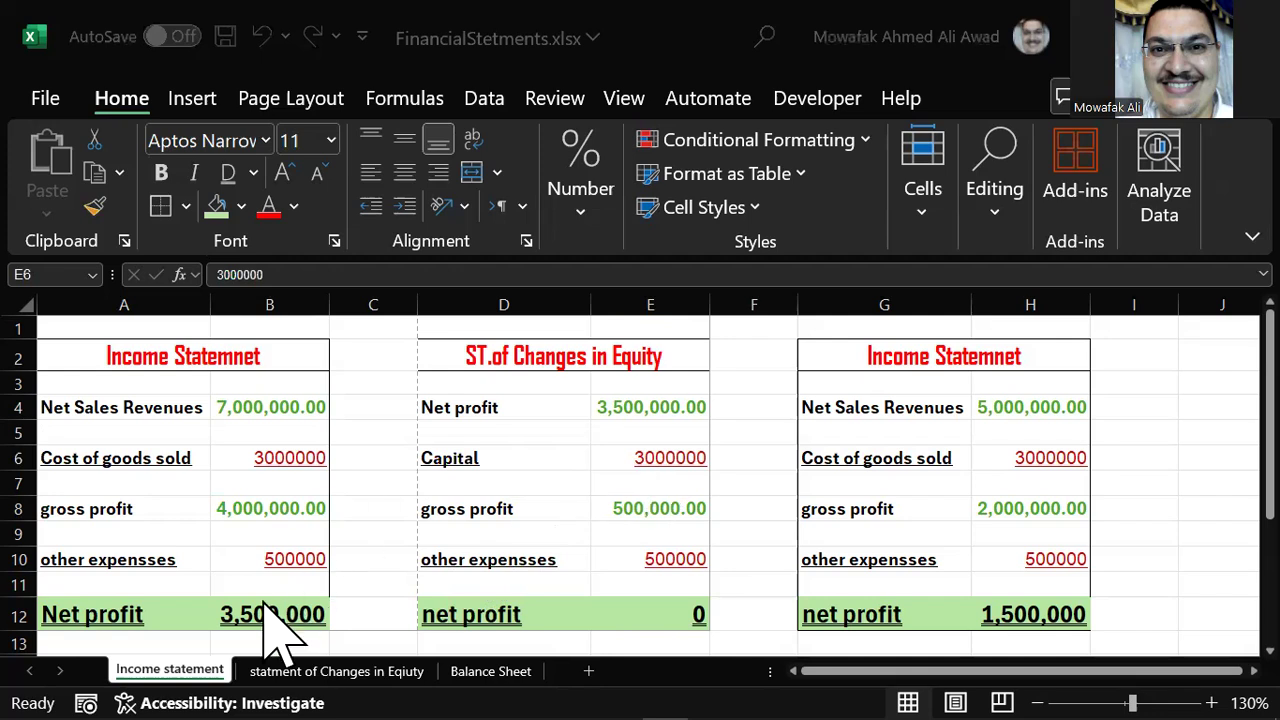
Set the capital amount in E6 of the middle table to 1000000.
left_click(255, 405)
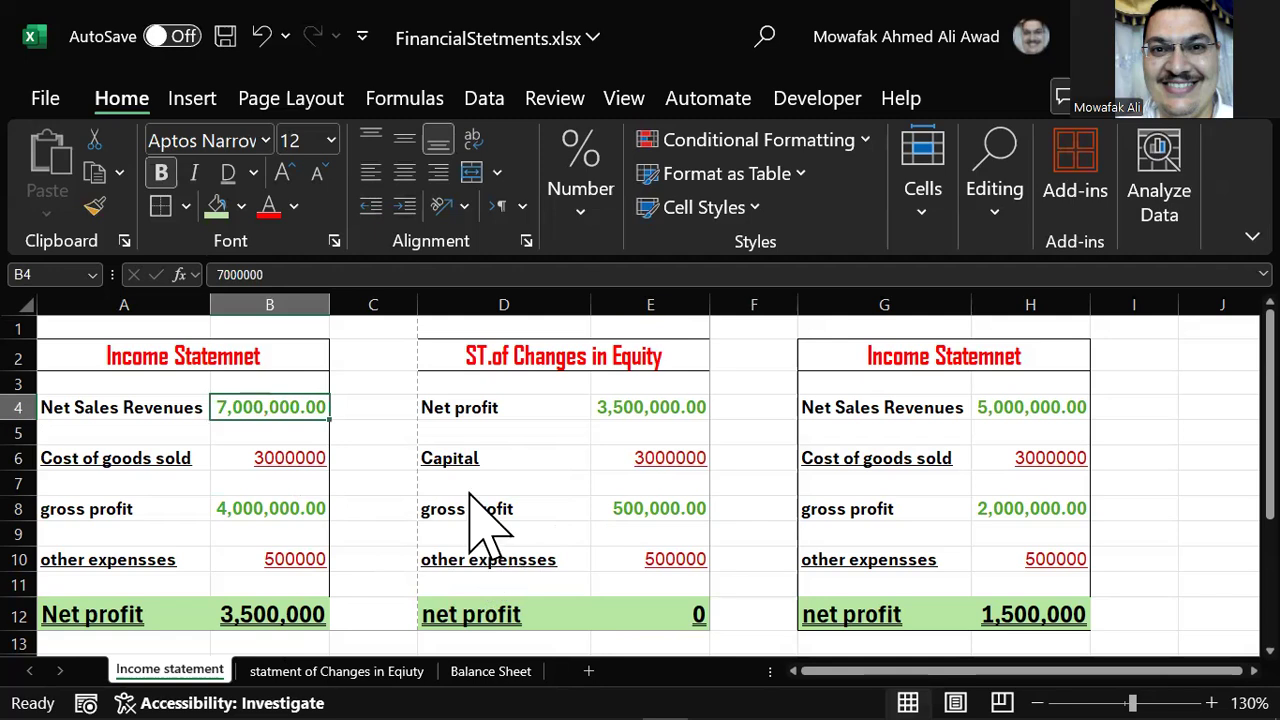
key("F2")
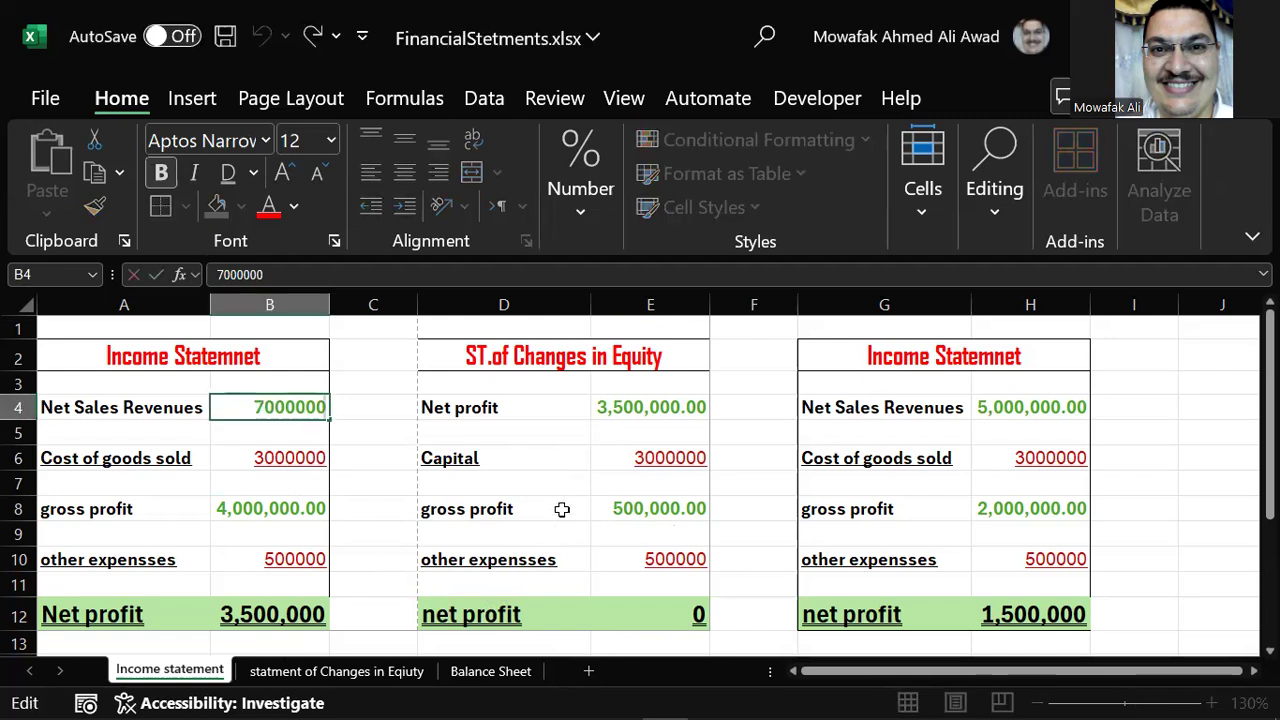
double_click(655, 456)
double_click(655, 455)
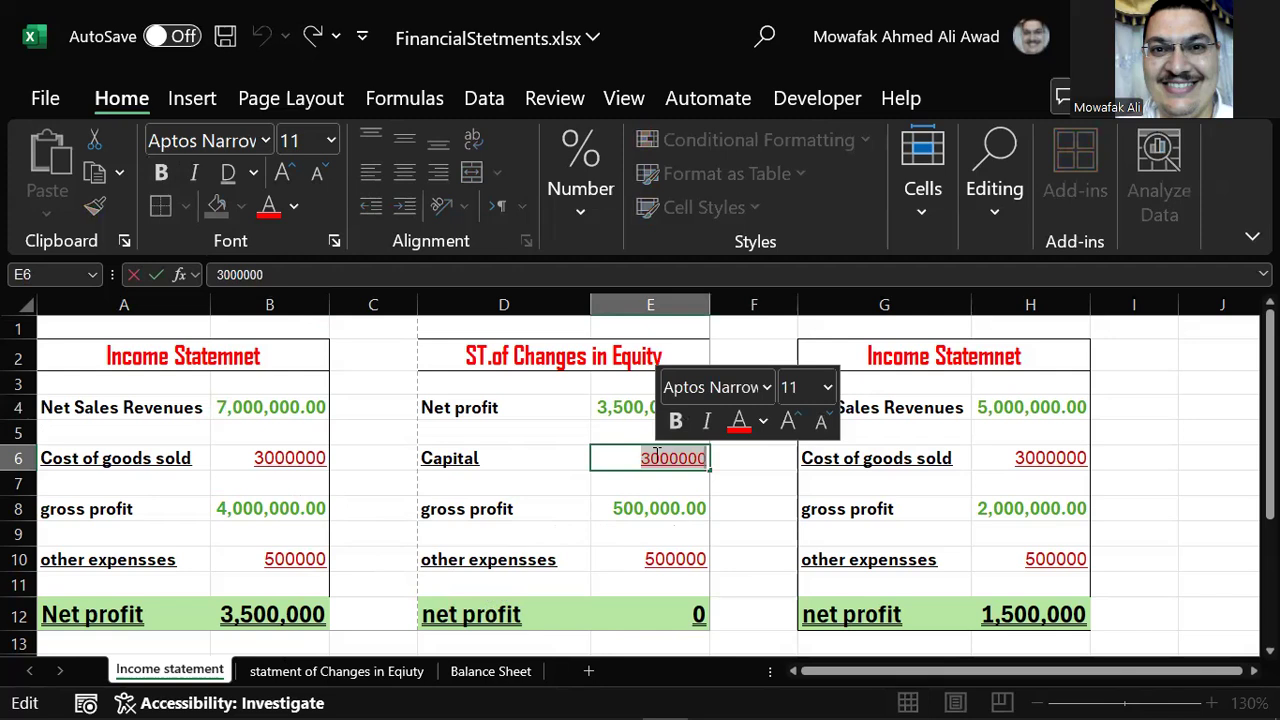
type("1000000")
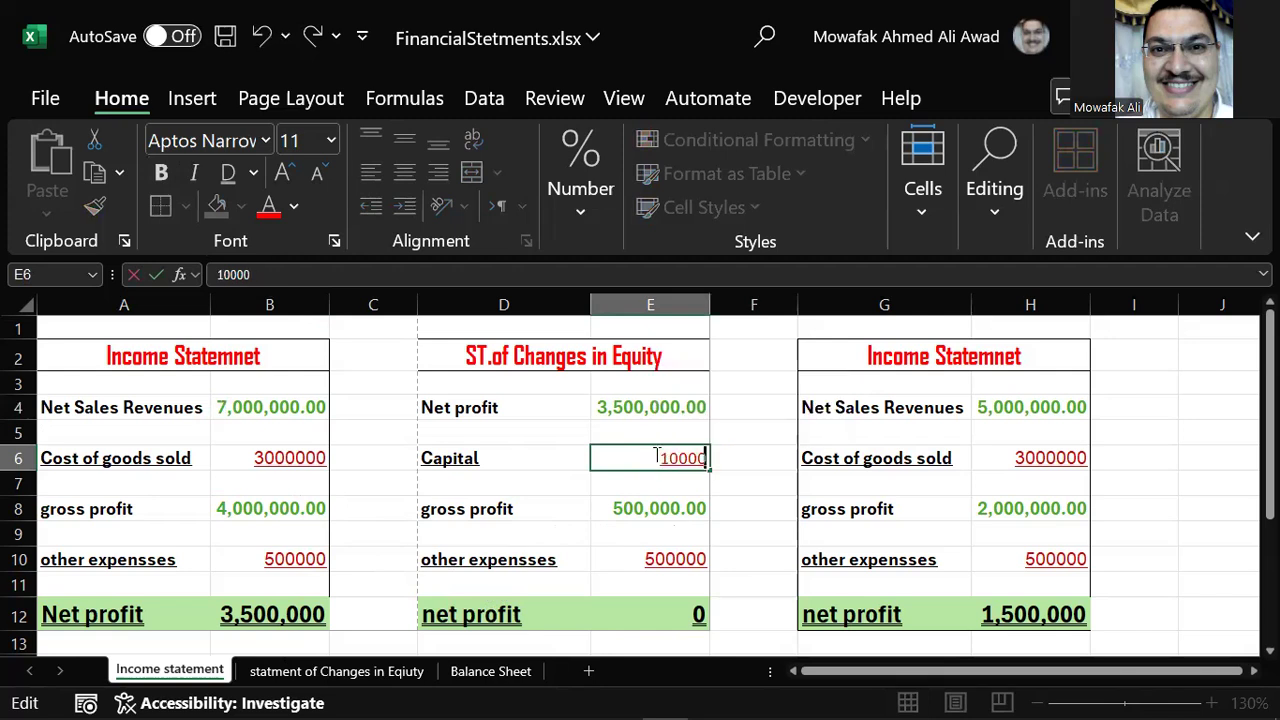
key("Return")
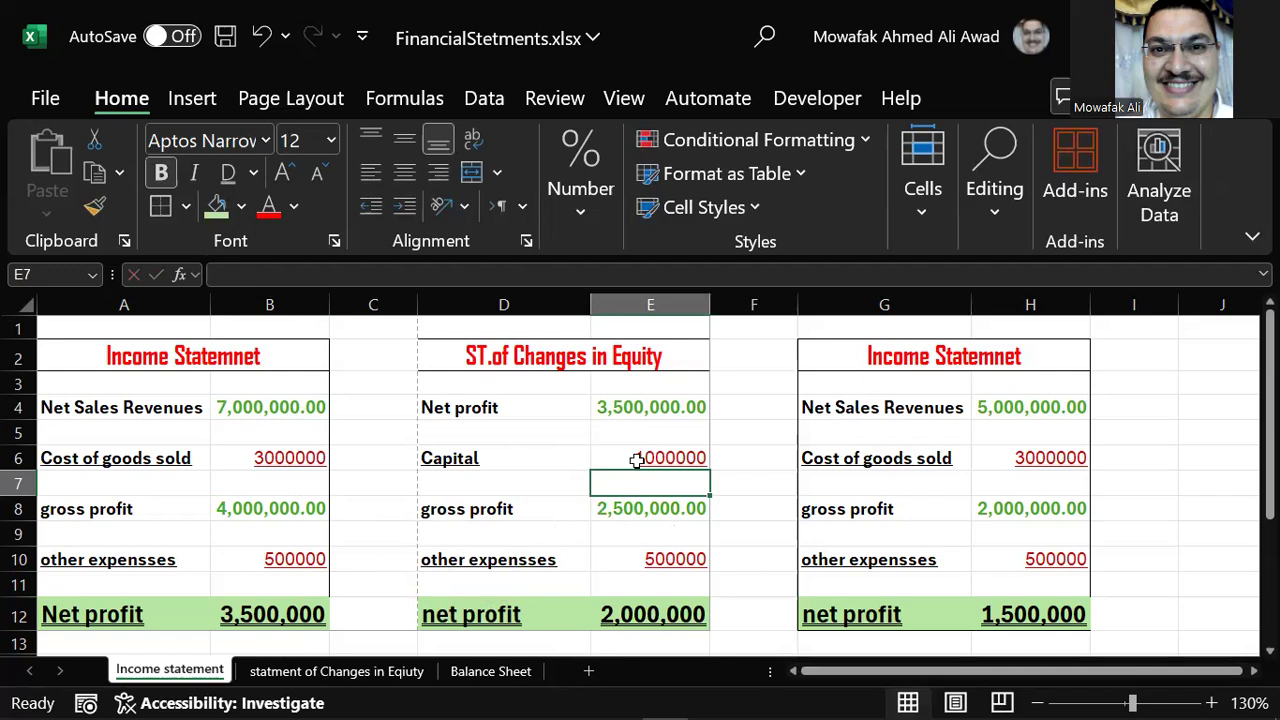
Format the capital amount in E6 as a number with a thousands separator and 0 decimal places.
left_click(678, 456)
right_click(678, 456)
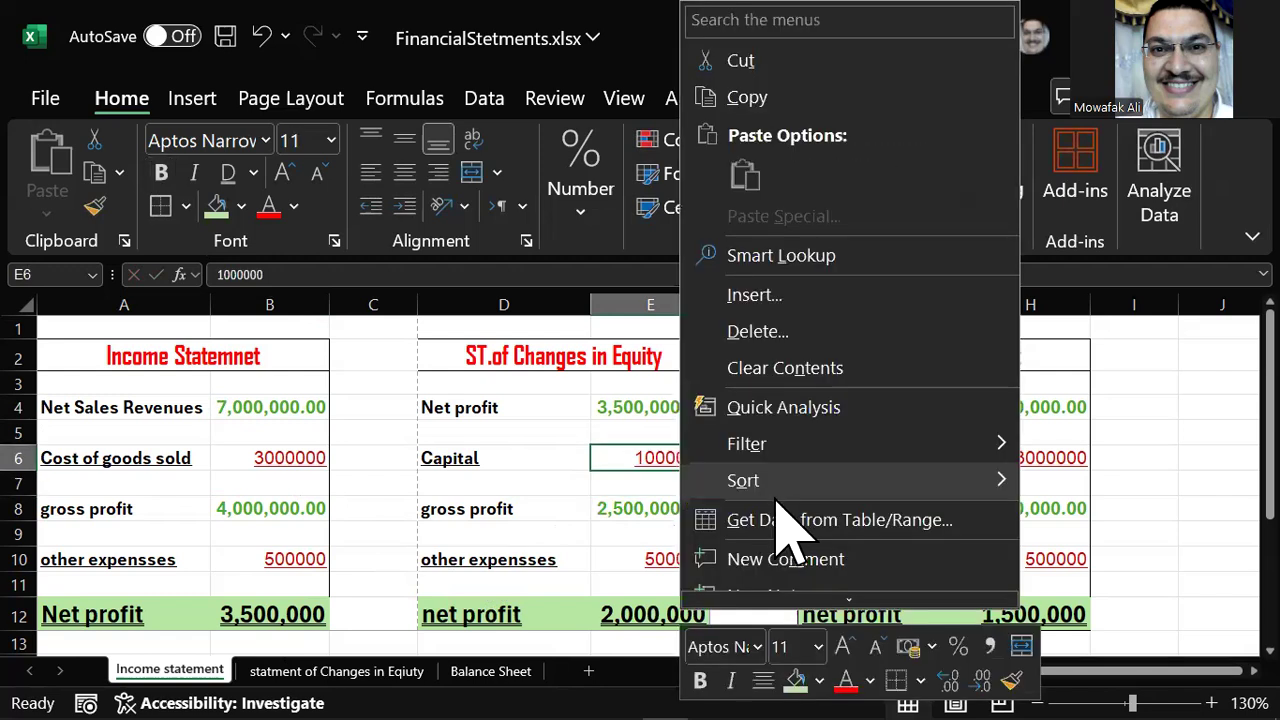
scroll(810, 565, "down", 1)
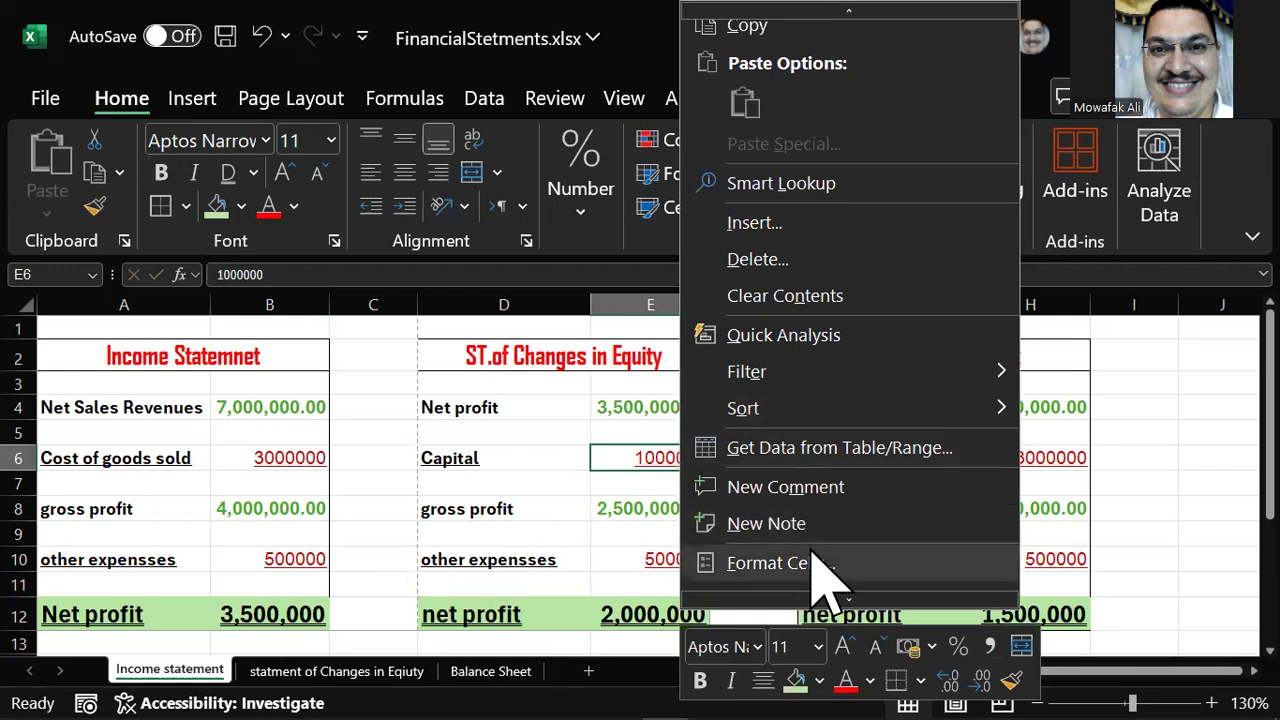
scroll(823, 571, "down", 1)
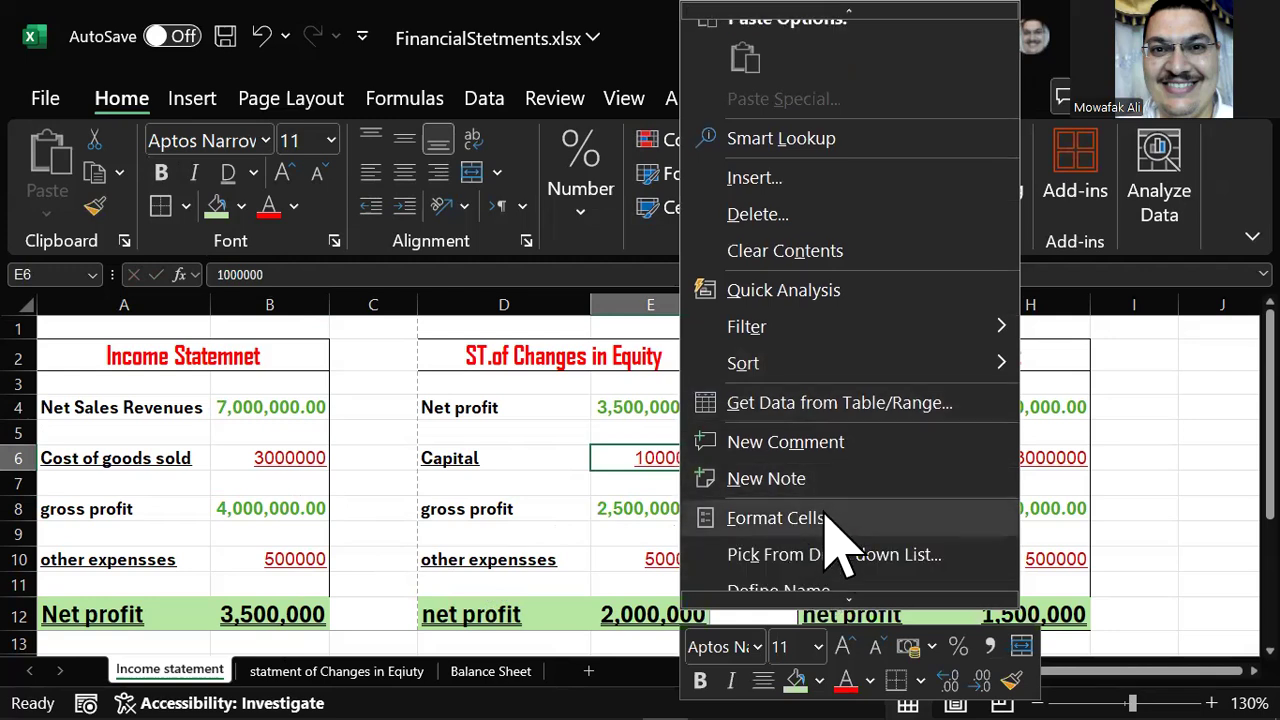
left_click(823, 518)
left_click(605, 306)
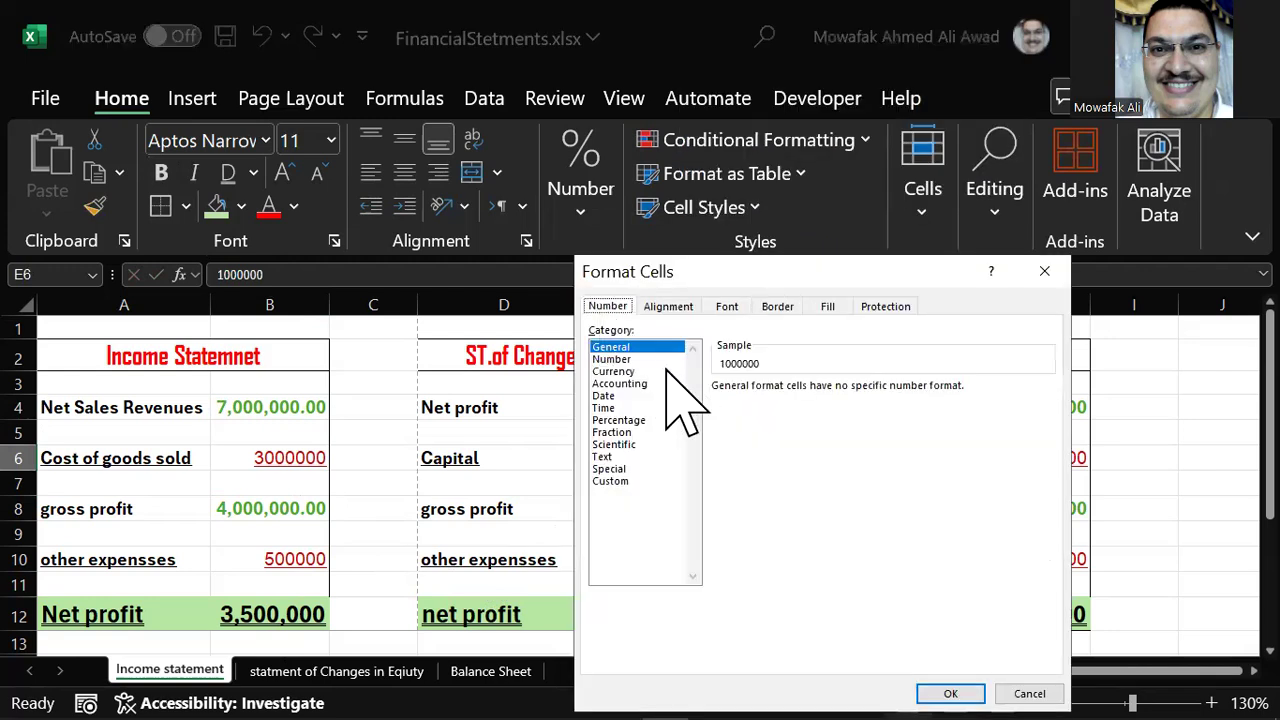
left_click(611, 359)
left_click(740, 411)
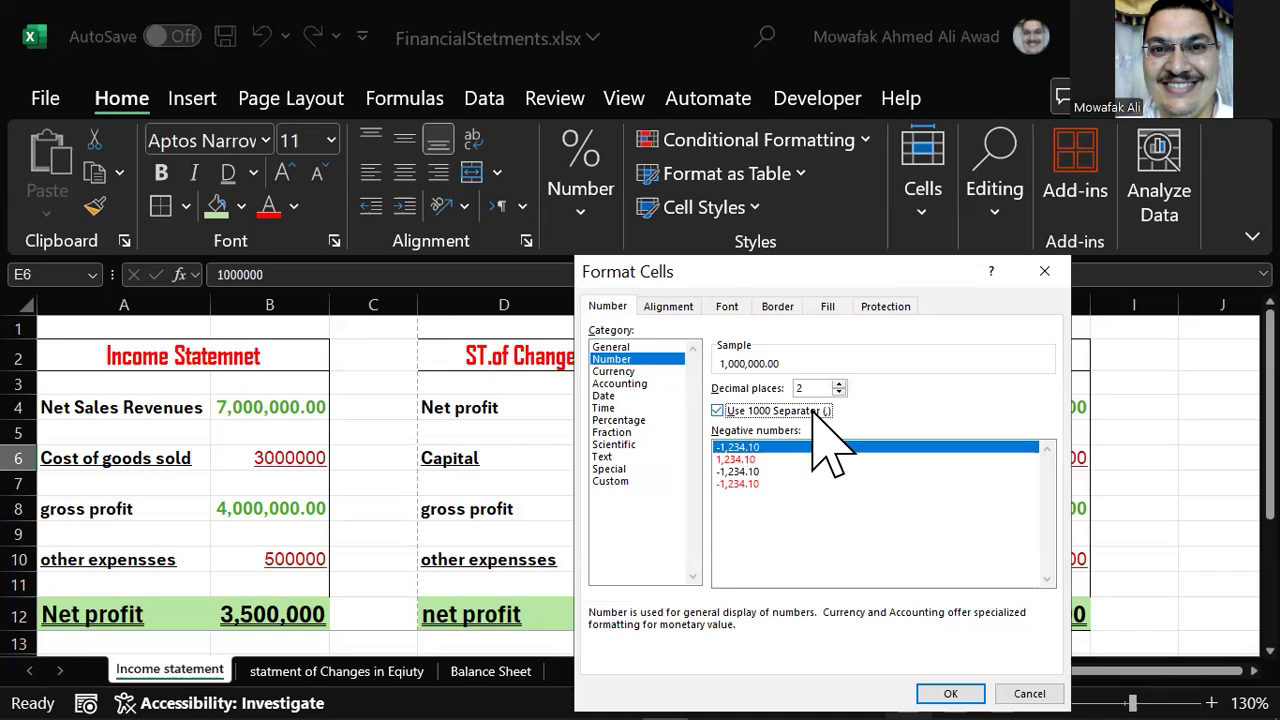
left_click(839, 392)
left_click(839, 392)
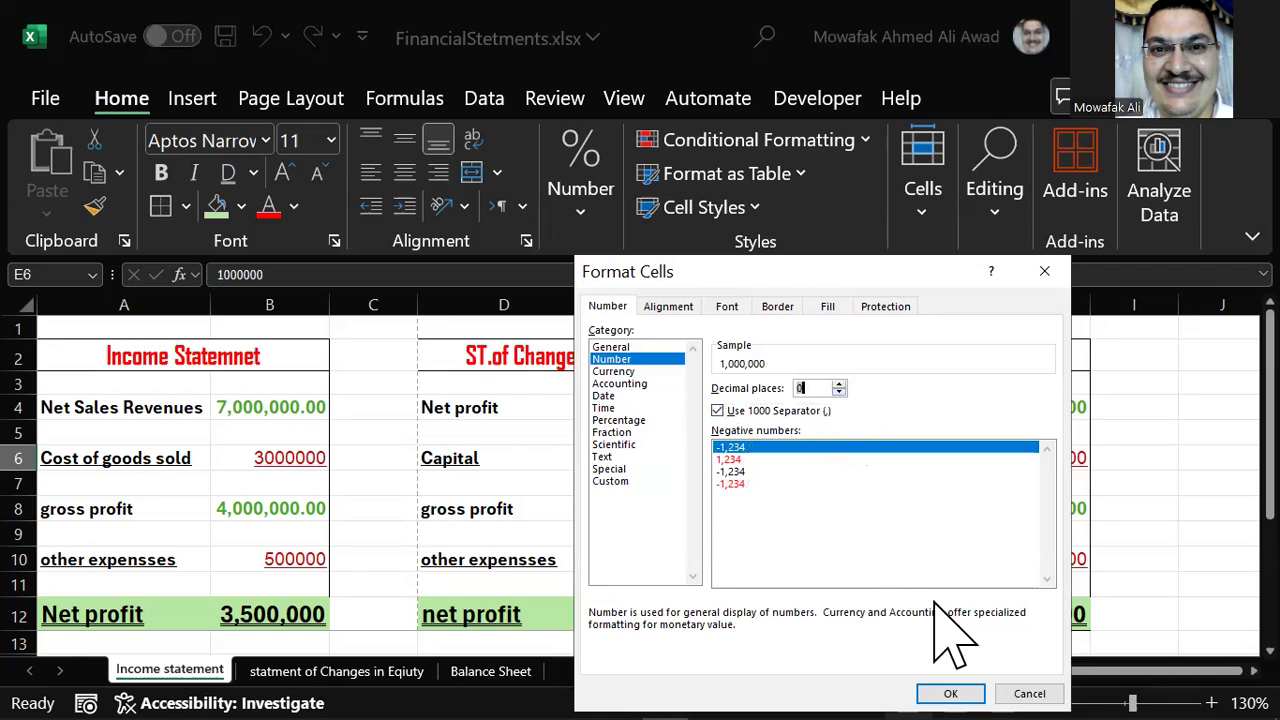
key("Return")
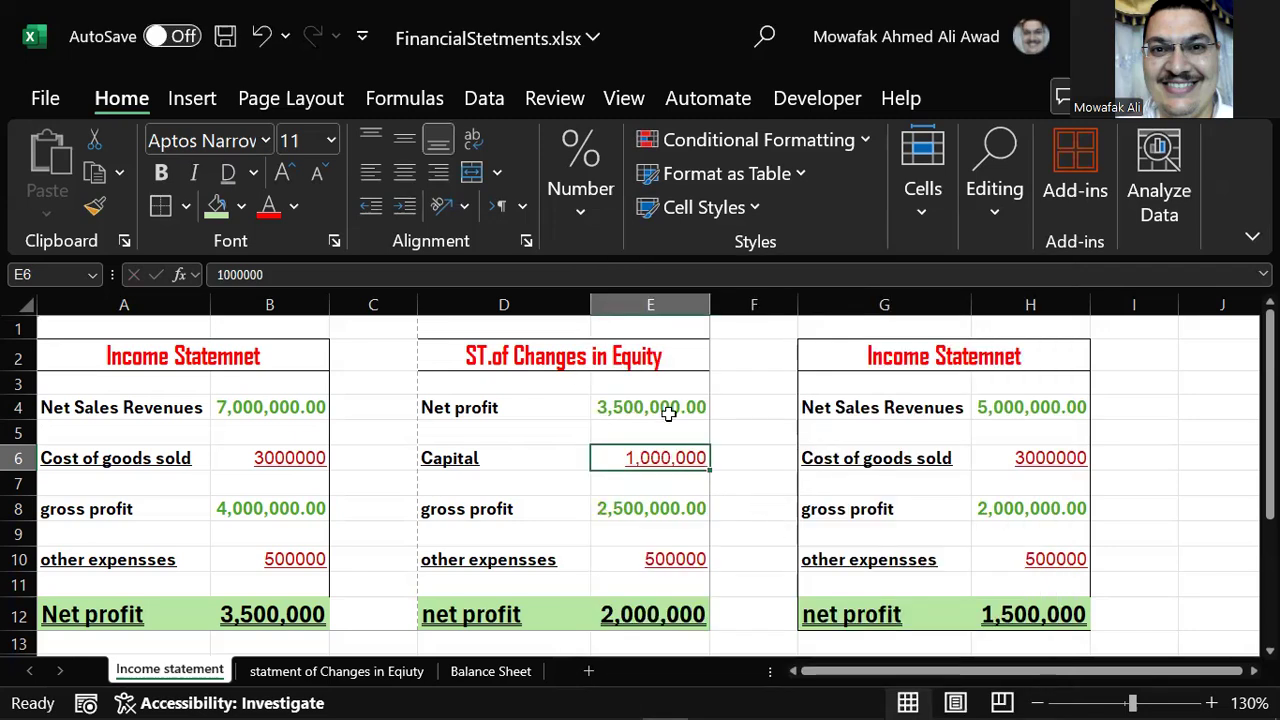
Format the first income statement's amounts in B4:B12 as numbers with thousands separators and 0 decimal places.
left_click_drag(277, 416, 270, 612)
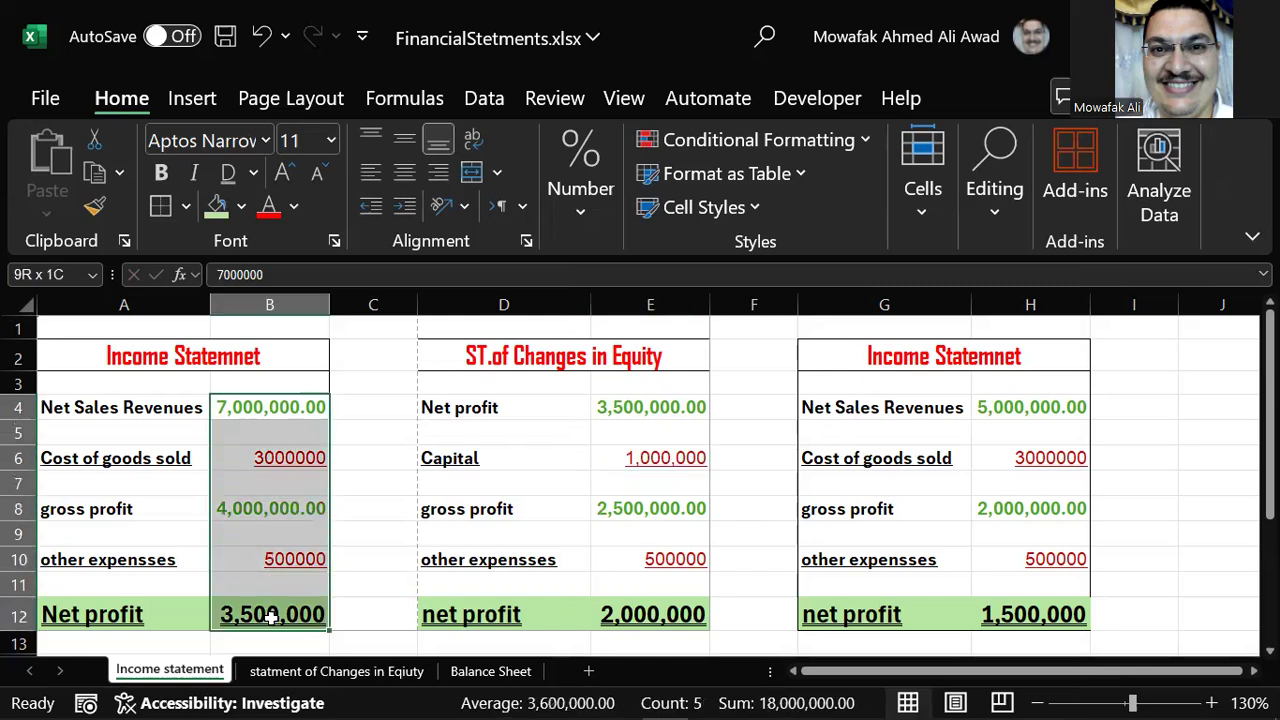
right_click(277, 436)
scroll(409, 543, "down", 1)
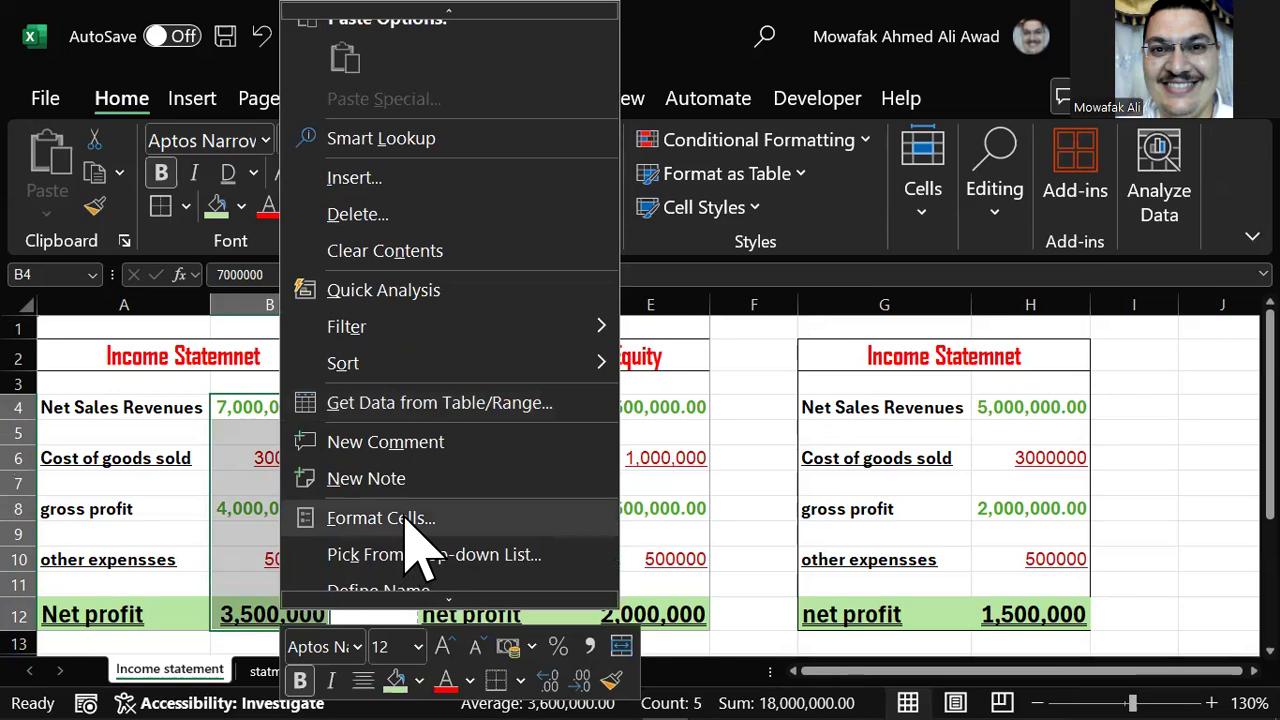
key("Return")
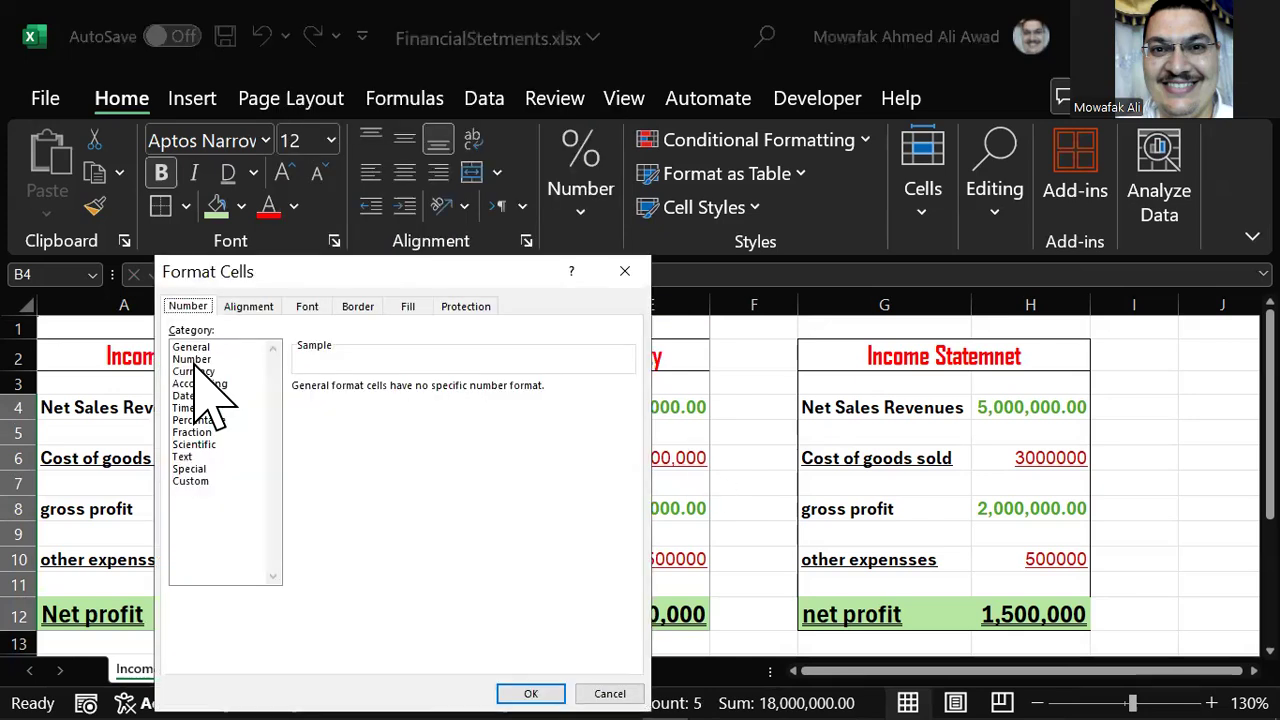
left_click(232, 360)
left_click(420, 392)
left_click(420, 392)
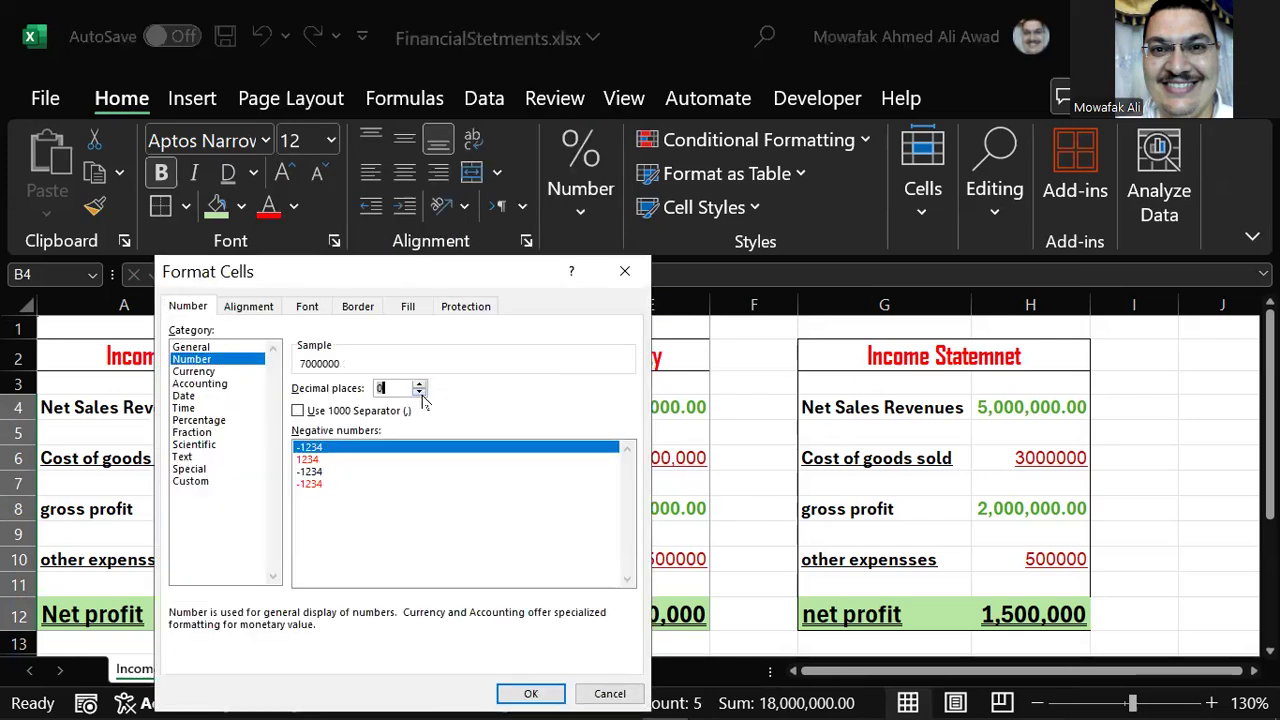
left_click(297, 410)
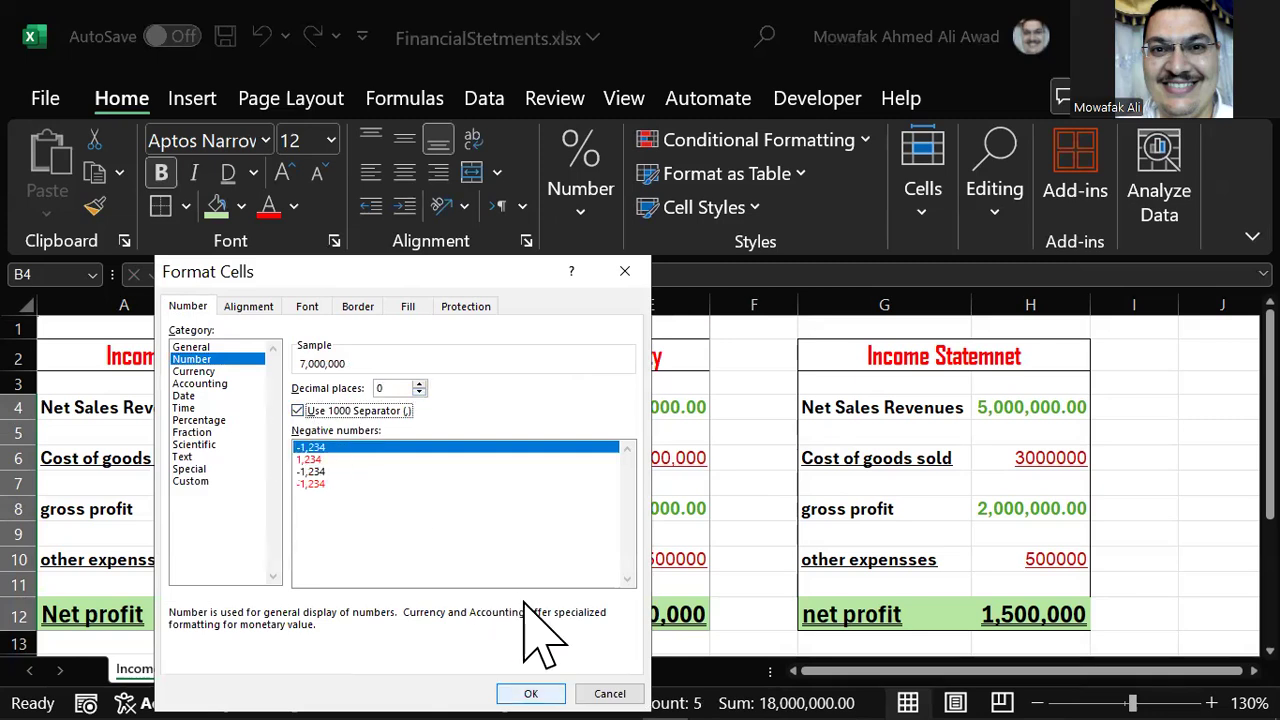
left_click(525, 692)
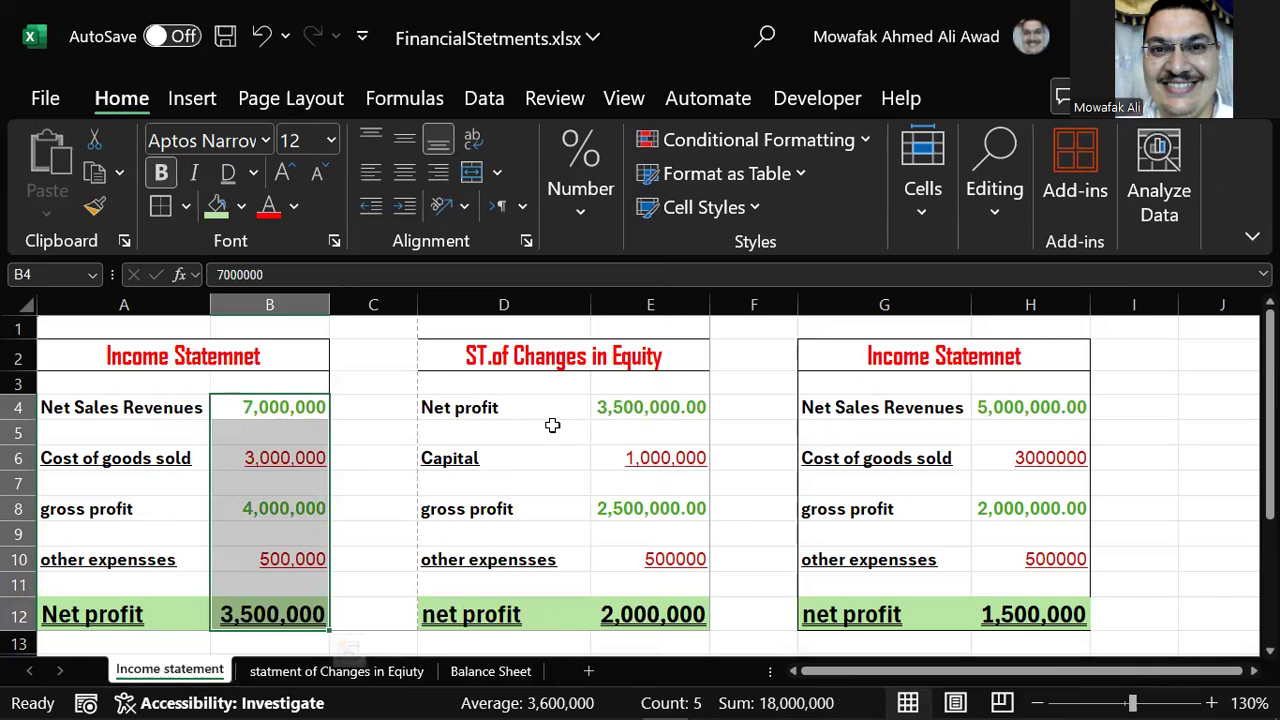
Format the equity statement's amounts in E4:E12 as numbers with thousands separators and 0 decimal places.
left_click_drag(663, 409, 636, 620)
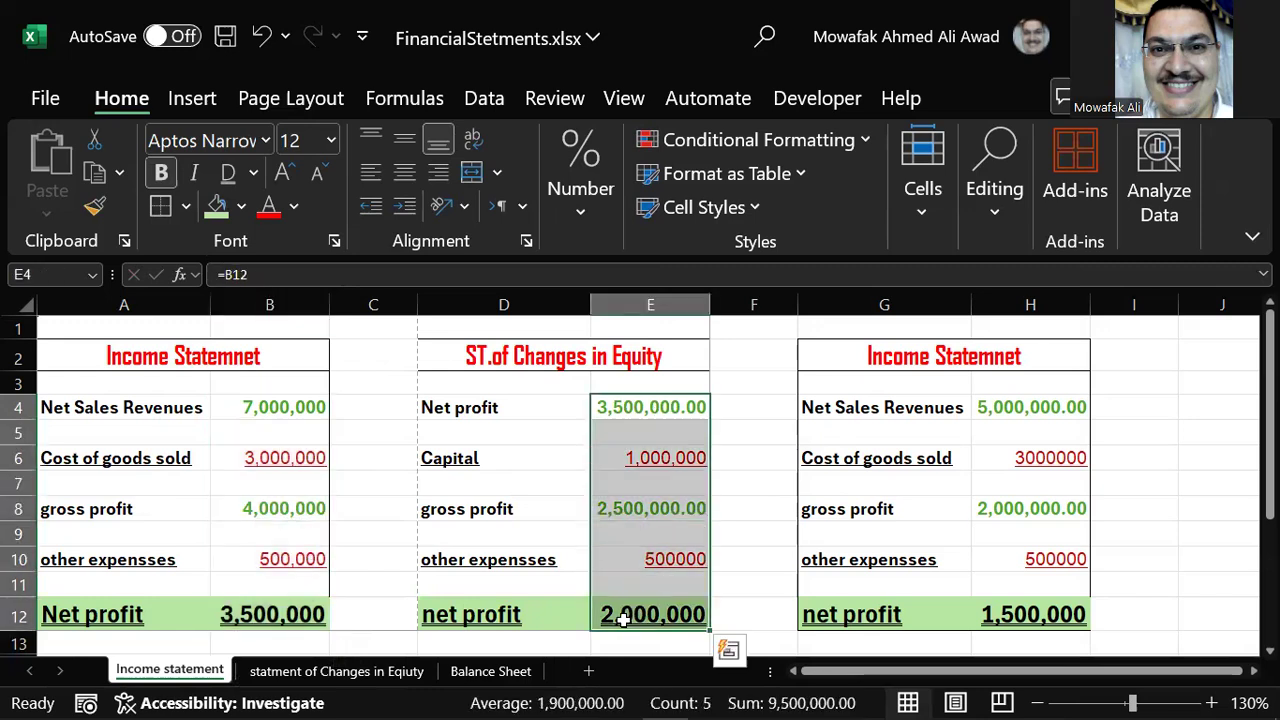
key("F2")
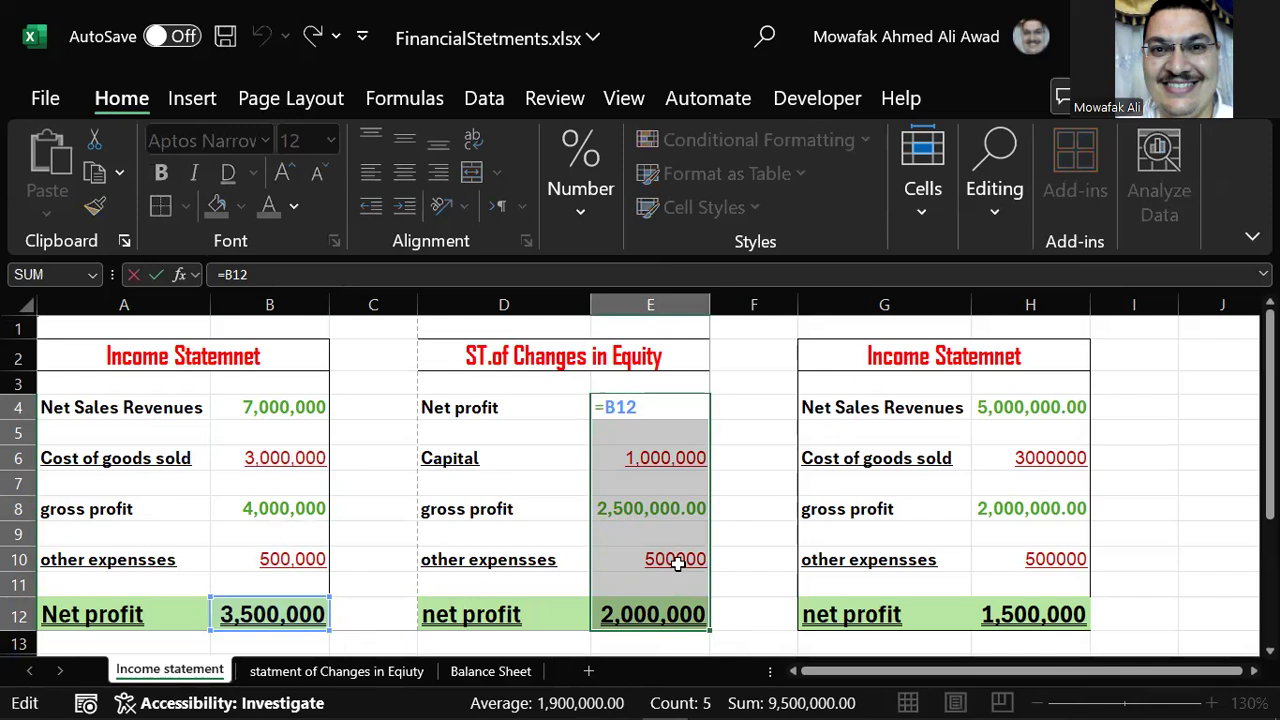
key("Return")
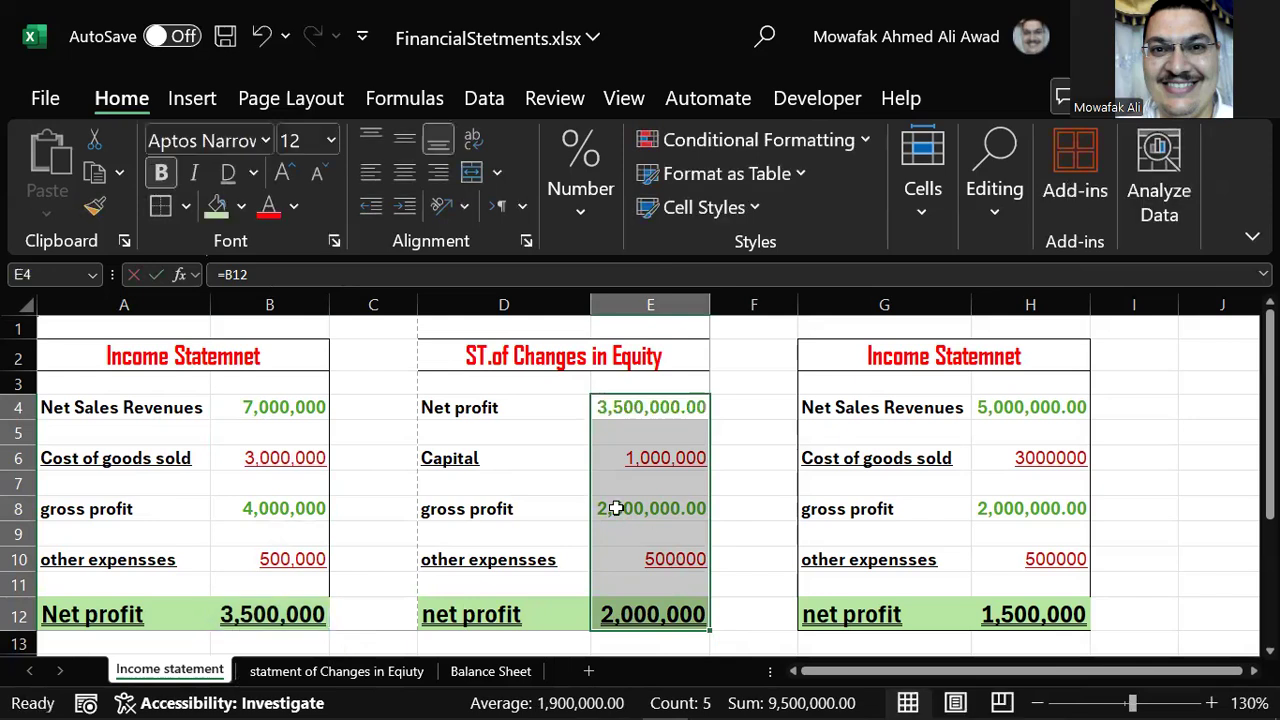
key("F2")
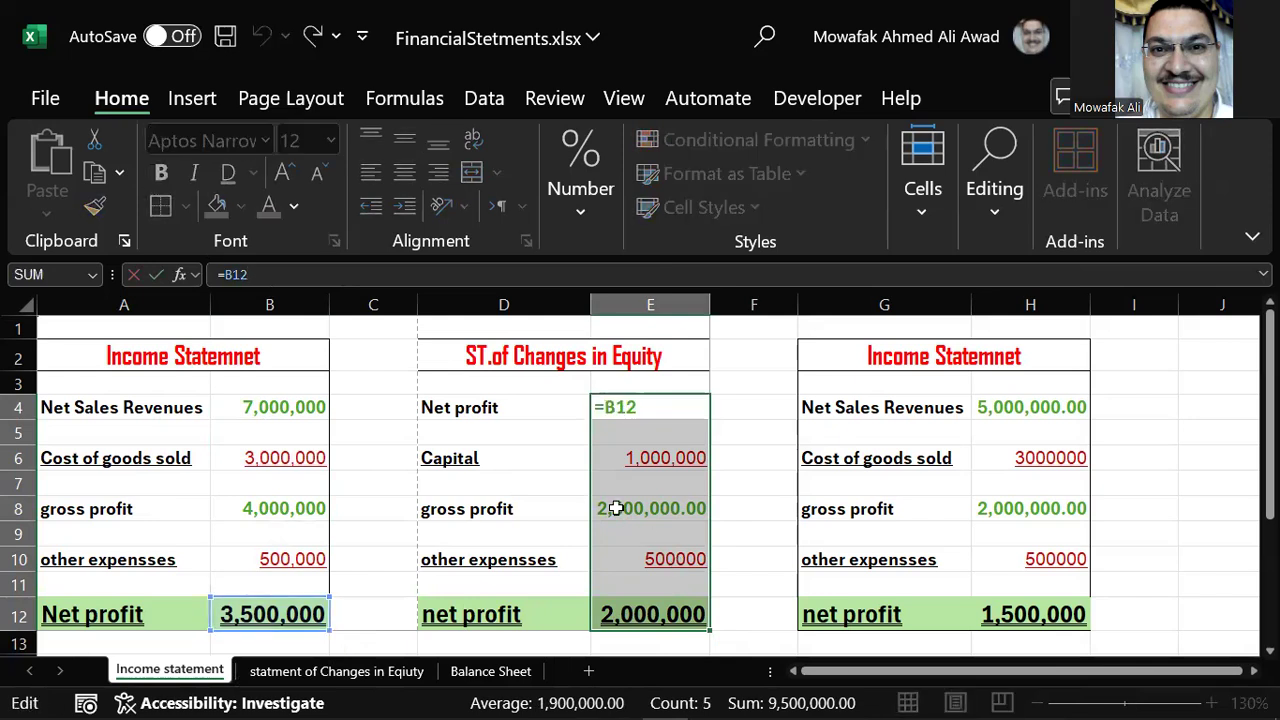
key("Escape")
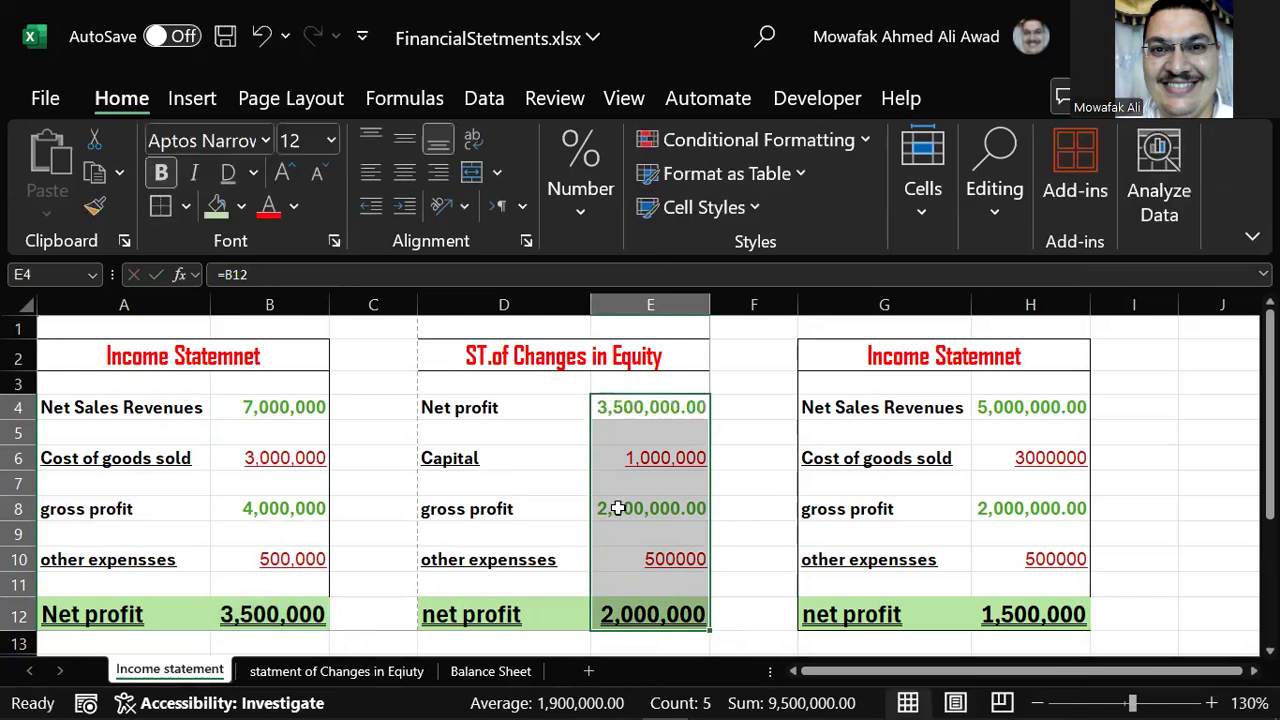
right_click(651, 438)
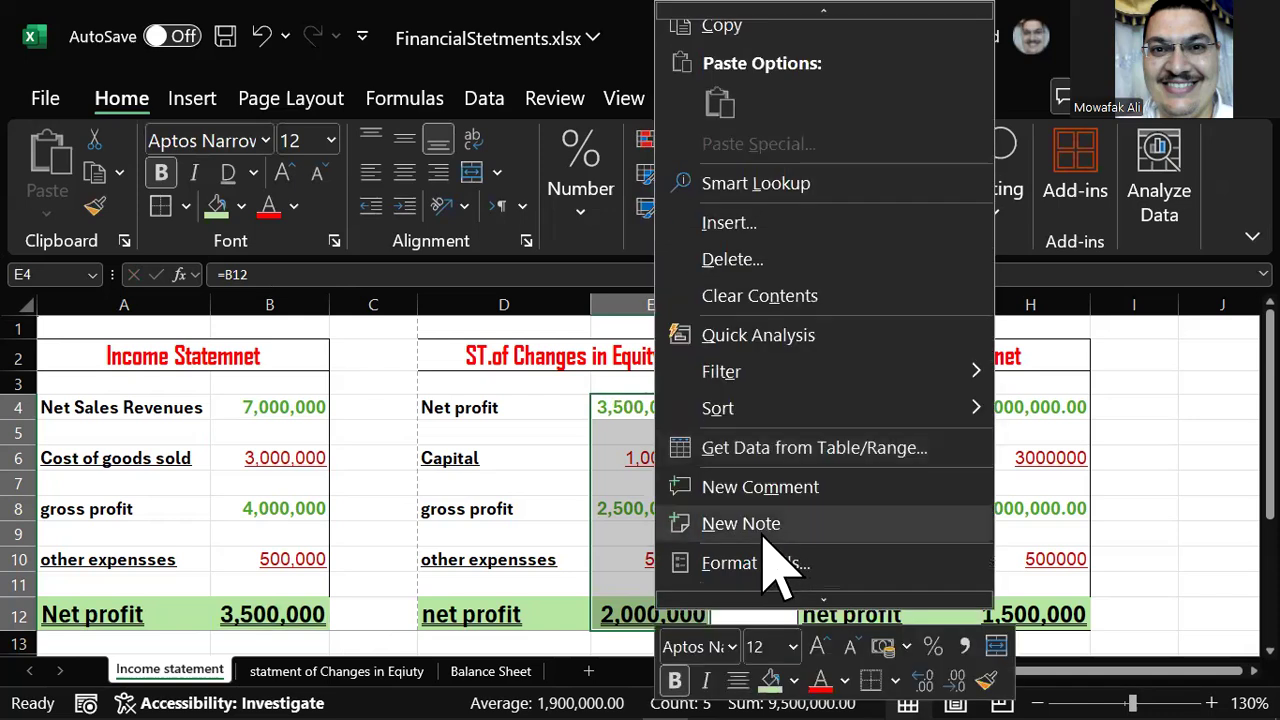
scroll(760, 540, "down", 1)
left_click(756, 474)
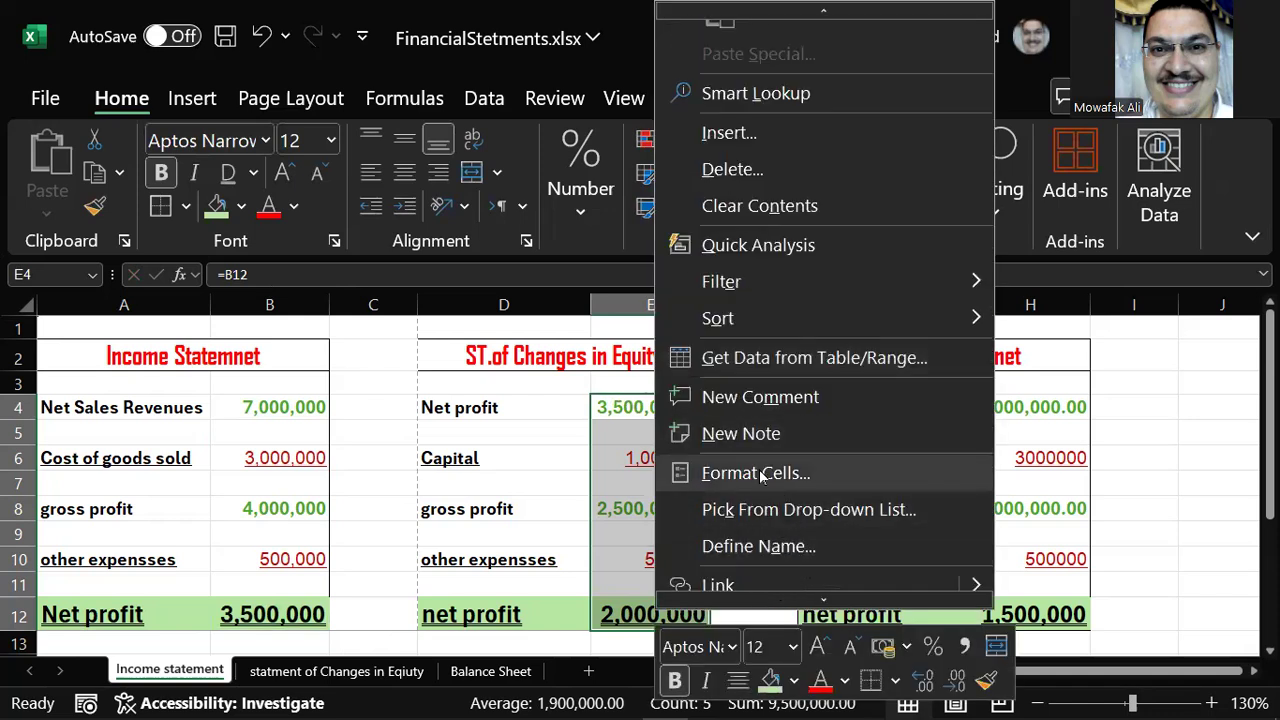
left_click(775, 362)
left_click(775, 362)
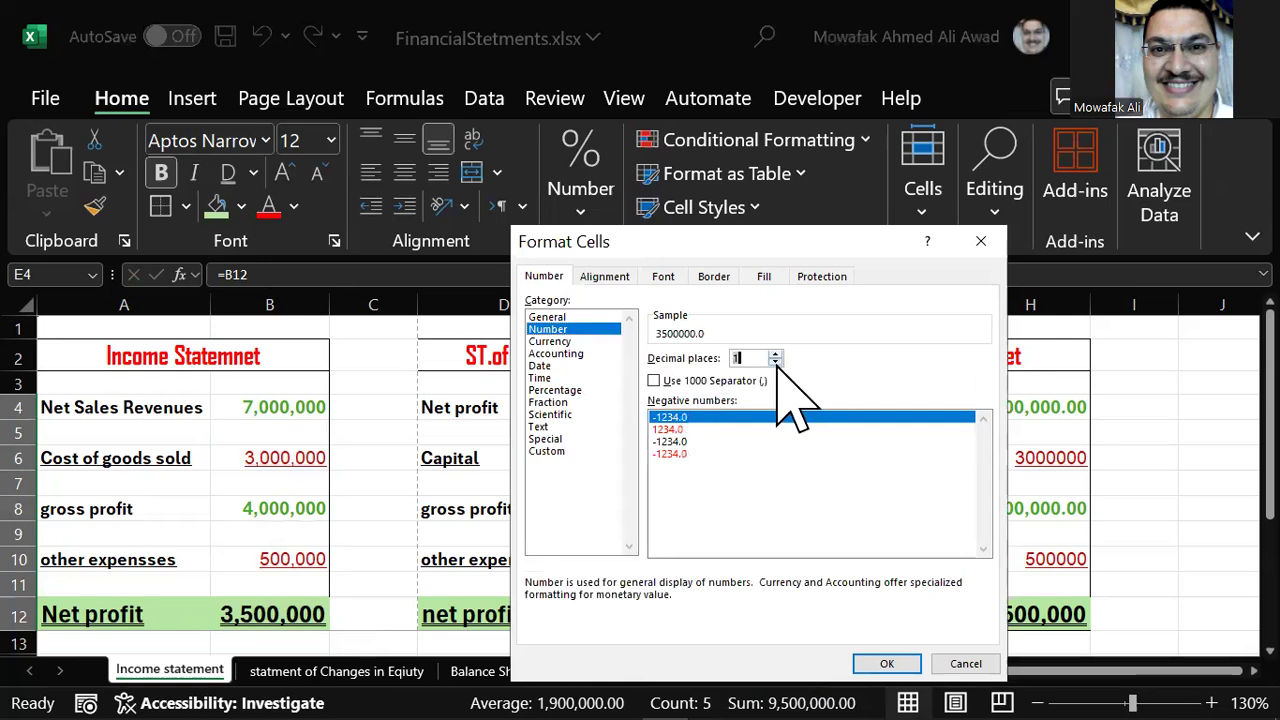
left_click(653, 380)
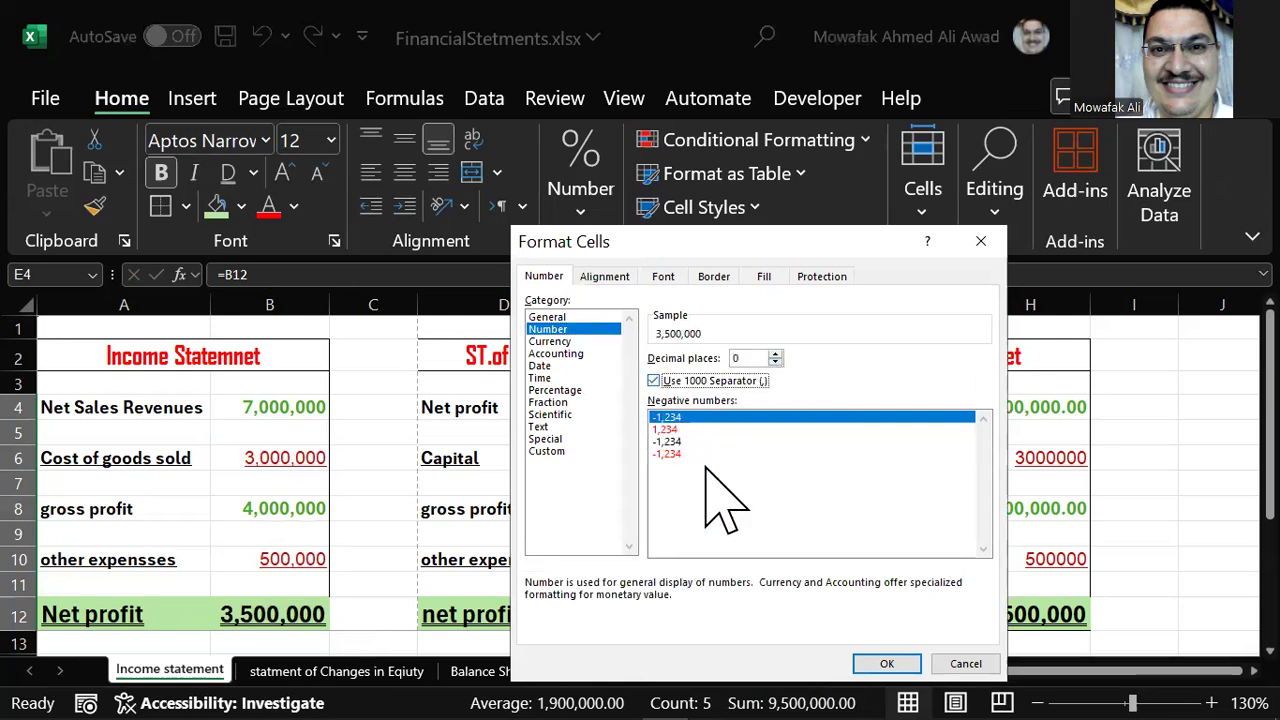
left_click(886, 665)
Format the third table's amounts in H4:H13 as numbers with thousands separators and 0 decimal places.
left_click_drag(1013, 400, 1013, 620)
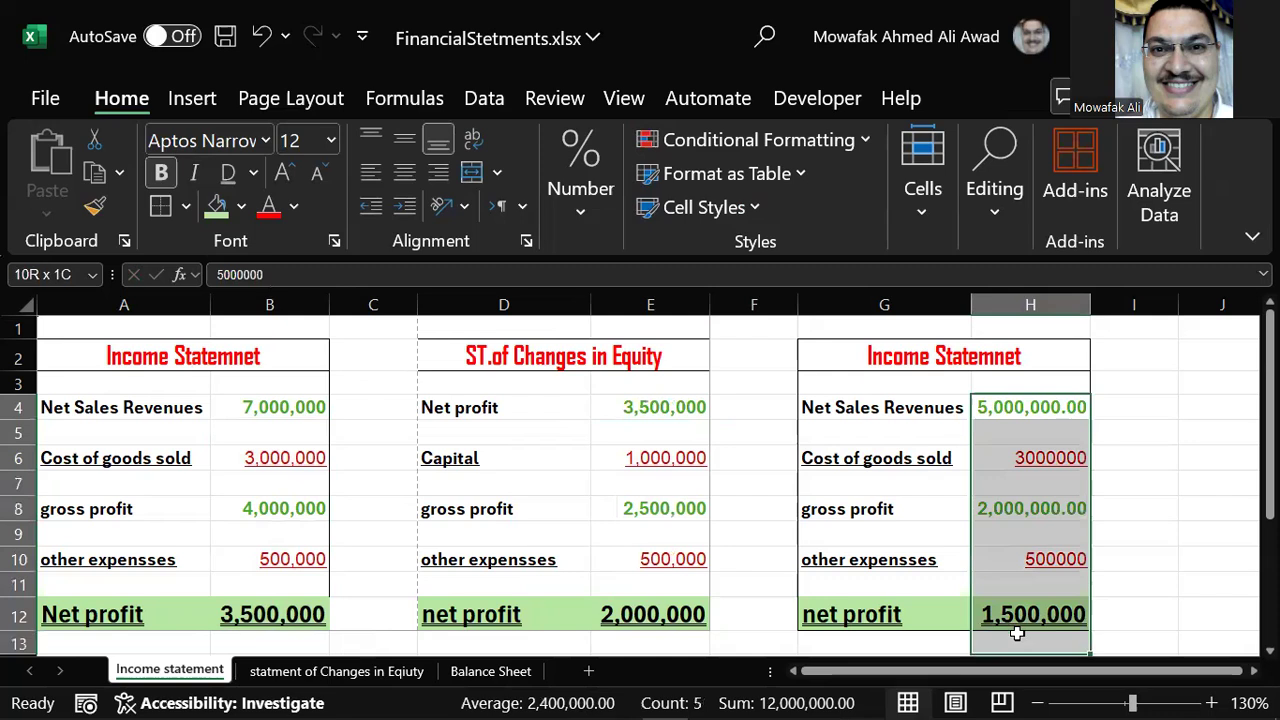
right_click(1015, 614)
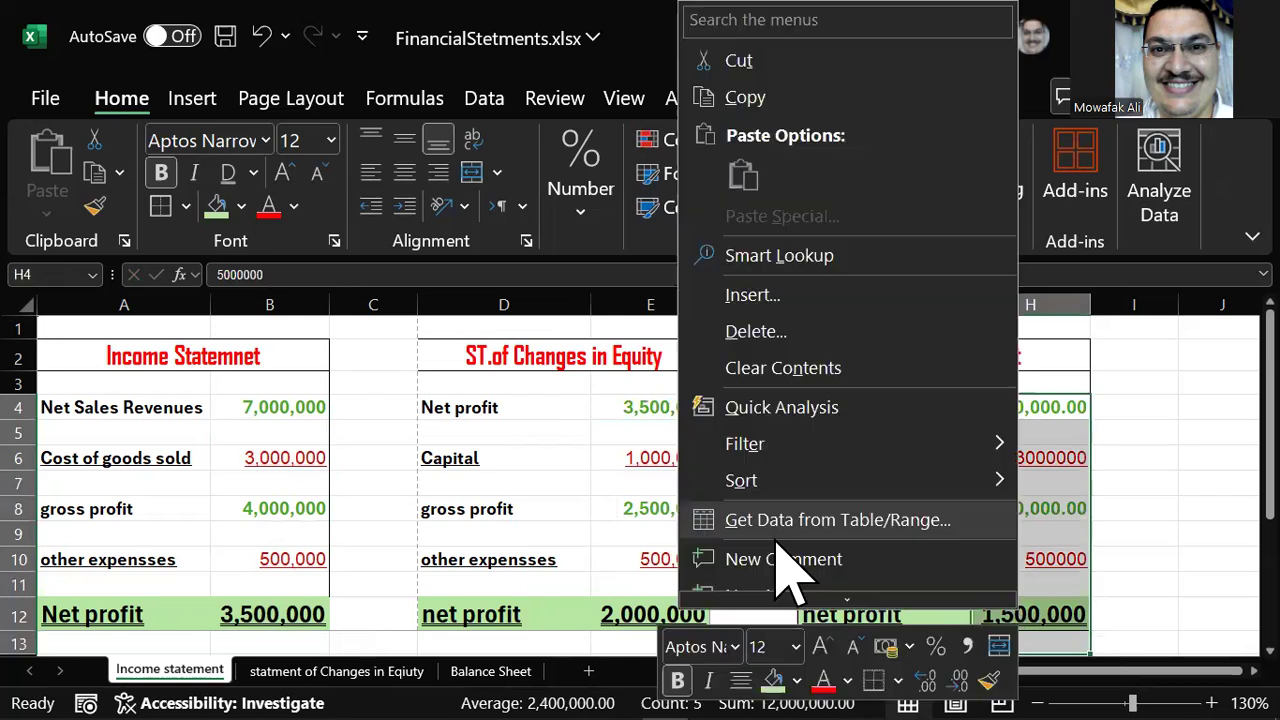
scroll(788, 548, "down", 1)
scroll(790, 535, "down", 1)
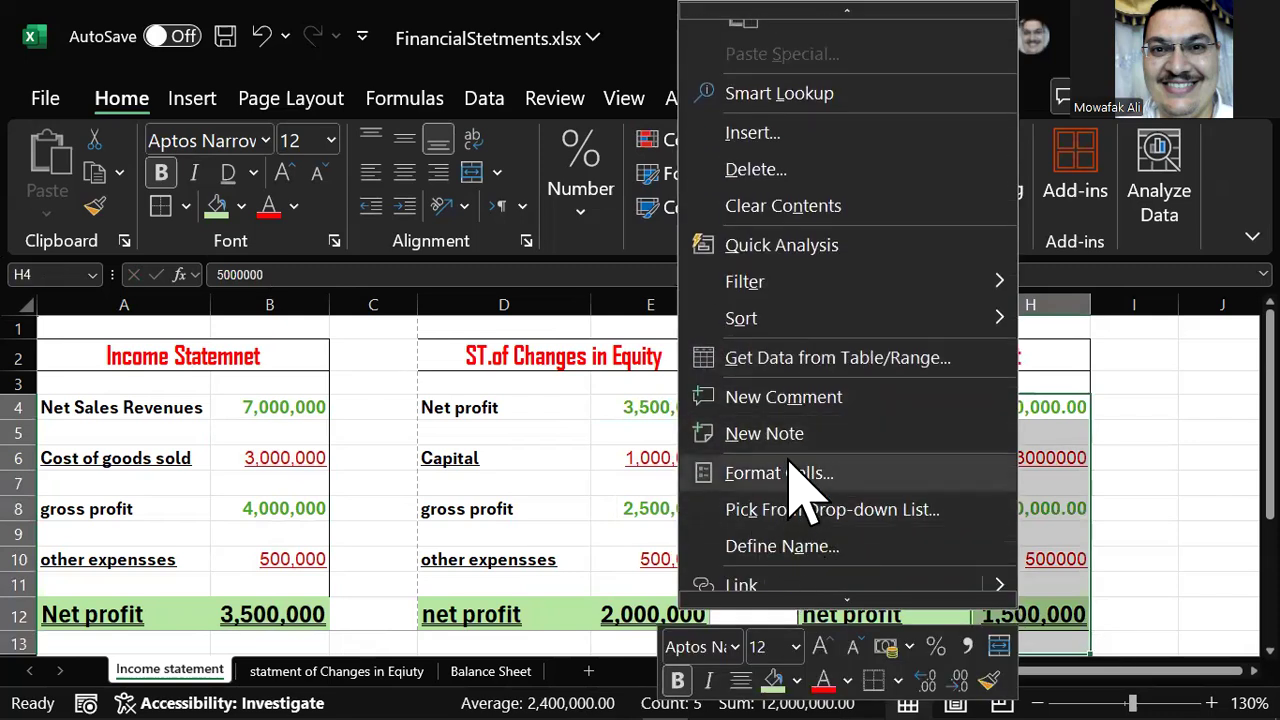
left_click(787, 472)
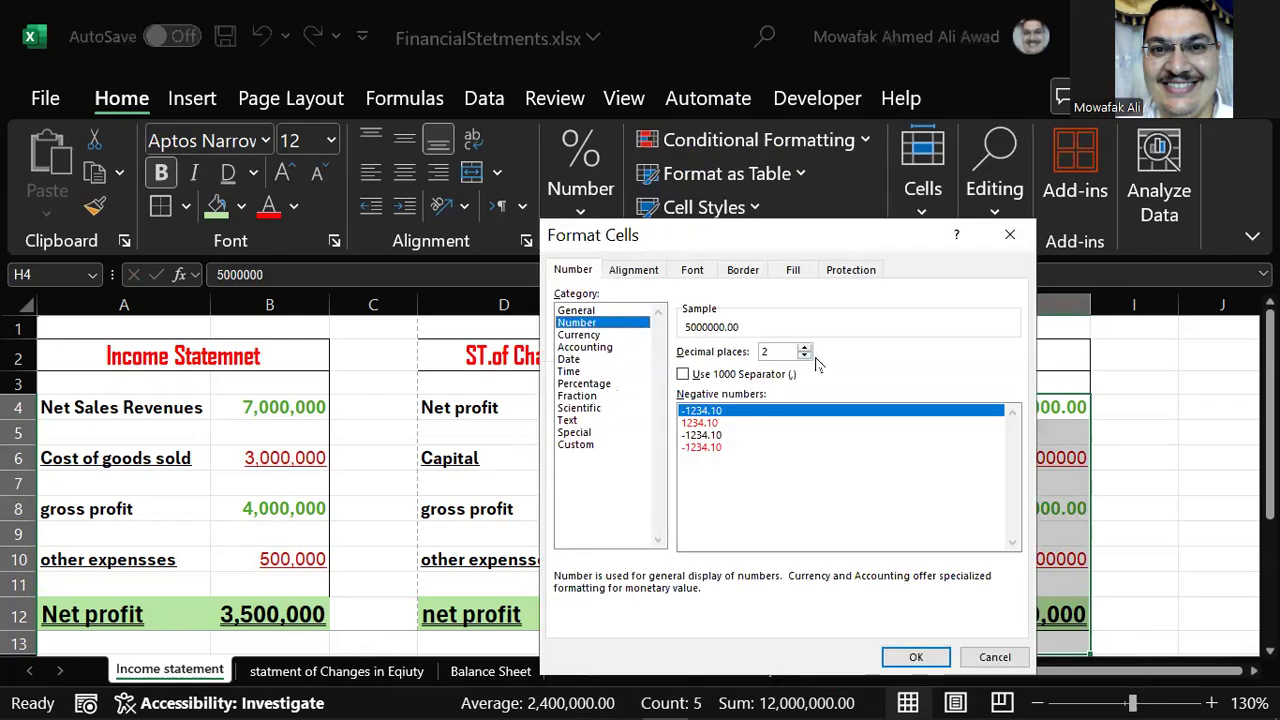
left_click(805, 357)
left_click(805, 356)
left_click(684, 374)
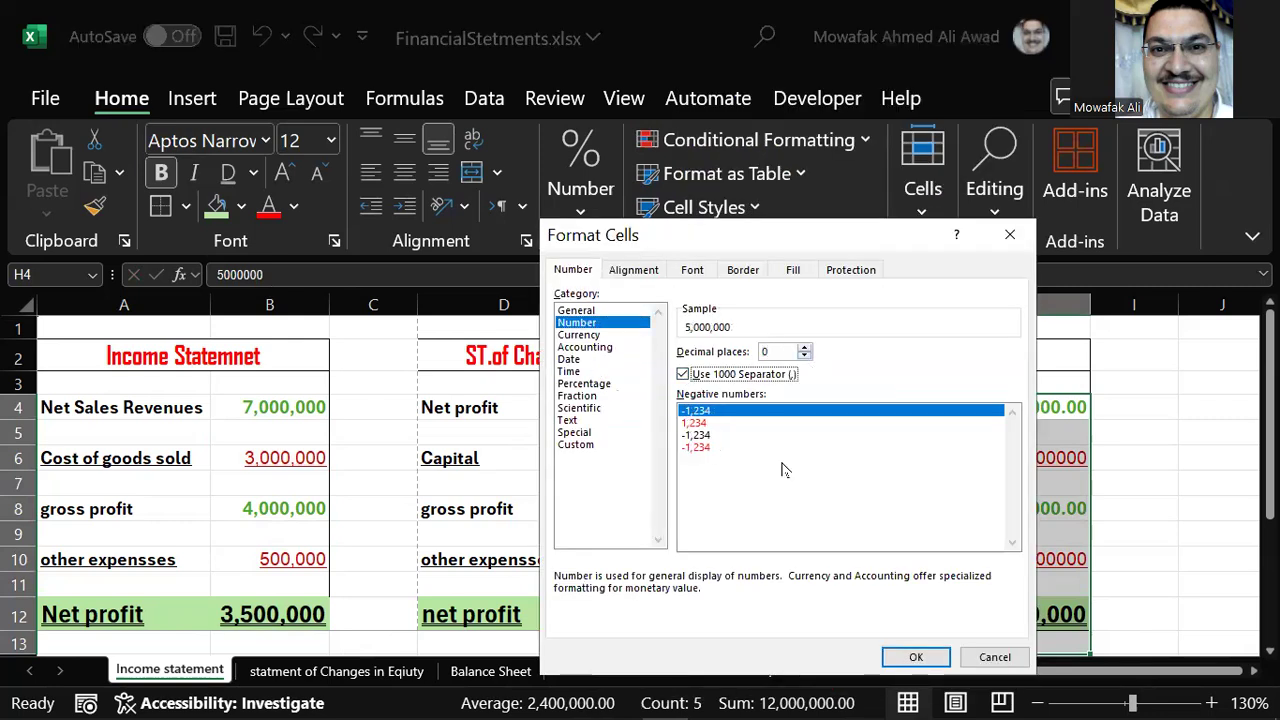
left_click(915, 657)
left_click(600, 505)
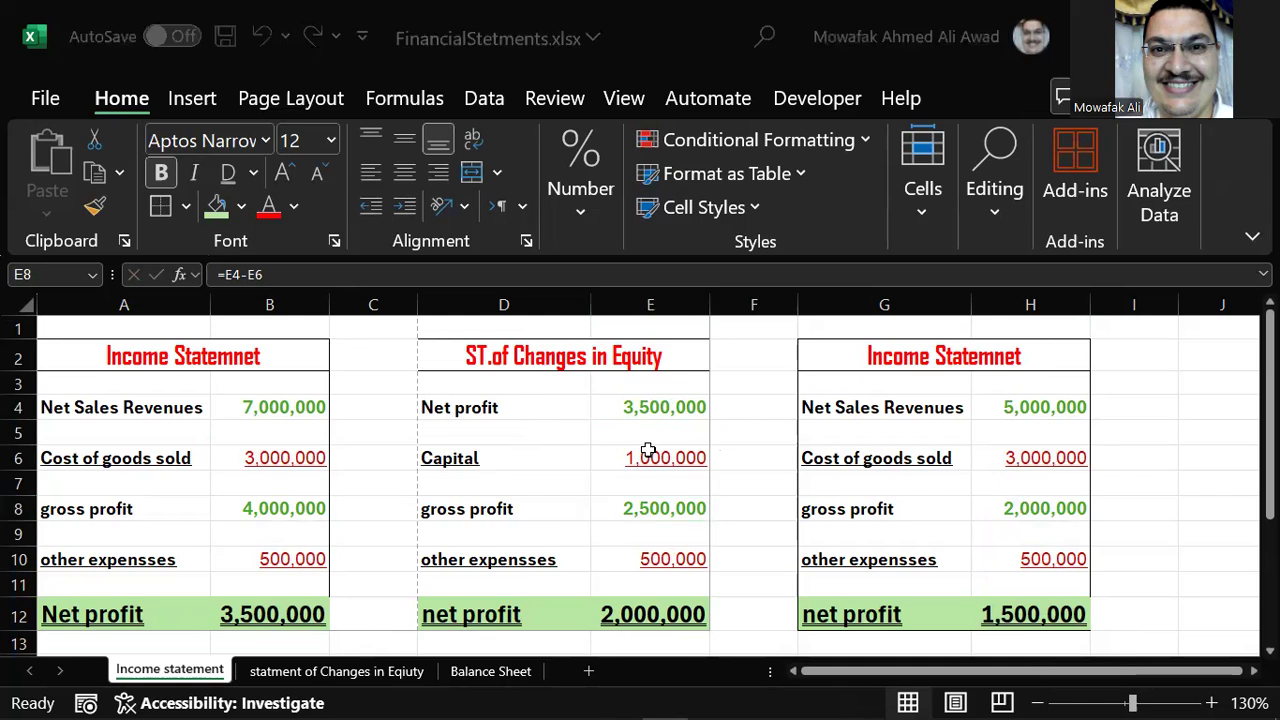
key("F2")
key("Home")
type("=")
left_click(445, 508)
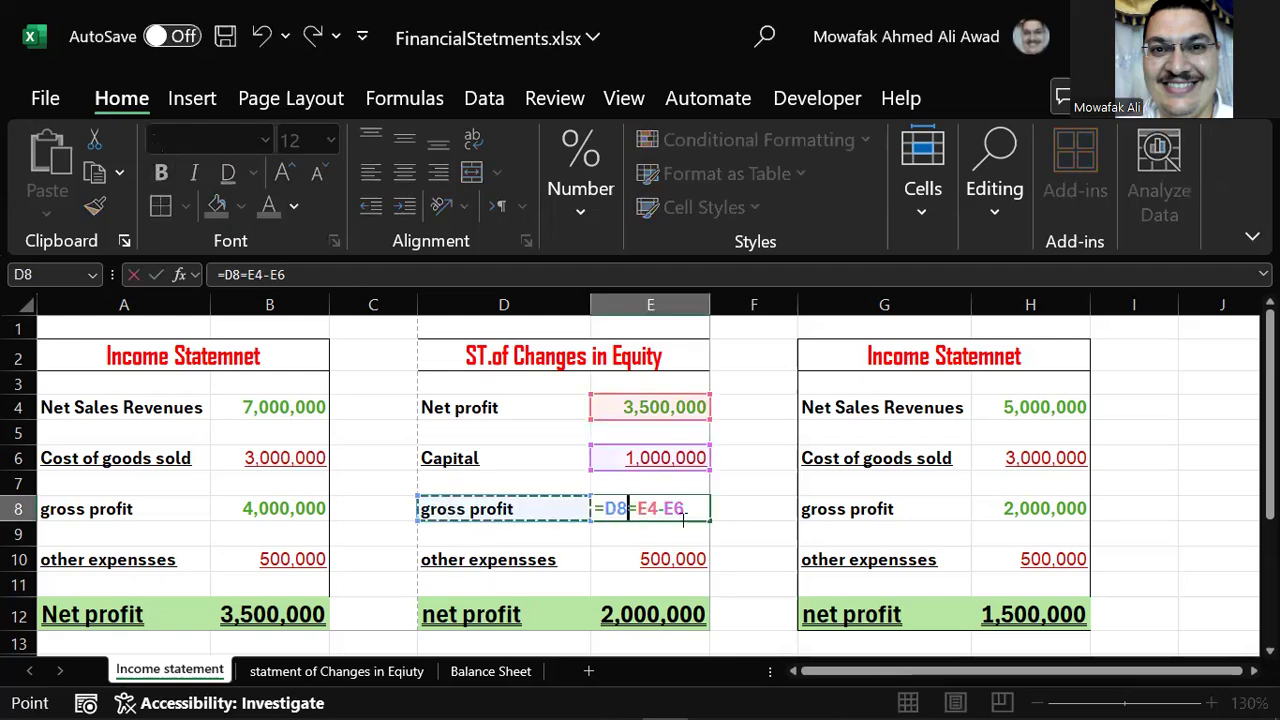
key("Escape")
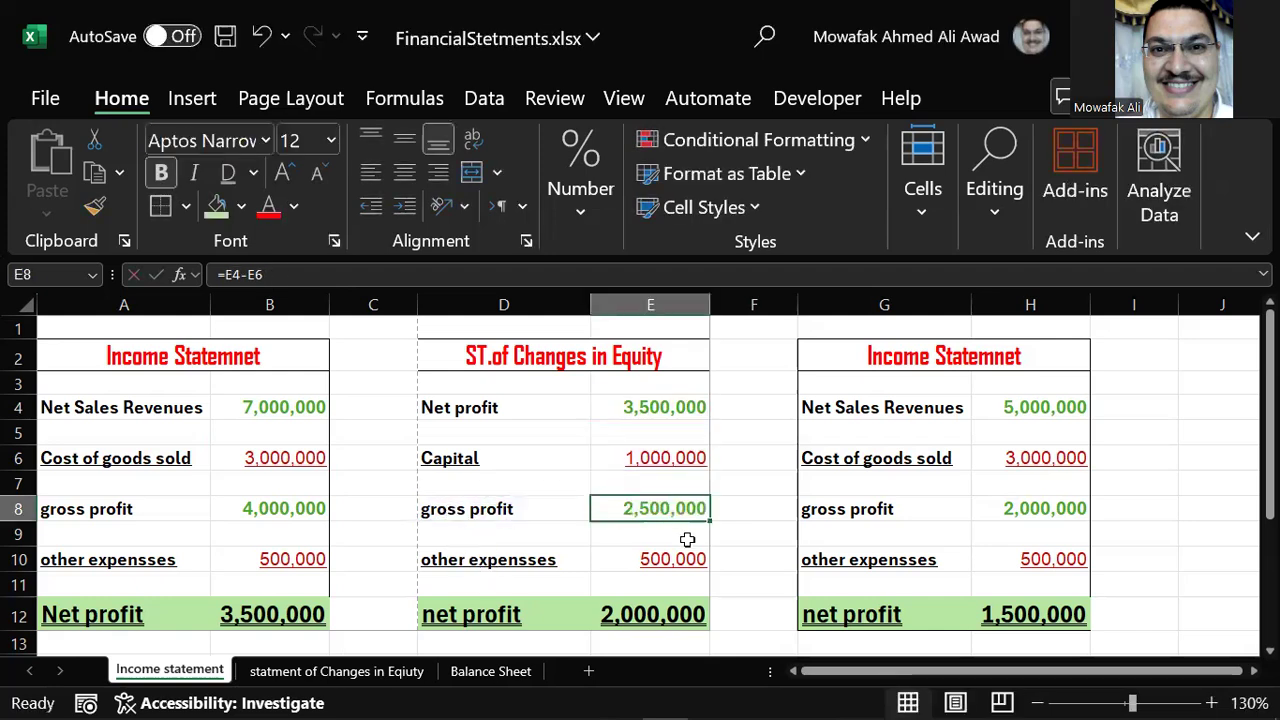
Set the capital amount in E6 of the equity statement to 10000000.
left_click(478, 512)
double_click(636, 462)
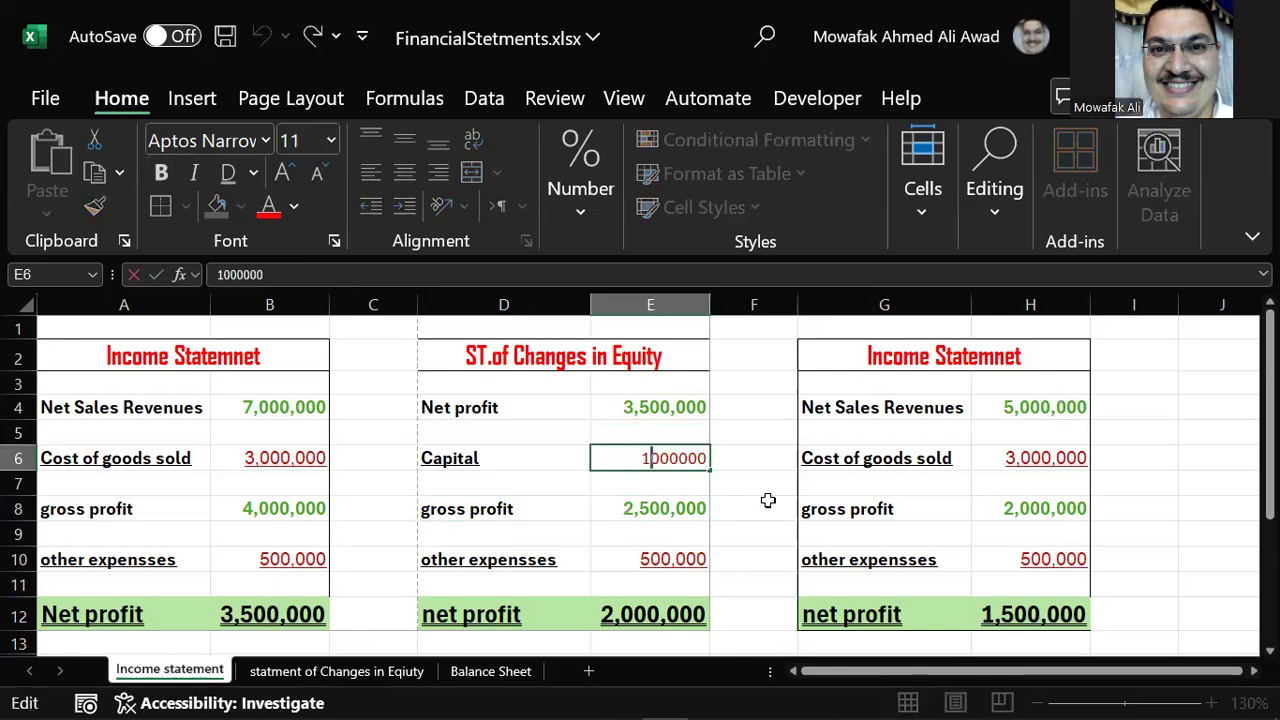
type("0")
key("Return")
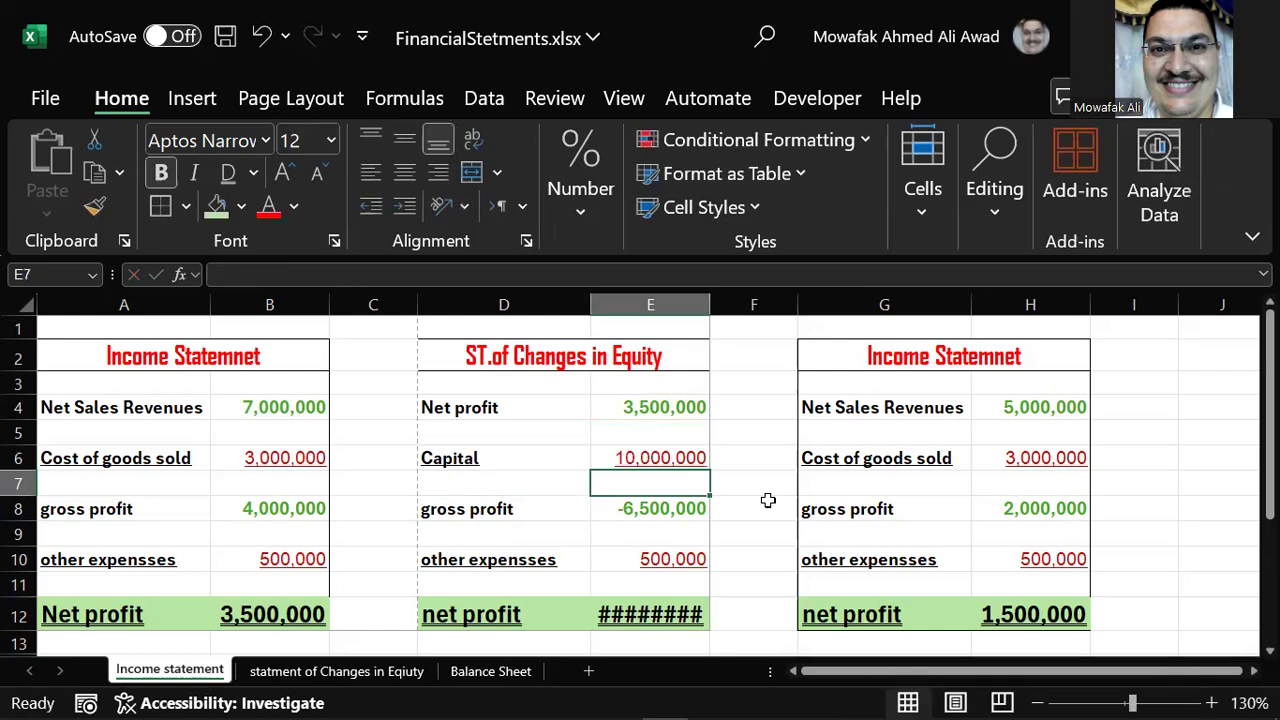
Replace the gross profit label in D8 of the equity statement with "Reterned earnings".
key("Down")
key("Left")
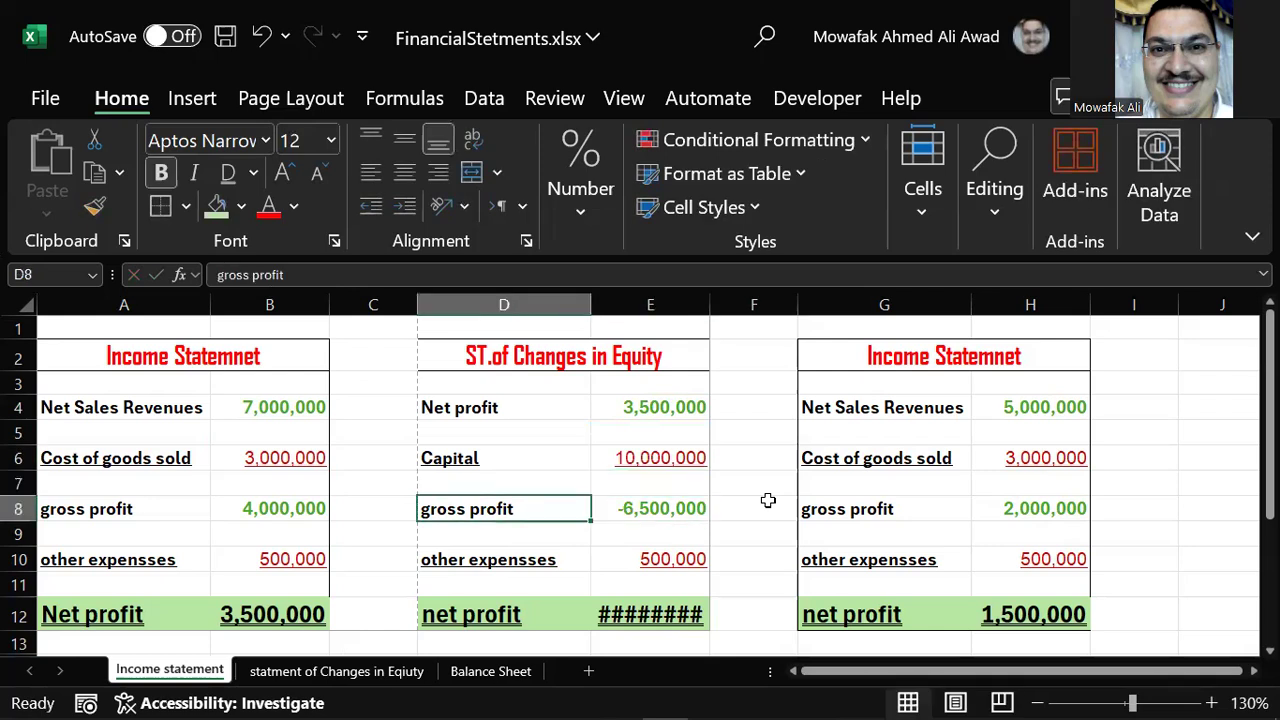
type("Re")
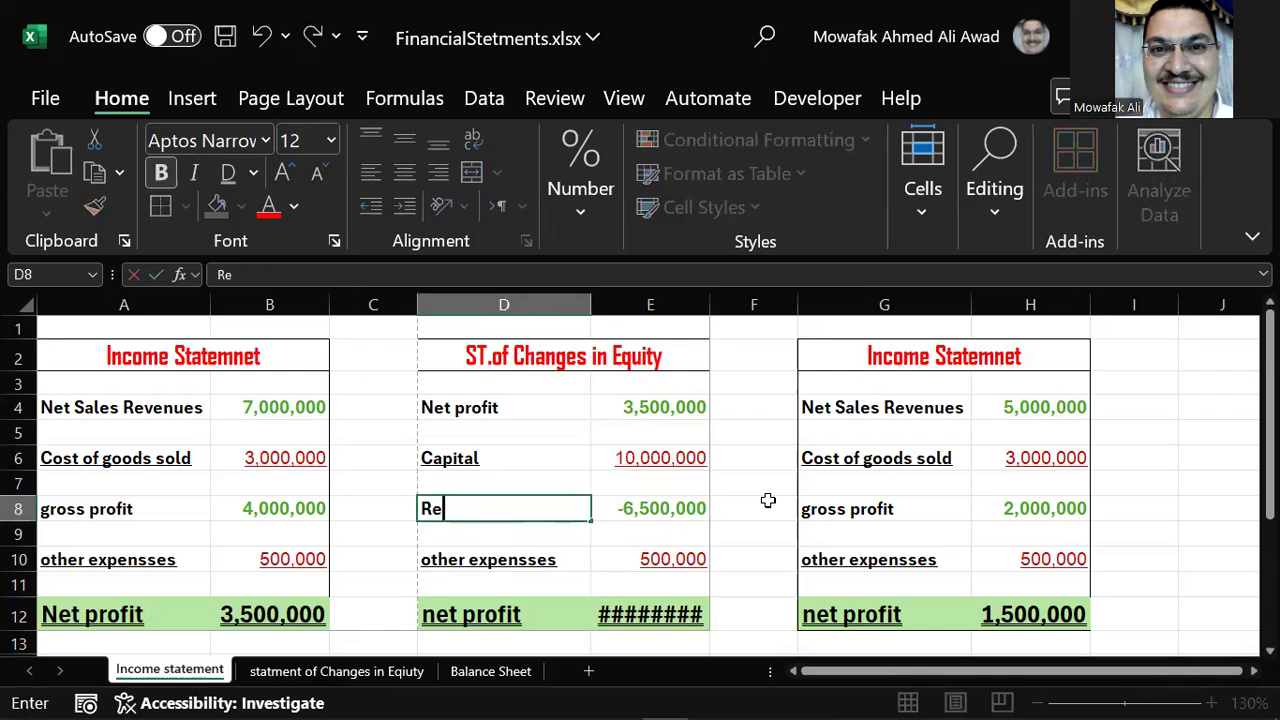
type("ter")
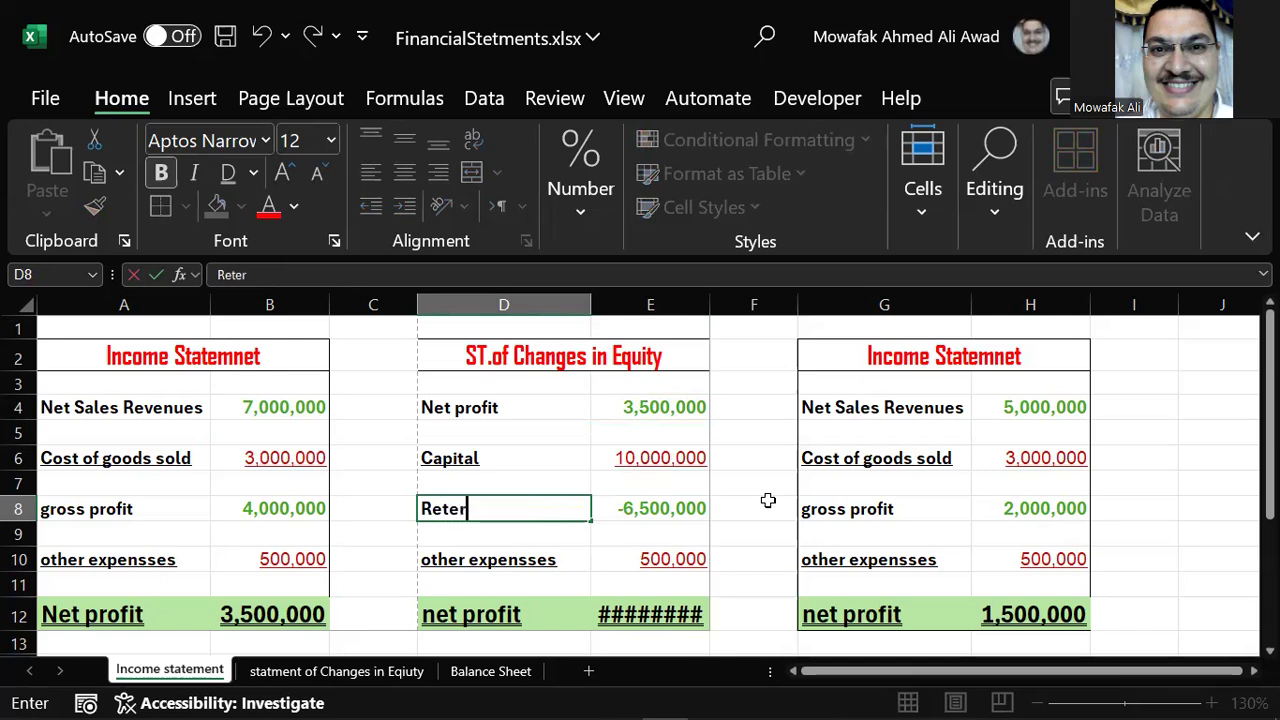
type("ned earn")
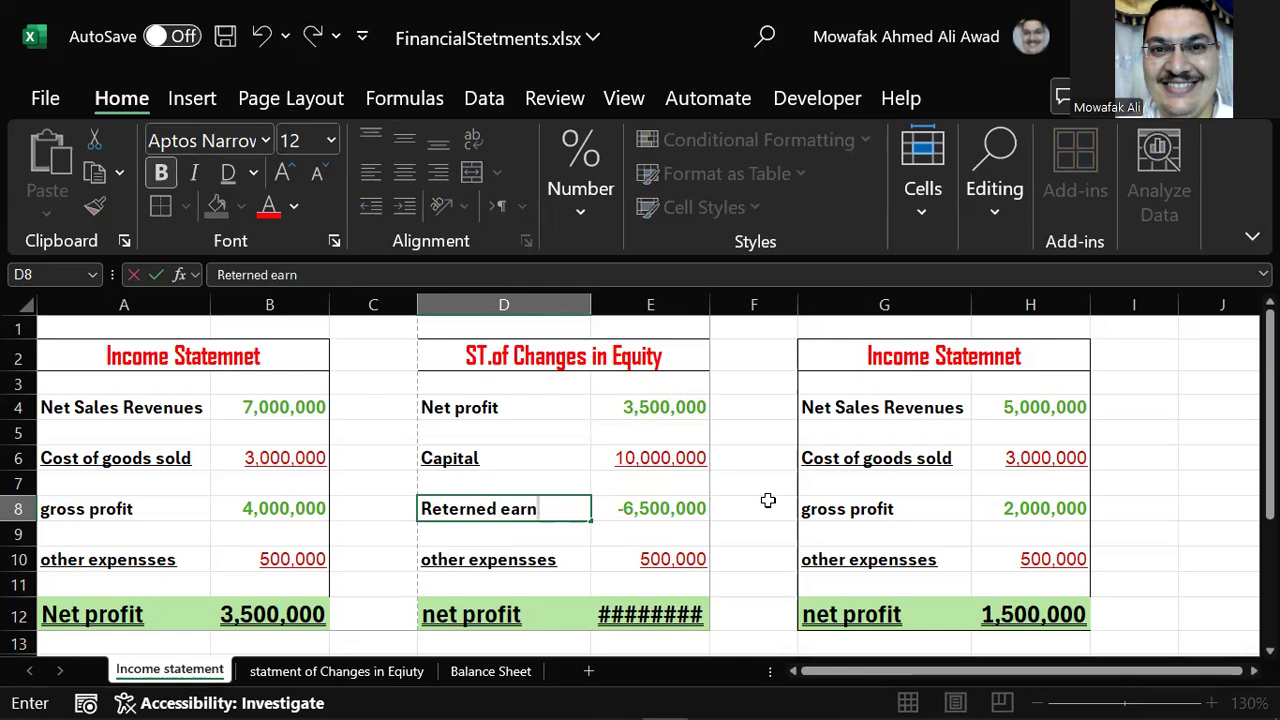
type("ings")
key("Return")
key("Up")
key("Right")
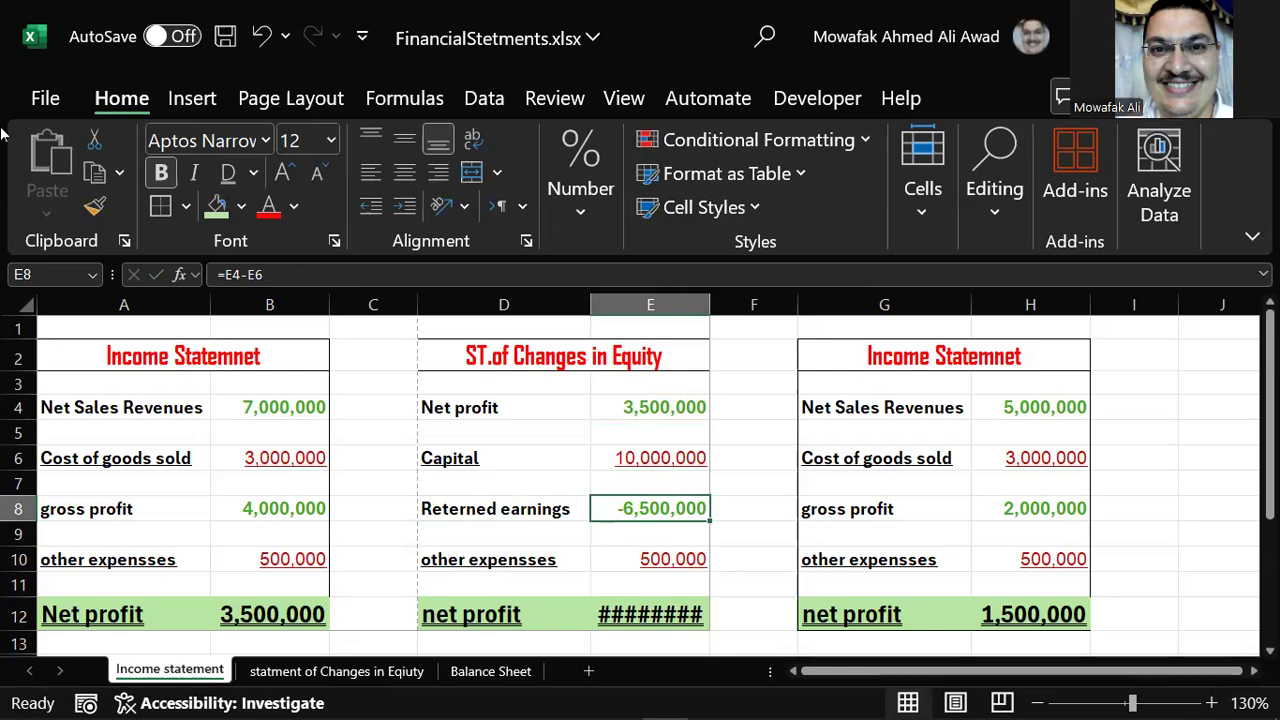
Set the first income statement's net sales revenues in B4 to 5000000.
left_click(281, 407)
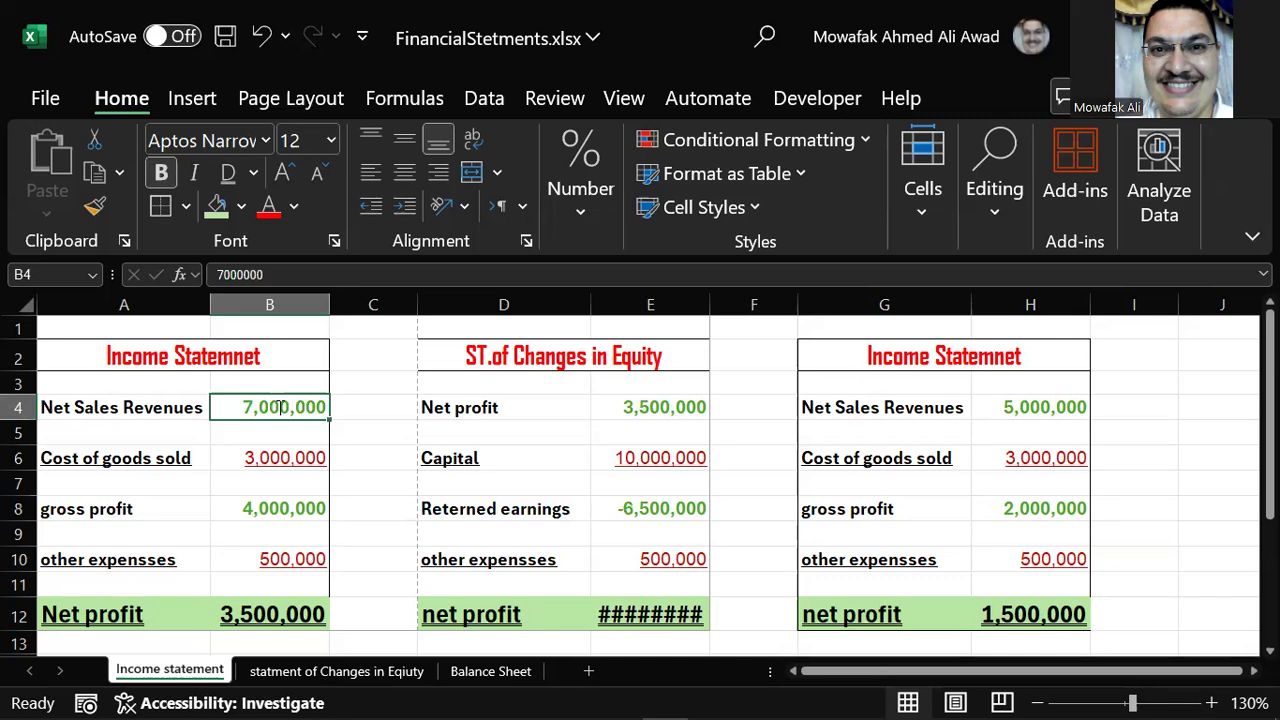
type("5,000,")
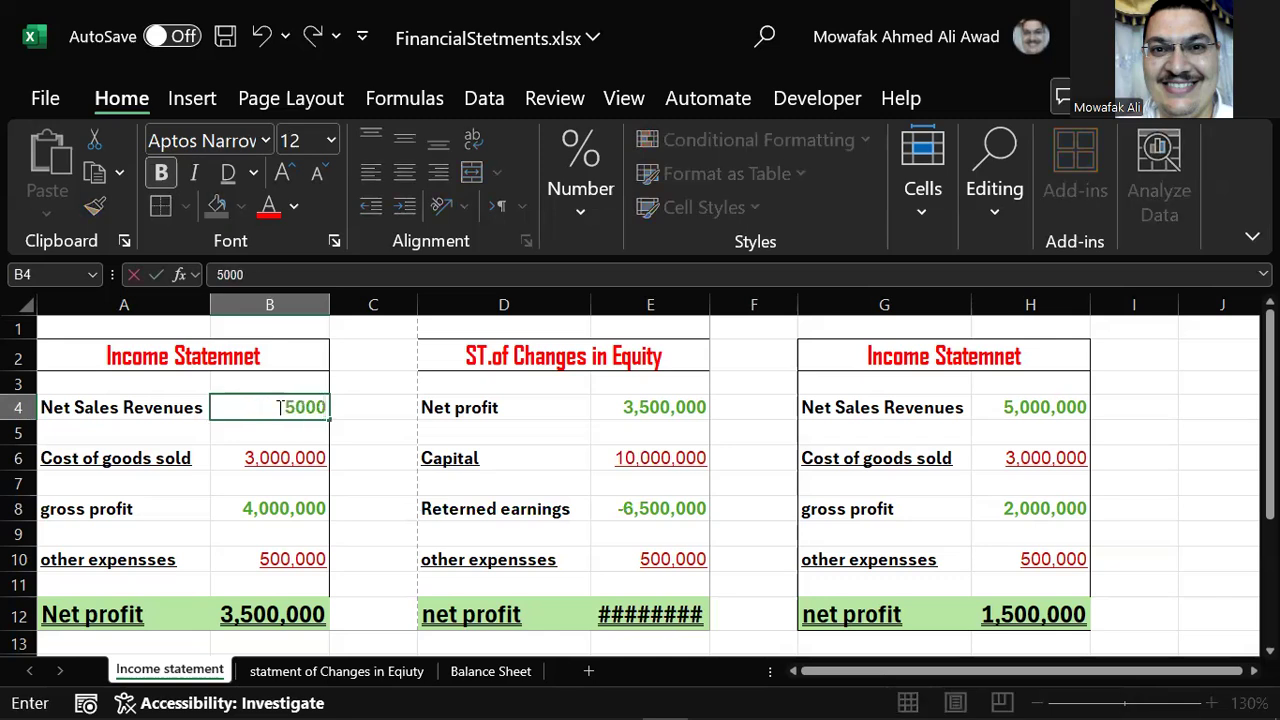
type("000")
key("Return")
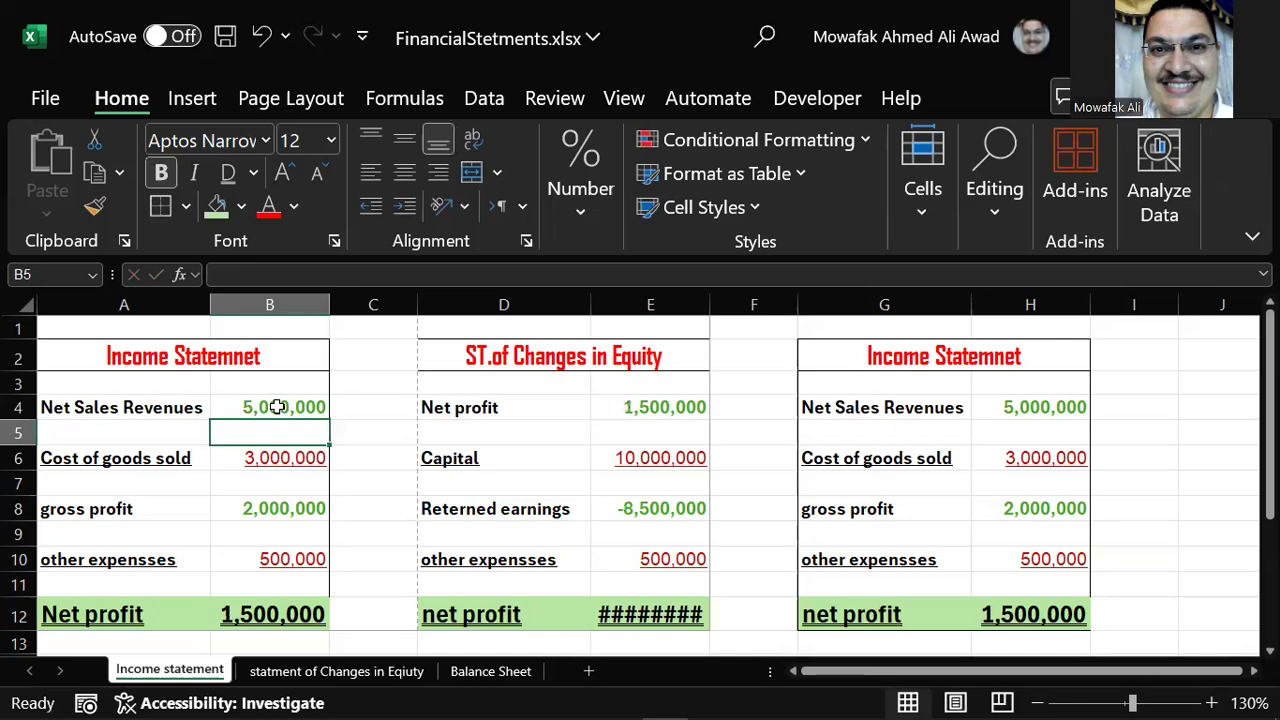
Set the retained earnings amount in E8 to 3500000 and clear the other expenses label and amount in D10:E10.
left_click(660, 504)
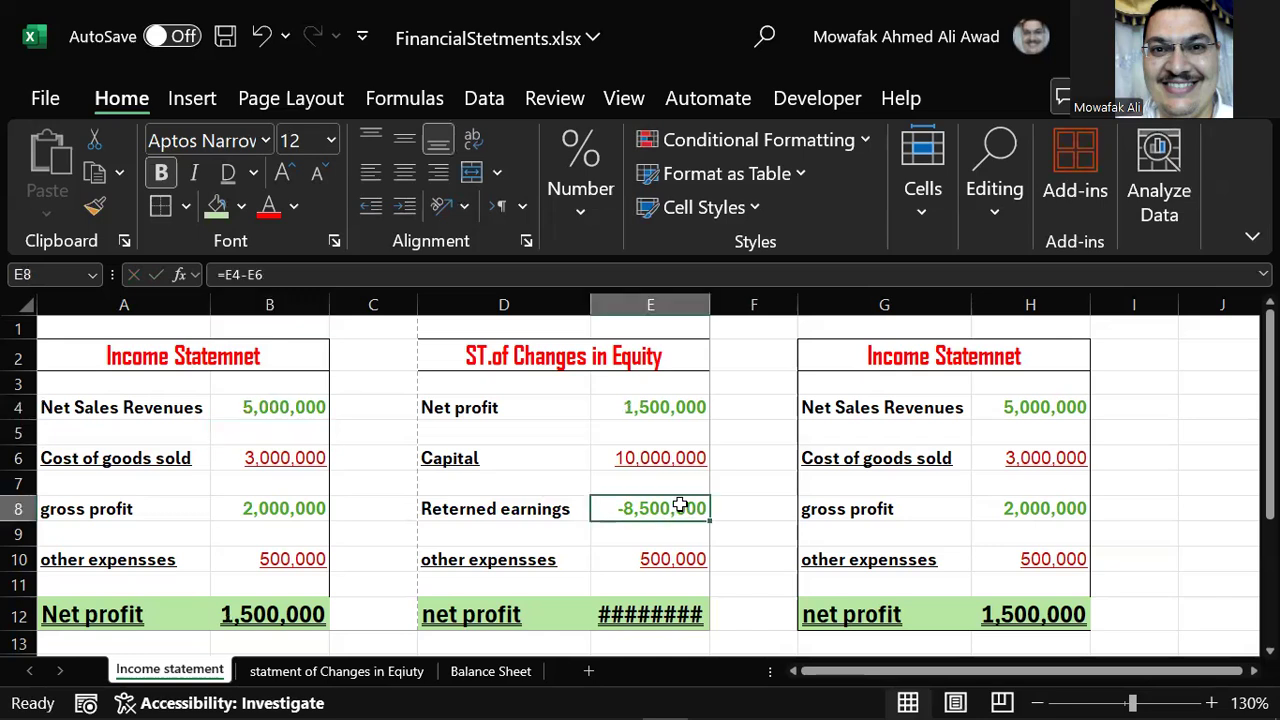
double_click(680, 505)
key("Escape")
type("3500000")
key("ctrl+Return")
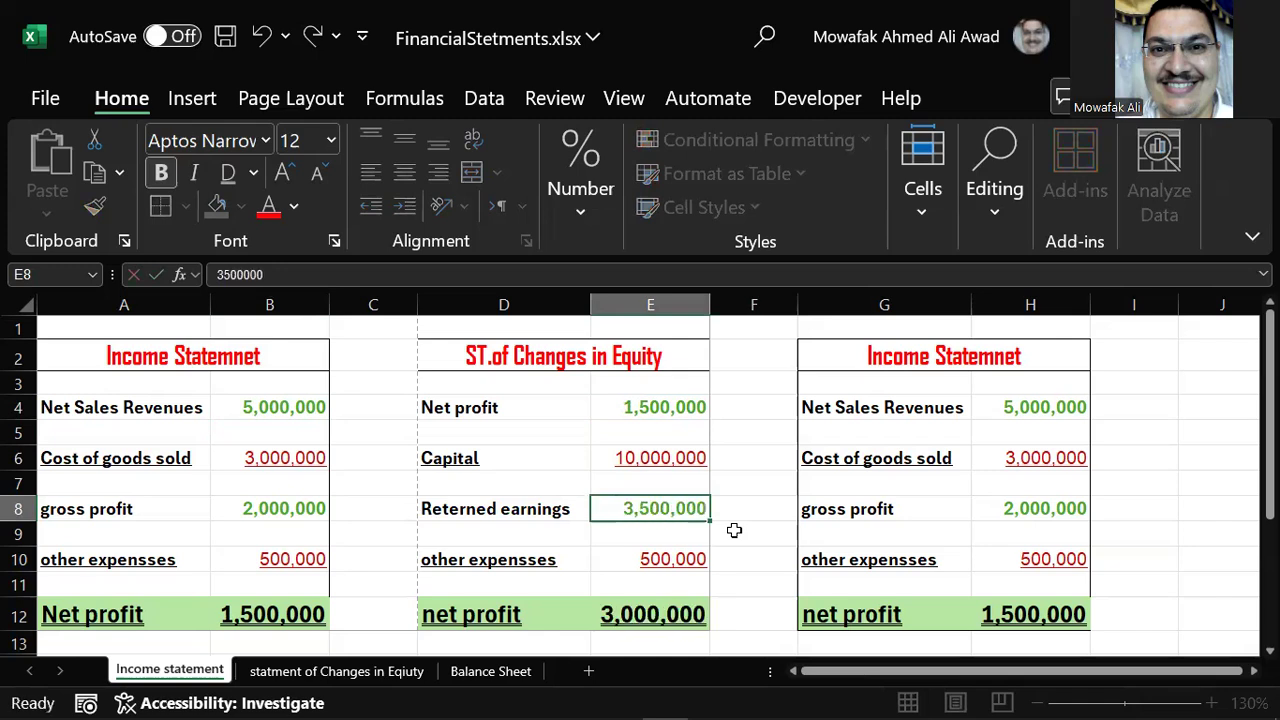
key("Return")
left_click_drag(450, 560, 651, 560)
key("Delete")
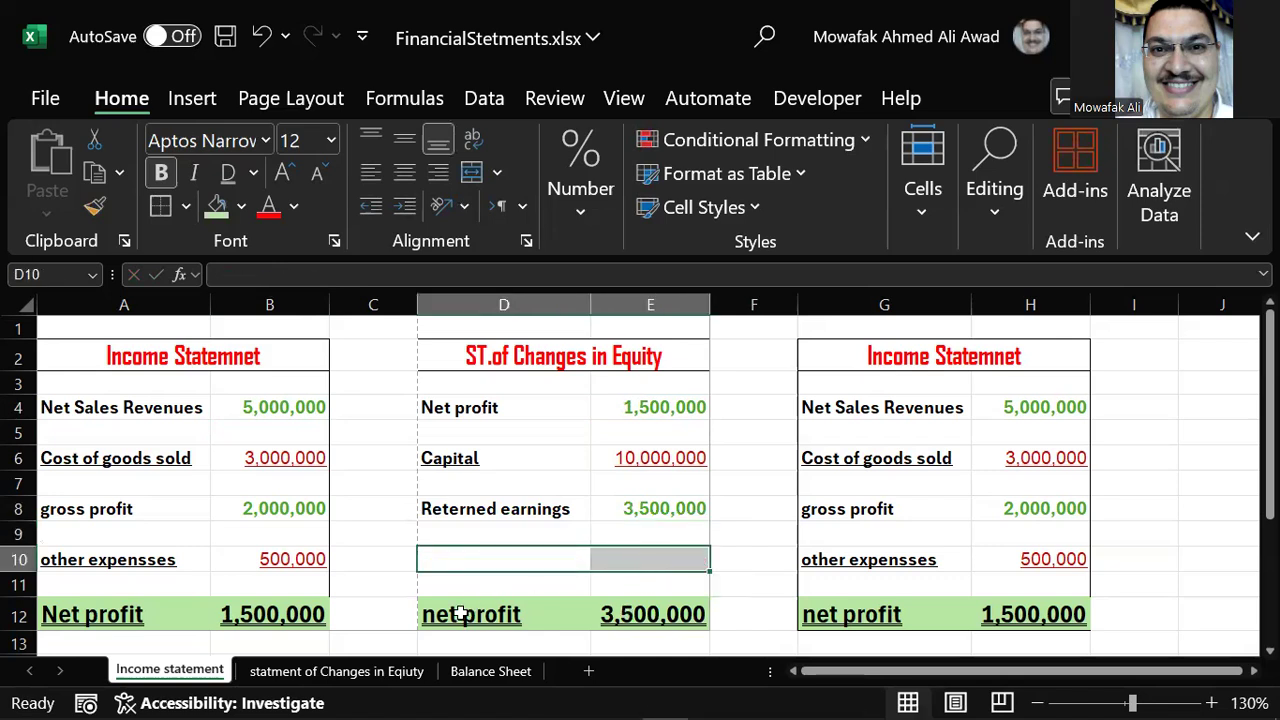
Relabel the equity statement's total row in D12 as "Equity" and clear the formula in E12.
left_click(537, 618)
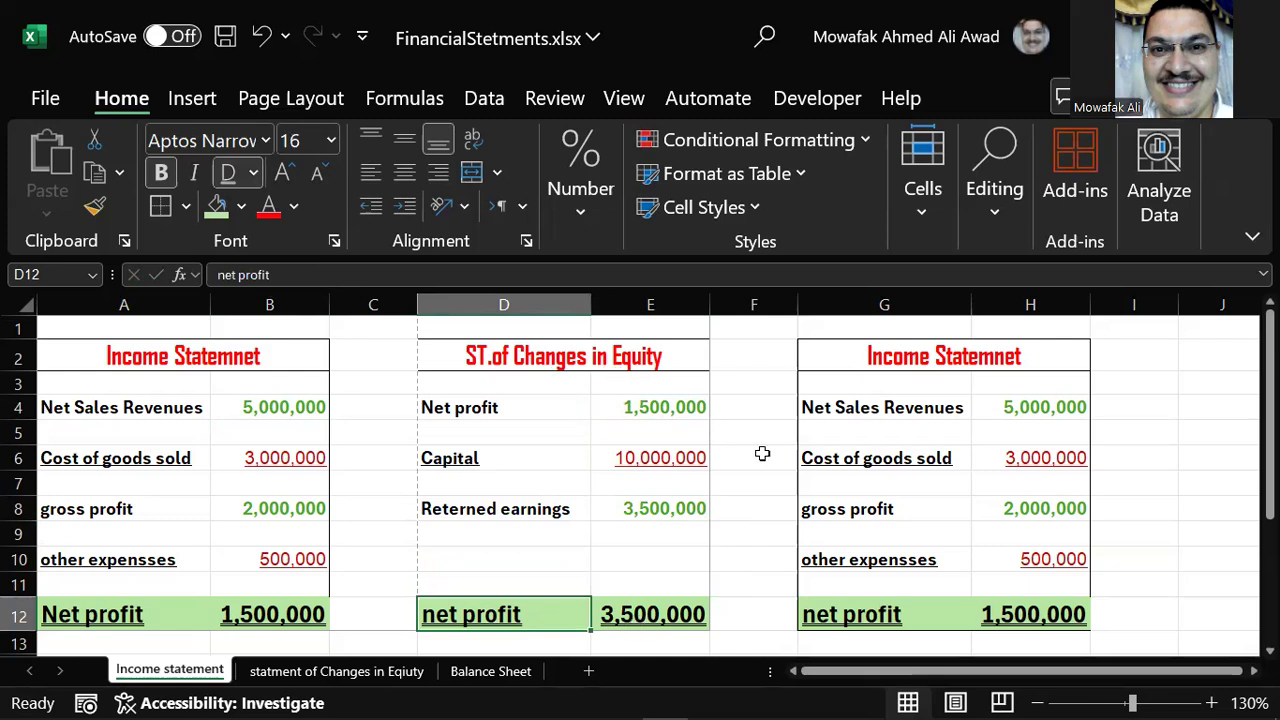
type("E")
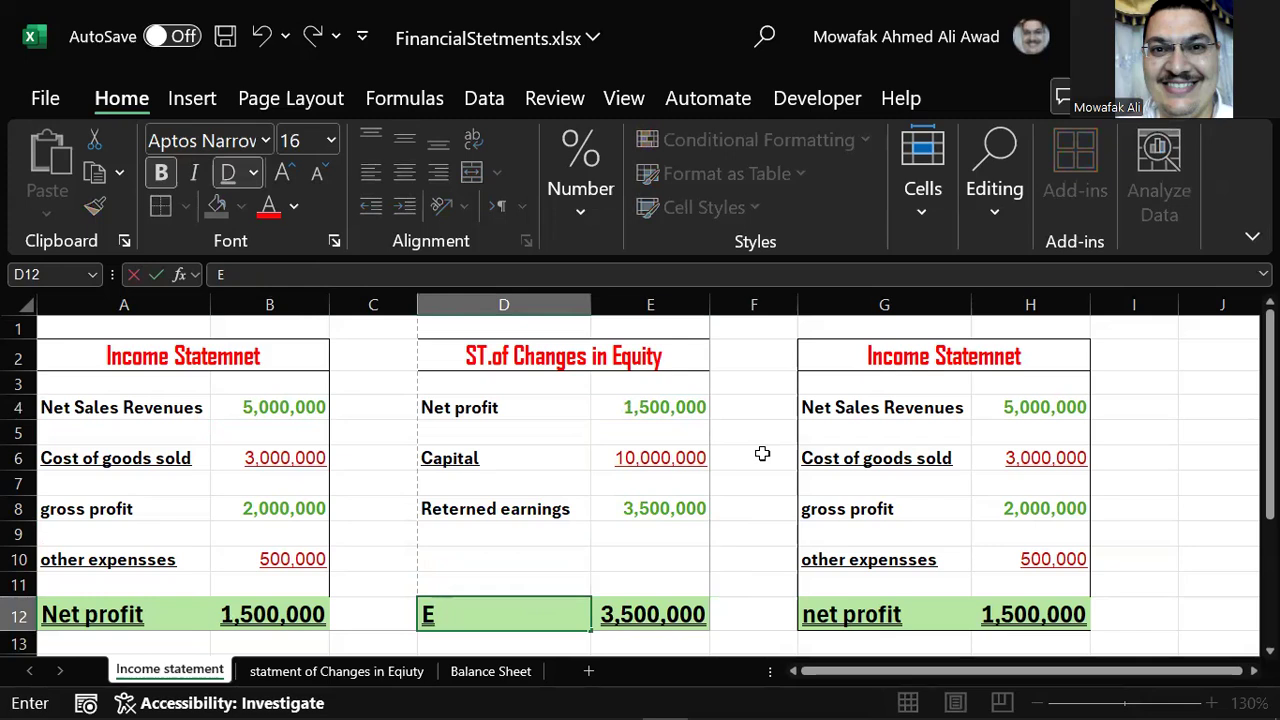
type("quity")
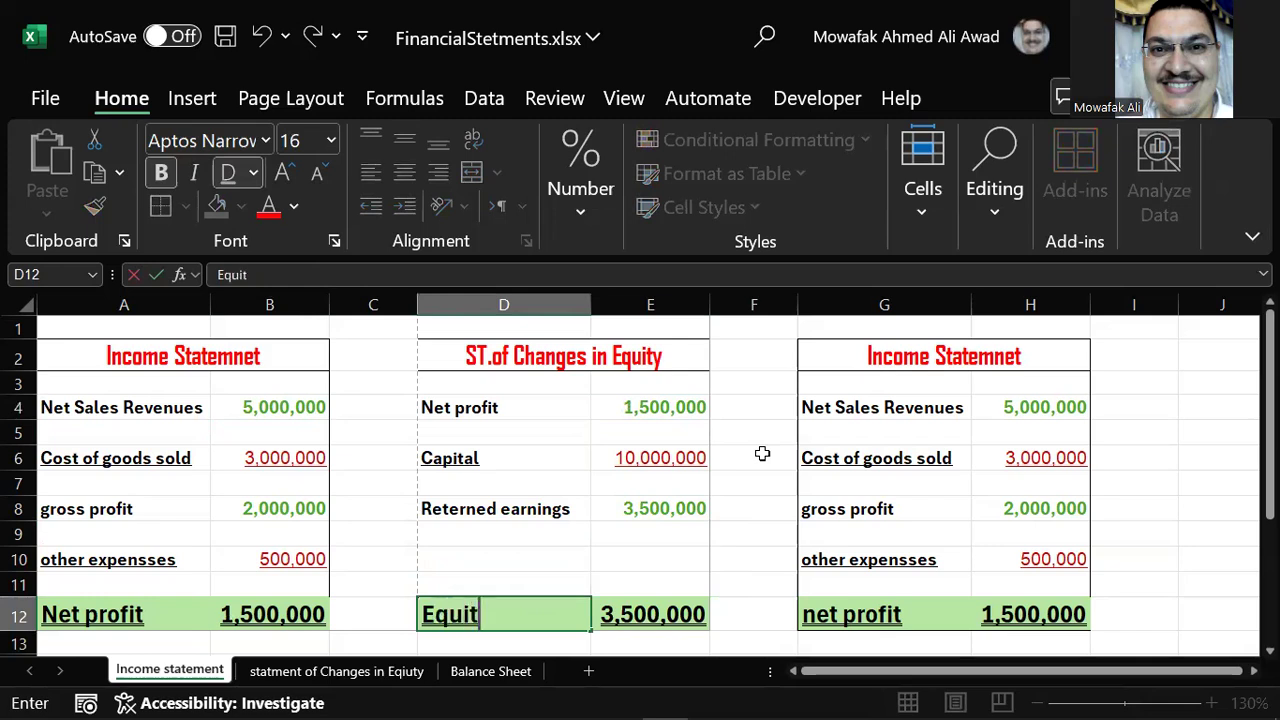
key("Tab")
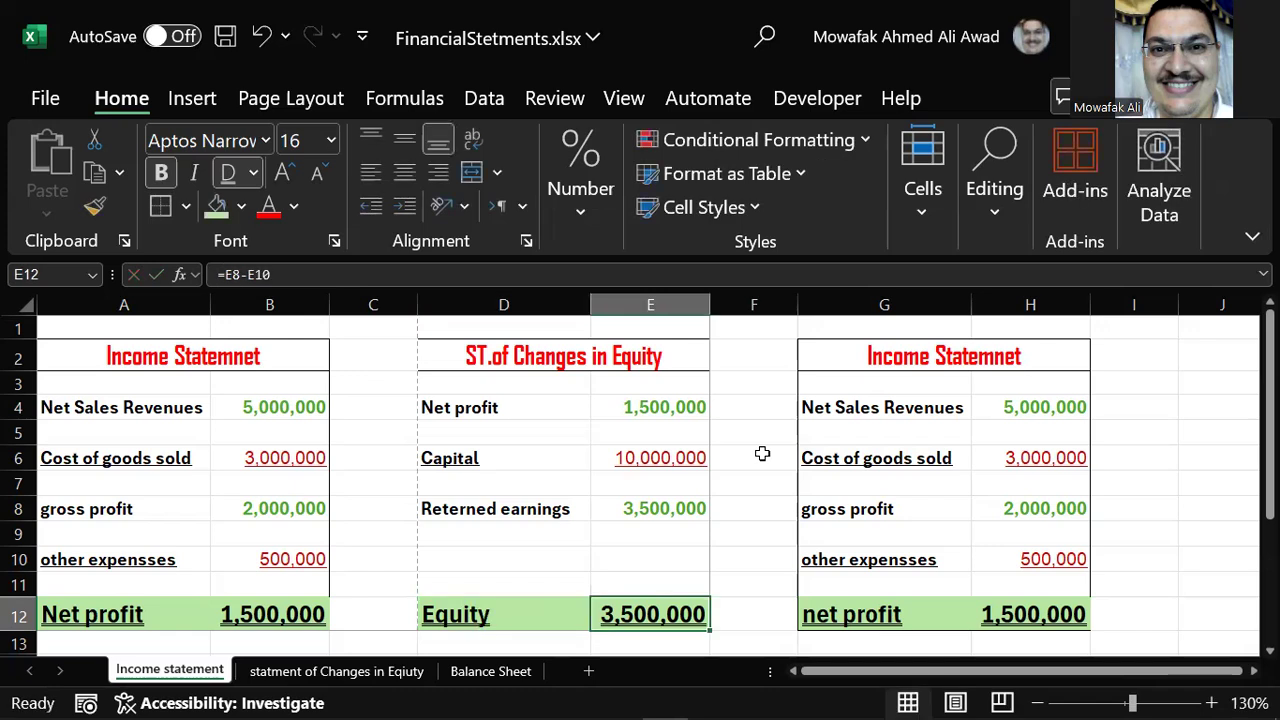
key("Delete")
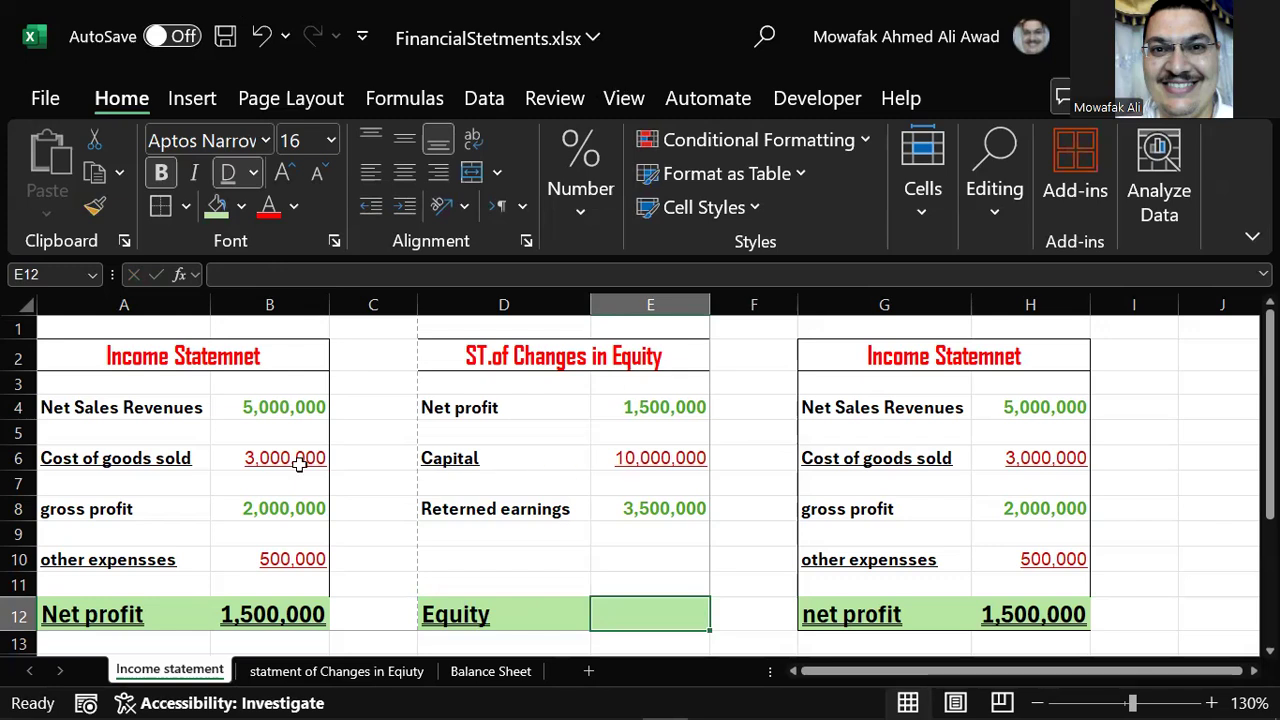
Make the text of the entire sheet bold and autofit all column widths to their contents.
left_click(20, 305)
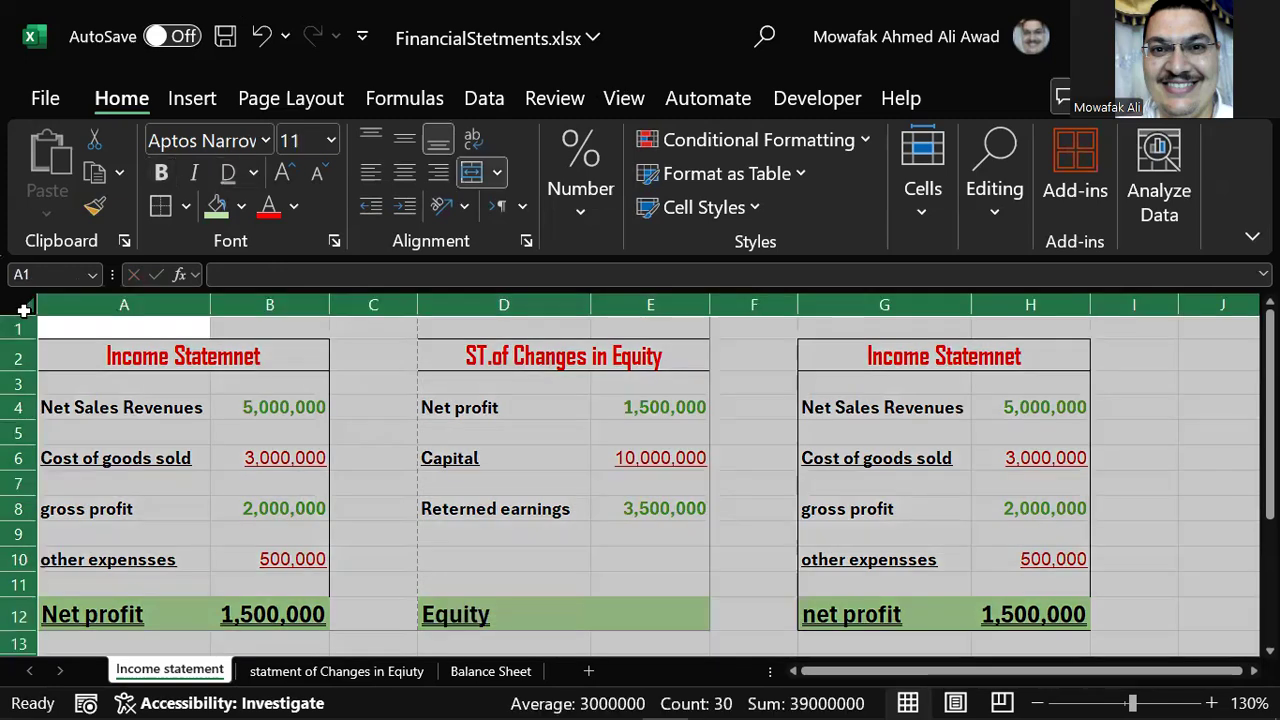
left_click(172, 182)
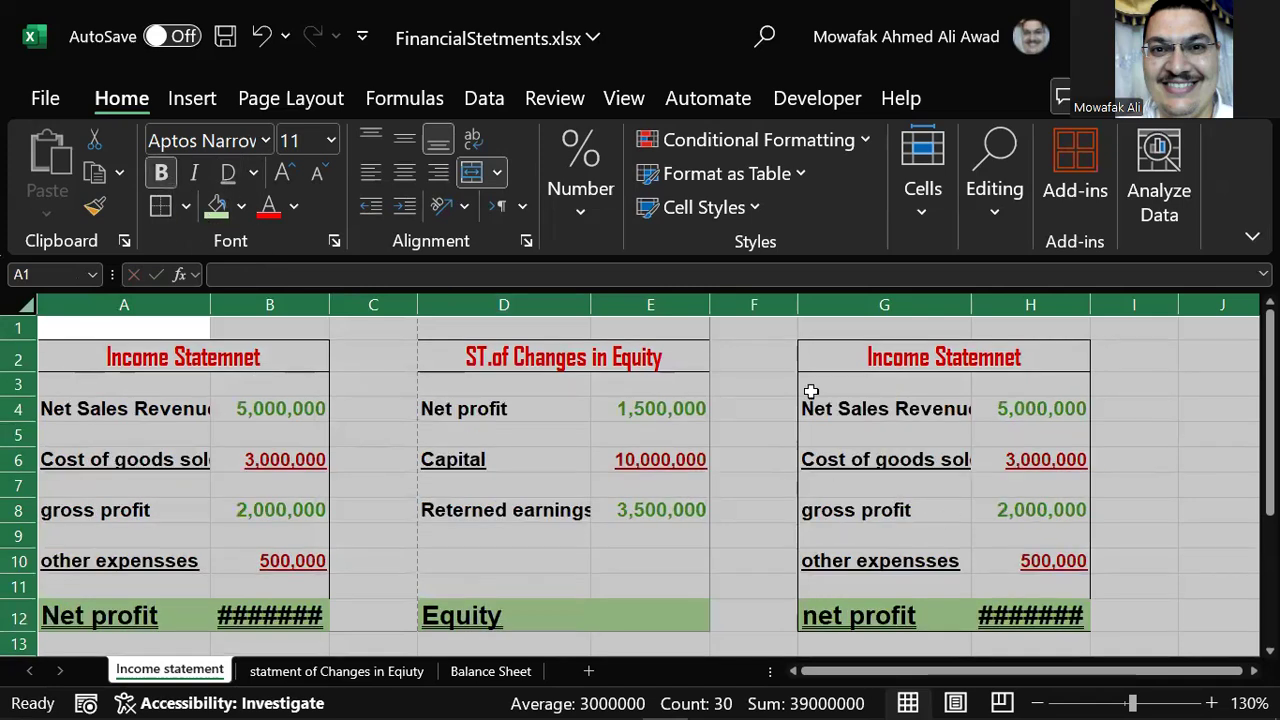
double_click(210, 304)
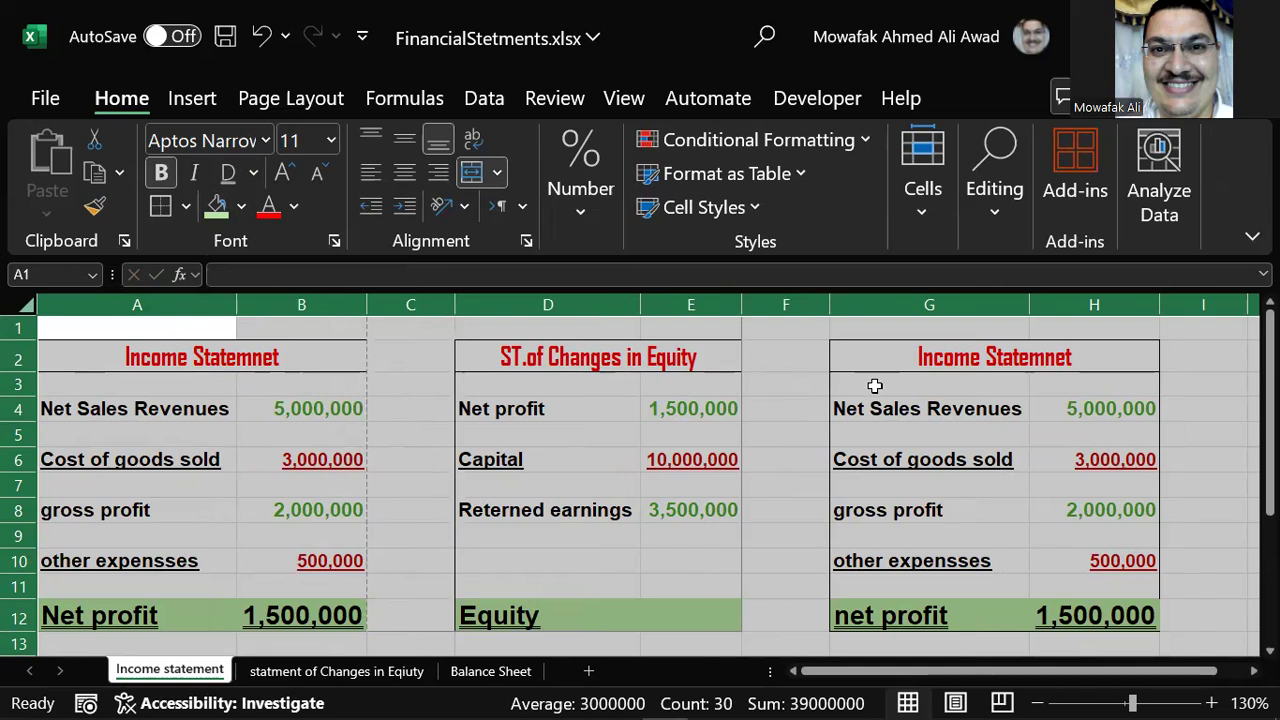
left_click(678, 450)
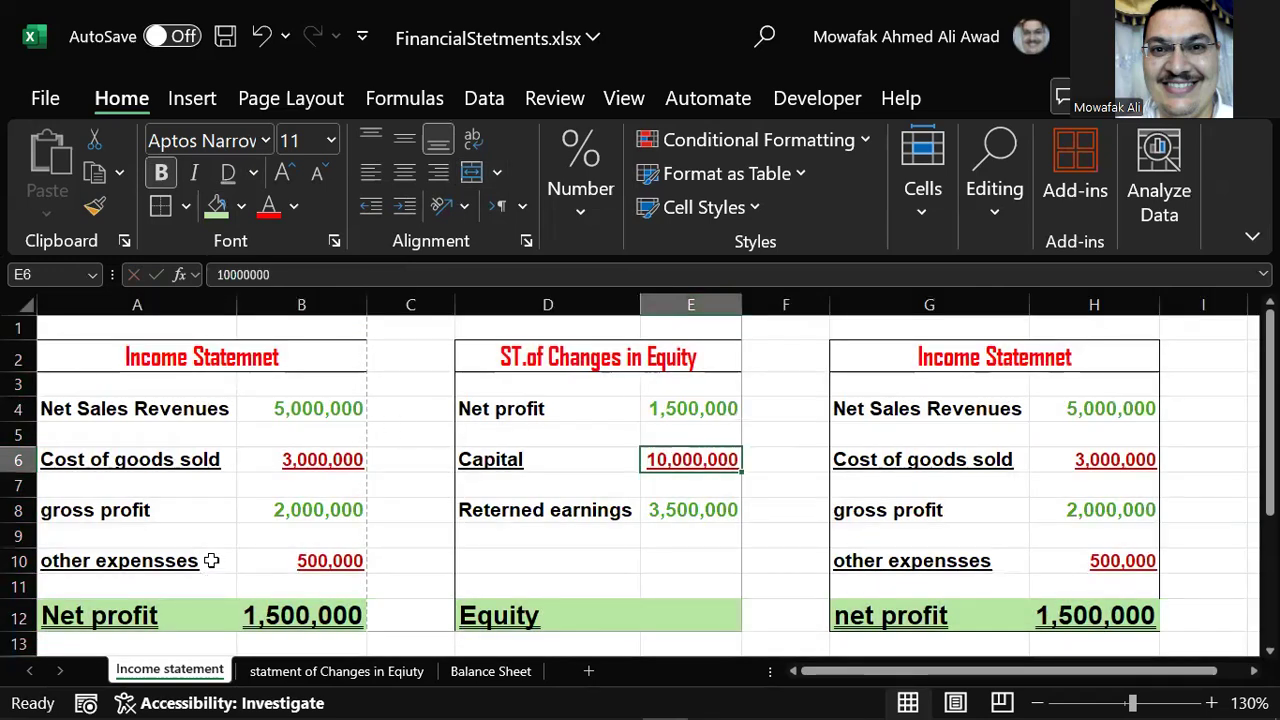
left_click(22, 312)
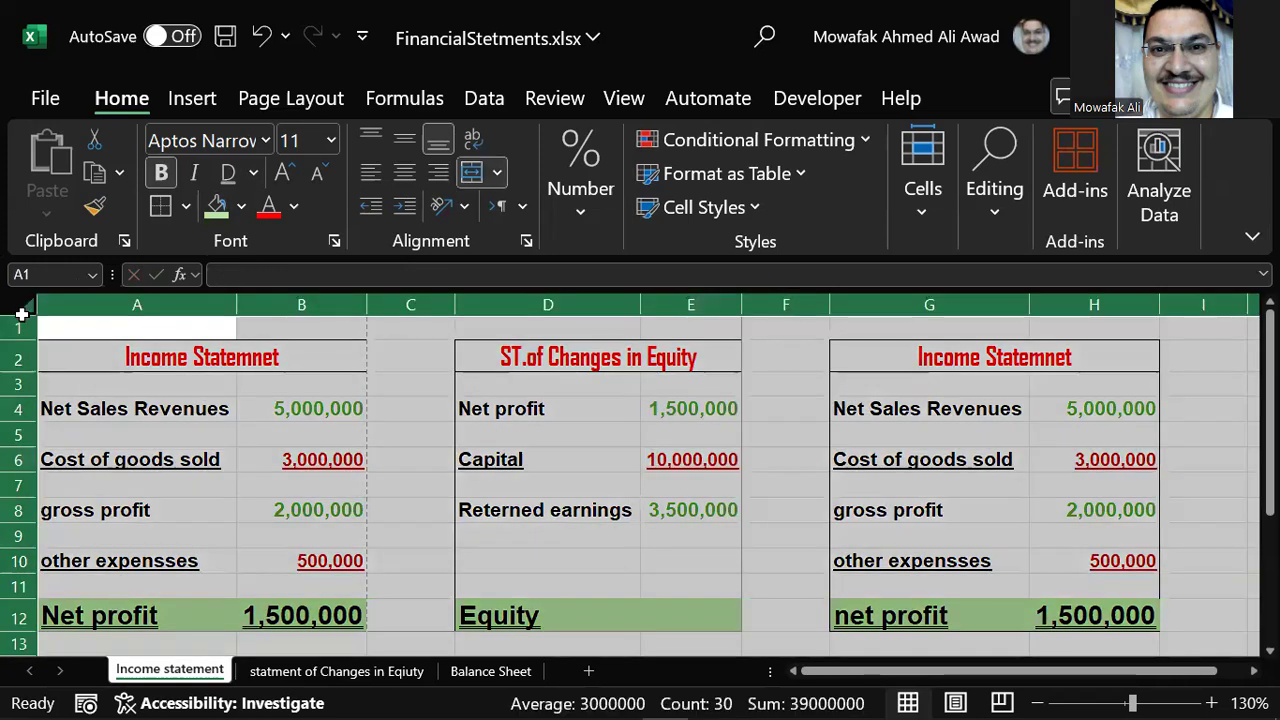
left_click(22, 340)
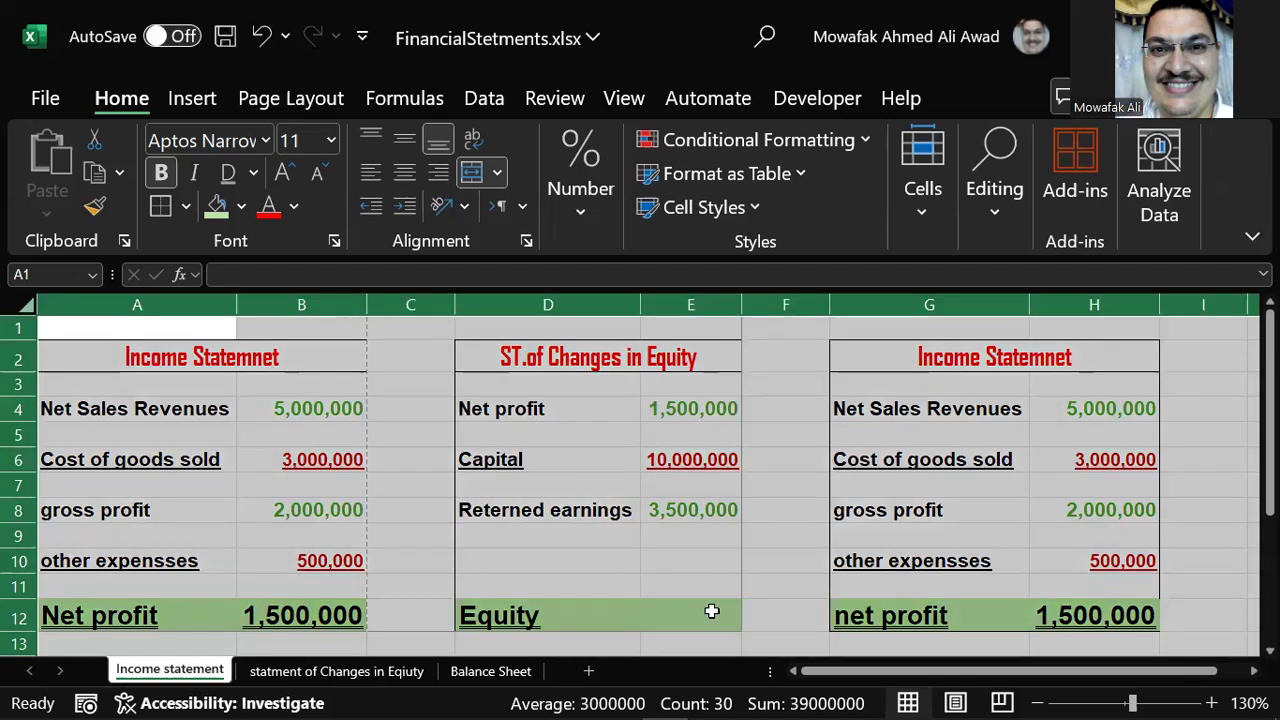
left_click(710, 612)
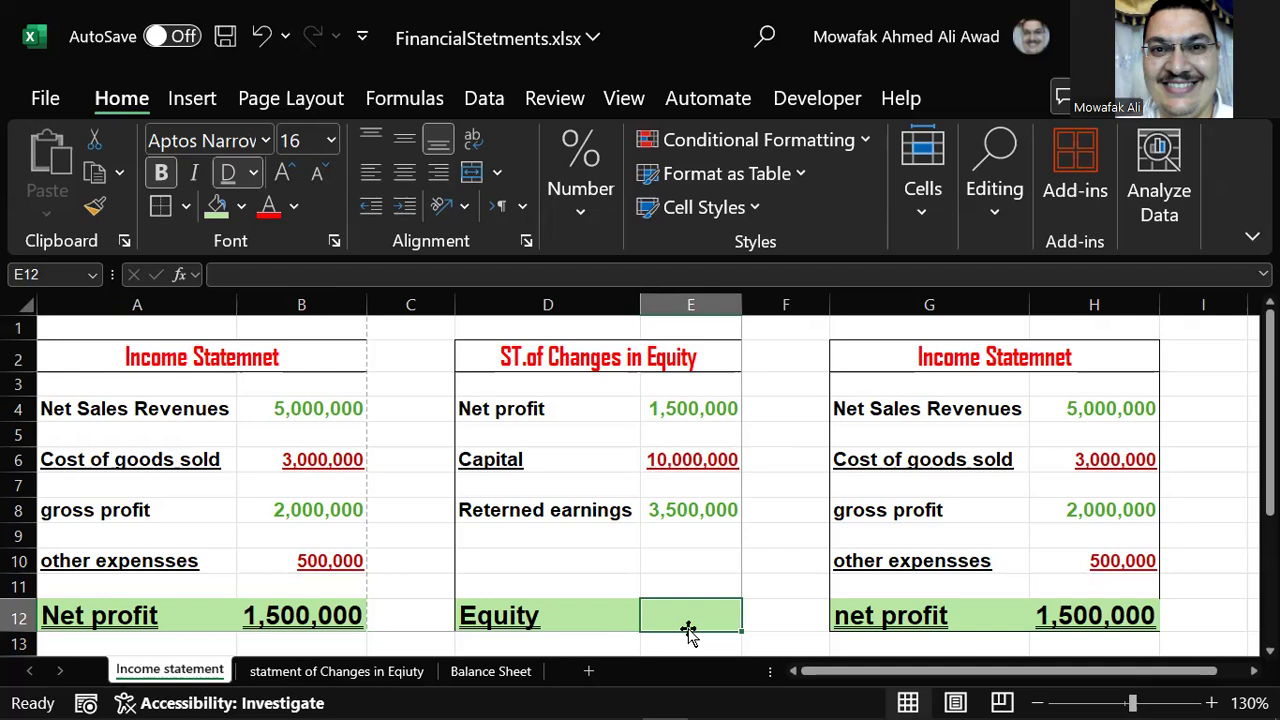
type("=")
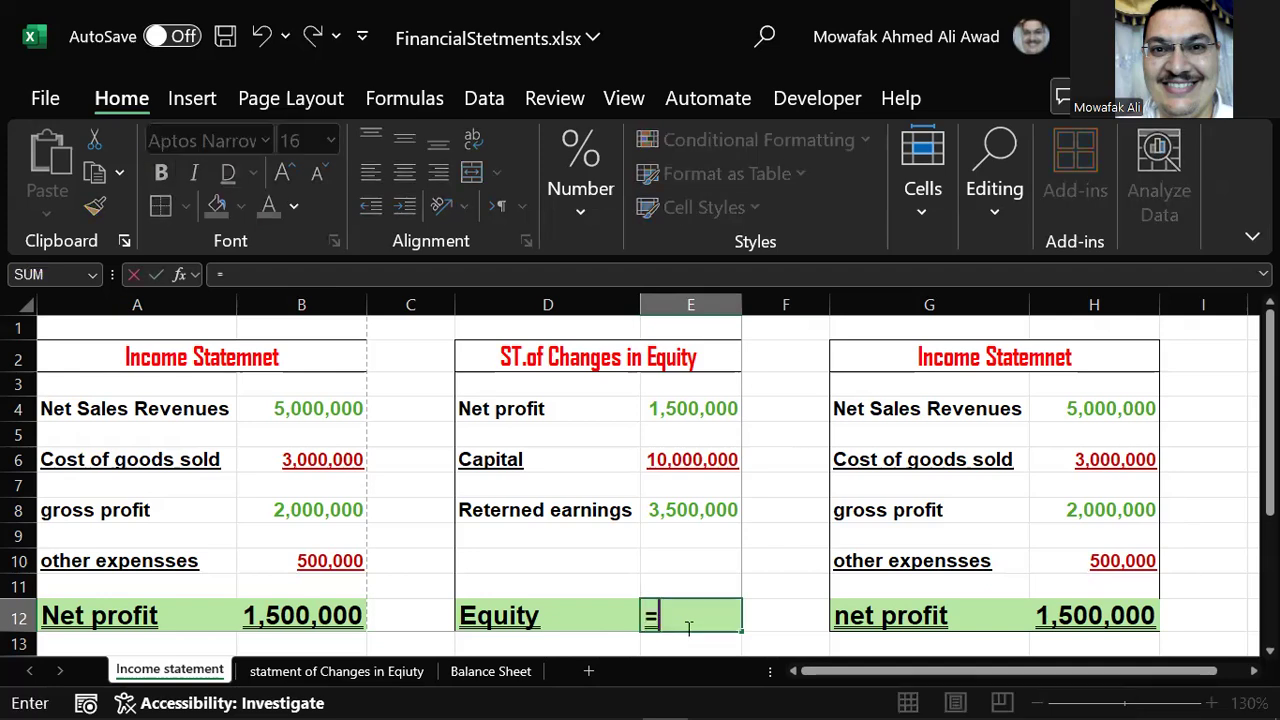
key("Escape")
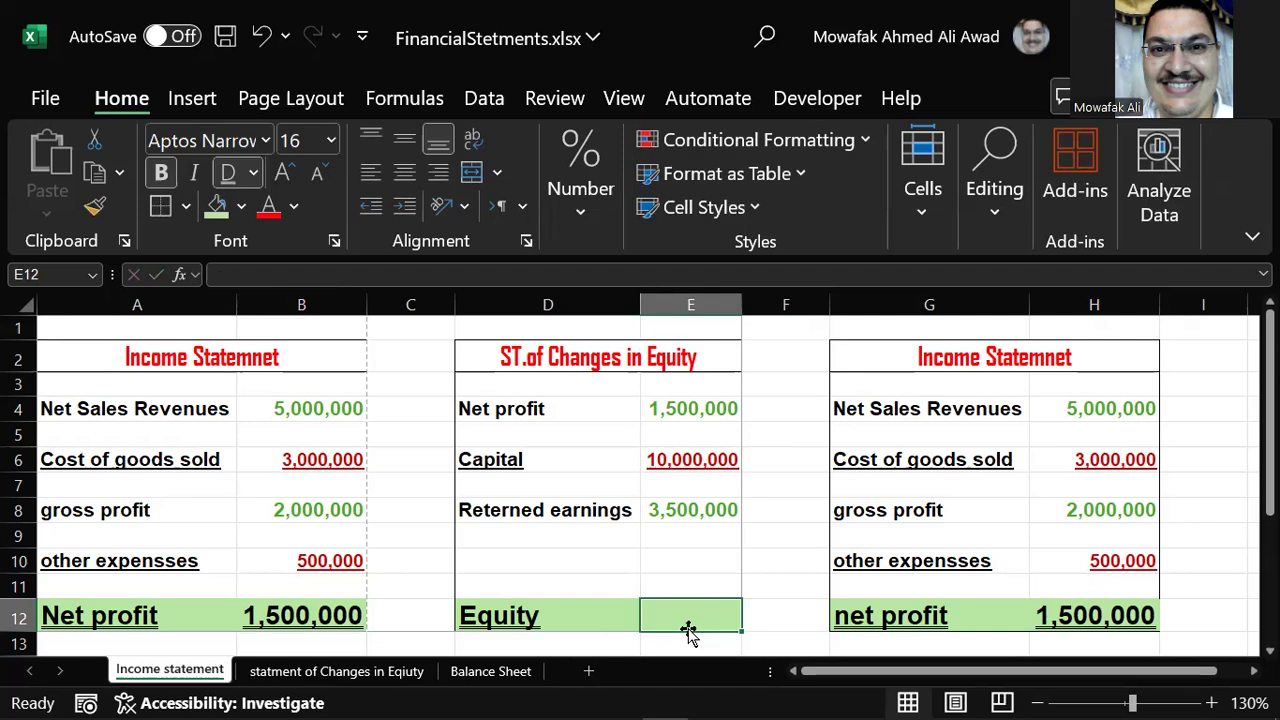
Label the empty row in D10 of the equity statement "Tresury stocks".
key("Up")
key("Up")
key("Left")
key("Left")
key("Right")
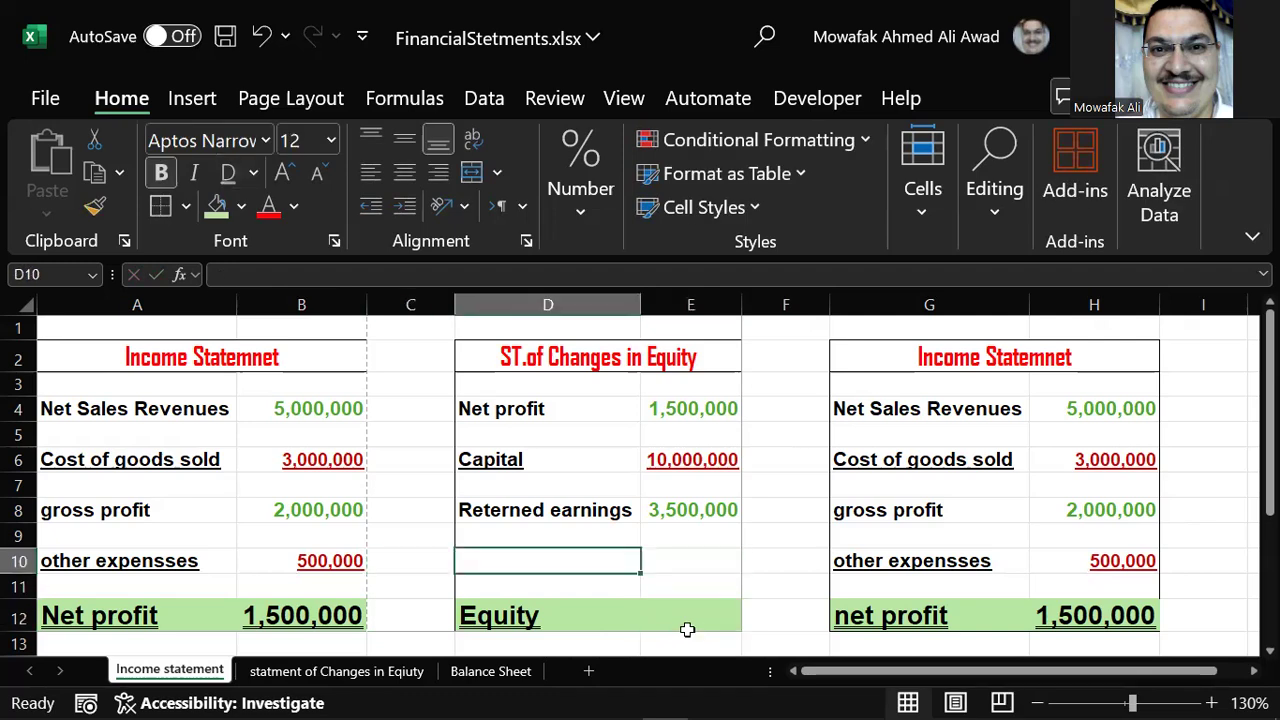
type("tr")
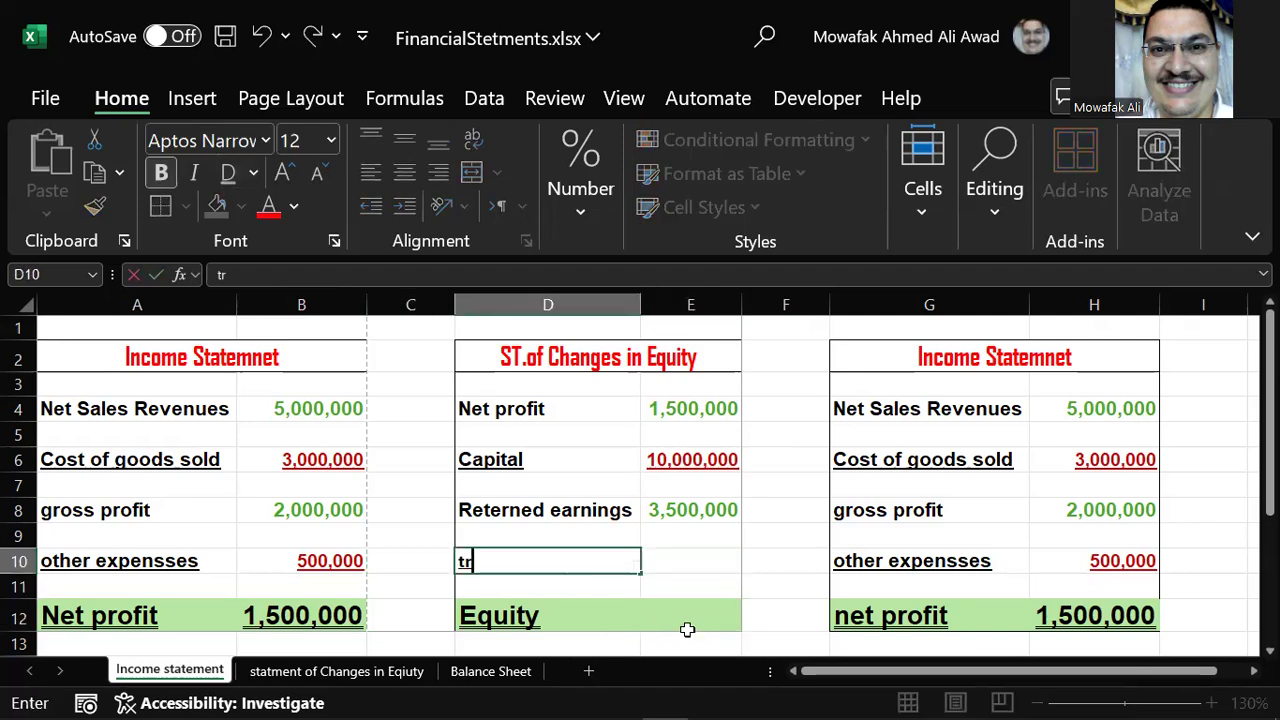
key("BackSpace")
key("BackSpace")
type("Tres")
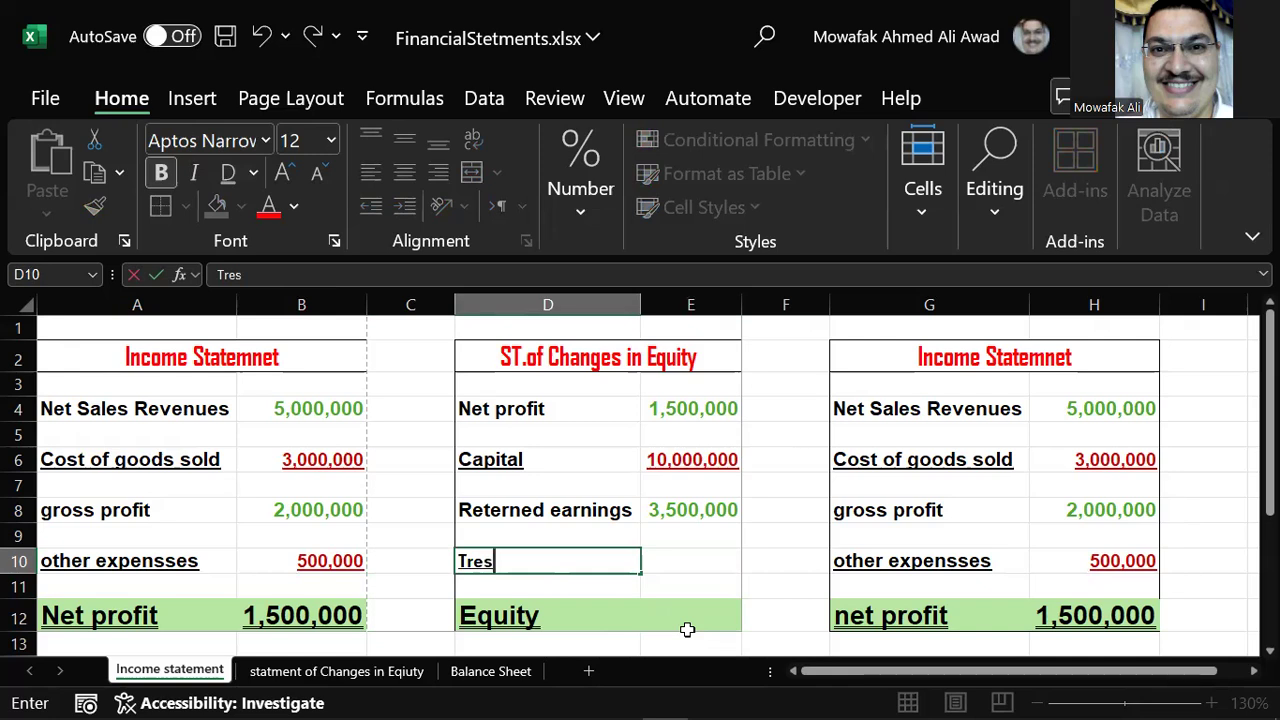
type("ury stoc")
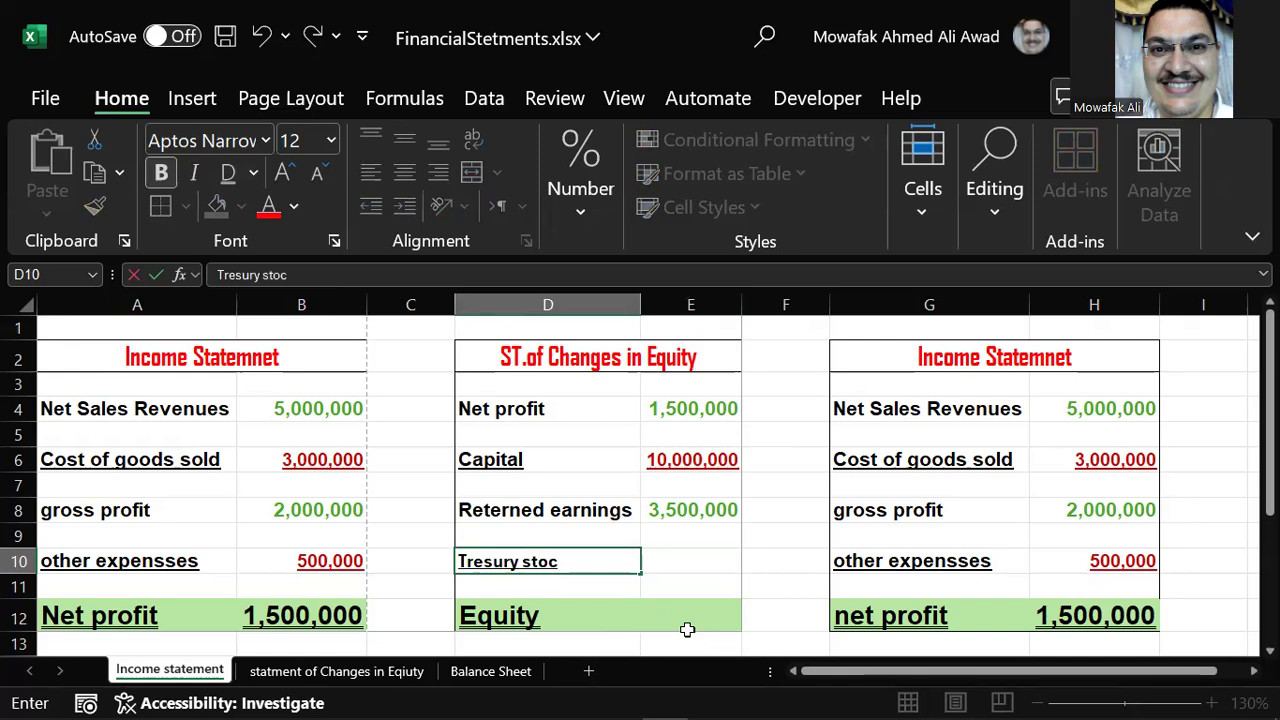
type("ks")
key("Tab")
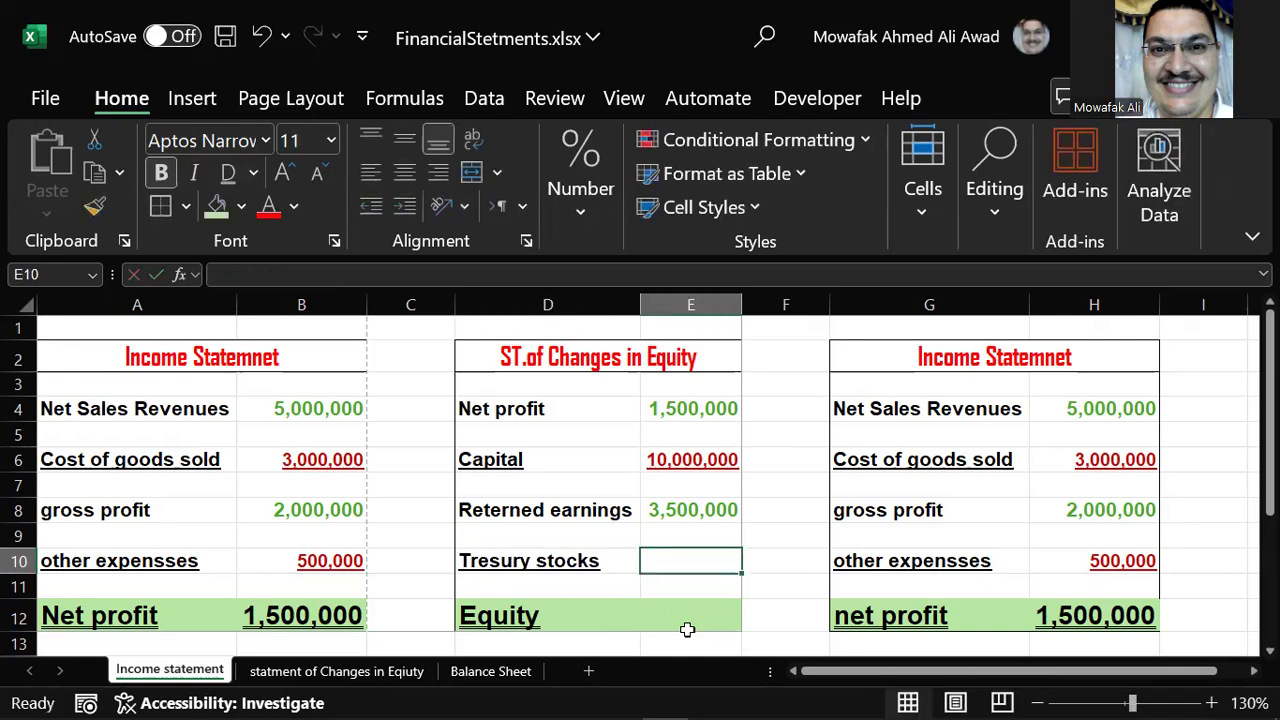
Edit the label in D10 to read "Tressury stocks".
key("Left")
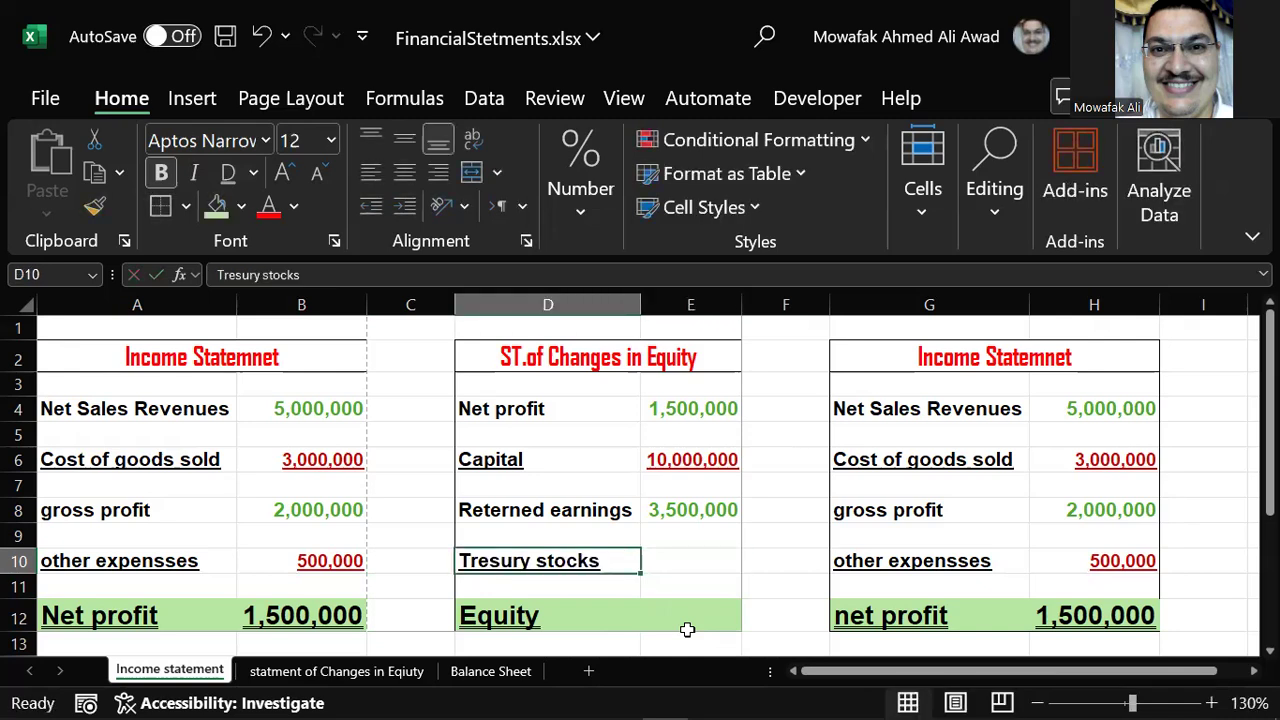
key("F2")
key("Left")
key("Left")
key("Left")
key("Left")
key("Left")
key("Left")
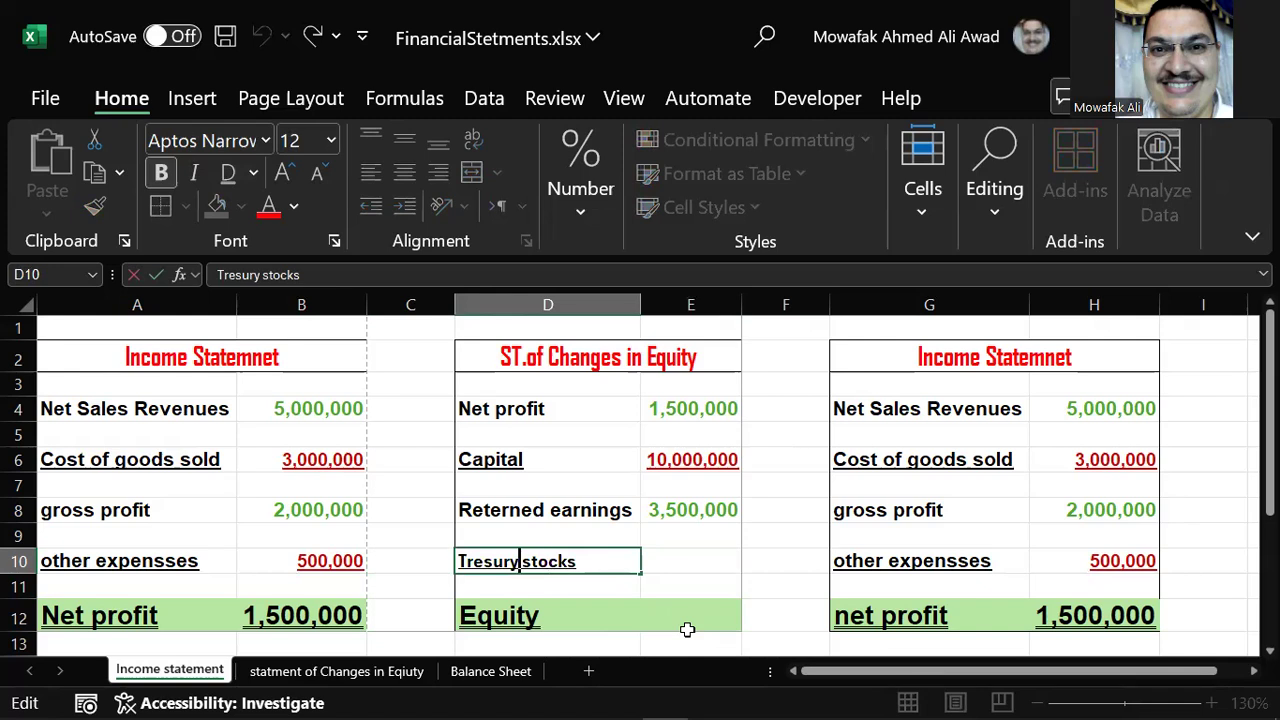
type("s")
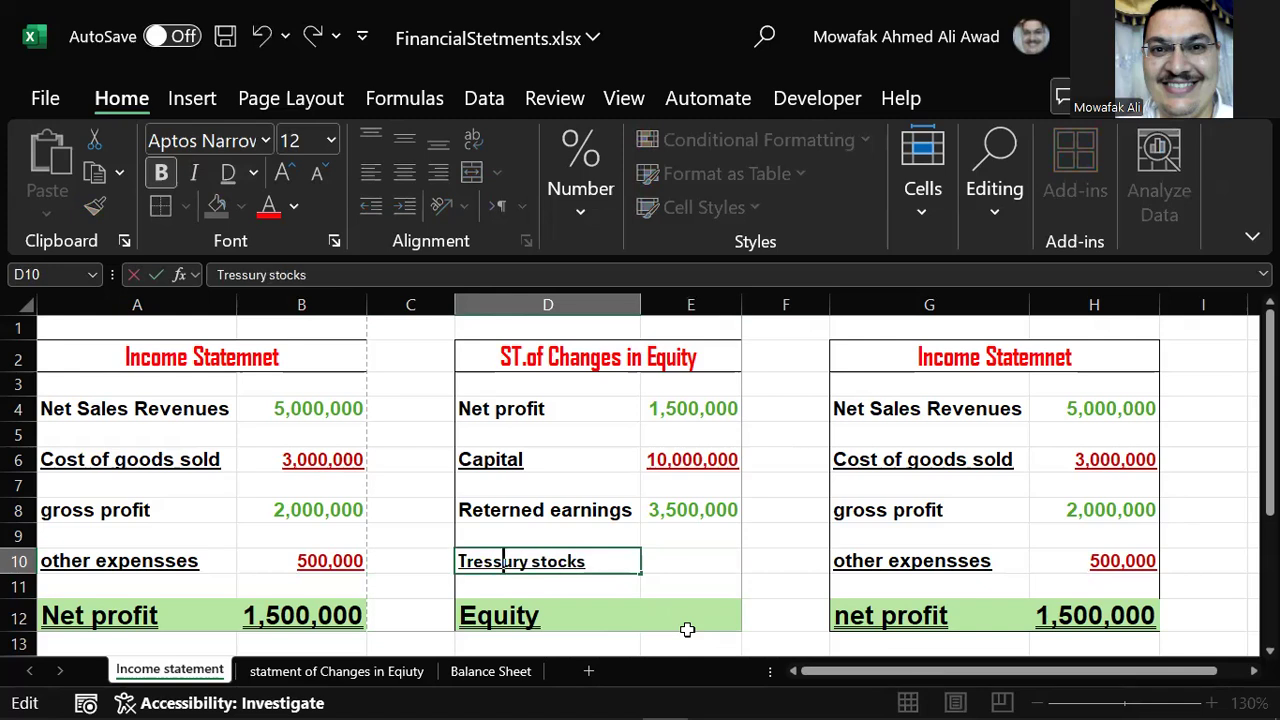
key("Tab")
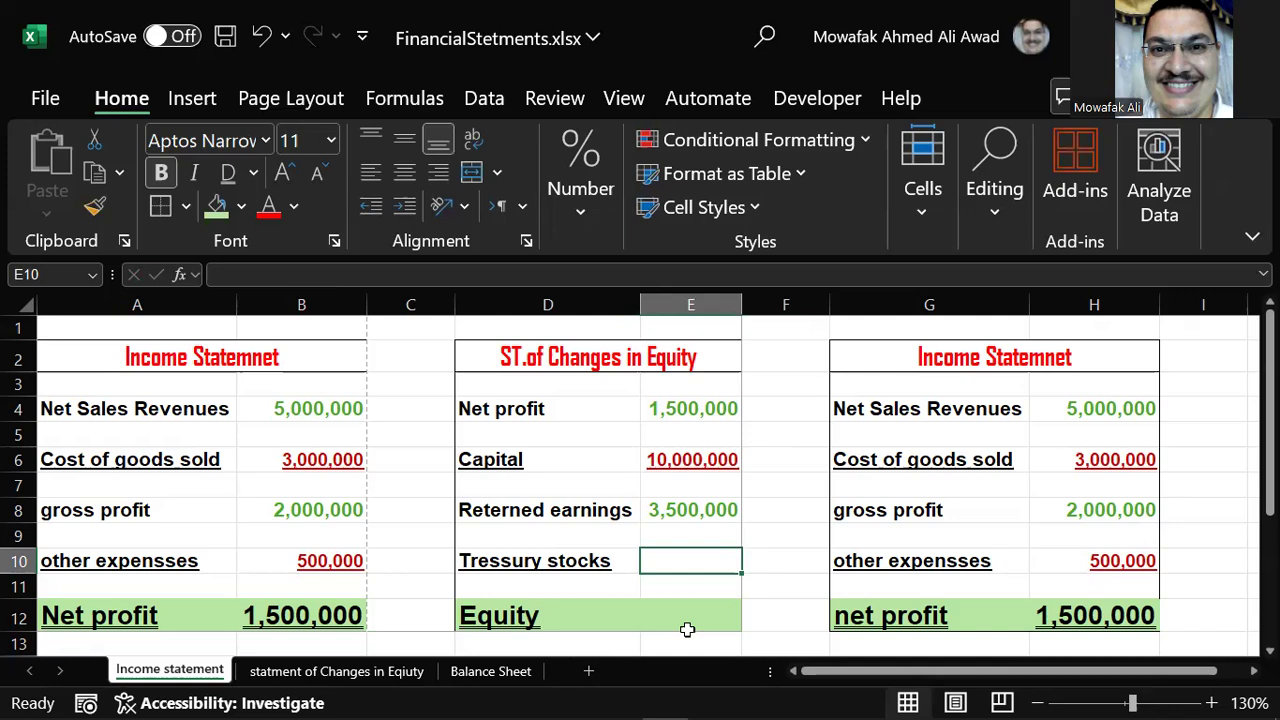
Enter 5,000,000 as the treasury stocks amount in E10 of the equity statement.
type("5")
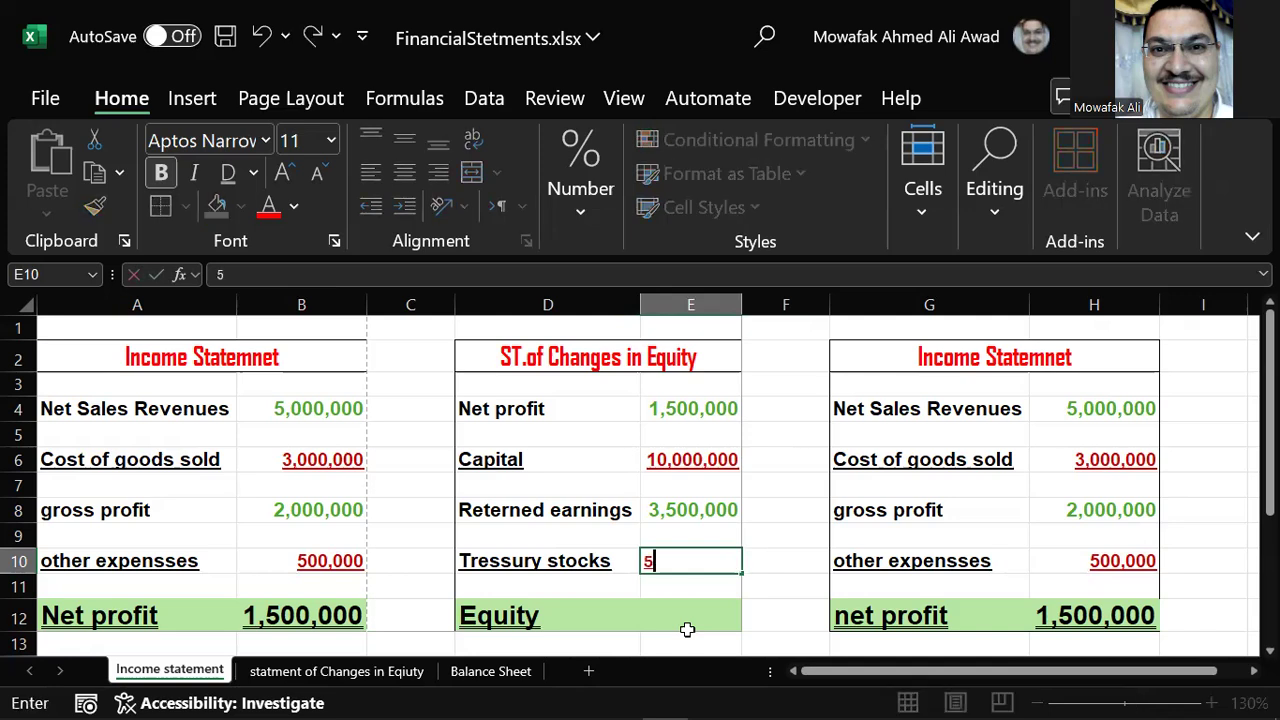
type(",000,00000")
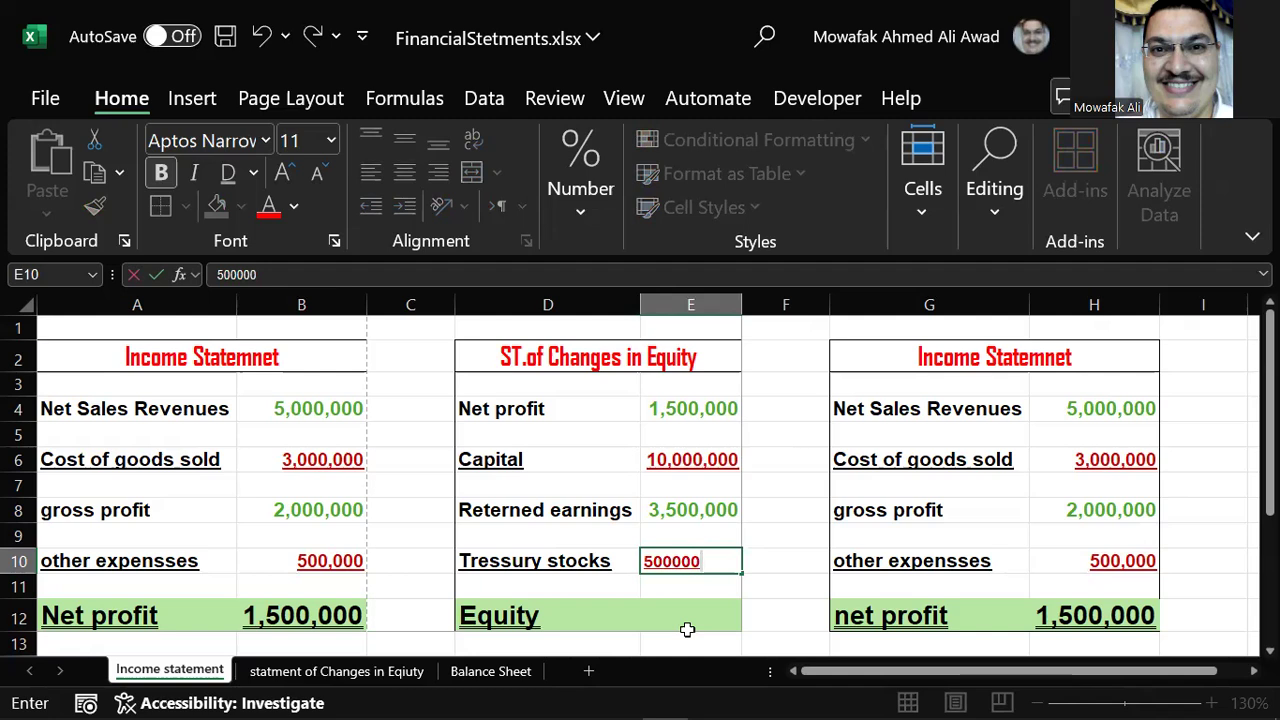
type("0")
key("Return")
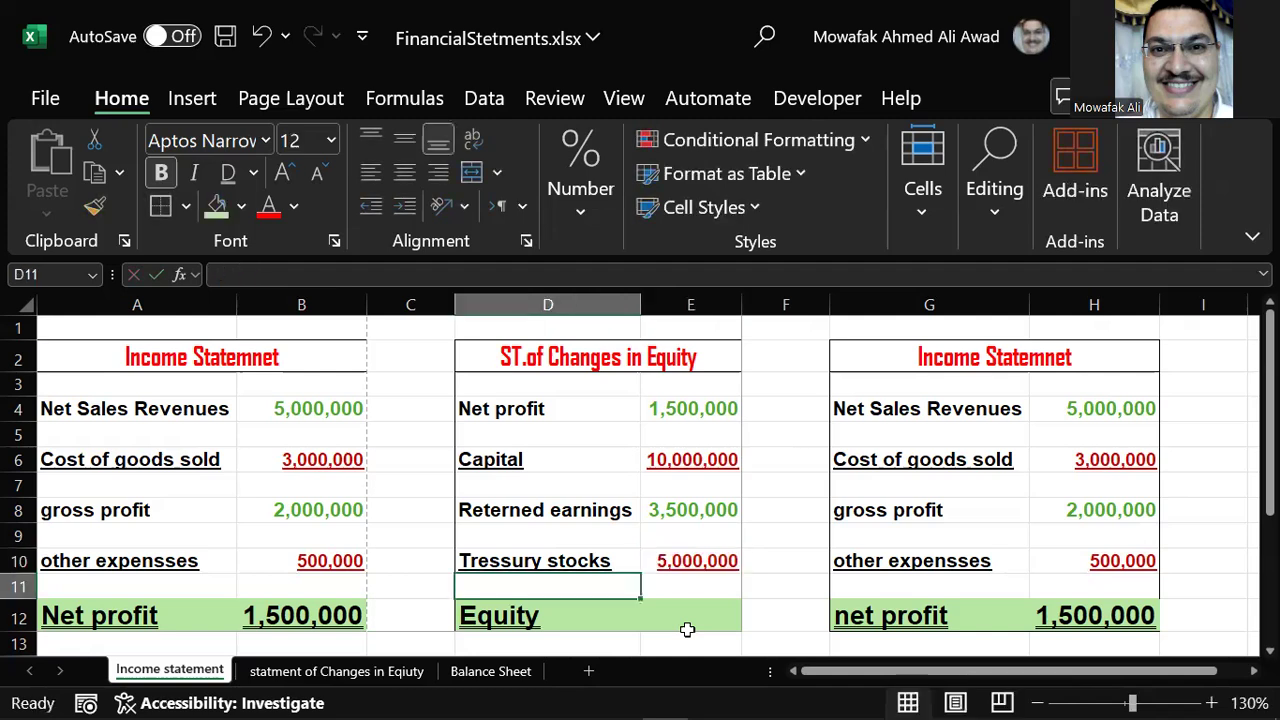
Calculate total equity in E12 with the formula =E6+E8+E4-E10, adding capital, retained earnings and net profit and subtracting treasury stocks.
key("Right")
left_click(688, 630)
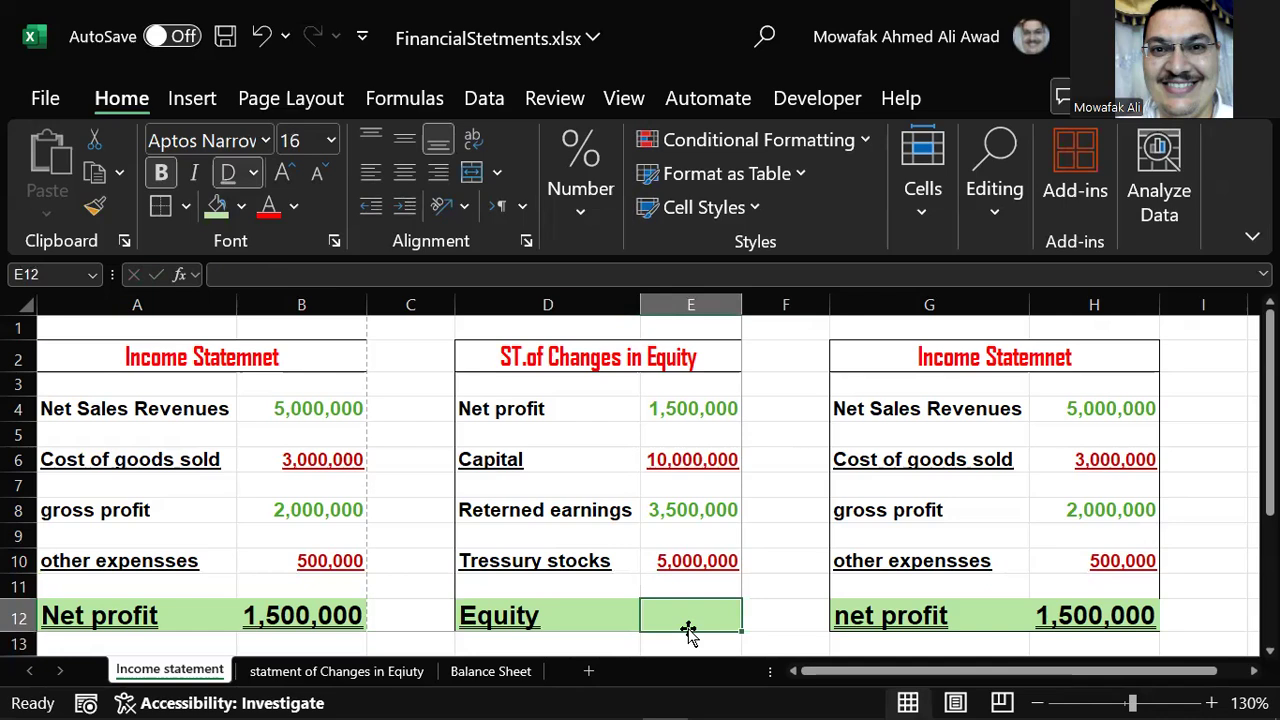
type("=")
key("Up")
key("Up")
key("Up")
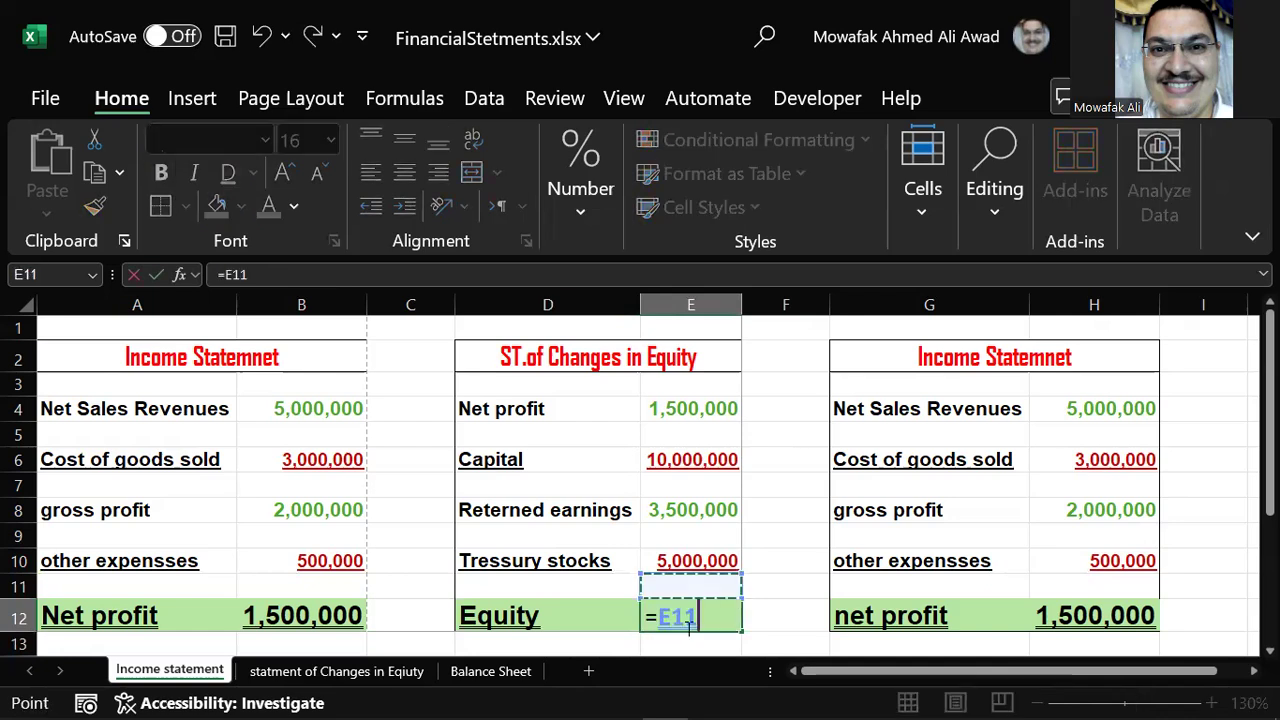
key("Up")
key("Up")
key("Up")
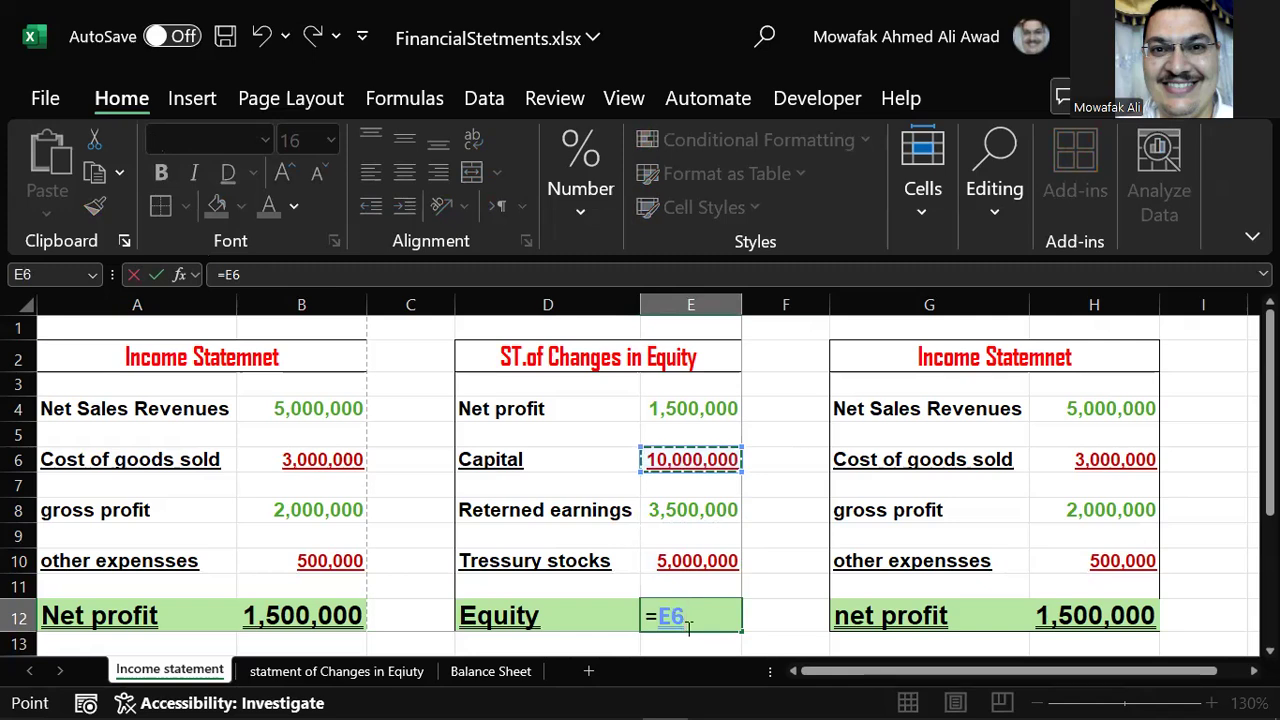
type("+")
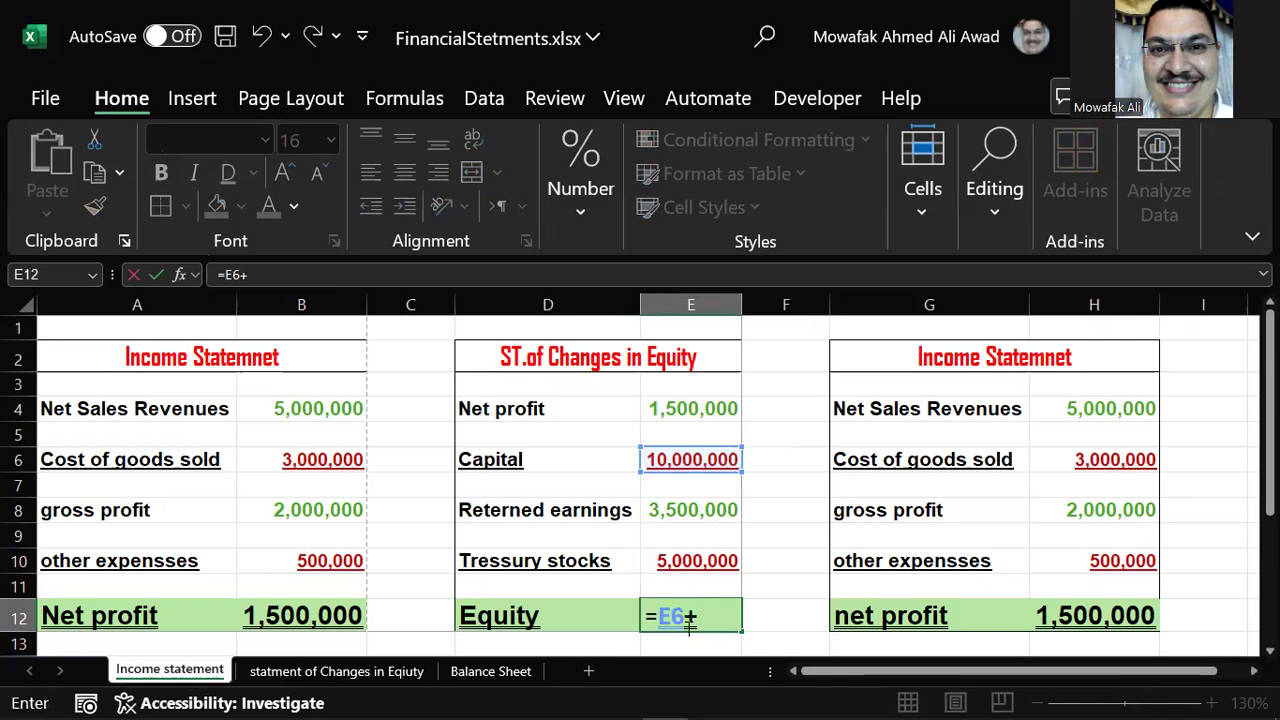
key("Up")
key("Up")
key("Up")
key("Up")
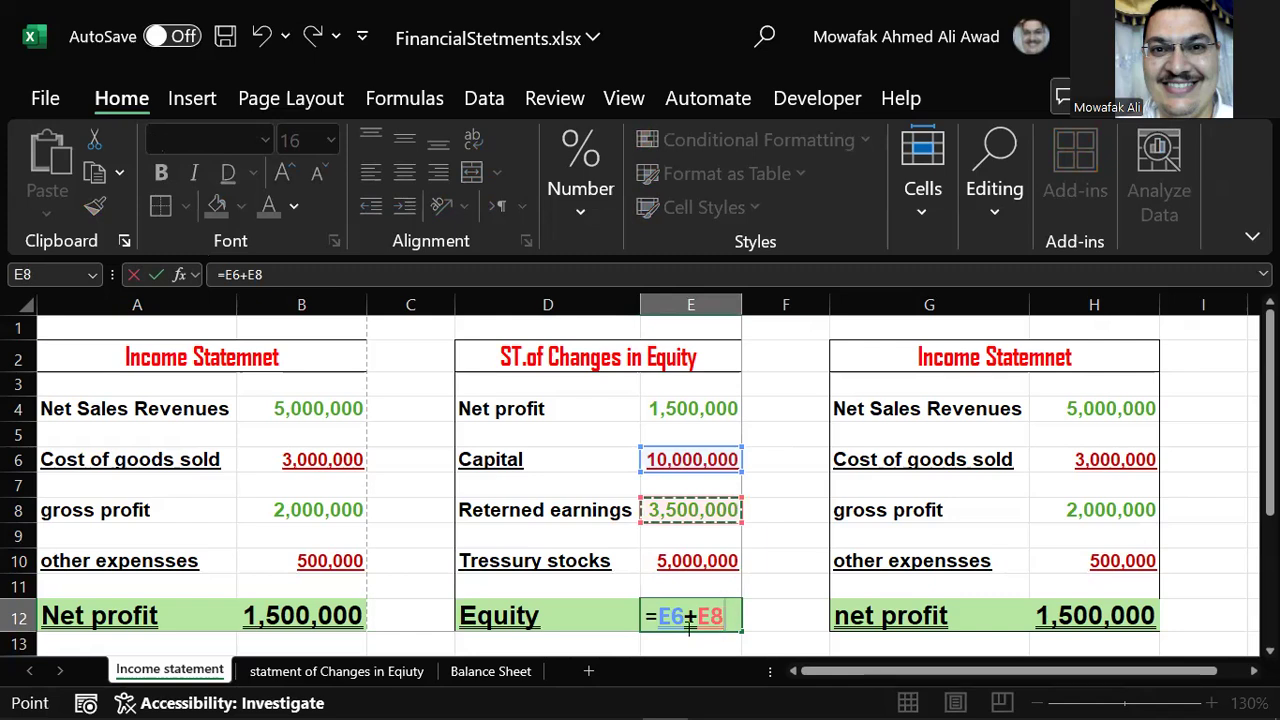
type("+")
key("Up")
key("Up")
key("Up")
key("Up")
key("Up")
key("Up")
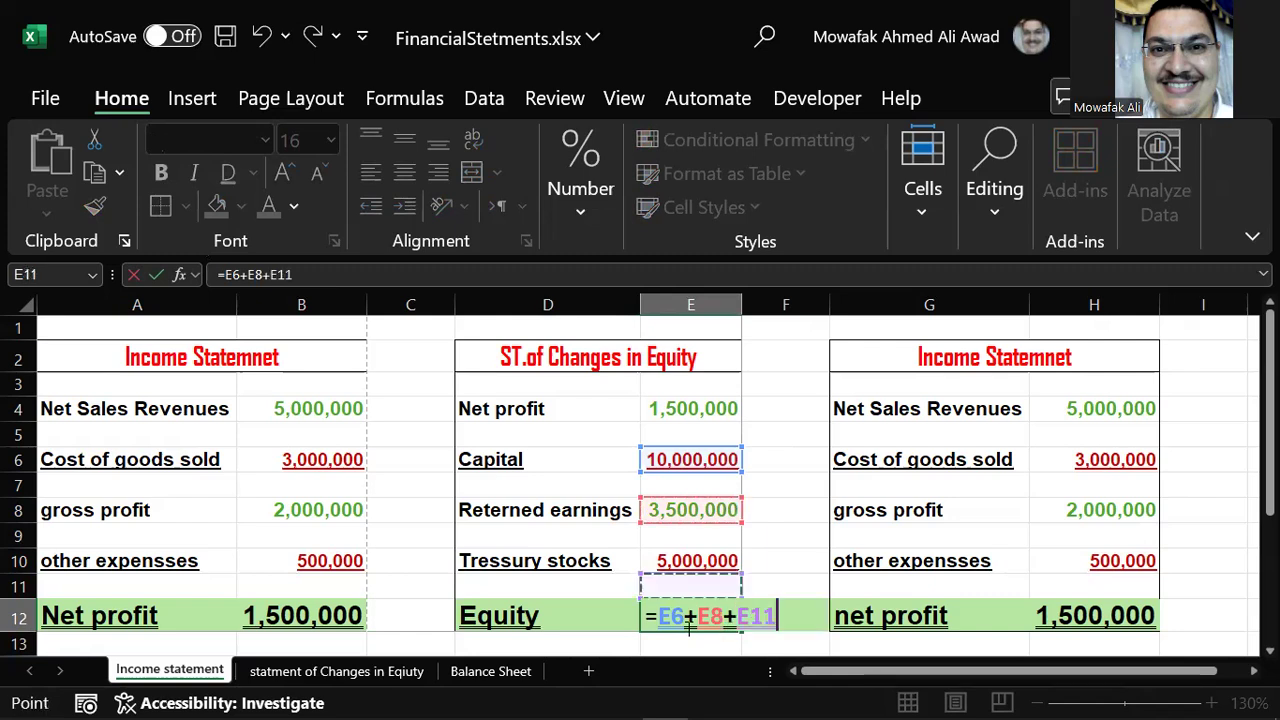
key("Up")
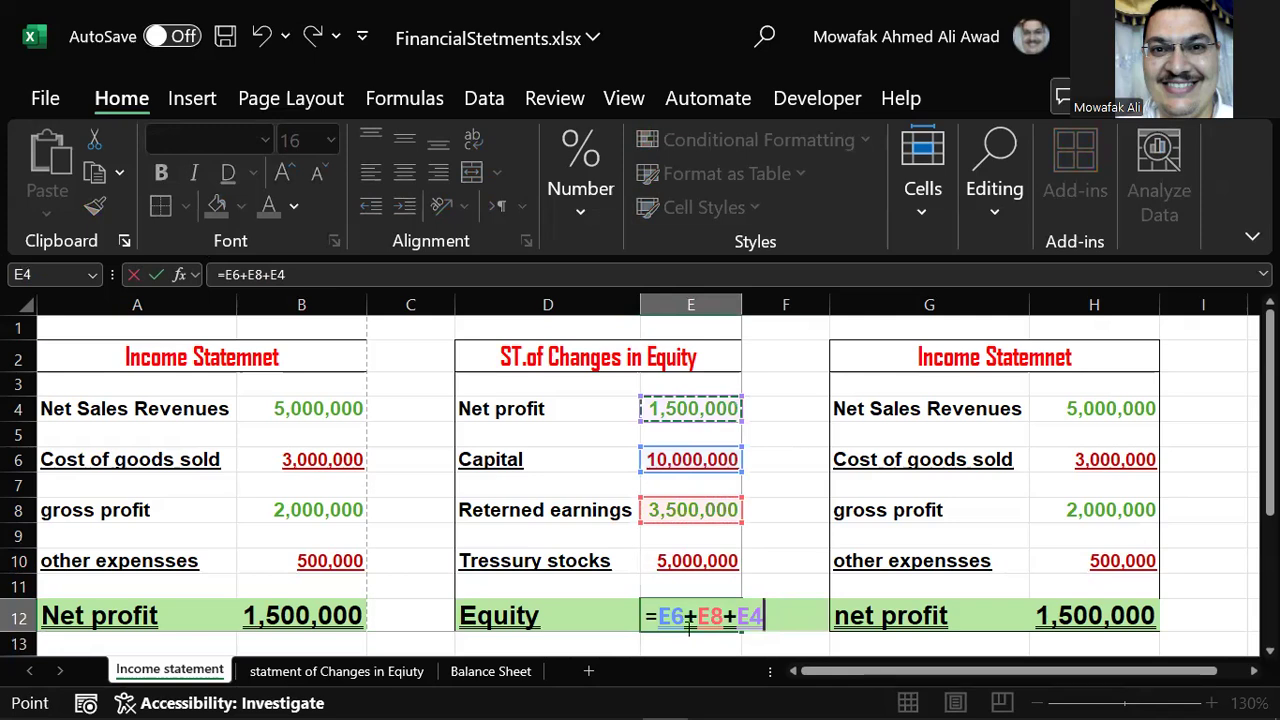
type("-")
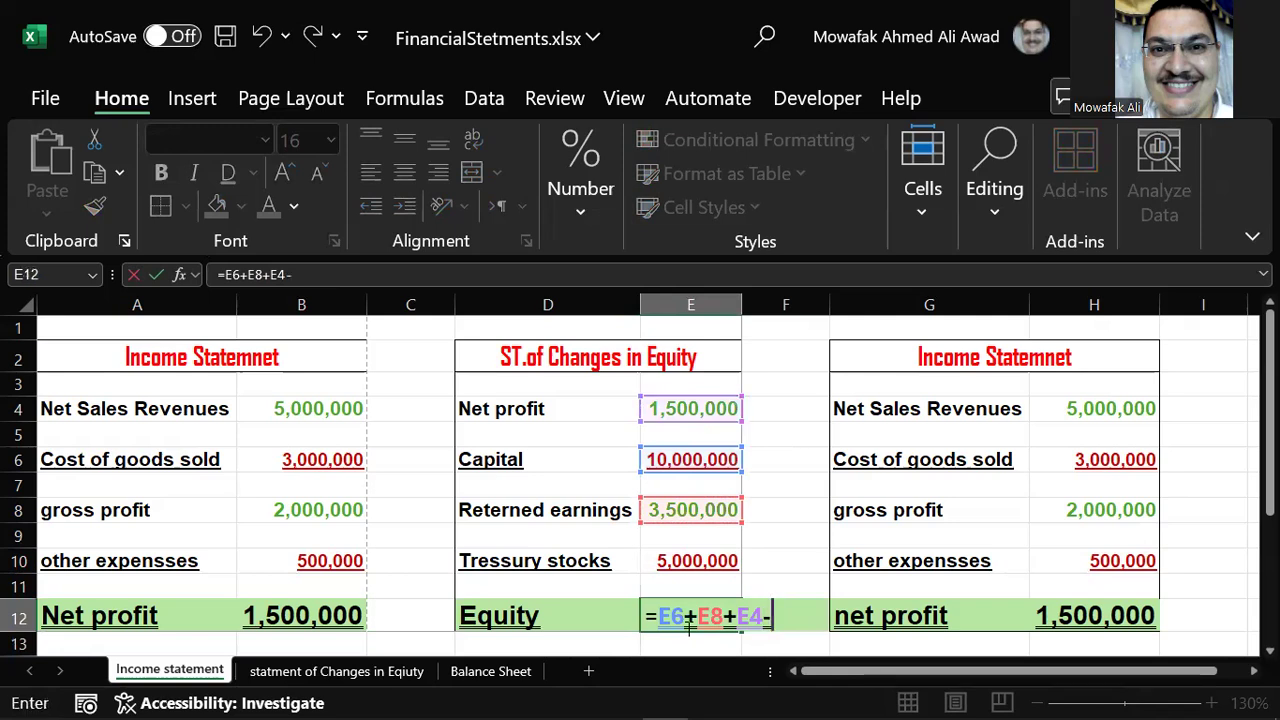
key("Up")
key("Up")
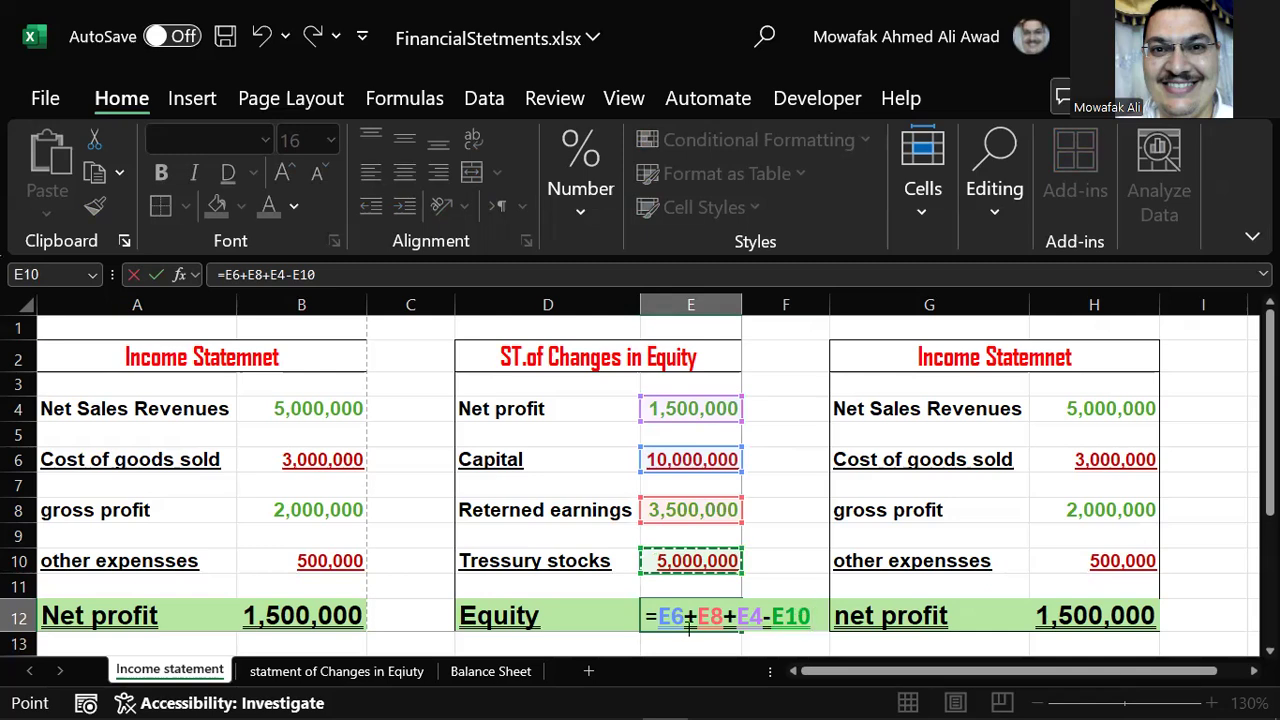
key("Return")
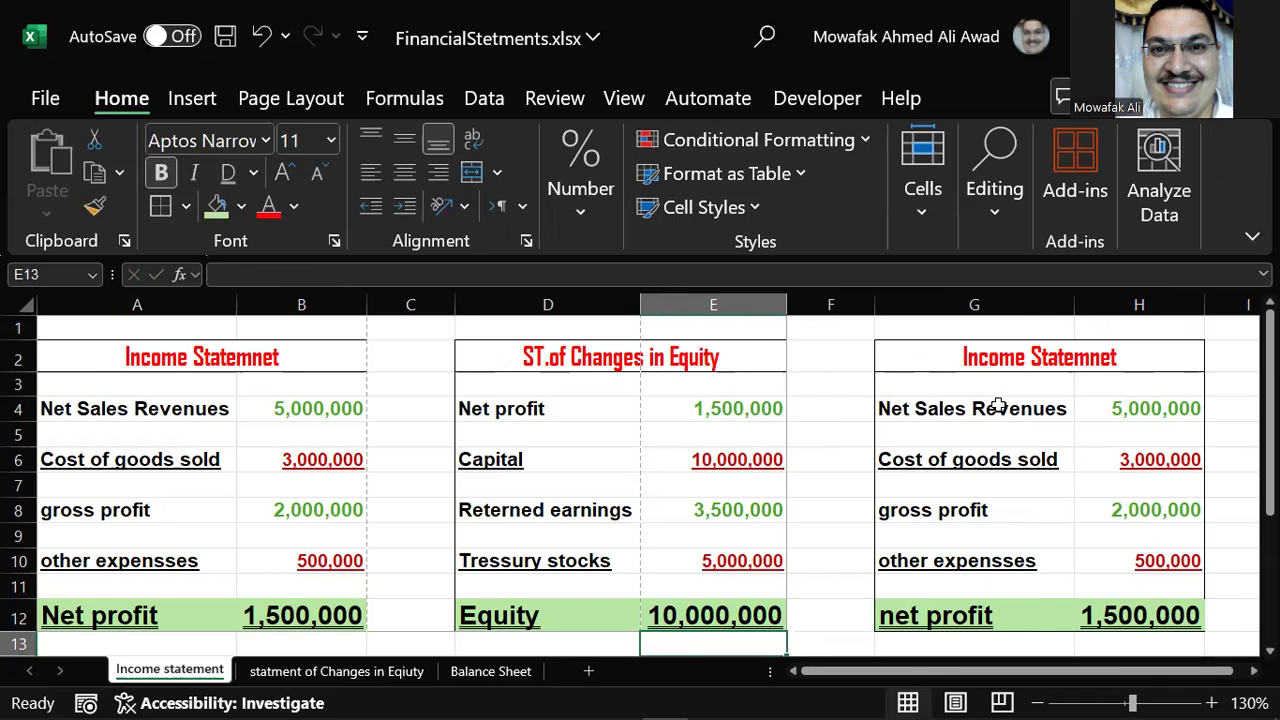
Replace the "Net Sales Revenues" label in G4 of the third statement with "Equity".
left_click(916, 407)
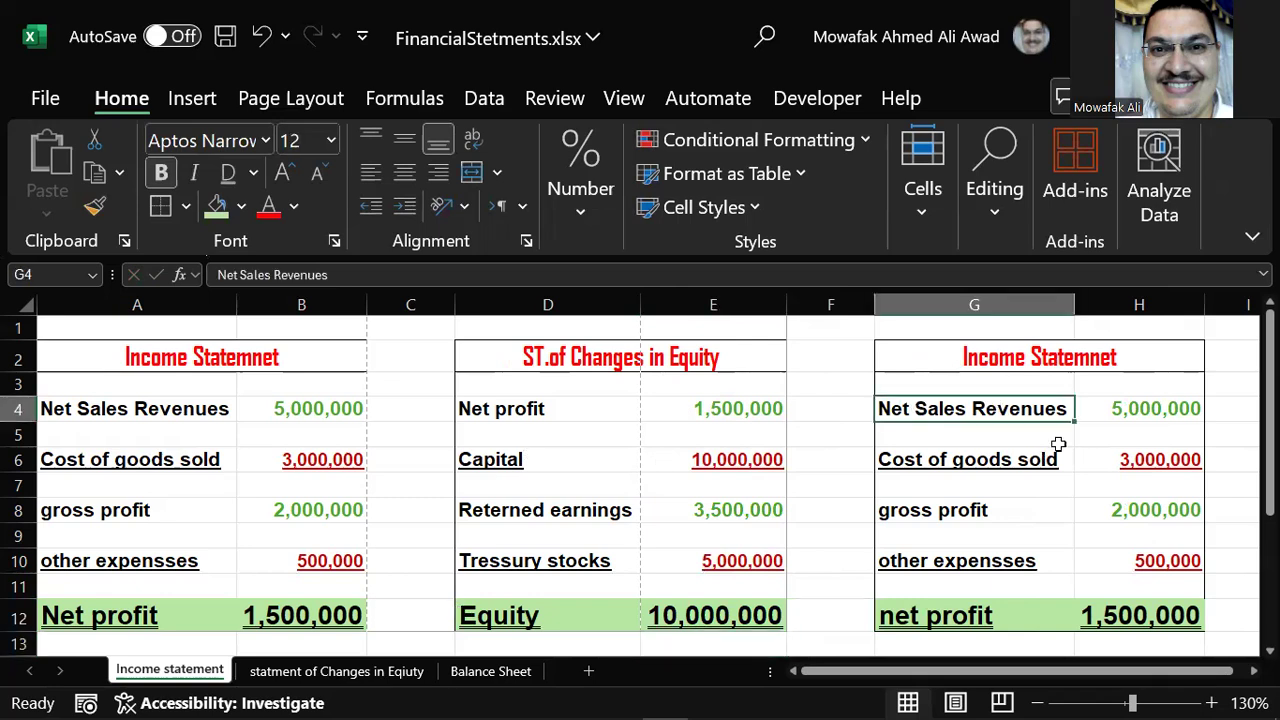
type("E")
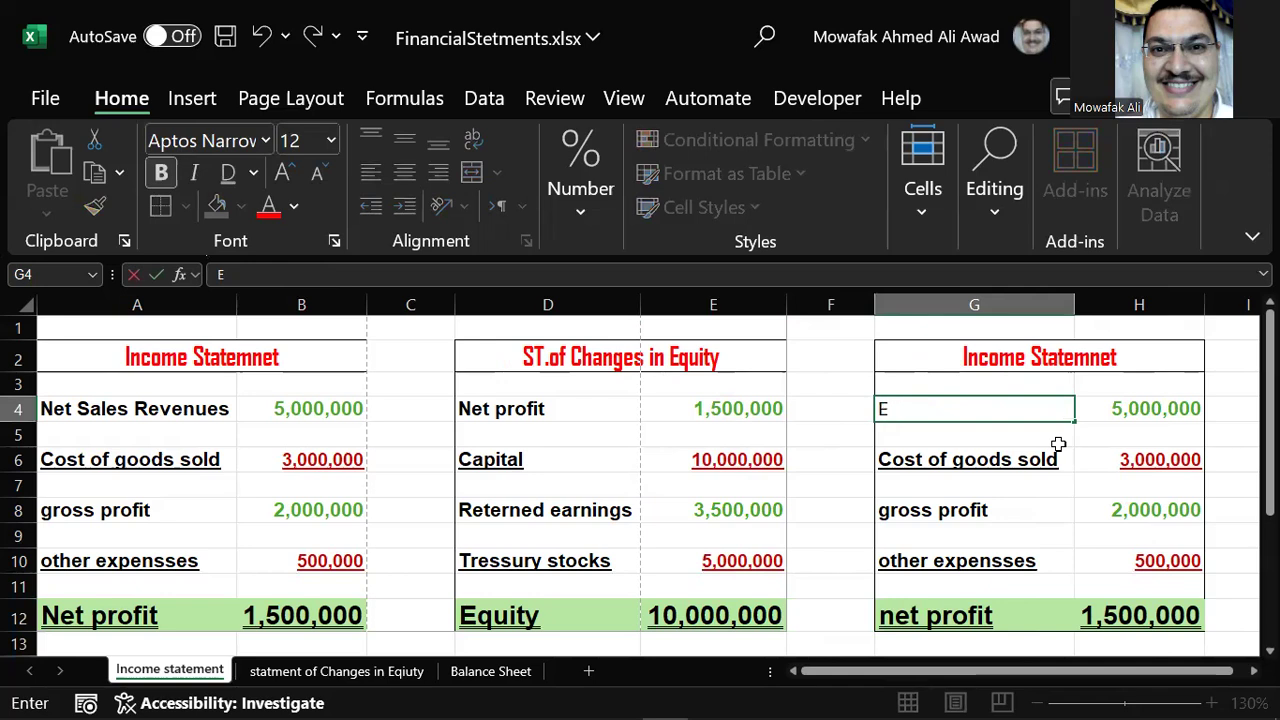
type("quity")
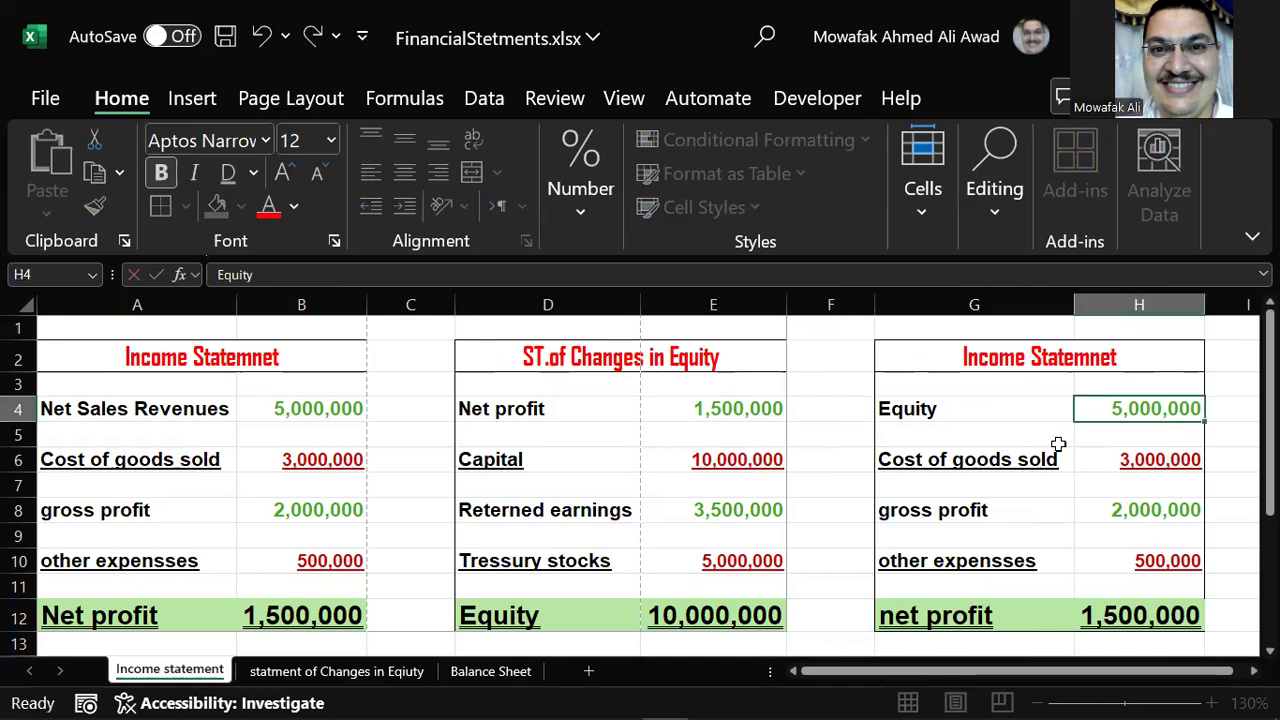
key("Tab")
Link the Equity amount in H4 to the total equity in E12 of the equity statement.
key("F2")
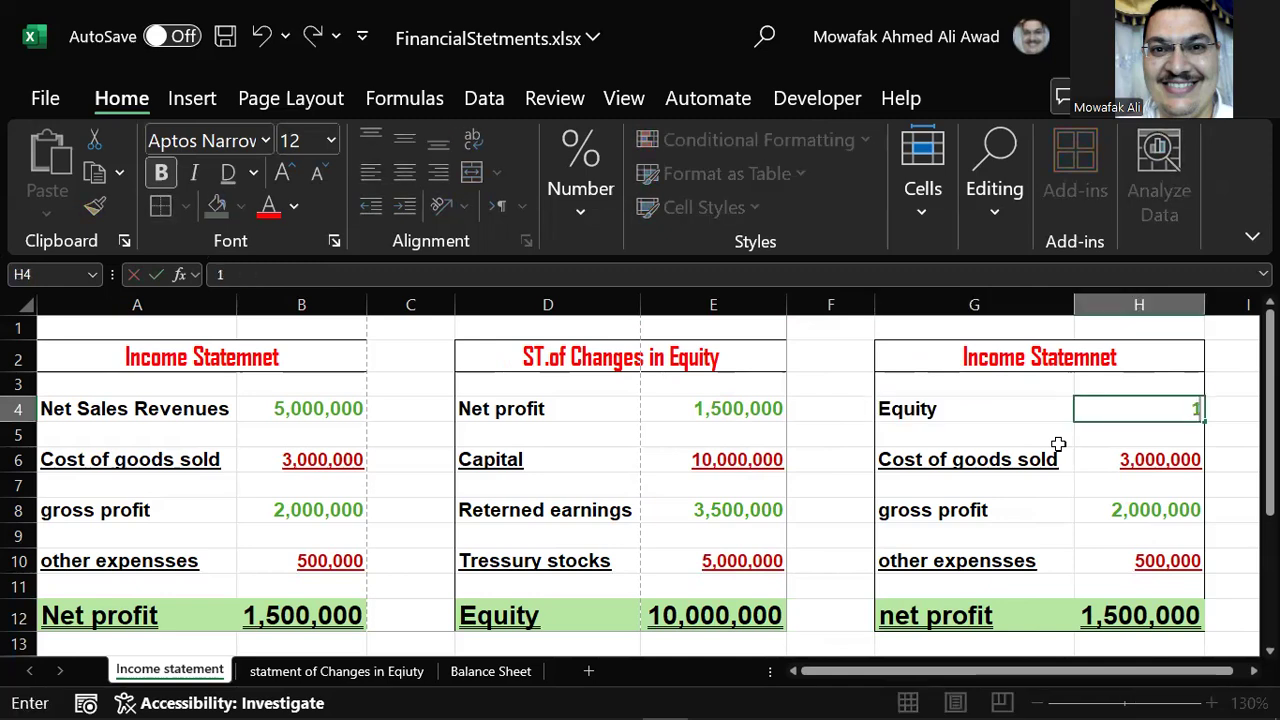
key("Escape")
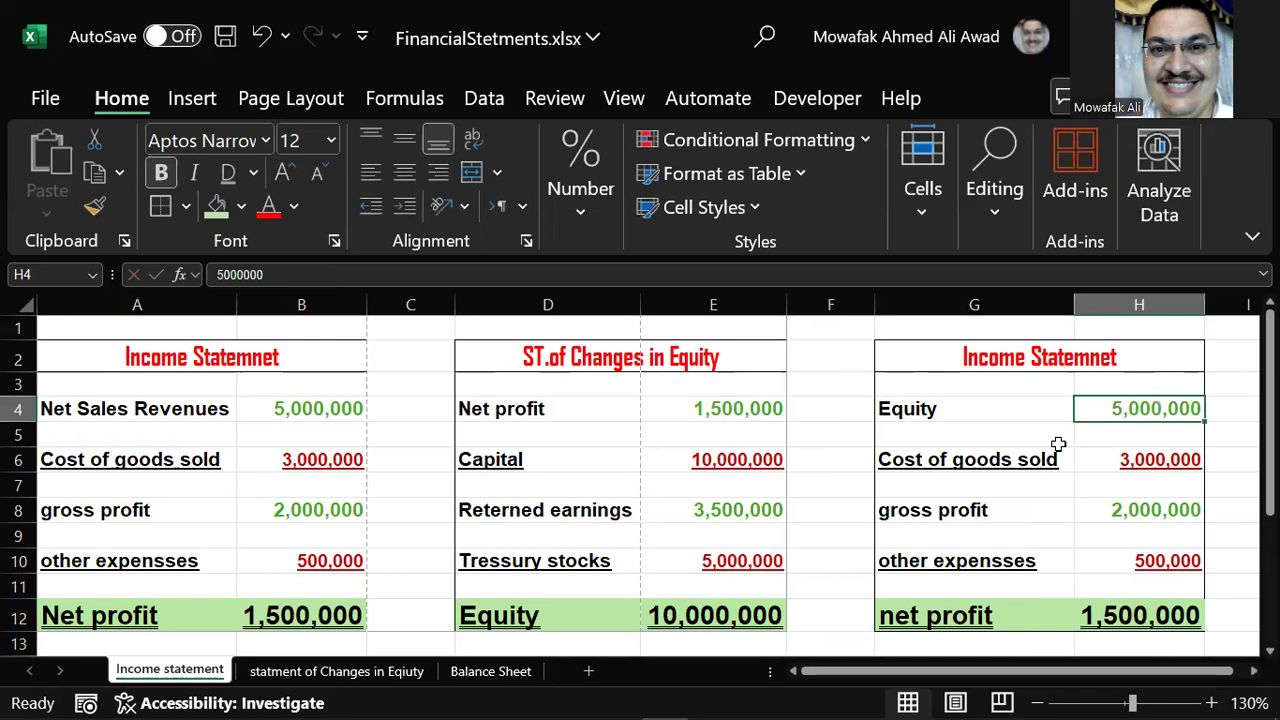
type("=")
key("Left")
key("Left")
key("Left")
key("Down")
key("Down")
key("Down")
key("Down")
key("Down")
key("Down")
key("Down")
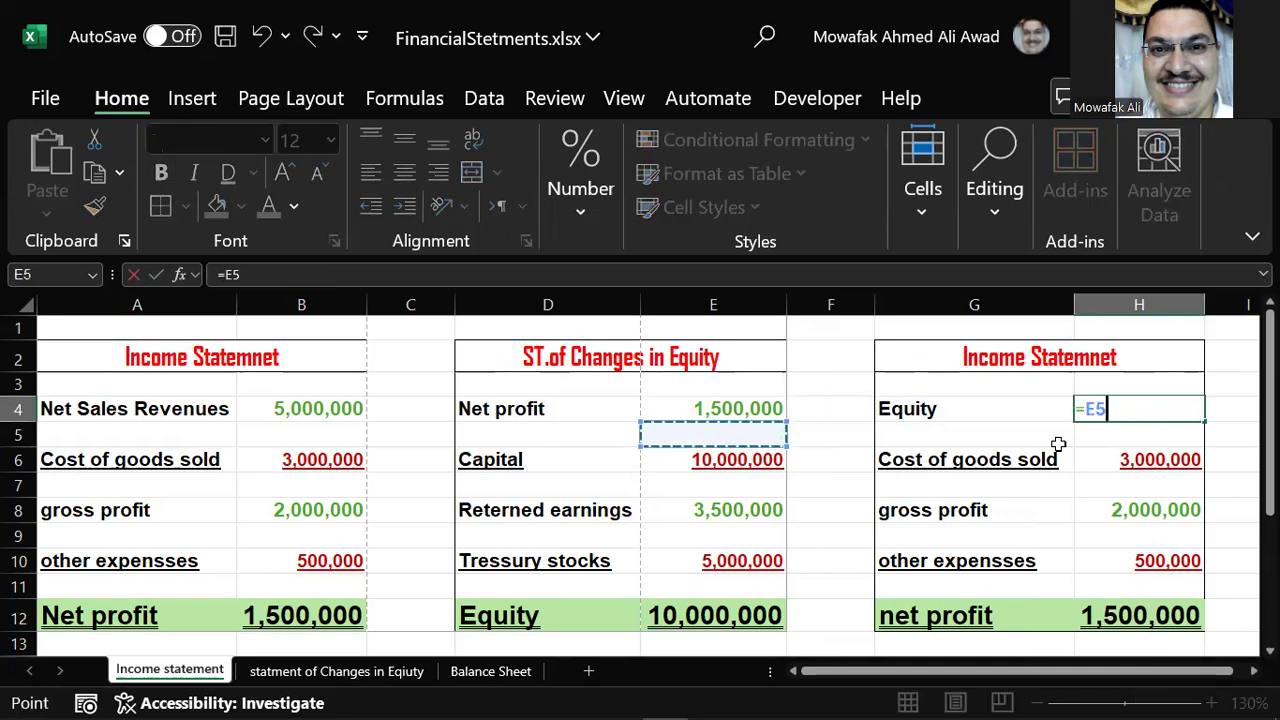
key("Down")
key("Return")
left_click(1058, 444)
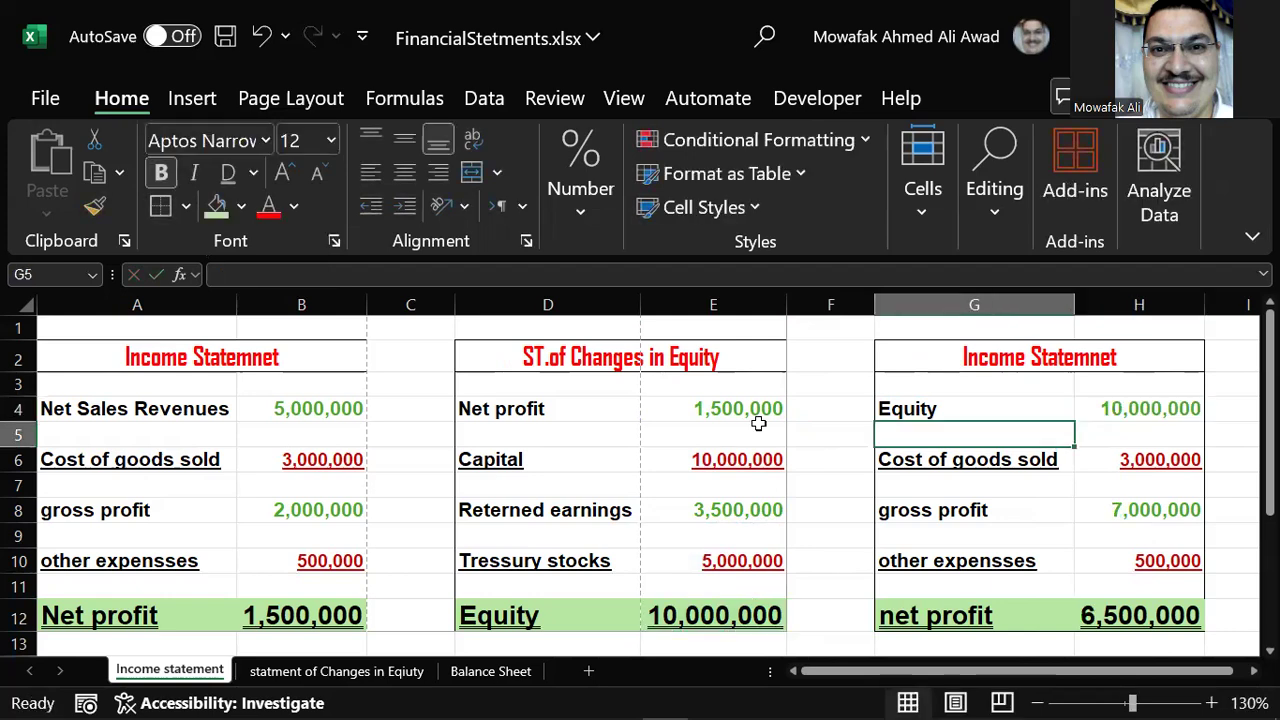
Set Net Sales Revenues in B4 to 7,000,000 and check the linked Equity amount in H4.
left_click(731, 409)
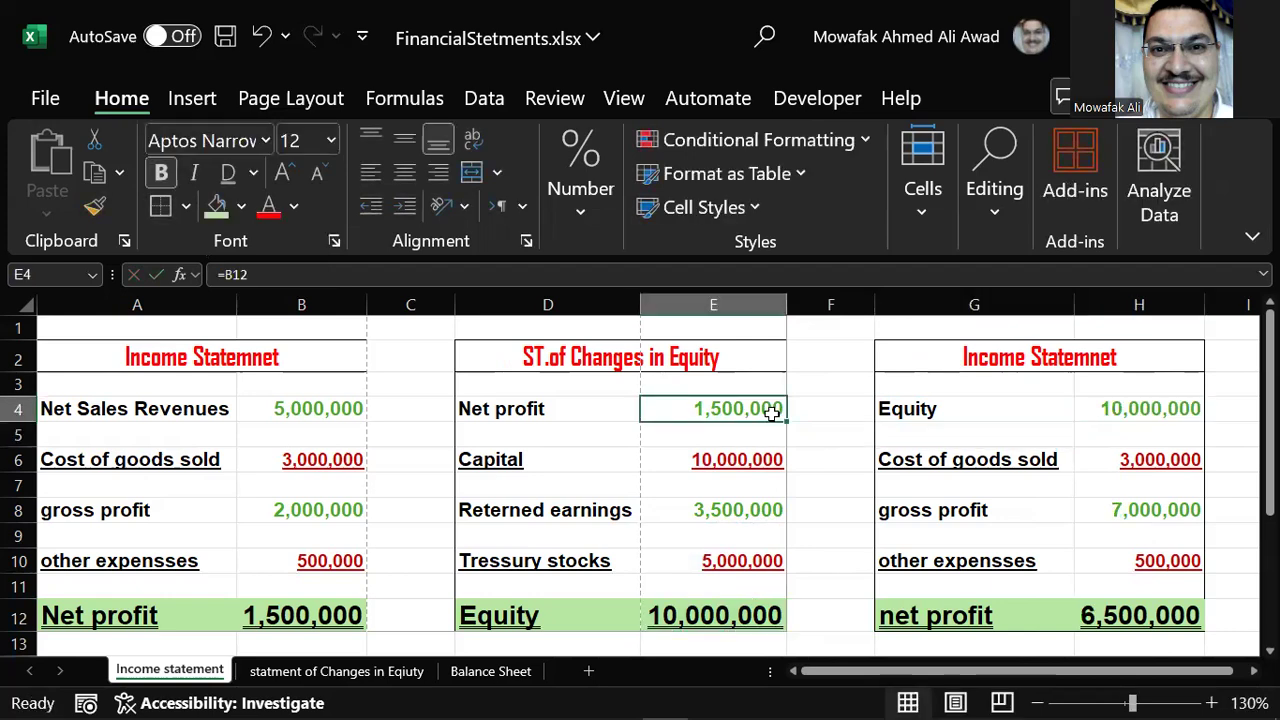
left_click(294, 408)
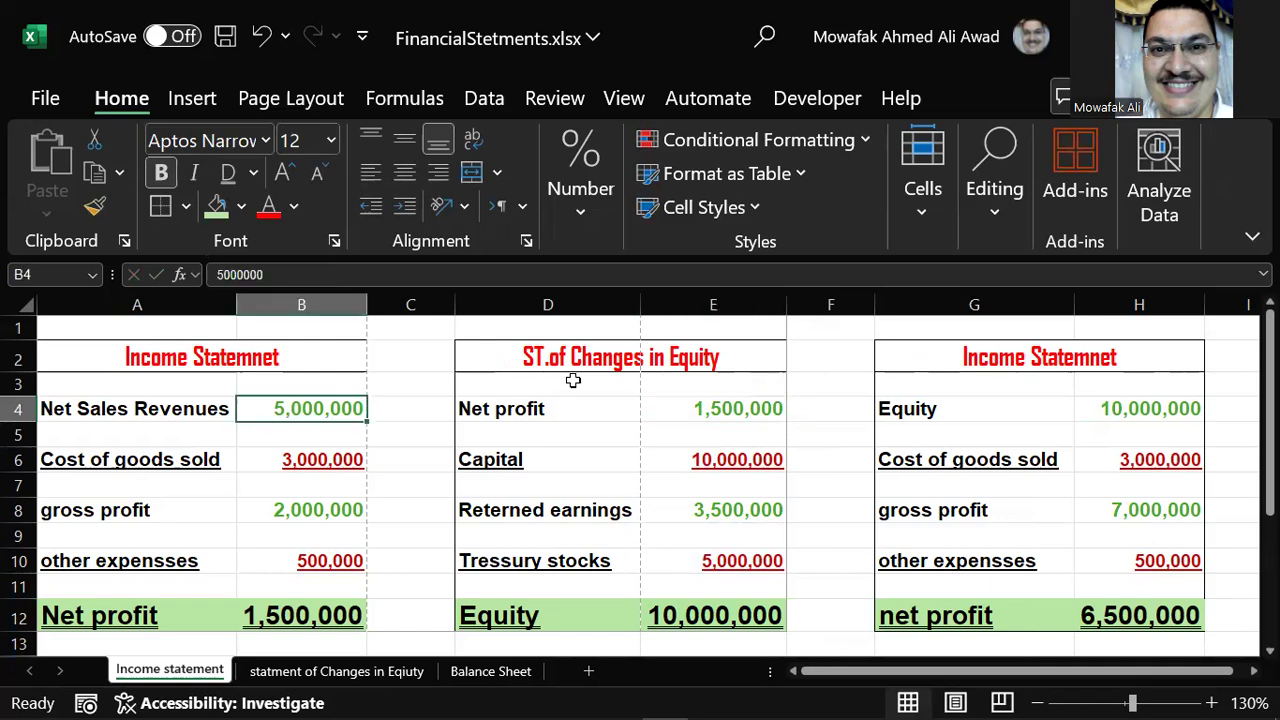
type("70000")
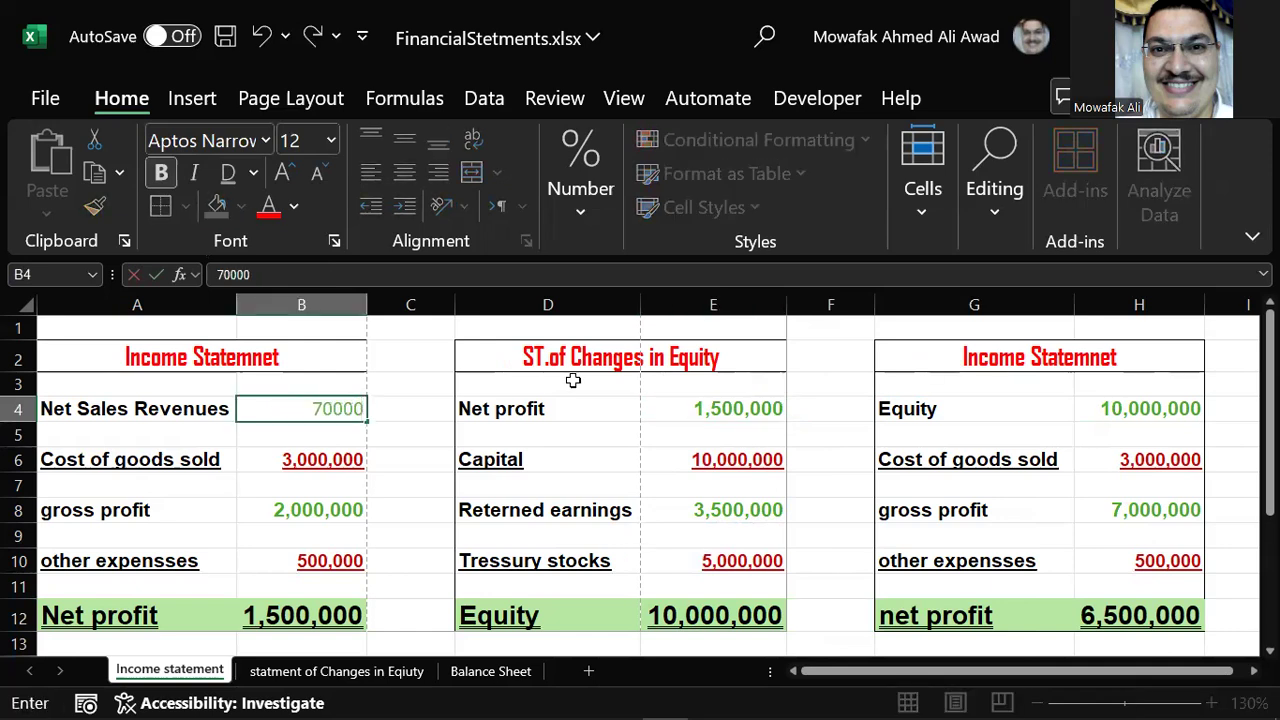
type("00")
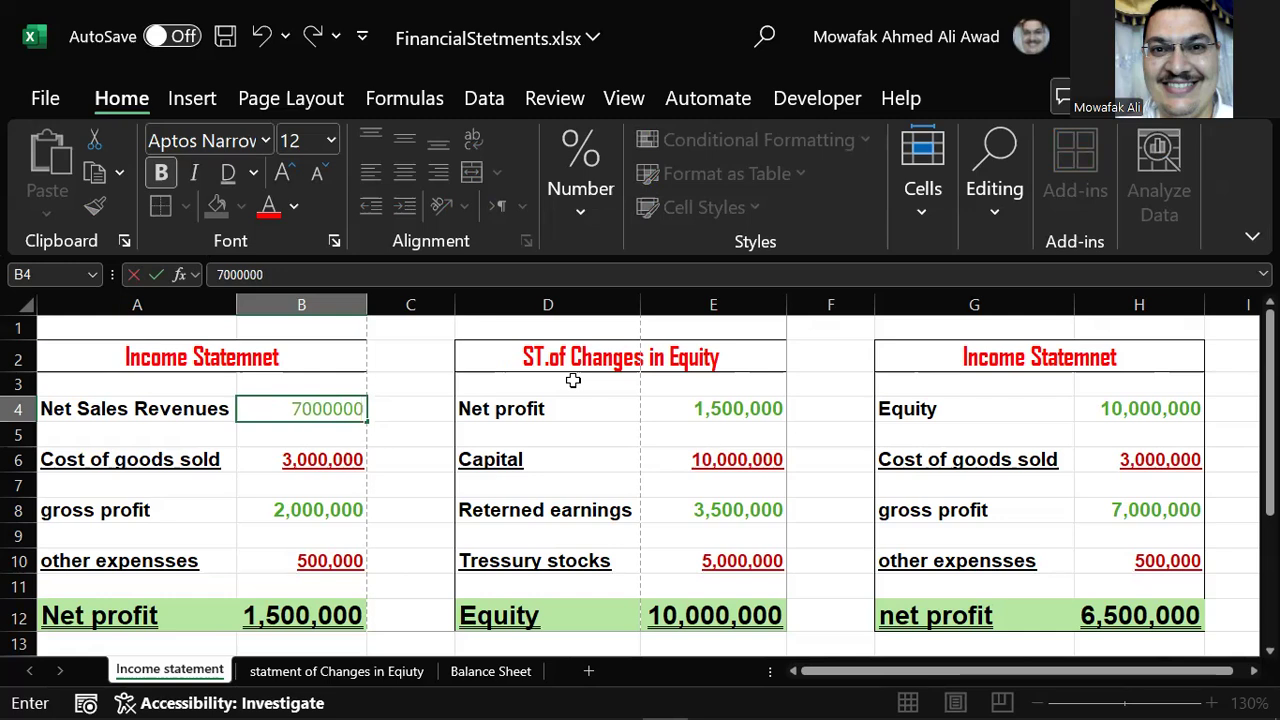
key("Return")
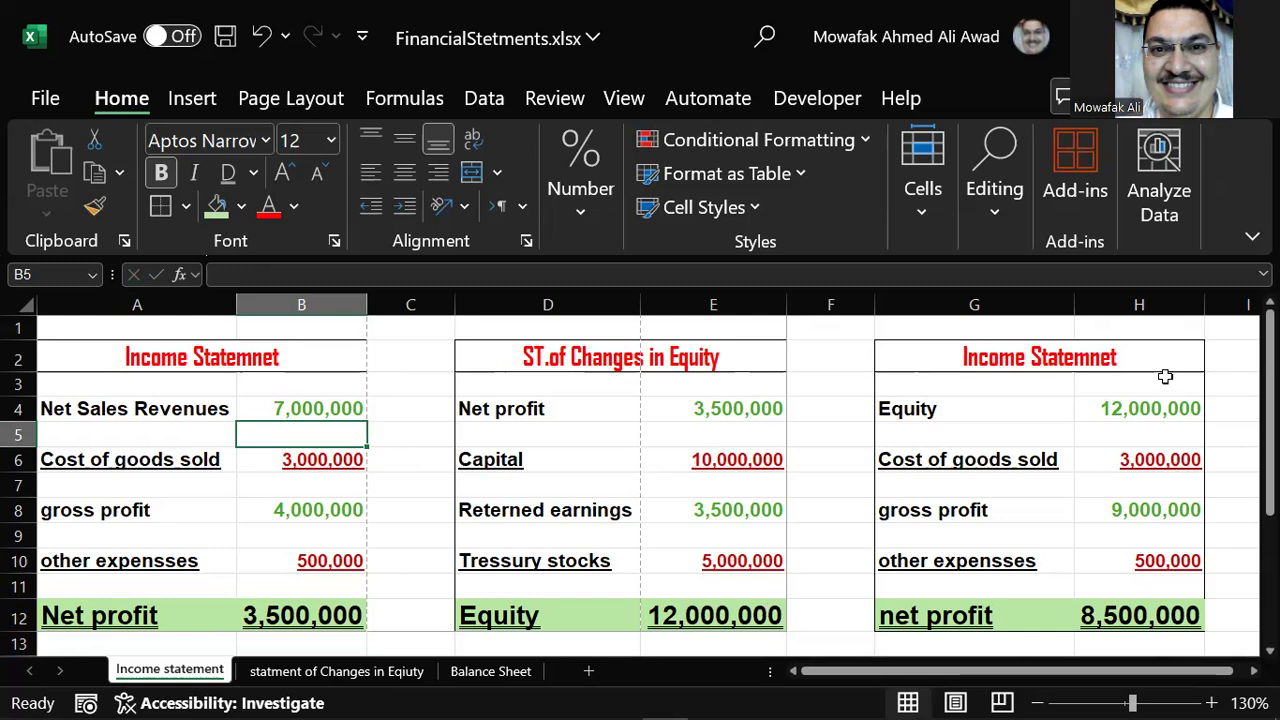
left_click(1155, 408)
double_click(1155, 408)
left_click(834, 431)
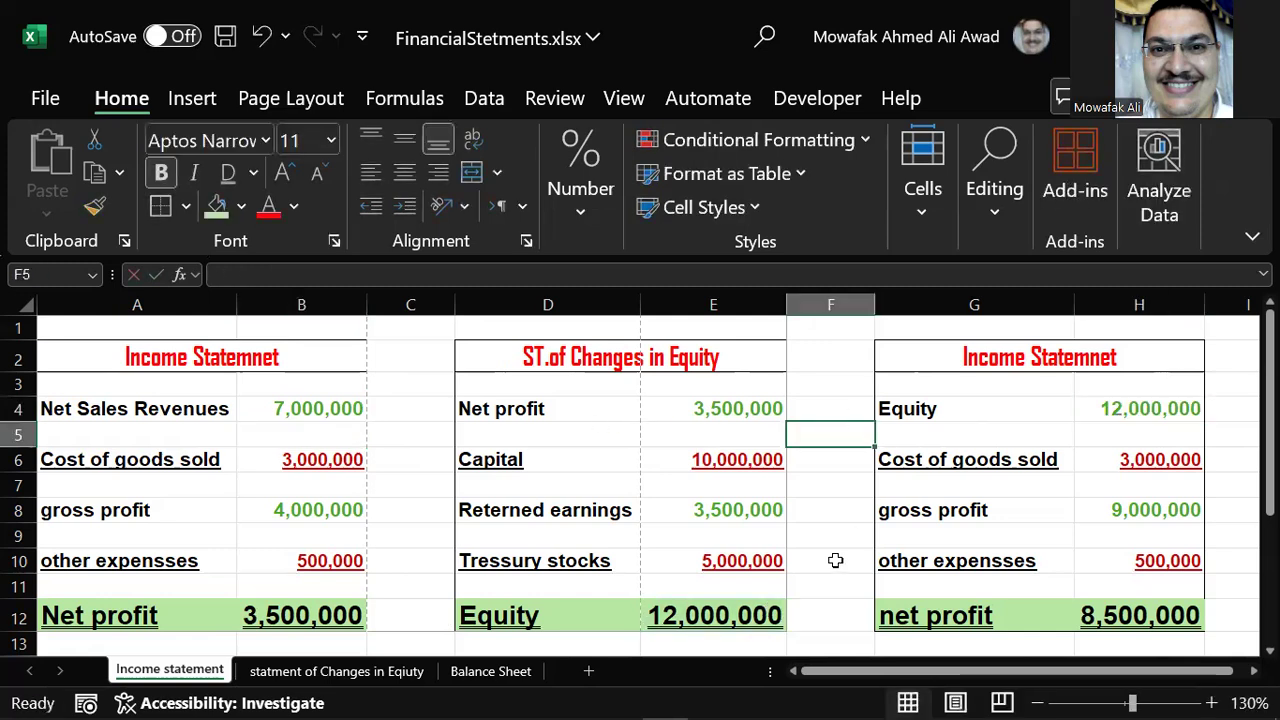
Reduce the font size of the total equity amount in E12 to 14.
left_click(740, 622)
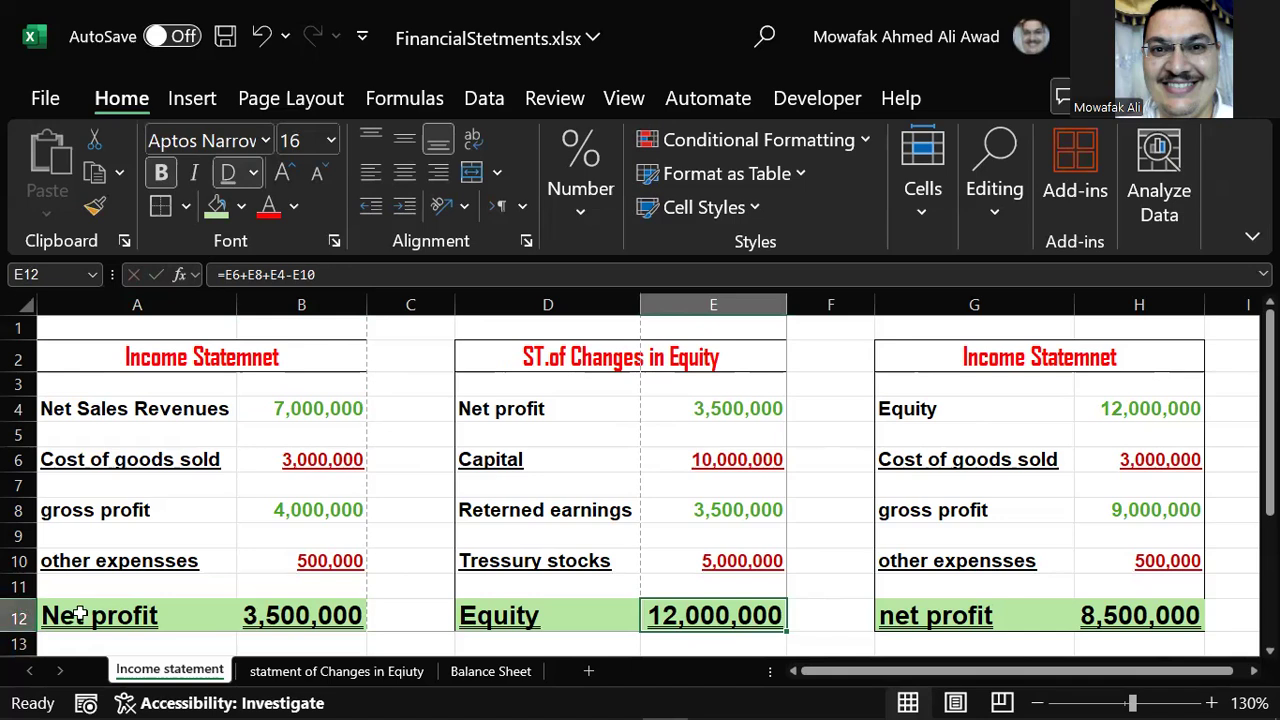
left_click(327, 176)
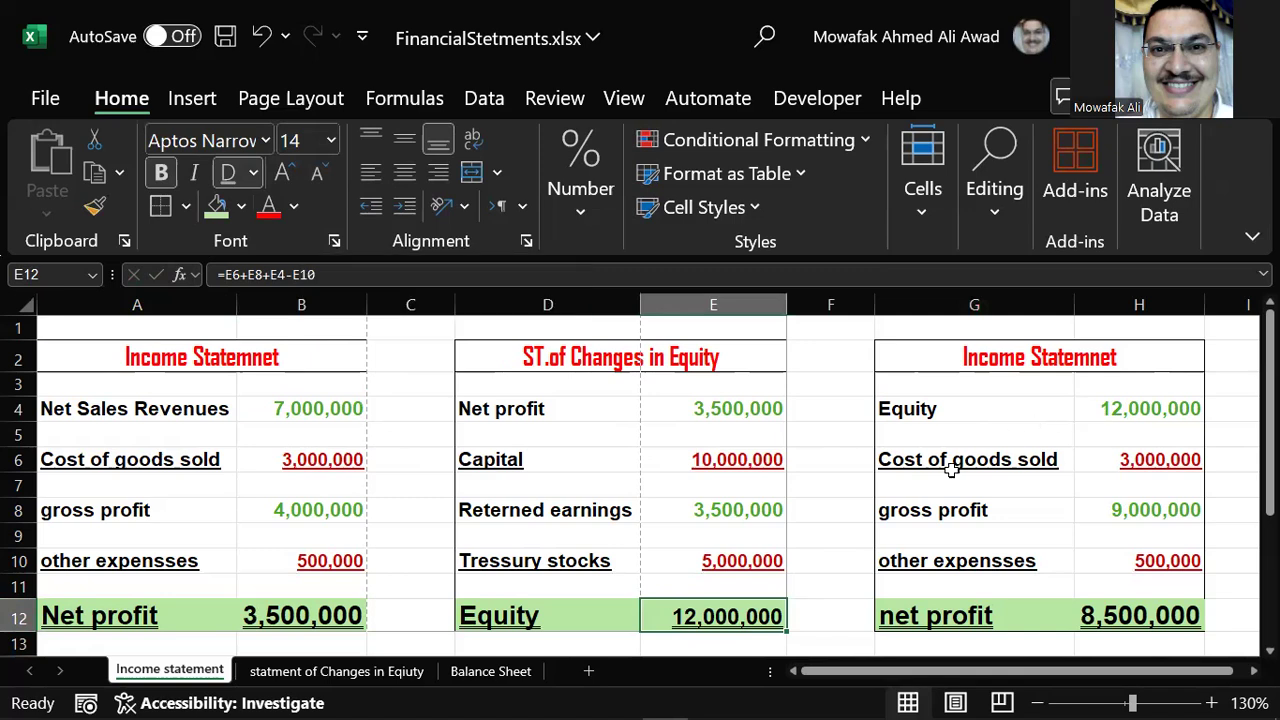
Change the title of the third statement in G2 to "Balance Sheet".
left_click(985, 366)
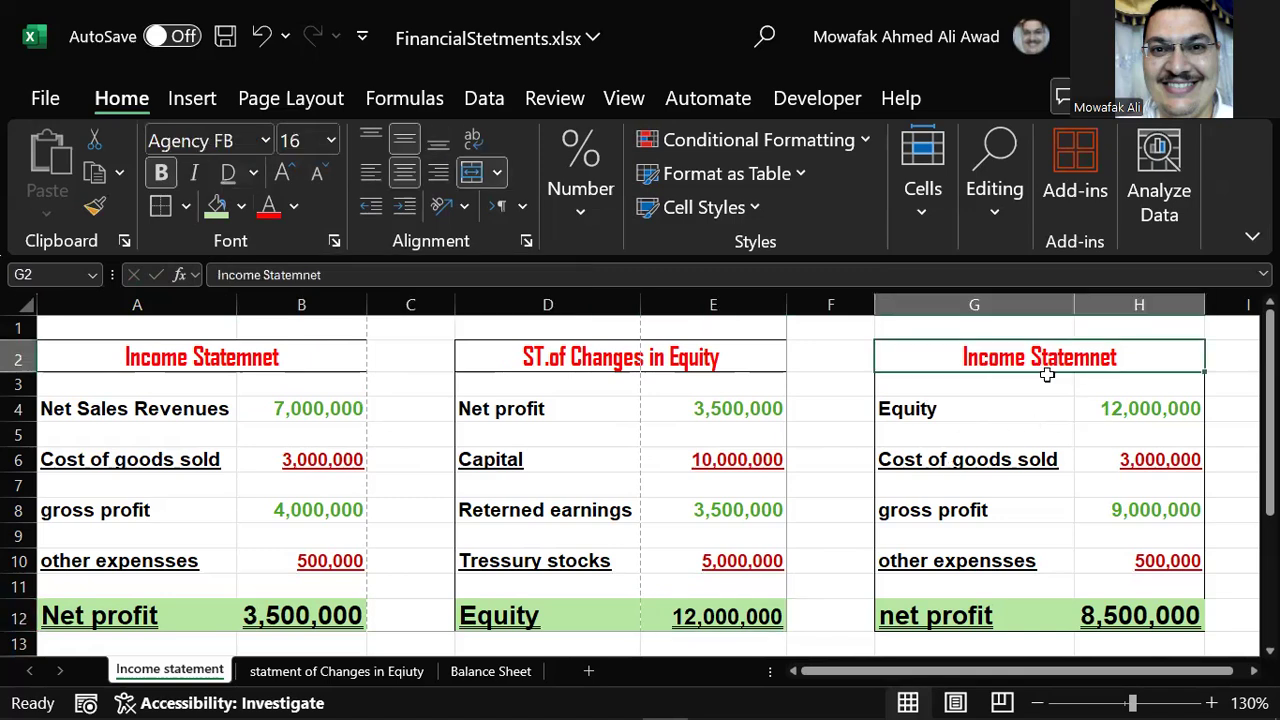
type("Bal")
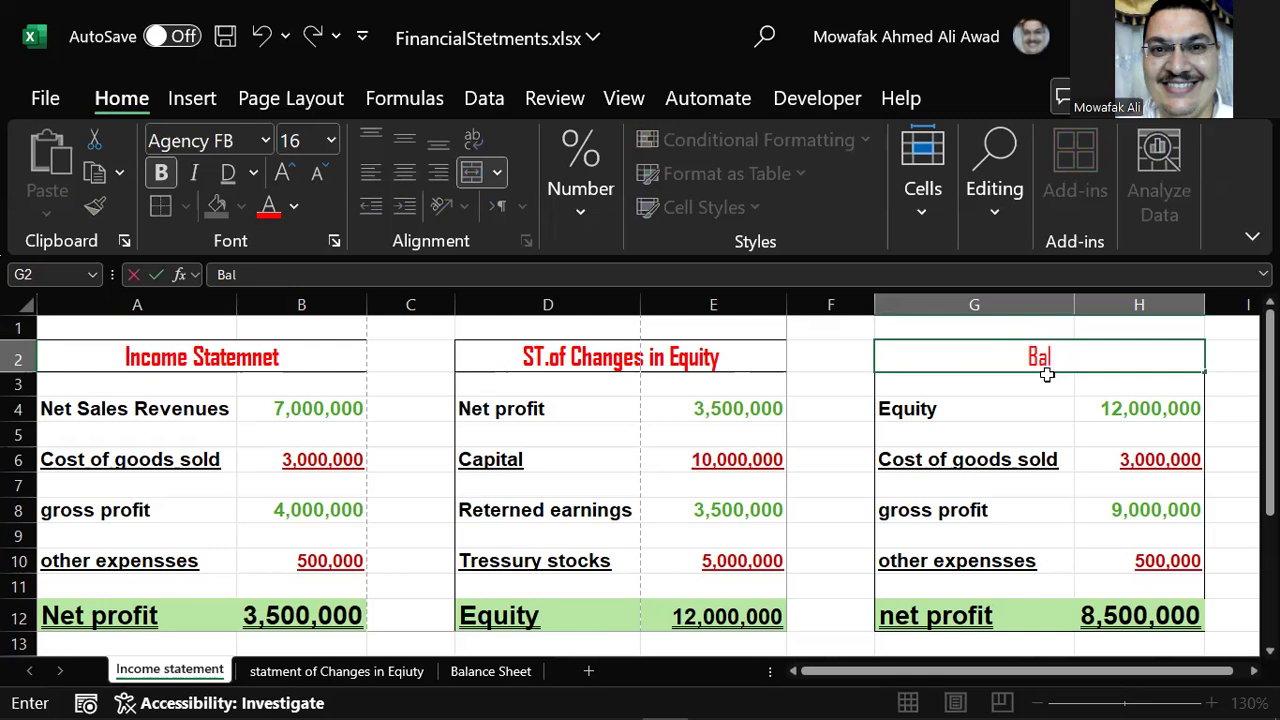
type("ance S")
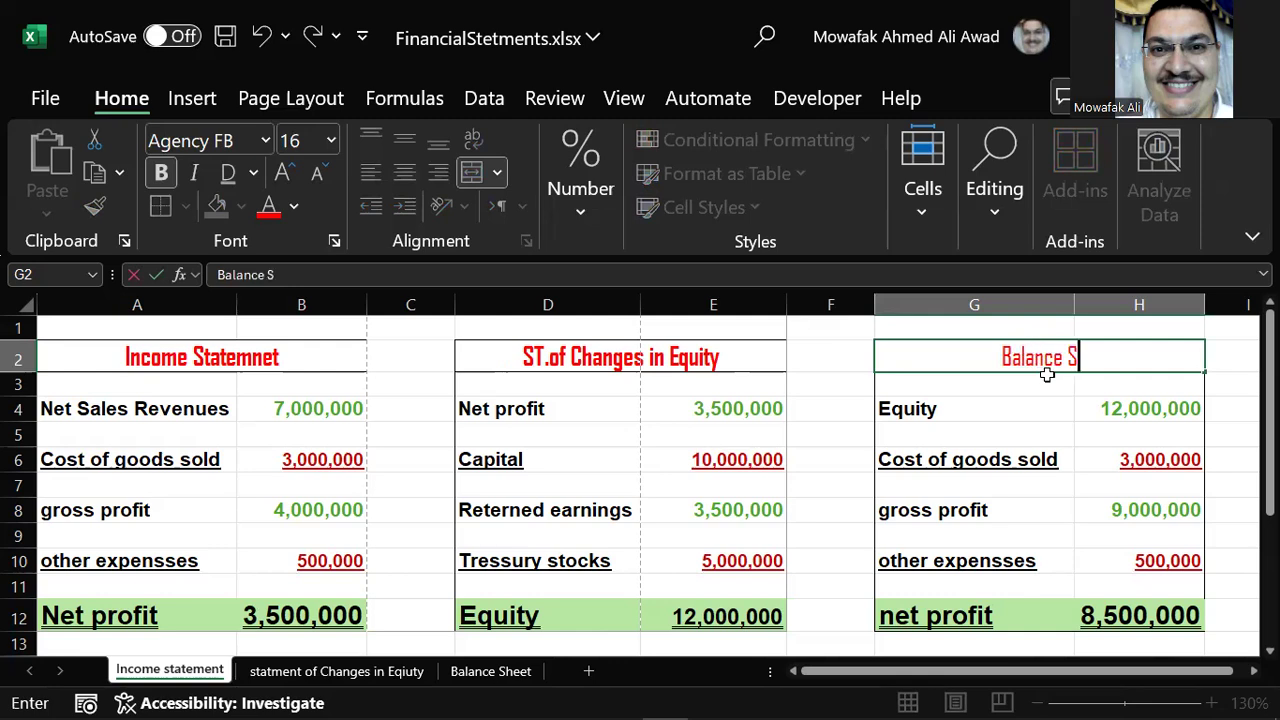
type("heet")
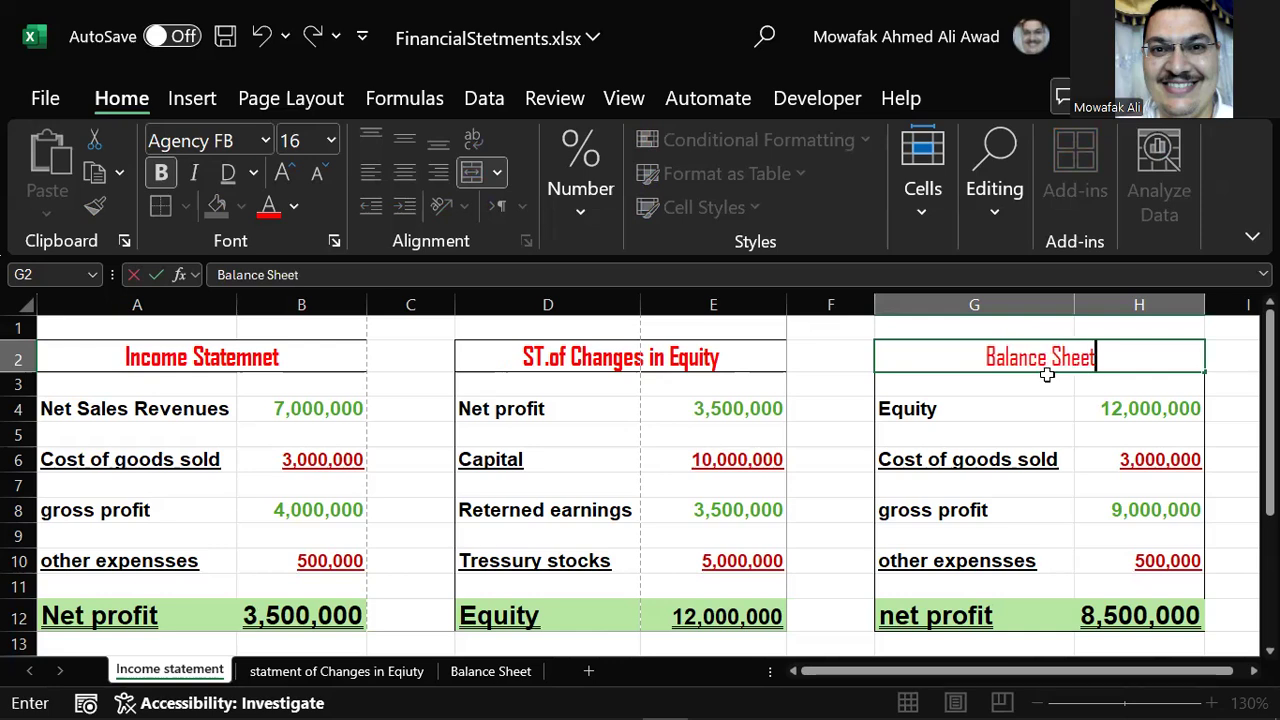
key("Return")
key("Down")
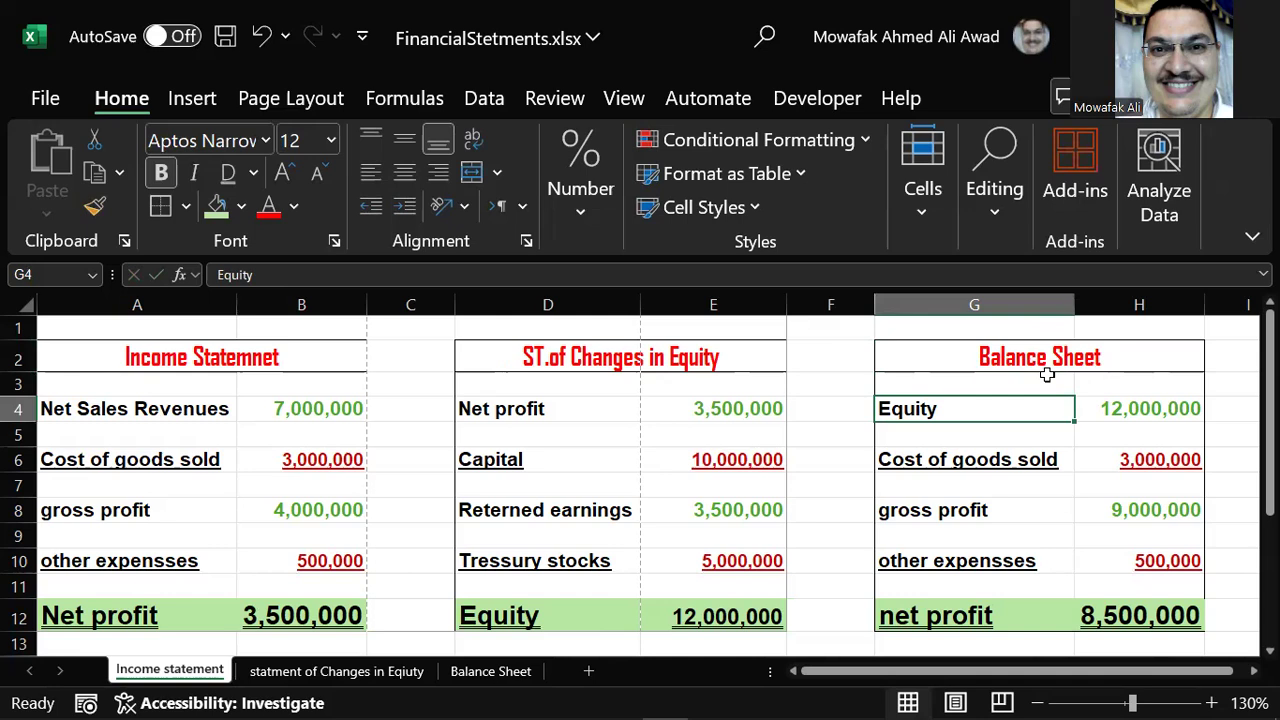
Replace the title of the third statement in G2 with "St.of Financial position".
key("Up")
key("Up")
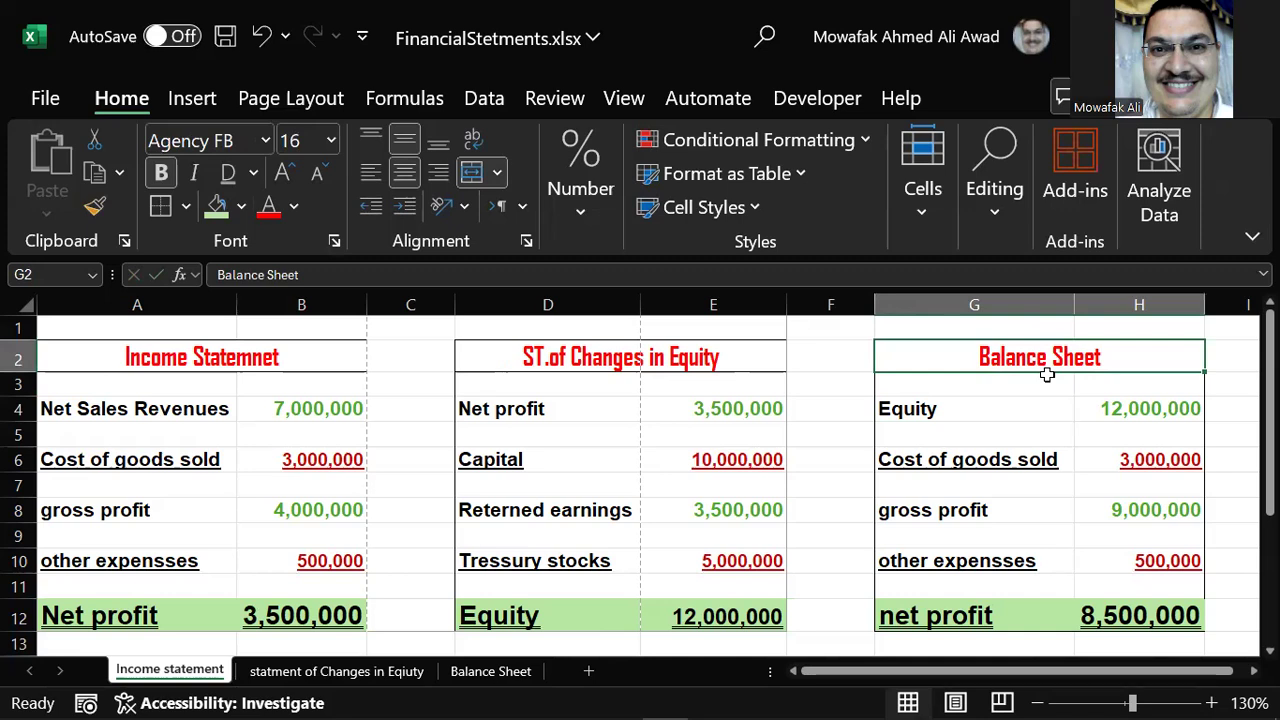
type("St")
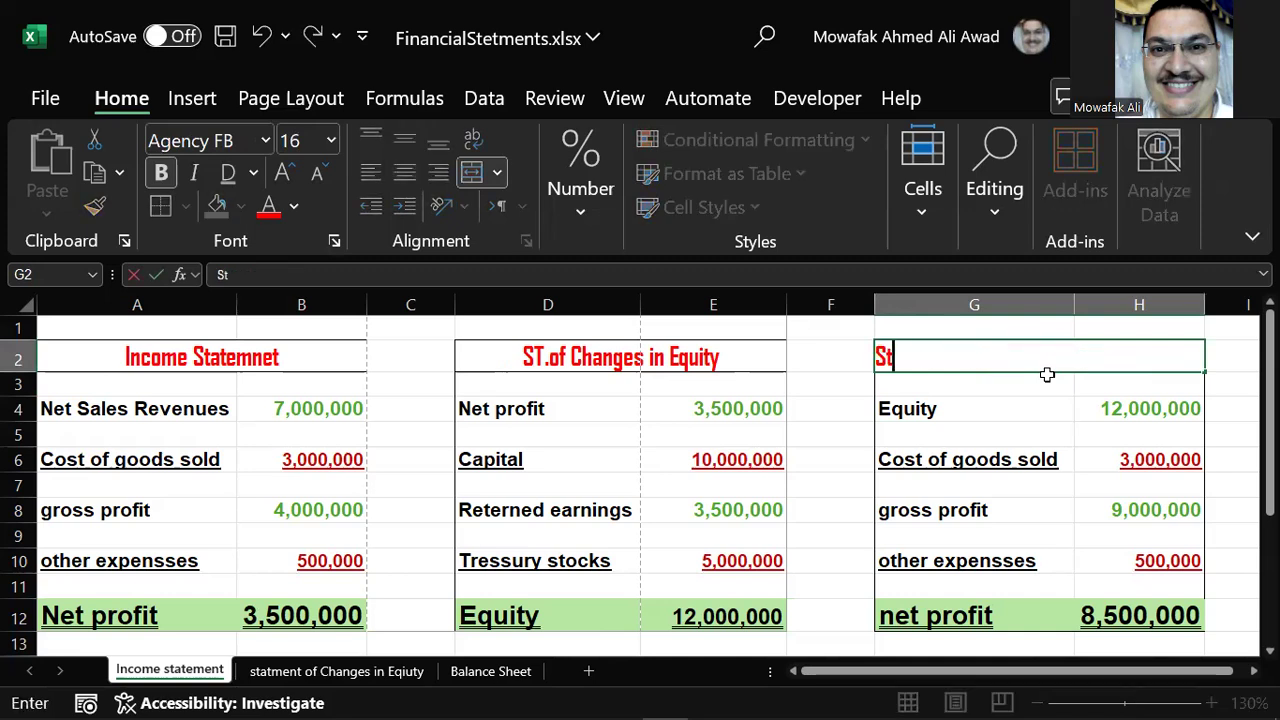
type(".of Financia")
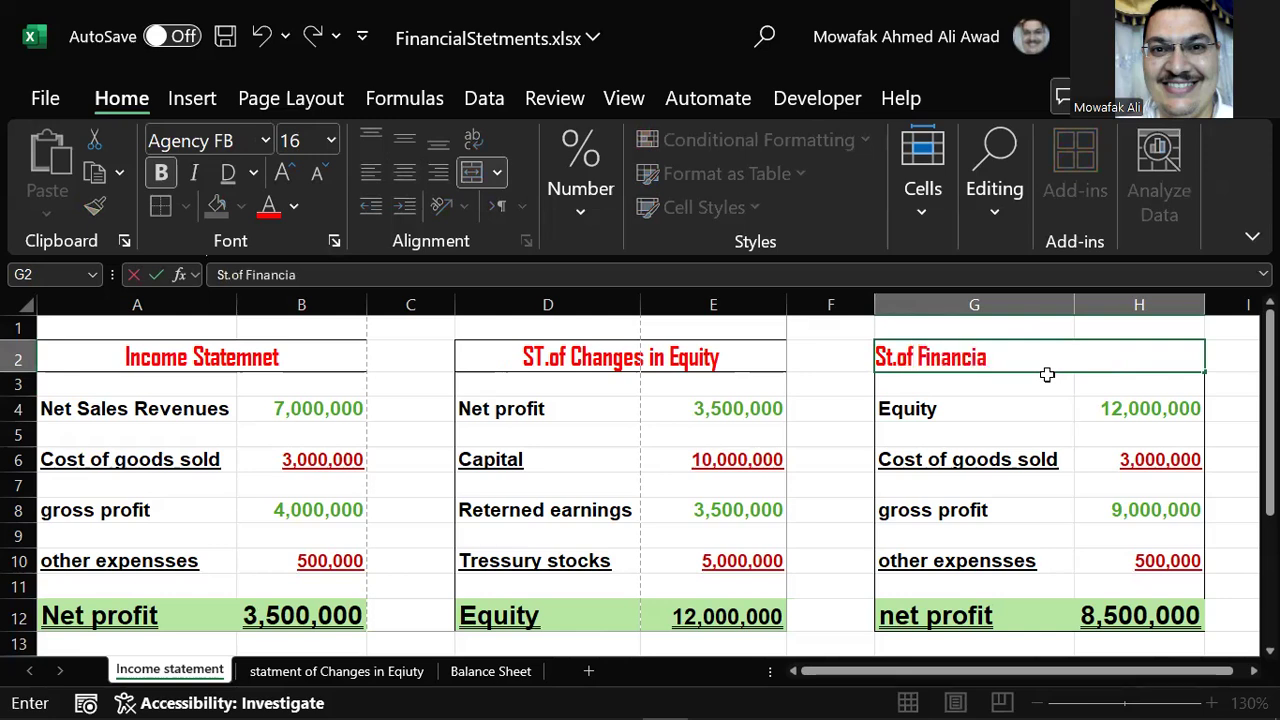
type("l p")
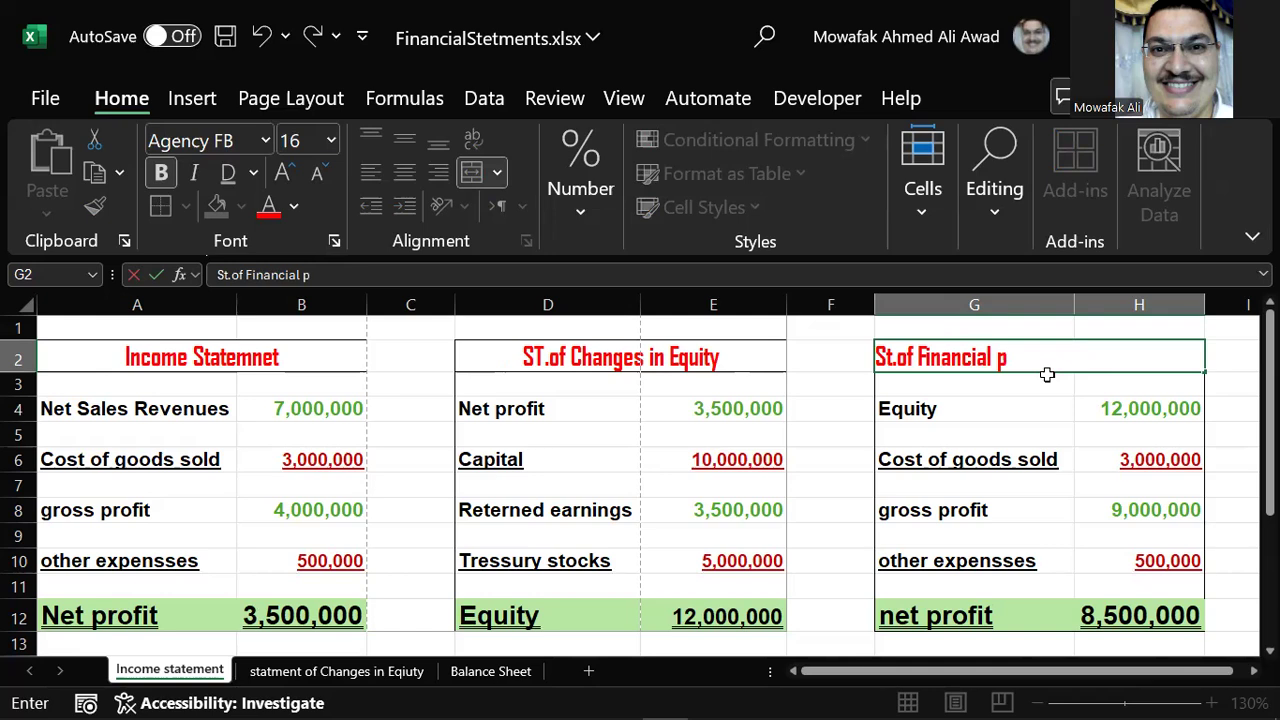
type("osition")
key("Return")
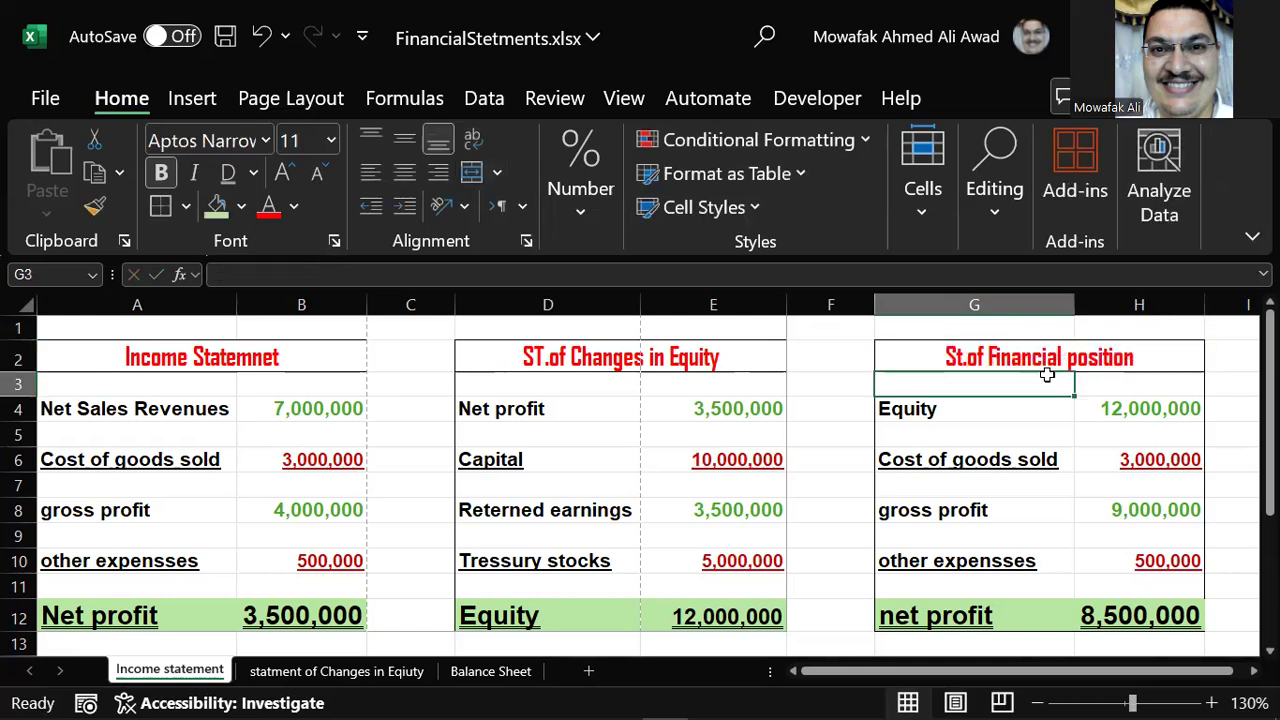
Replace the "Cost of goods sold" label in G6 of the third statement with "Liabilities".
left_click(970, 468)
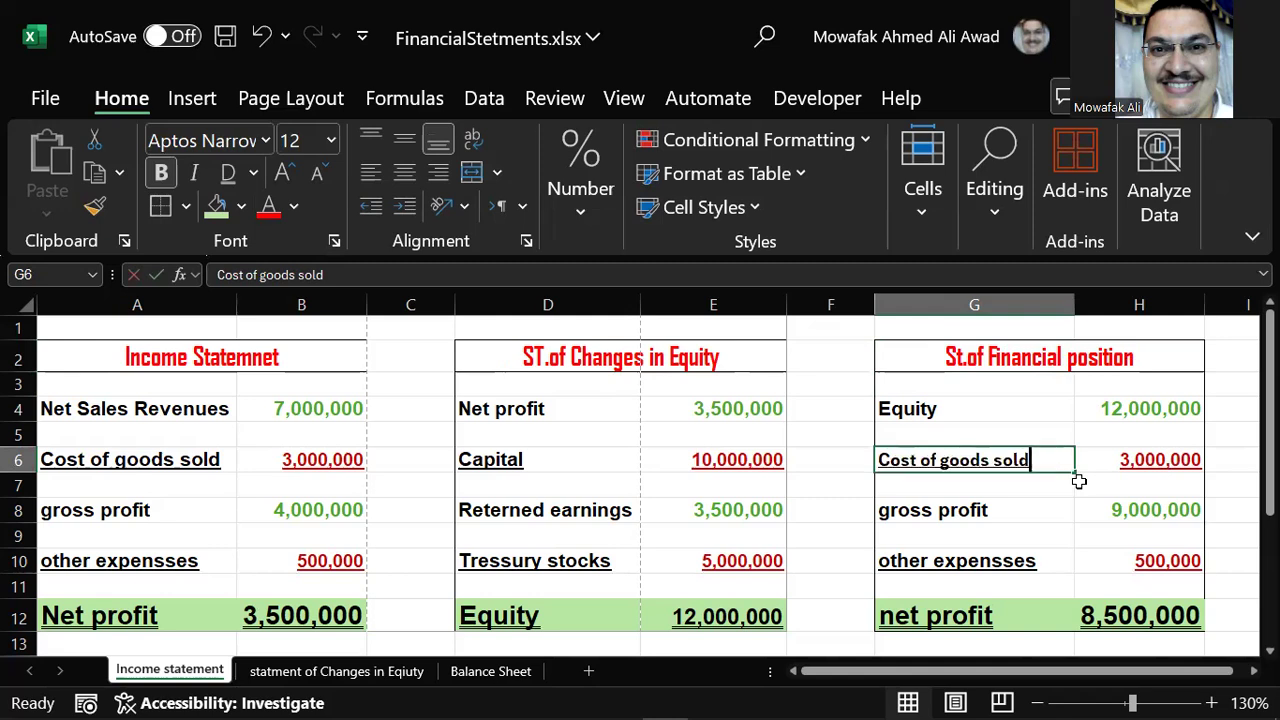
type("Lia")
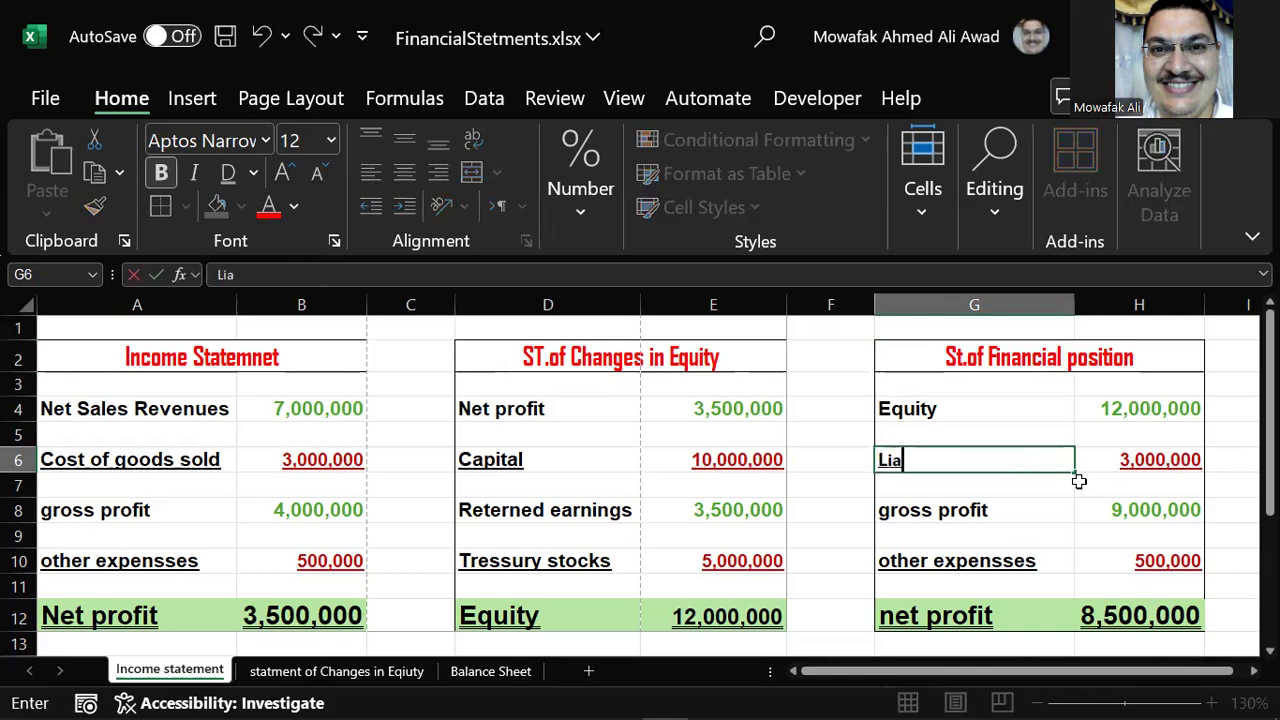
type("bilities")
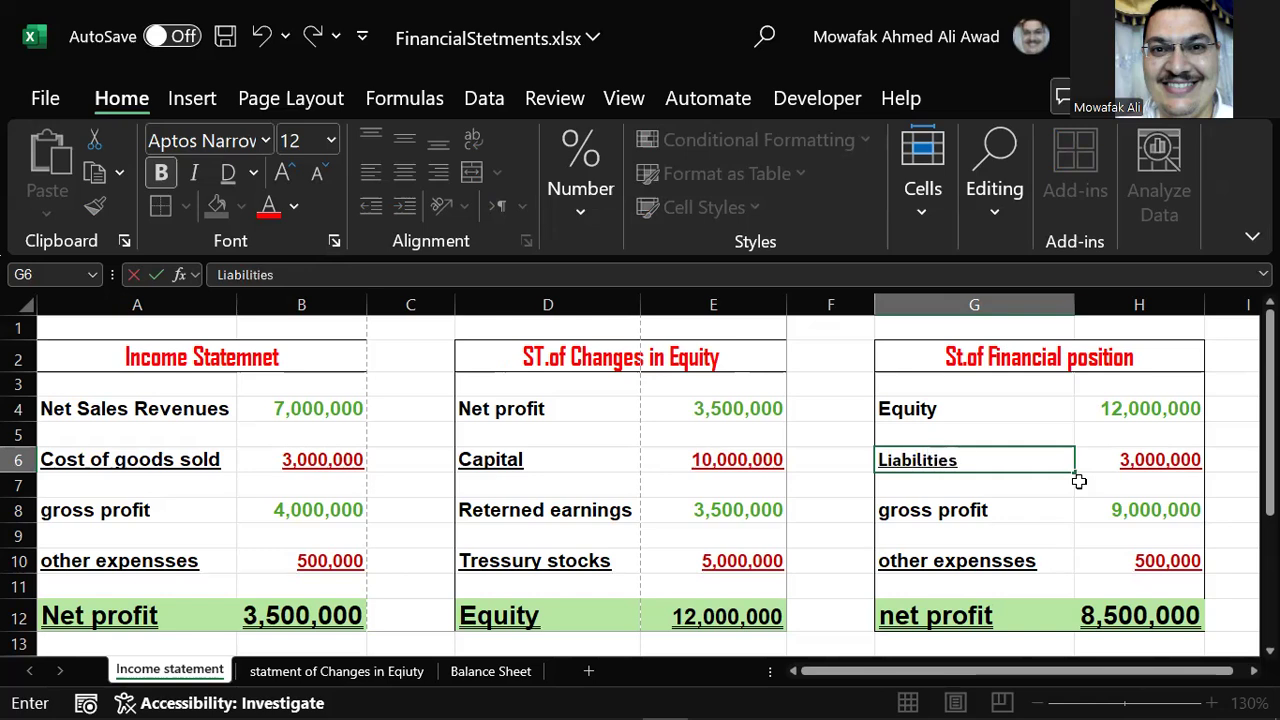
key("Tab")
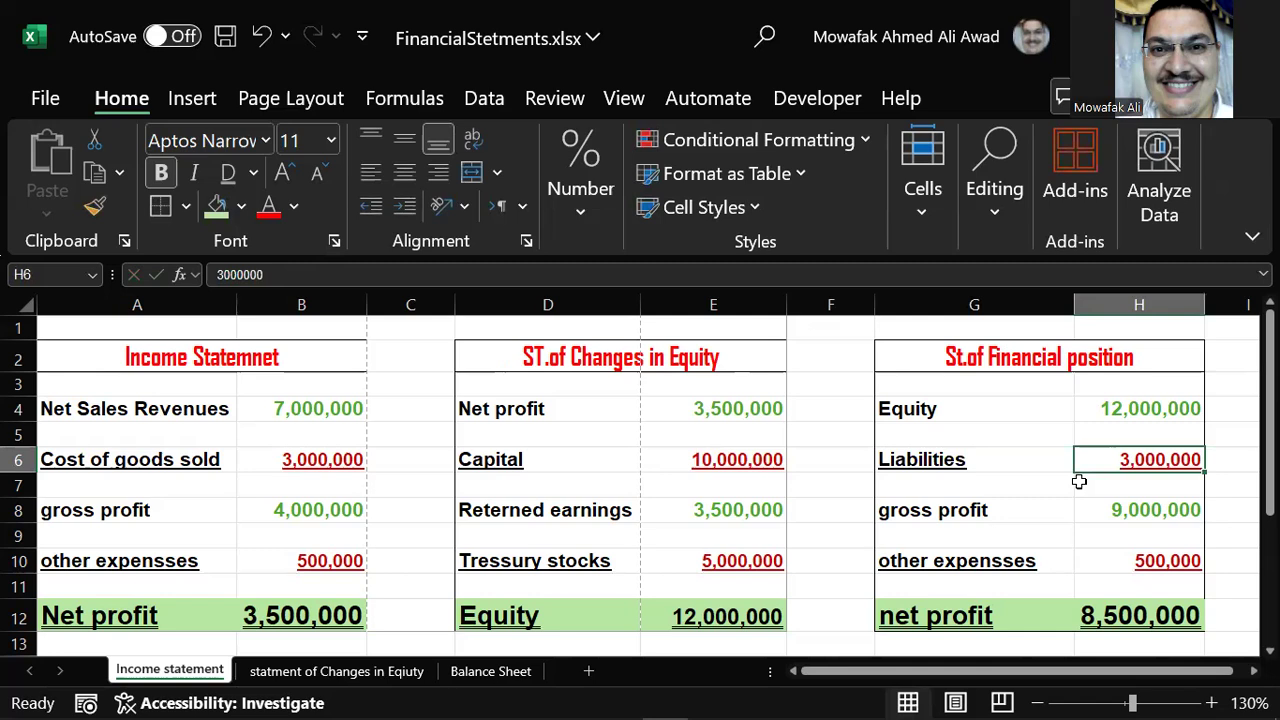
Set the Liabilities amount in H6 to 18,000,000.
key("F2")
key("BackSpace")
key("BackSpace")
key("BackSpace")
key("BackSpace")
key("BackSpace")
key("BackSpace")
key("BackSpace")
type("18,00")
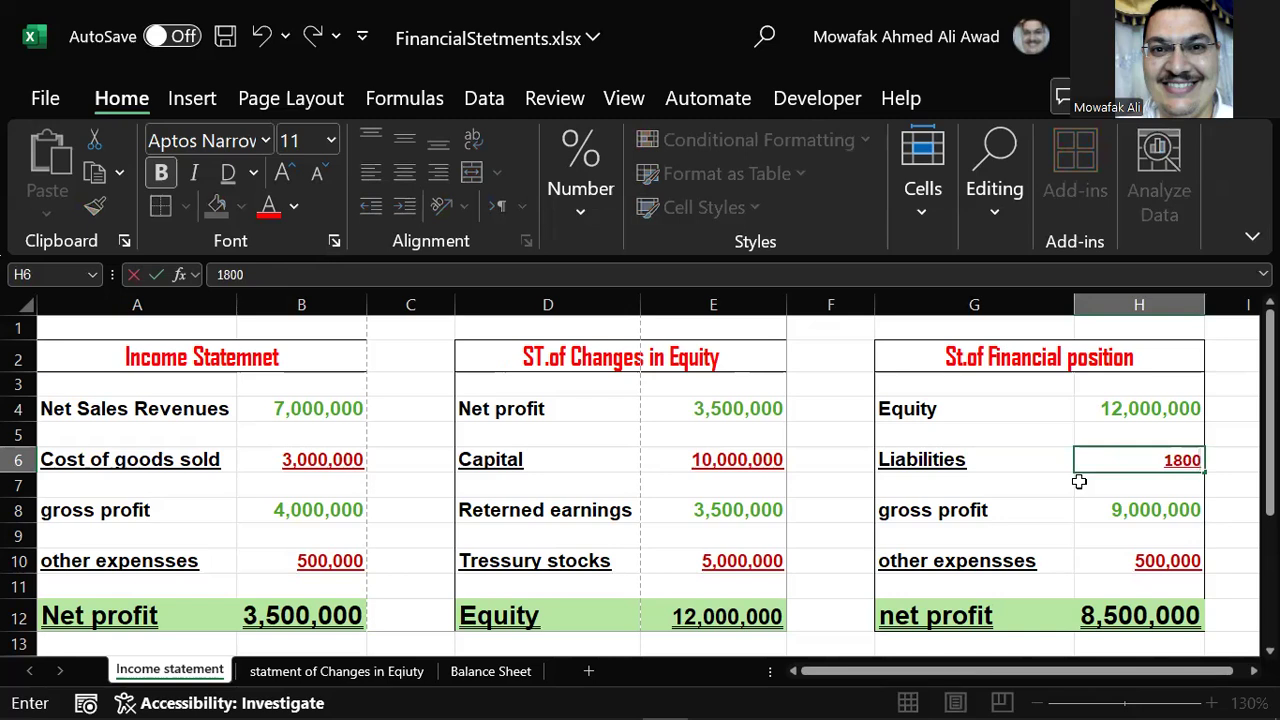
type("0,00")
type("0000")
left_click(1077, 482)
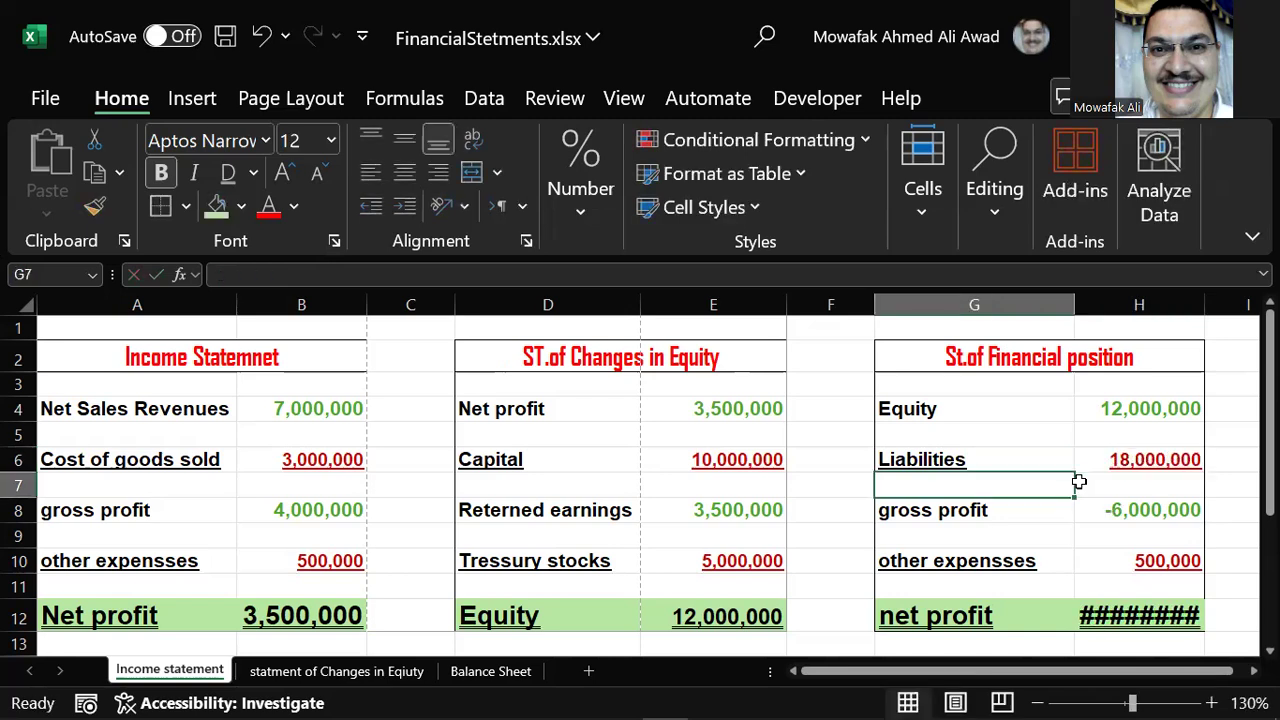
Relabel G8 as "Total" and make H8 add the Liabilities in H6 and the Equity in H4.
key("Down")
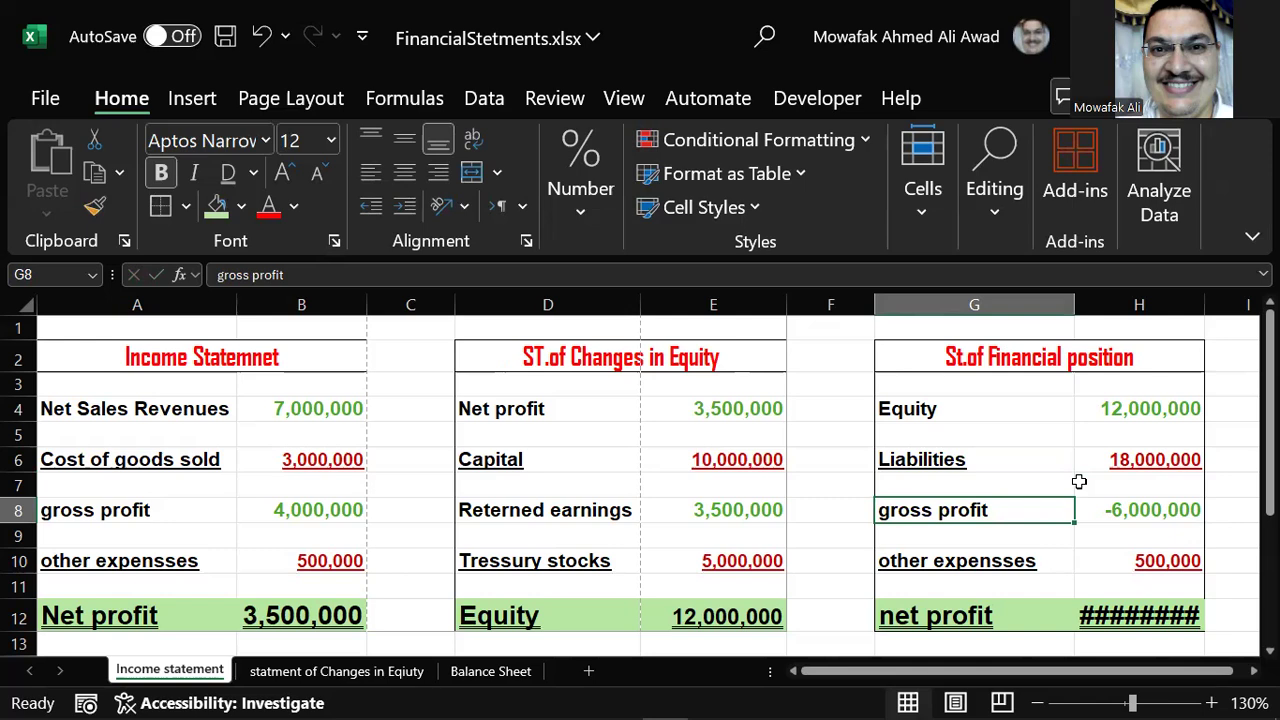
type("Total")
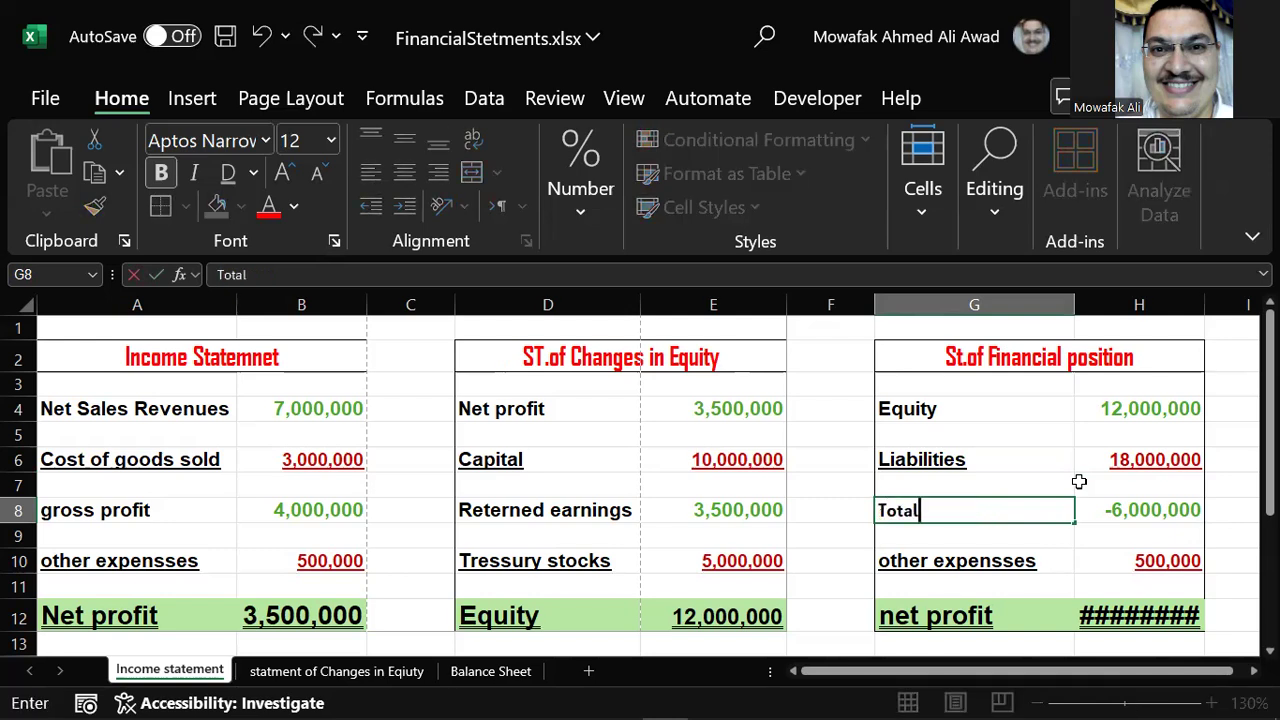
key("Tab")
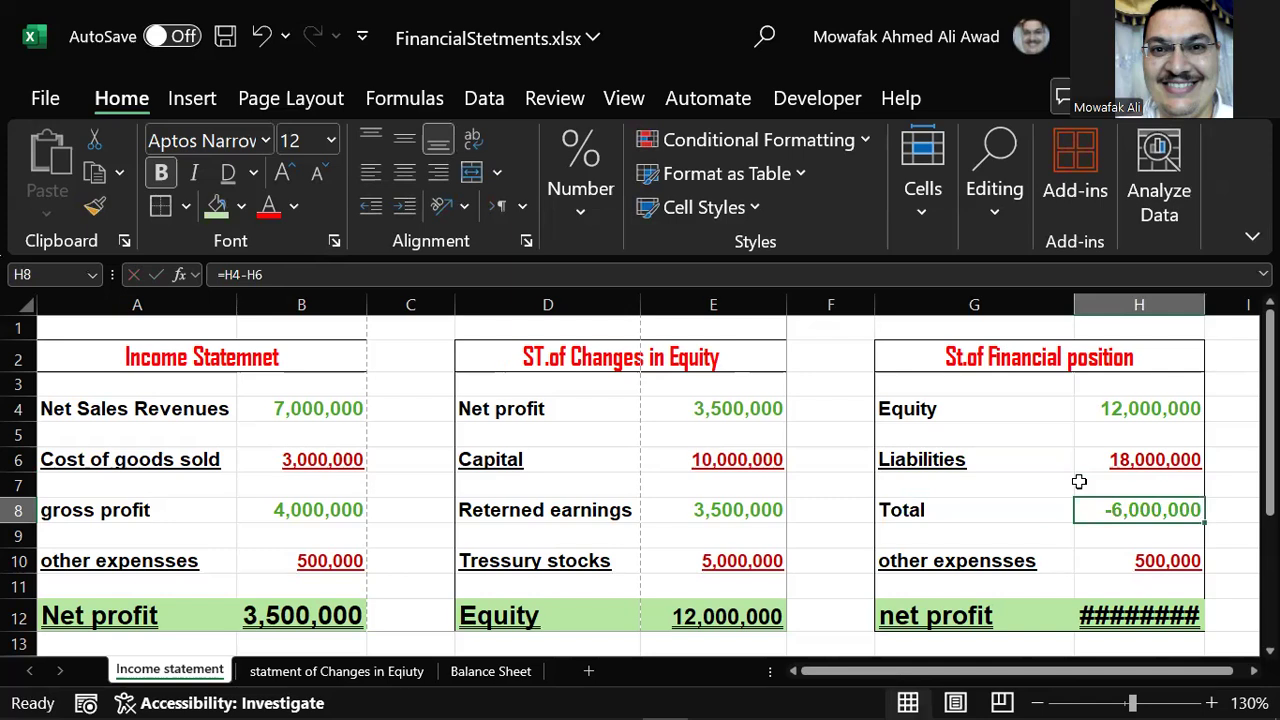
type("=")
key("Up")
key("Up")
type("+")
key("Up")
key("Up")
key("Up")
key("Up")
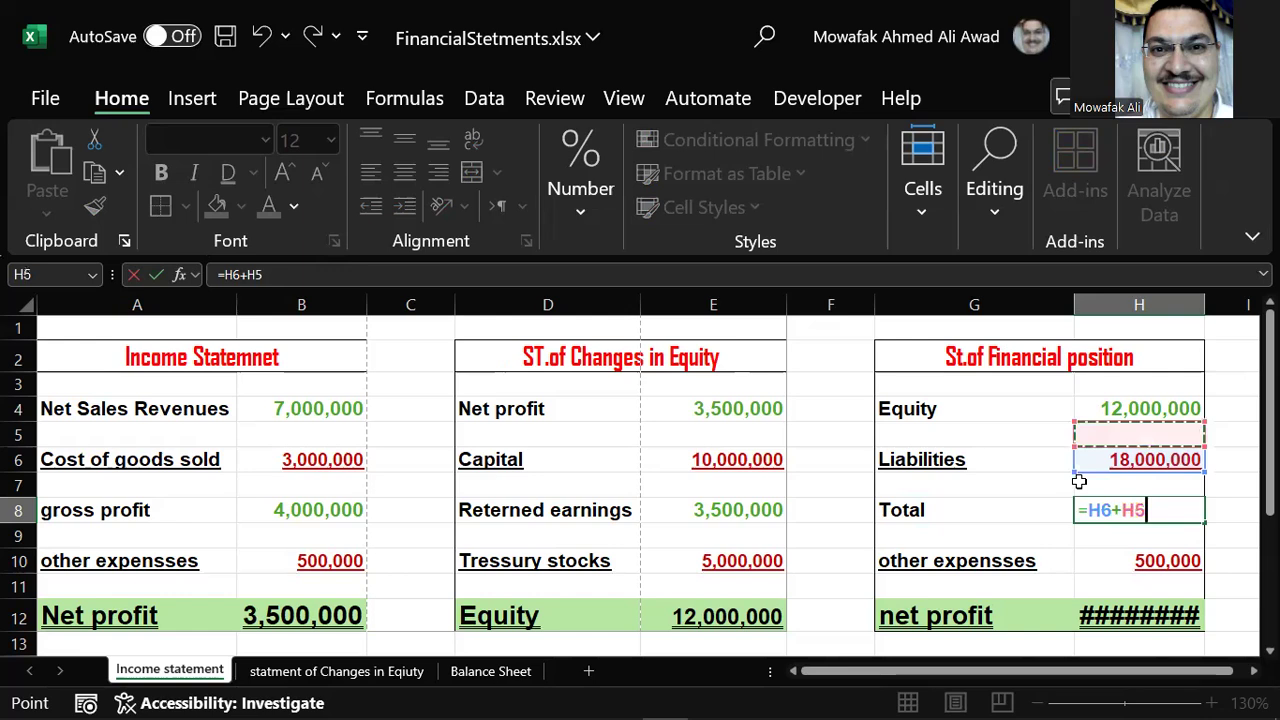
key("Return")
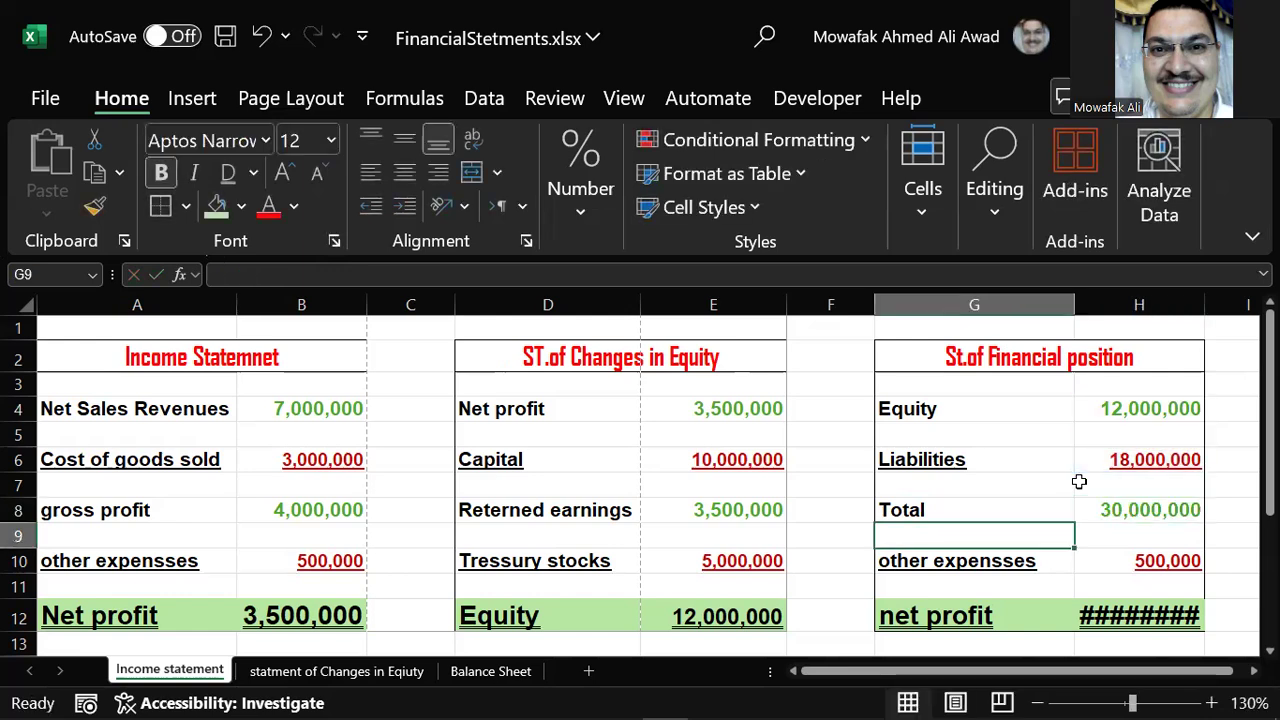
Replace the "other expensses" label in G10 of the third statement with "Assets".
key("Down")
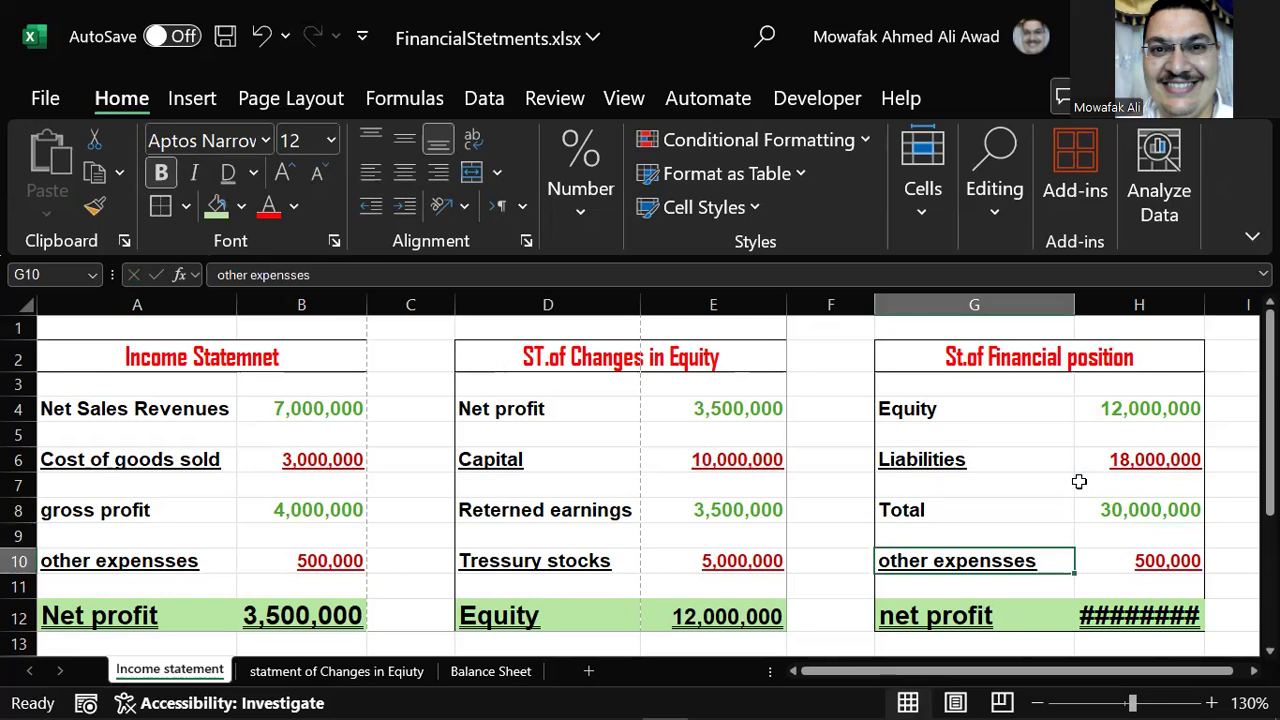
type("A")
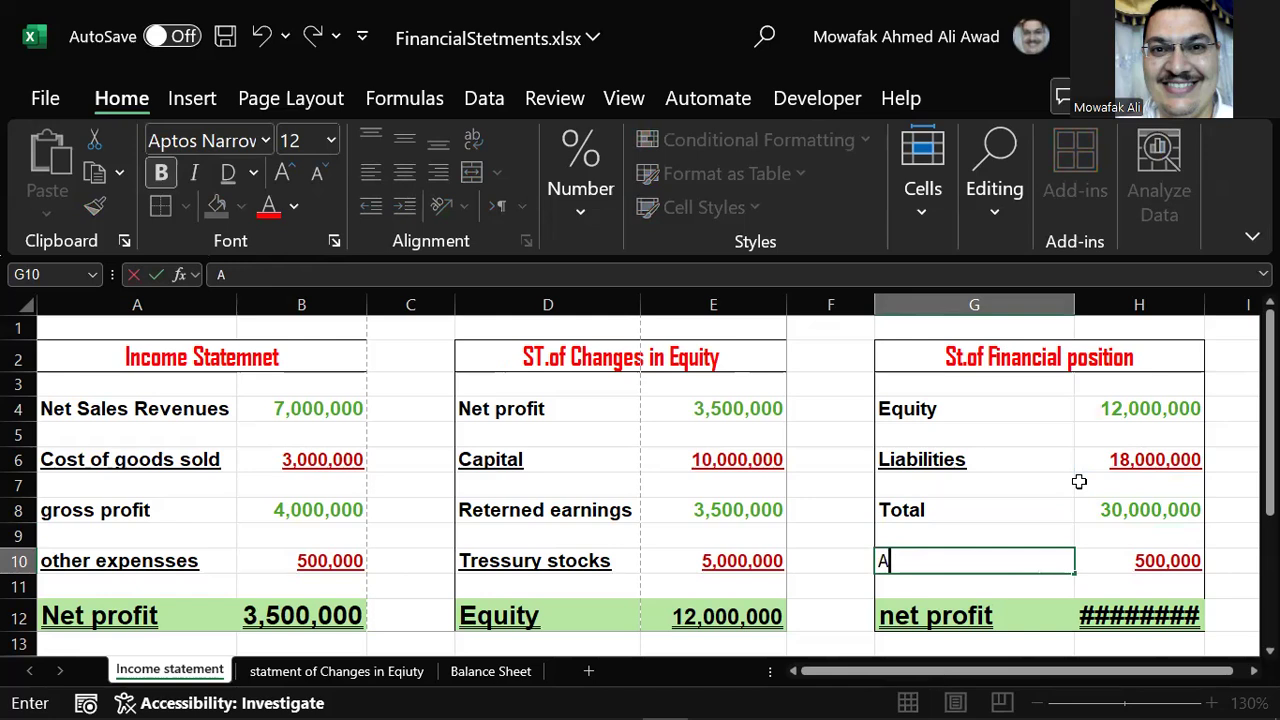
type("sets")
key("Tab")
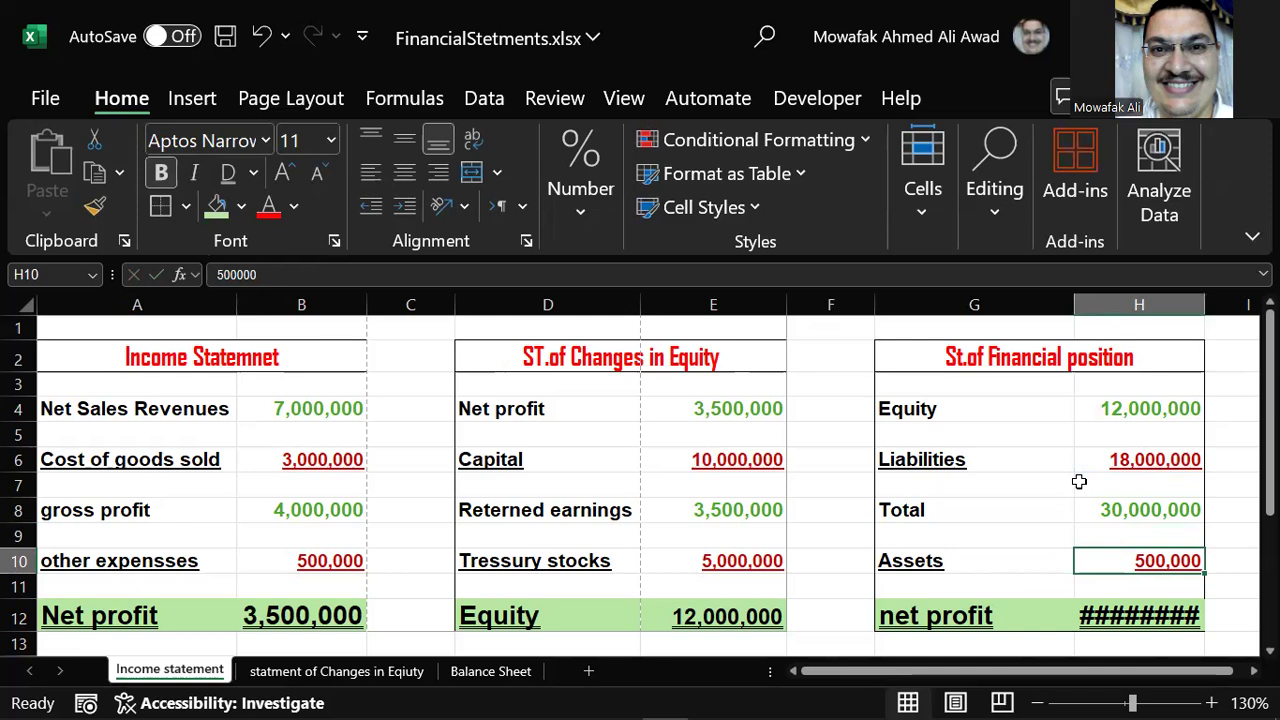
Set the Assets amount in H10 to 30,000,000.
type("300")
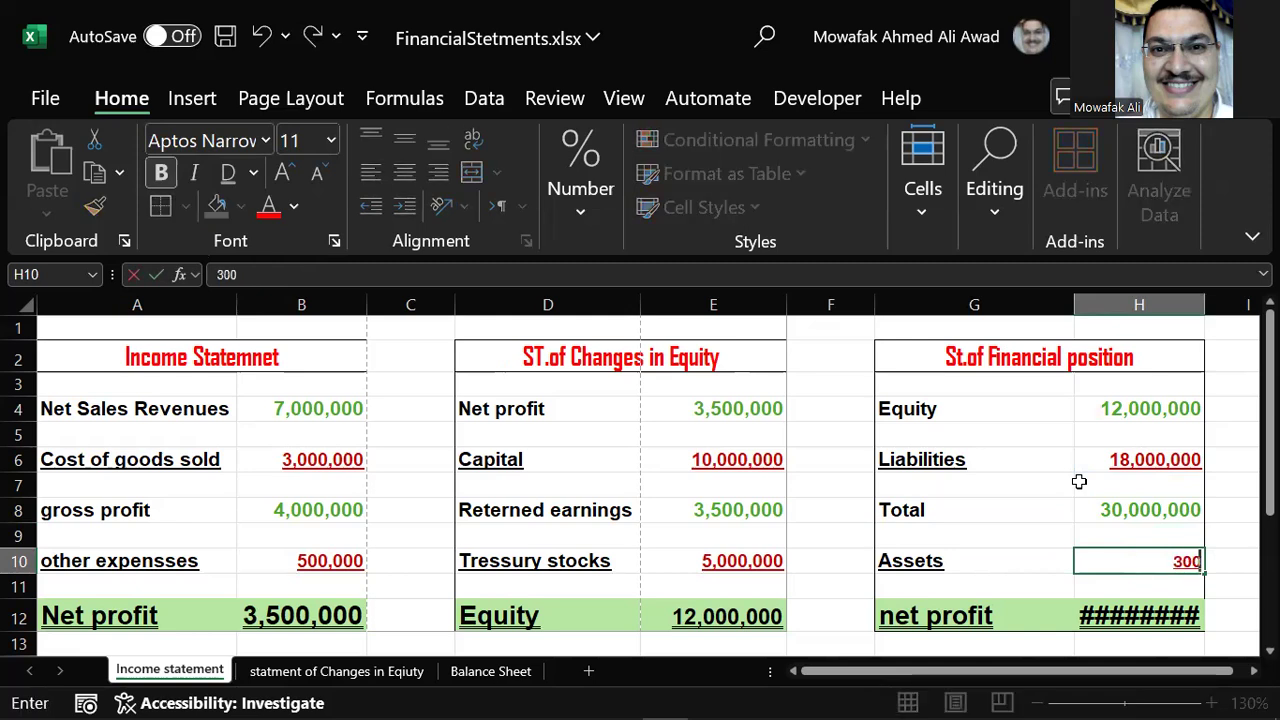
type("0000")
key("ctrl+Return")
key("Left")
key("Right")
type("30")
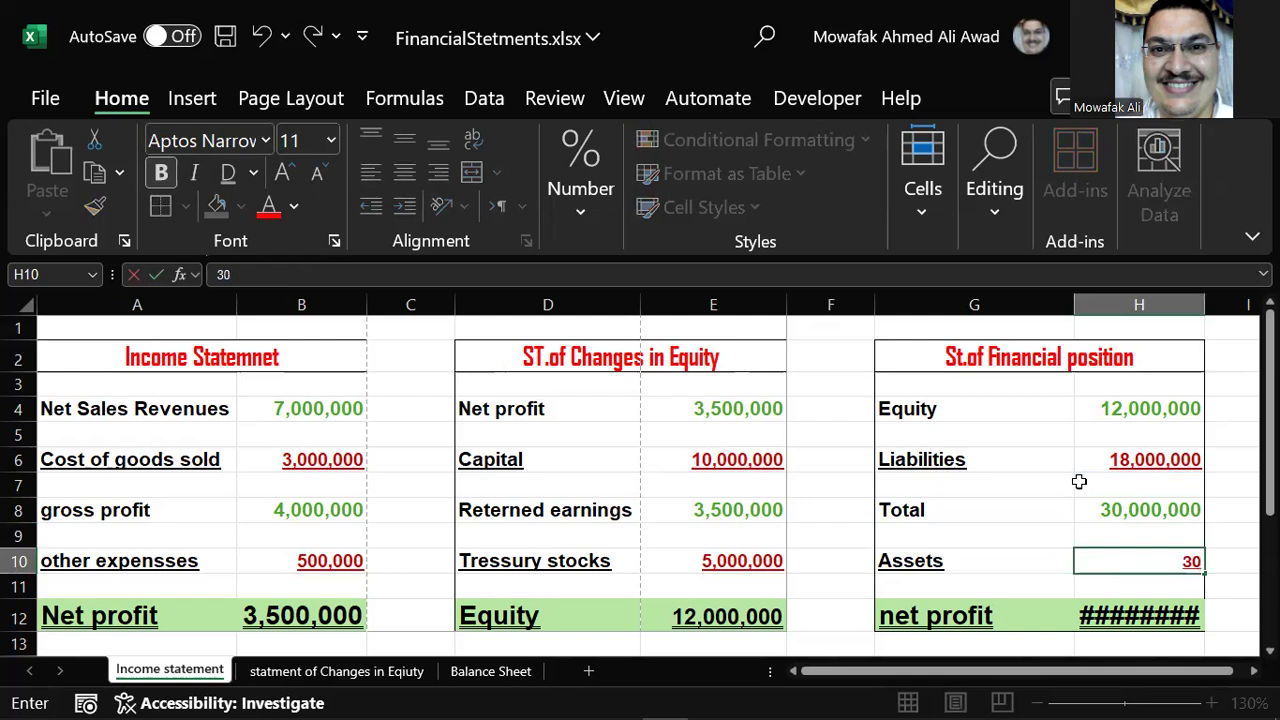
type(",000,00")
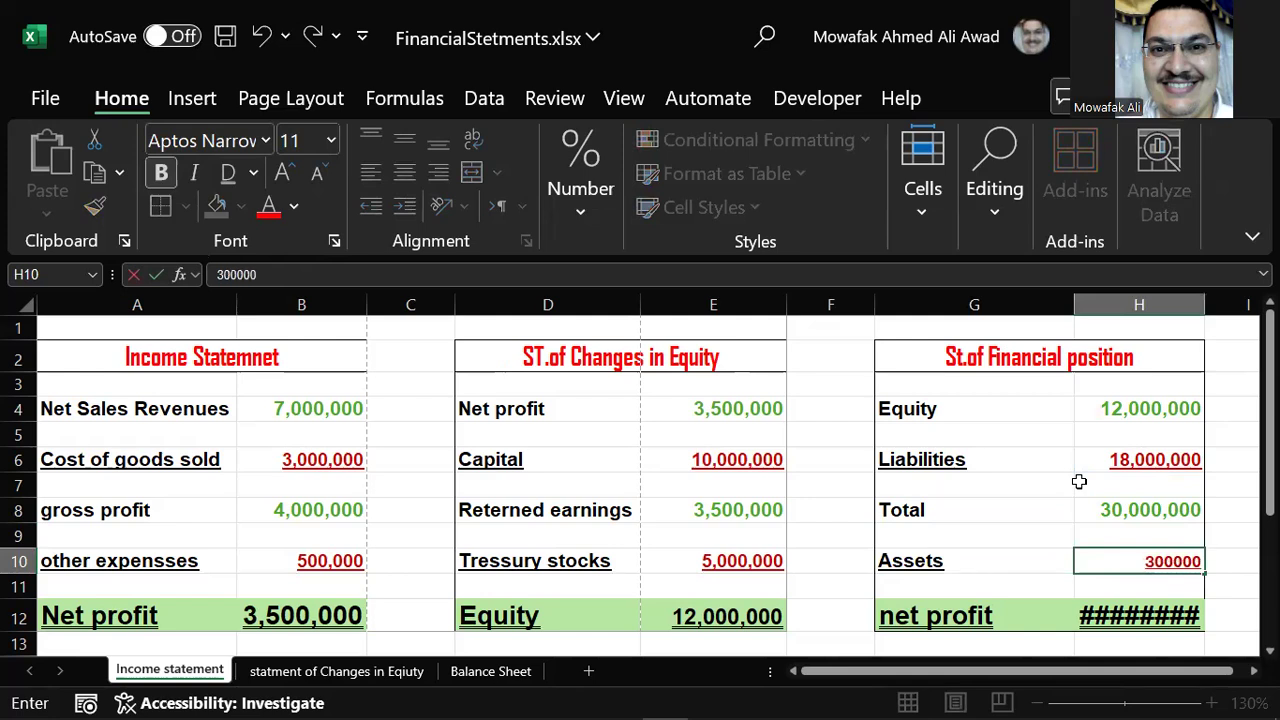
type("0")
key("Return")
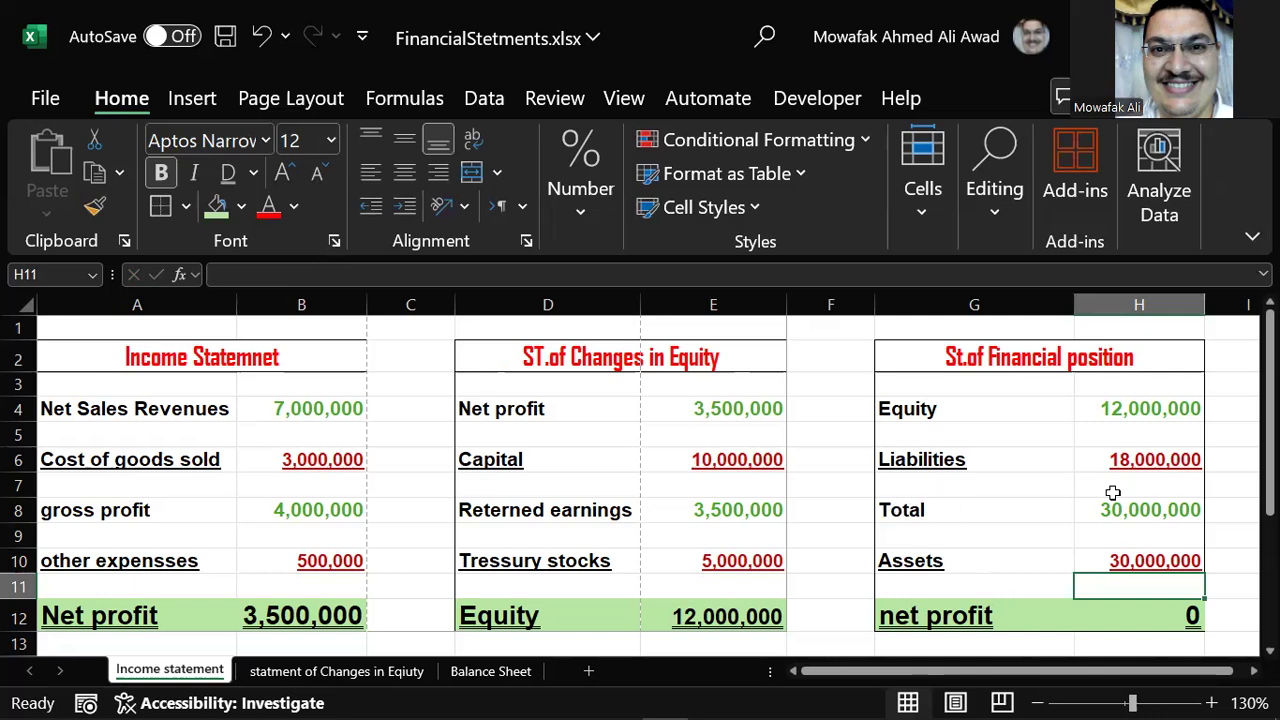
Clear the leftover net profit label in G12 and its formula in H12 from the third statement.
left_click(912, 619)
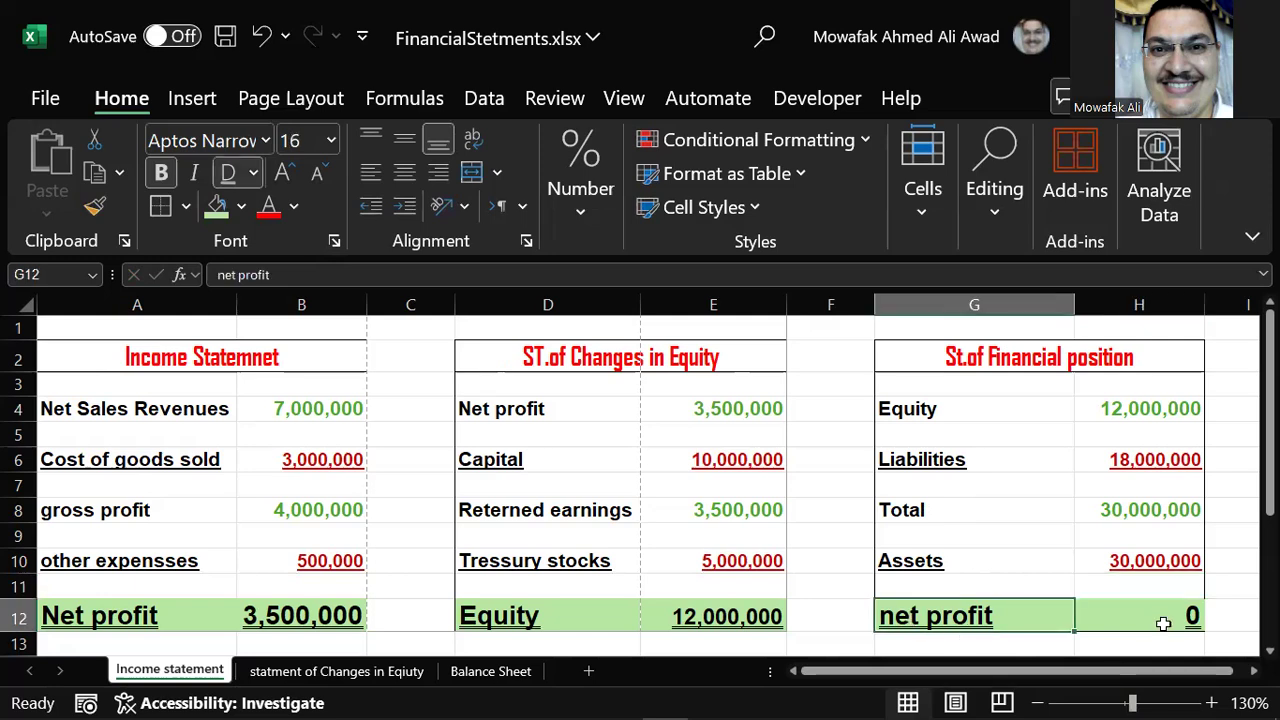
key("Delete")
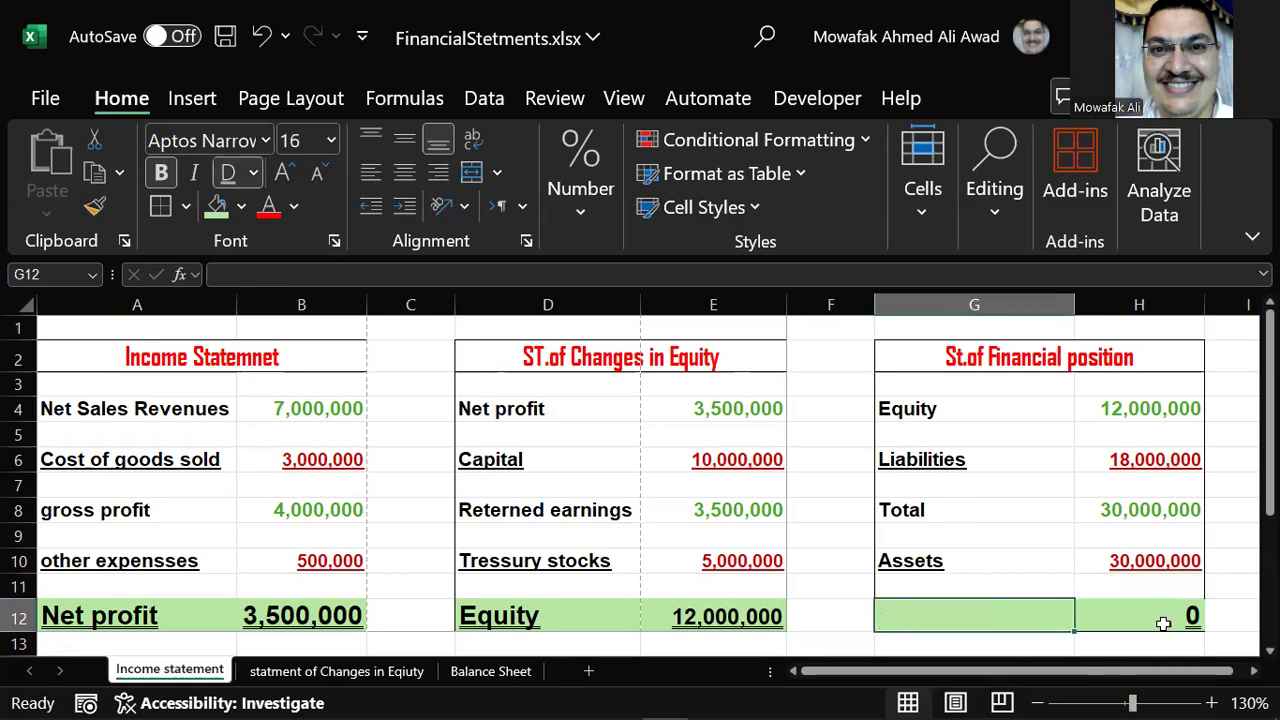
left_click(1163, 623)
key("Delete")
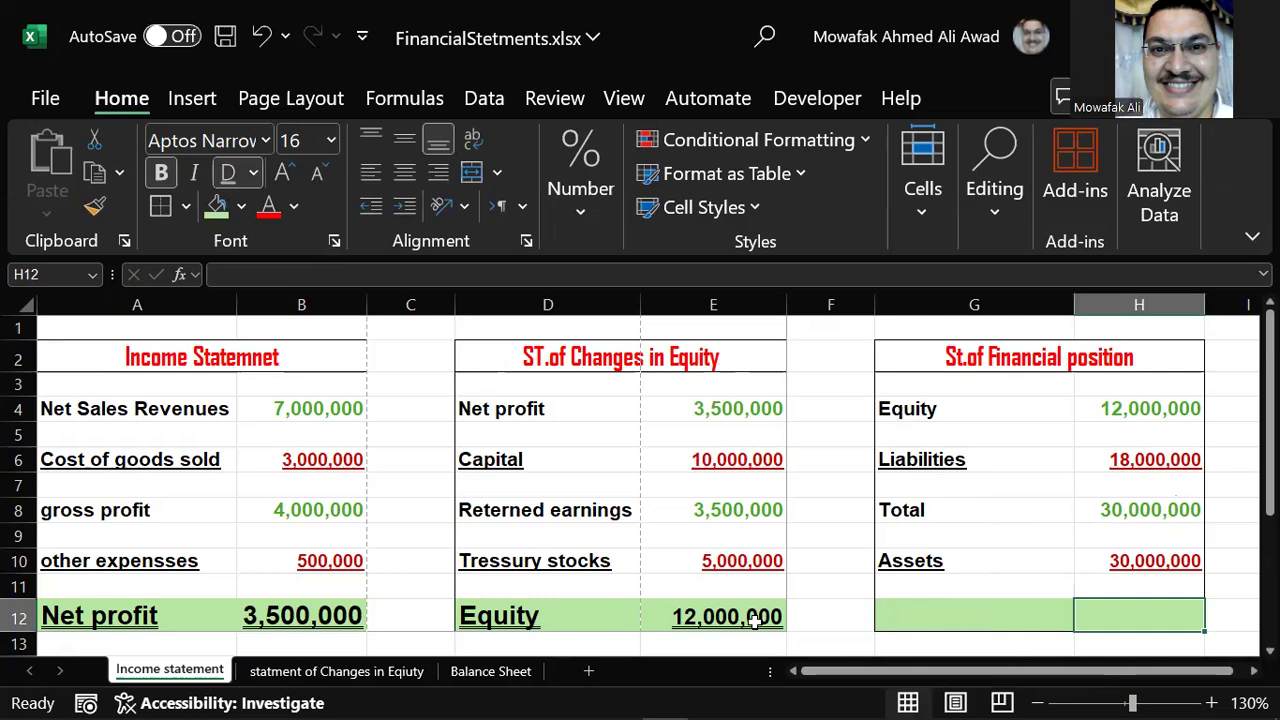
Examine the net profit formula in B12 and the income statement figures in A3:B12.
left_click(299, 613)
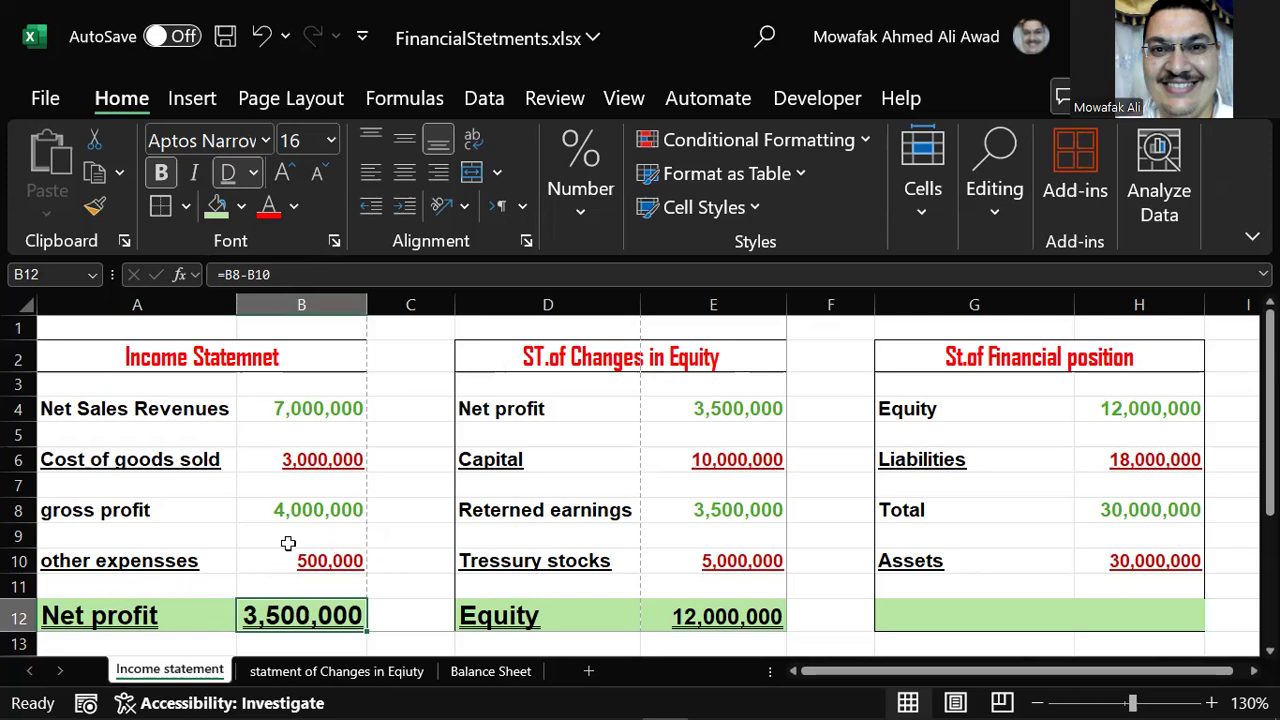
left_click_drag(68, 388, 268, 601)
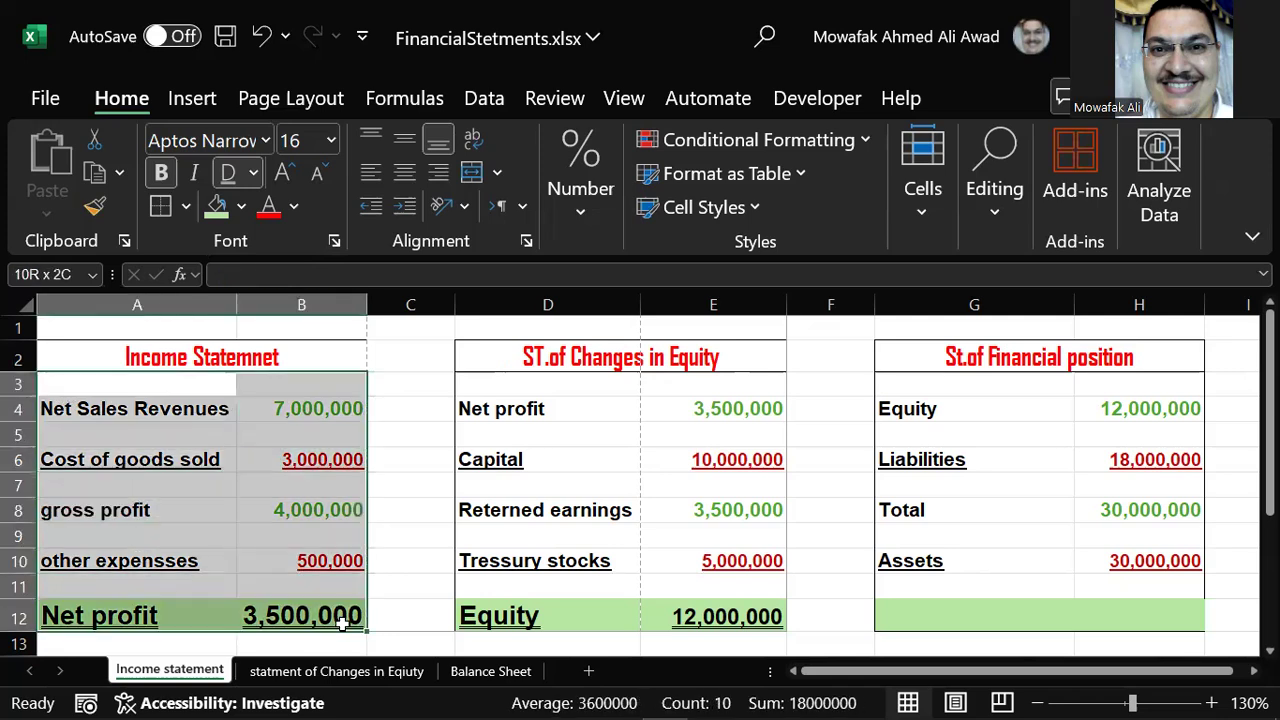
left_click(175, 501)
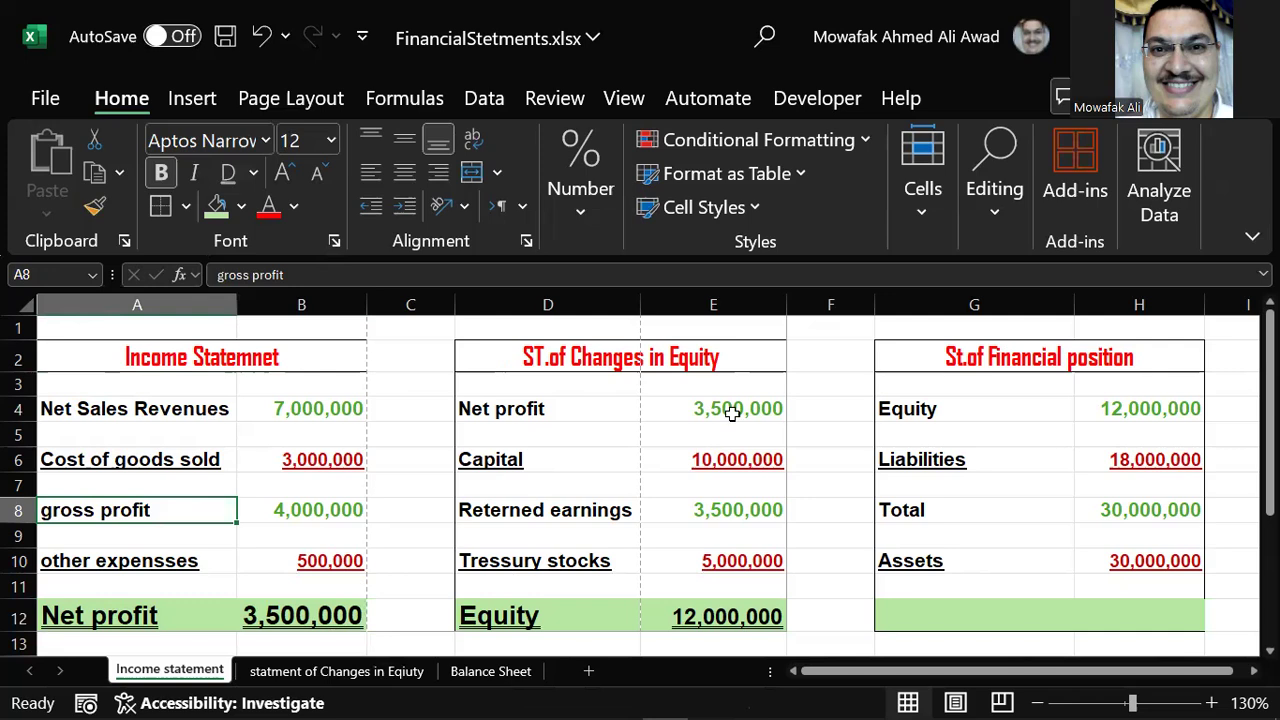
Re-enter the Net profit amount in E4 of the equity statement as the link =B12 to the income statement.
left_click(768, 412)
type("=")
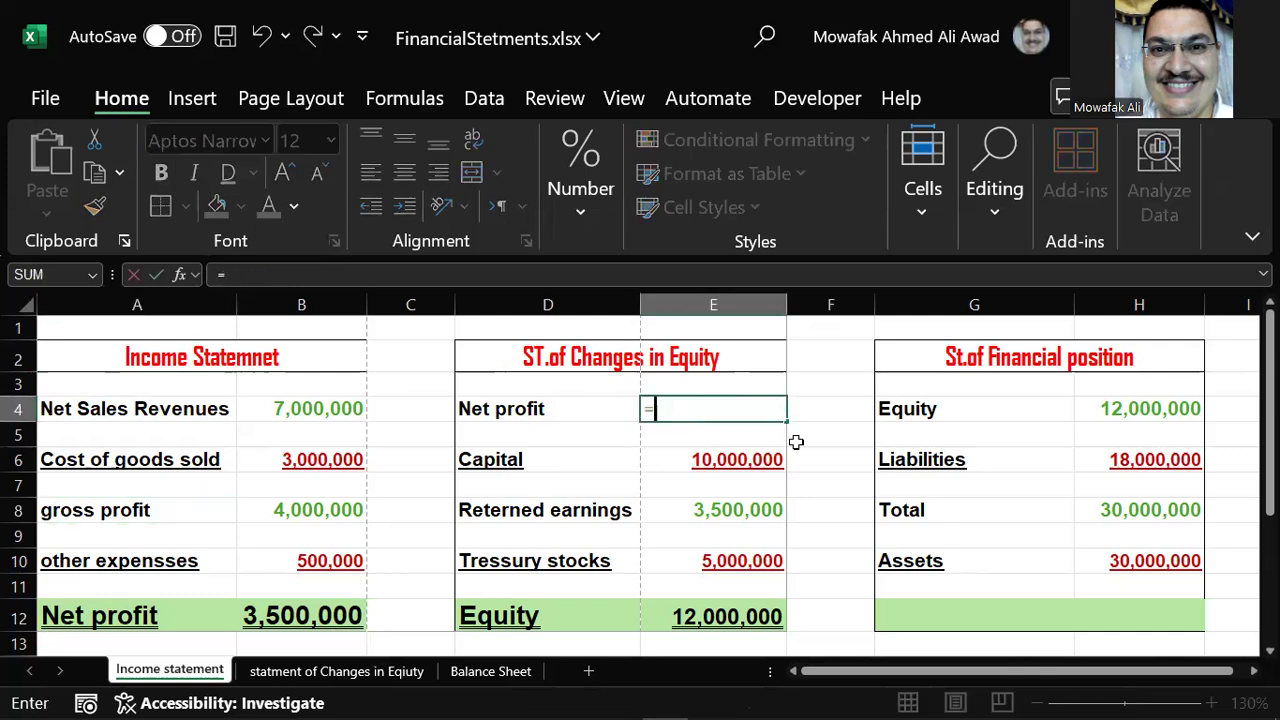
key("Left")
key("Left")
key("Left")
key("Down")
key("Down")
key("Down")
key("Down")
key("Down")
key("Down")
key("Down")
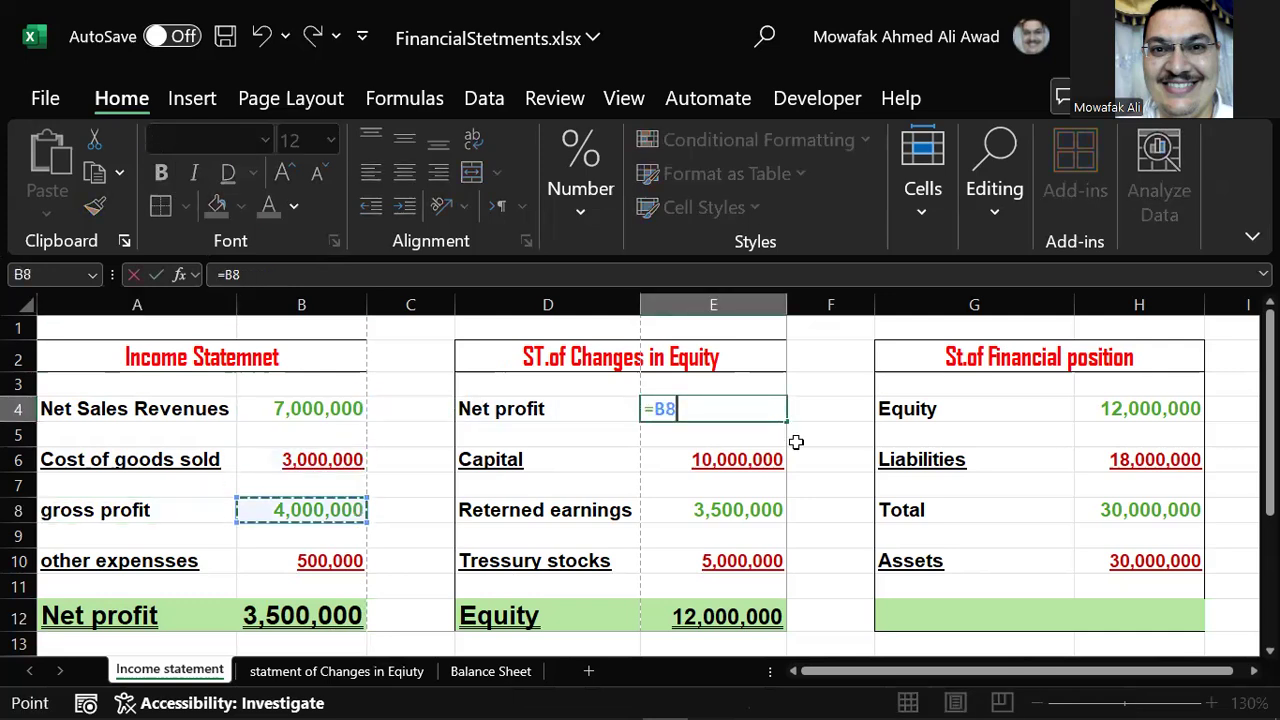
key("Down")
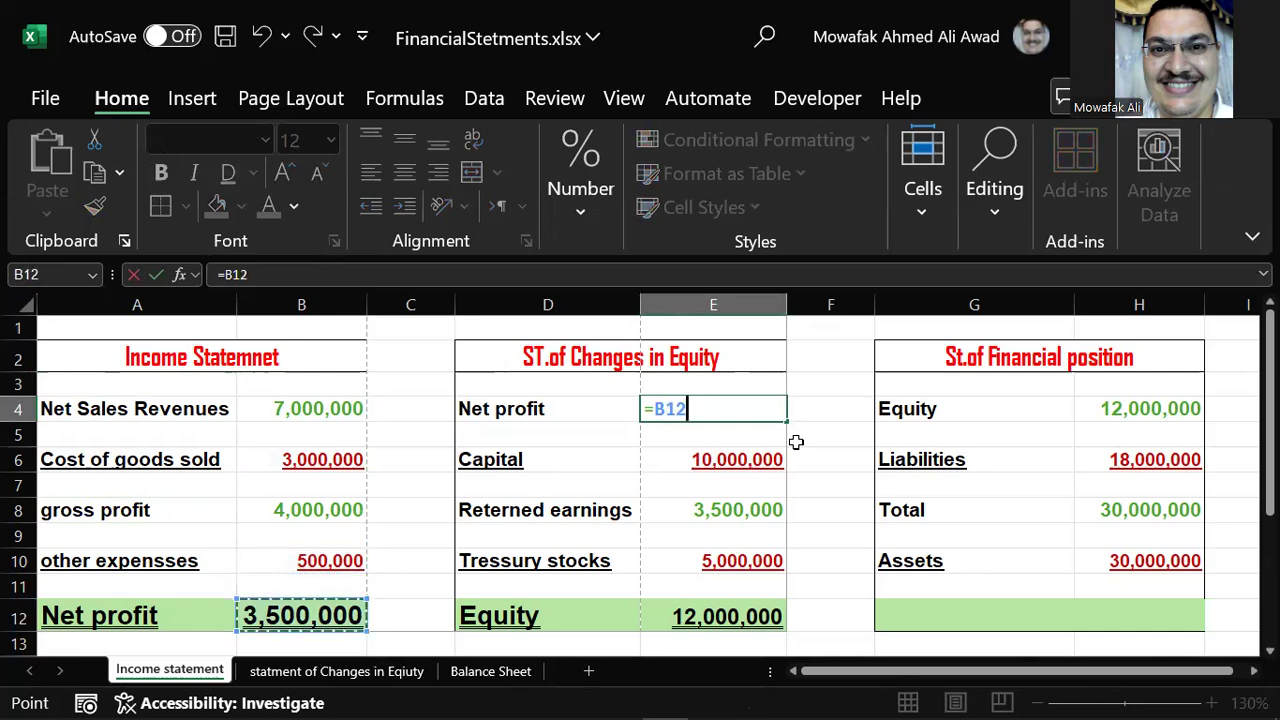
key("Return")
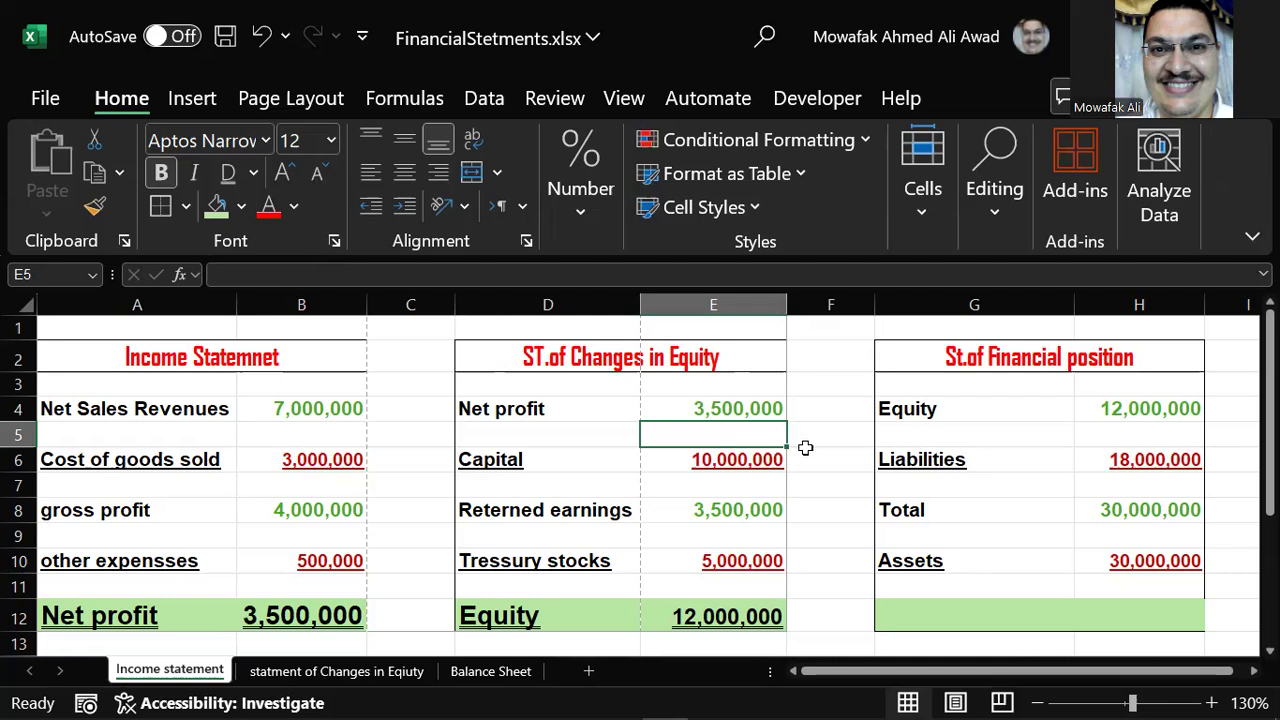
Examine the retained earnings row, the treasury stocks amount and the total equity formula in E12.
left_click_drag(500, 514, 754, 514)
key("ctrl+v")
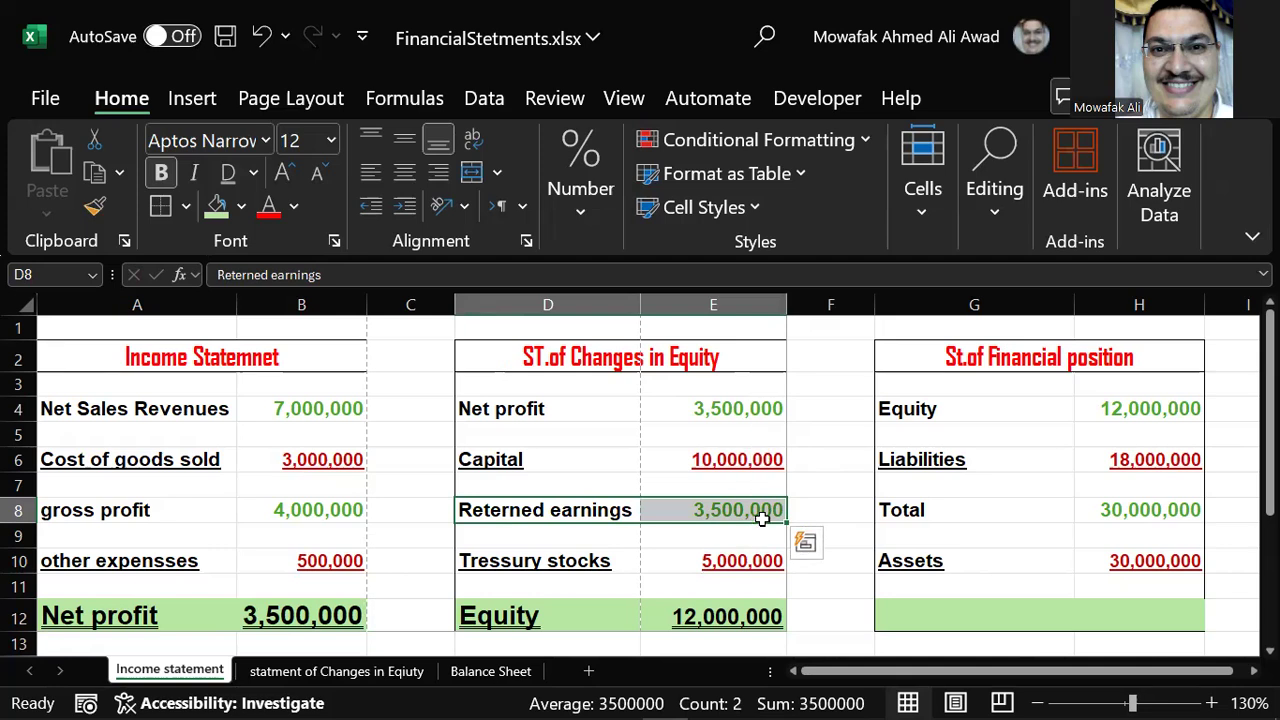
left_click(725, 558)
left_click(720, 616)
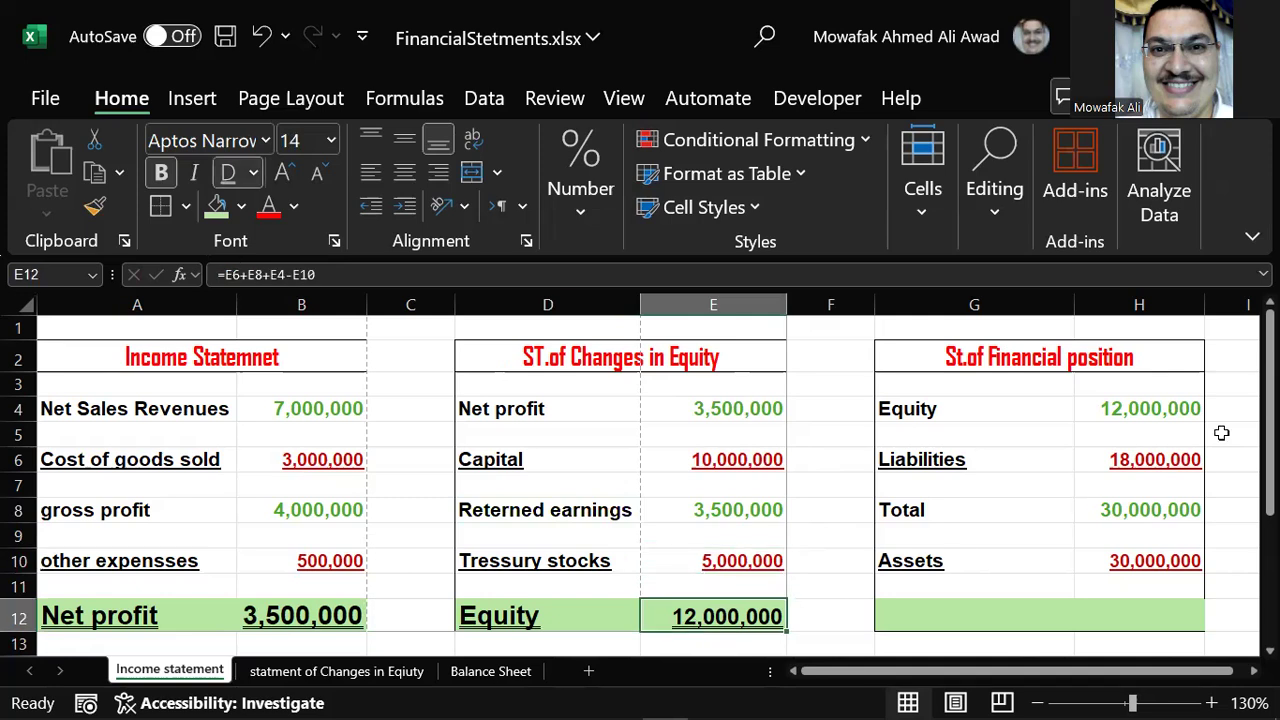
Examine the Equity link in H4, the Liabilities amount in H6 and the rest of the statement of financial position.
left_click(1145, 408)
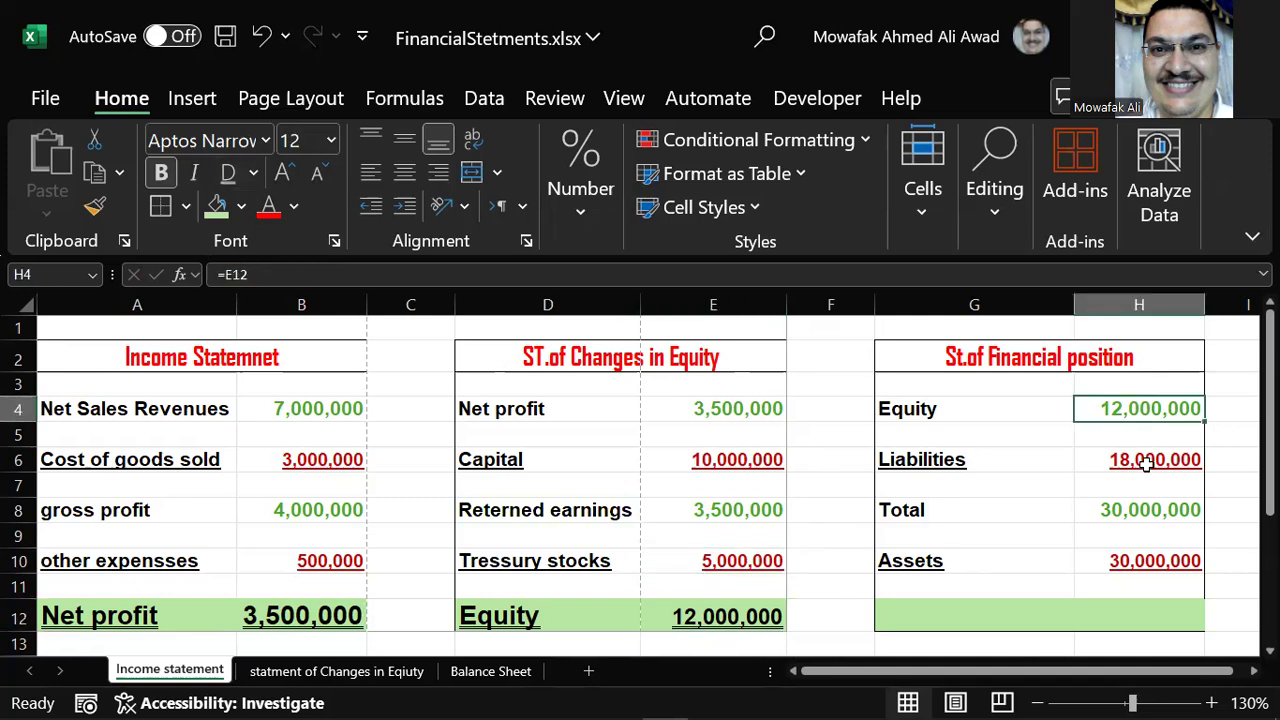
left_click(1143, 458)
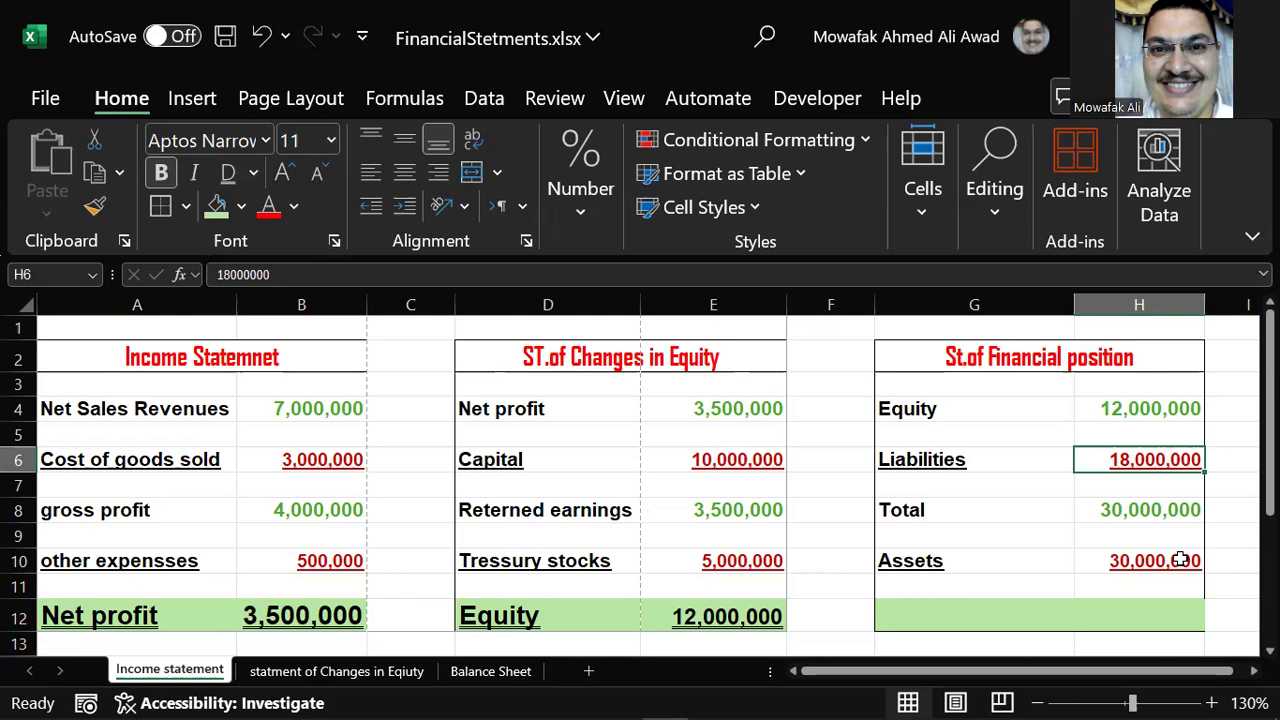
left_click_drag(925, 611, 1148, 614)
left_click_drag(128, 358, 1123, 617)
left_click(666, 536)
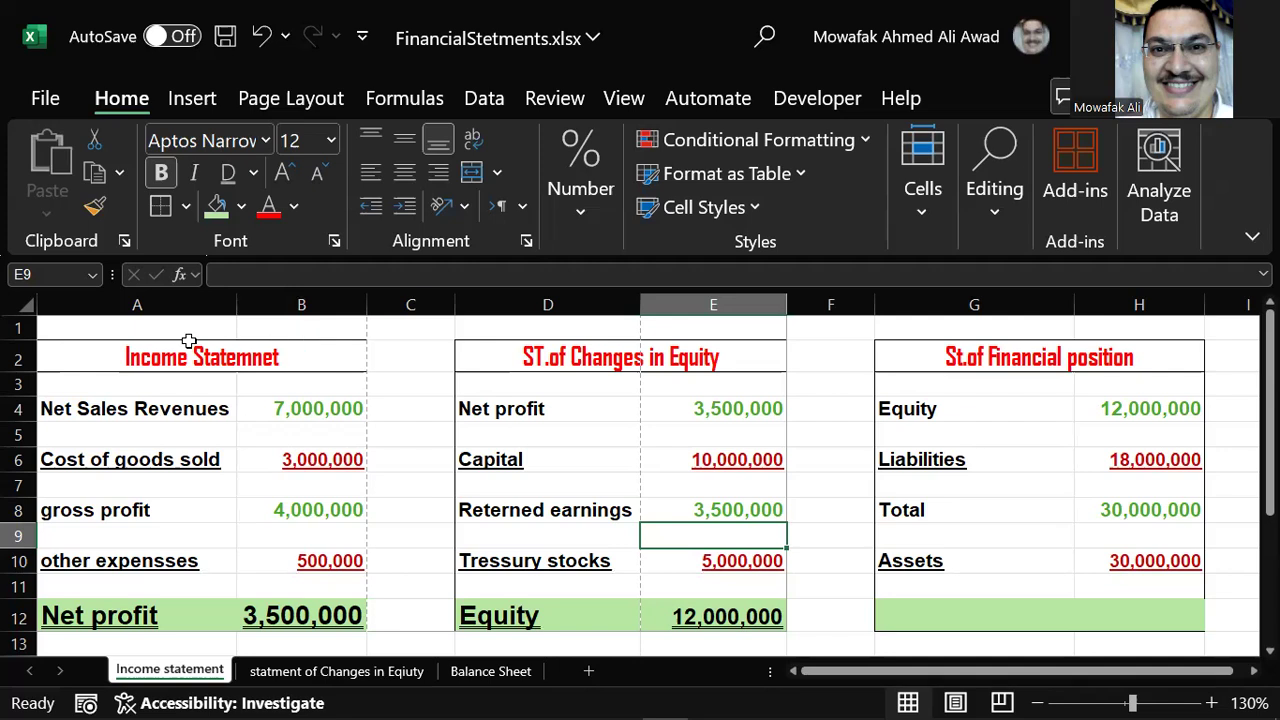
left_click_drag(94, 363, 1075, 613)
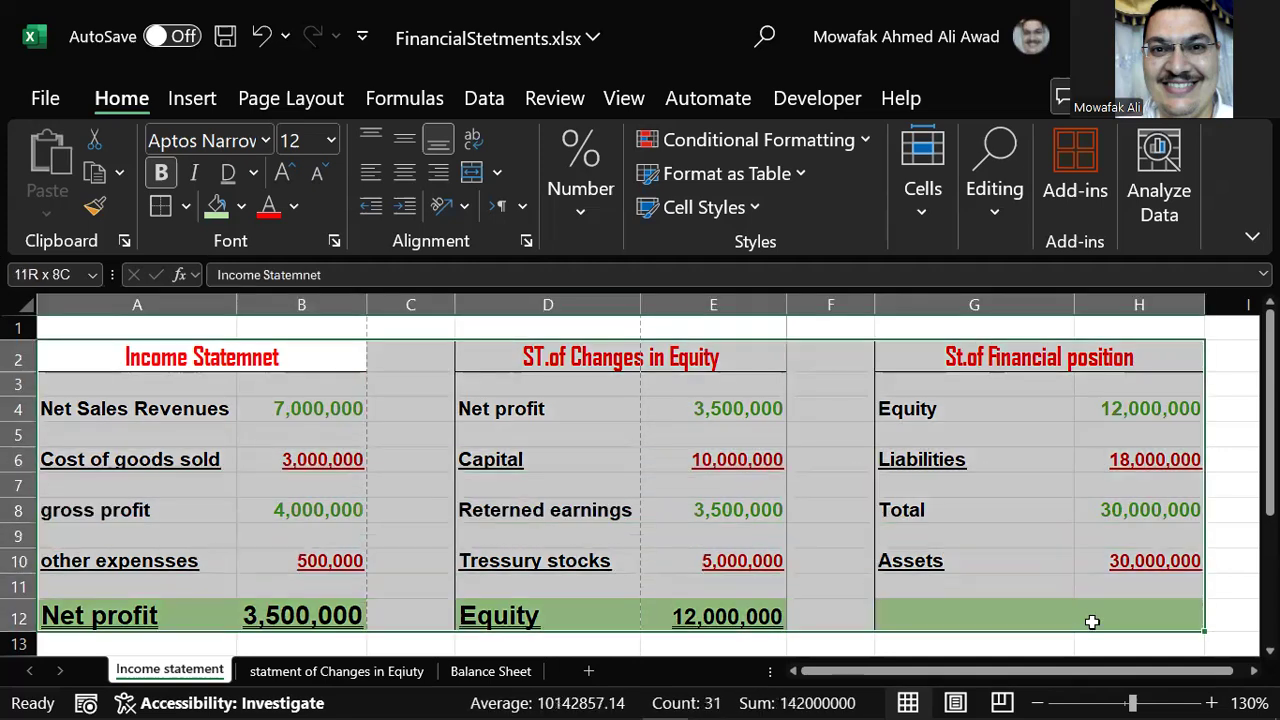
left_click(580, 560)
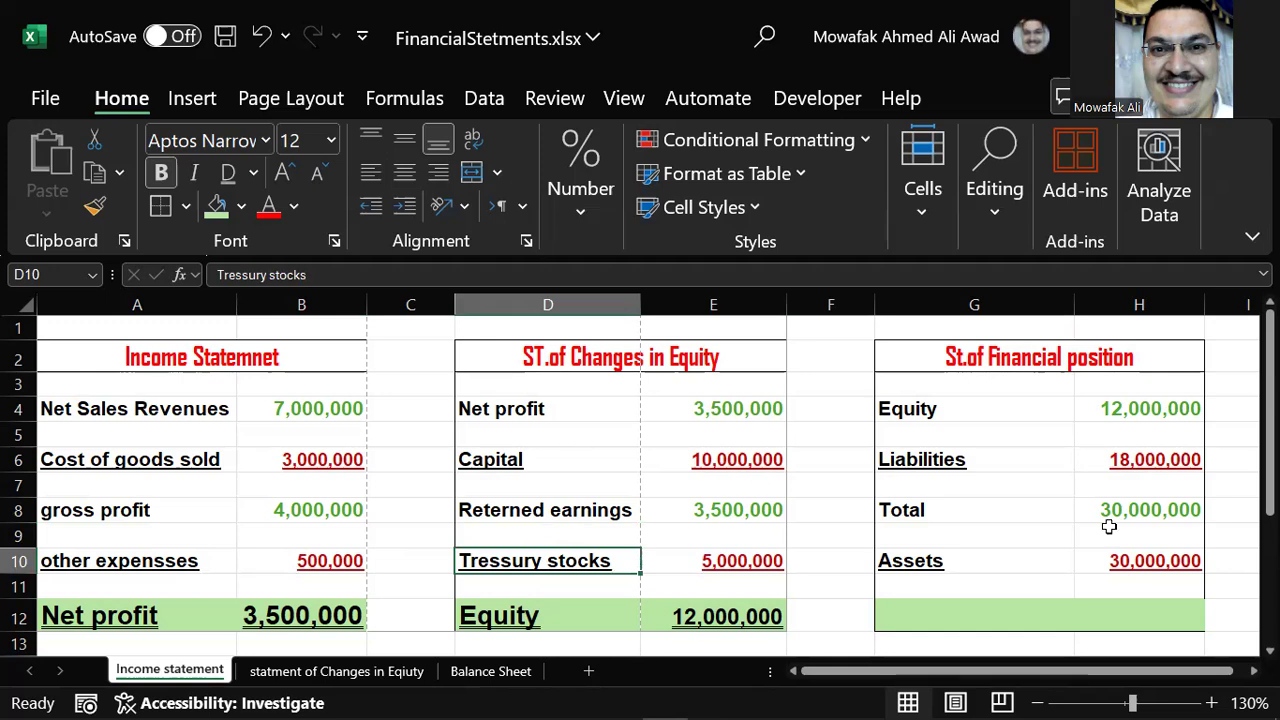
left_click(988, 618)
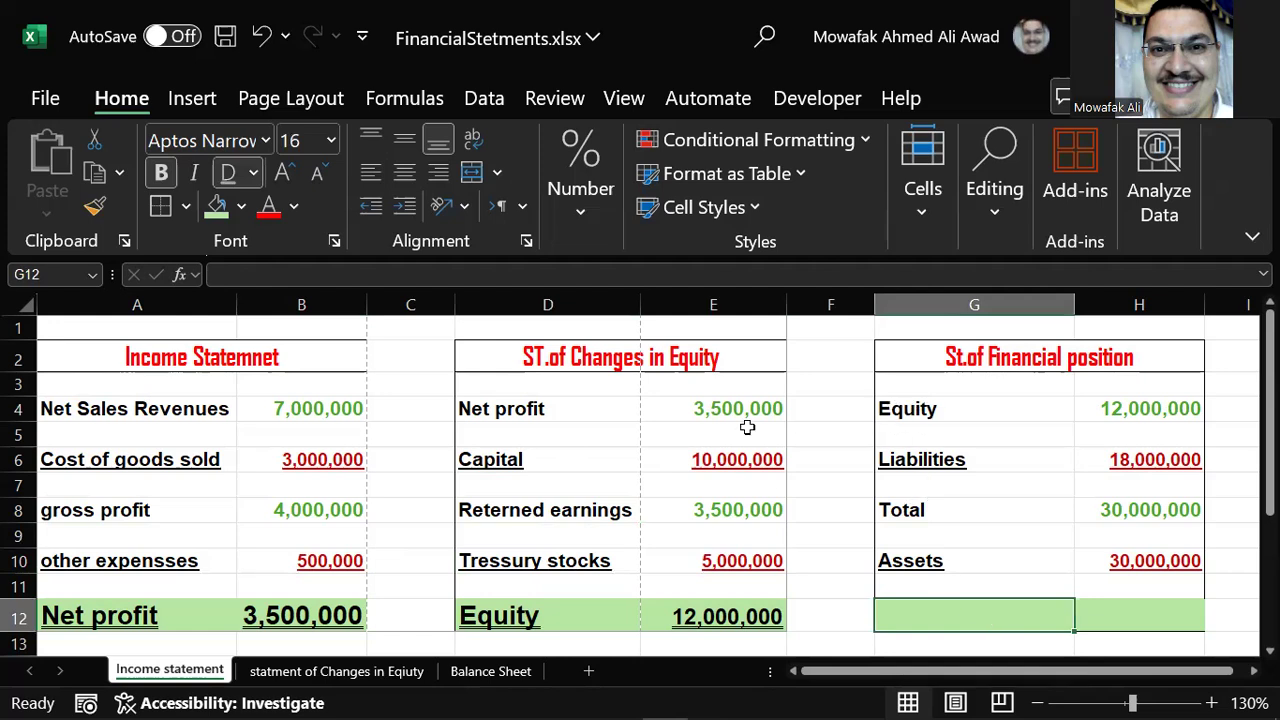
left_click(900, 462)
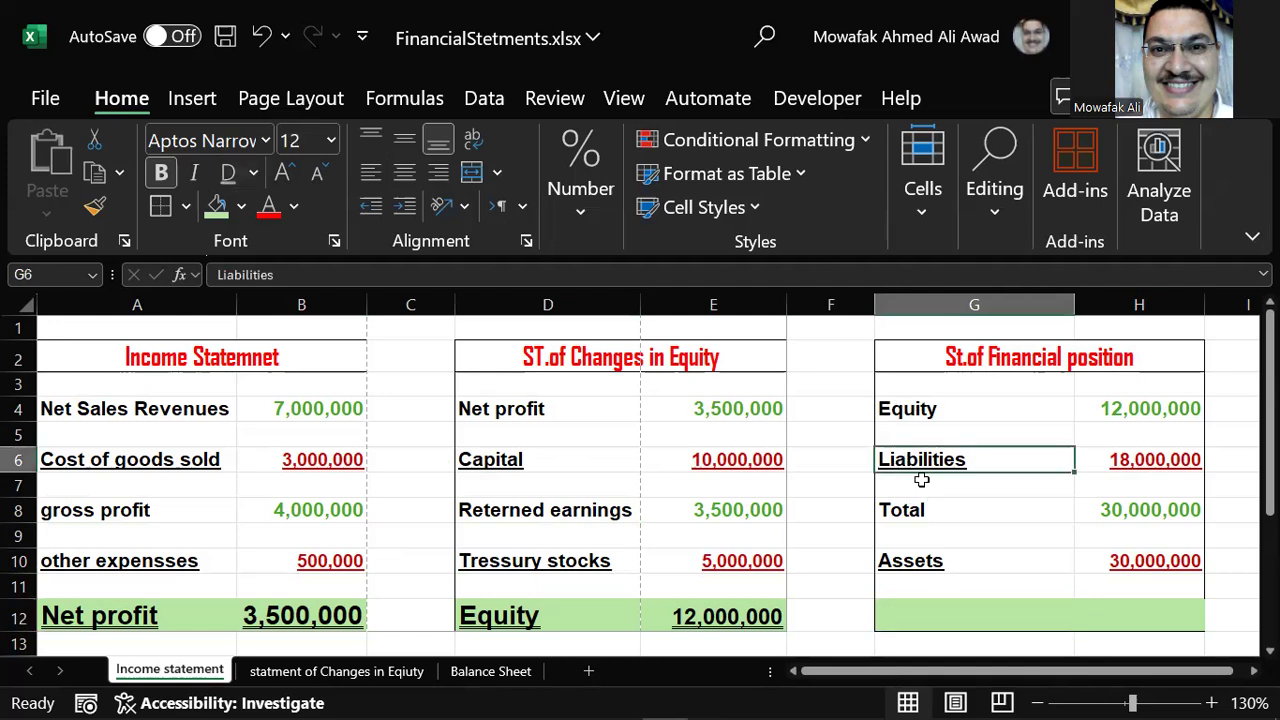
left_click(892, 562)
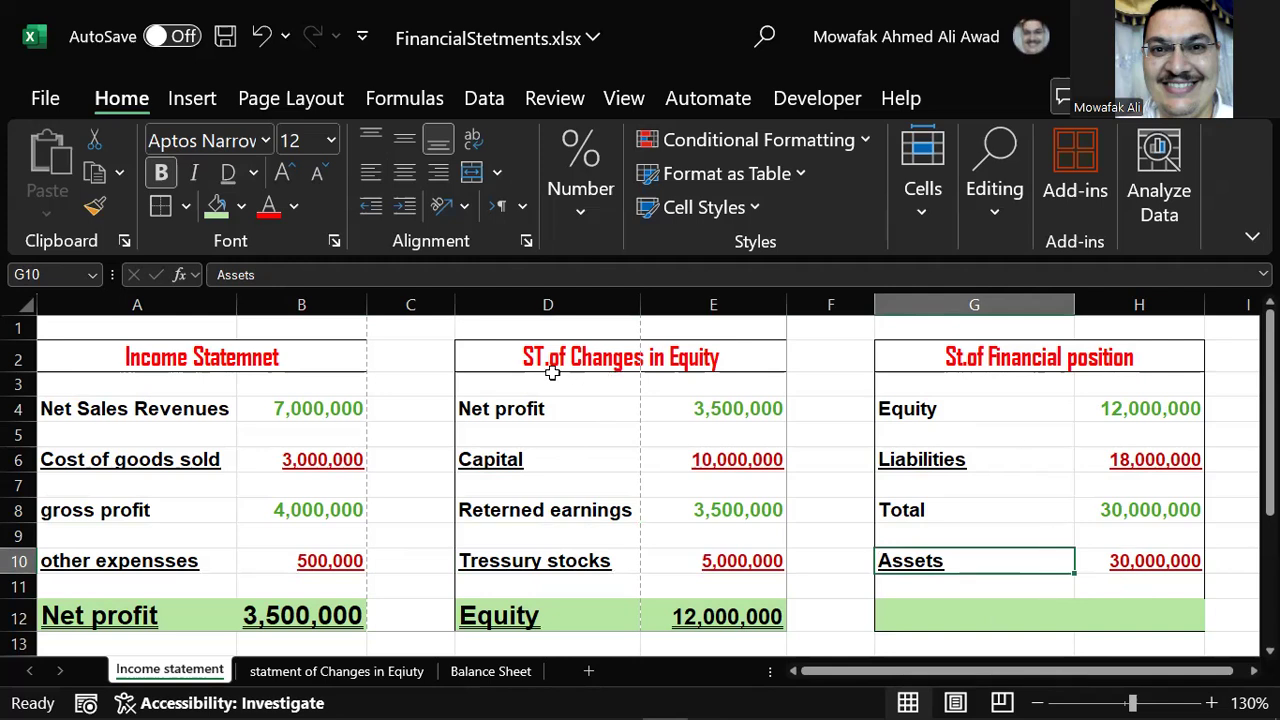
Review all three statements together across the range A2:H12.
left_click_drag(100, 354, 1083, 634)
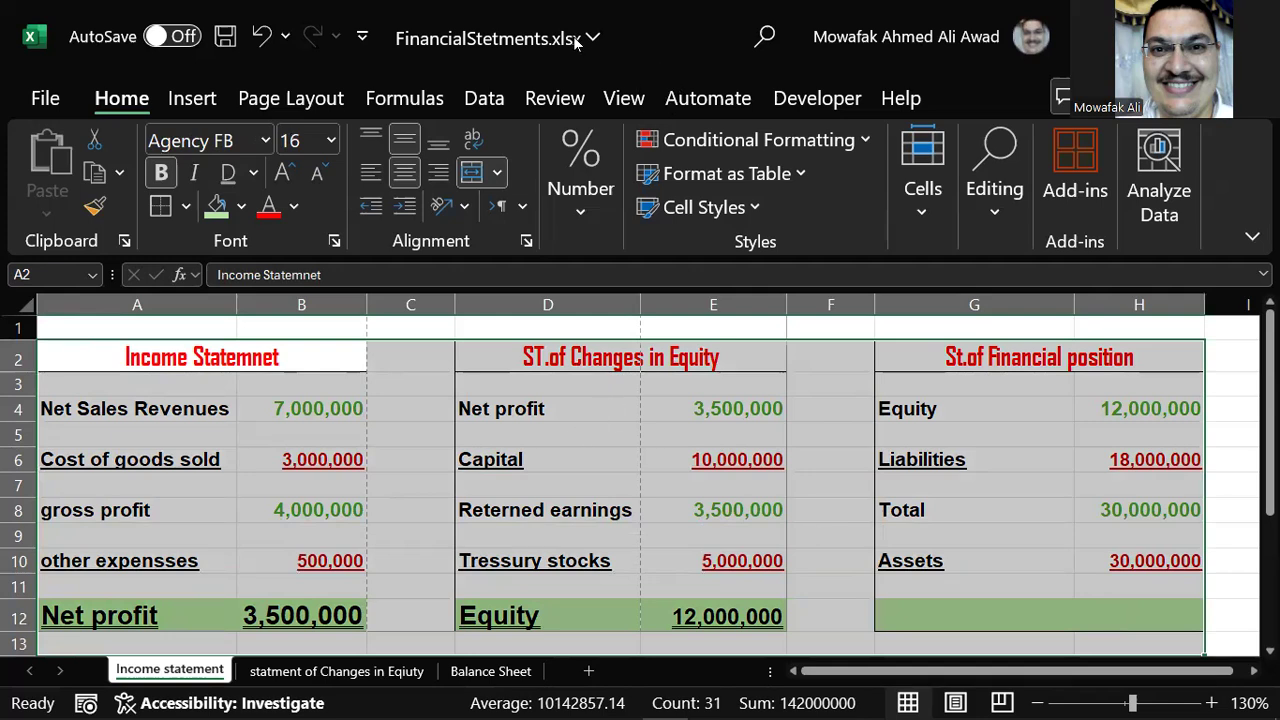
key("Right")
key("Right")
key("Right")
key("Down")
key("Down")
key("Down")
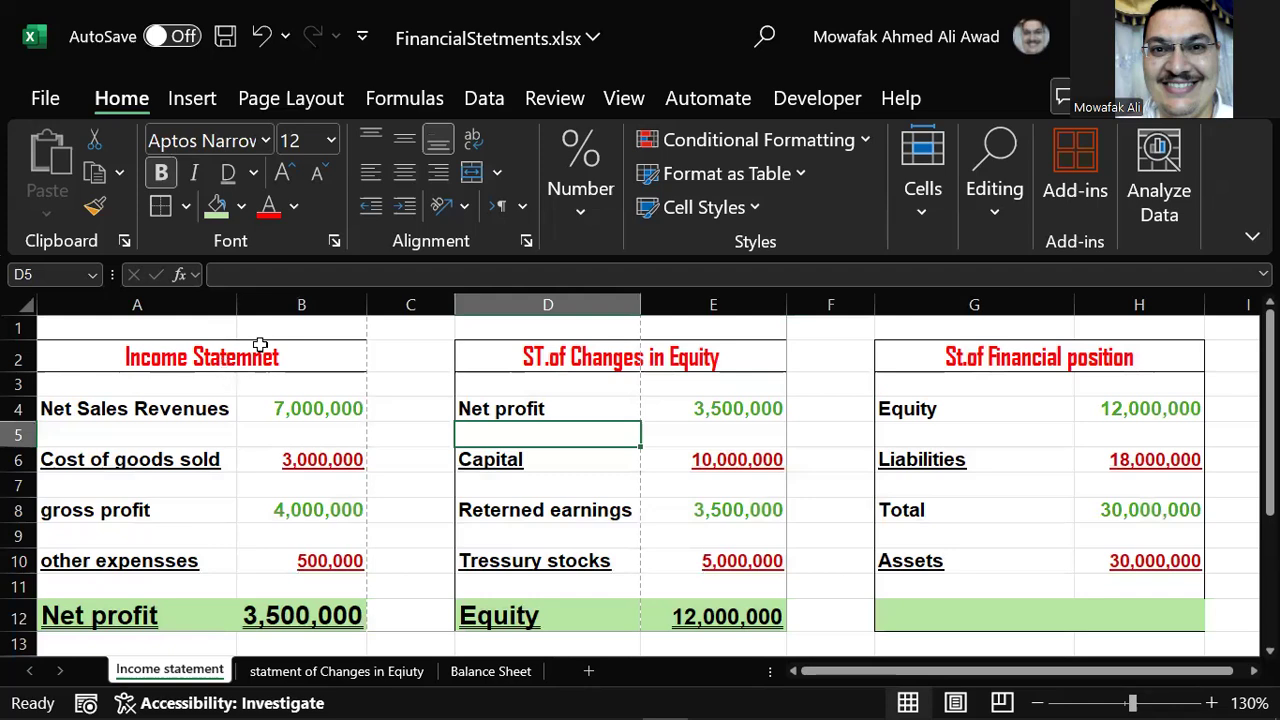
left_click_drag(143, 356, 1111, 622)
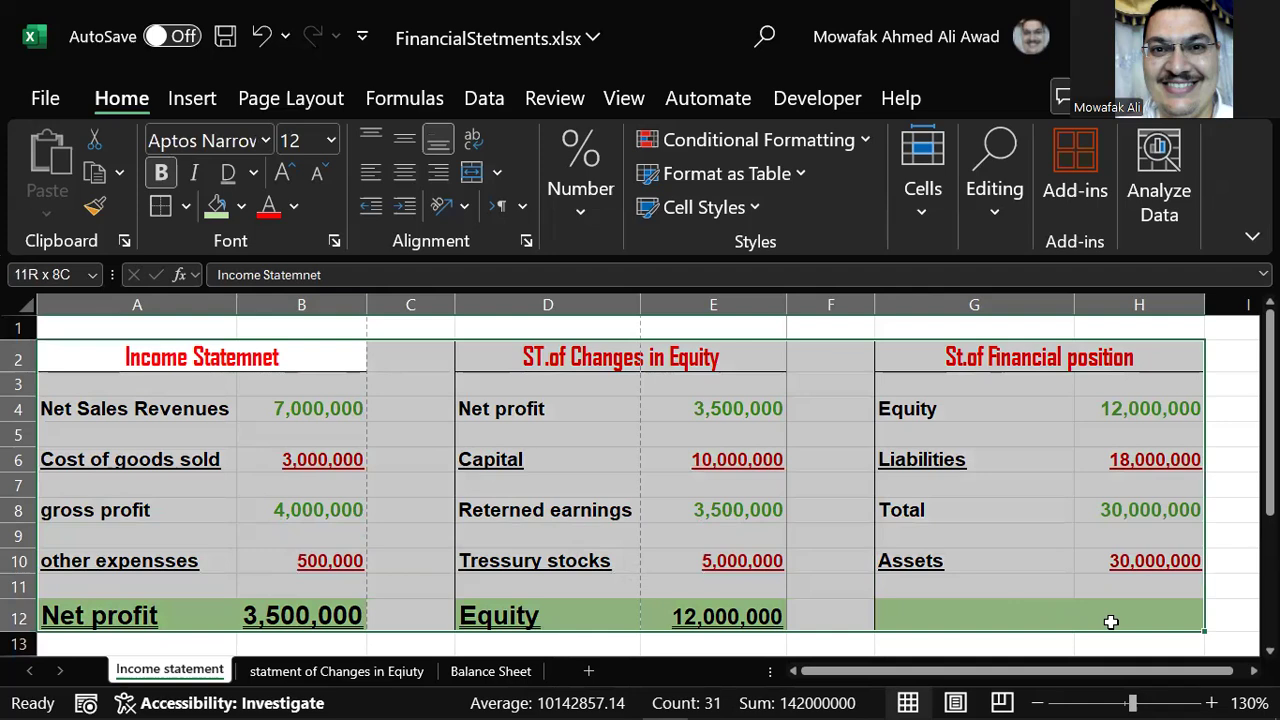
left_click_drag(1111, 622, 1111, 622)
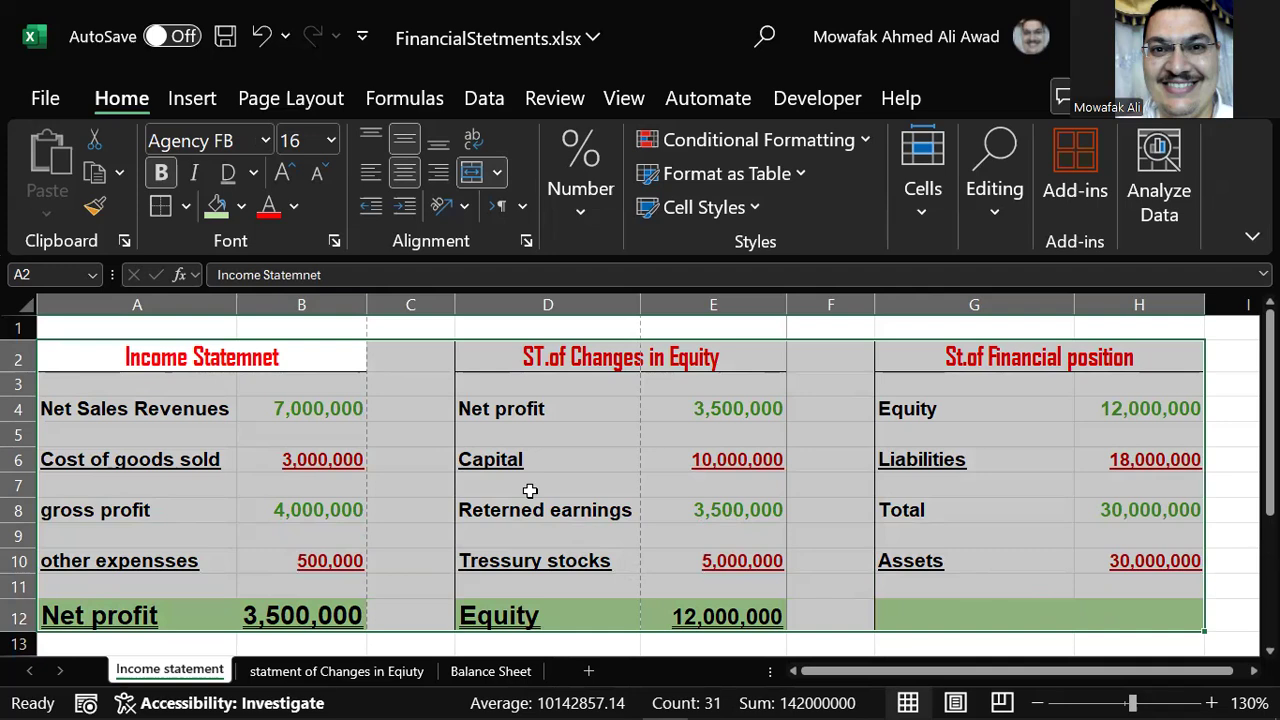
Examine the Net Sales Revenues and other expenses rows of the income statement alongside the three statements.
left_click_drag(160, 403, 327, 410)
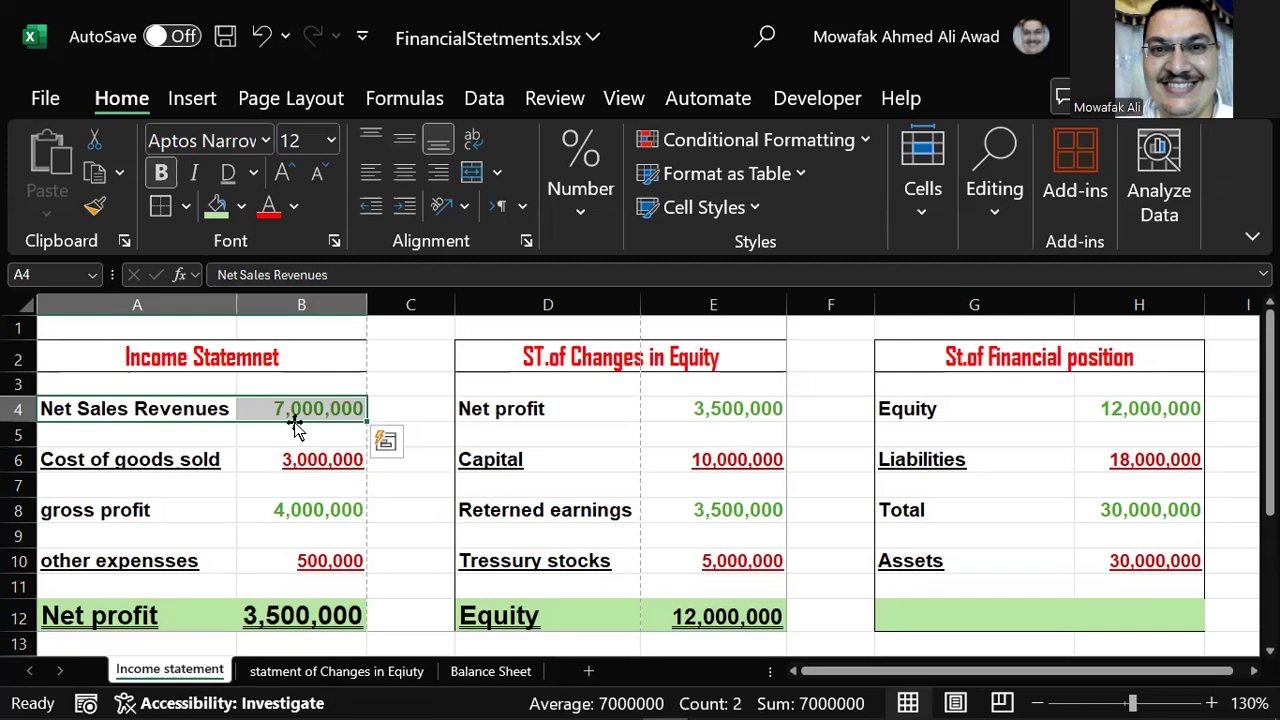
left_click(288, 409)
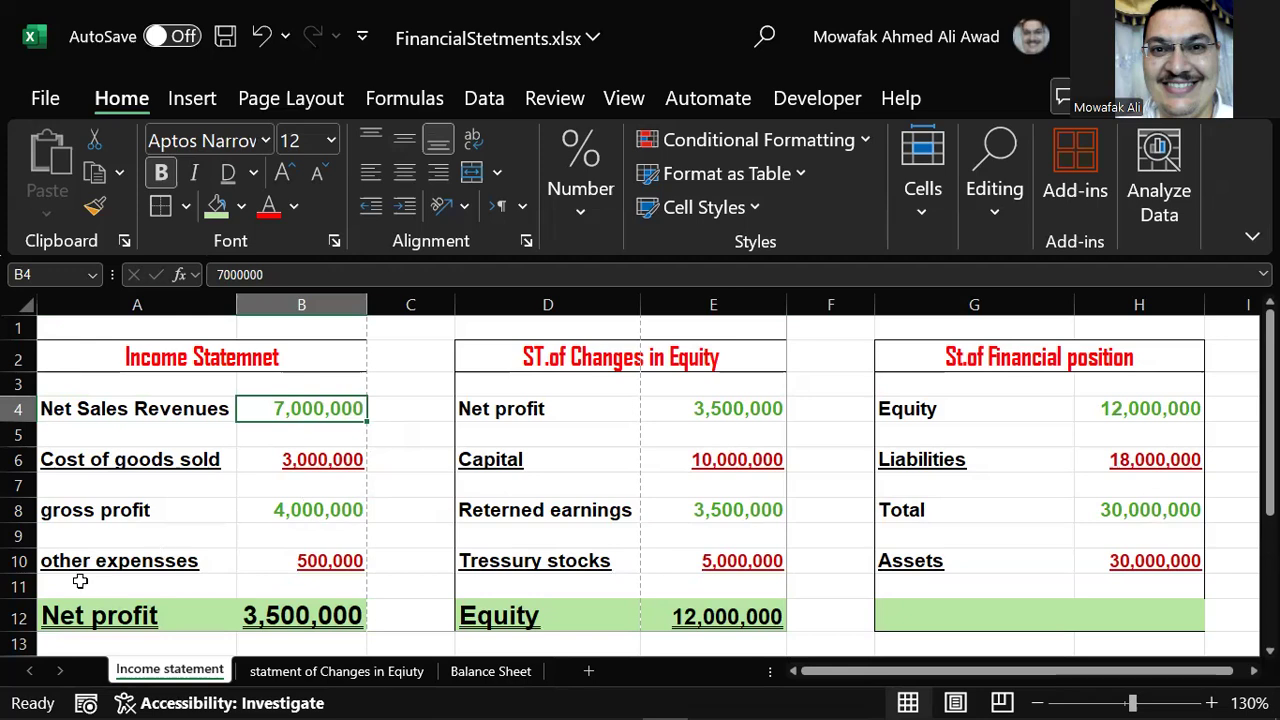
left_click_drag(65, 568, 346, 558)
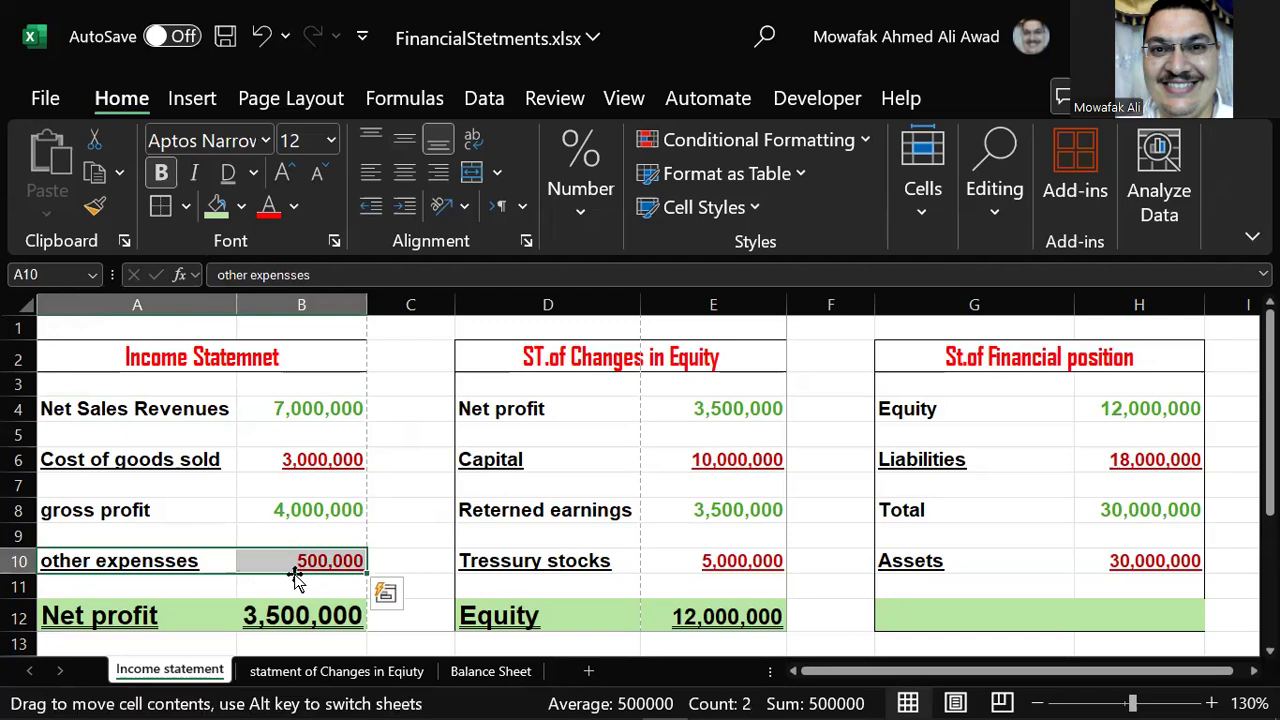
left_click(328, 560)
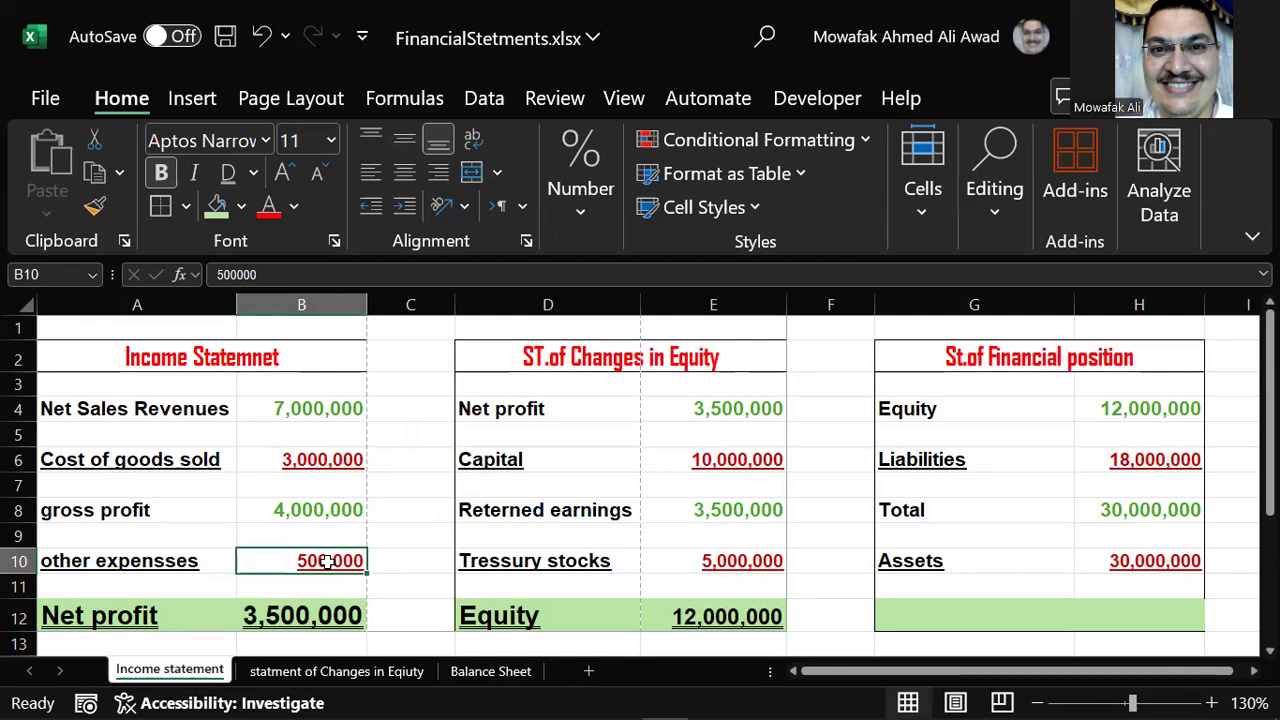
mouse_move(69, 363)
left_mouse_down()
mouse_move(1100, 611)
mouse_move(980, 611)
left_mouse_up()
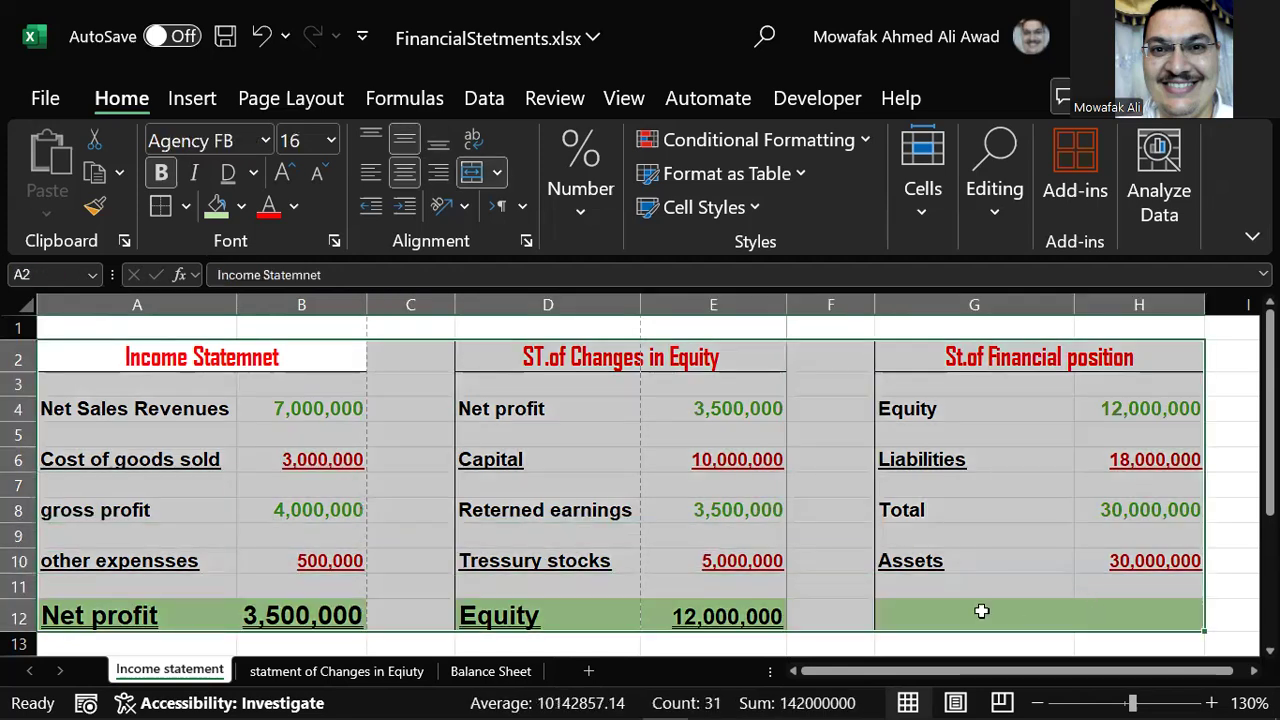
left_click(822, 611)
left_click(83, 357)
left_click_drag(447, 454, 1043, 605)
left_click(931, 603)
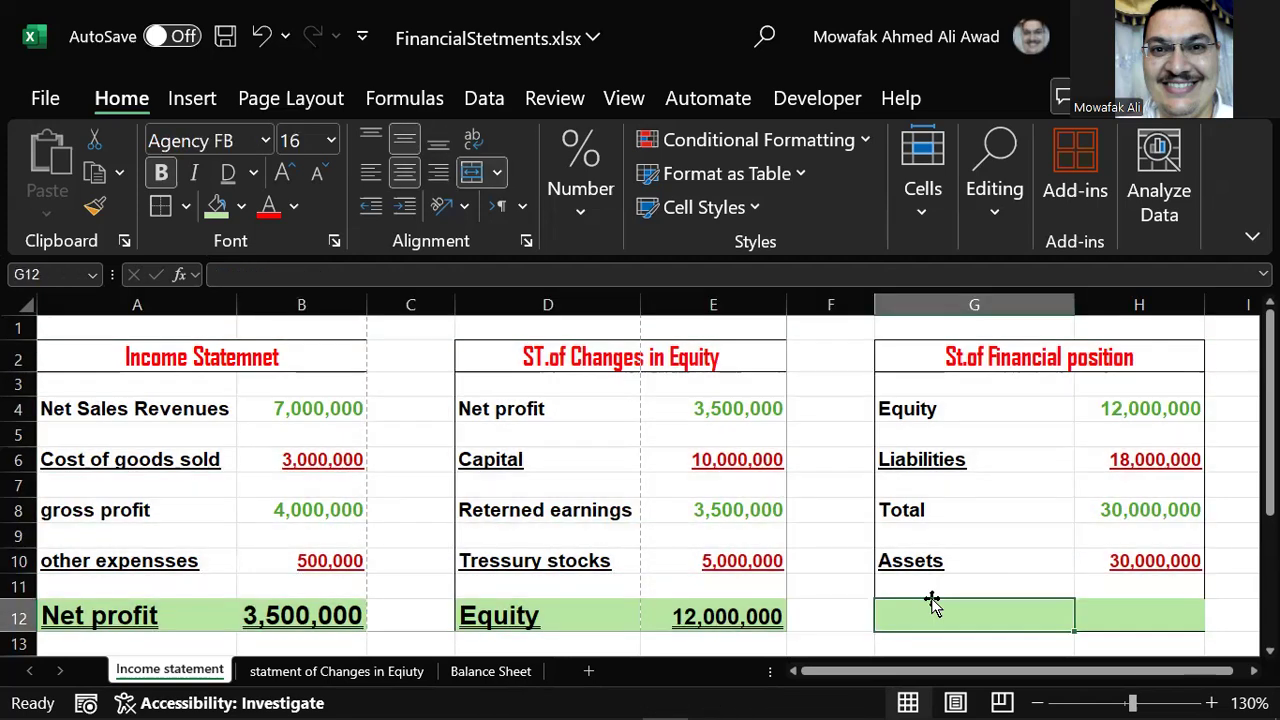
Examine the income statement lines in A4:B10 and the net profit formula in B12.
left_click_drag(140, 409, 310, 408)
left_click_drag(89, 563, 301, 575)
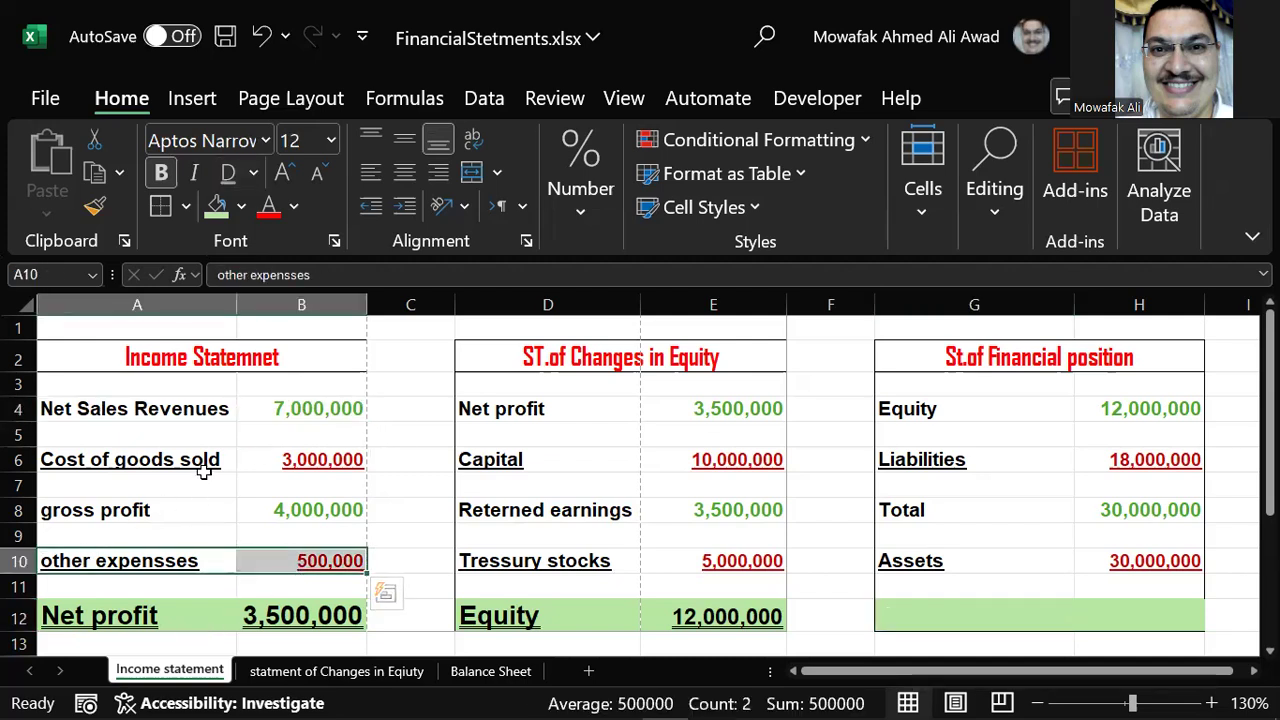
left_click(209, 410)
left_click_drag(209, 442, 303, 558)
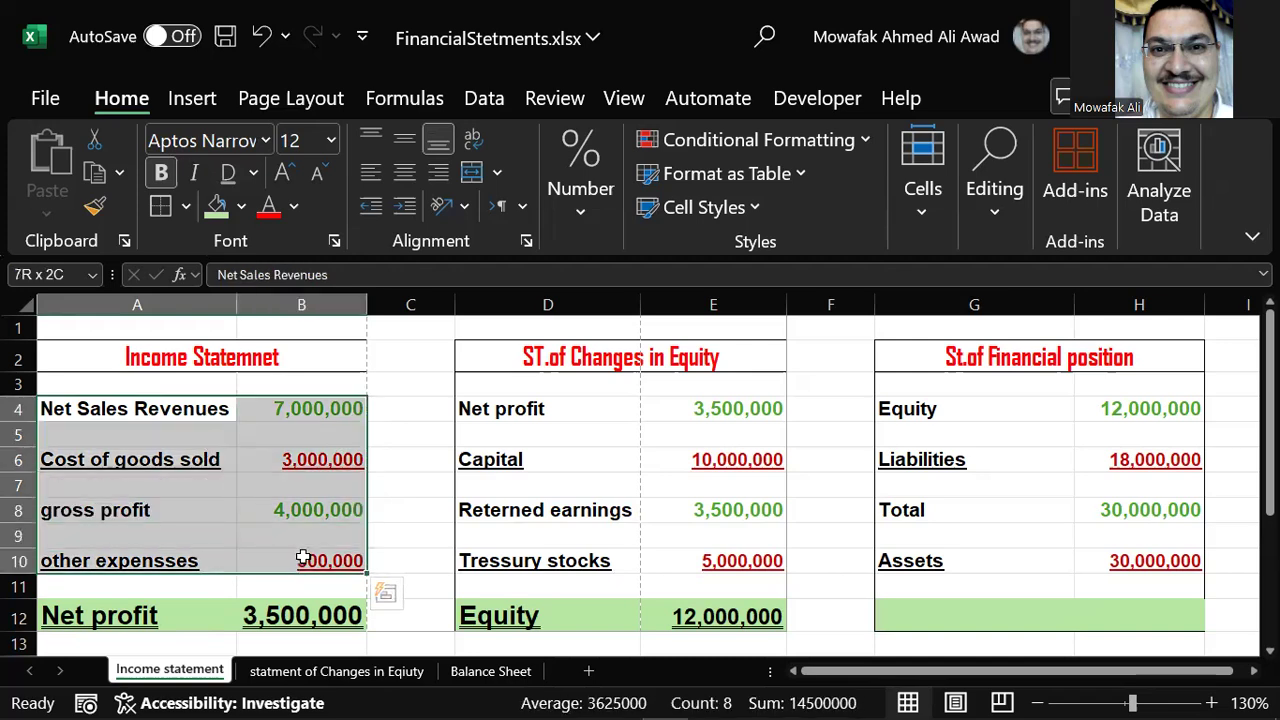
left_click(211, 410)
left_click(190, 561)
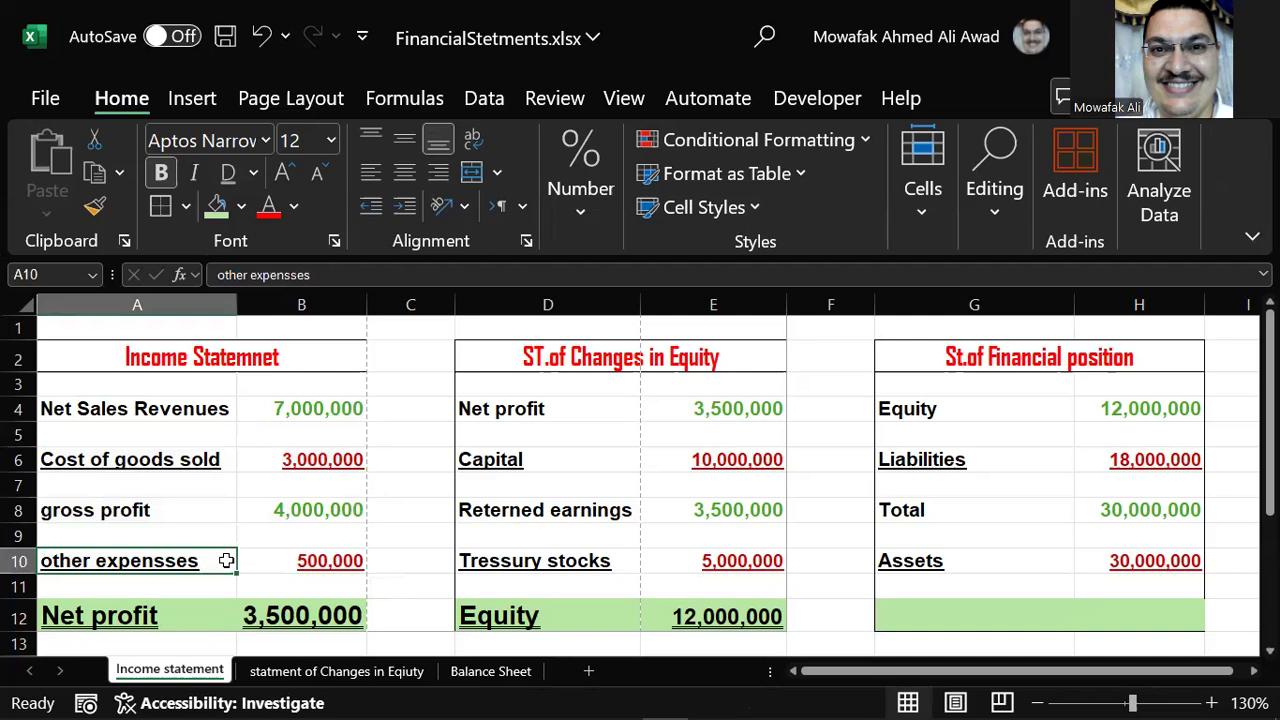
left_click_drag(88, 612, 310, 612)
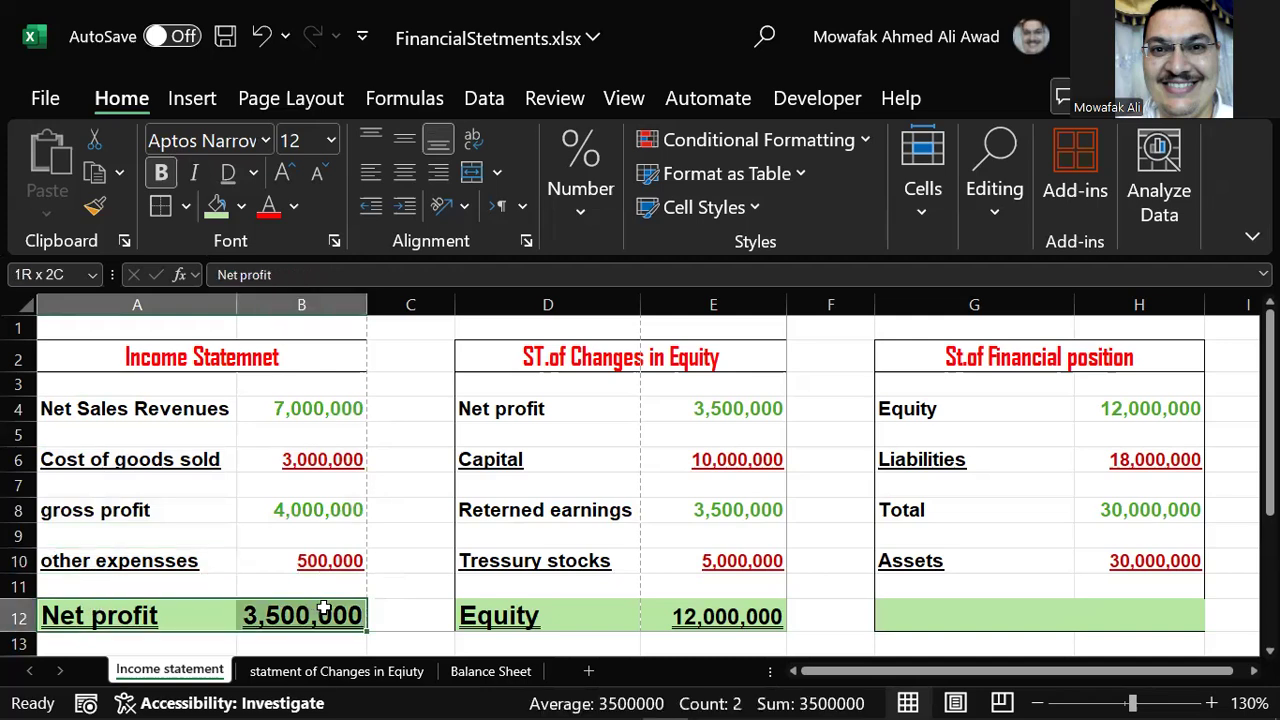
left_click(311, 617)
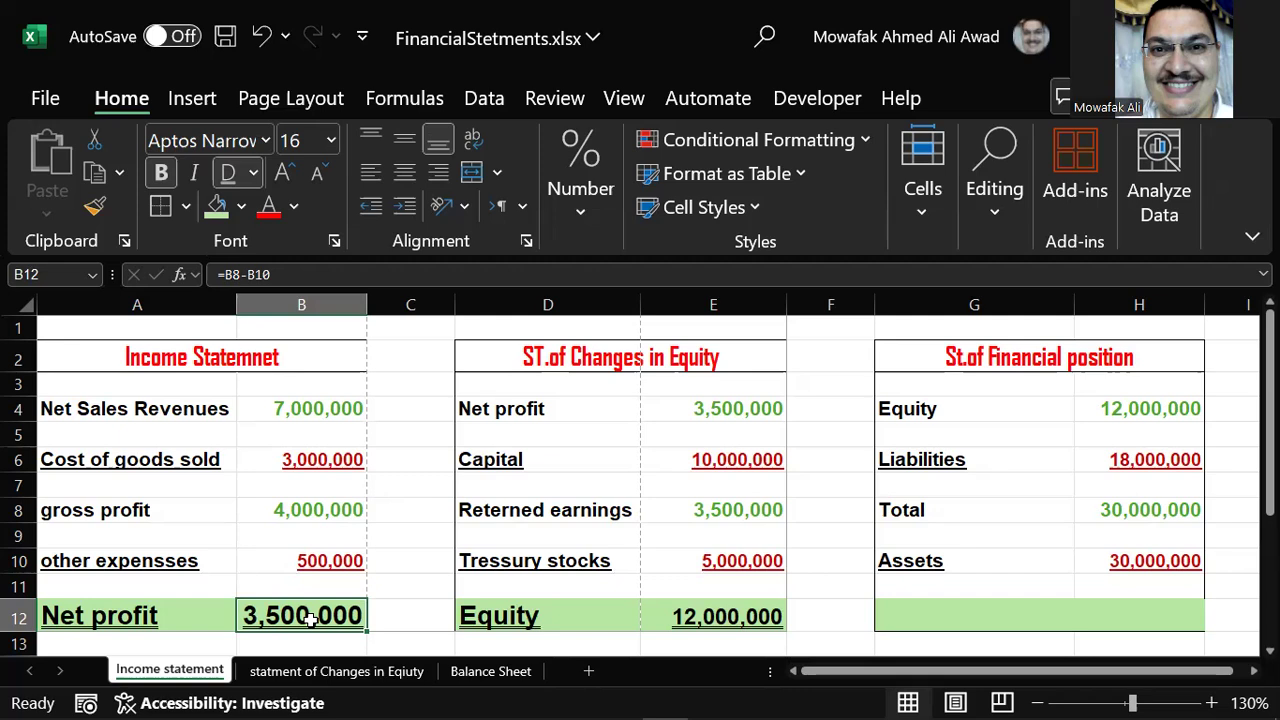
left_click_drag(71, 357, 1098, 616)
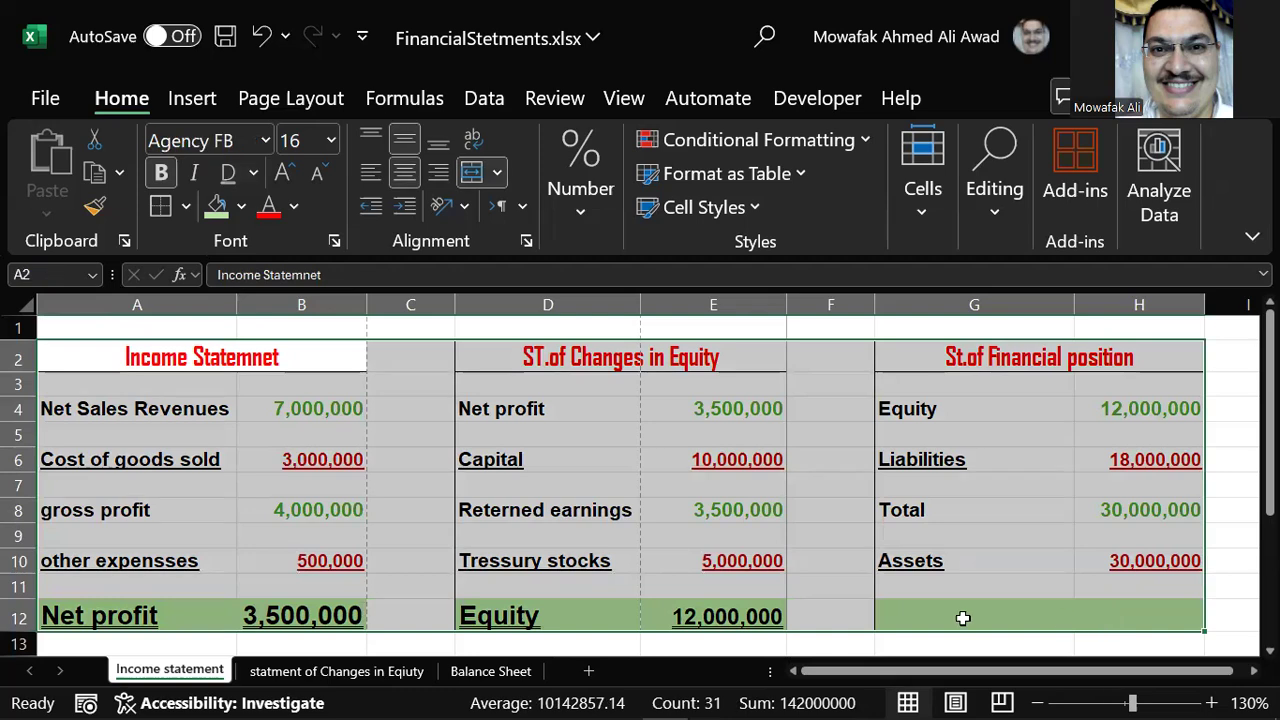
left_click(296, 594)
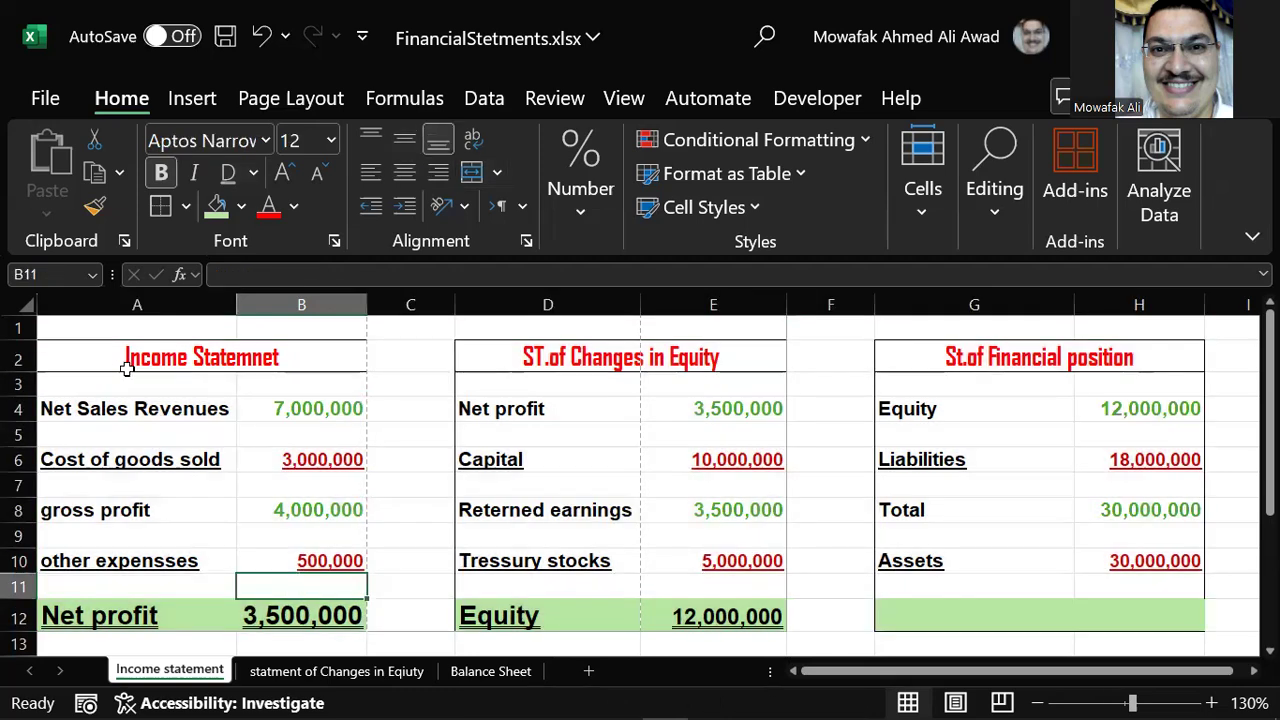
left_click(157, 370)
left_click_drag(157, 370, 363, 625)
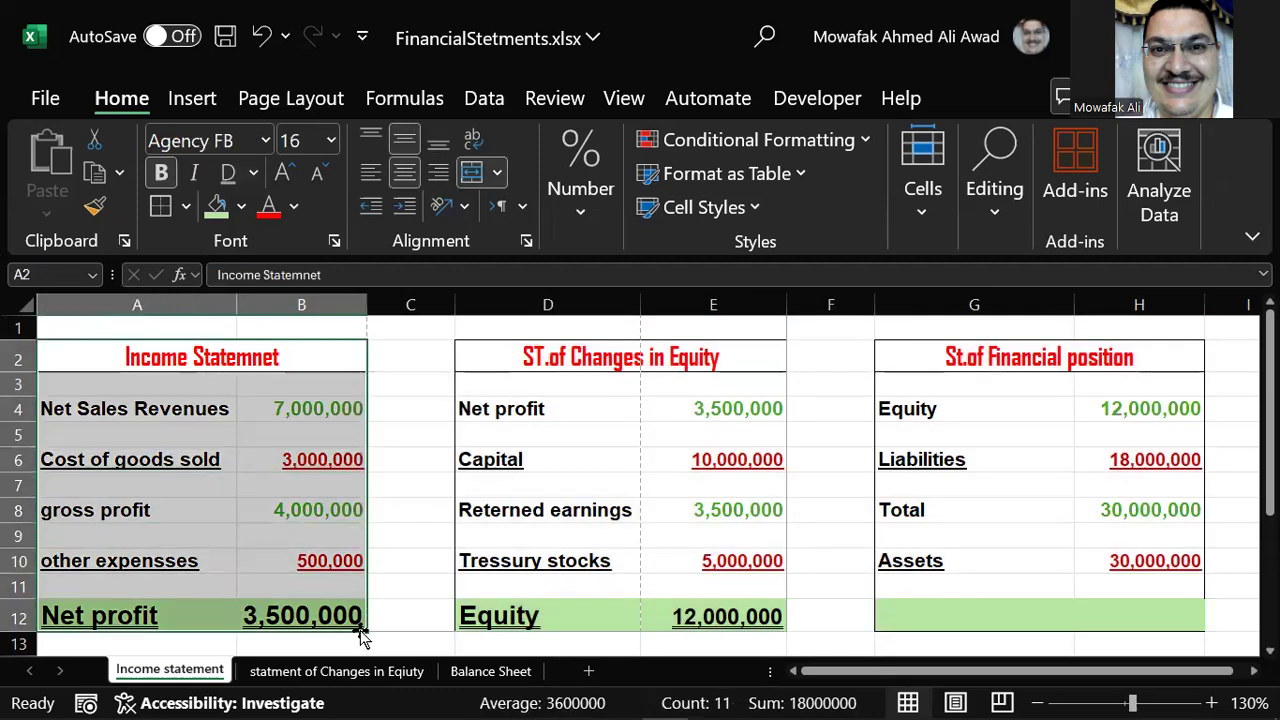
Set Net Sales Revenues in B4 to 4,000,000 and check the linked net profit in E4 and the statement of financial position.
left_click(301, 404)
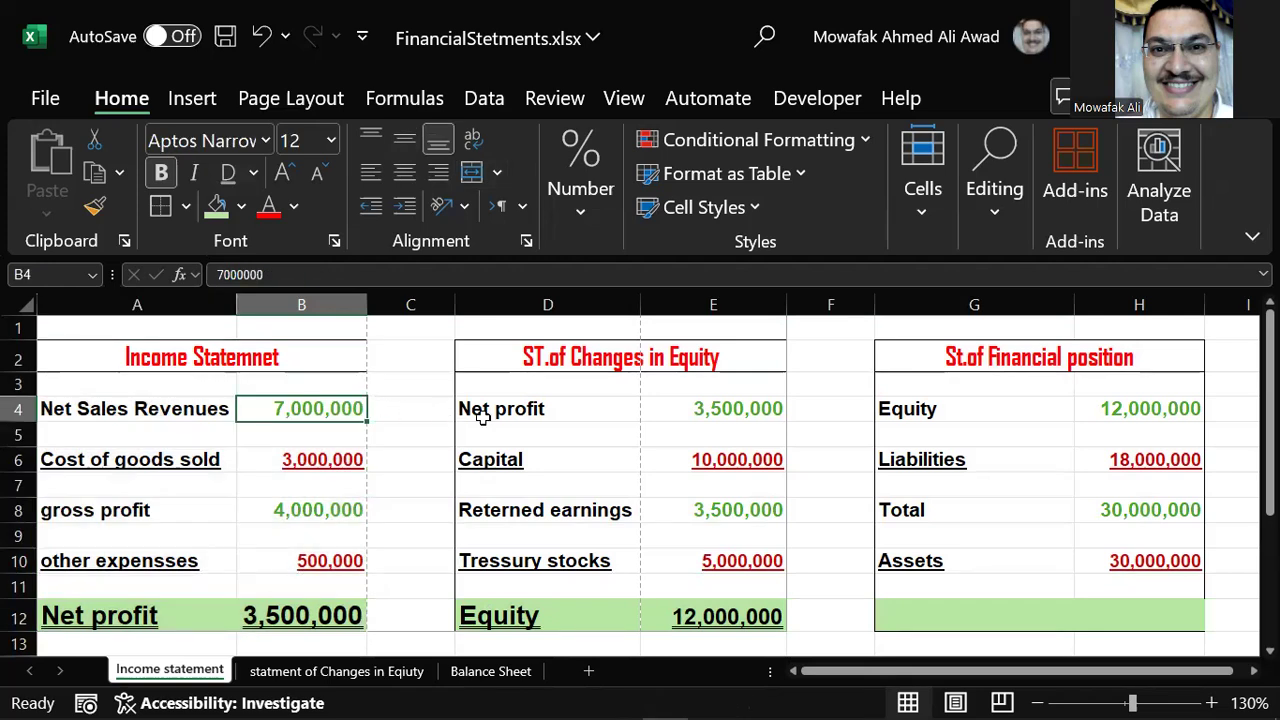
type("4,000,000")
key("Return")
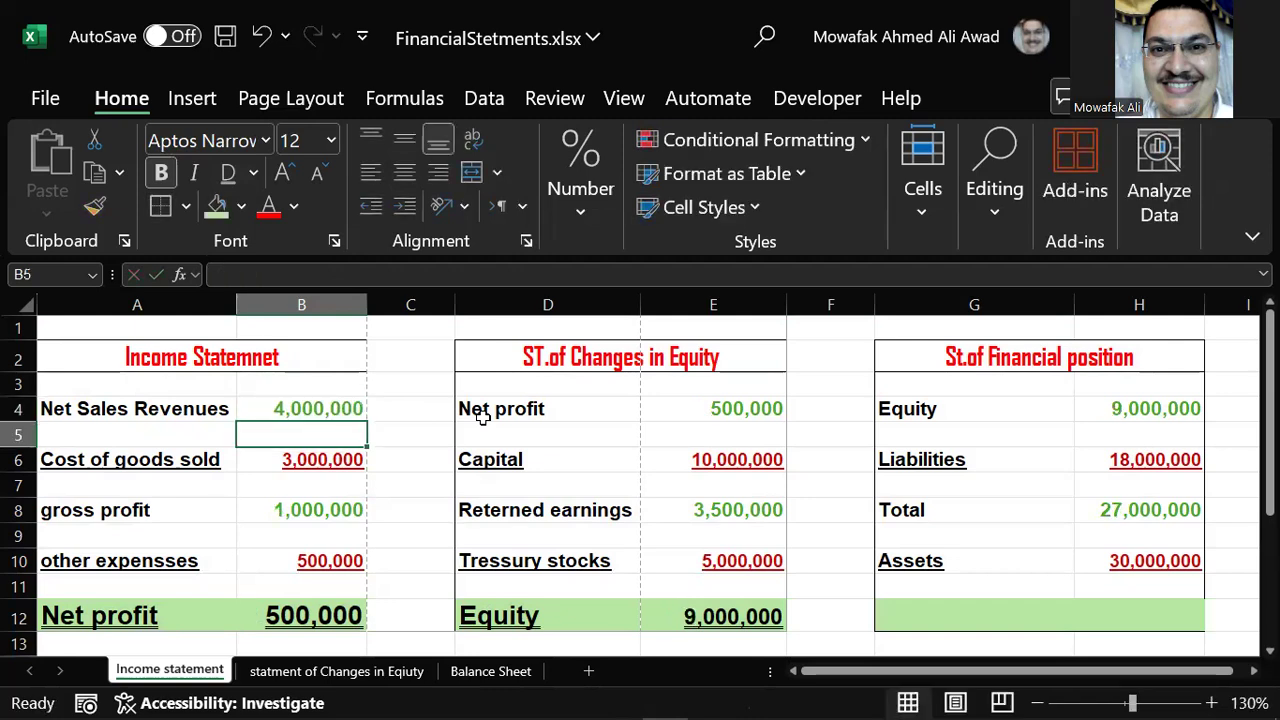
left_click(748, 414)
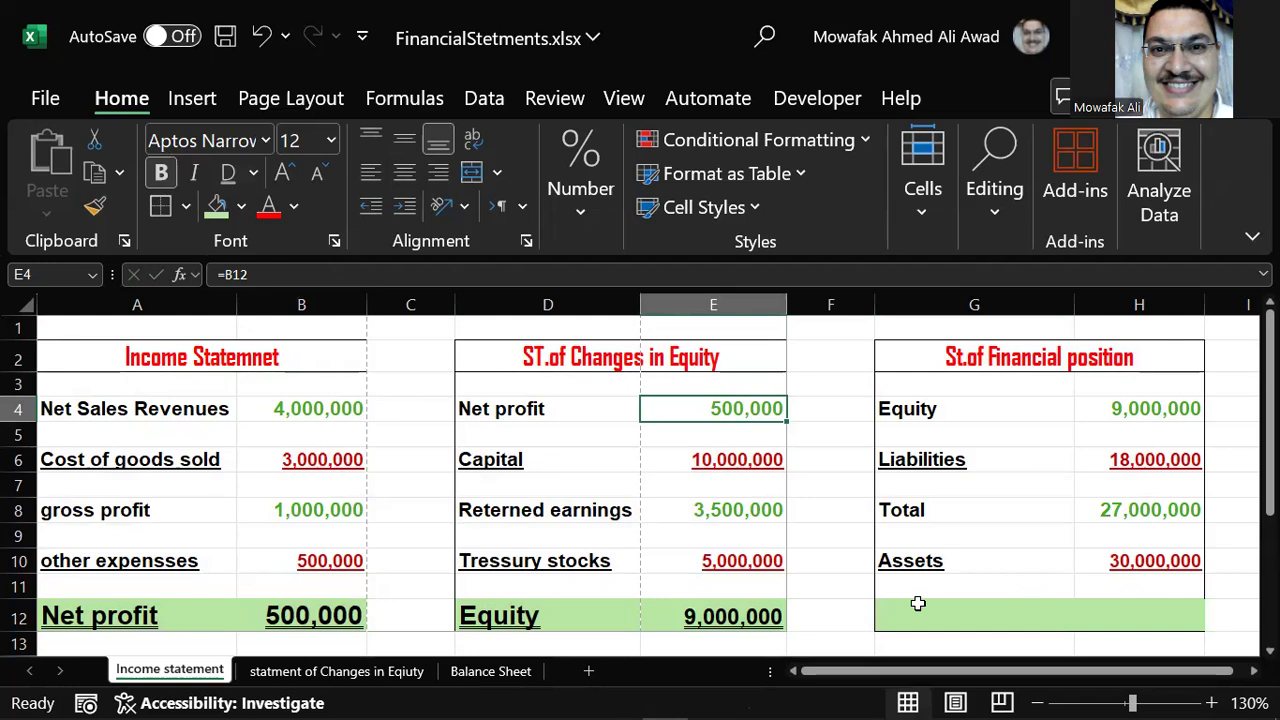
left_click_drag(899, 365, 1095, 590)
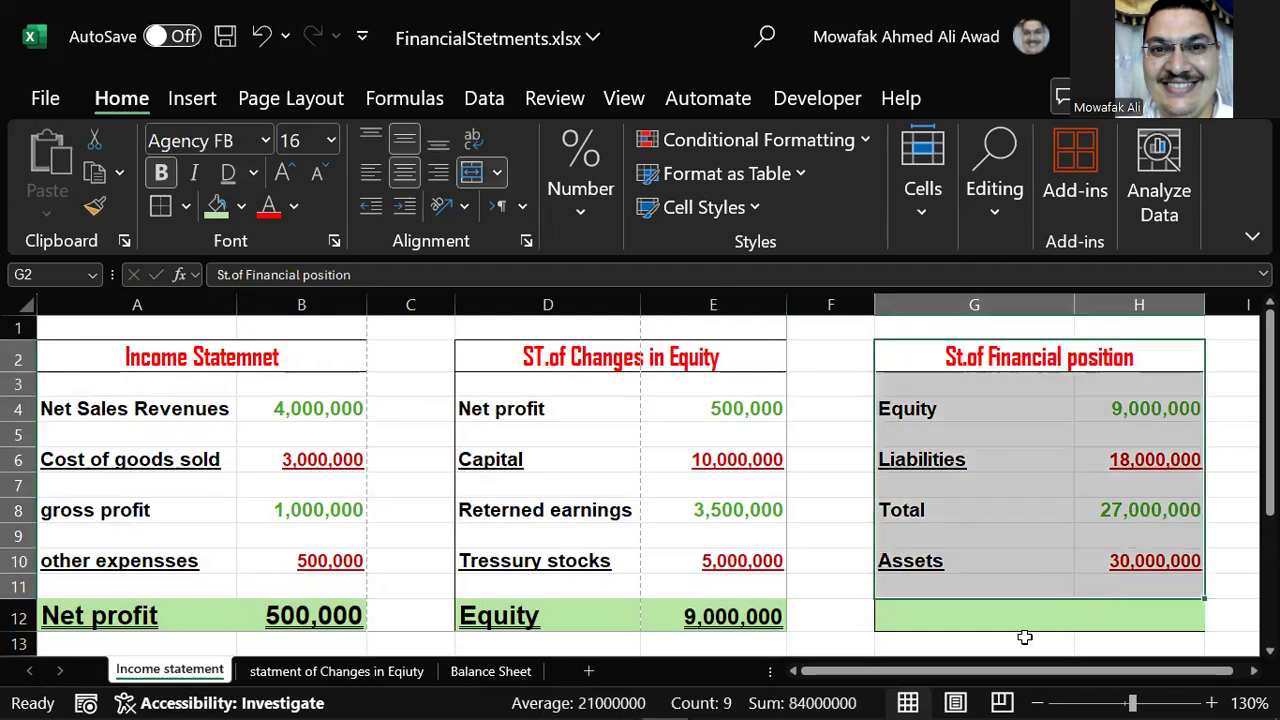
left_click(981, 637)
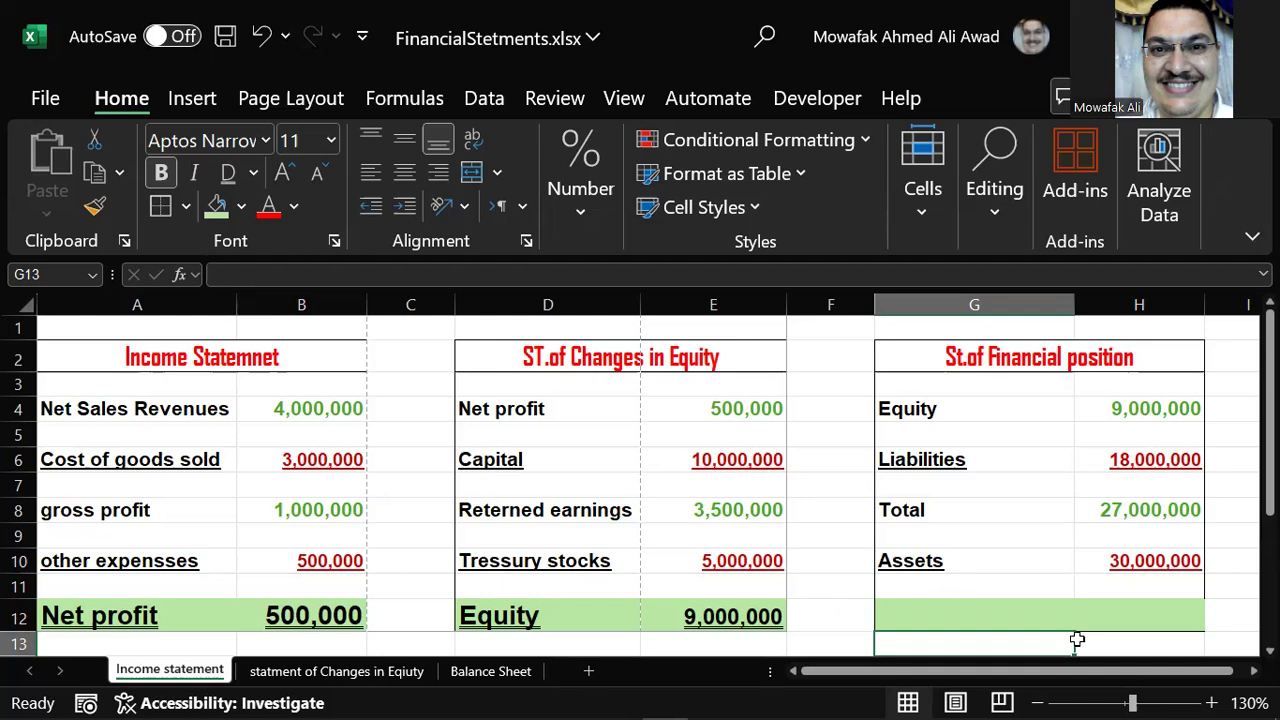
Undo the last change to Net Sales Revenues in B4.
key("ctrl+z")
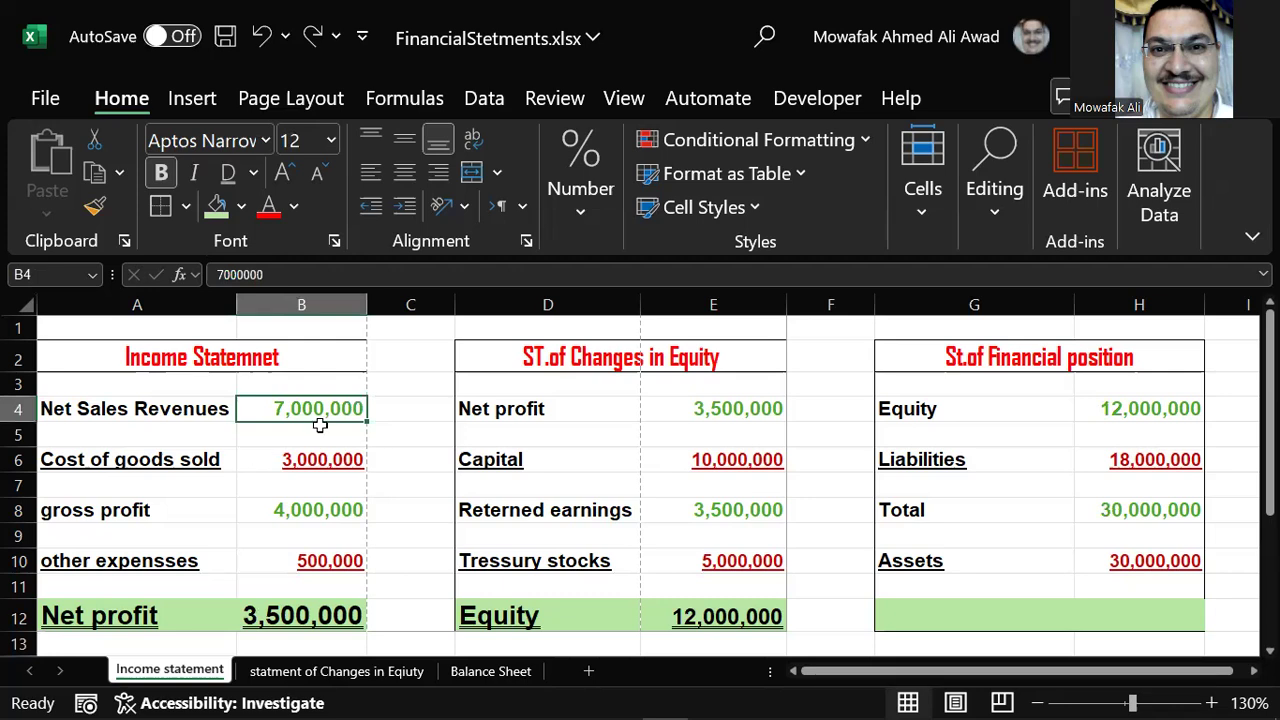
left_click(410, 433)
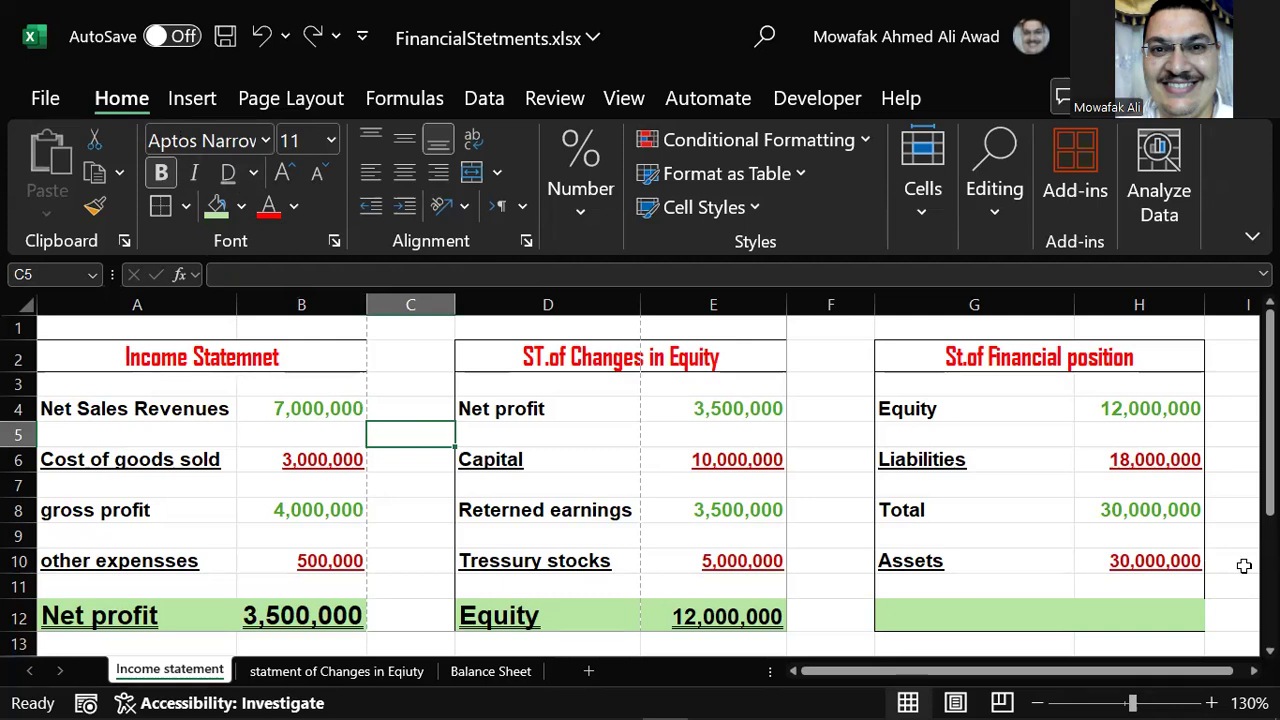
key("alt")
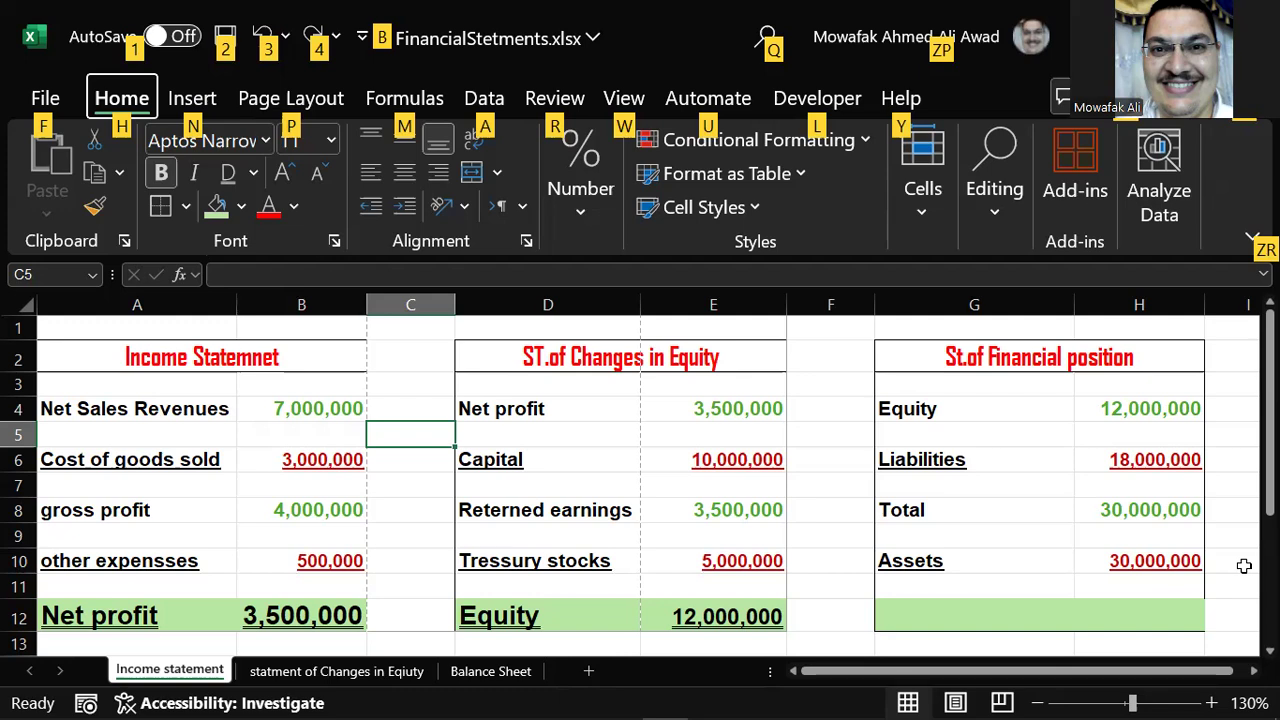
key("n")
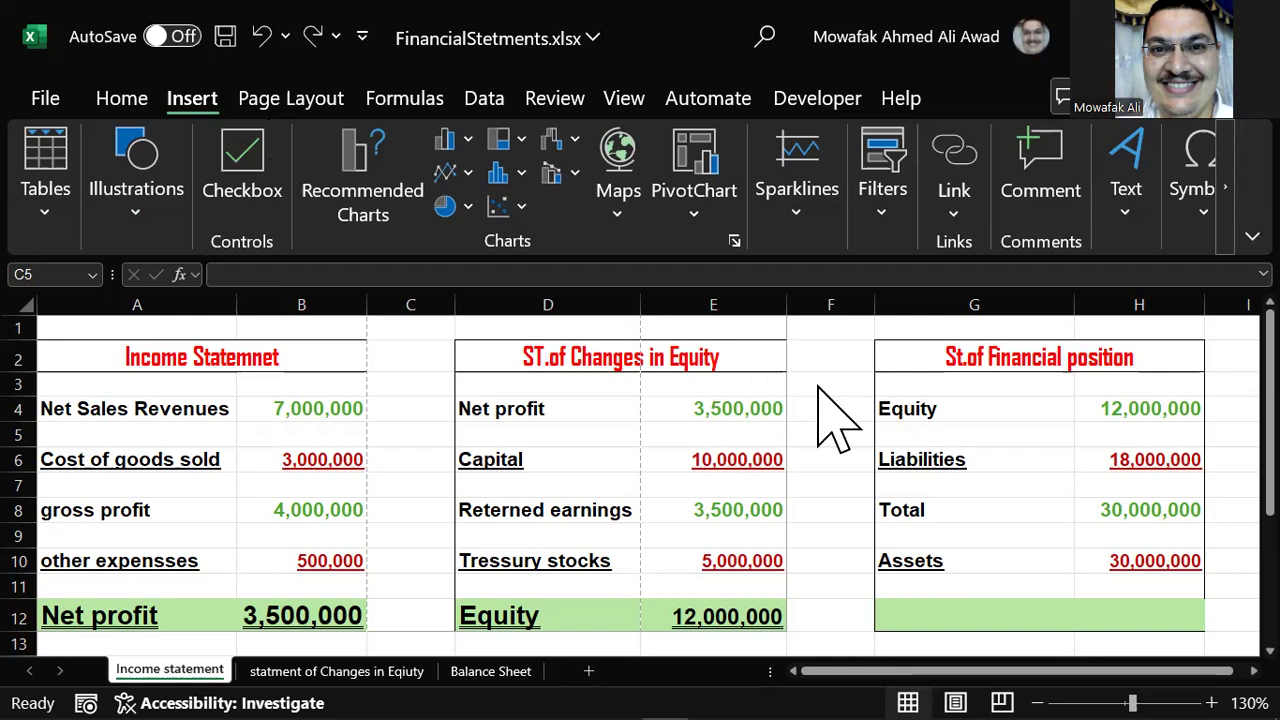
Review the income statement, changes in equity and financial position blocks in A2:H12.
left_click(424, 428)
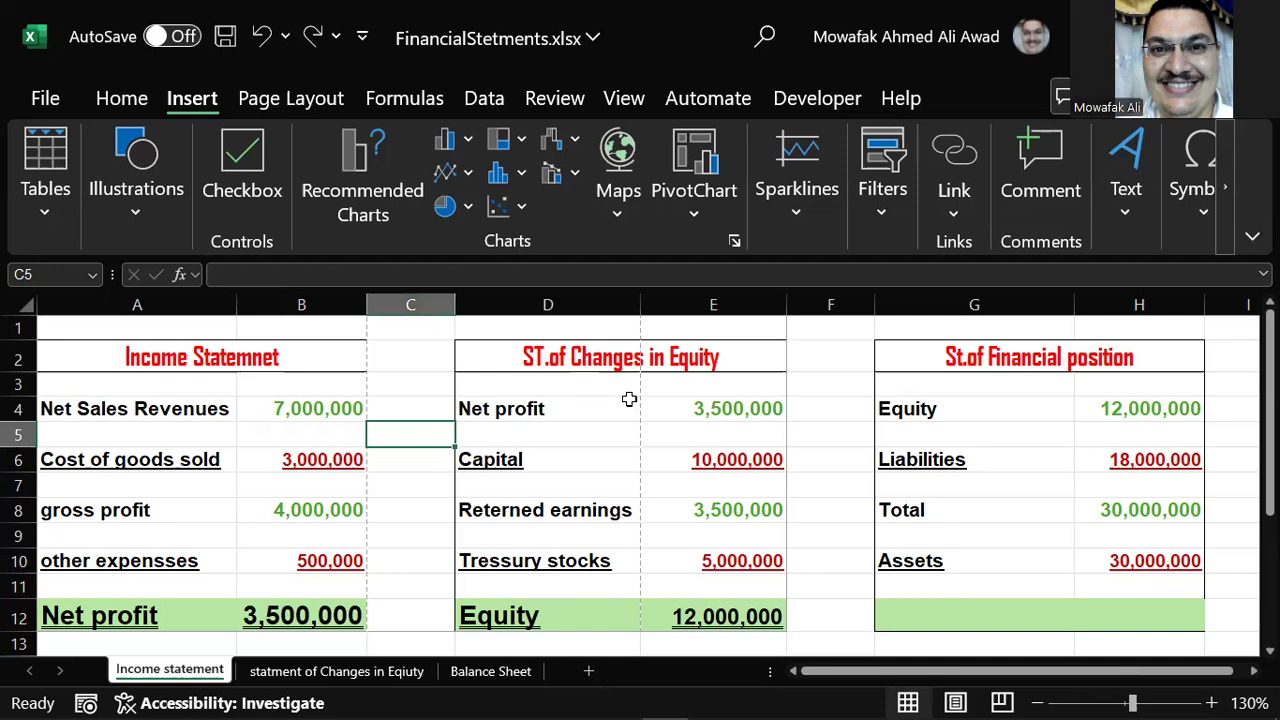
left_click_drag(300, 357, 1081, 605)
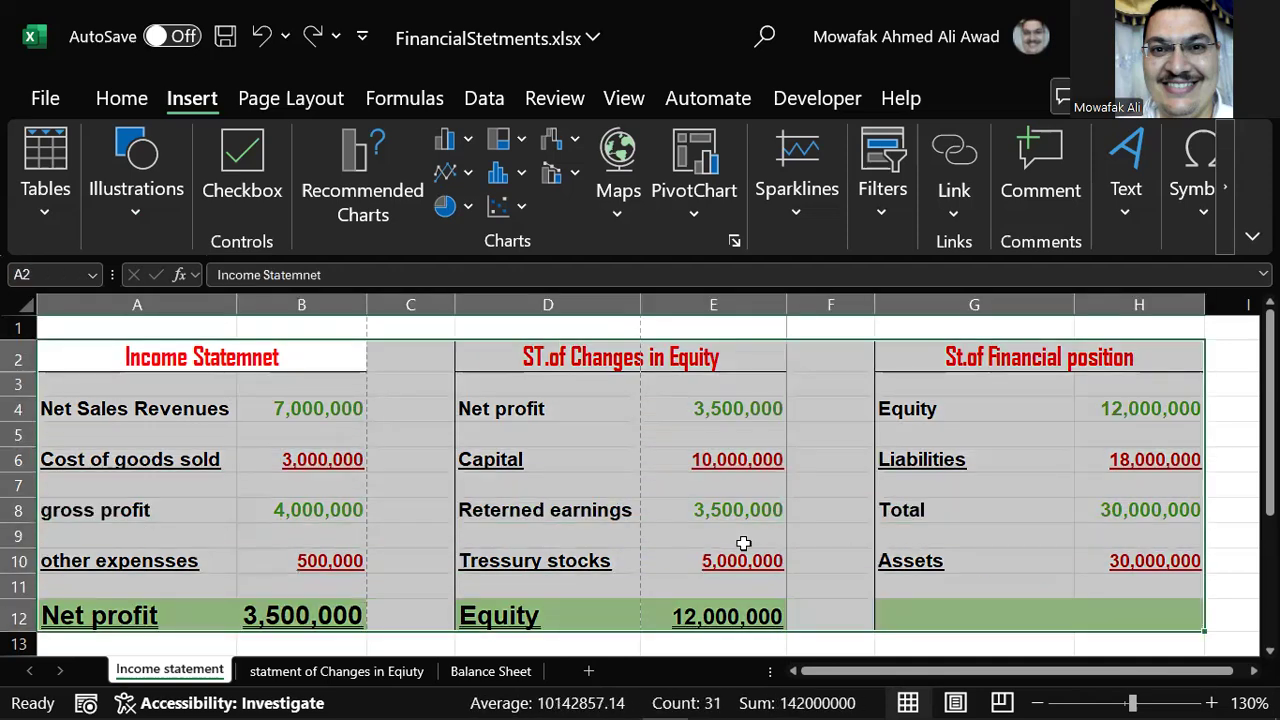
left_click(277, 530)
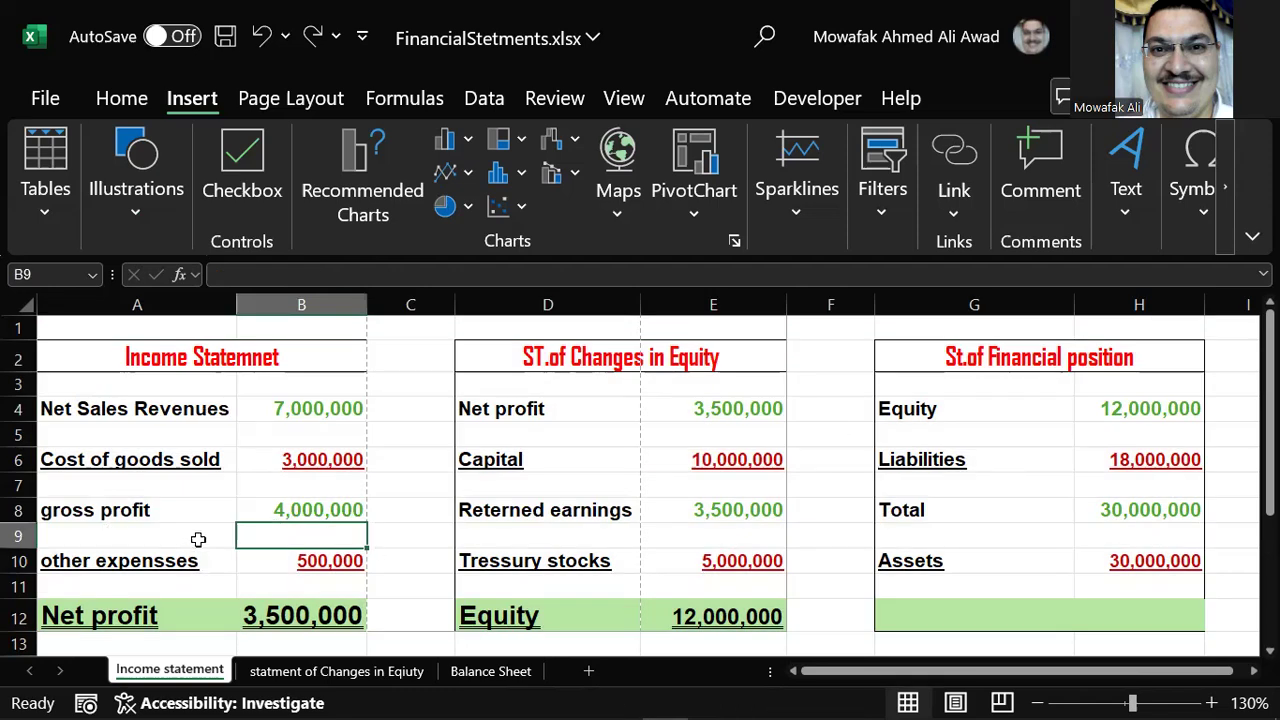
left_click(552, 492)
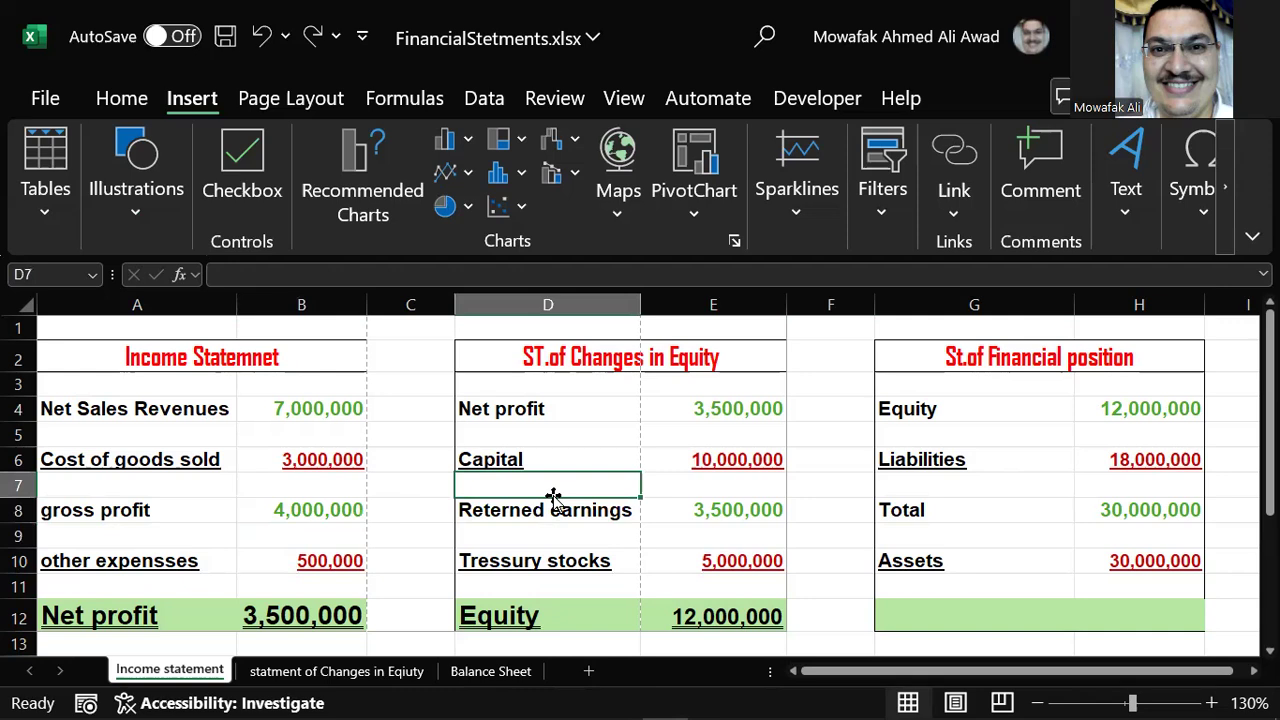
left_click_drag(922, 618, 1163, 621)
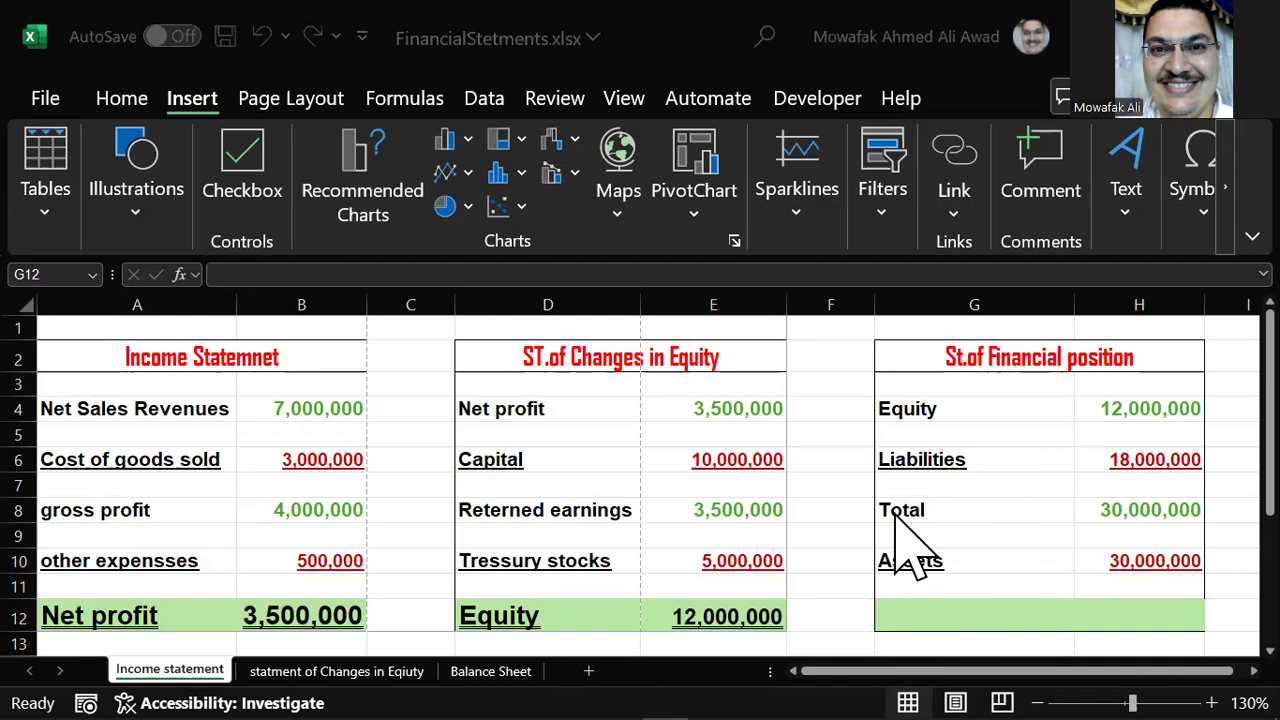
Copy the word Equity from G4 and extend the Total label in G8 to "Total Equity and".
left_click(958, 508)
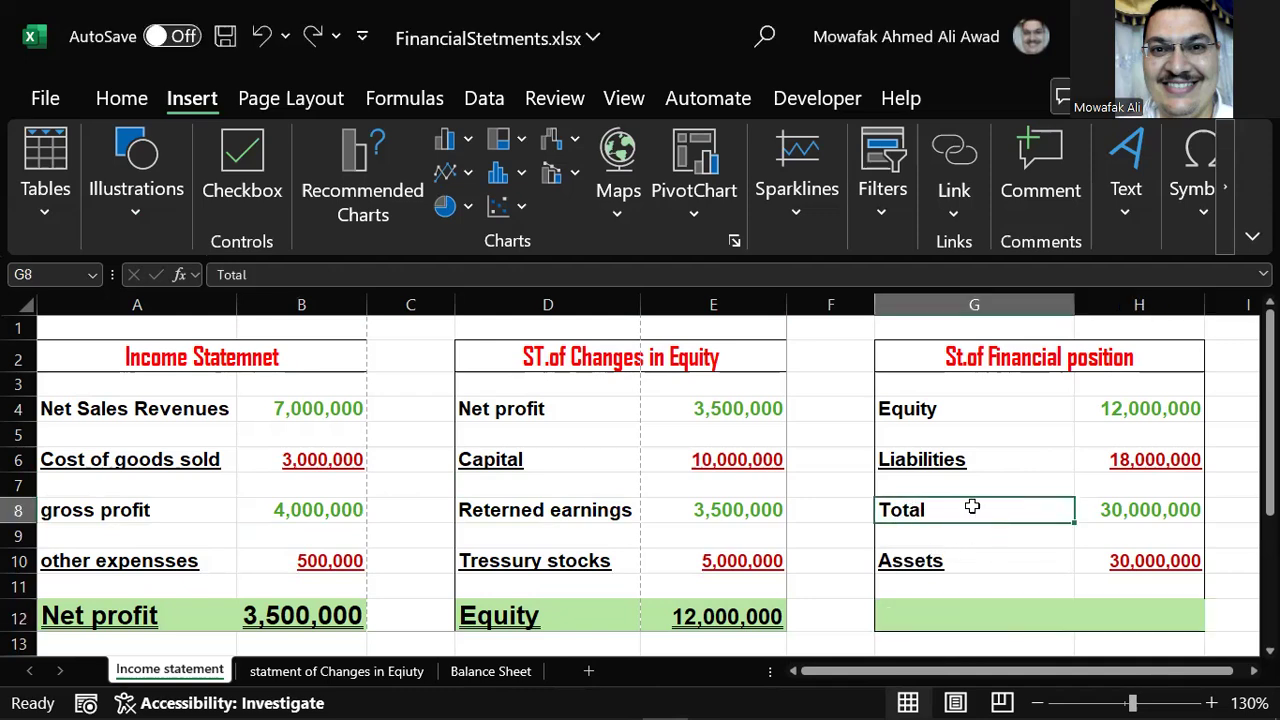
double_click(903, 412)
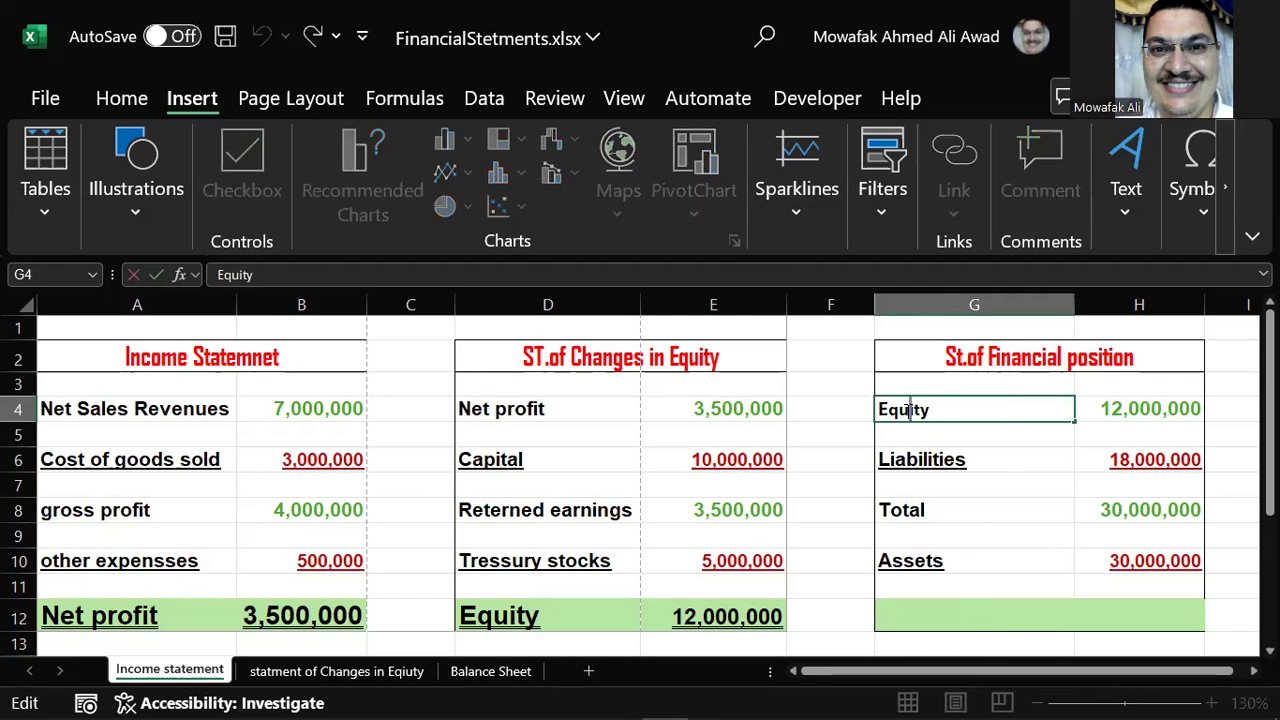
right_click(905, 416)
key("Escape")
double_click(893, 408)
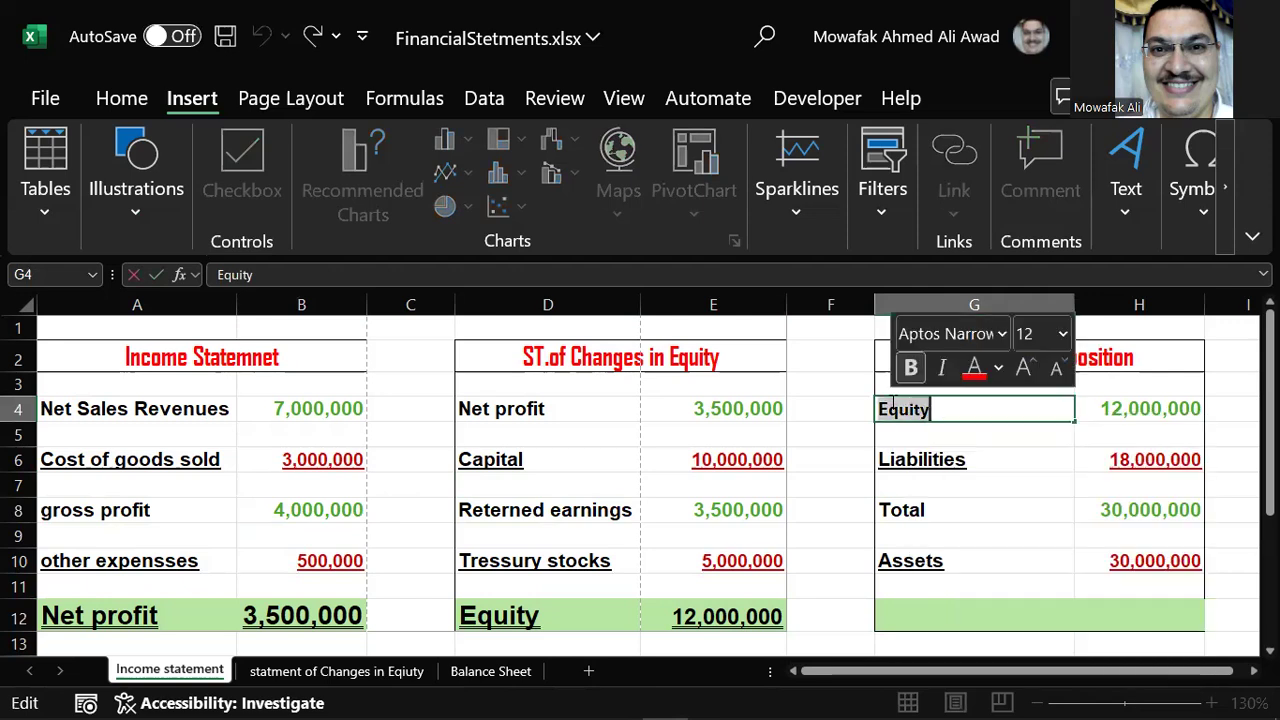
right_click(893, 408)
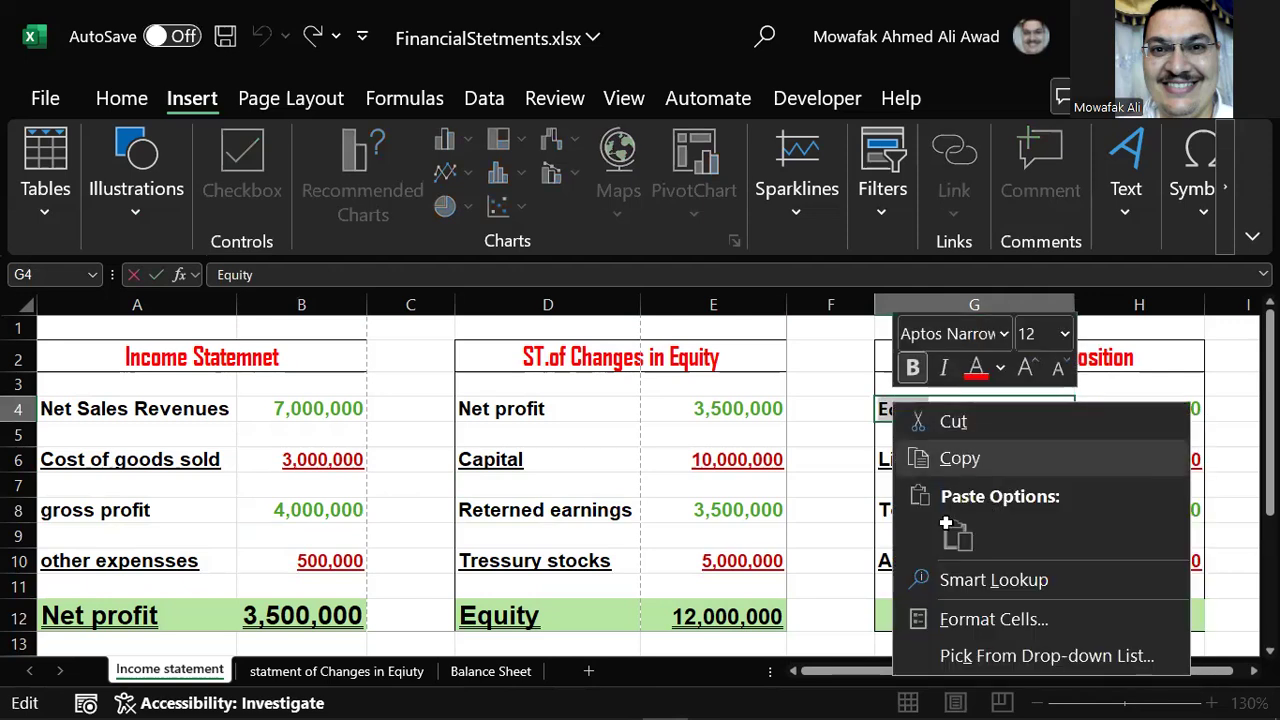
left_click(960, 458)
left_click(951, 505)
double_click(951, 508)
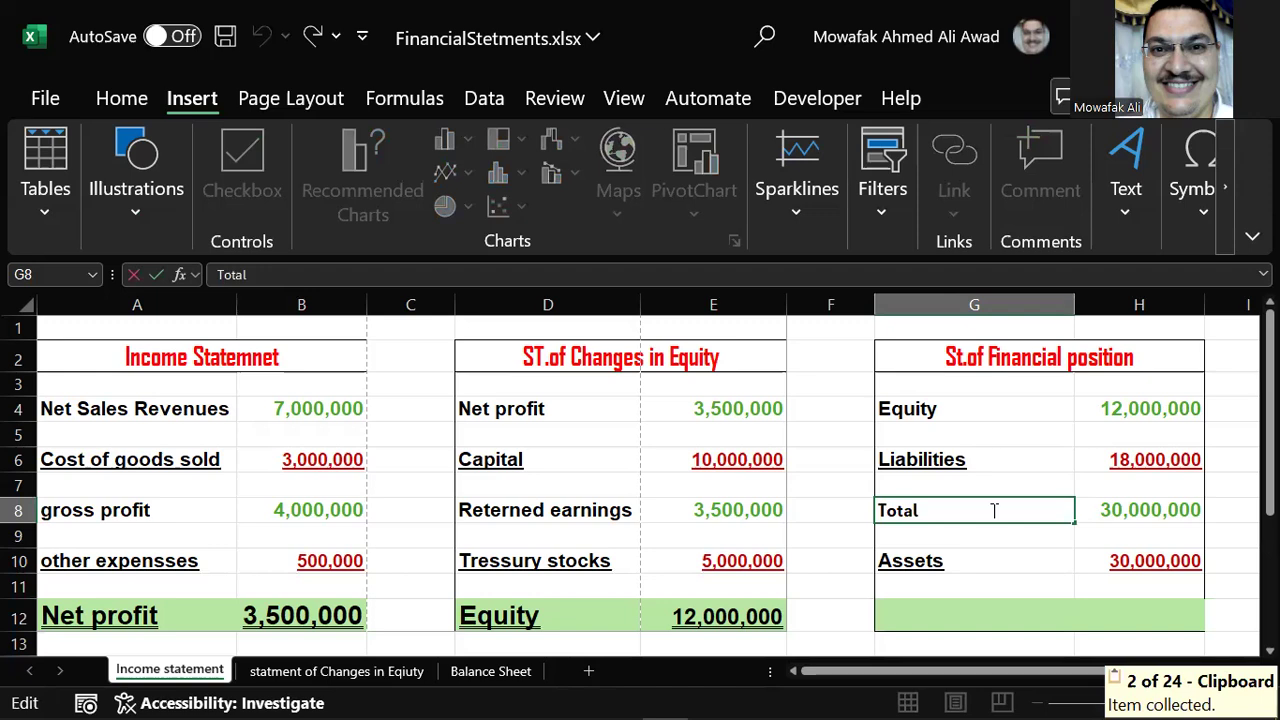
key("ctrl+v")
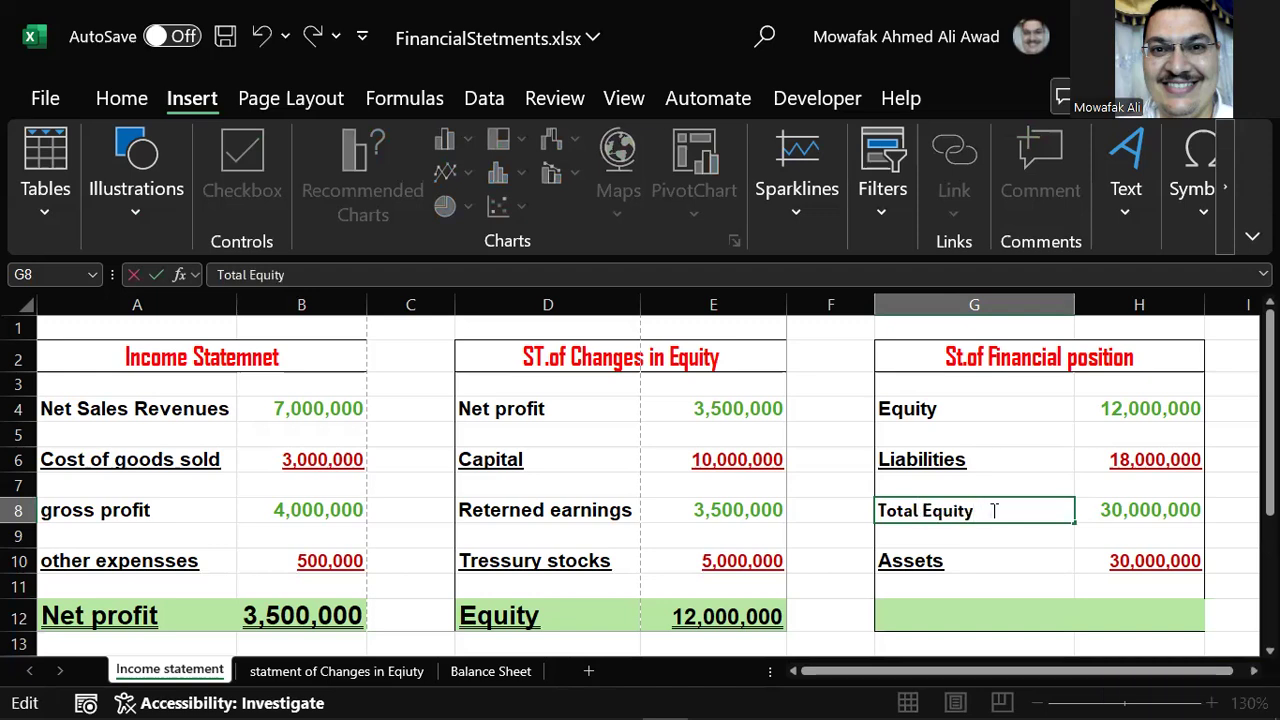
type("and")
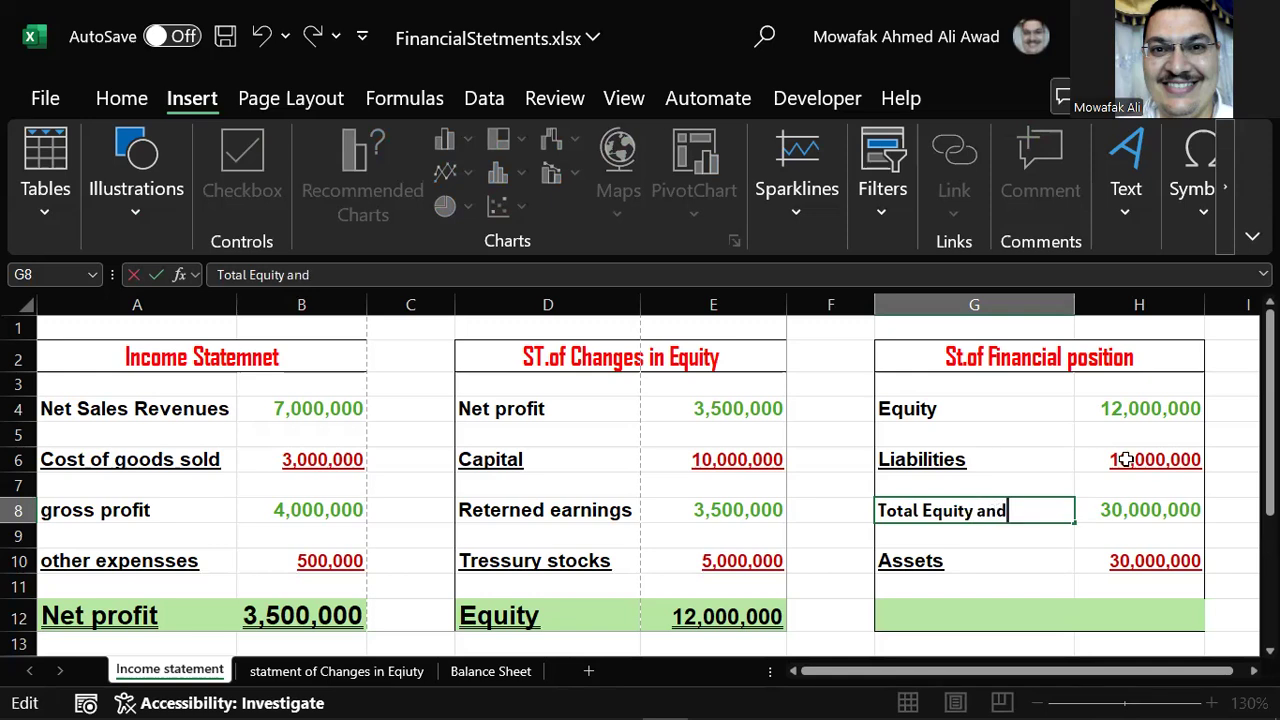
Copy the word Liabilities from G6 and complete the G8 label as "Total Equity and Liabilities".
left_click(937, 457)
double_click(938, 458)
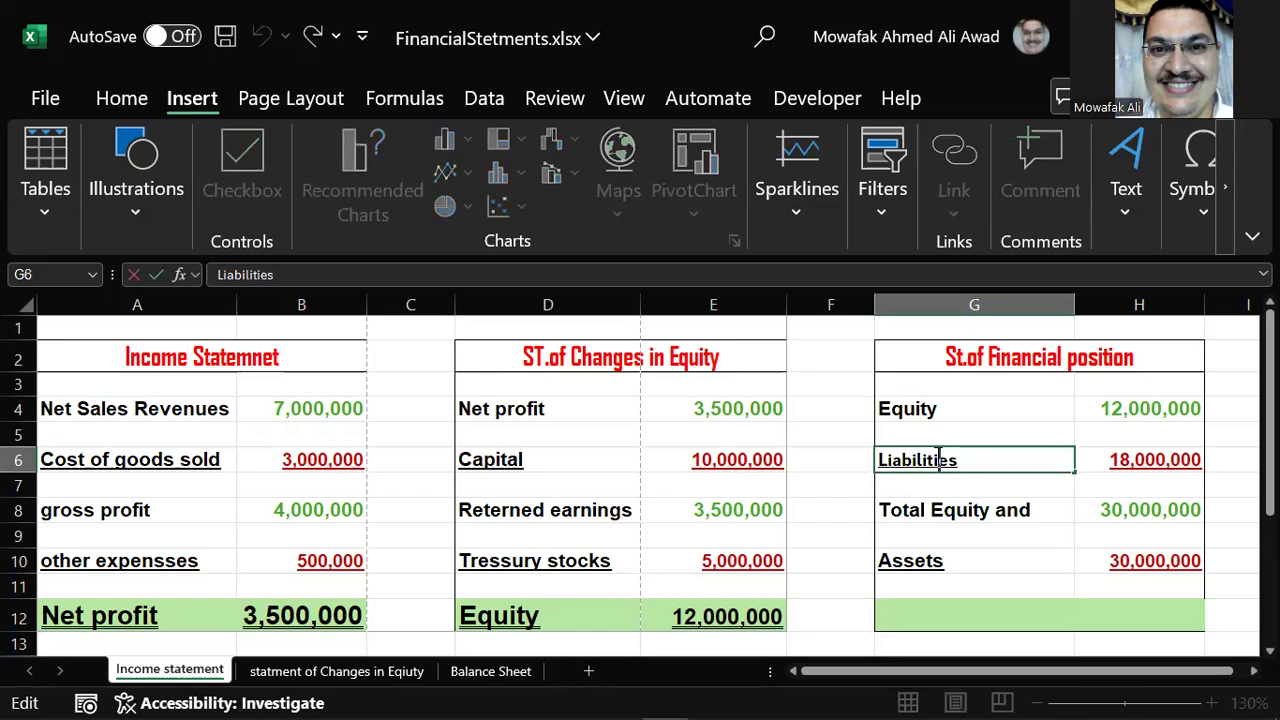
double_click(940, 460)
right_click(940, 460)
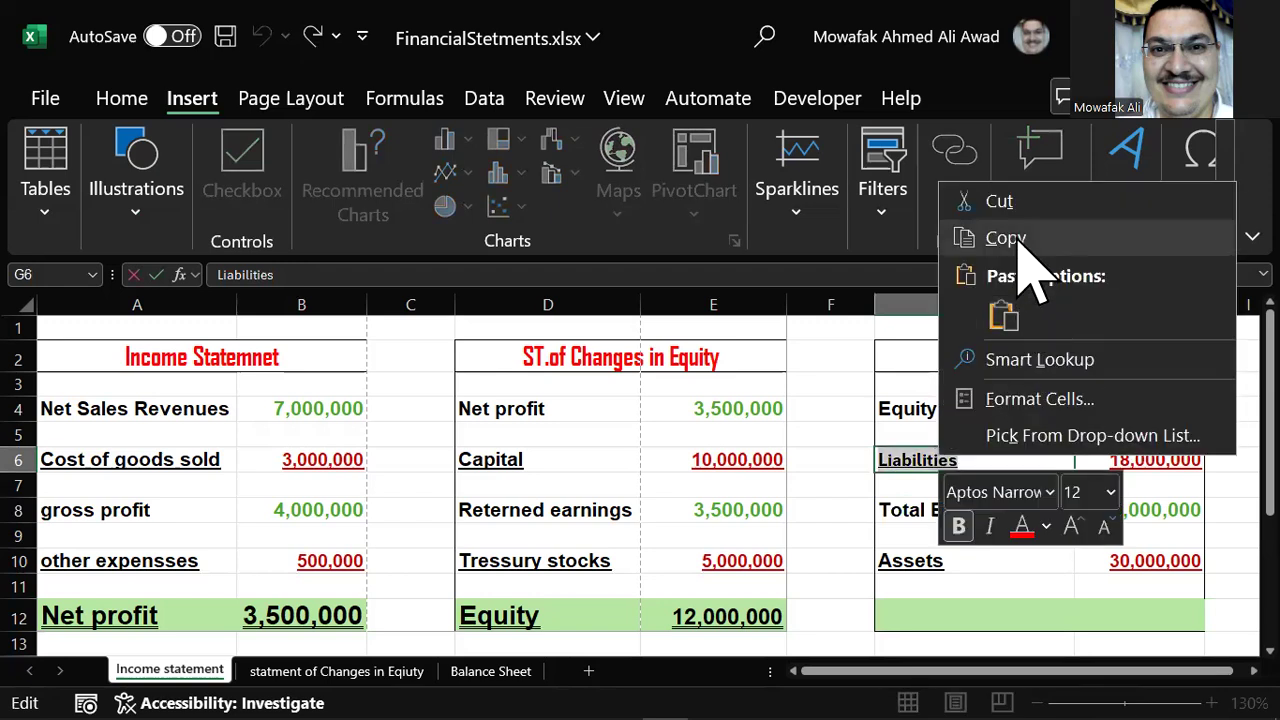
left_click(1023, 257)
left_click(1029, 513)
double_click(1029, 513)
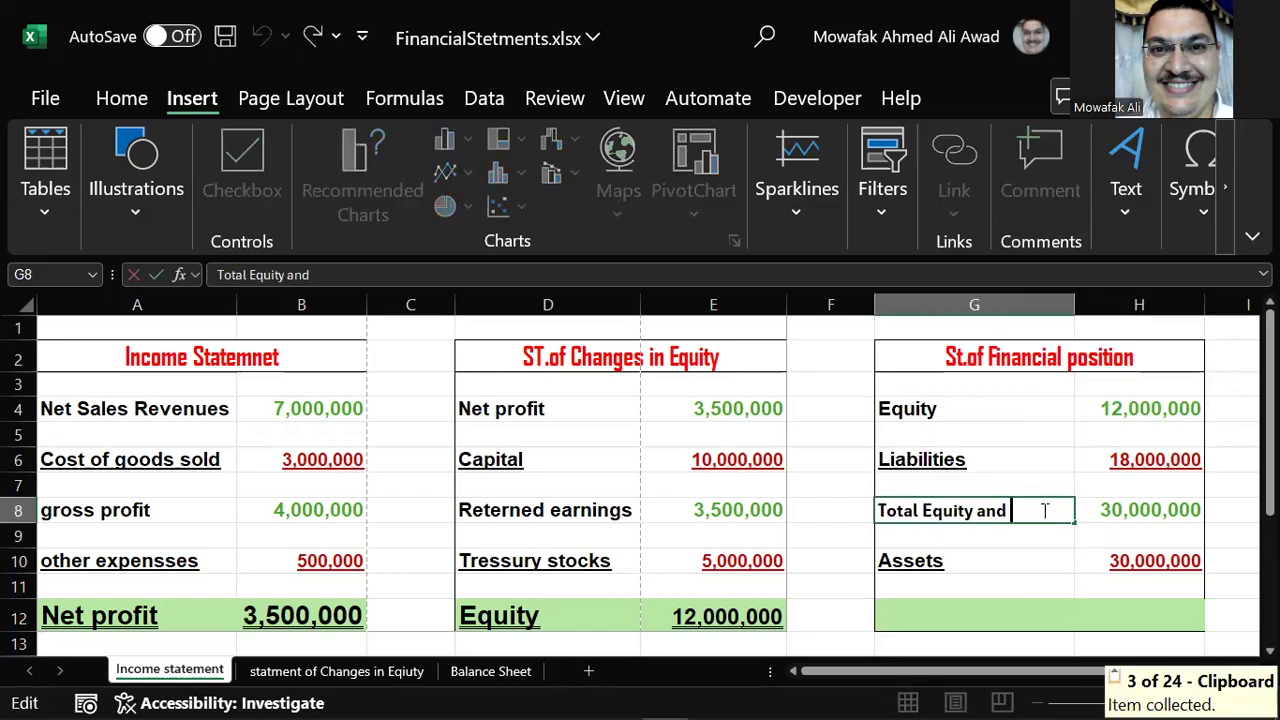
key("ctrl+v")
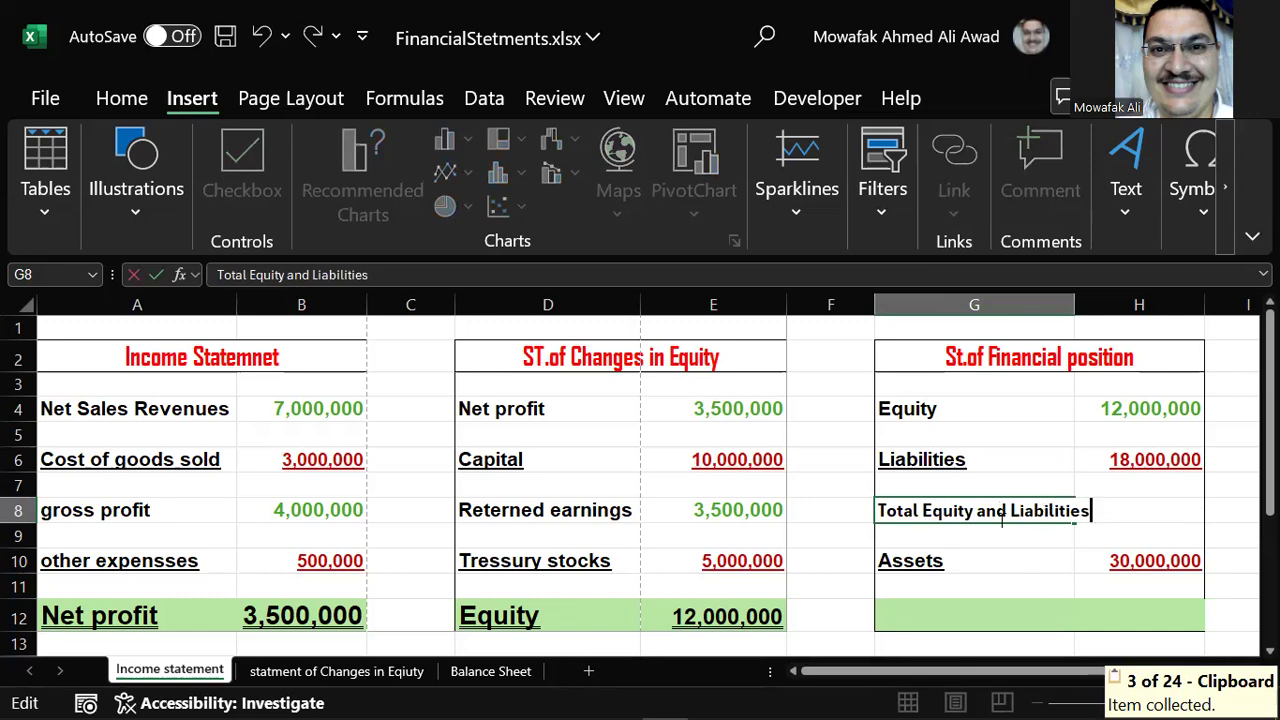
key("Return")
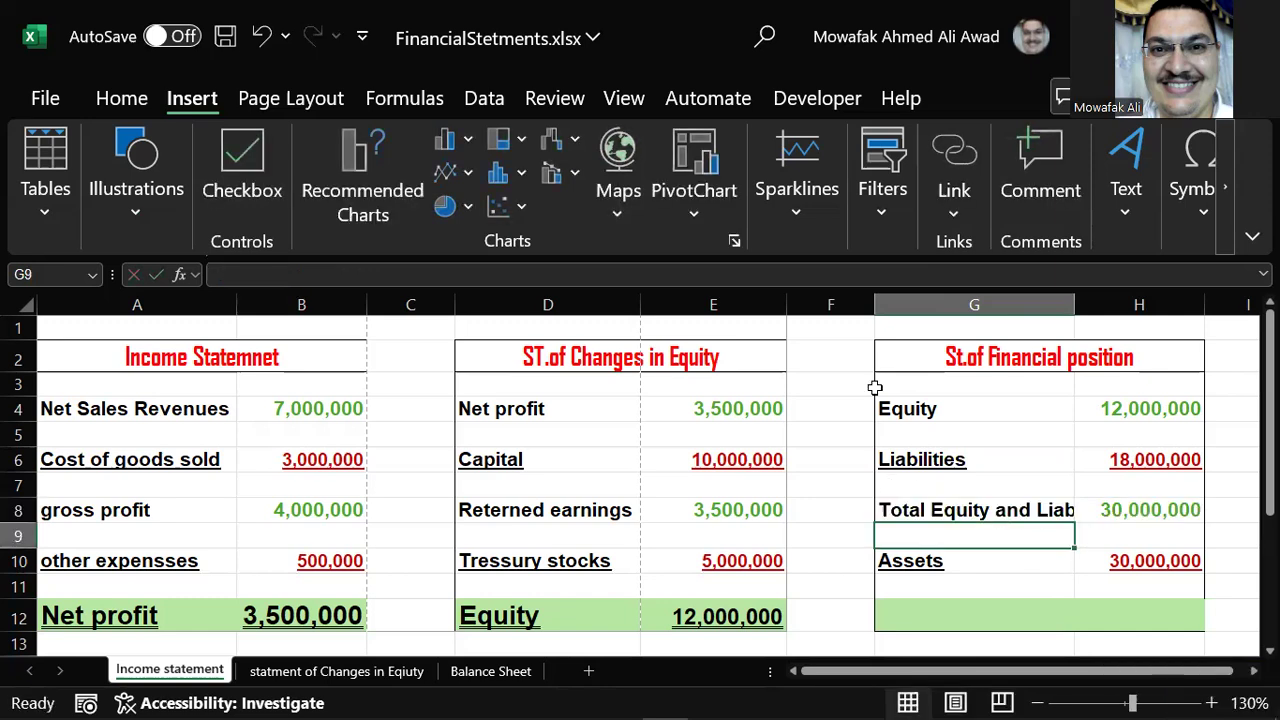
AutoFit column G to the full G8 label and compare the total in row 8 with Assets in row 10.
double_click(1073, 312)
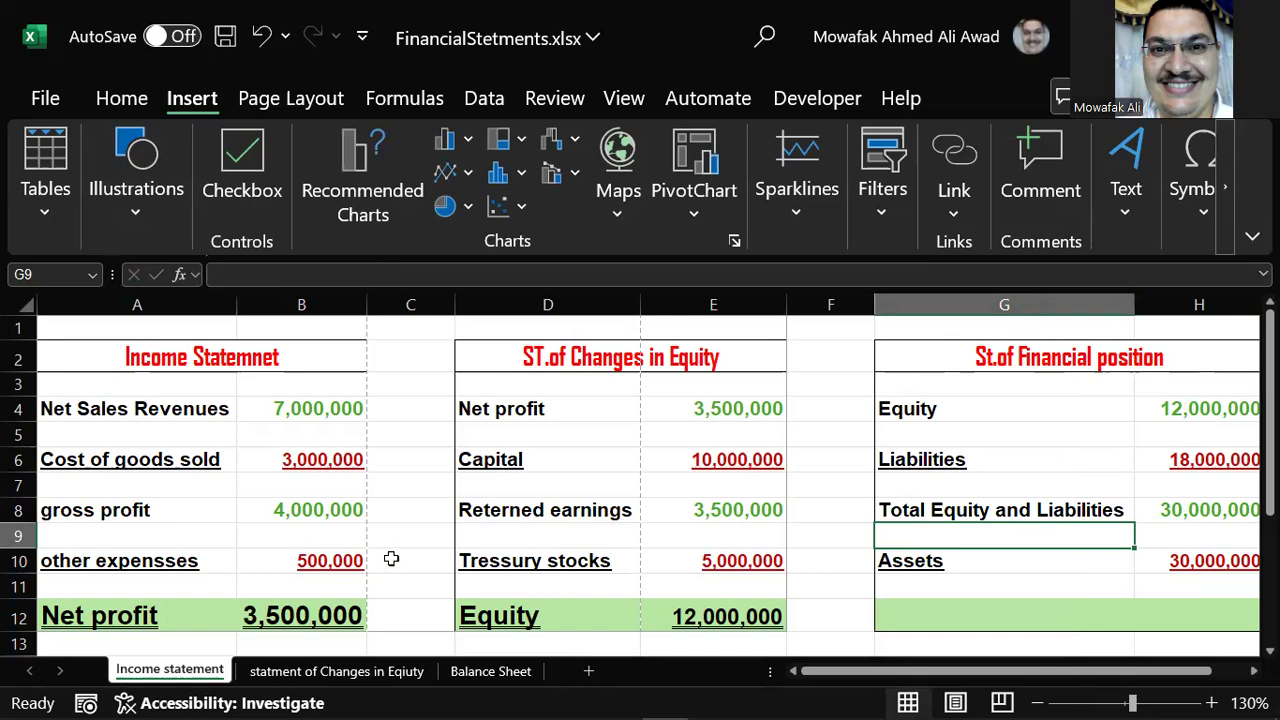
scroll(391, 559, "down", 1, "ctrl")
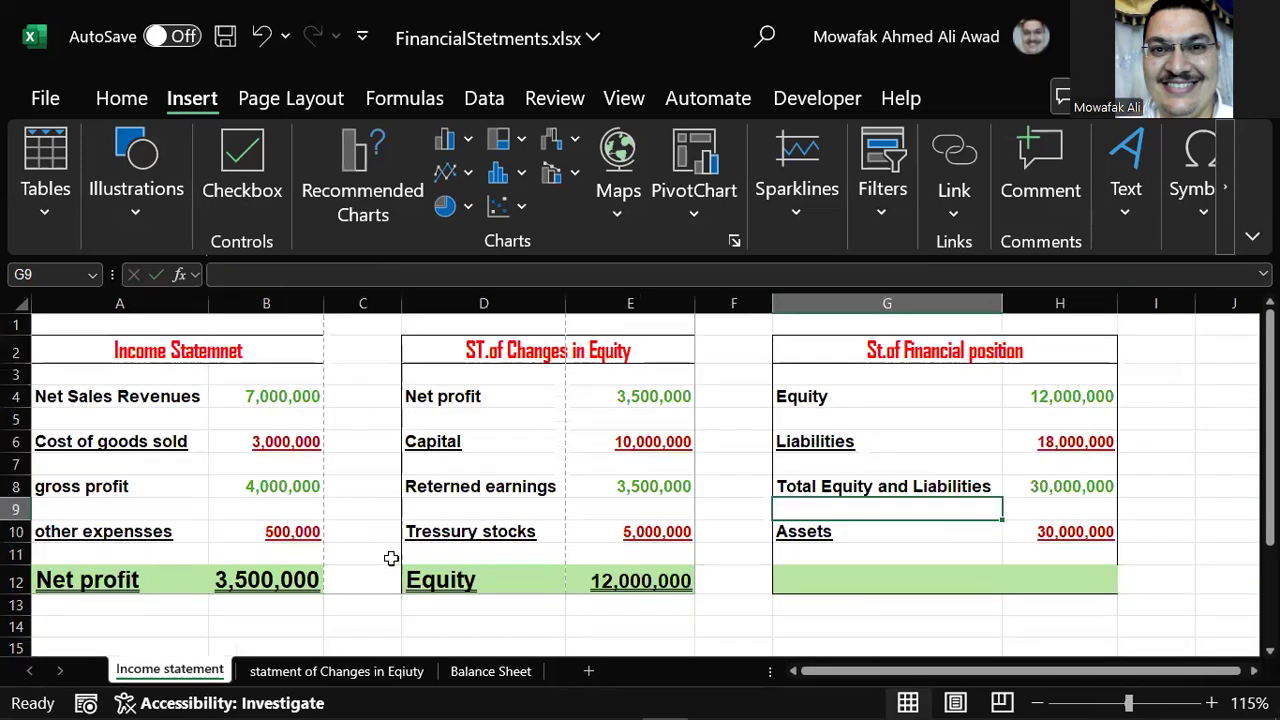
left_click(919, 486)
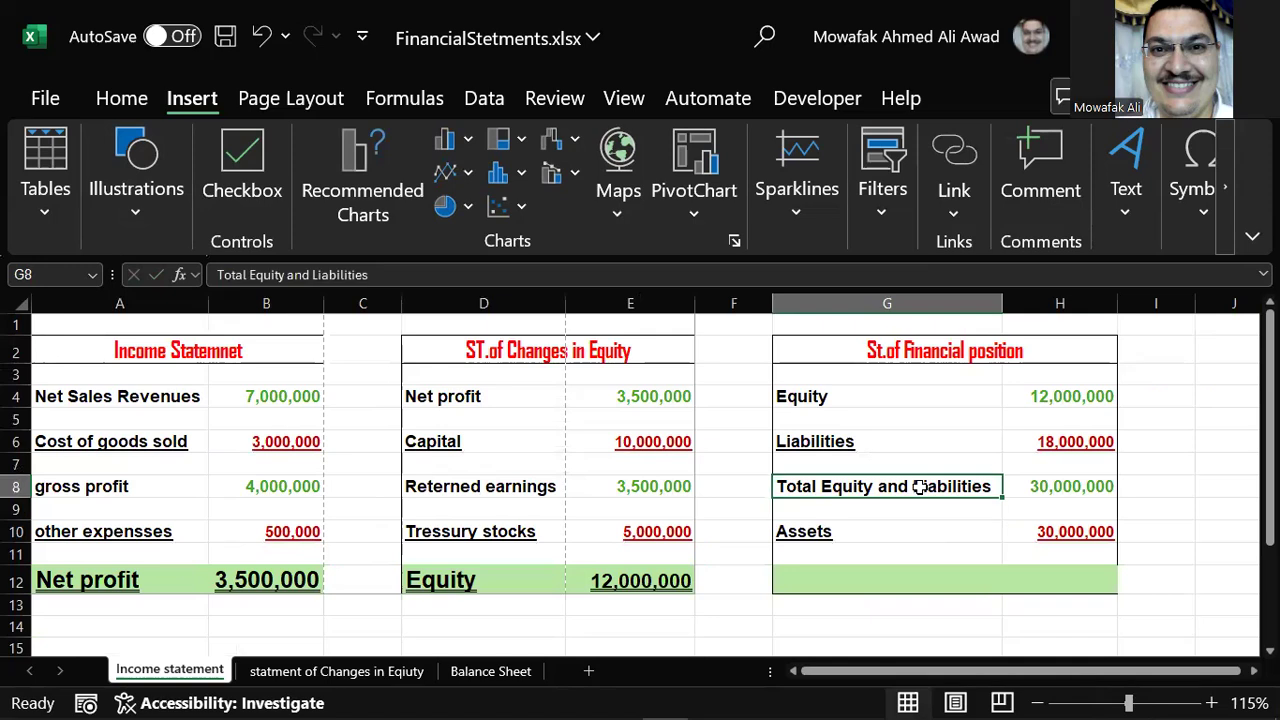
left_click_drag(971, 486, 1062, 545)
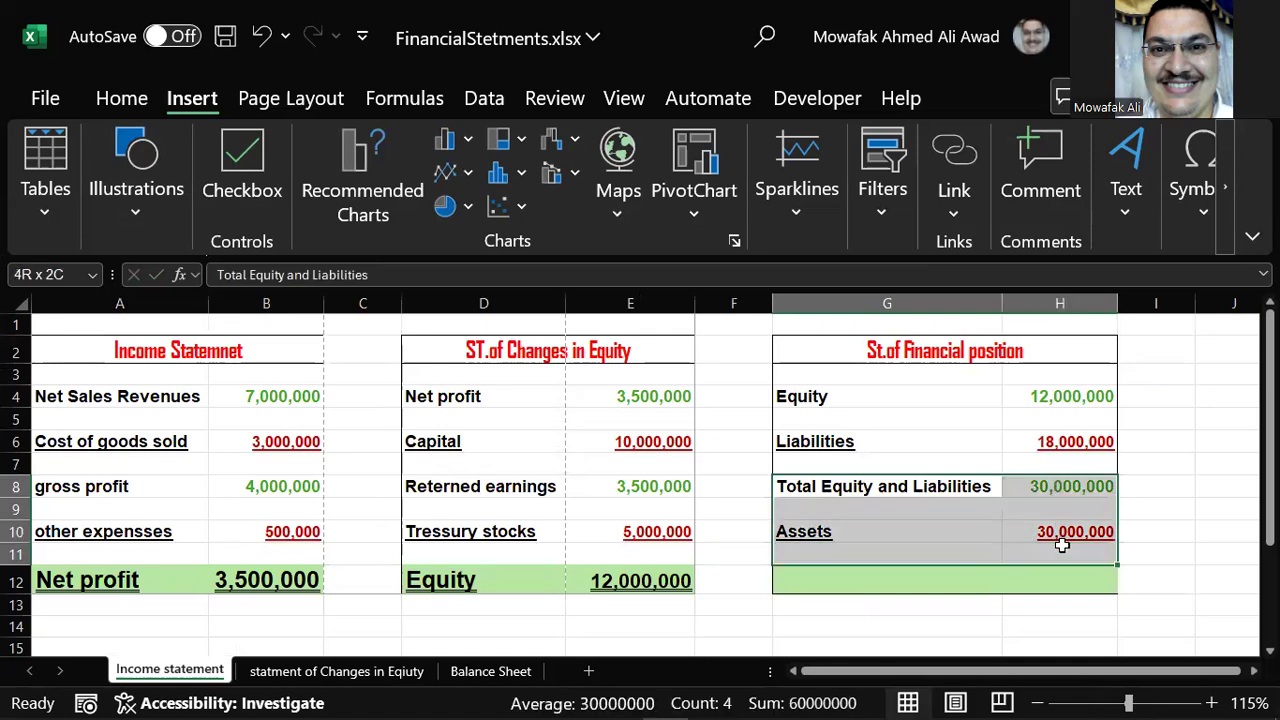
Change the Assets label in G10 to "Total Assets".
double_click(782, 528)
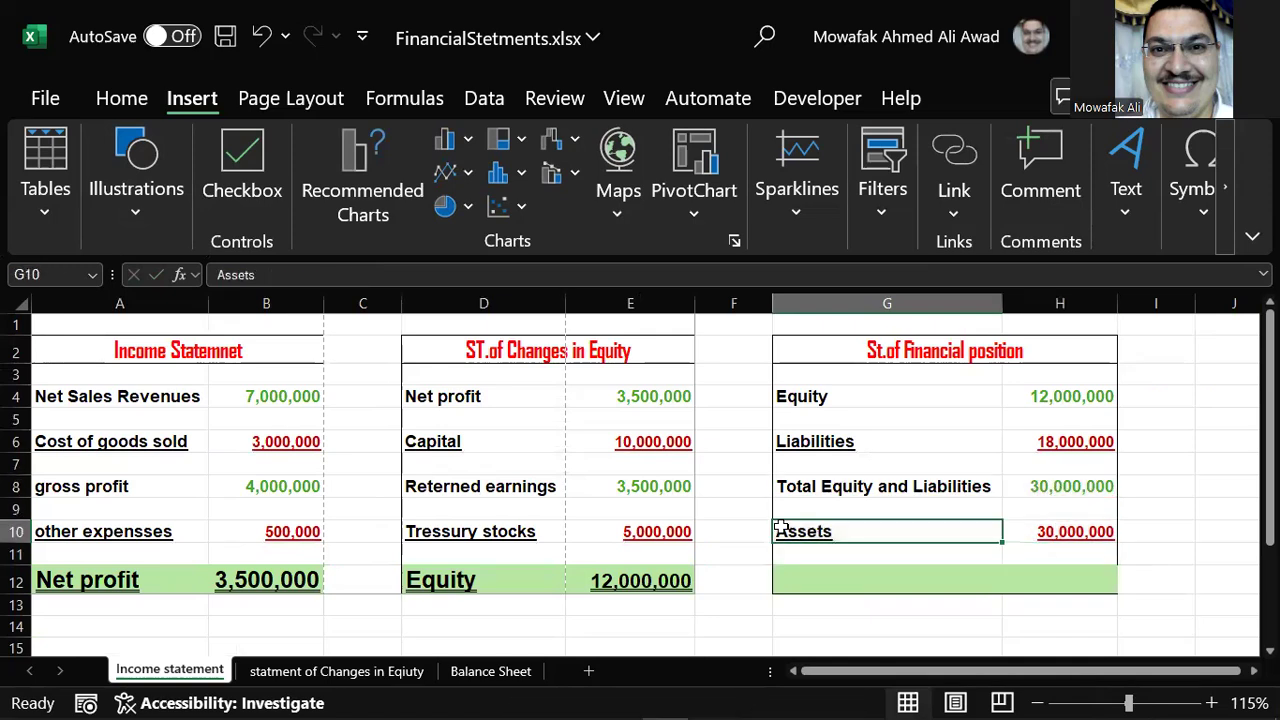
key("Home")
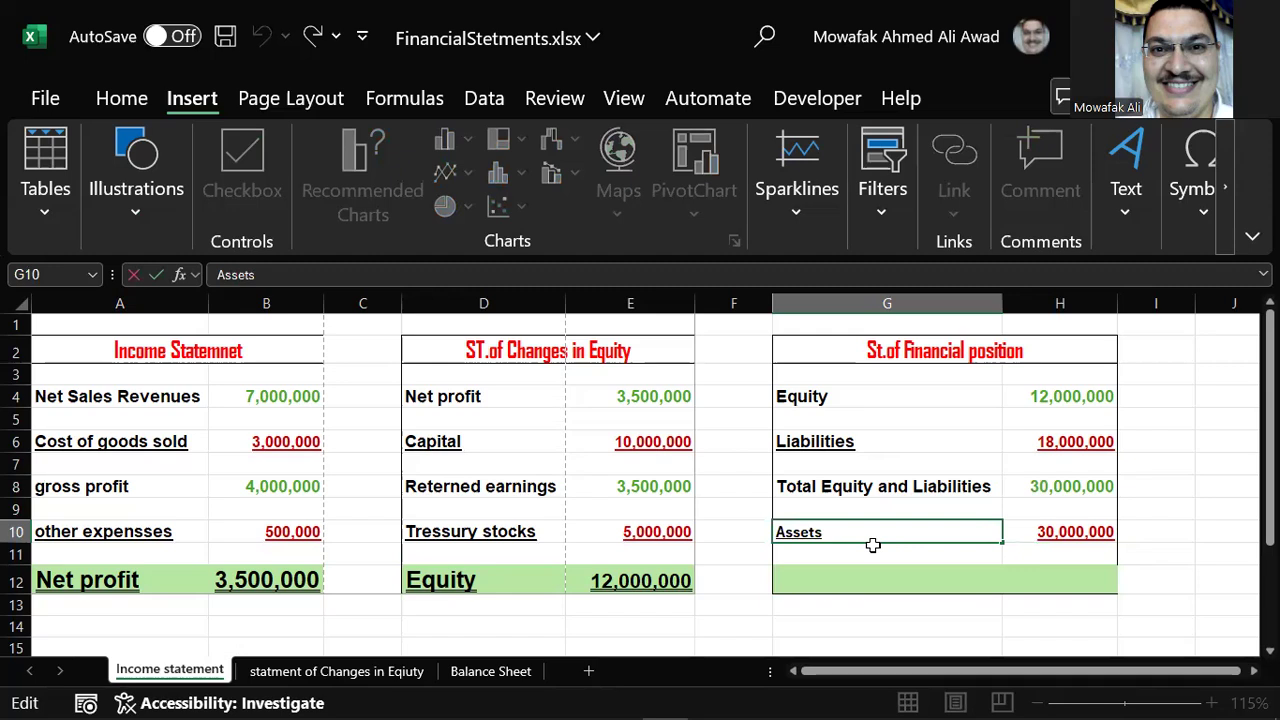
type("T")
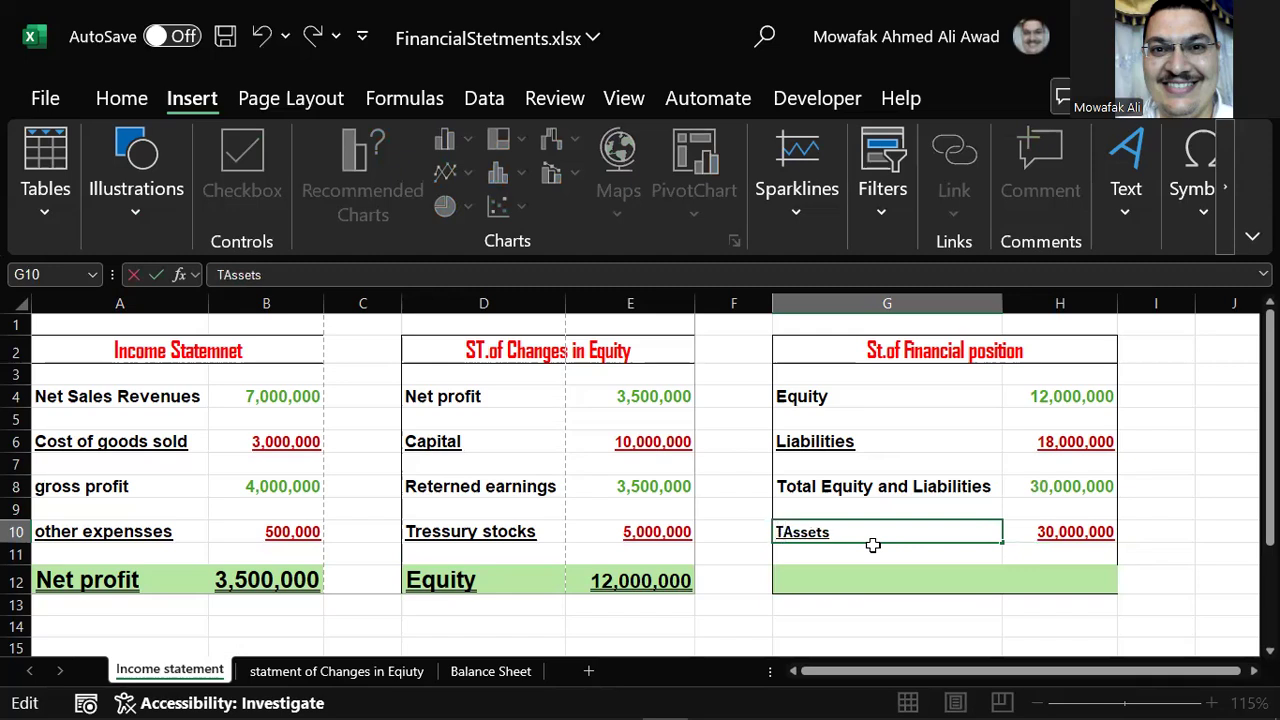
type("otal")
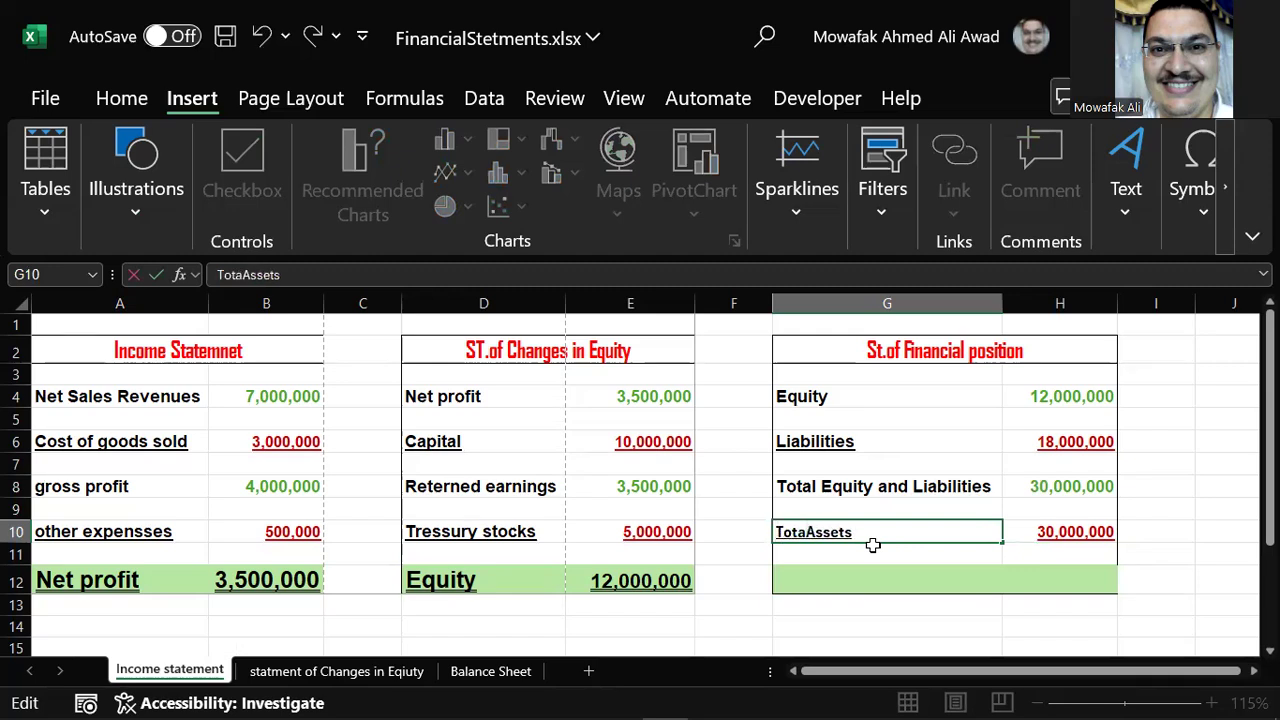
key("Return")
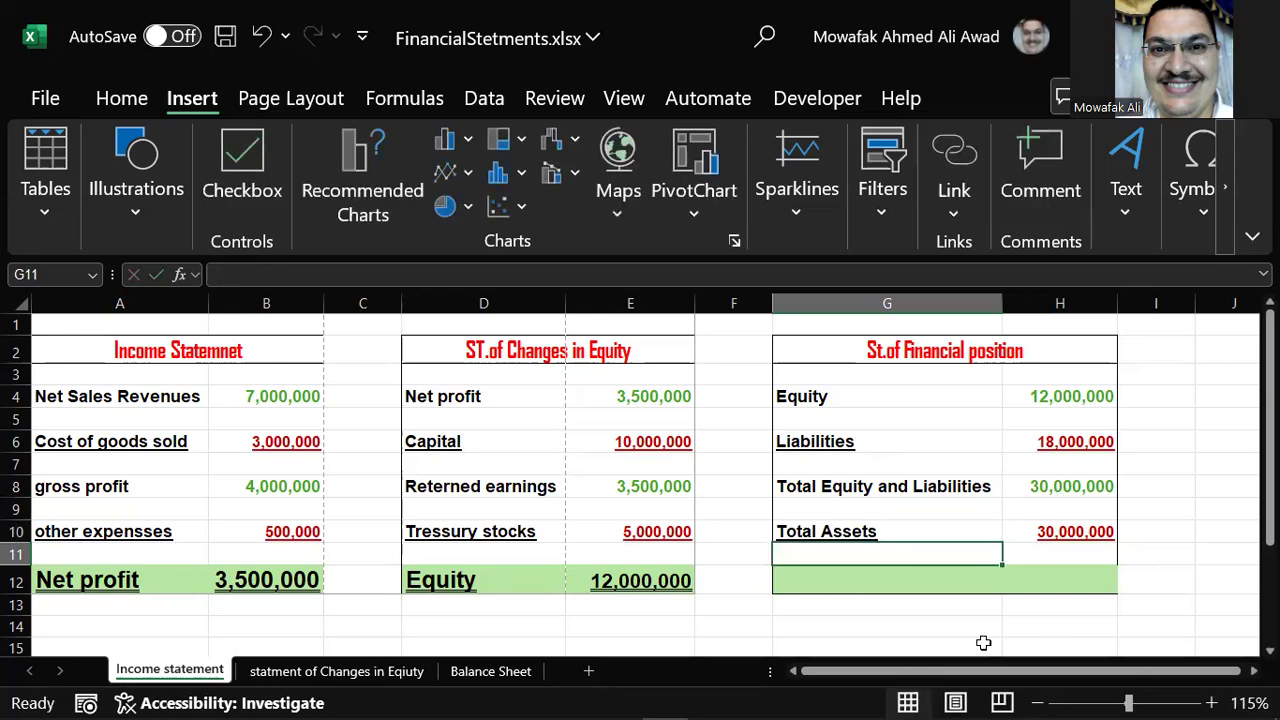
Look over the three statements in A2:H12 and check the equity and Balance Sheet worksheets before returning to Income statement.
left_click_drag(113, 350, 903, 583)
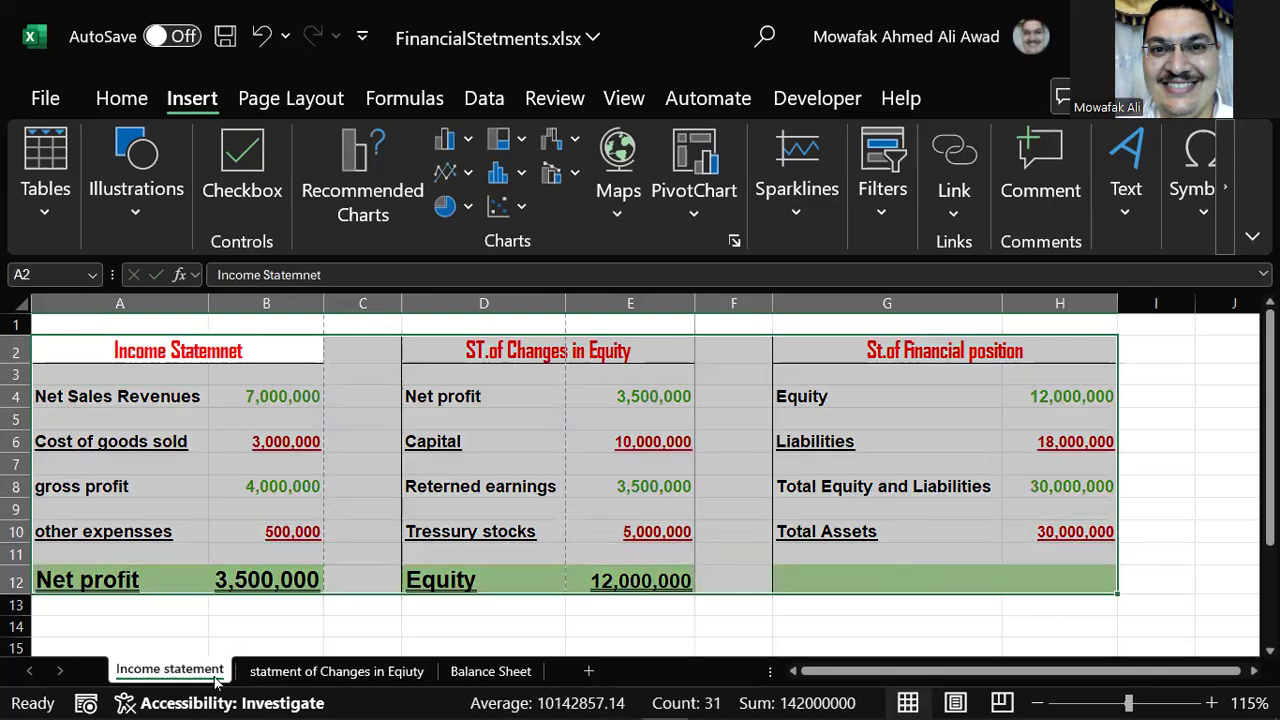
left_click(316, 672)
left_click(510, 673)
left_click(371, 672)
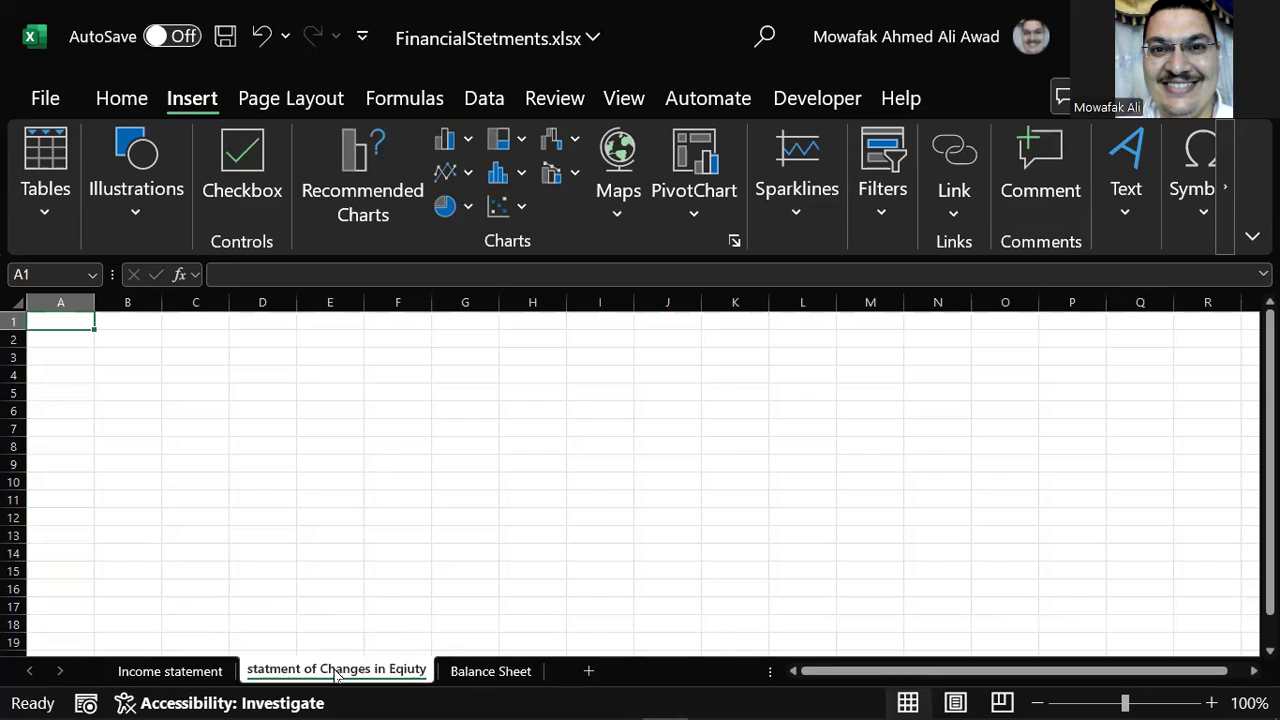
left_click(496, 672)
left_click(172, 671)
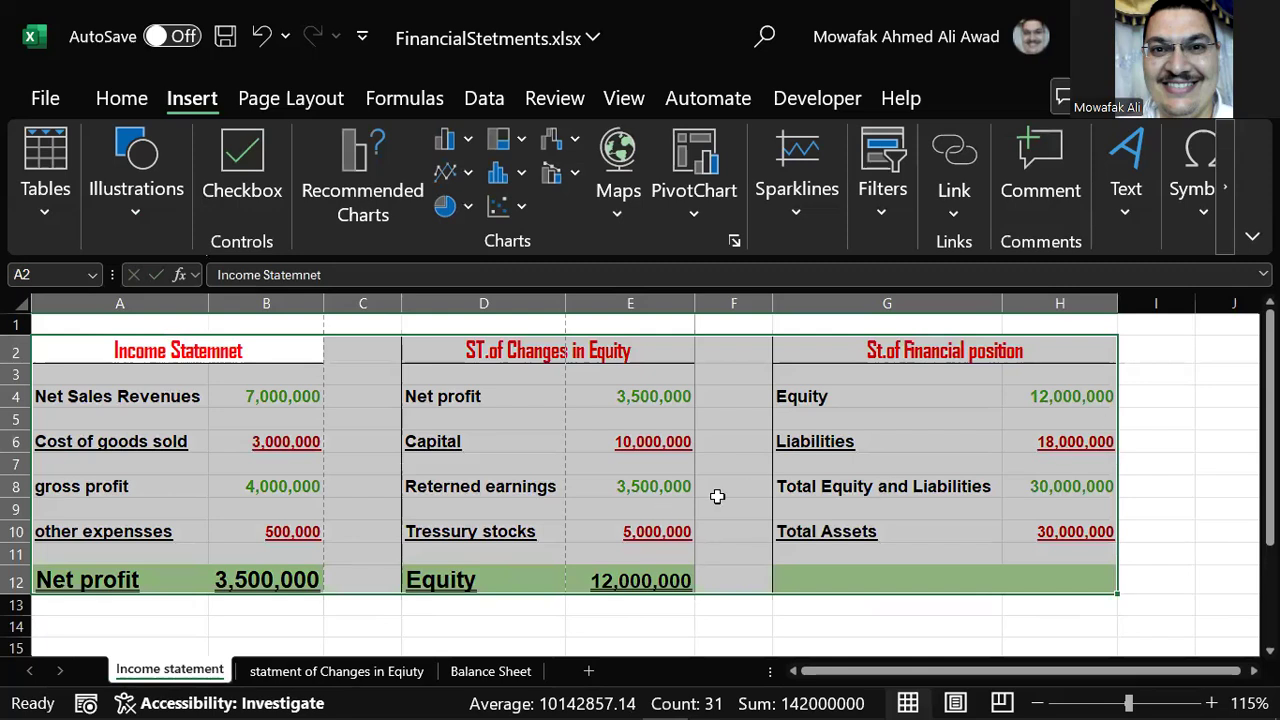
left_click(457, 493)
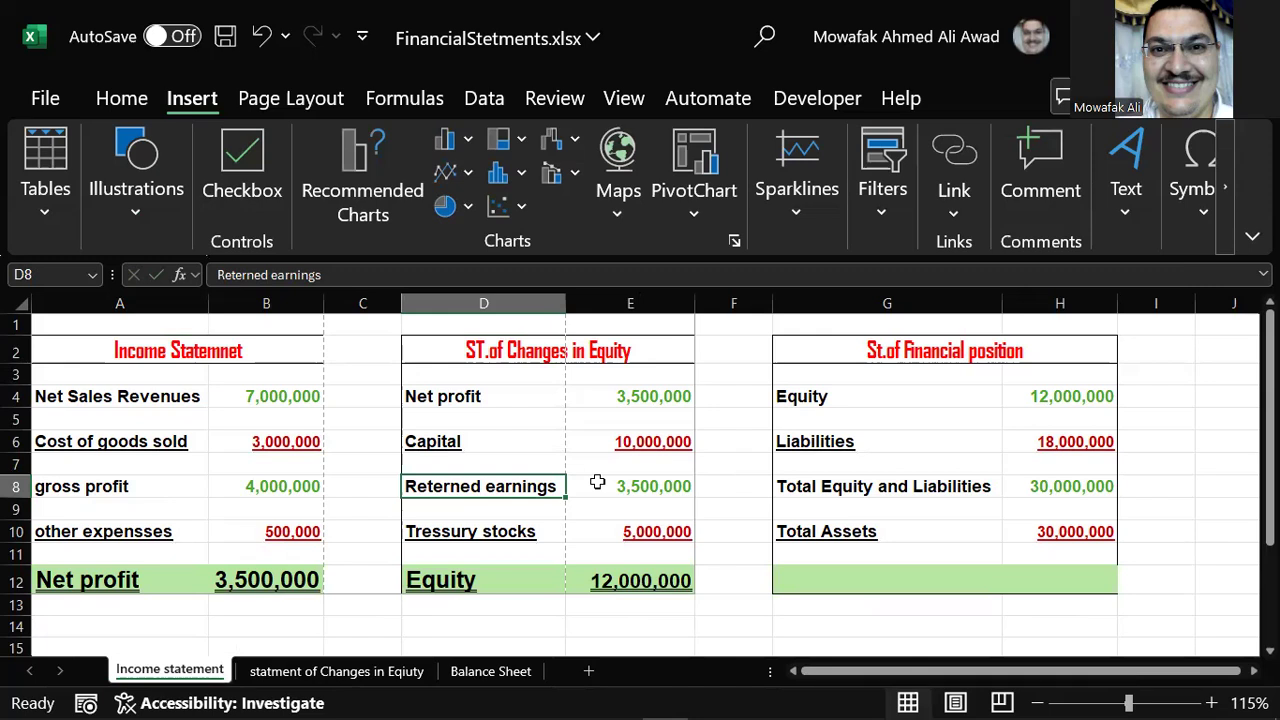
key("alt")
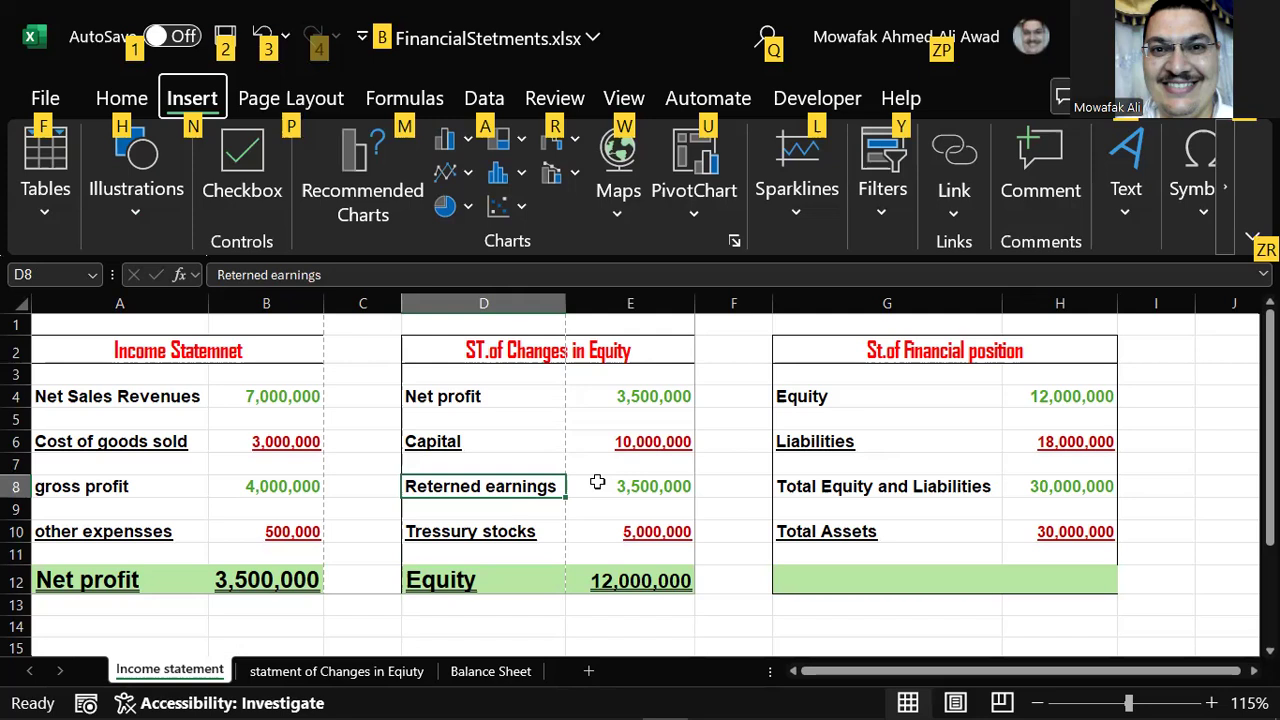
key("Right")
key("Left")
key("Left")
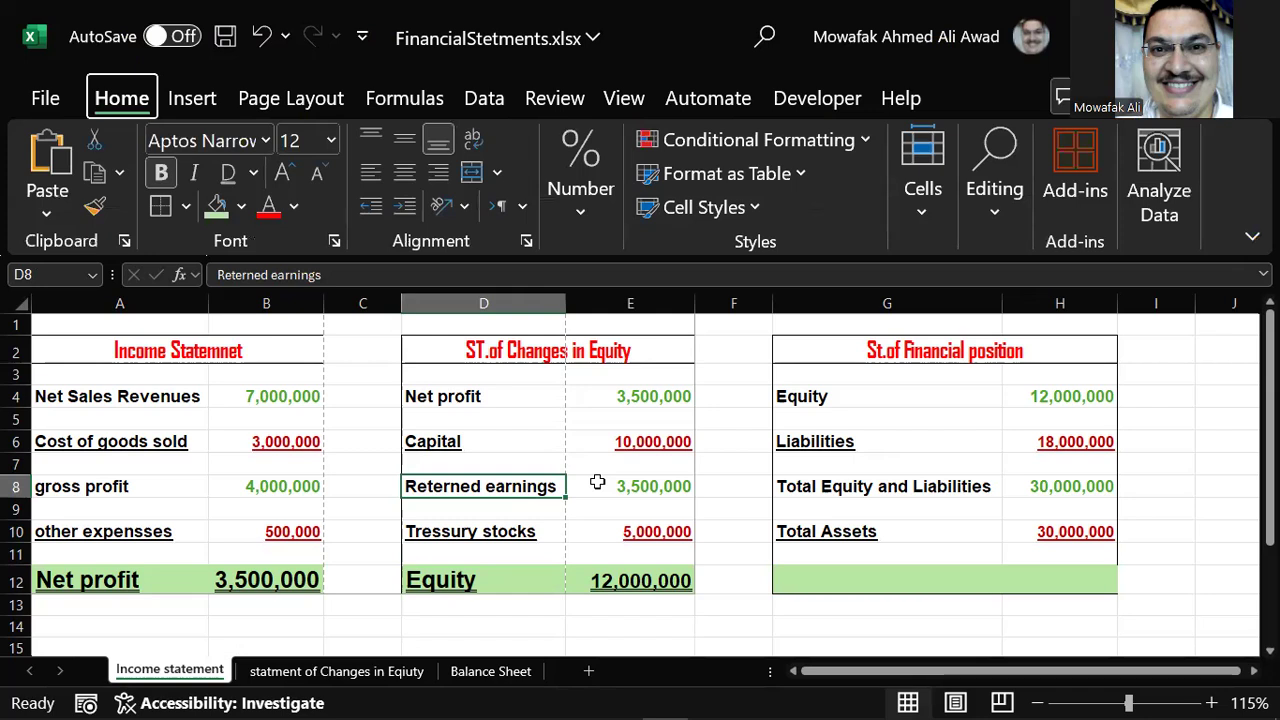
key("Escape")
type("h")
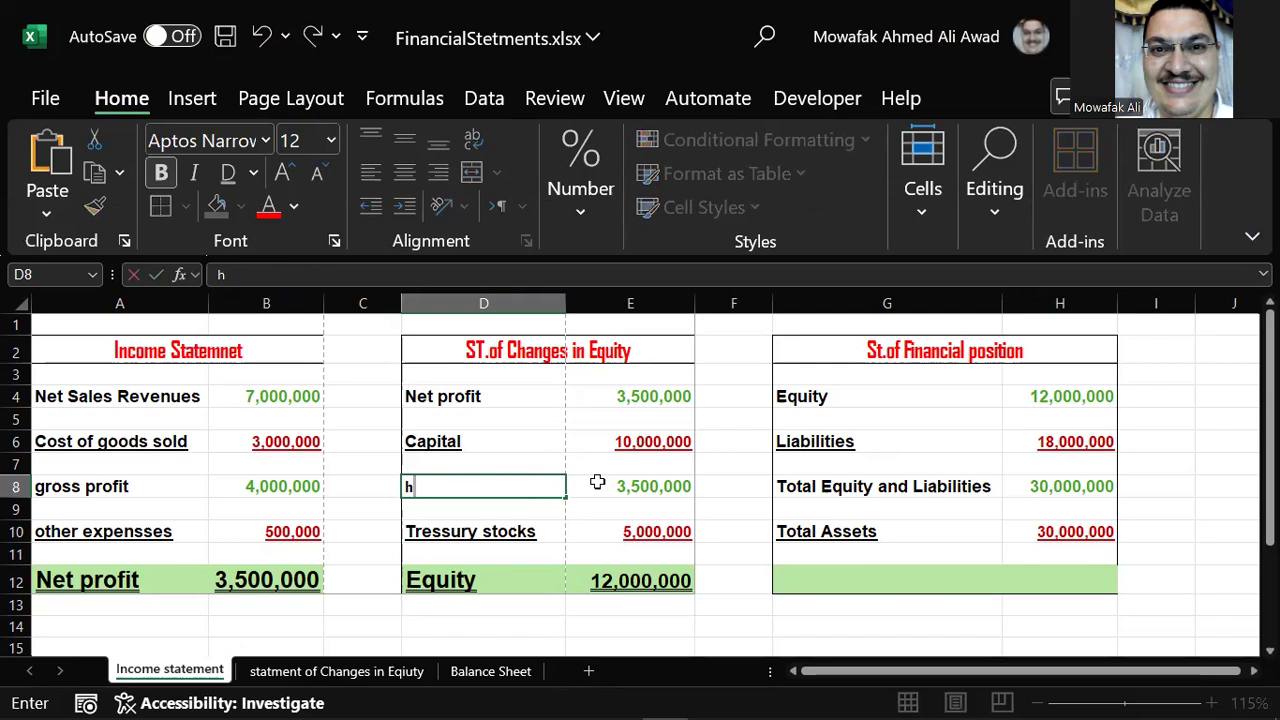
key("Escape")
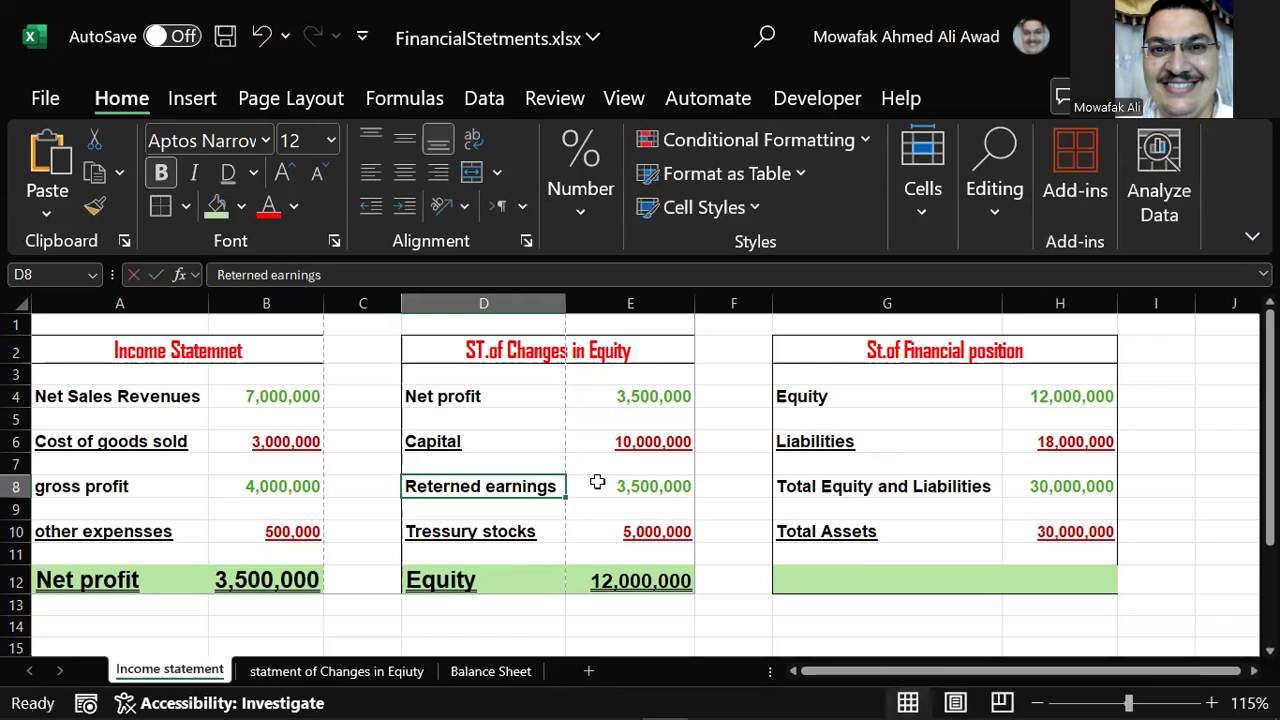
key("alt")
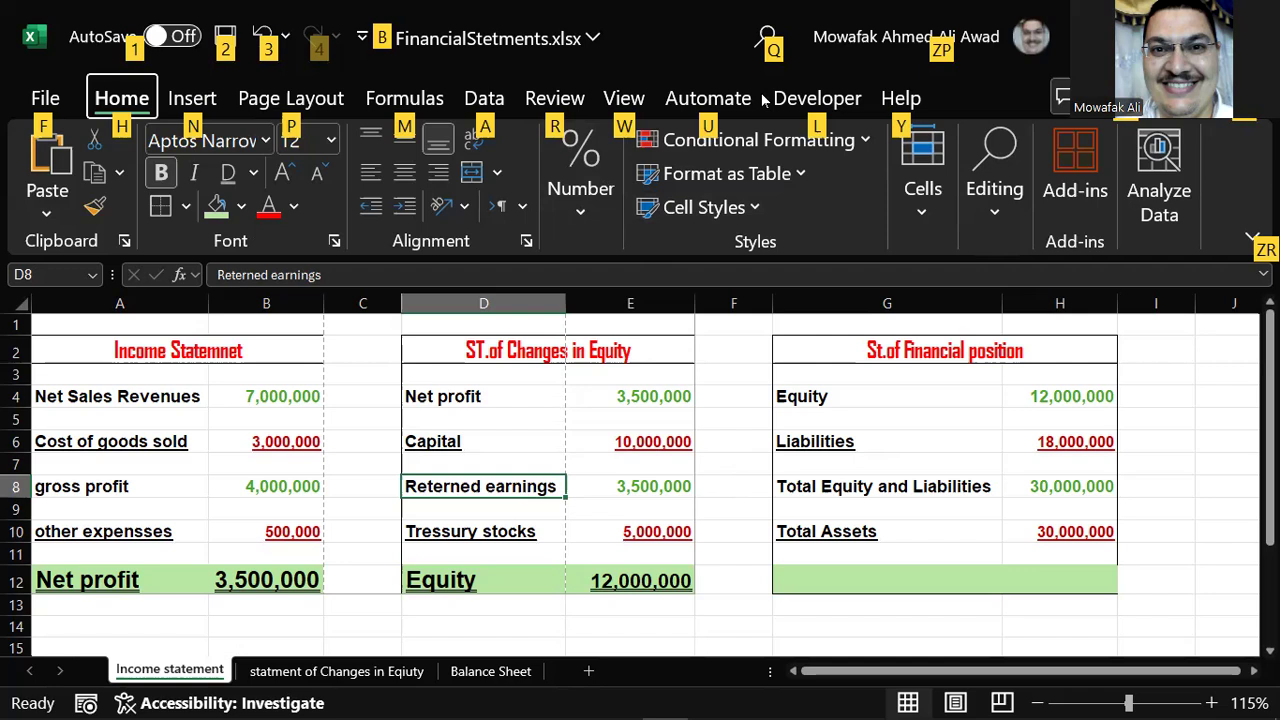
key("Escape")
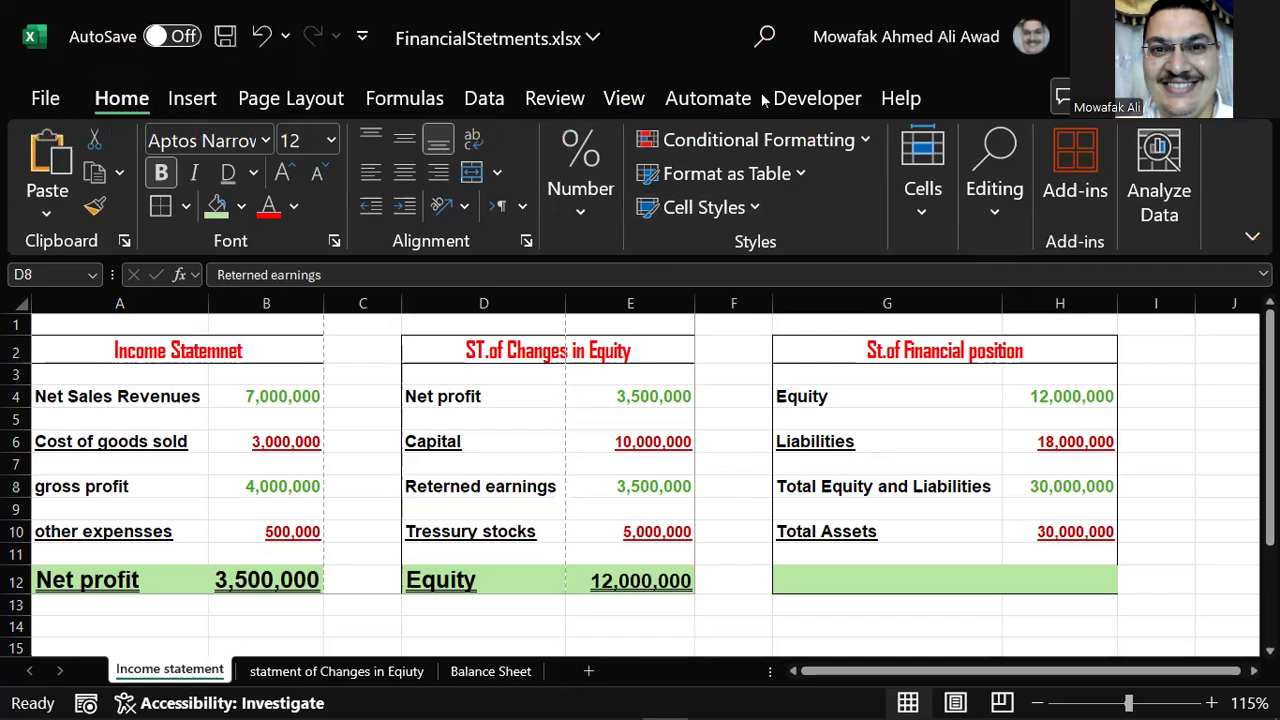